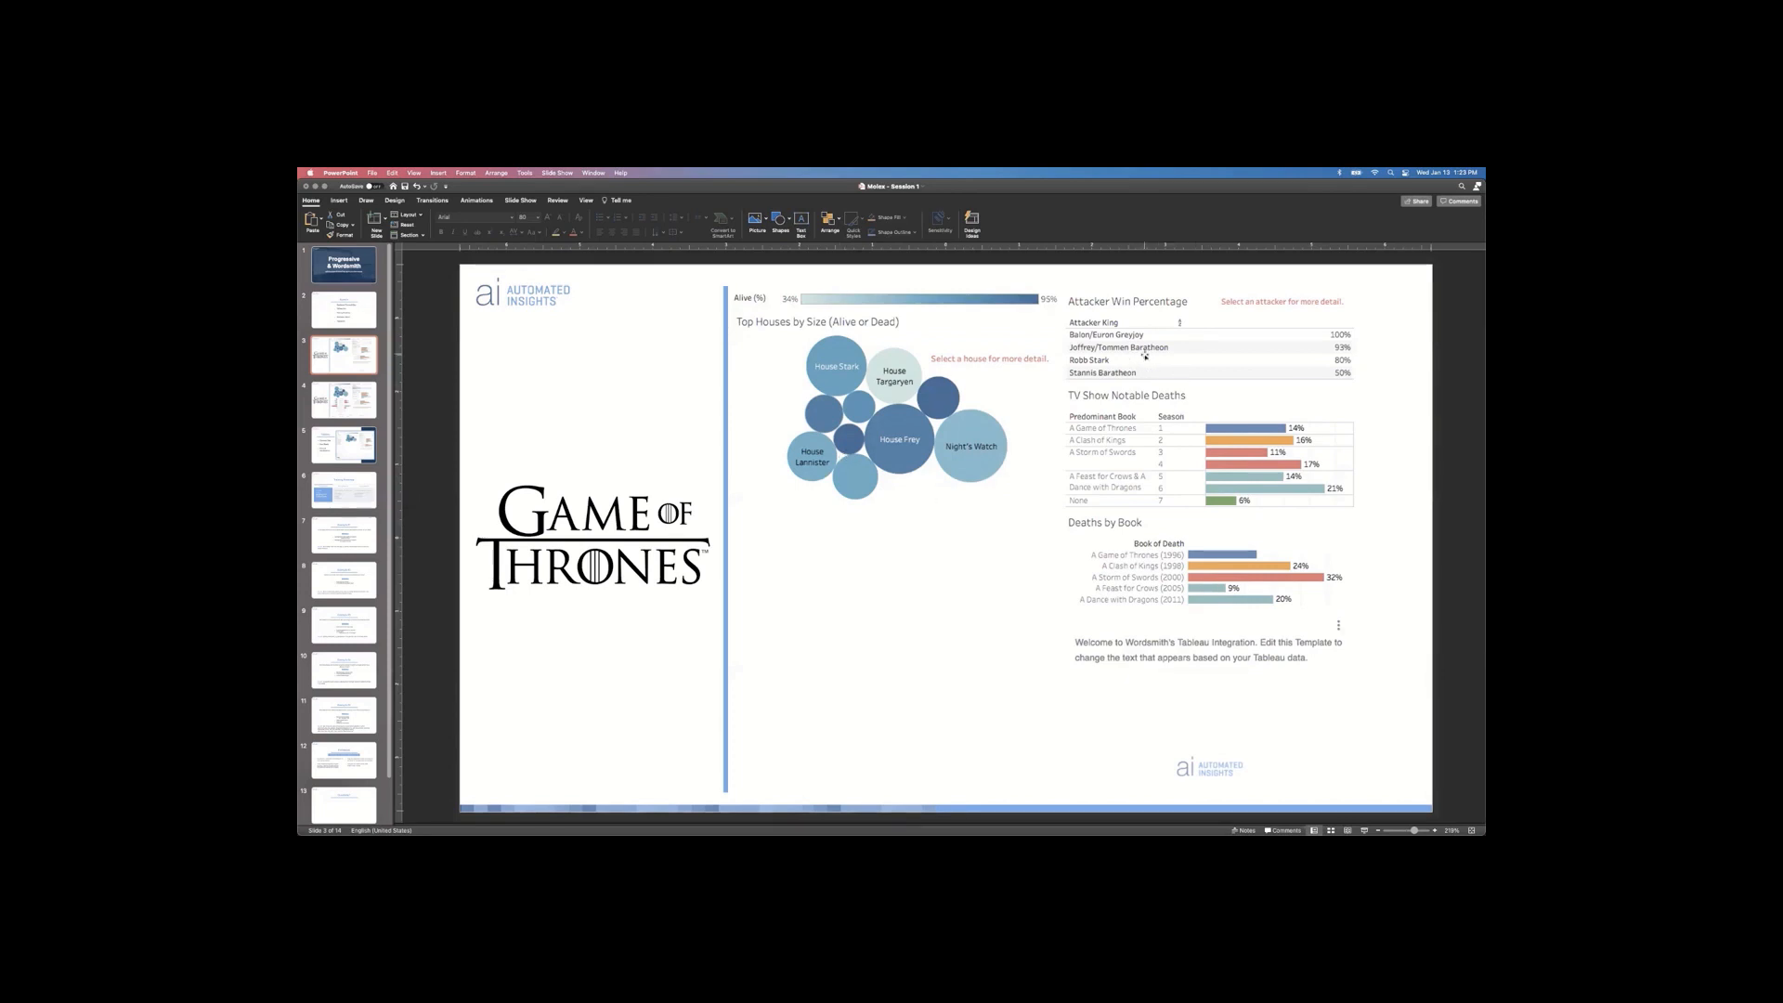
Step: Advance to slide 4, which adds the battle attacker and defender size chart
key(Down)
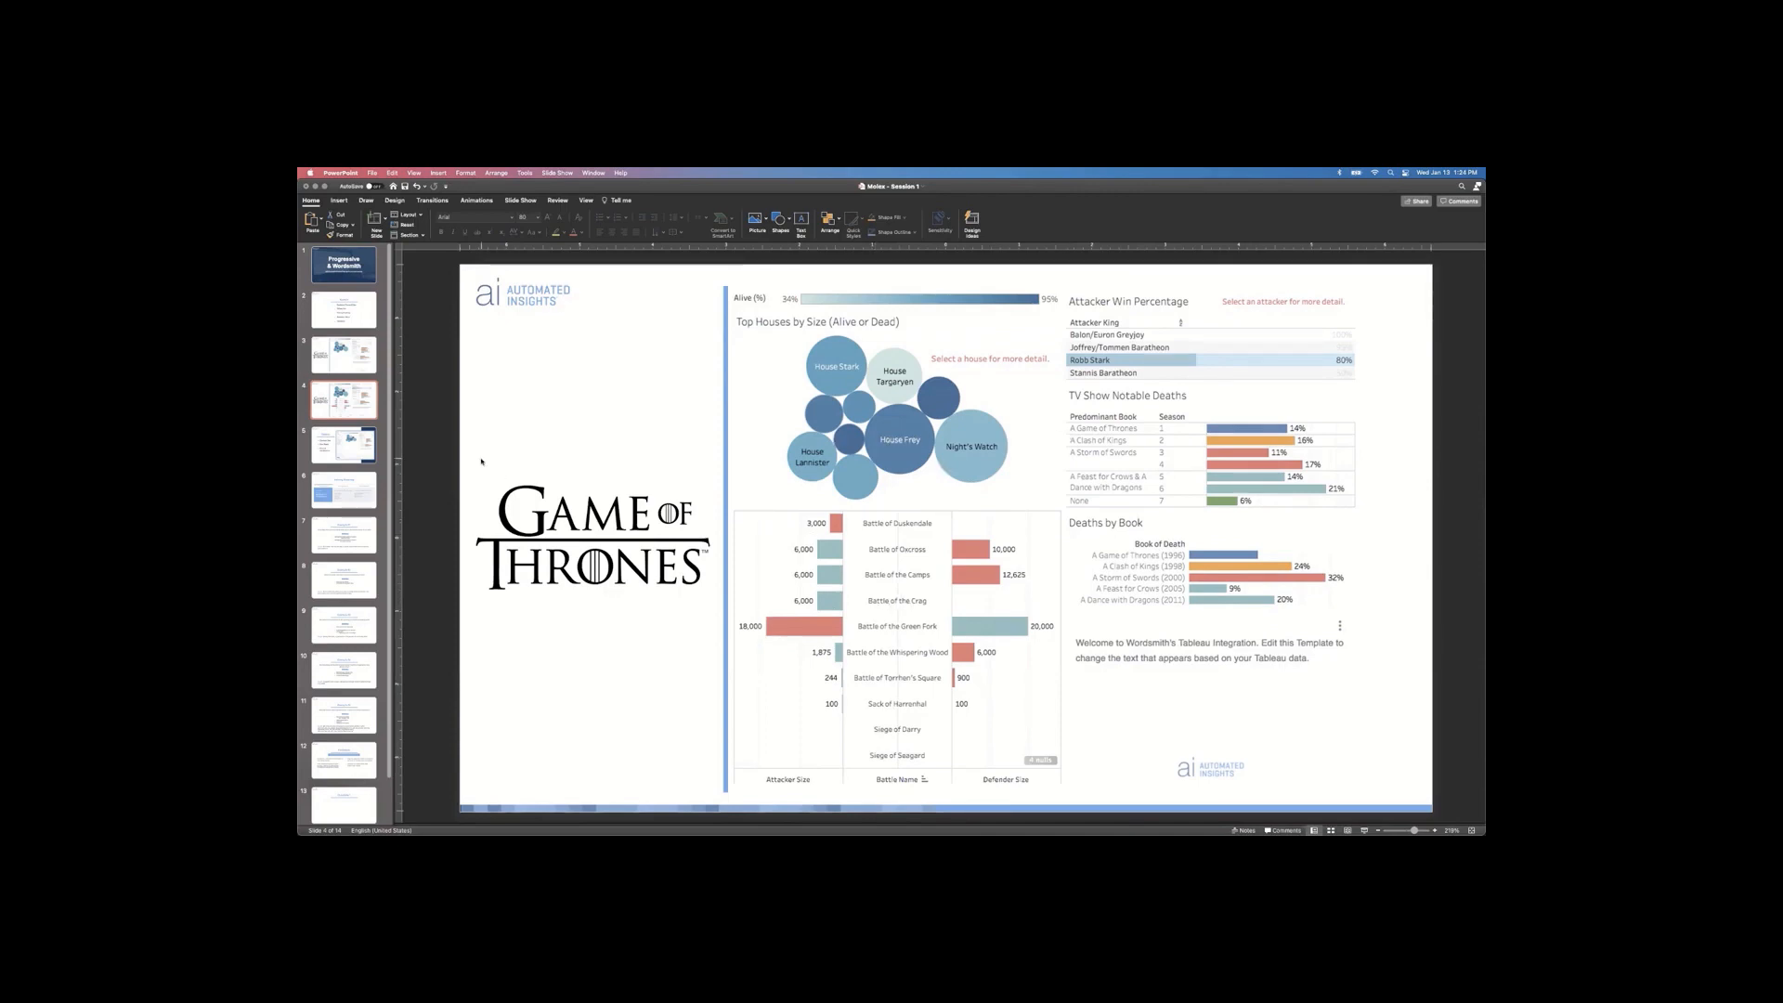
Step: Advance to slide 5, the Tableau overview slide, and bring up the app switcher
key(Down)
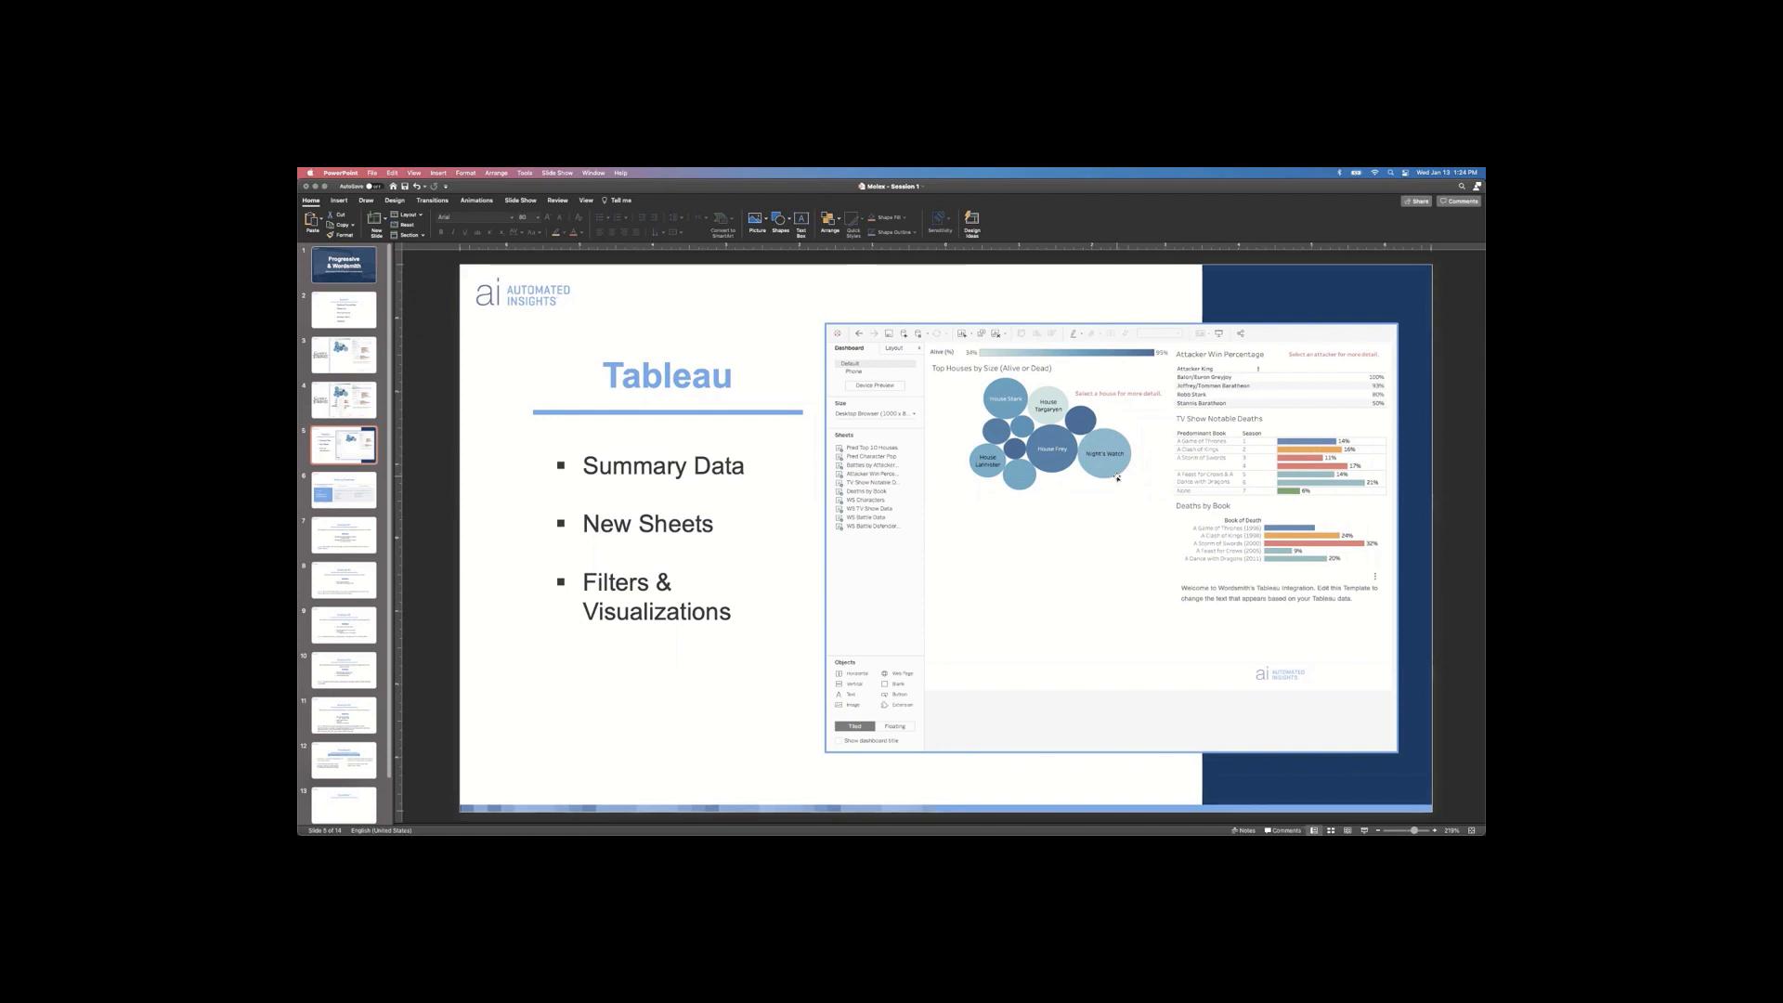
key(super+Tab)
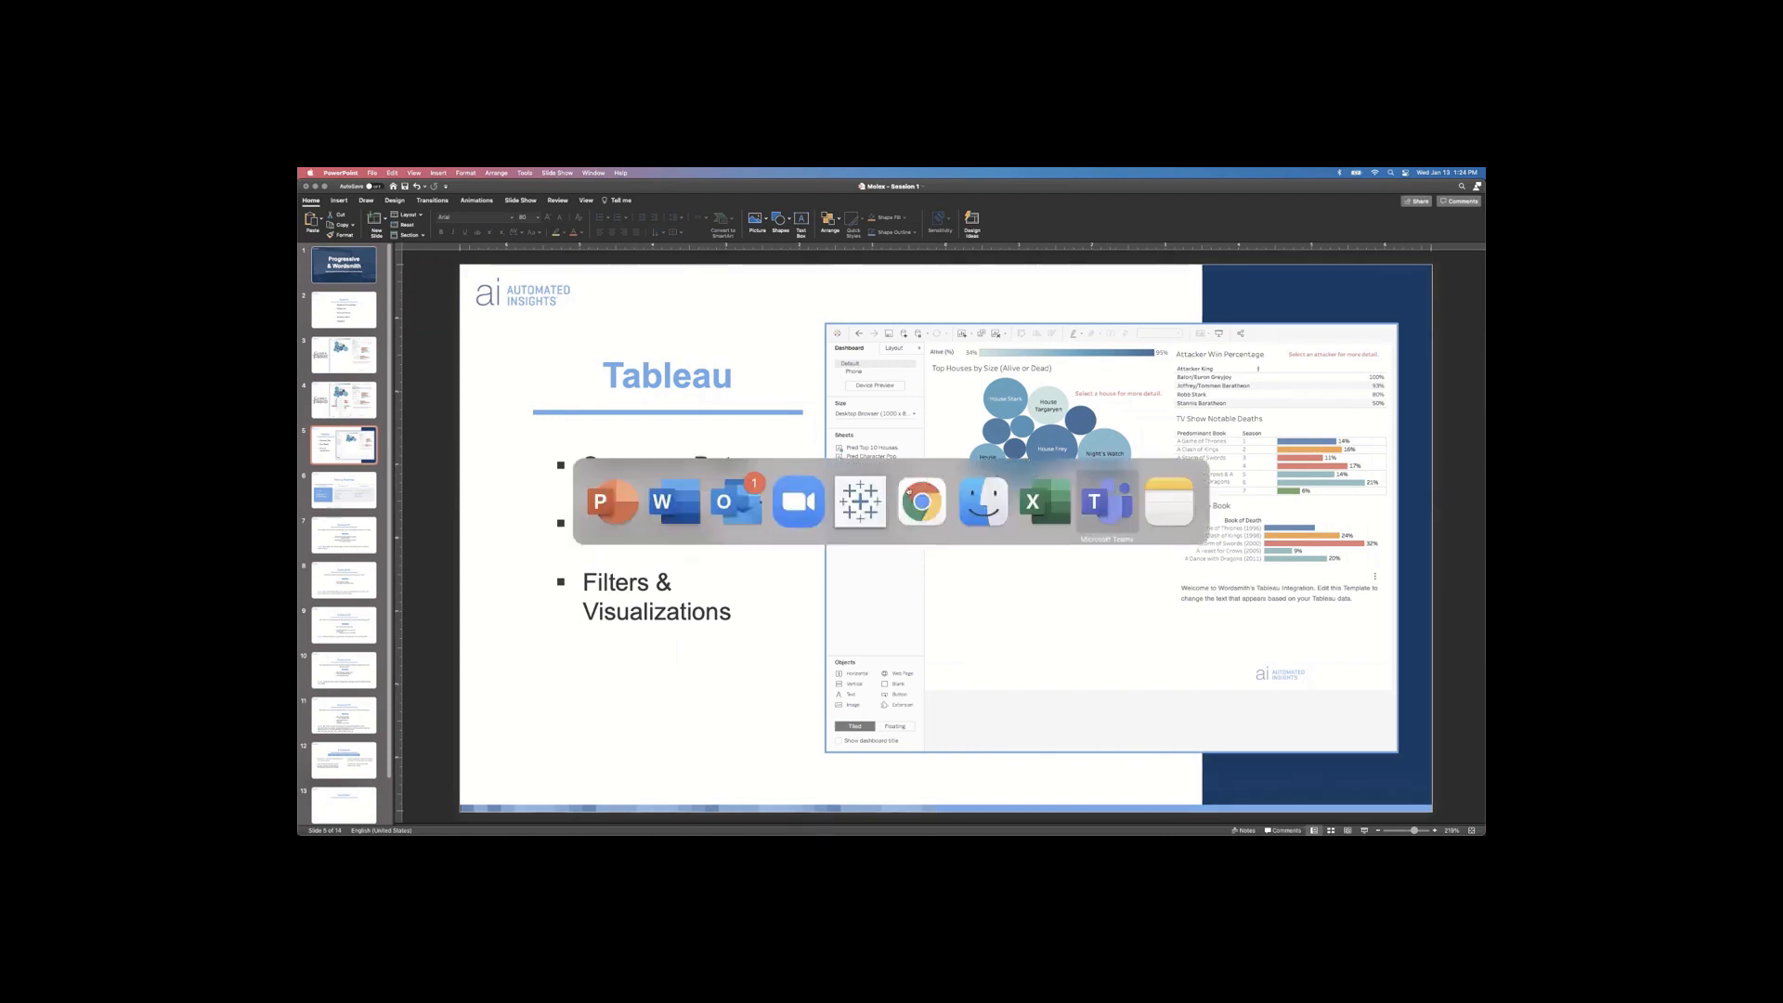
Step: In Tableau, view the underlying data of the TV Show Notable Deaths chart
click(847, 502)
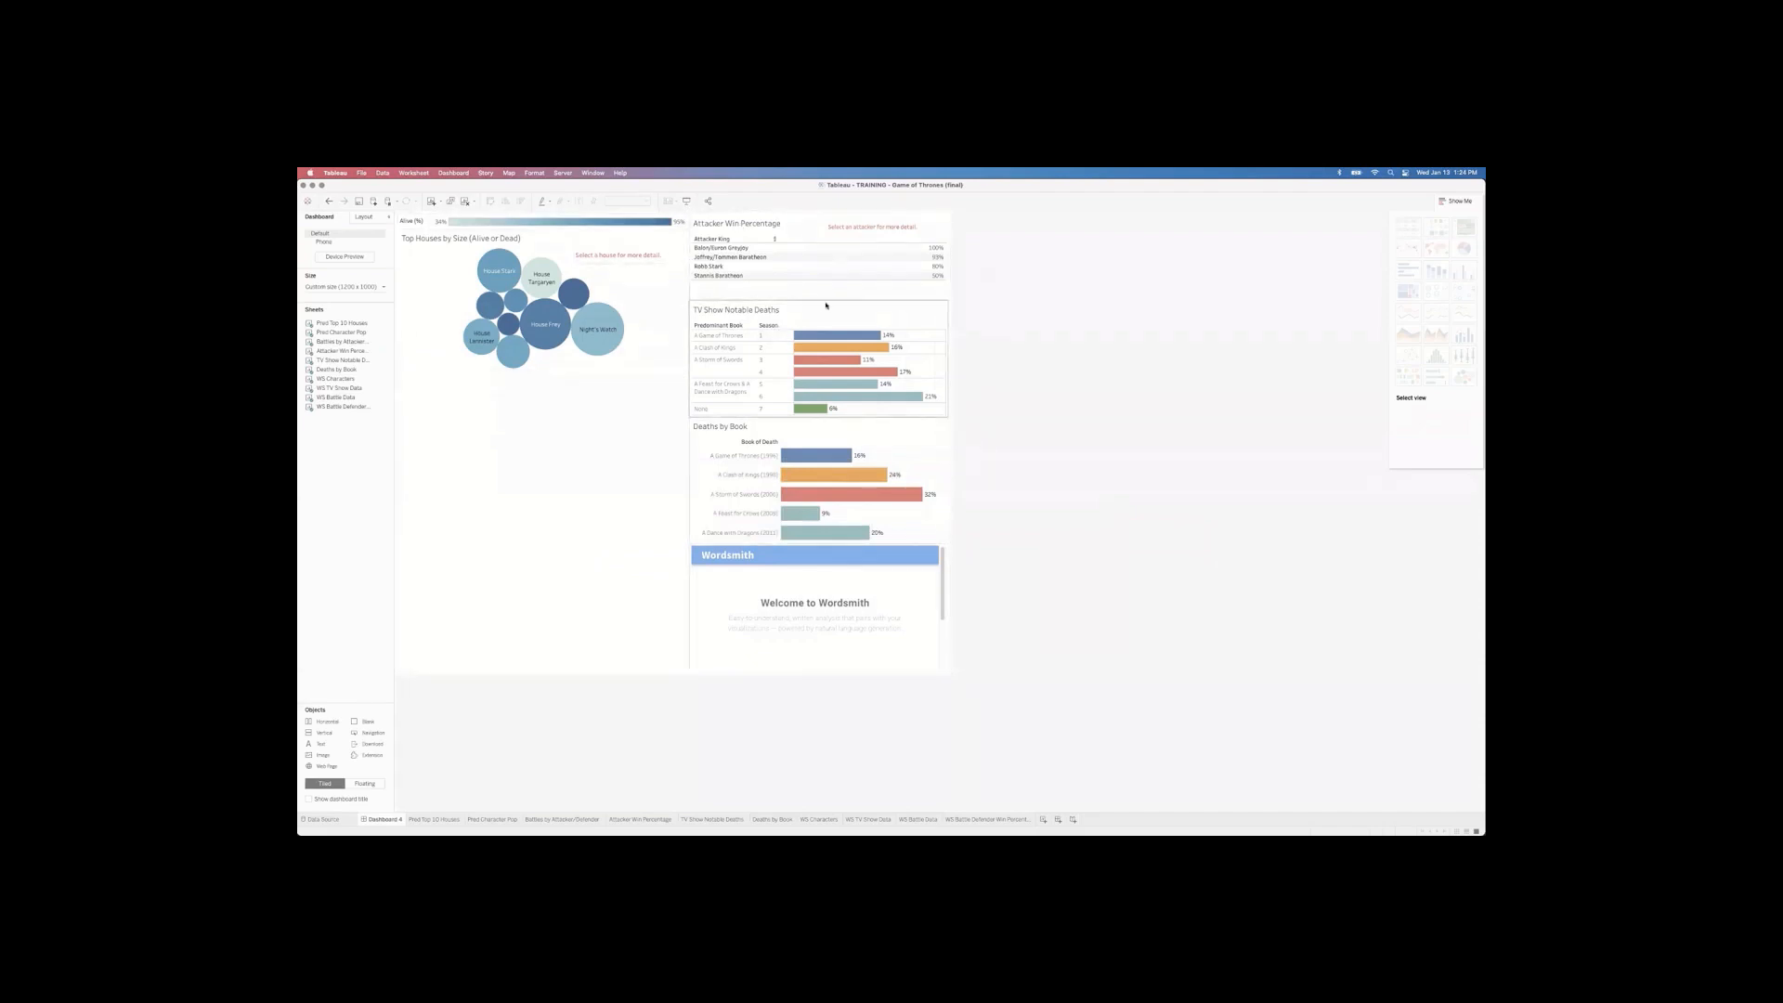
click(827, 306)
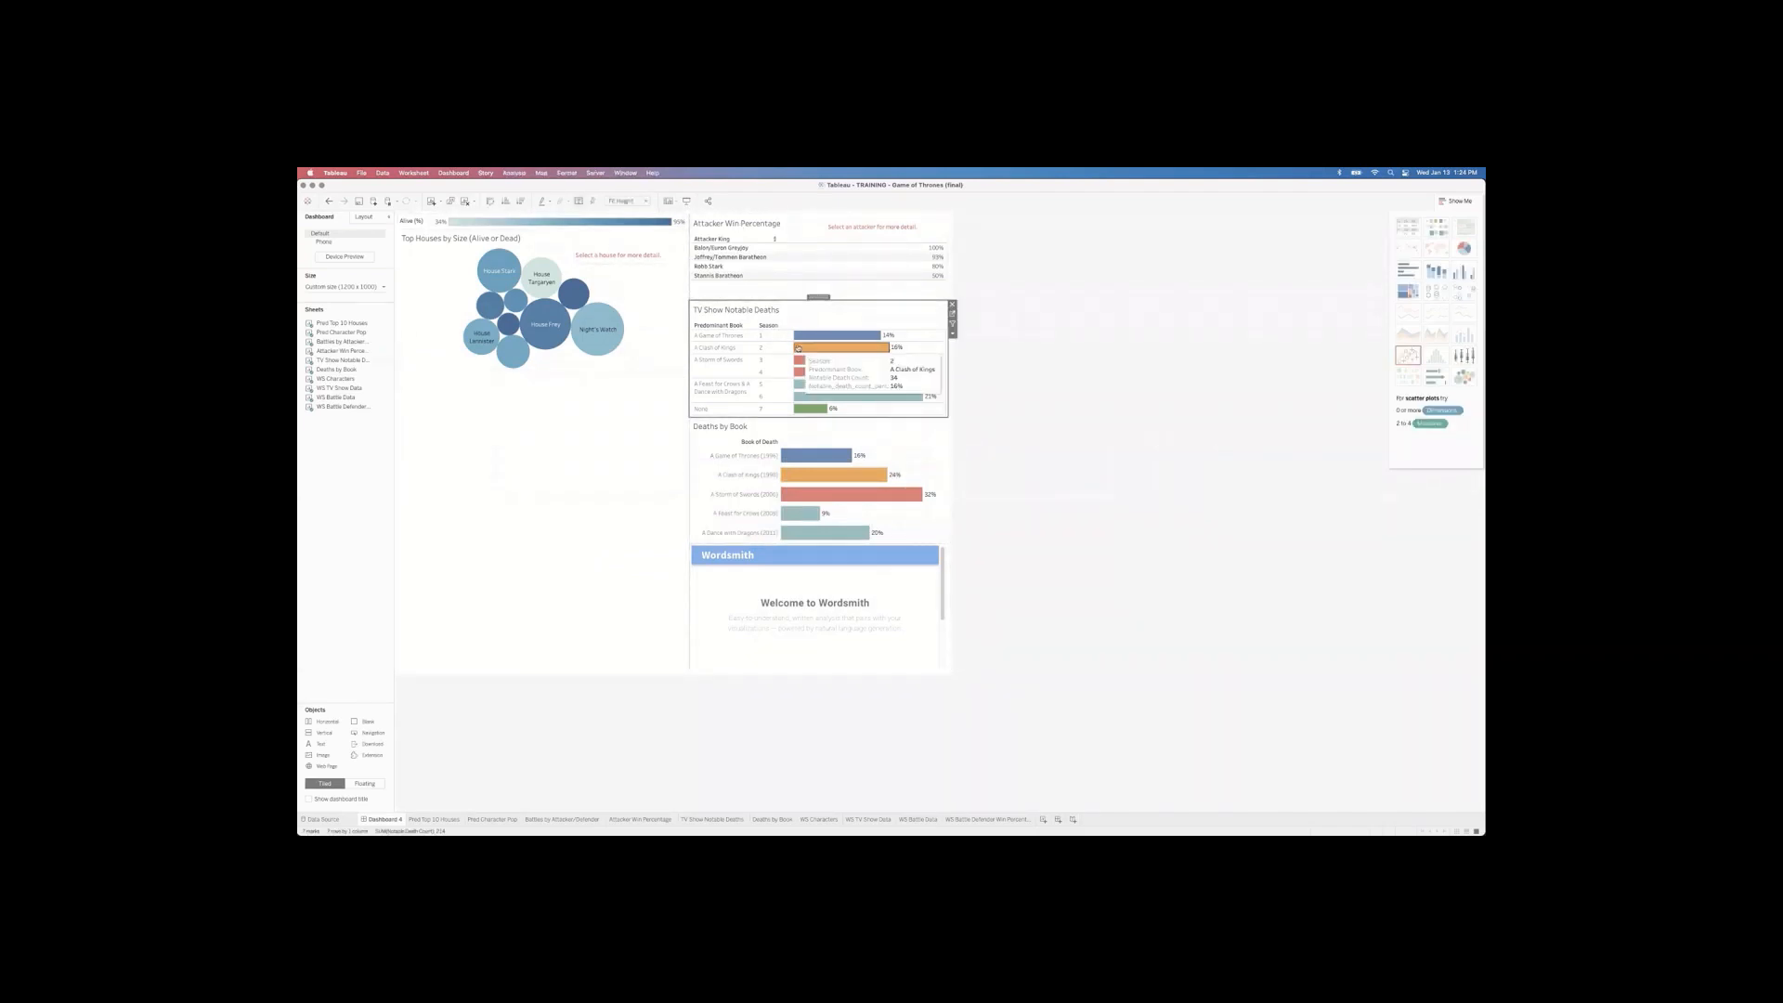
click(515, 172)
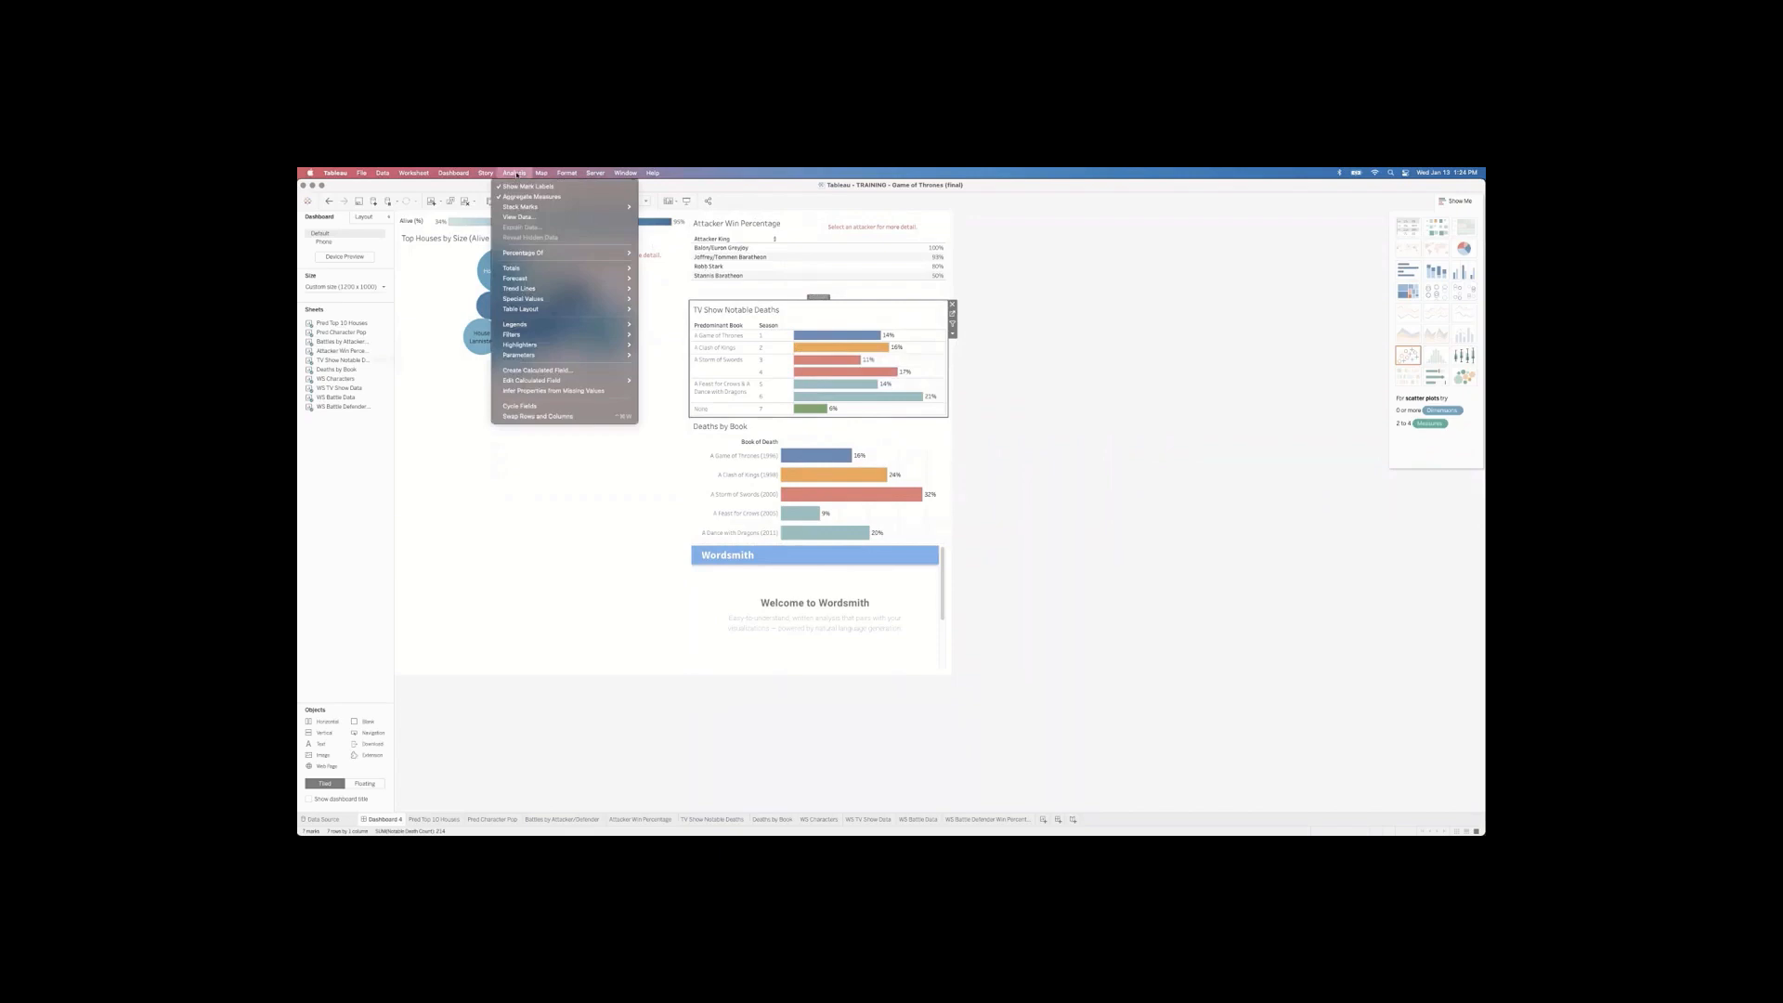
click(538, 220)
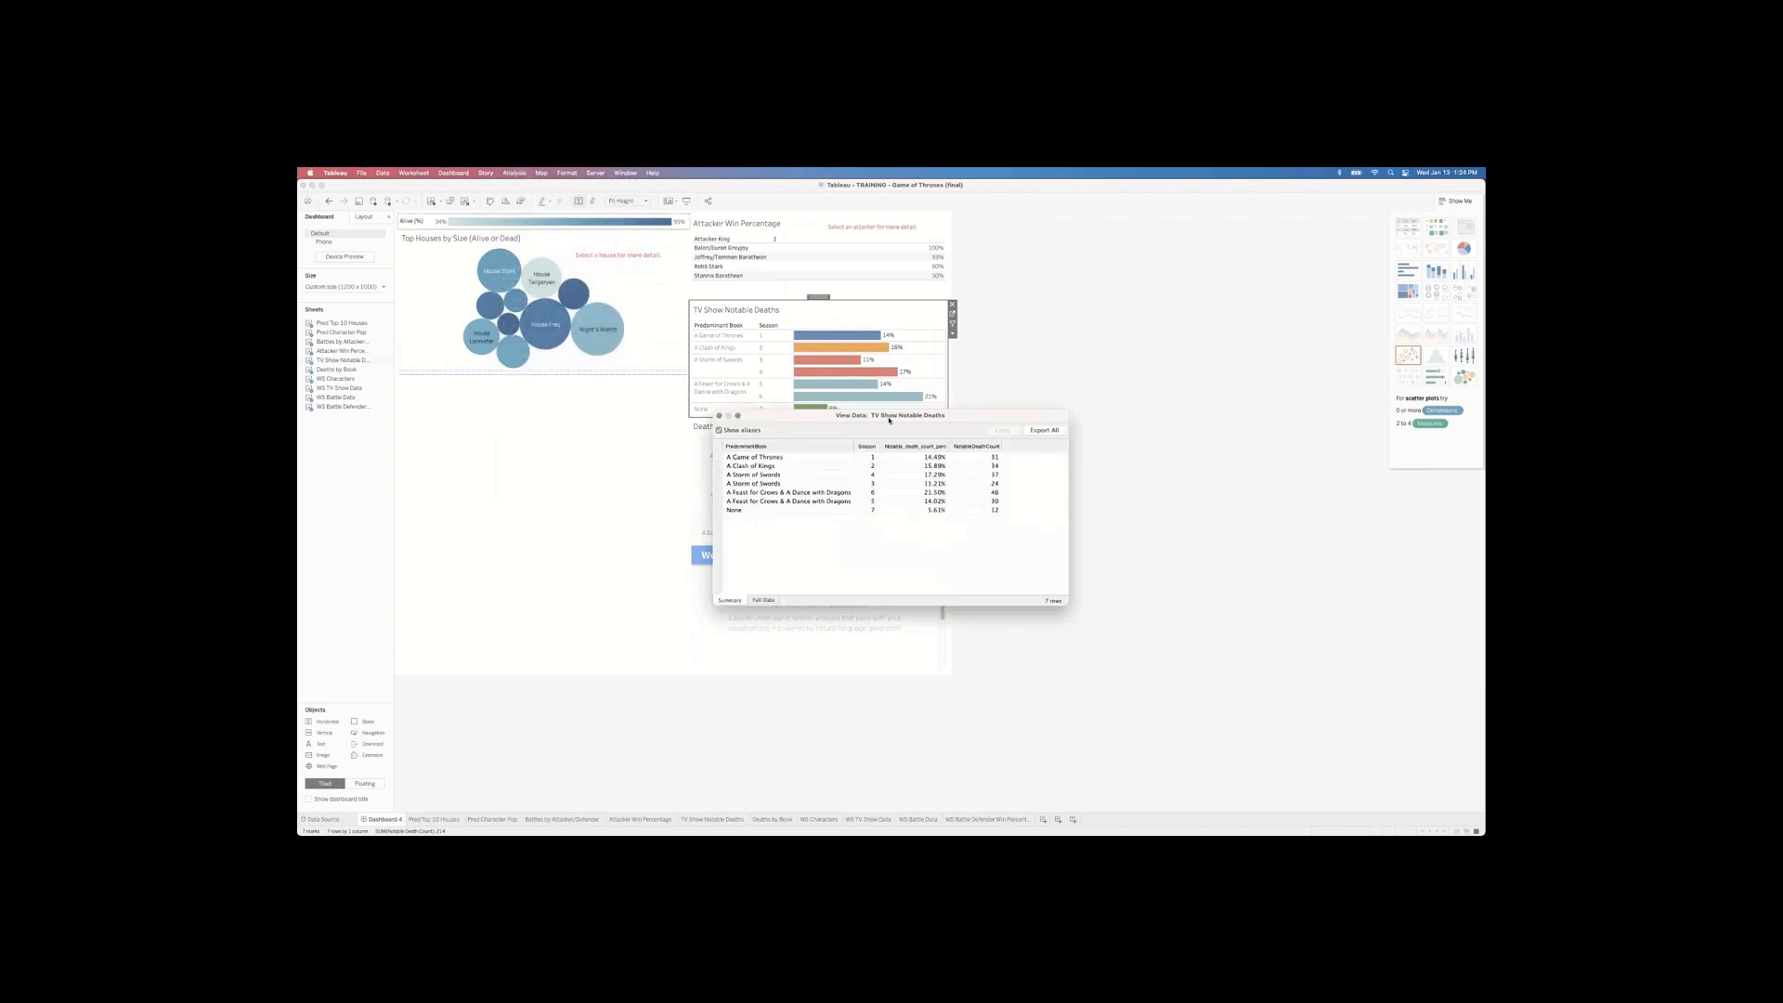
drag(889, 419, 1020, 417)
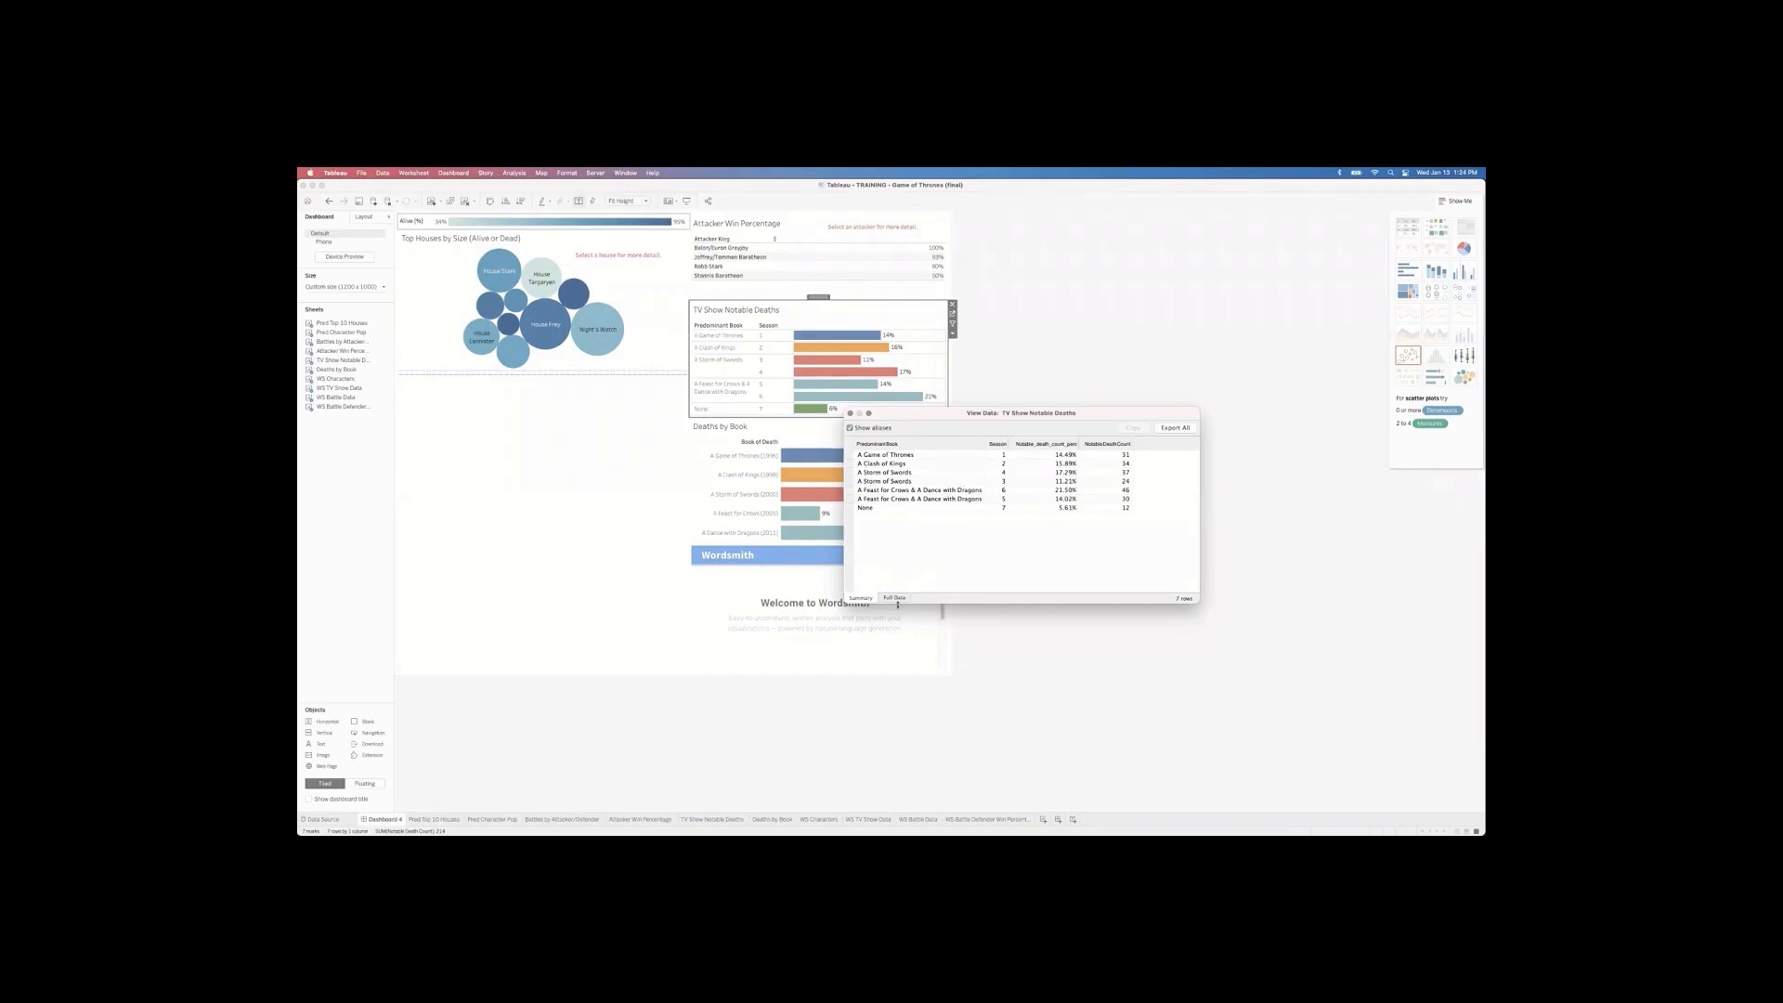
Step: Browse the full data rows, return to the seven-row summary, and close the data view
click(896, 600)
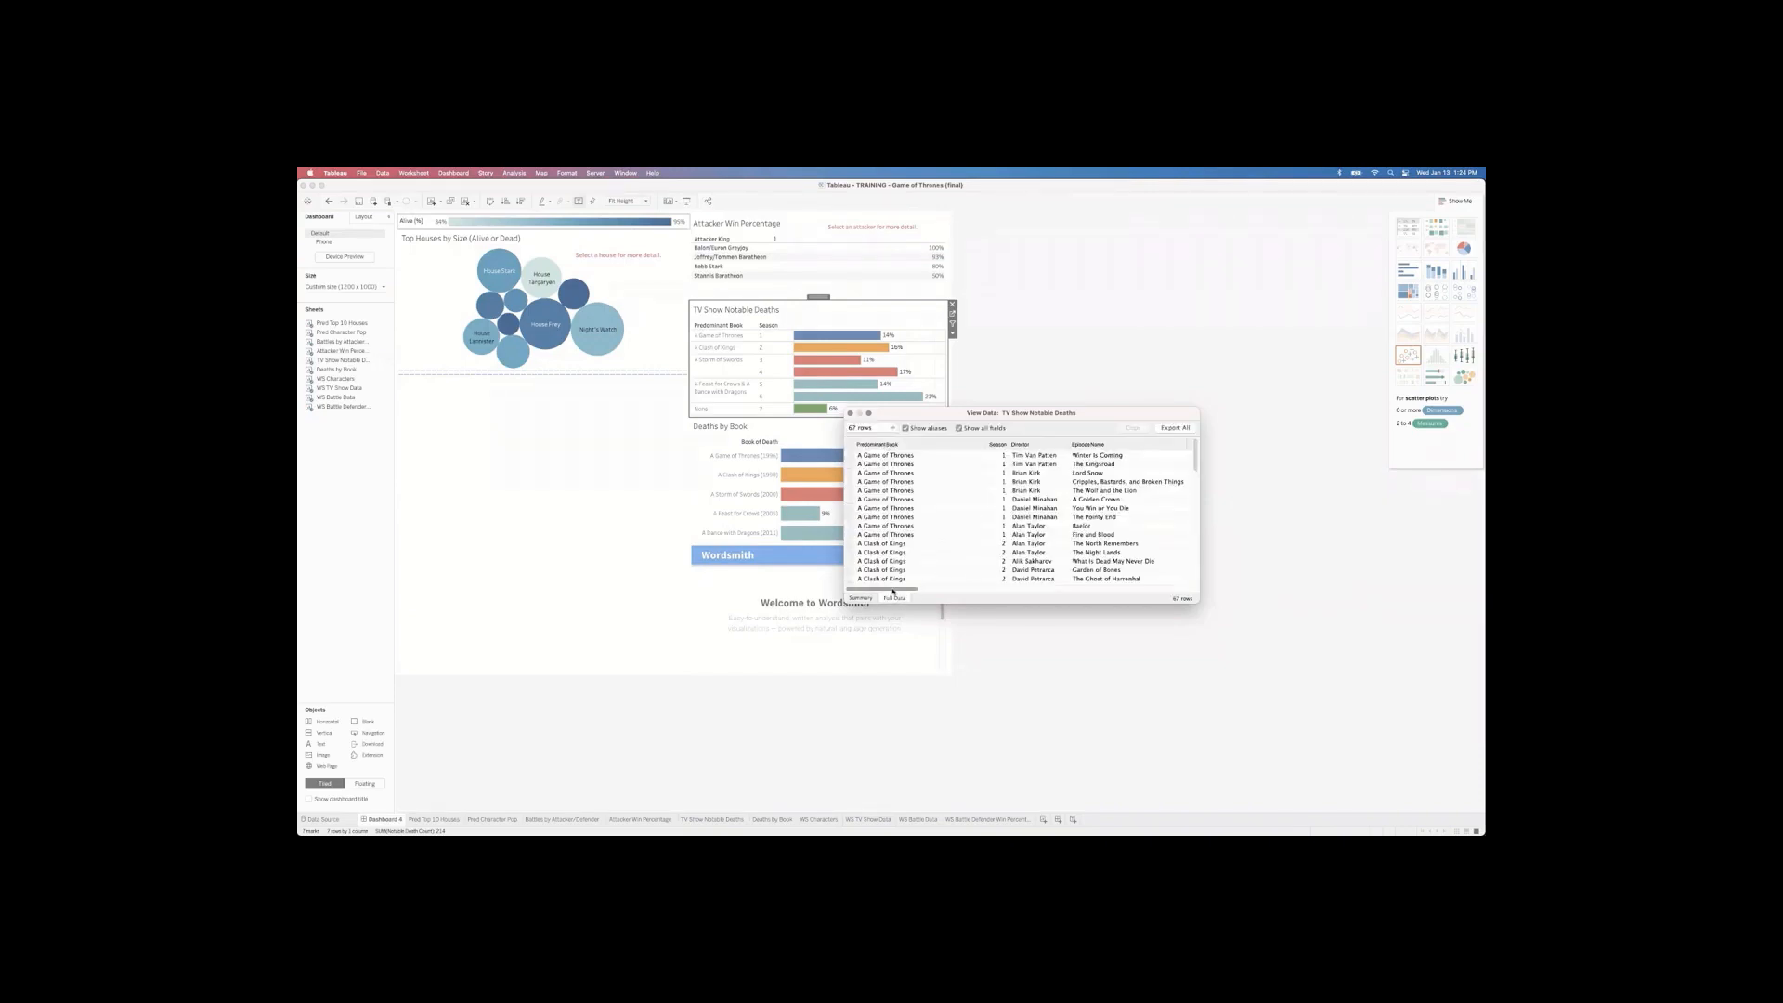
scroll(925, 587, right, 10)
click(860, 598)
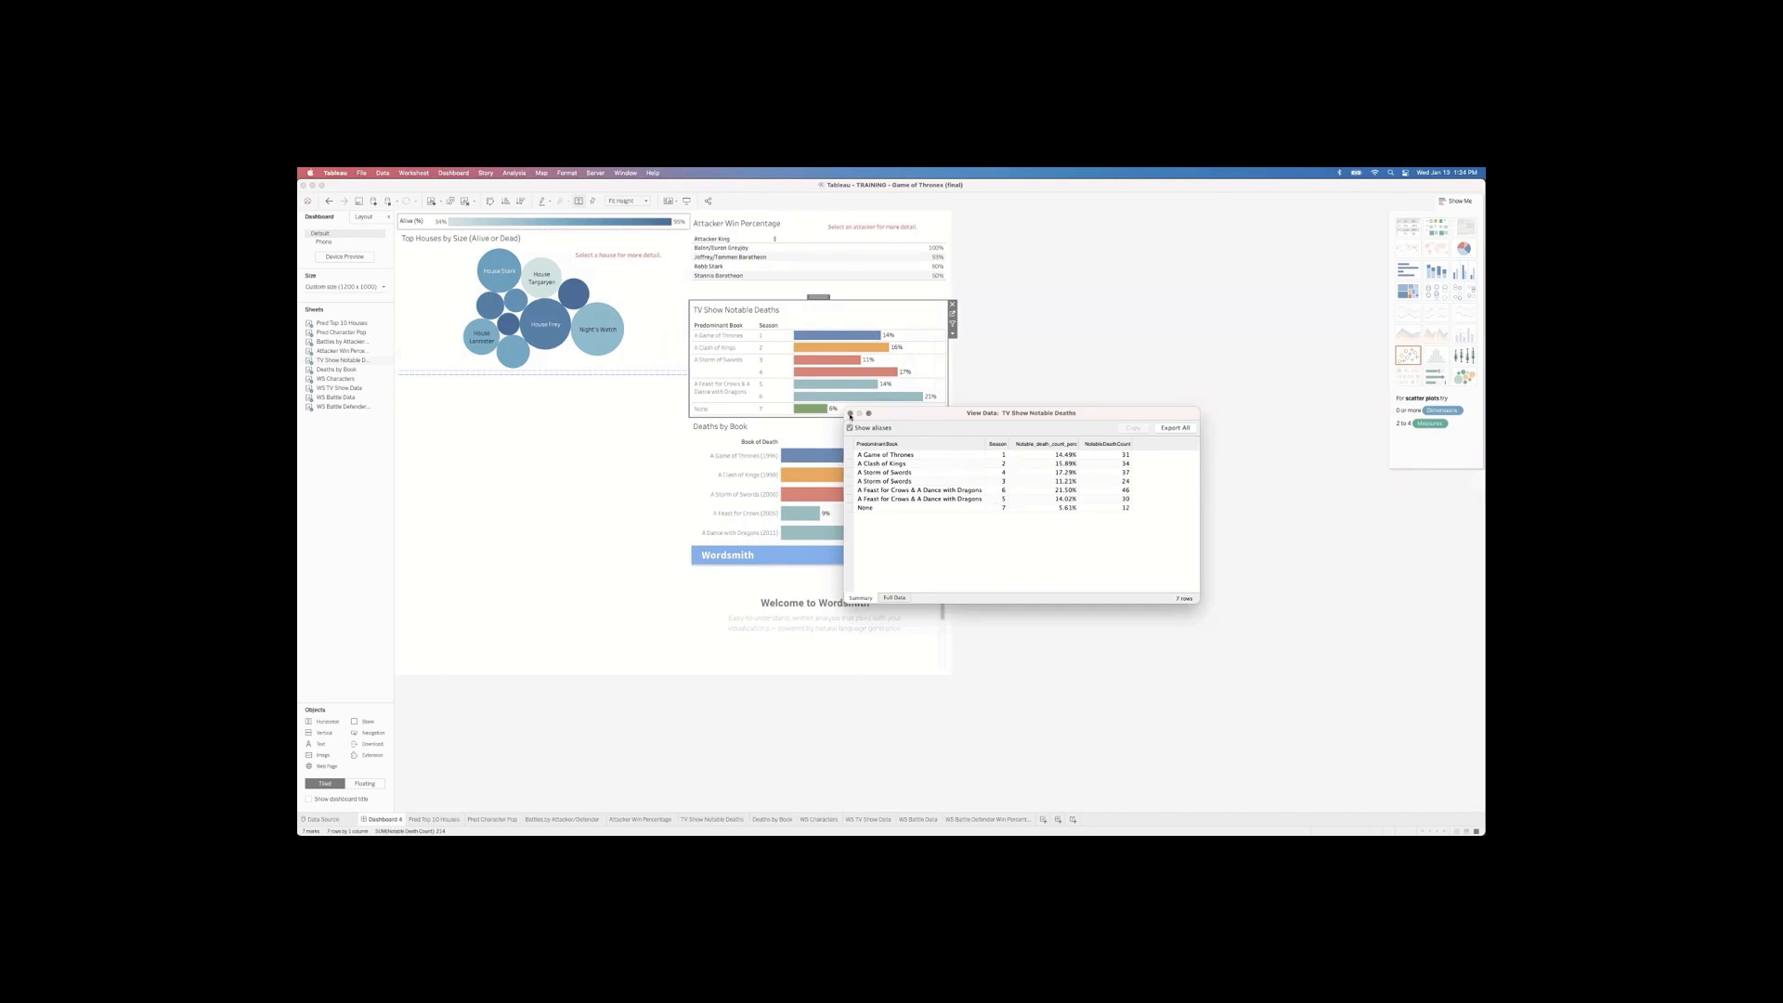
click(850, 414)
Step: Switch from PowerPoint back to the Game of Thrones dashboard in Tableau
key(super+Tab)
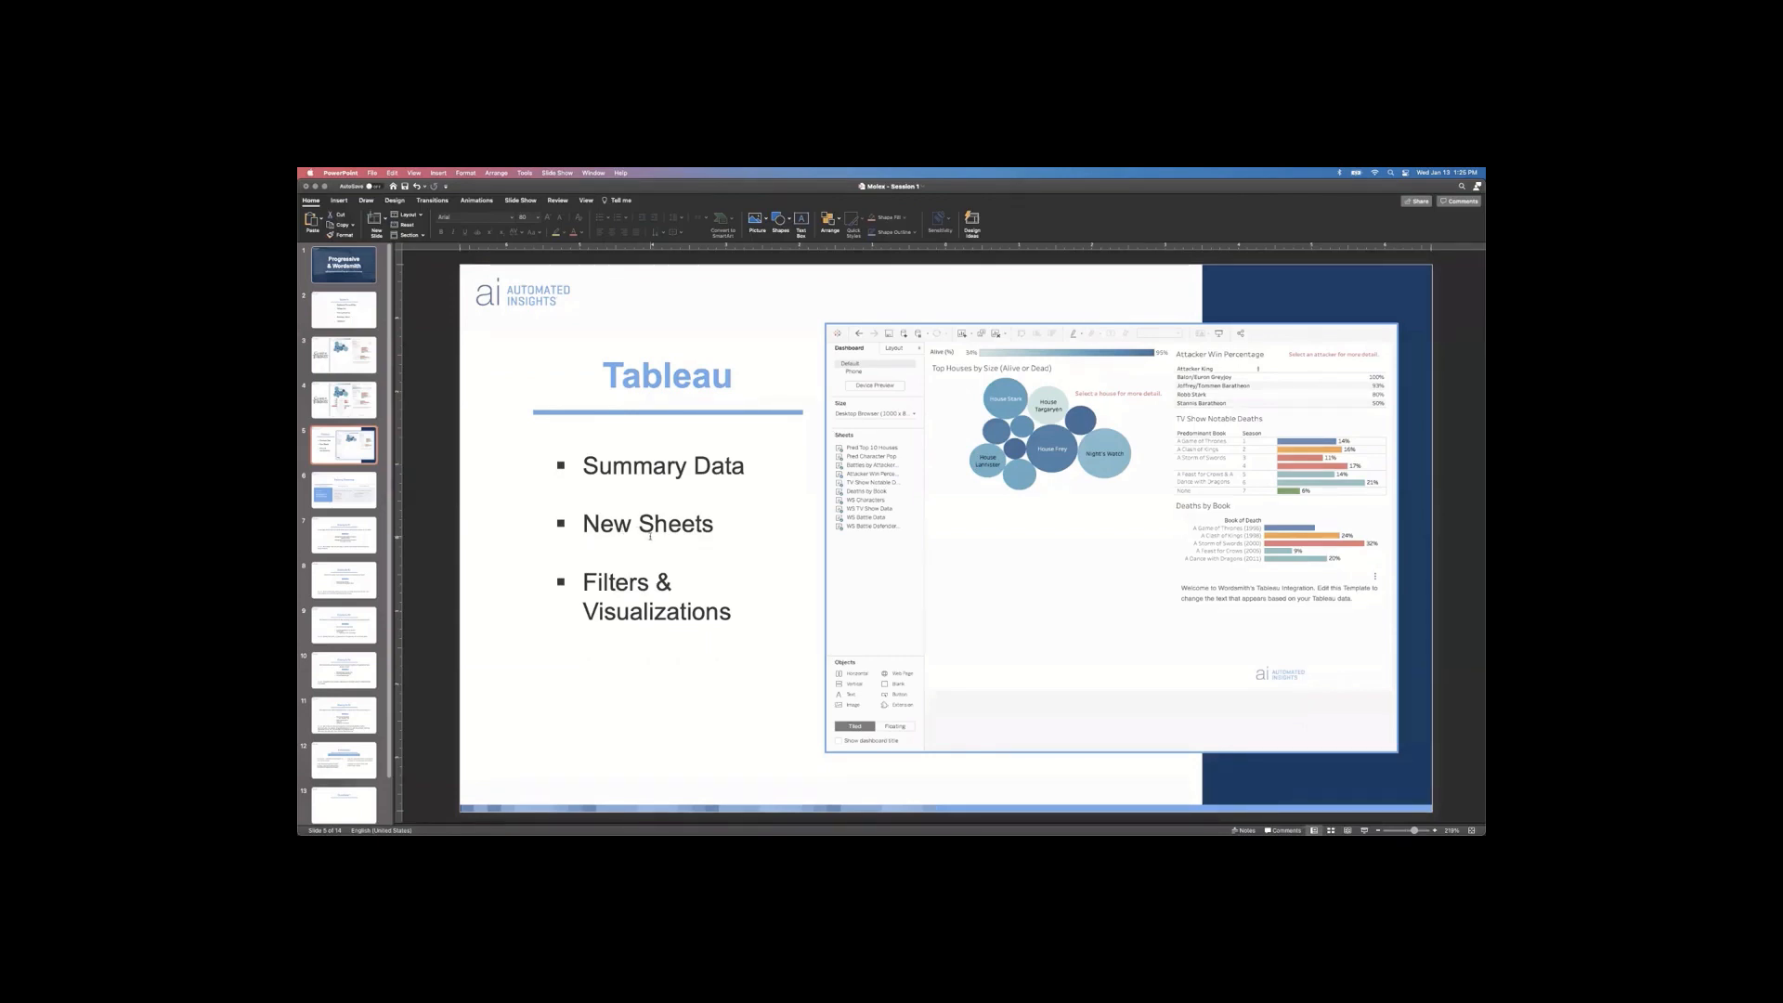
key(super+Tab)
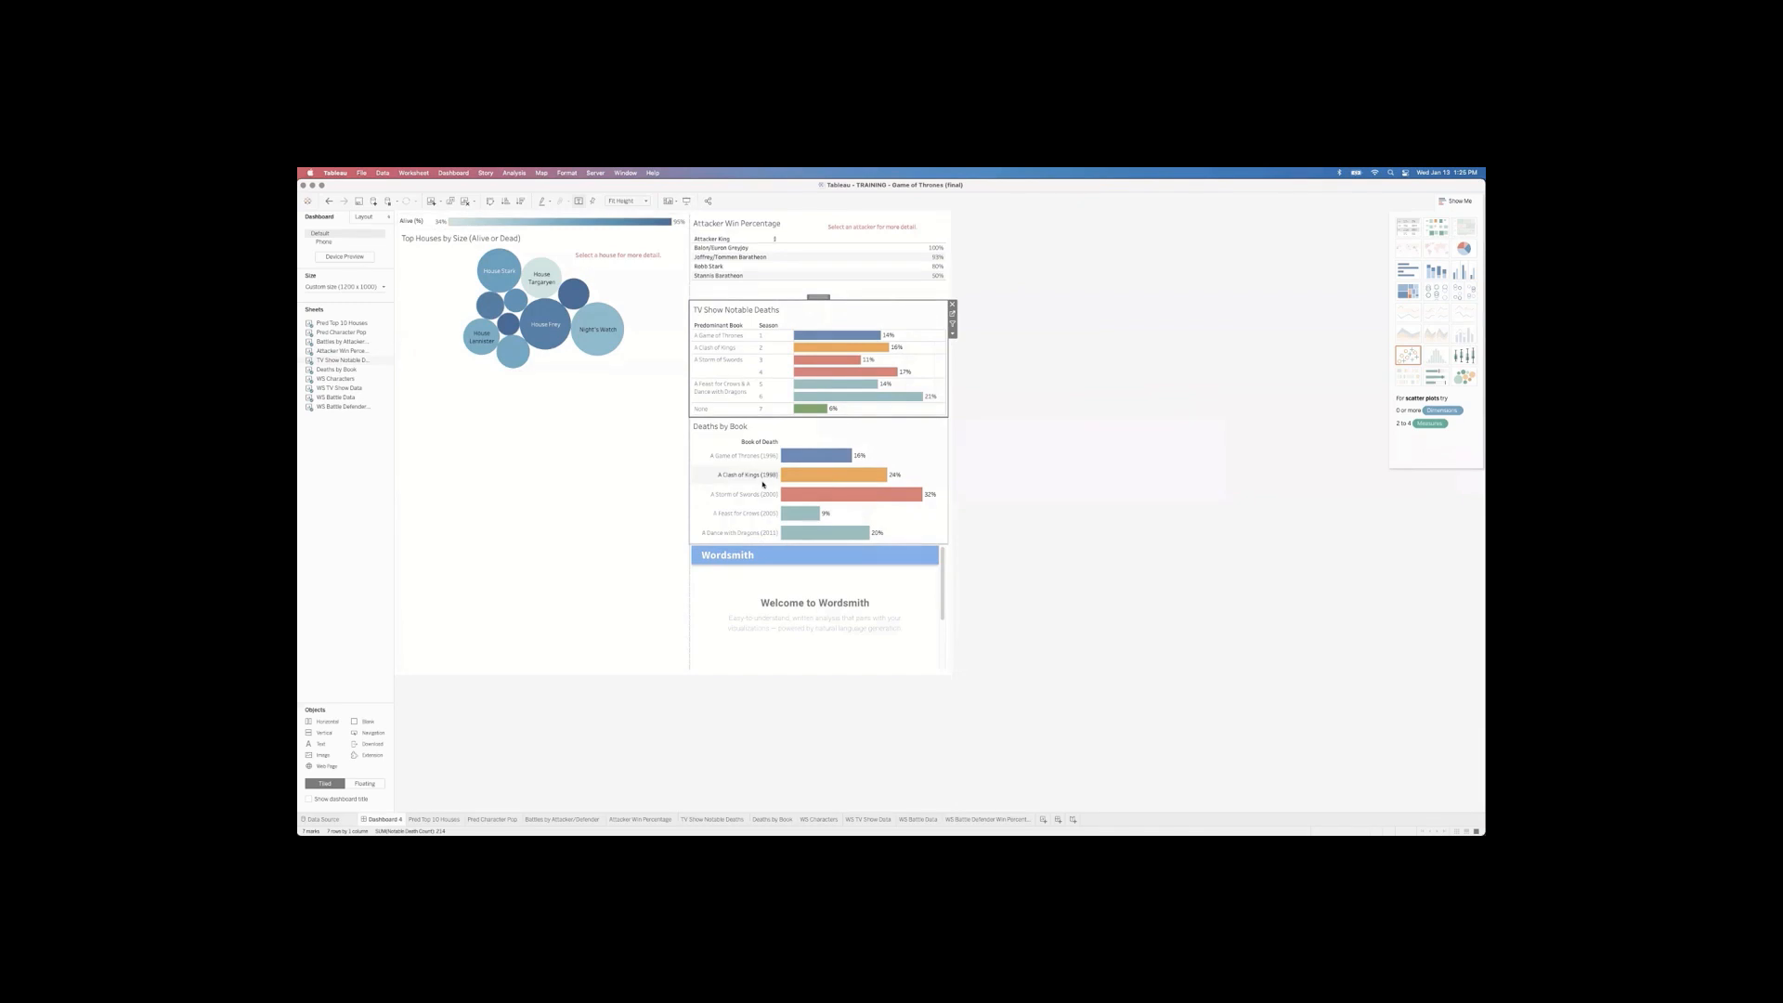
Step: Try moving Deaths by Book under the bubble chart, then put Attacker 1 on Sheet 11's columns
drag(764, 484, 540, 394)
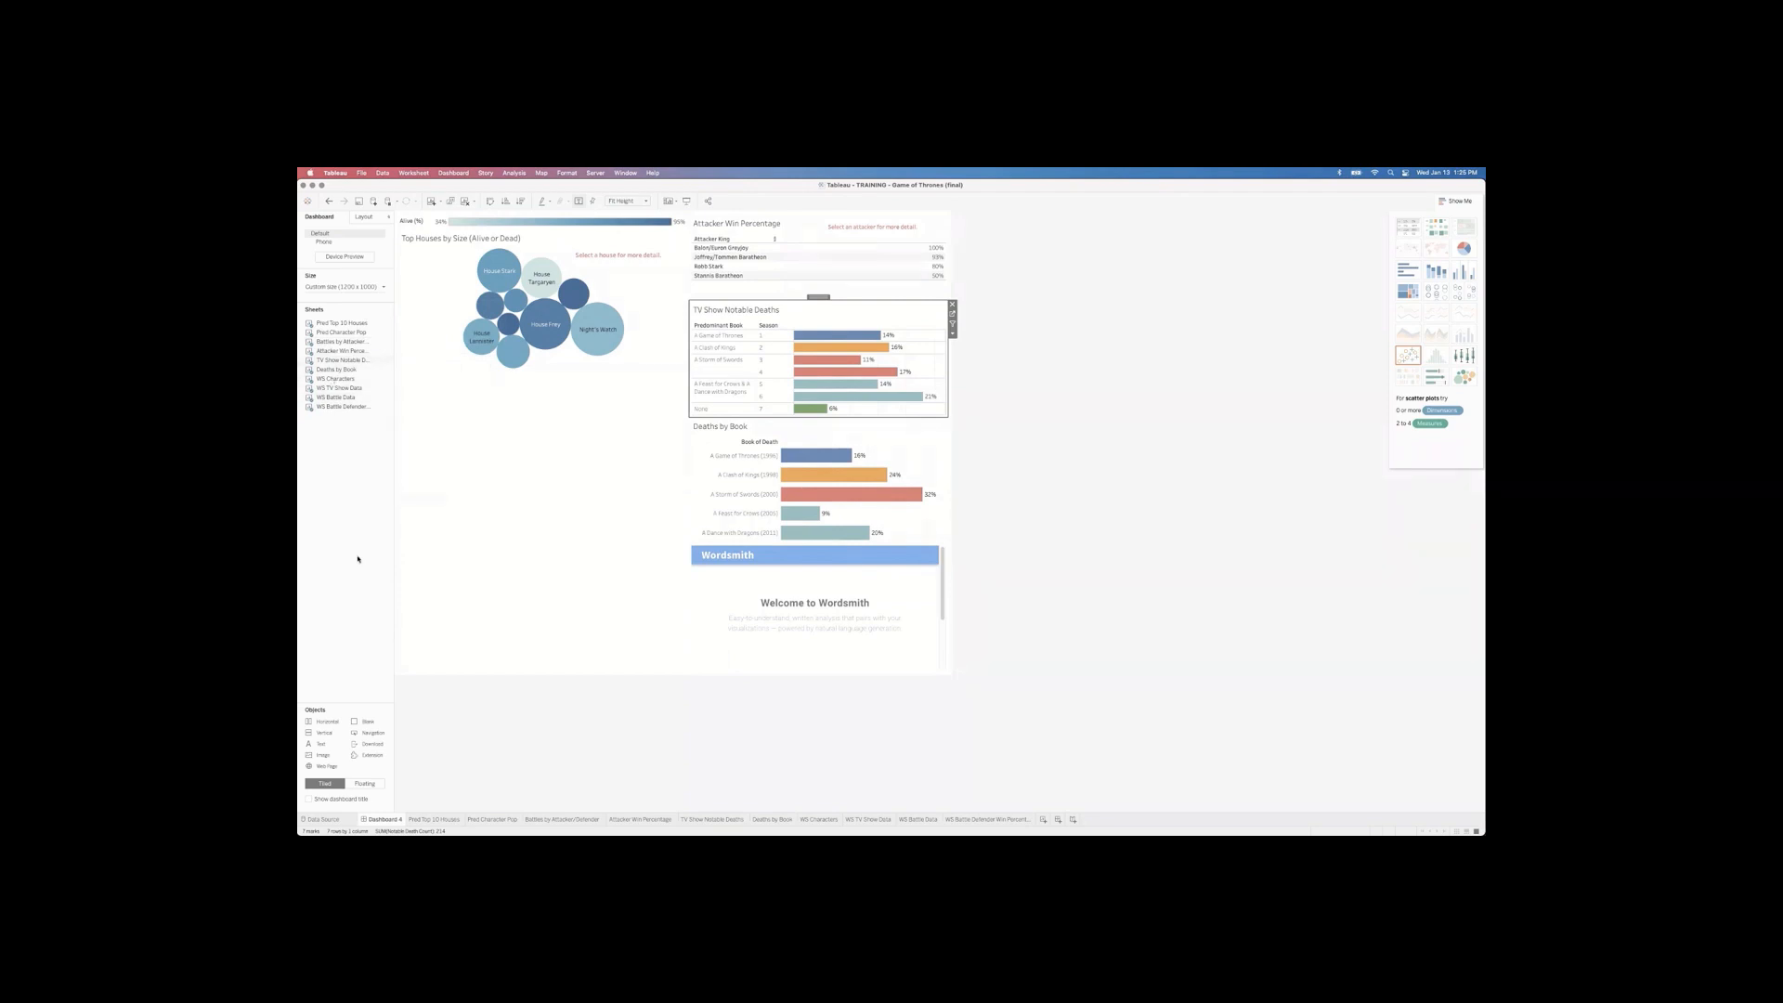
click(1043, 818)
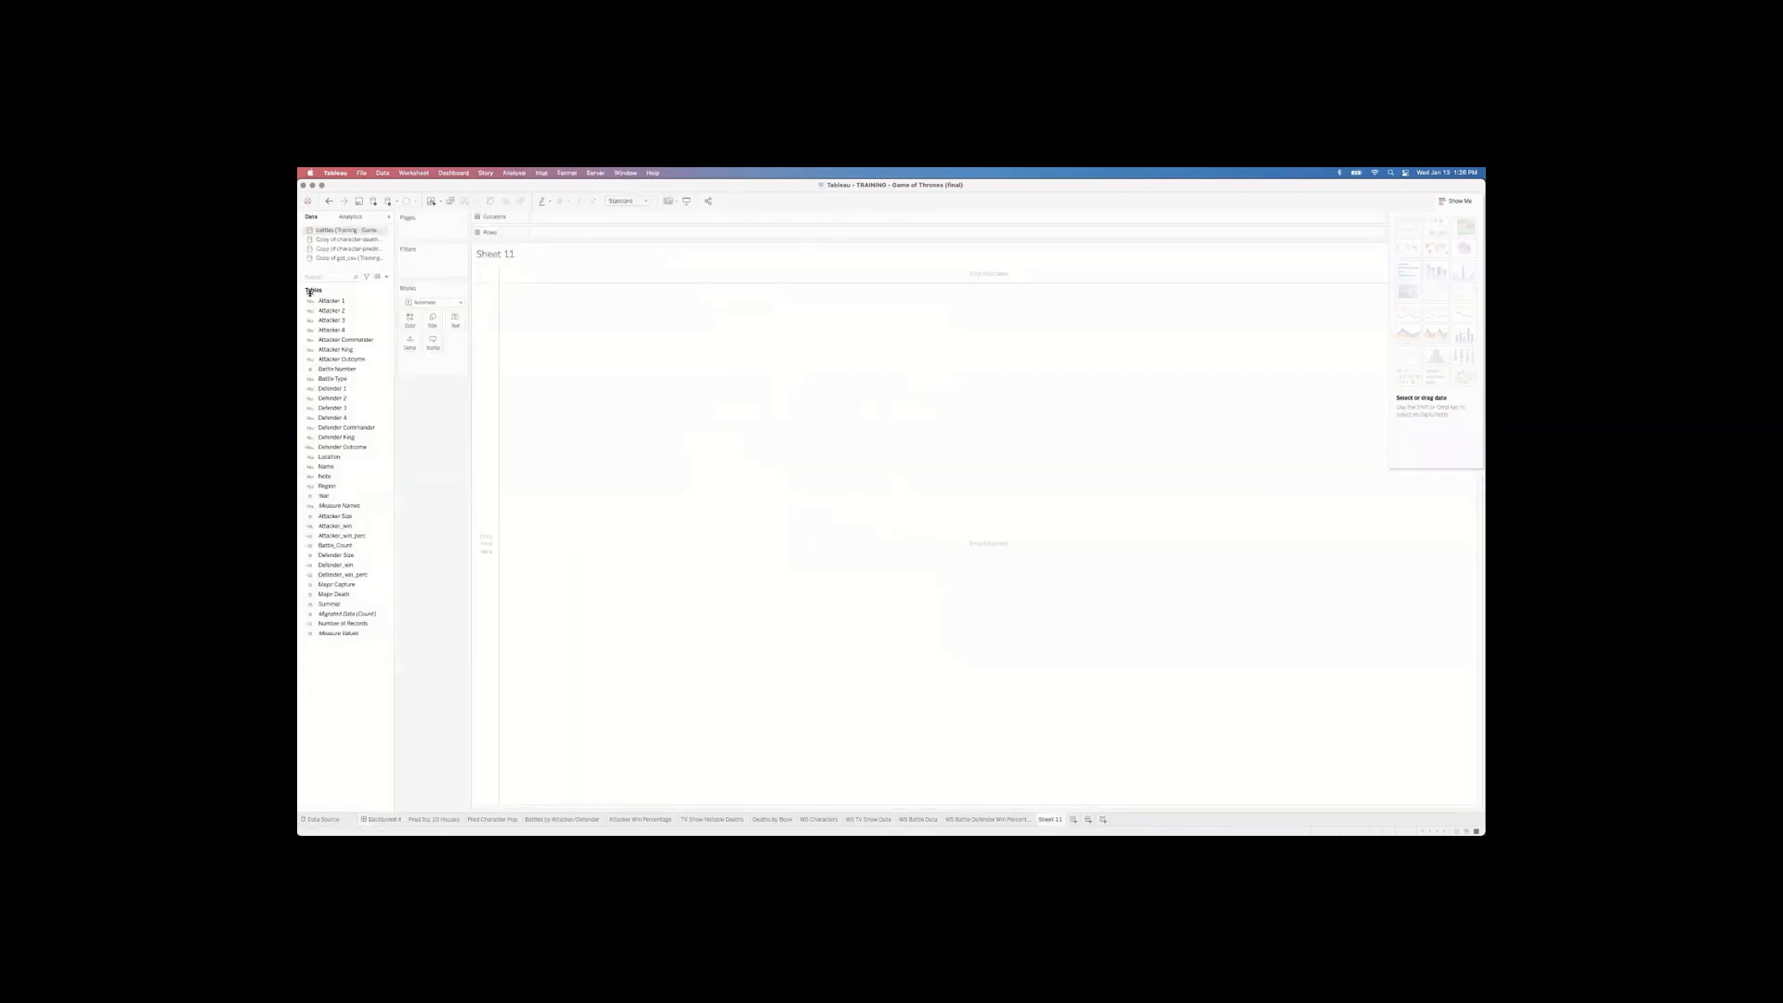
drag(321, 300, 569, 222)
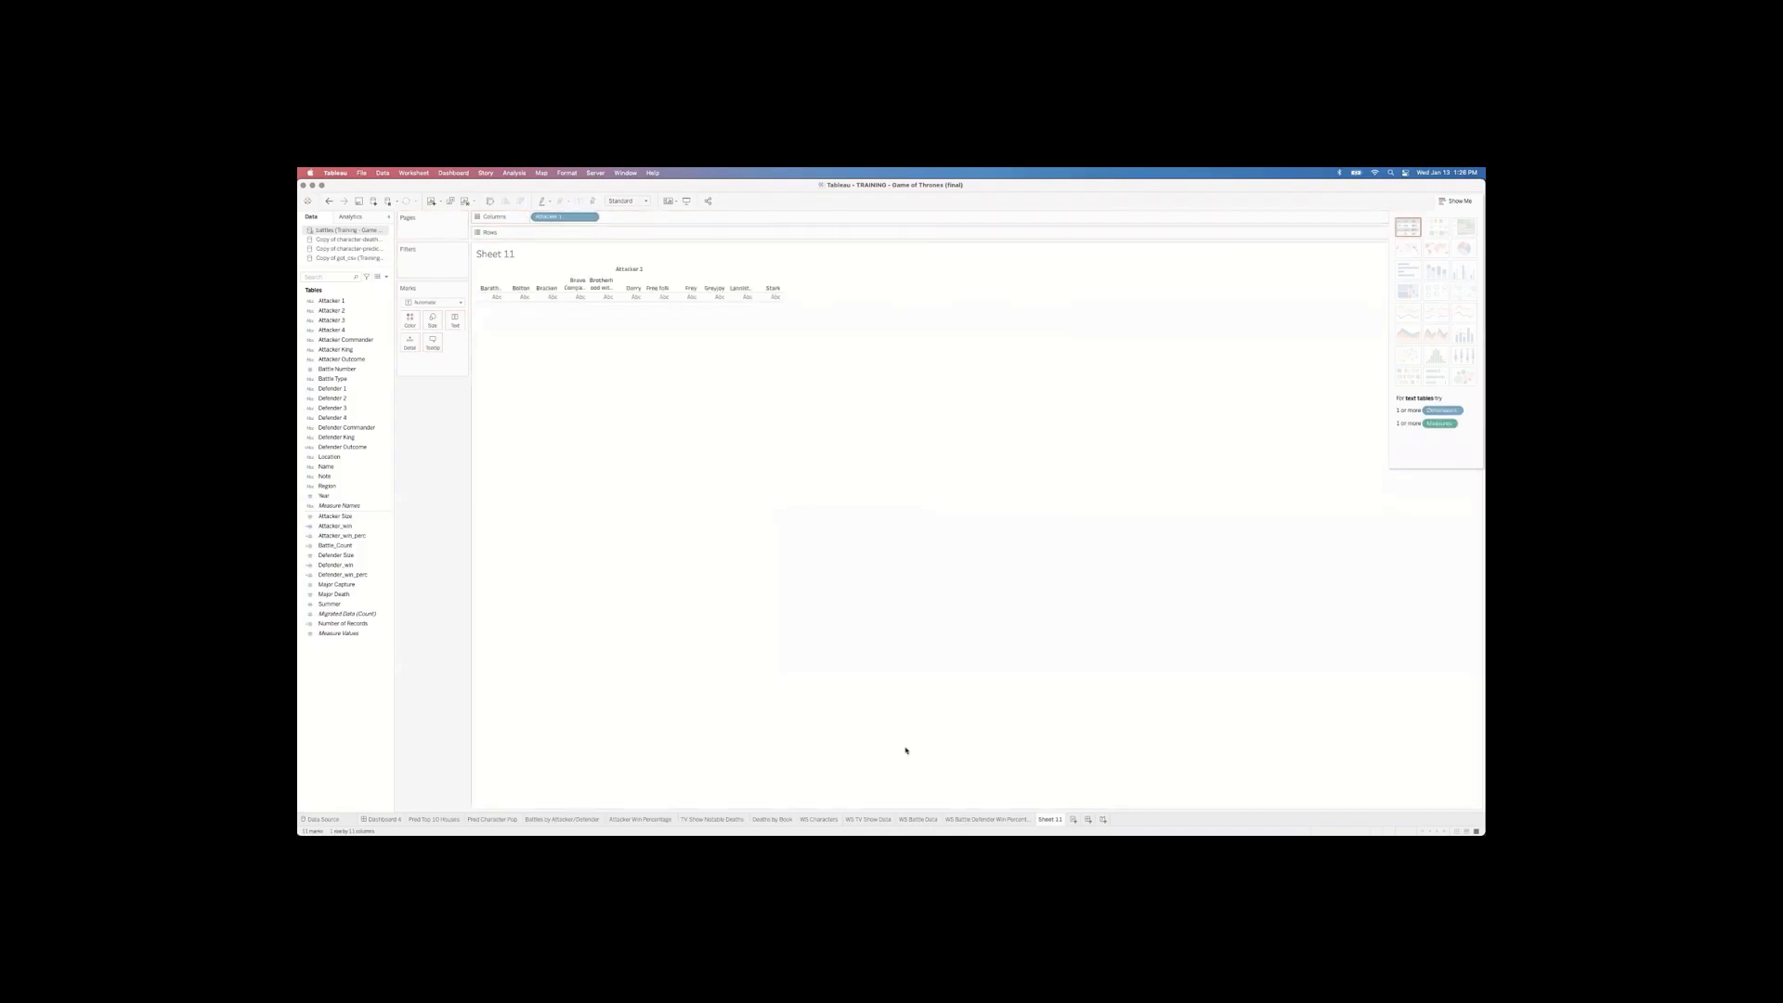
Step: Switch Dashboard 4 to floating layout and drag Sheet 11 onto it
click(376, 823)
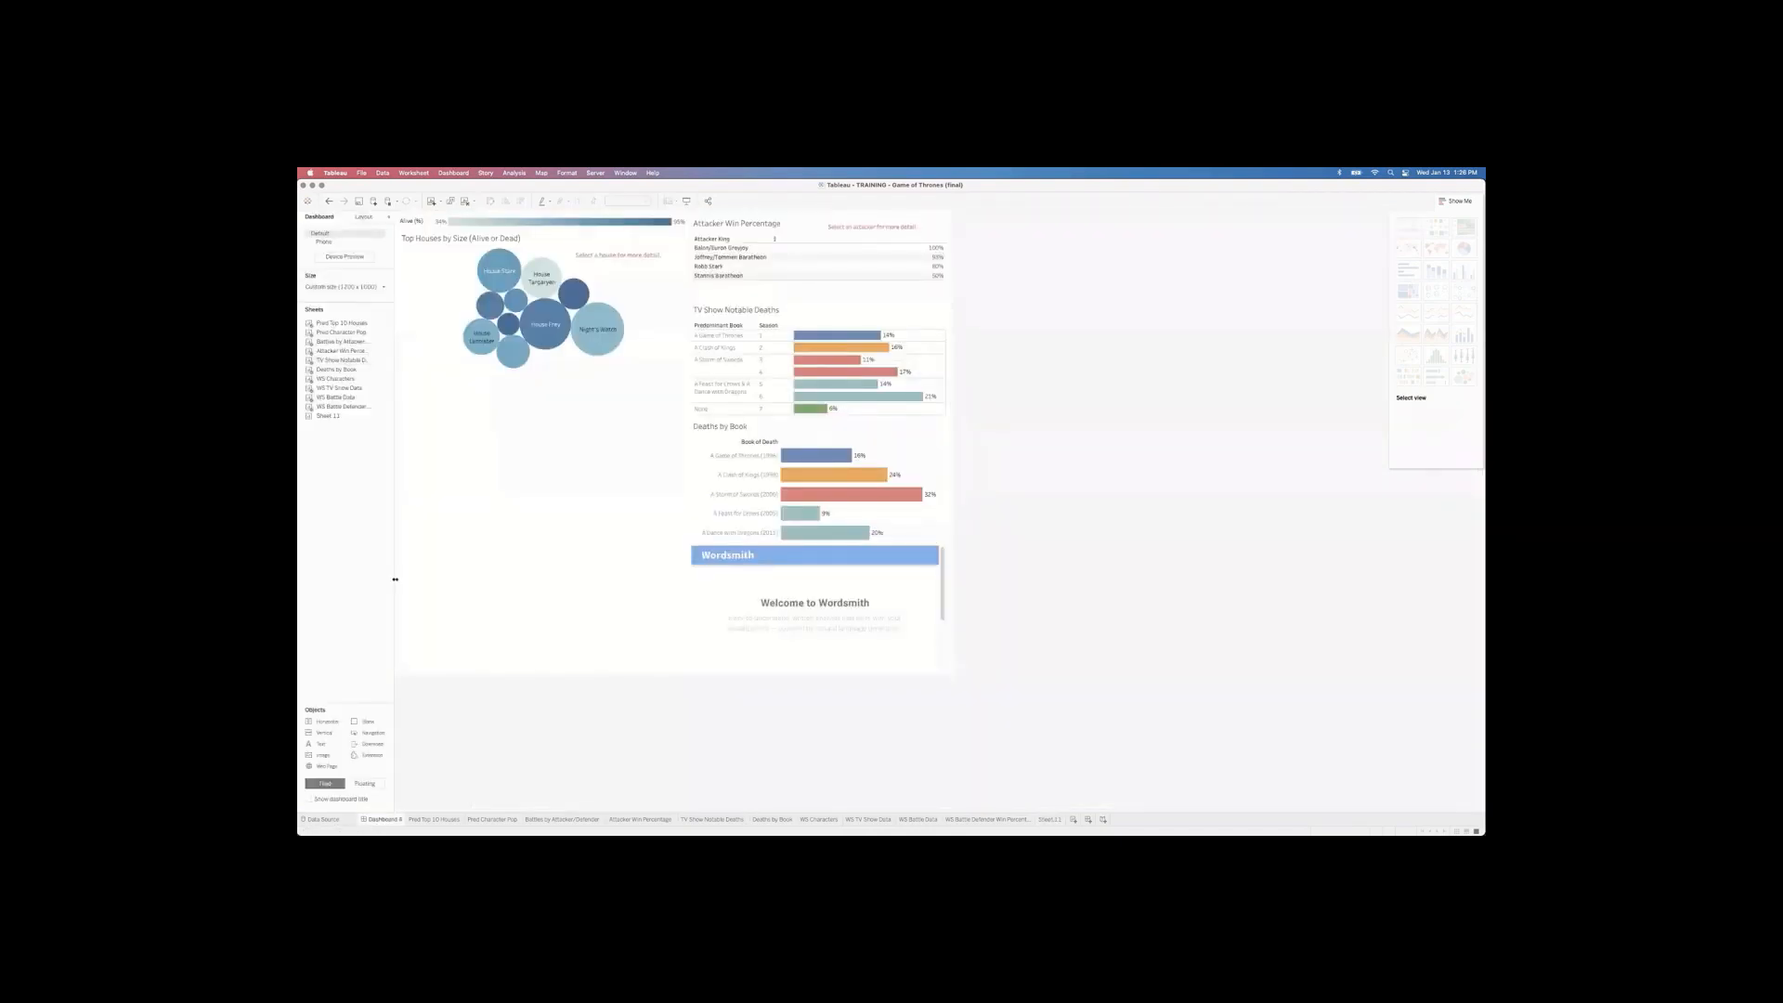
mouse_move(324, 418)
click(367, 783)
mouse_move(326, 418)
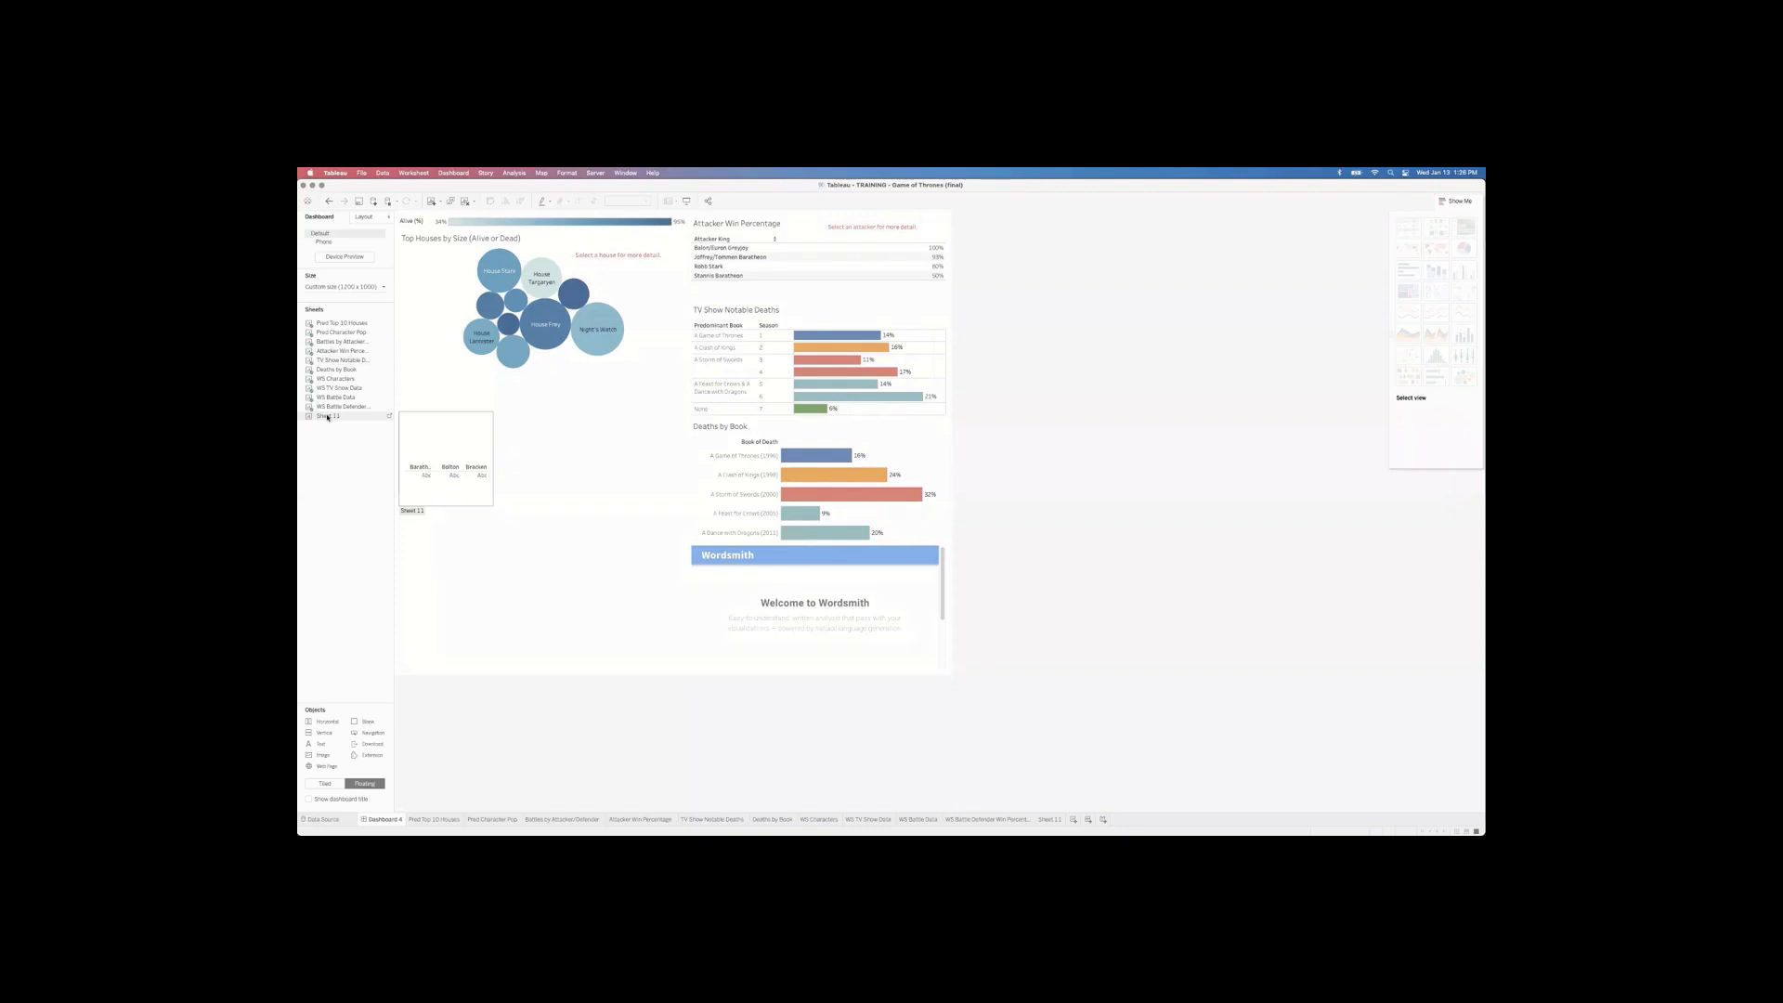
drag(327, 418, 671, 591)
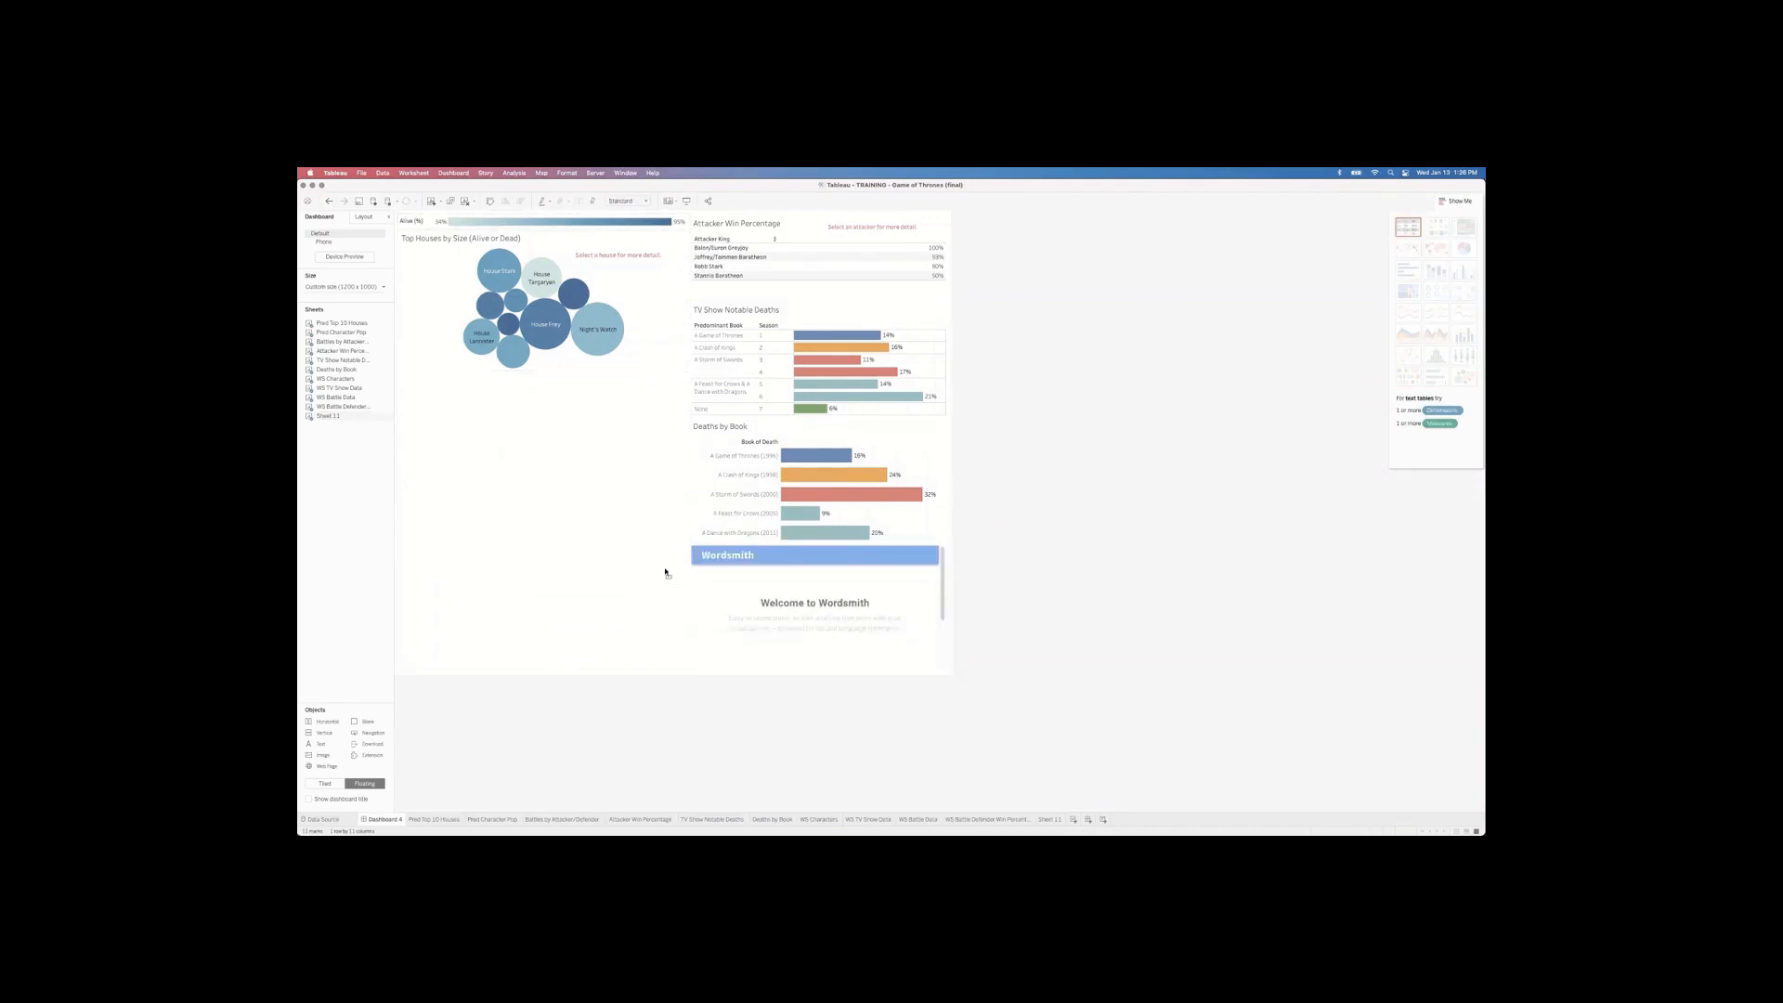
Step: Add Sheet 11 to the dashboard again, then undo the addition
click(398, 237)
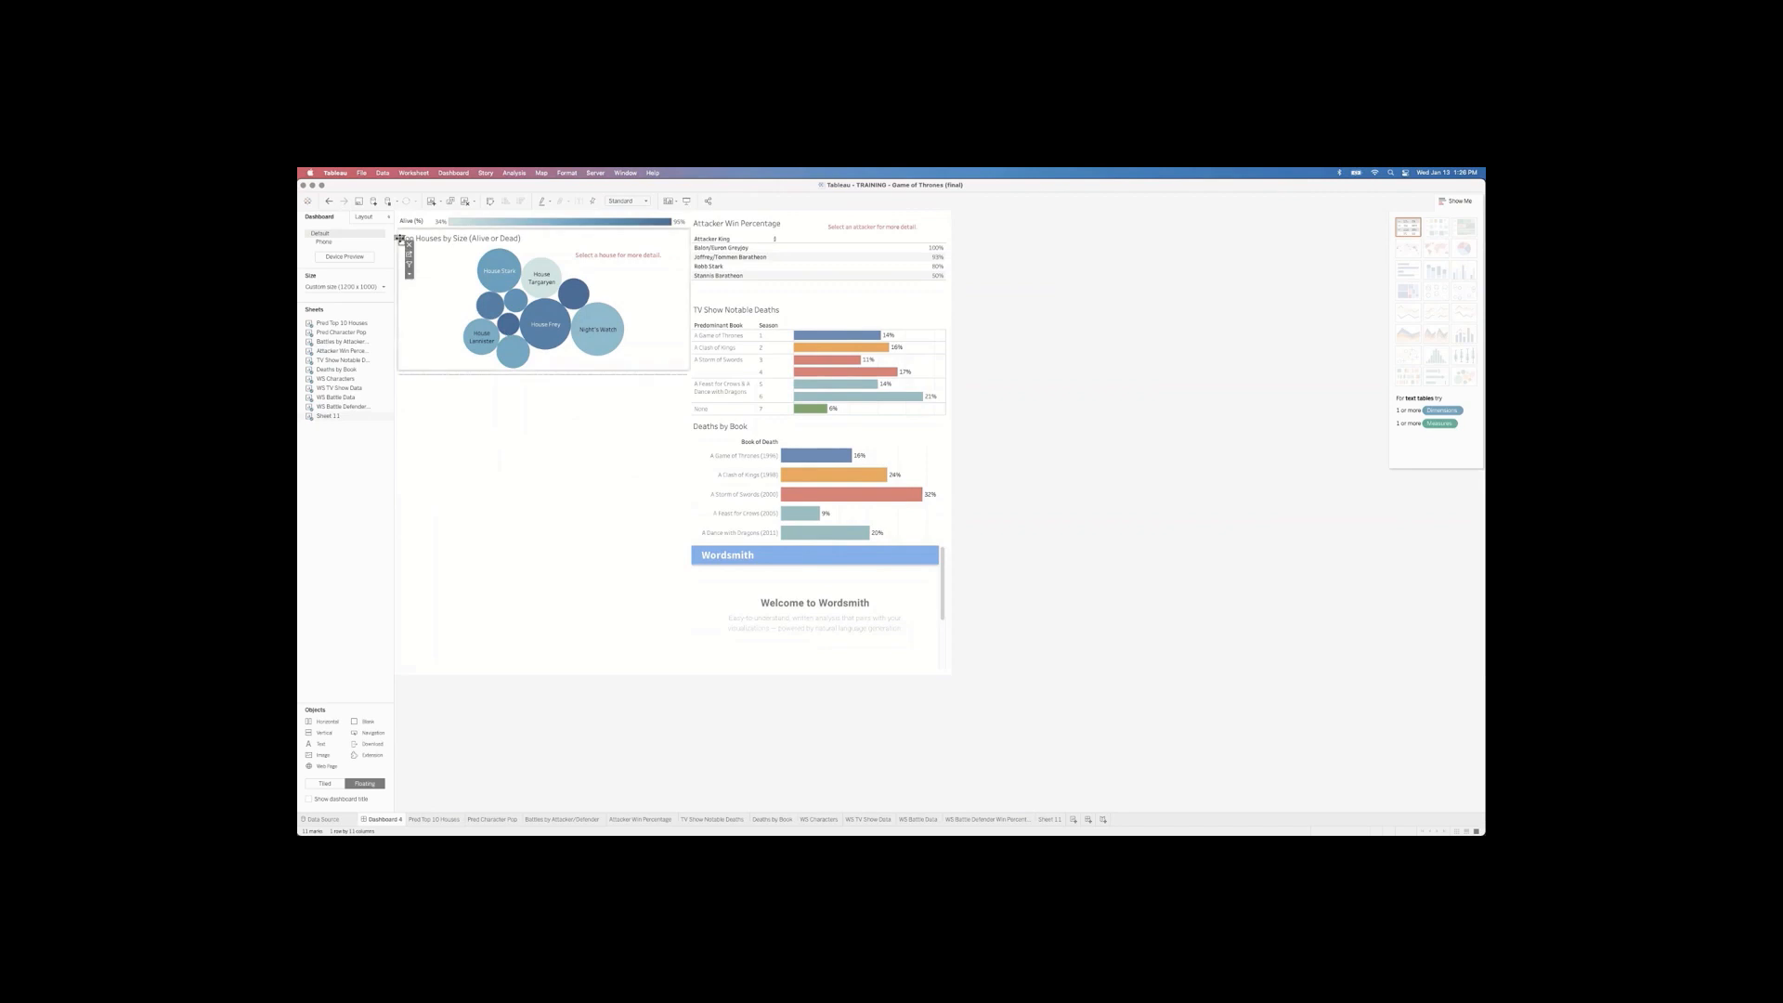
click(1075, 458)
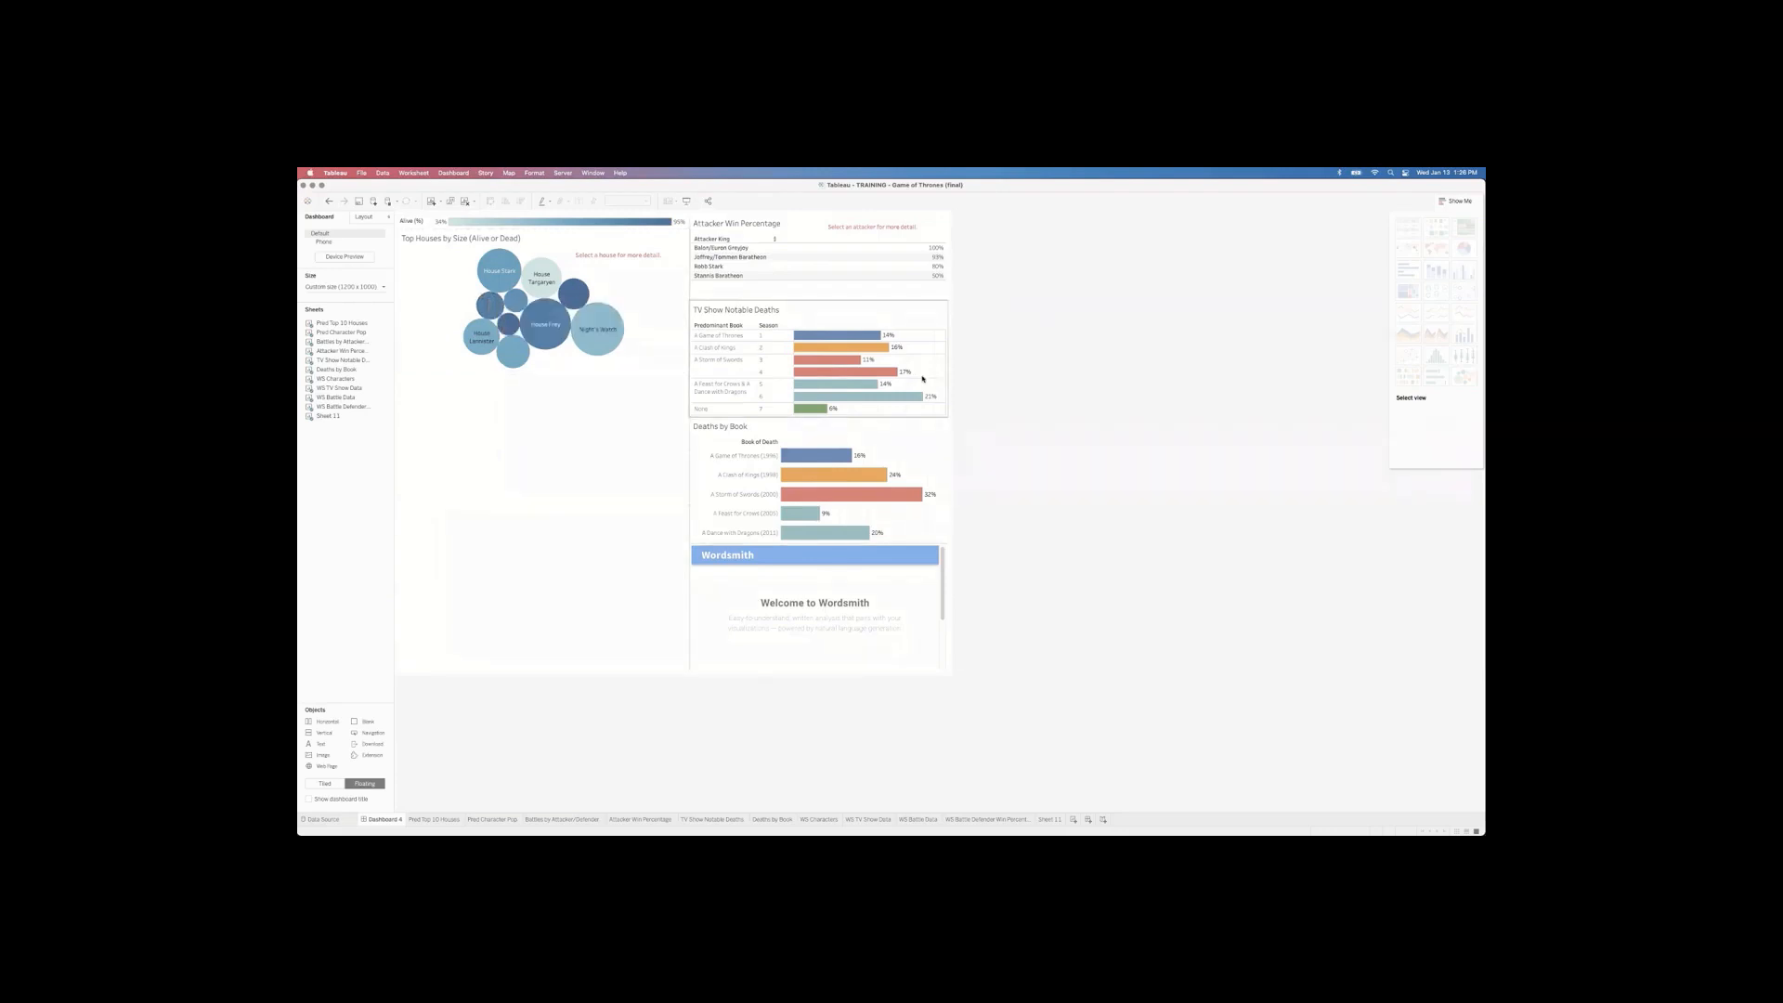
double_click(329, 415)
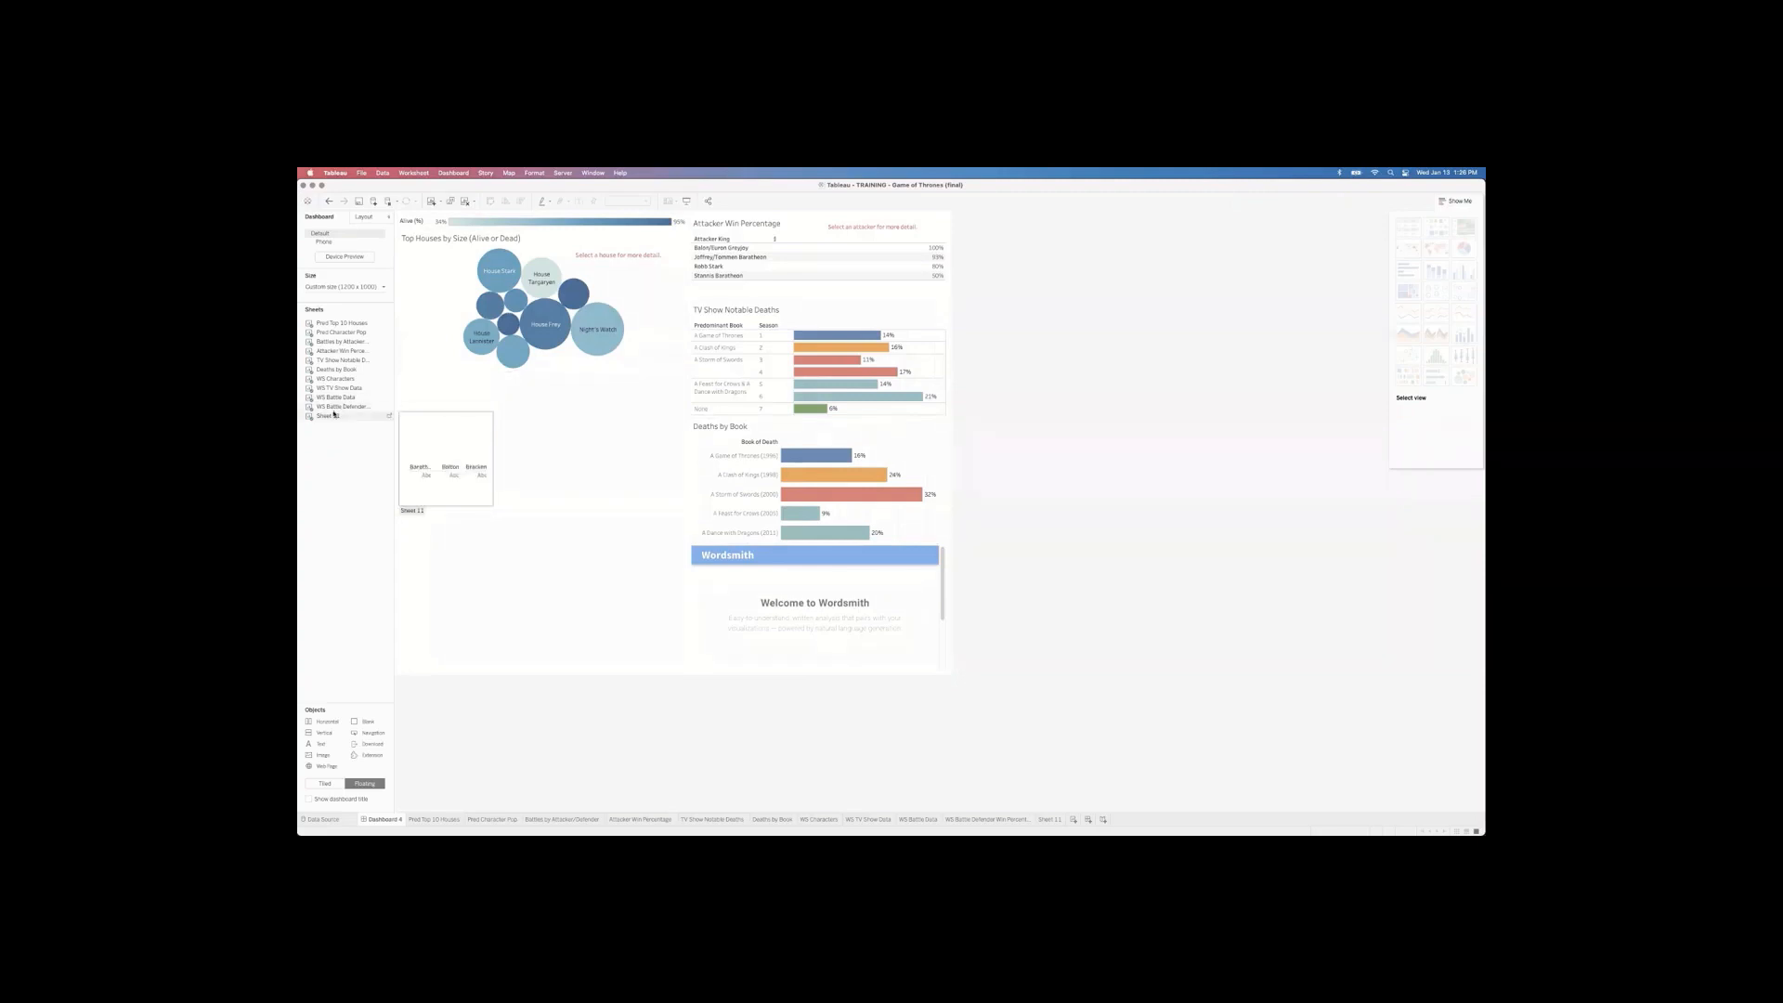
key(super+z)
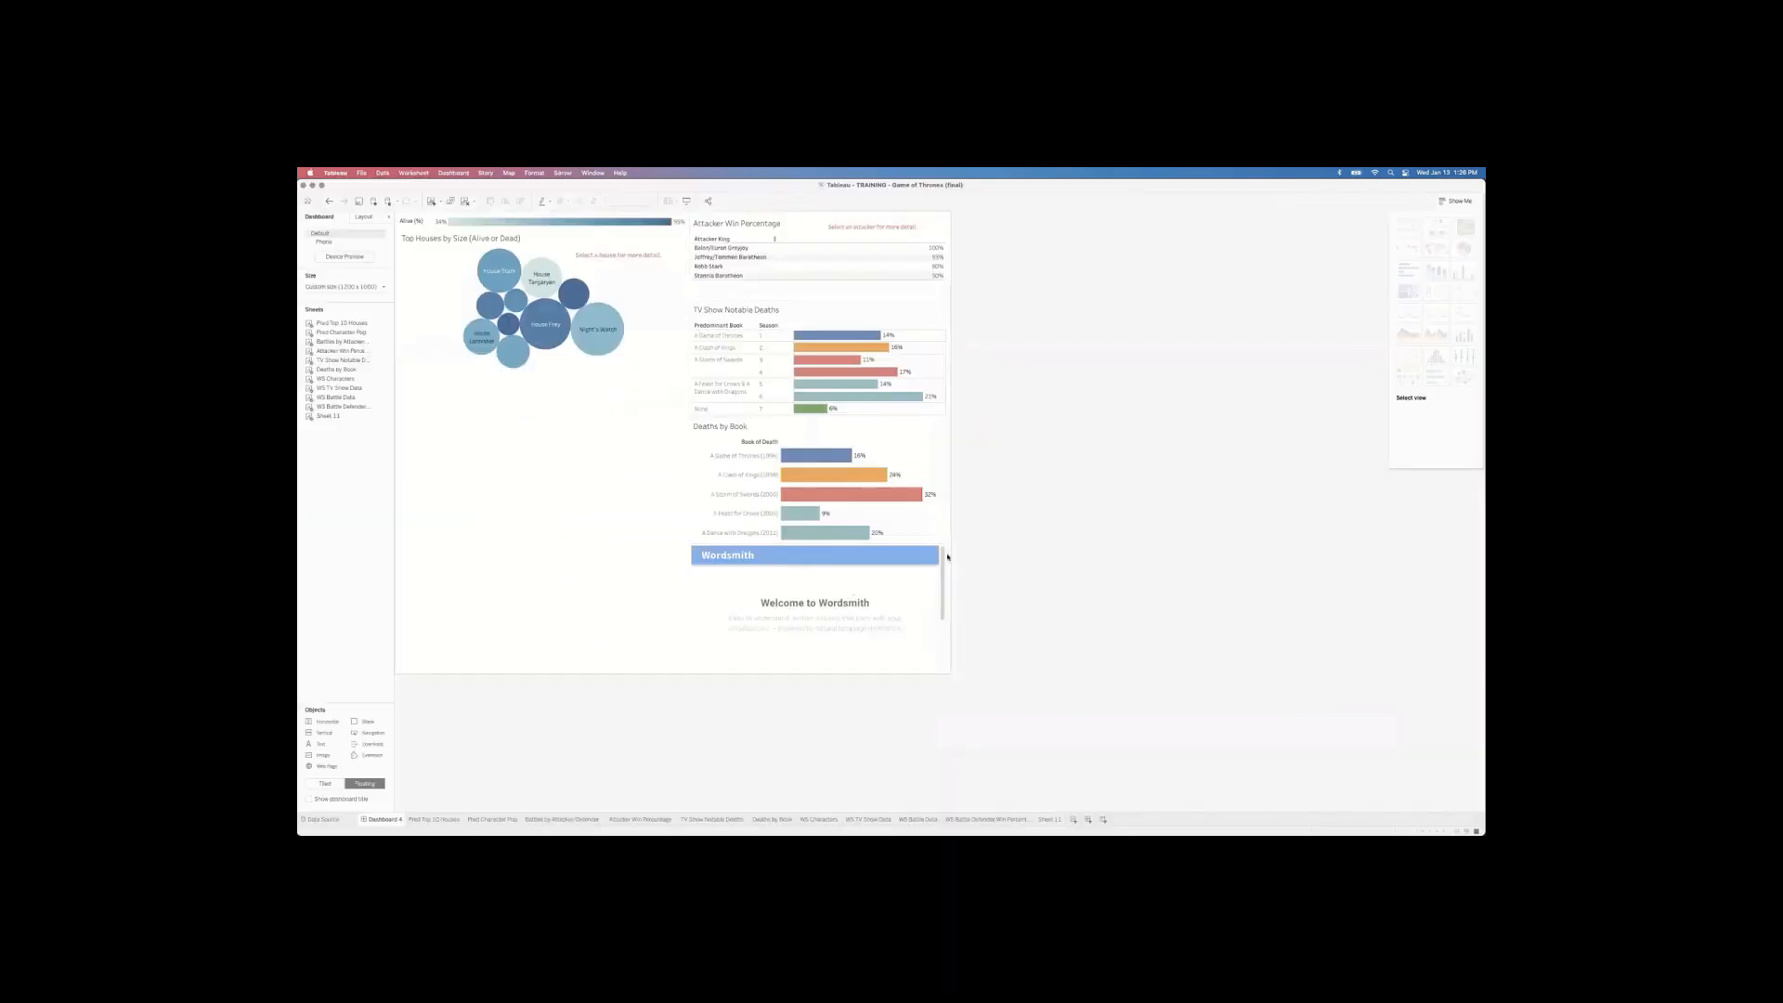
click(813, 432)
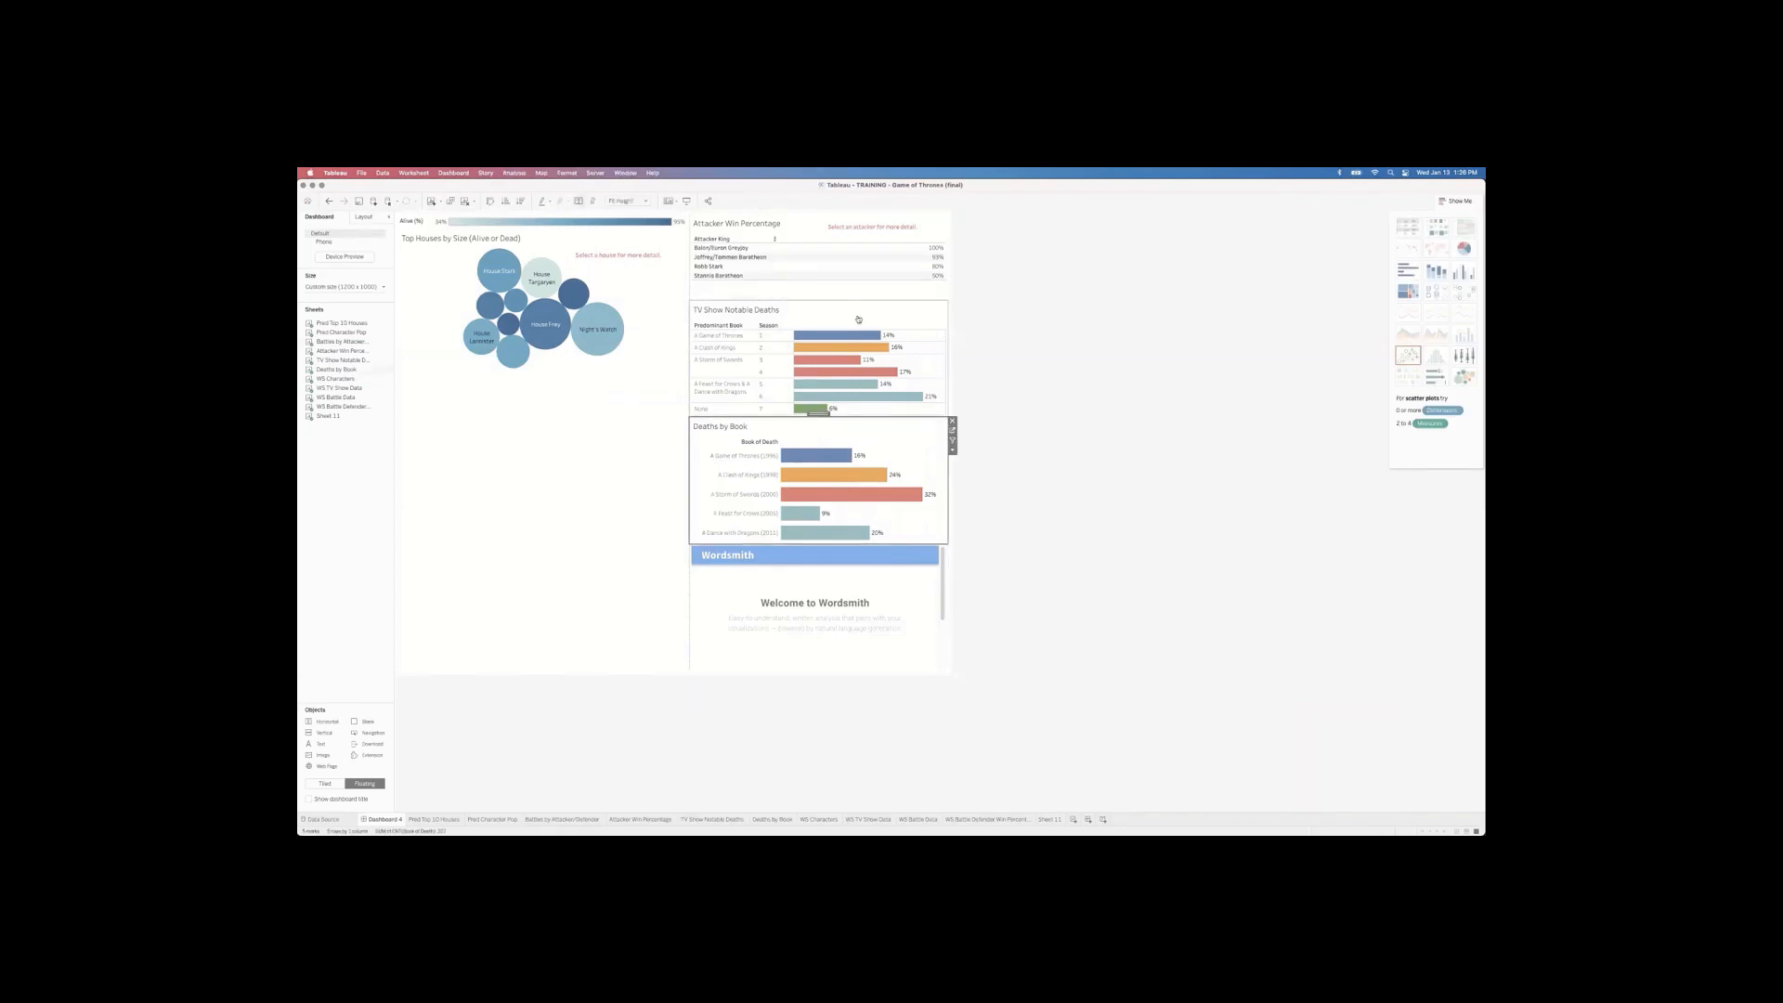
click(812, 306)
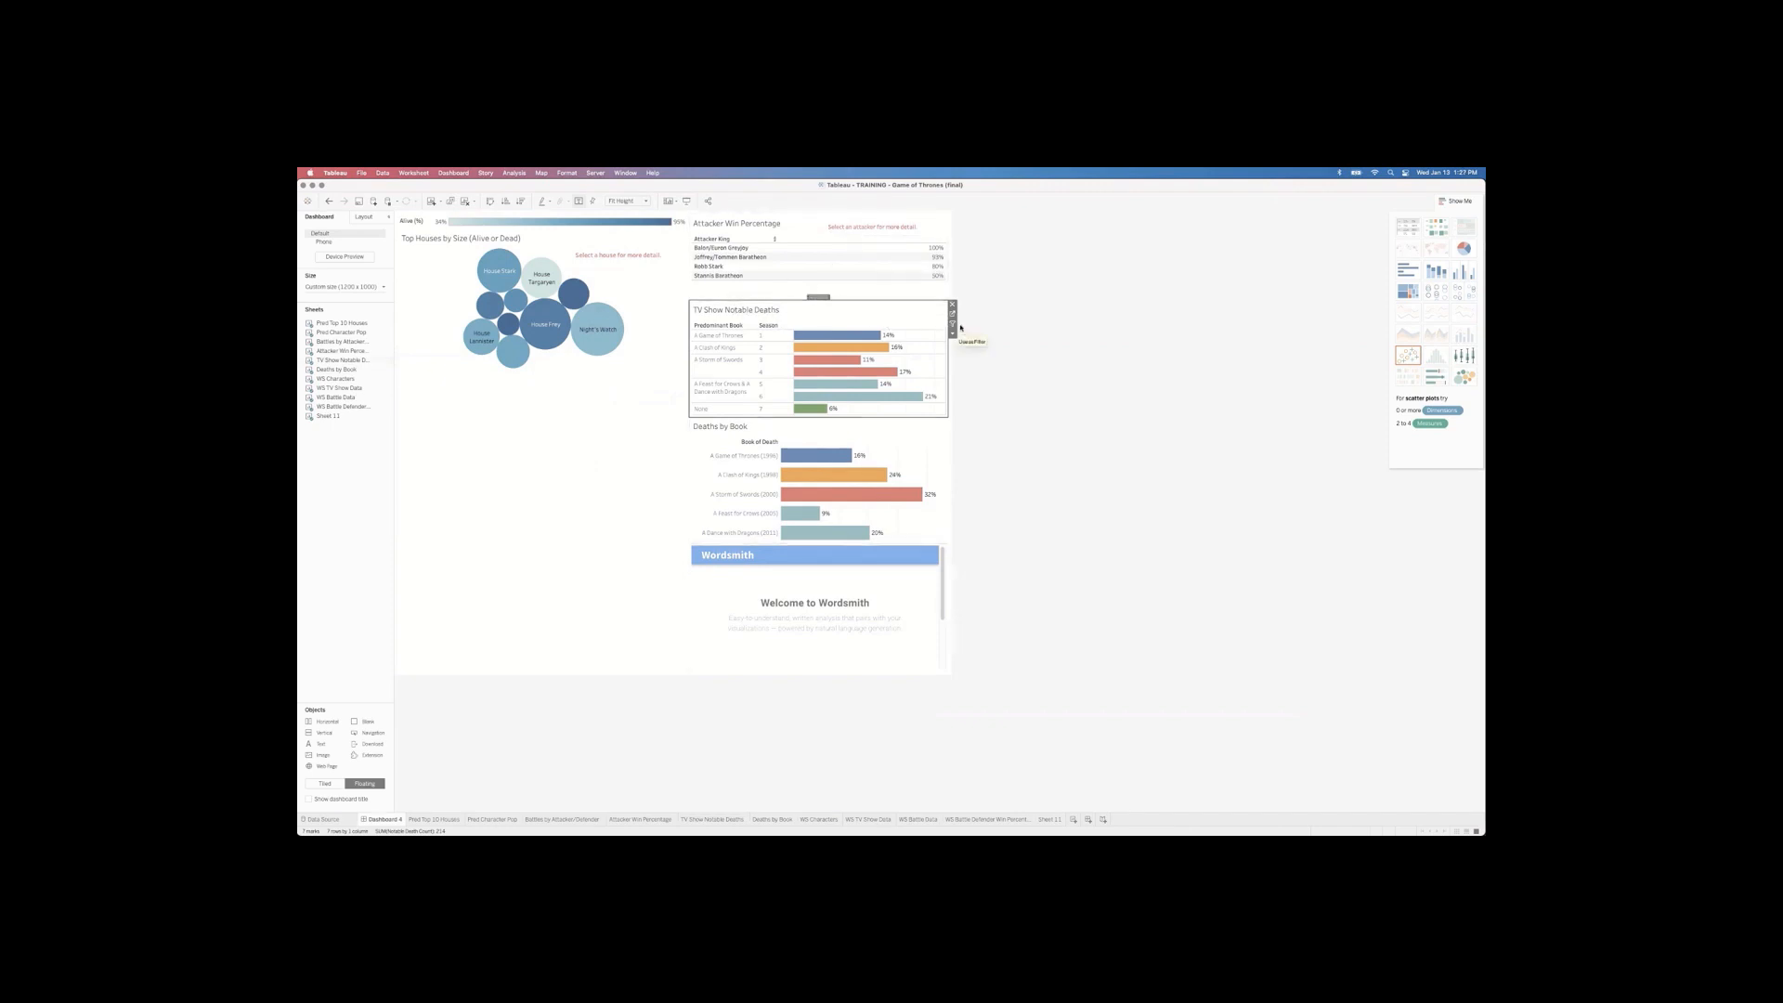
click(817, 335)
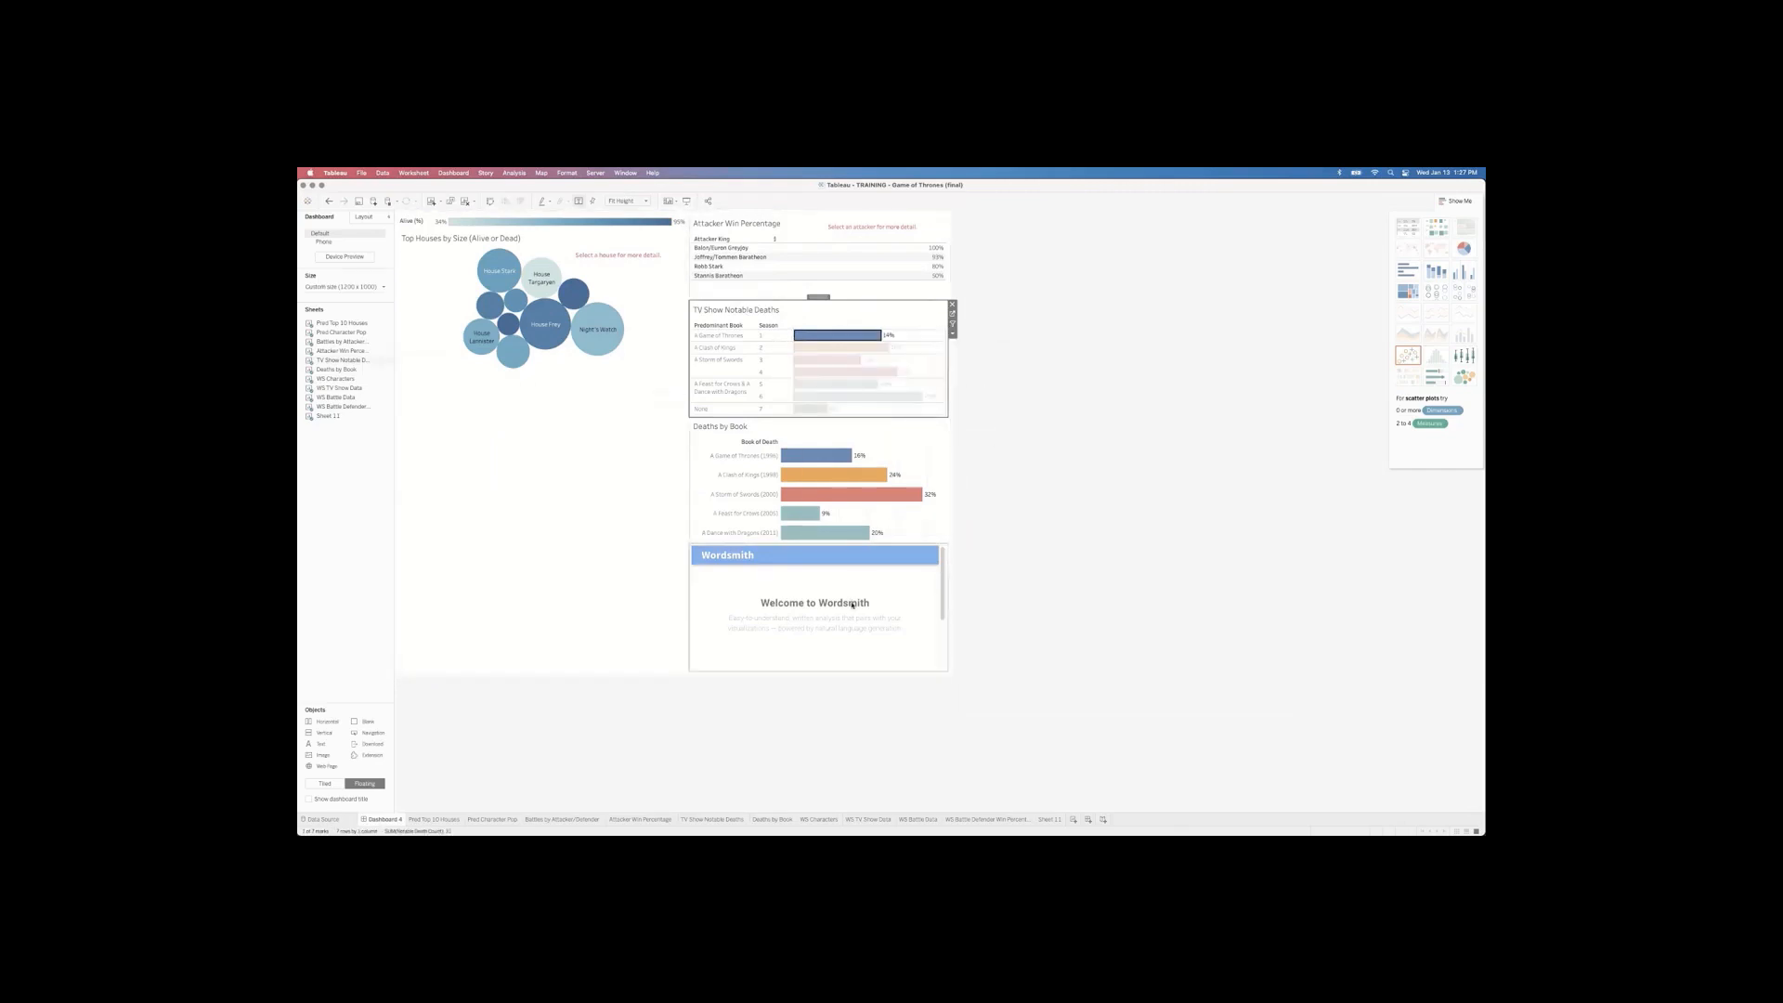
click(817, 335)
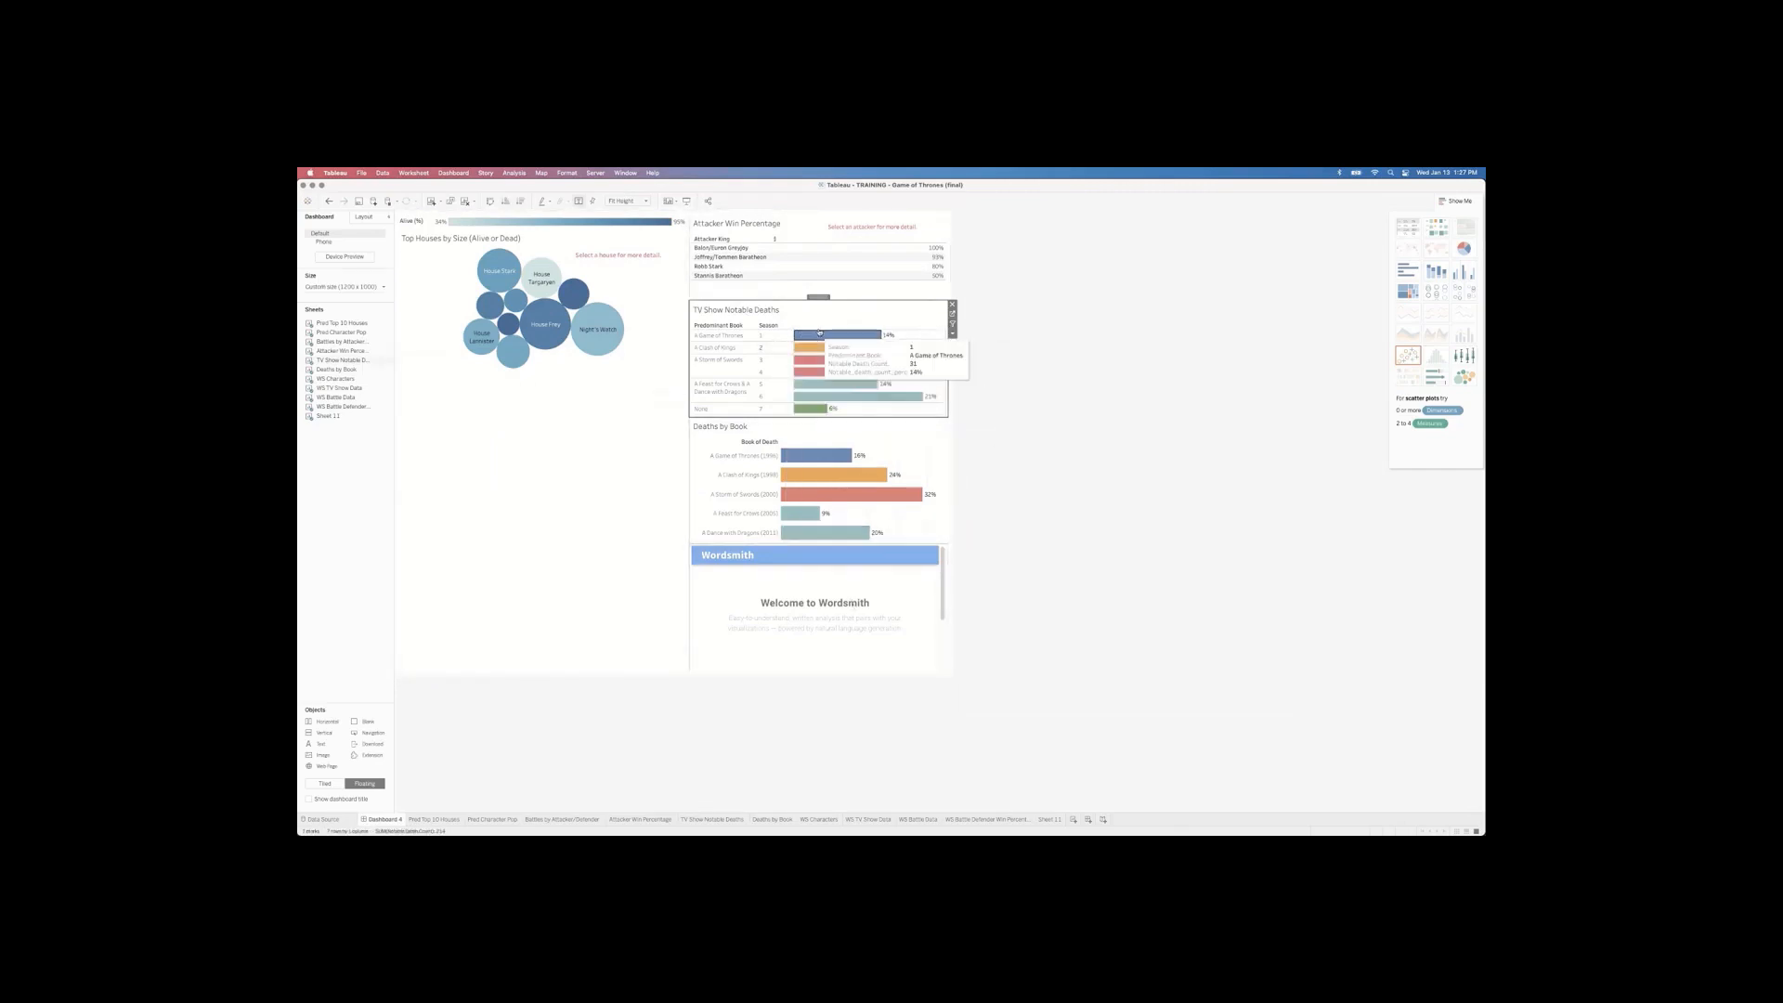
click(767, 240)
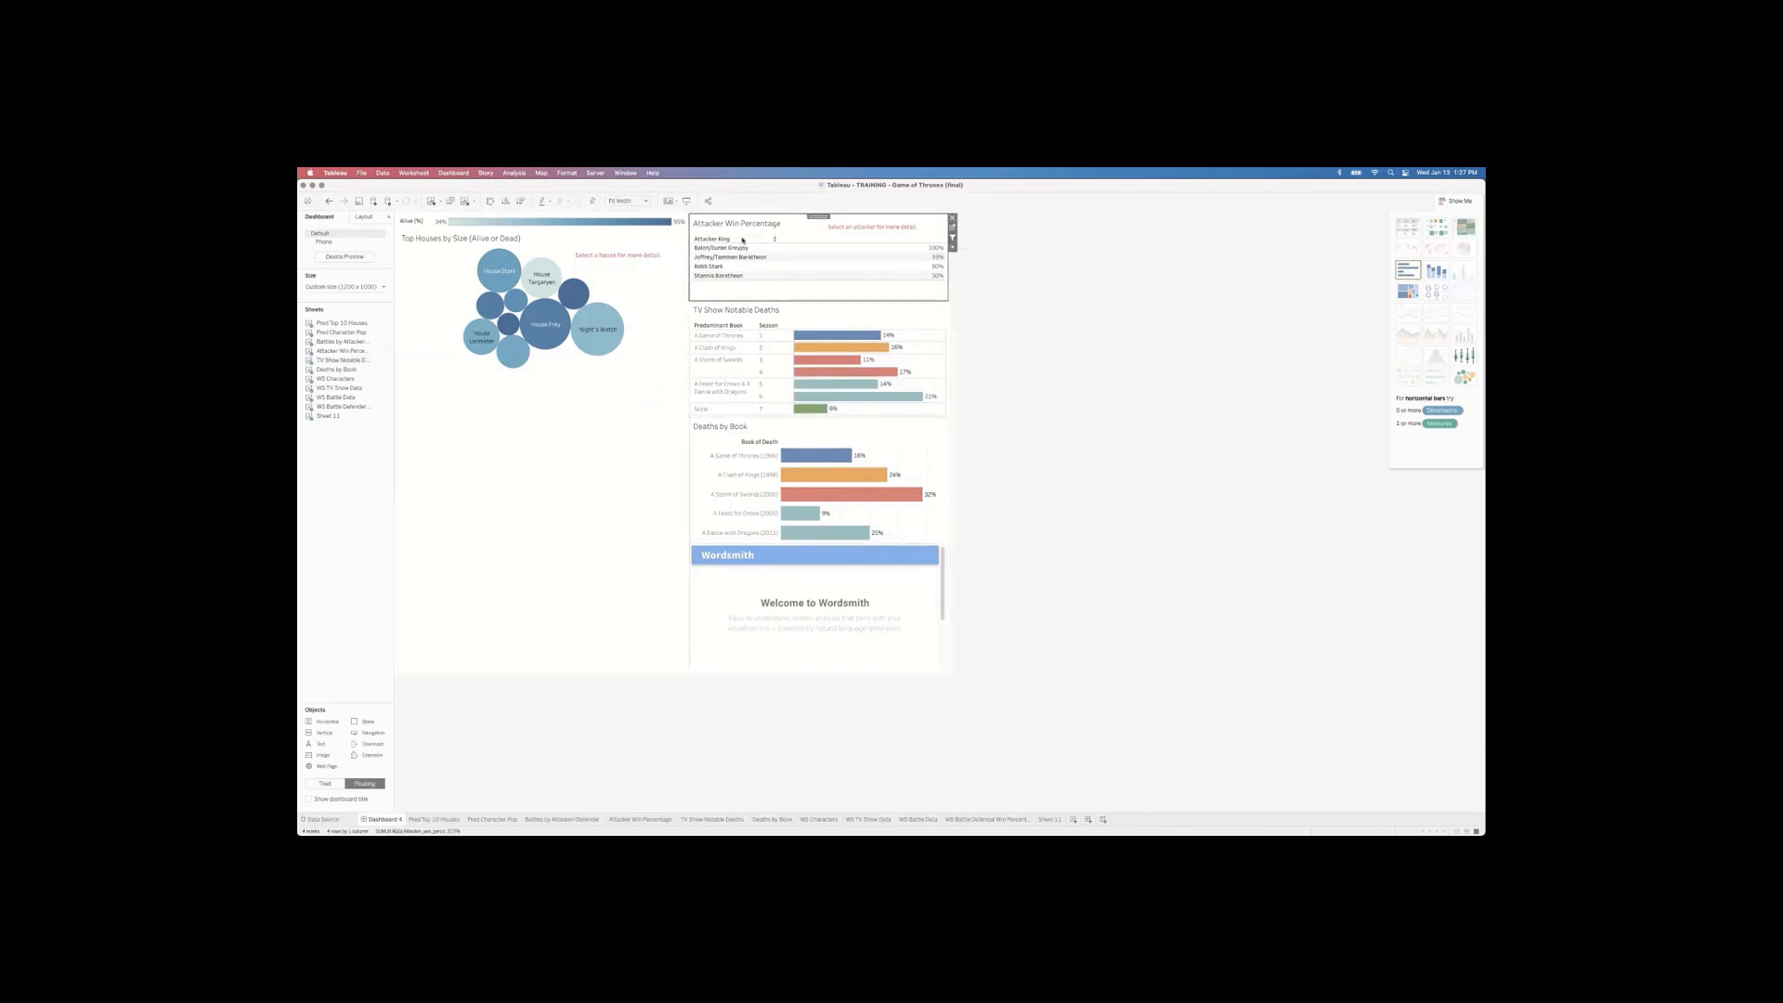
click(513, 173)
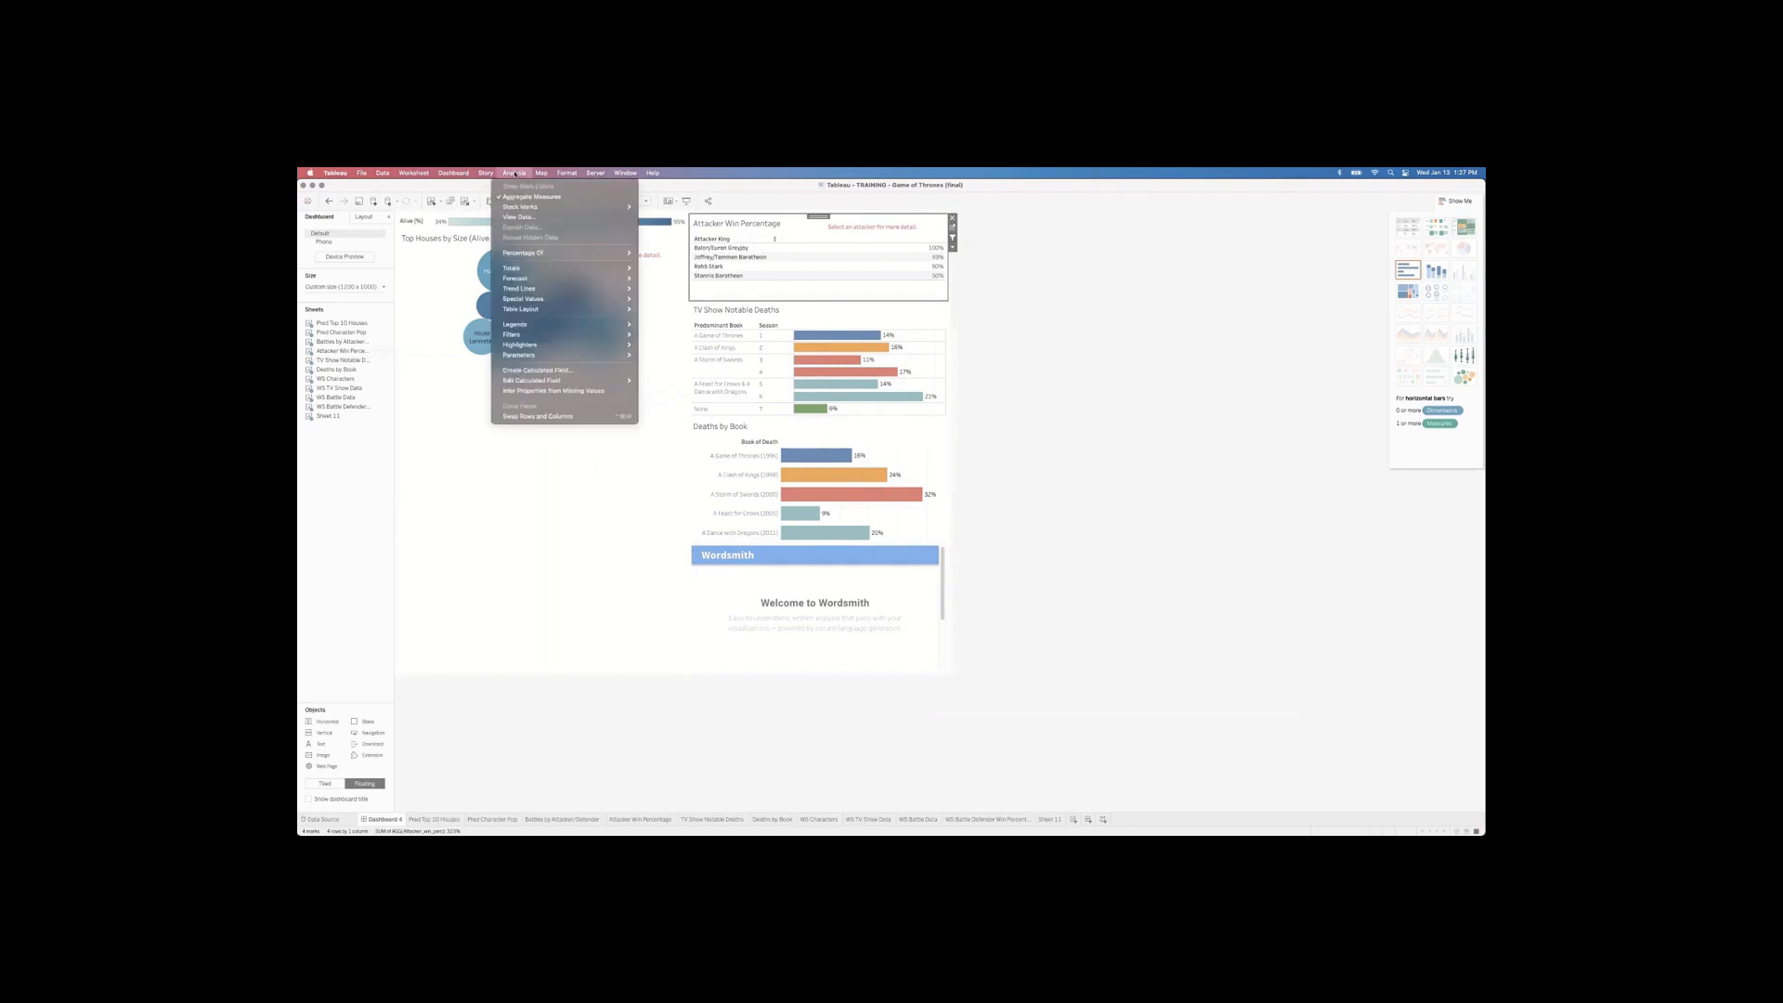
click(521, 217)
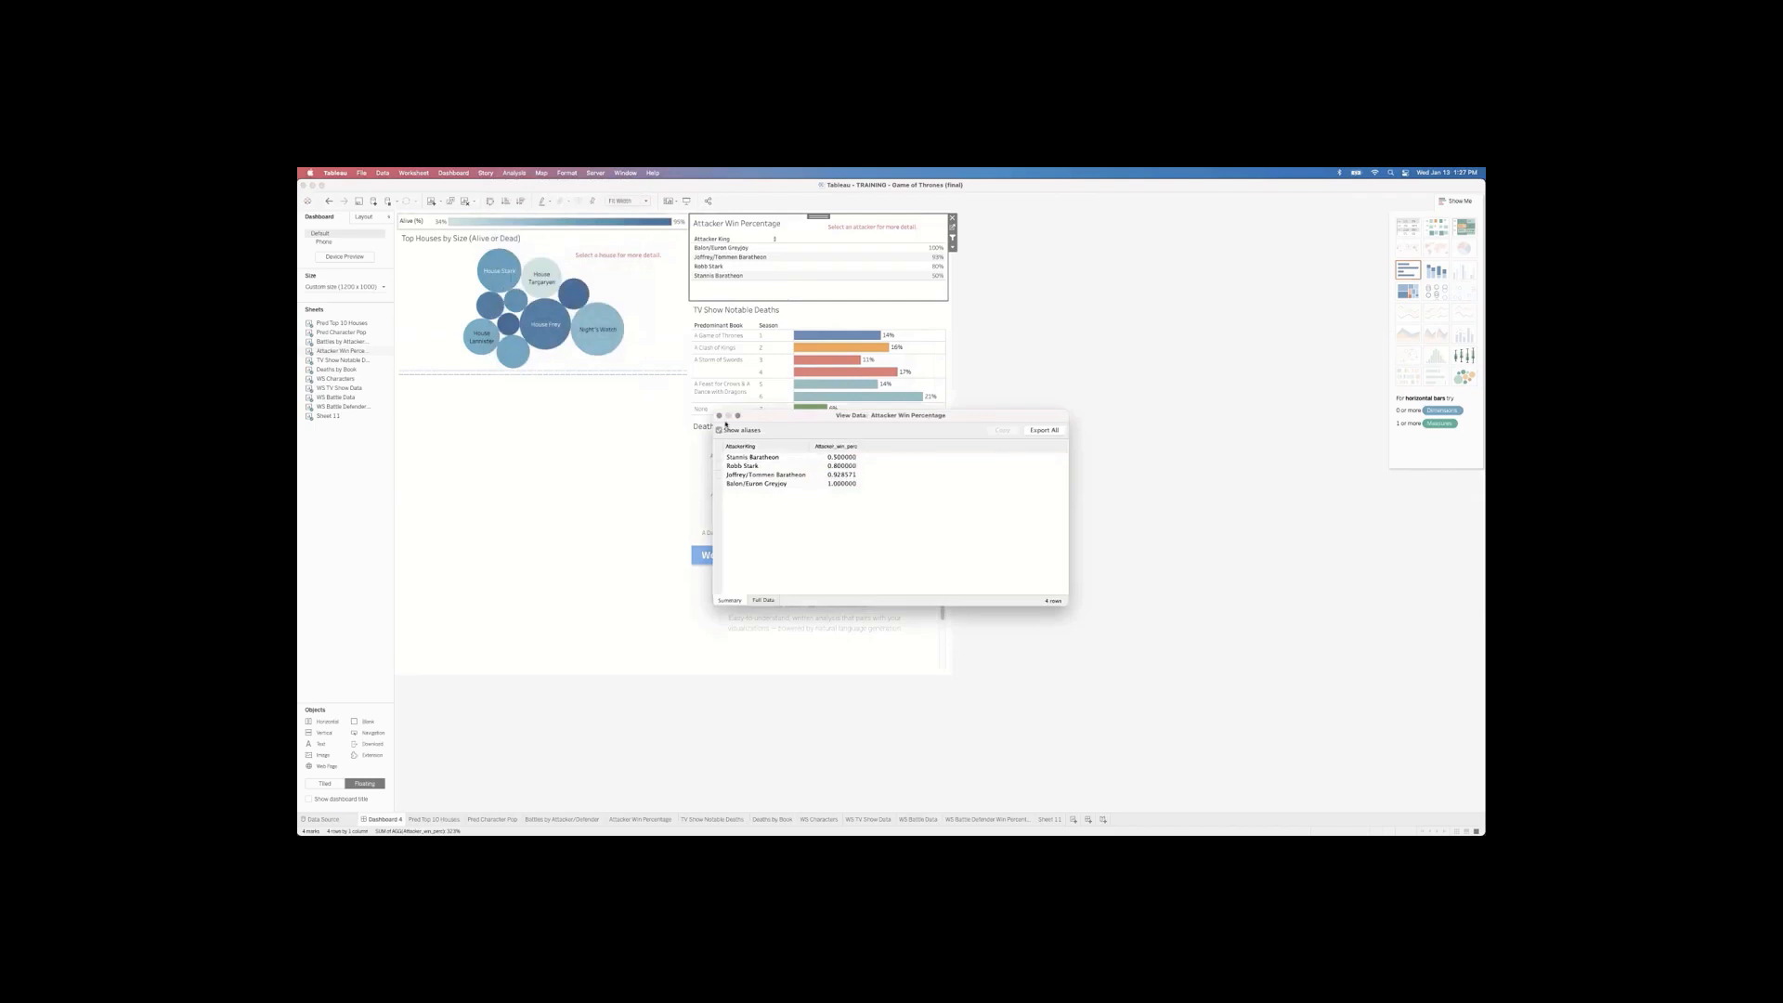
click(718, 417)
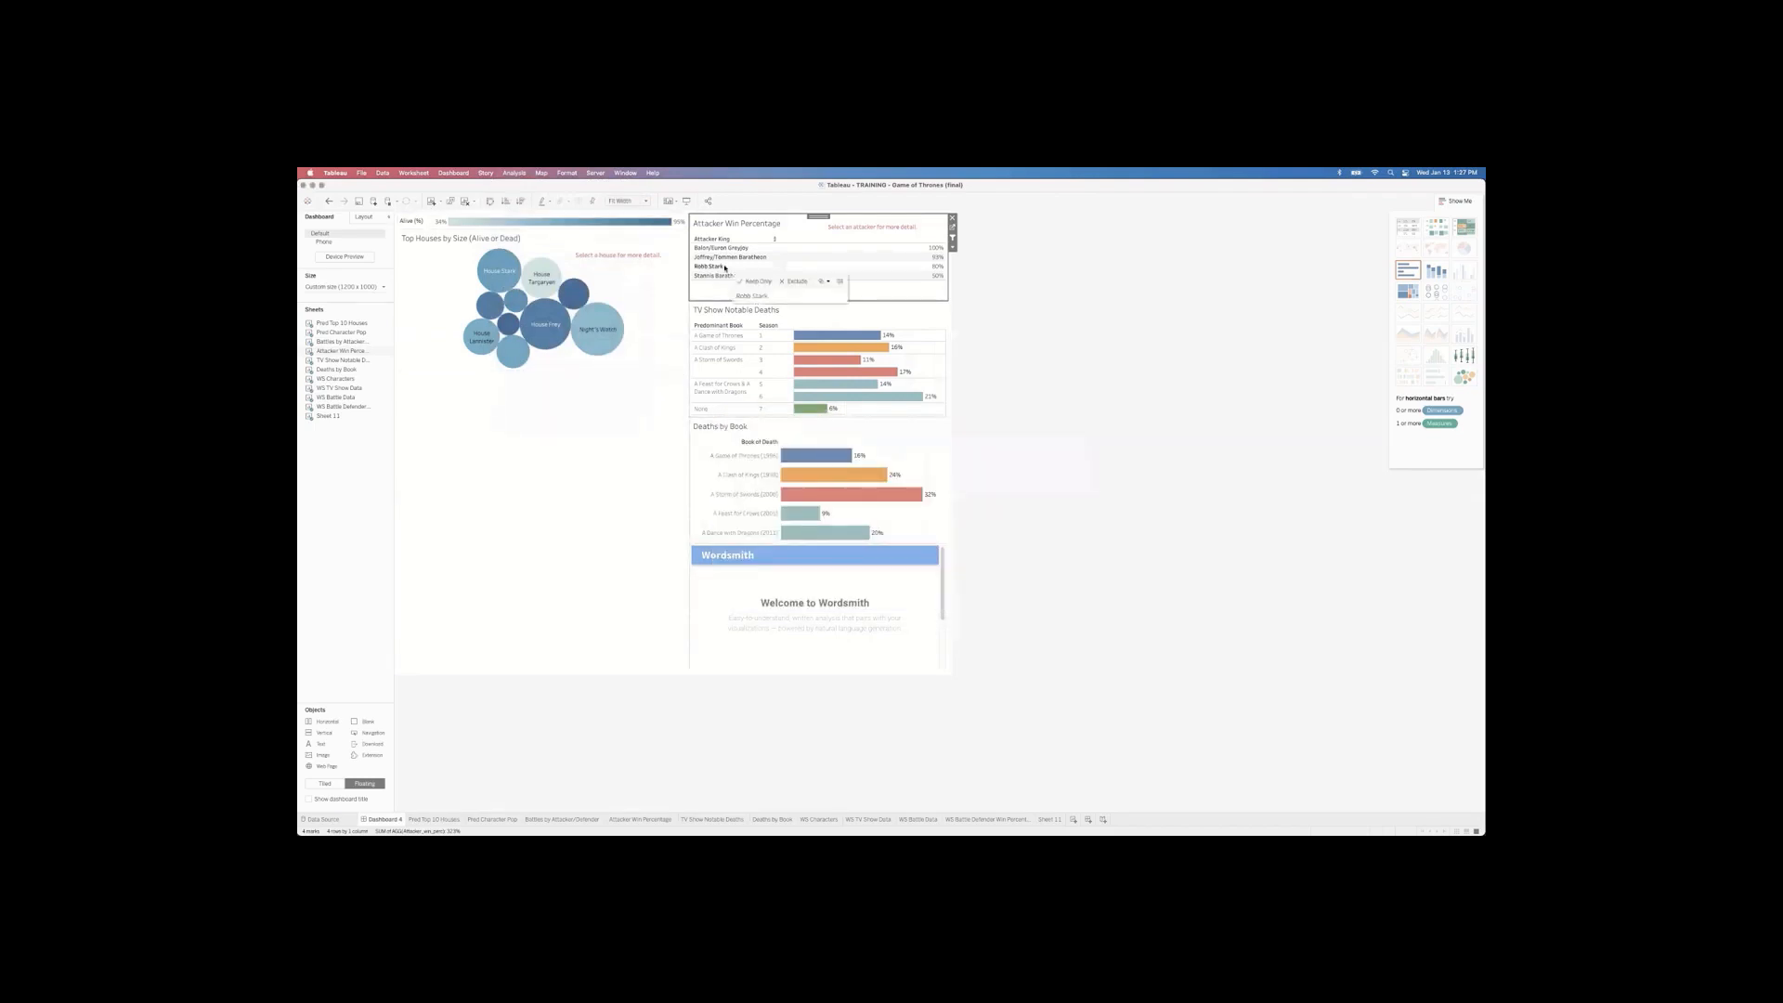
click(725, 267)
click(514, 173)
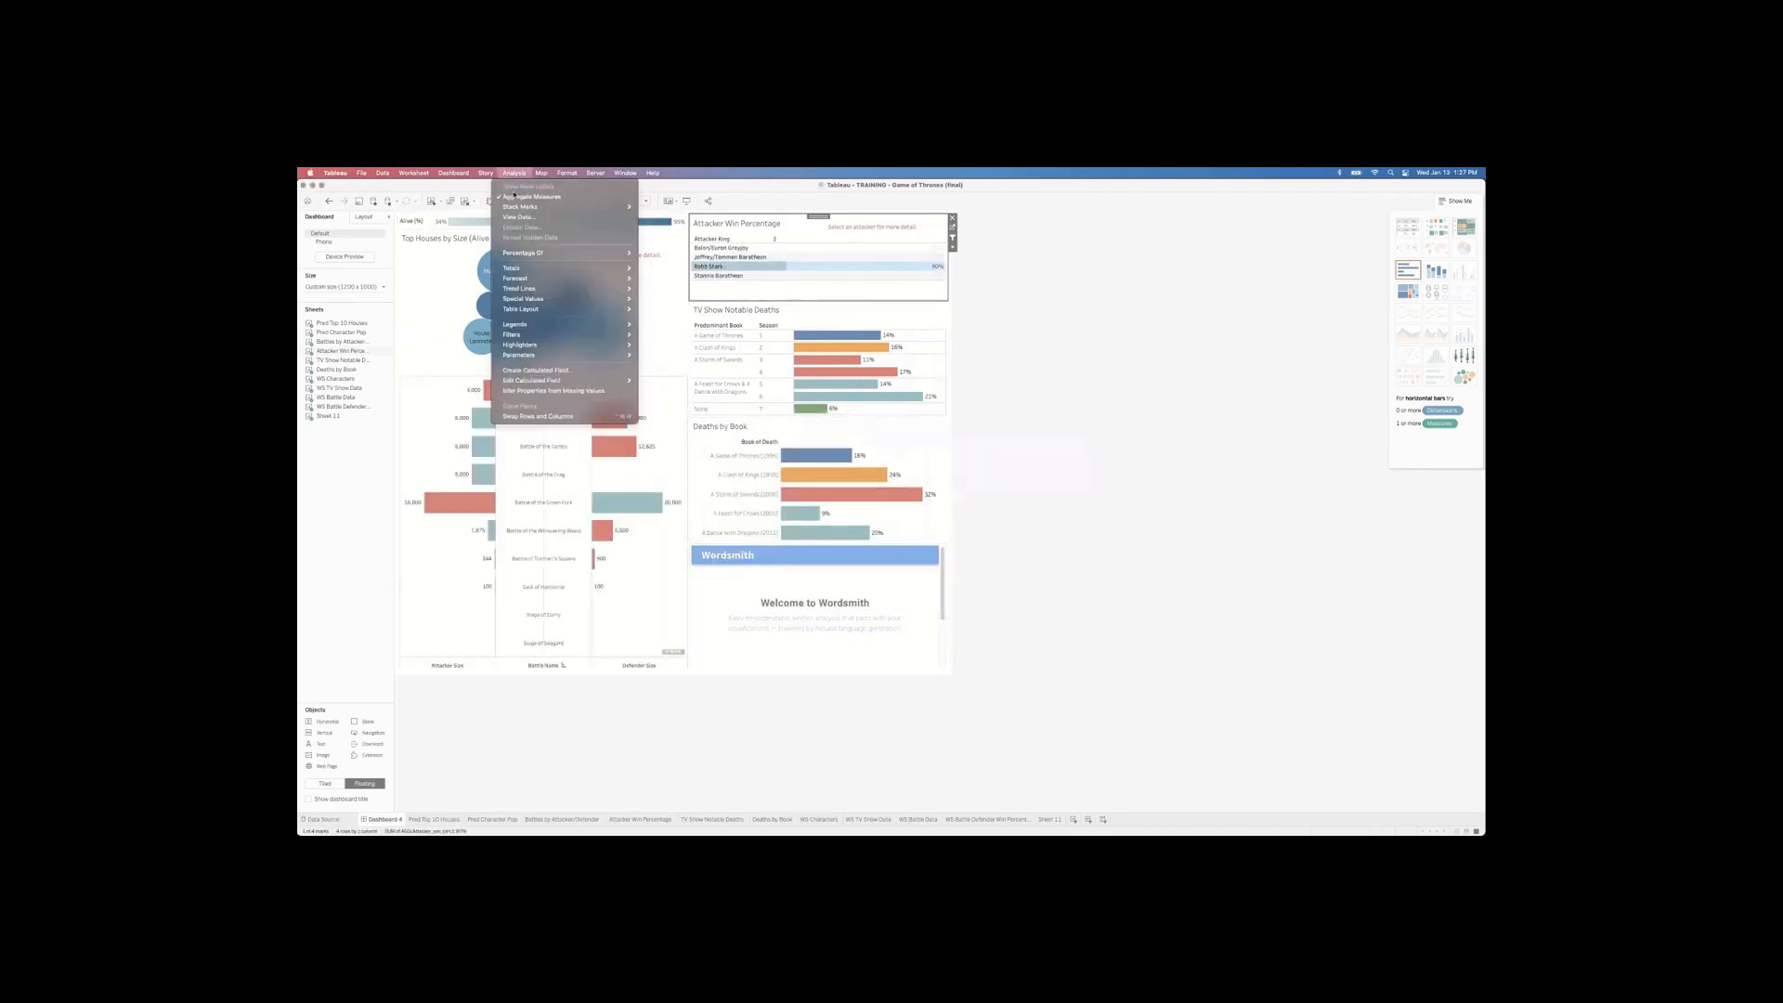
click(517, 215)
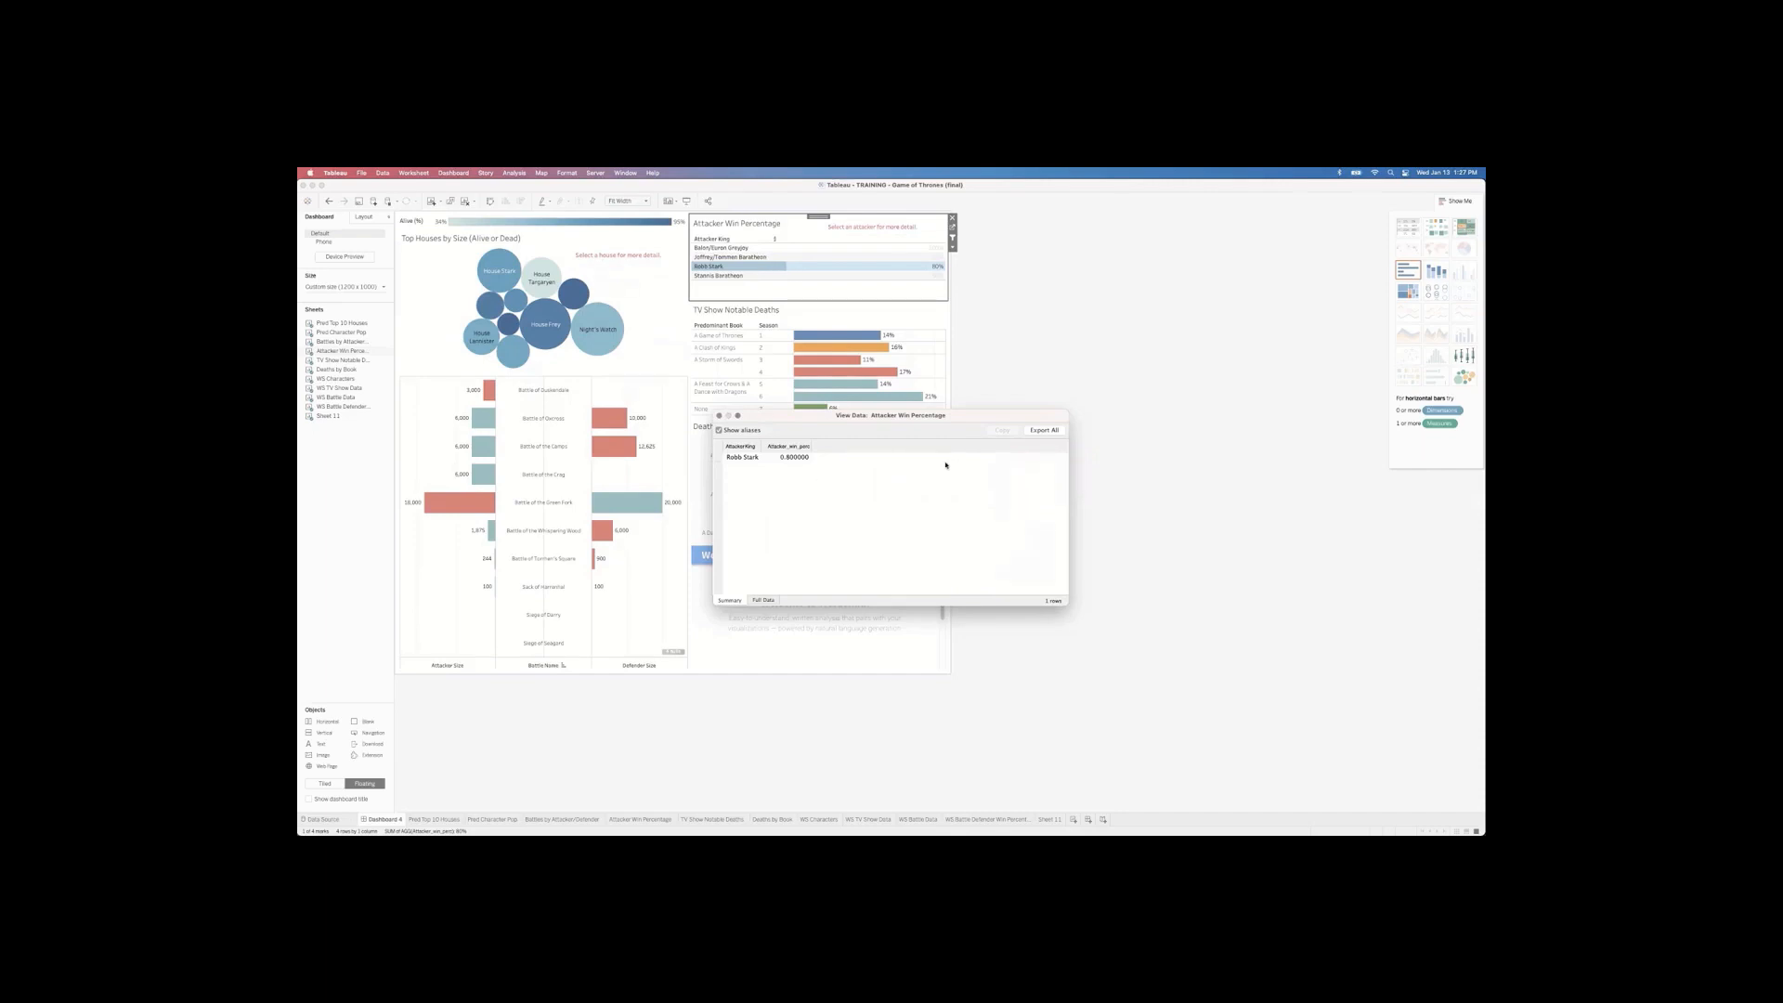
click(720, 417)
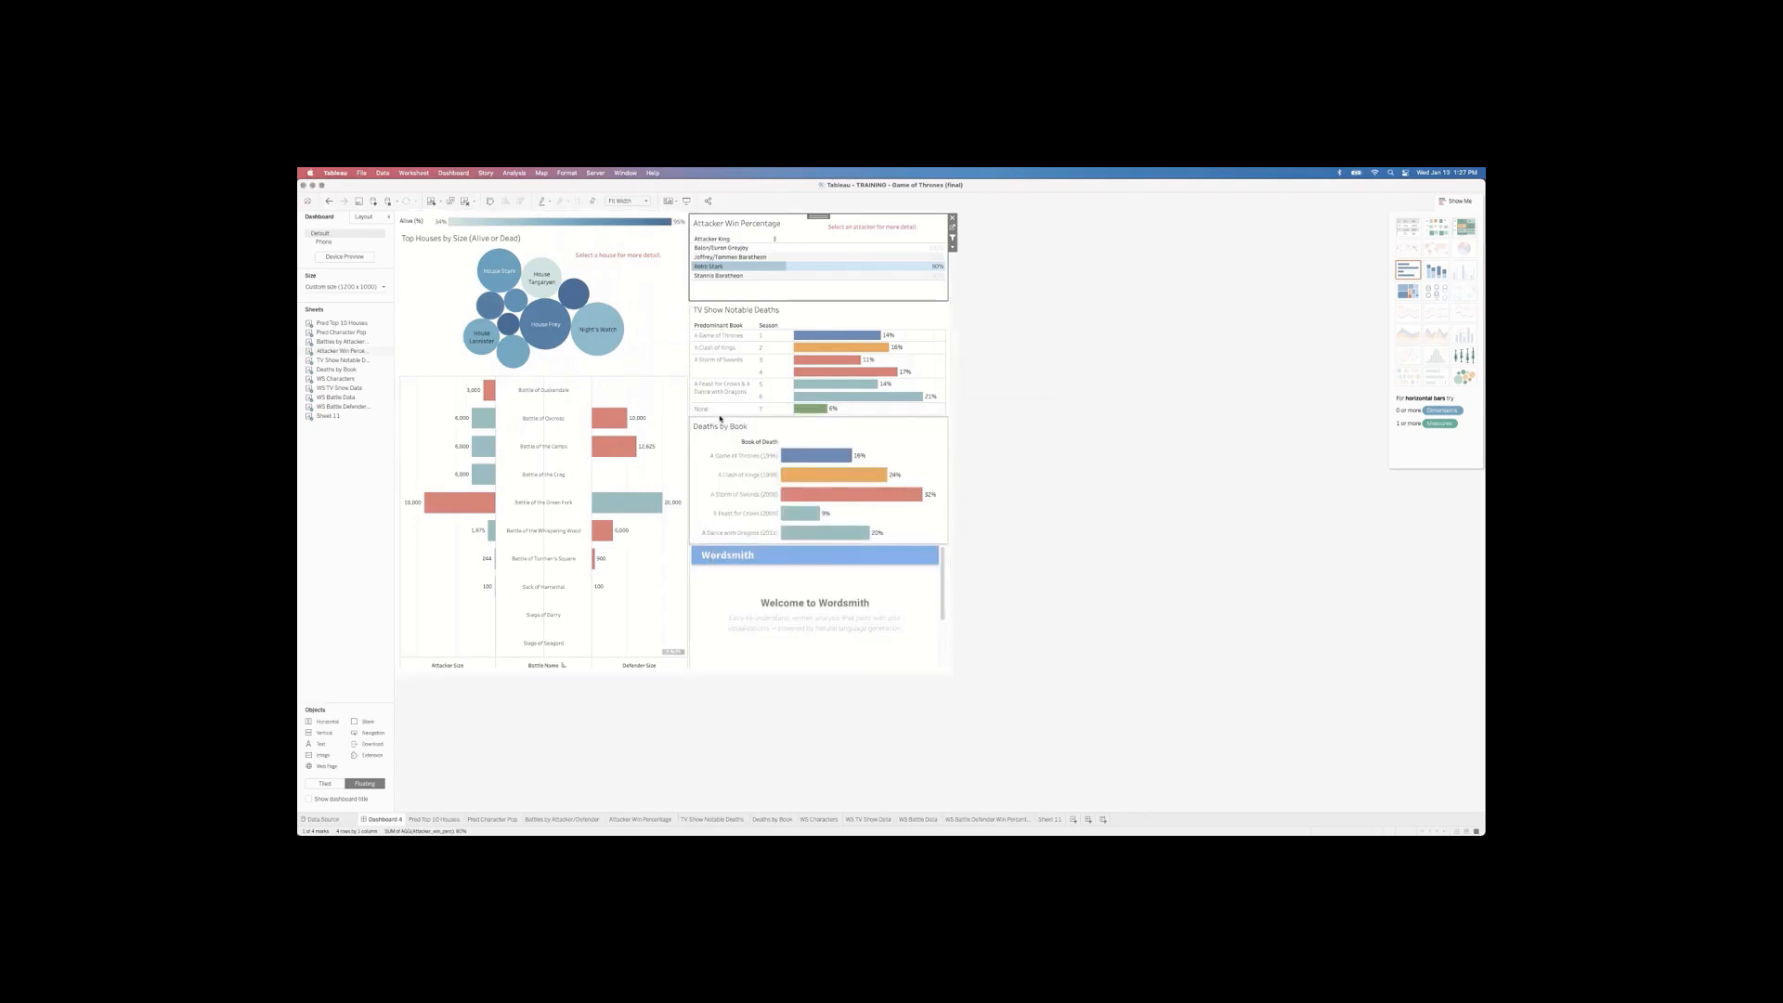
click(742, 268)
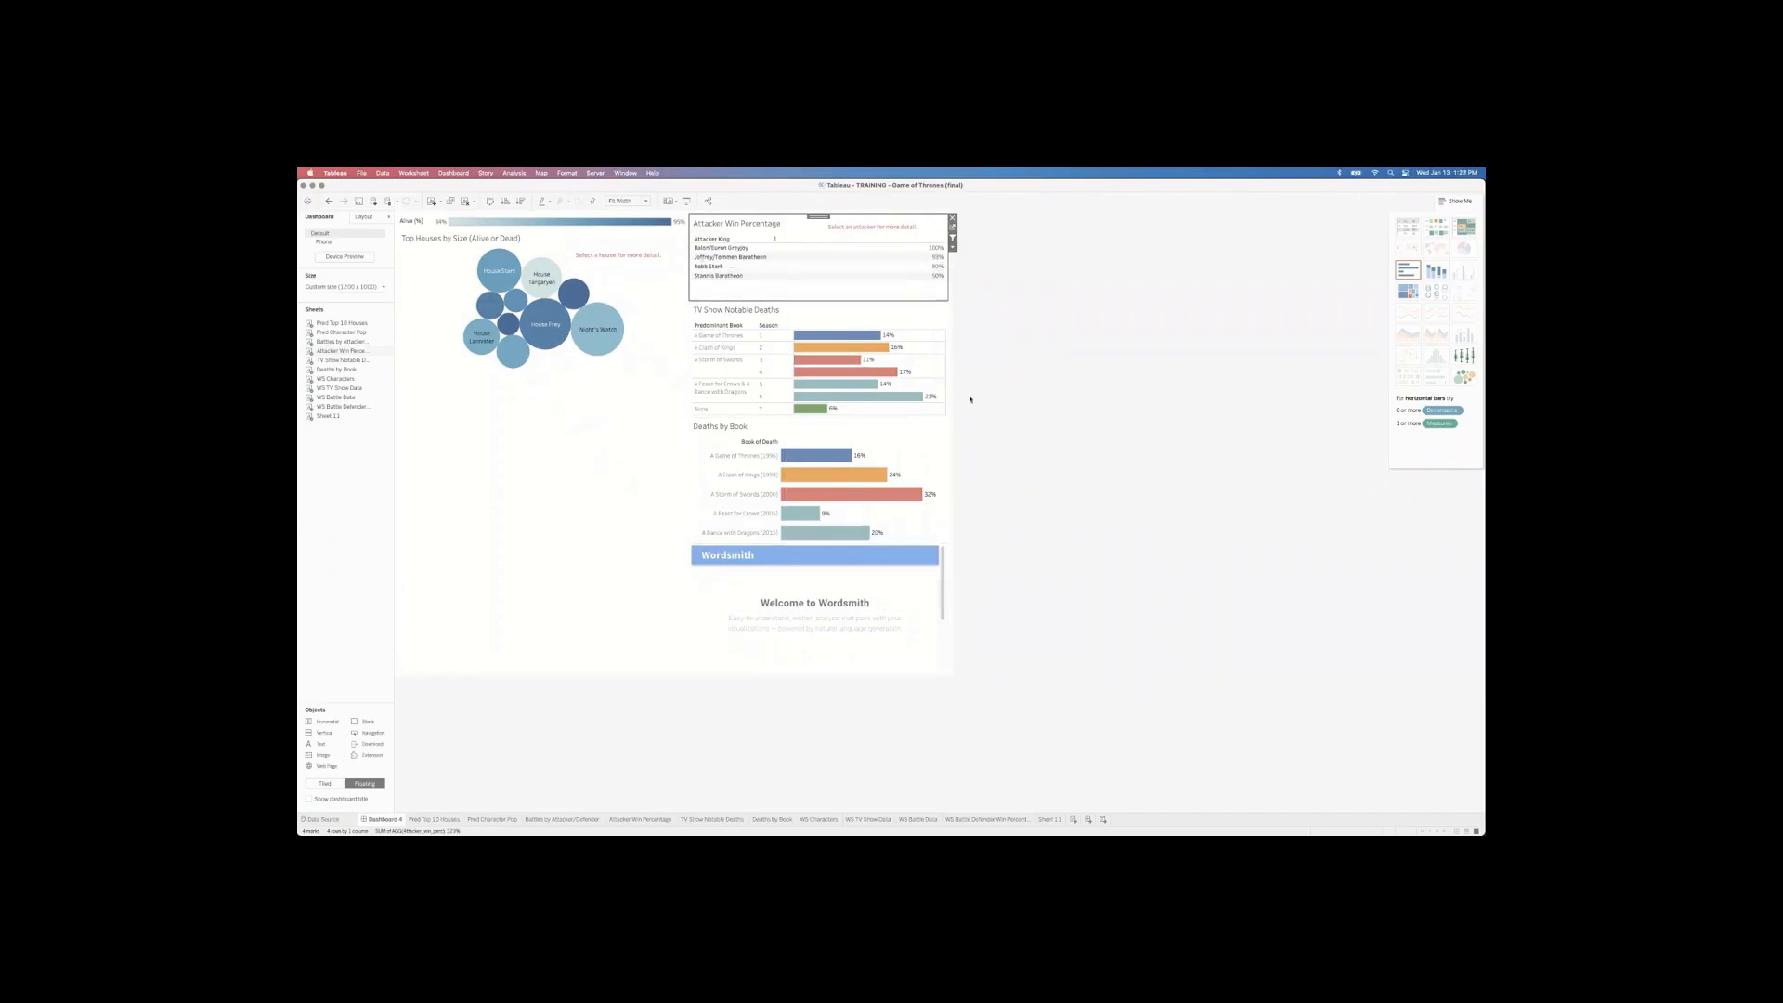
Step: Switch to PowerPoint and select the slide 6 Training Roadmap thumbnail
key(super+Tab)
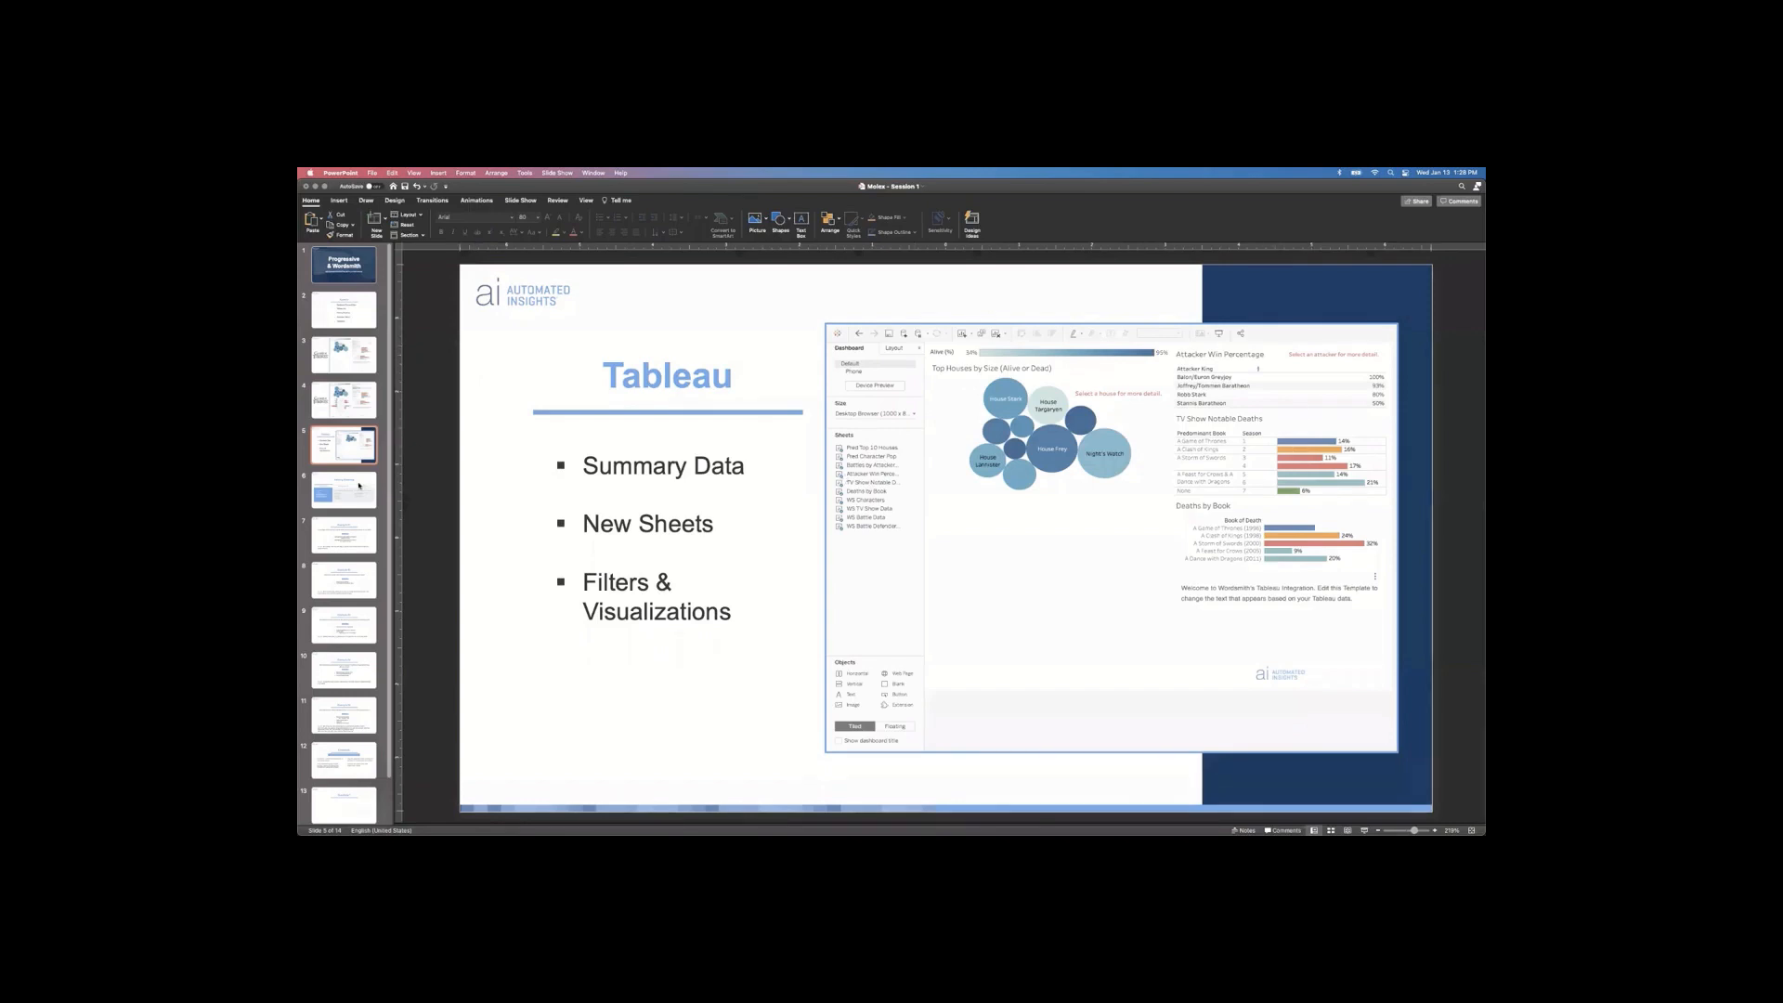
click(358, 485)
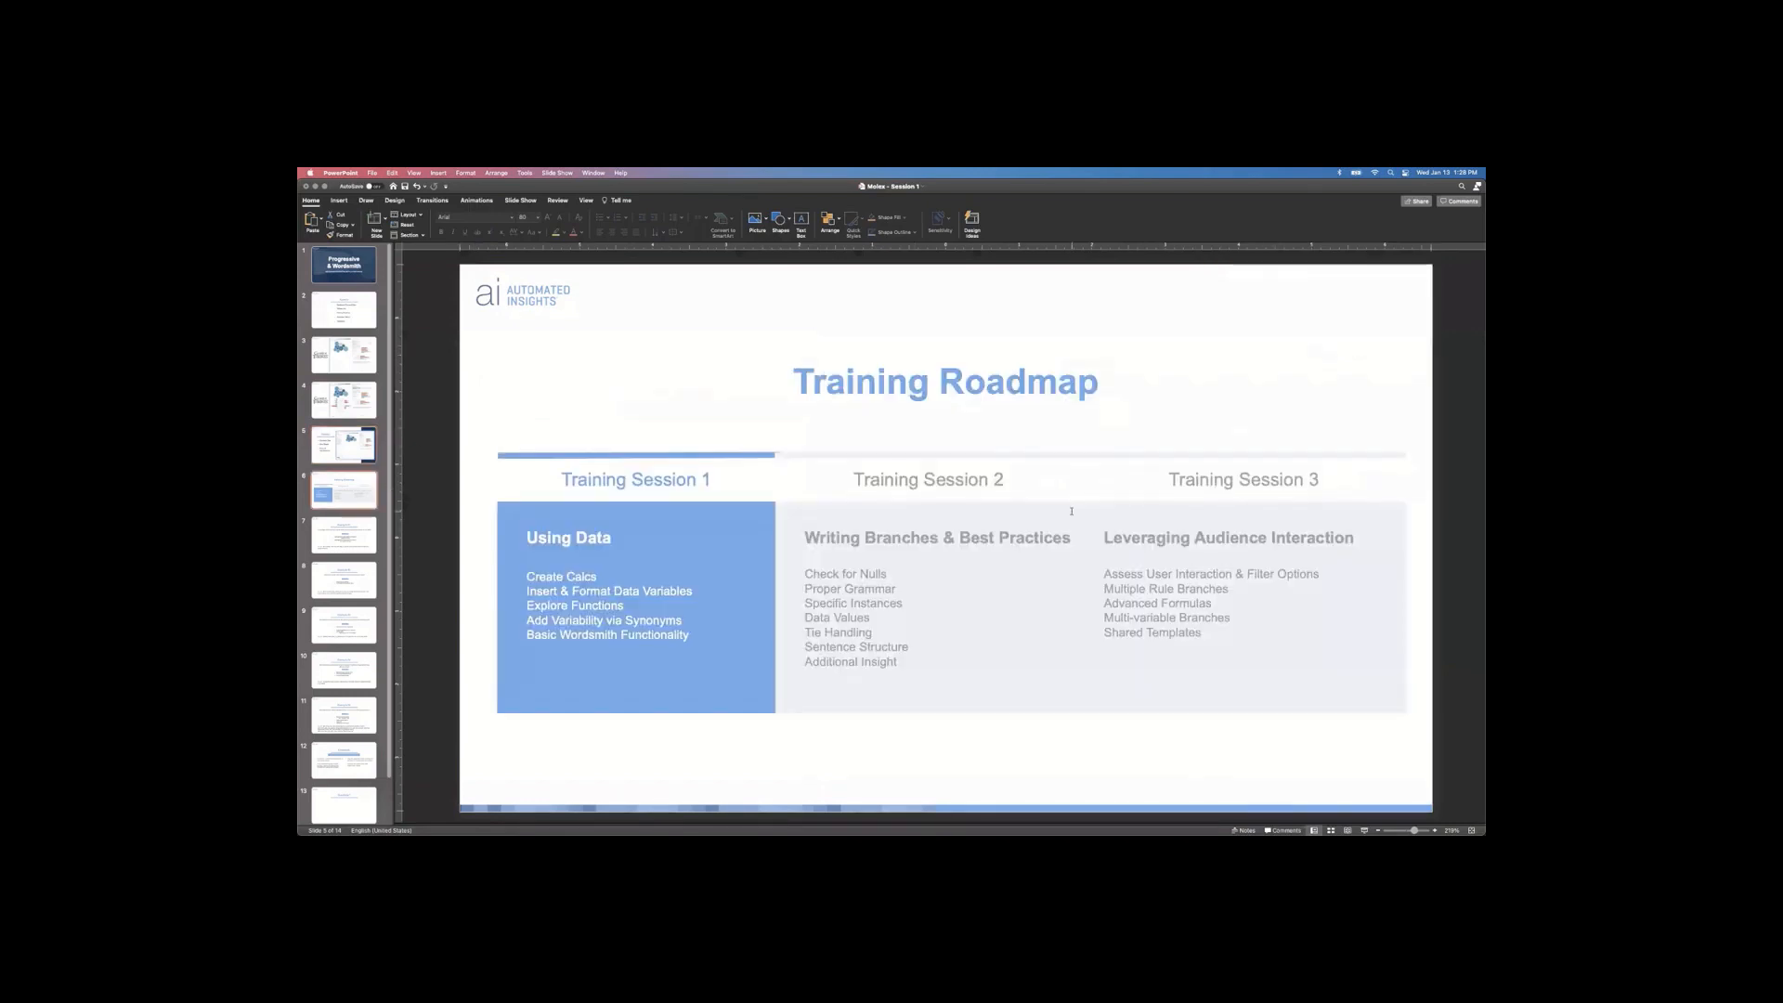
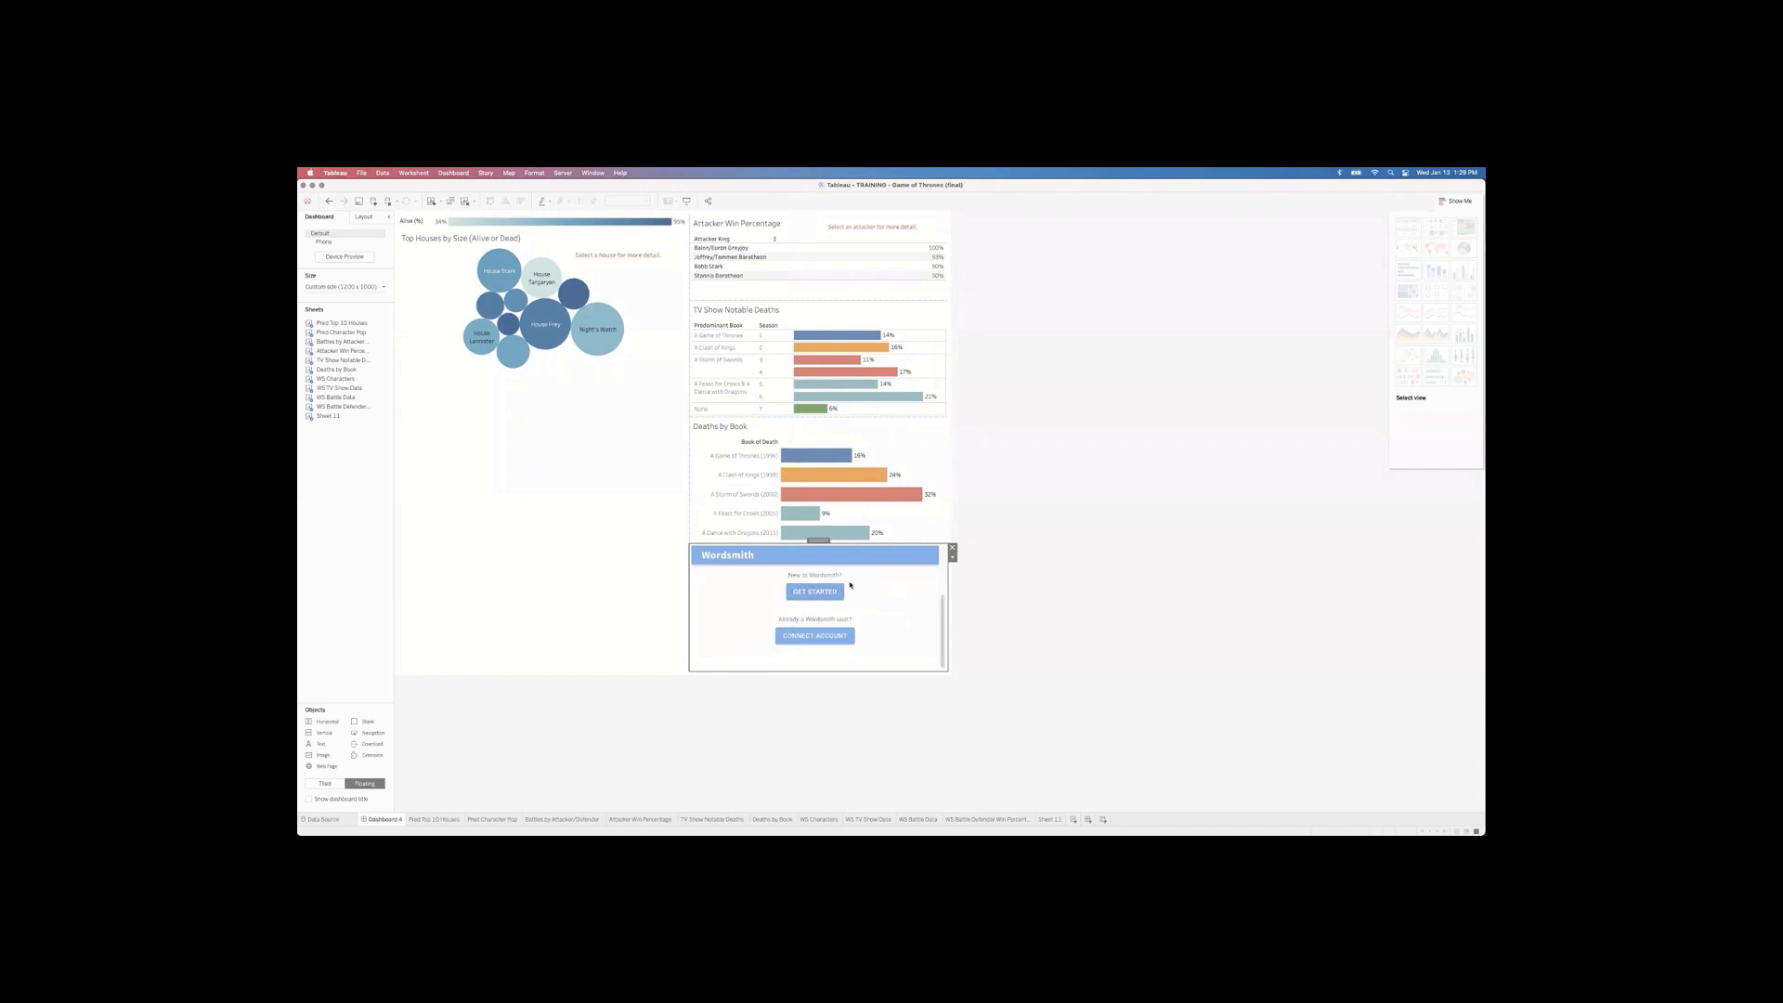
Step: Cancel the extra extension zone so only Wordsmith remains, and start its account connection
click(816, 636)
click(809, 637)
mouse_move(1480, 586)
drag(364, 757, 458, 516)
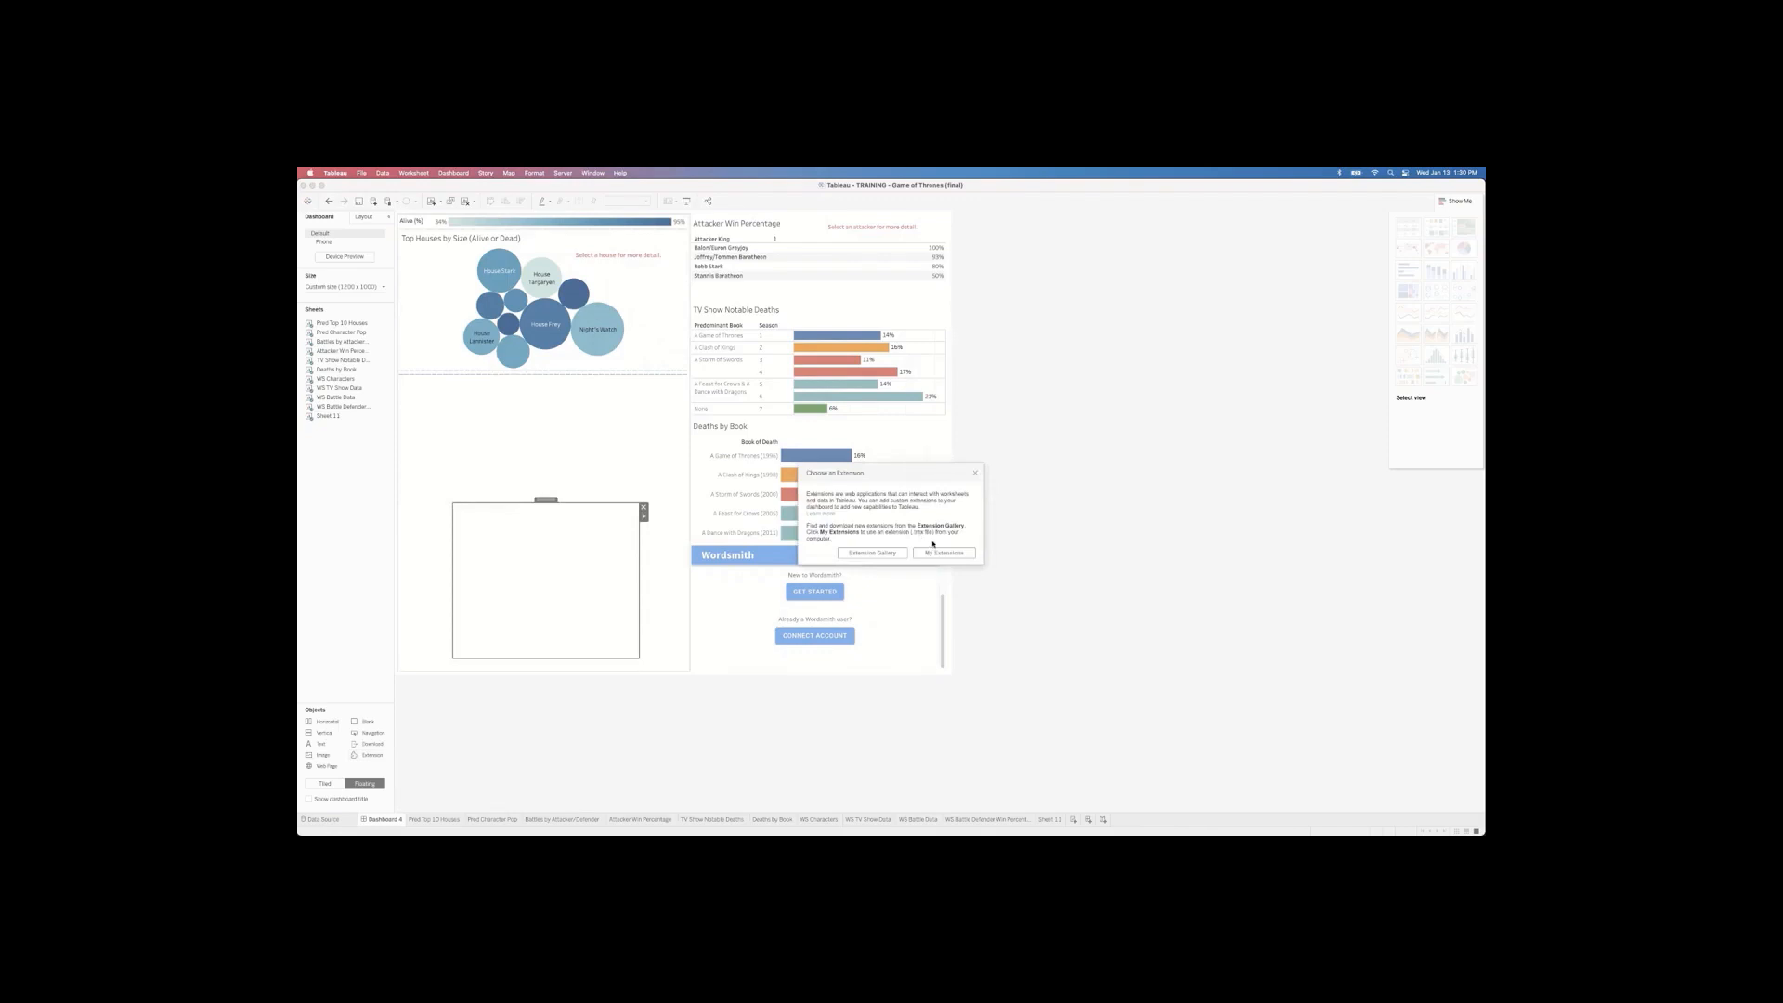
click(976, 472)
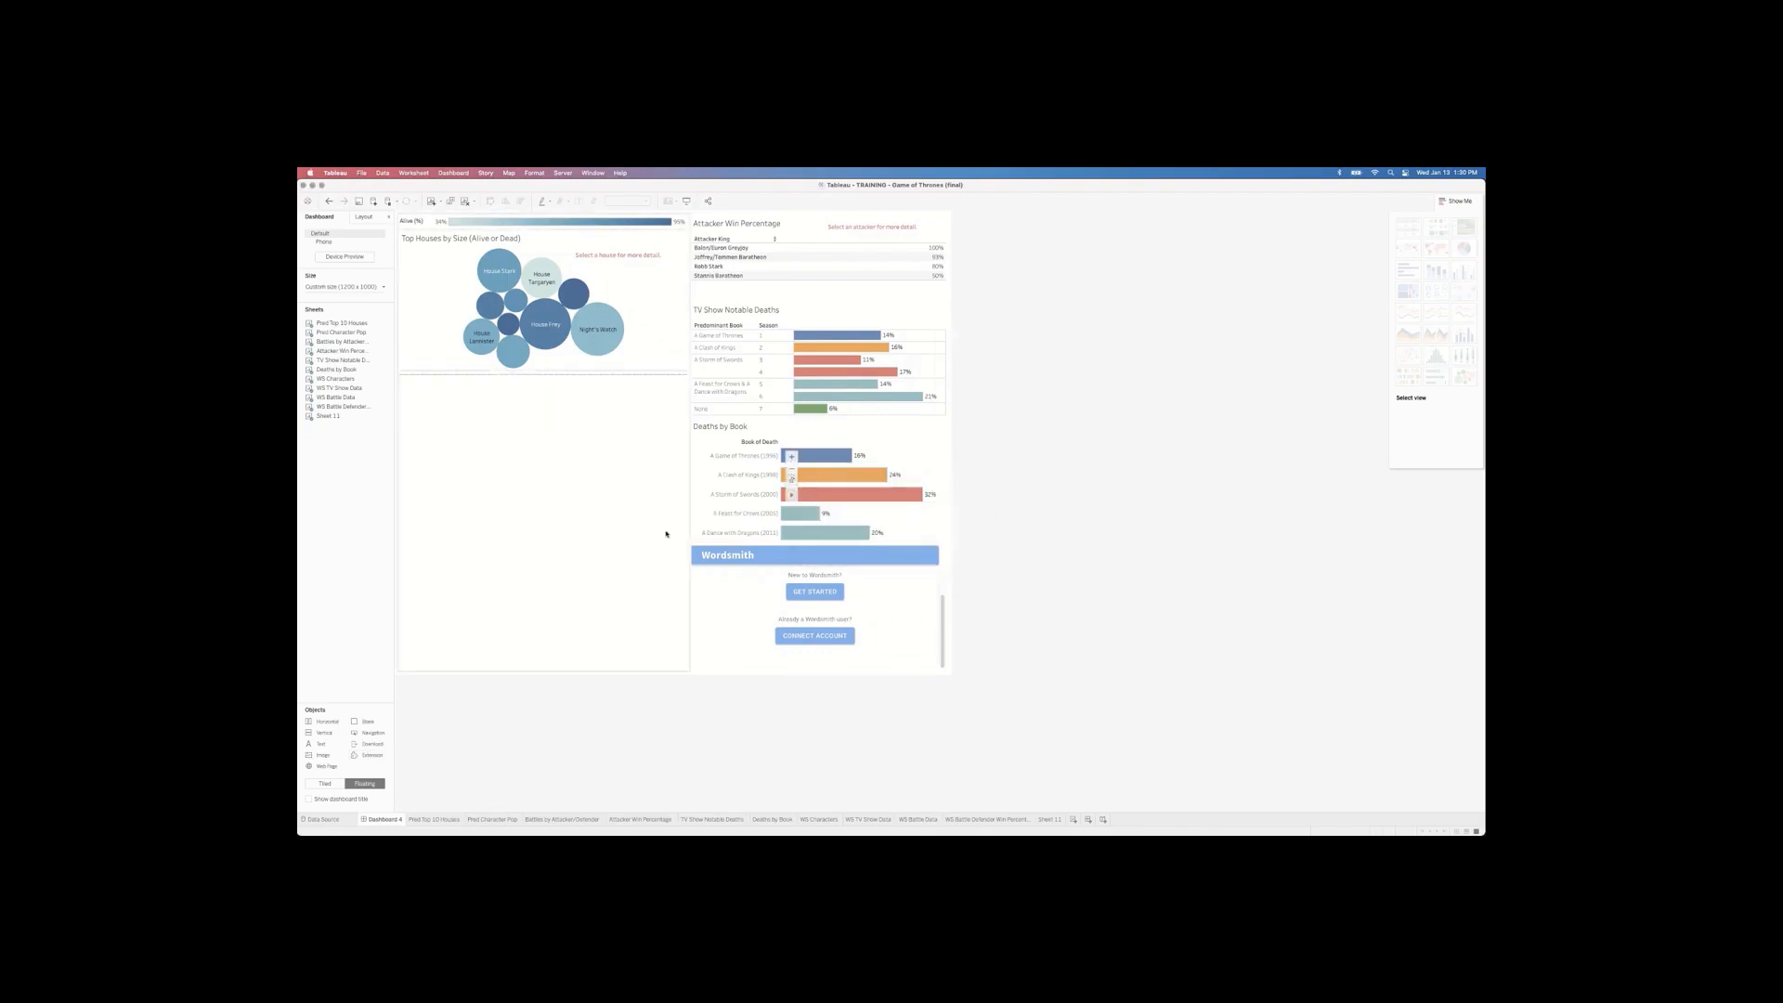
click(811, 635)
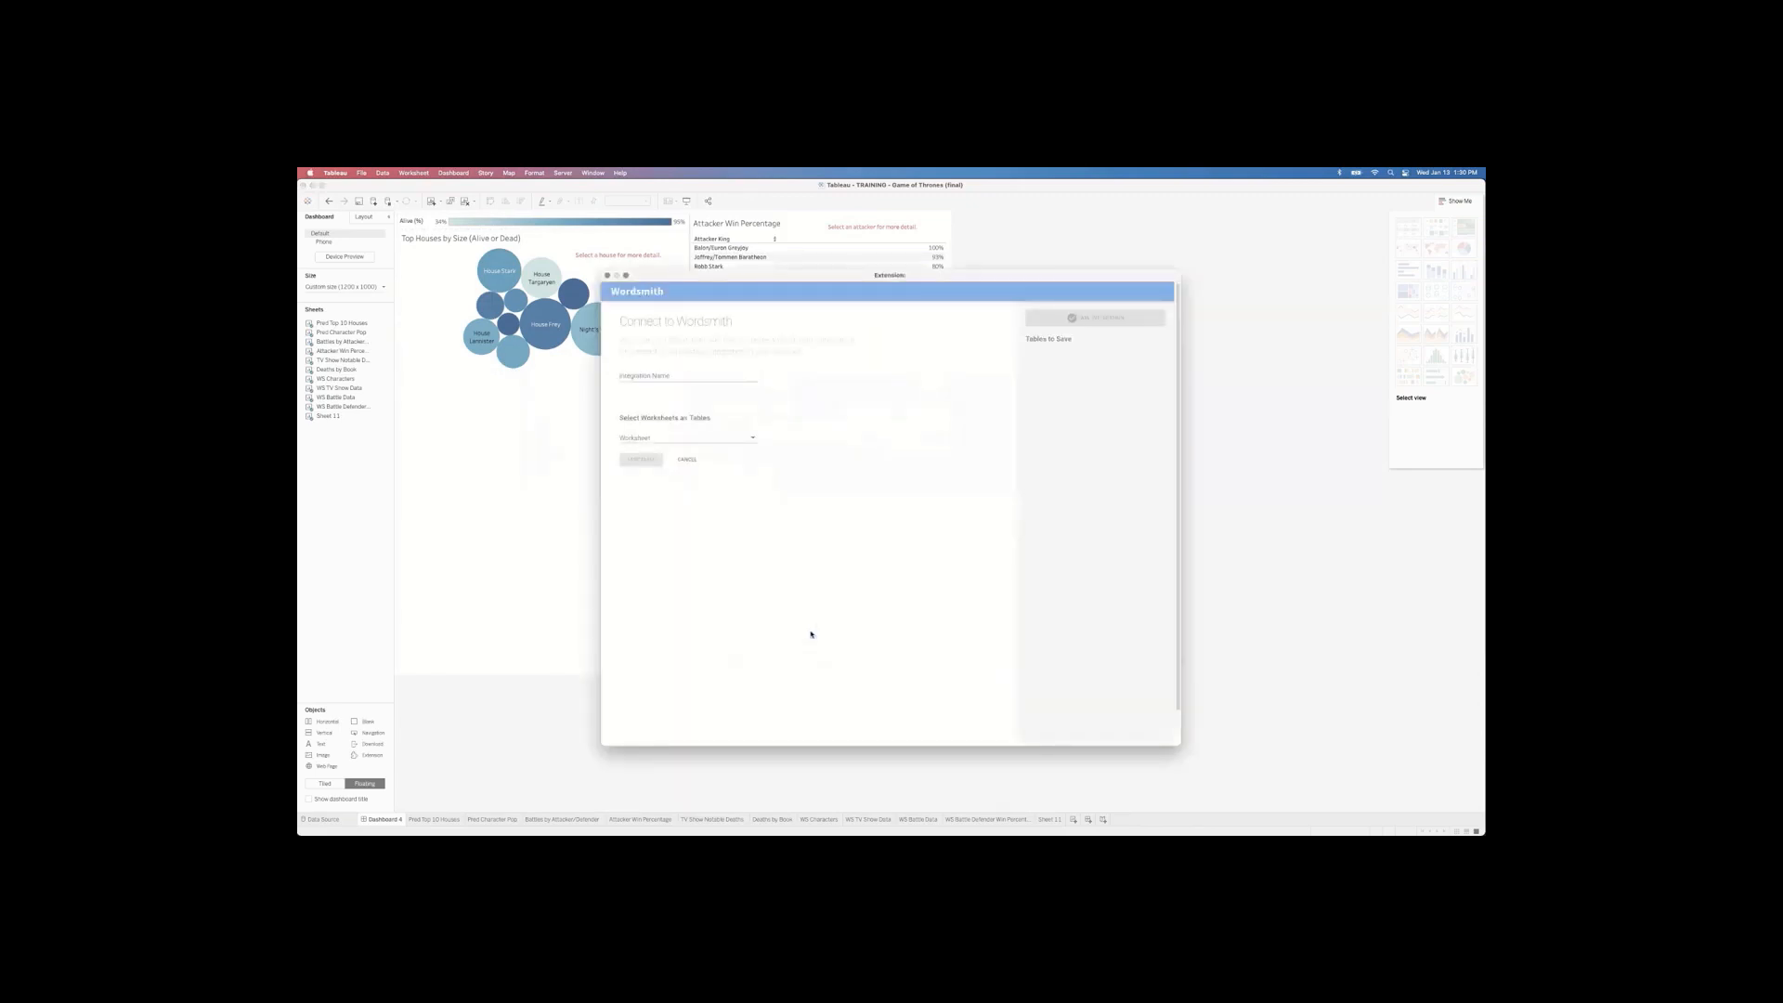
Step: Name the integration Progressive Training and save Attacker Win Percentage as its first table
click(665, 374)
click(838, 418)
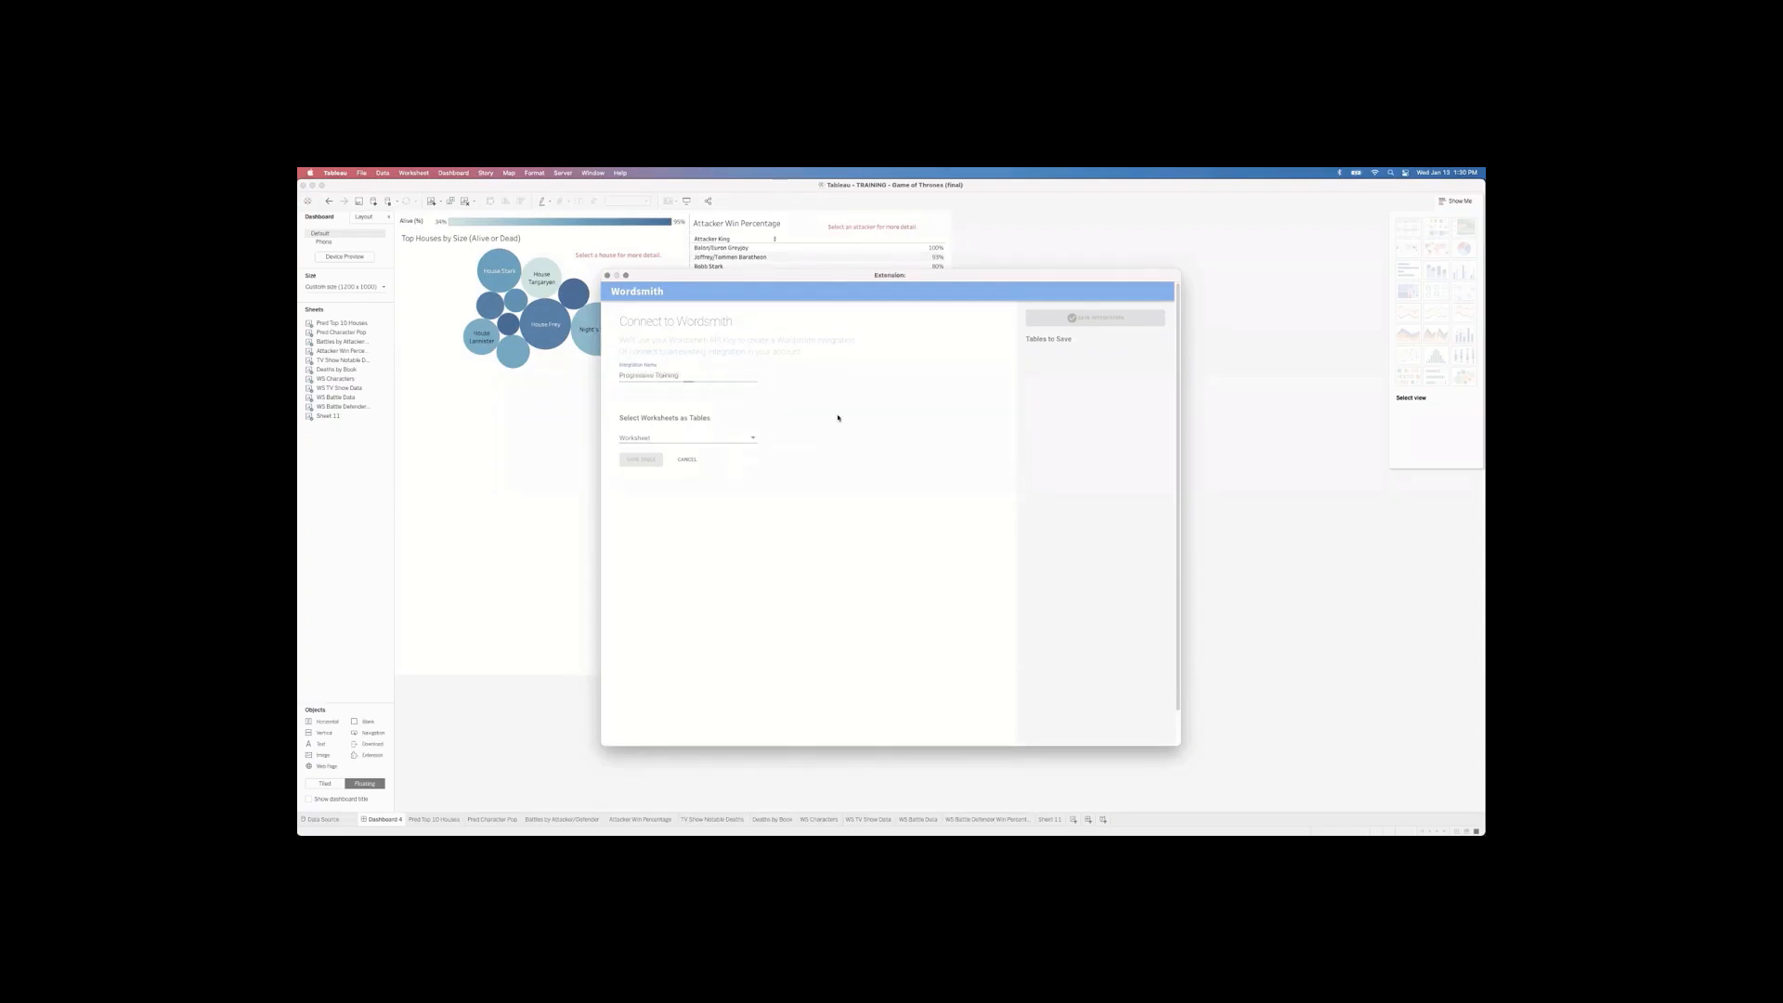
click(744, 436)
click(816, 425)
click(700, 438)
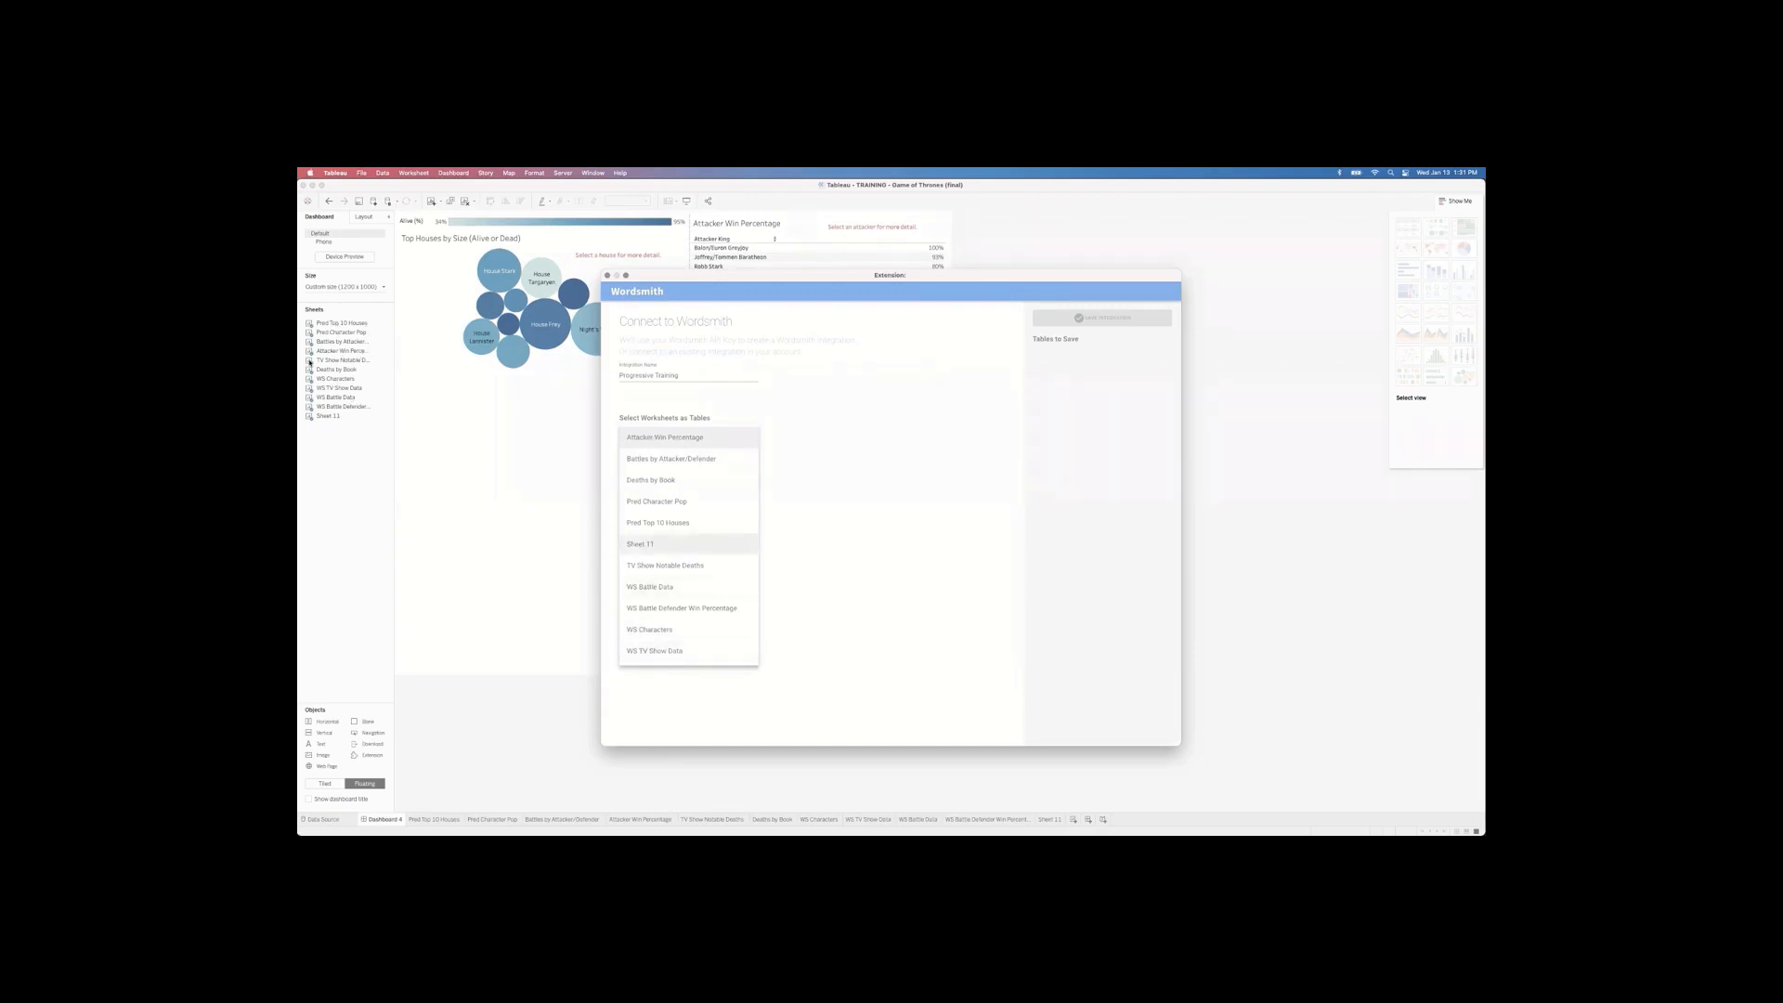
click(664, 438)
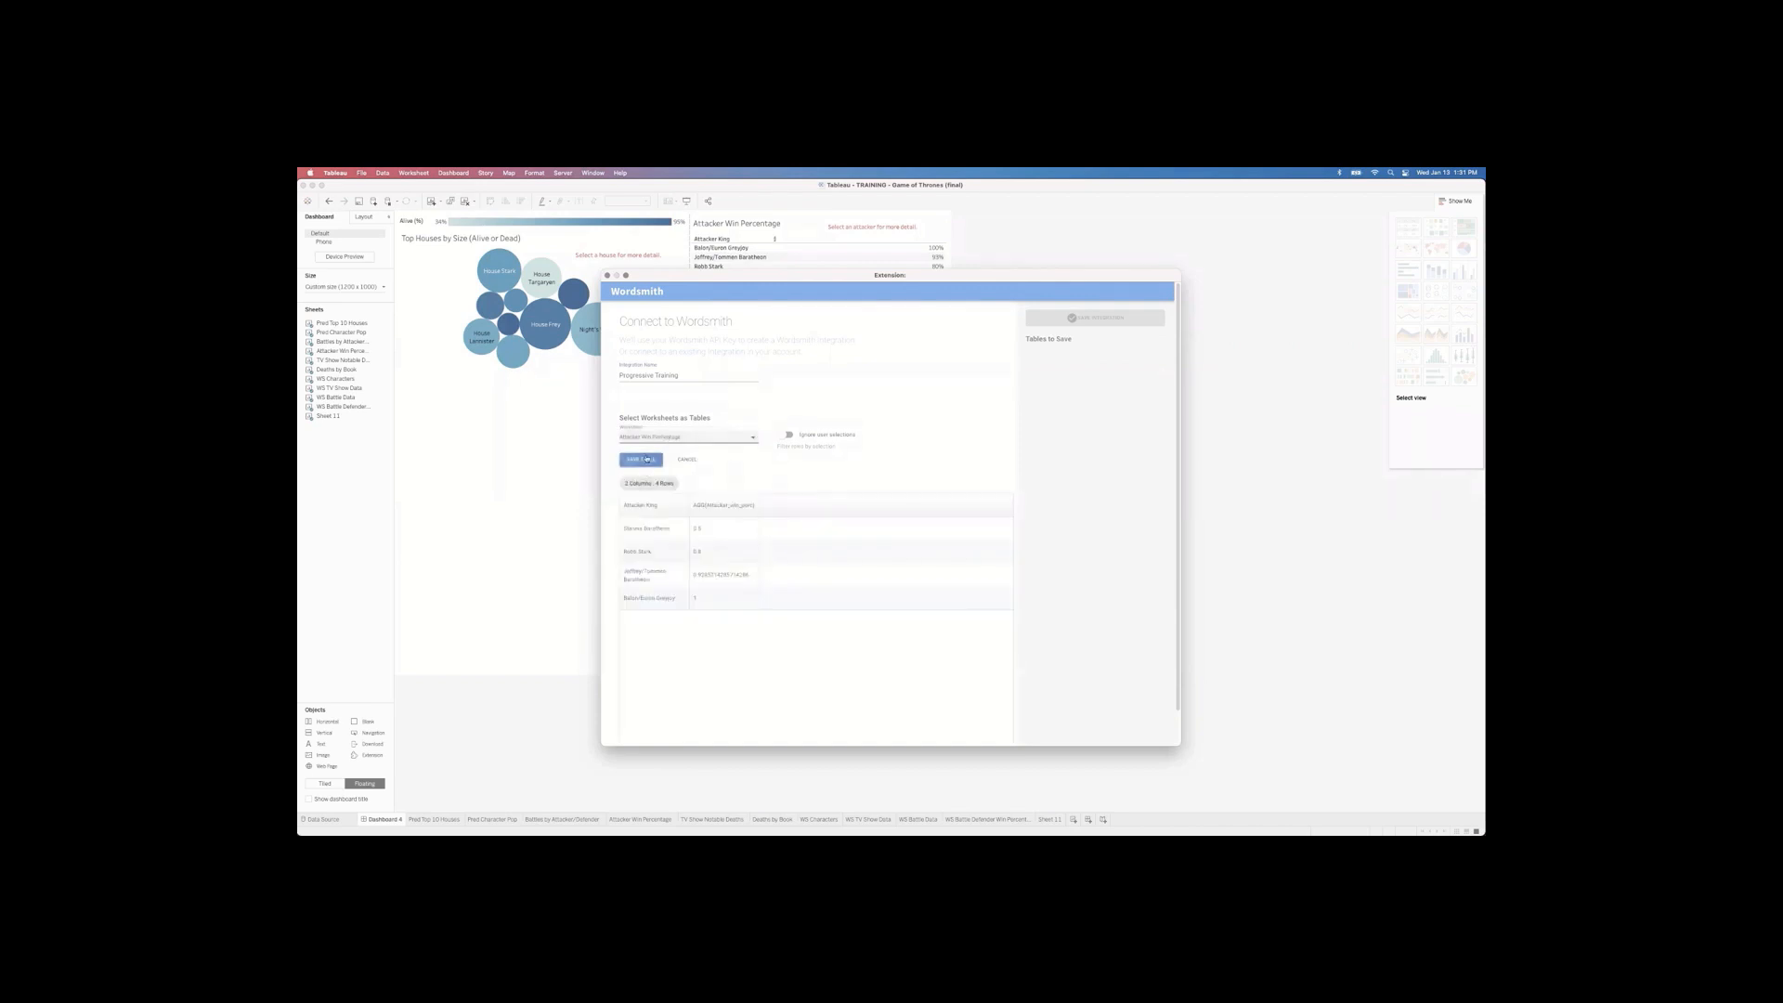
click(641, 460)
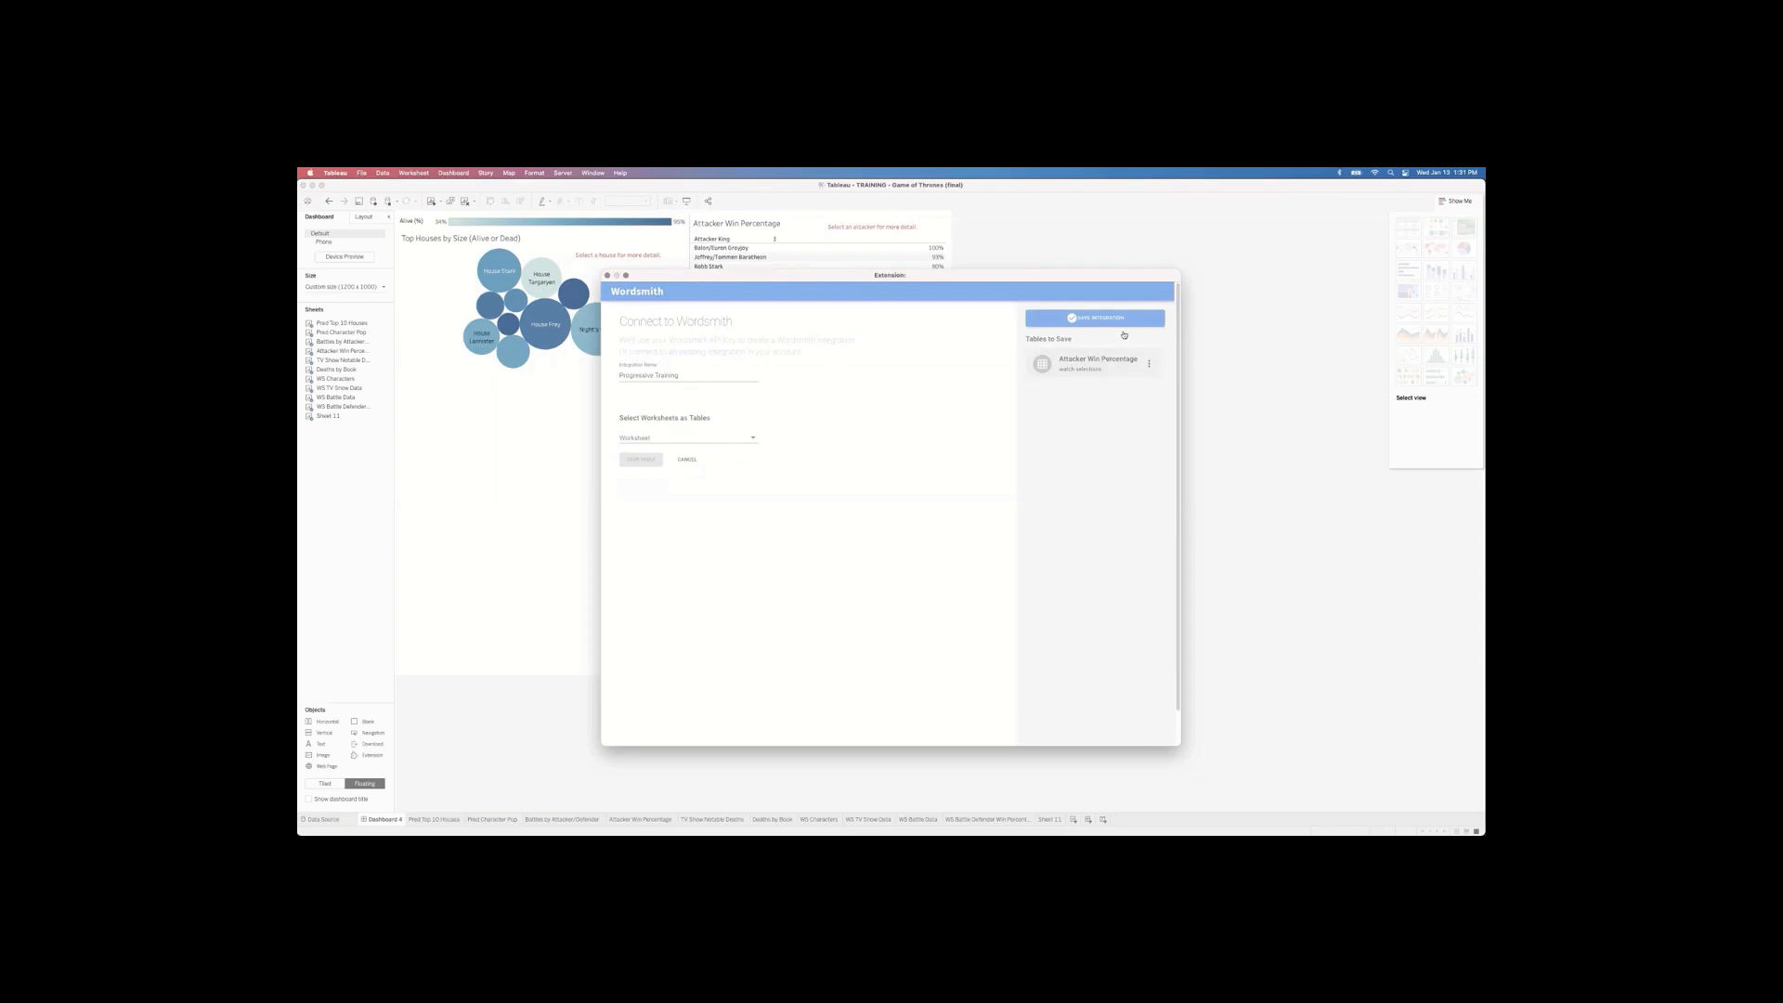
Step: Add WS TV Show Data as another table and save the integration
drag(957, 274, 989, 292)
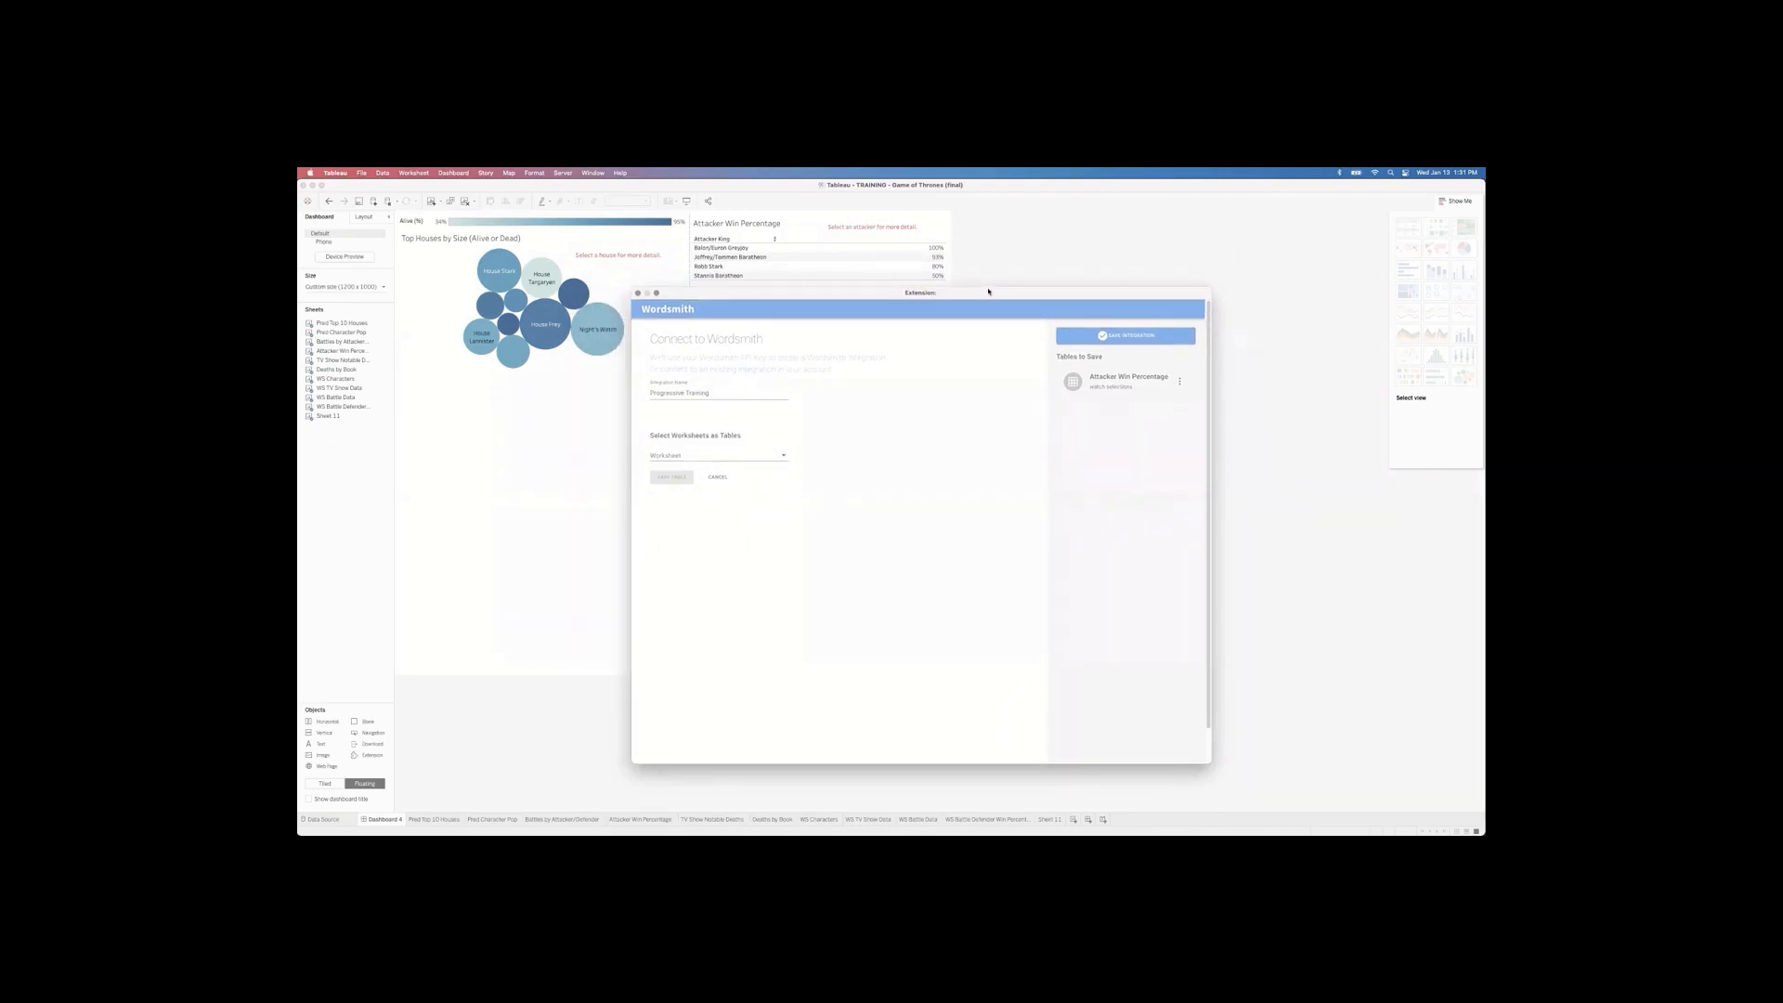
drag(988, 291, 986, 285)
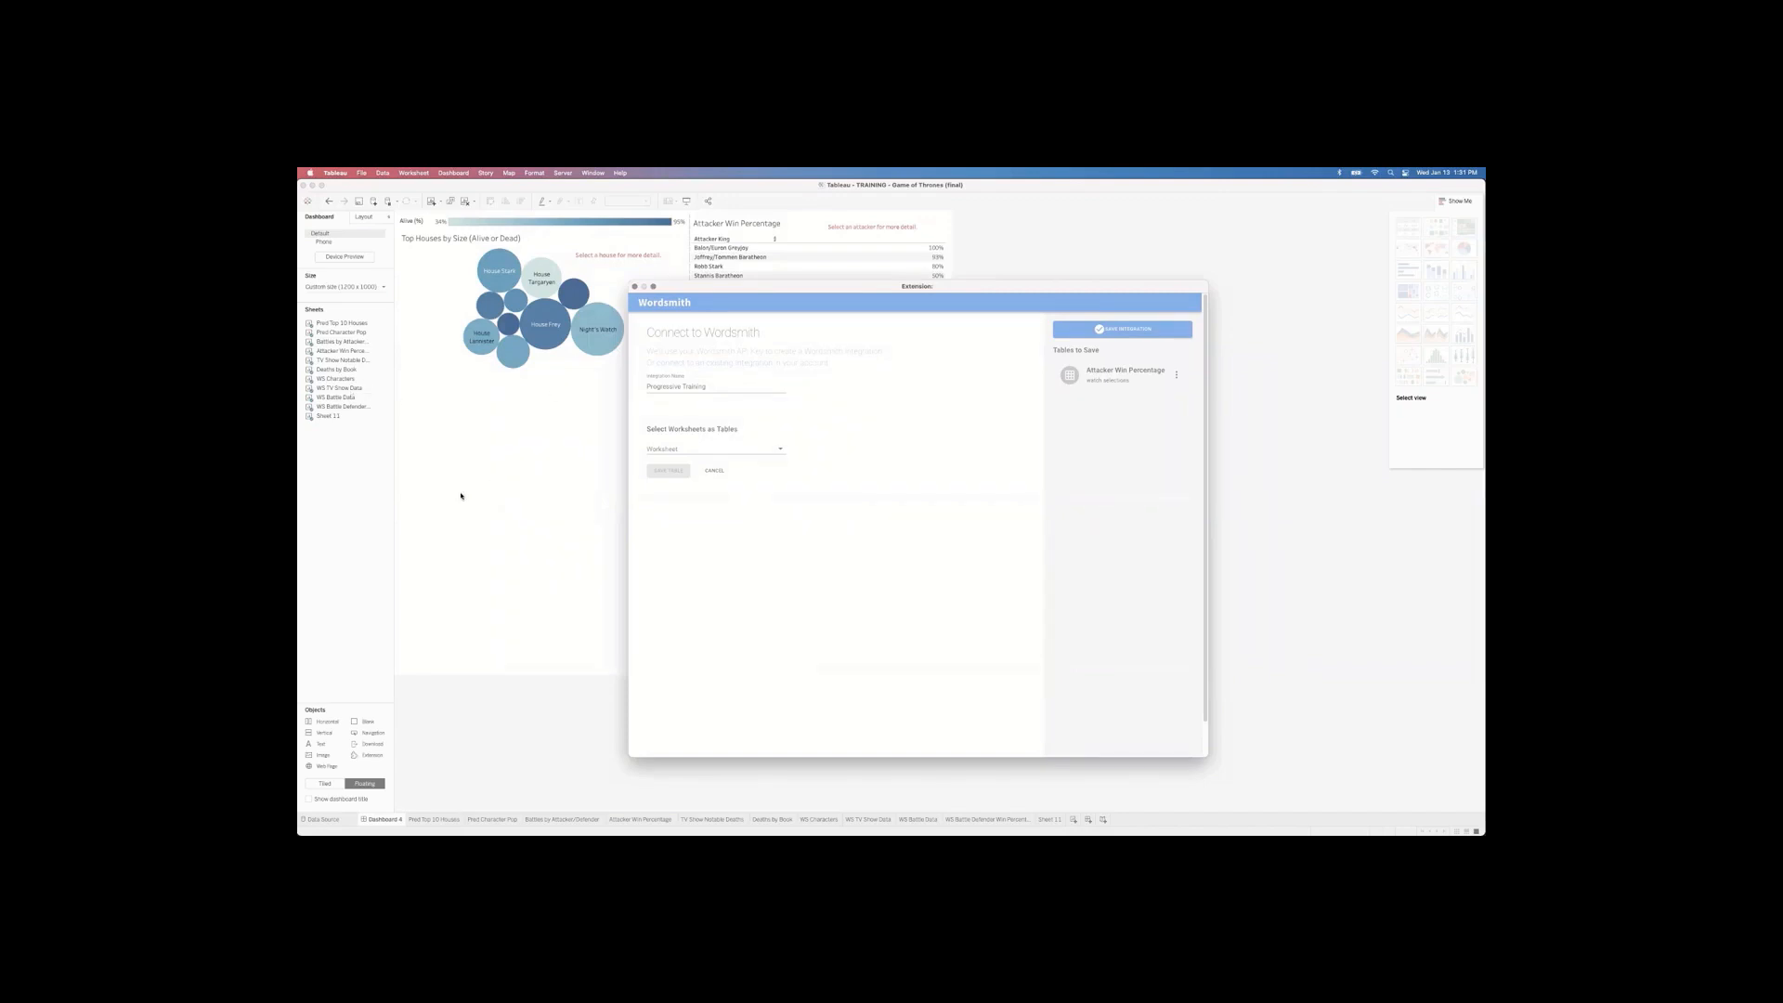
click(777, 453)
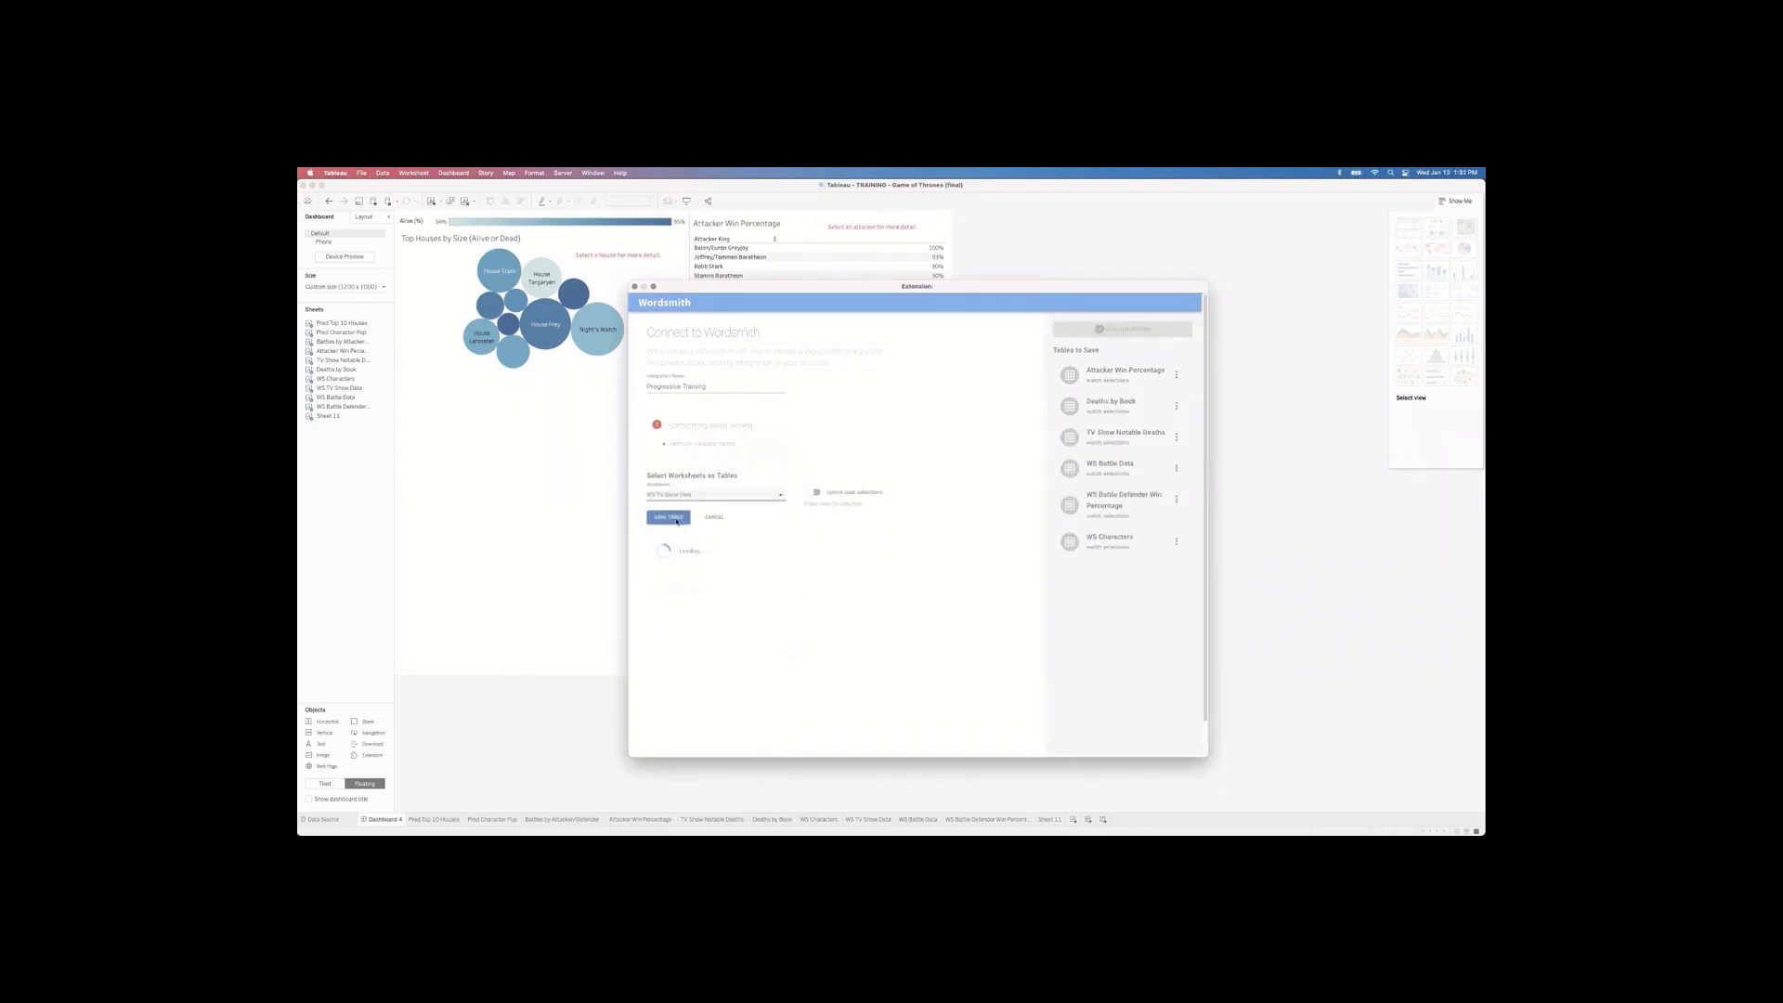
click(676, 520)
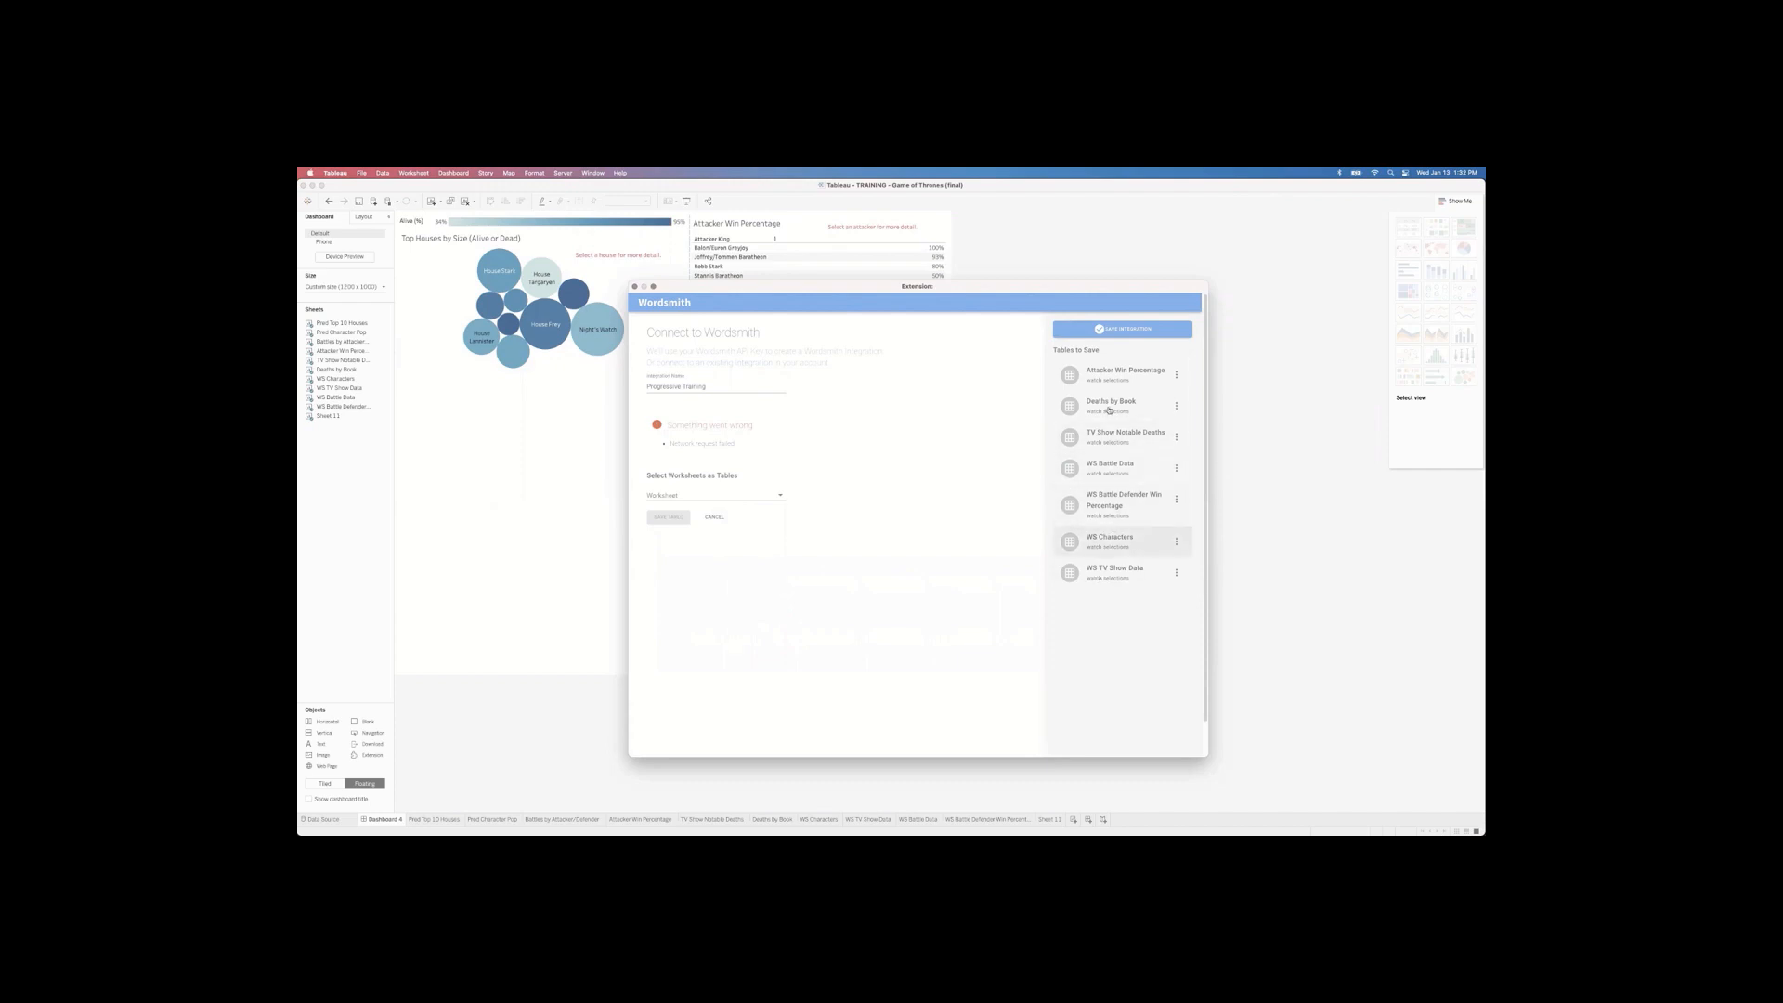
click(1120, 331)
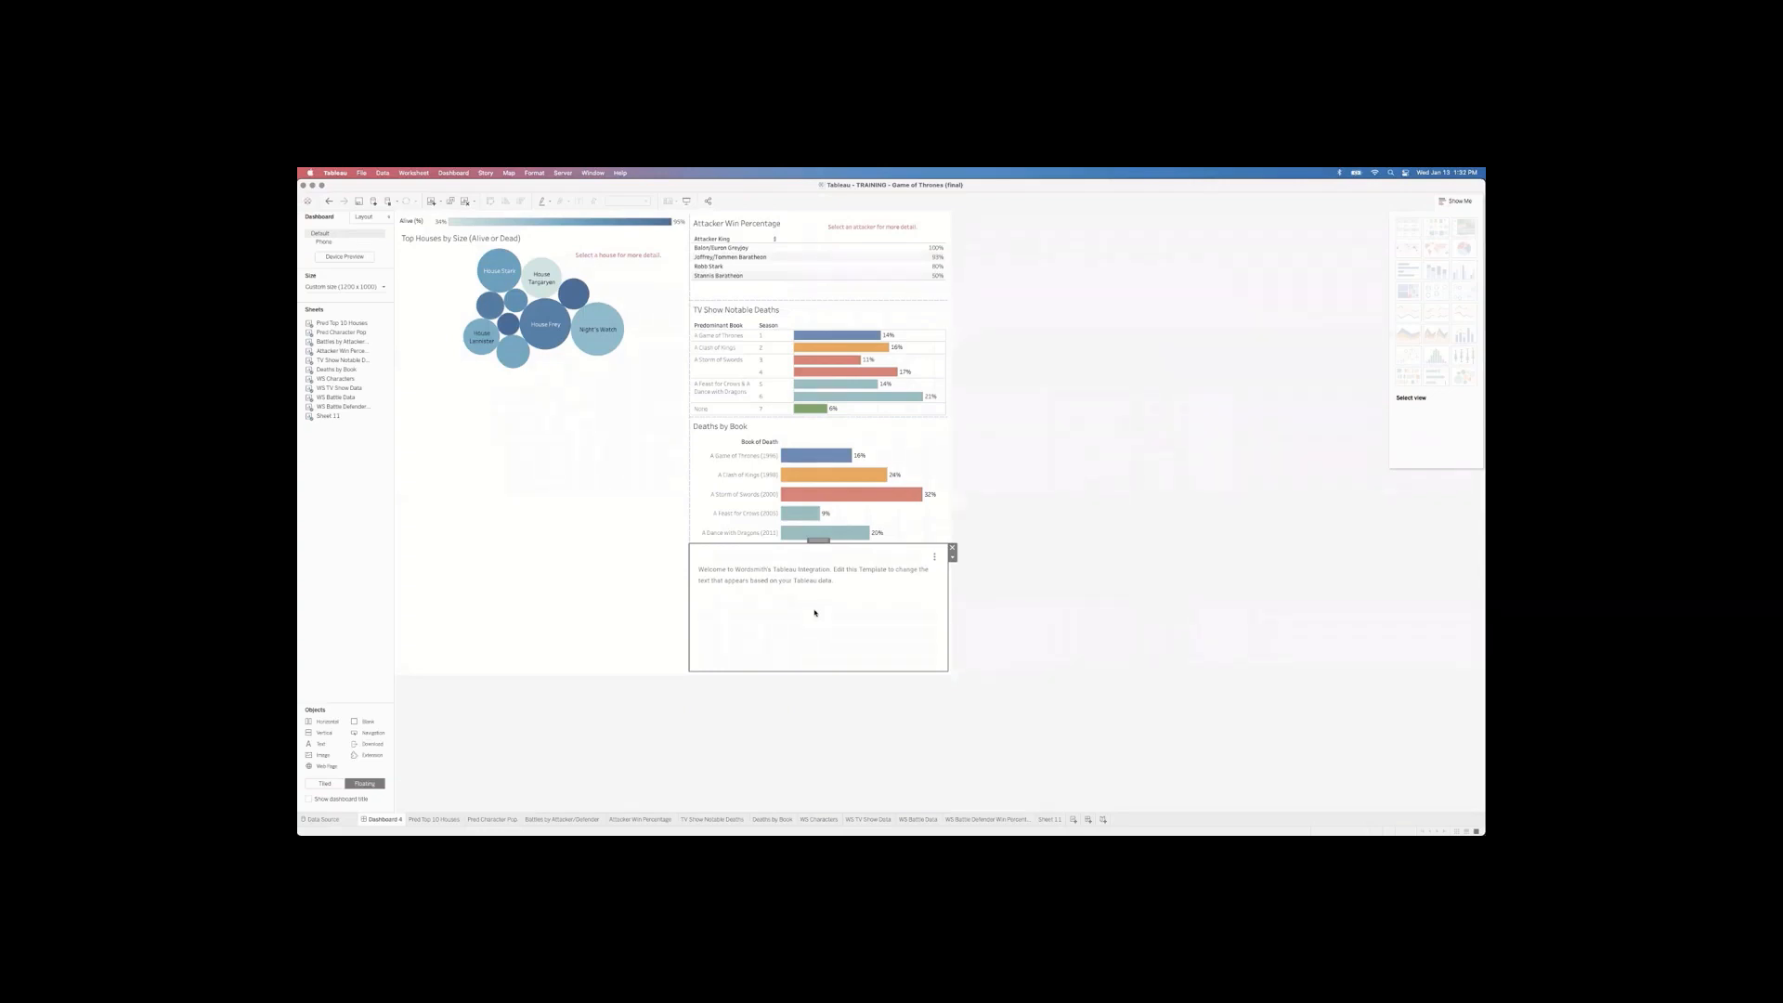
Step: Open the Progressive Training template in the browser via Edit Wordsmith Template
click(936, 559)
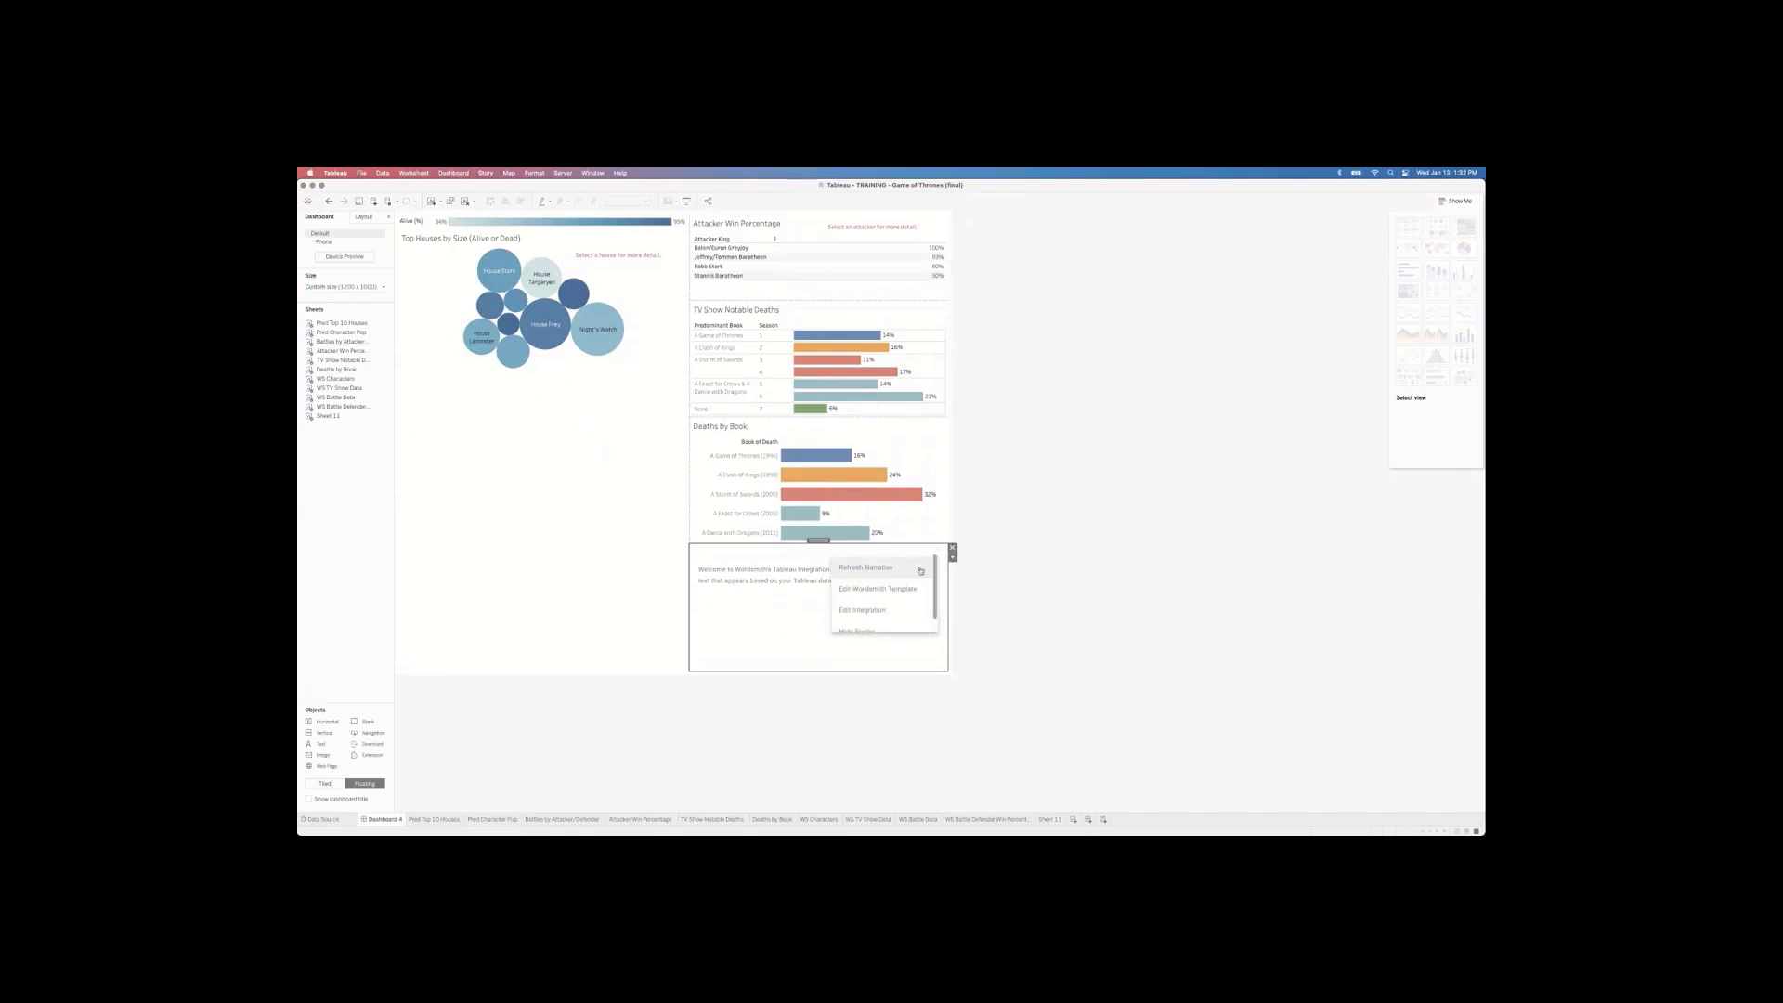
click(875, 590)
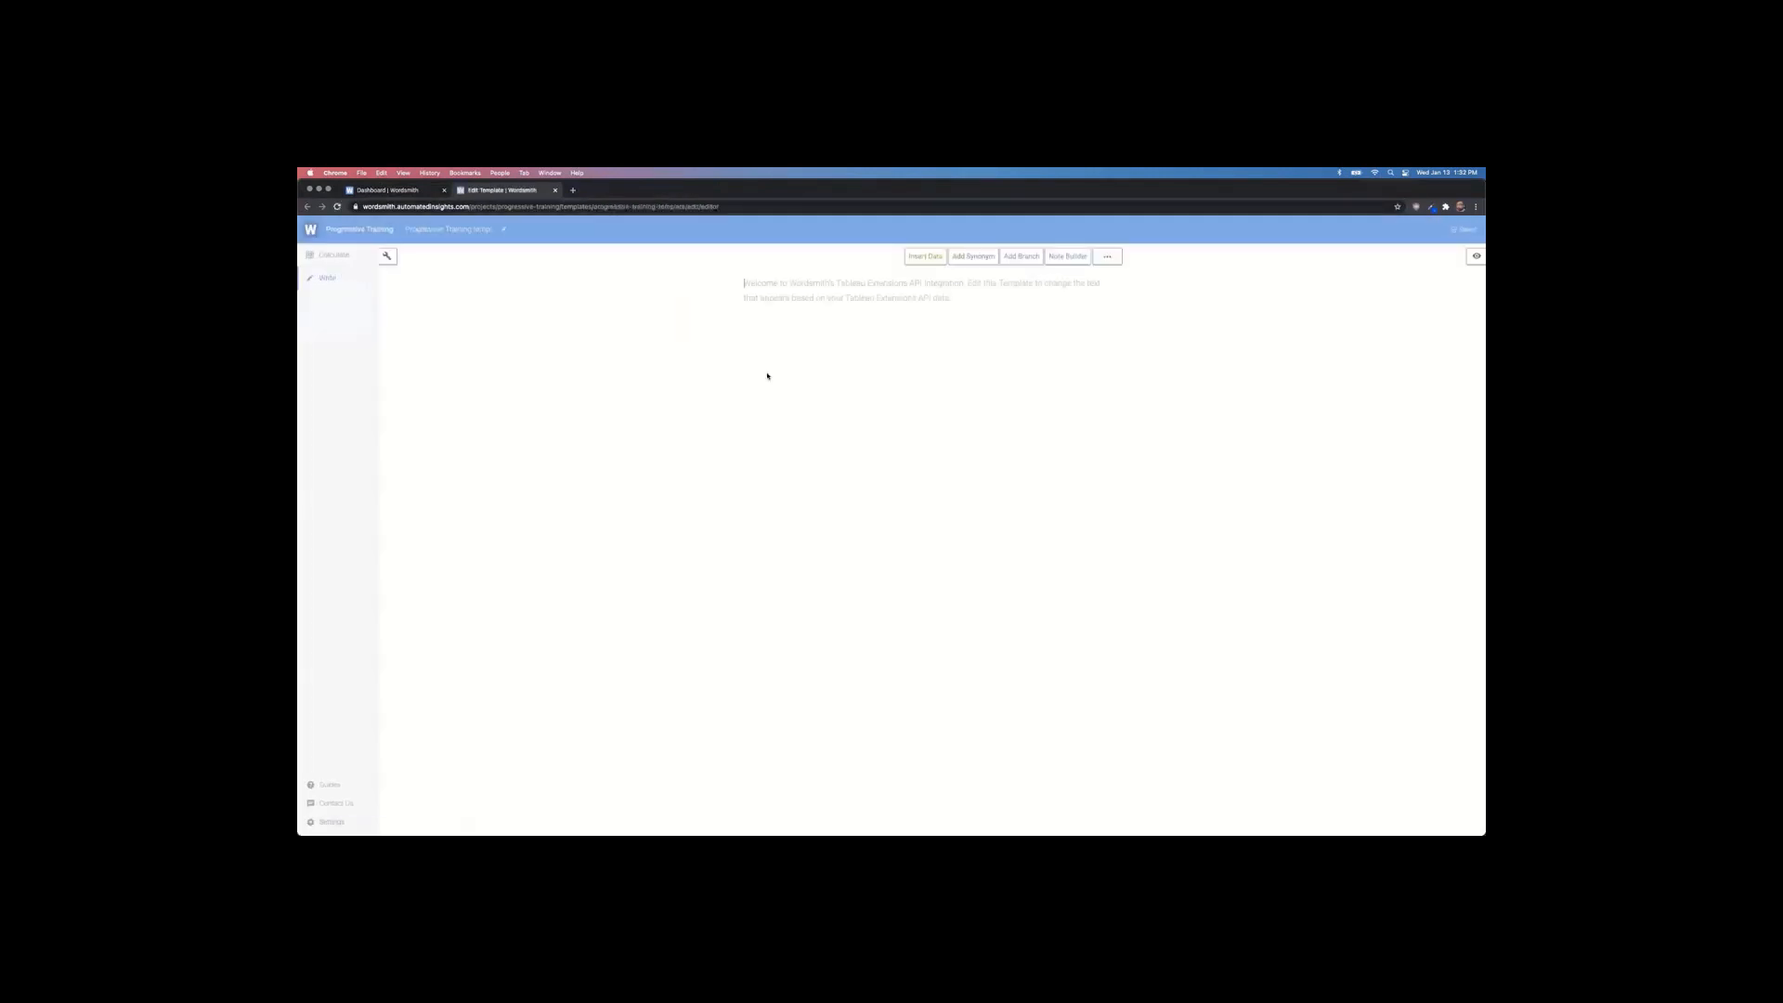
click(391, 189)
Step: Close the extra Wordsmith dashboard tab, then type and delete a test sentence in the template
click(372, 235)
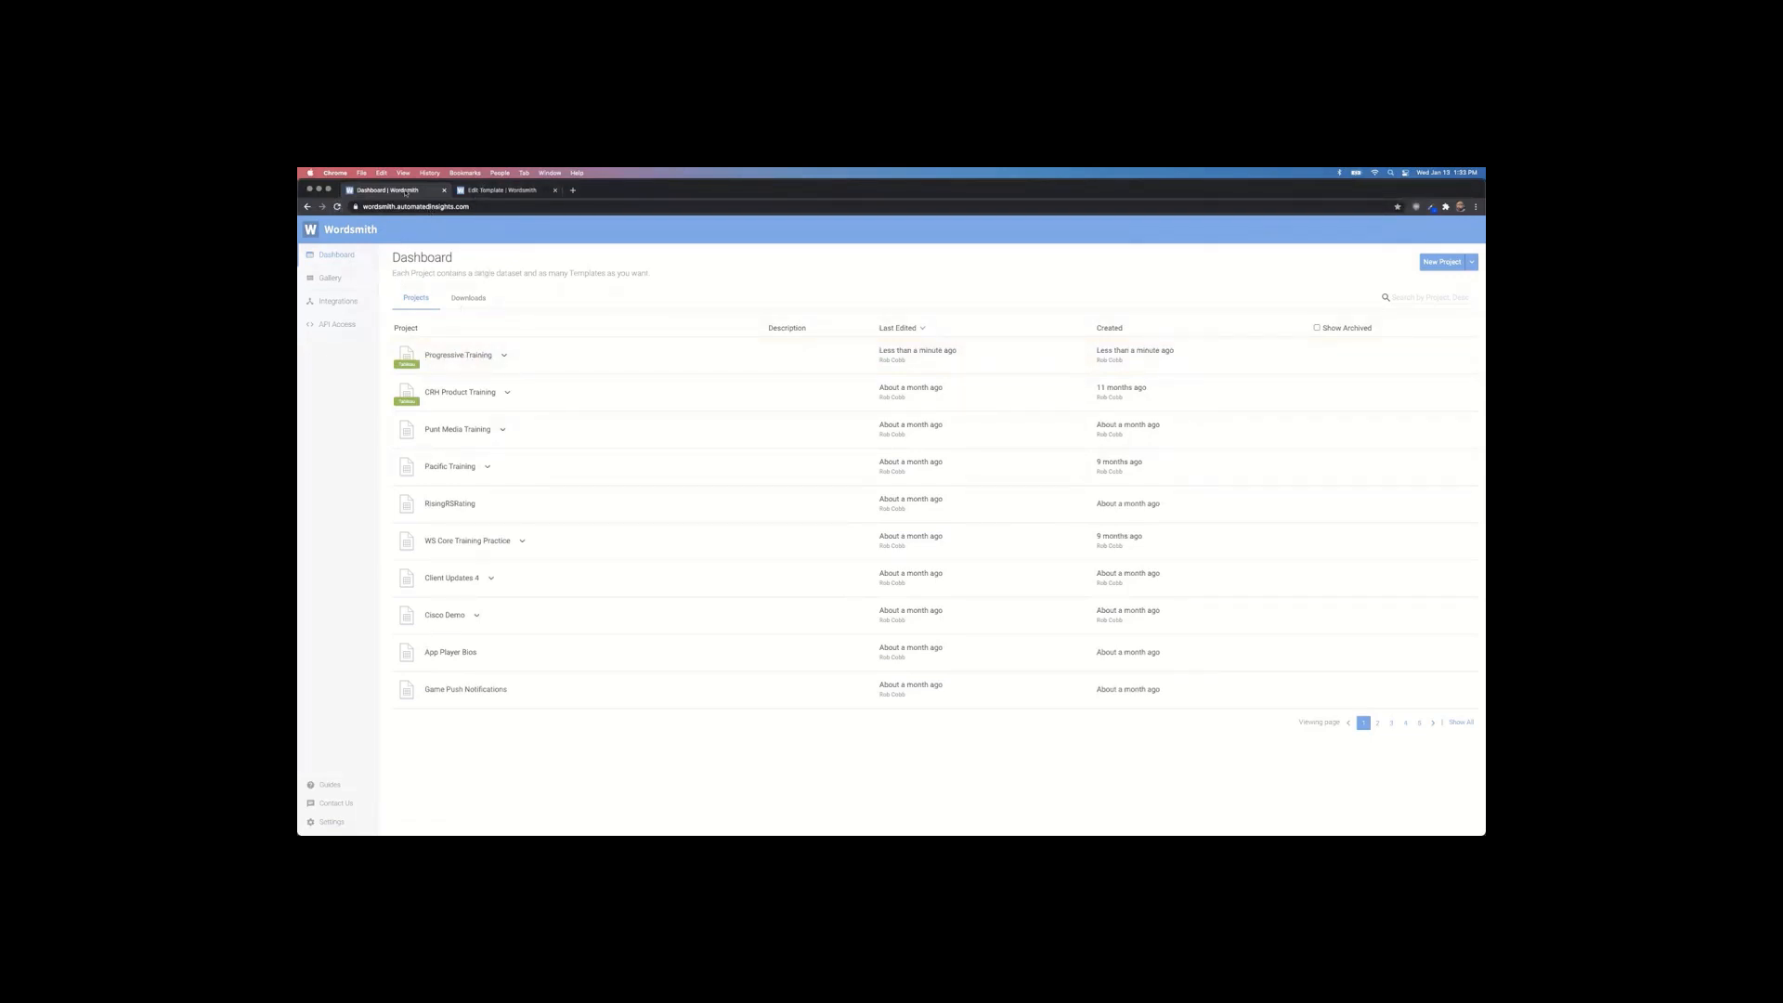
key(super+w)
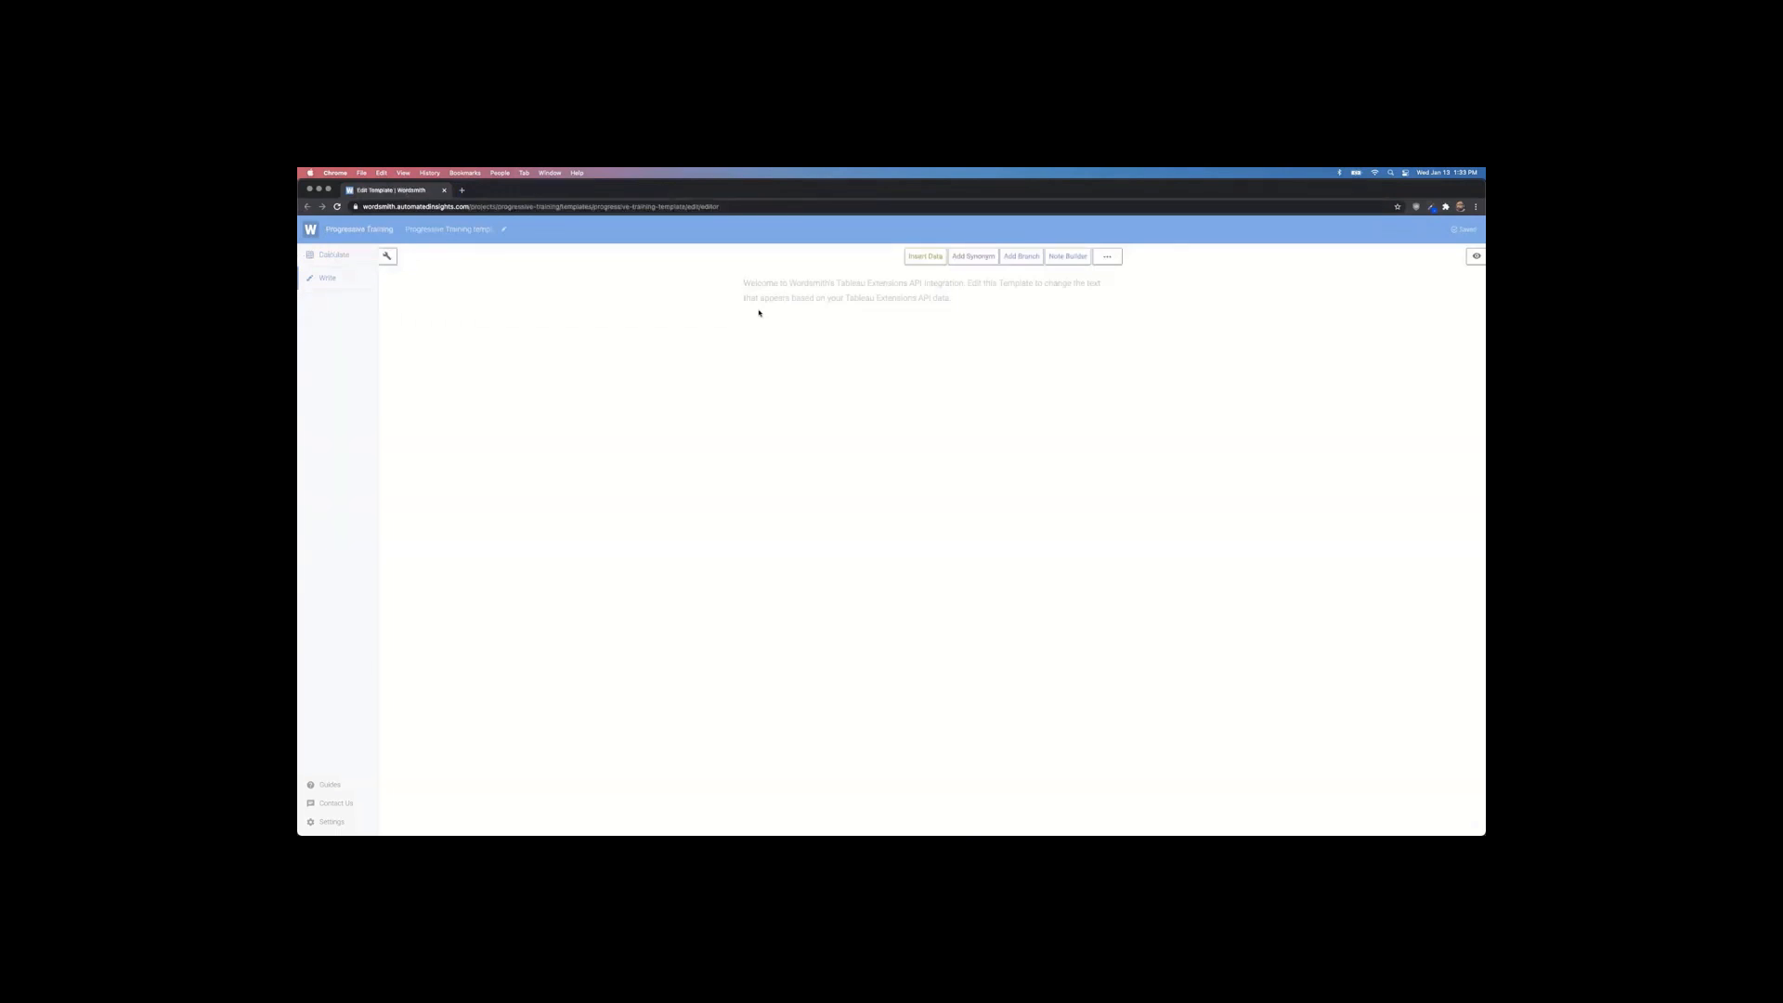
text(I can)
key(super+a)
text(I c)
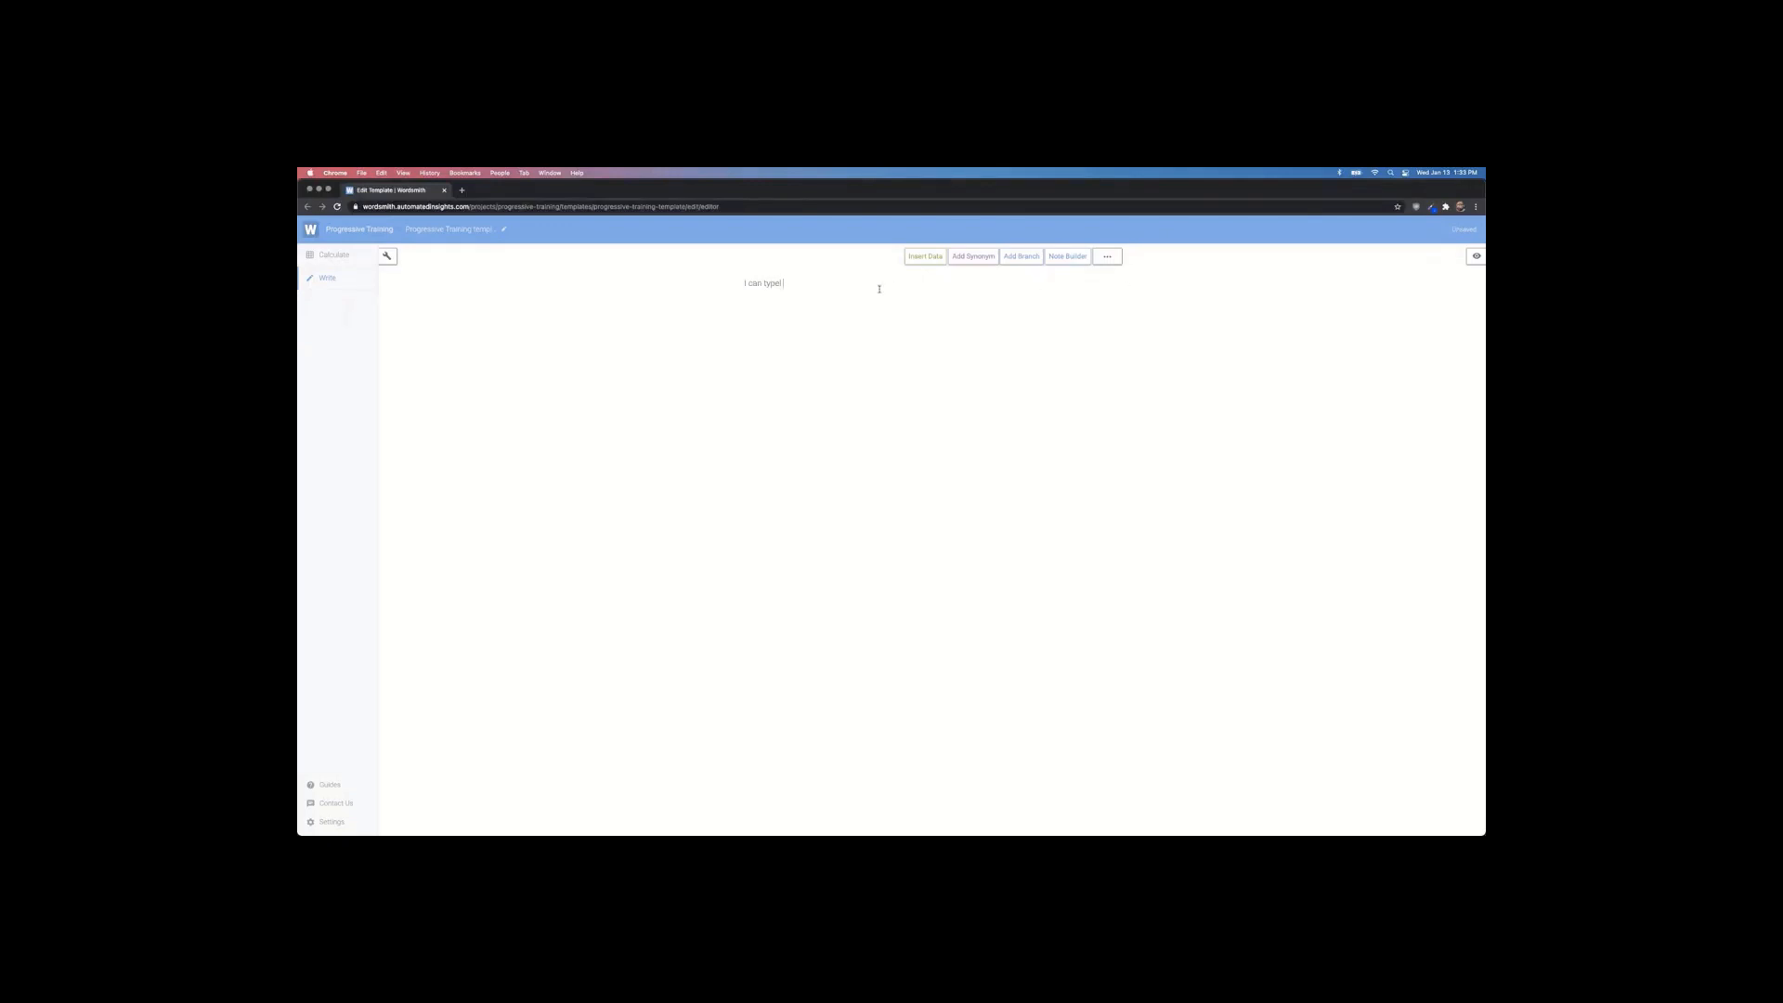
key(super+a)
key(BackSpace)
Step: Try Insert Data twice, dismiss the no-data notices, and bring up PowerPoint's Example #1 slide
click(927, 258)
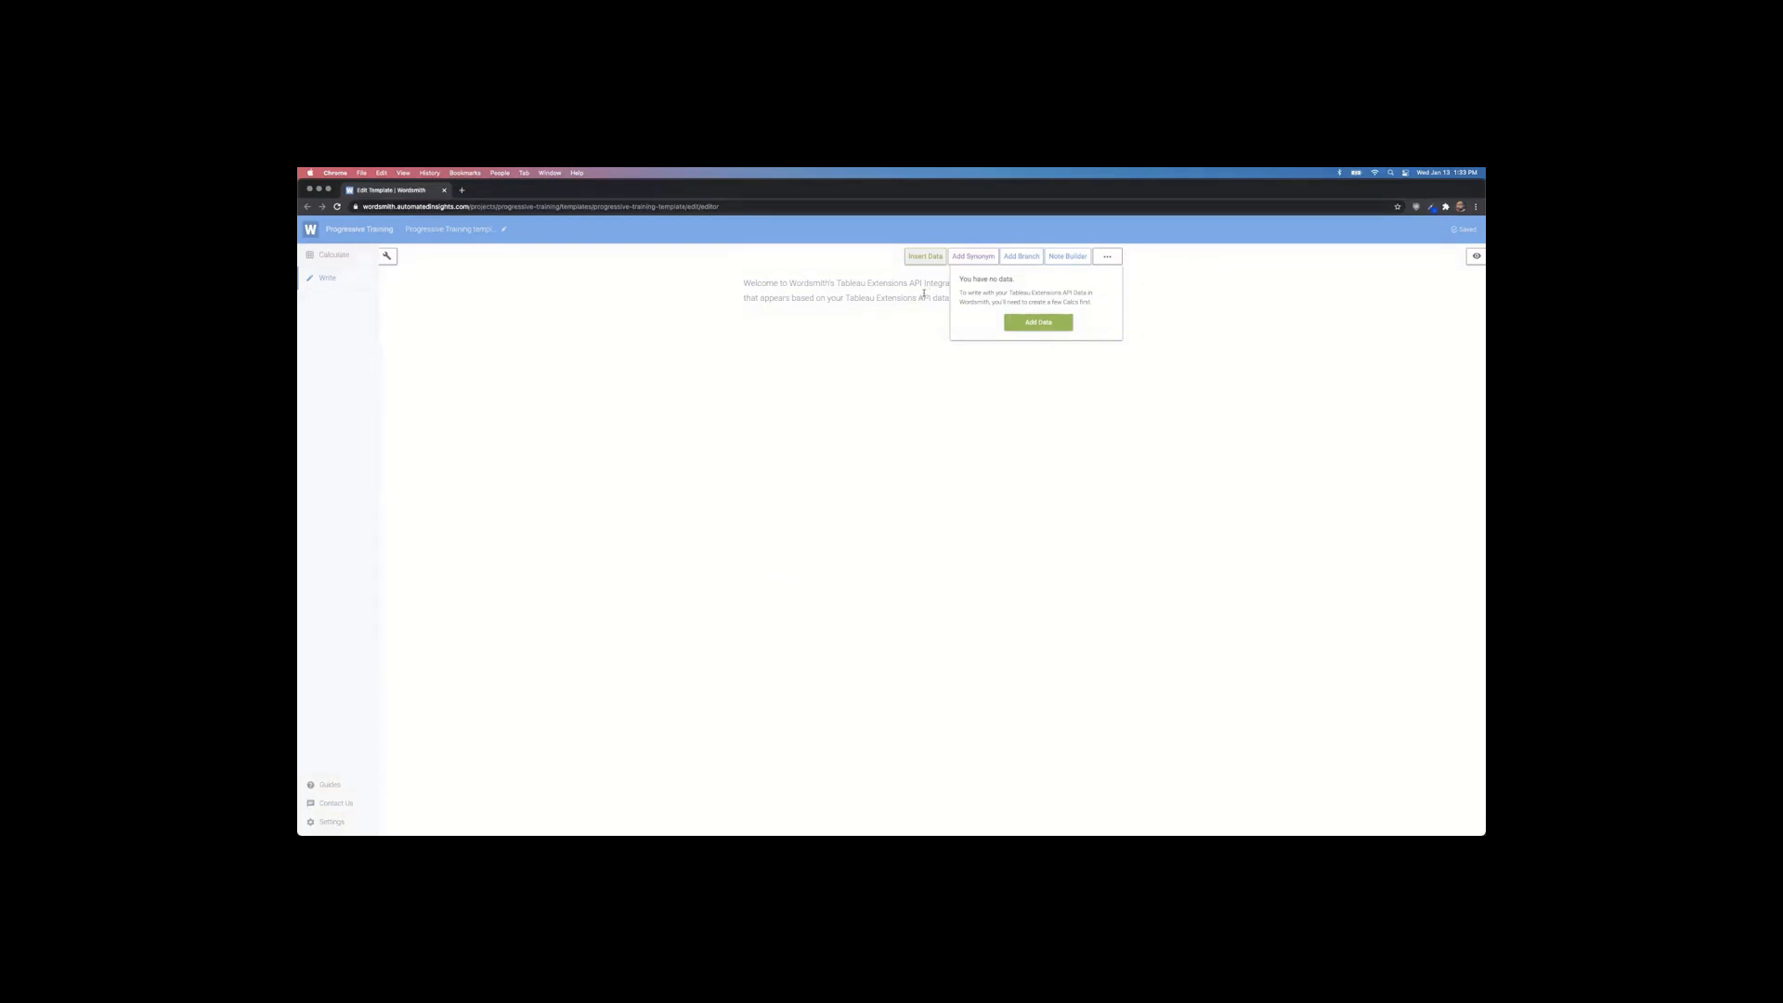
click(924, 293)
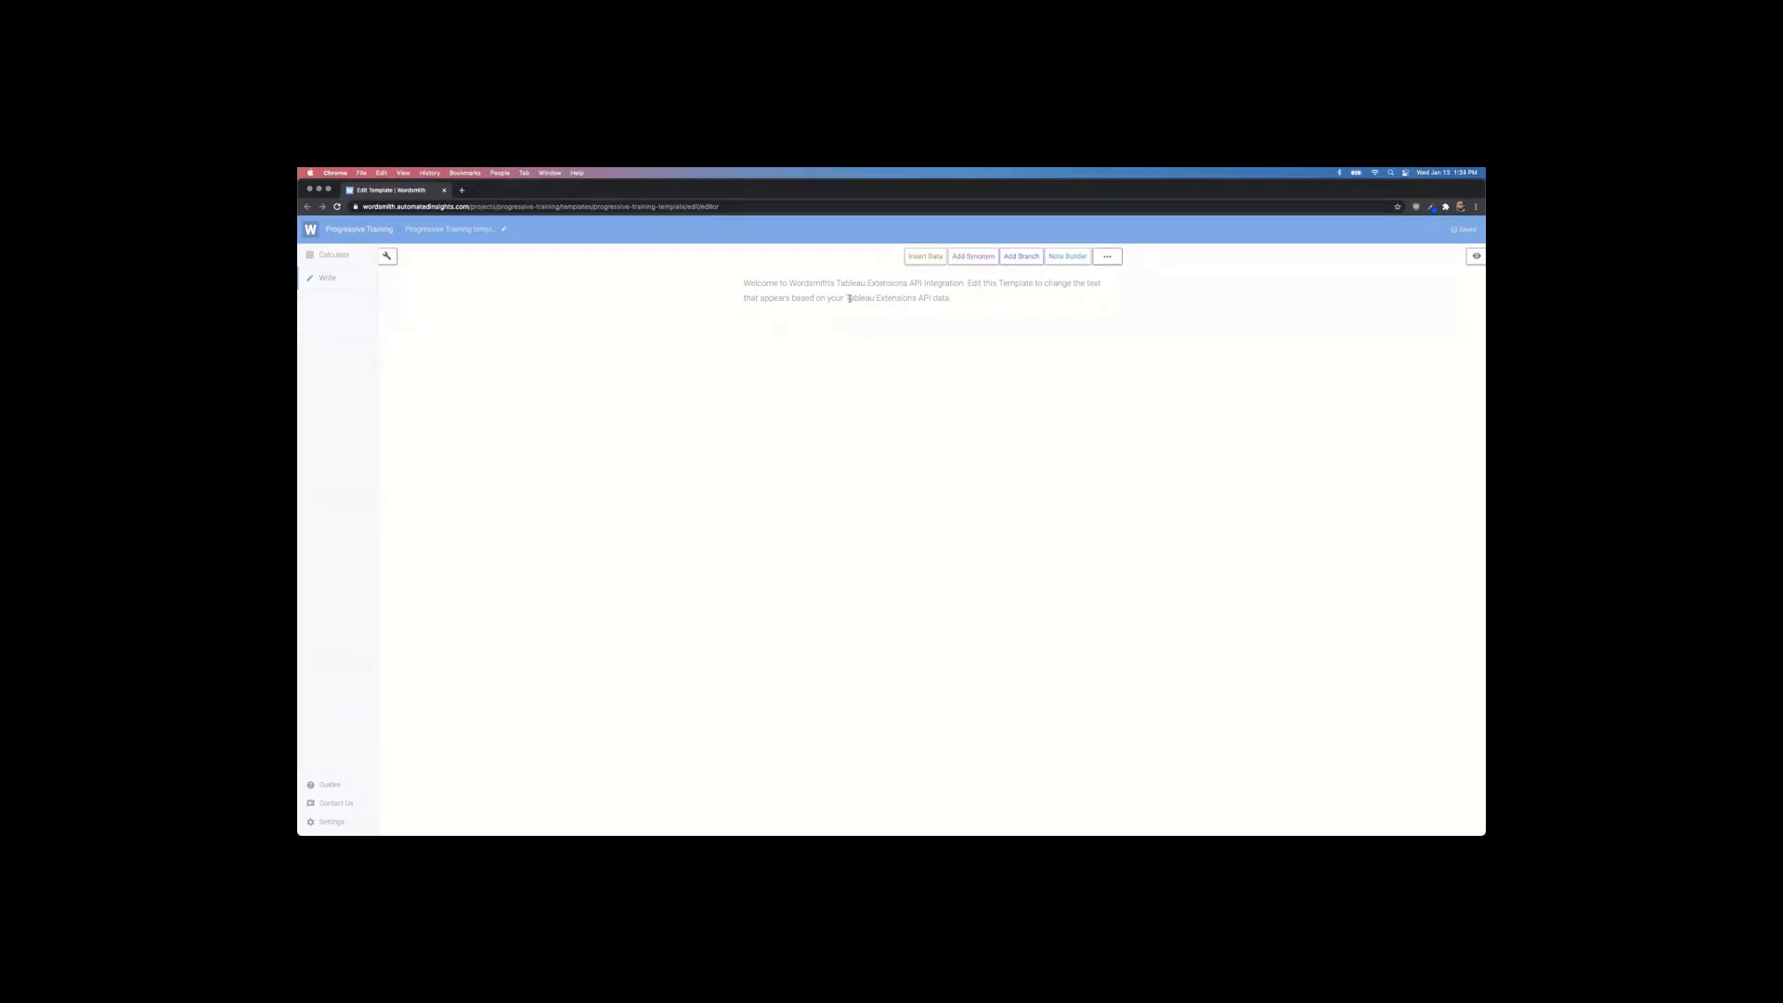
click(918, 255)
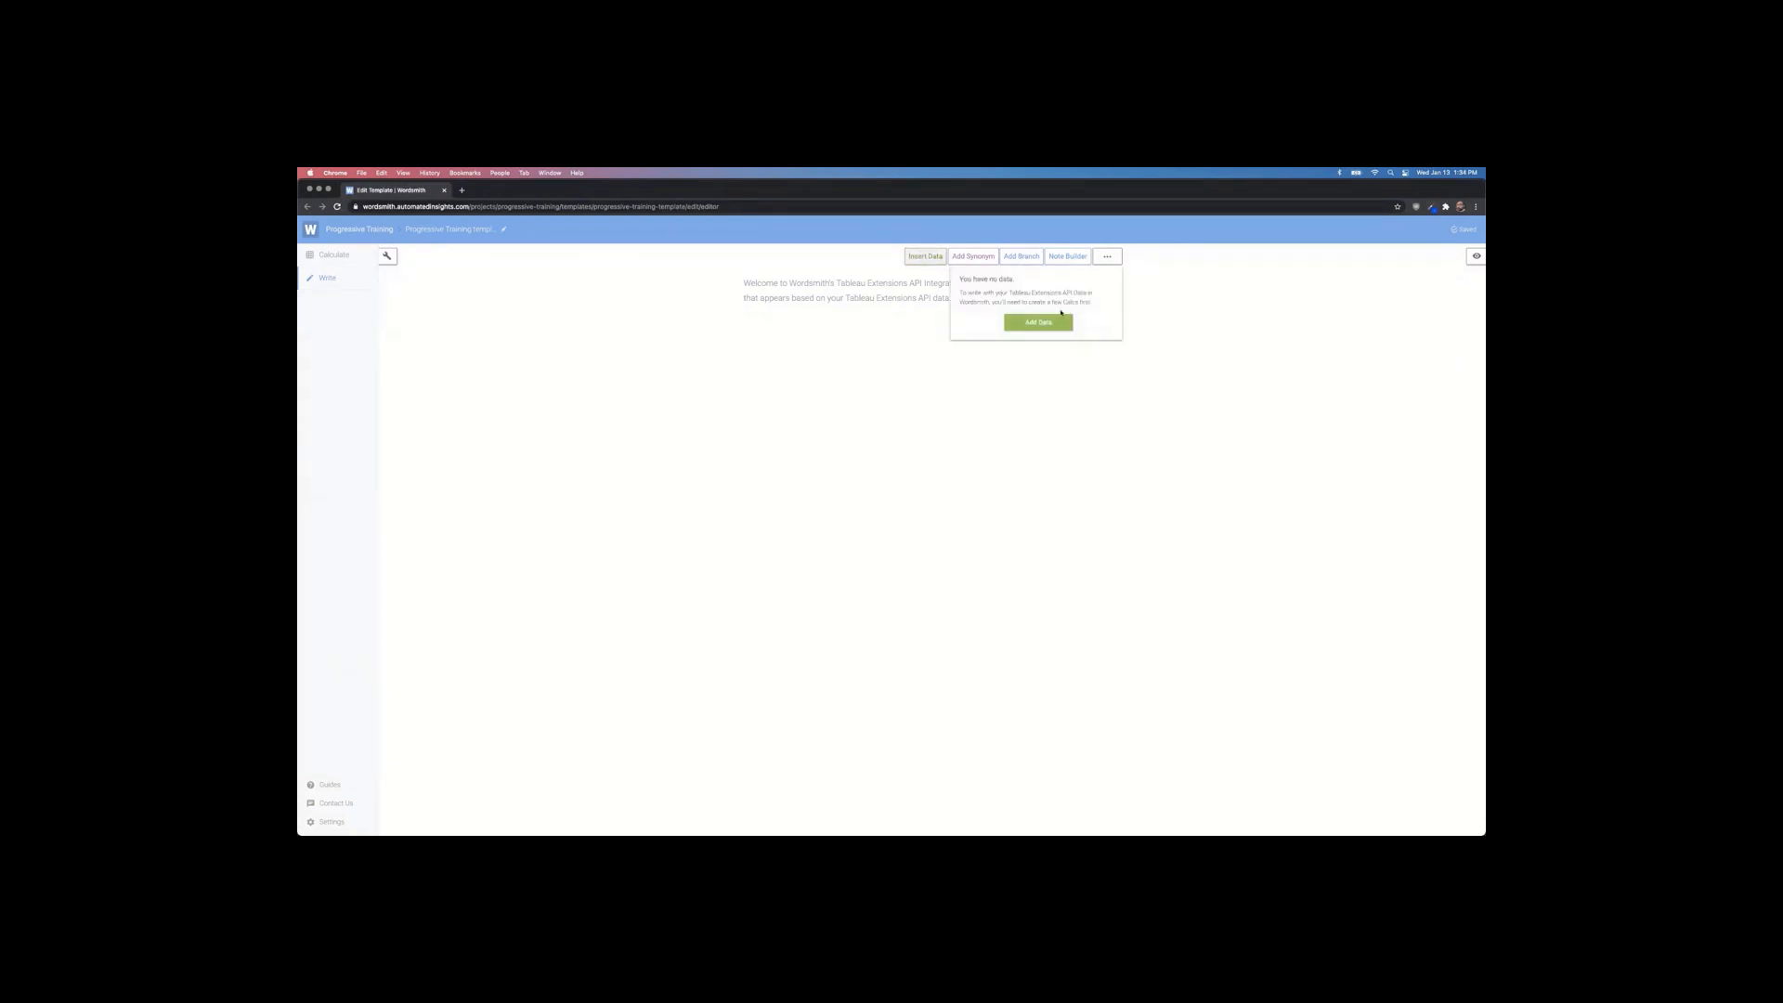
click(874, 296)
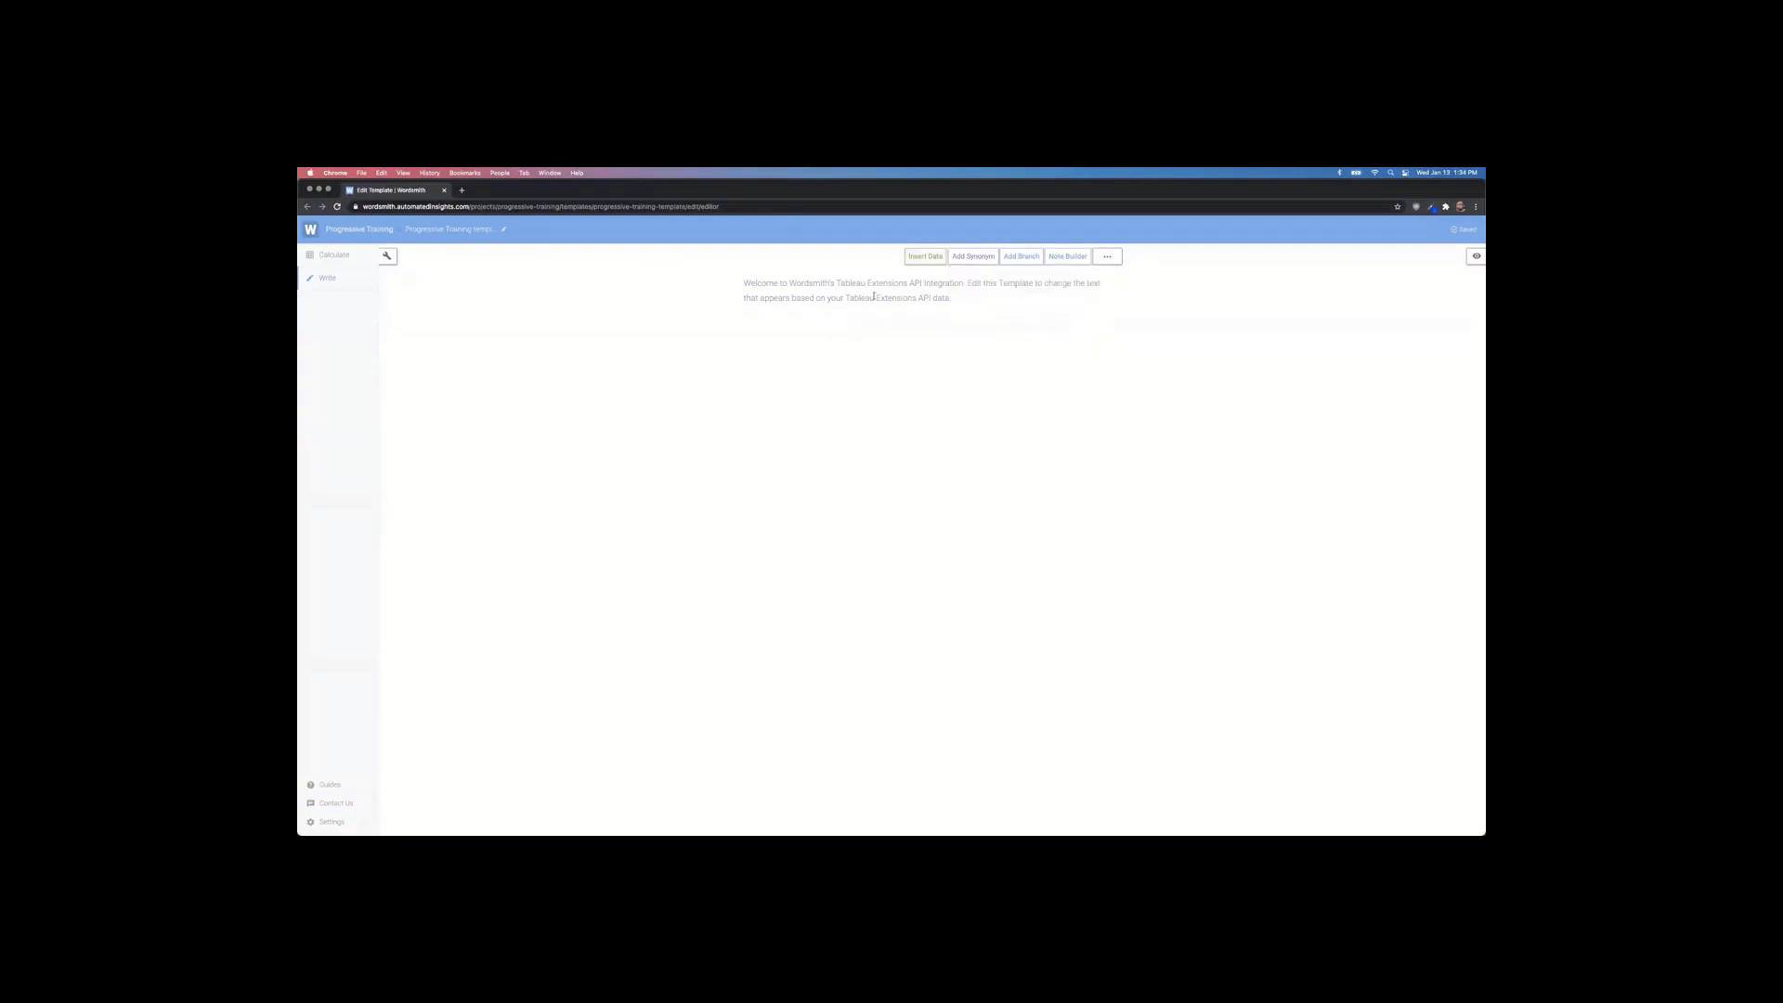
key(super+Tab)
key(super+Tab)
key(super+Tab)
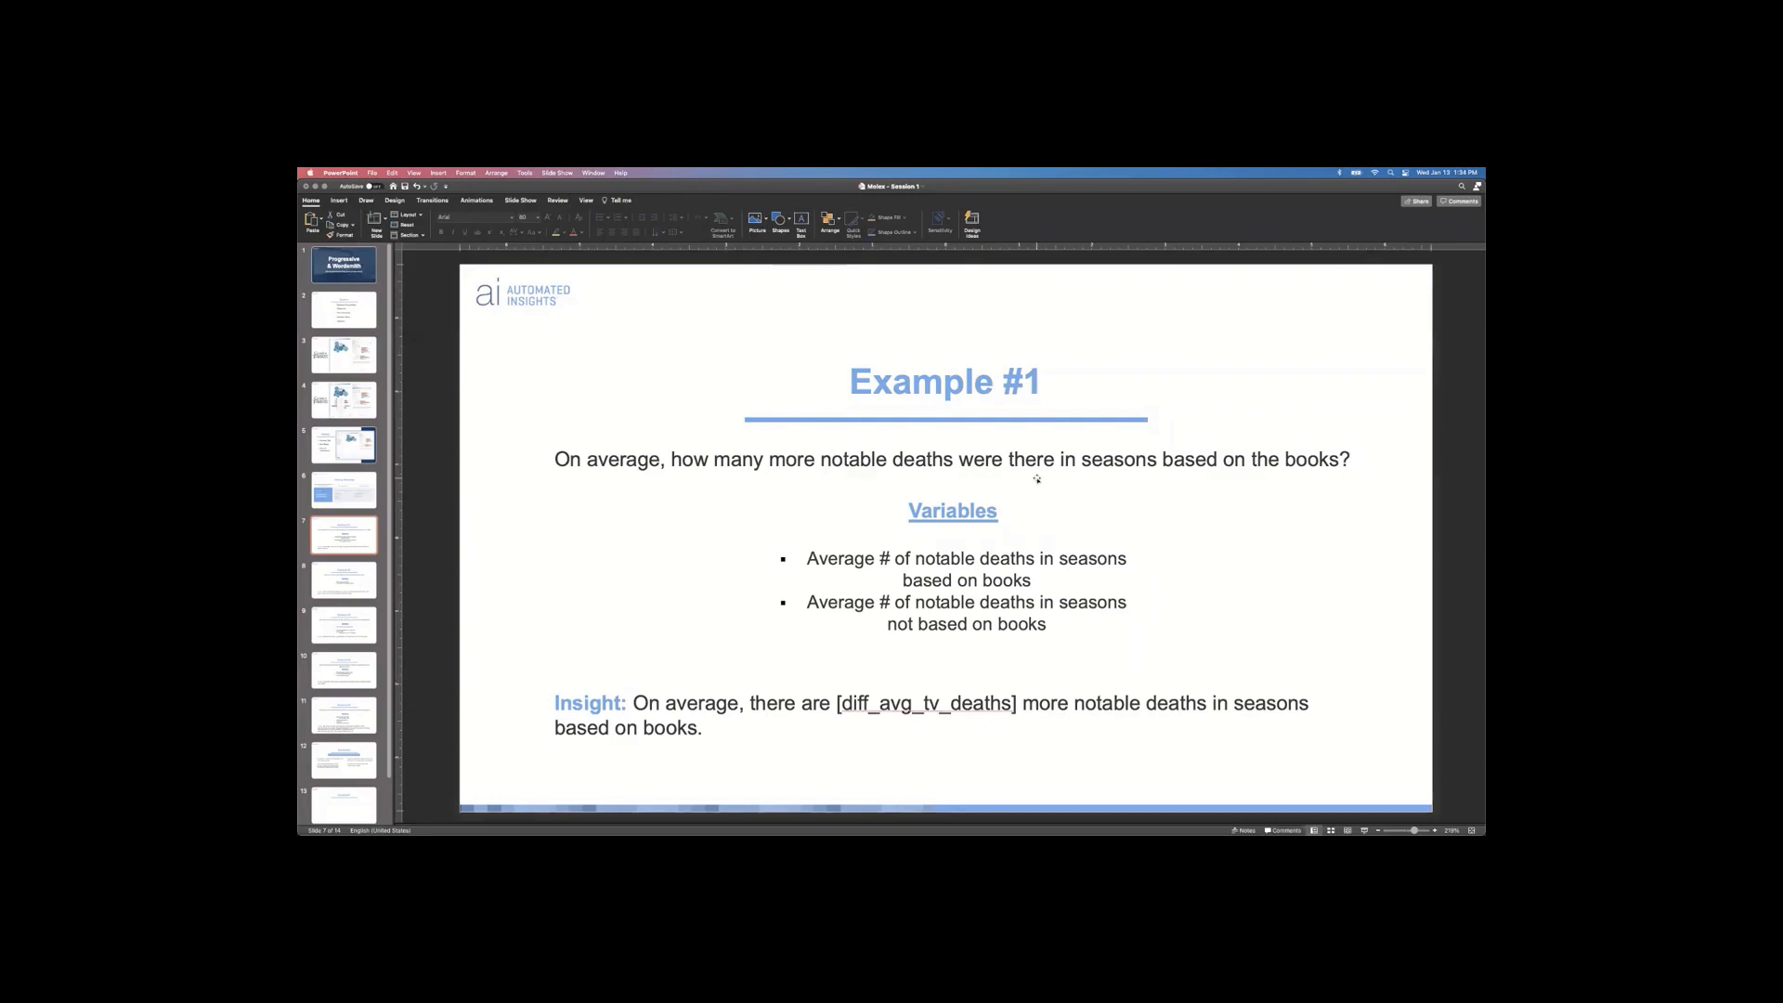
Step: Copy the Example #1 insight sentence with [diff_avg_tv_deaths] over the template's welcome text
key(super+Tab)
key(super+Tab)
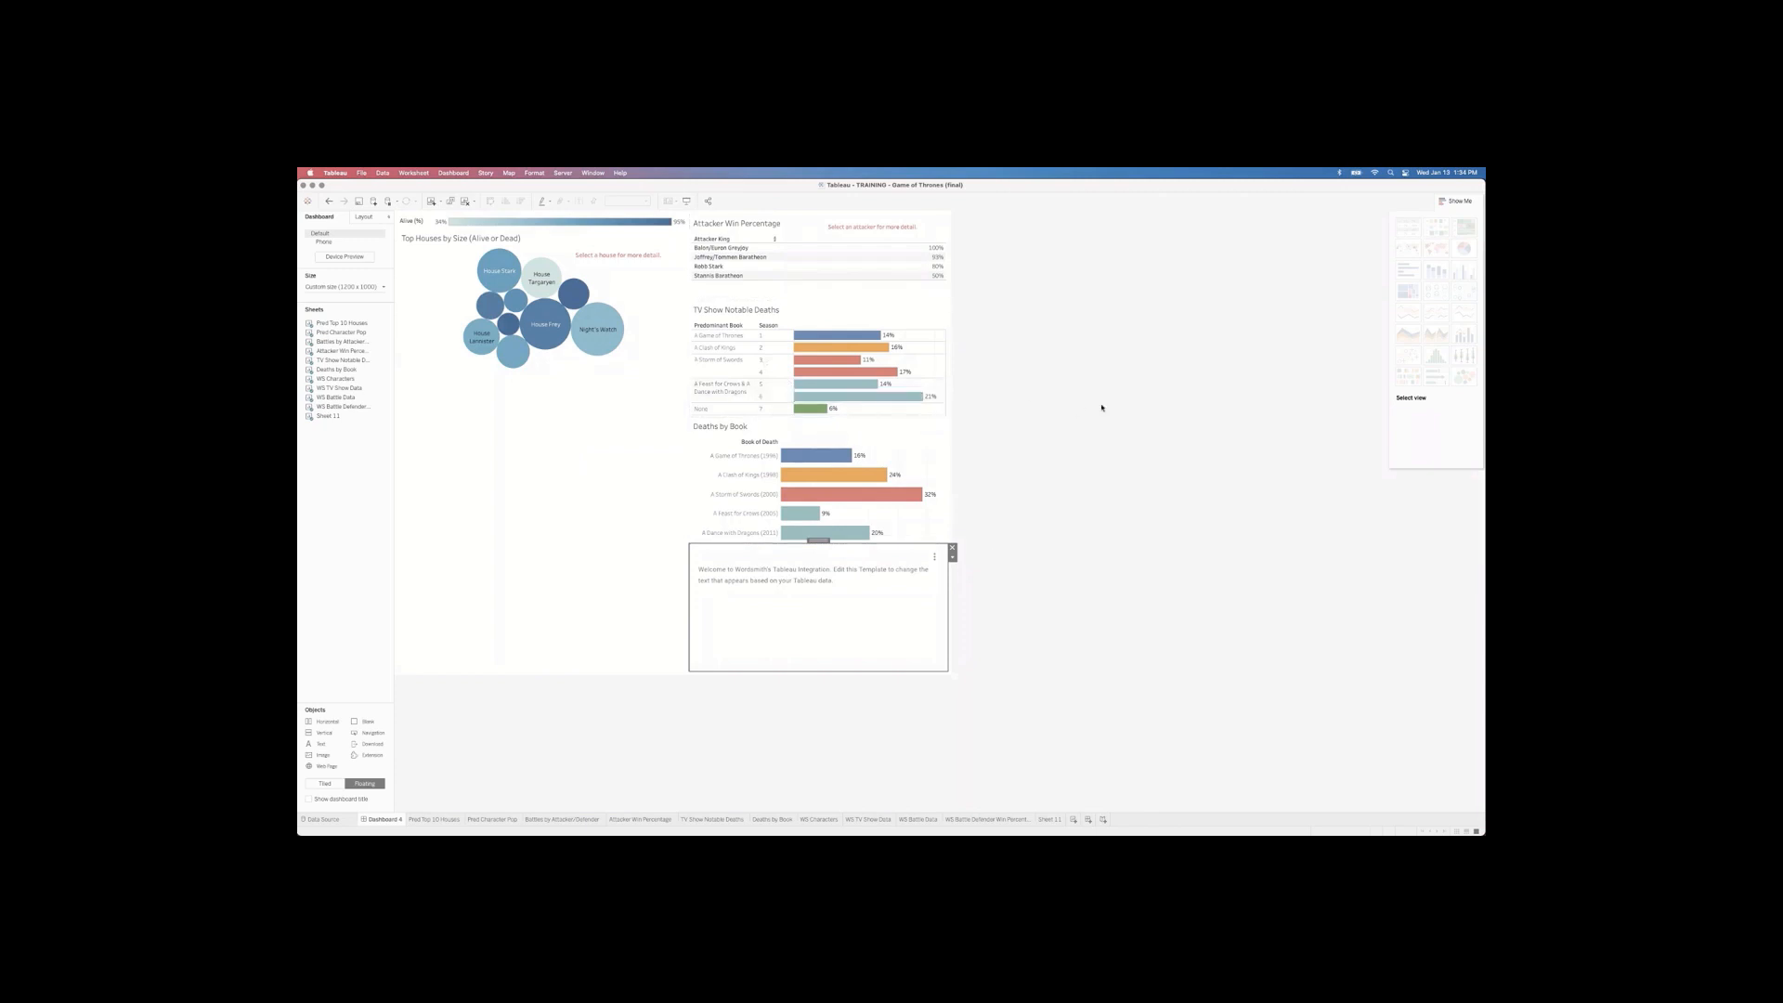
key(super+Tab)
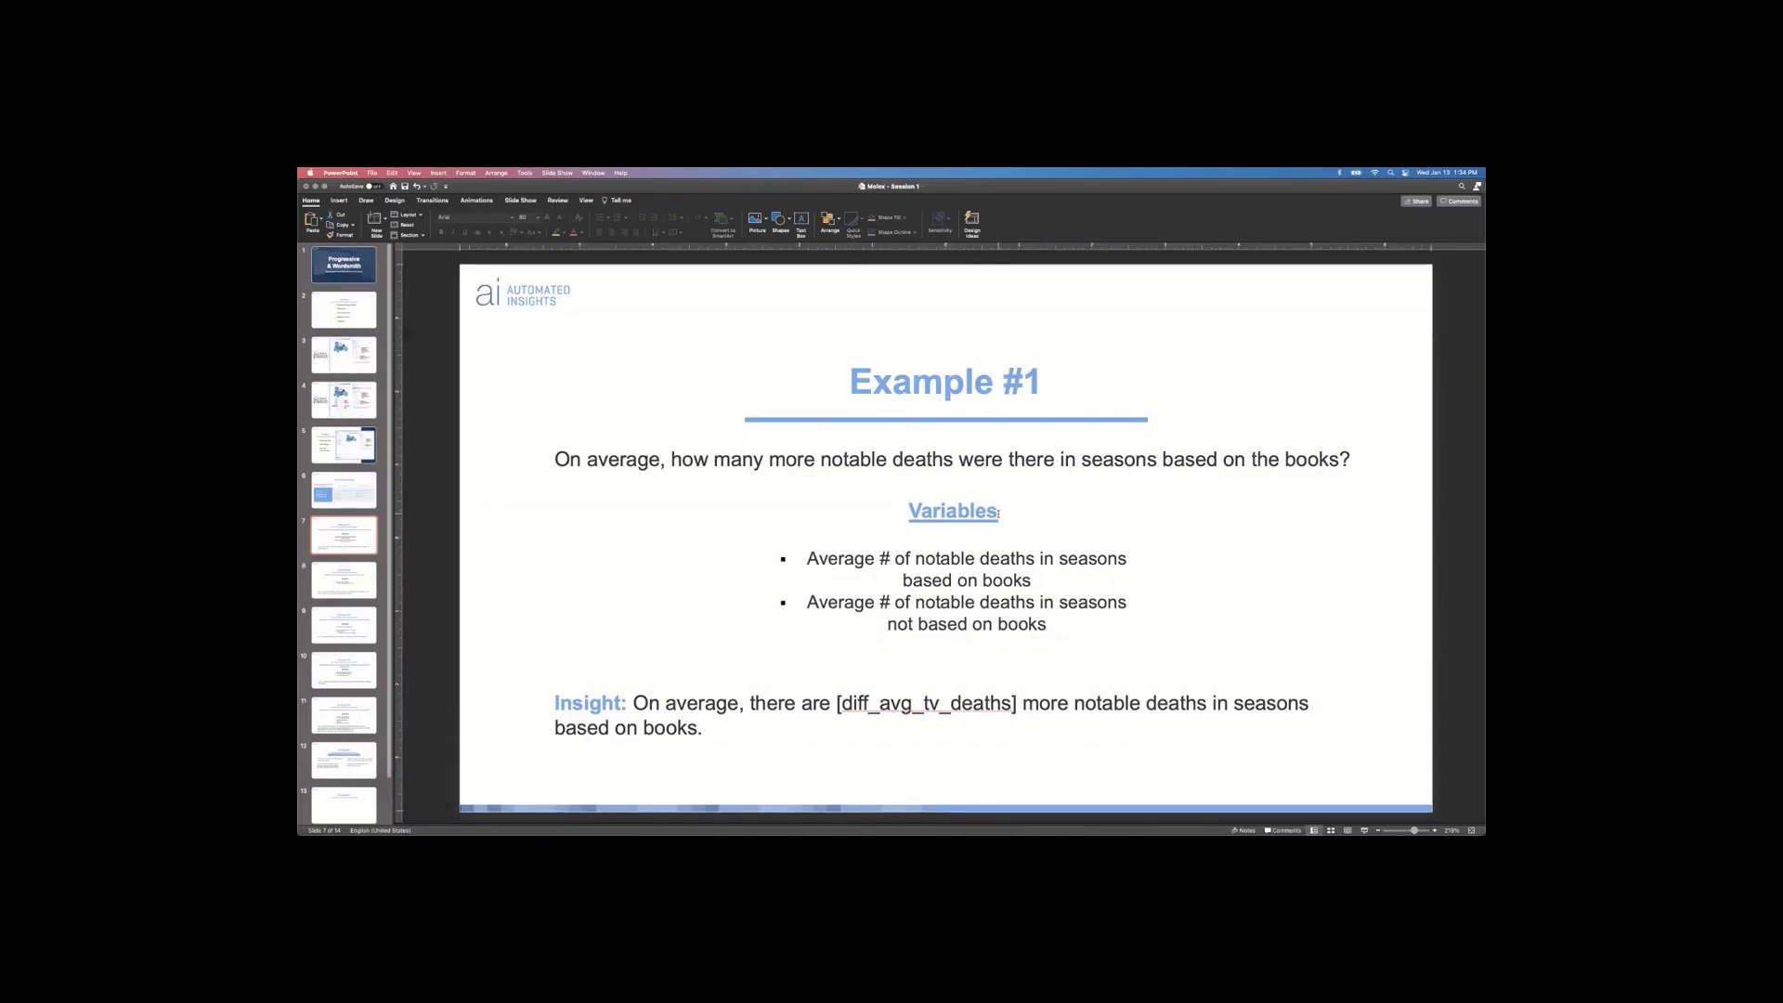
drag(638, 703, 700, 734)
key(super+c)
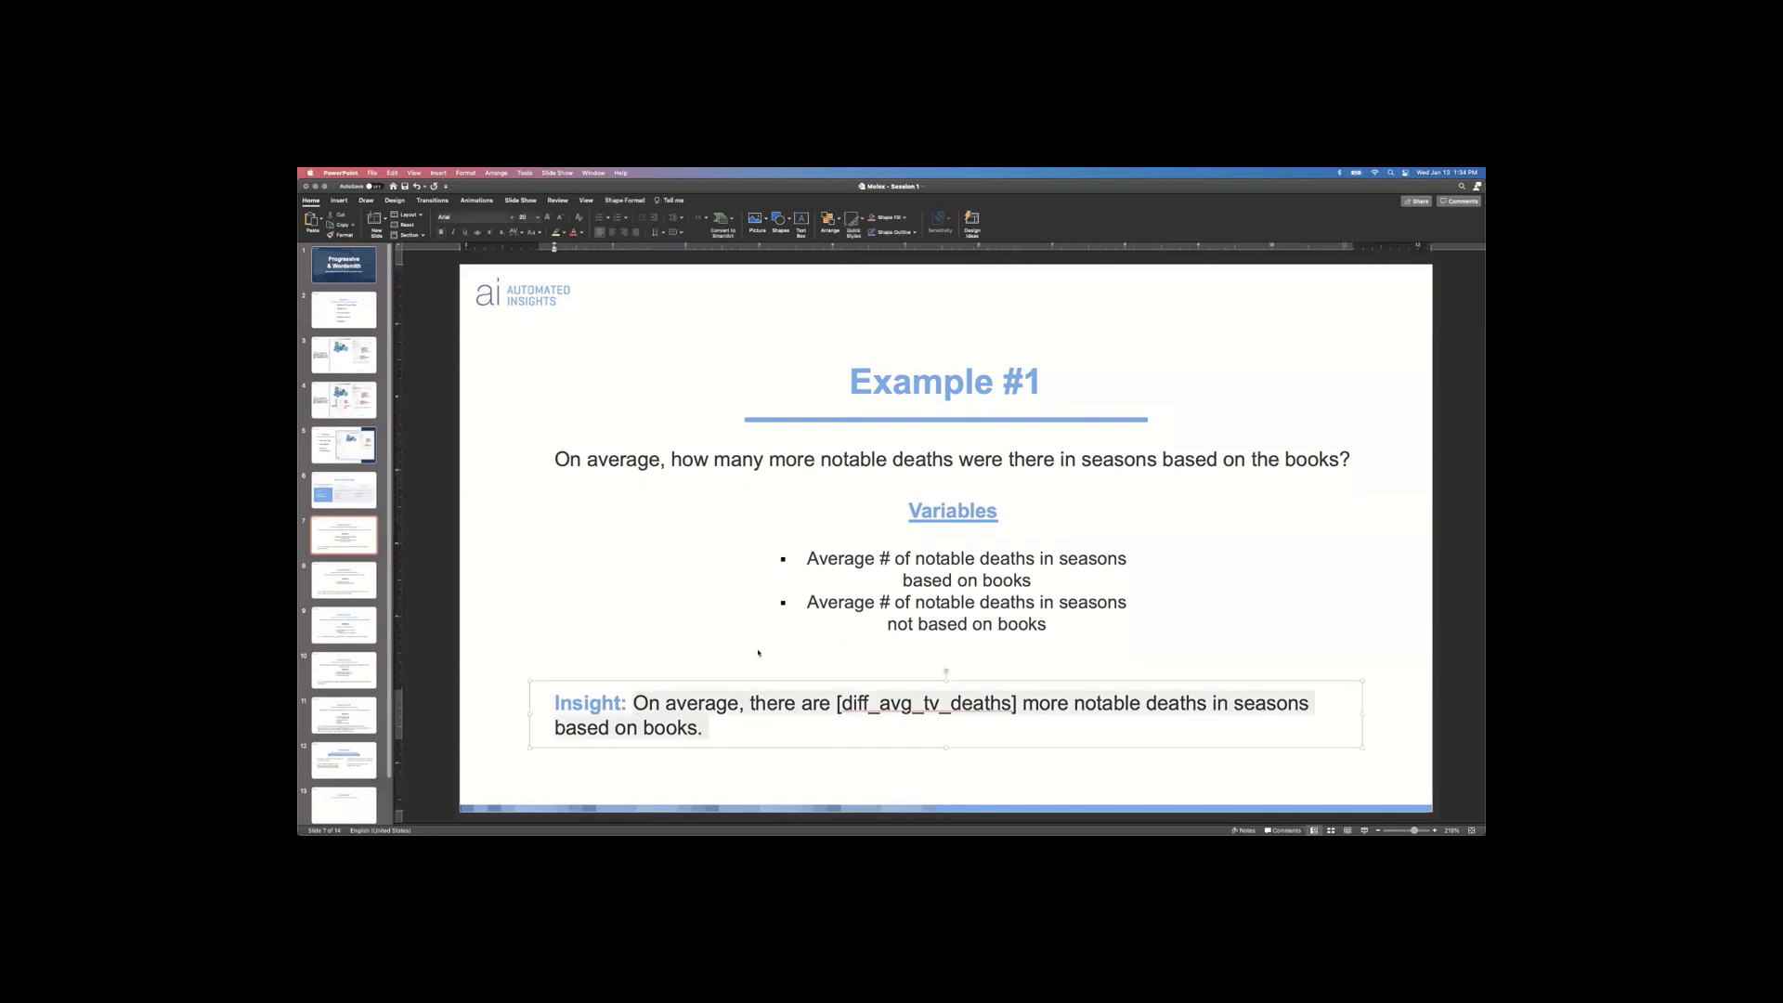
key(super+Tab)
key(super+Tab)
key(super+Tab)
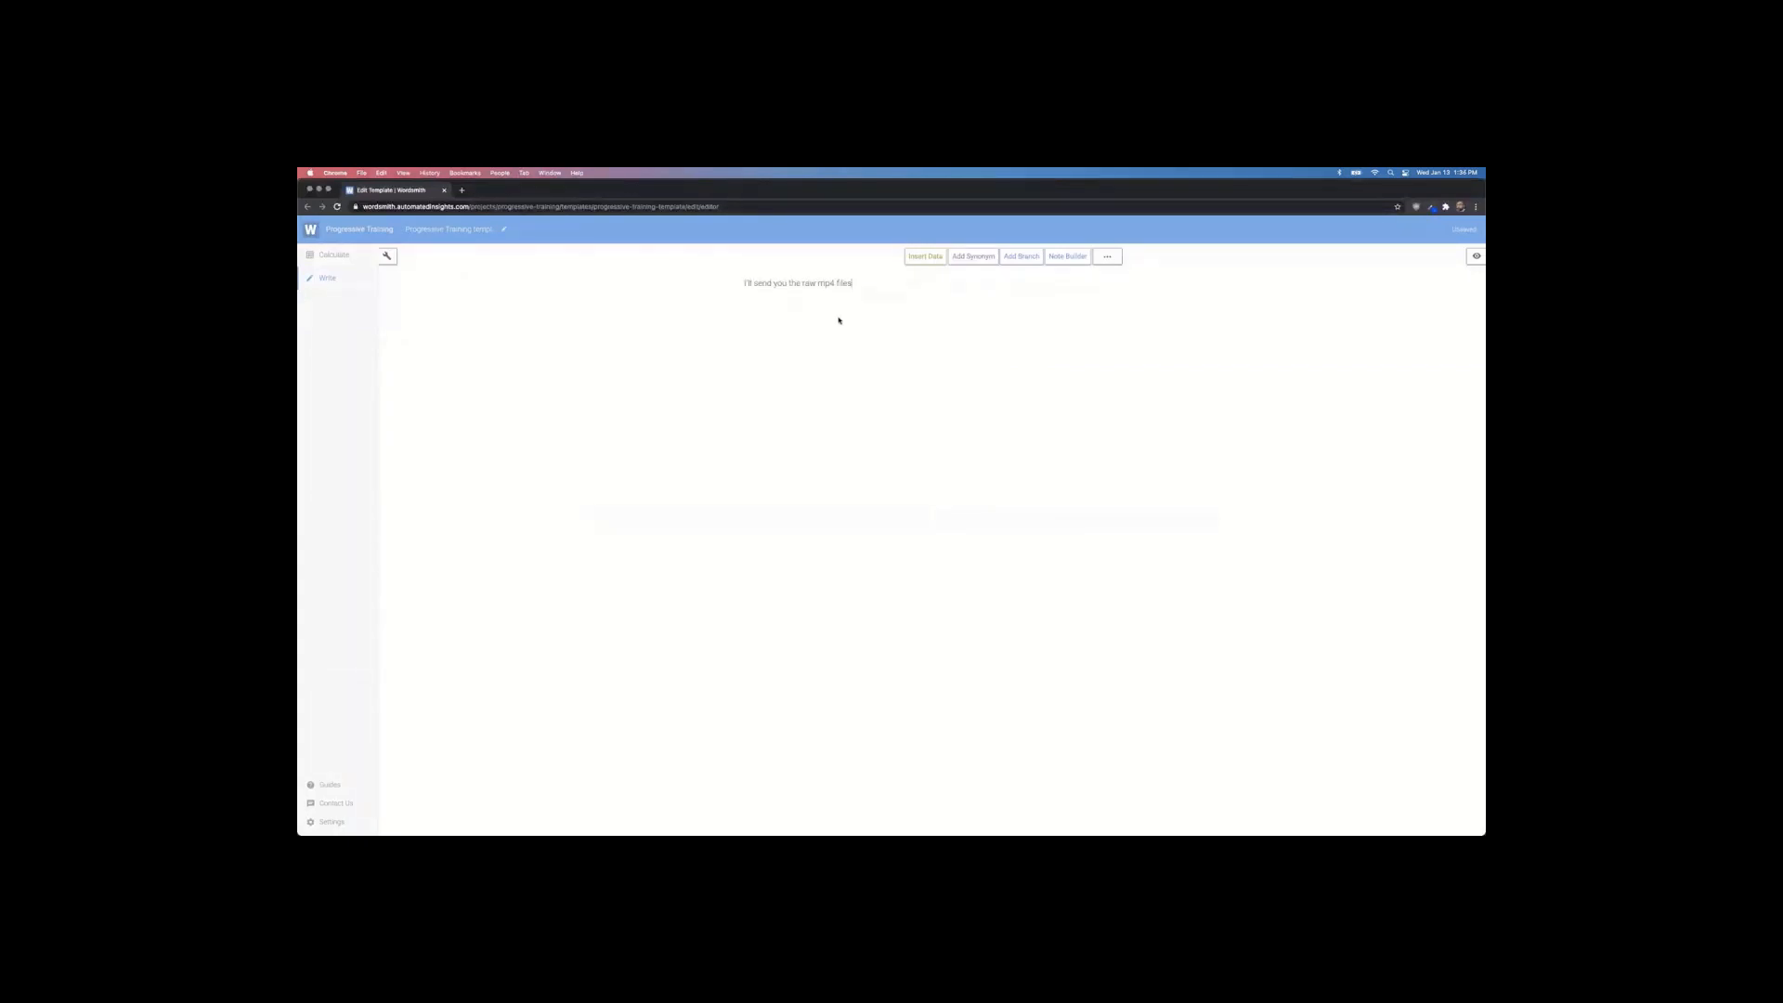
key(super+a)
text(V)
key(super+Tab)
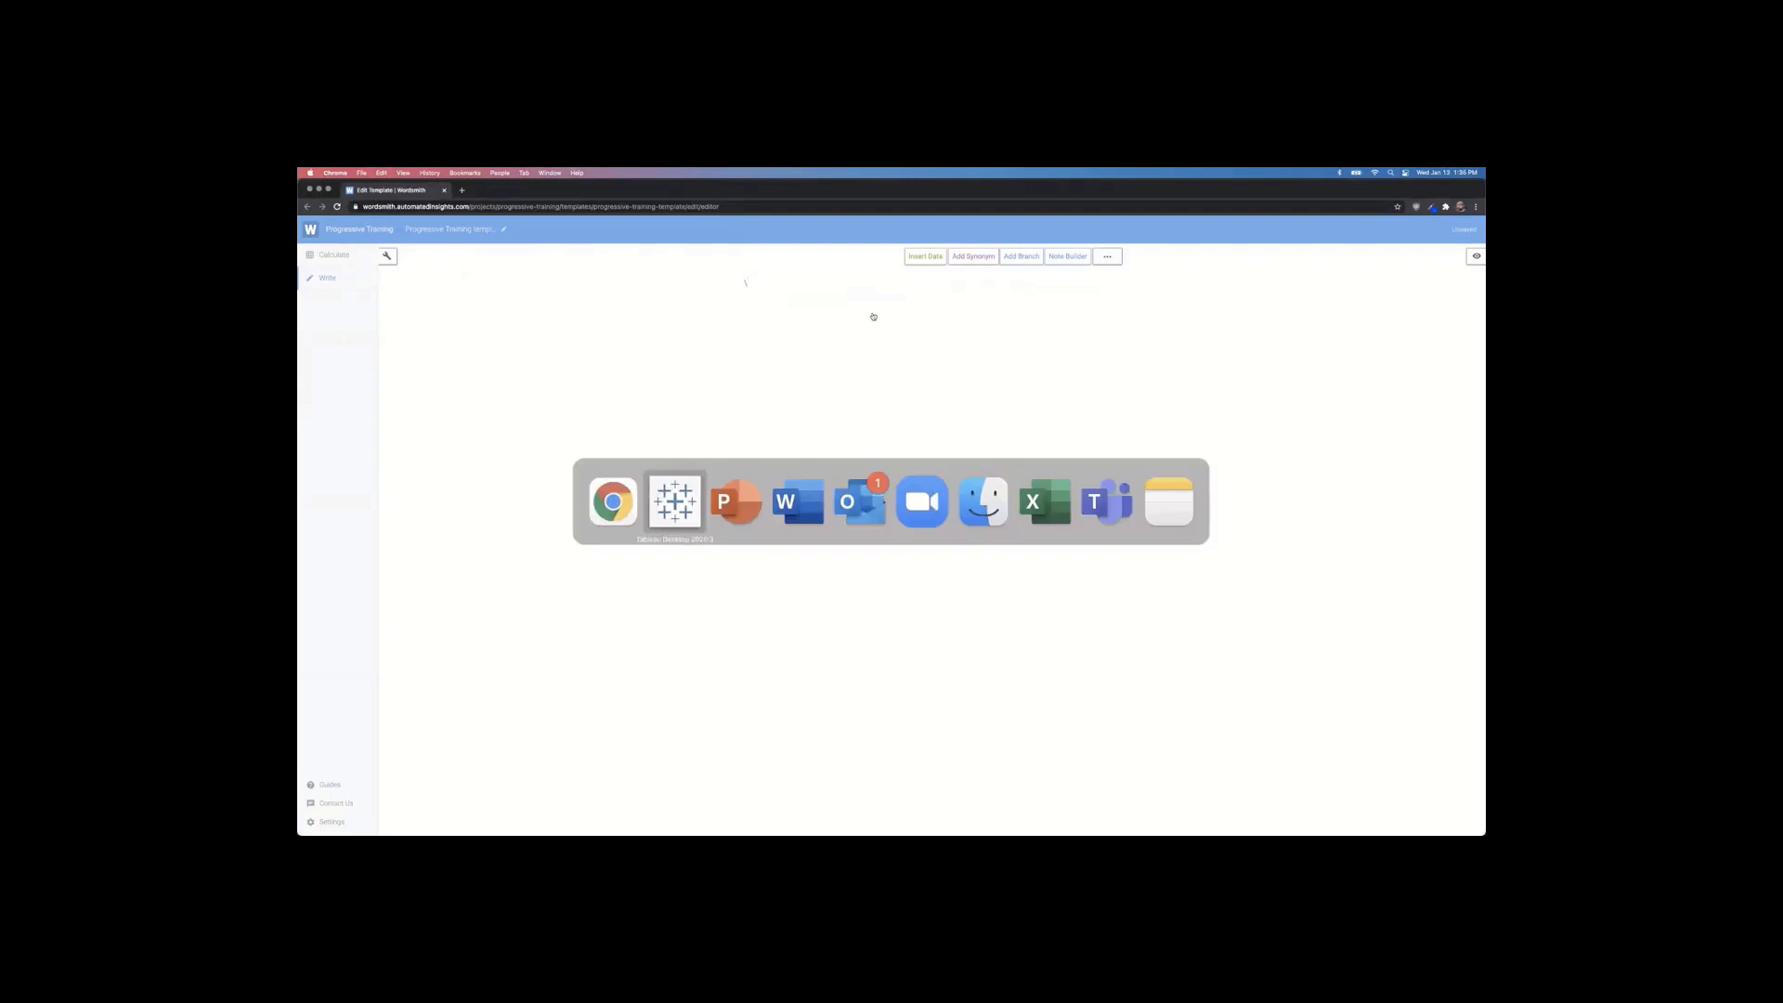
key(super+Tab)
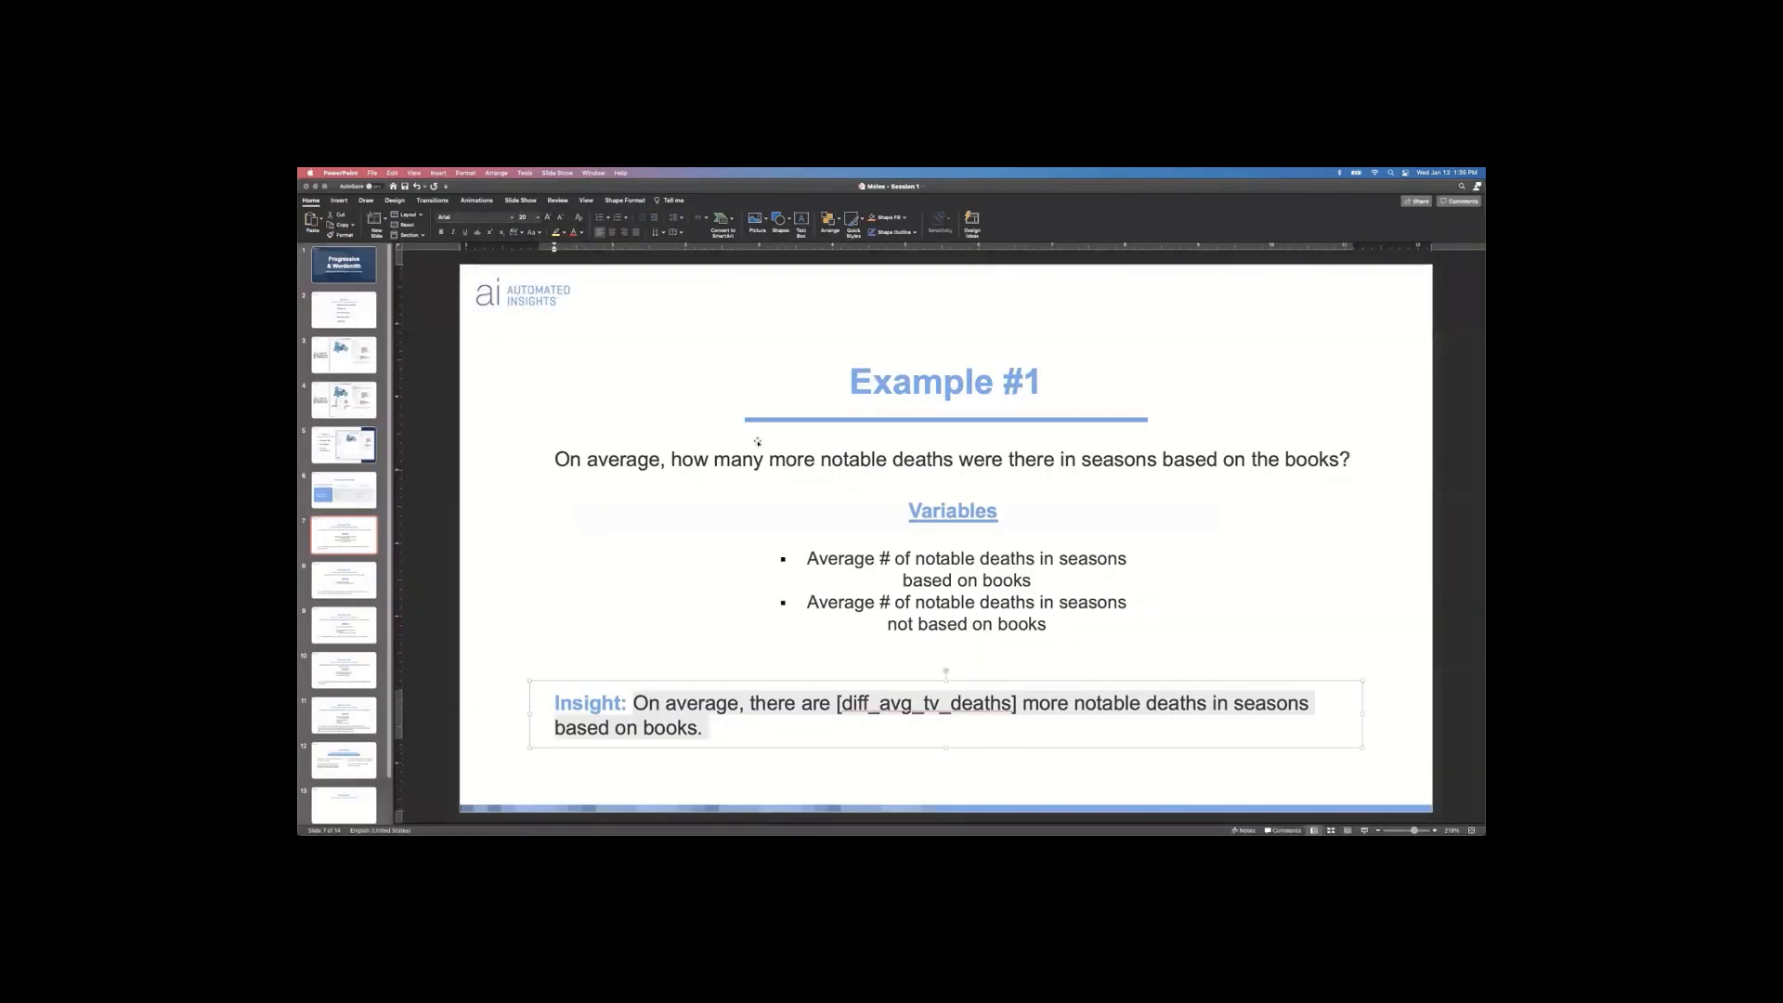
right_click(717, 689)
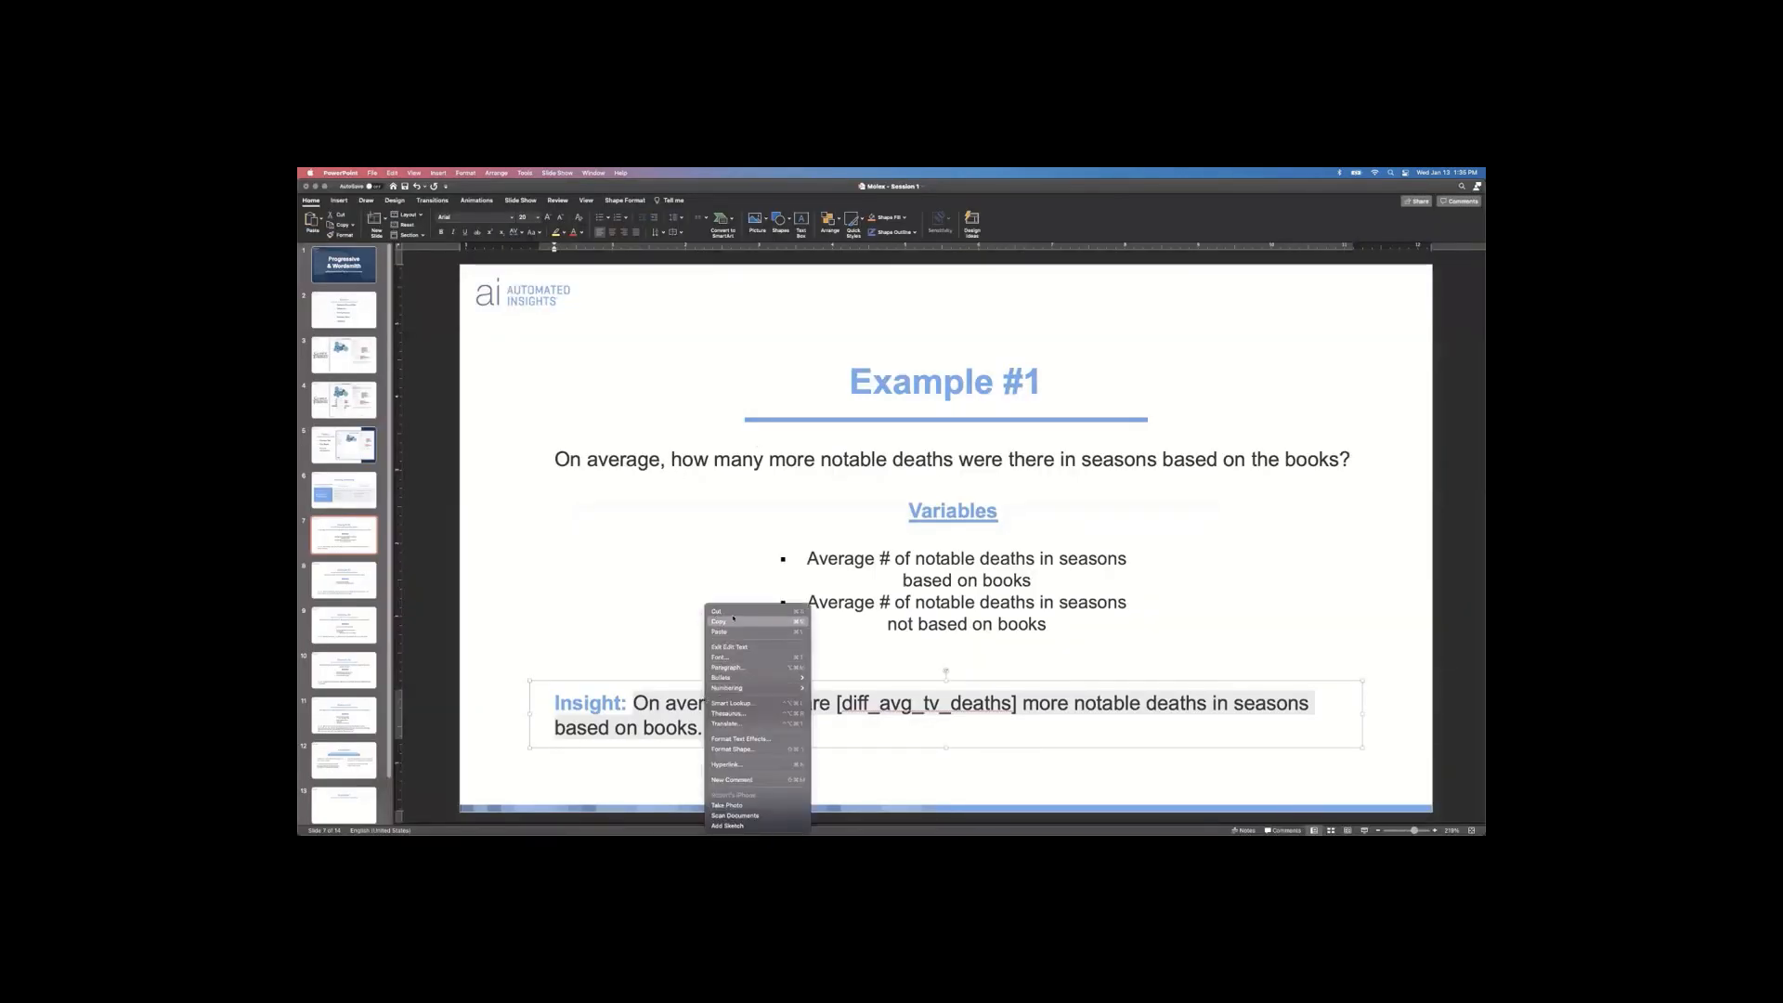
key(super+Tab)
key(super+Tab)
key(super+v)
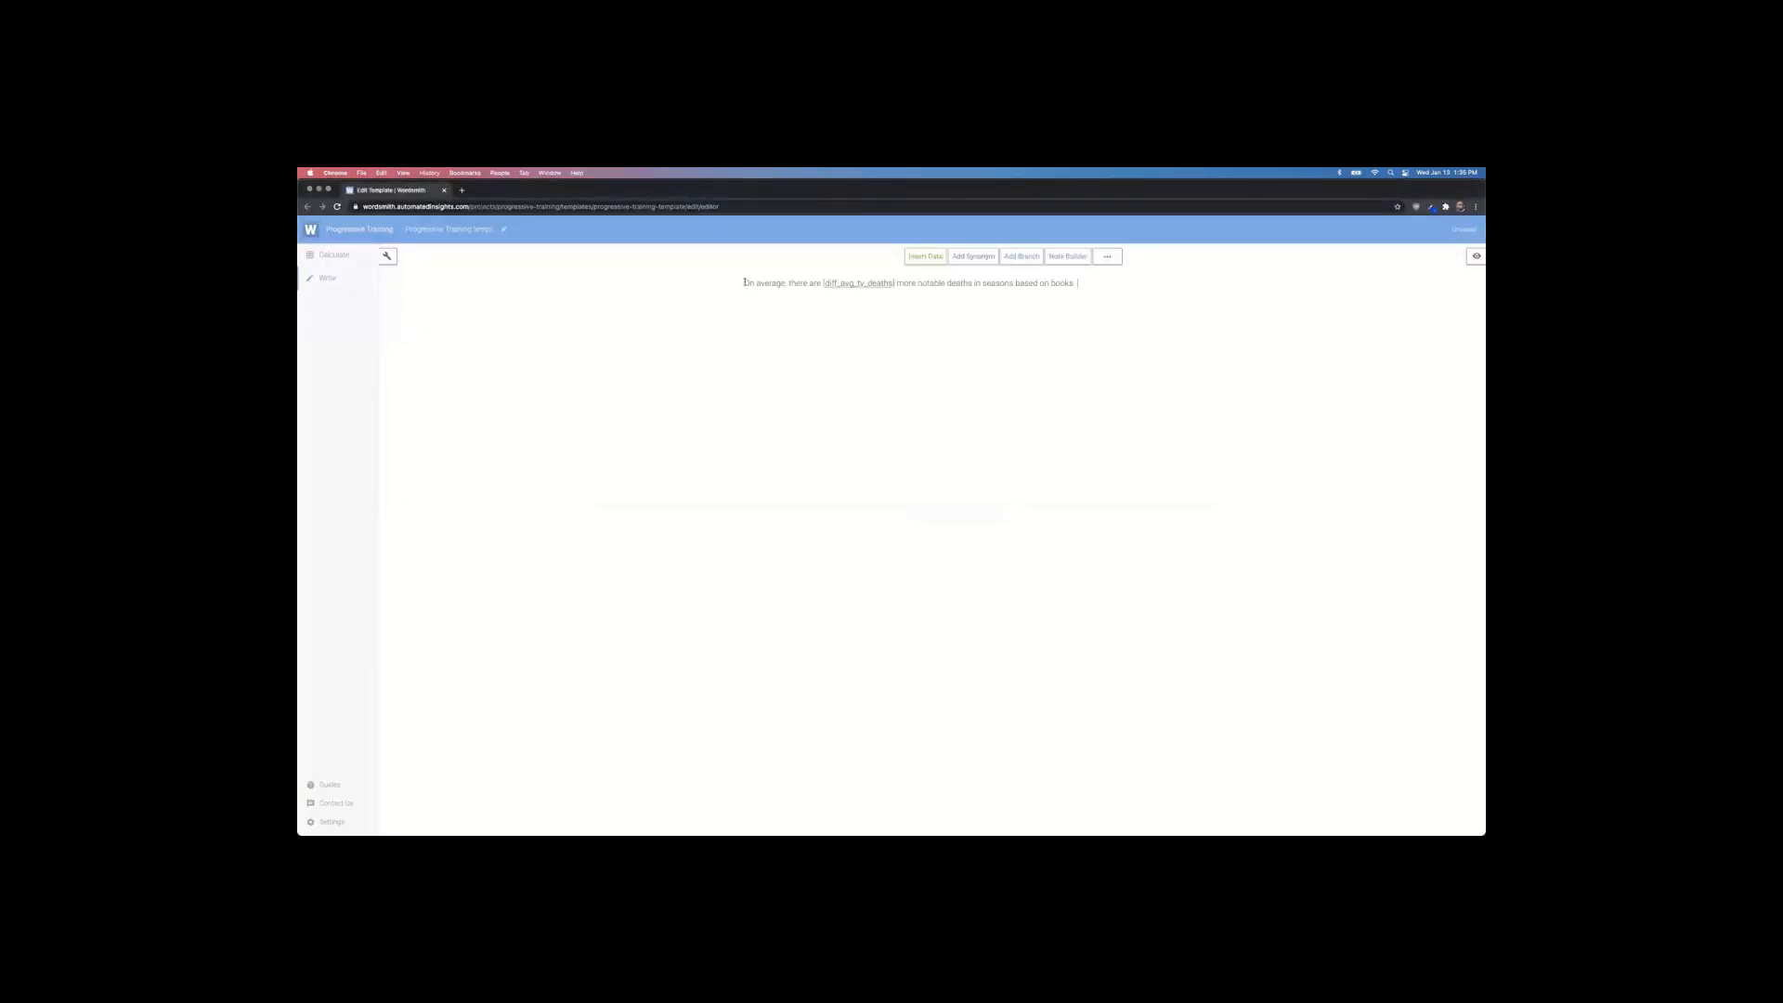
Step: Insert an 'Example 1' heading line above the average-deaths sentence
key(Return)
text(Example 1:)
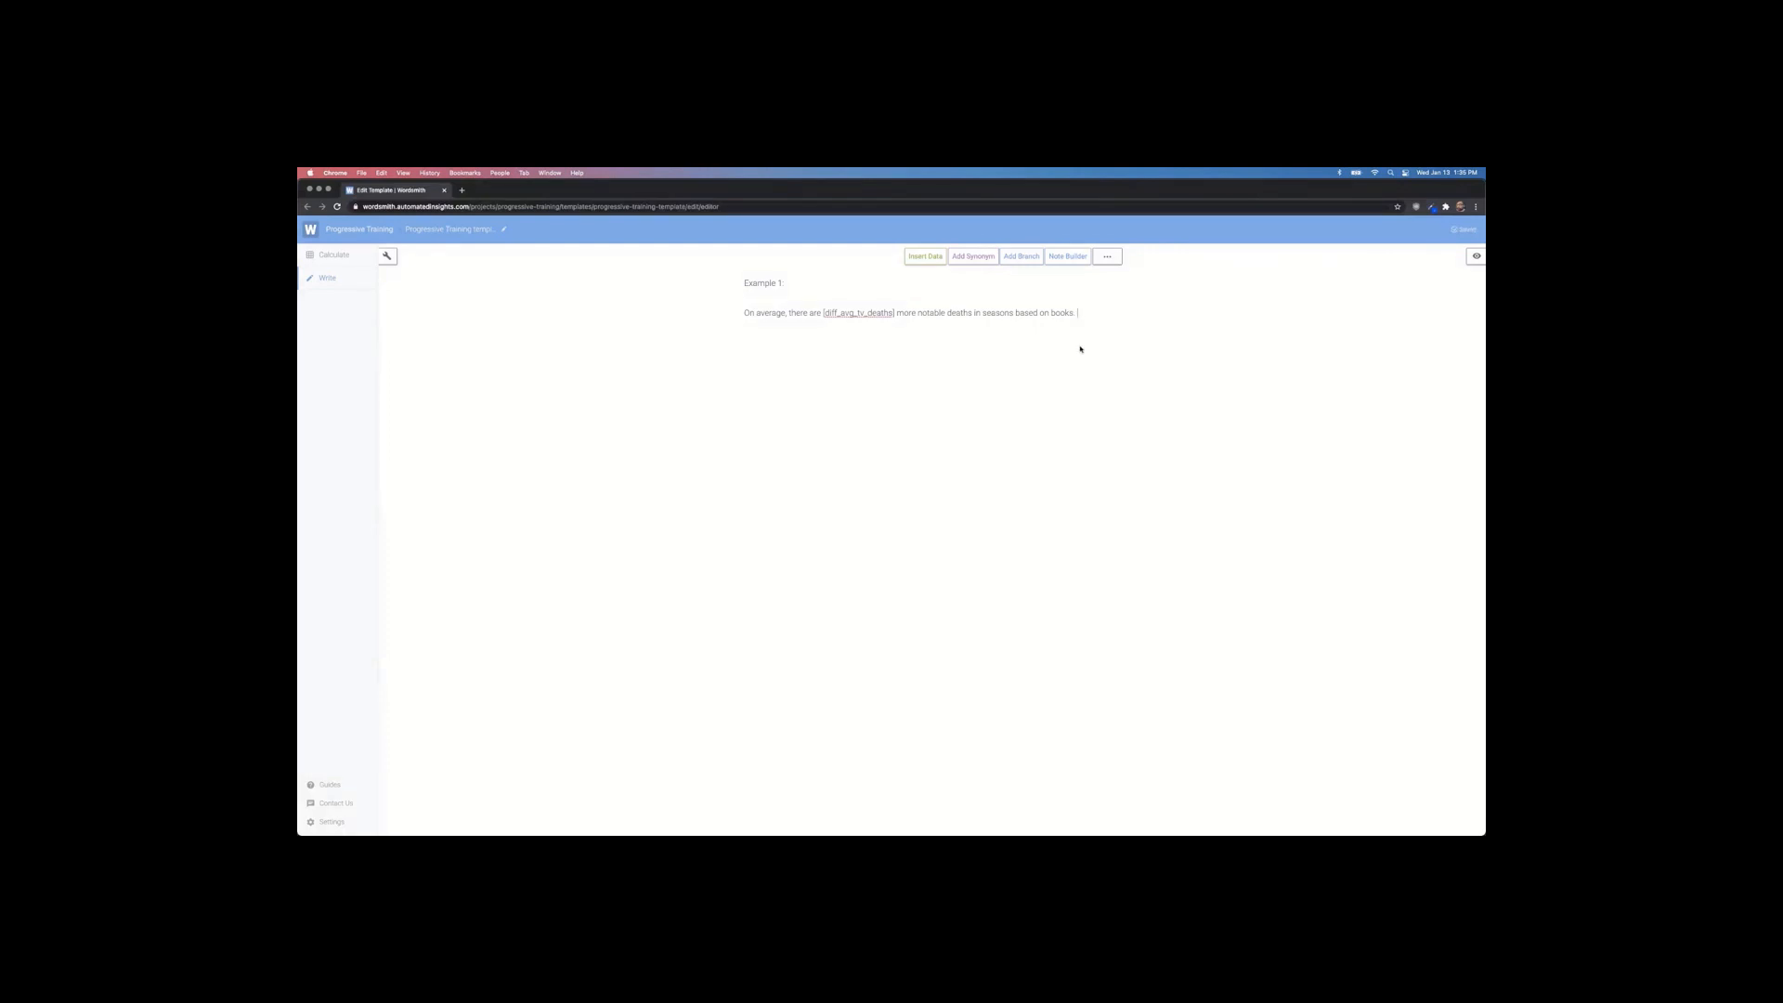
key(super+Tab)
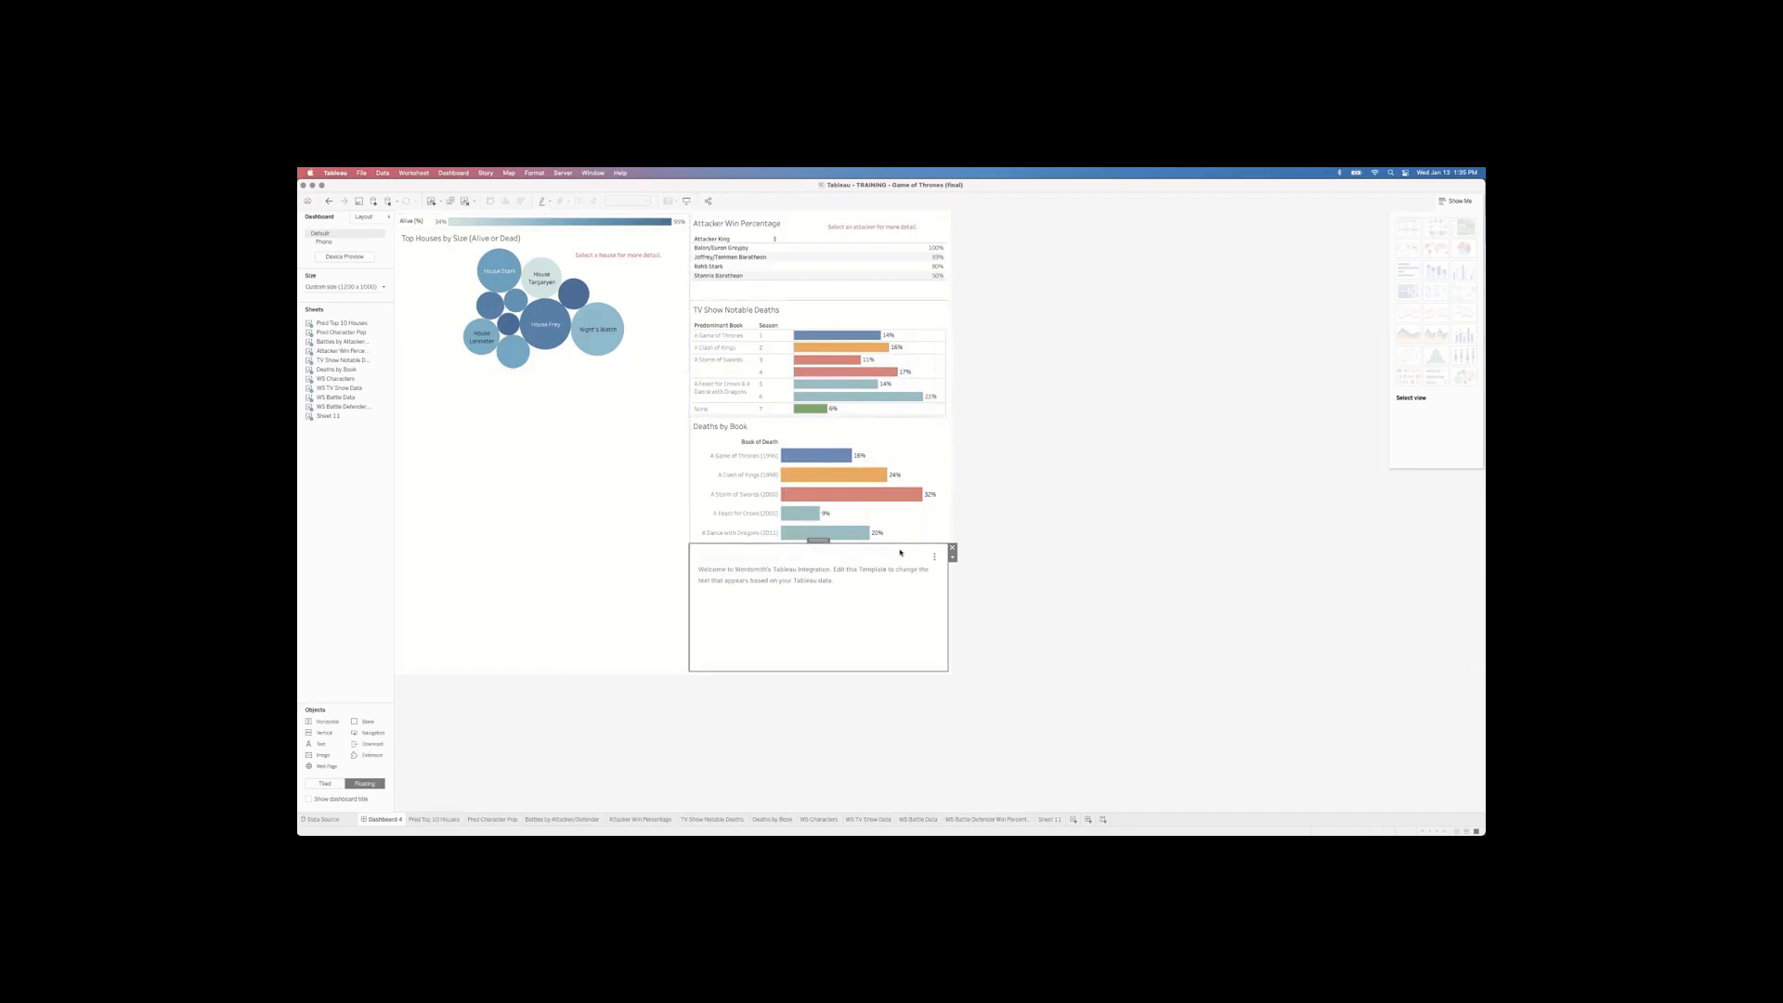
Step: Refresh the Tableau Wordsmith narrative so it shows the Example 1 average-deaths sentence
click(932, 556)
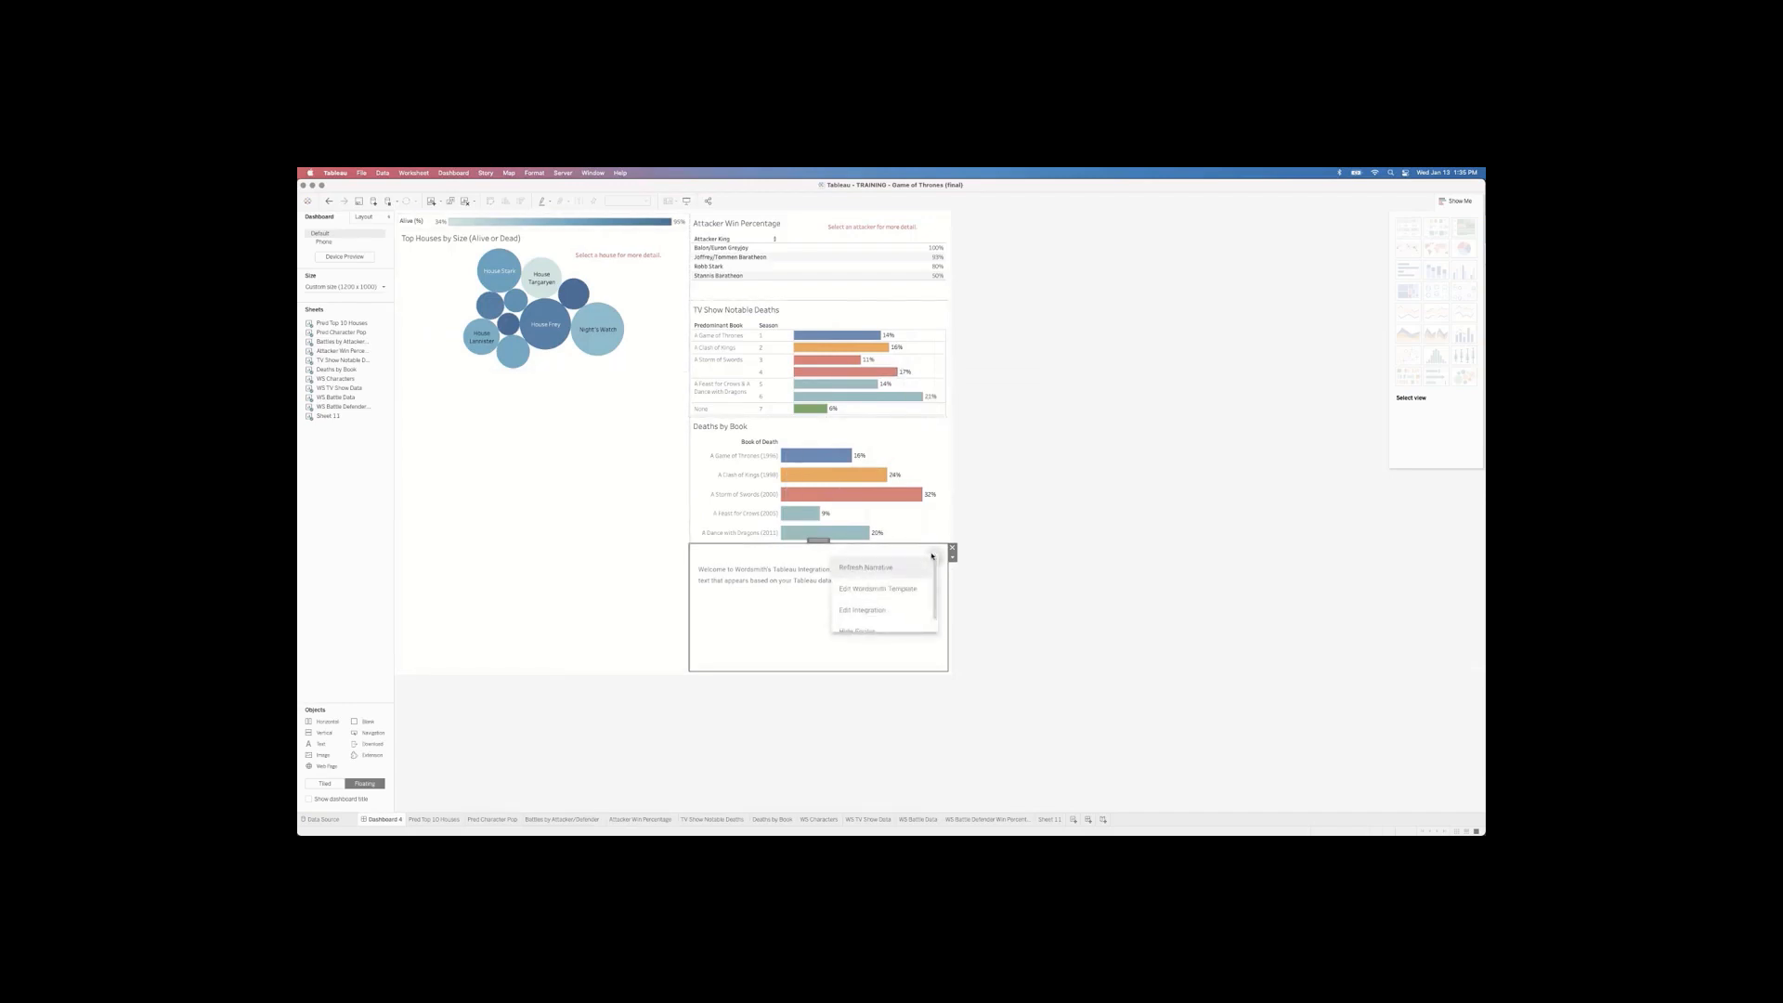
click(873, 569)
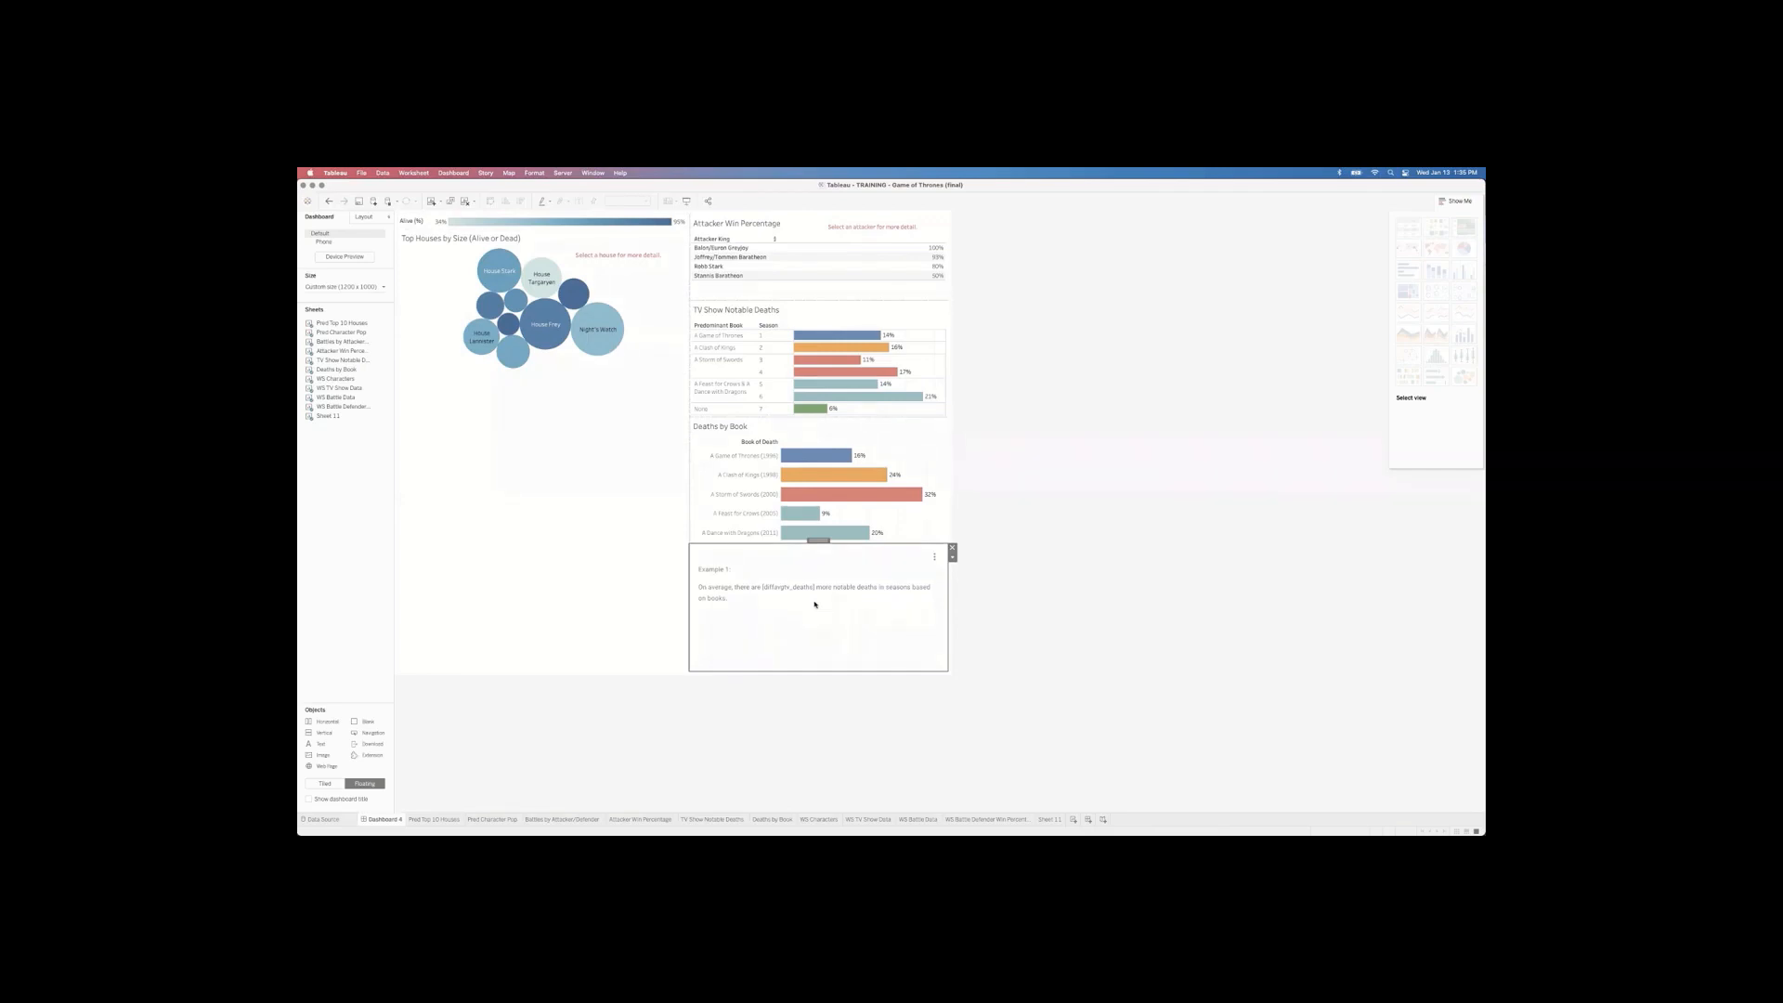
key(super+Tab)
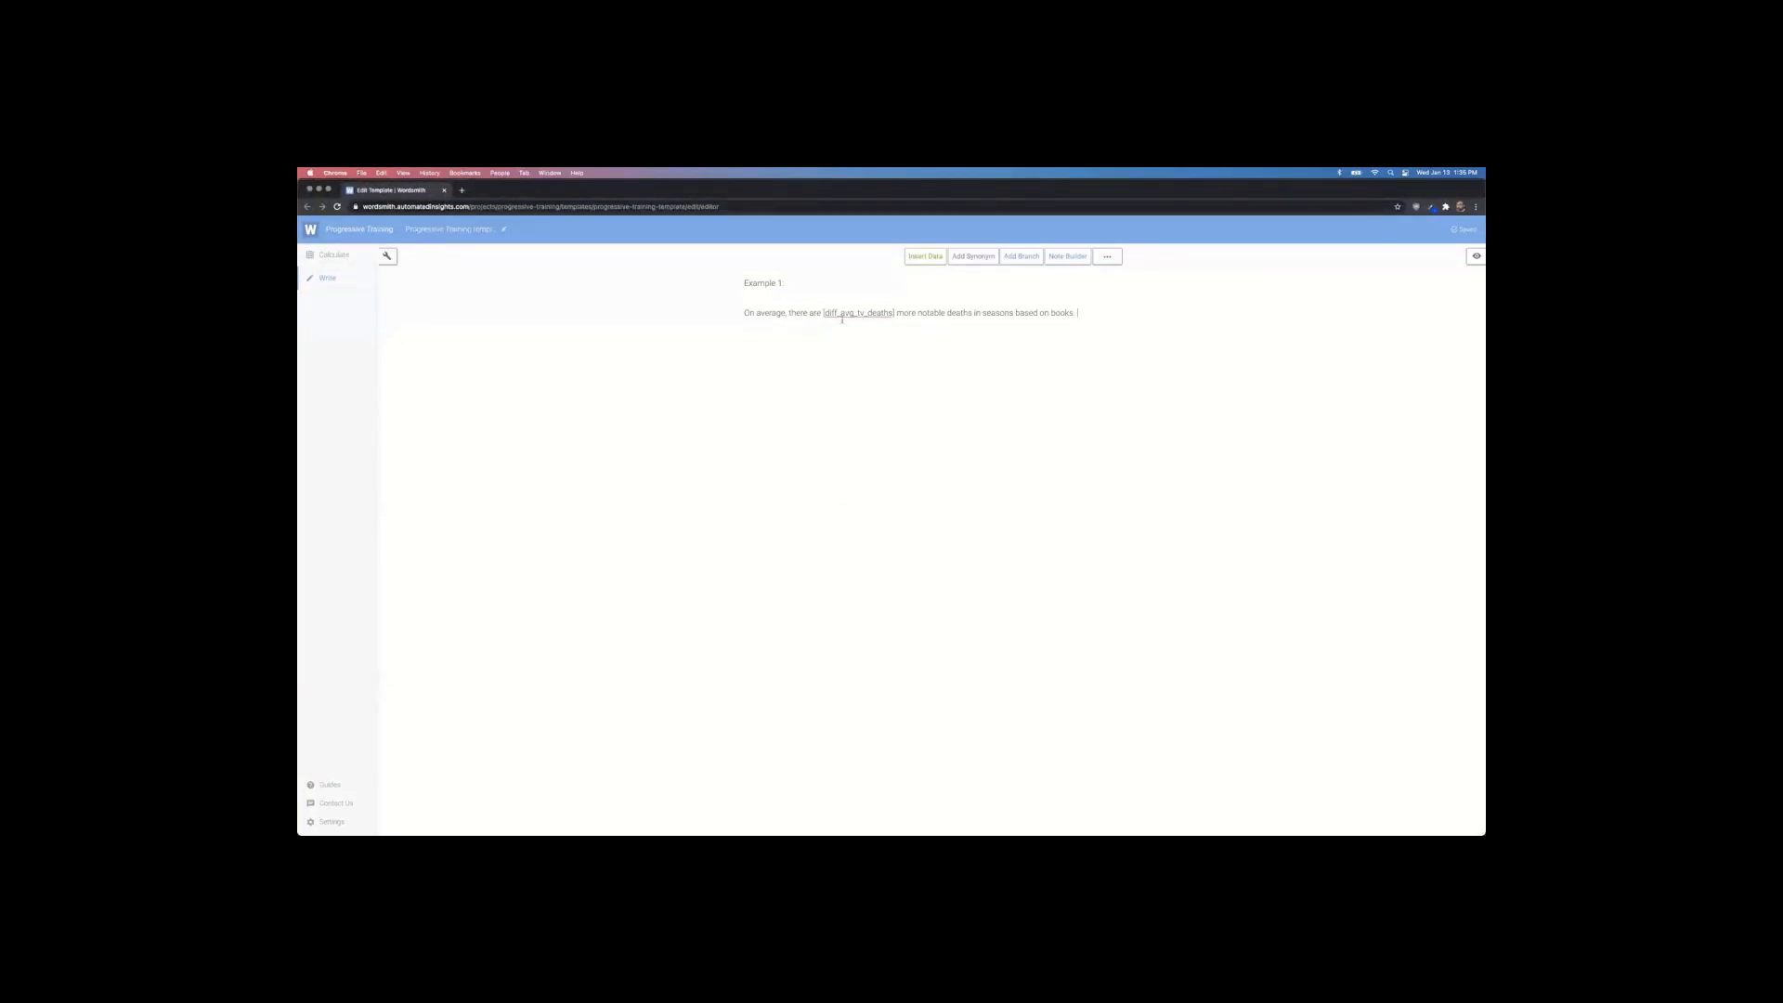
key(super+Tab)
key(super+Tab)
Step: Browse the Calcs page tables, including Deaths by Book and TV Show Notable Deaths
click(327, 256)
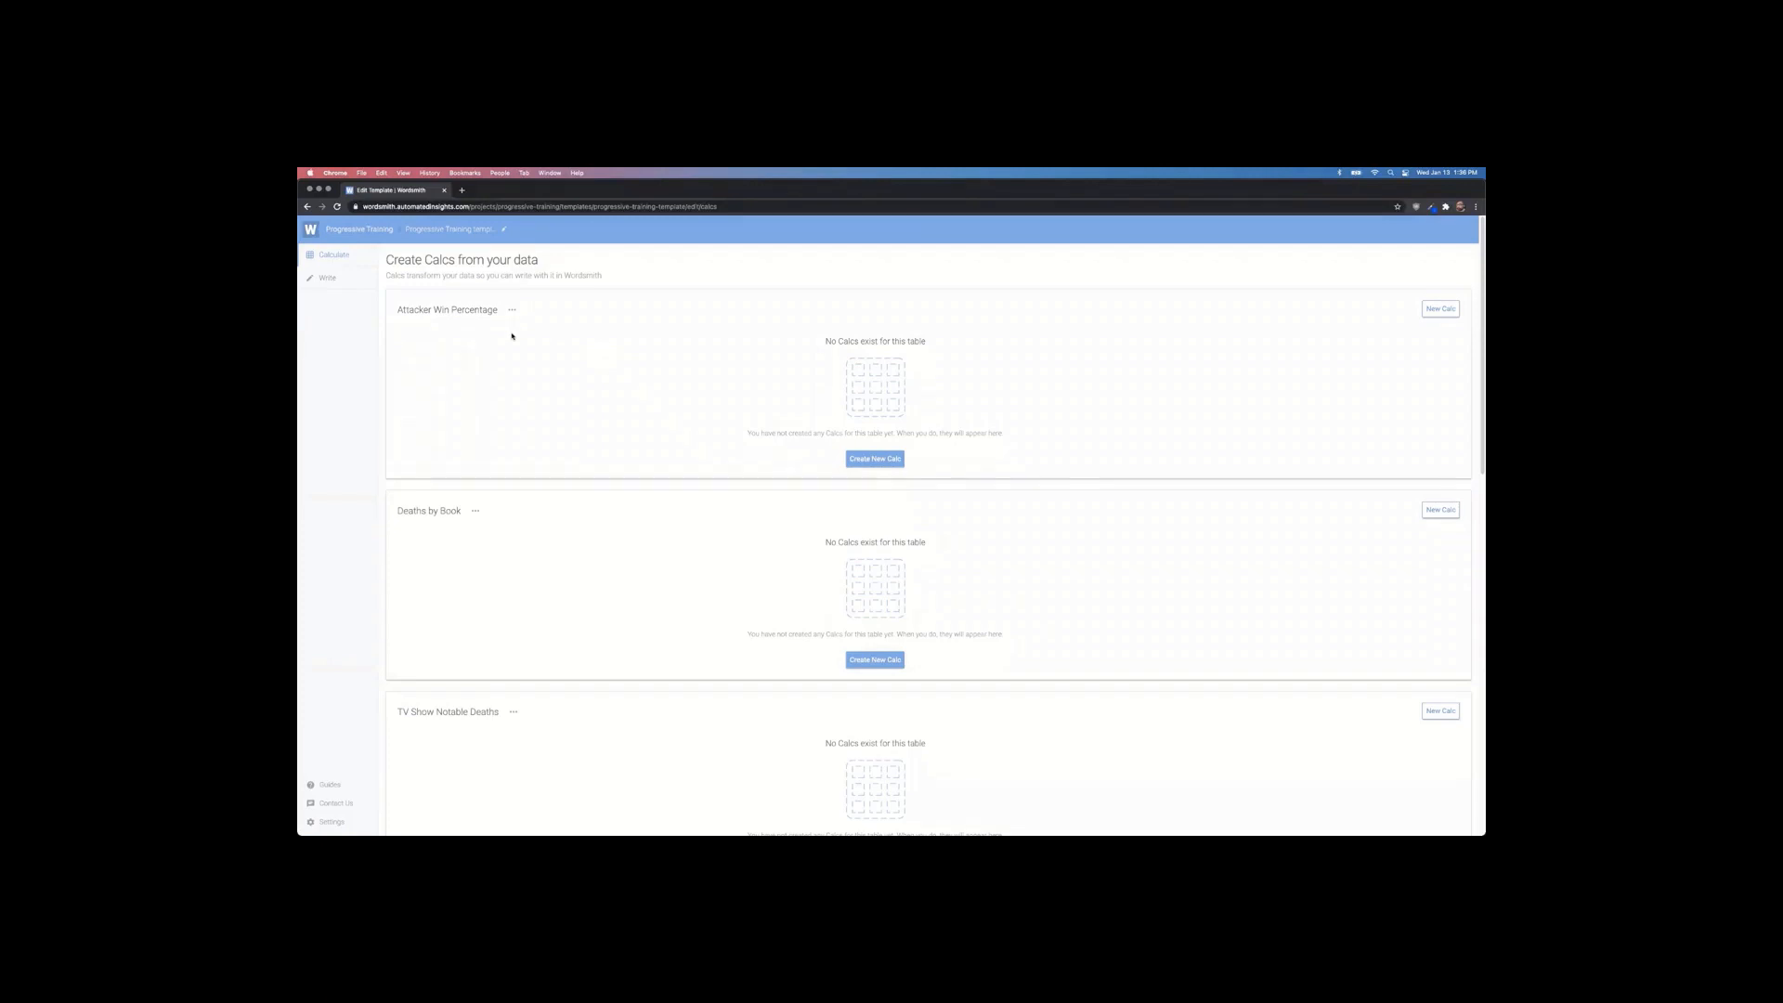
drag(403, 511, 504, 533)
scroll(565, 527, down, 10)
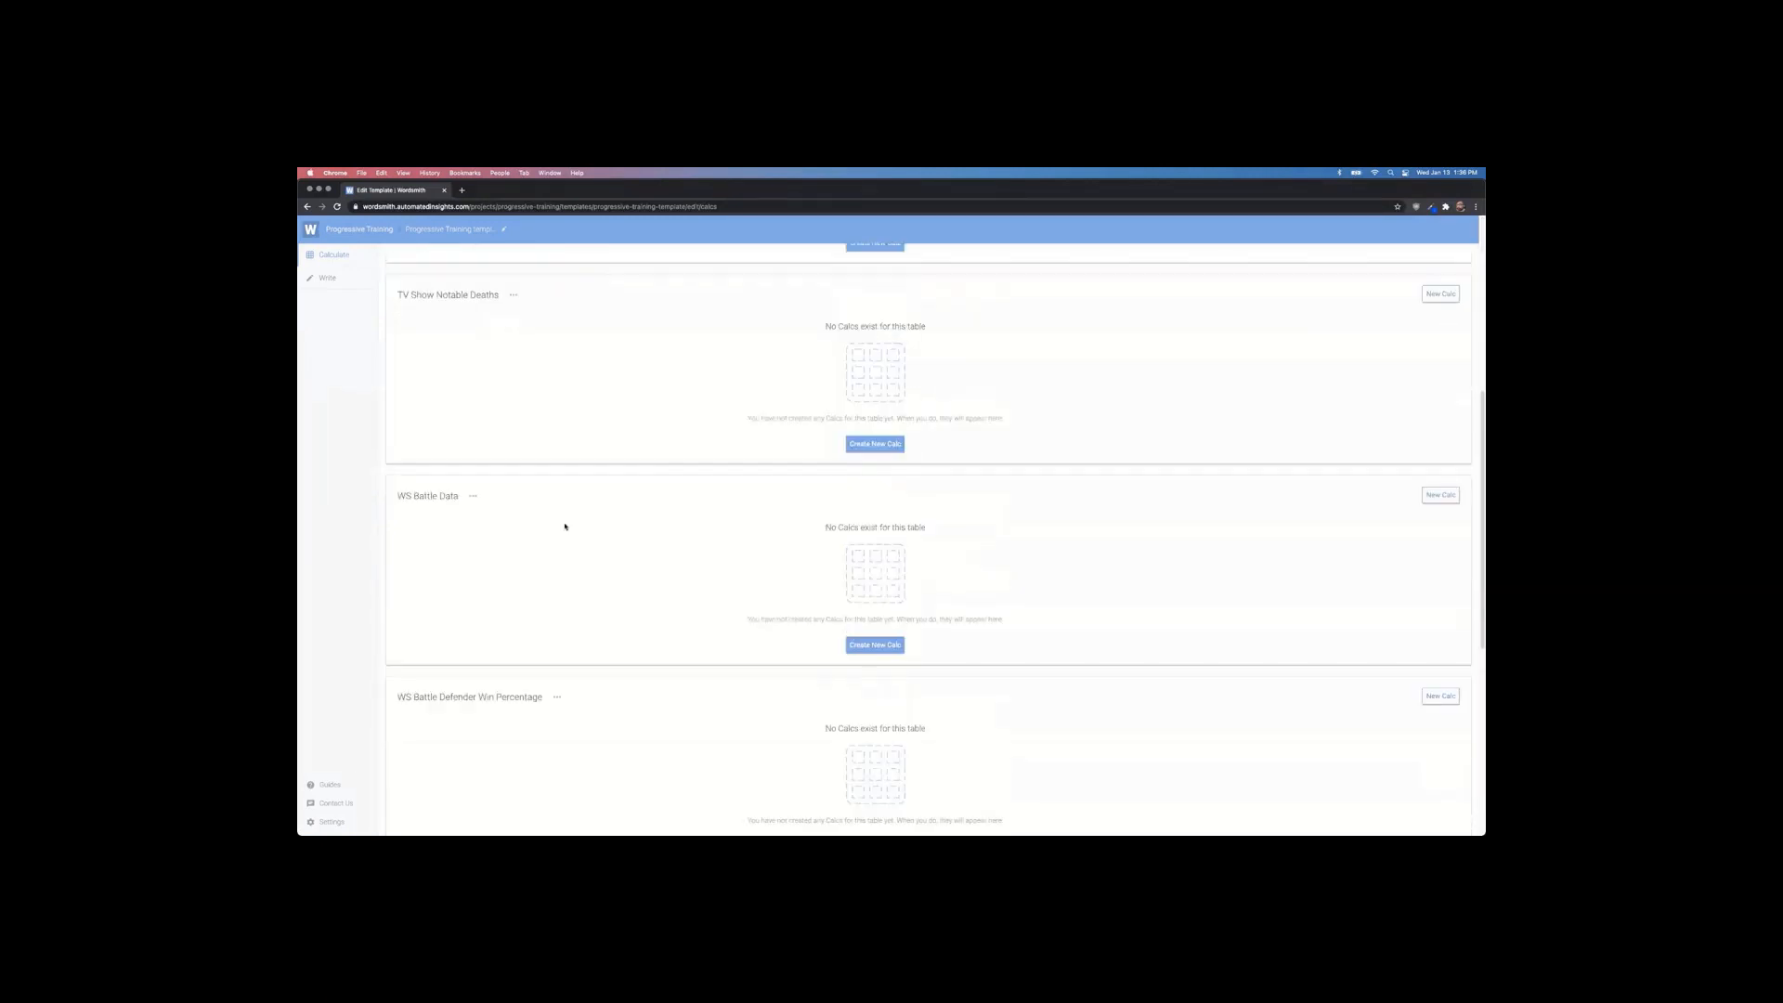
scroll(564, 526, down, 2)
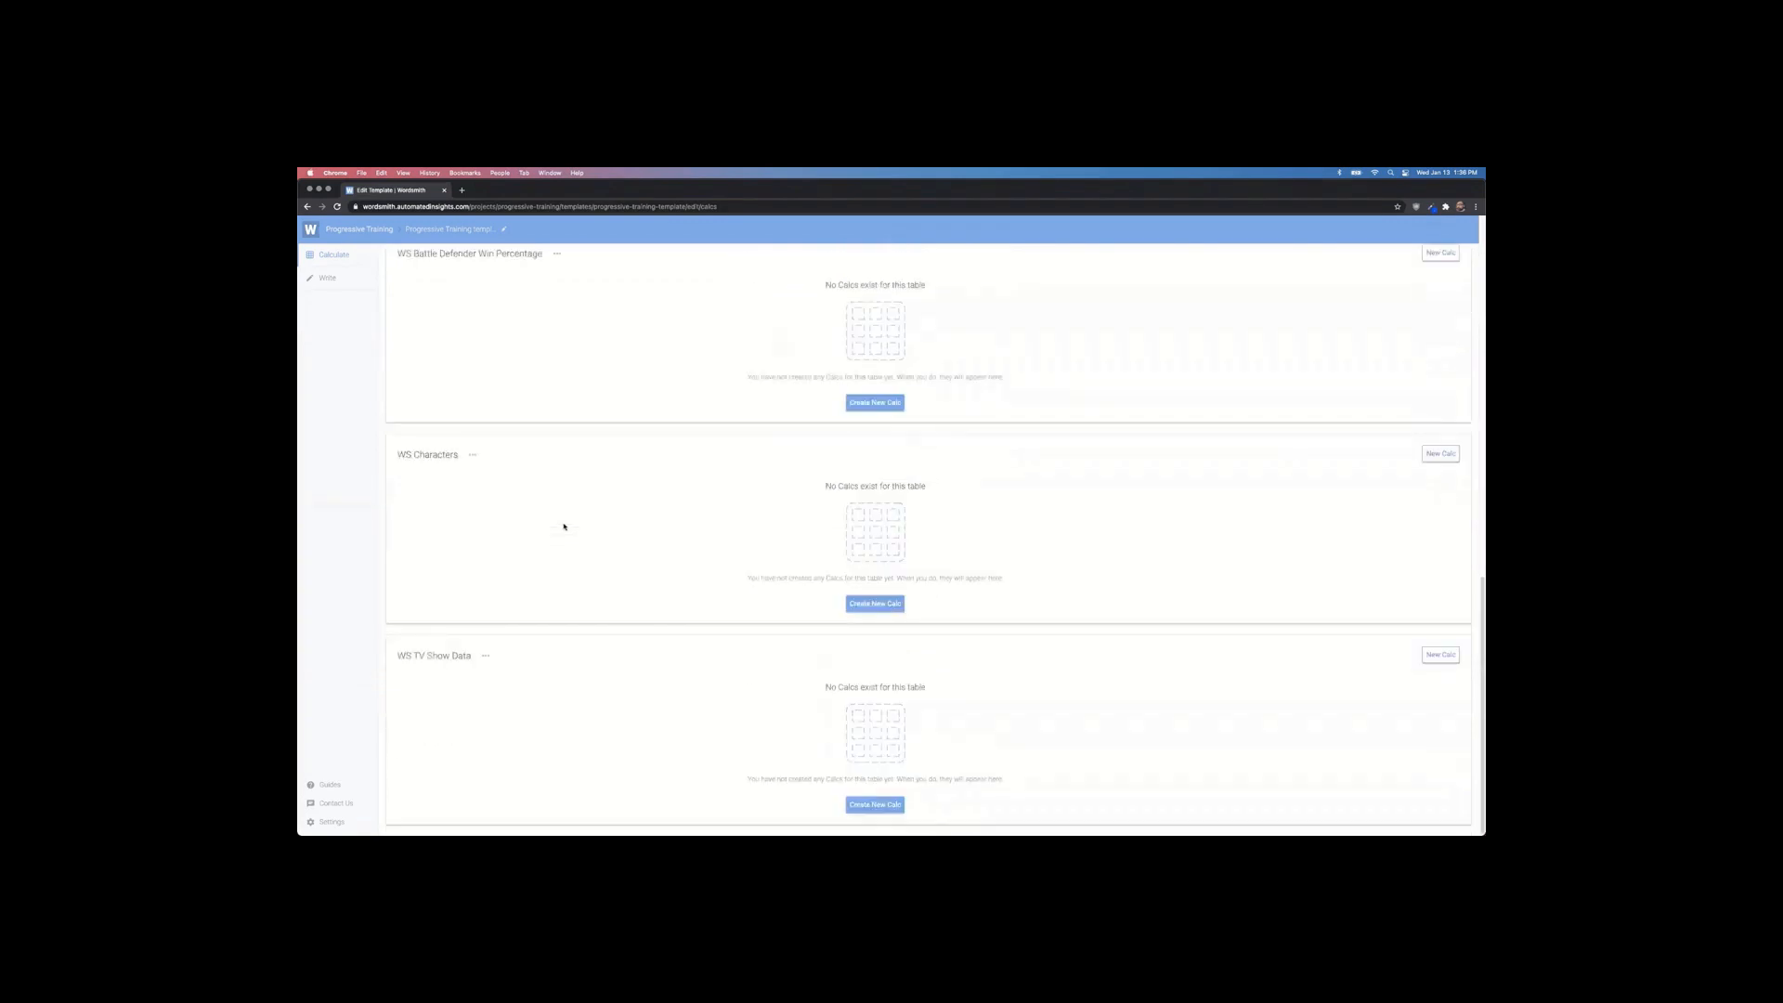
scroll(508, 562, up, 10)
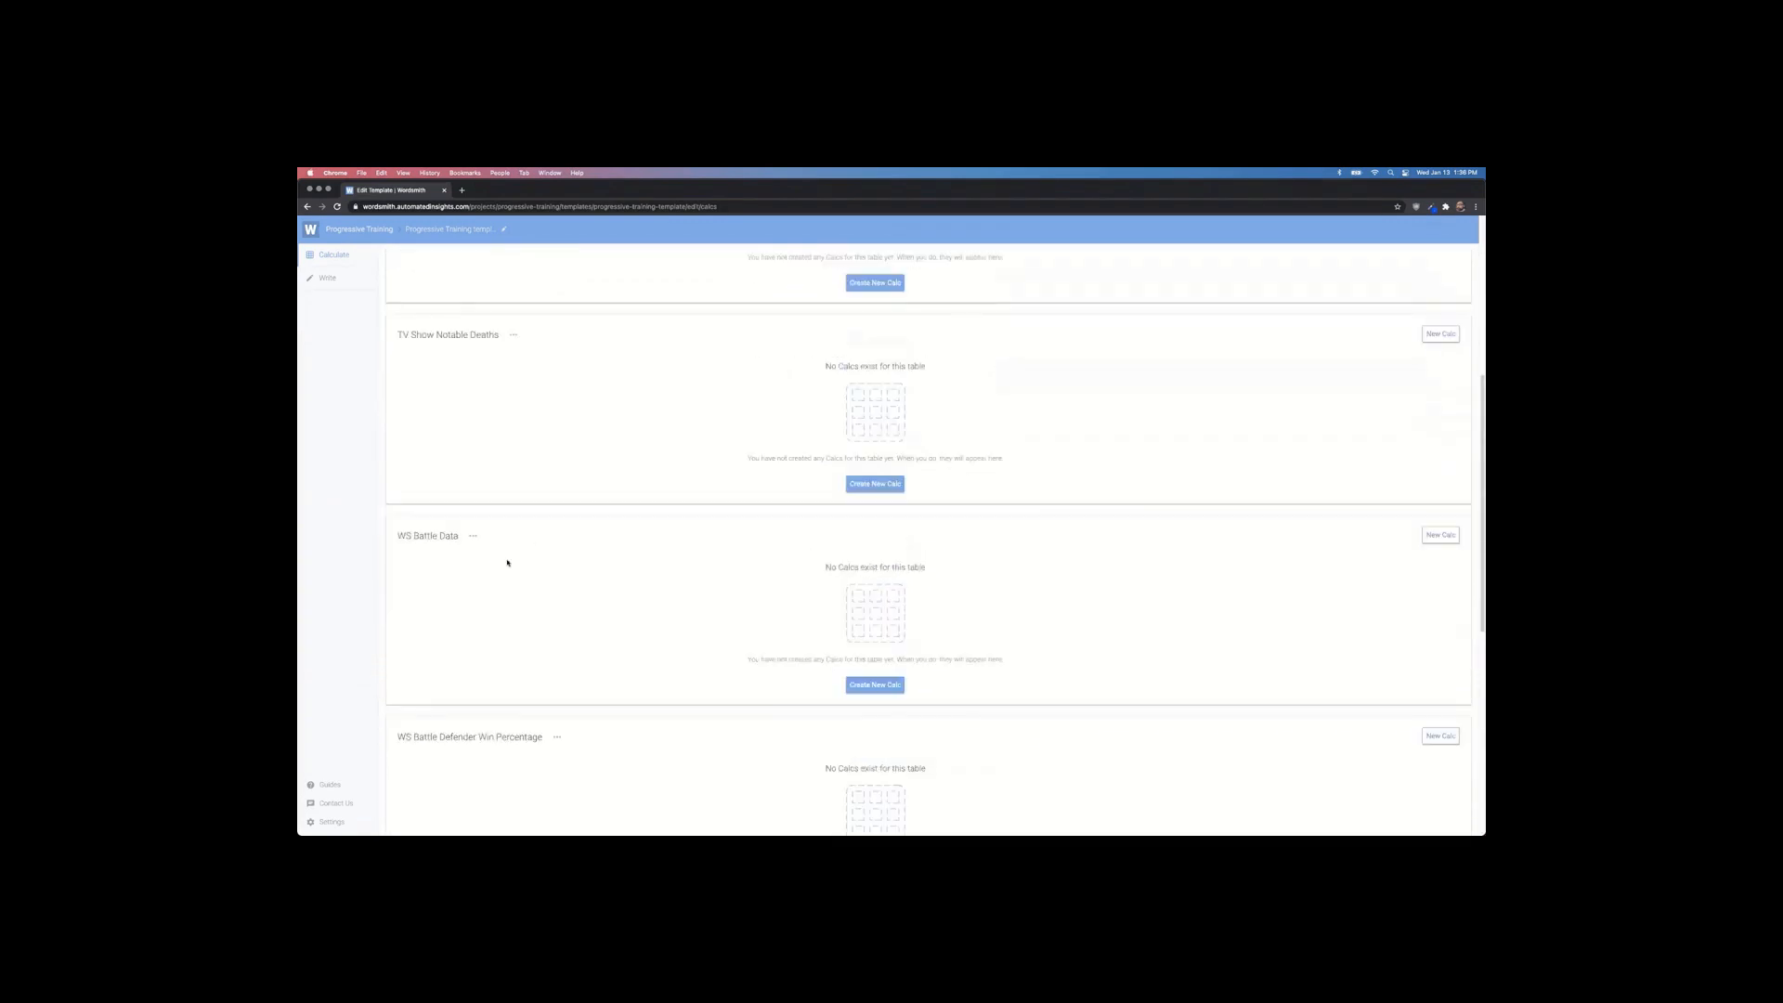
scroll(507, 562, up, 2)
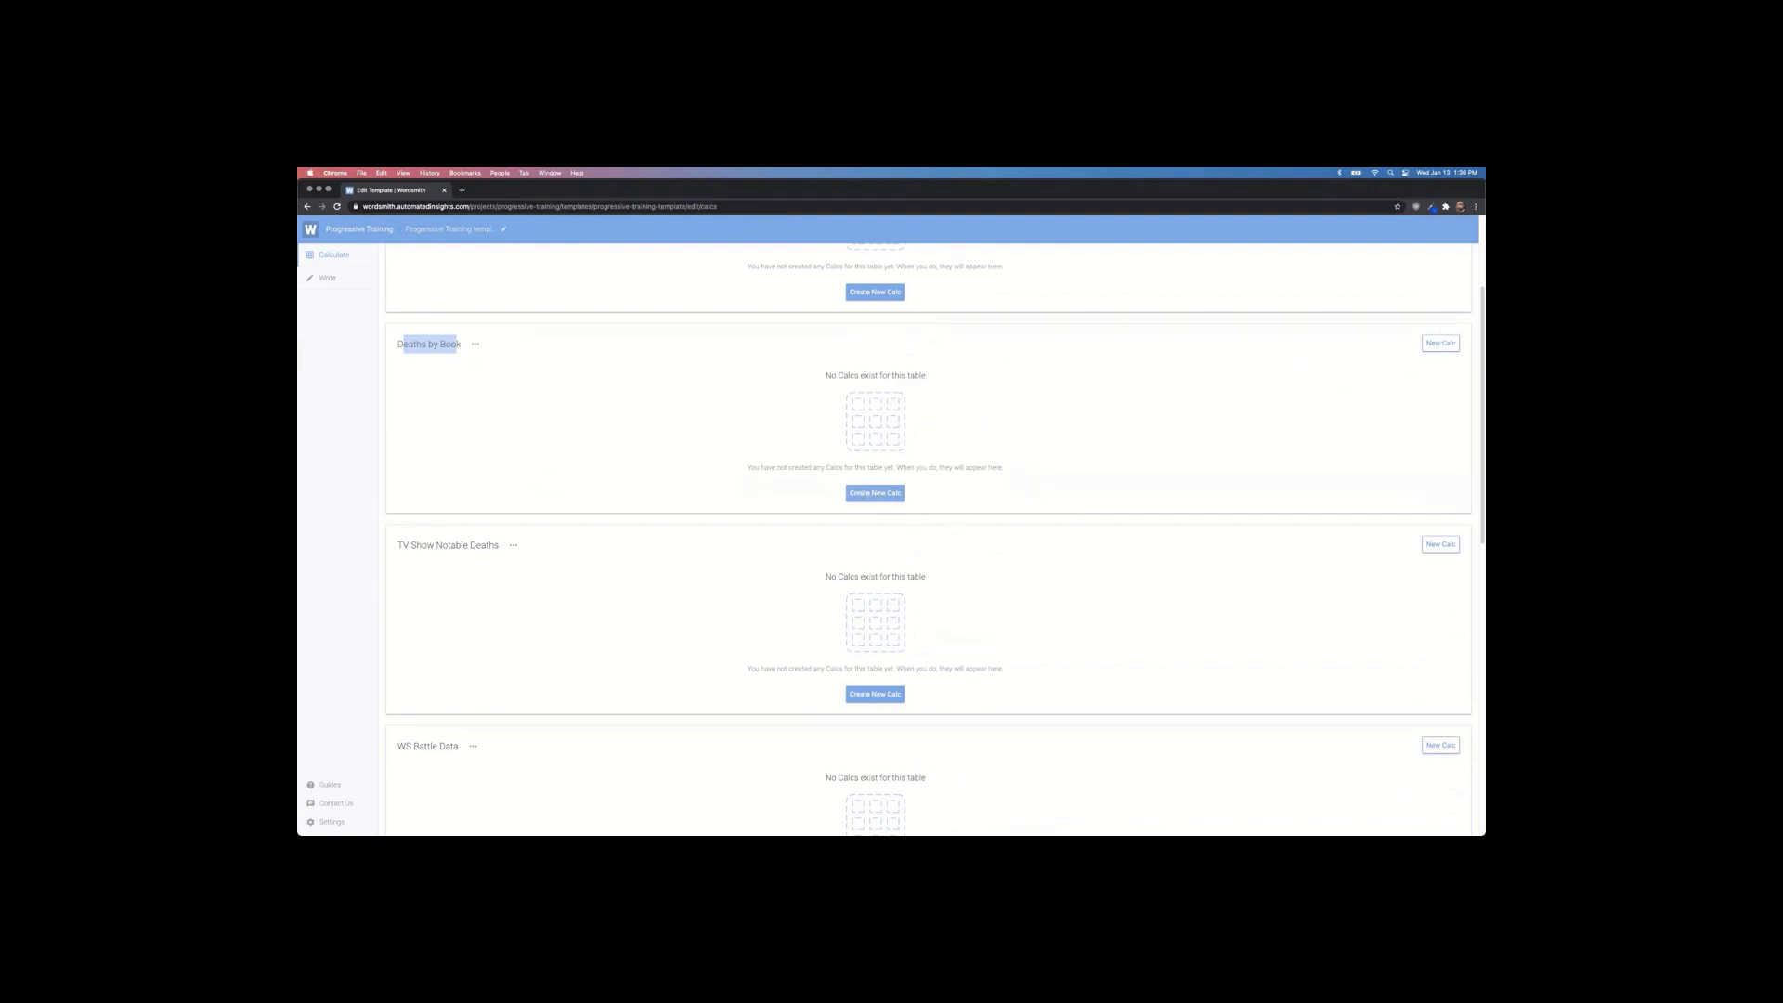
Step: Start a new calc on the TV Show Notable Deaths table and begin entering its name
click(407, 545)
click(901, 696)
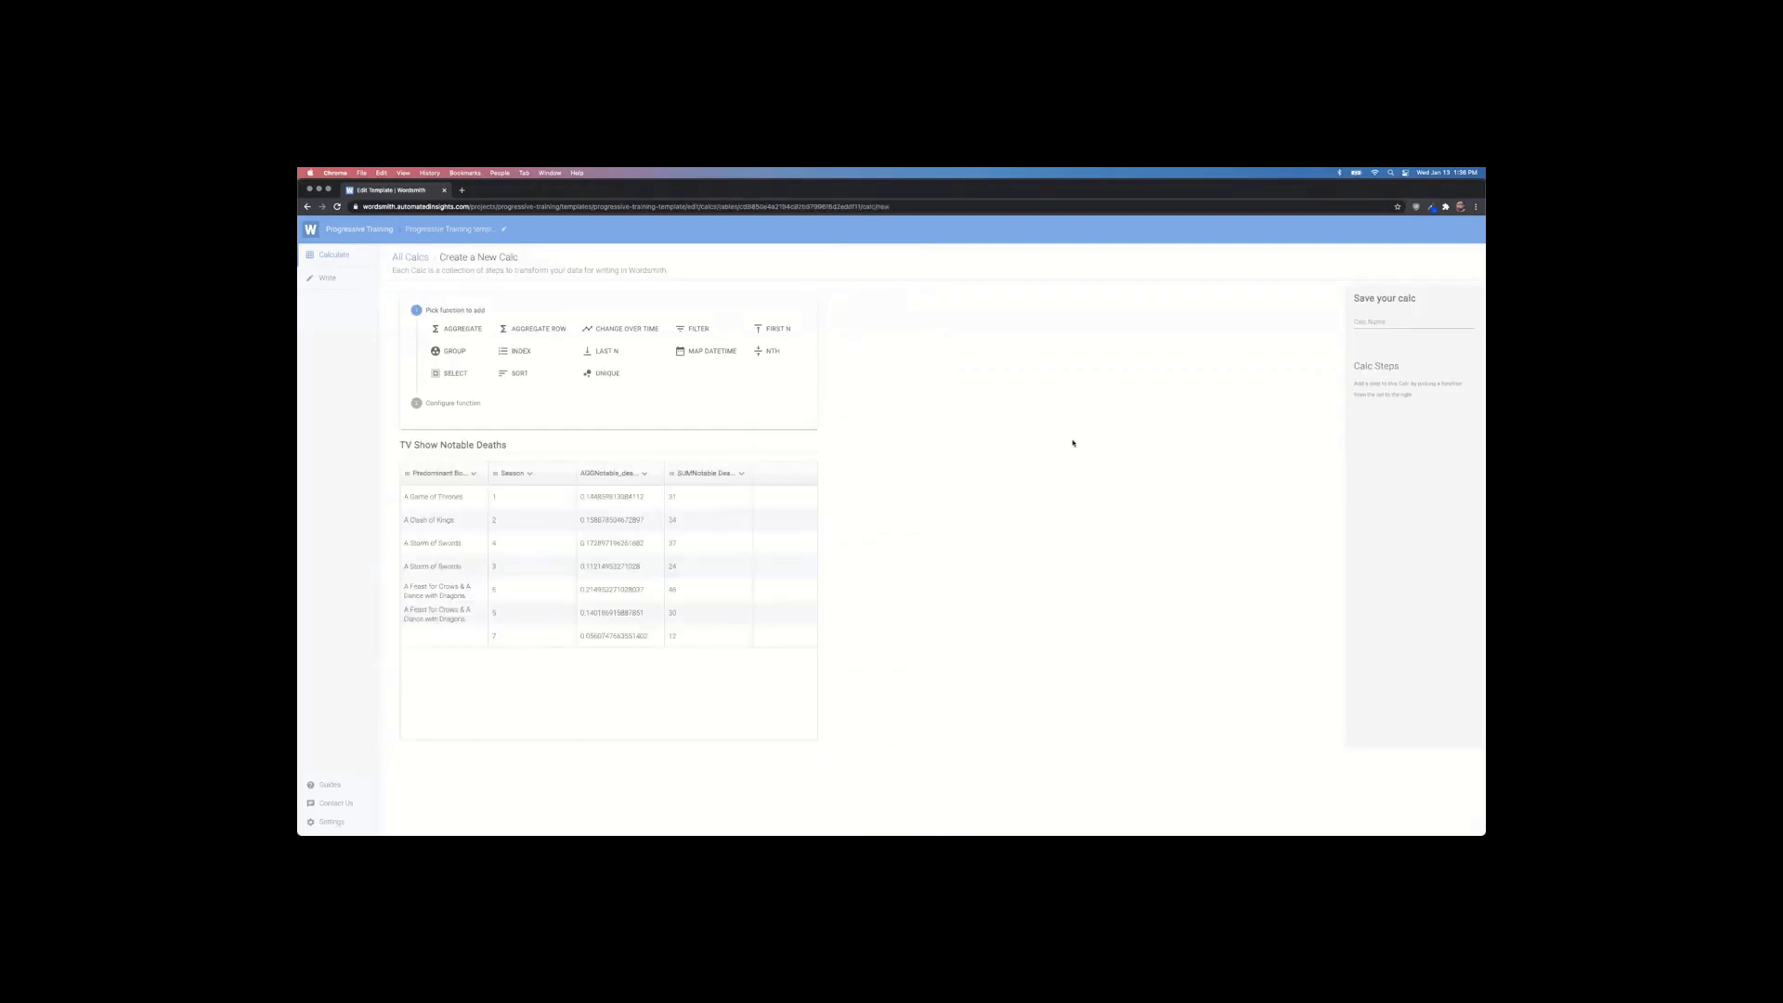
click(1378, 323)
text(avg_tv_deaths_basedon_books_yi)
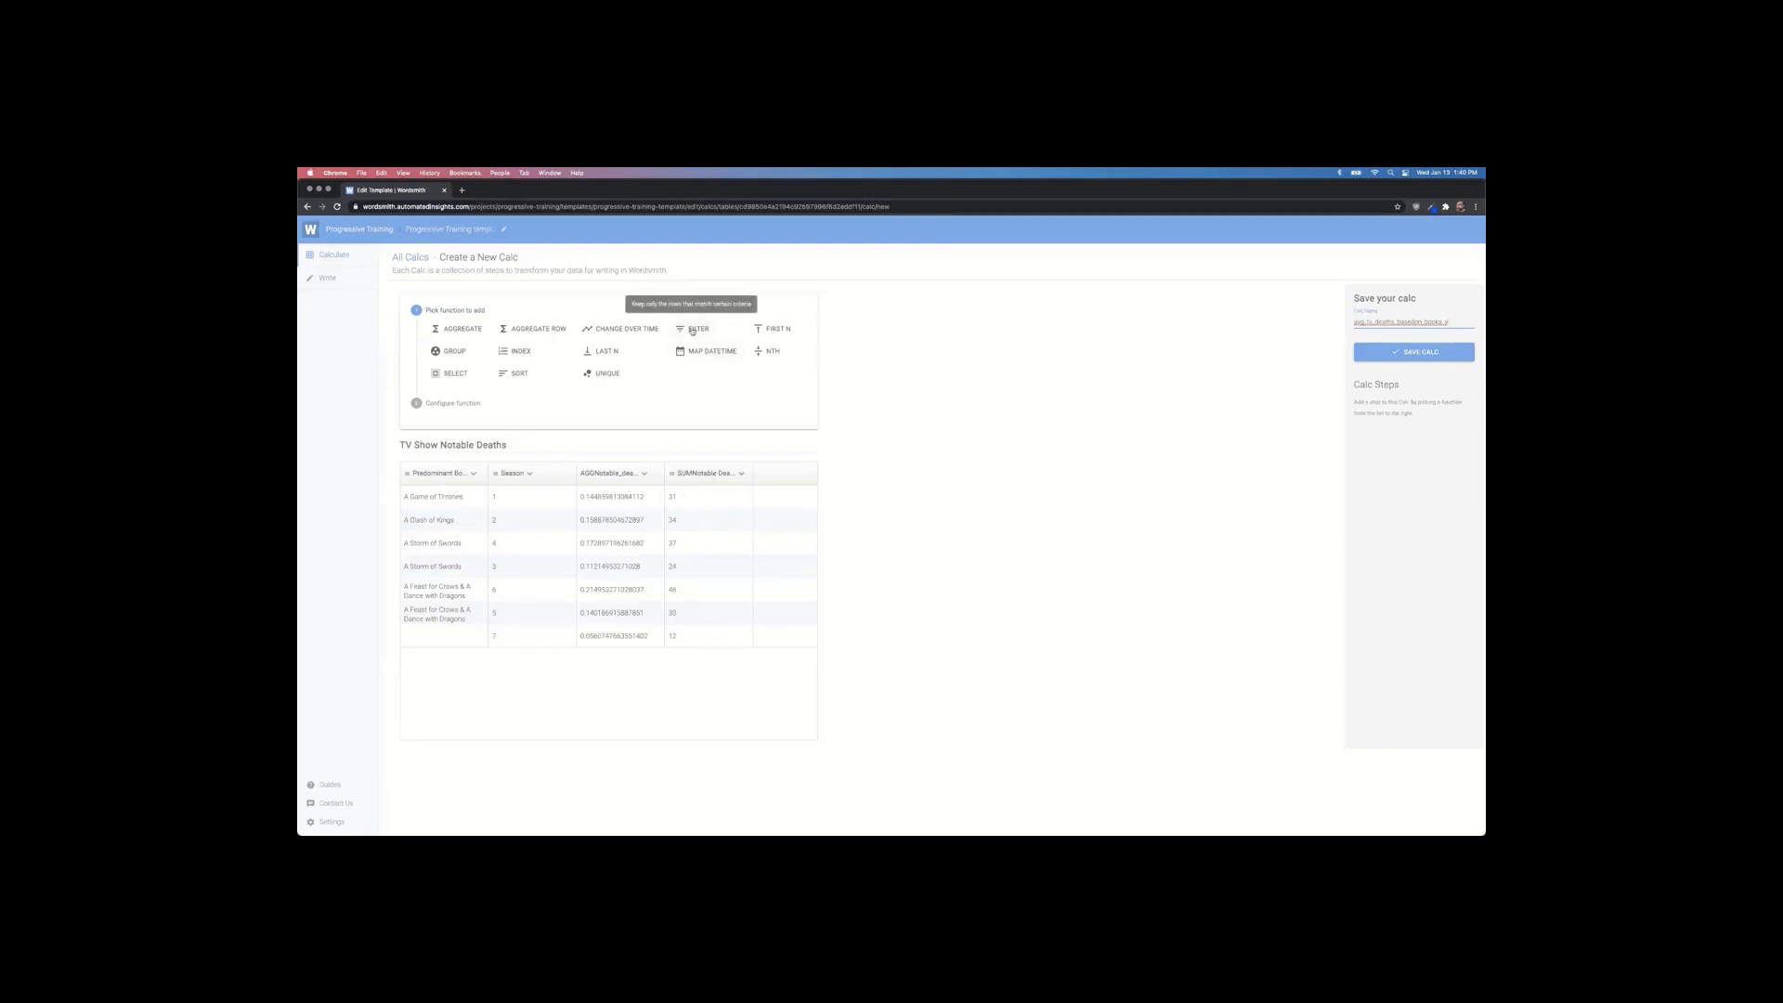
Step: Add and save a Filter step keeping rows where Predominant Book is not null
click(692, 330)
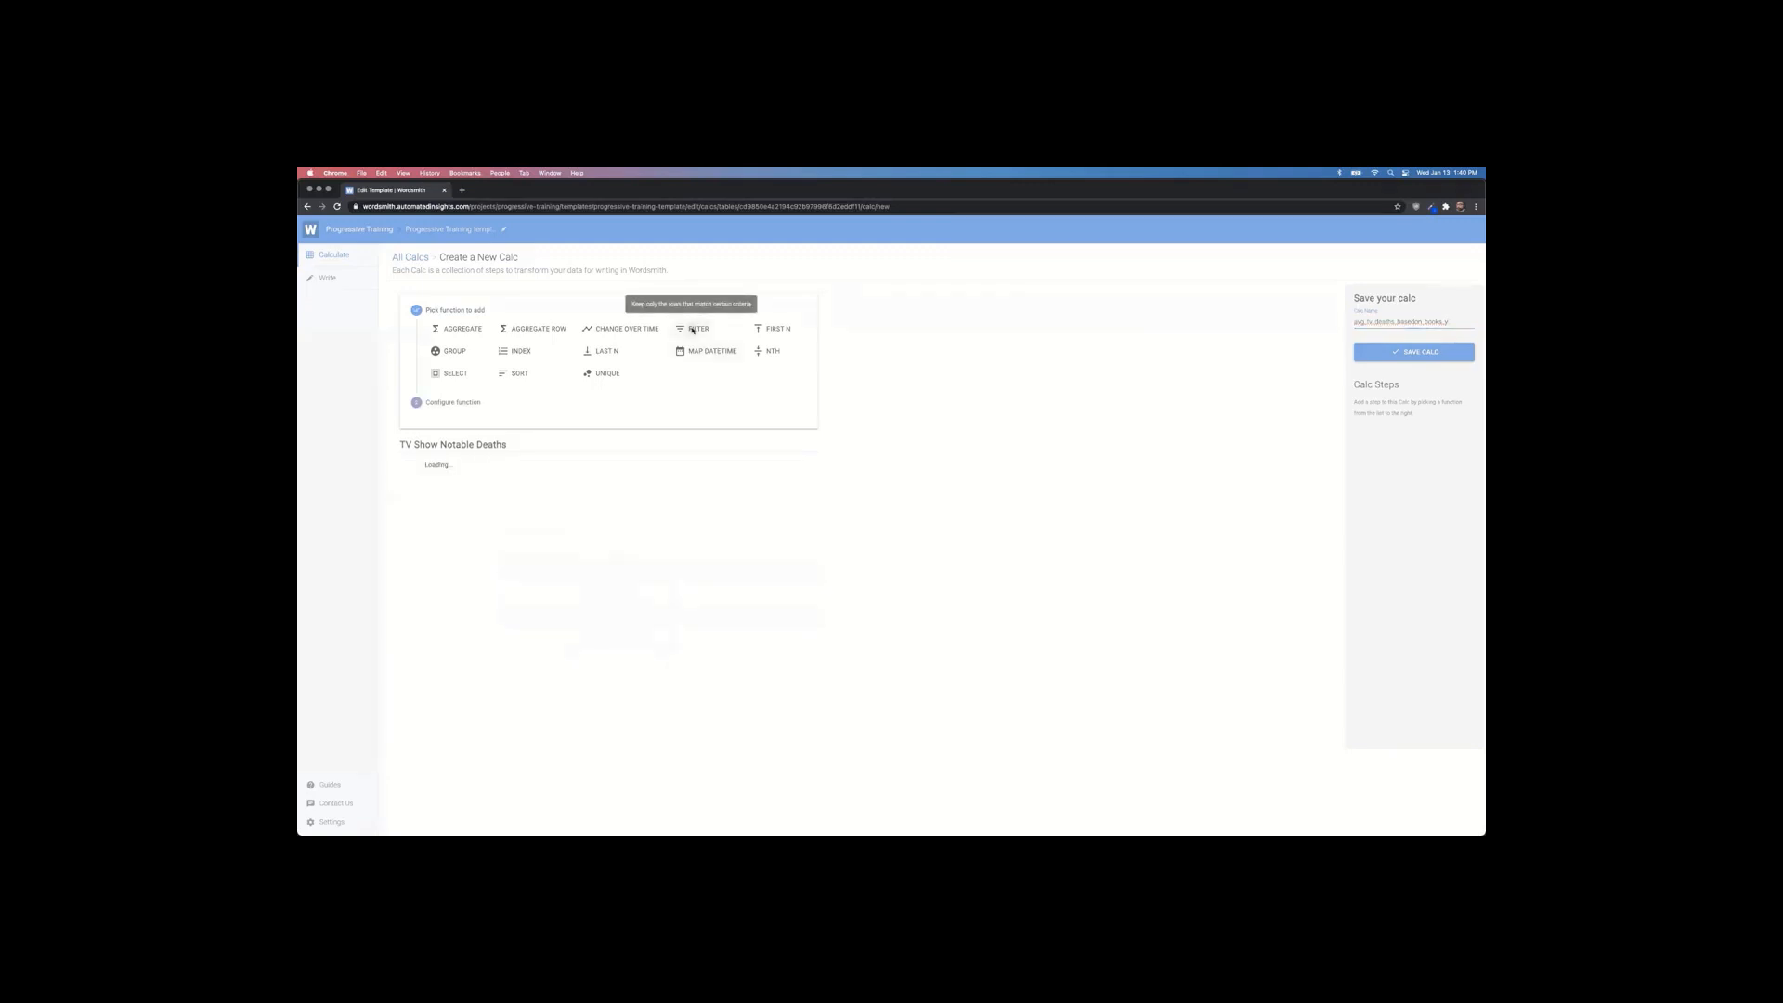
scroll(643, 507, down, 1)
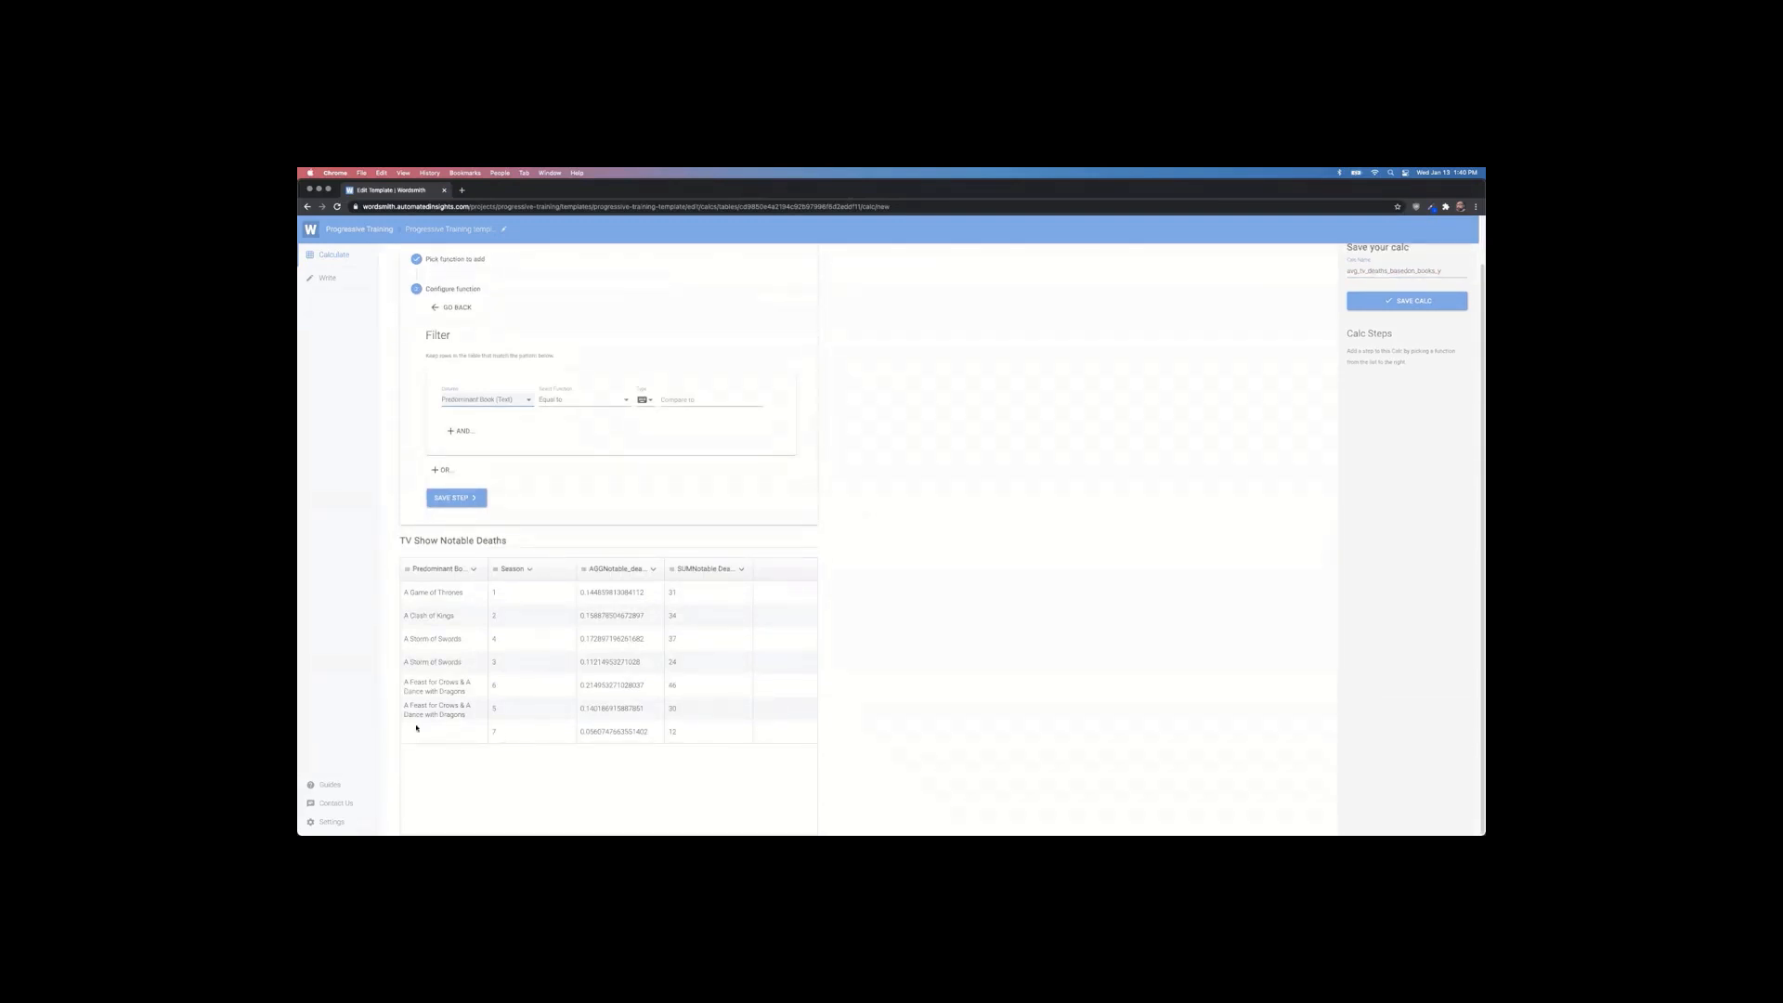
click(526, 401)
click(558, 401)
click(605, 402)
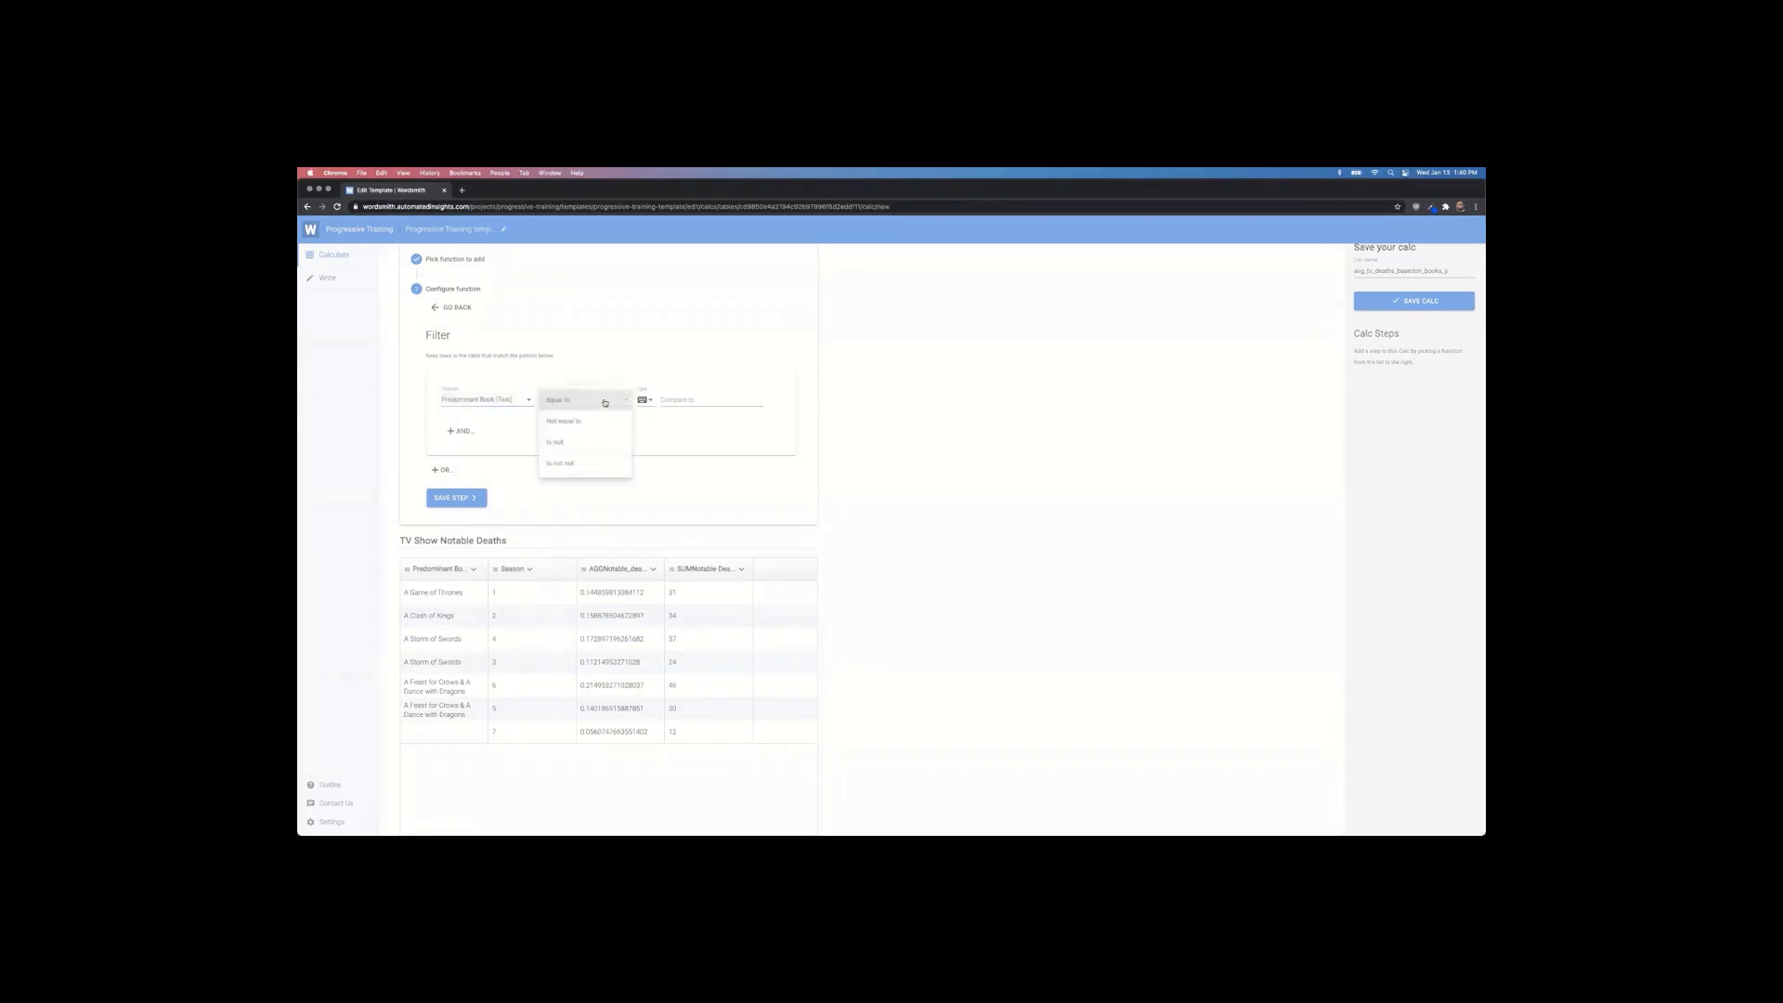
click(574, 463)
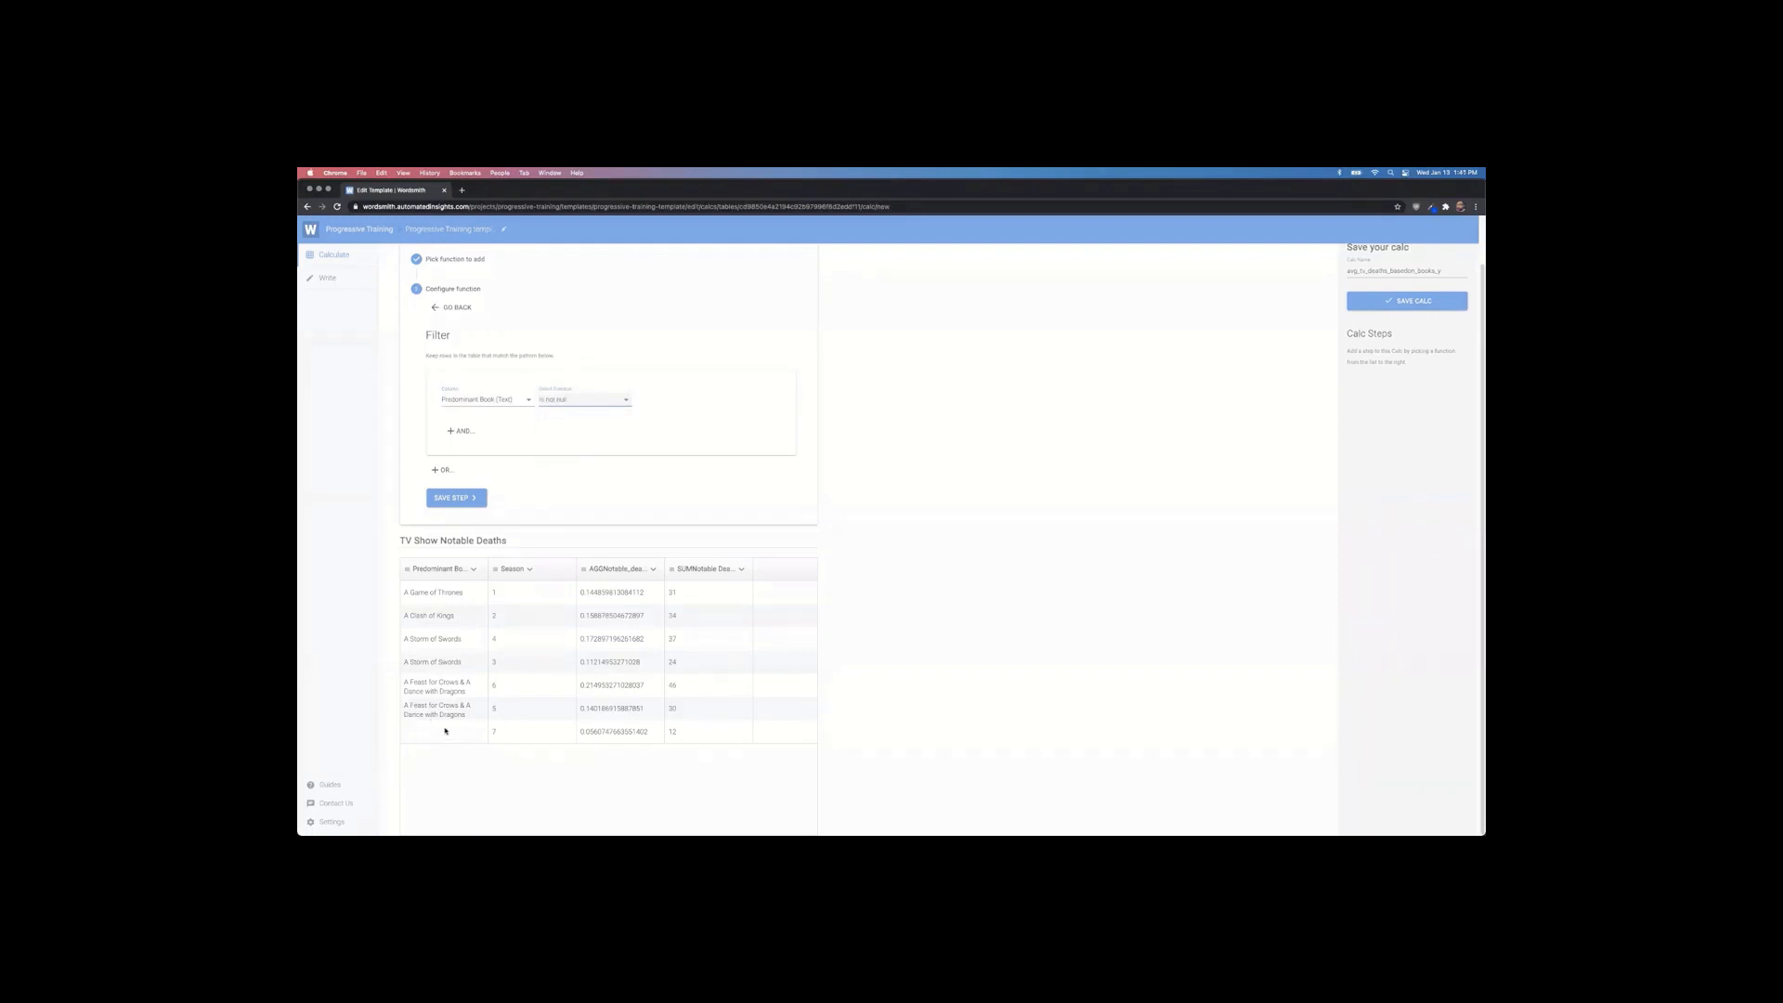
click(457, 501)
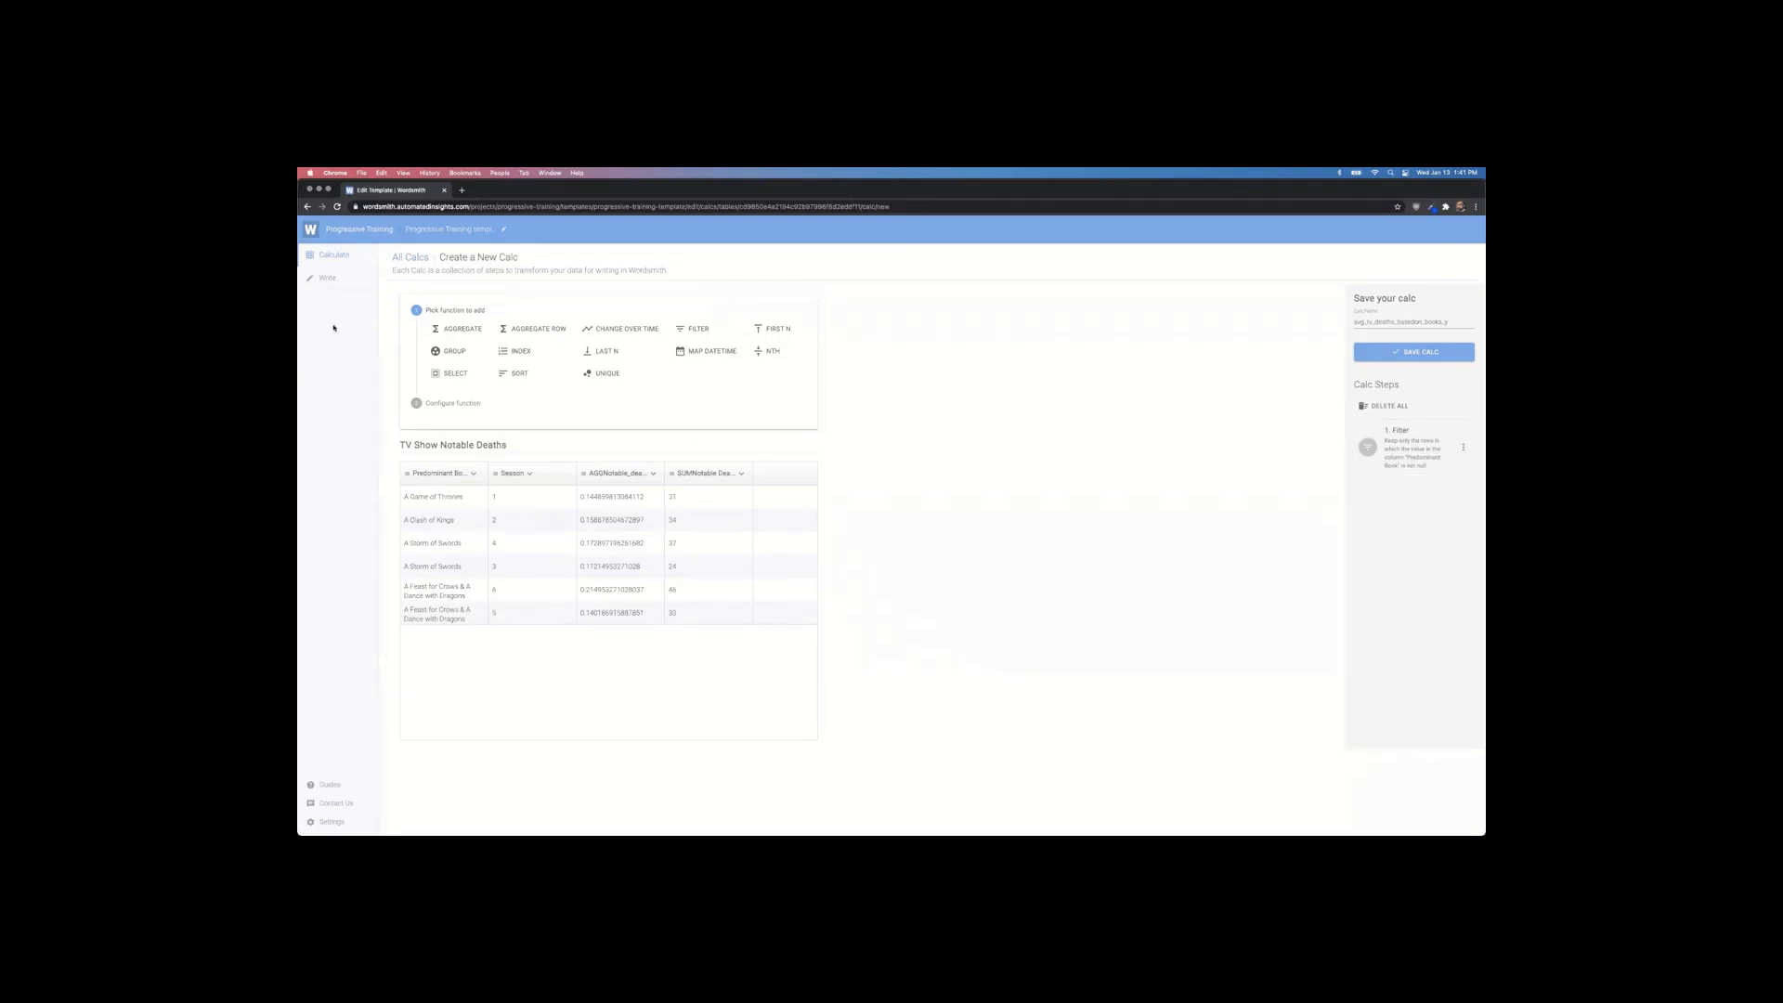
click(451, 331)
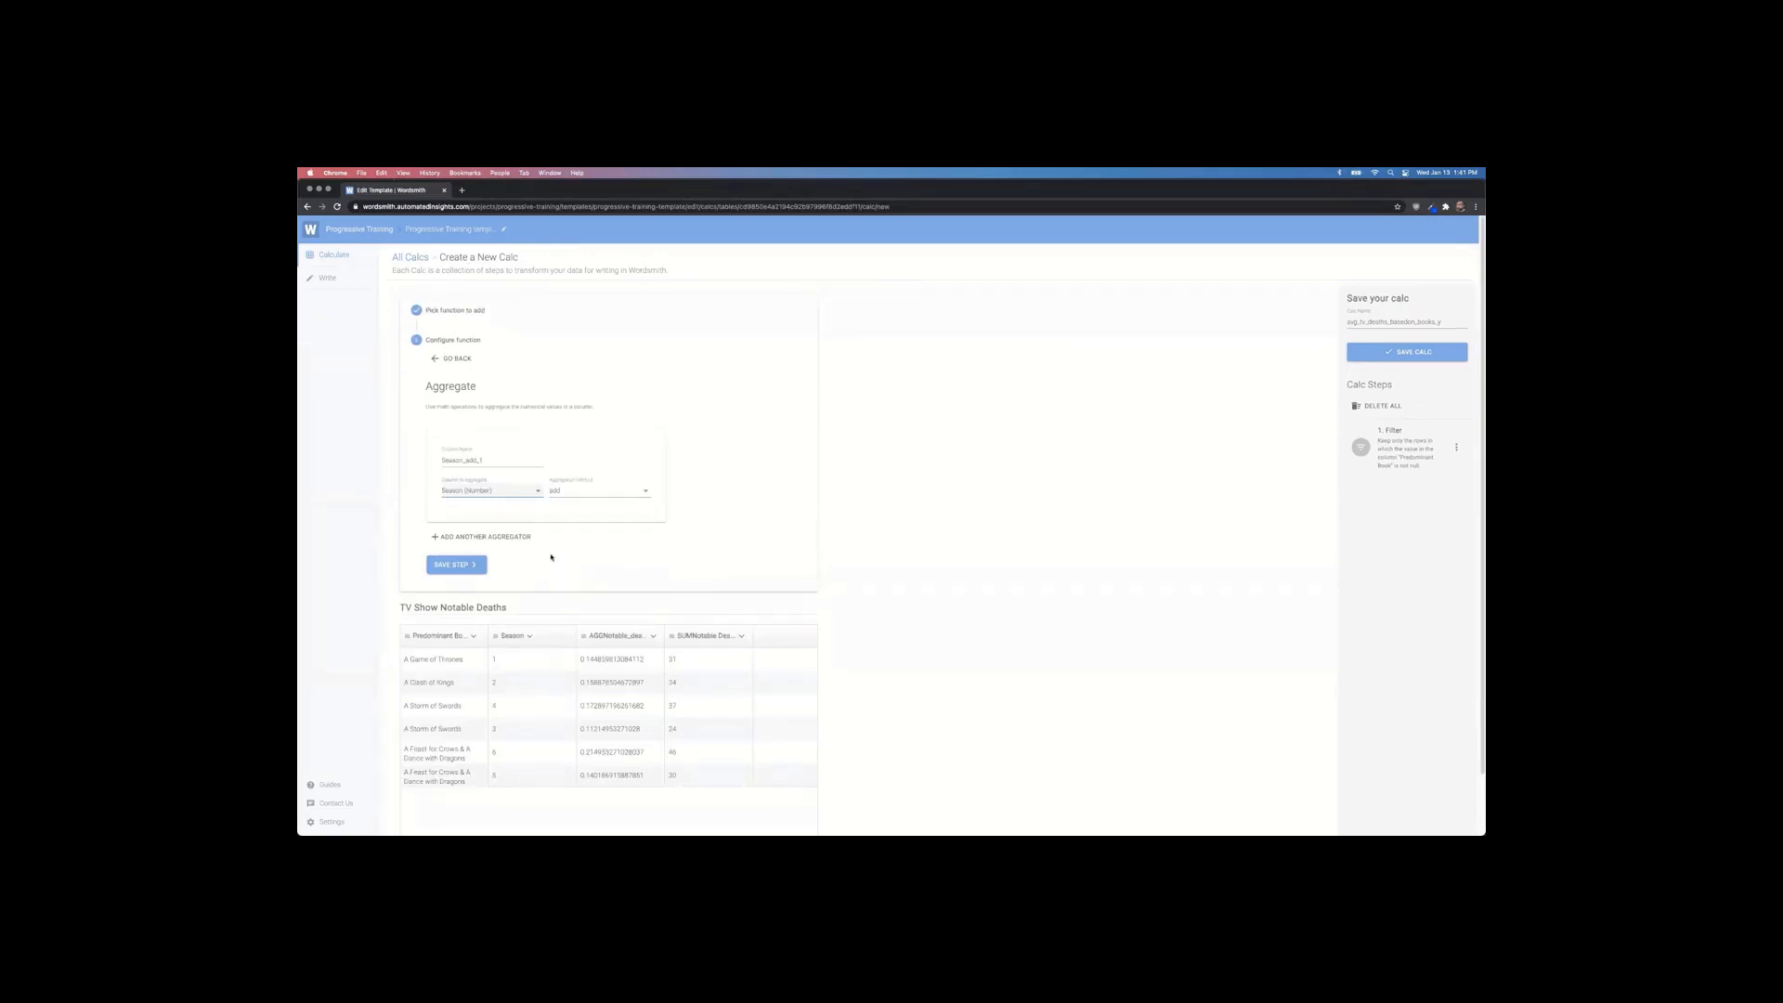
Step: Add and save an Aggregate step that averages the SUMNotable Death Count column
click(526, 492)
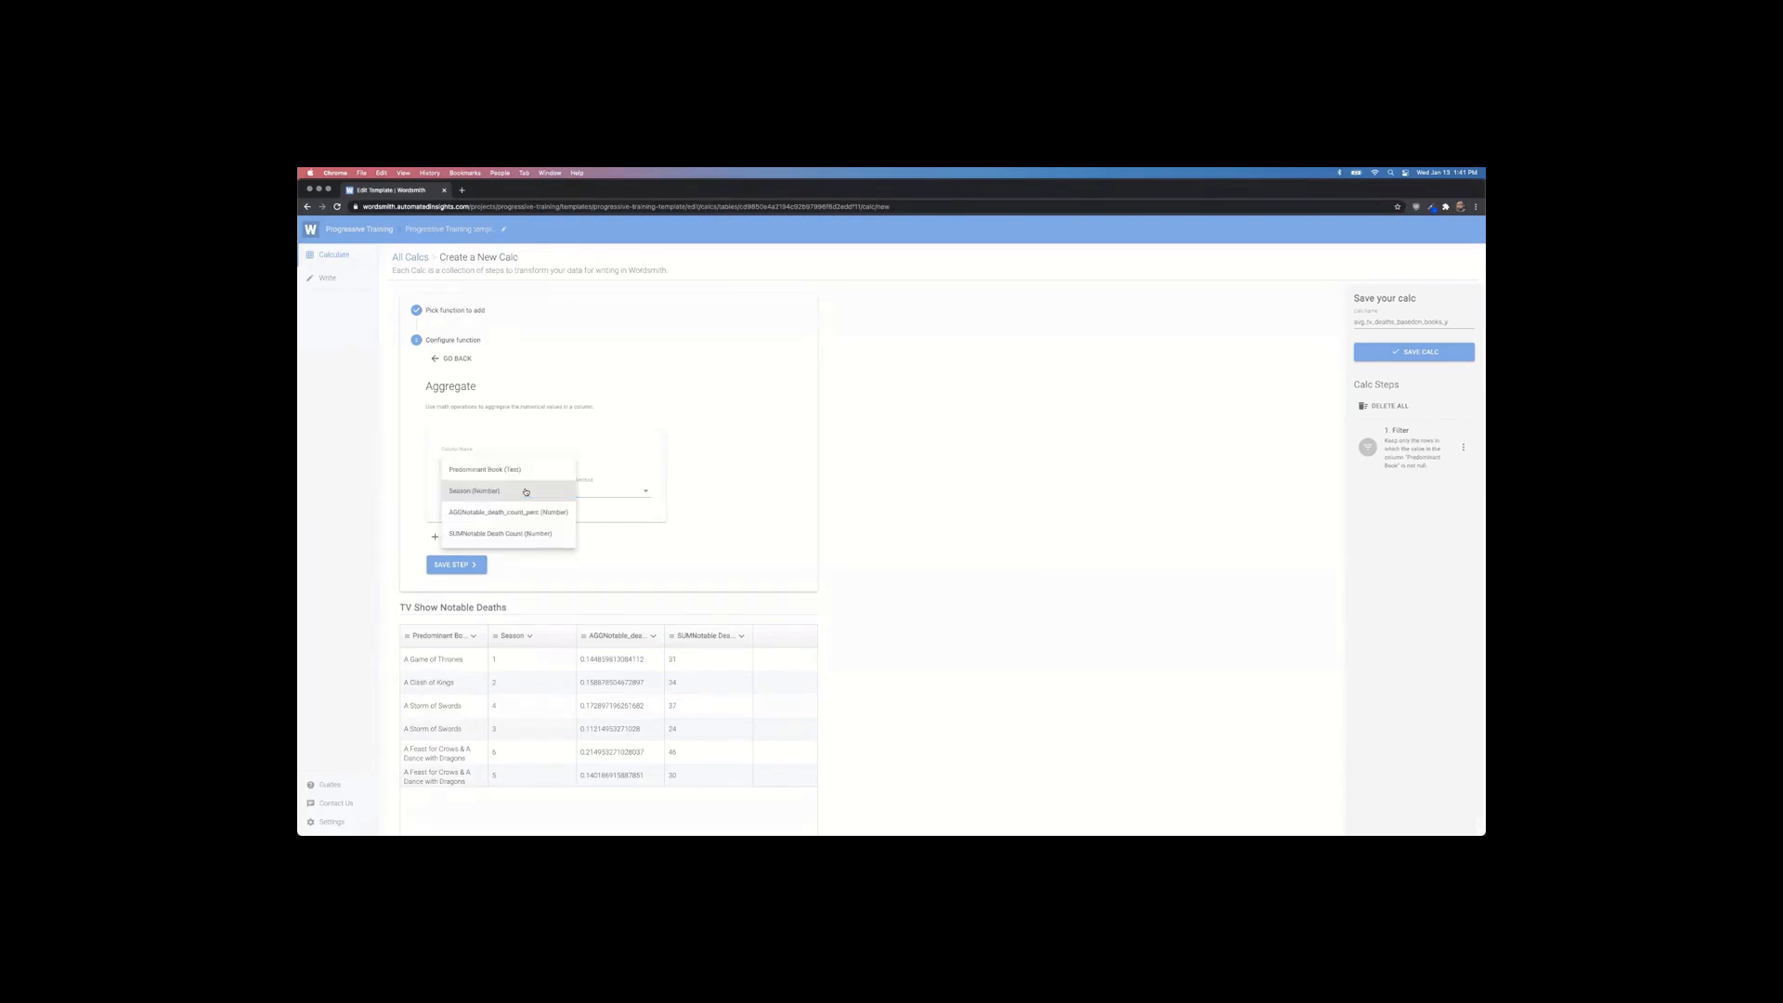
click(496, 535)
click(608, 491)
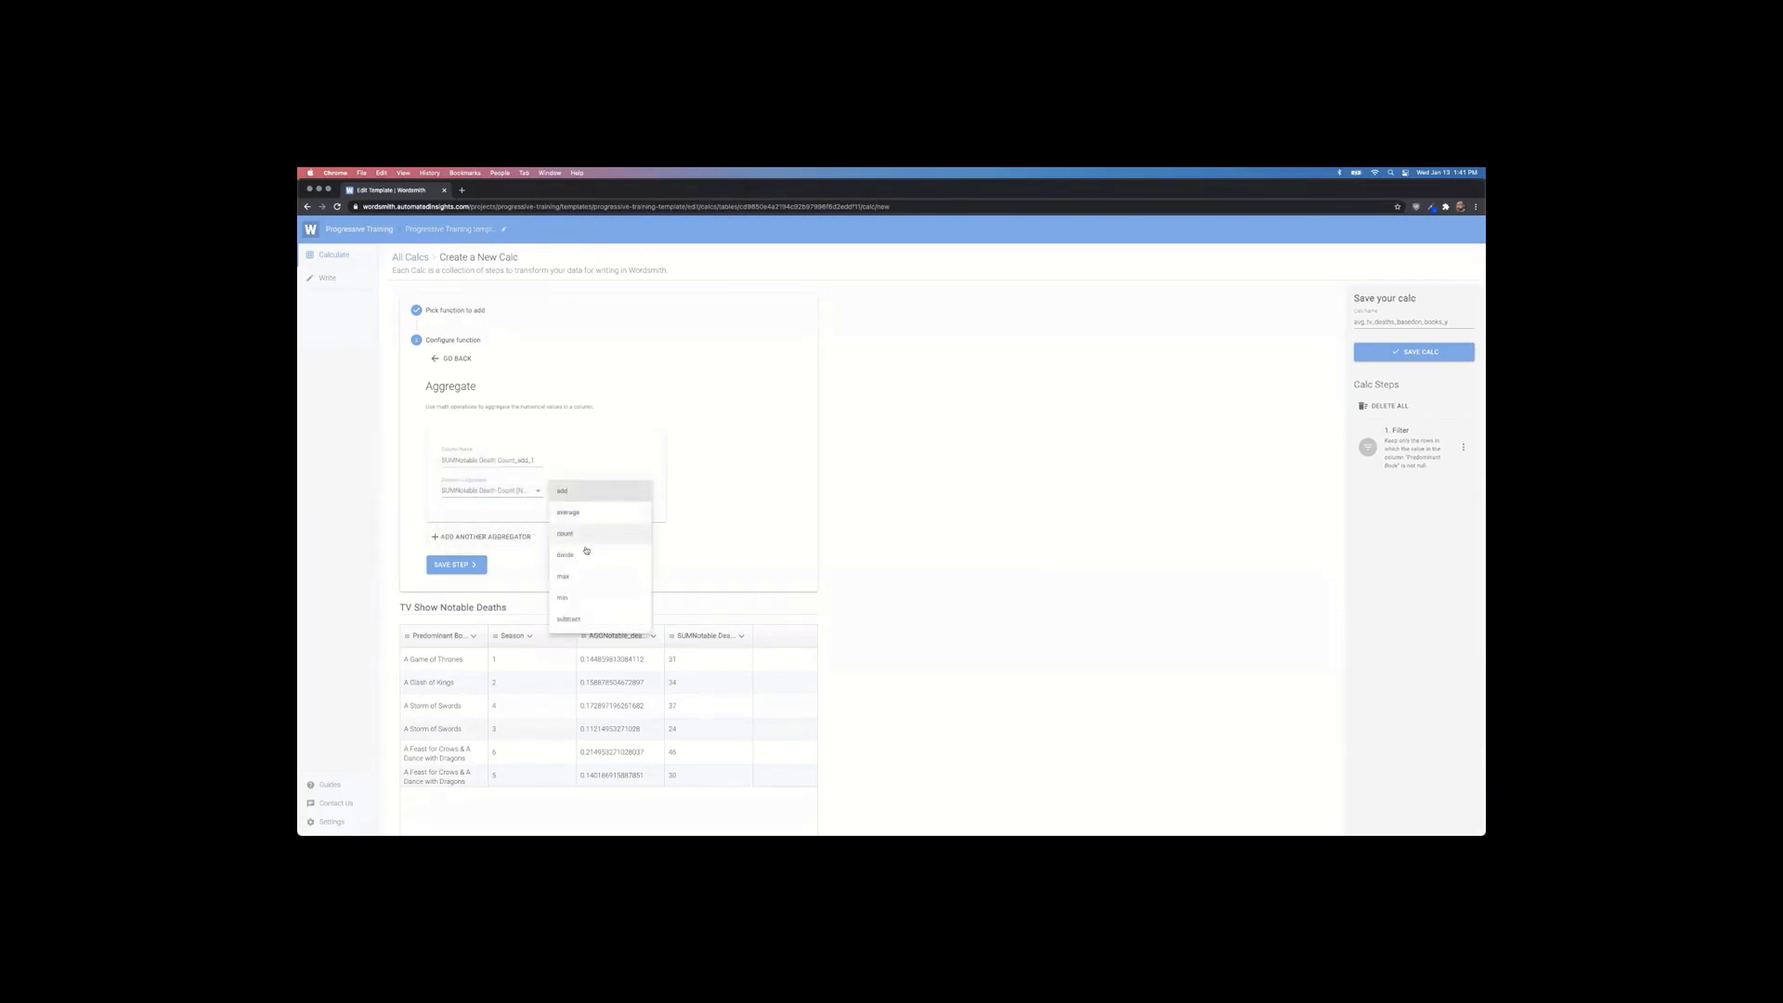
click(587, 515)
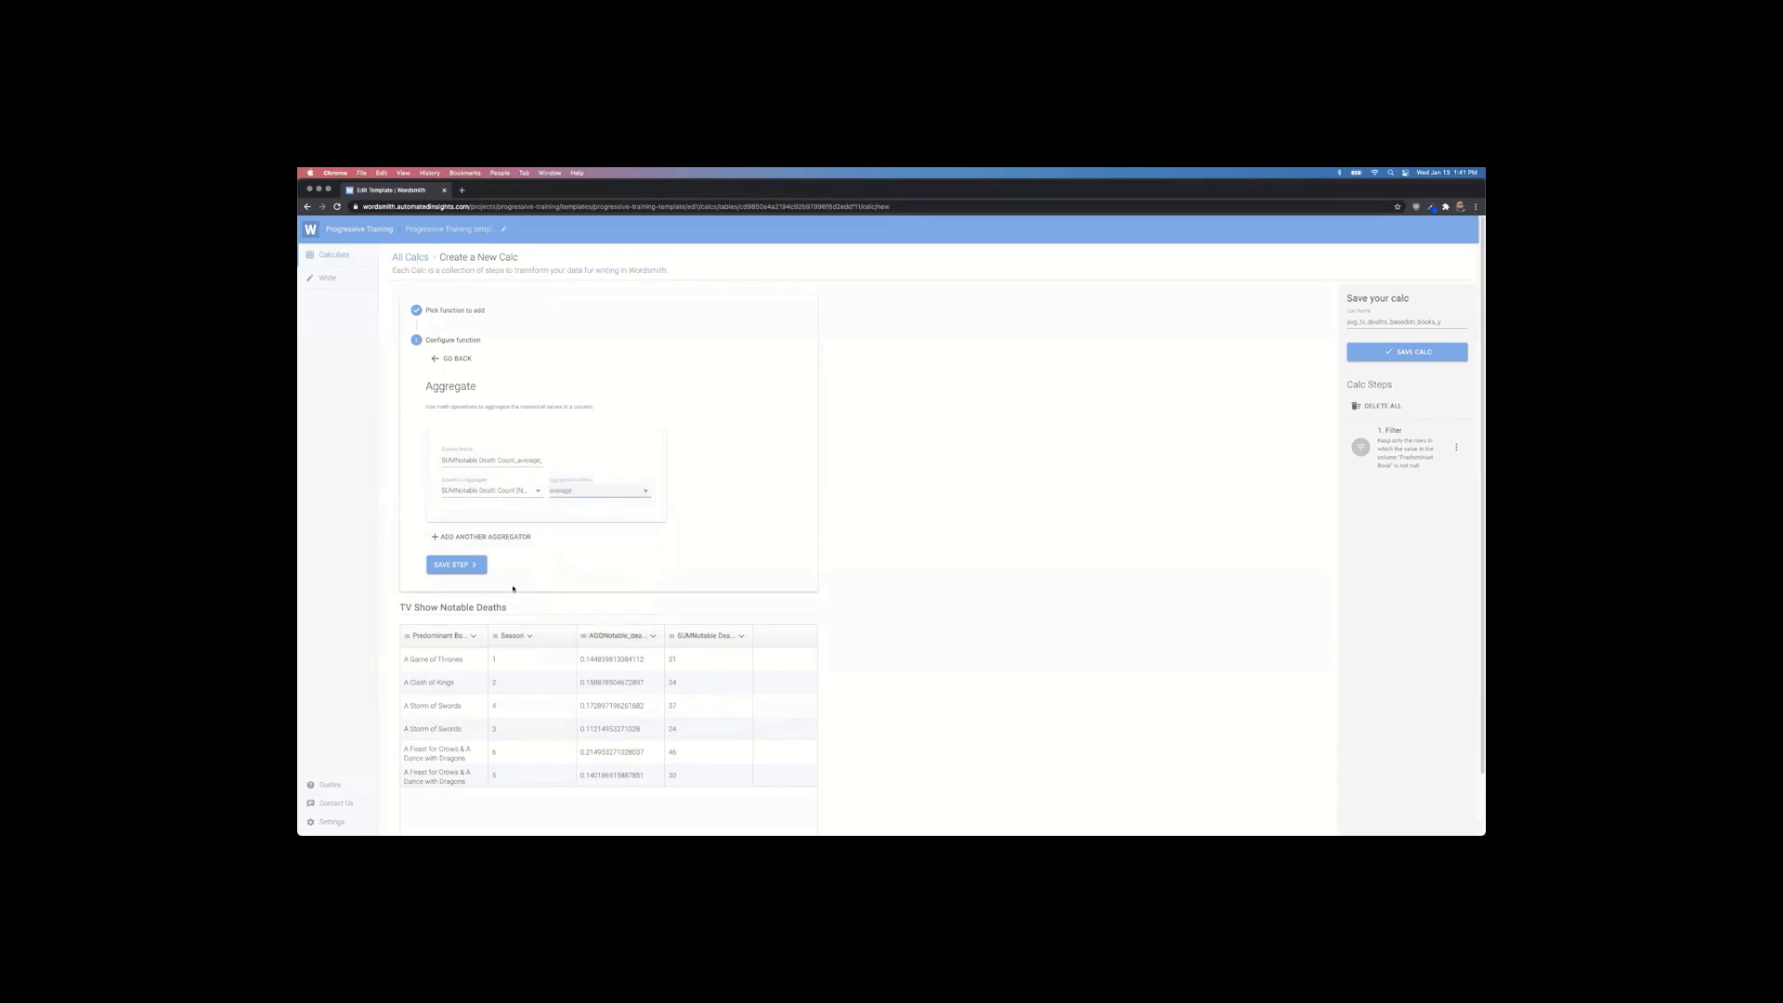
click(459, 565)
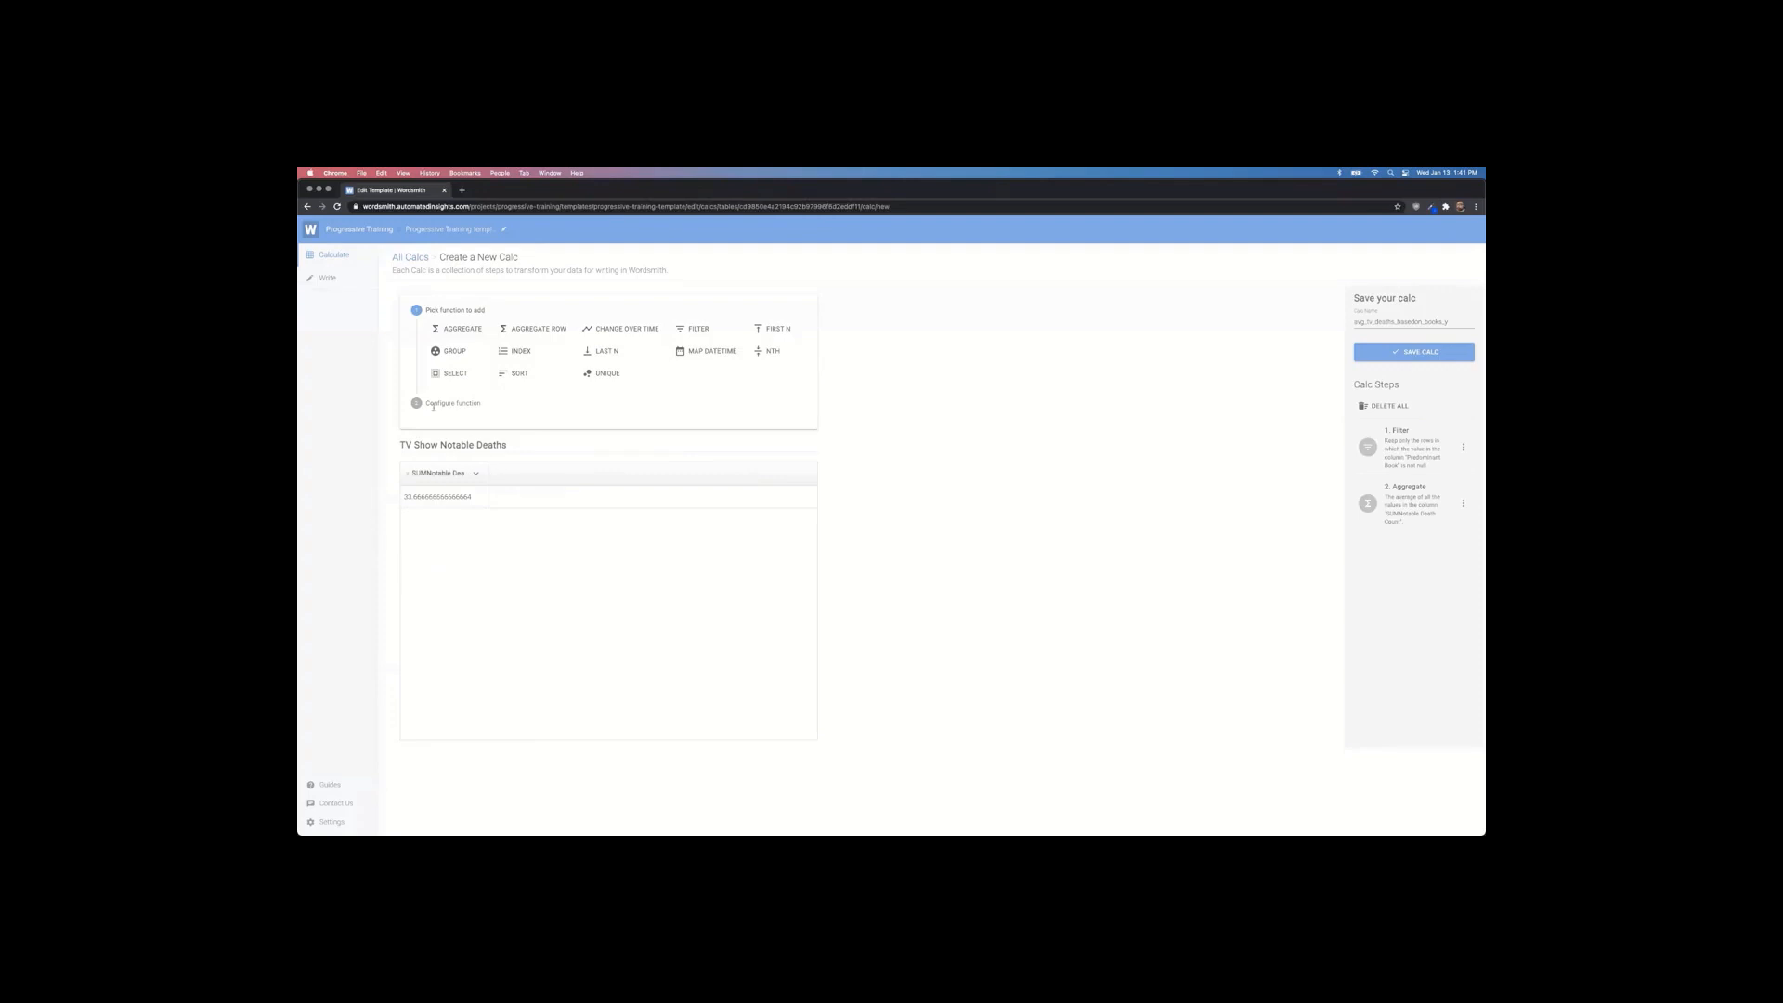
Step: Save the avg_tv_deaths_basedon_books_y calc and confirm it appears in the Insert Data list
double_click(443, 499)
click(1394, 358)
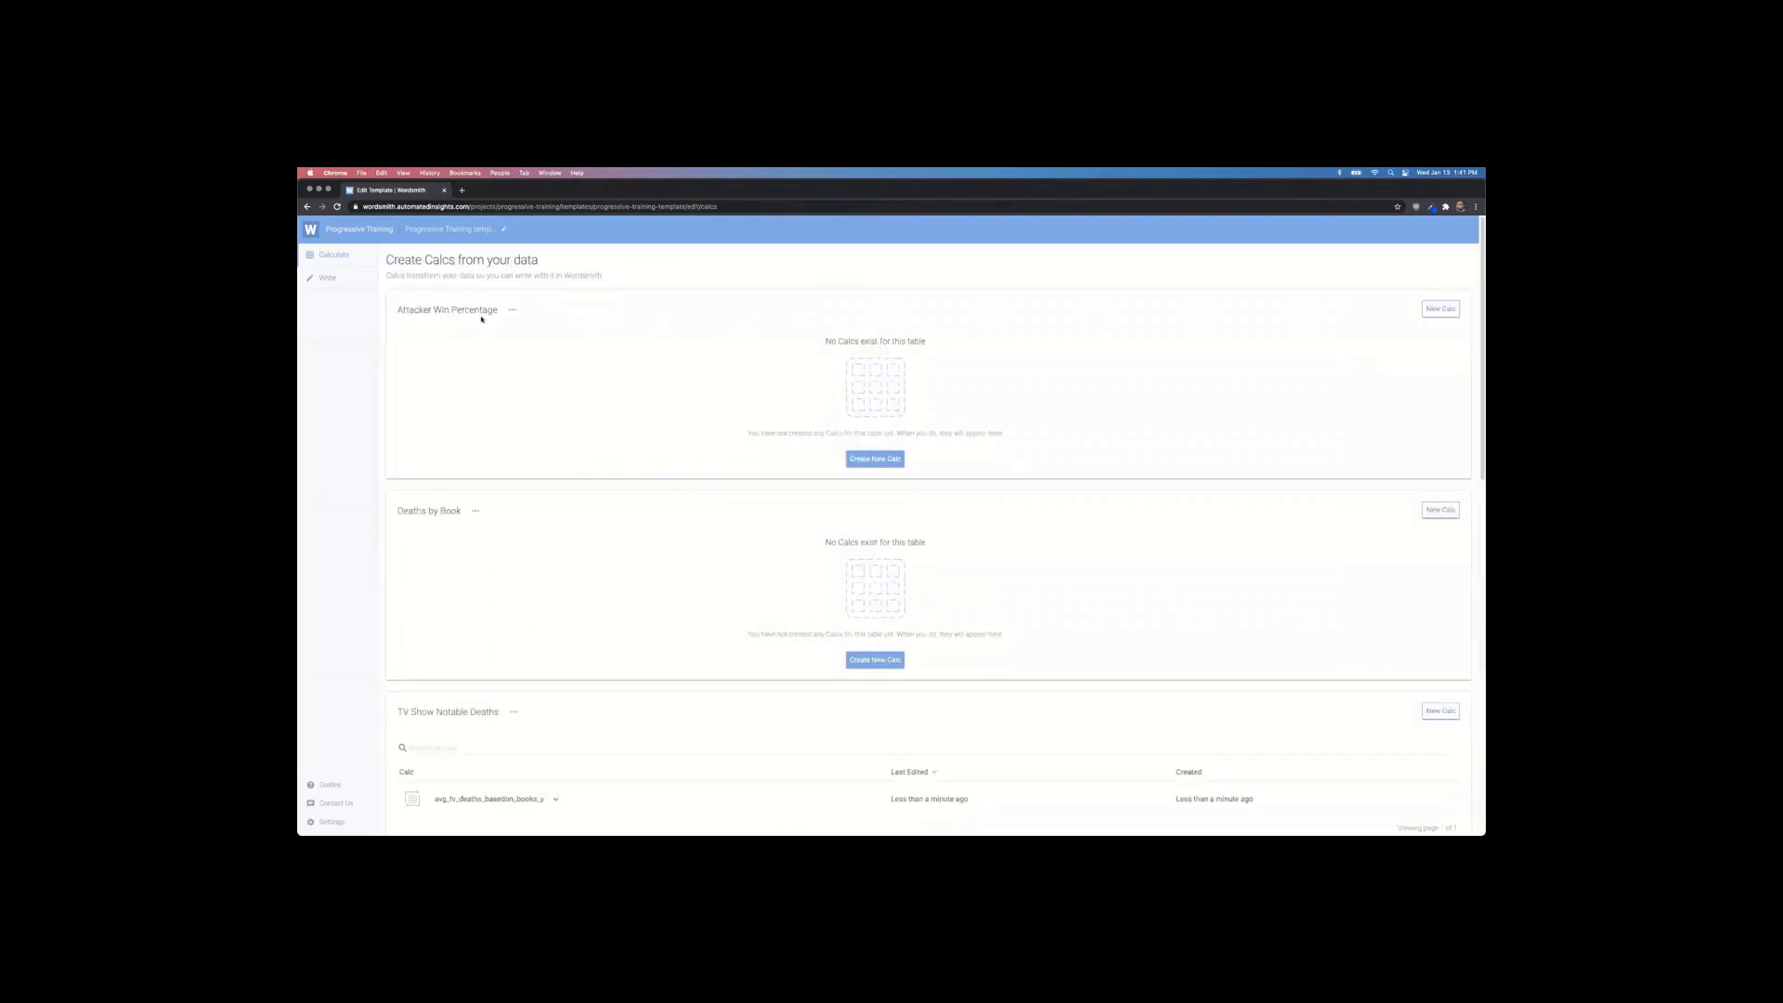
click(331, 279)
click(918, 257)
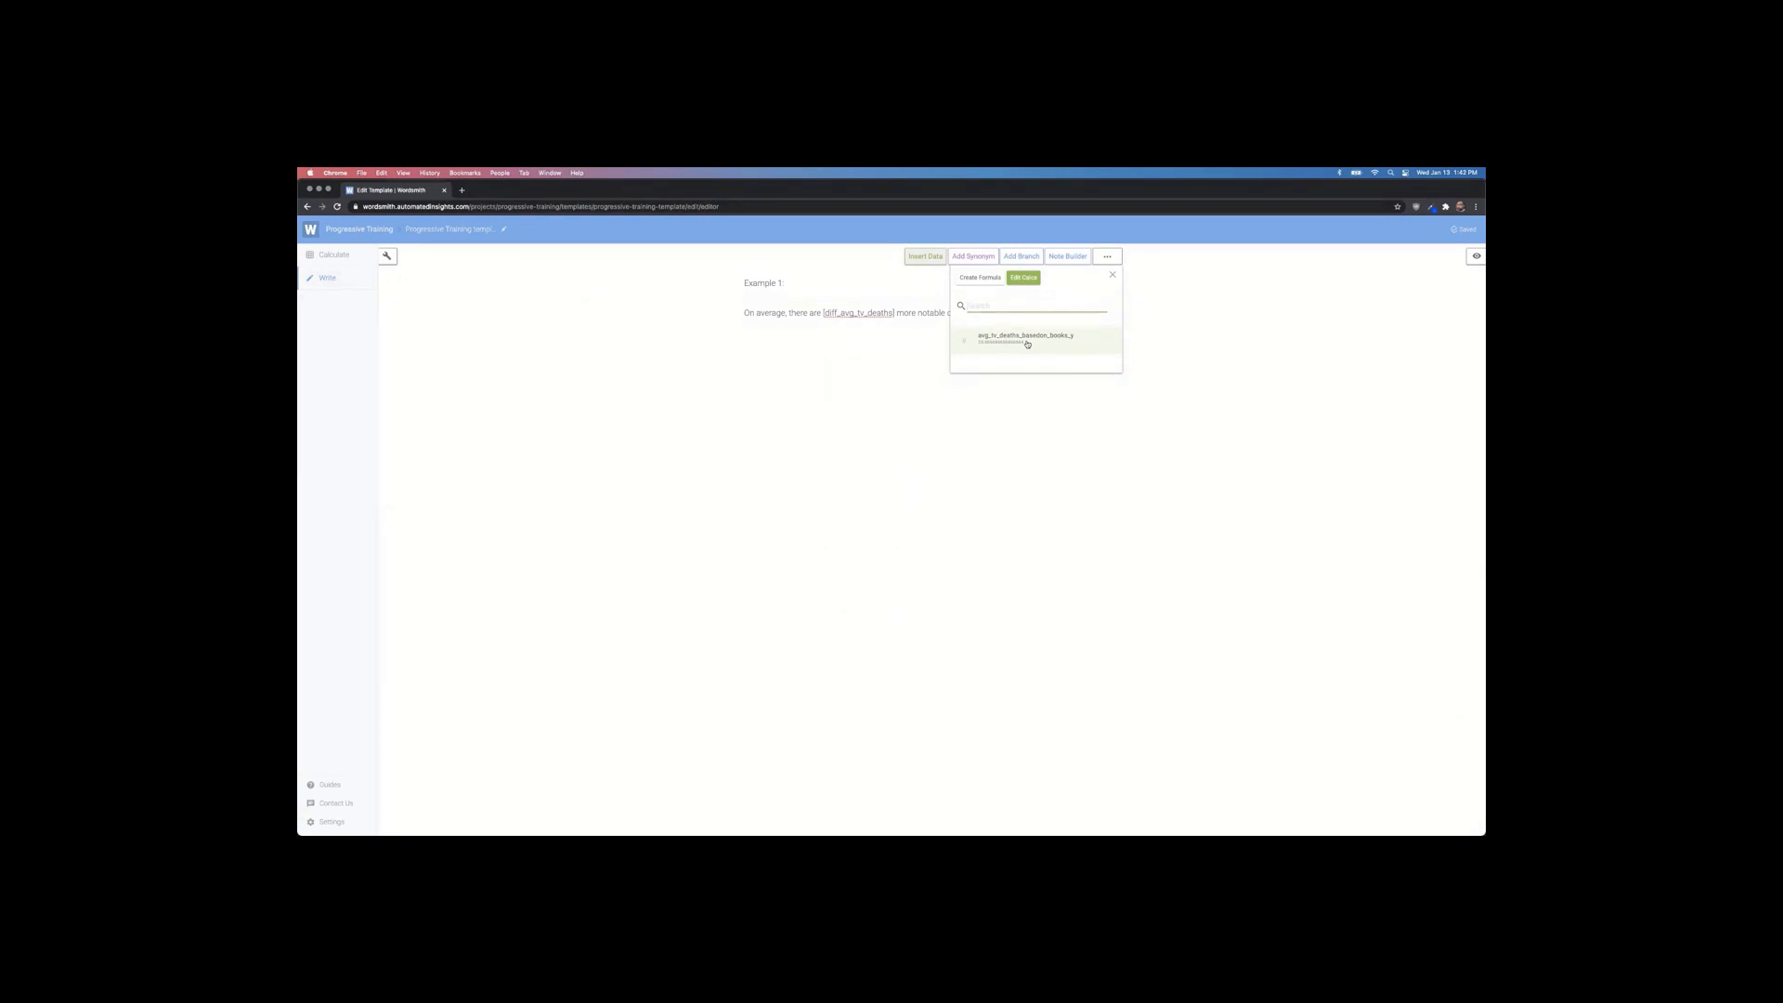
click(326, 253)
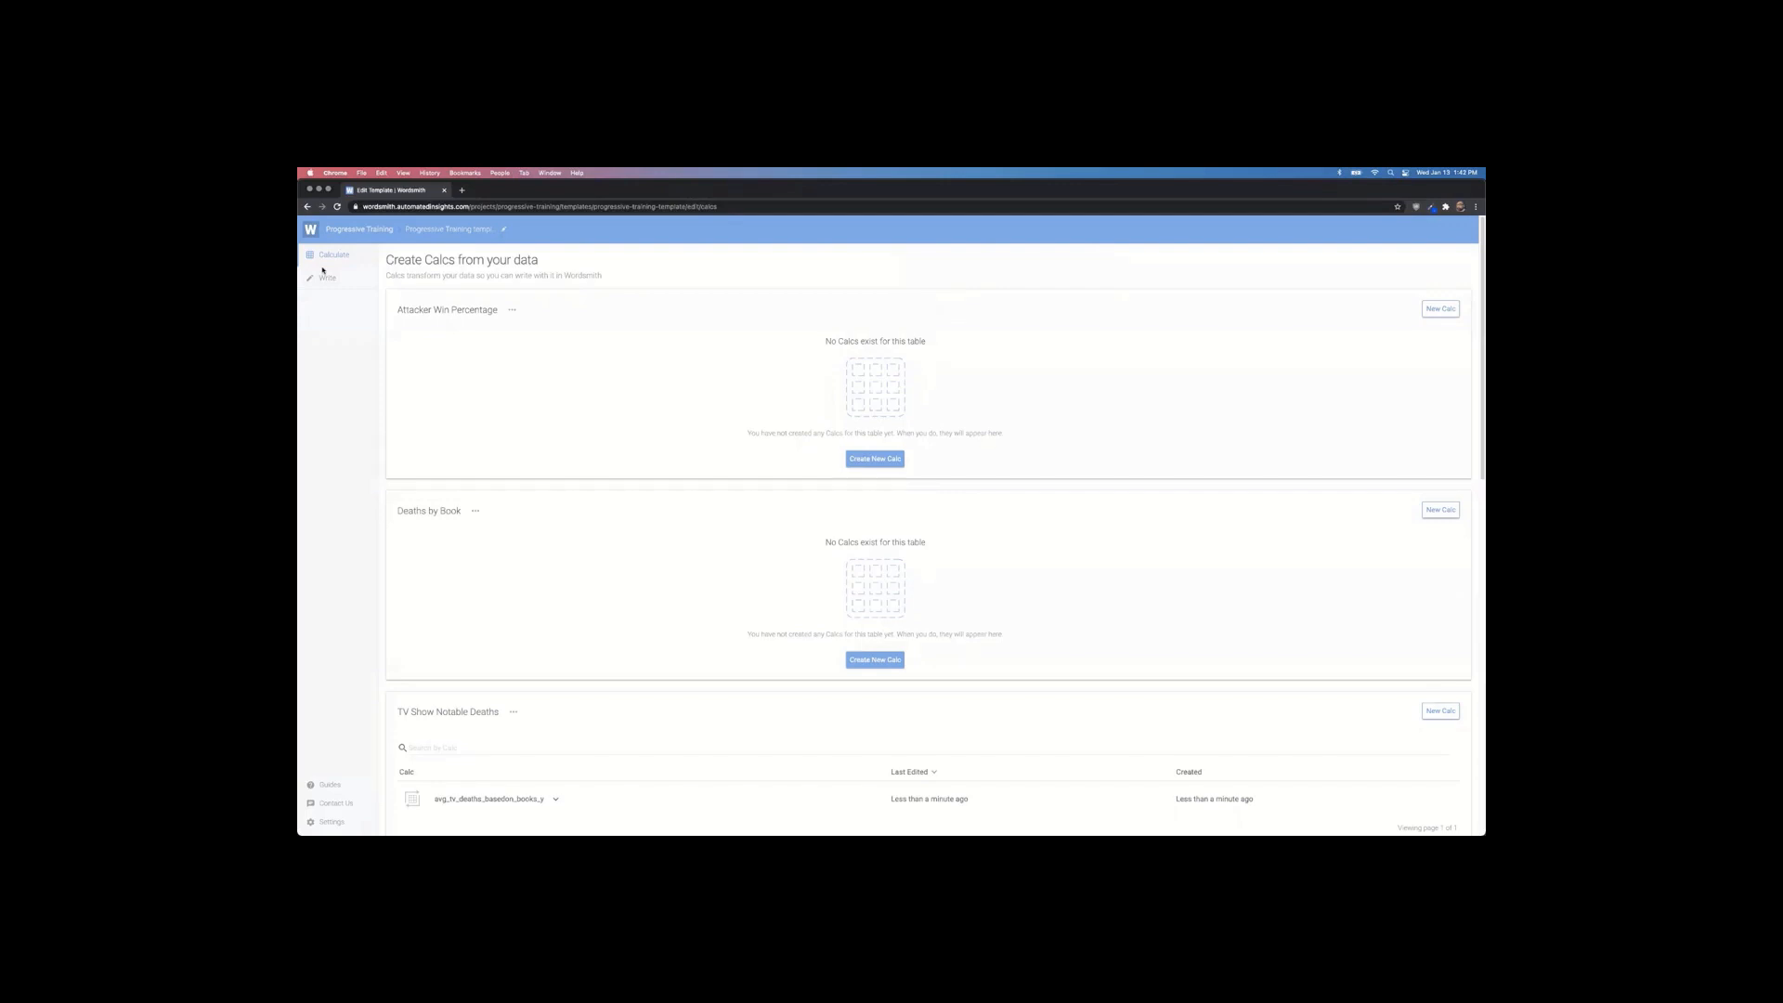
Step: Duplicate the average-deaths calc, deleting the 'Copy of' prefix from the new calc's name
scroll(754, 498, down, 5)
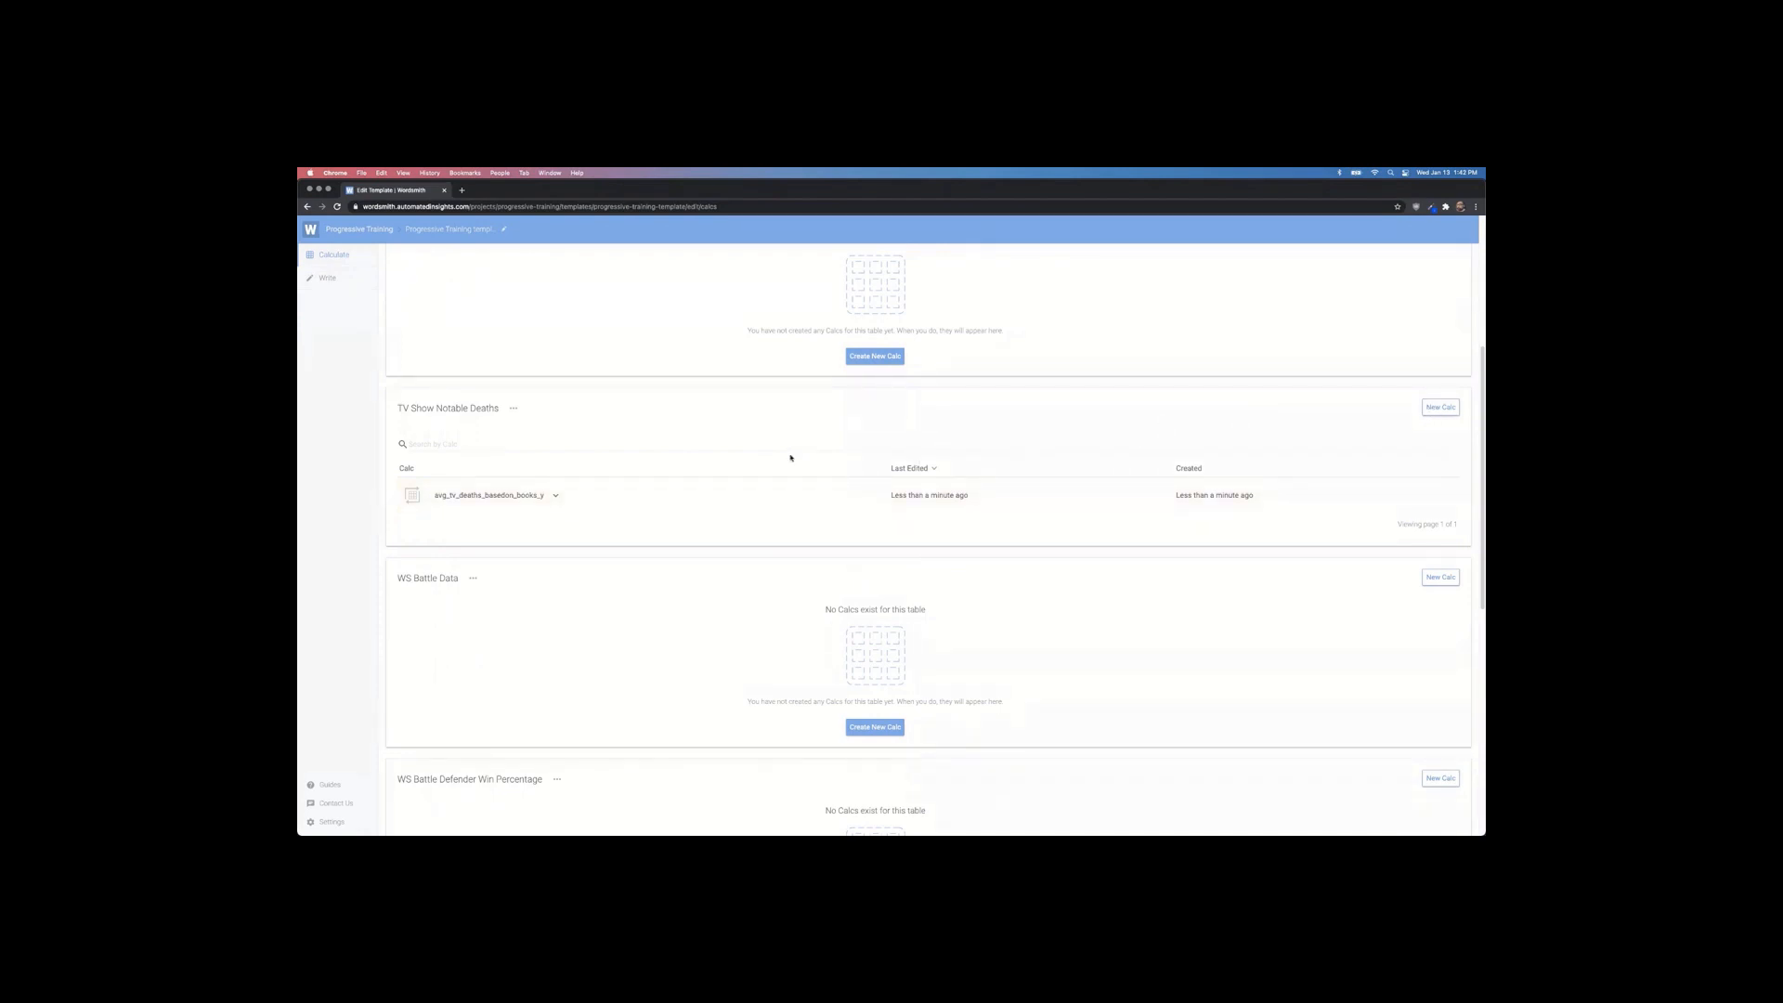
click(555, 495)
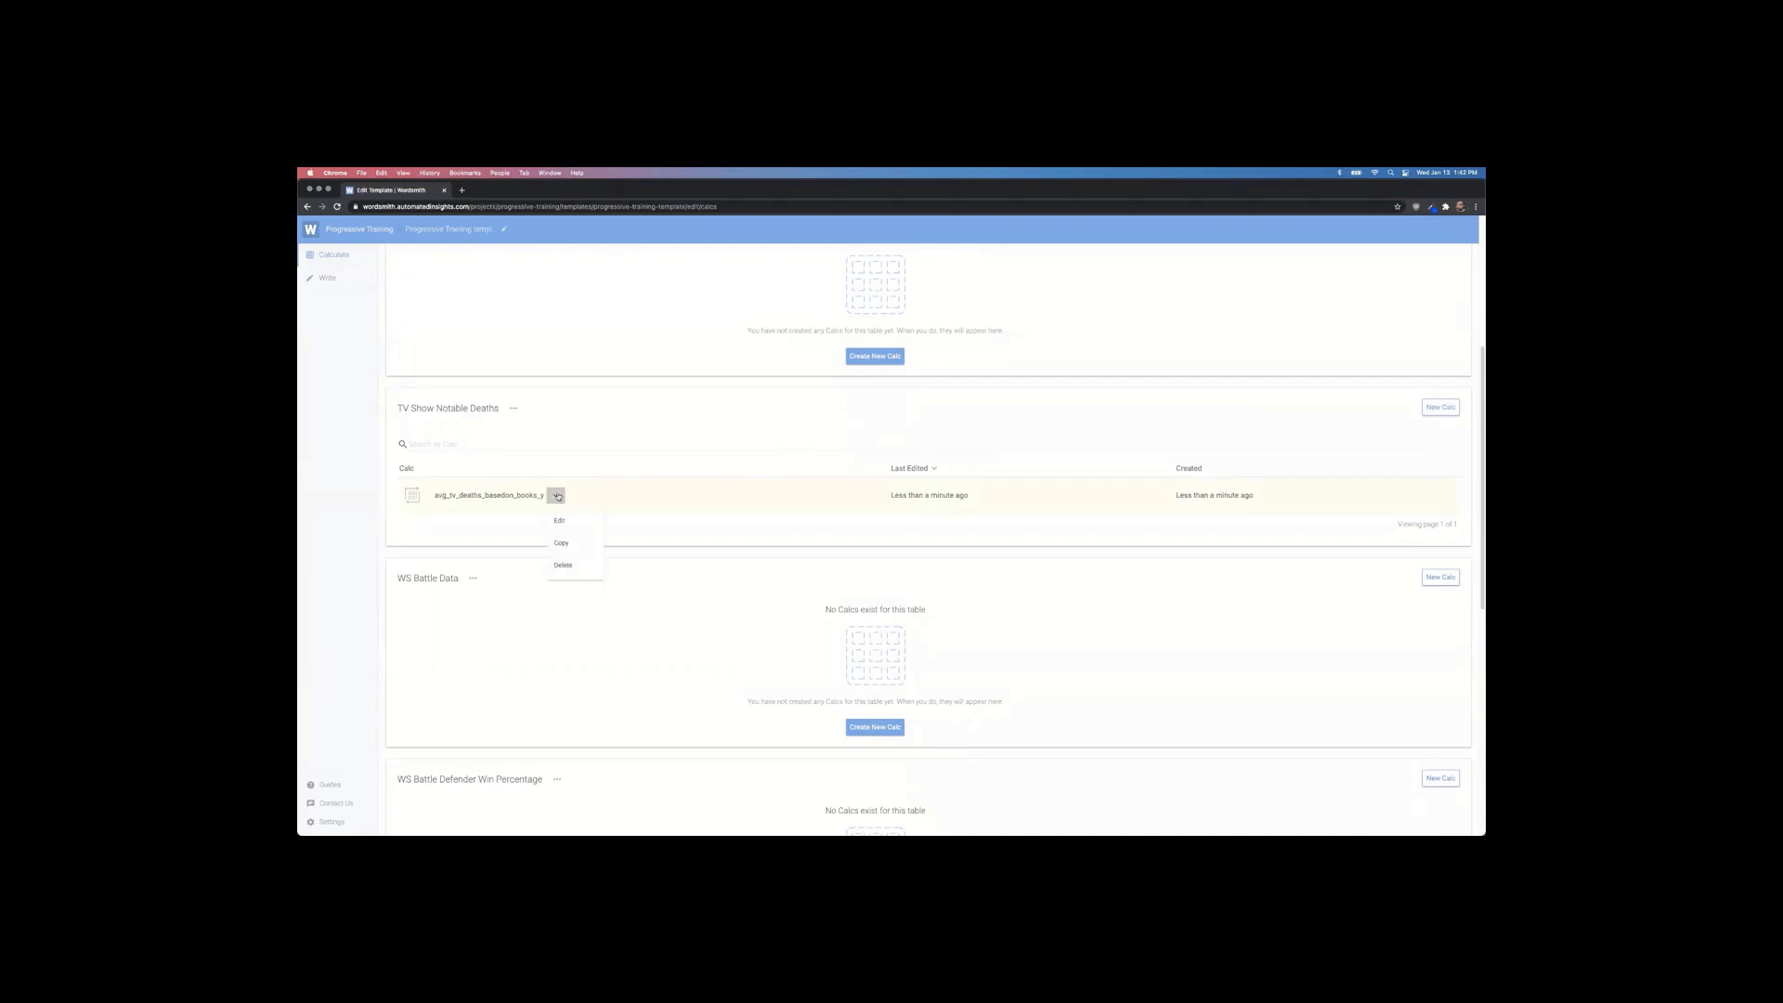
click(562, 544)
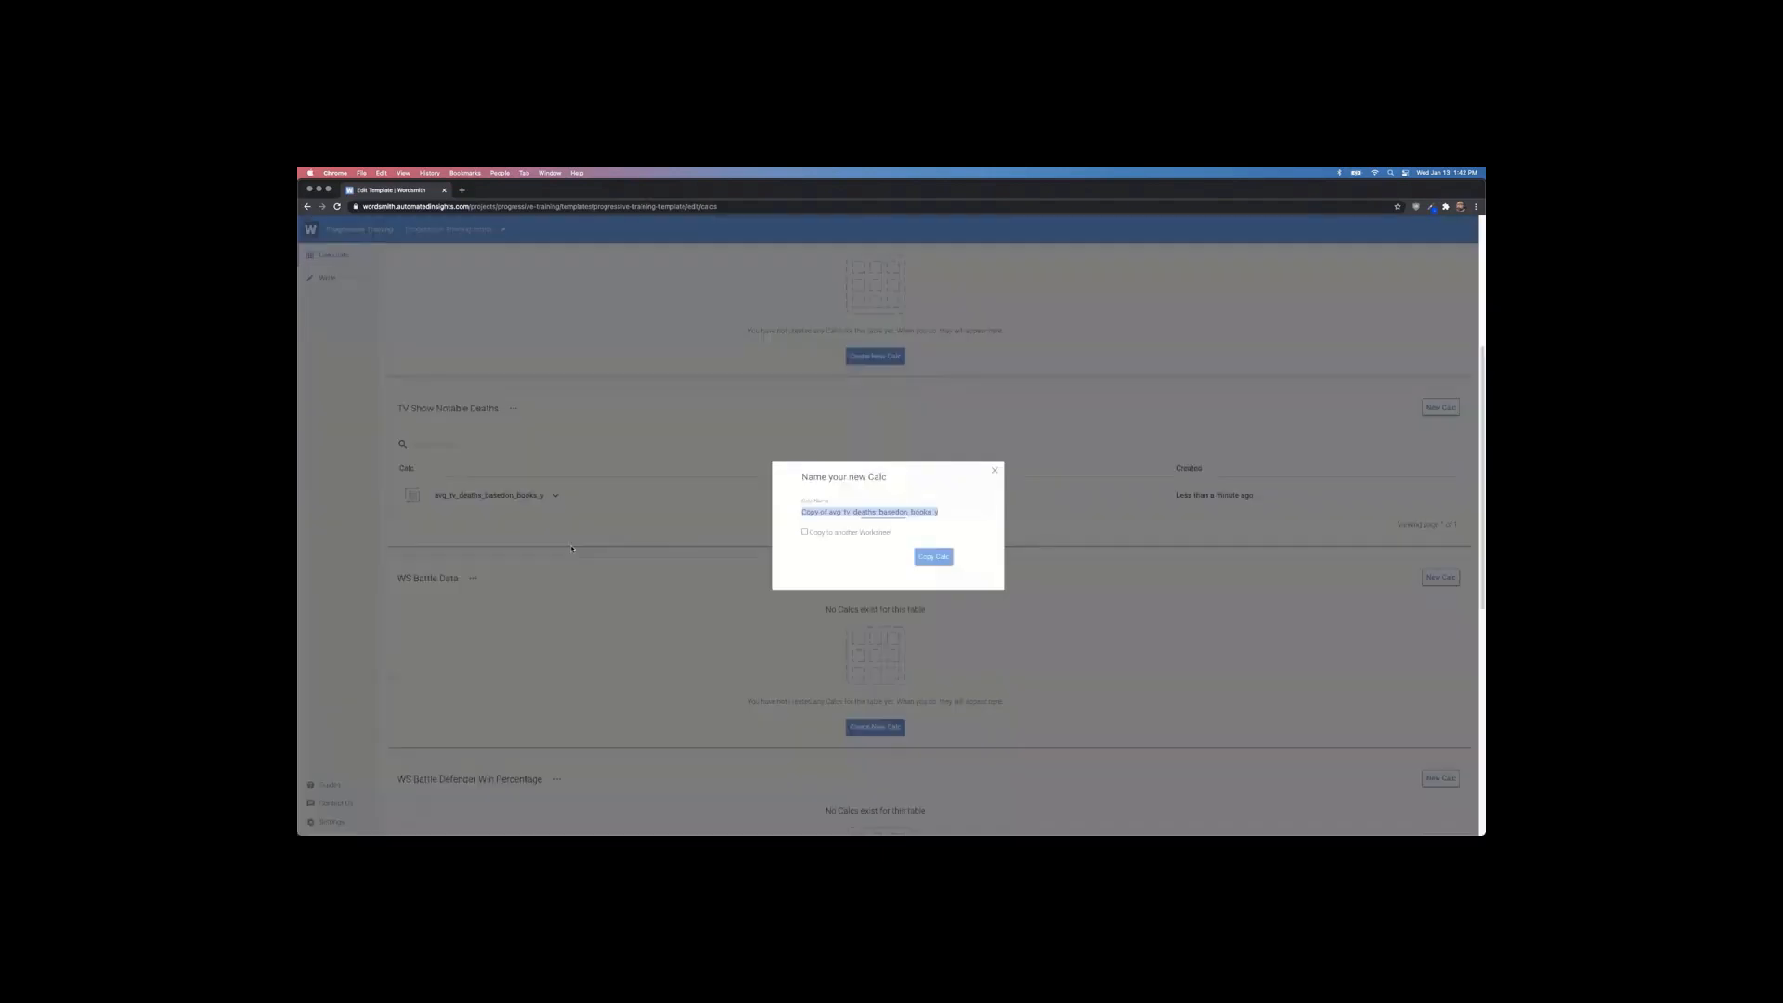
click(824, 512)
key(shift+Home)
key(BackSpace)
key(BackSpace)
click(935, 559)
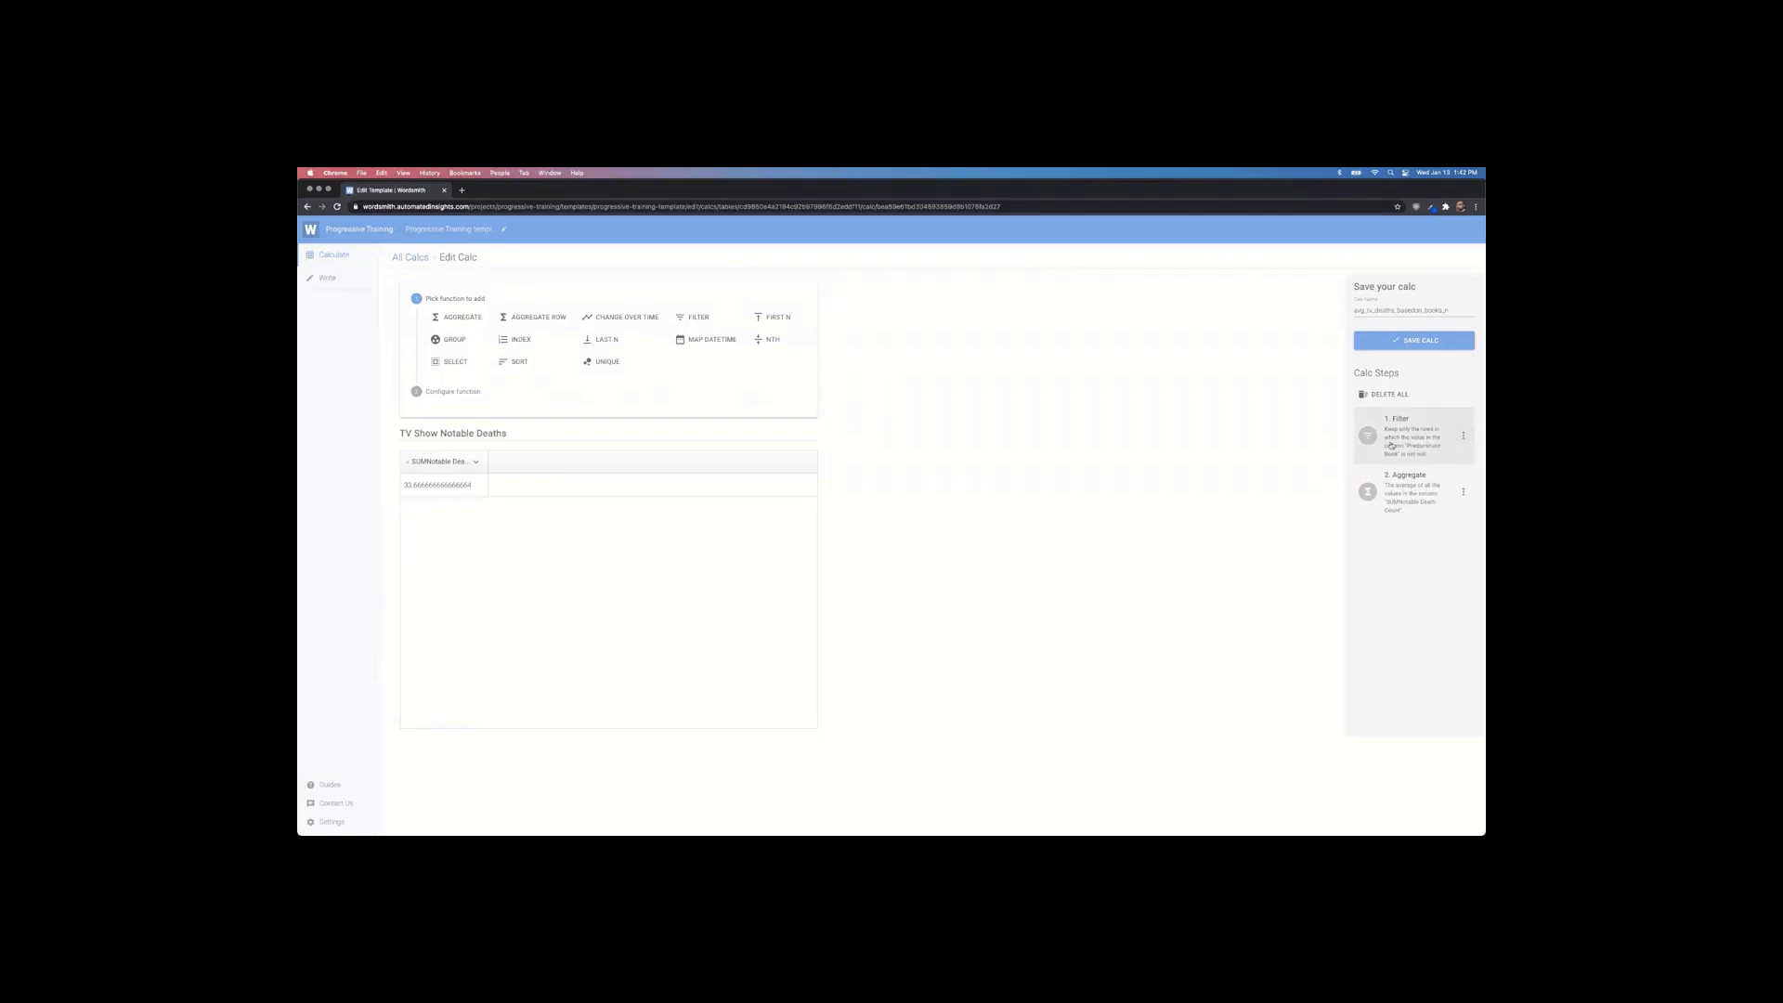
click(1464, 435)
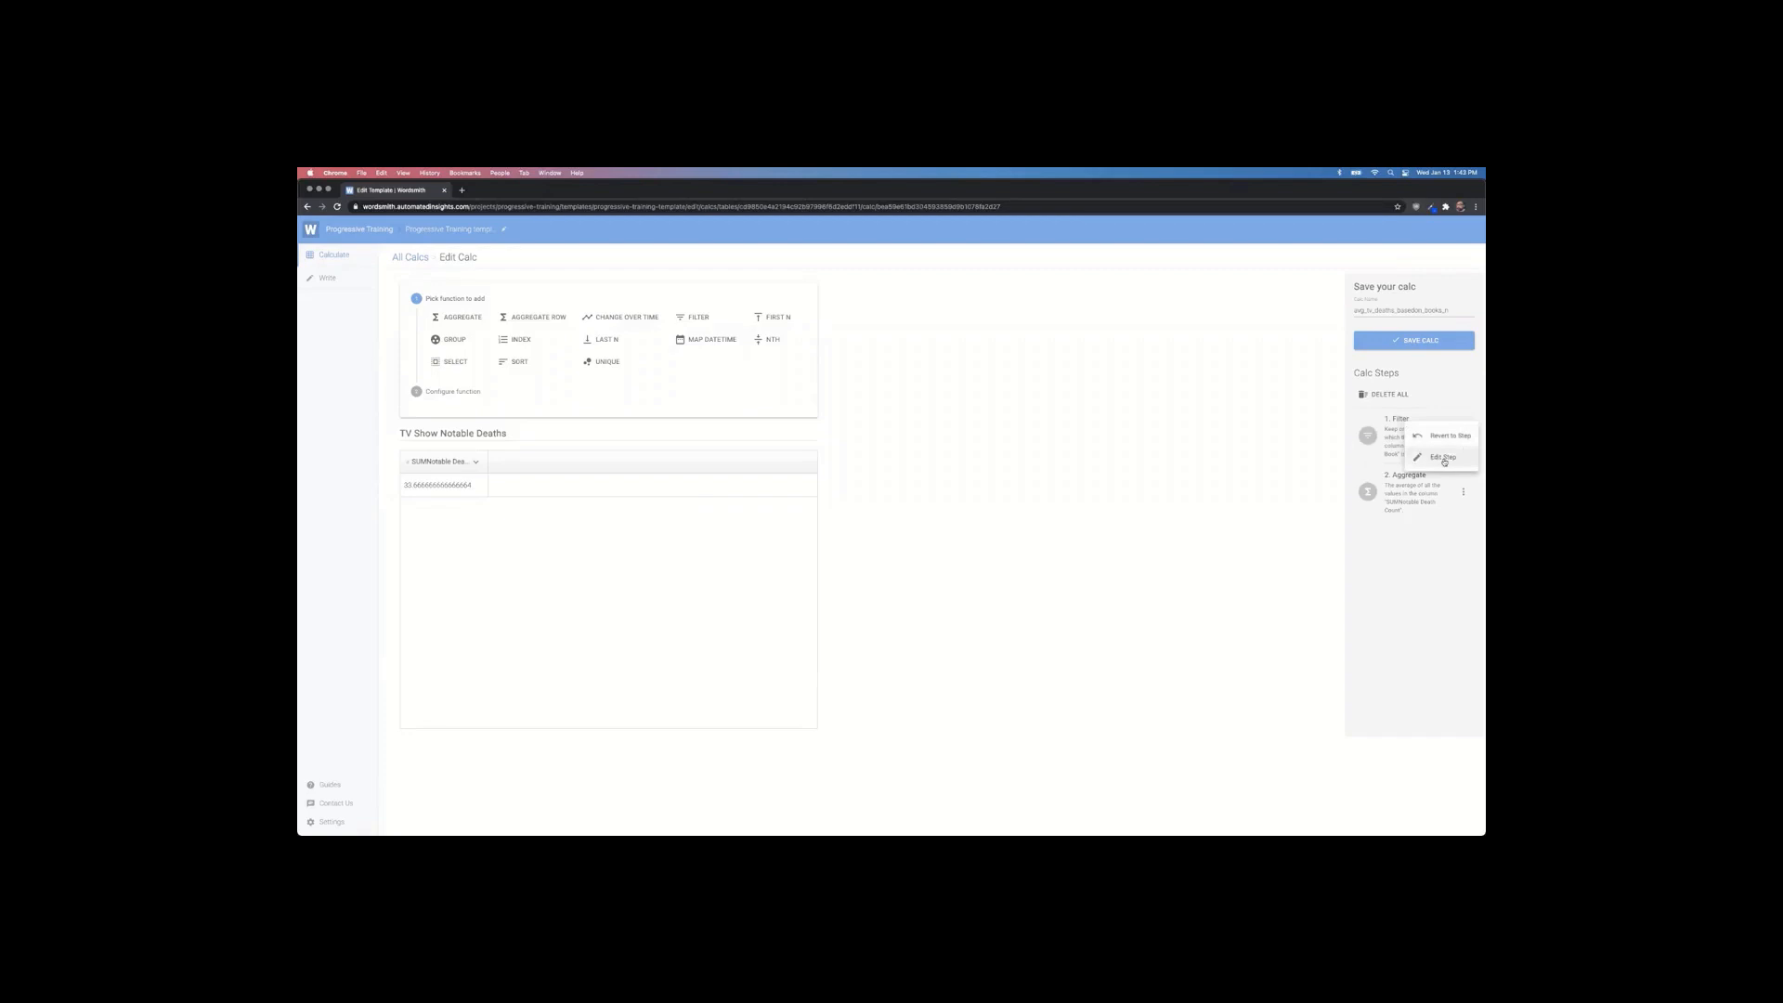
Step: Change the copied calc's filter to keep rows where Predominant Book is null, and save the calc
click(1443, 458)
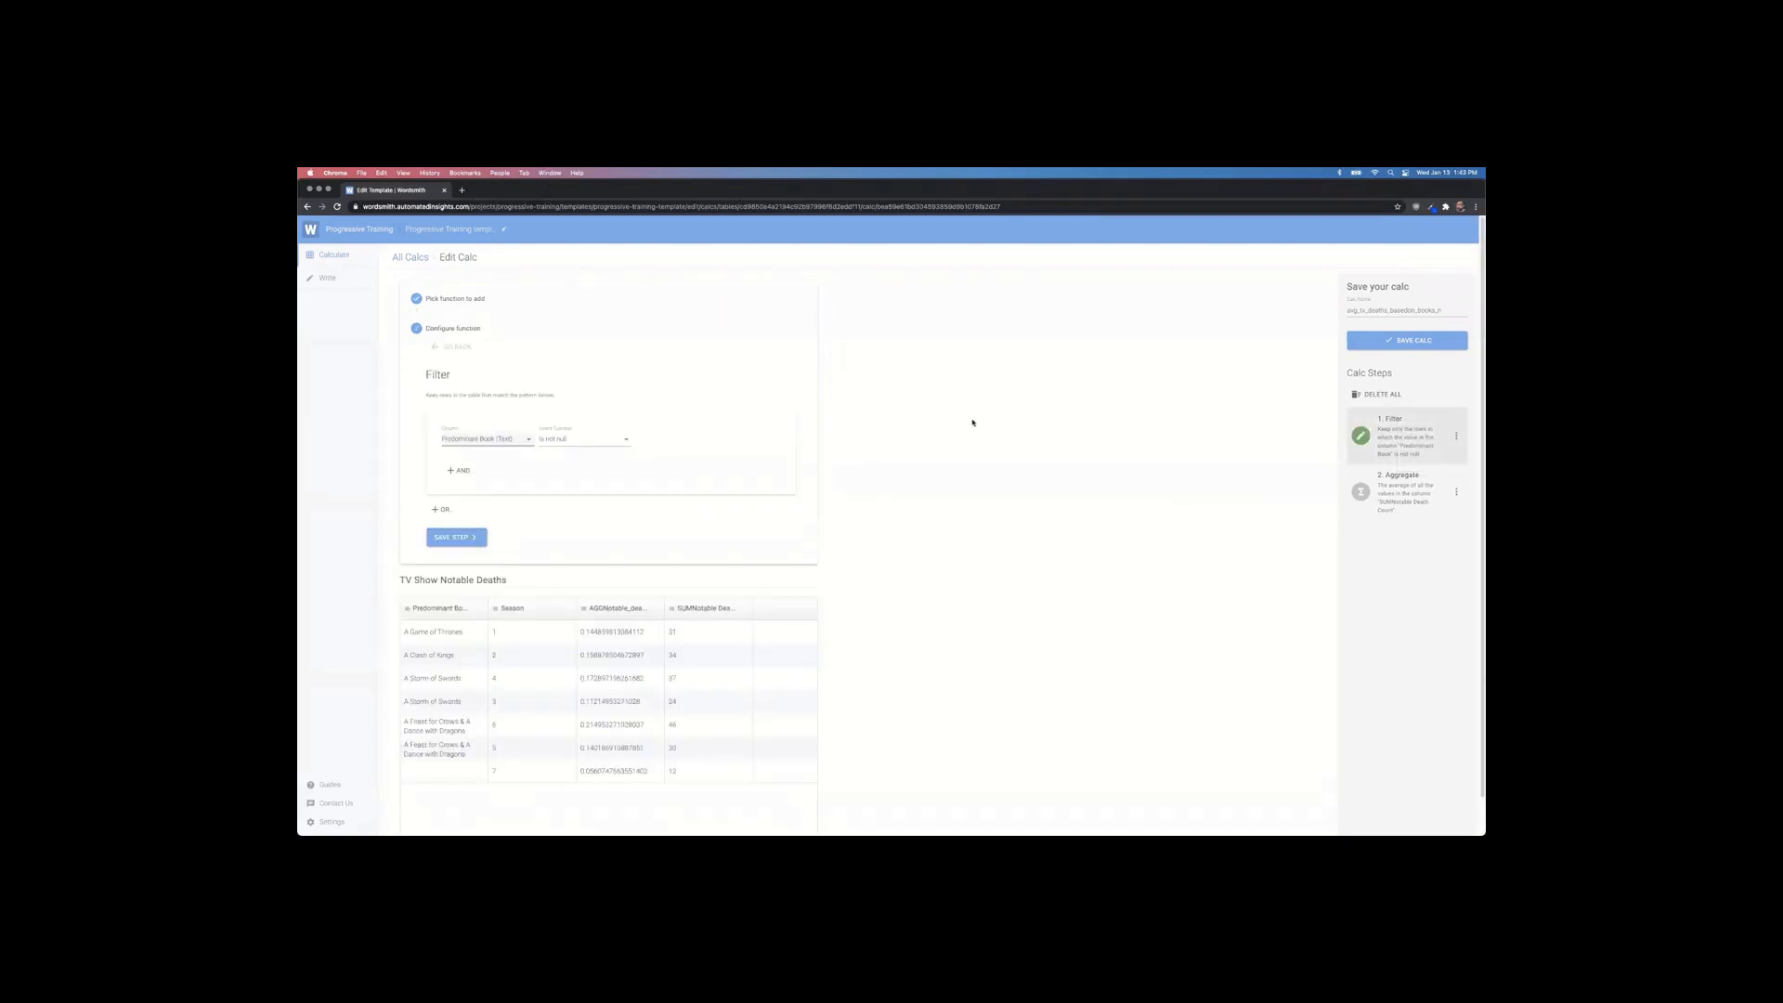
click(576, 441)
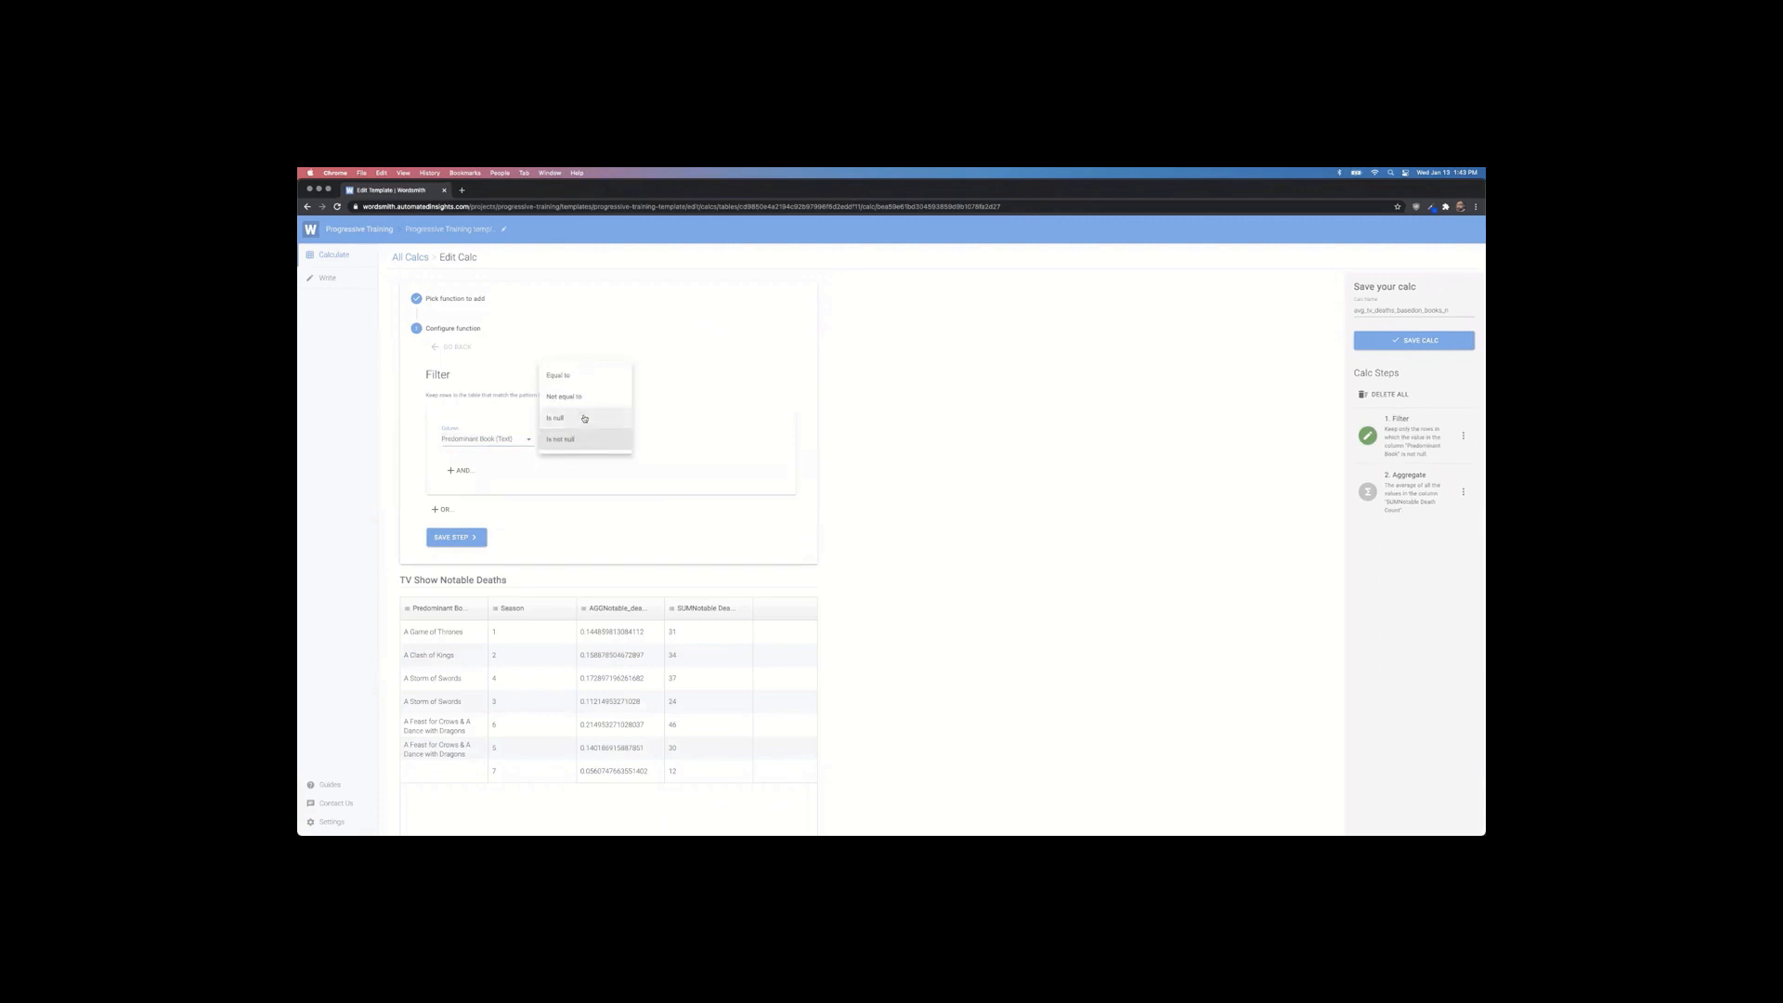
click(584, 419)
click(457, 539)
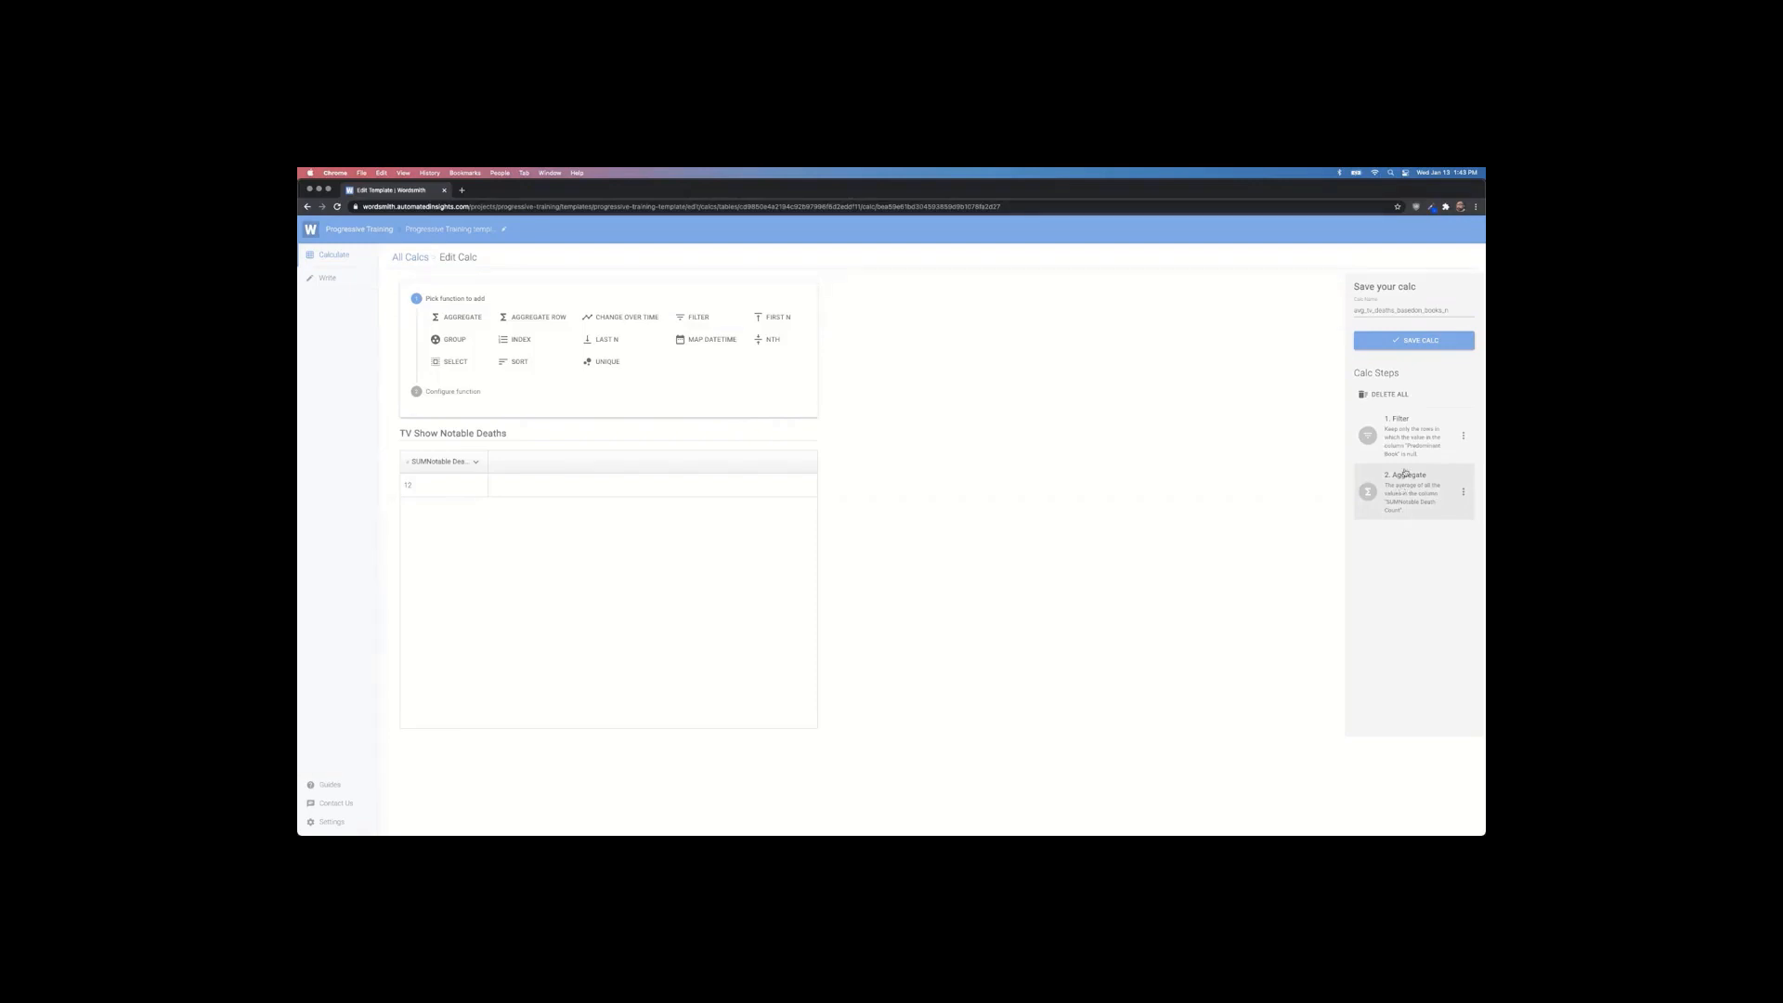
click(1403, 340)
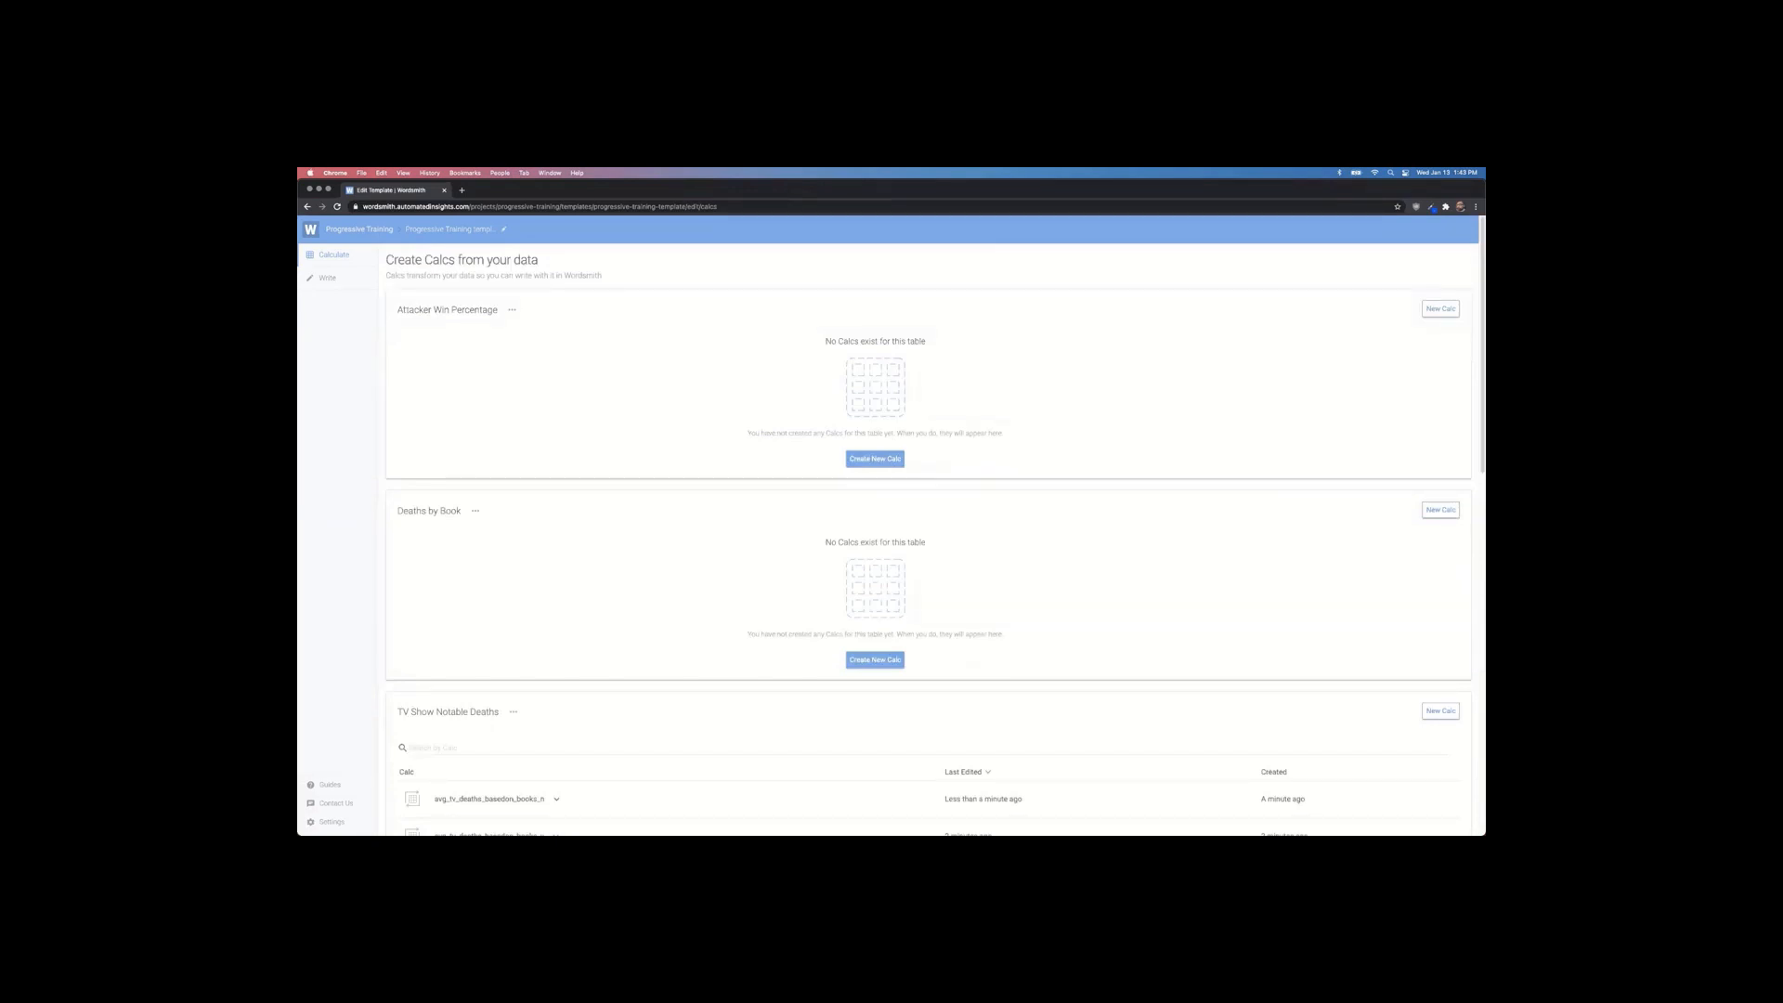
Step: Create formula diff_avg_tv_deaths as avg_tv_deaths_basedon_books_y - avg_tv_deaths_basedon_books_n
click(333, 278)
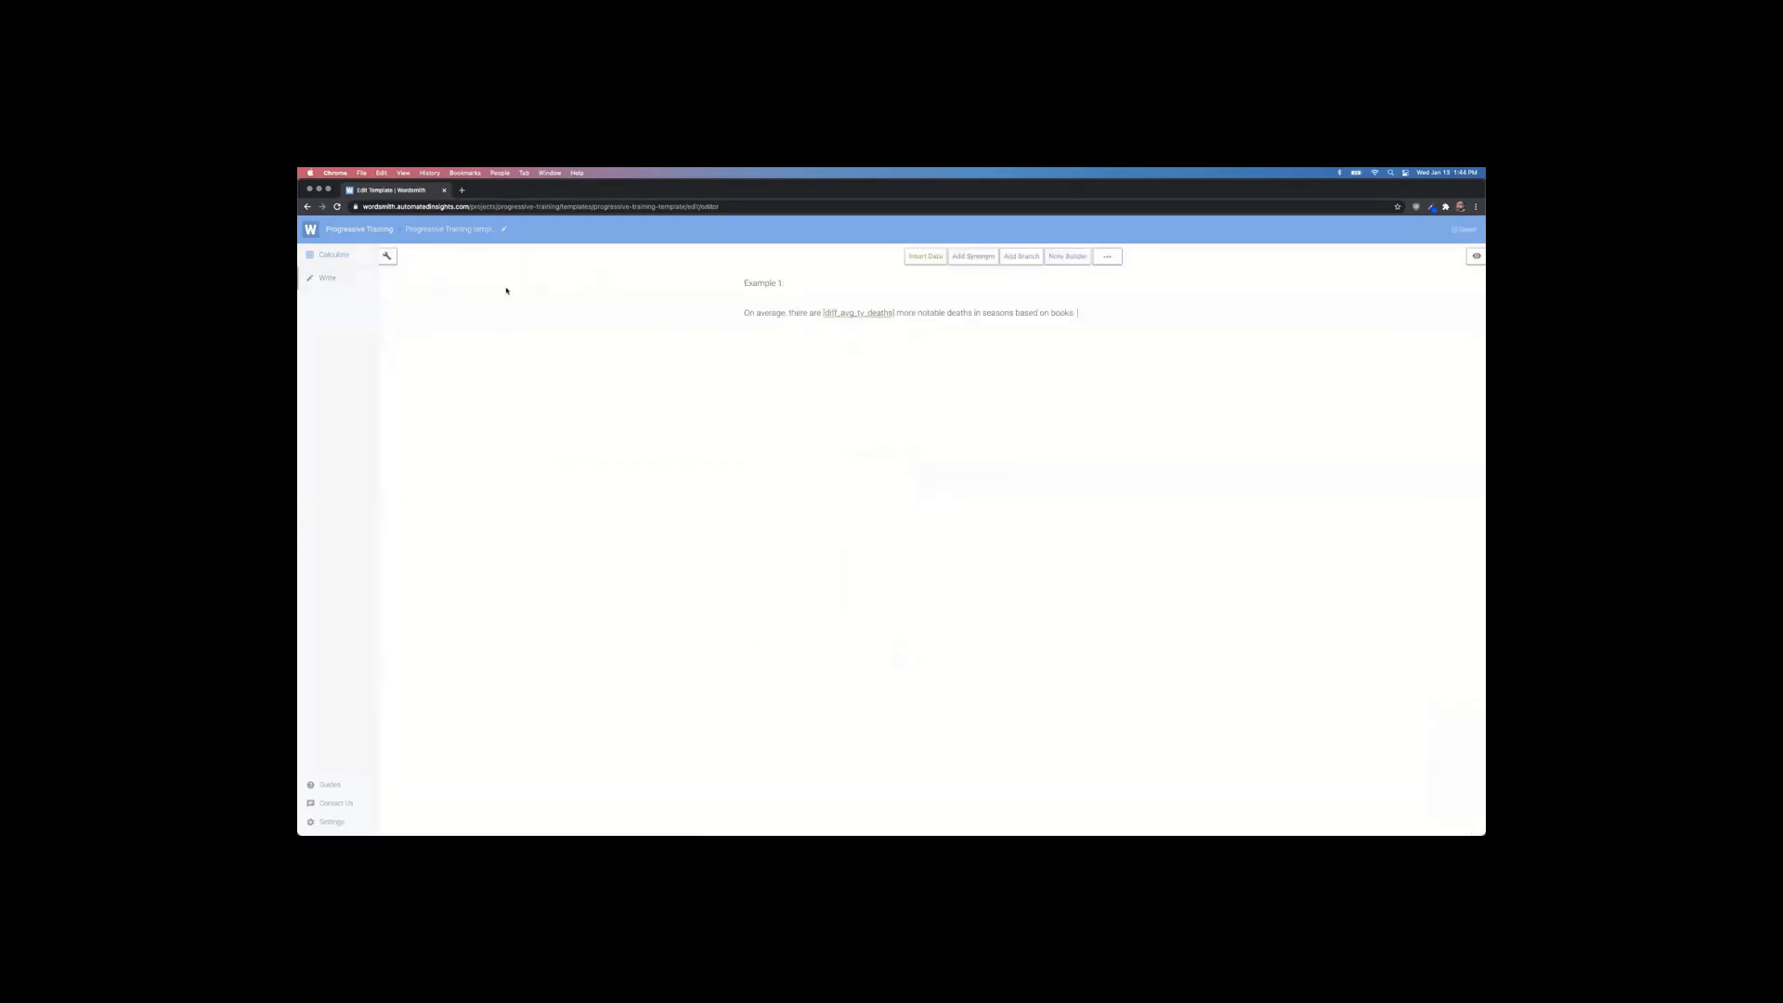
click(927, 259)
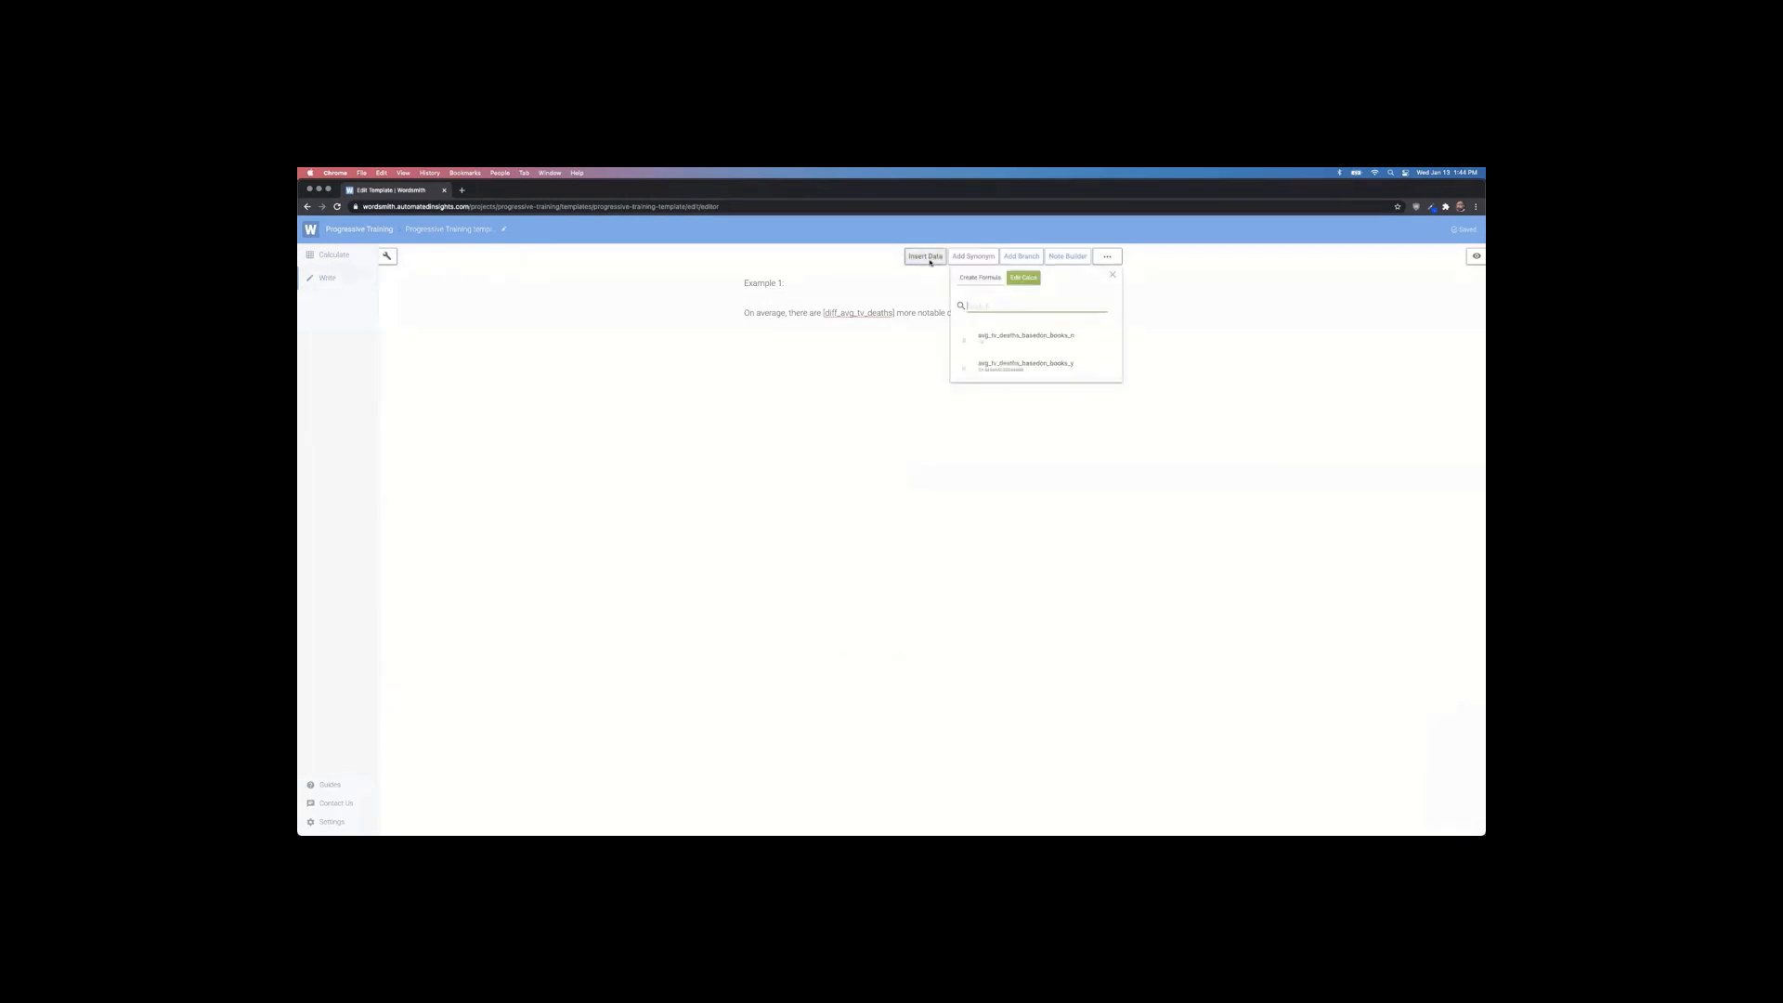
click(980, 279)
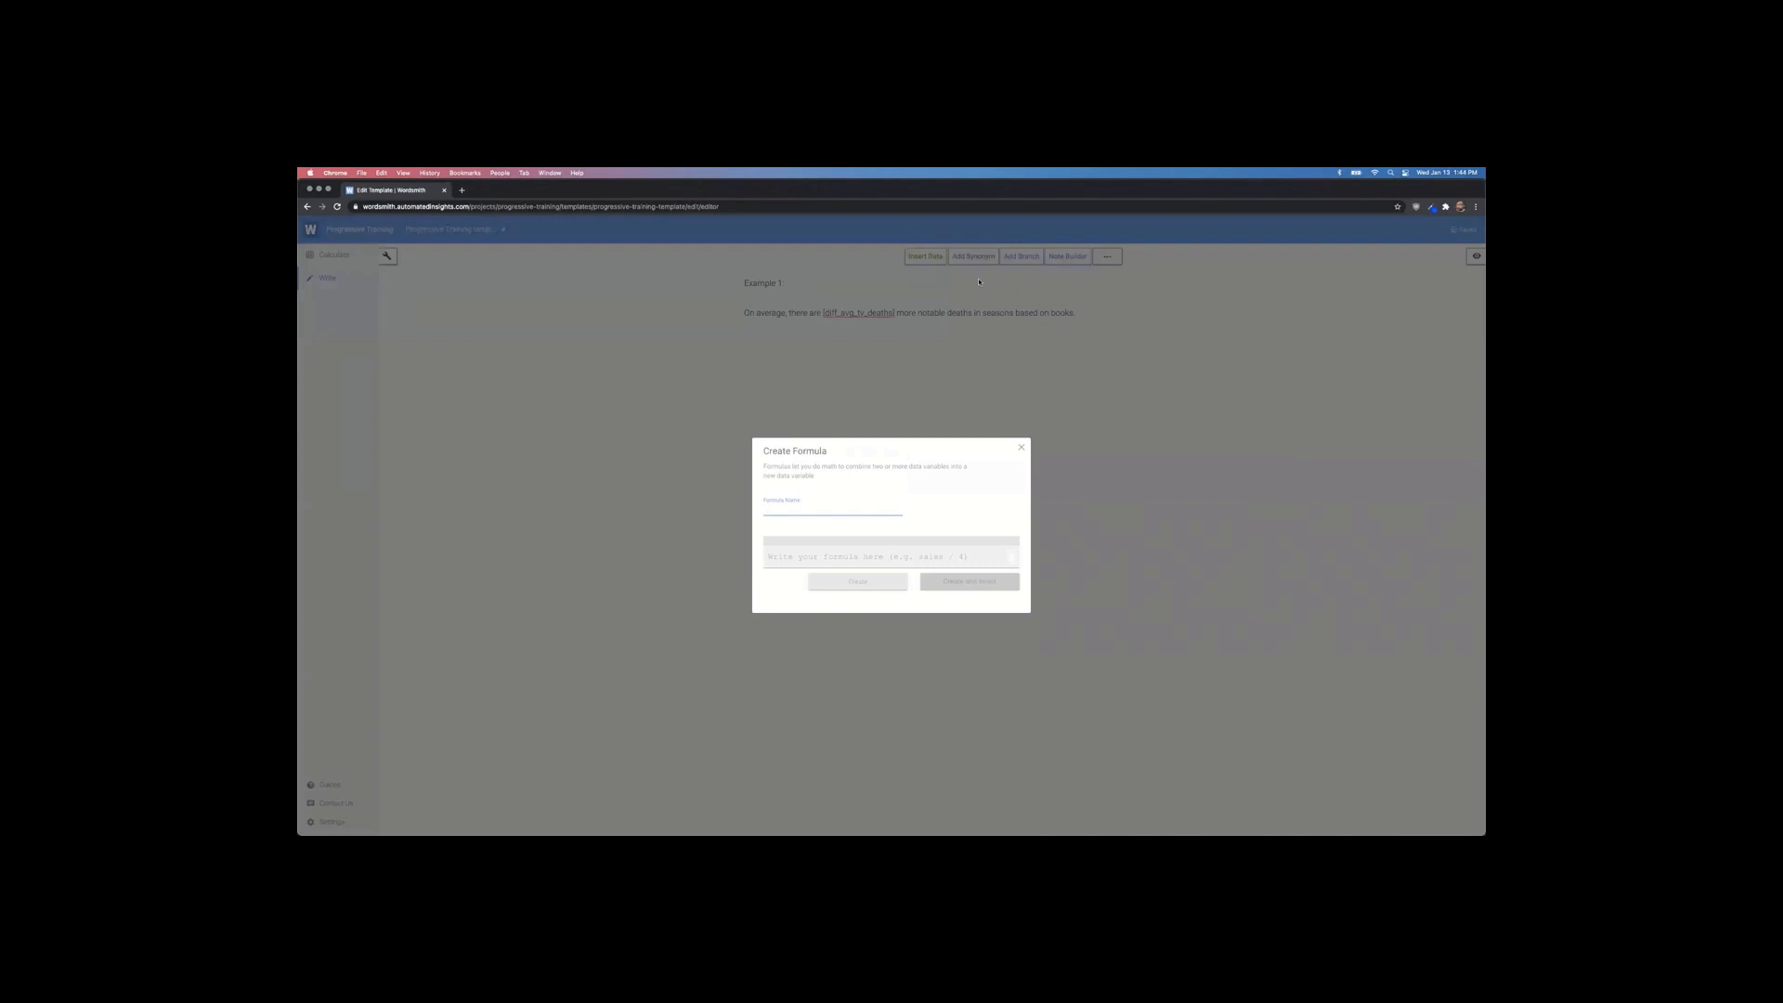
text(diff_avg_tv_deaths)
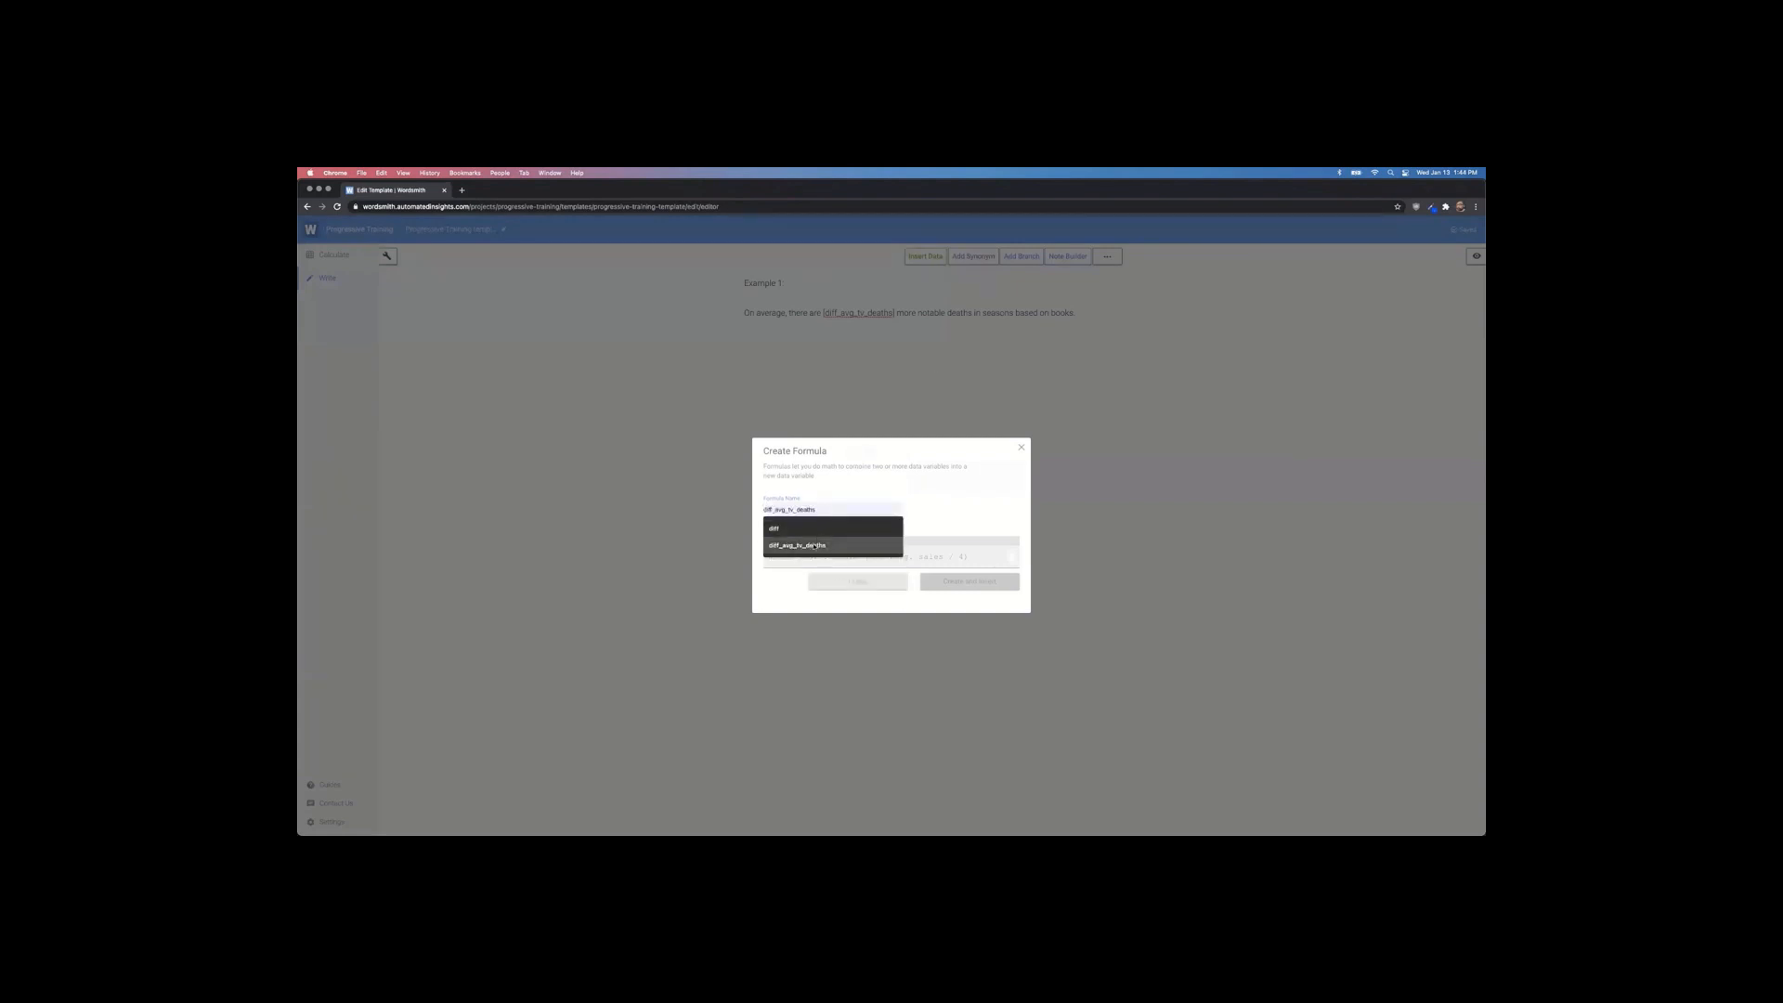
click(812, 545)
click(801, 553)
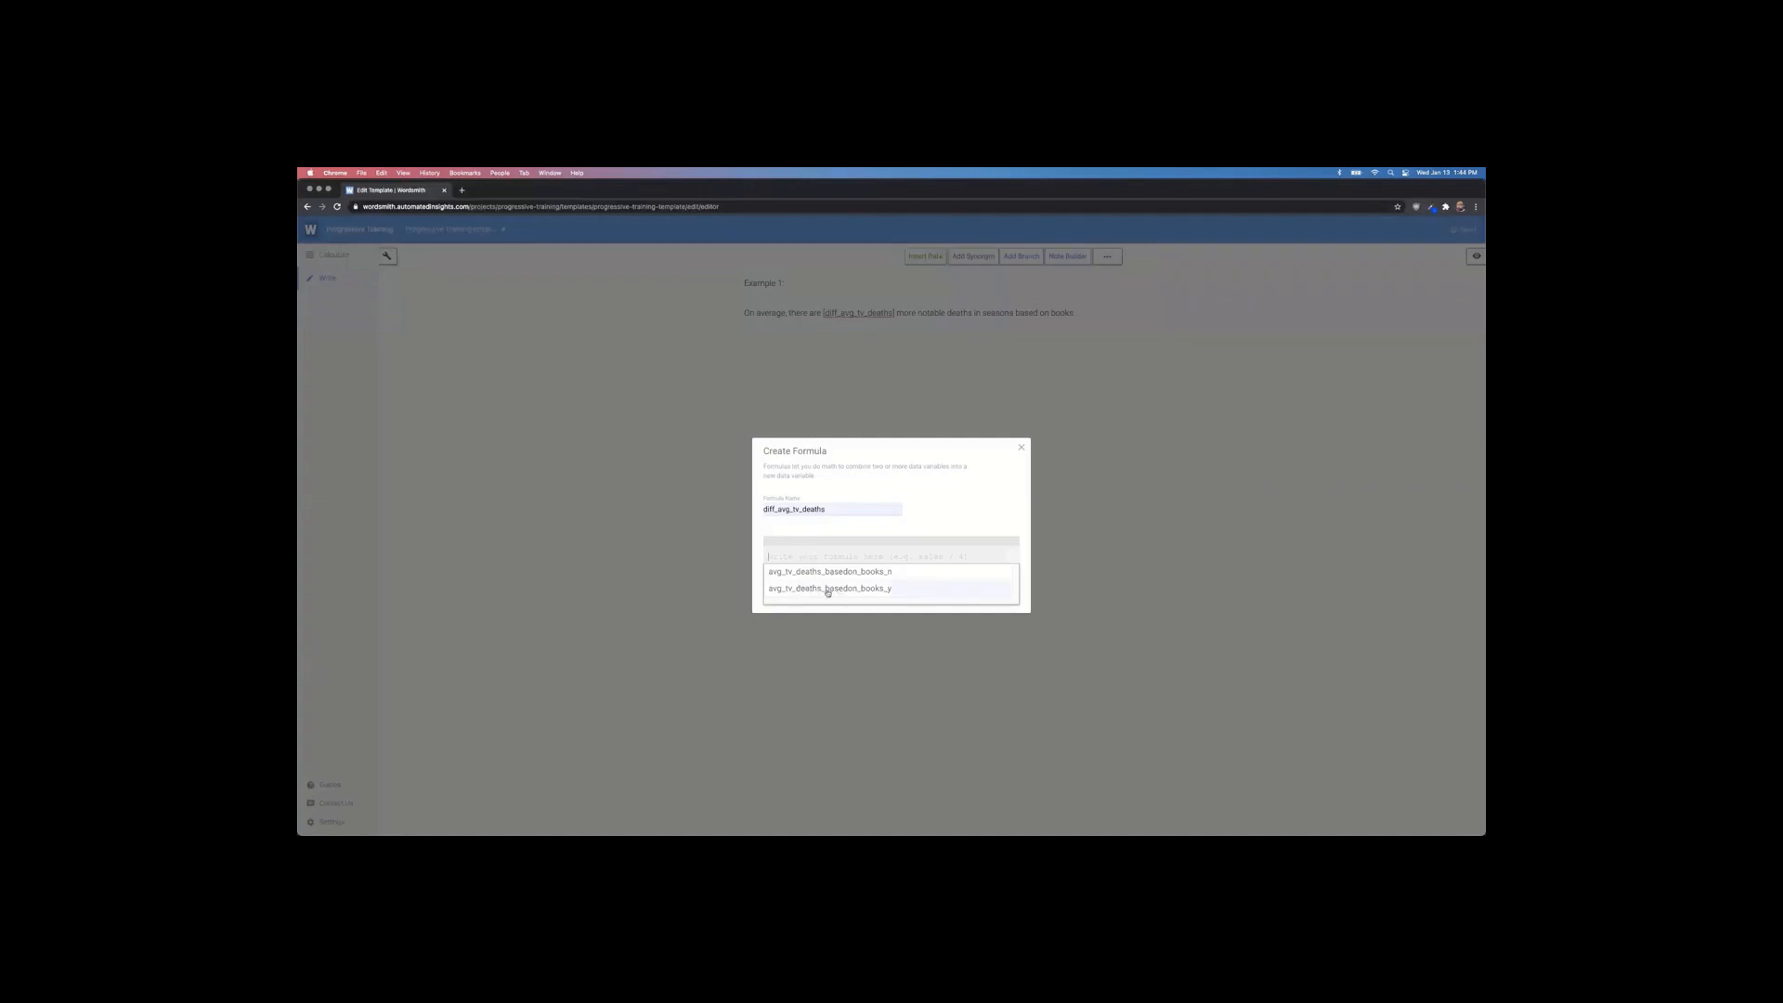
click(856, 592)
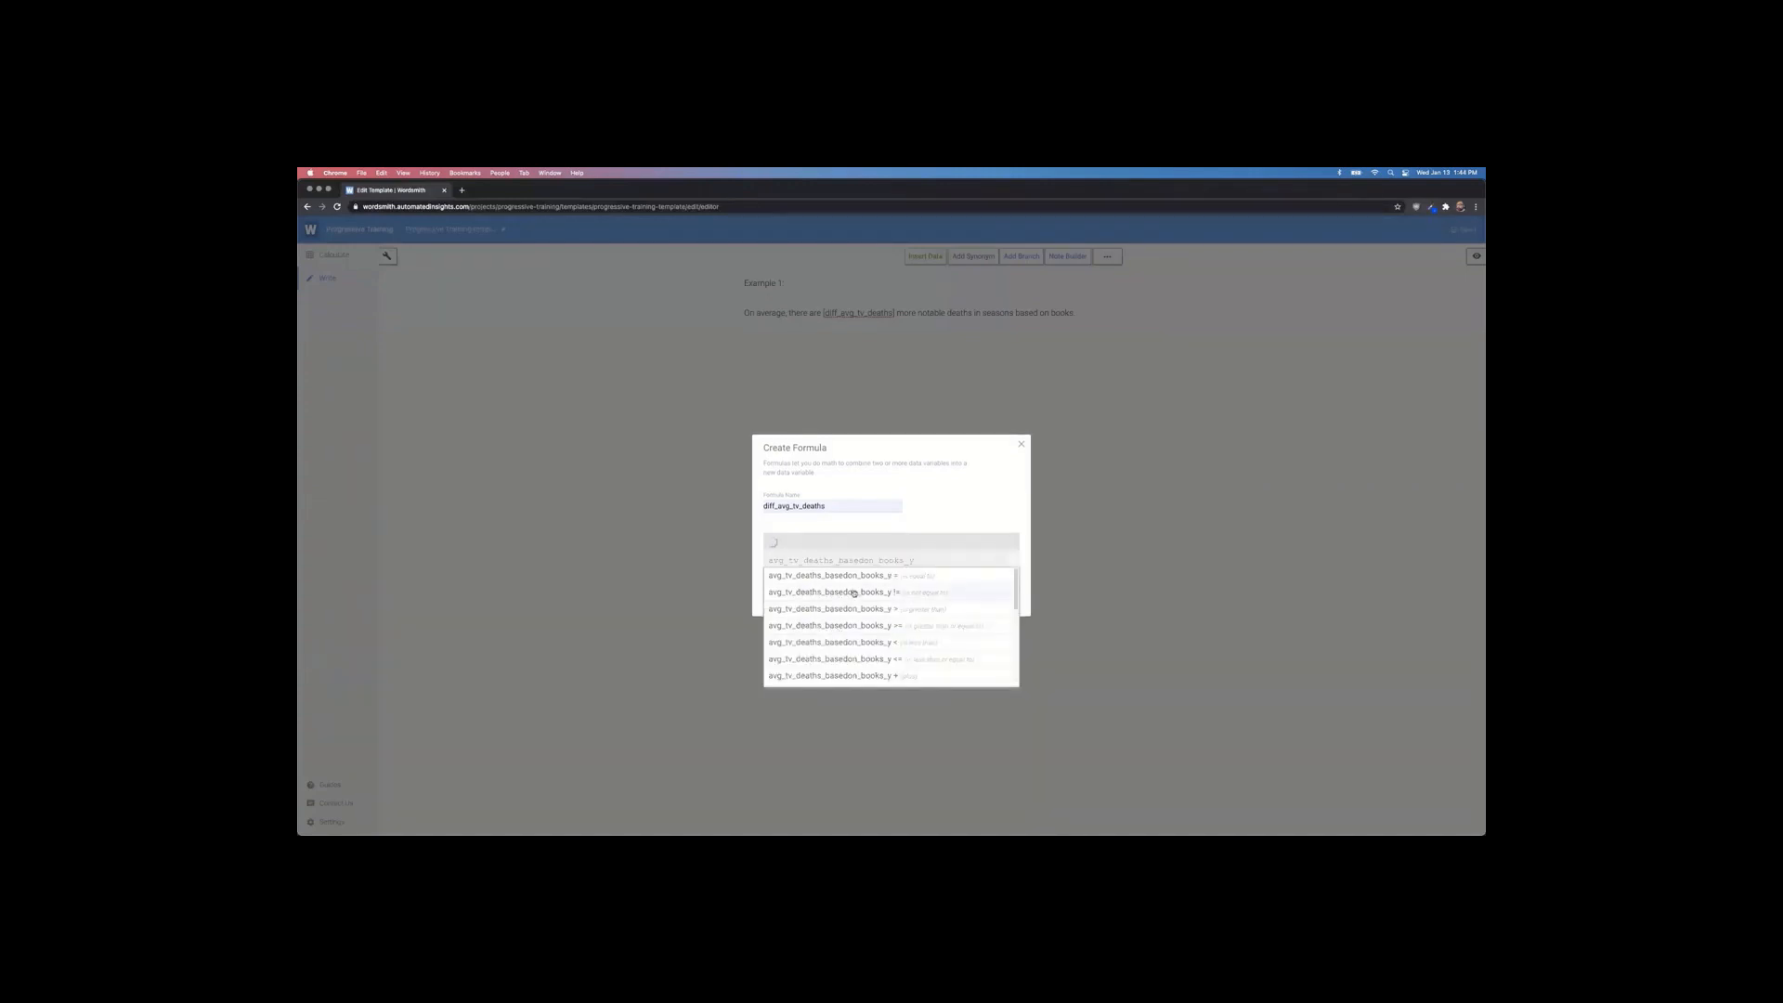
text(- avg_tv_deaths_basedon_books_n)
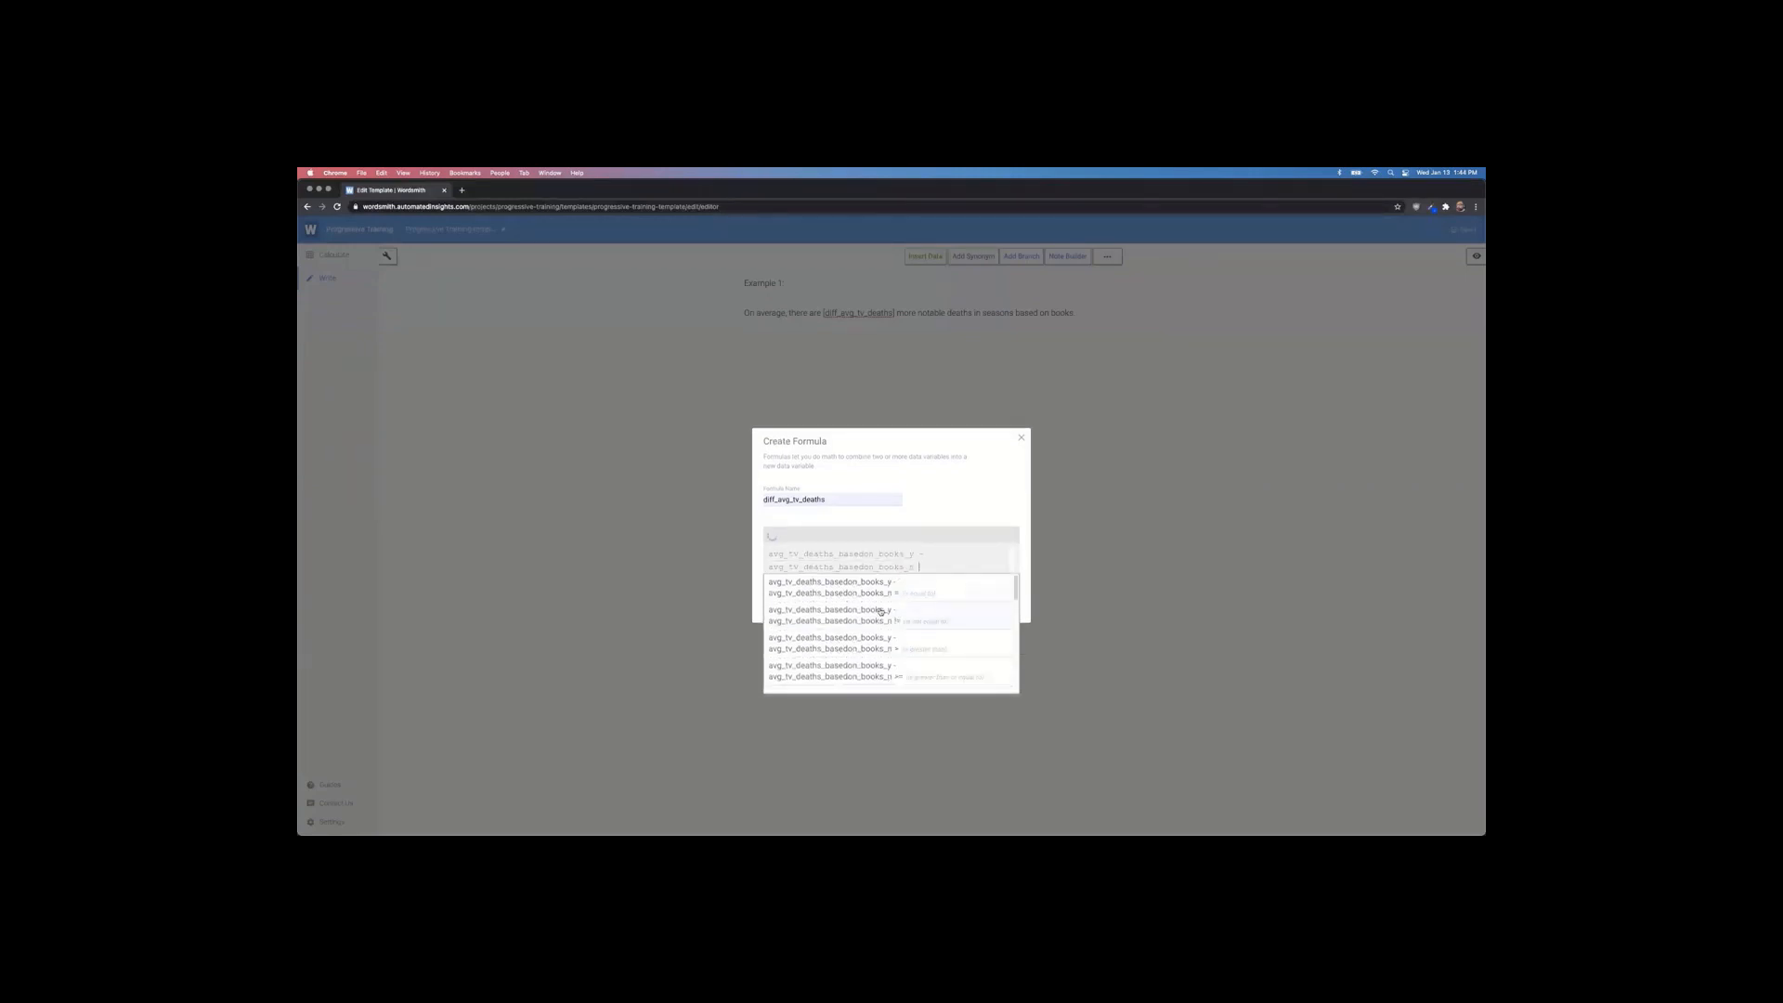
click(883, 610)
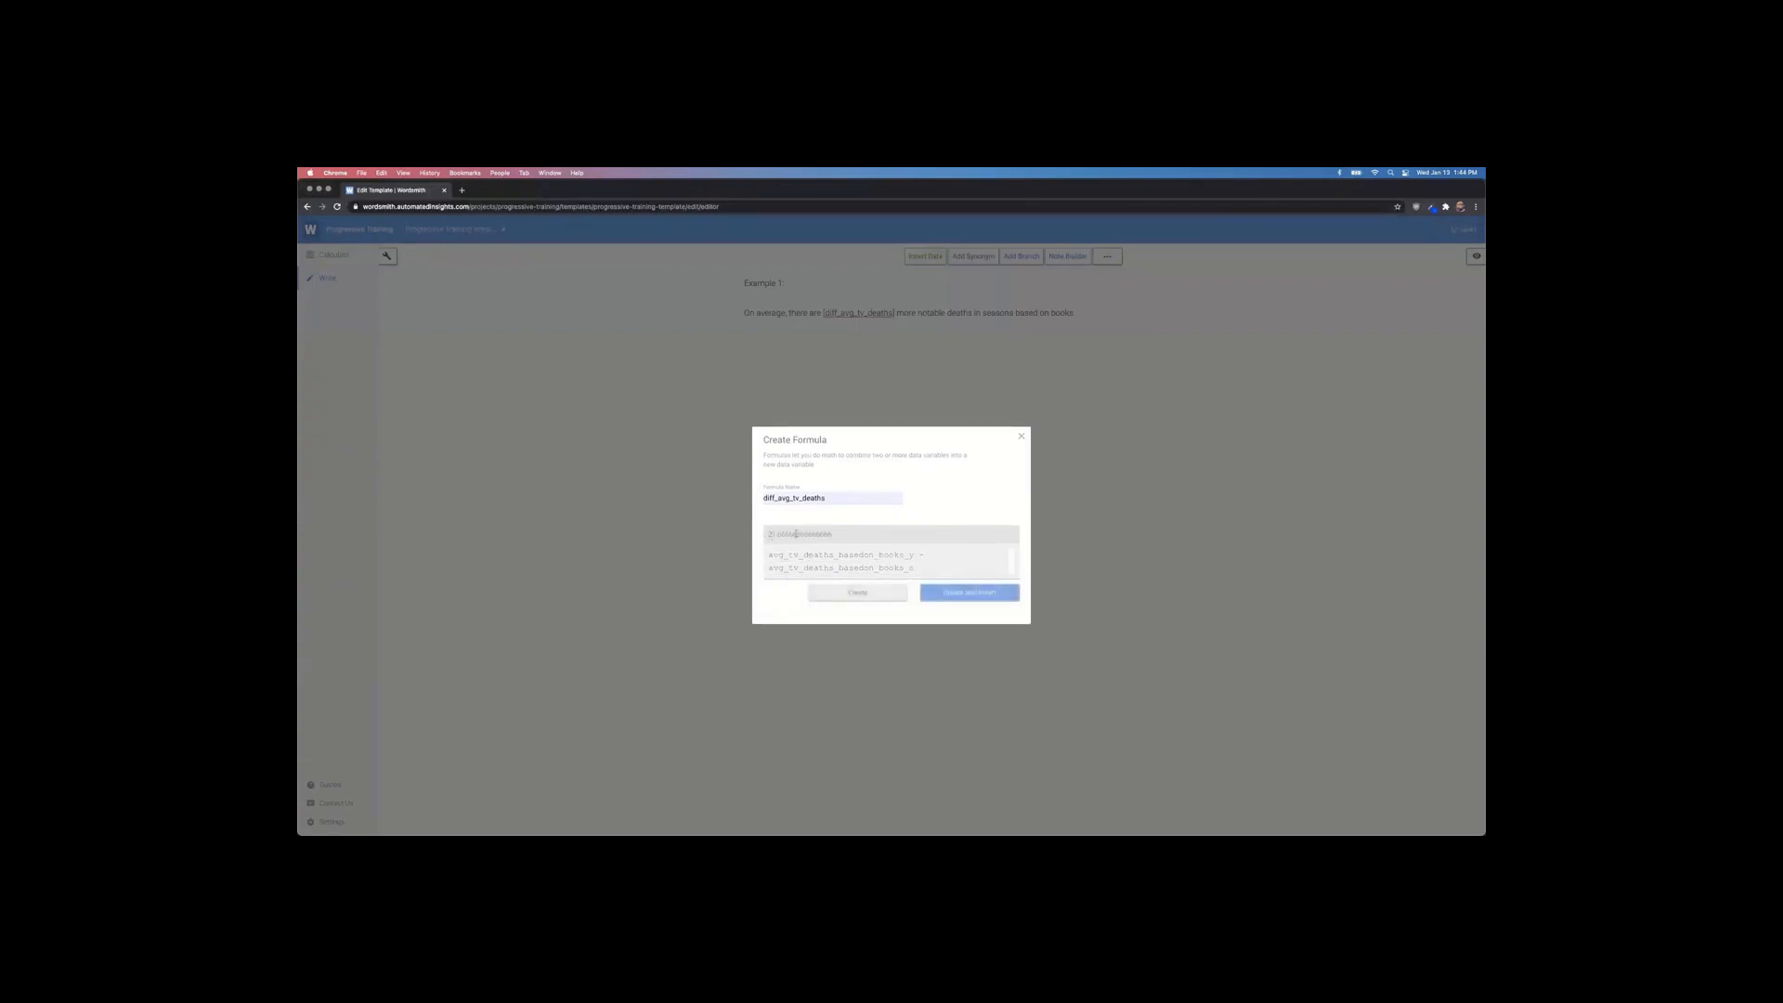
click(857, 591)
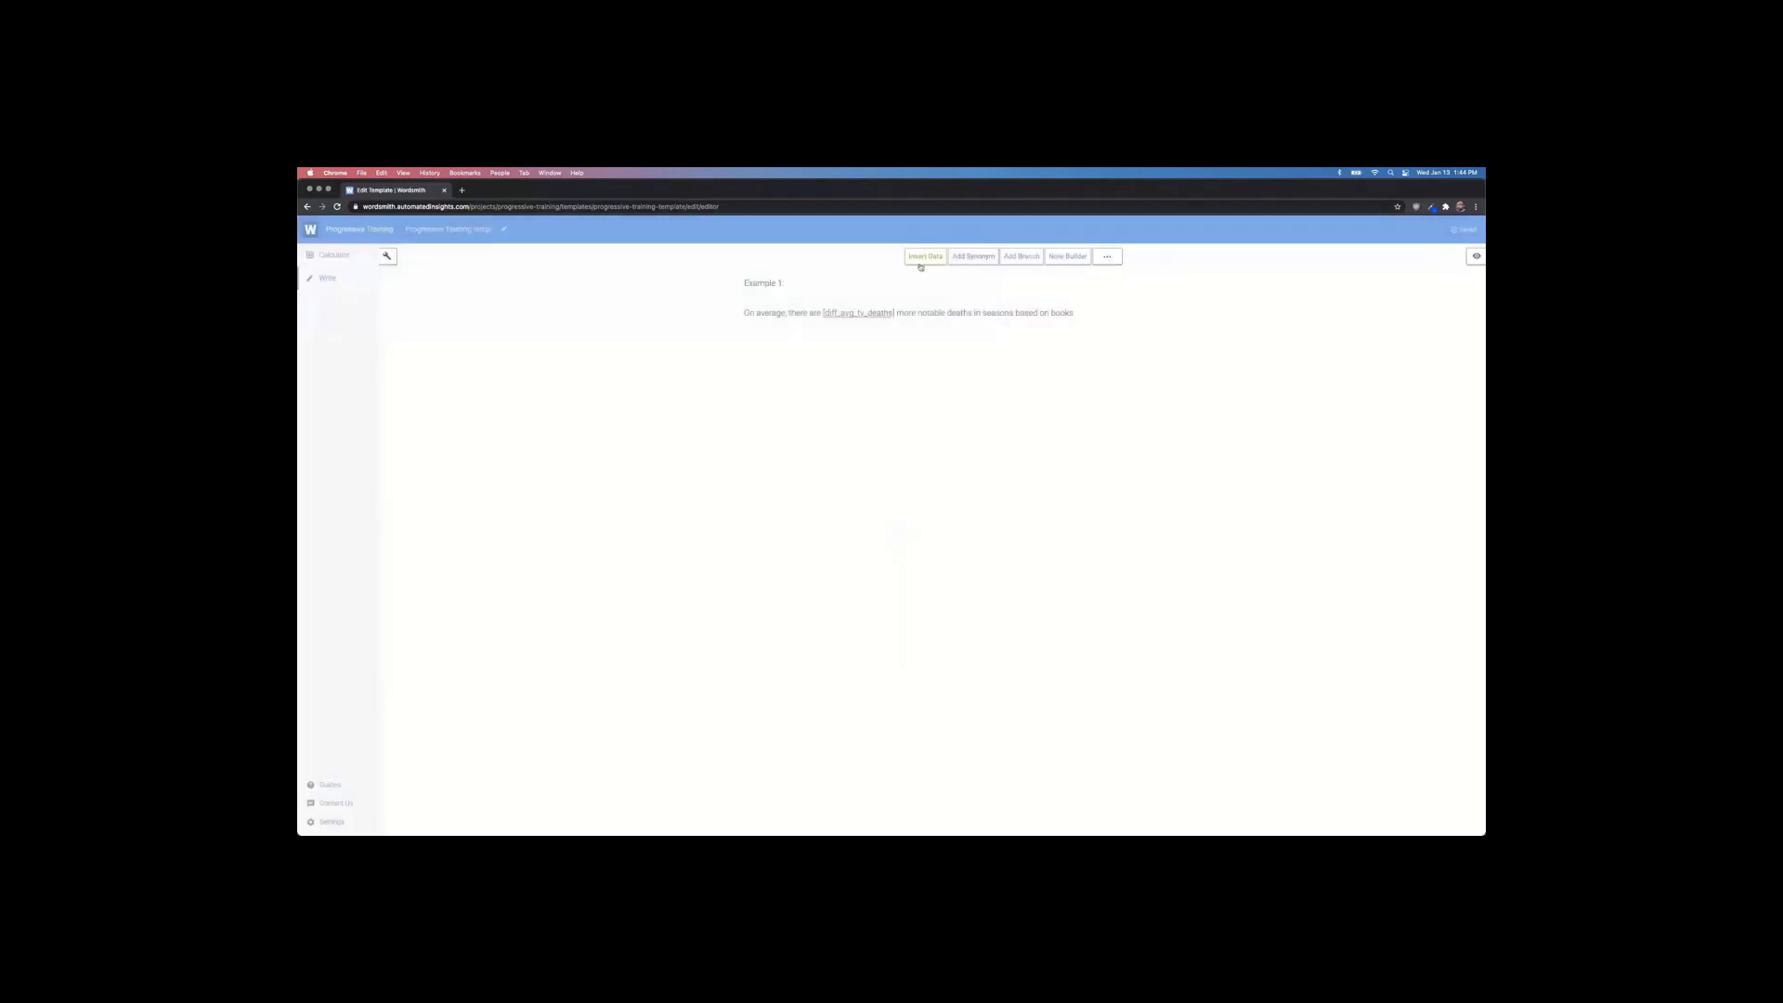
Step: Review the diff_avg_tv_deaths formula, then insert it into the Example 1 sentence in place of the selected token
click(922, 258)
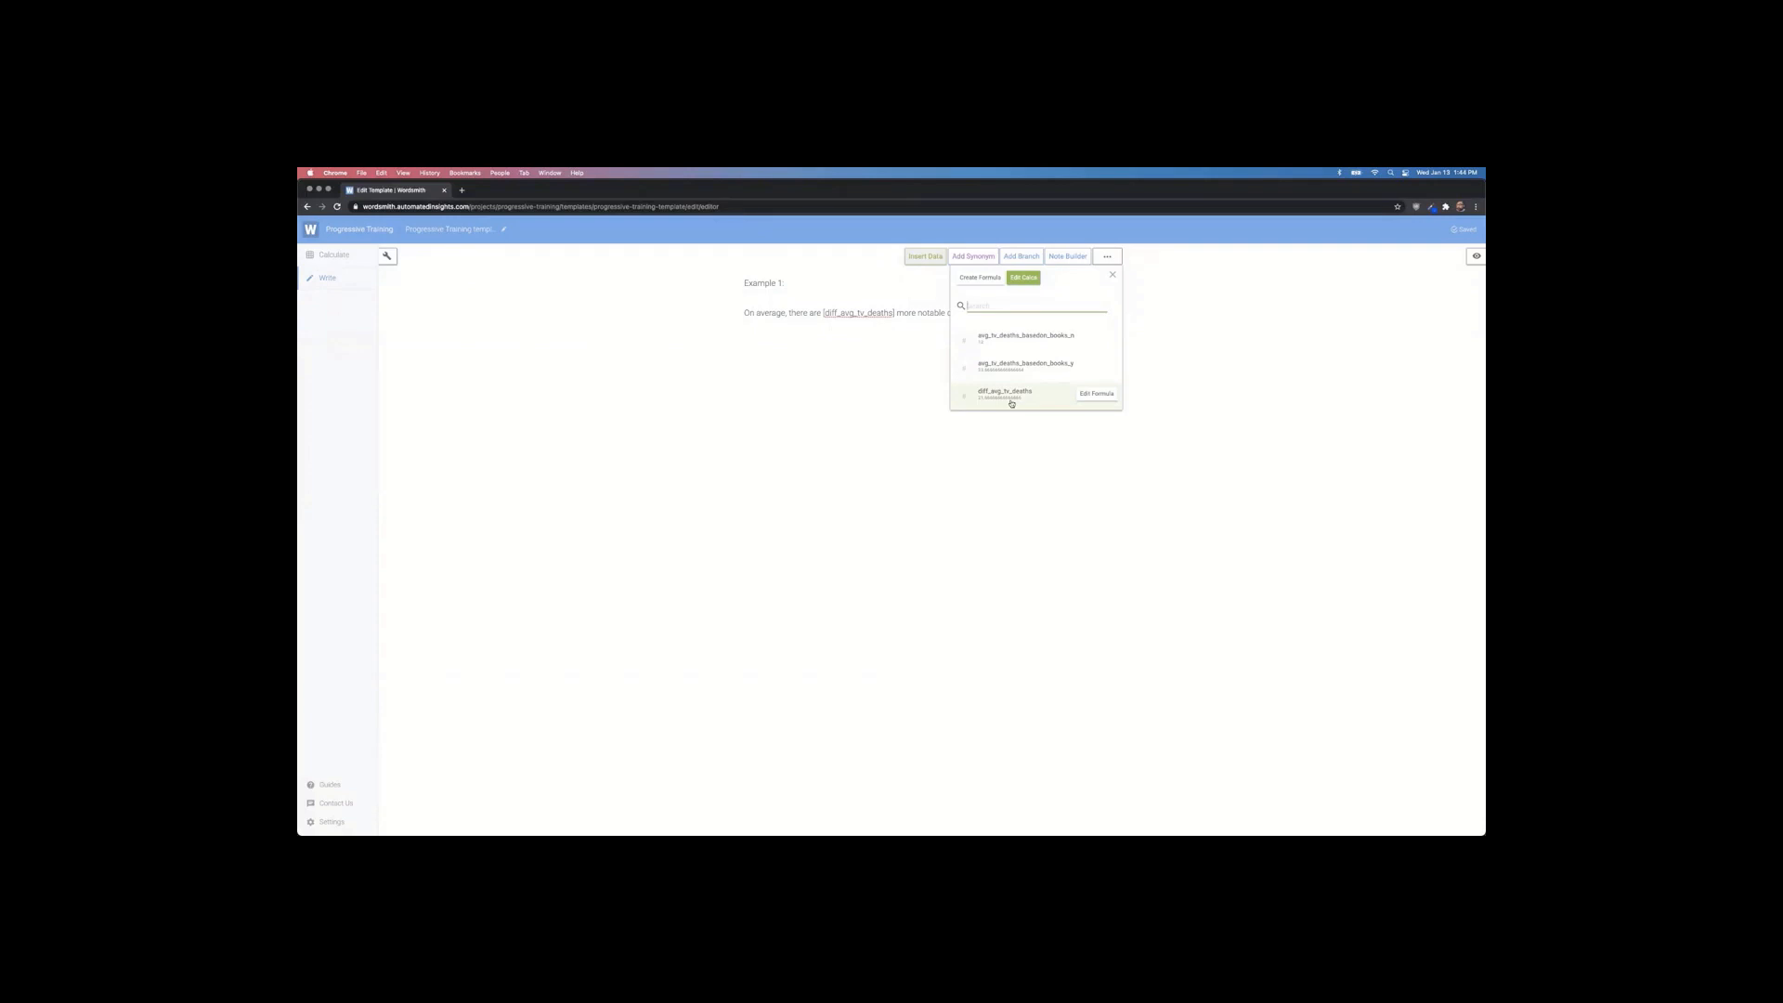
click(1097, 395)
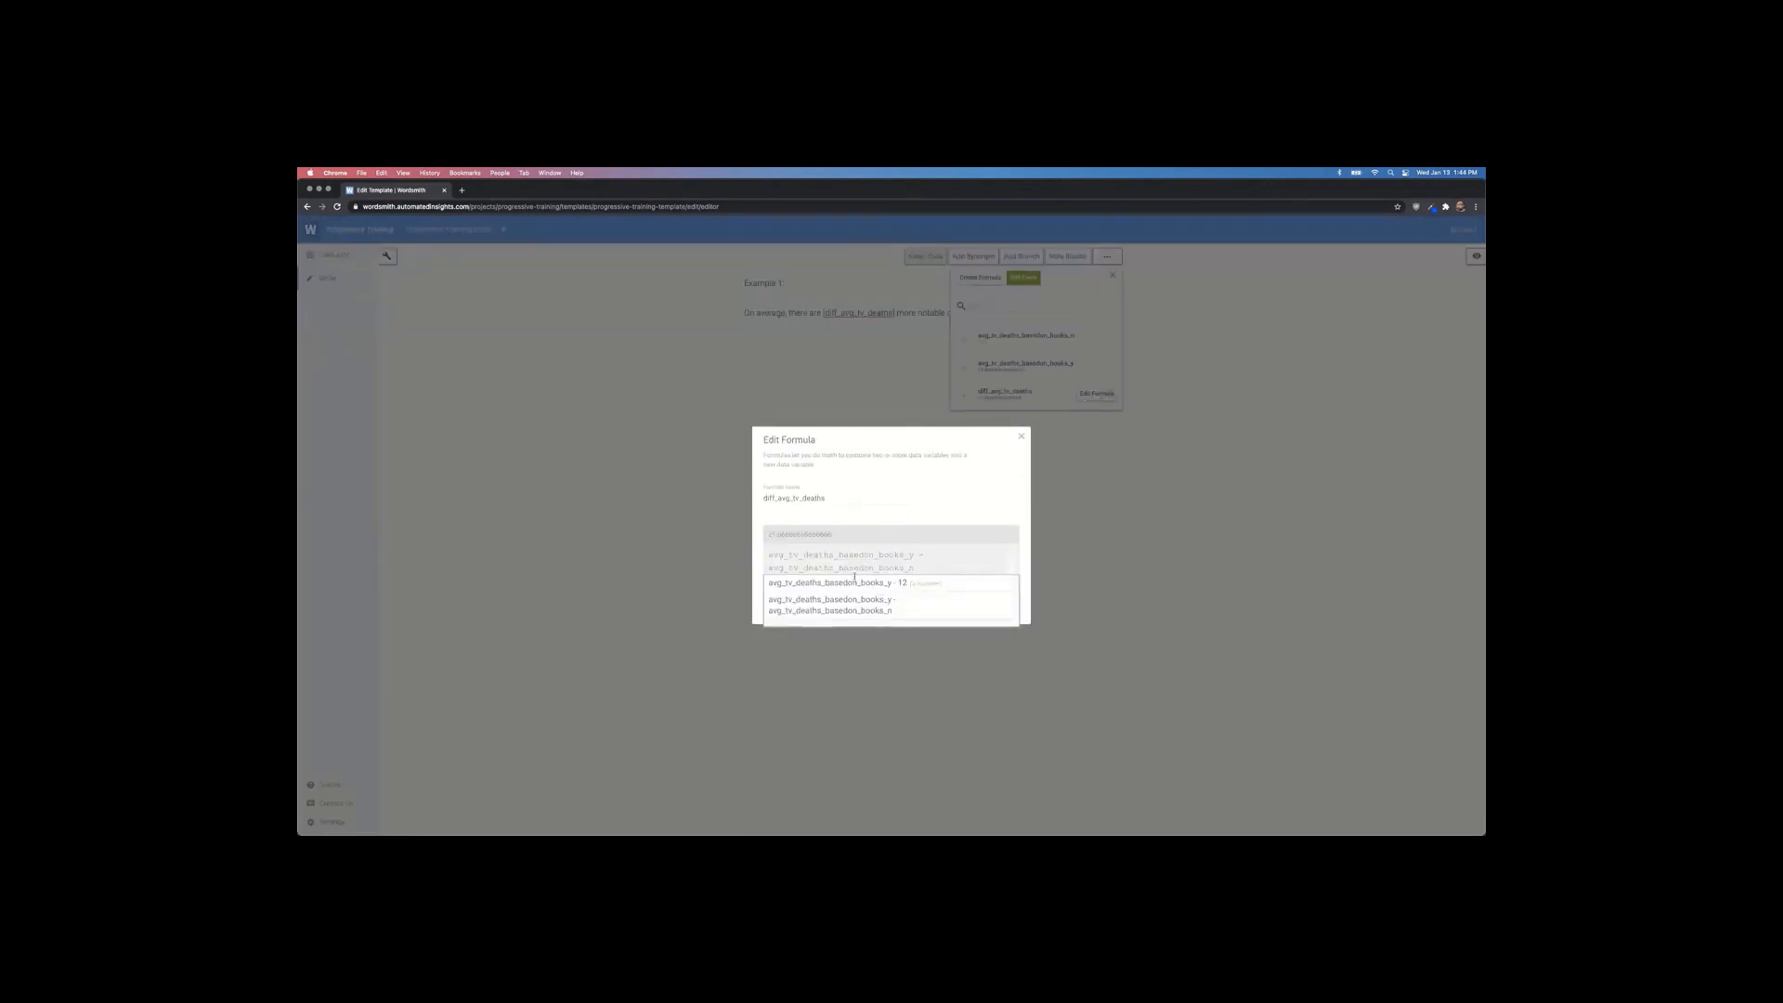
click(1022, 437)
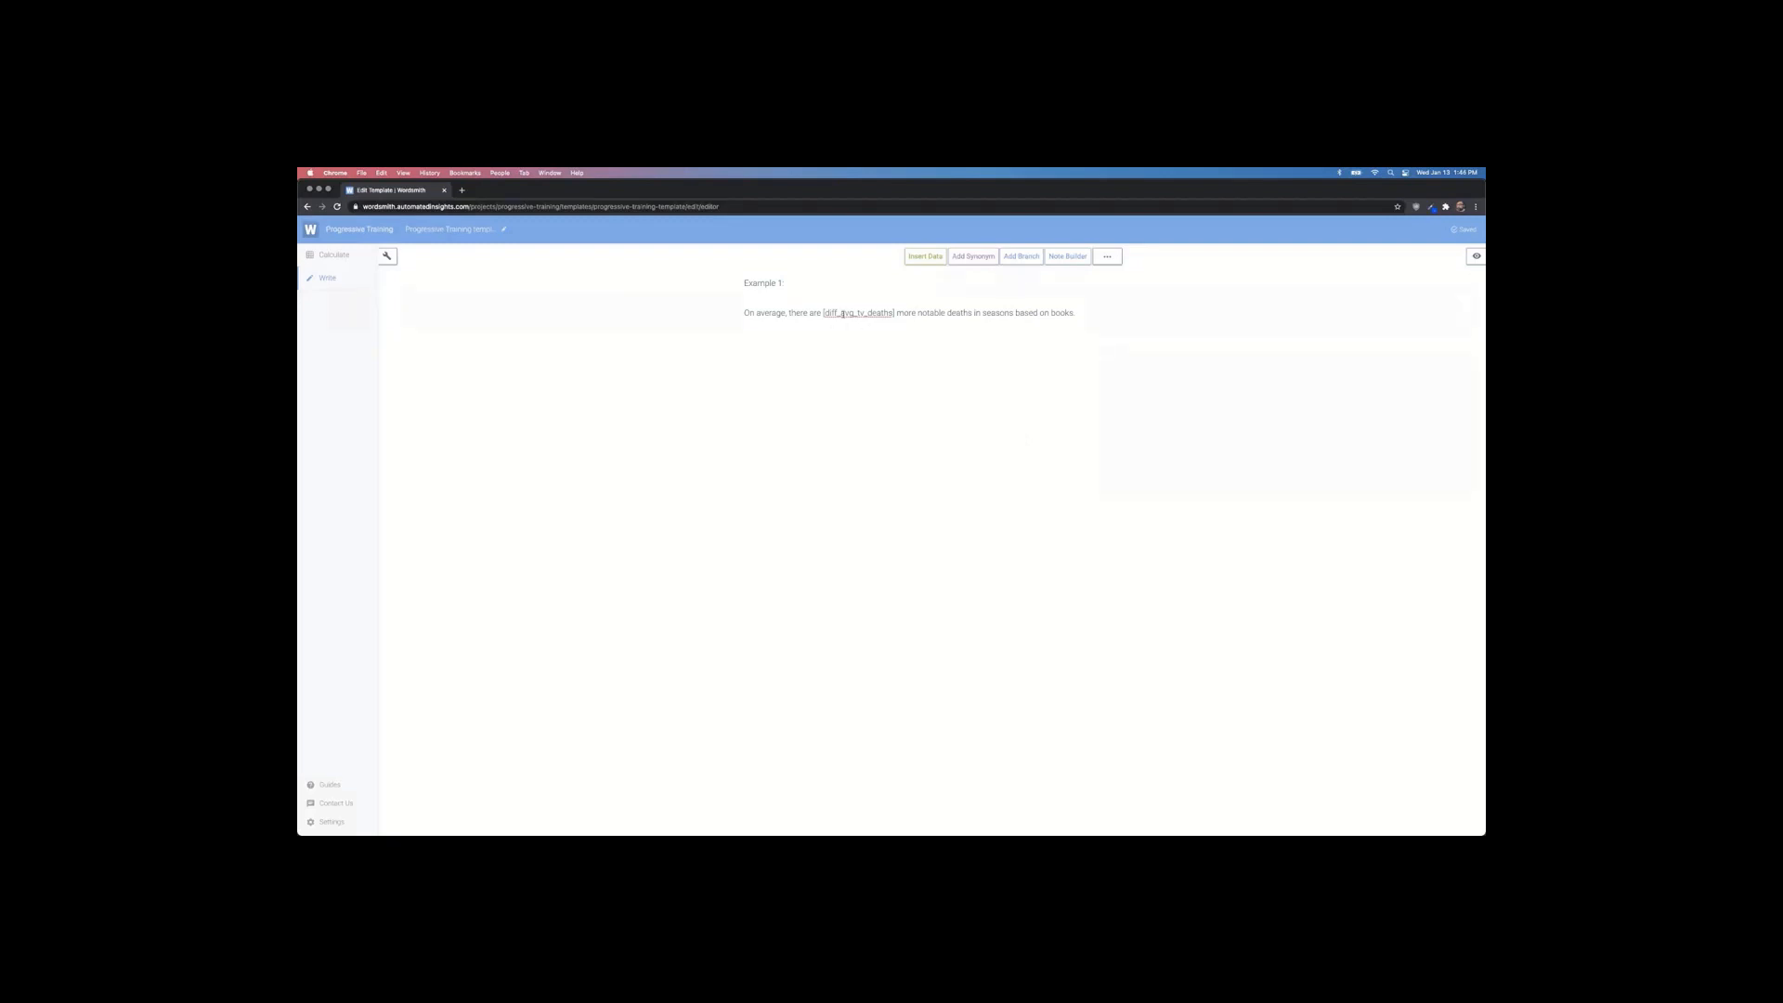
drag(823, 313, 892, 313)
click(913, 260)
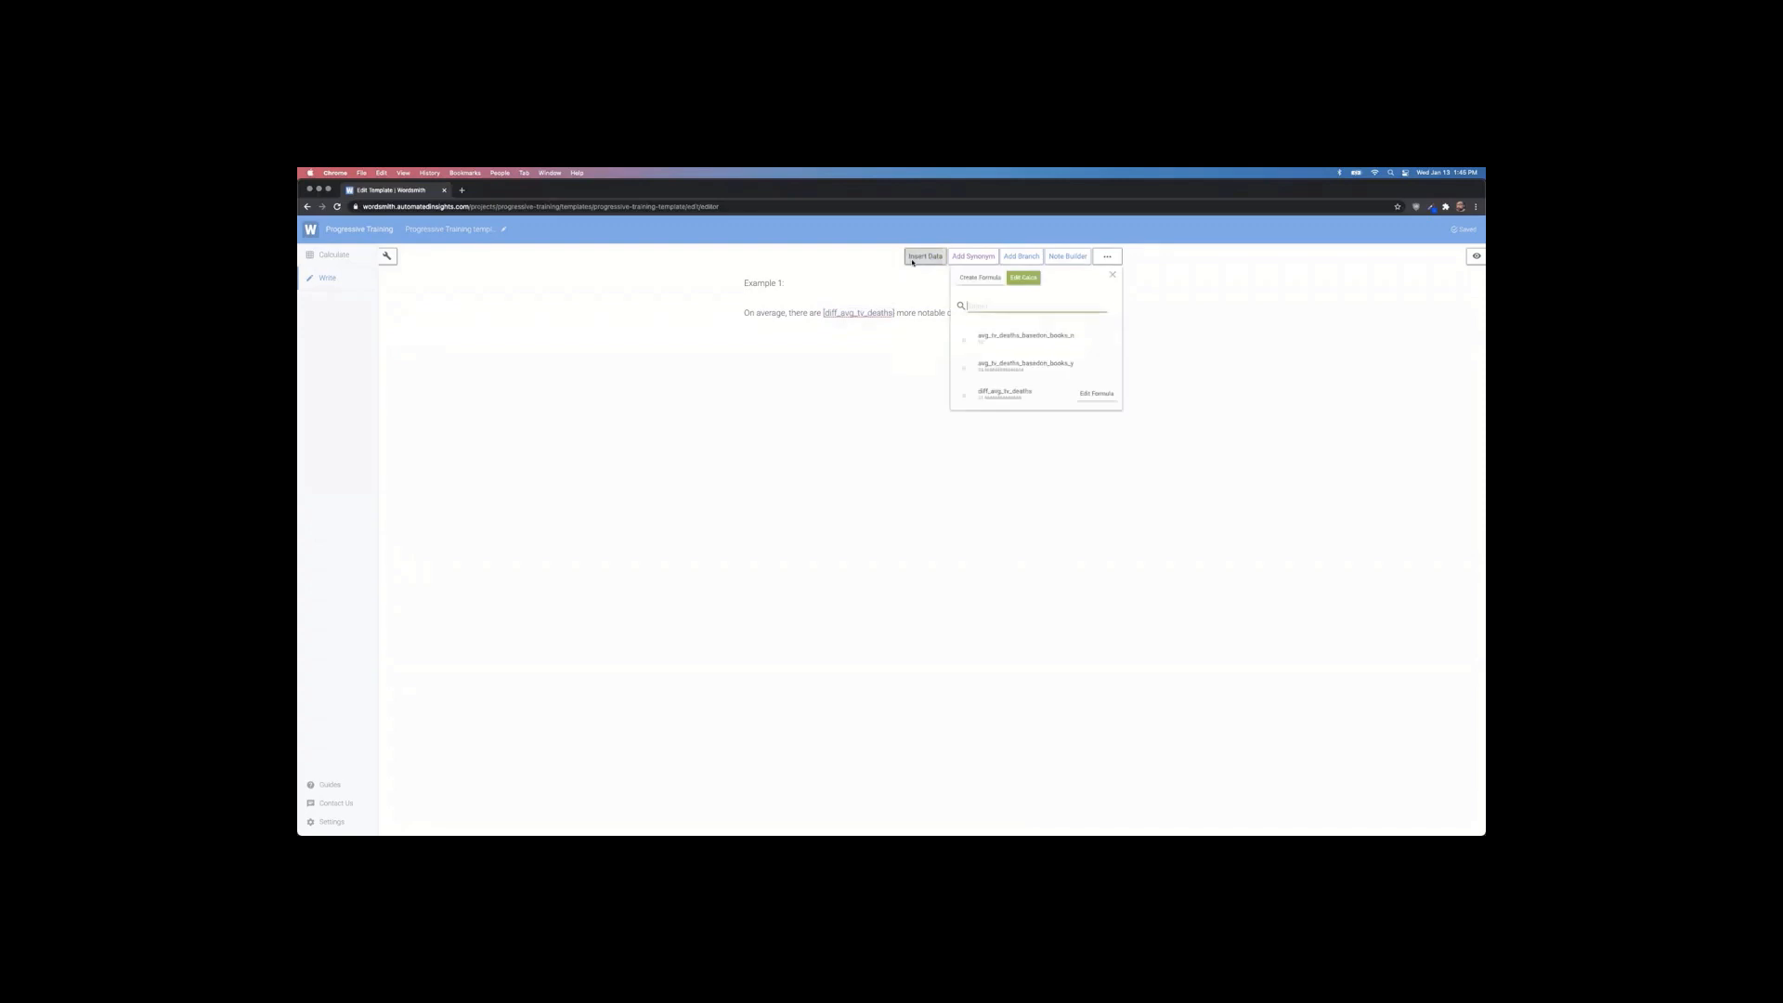
click(999, 394)
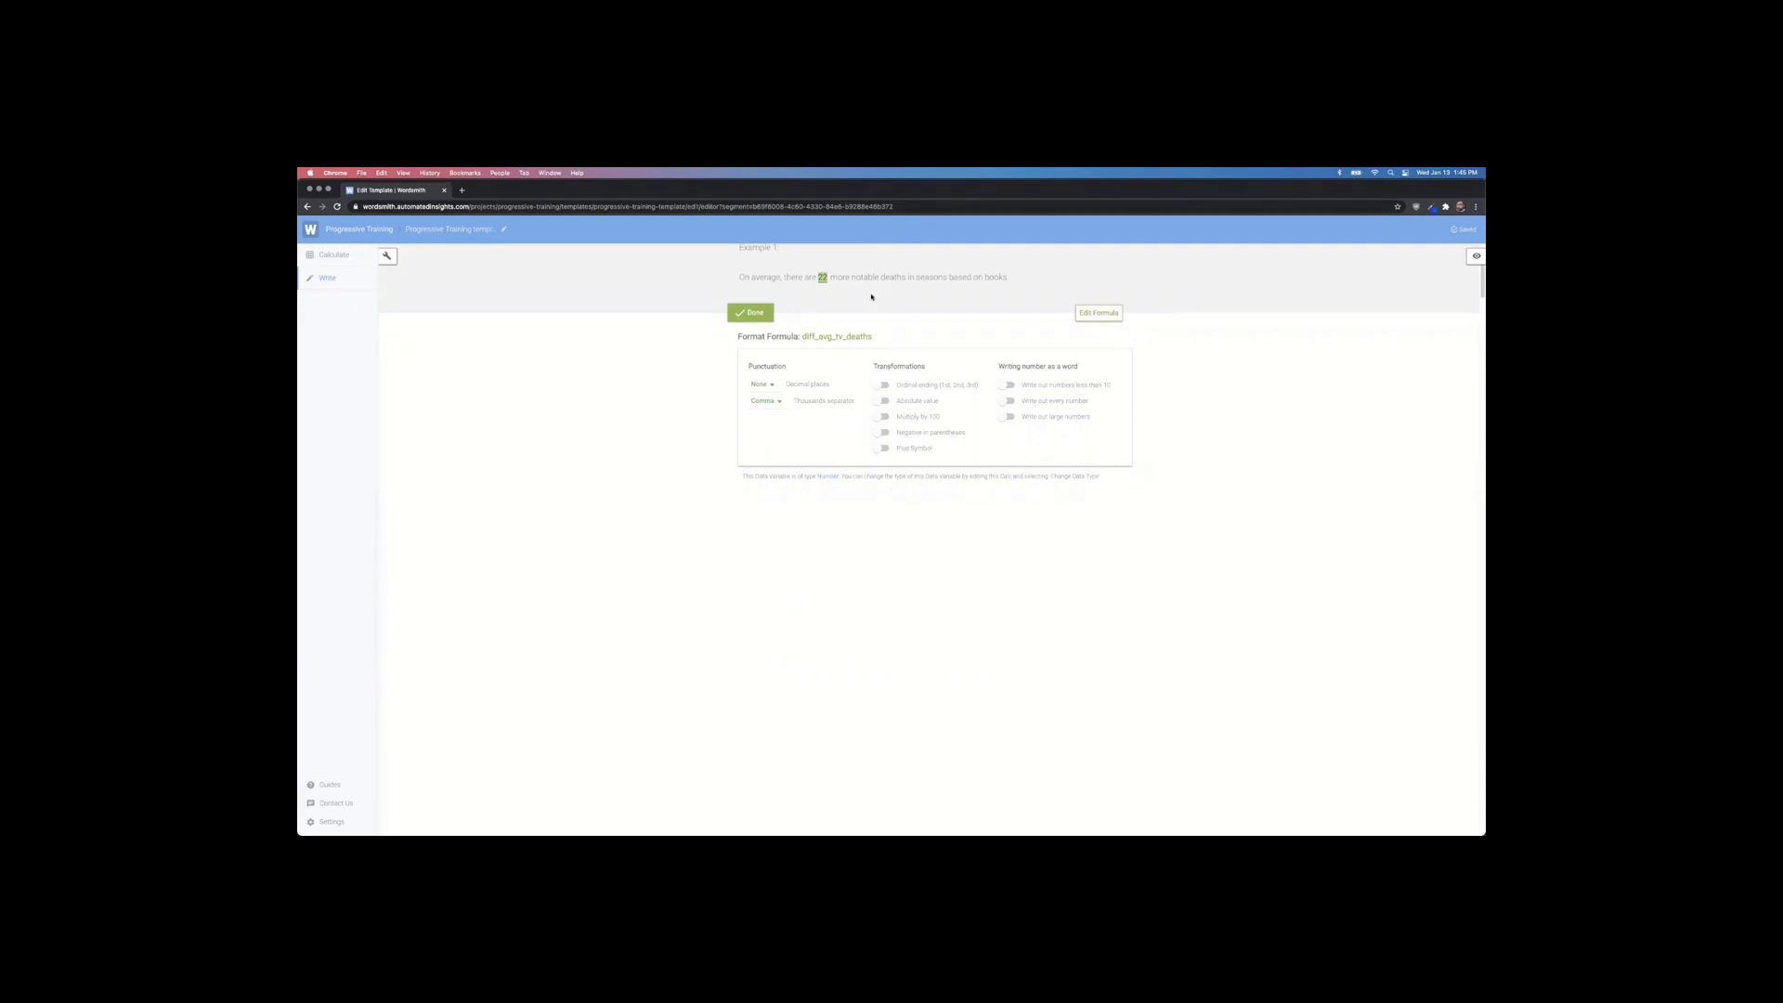
Step: Format diff_avg_tv_deaths with no decimal places, no thousands separator, and numbers not written as words
click(767, 384)
click(774, 453)
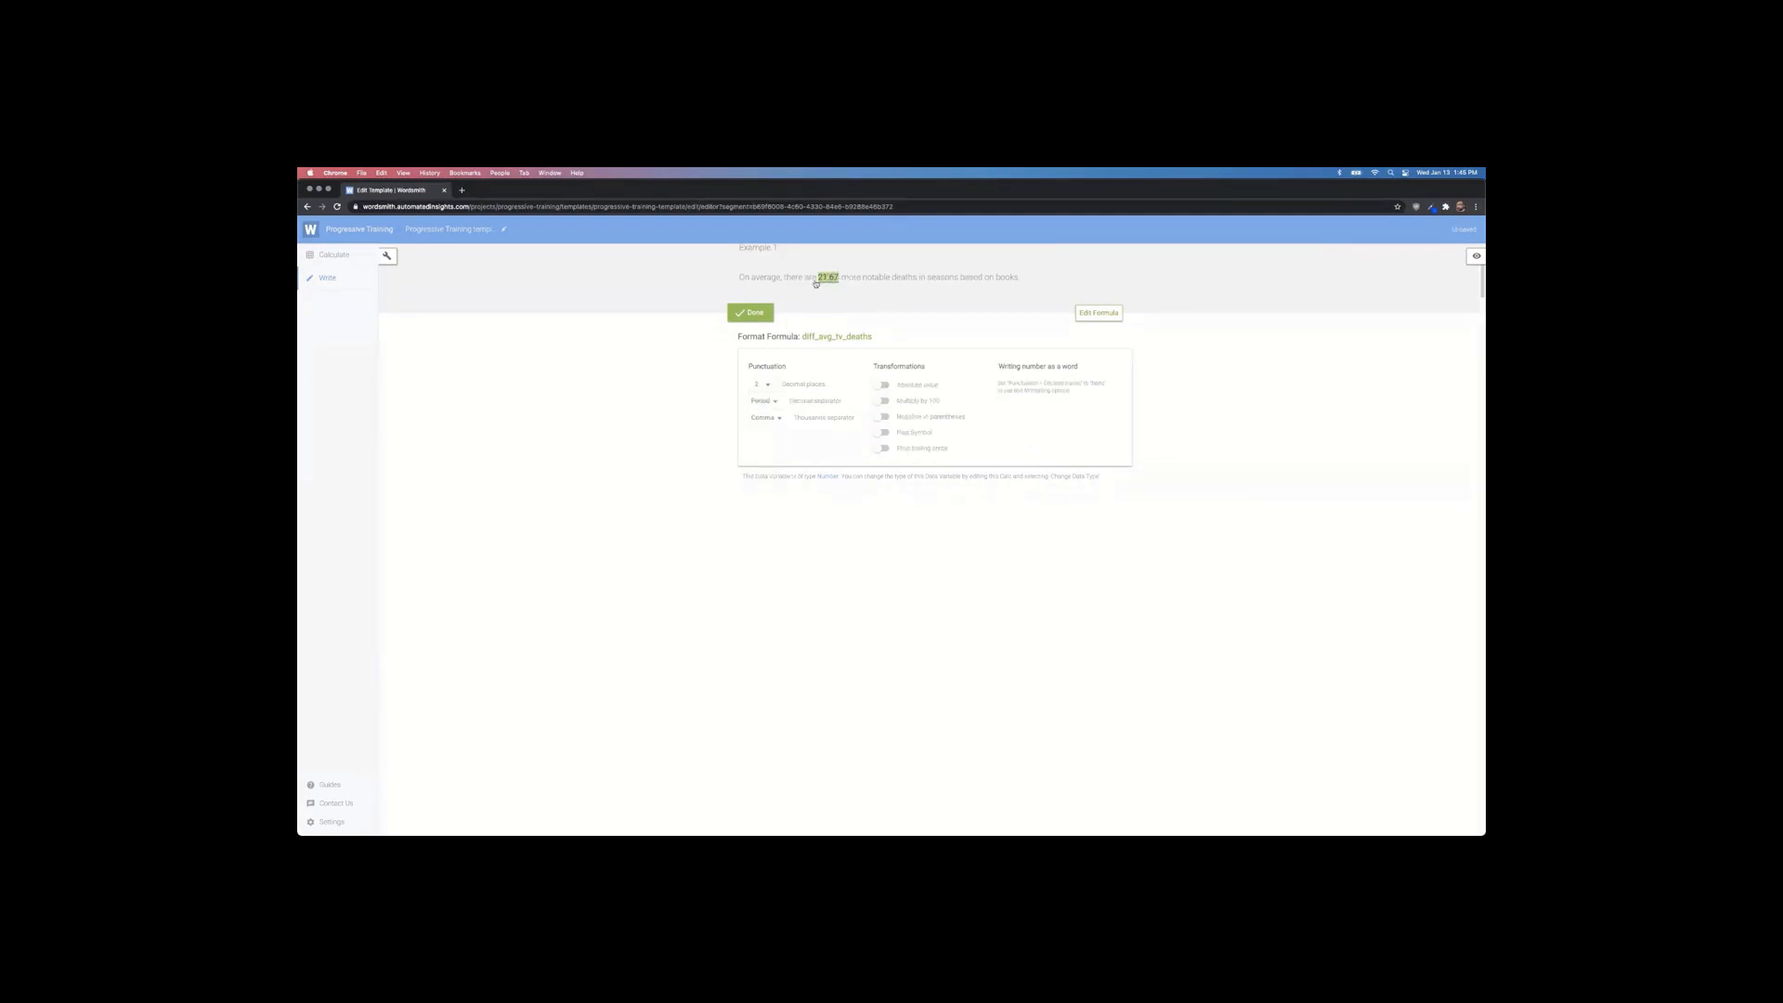
click(768, 384)
click(769, 402)
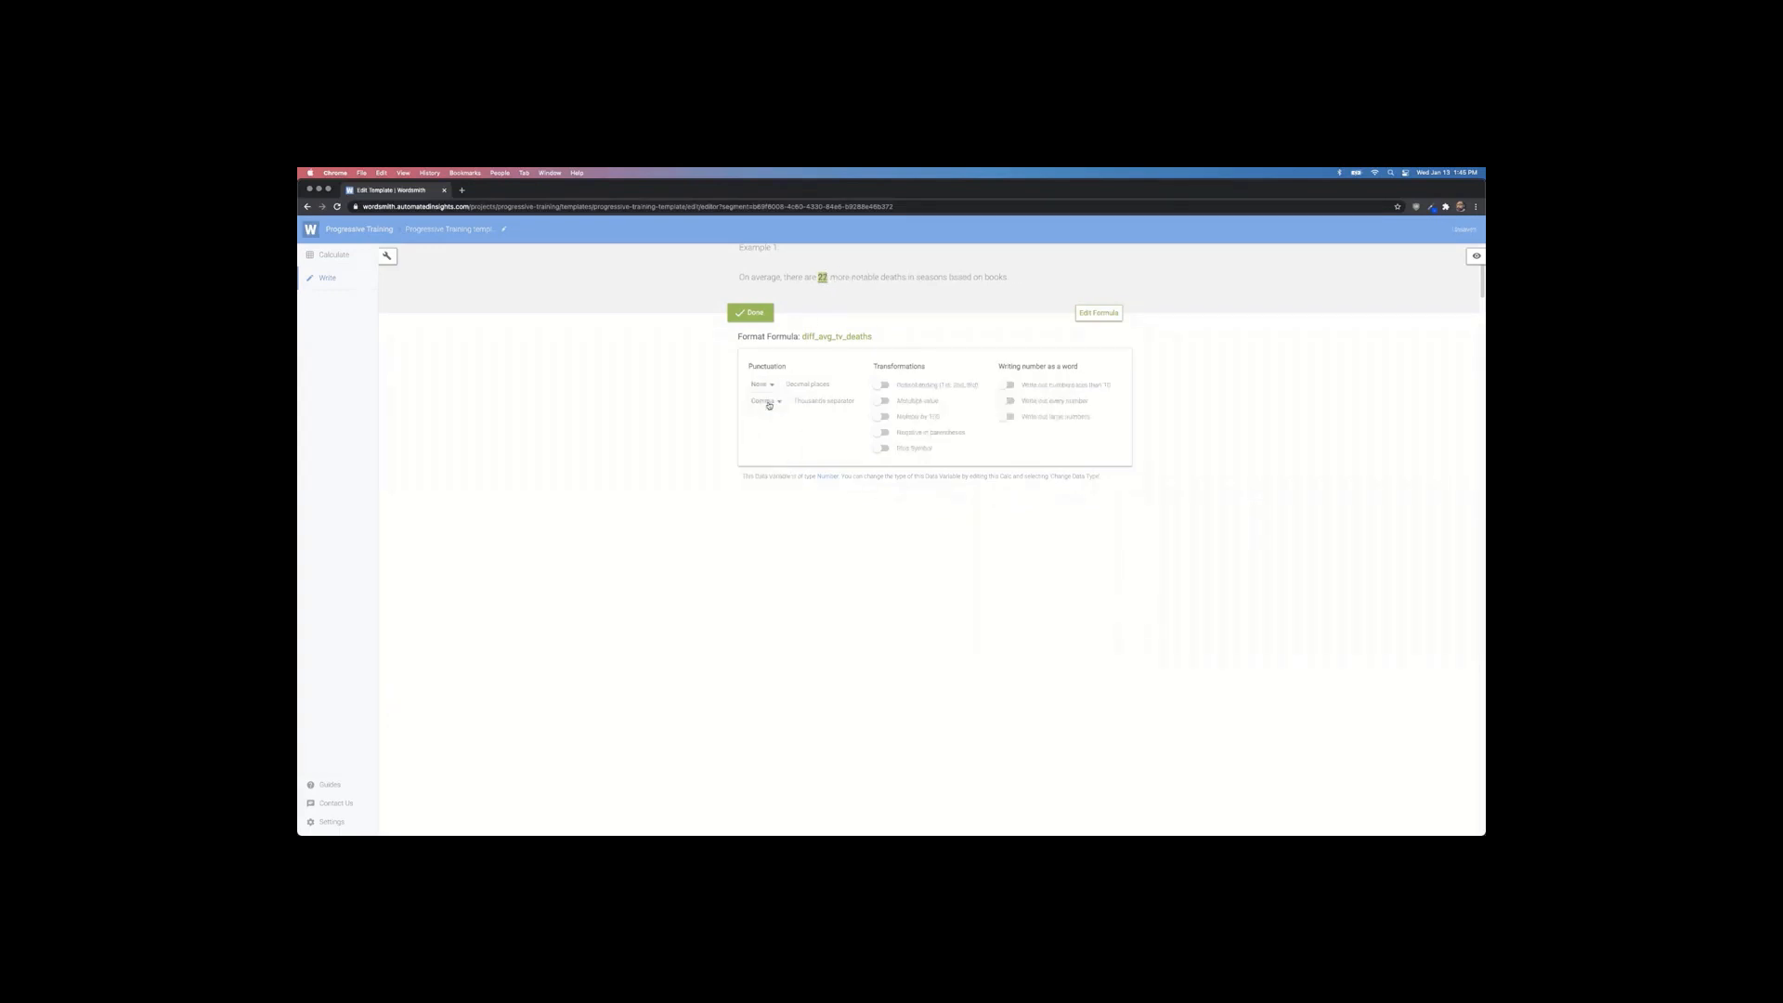
click(786, 405)
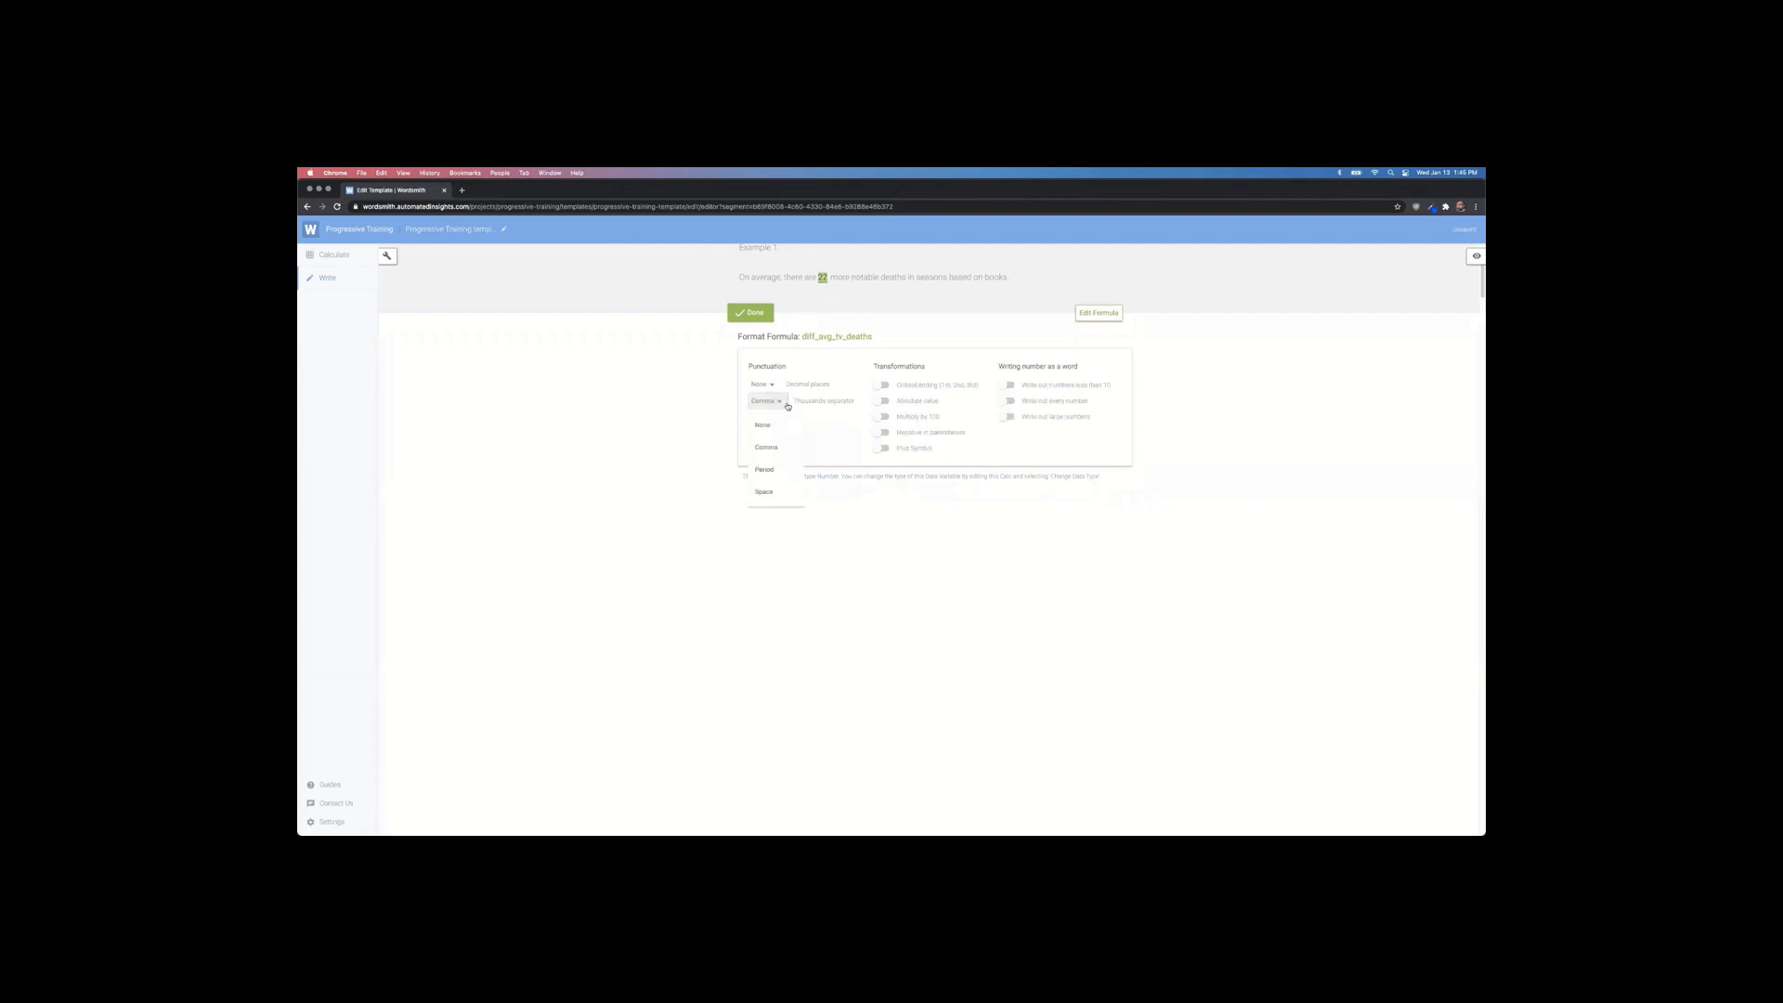
click(776, 427)
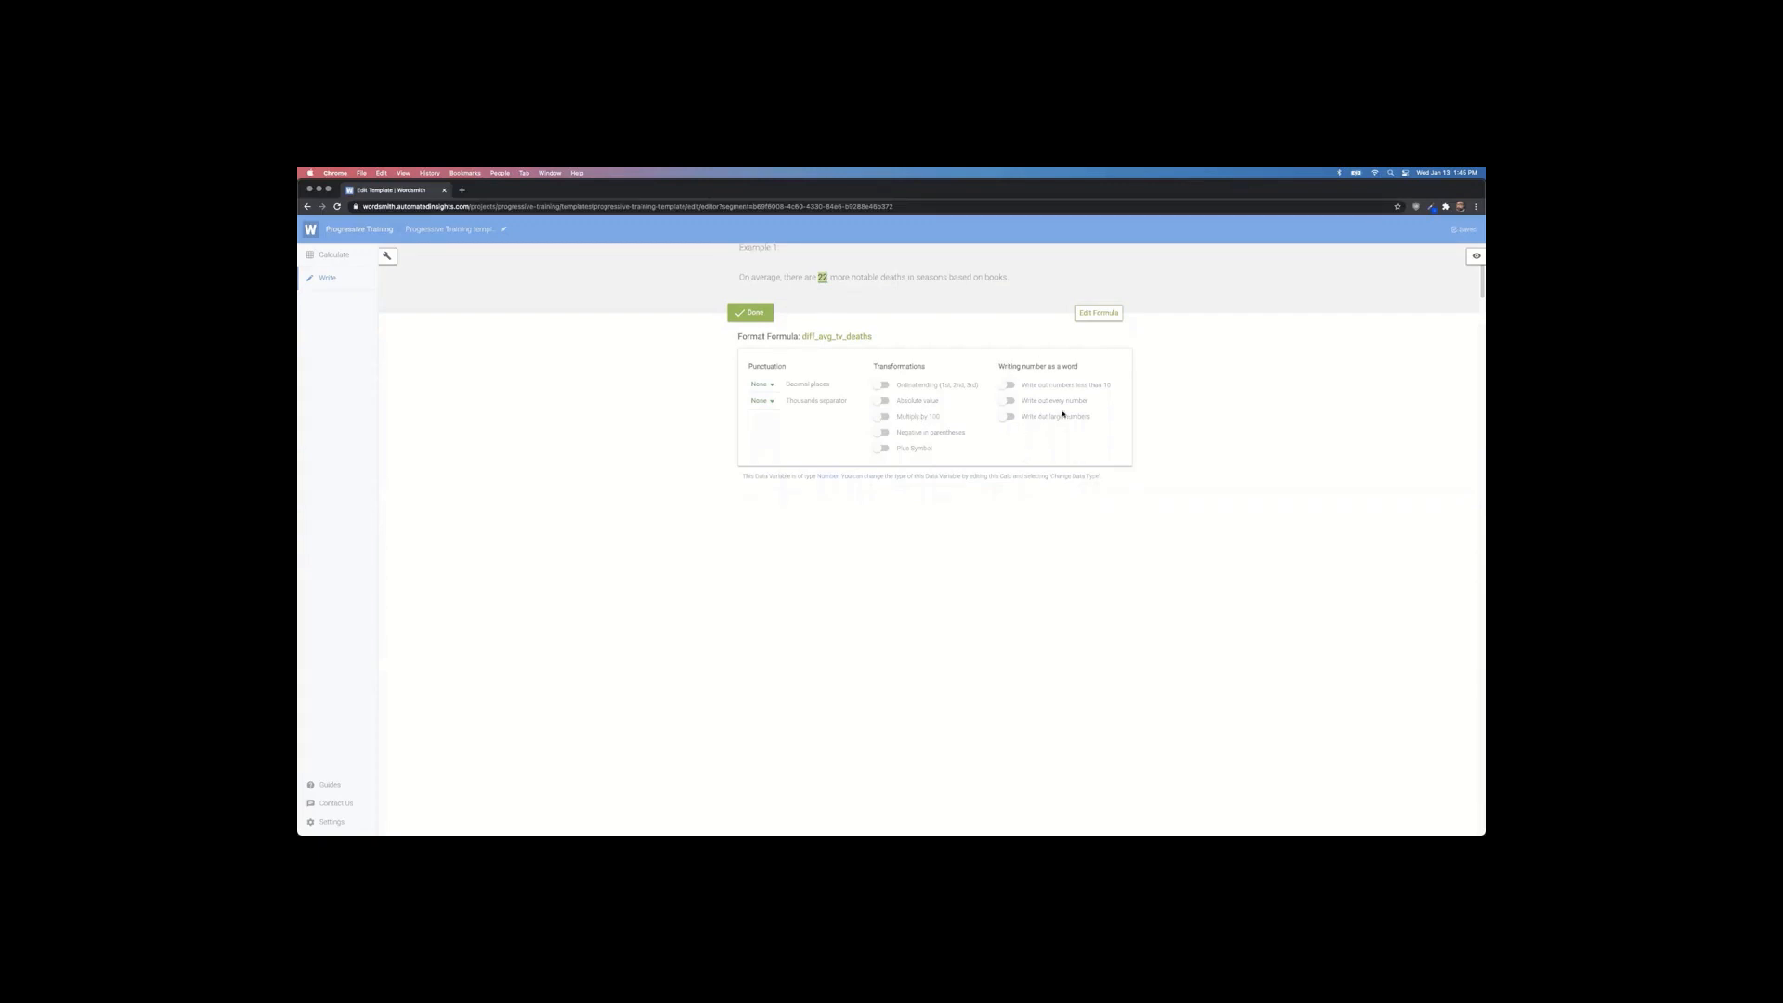
click(1008, 401)
click(1010, 416)
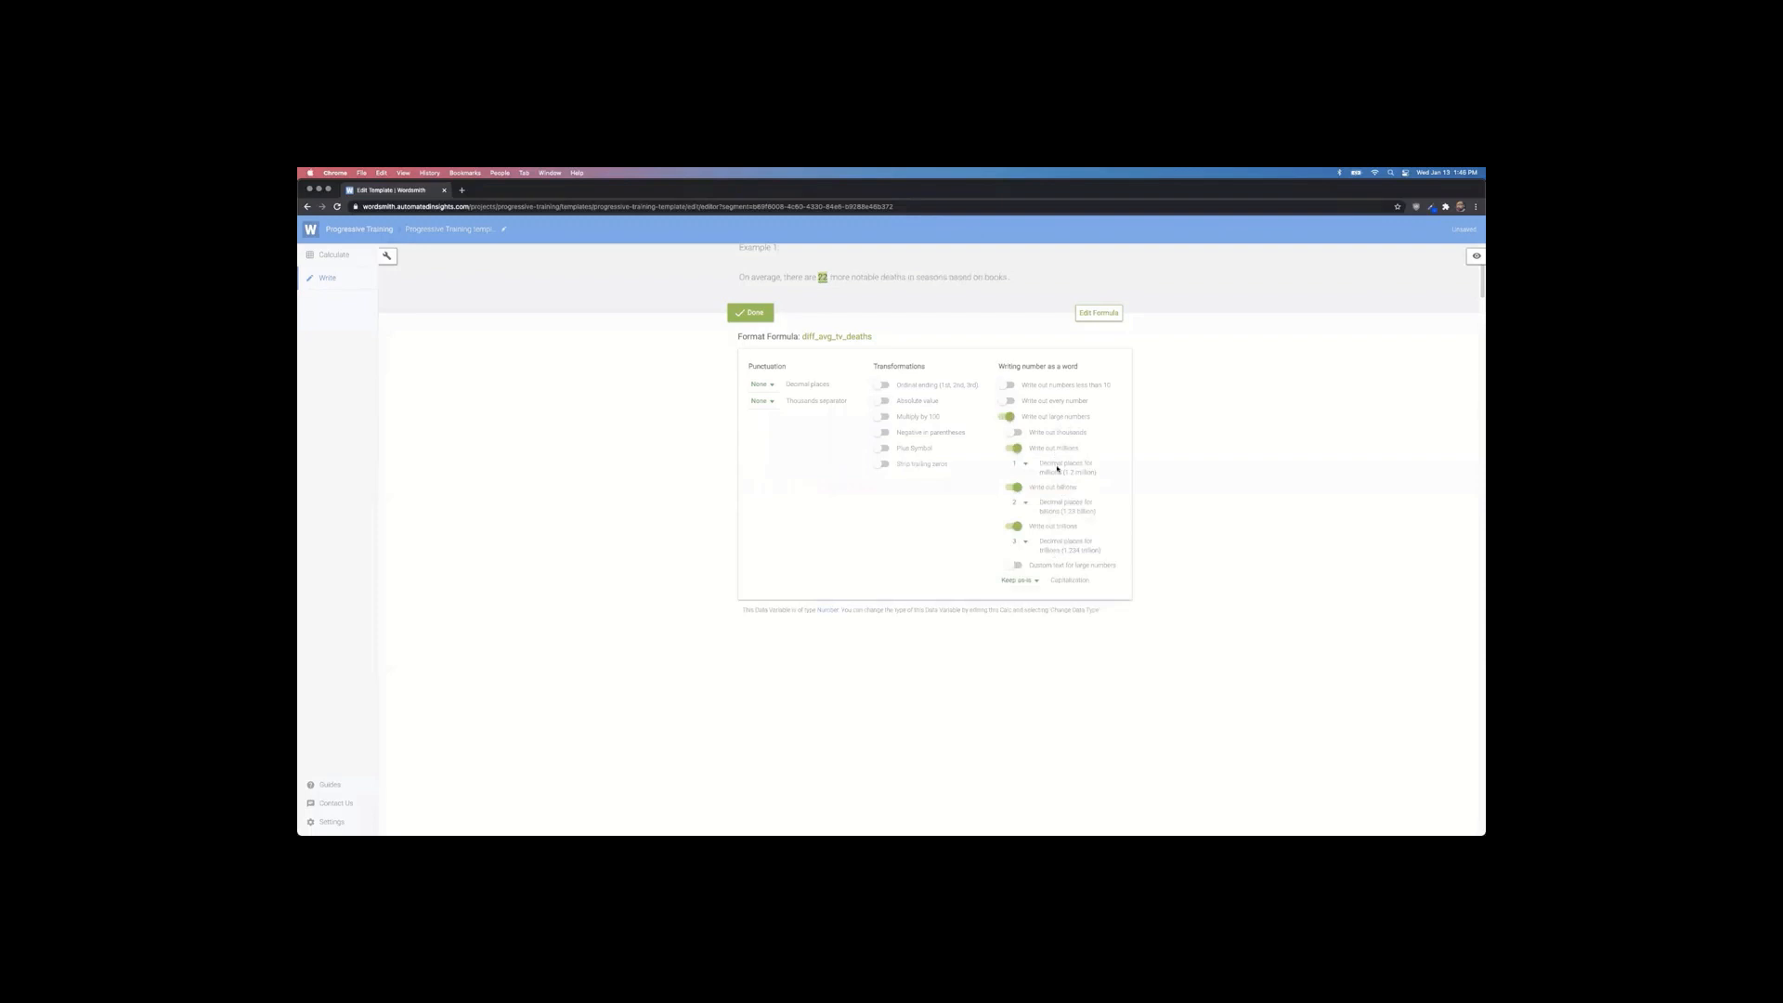
click(1010, 417)
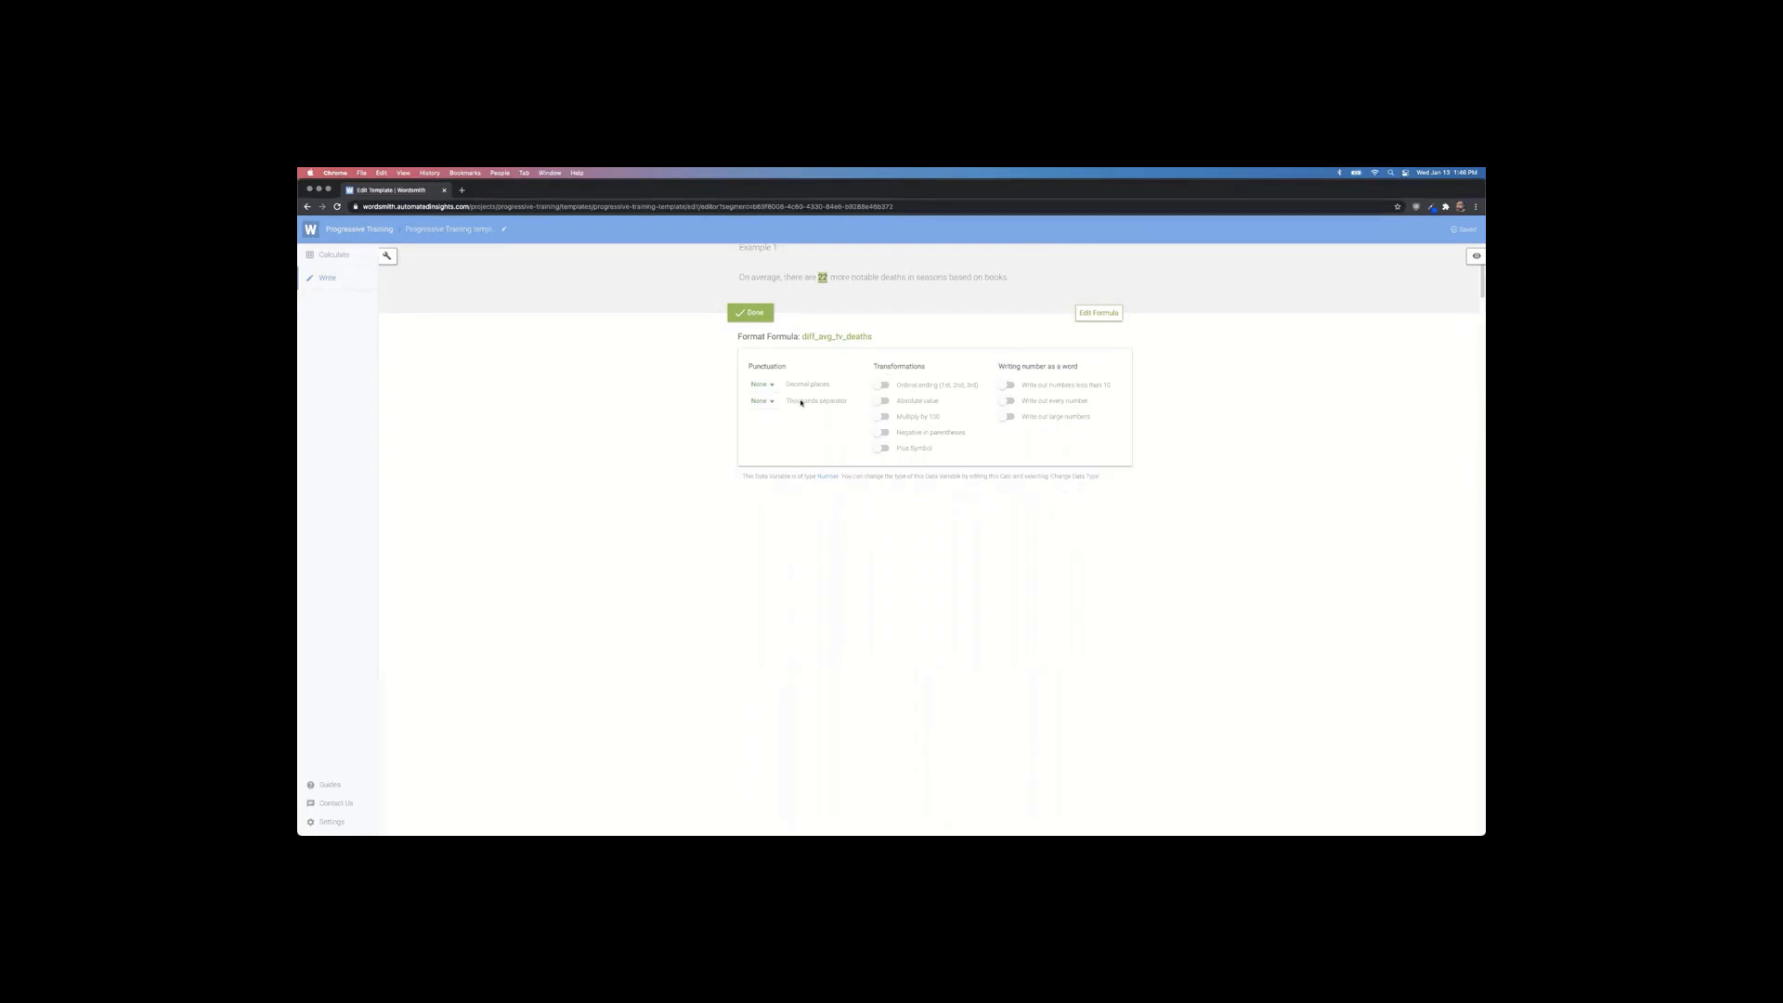
click(755, 314)
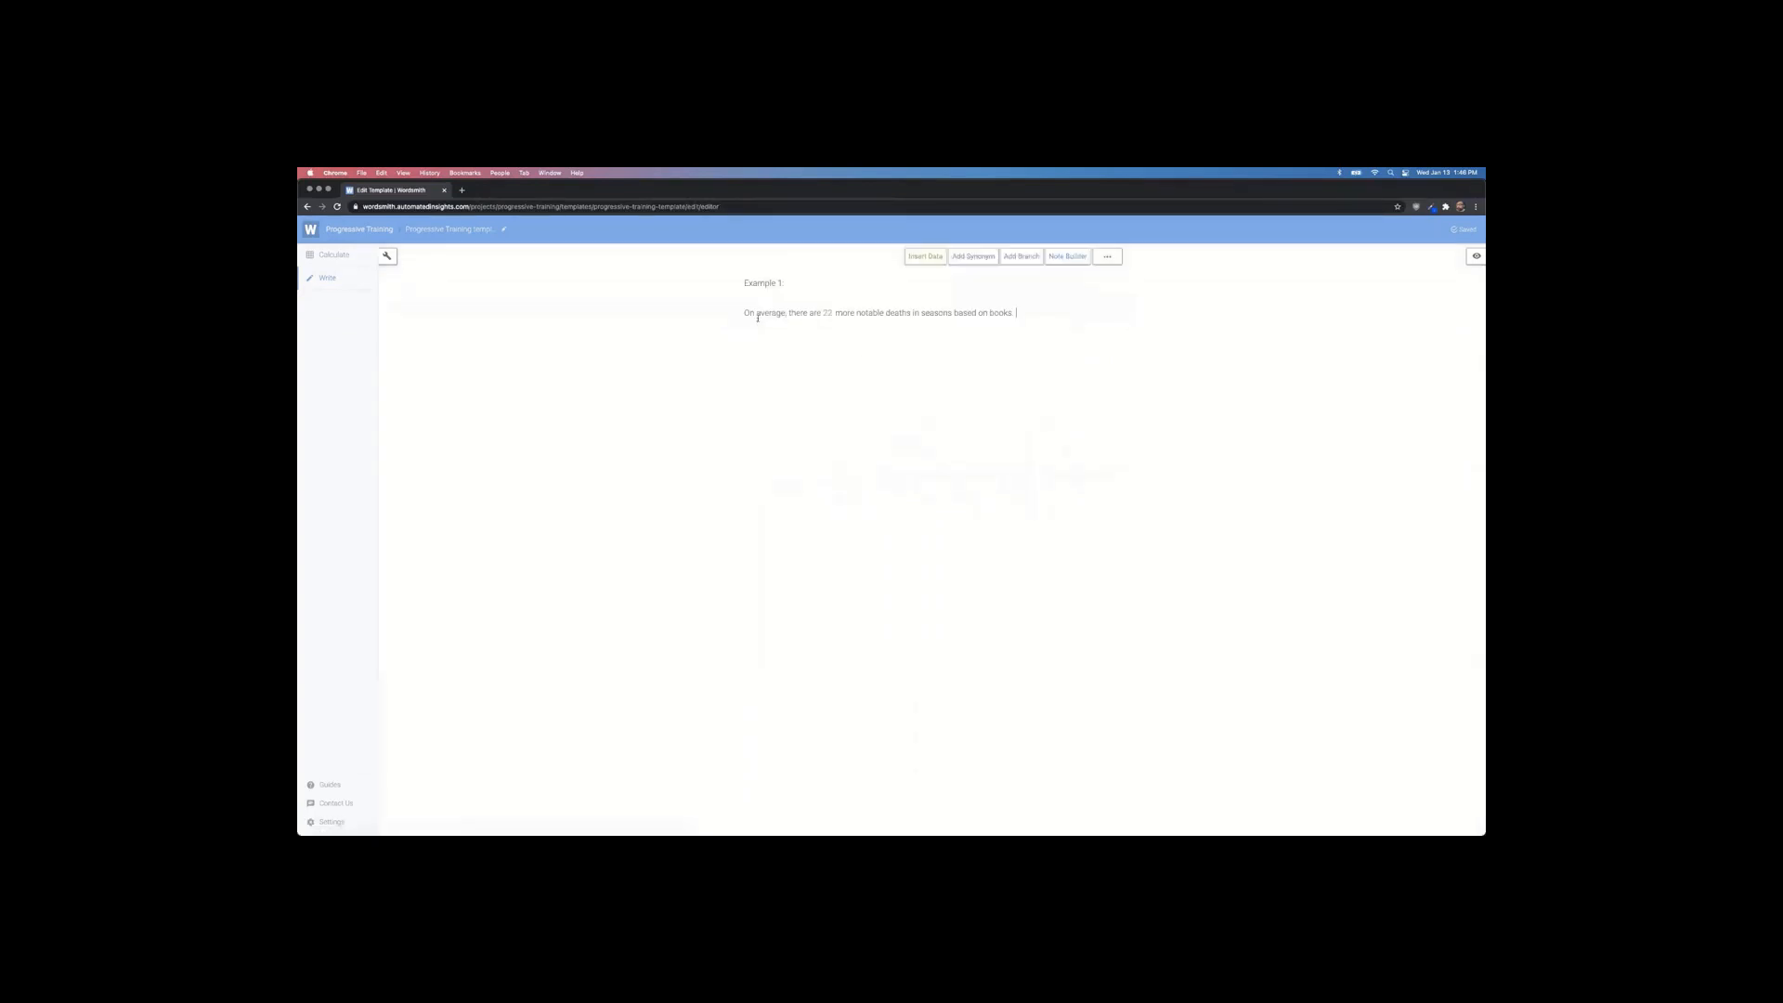
Step: End the Example 1 sentence with a period, then switch to Tableau
click(813, 408)
text(.)
key(super+Tab)
key(super+Tab)
Step: Reload the dashboard's Wordsmith extension to show the '22 more notable deaths' sentence
click(933, 559)
click(910, 564)
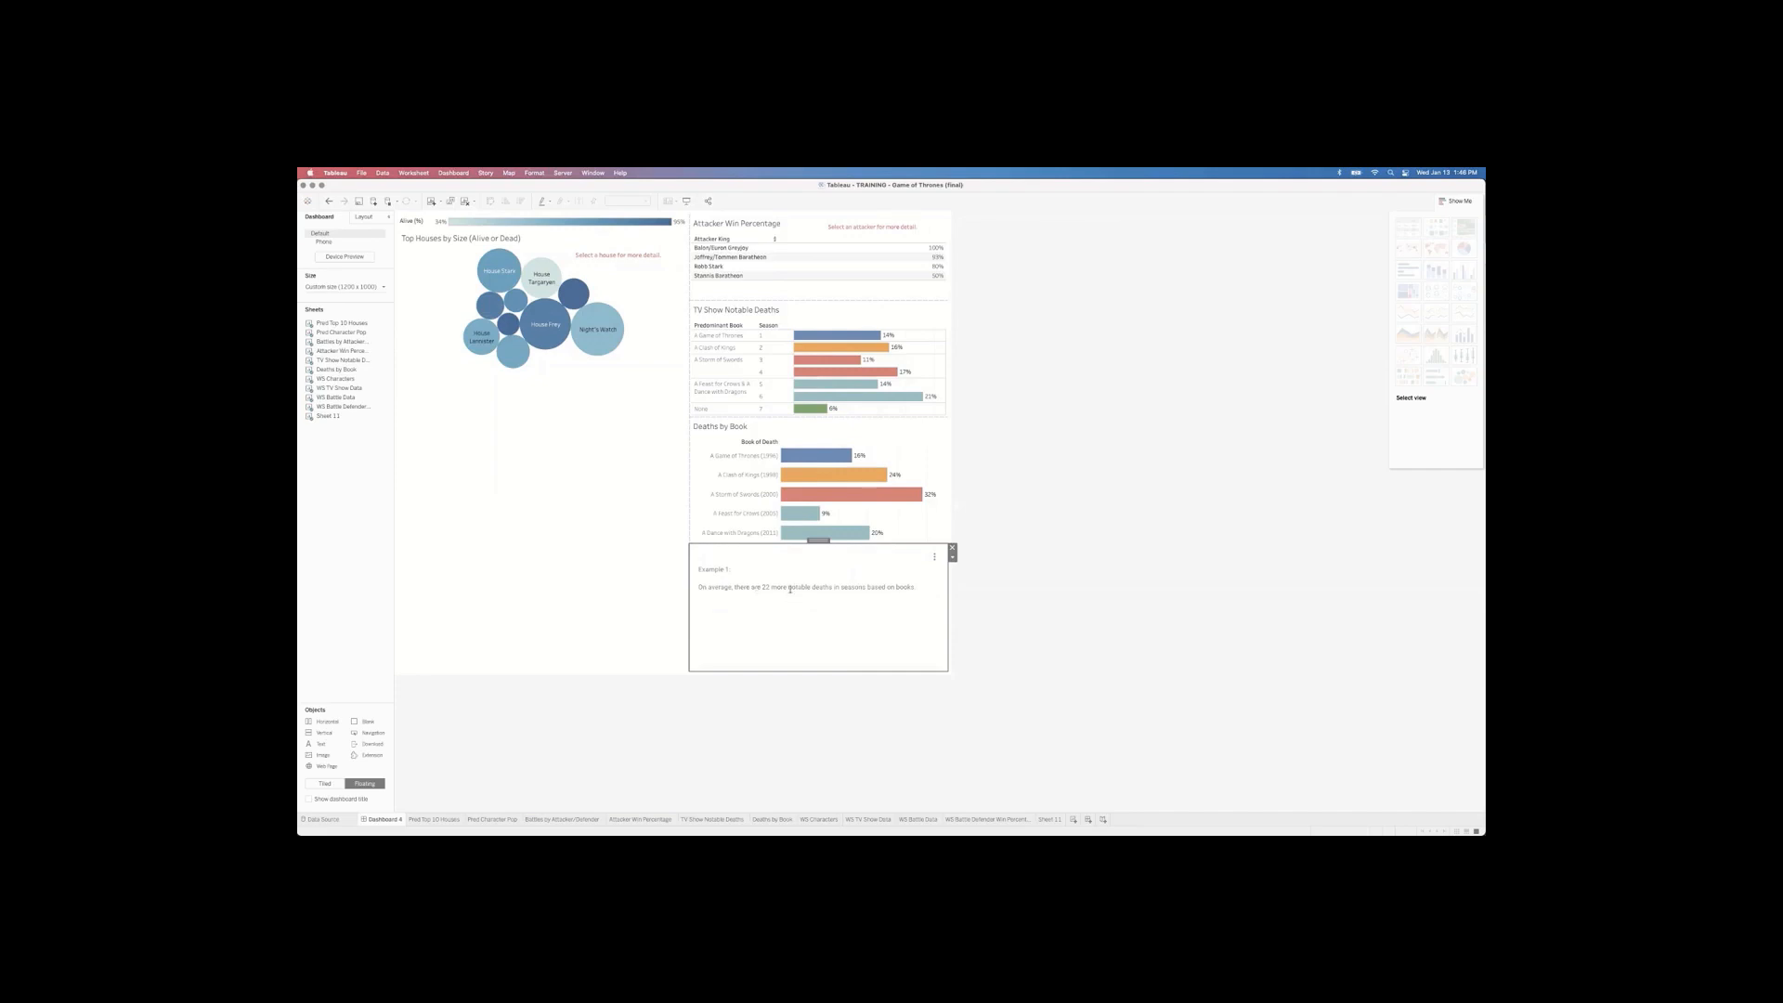
key(super+Tab)
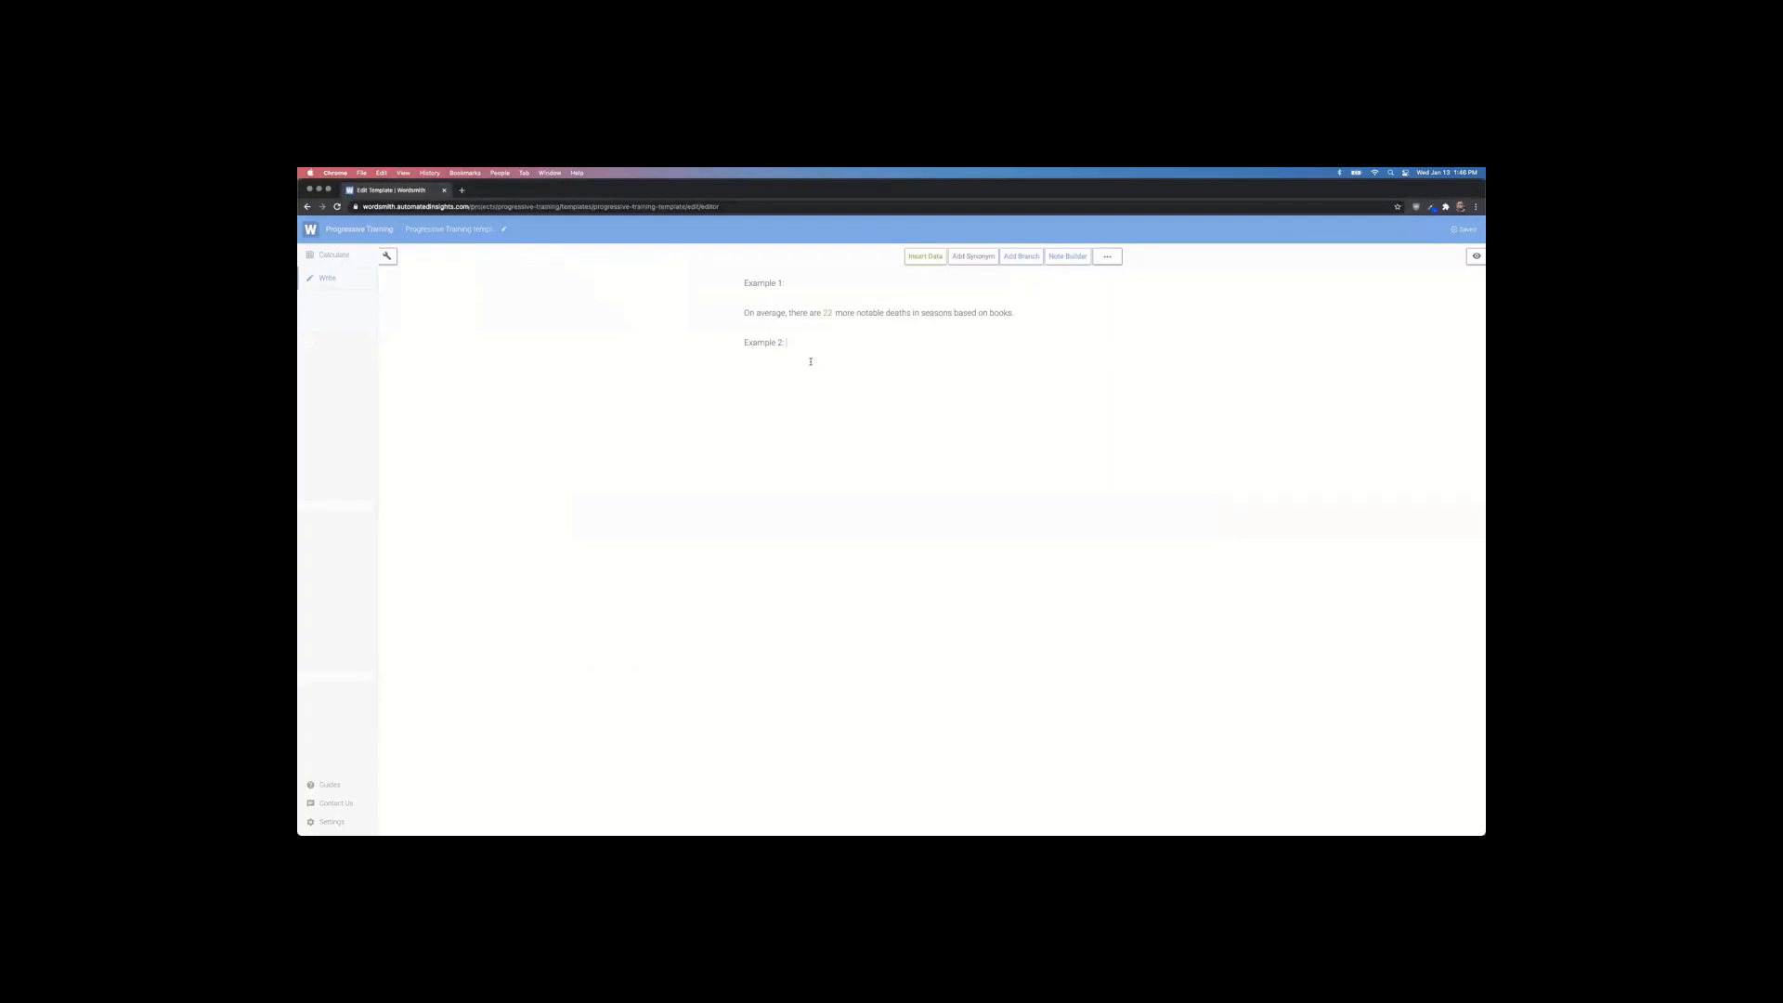
key(super+Tab)
key(Tab)
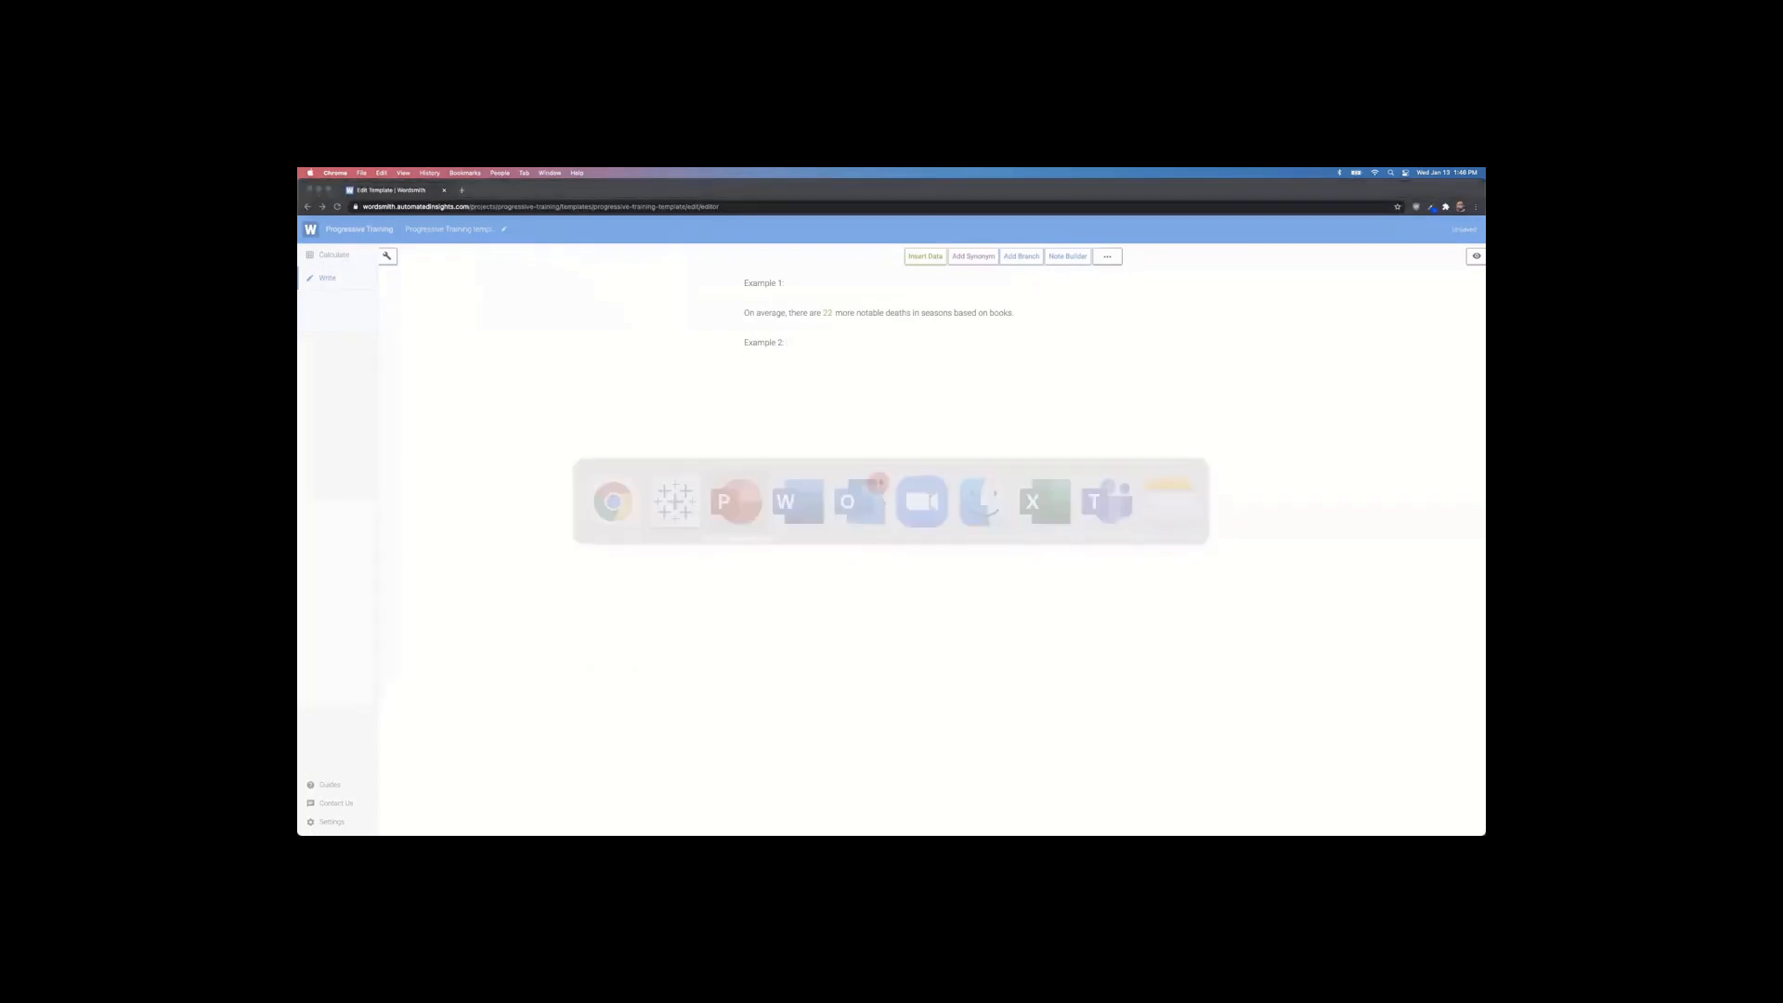
Step: Copy the Insight sentence about the book with most deaths from the Example #2 slide
click(353, 587)
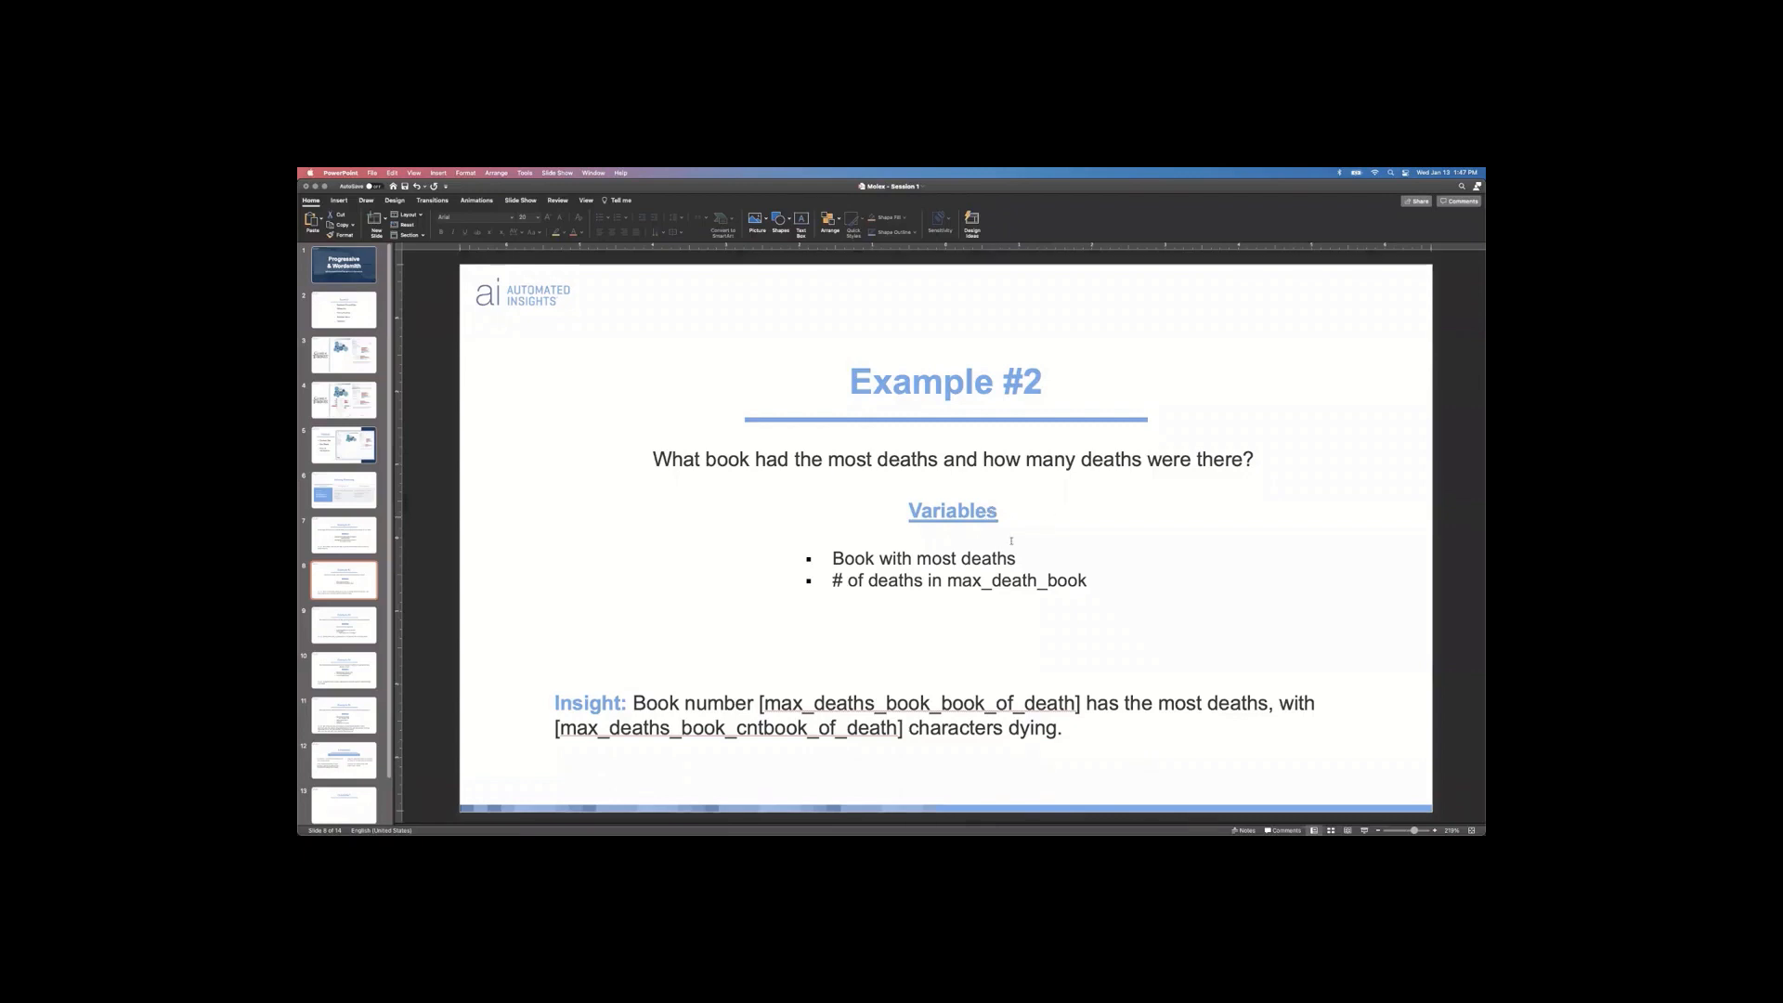
click(833, 558)
drag(834, 559, 1005, 558)
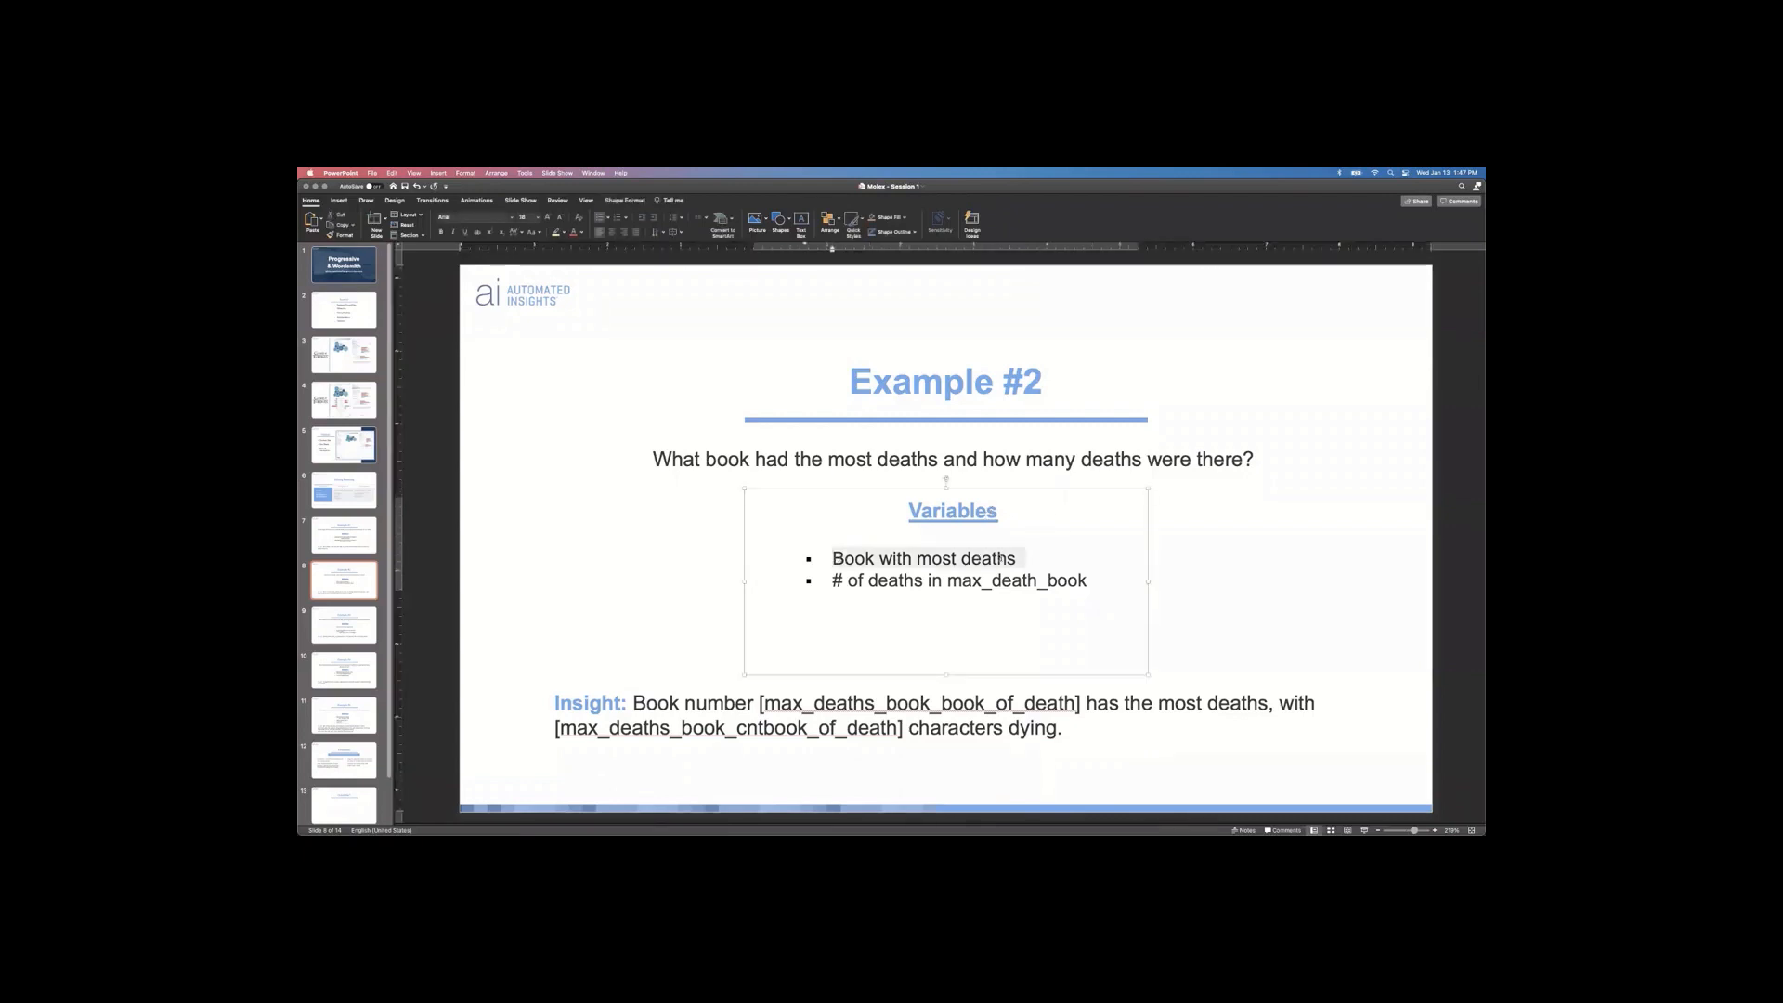
click(1166, 557)
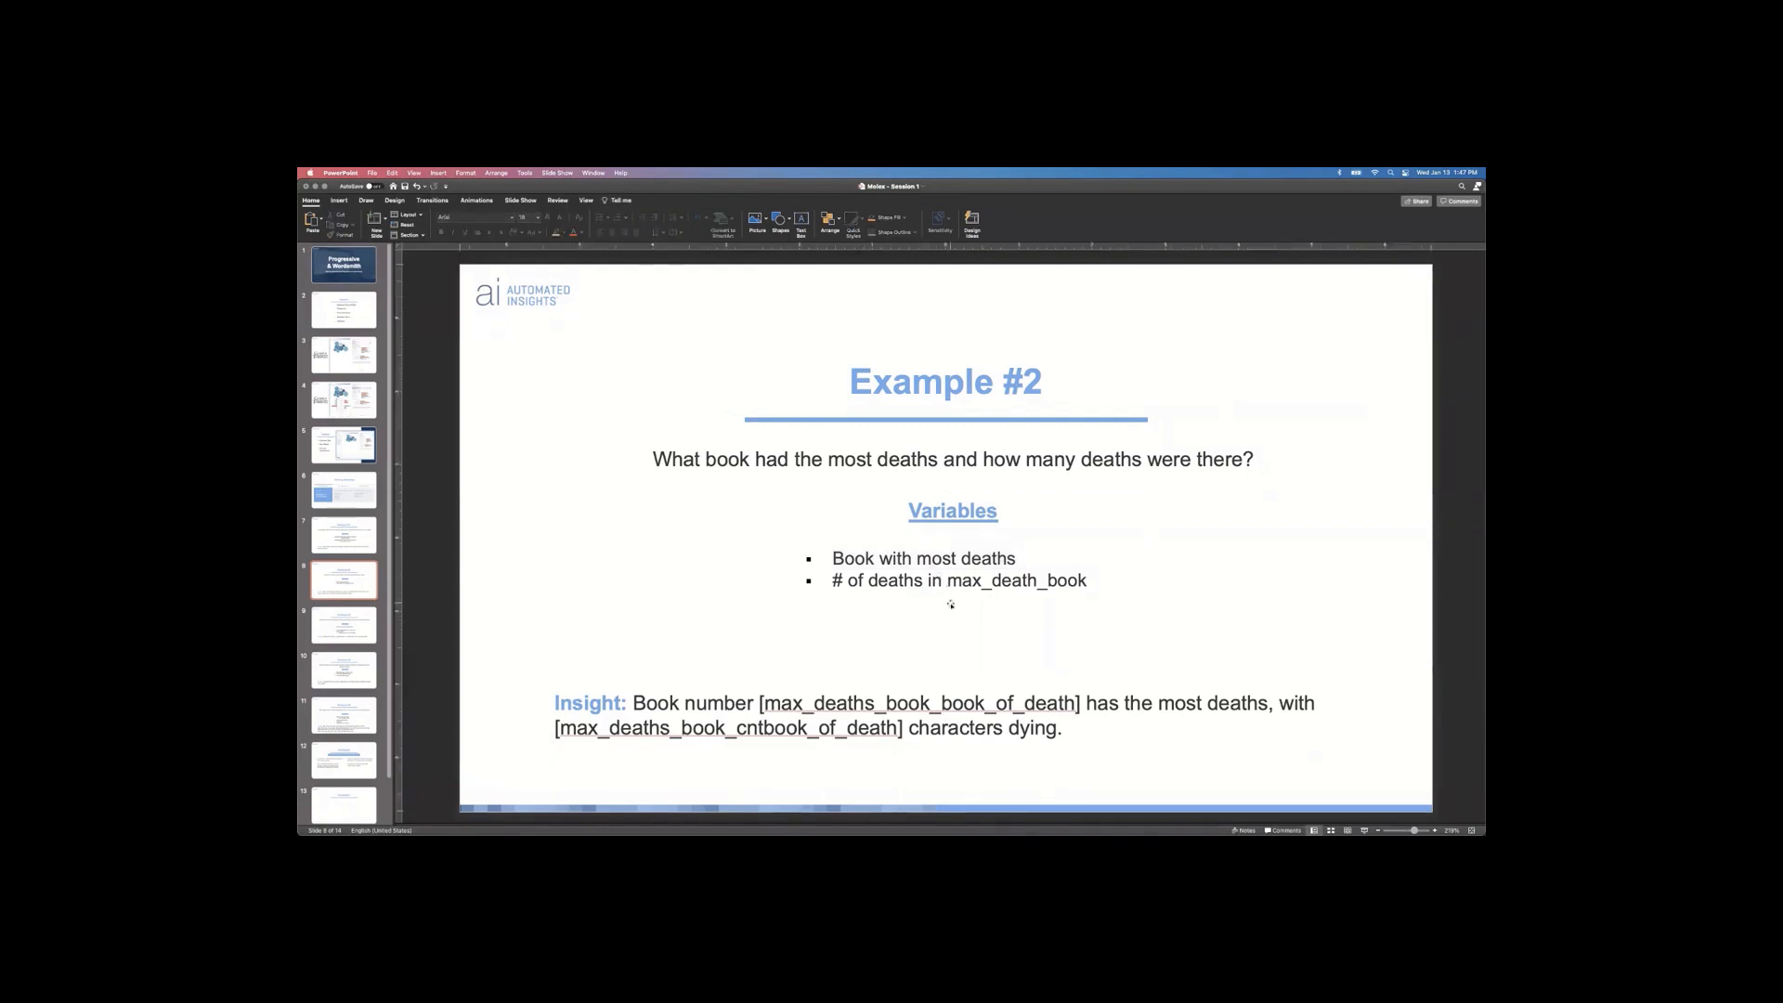
drag(634, 703, 1071, 737)
key(super+c)
Step: Paste the Example 2 insight sentence under its heading in the Wordsmith template
key(super+Tab)
right_click(763, 385)
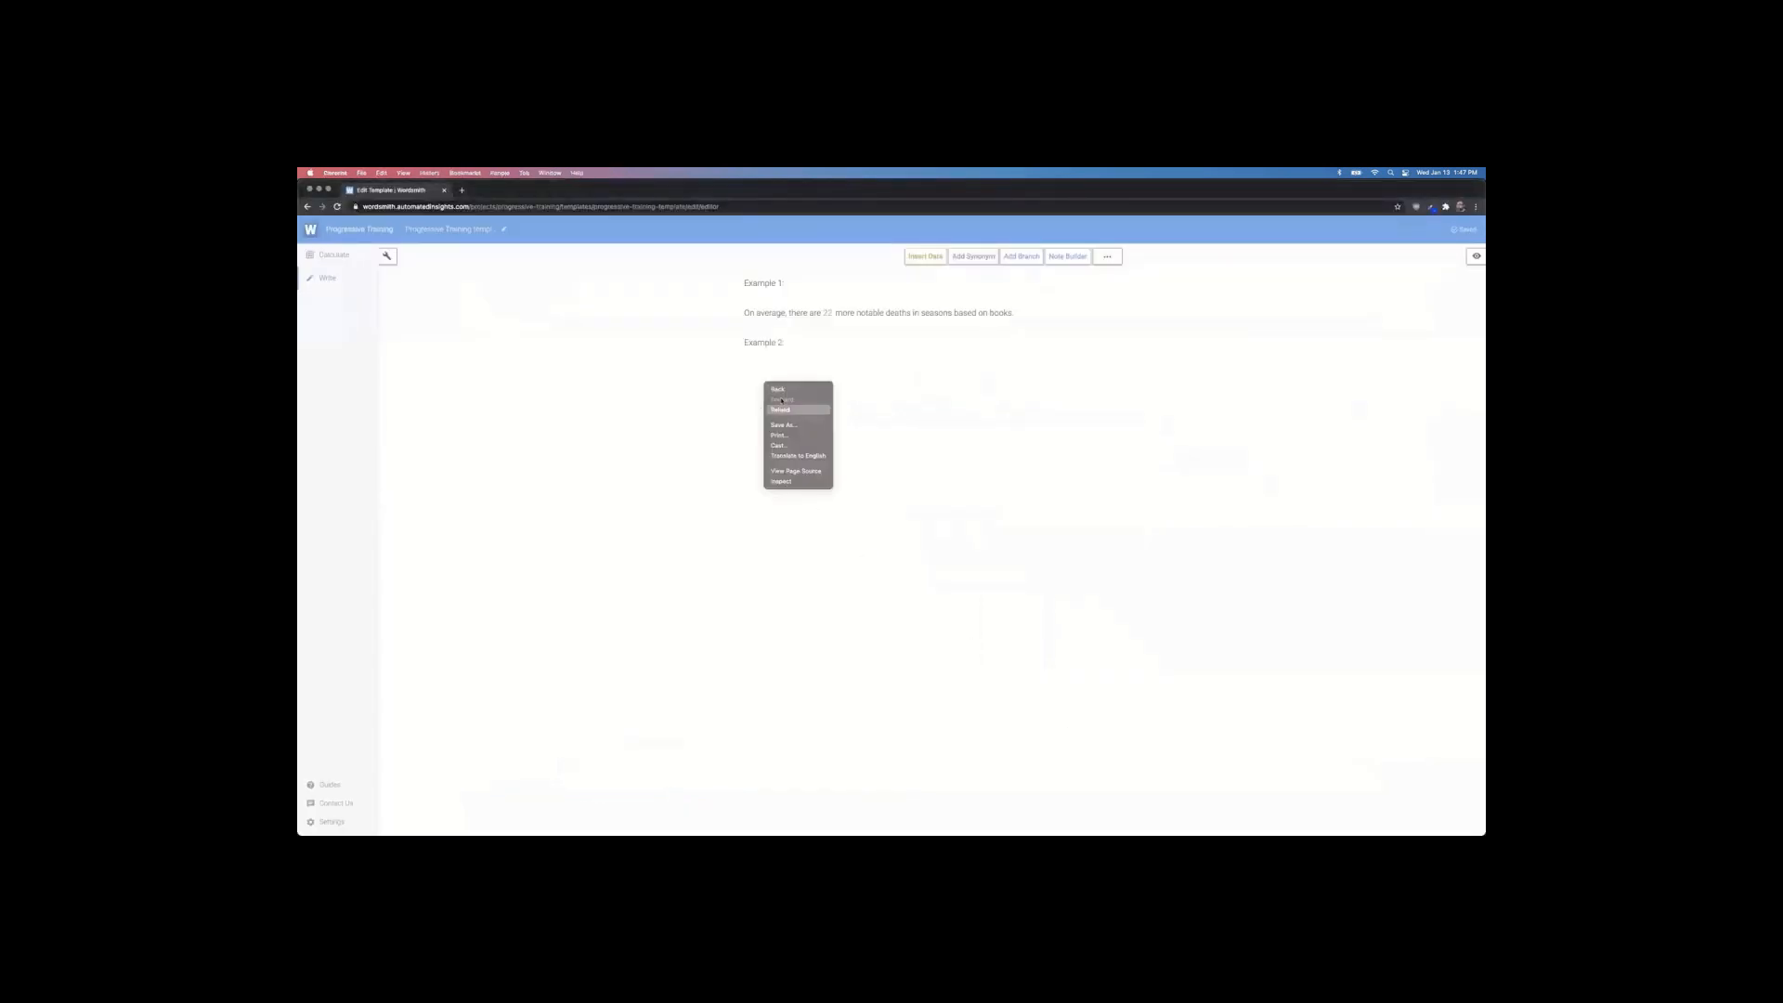
click(867, 427)
key(super+v)
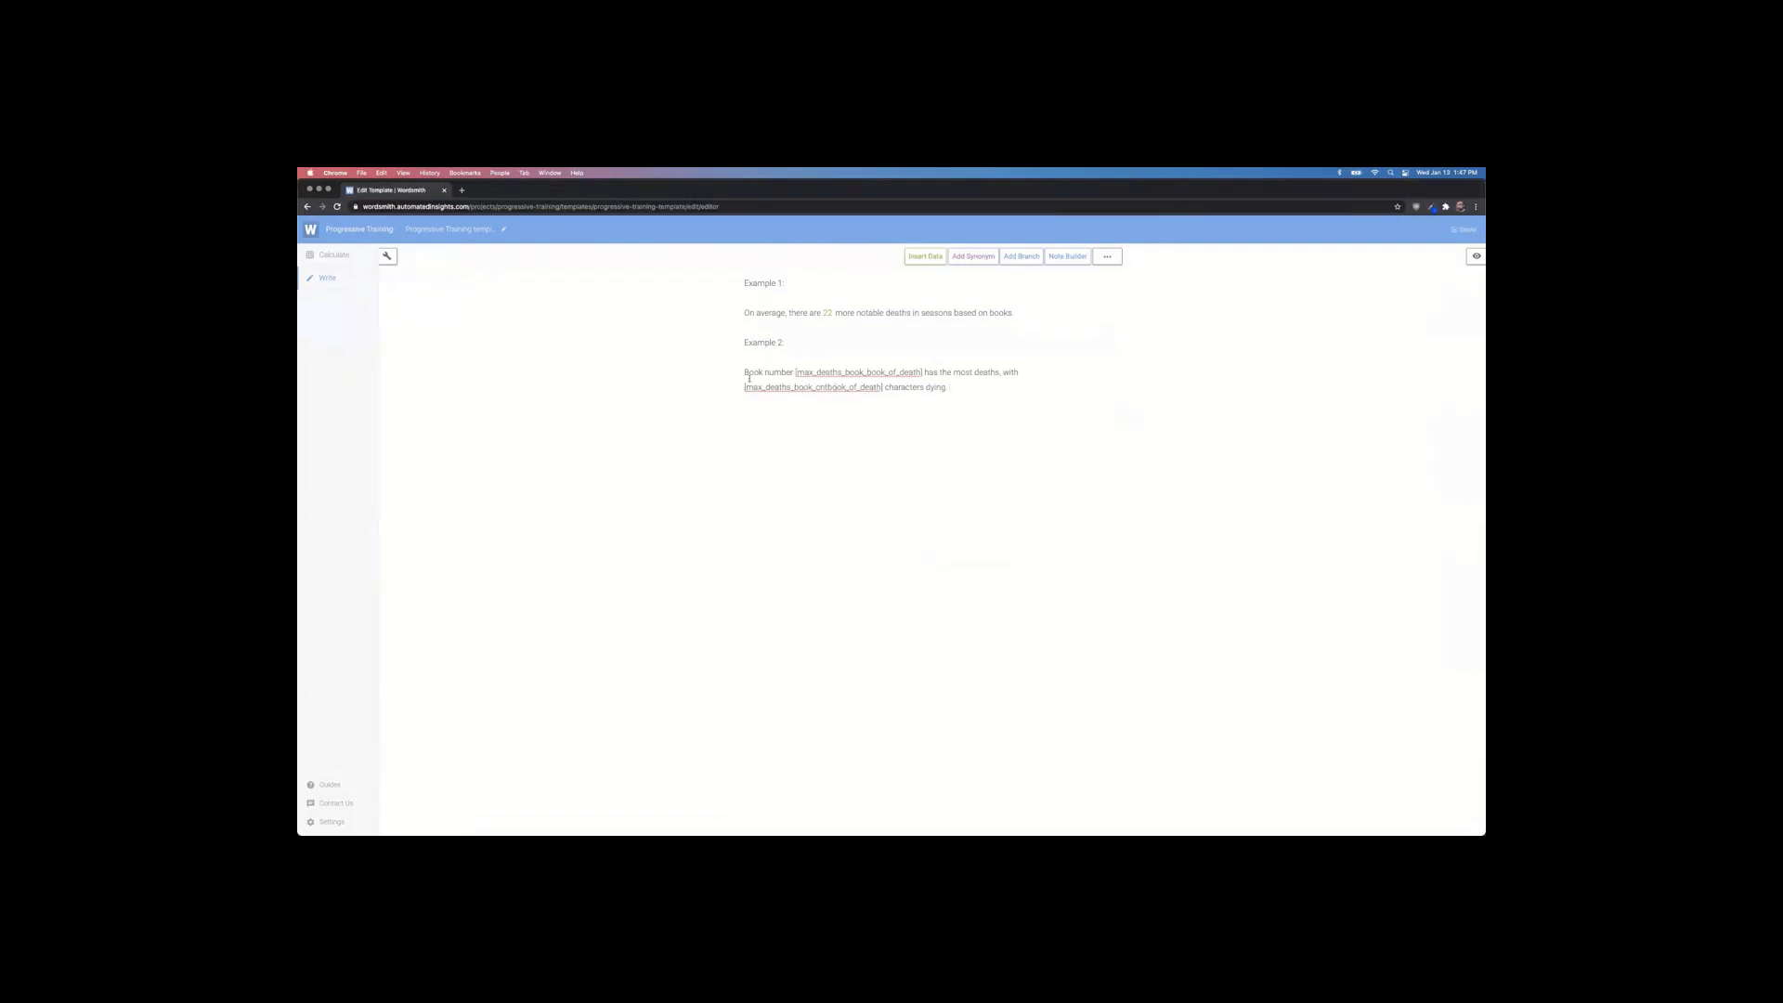
click(340, 260)
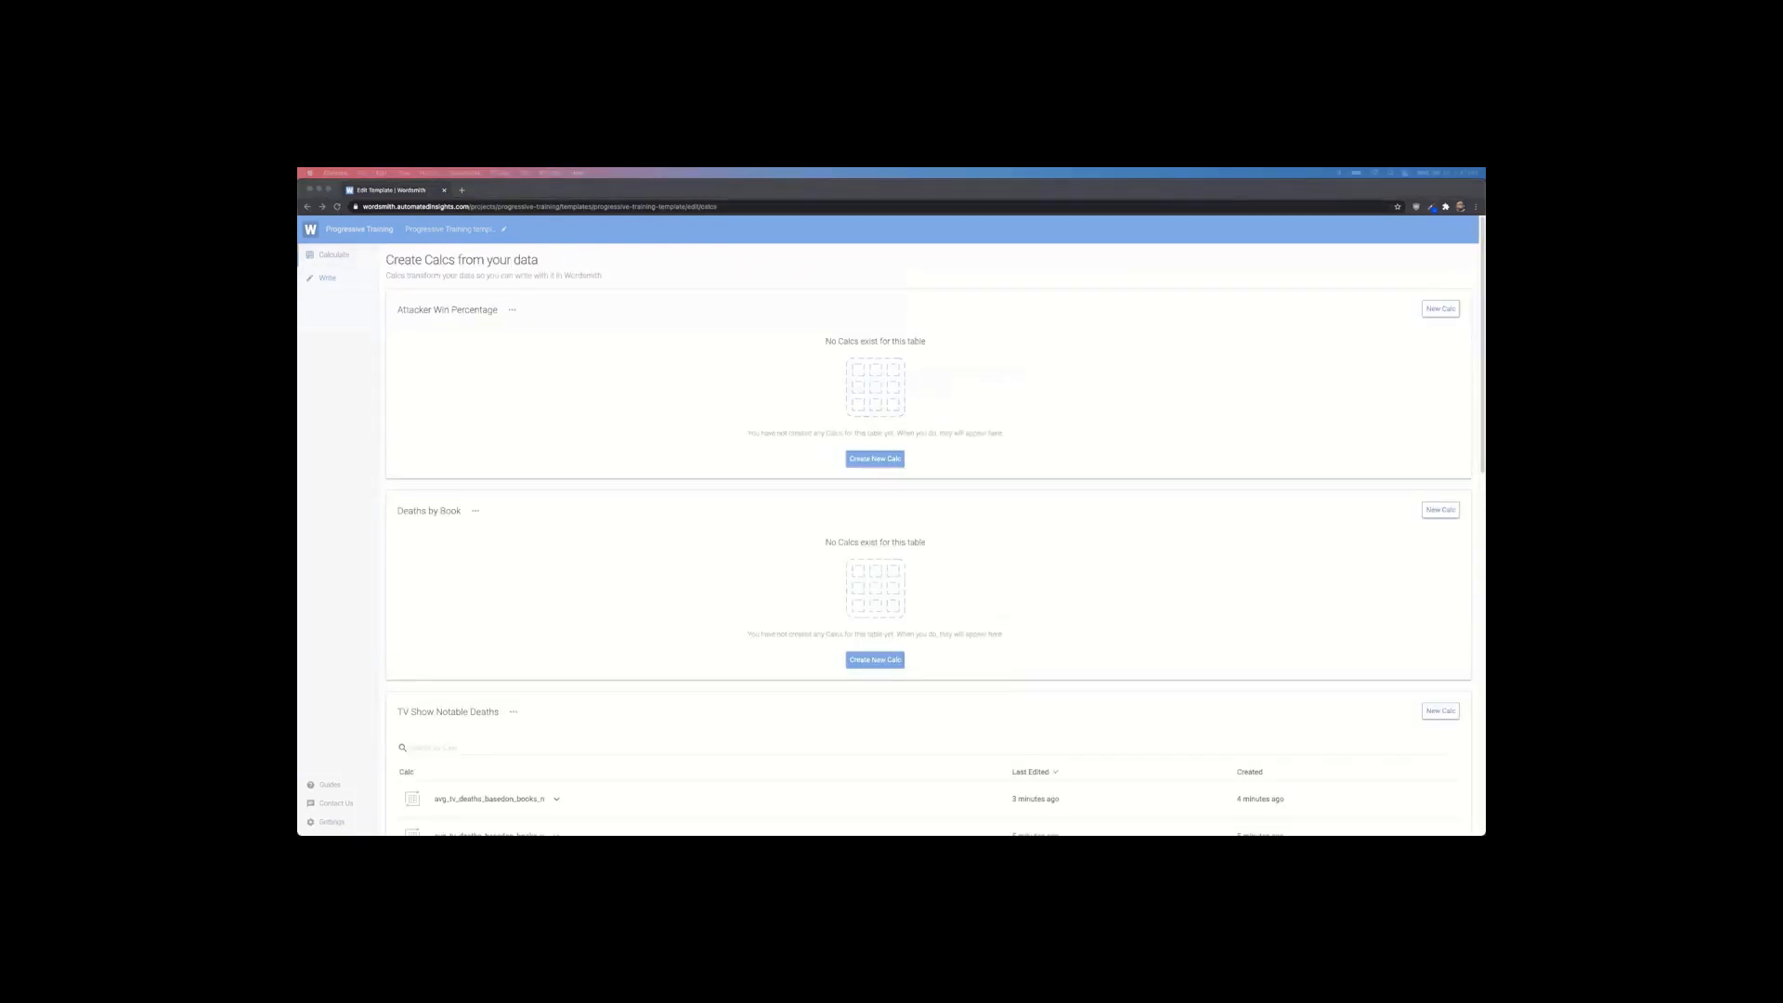
Step: Start a new calc on the Deaths by Book table and give it a name
click(875, 660)
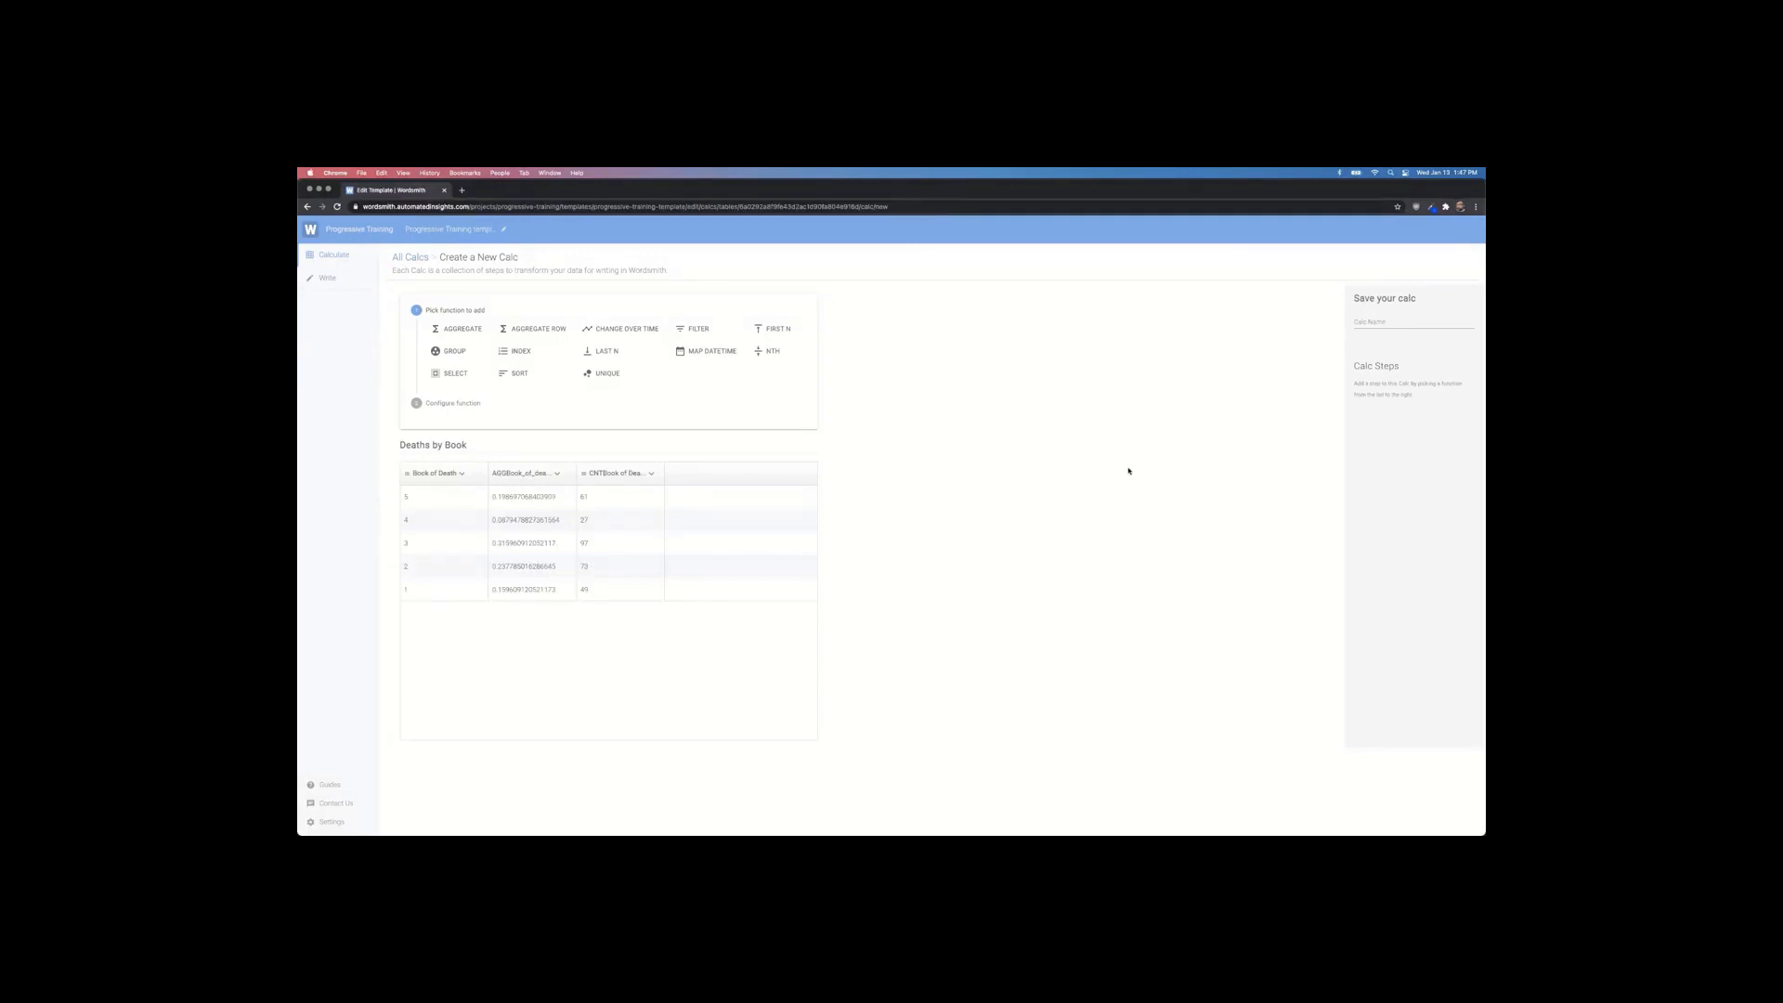
click(1367, 321)
text(msa)
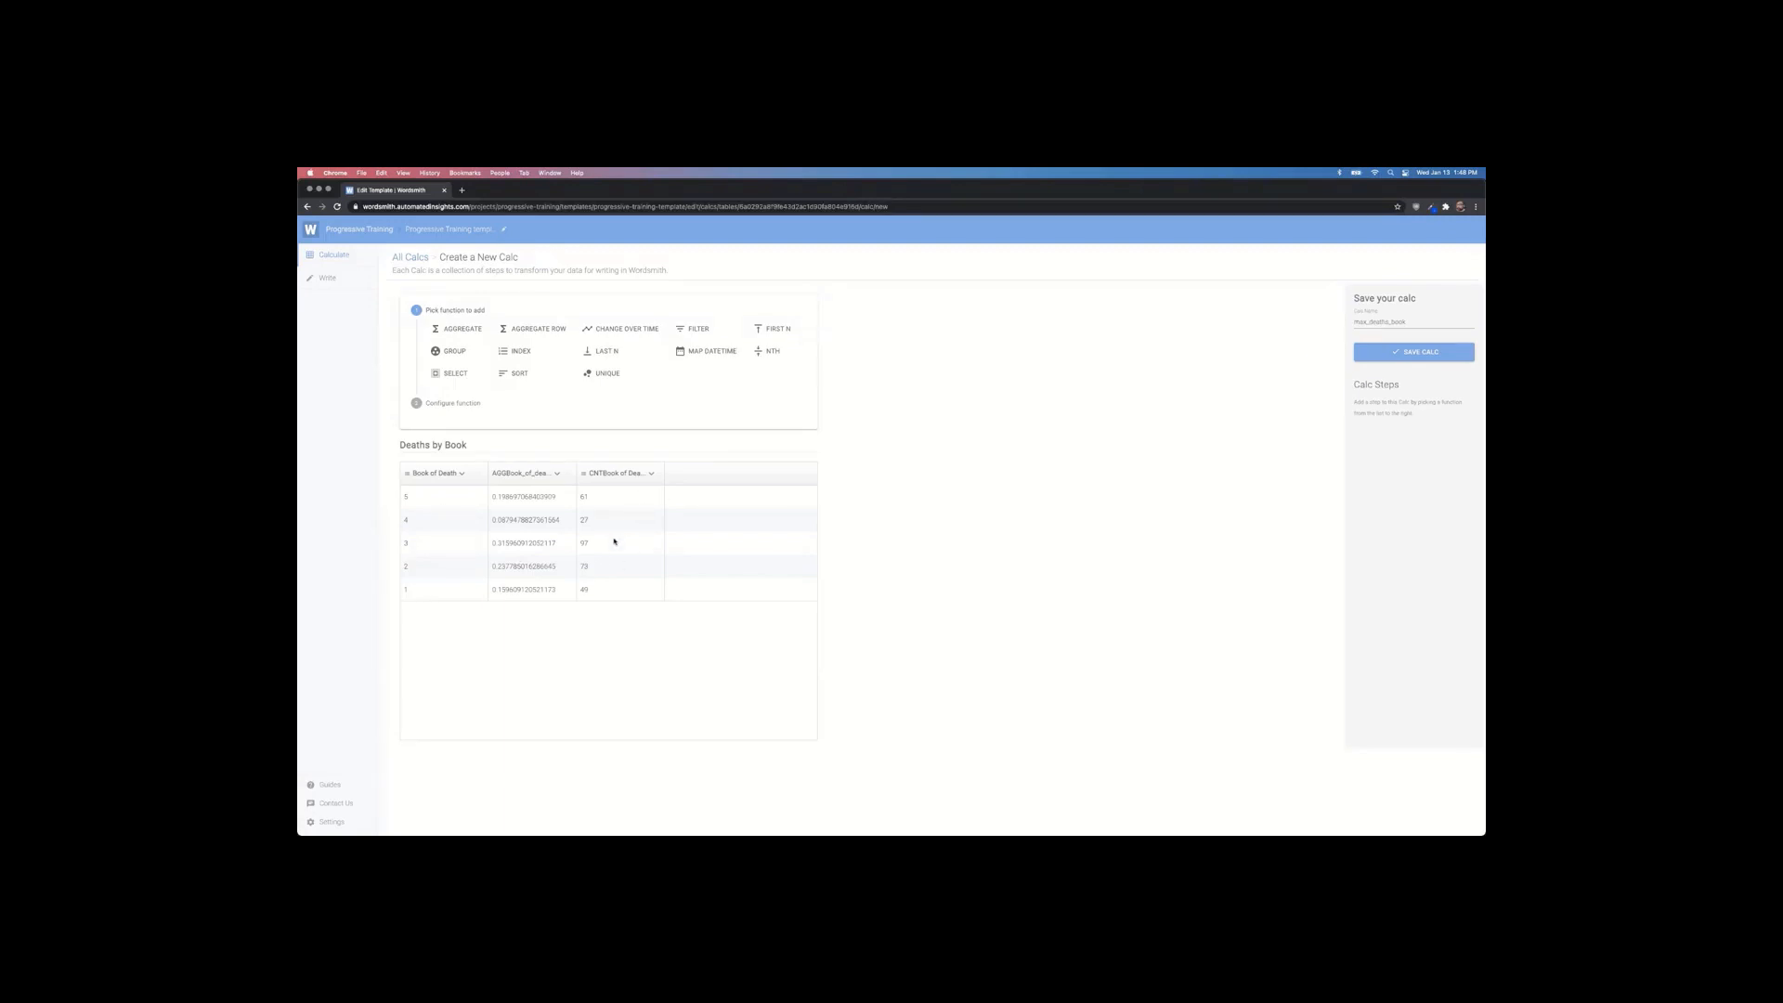
Step: Add a Sort step ordering Deaths by Book by CNTBook of Death, descending
click(510, 375)
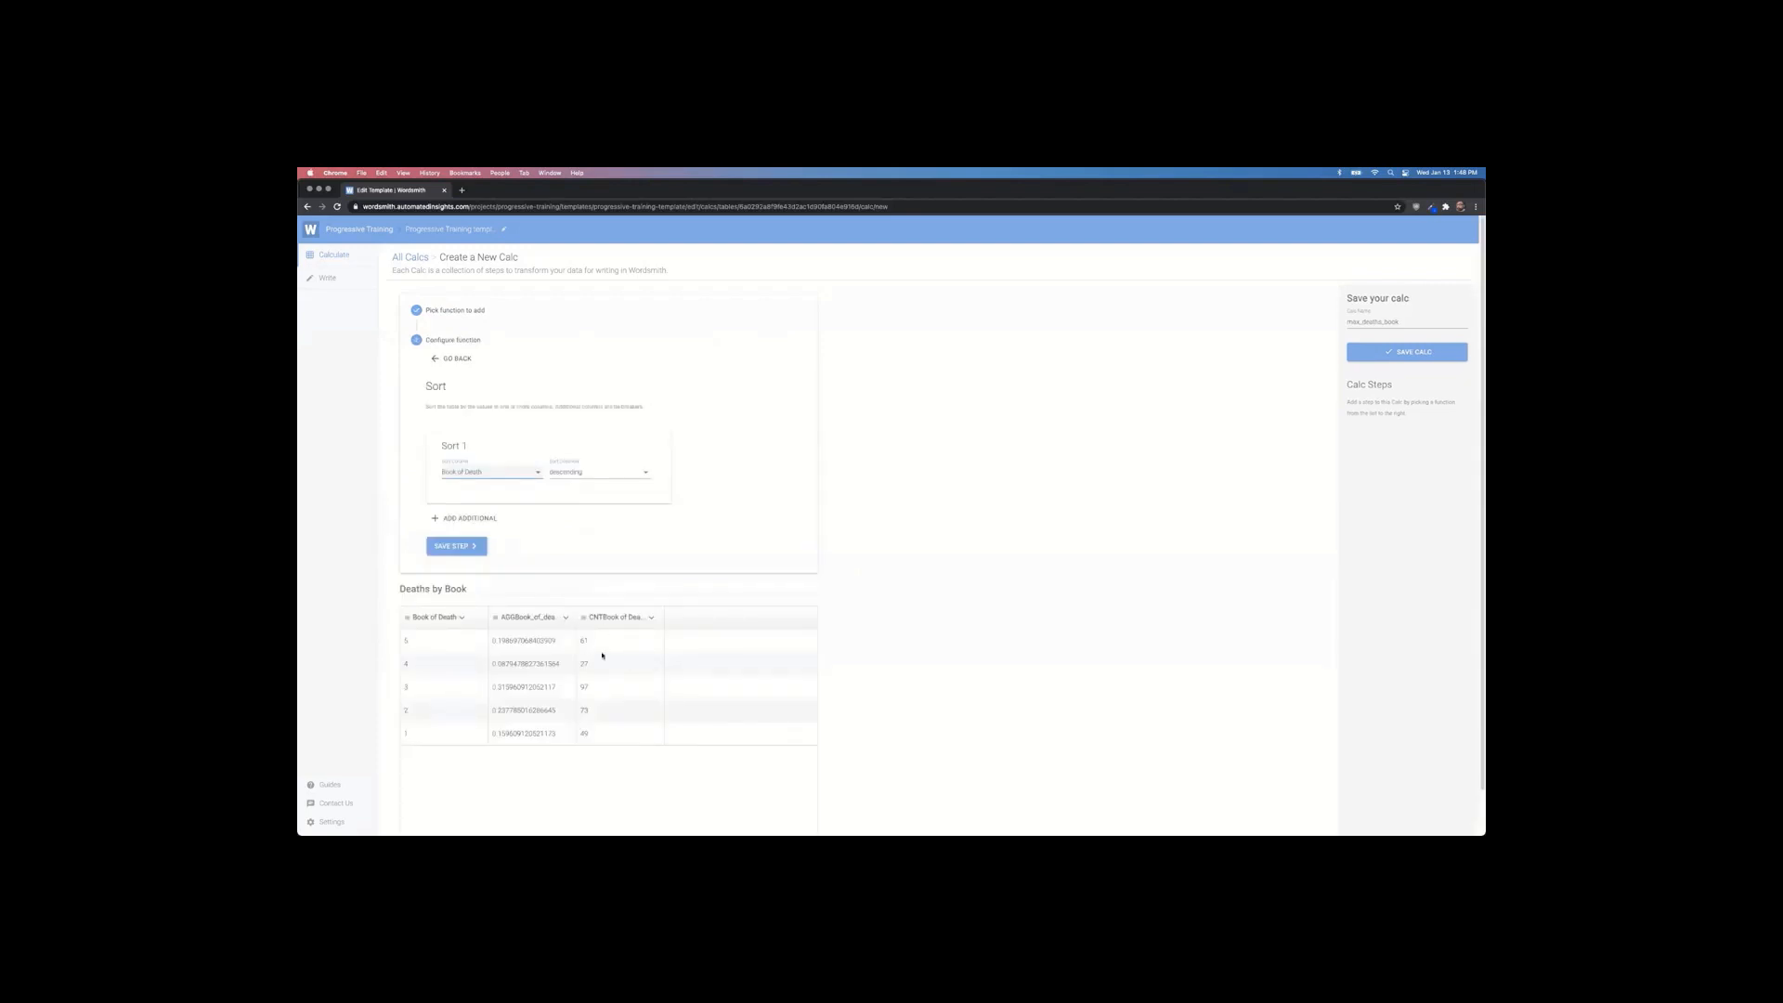
click(525, 472)
click(480, 514)
click(459, 547)
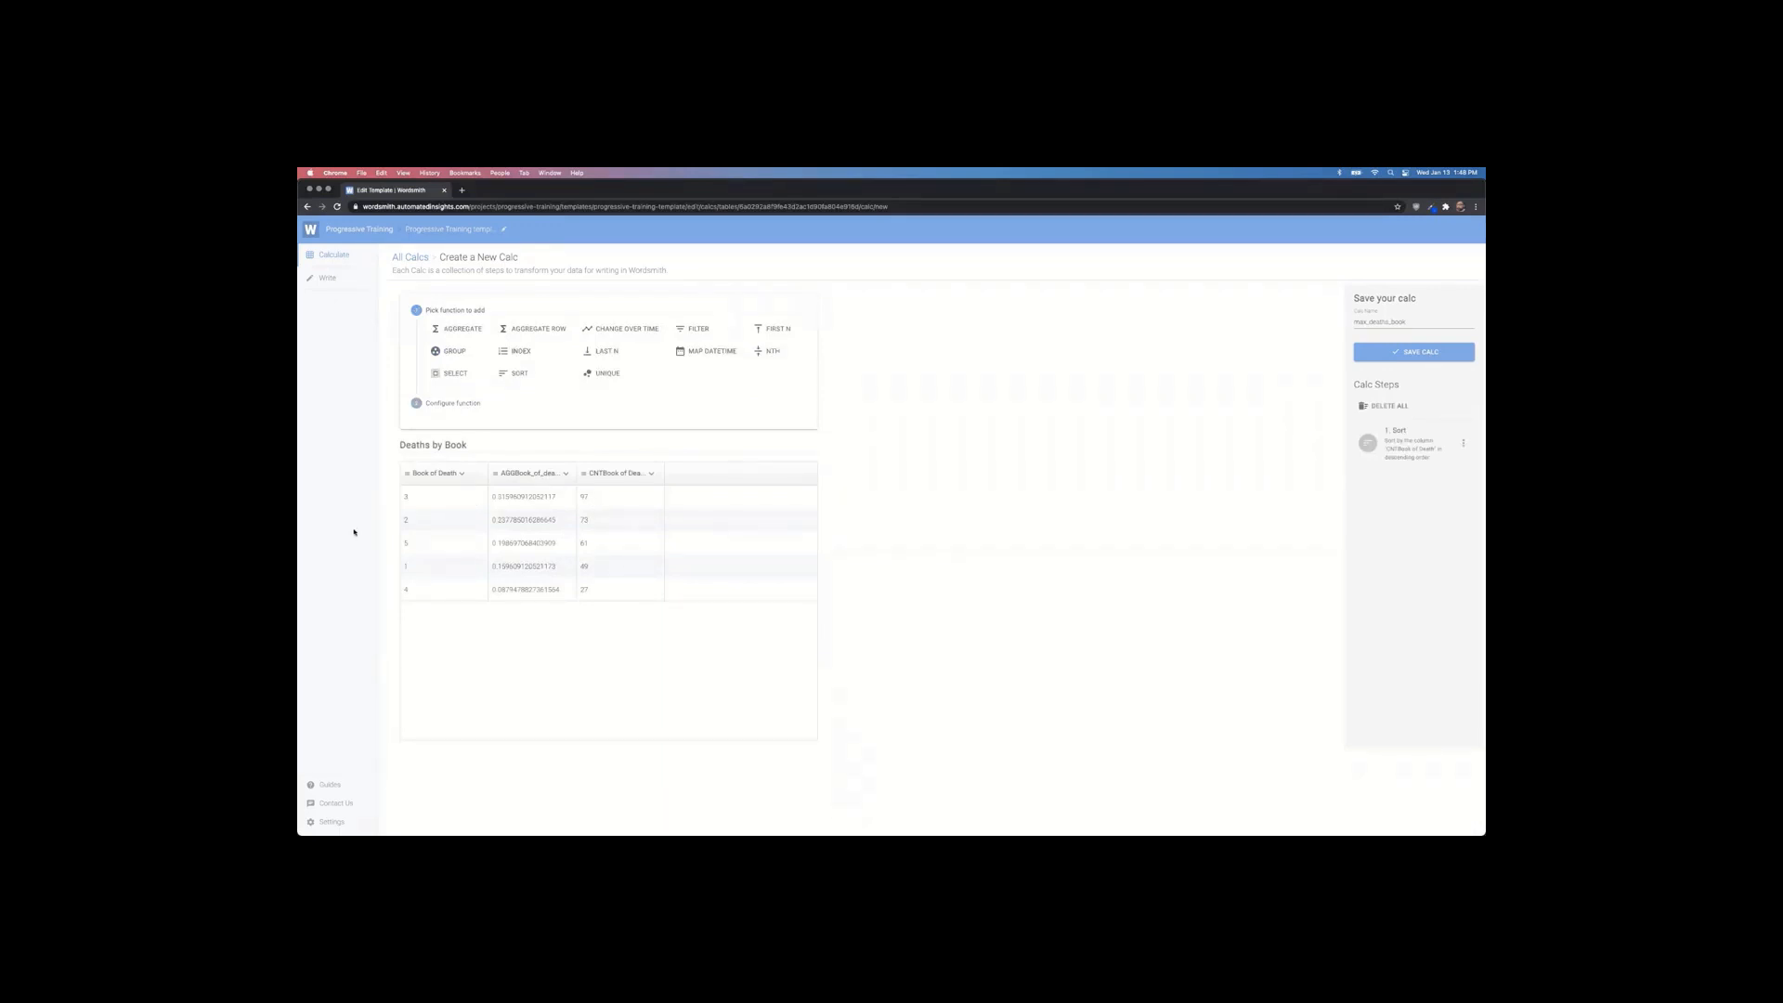
Step: Add a First N step keeping only the top row, book 3 with 97 deaths
click(765, 331)
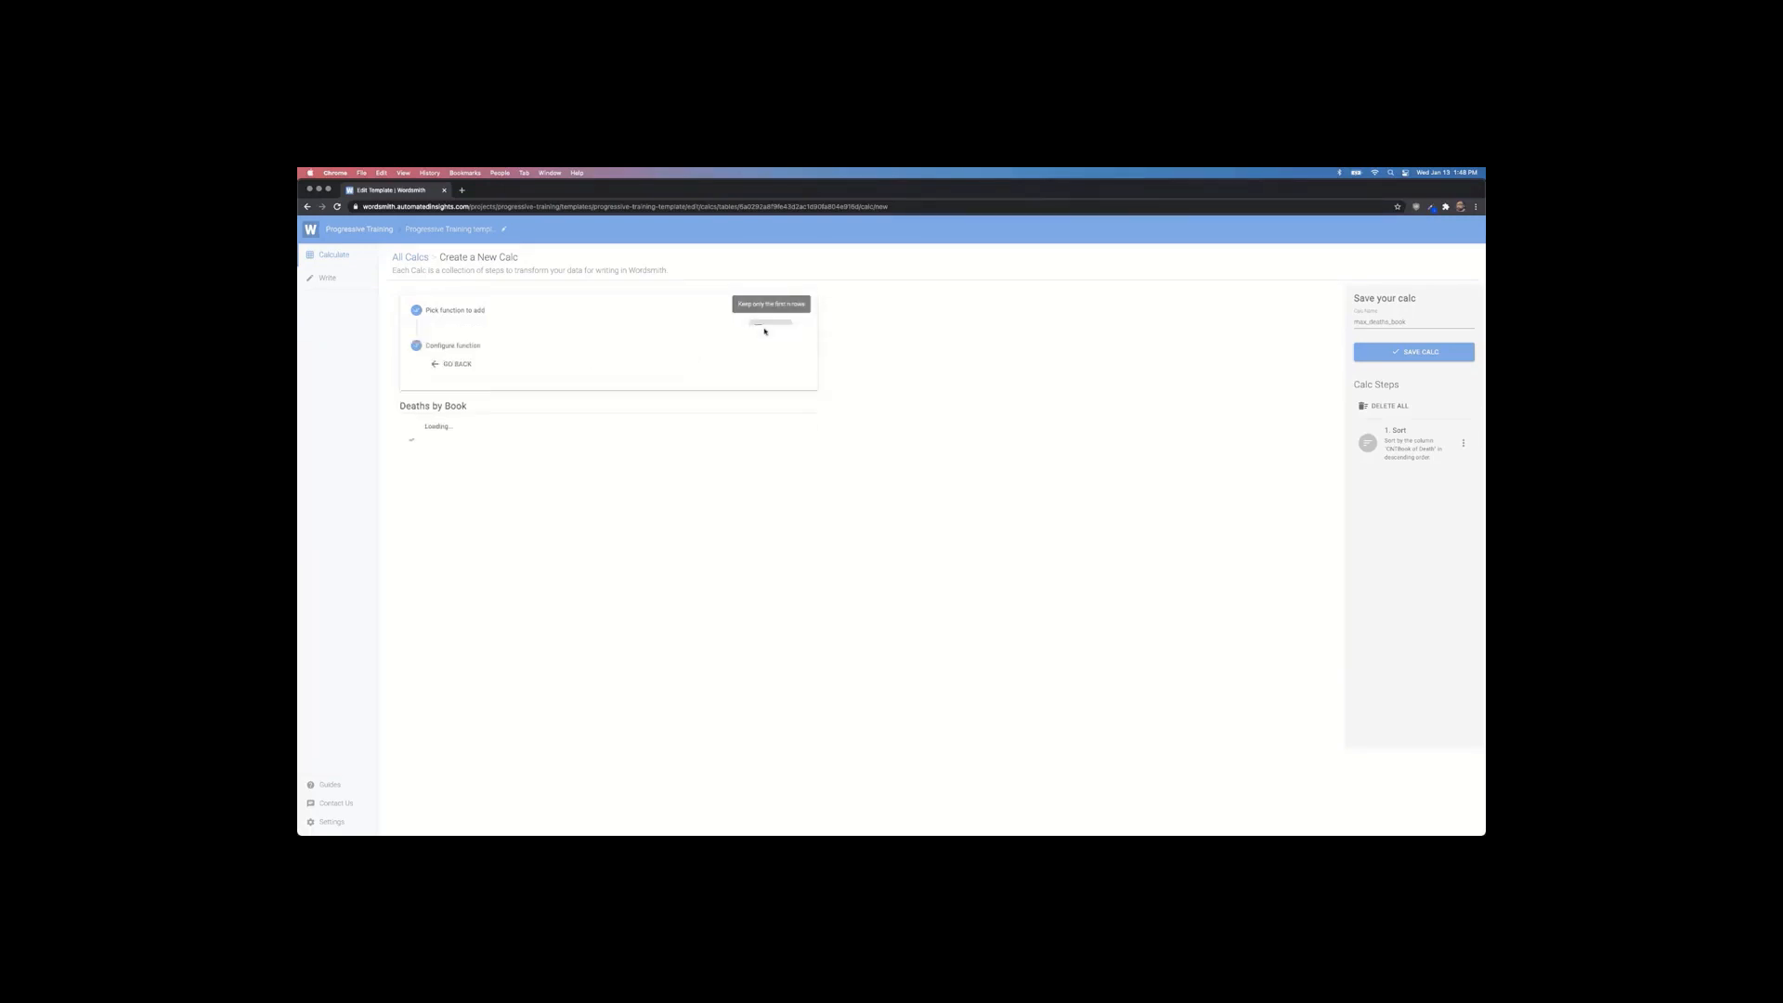
click(439, 478)
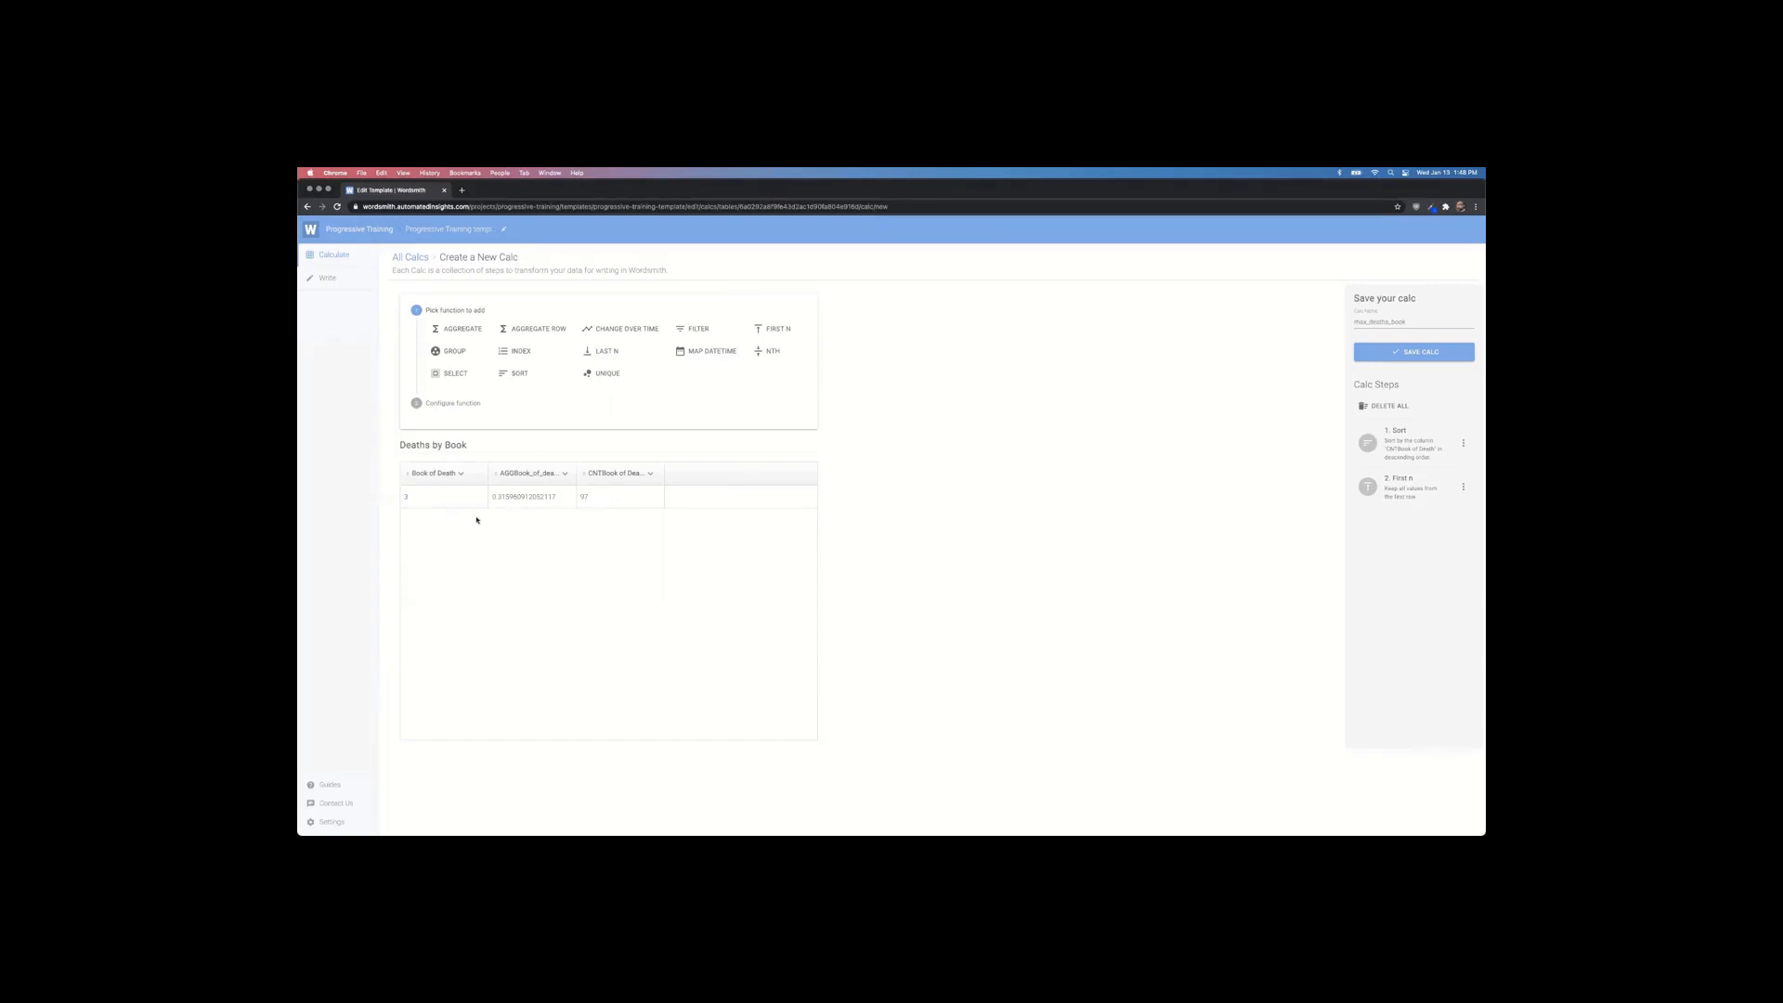
click(450, 374)
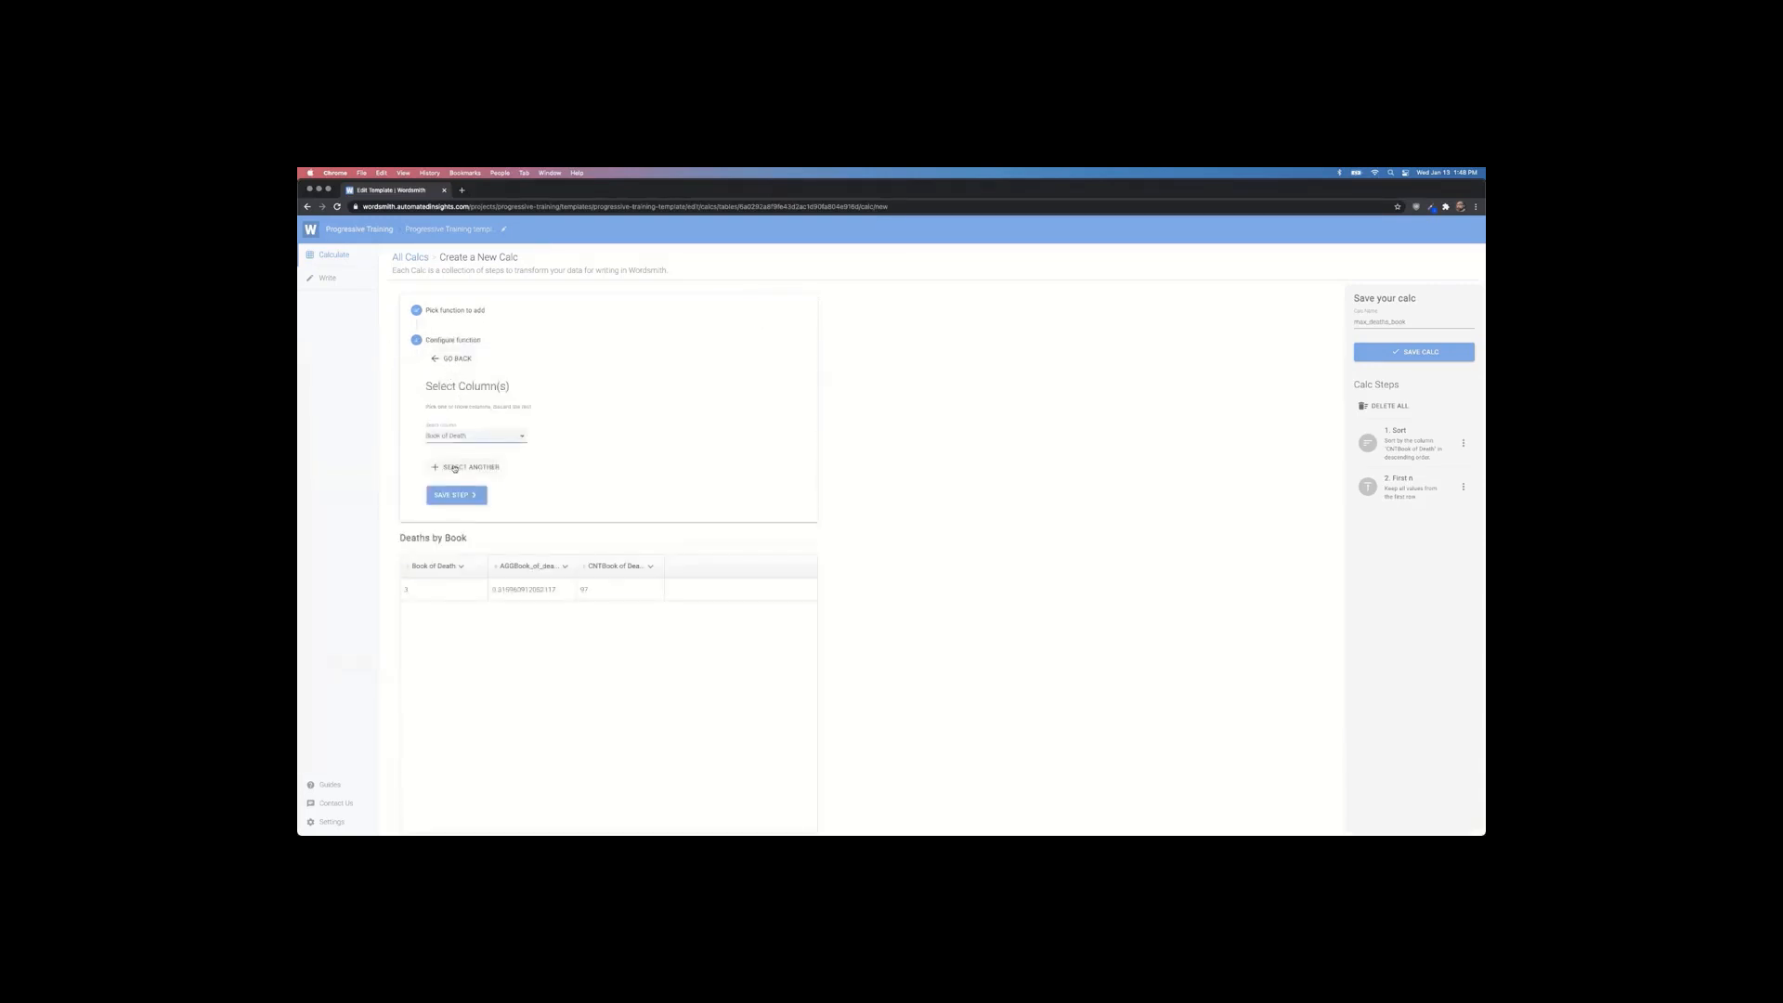
Step: Add a Select step keeping only the Book of Death and CNTBook of Death columns
click(454, 468)
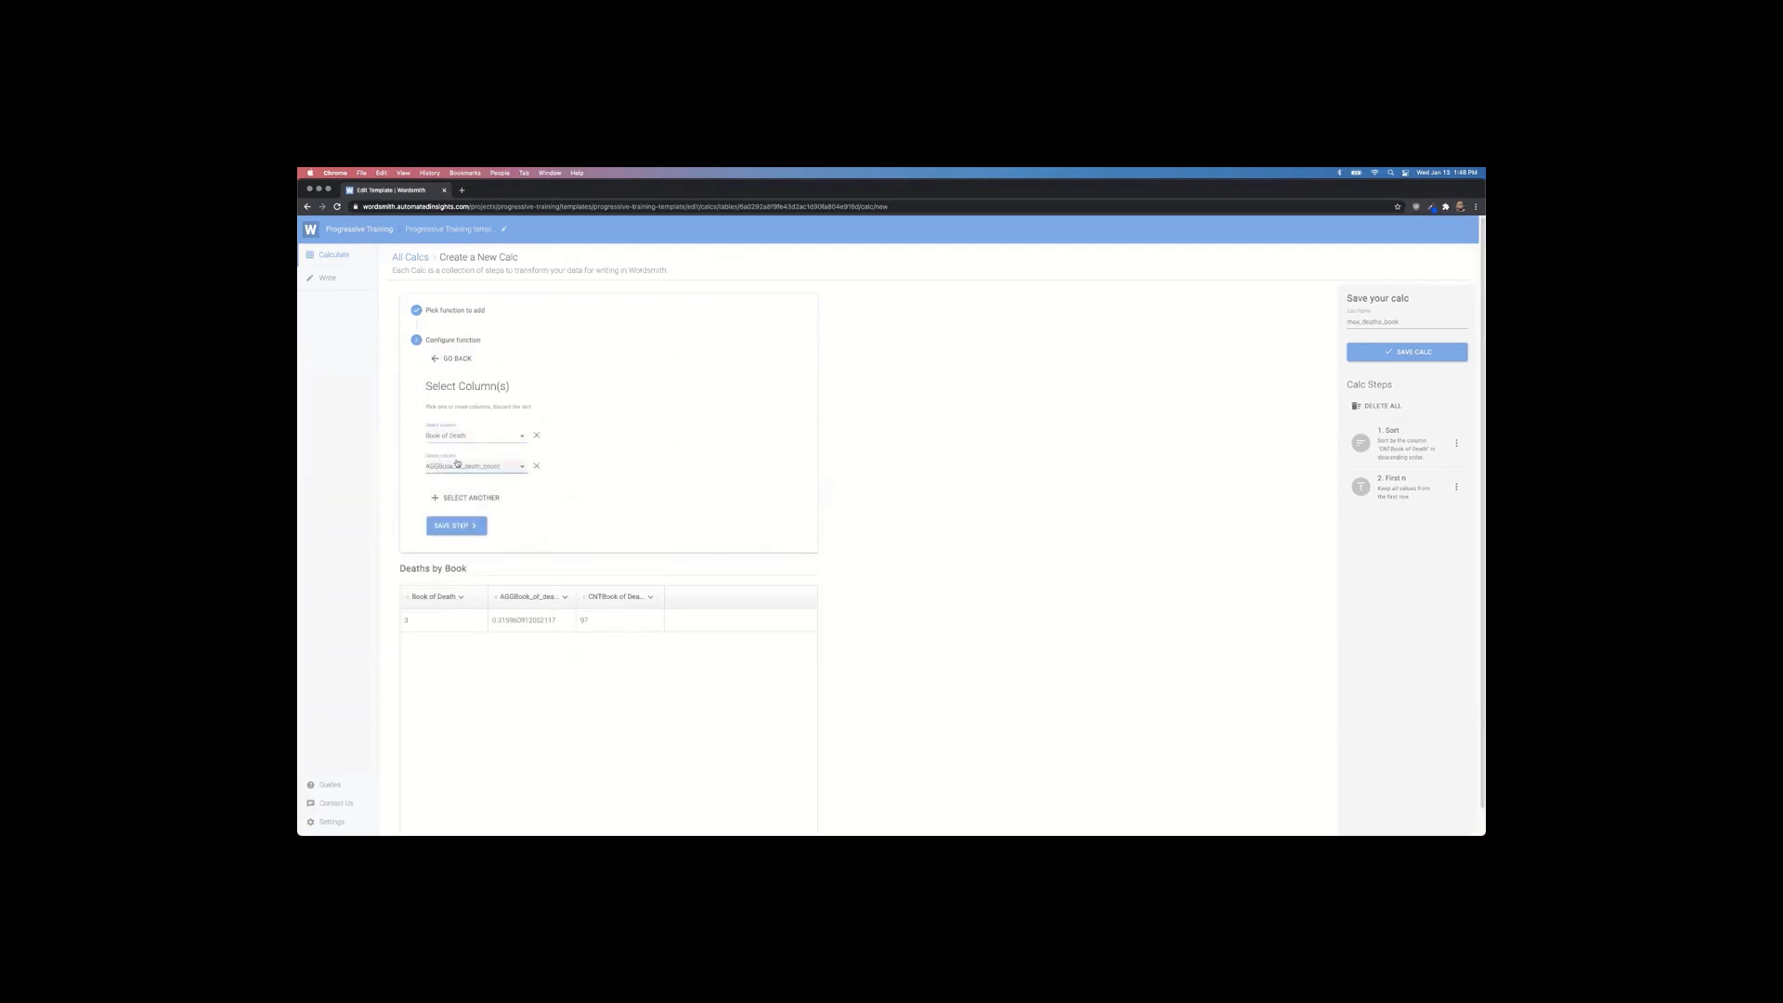
click(466, 442)
click(469, 436)
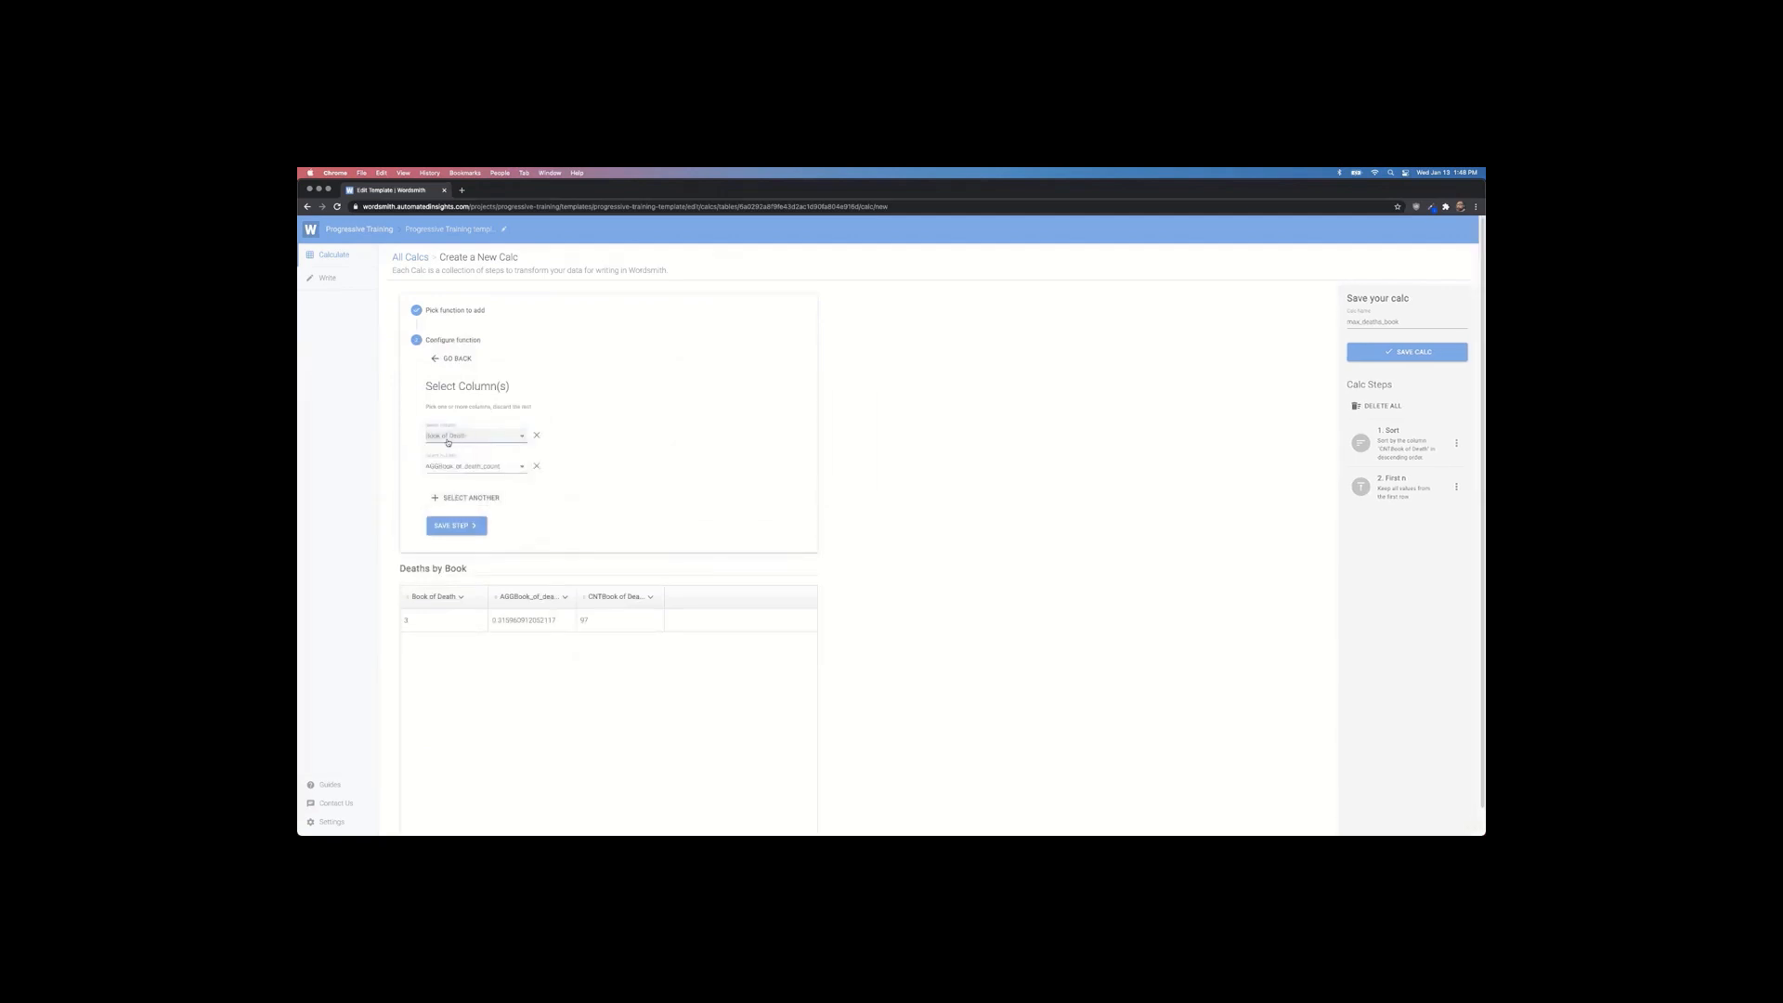
click(470, 469)
click(456, 481)
click(462, 526)
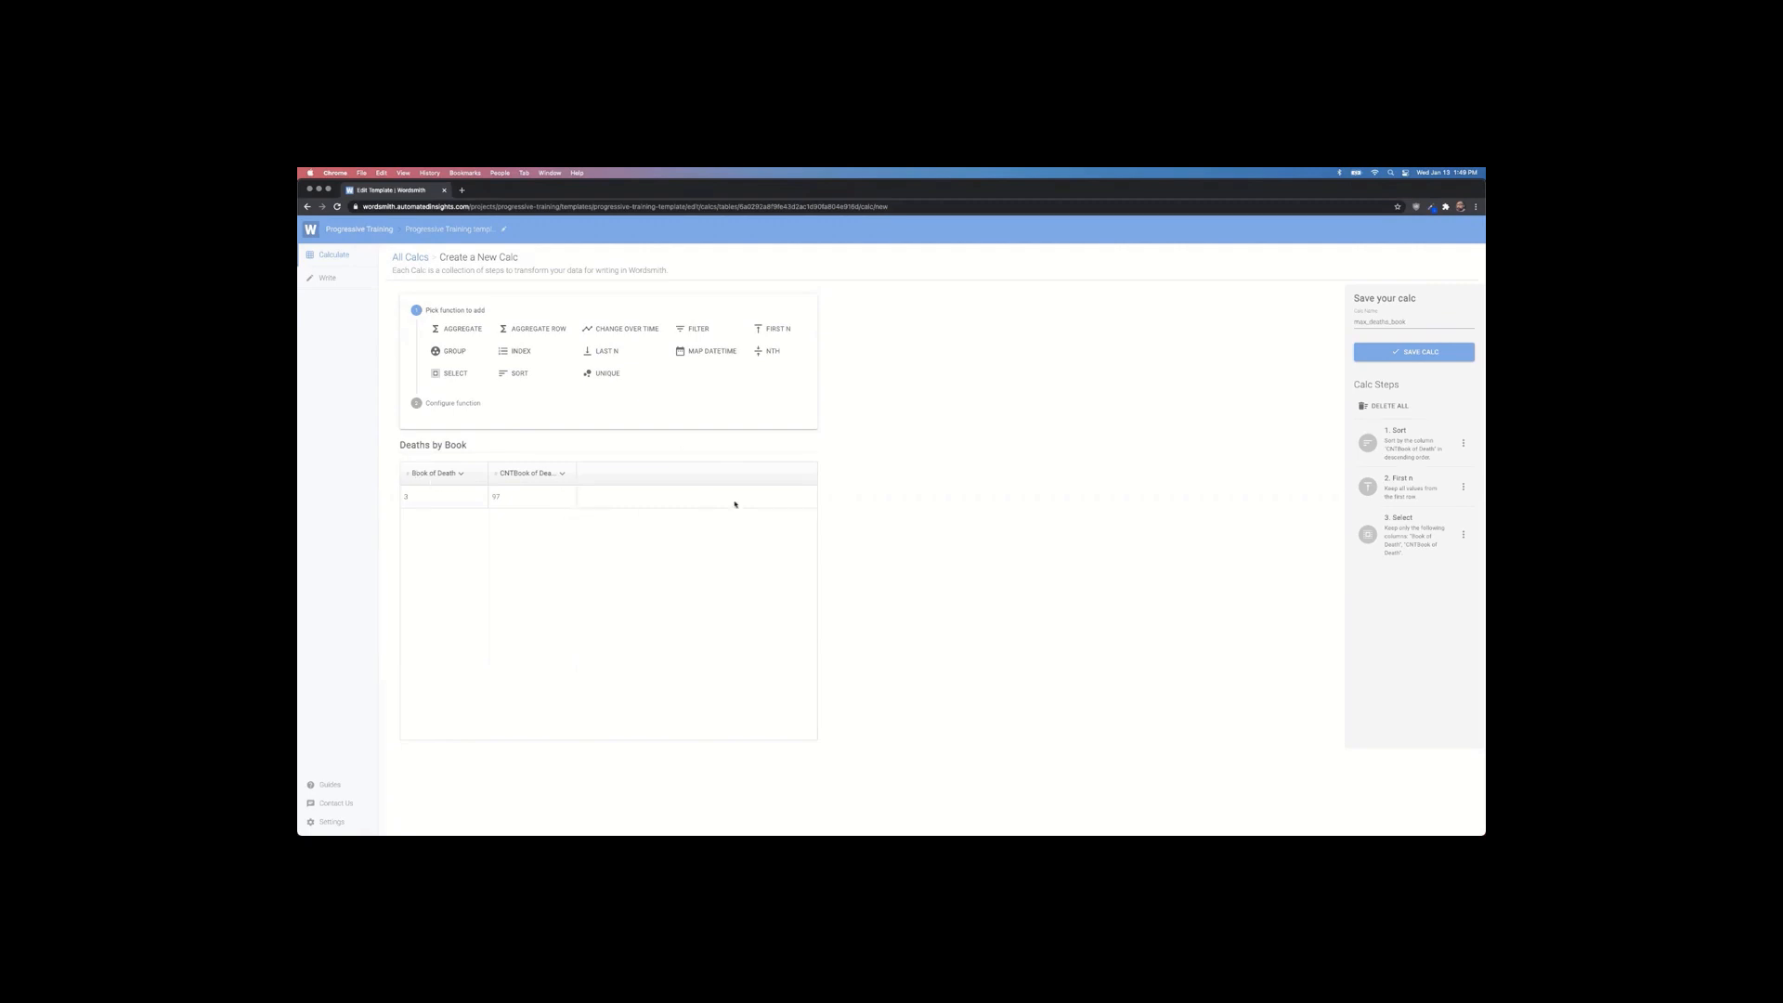
Step: Save the max_deaths_book calc with its Sort, First N and Select steps
drag(1410, 323, 1350, 323)
click(1393, 351)
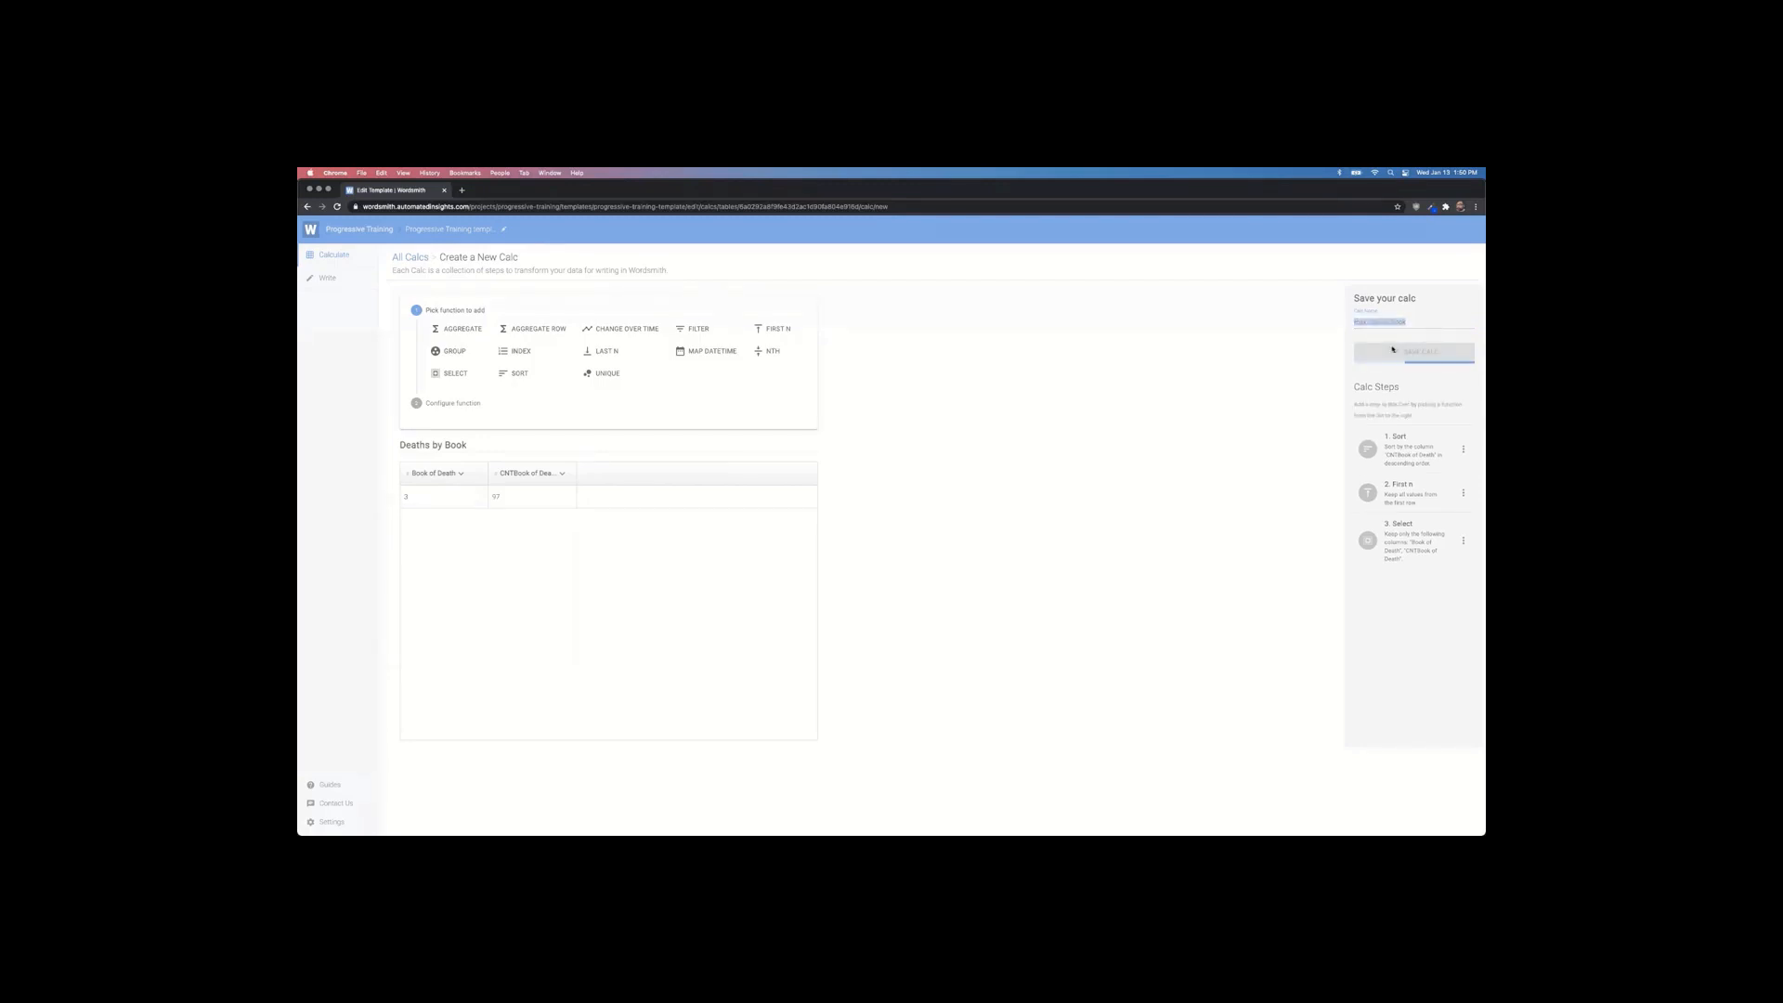
Step: Link Example 2's book number to max_deaths_book_book_of_death, written out as 'three'
click(327, 278)
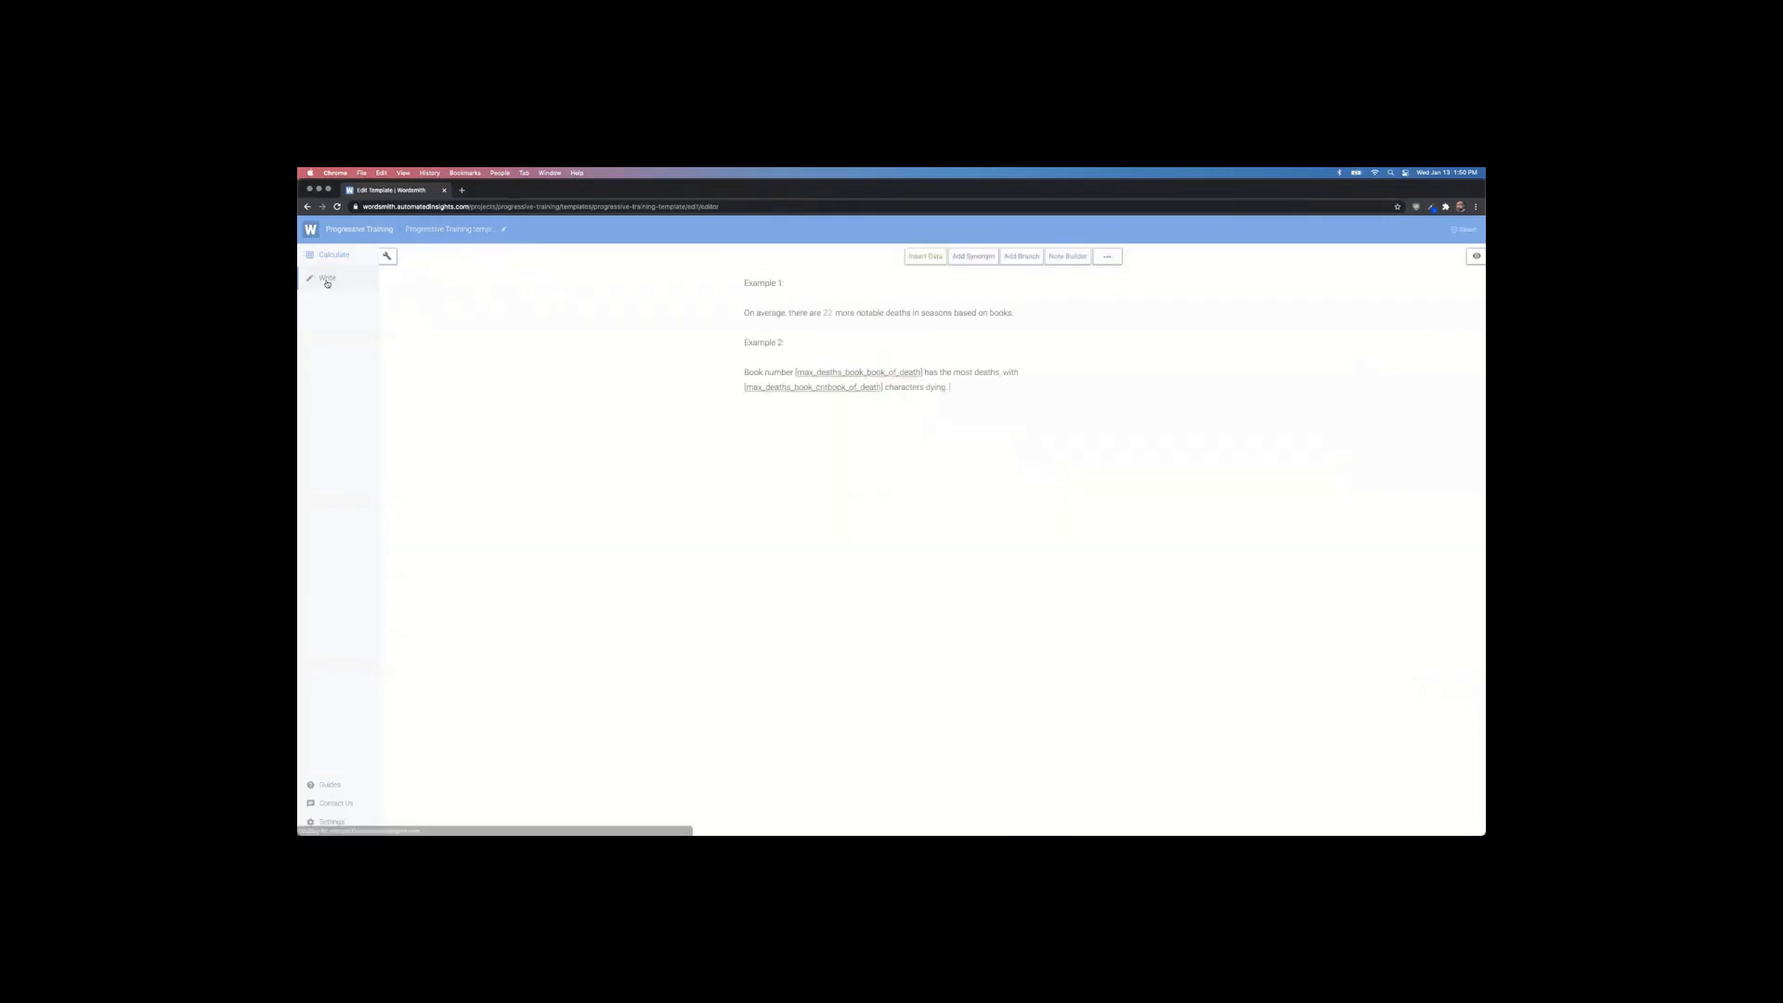
click(925, 264)
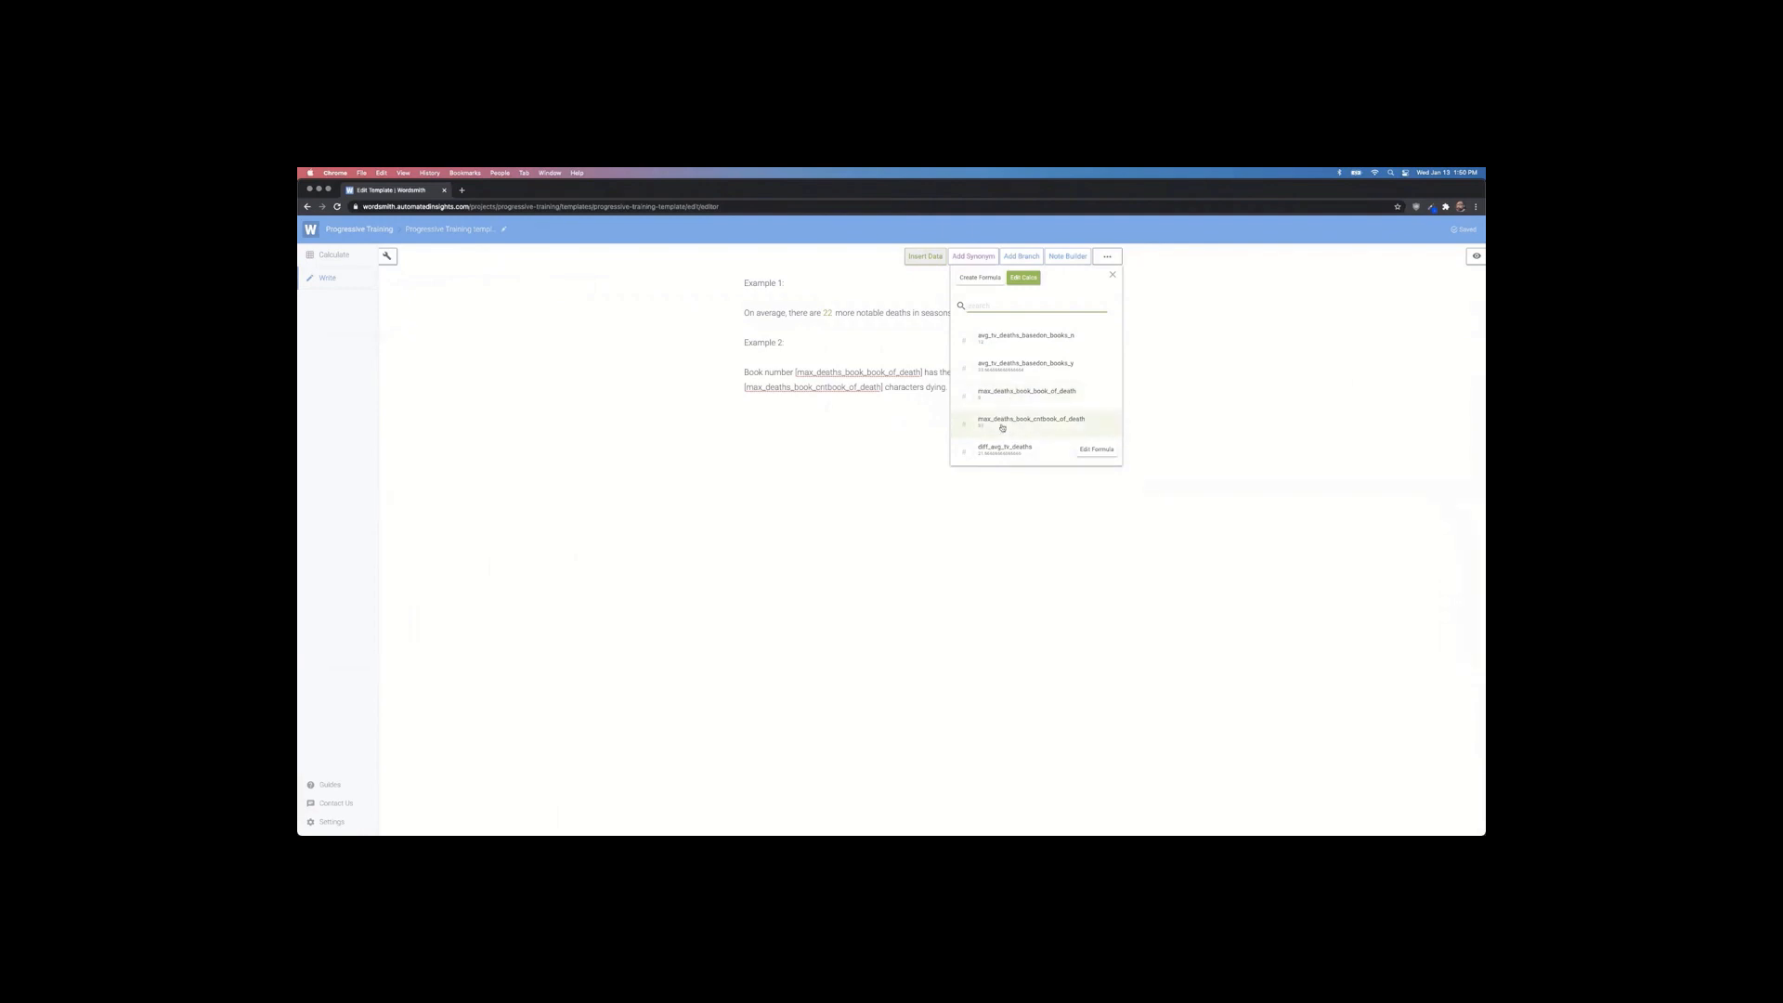
click(846, 410)
drag(797, 371, 924, 374)
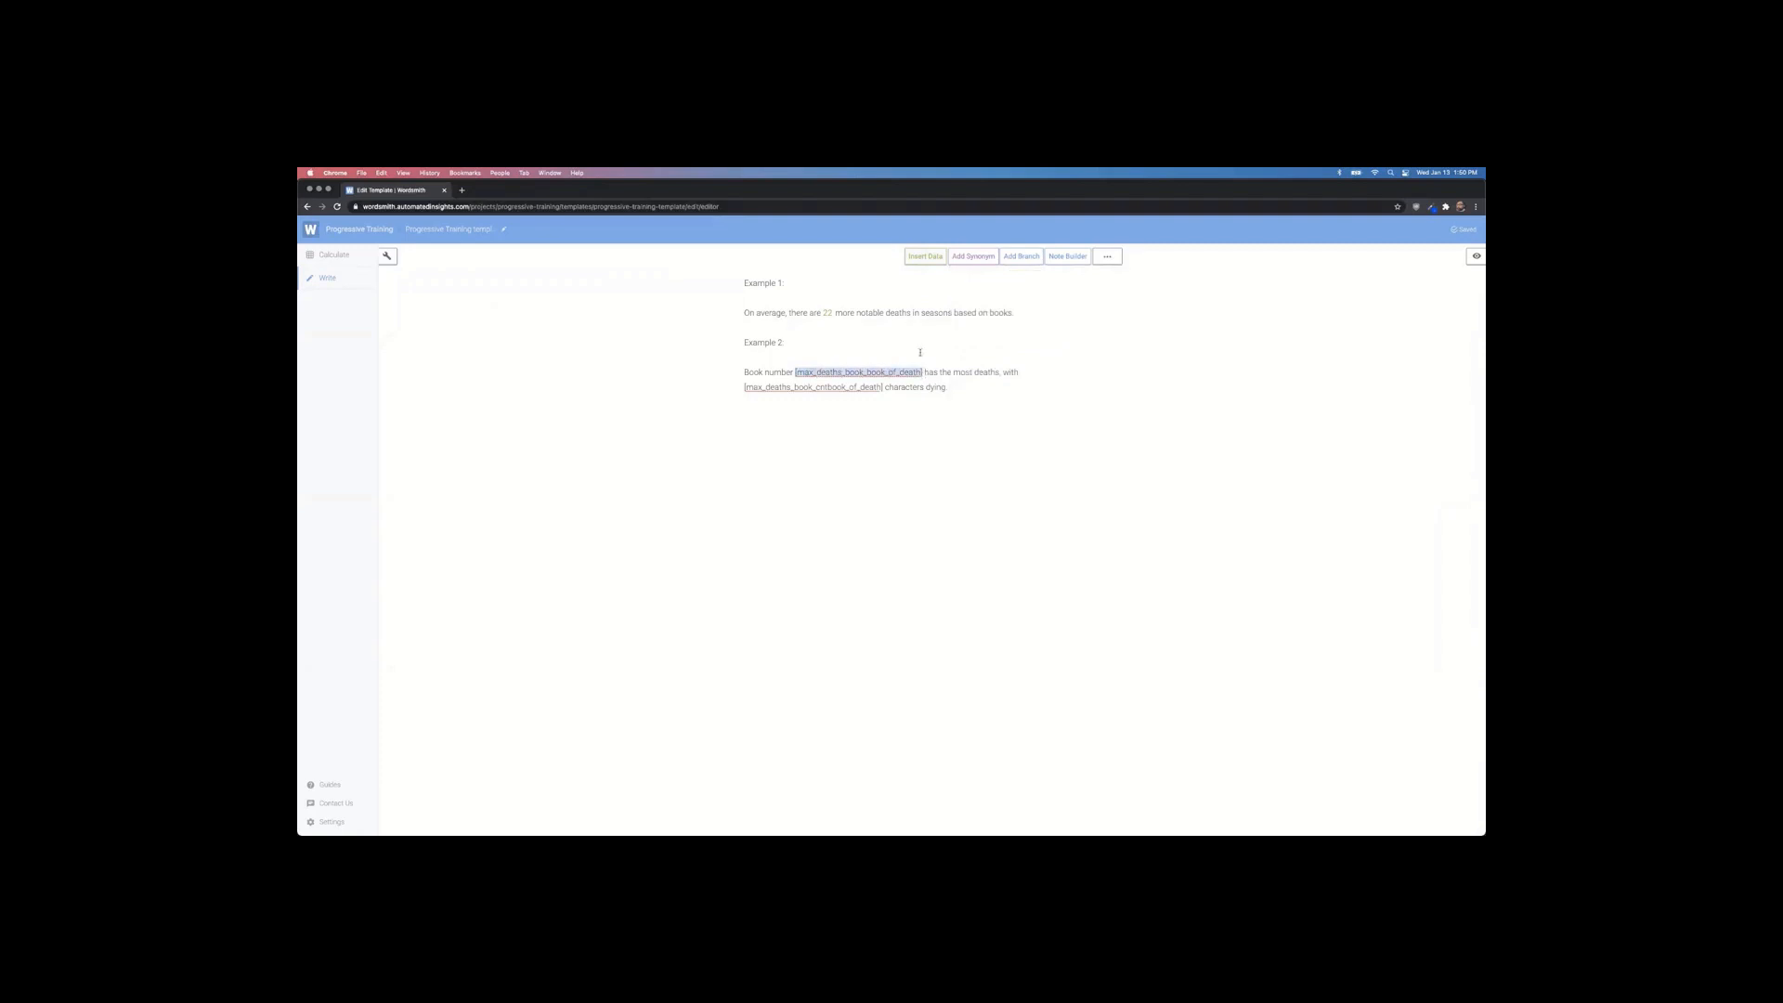
click(922, 257)
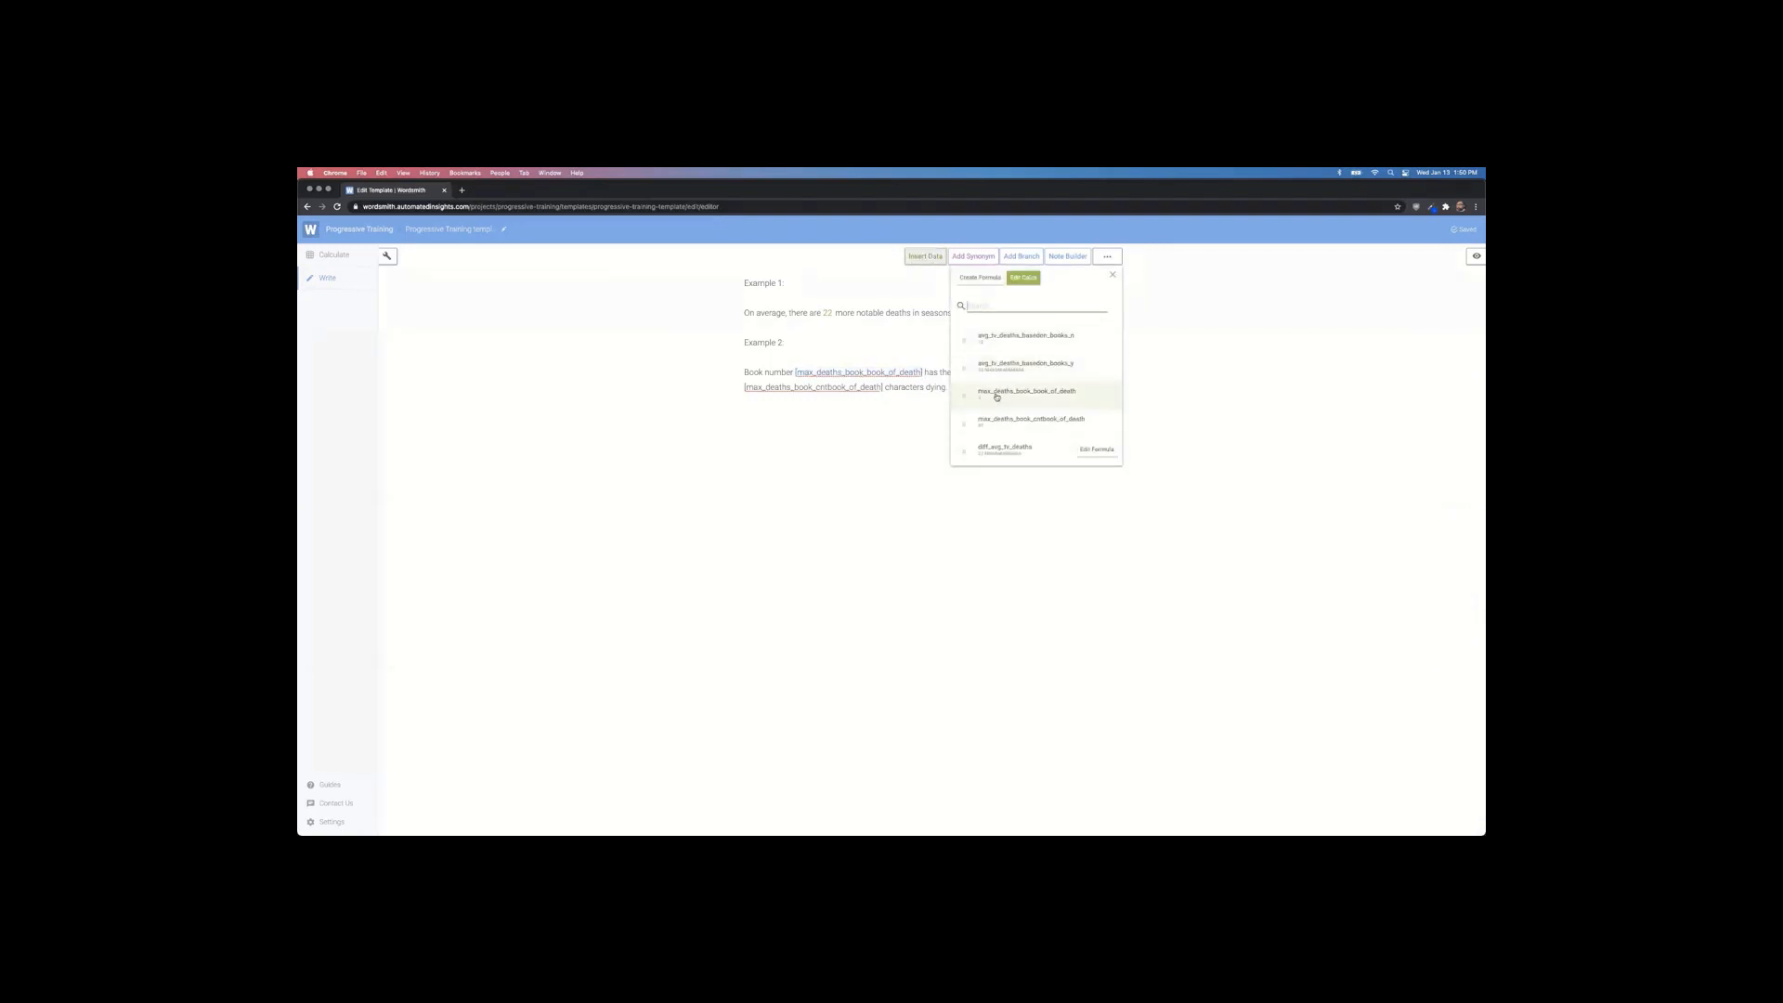
click(997, 397)
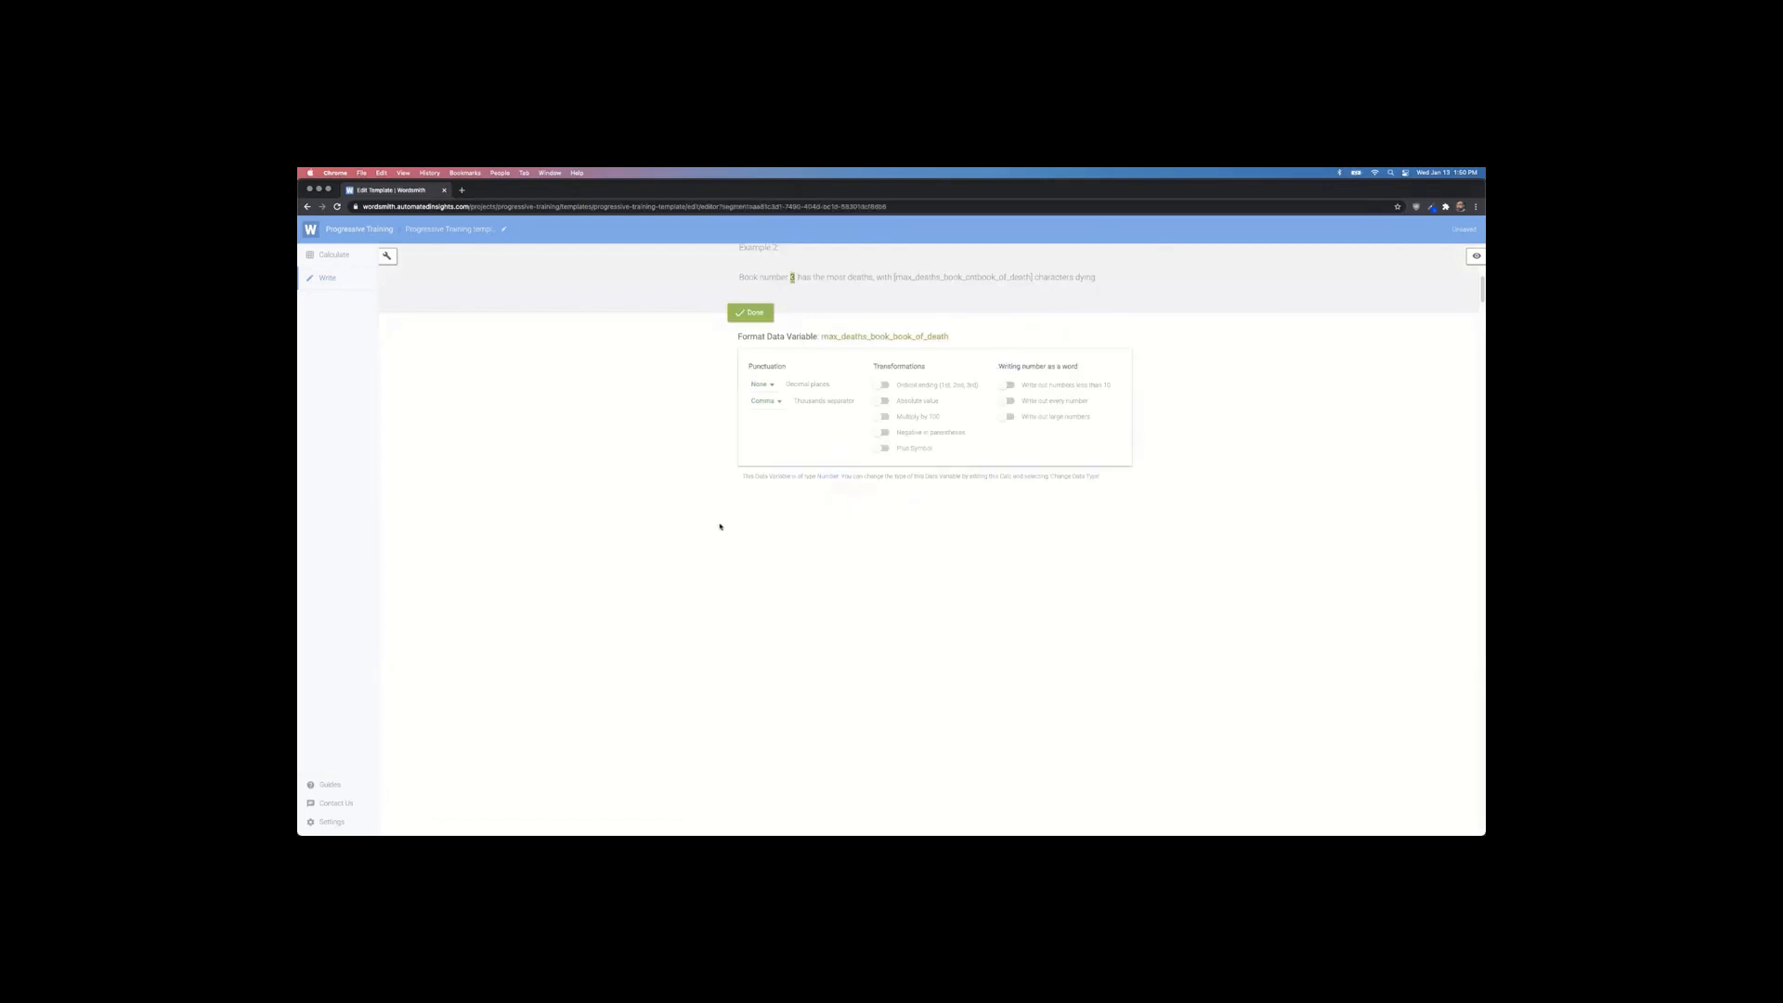
click(1008, 387)
click(750, 315)
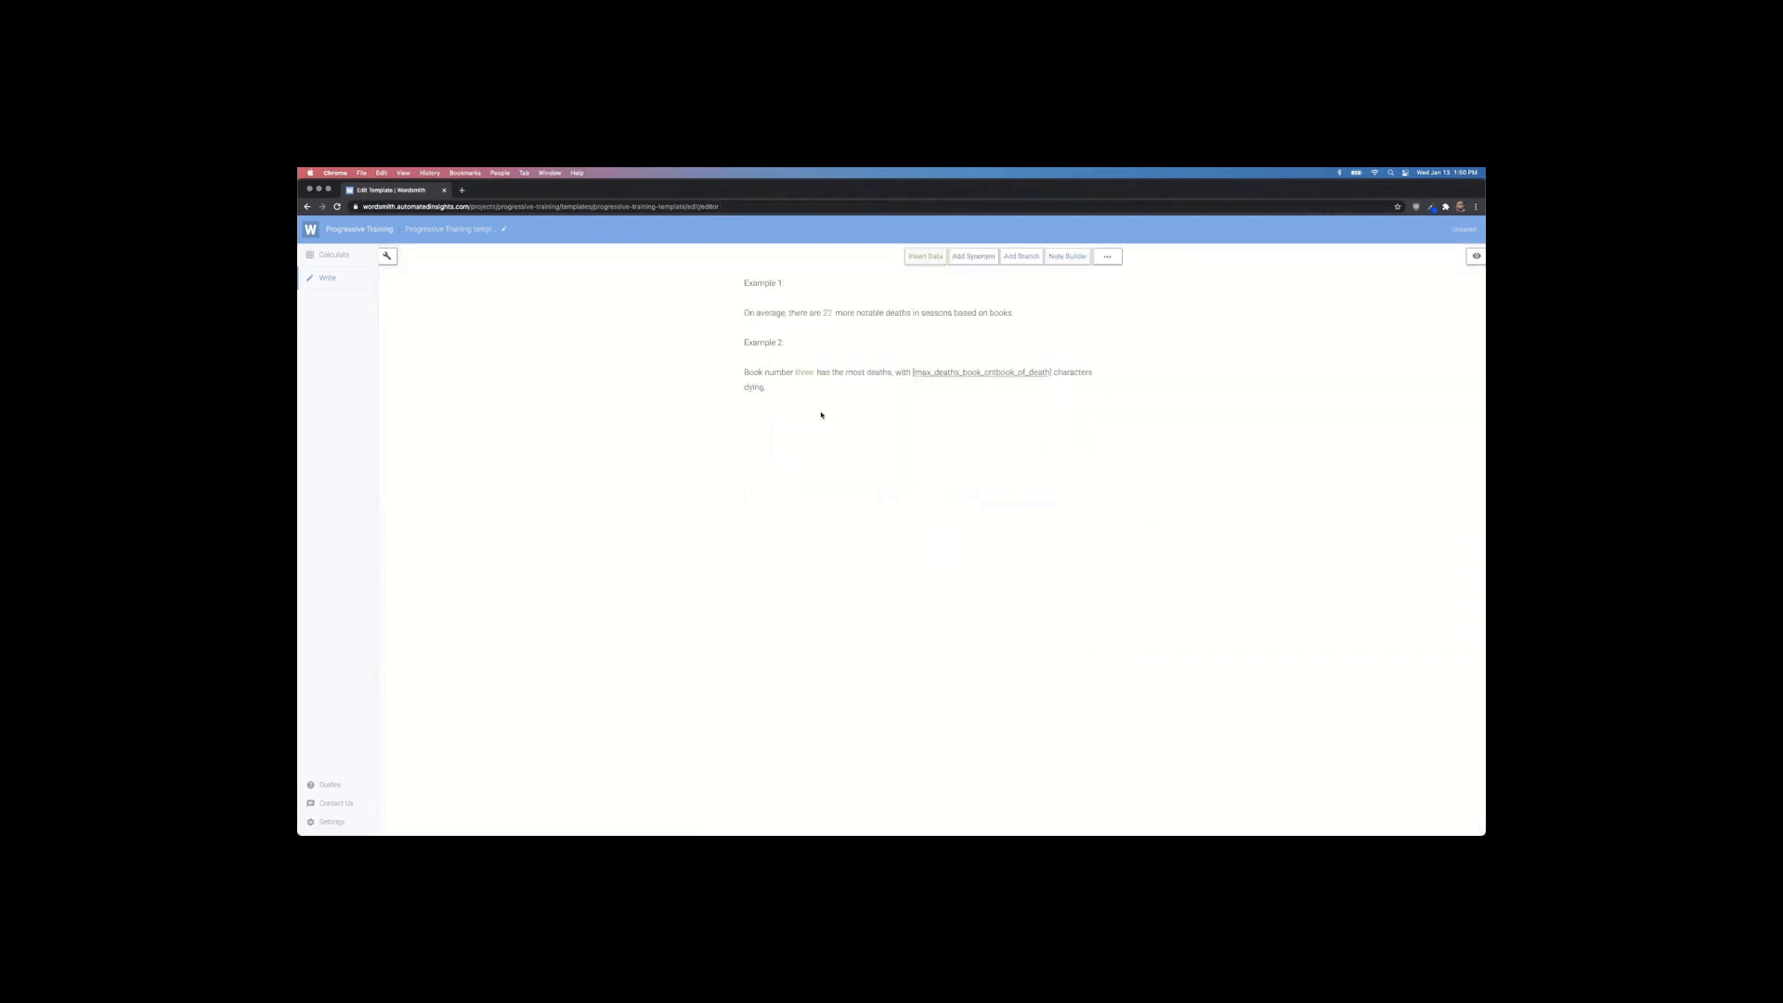
drag(912, 372, 1054, 372)
Step: Link Example 2's death count to max_deaths_book_cntbook_of_death (97) and add an Example 3 heading
drag(912, 372, 1046, 372)
click(934, 257)
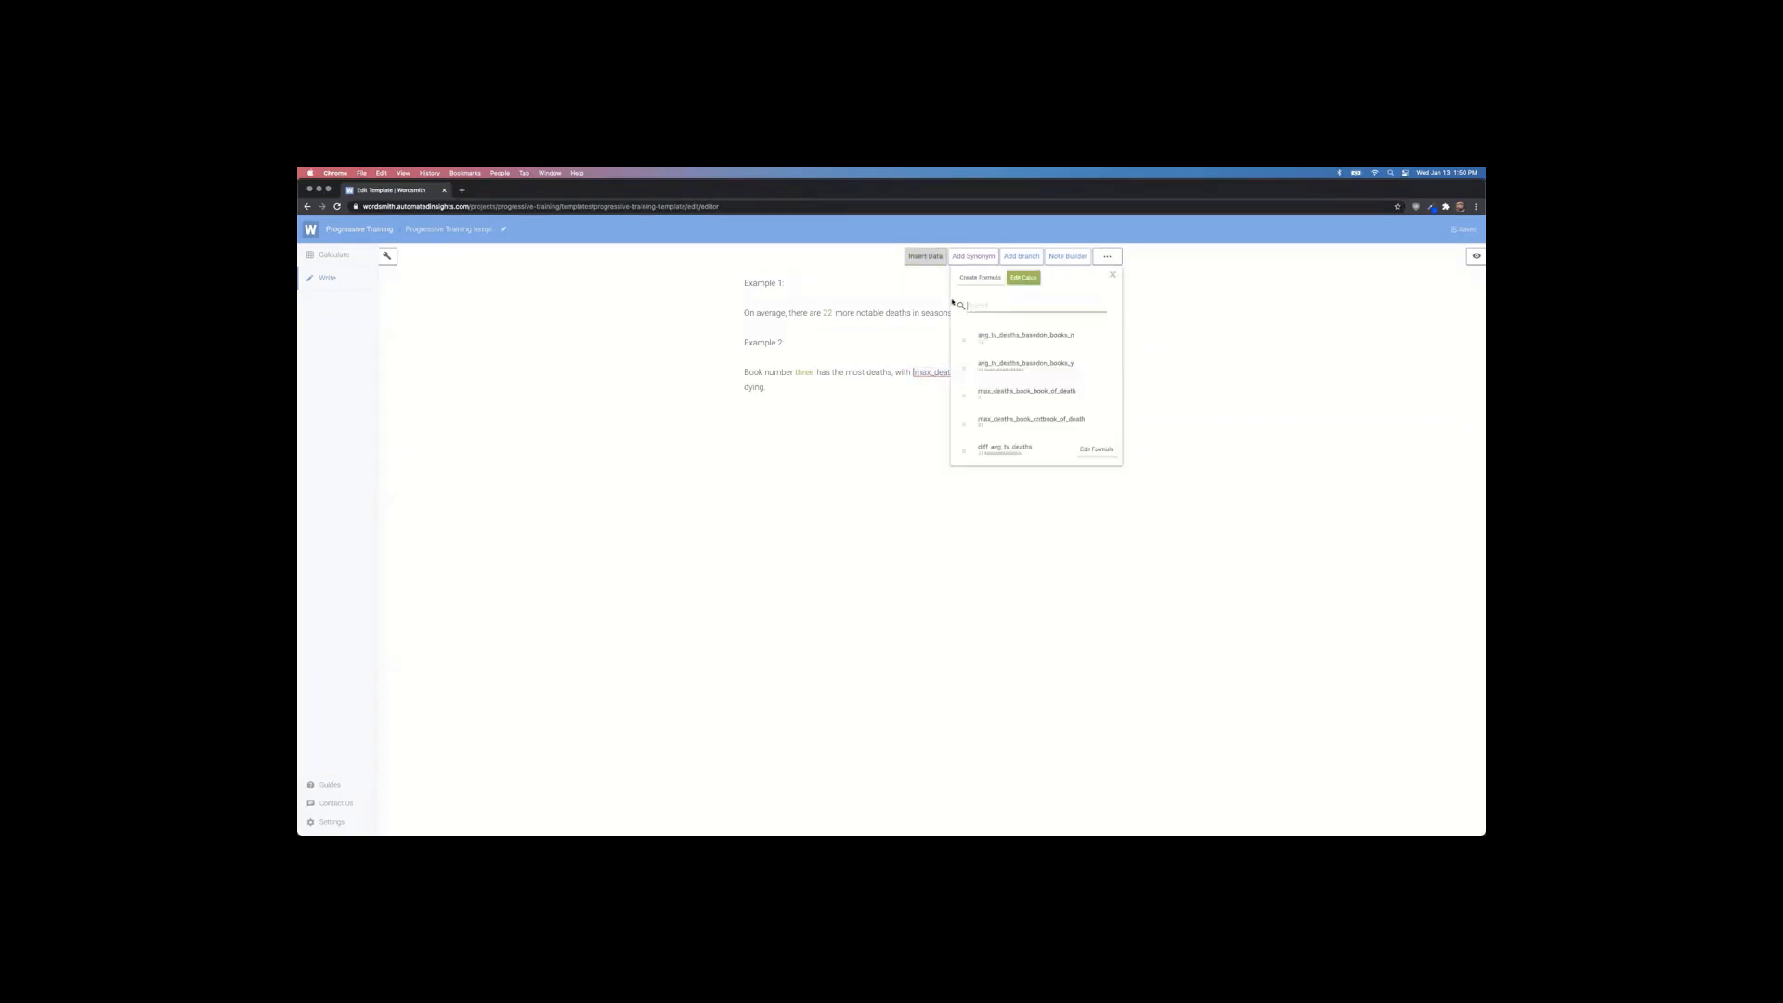
click(998, 417)
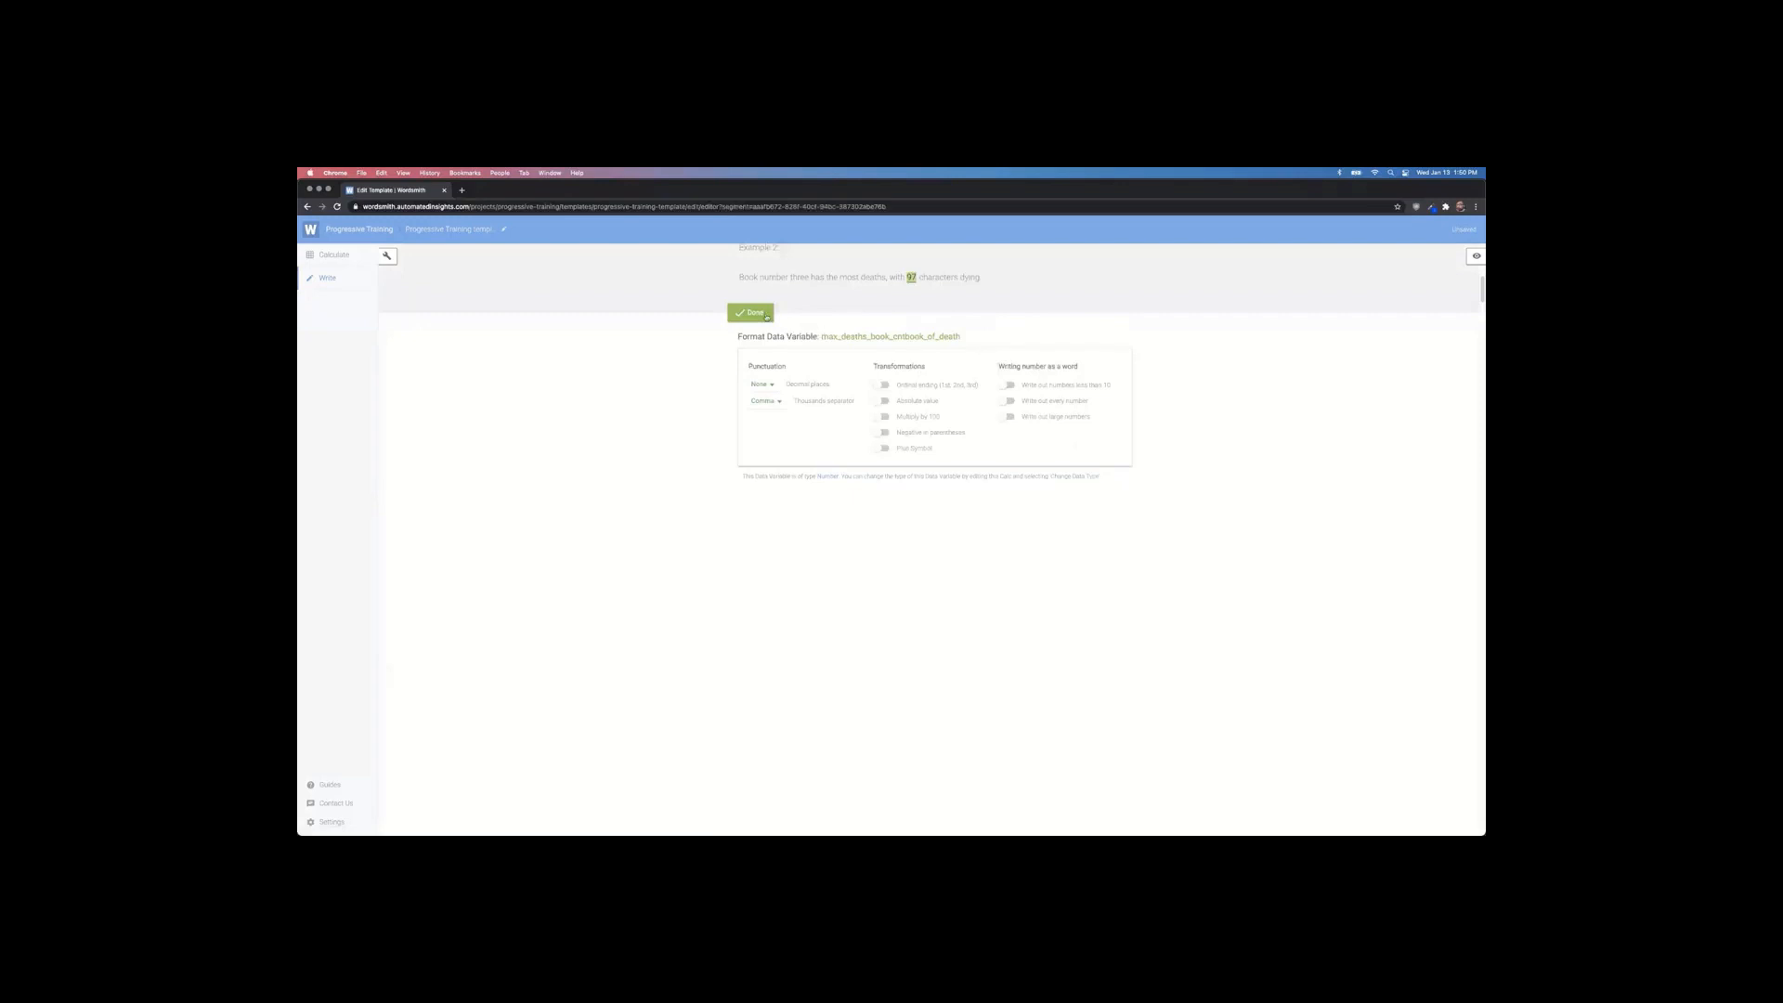
click(752, 311)
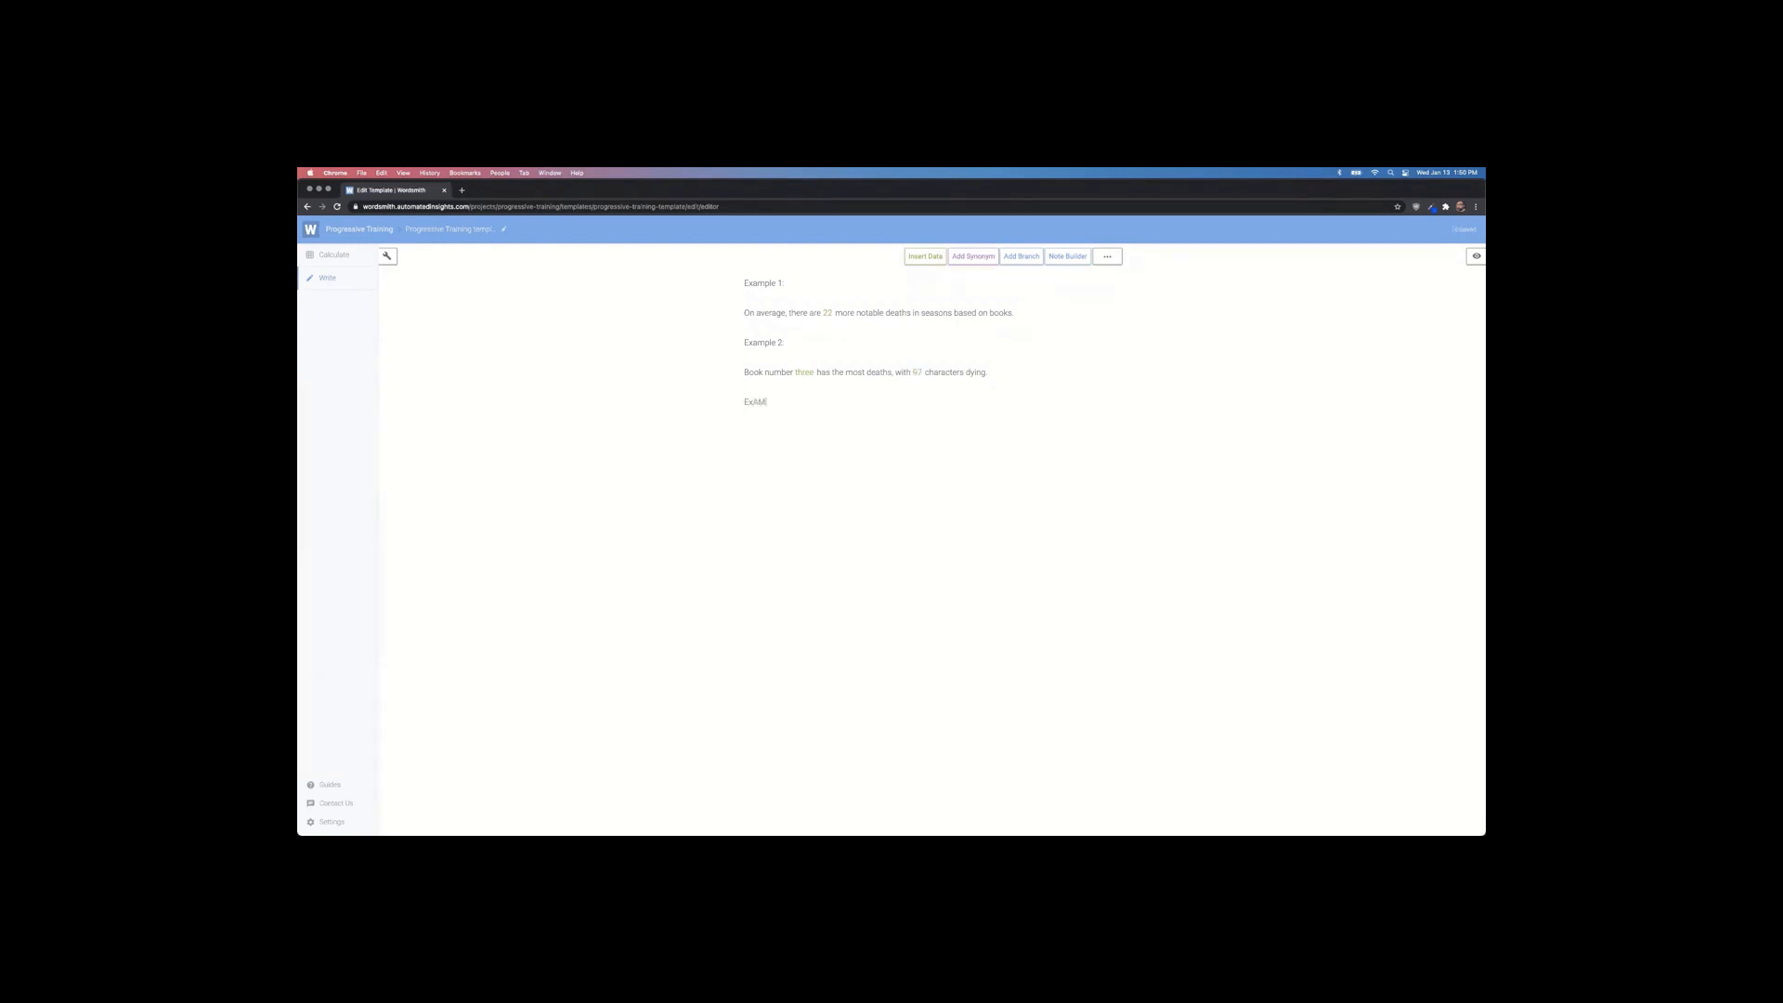
text(ample 3:)
key(super+Tab)
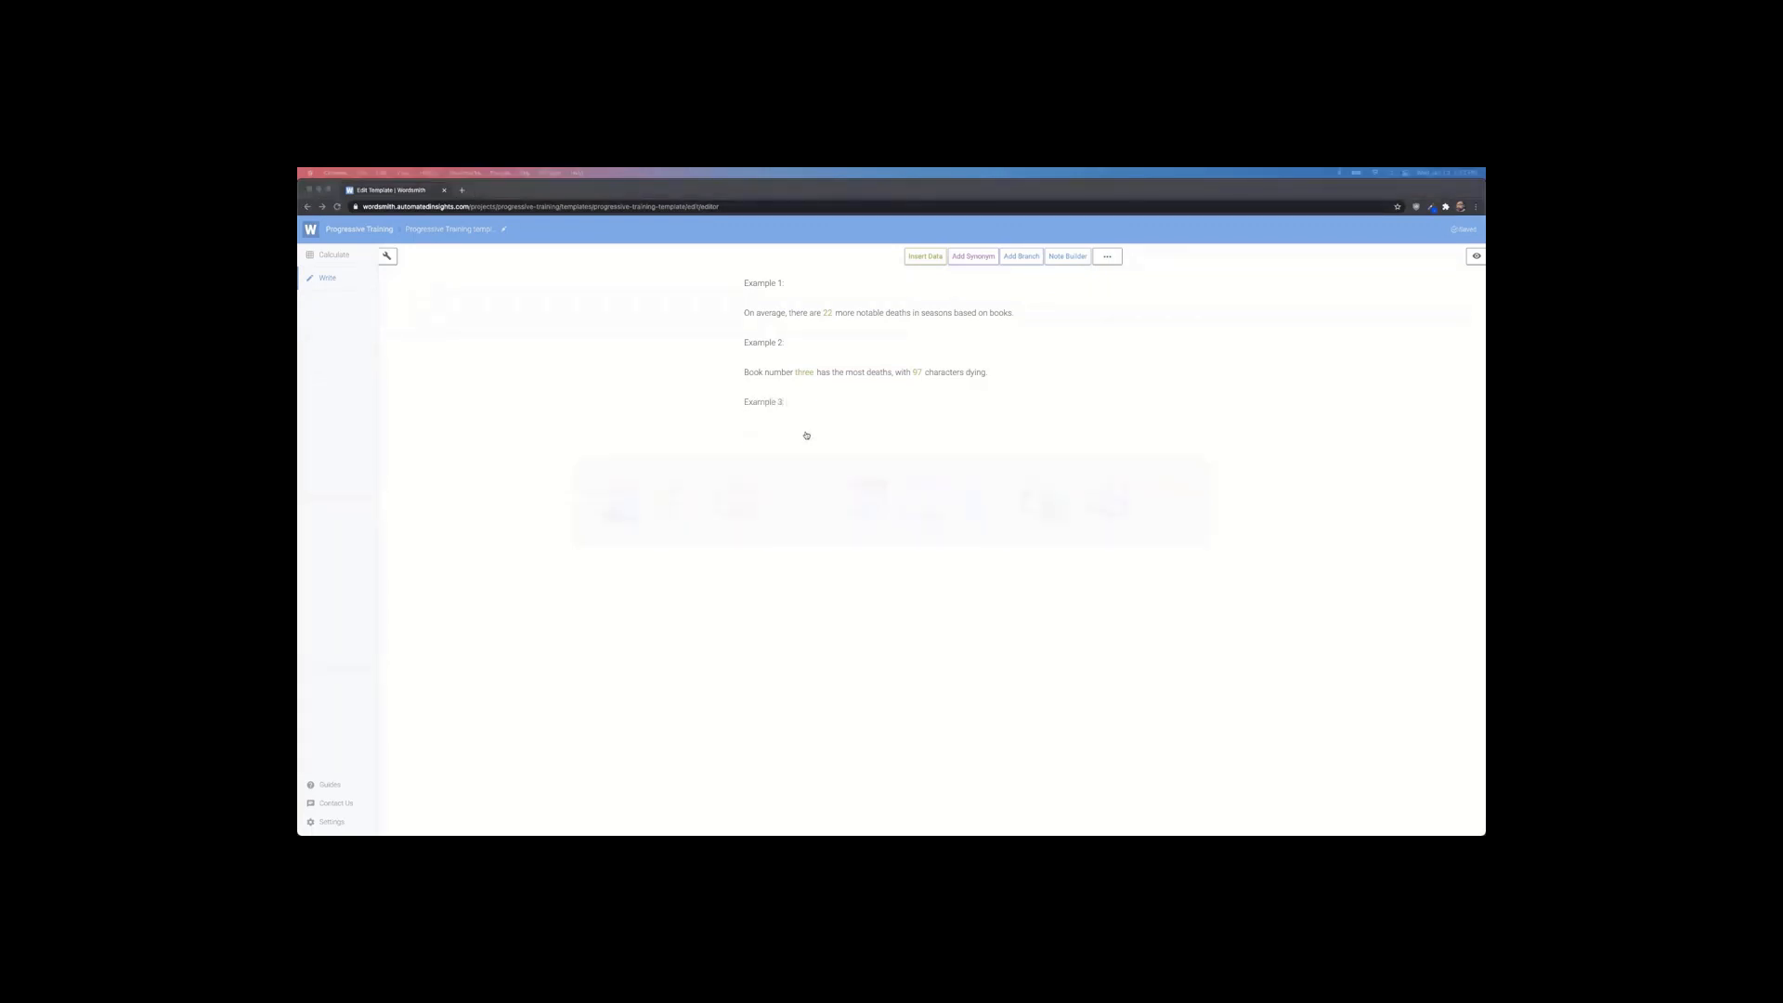
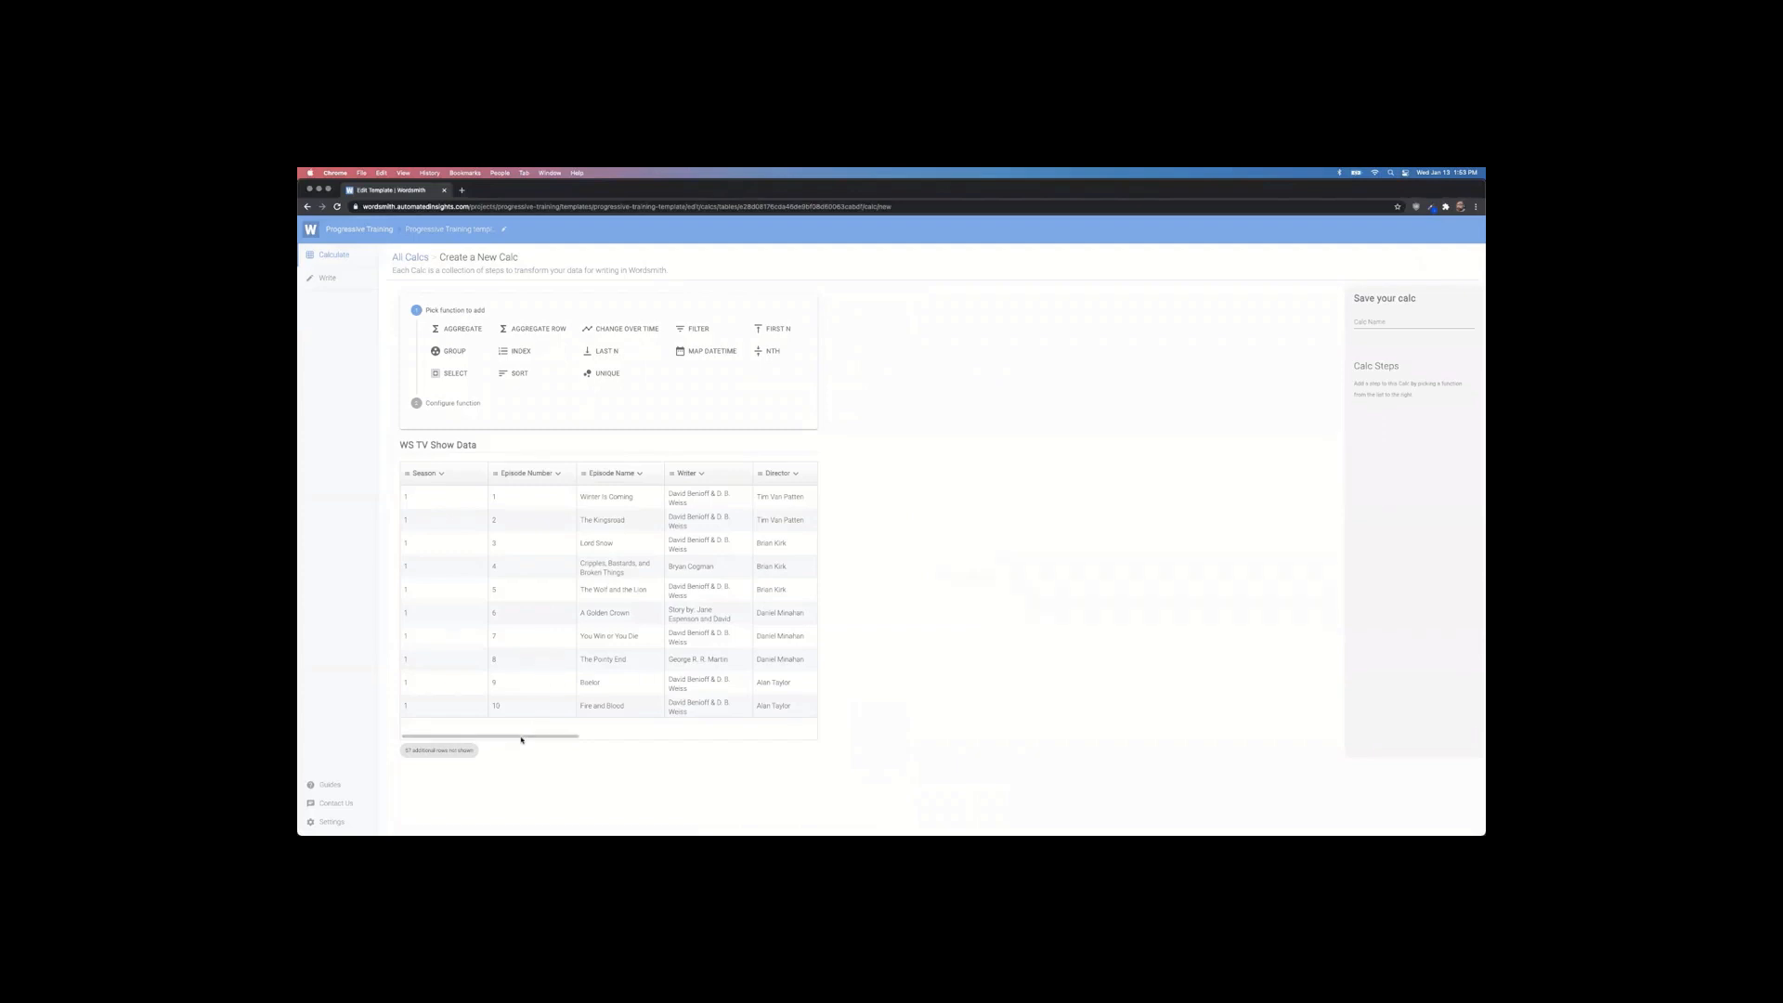
Step: Name the new calc top_writer
drag(530, 736, 448, 707)
mouse_move(551, 734)
mouse_down()
mouse_move(802, 745)
mouse_move(529, 740)
mouse_up()
click(1384, 323)
text(lo)
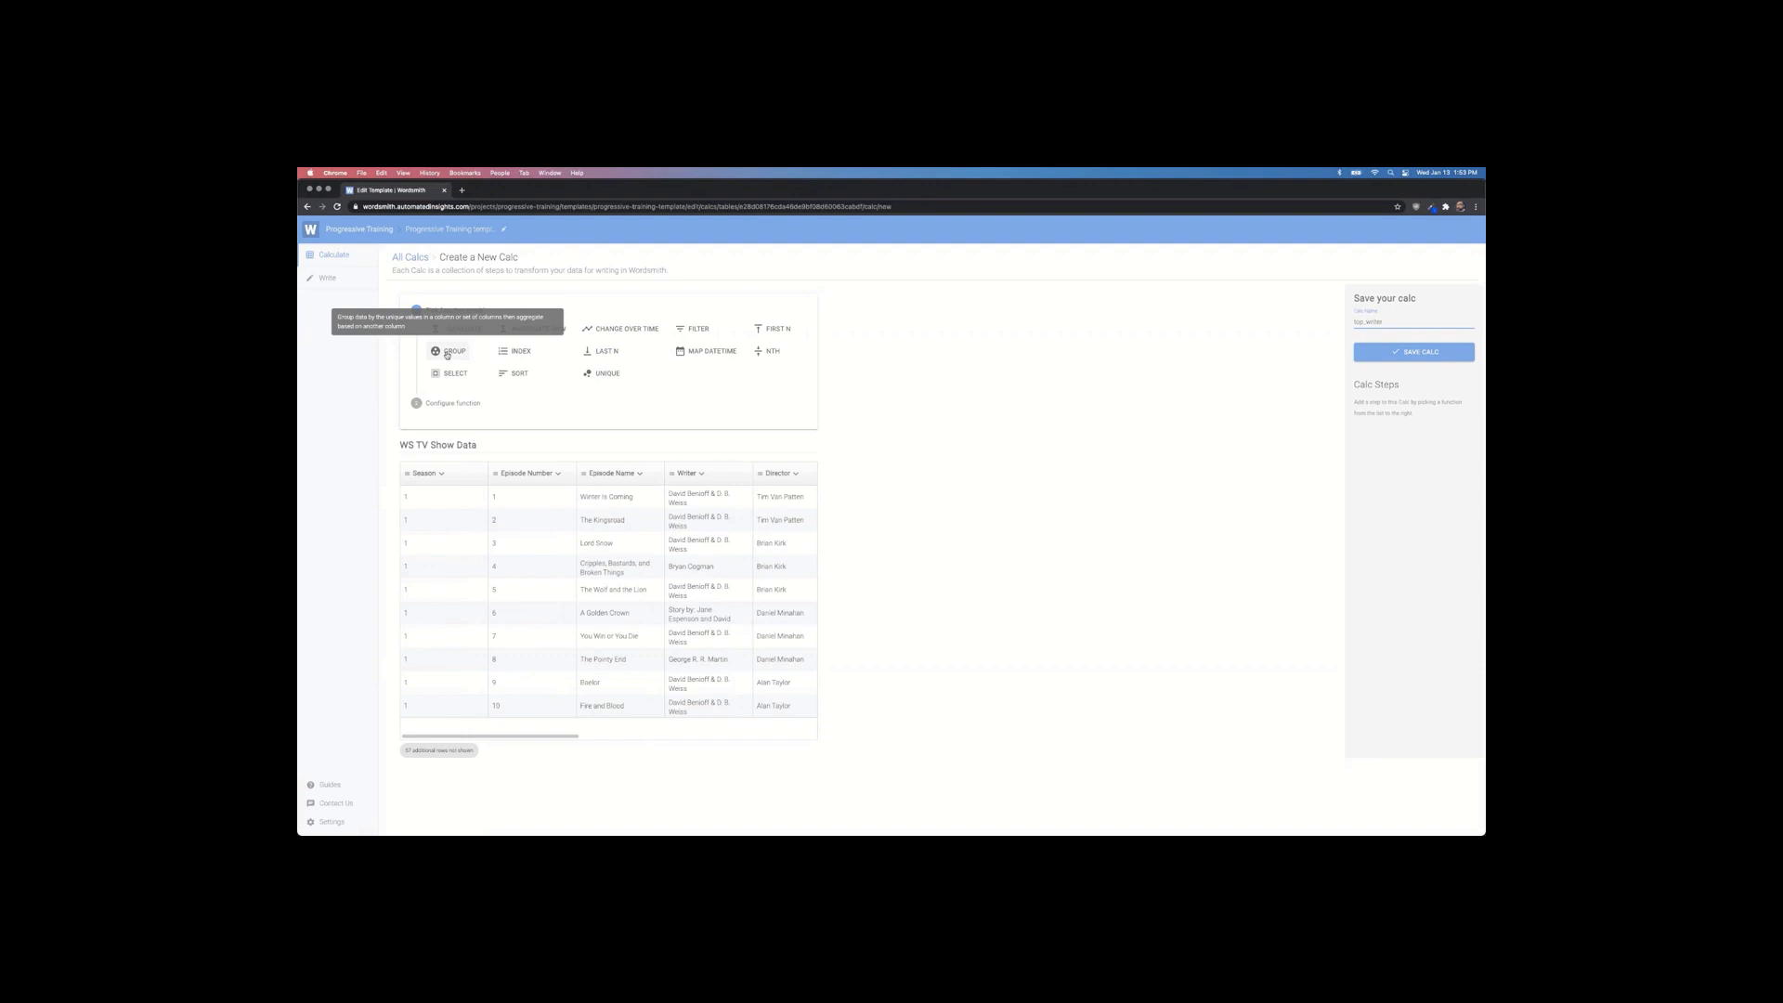
Step: Add a Group step grouping by Writer with a count of Episode Name
click(447, 352)
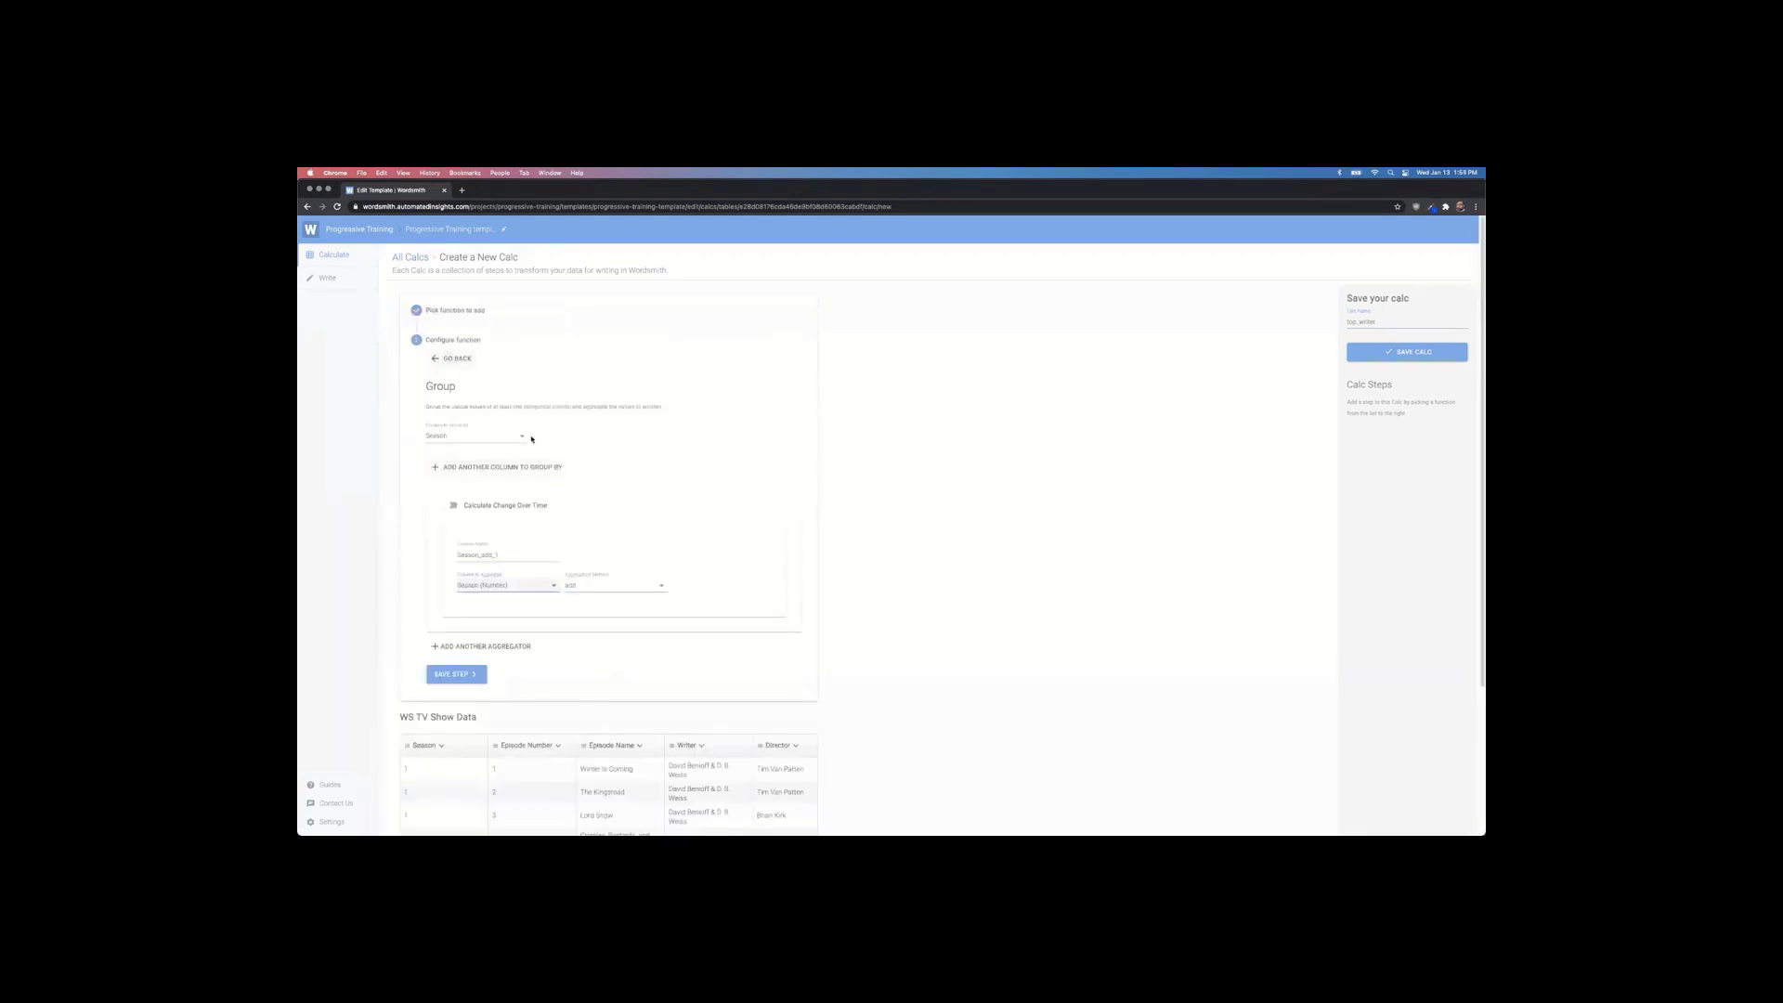
click(478, 437)
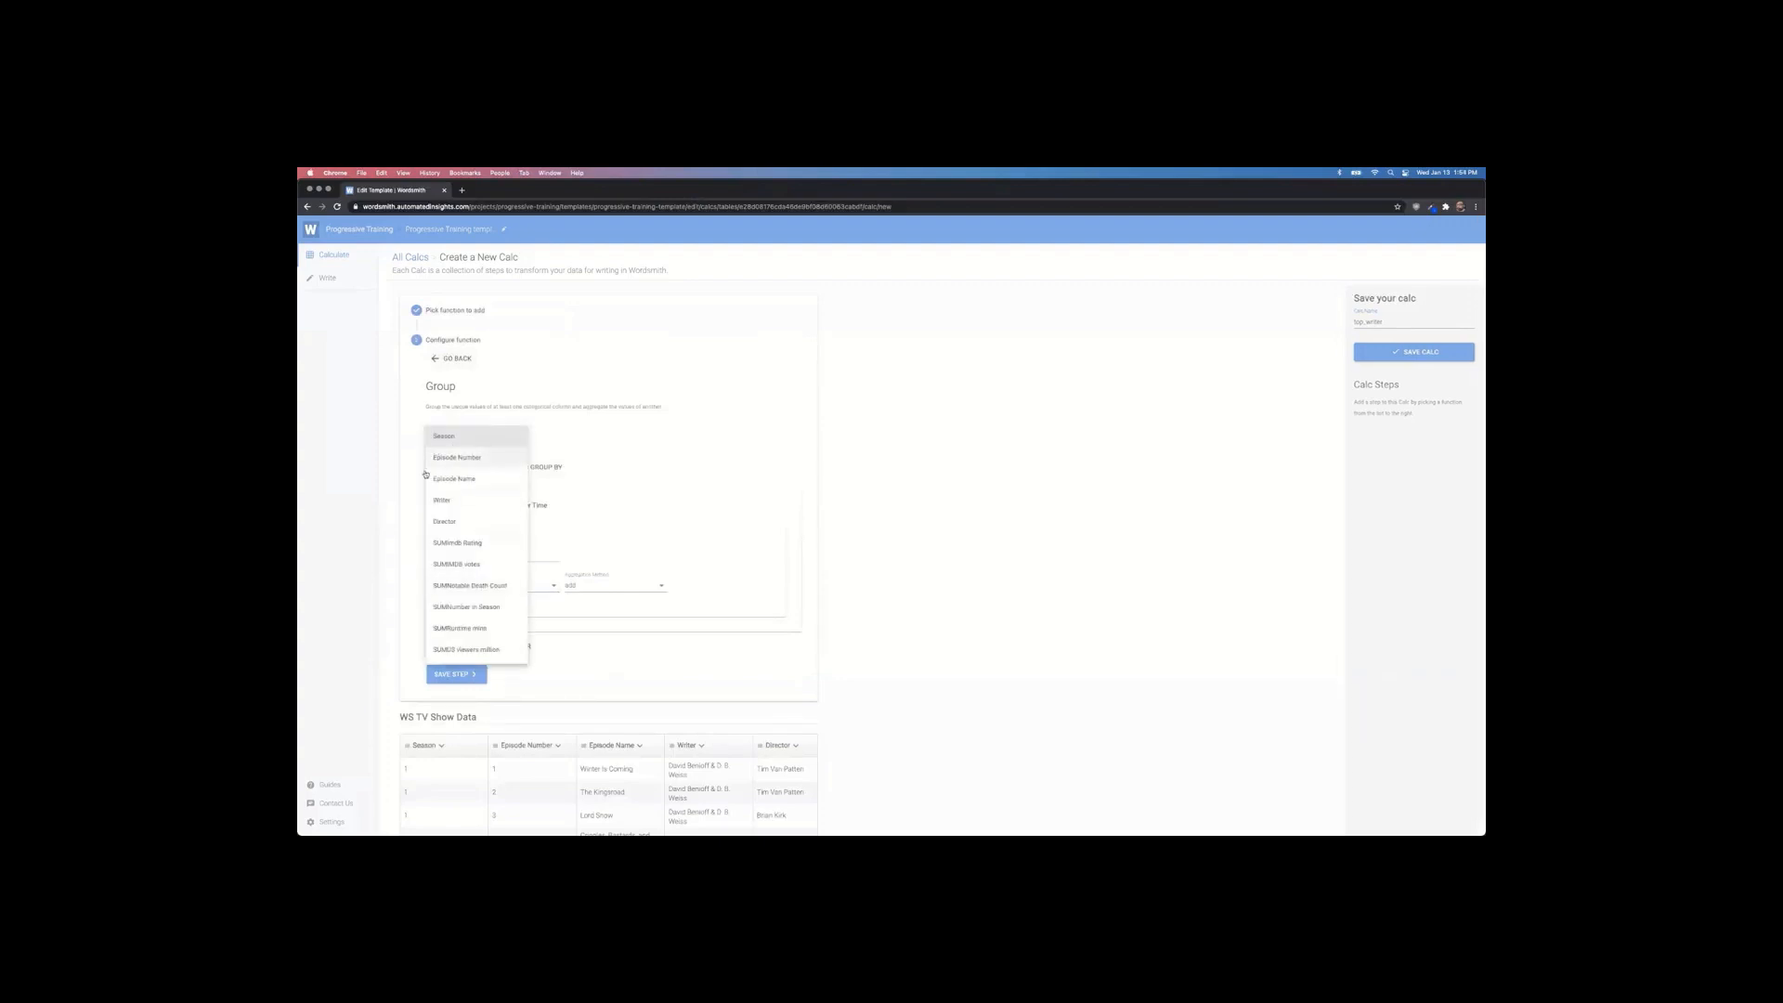
click(455, 499)
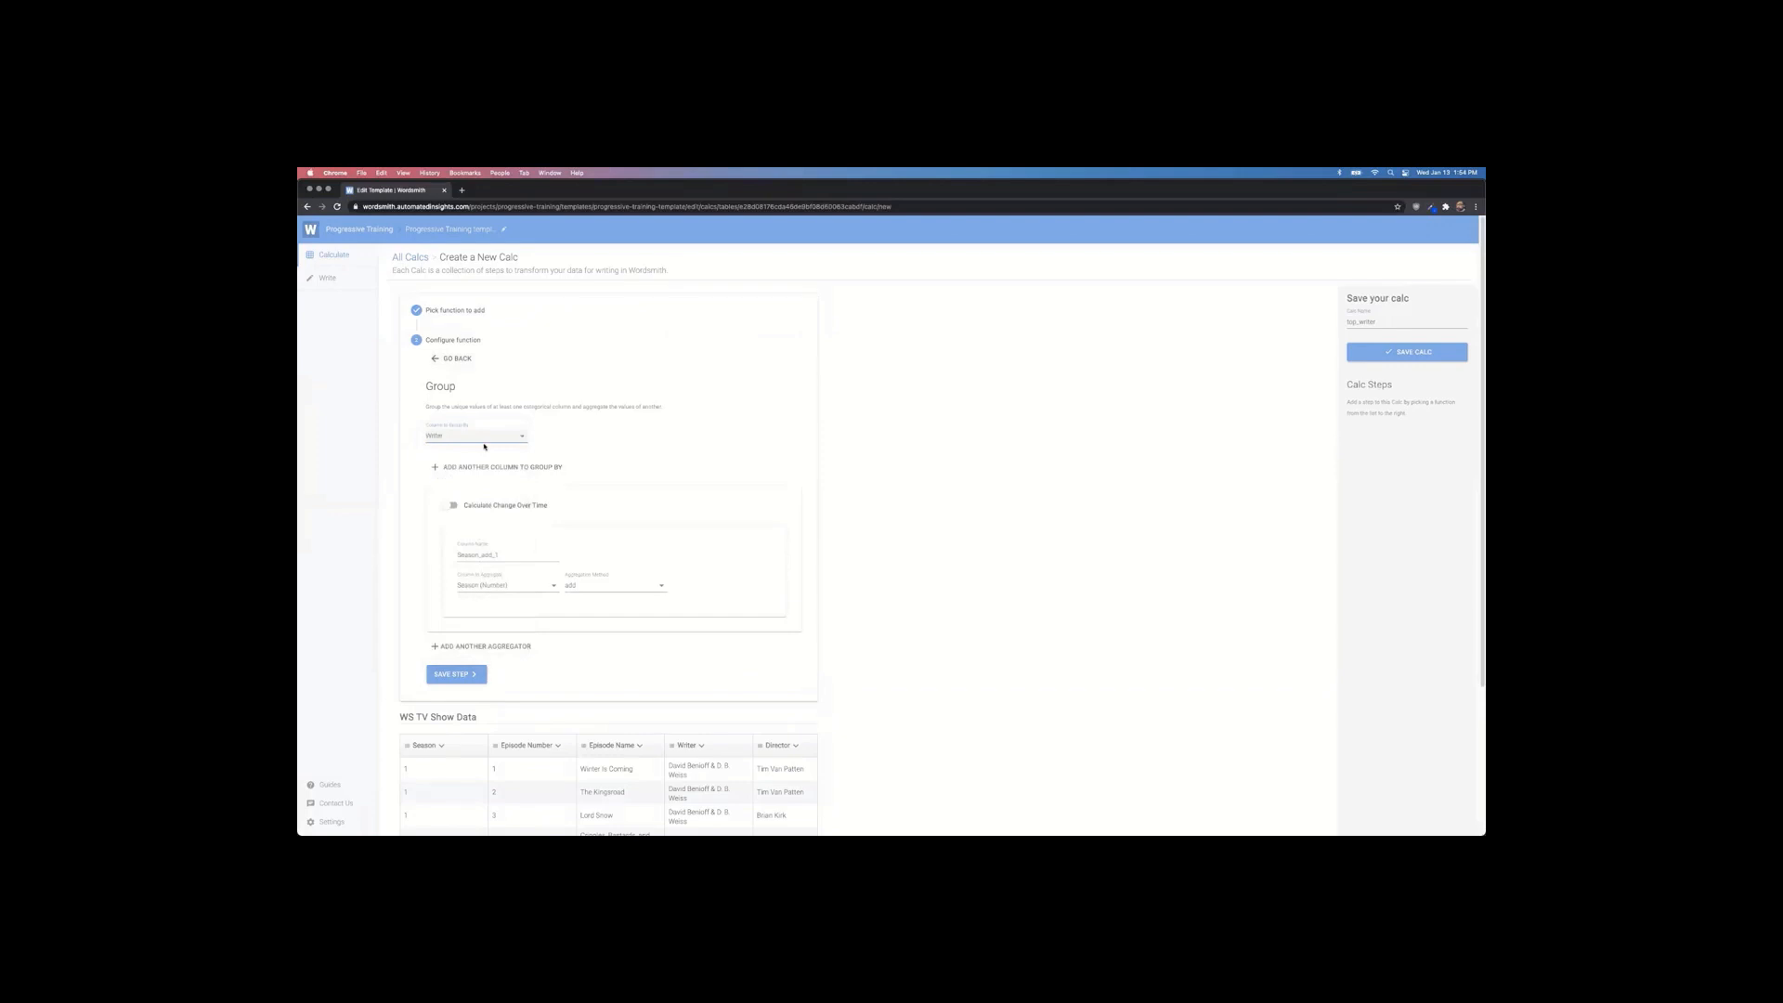
scroll(518, 531, down, 2)
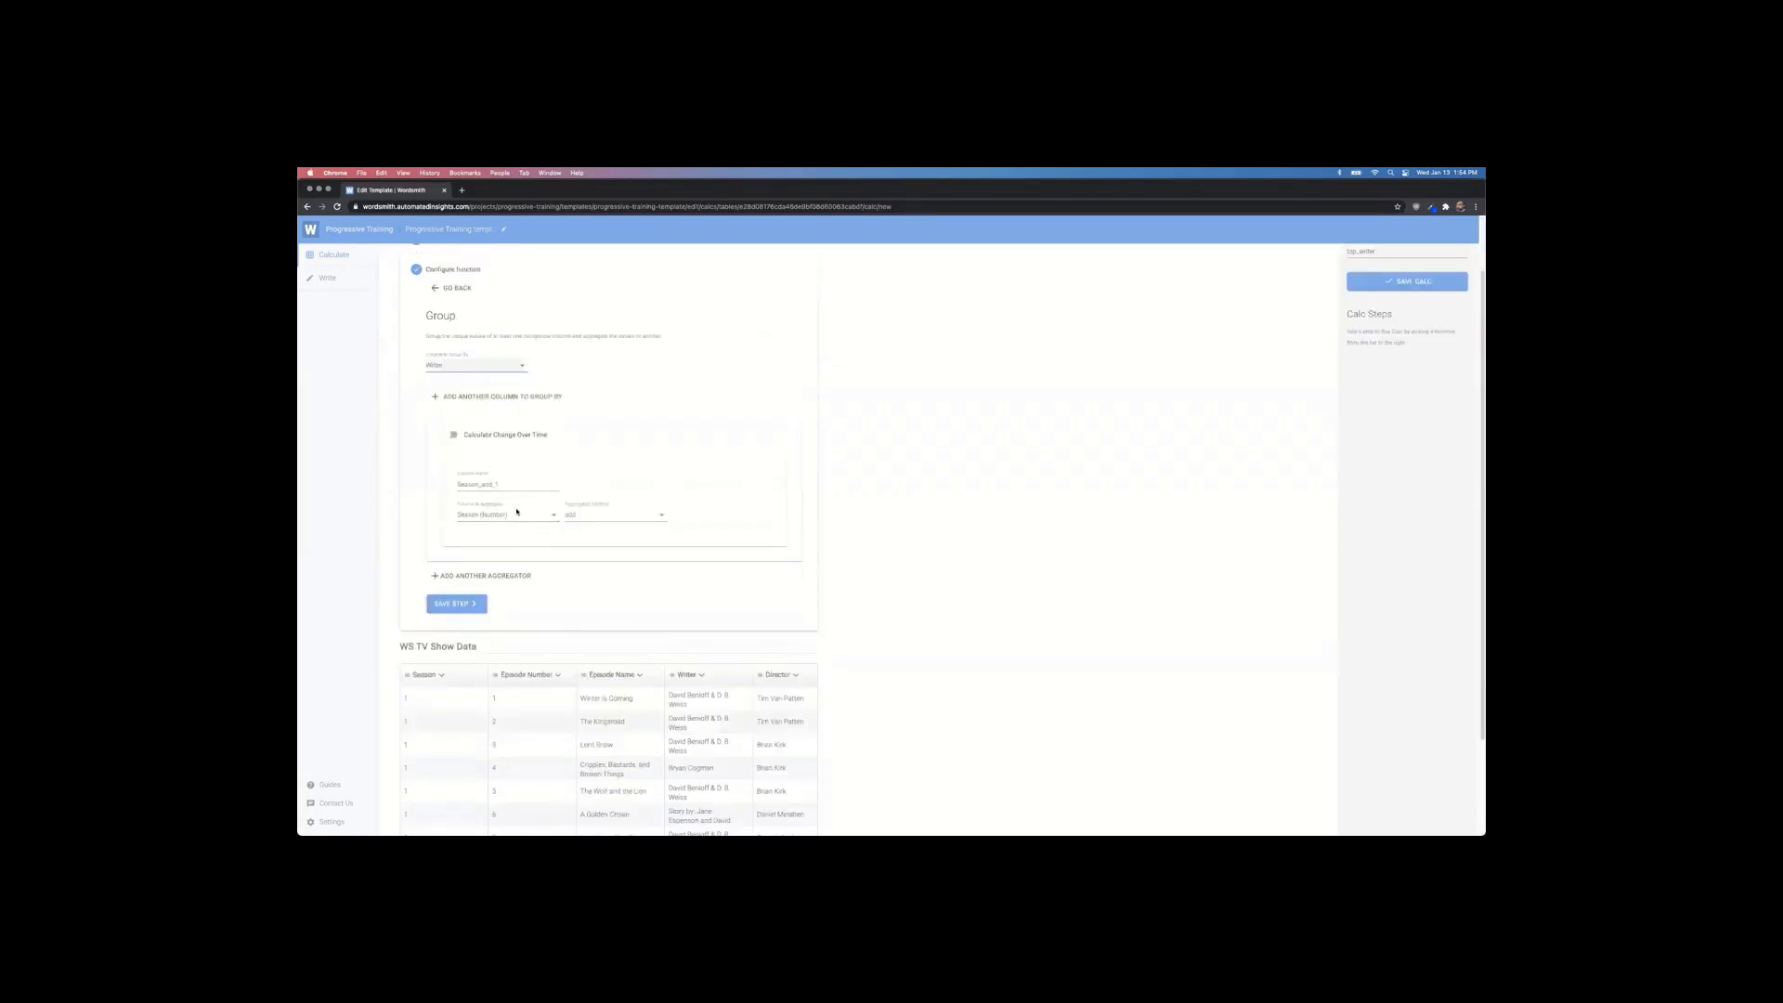
click(520, 515)
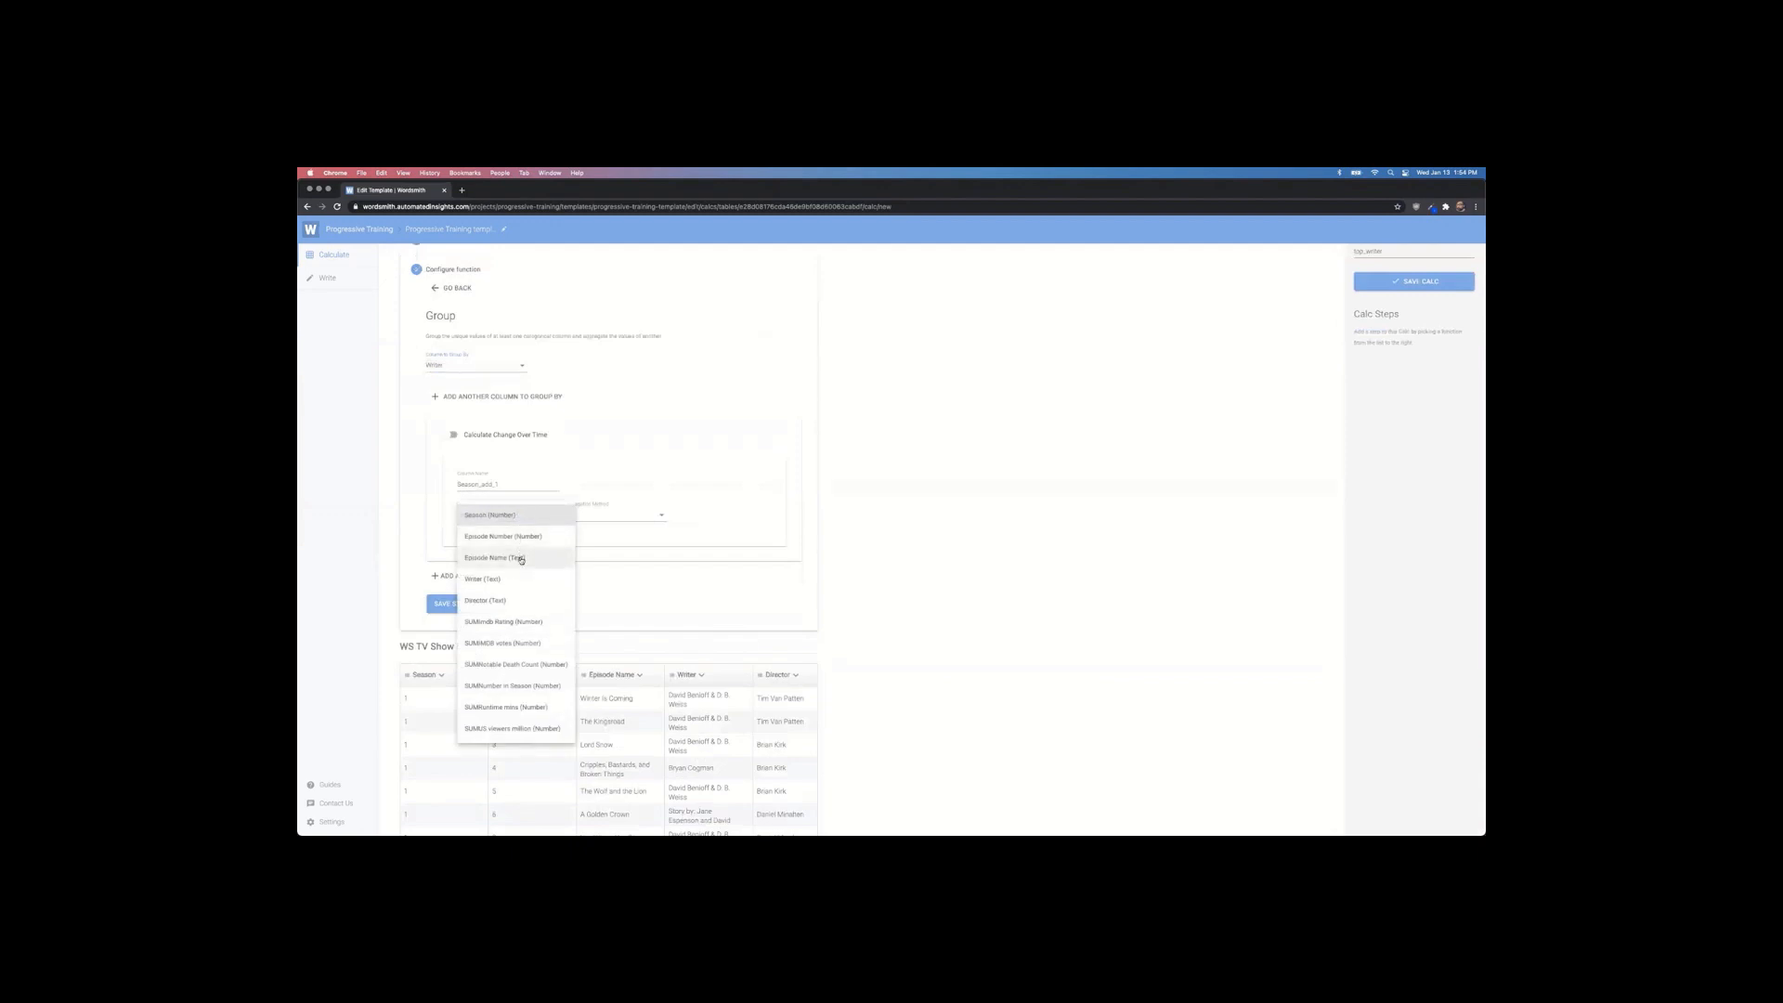
click(521, 558)
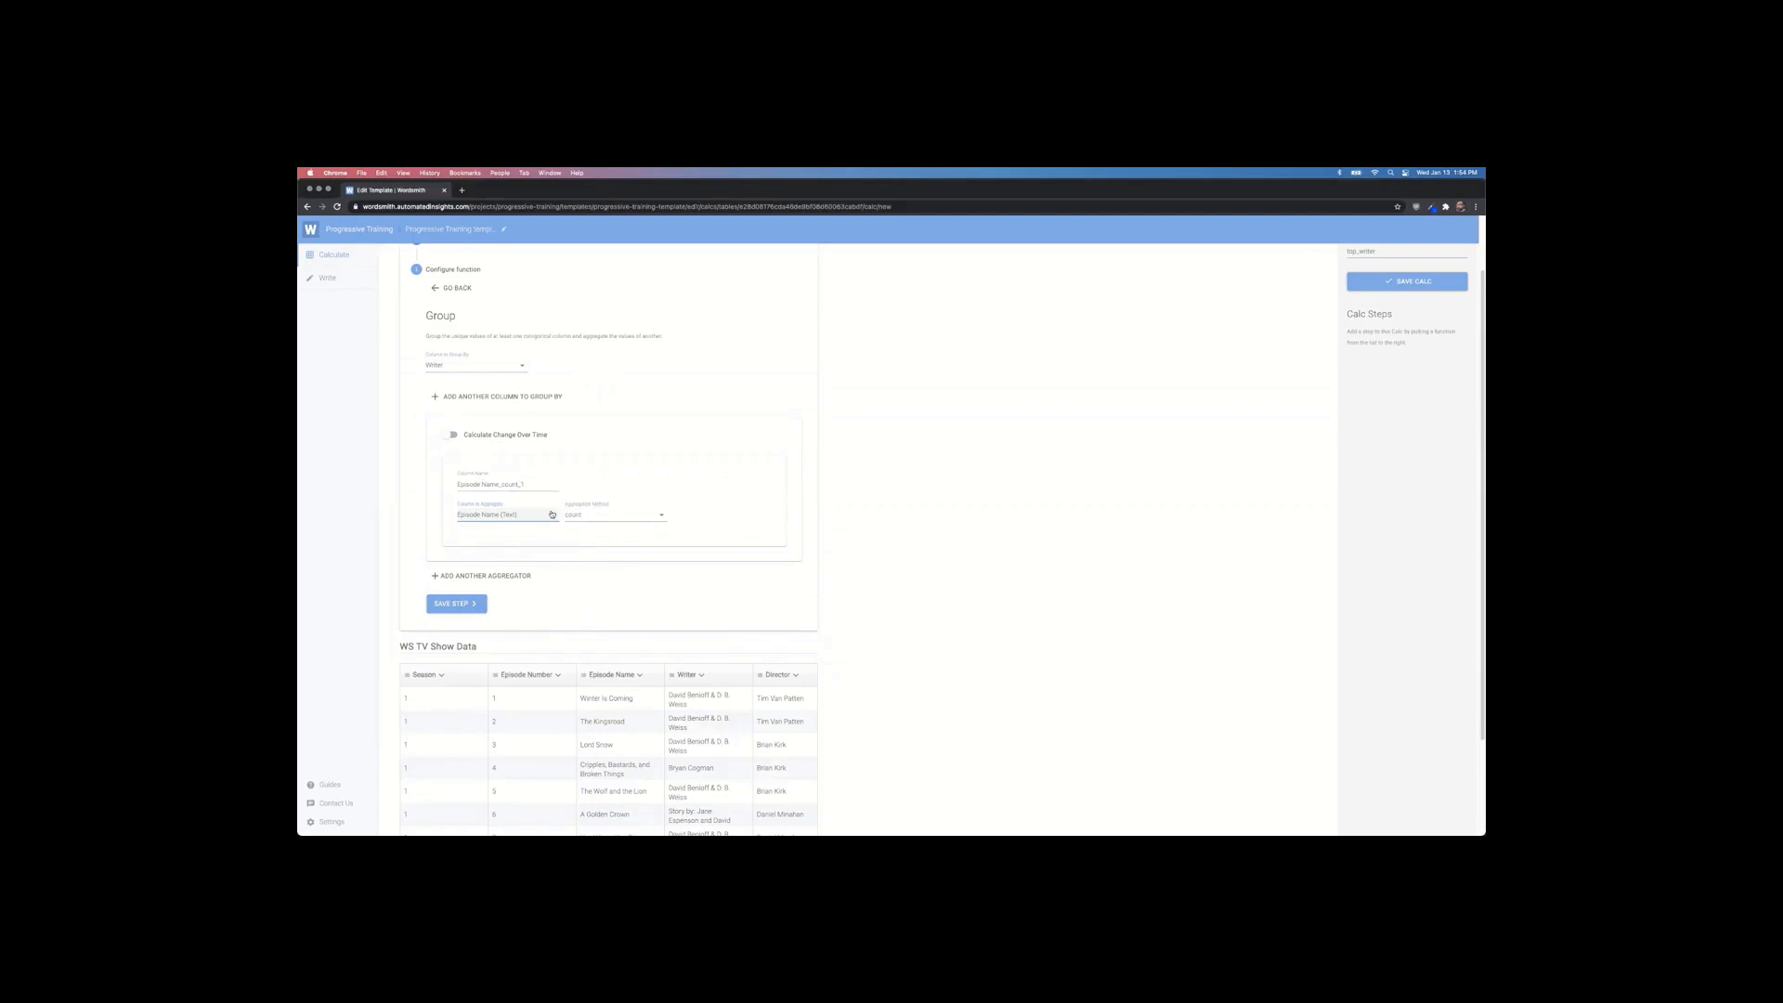
click(474, 604)
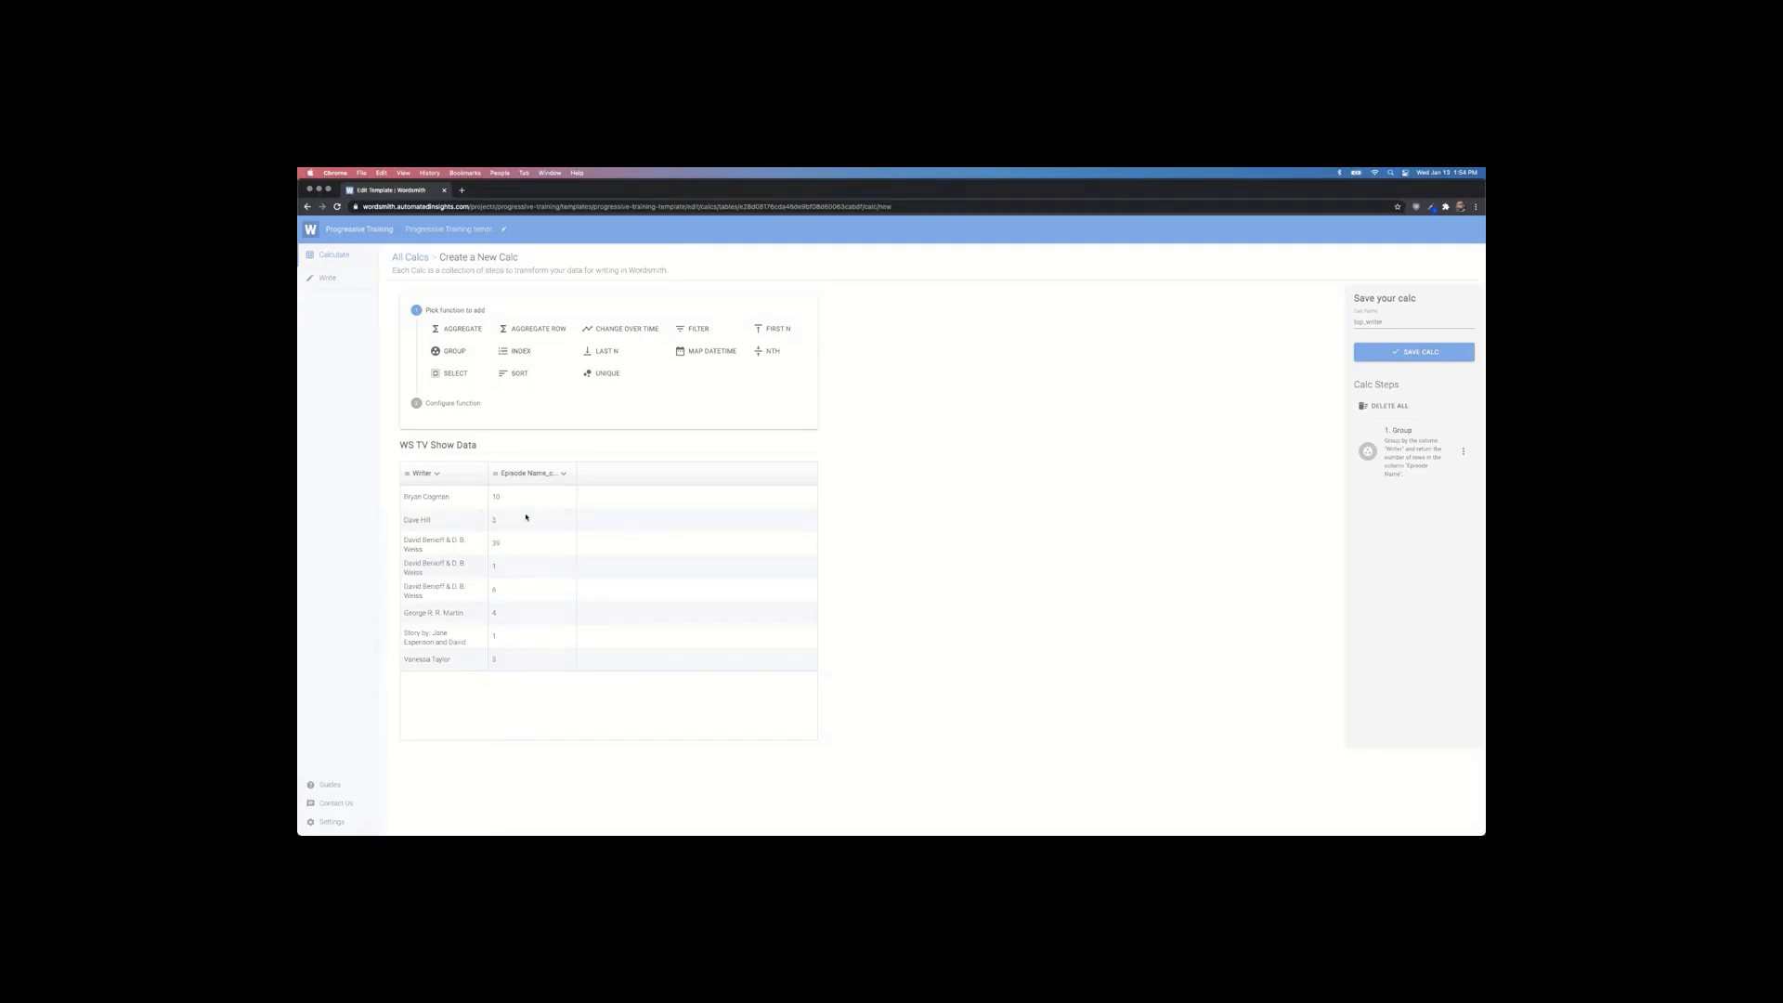
Step: Sort writers by Episode Name_count_1 descending and keep only the first row
drag(405, 542, 457, 599)
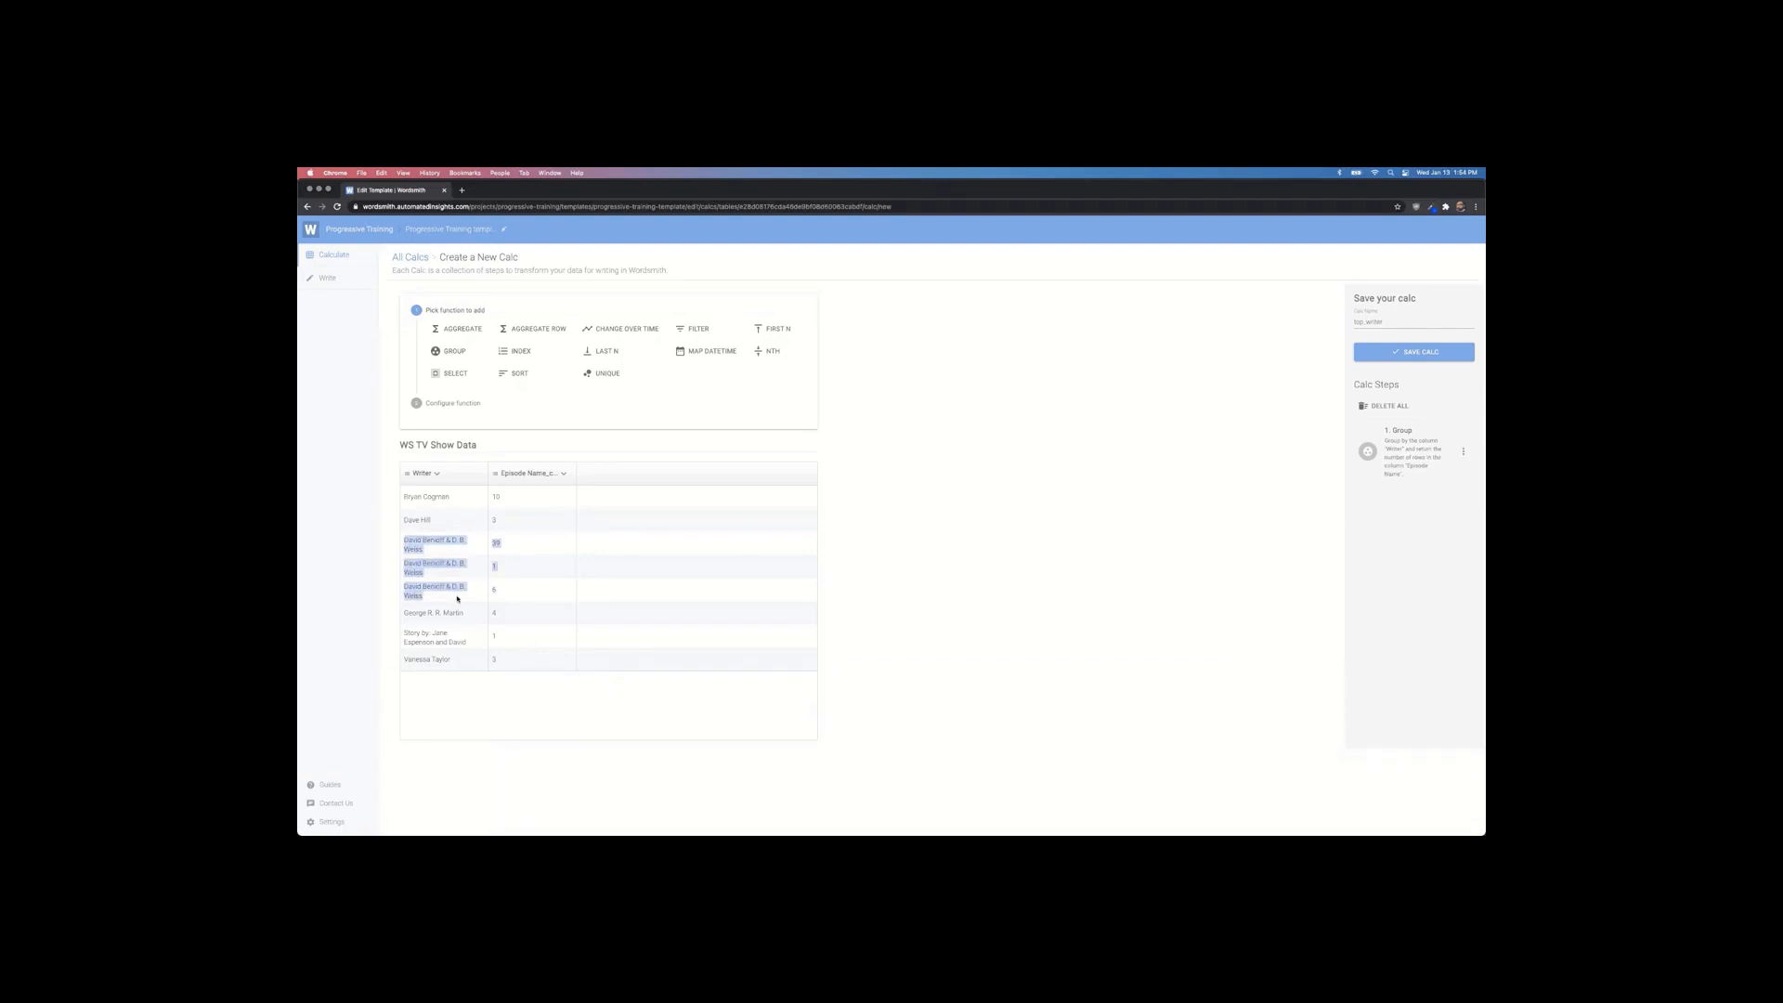
click(440, 587)
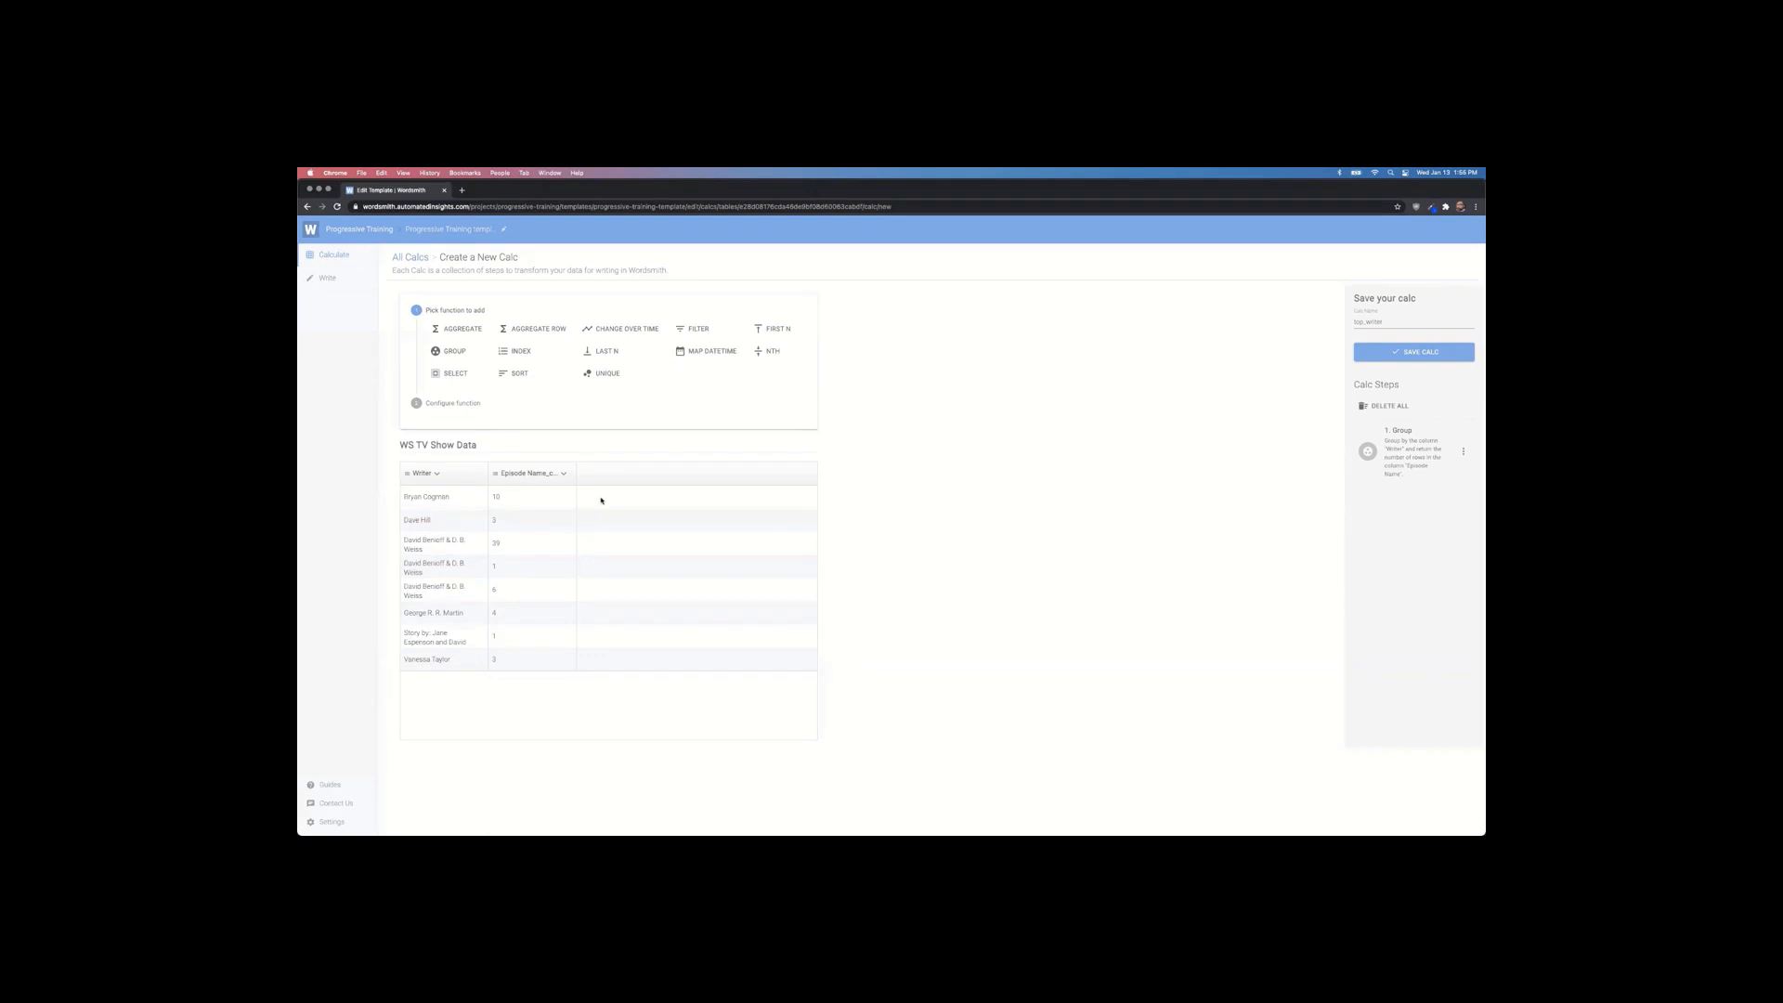
click(519, 374)
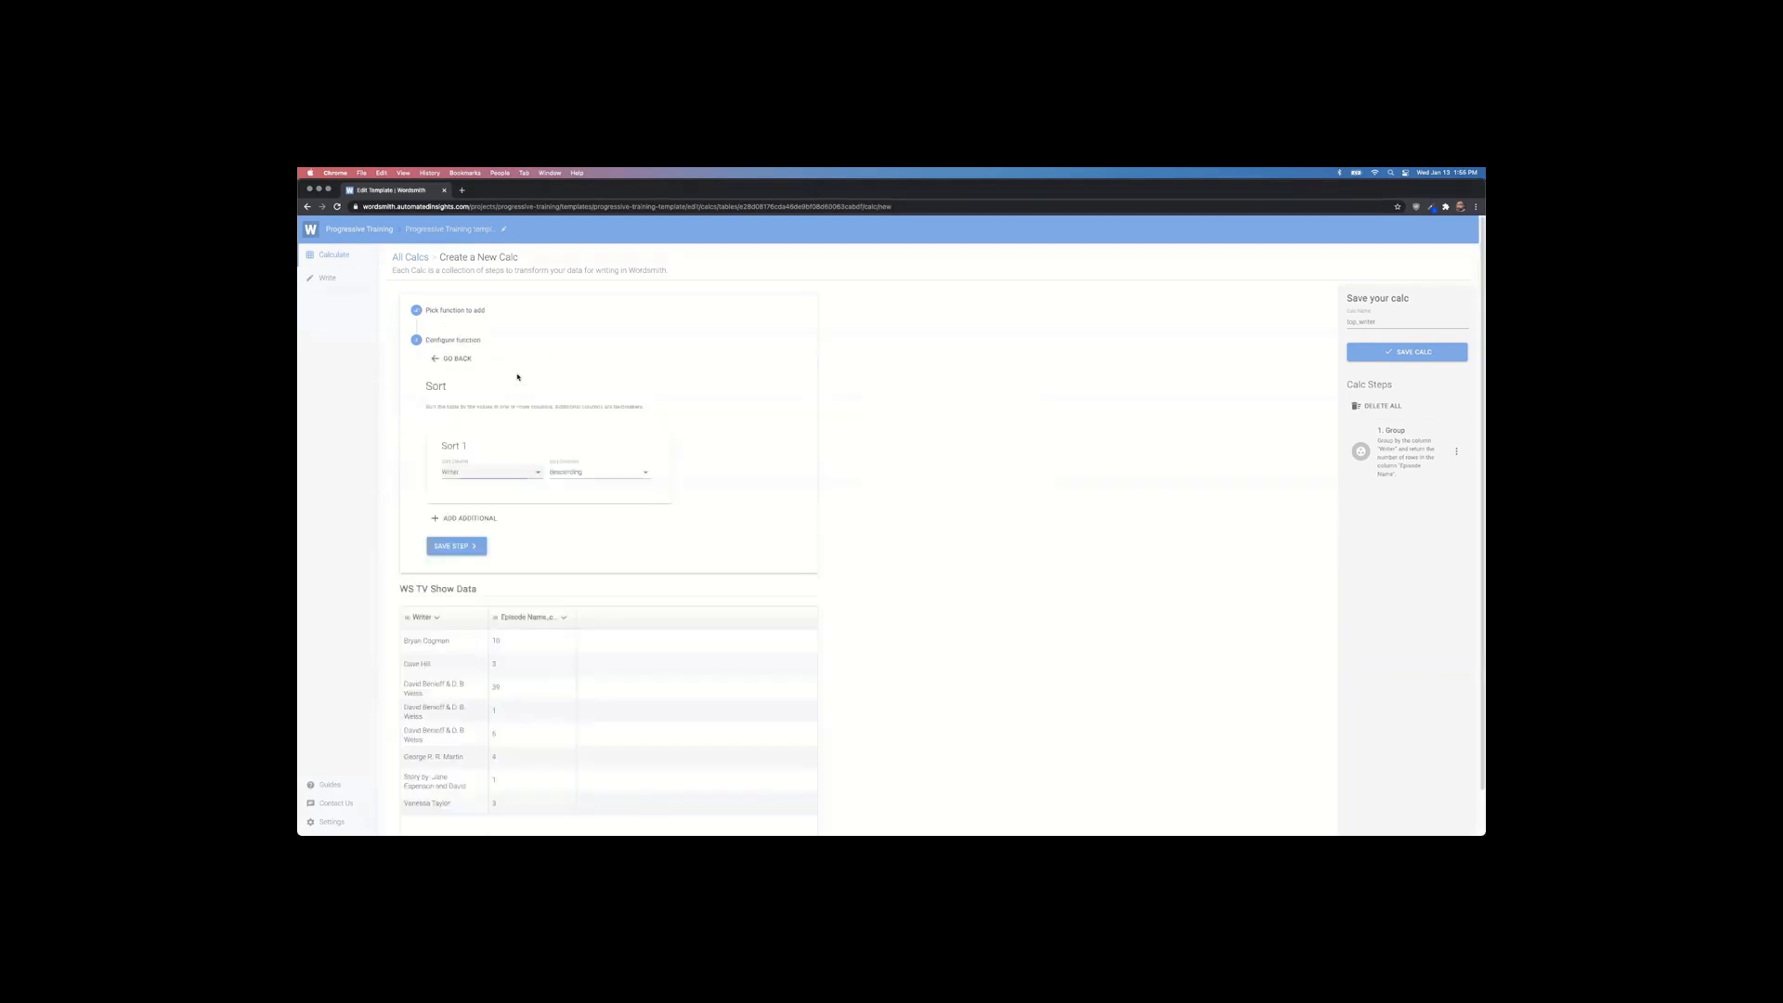
click(517, 474)
click(516, 495)
click(455, 547)
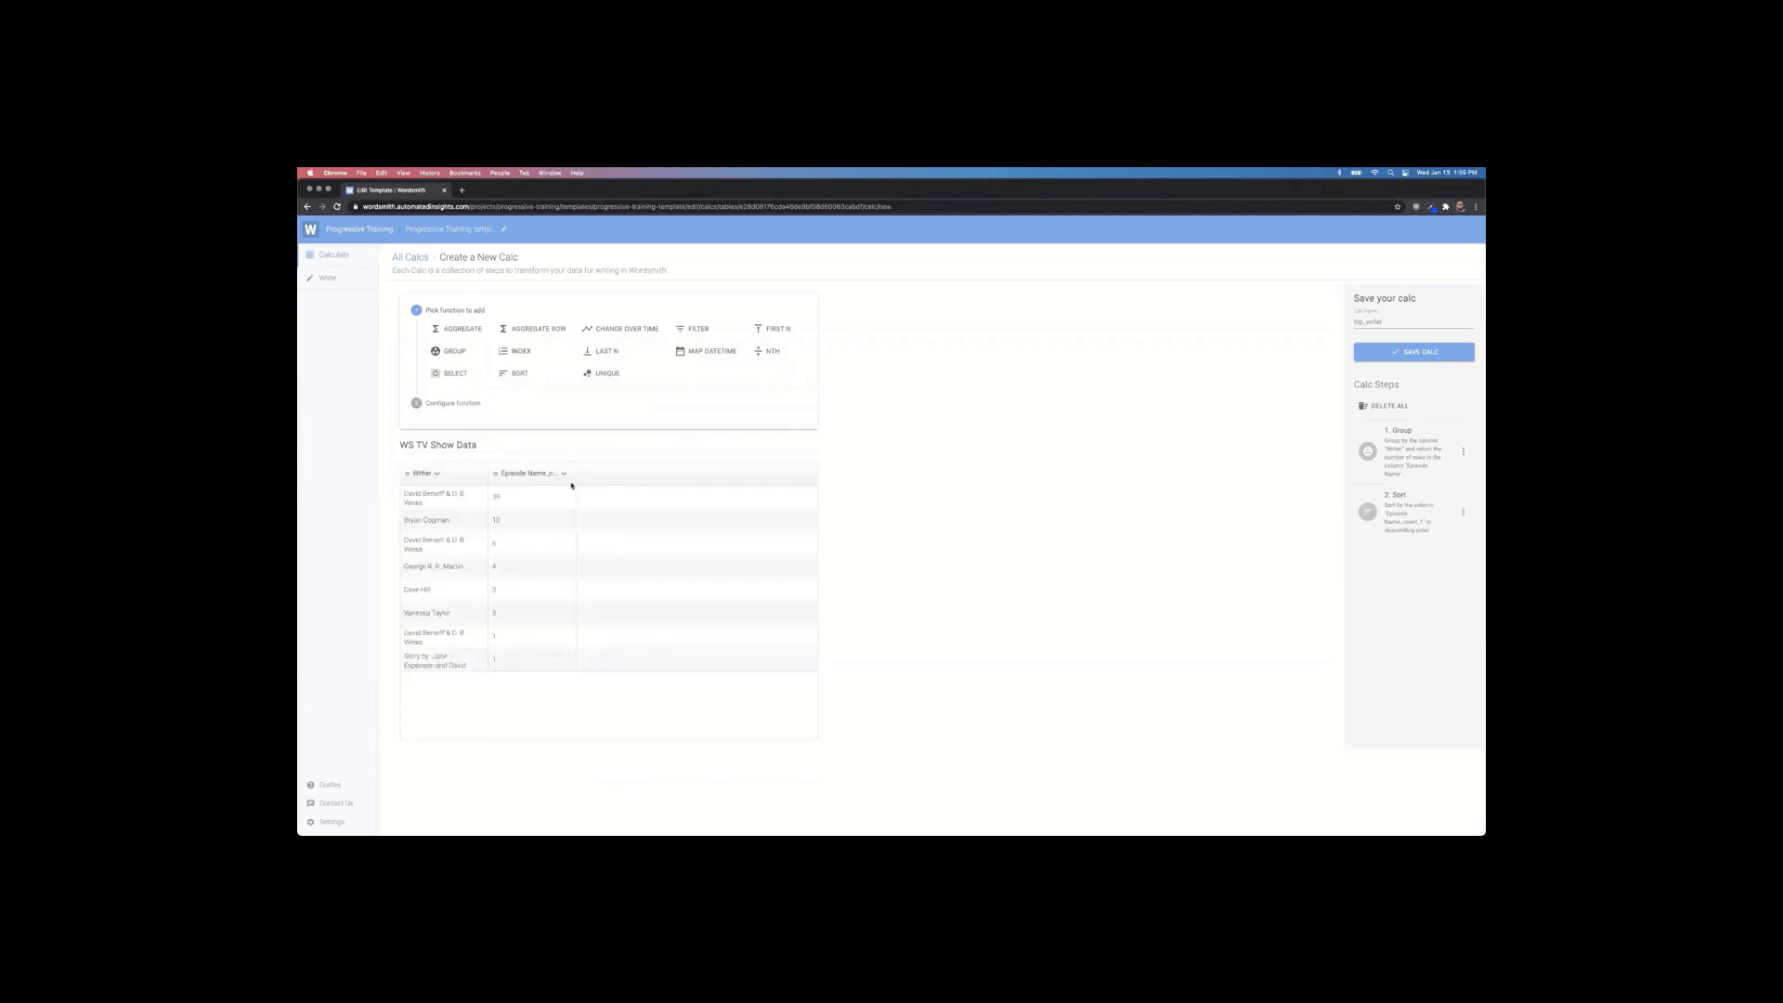
click(776, 328)
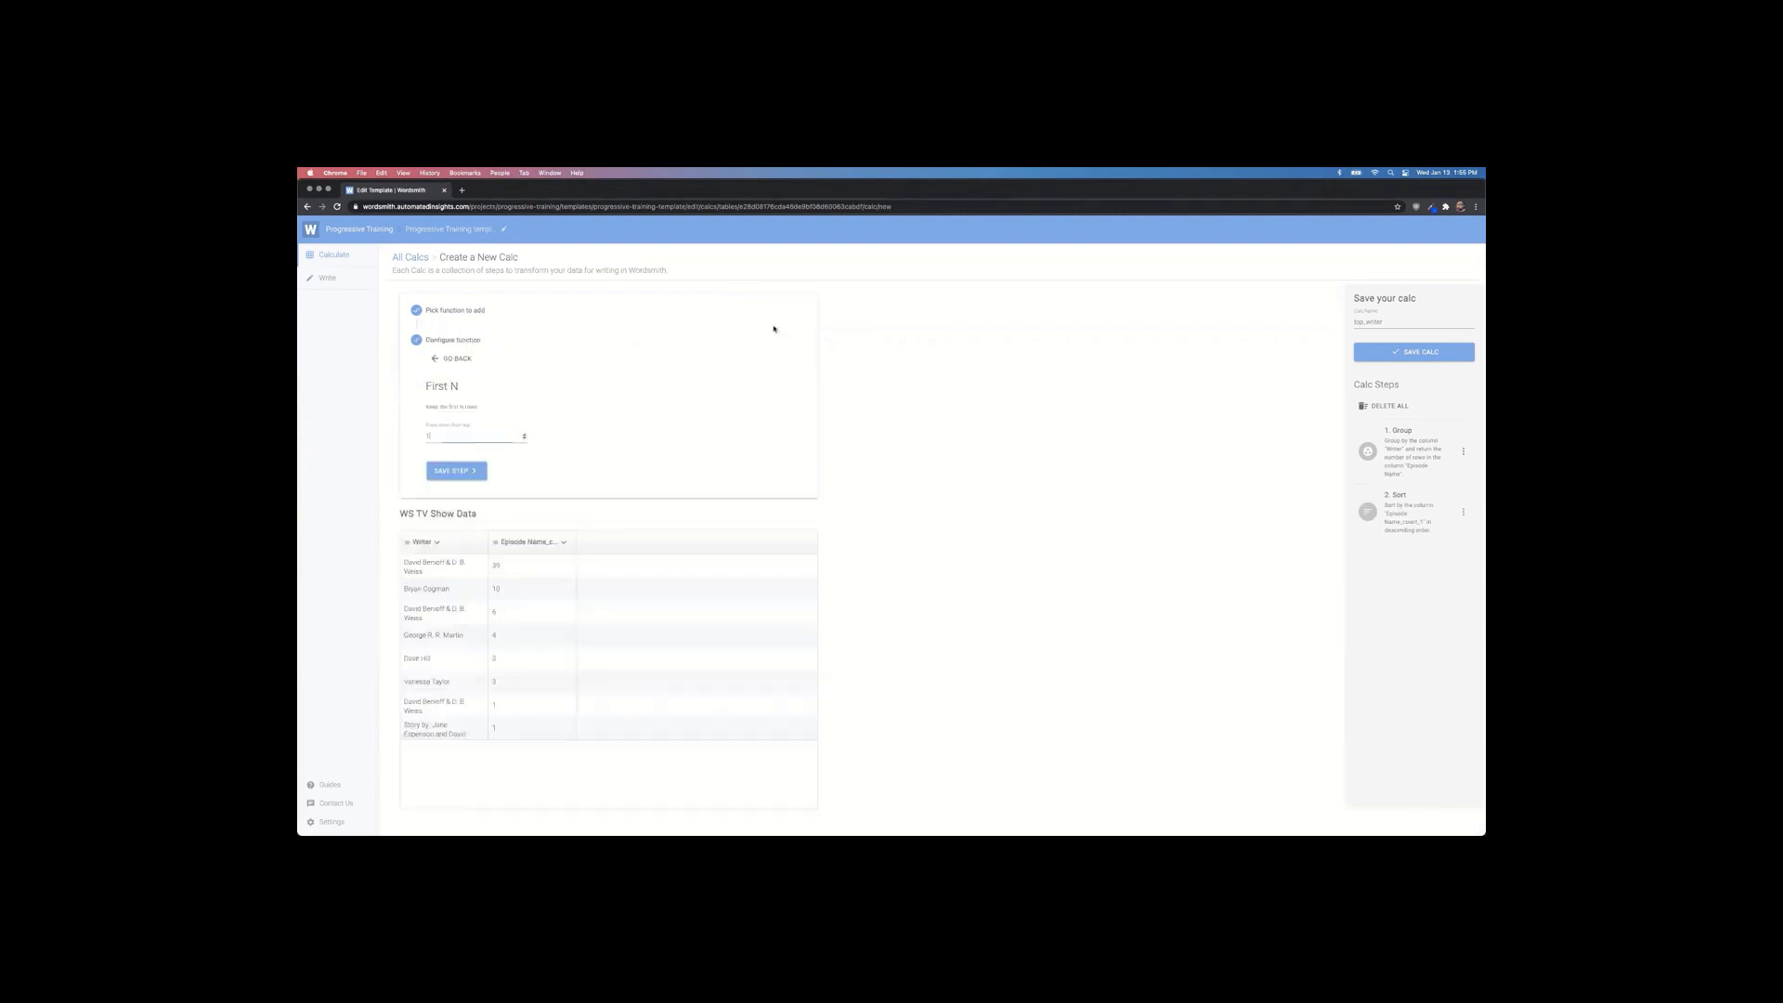
click(471, 475)
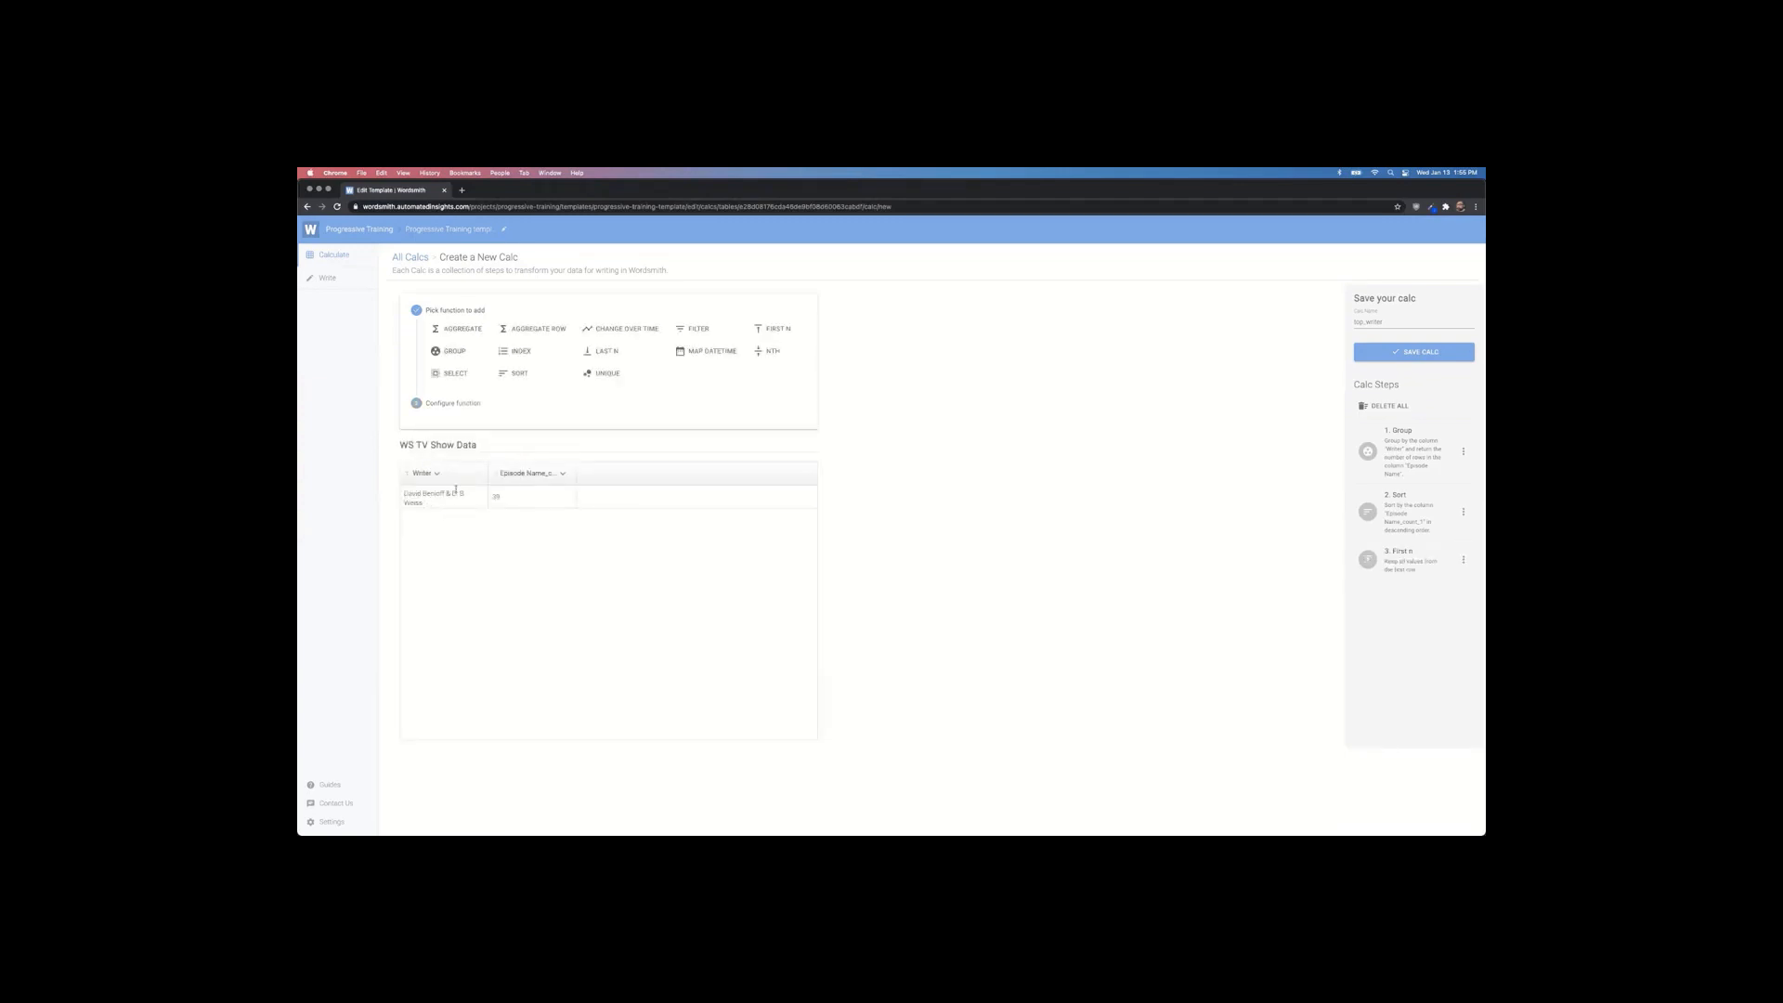
Step: Save the top_writer calc and check the Example #3 slide in PowerPoint
click(1399, 352)
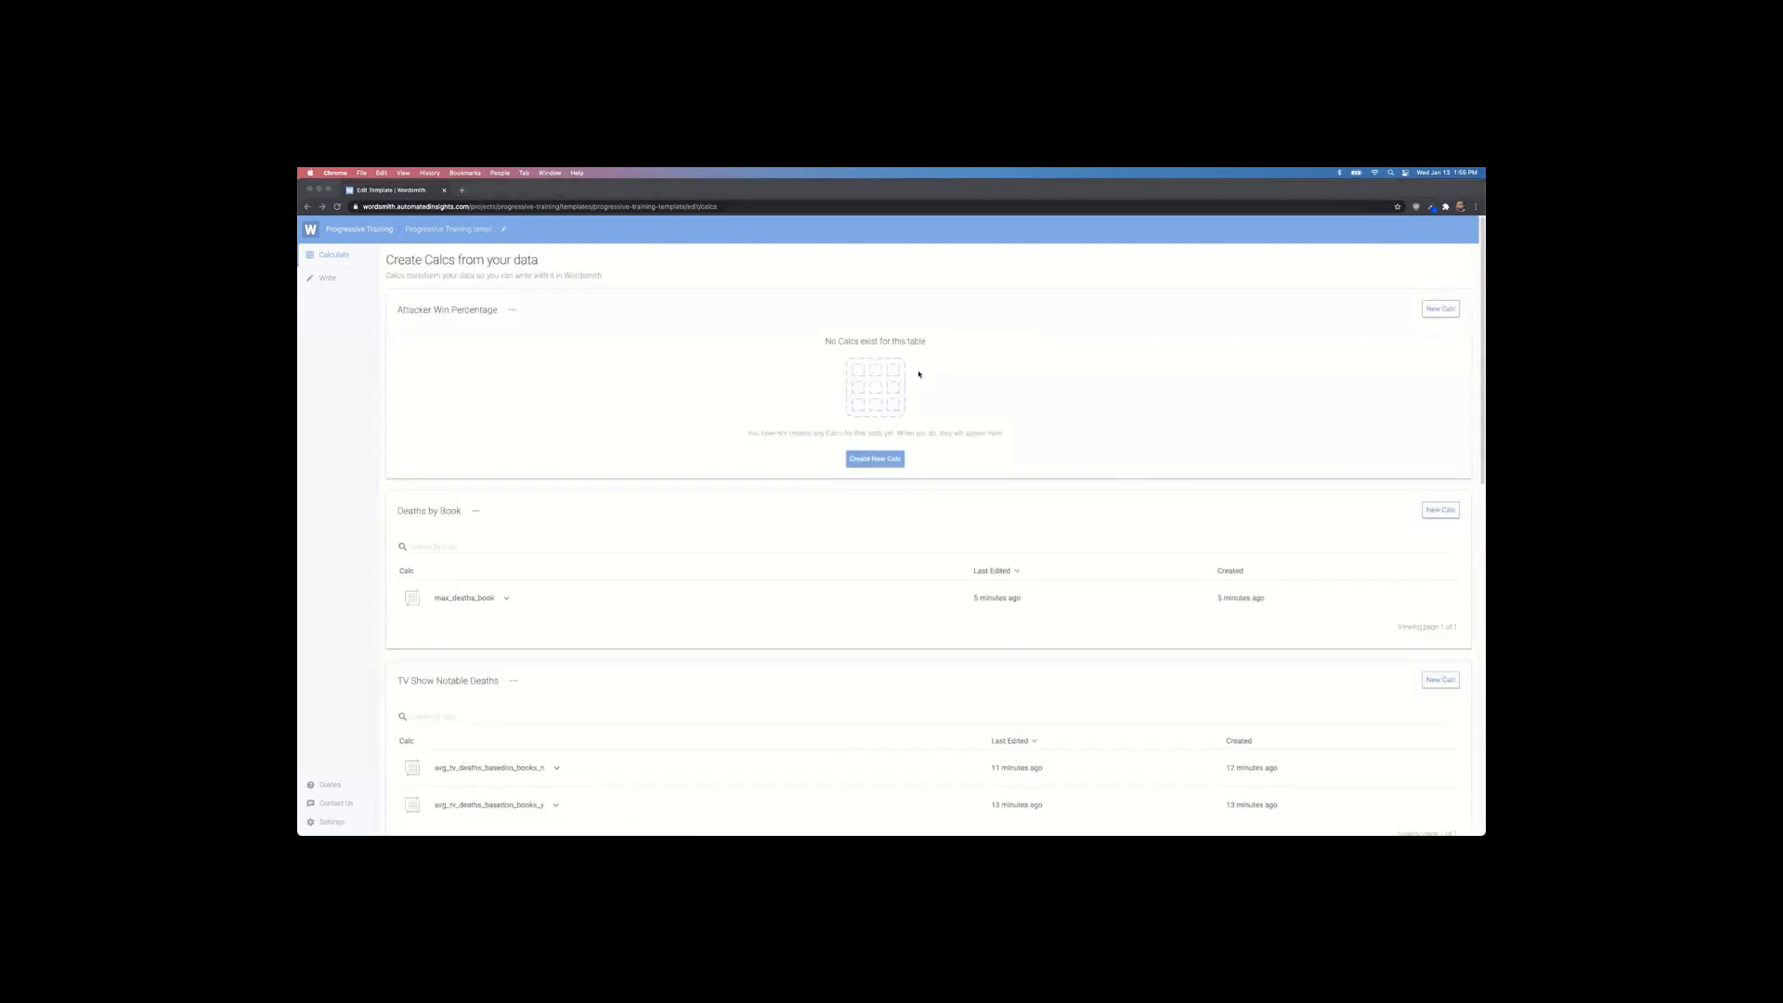
key(super+Tab)
key(super+Tab)
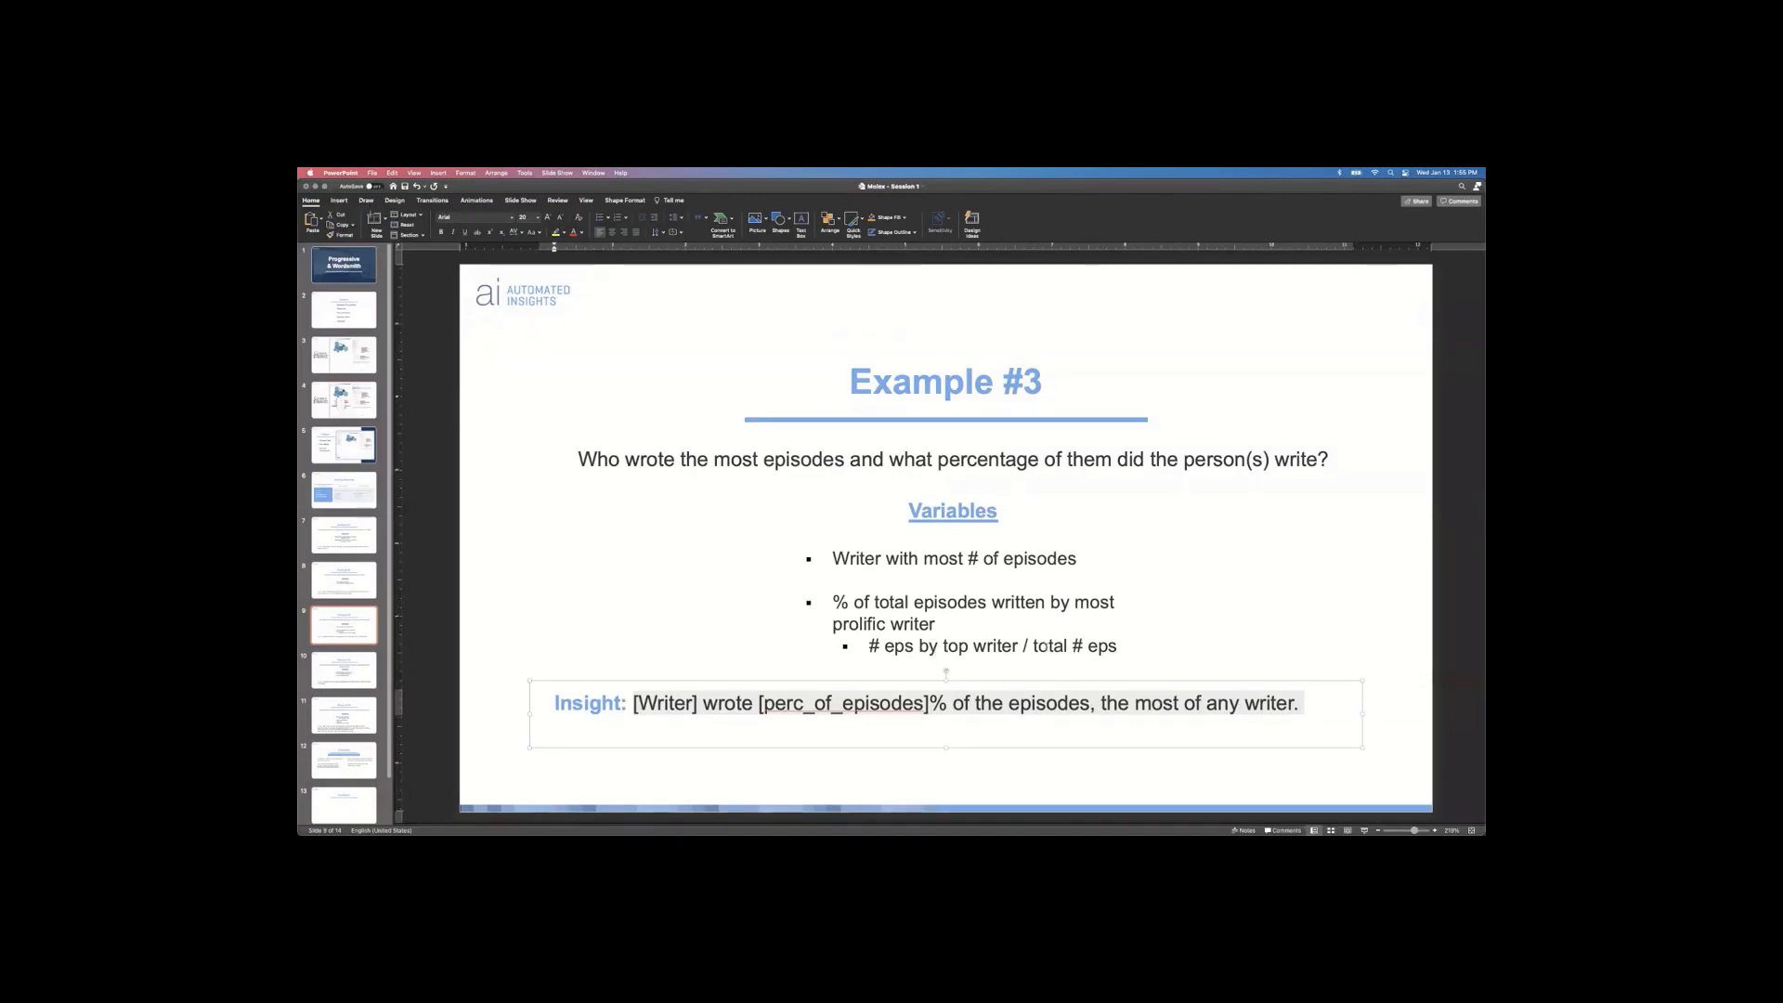
key(super+Tab)
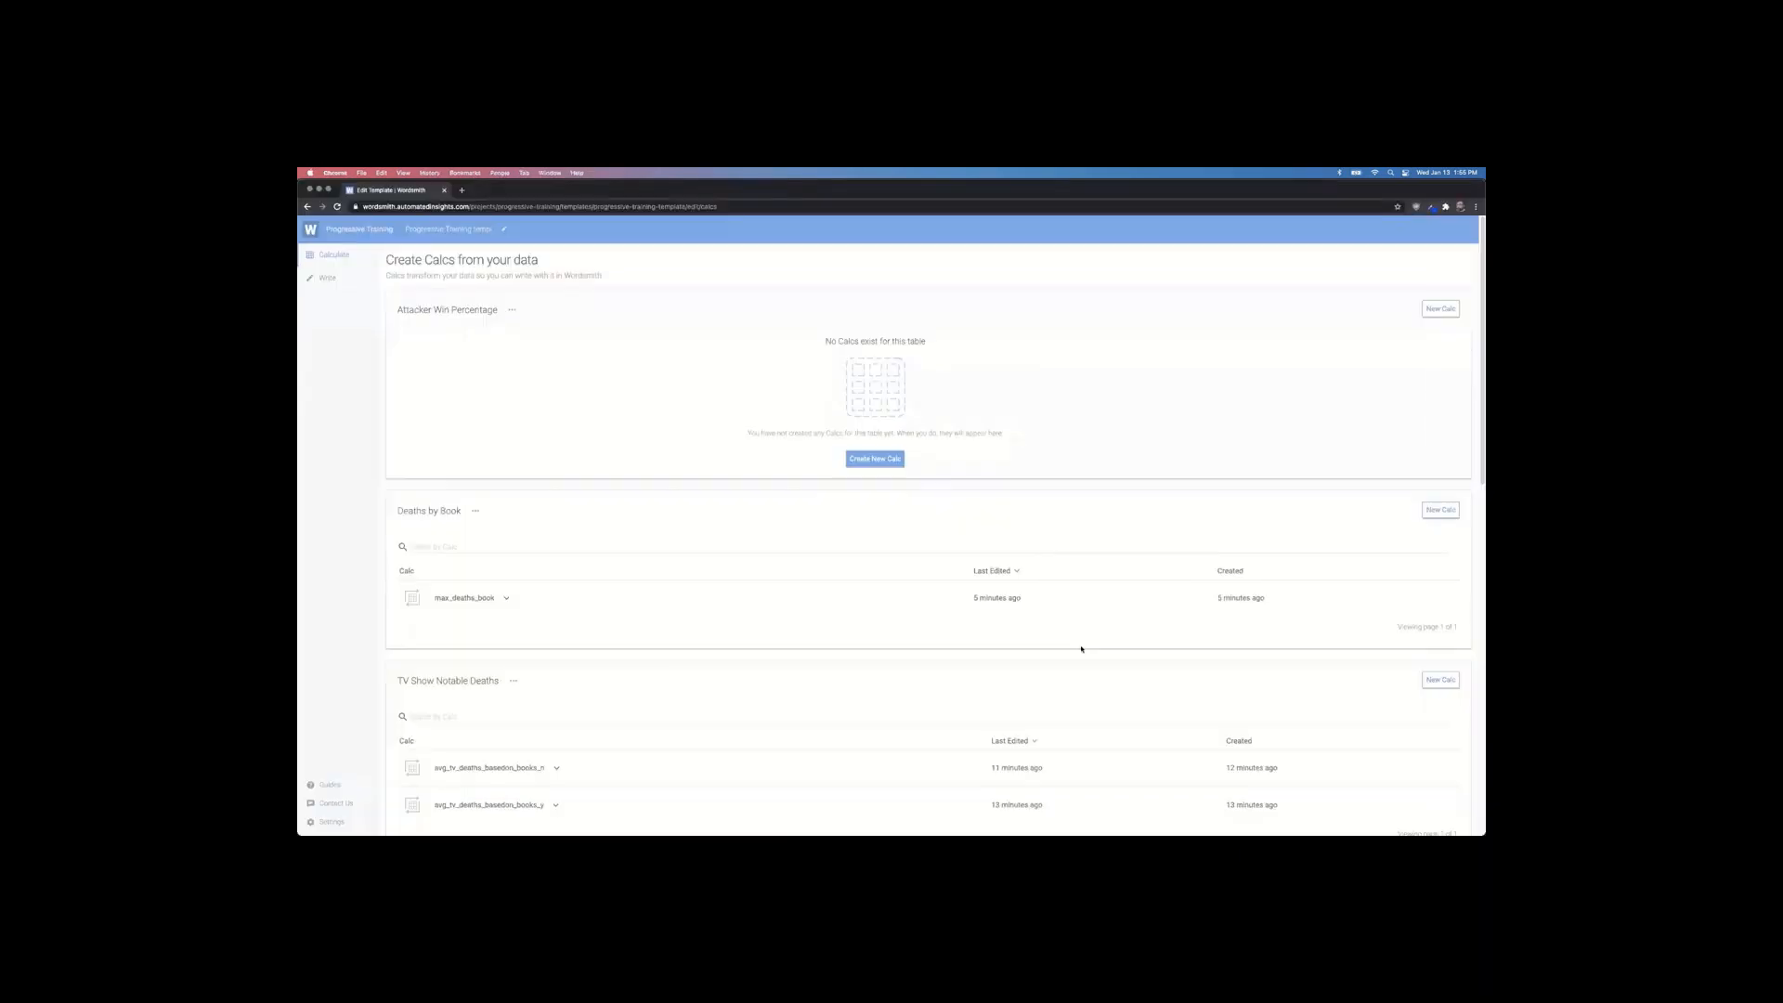
Step: Start a new calc on WS TV Show Data named number_of_episodes
scroll(708, 583, down, 15)
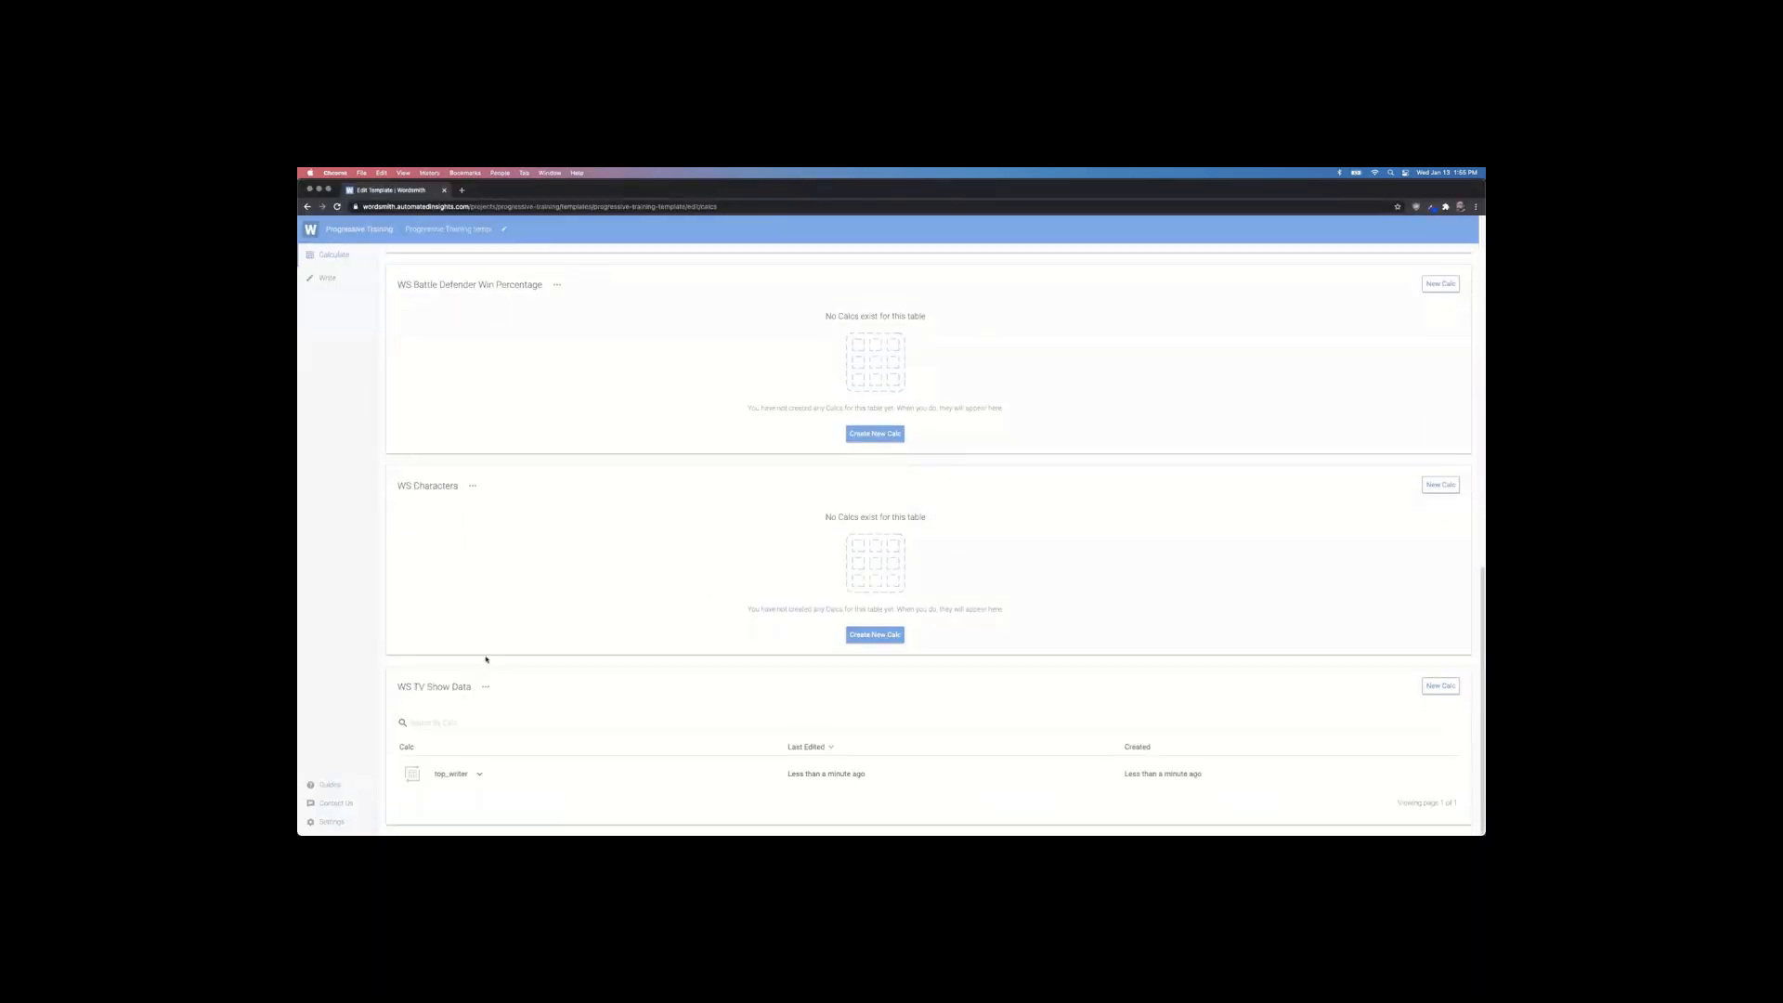
click(1451, 690)
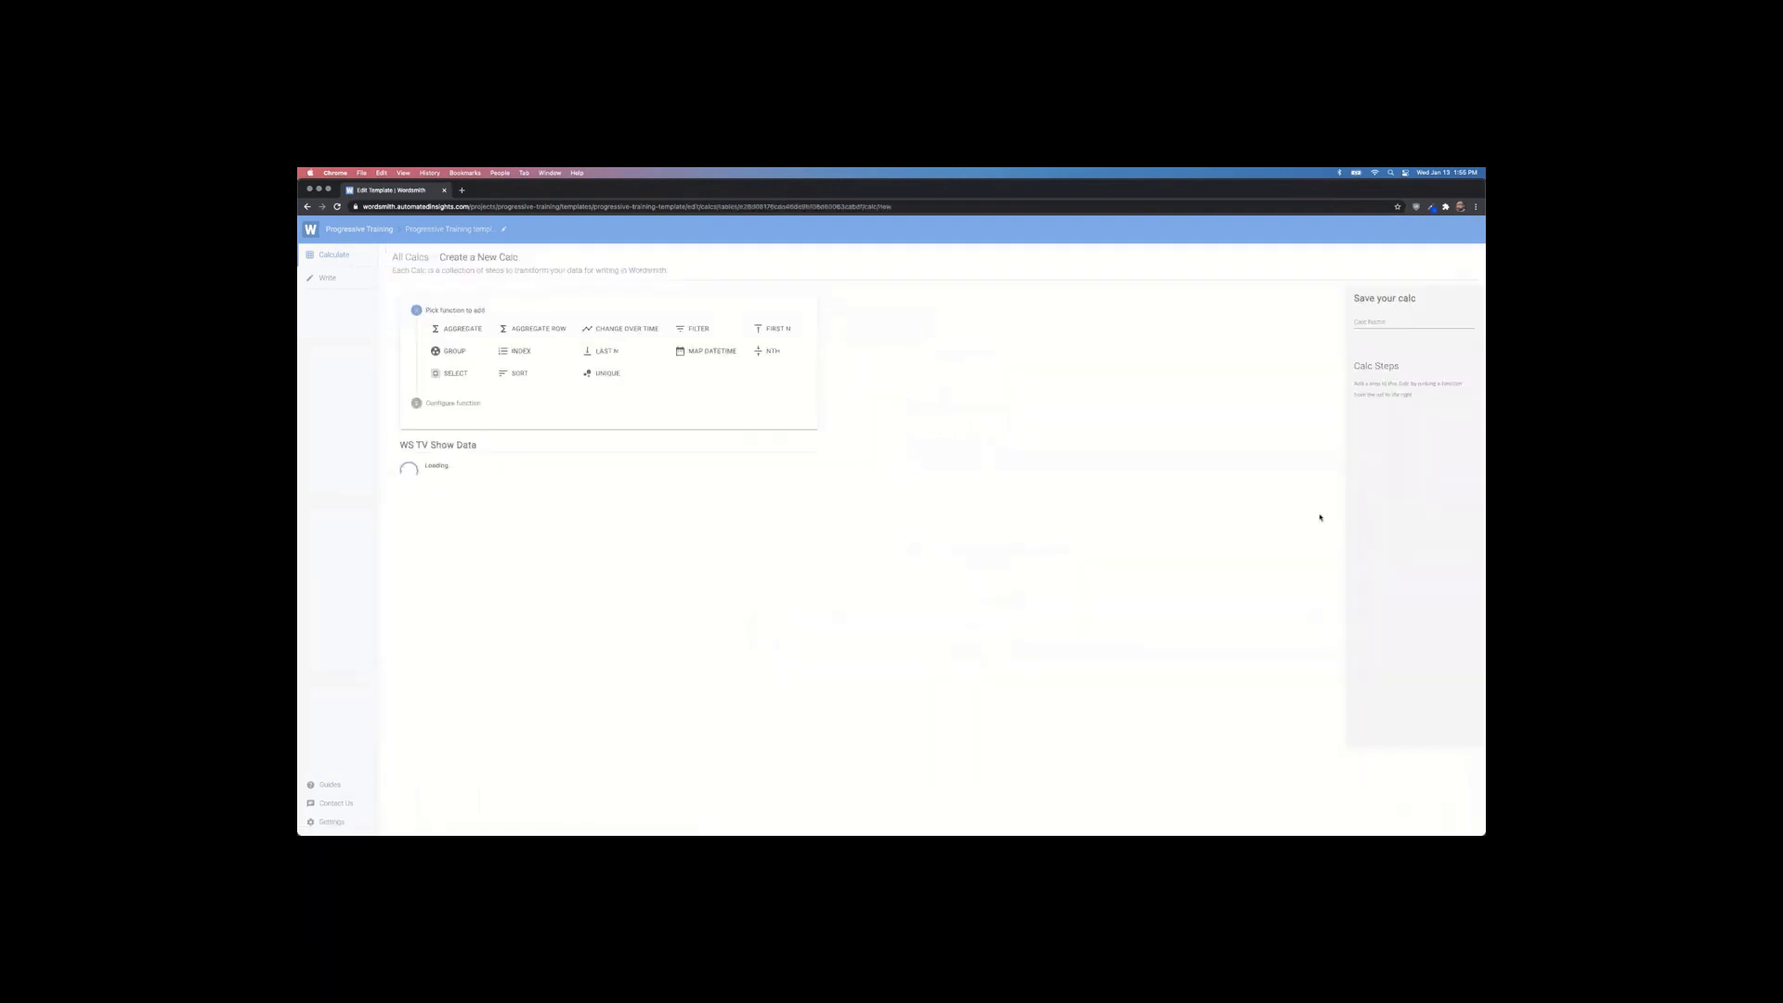
click(1383, 320)
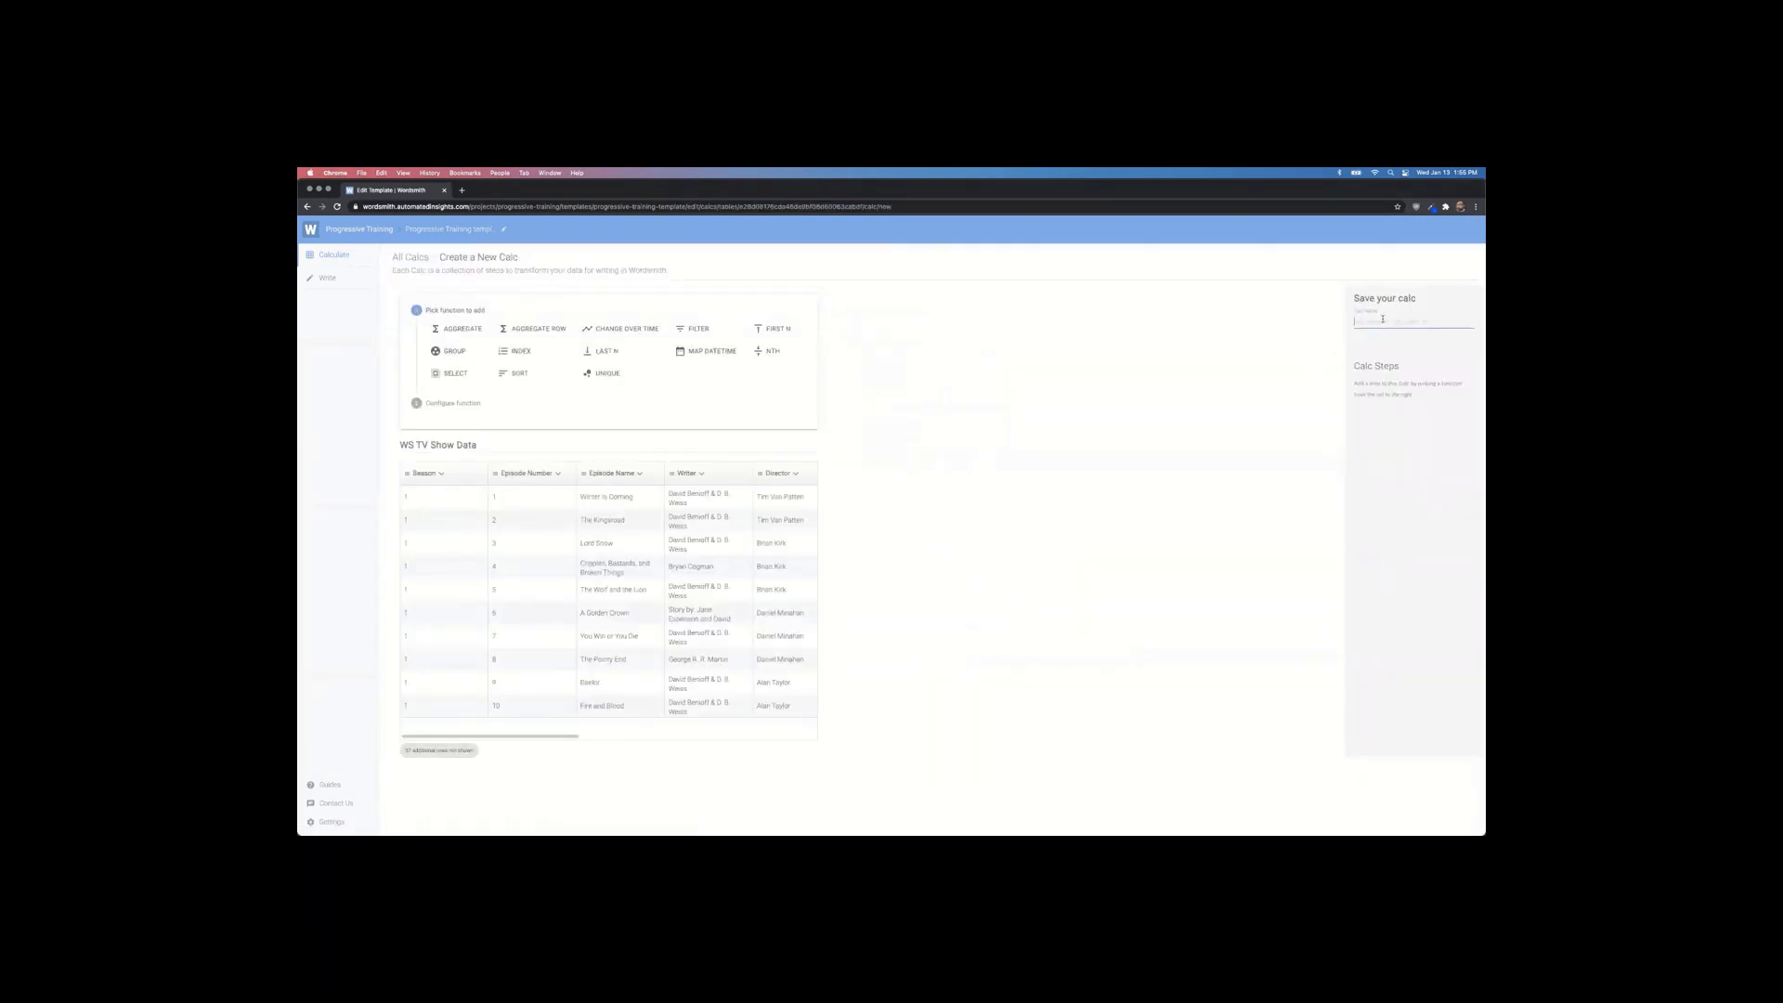
text(N)
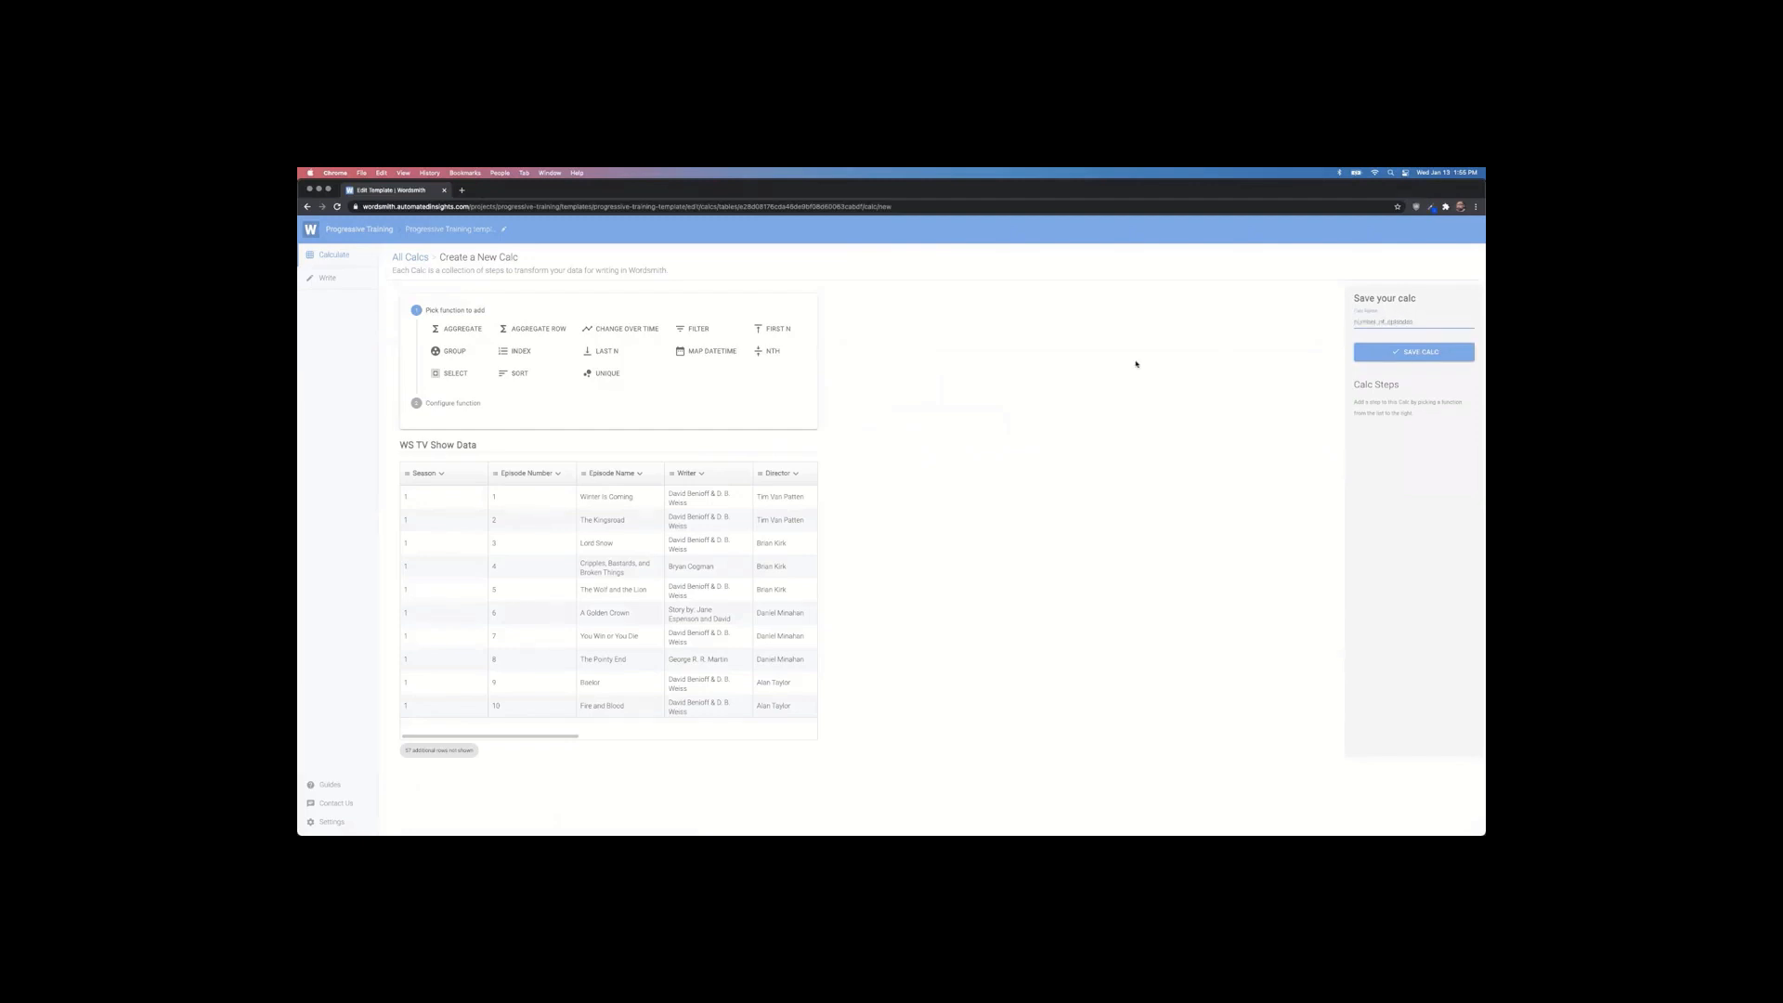
click(994, 446)
Step: Add an Aggregate step counting Episode Name, giving 67
click(451, 331)
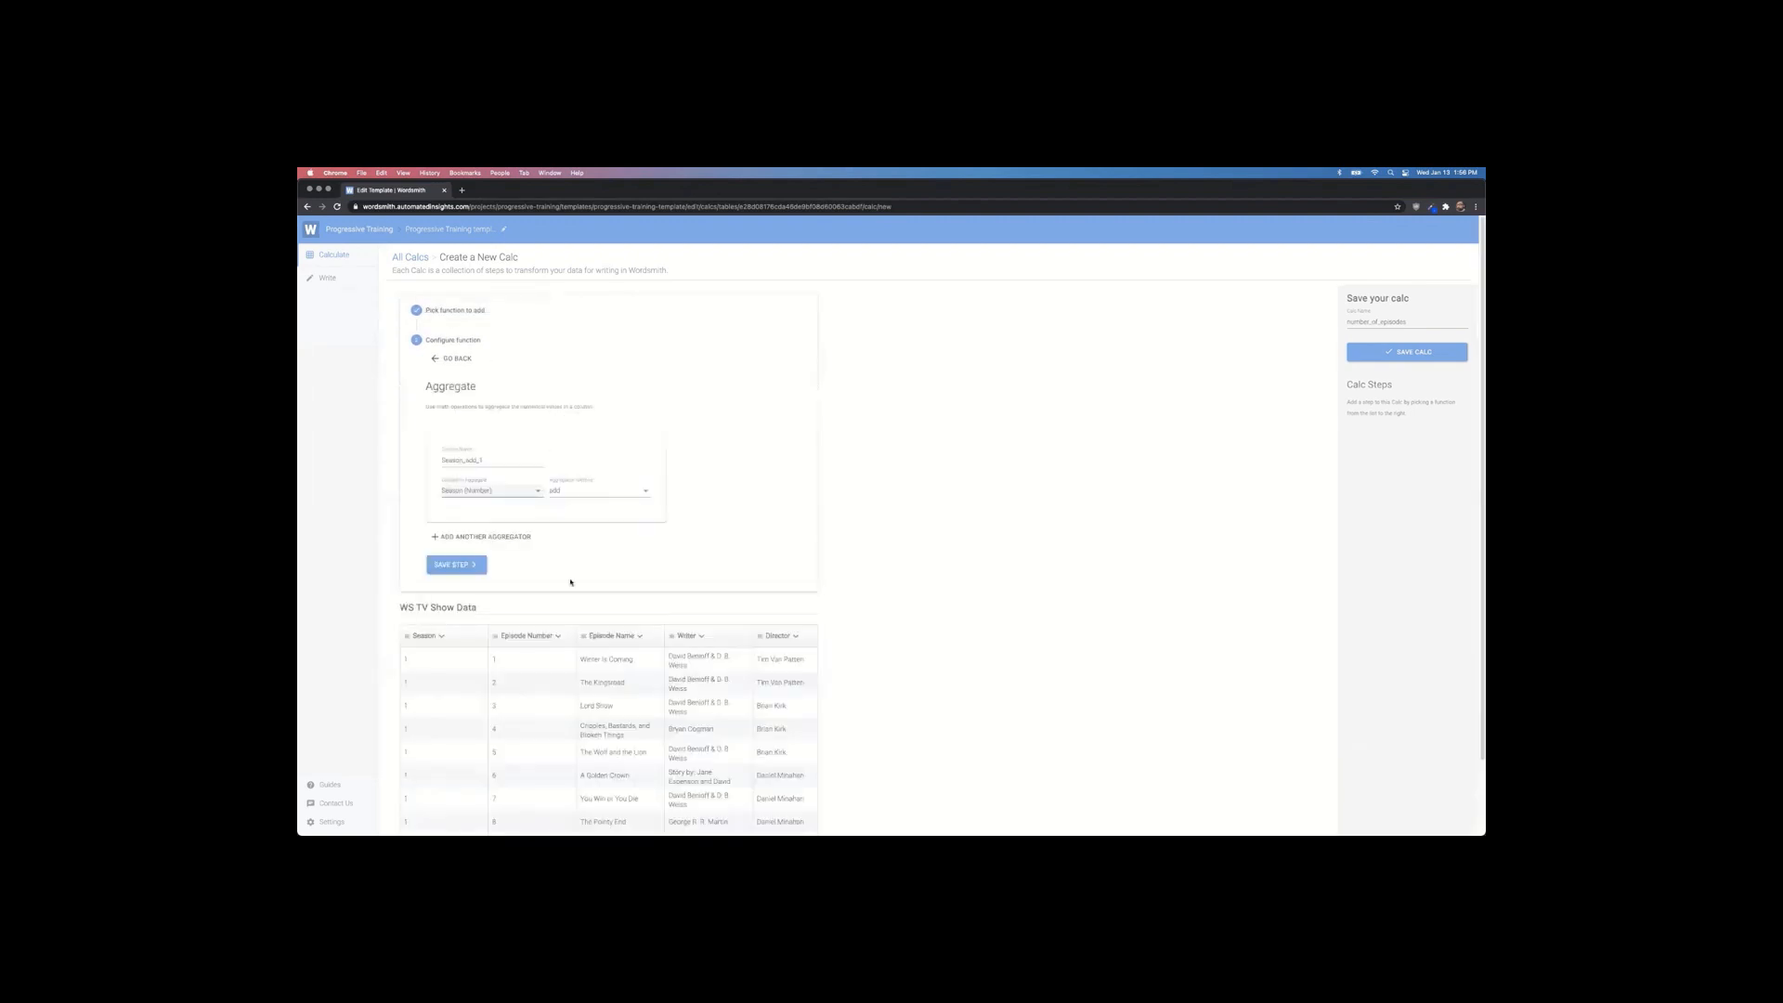
click(525, 493)
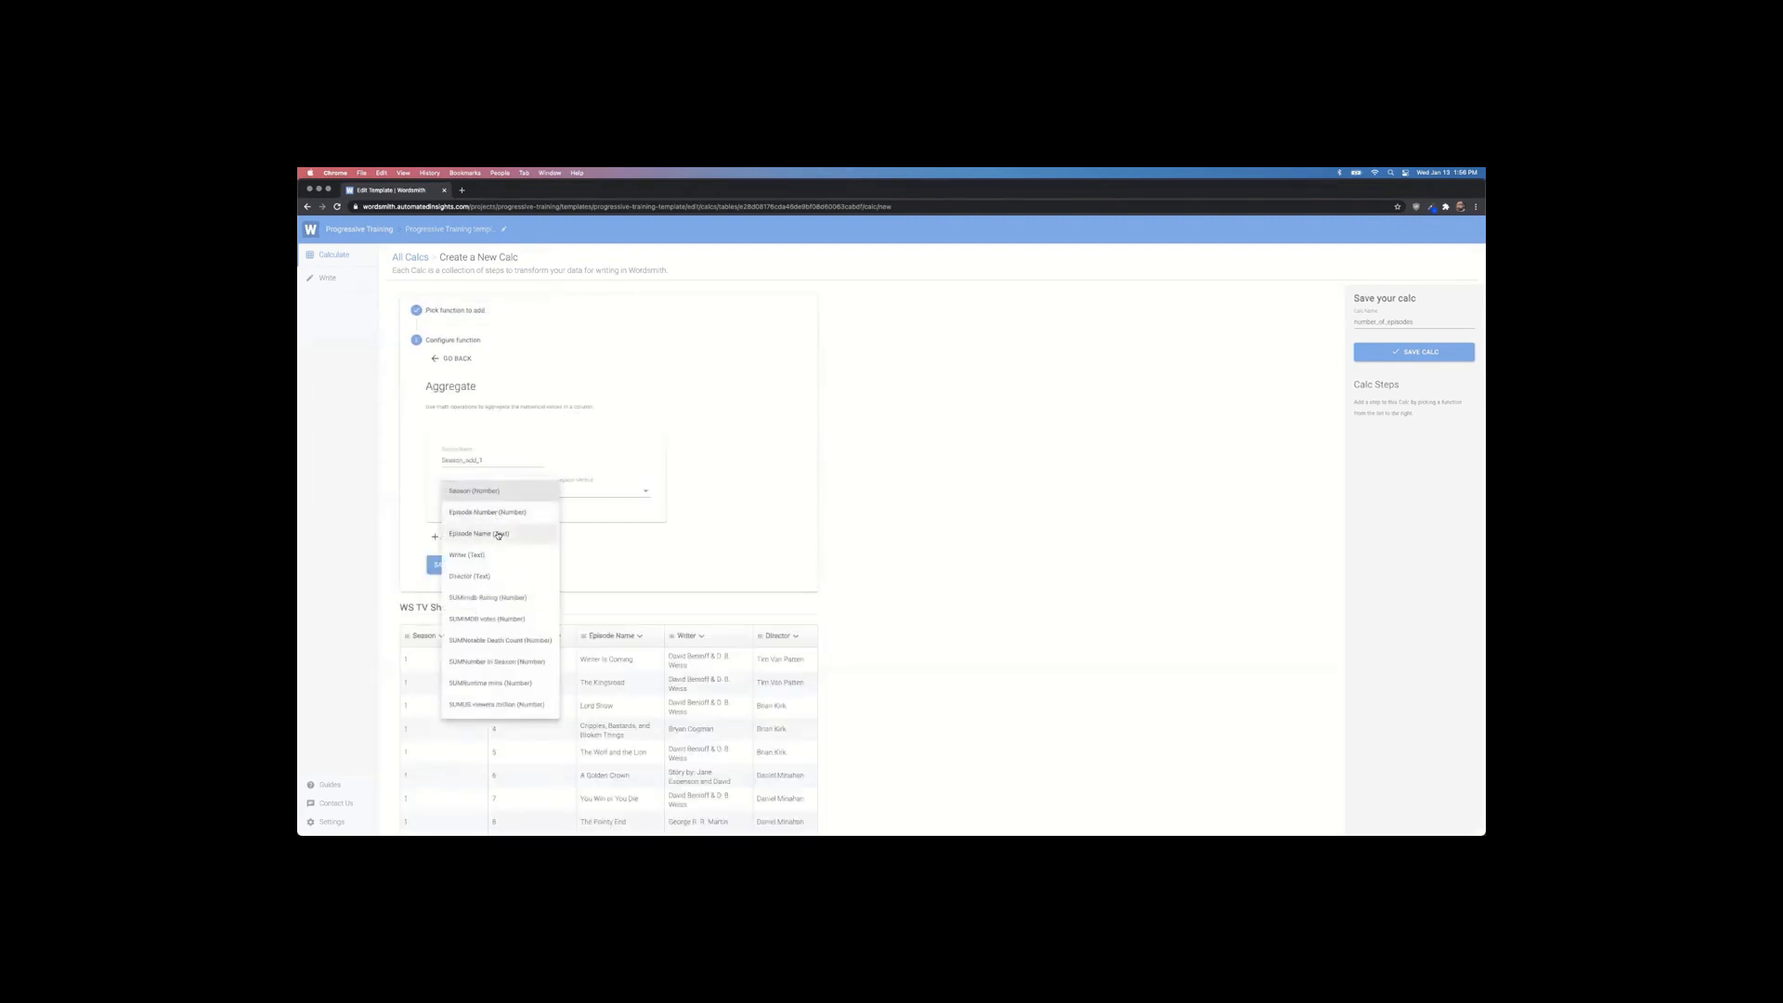
click(488, 512)
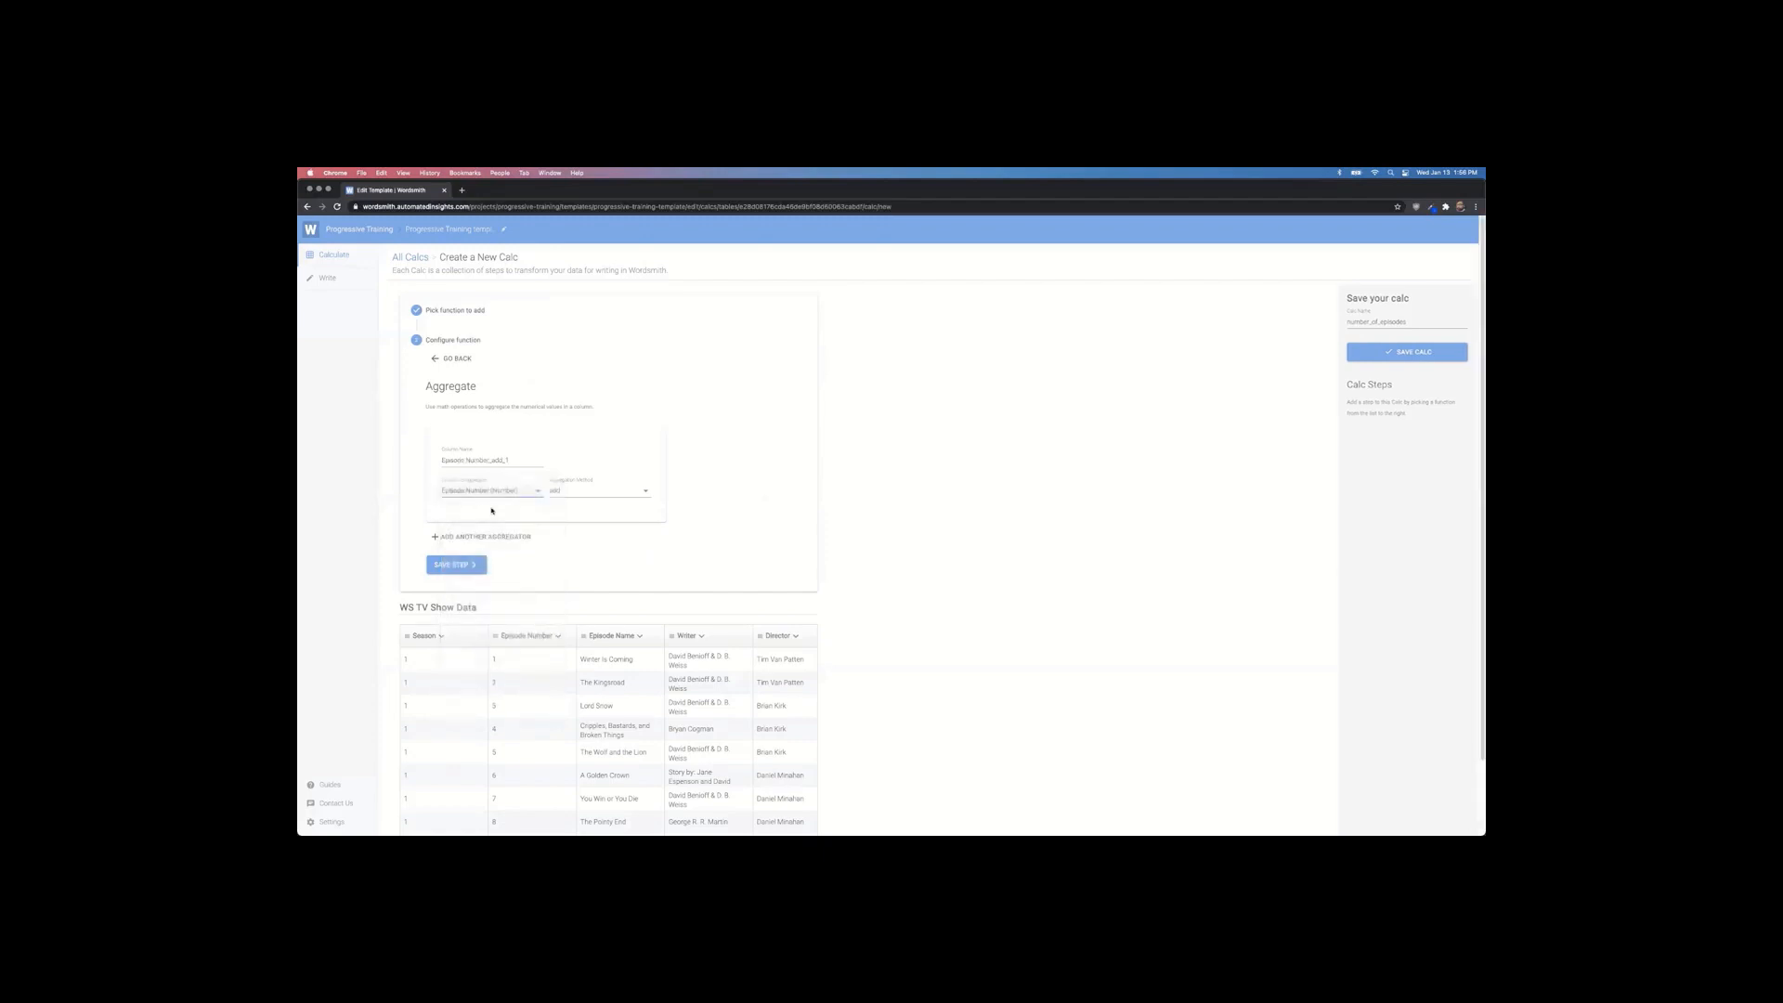
click(581, 490)
click(588, 578)
click(517, 490)
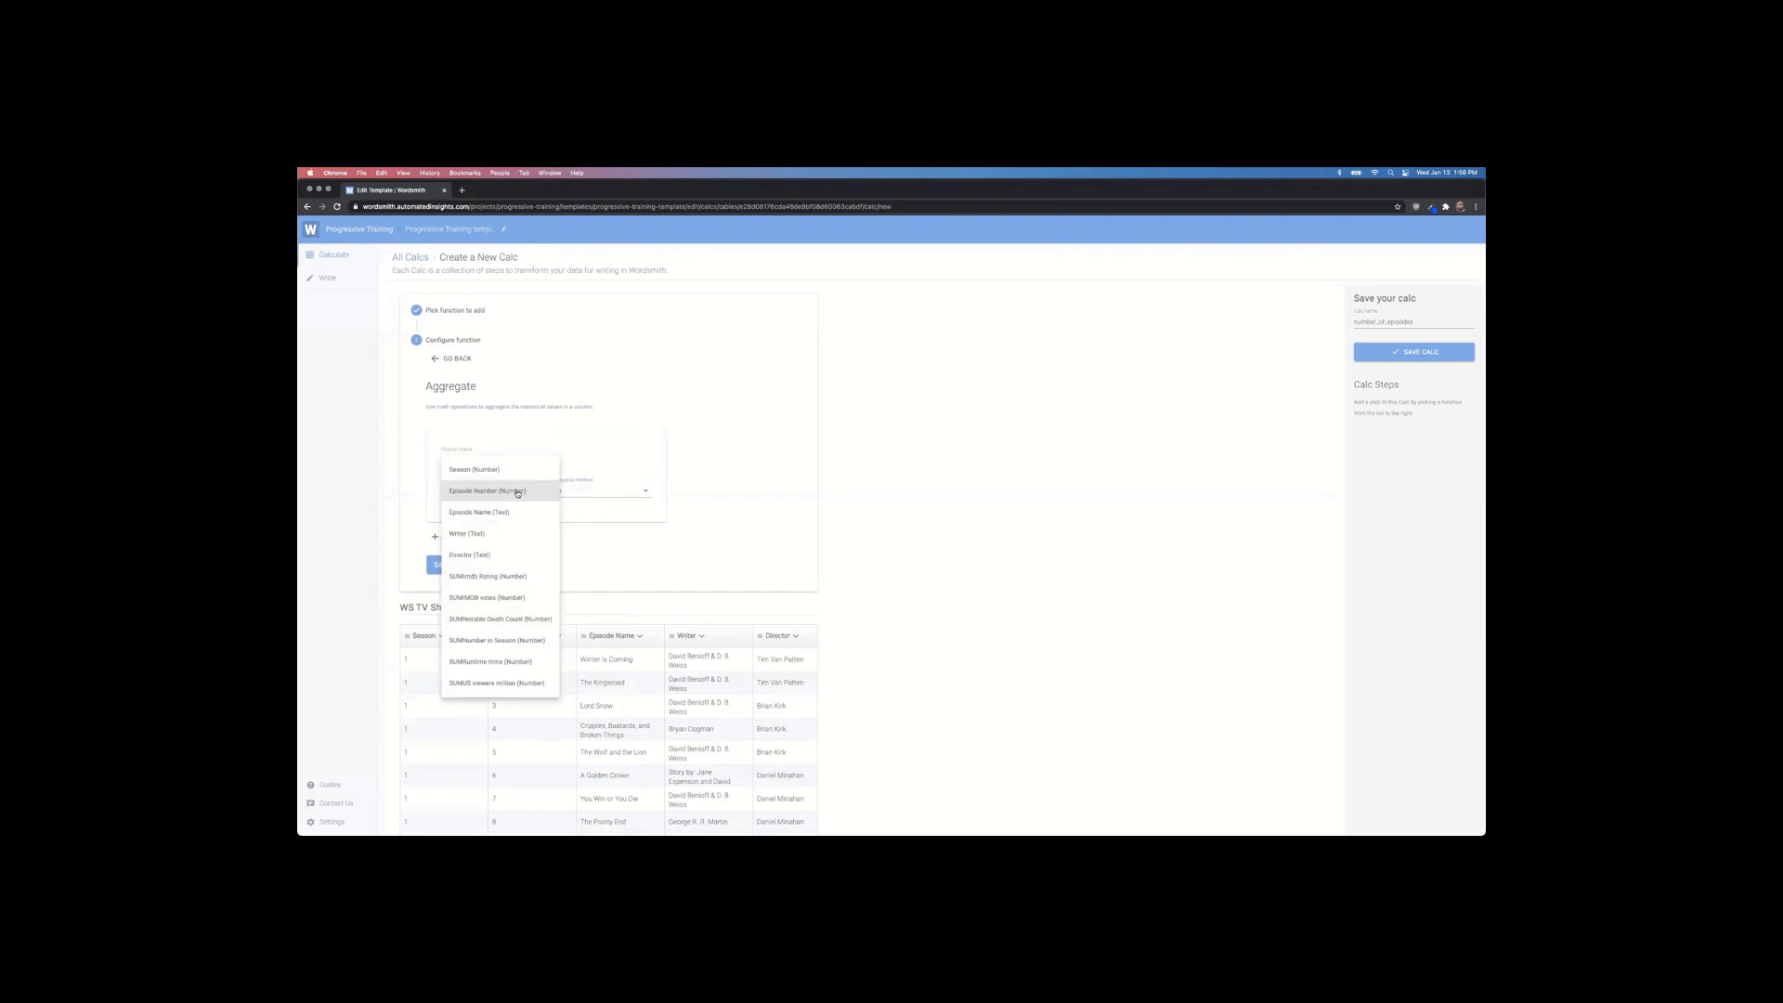
click(502, 512)
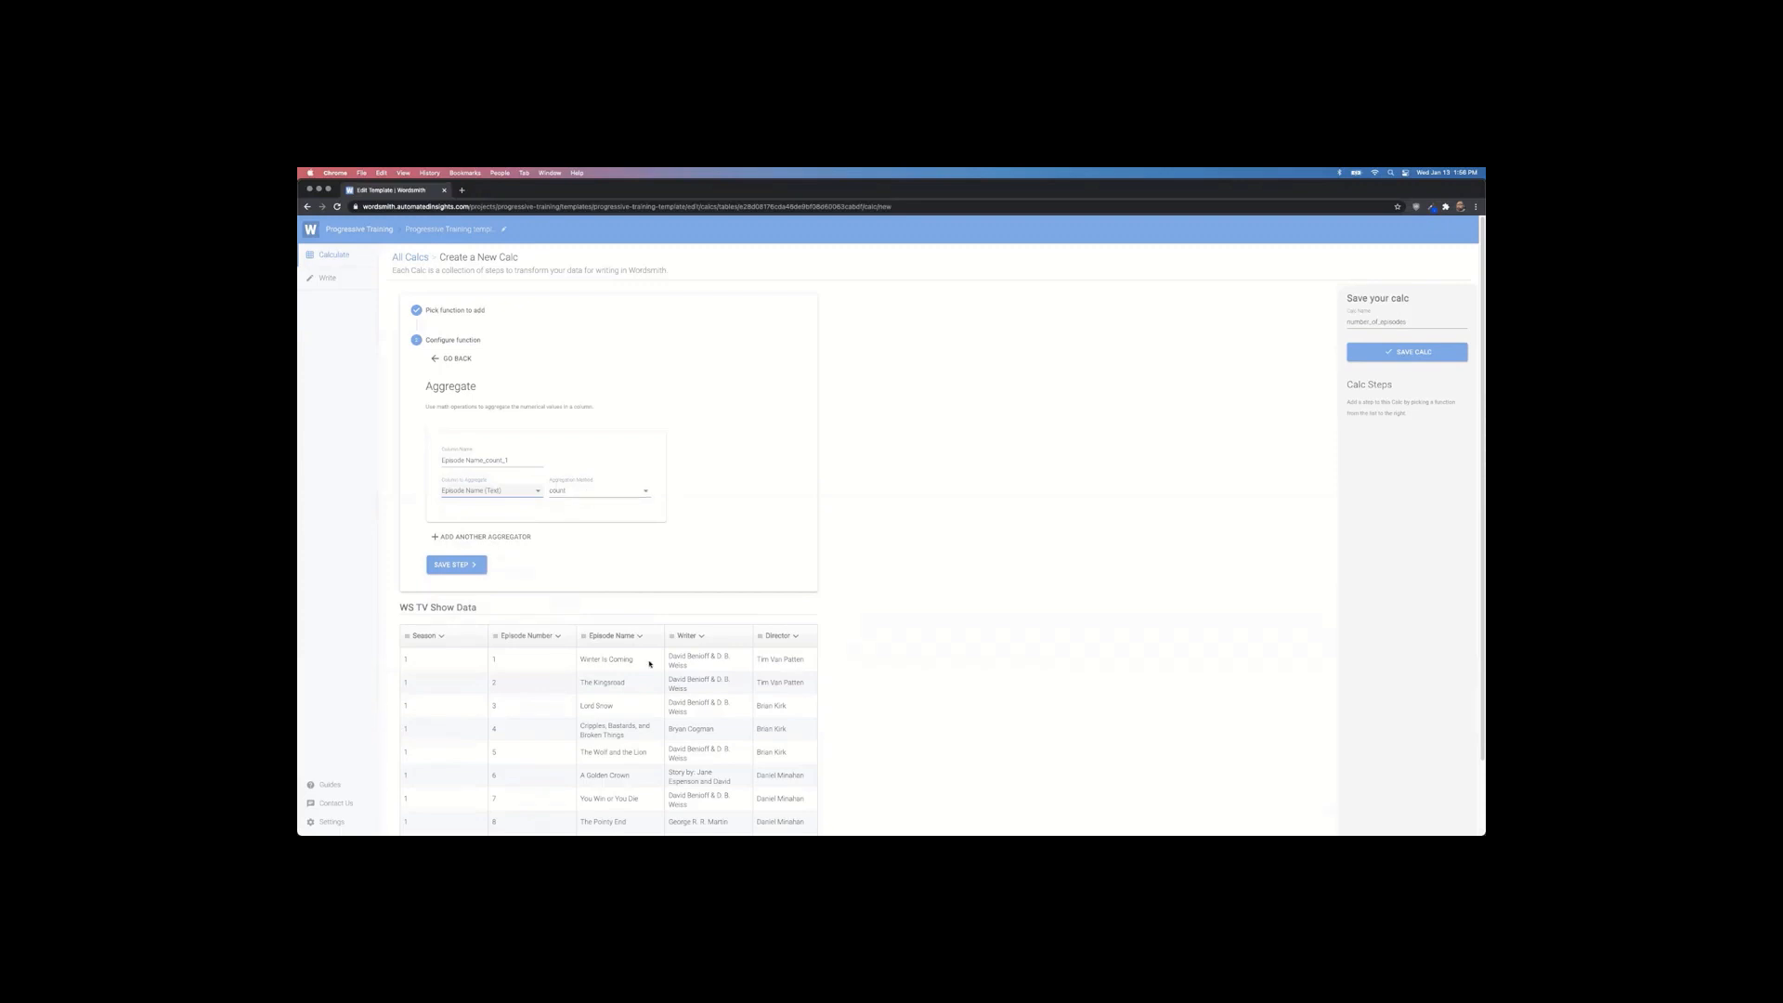
click(458, 565)
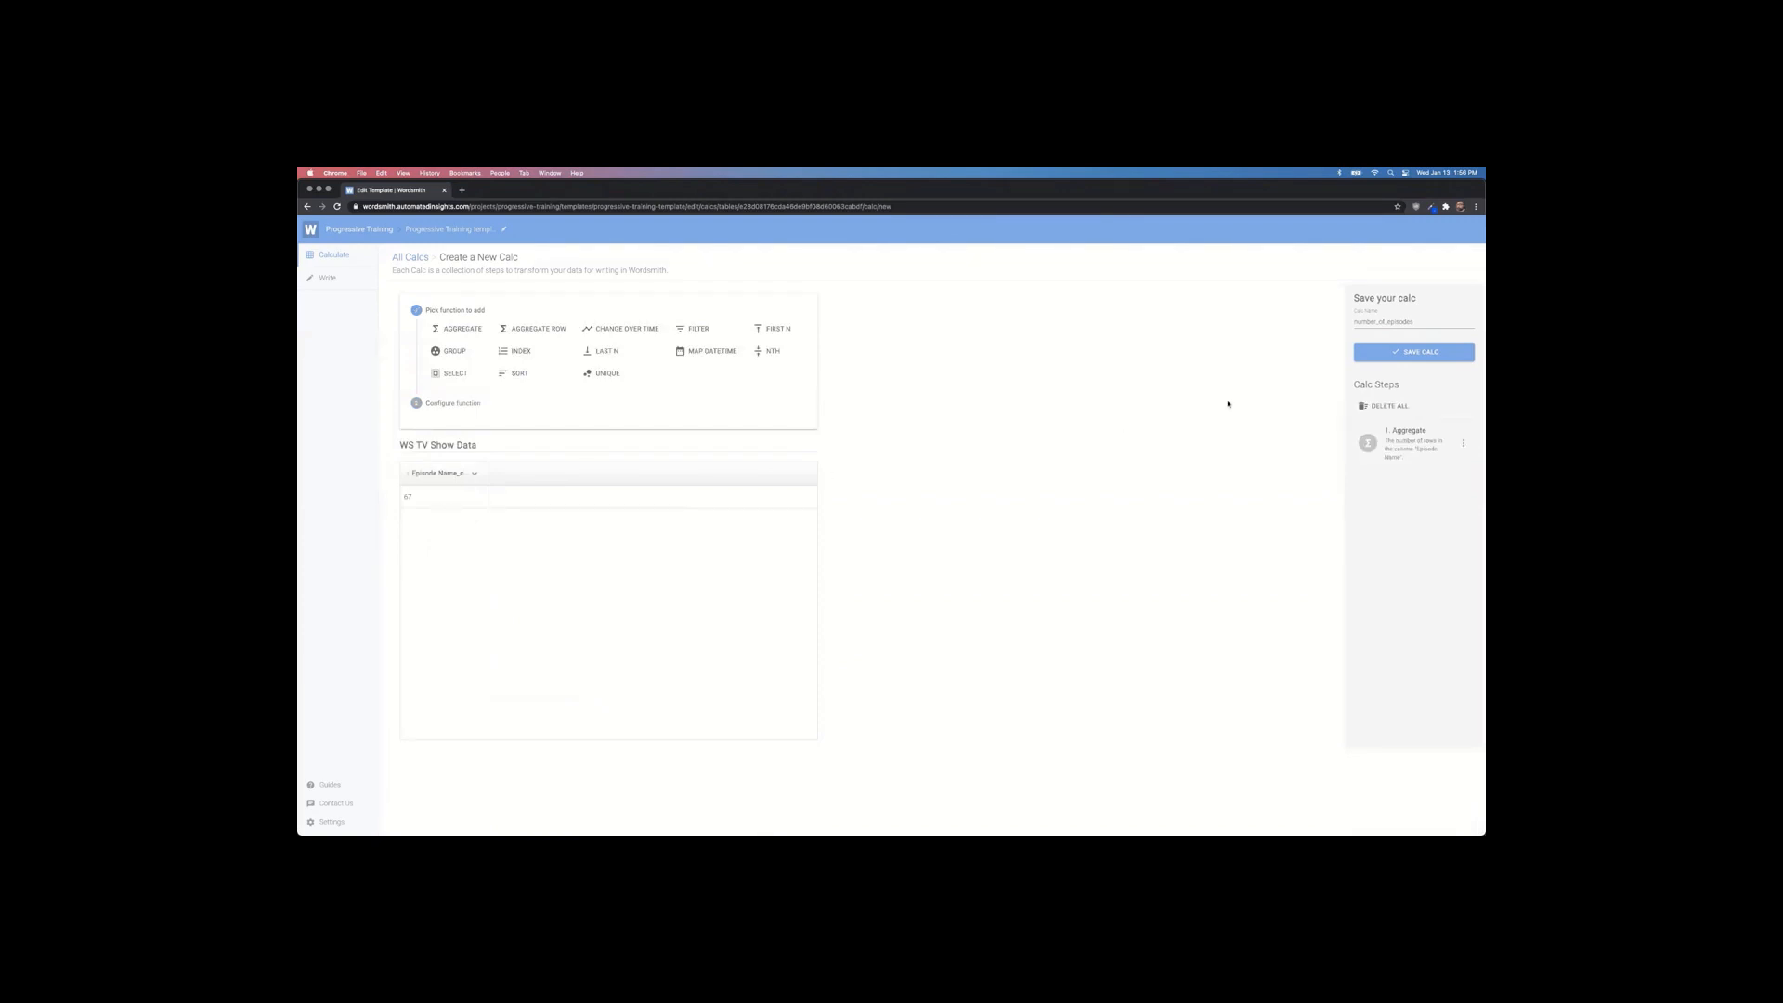
Step: Save number_of_episodes and find it under the WS TV Show Data table
click(1397, 353)
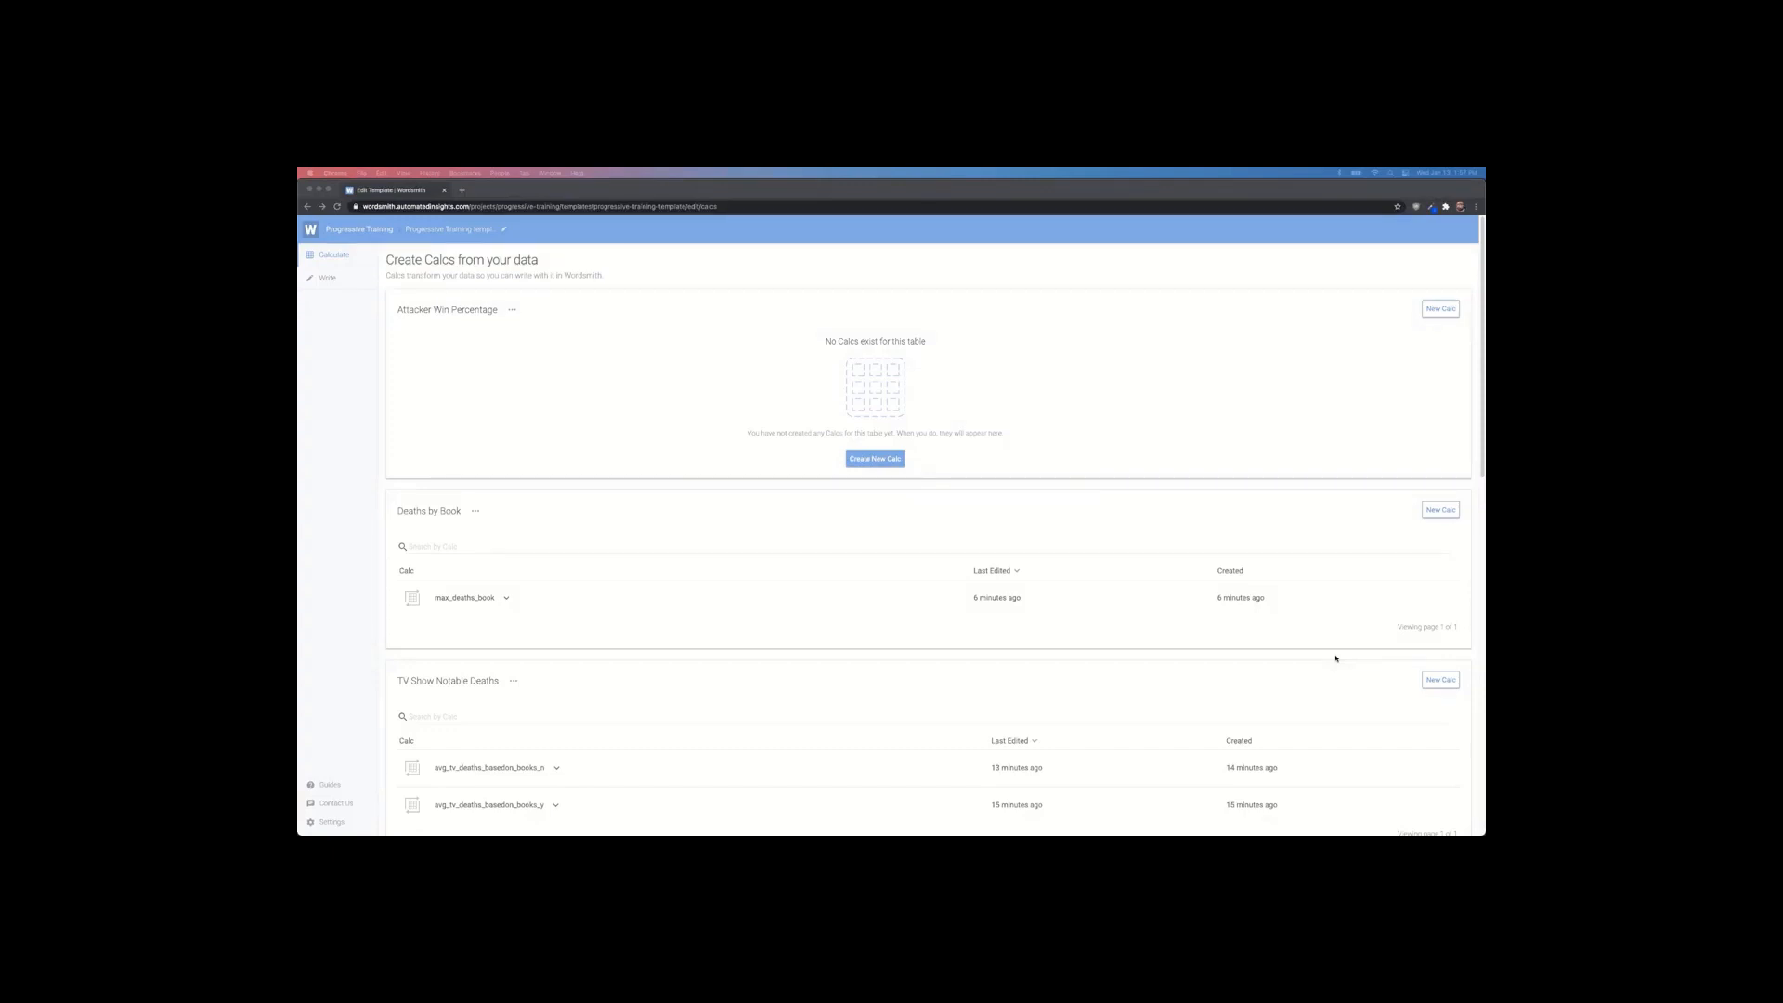
scroll(920, 641, down, 10)
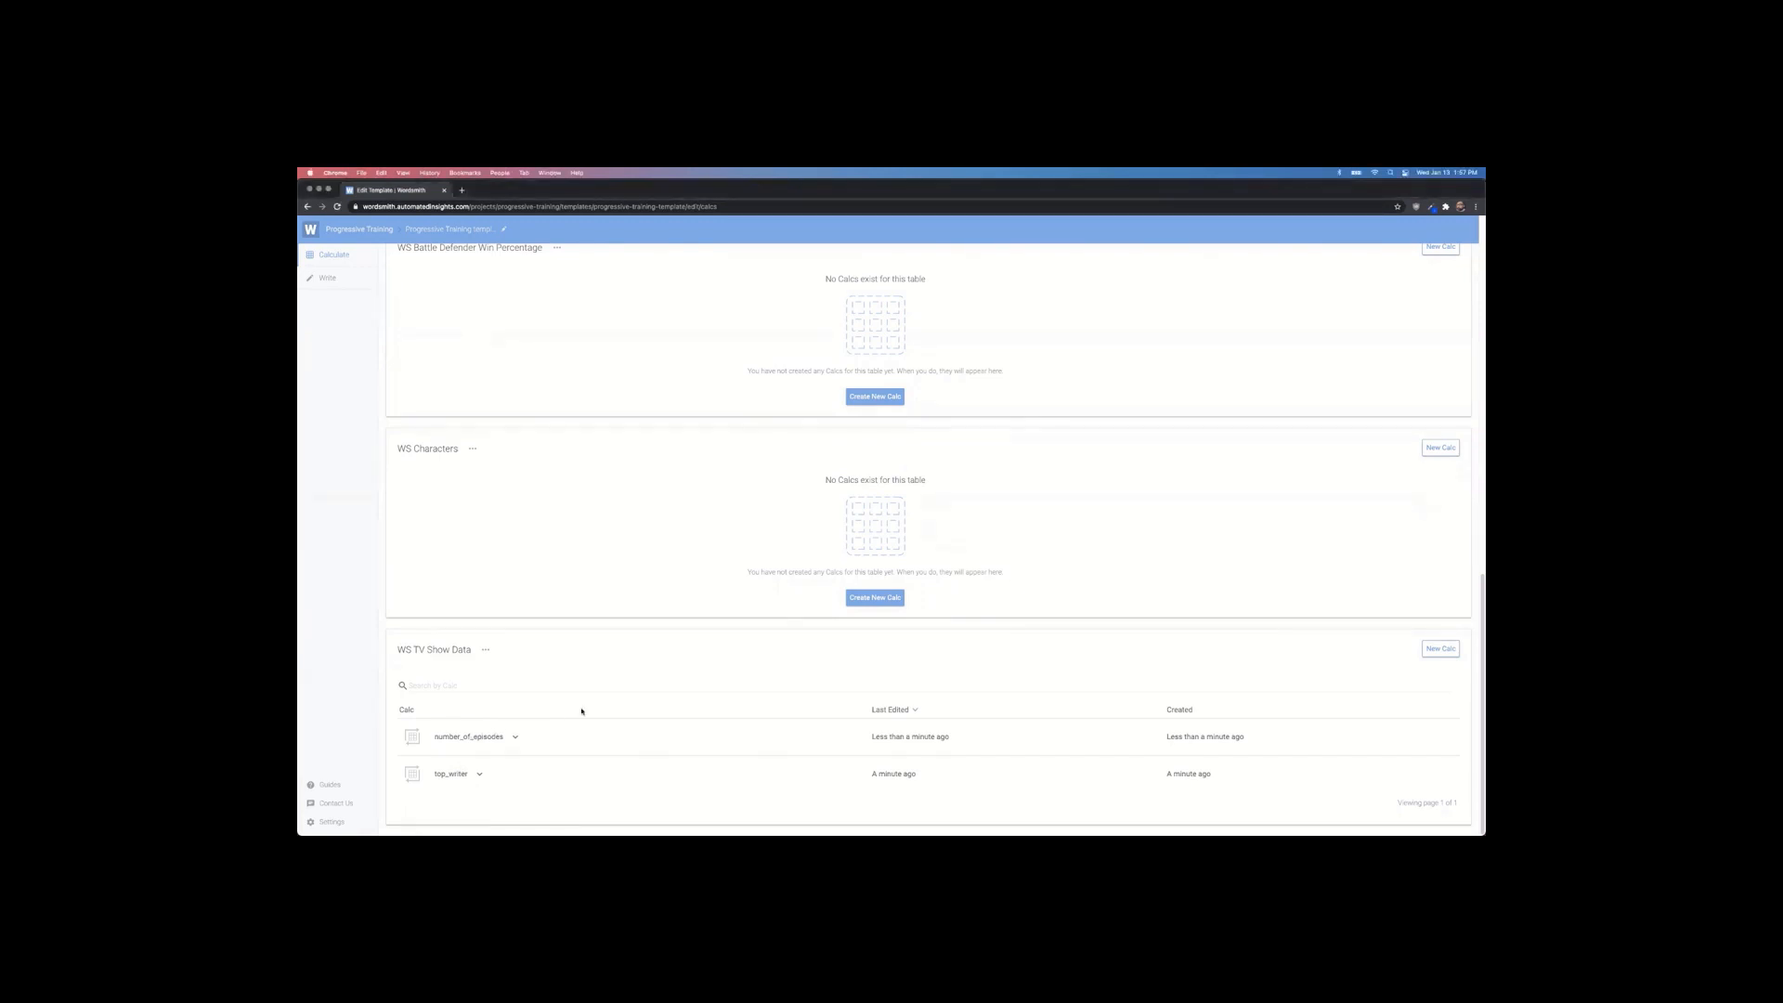
click(607, 681)
click(346, 660)
Step: Reopen number_of_episodes, re-save it, and go to the Write editor
click(465, 734)
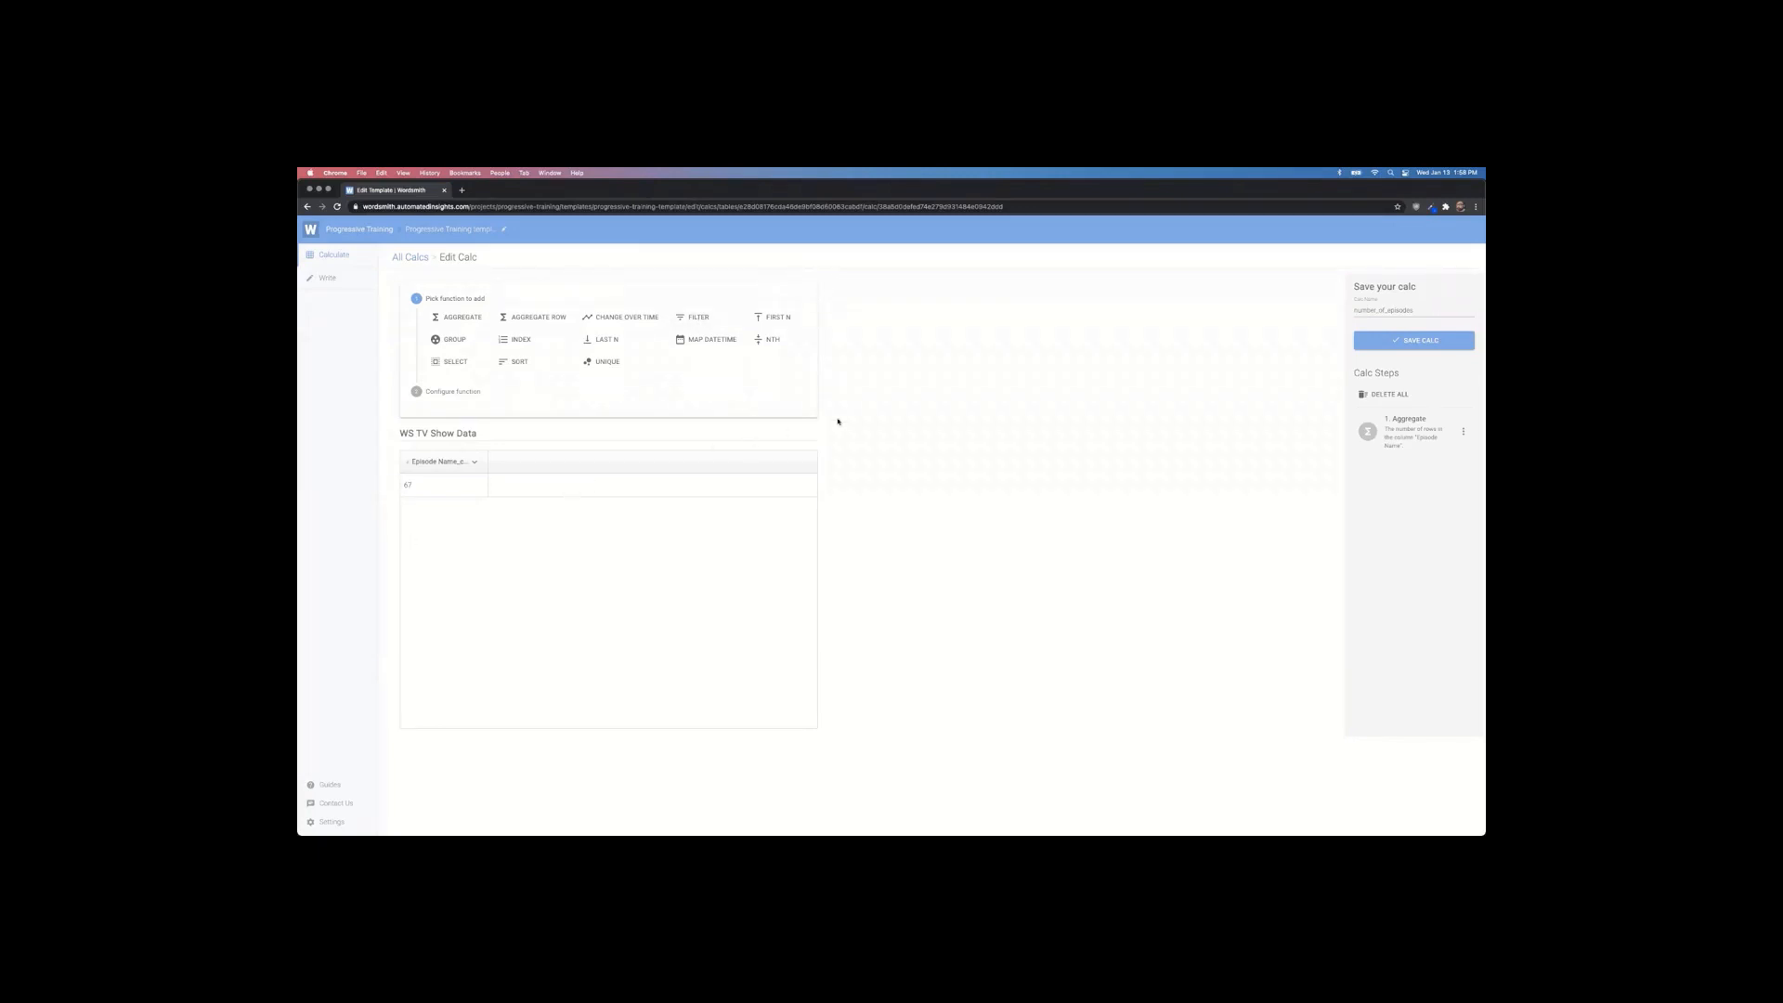
click(1410, 339)
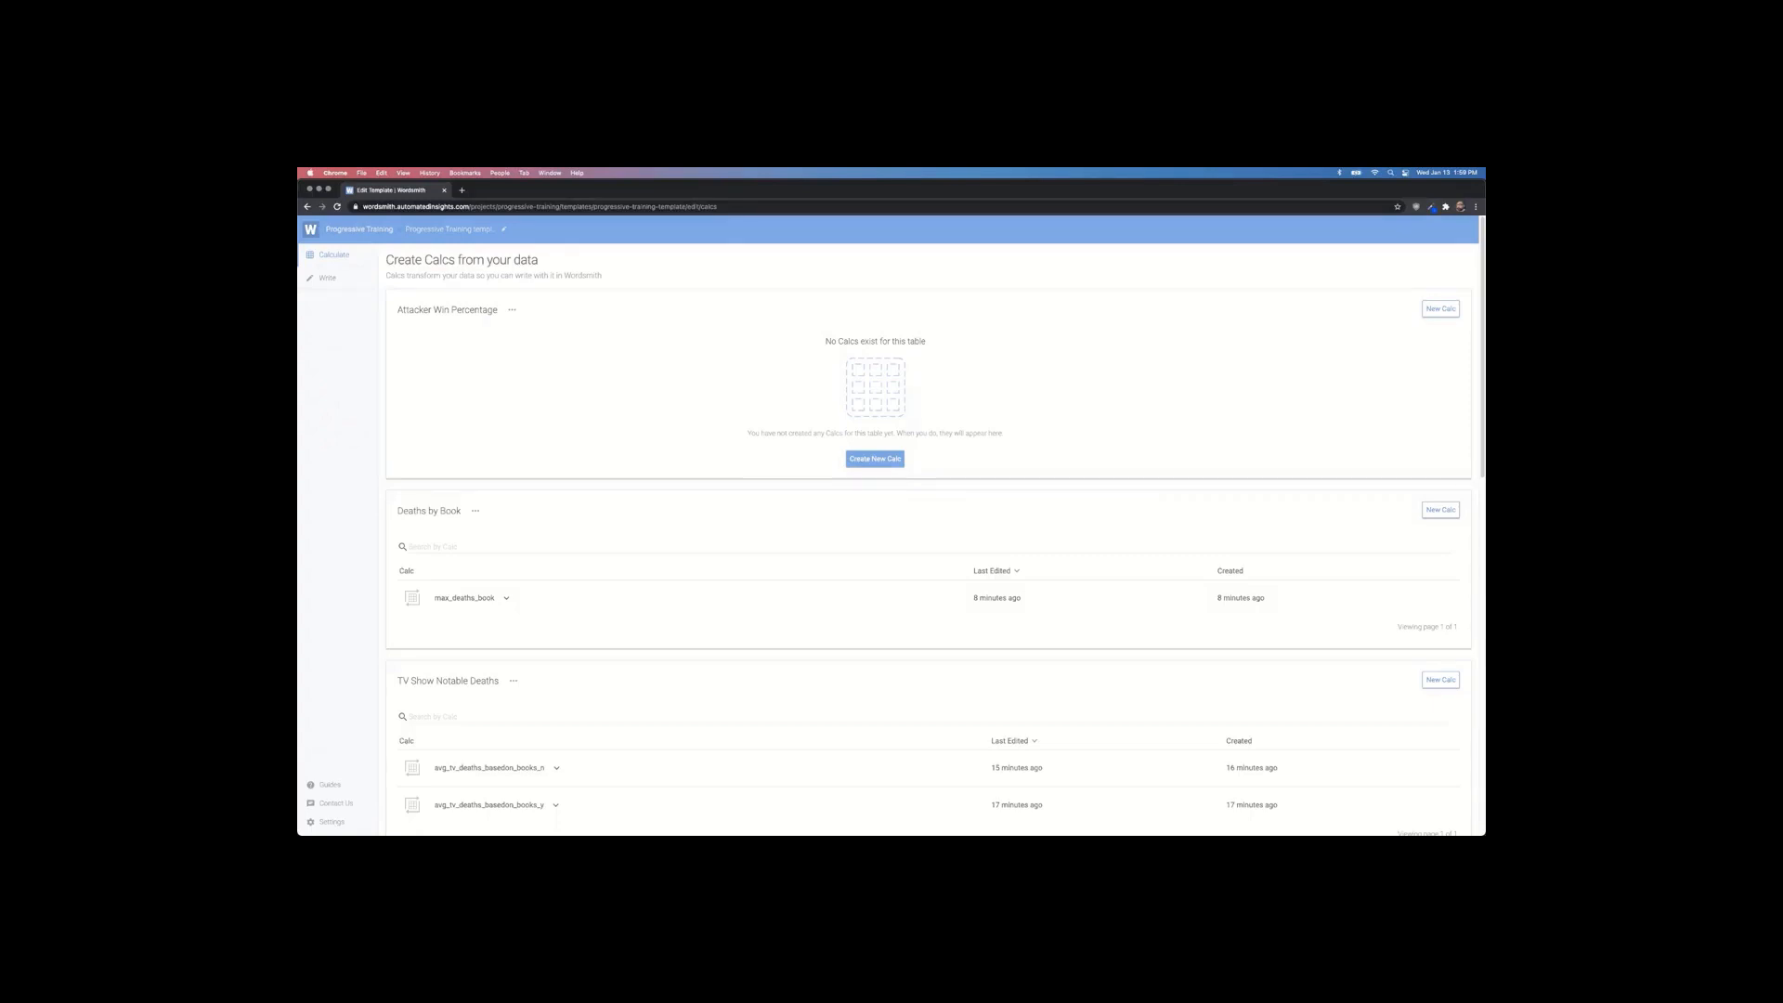
click(327, 278)
Step: Browse the Insert Data variables, close them, and return to the Calculate page
click(916, 258)
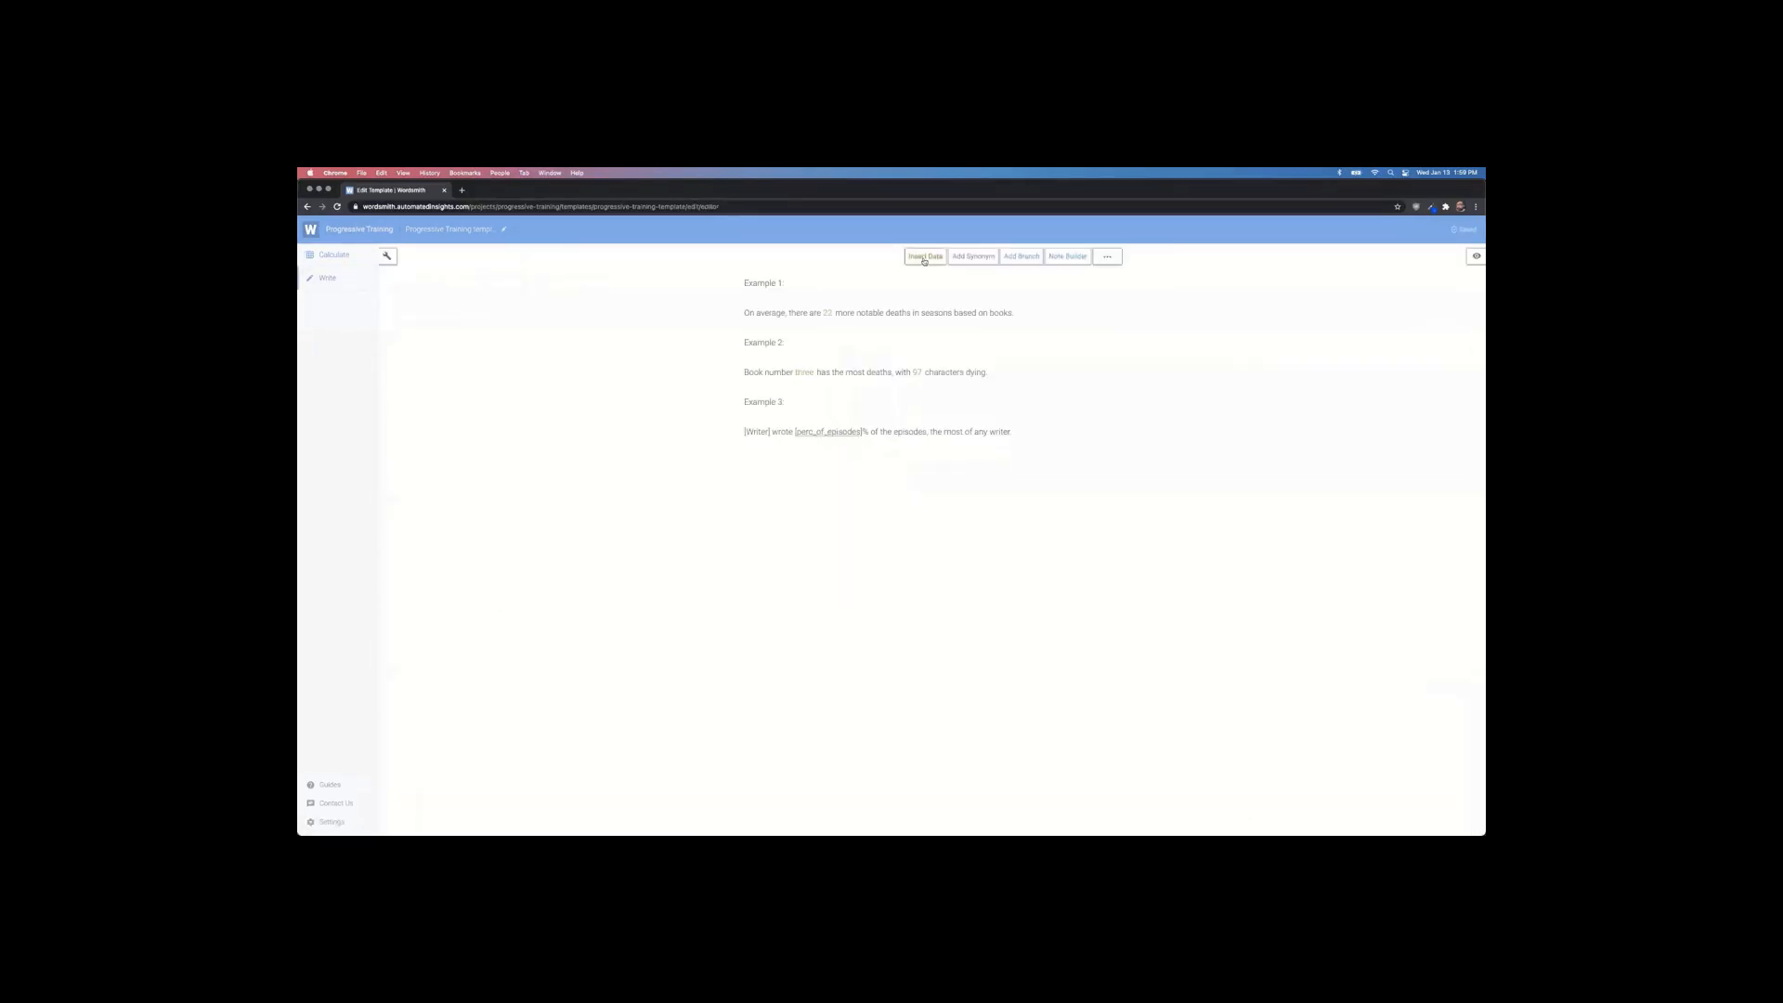
scroll(1010, 376, down, 2)
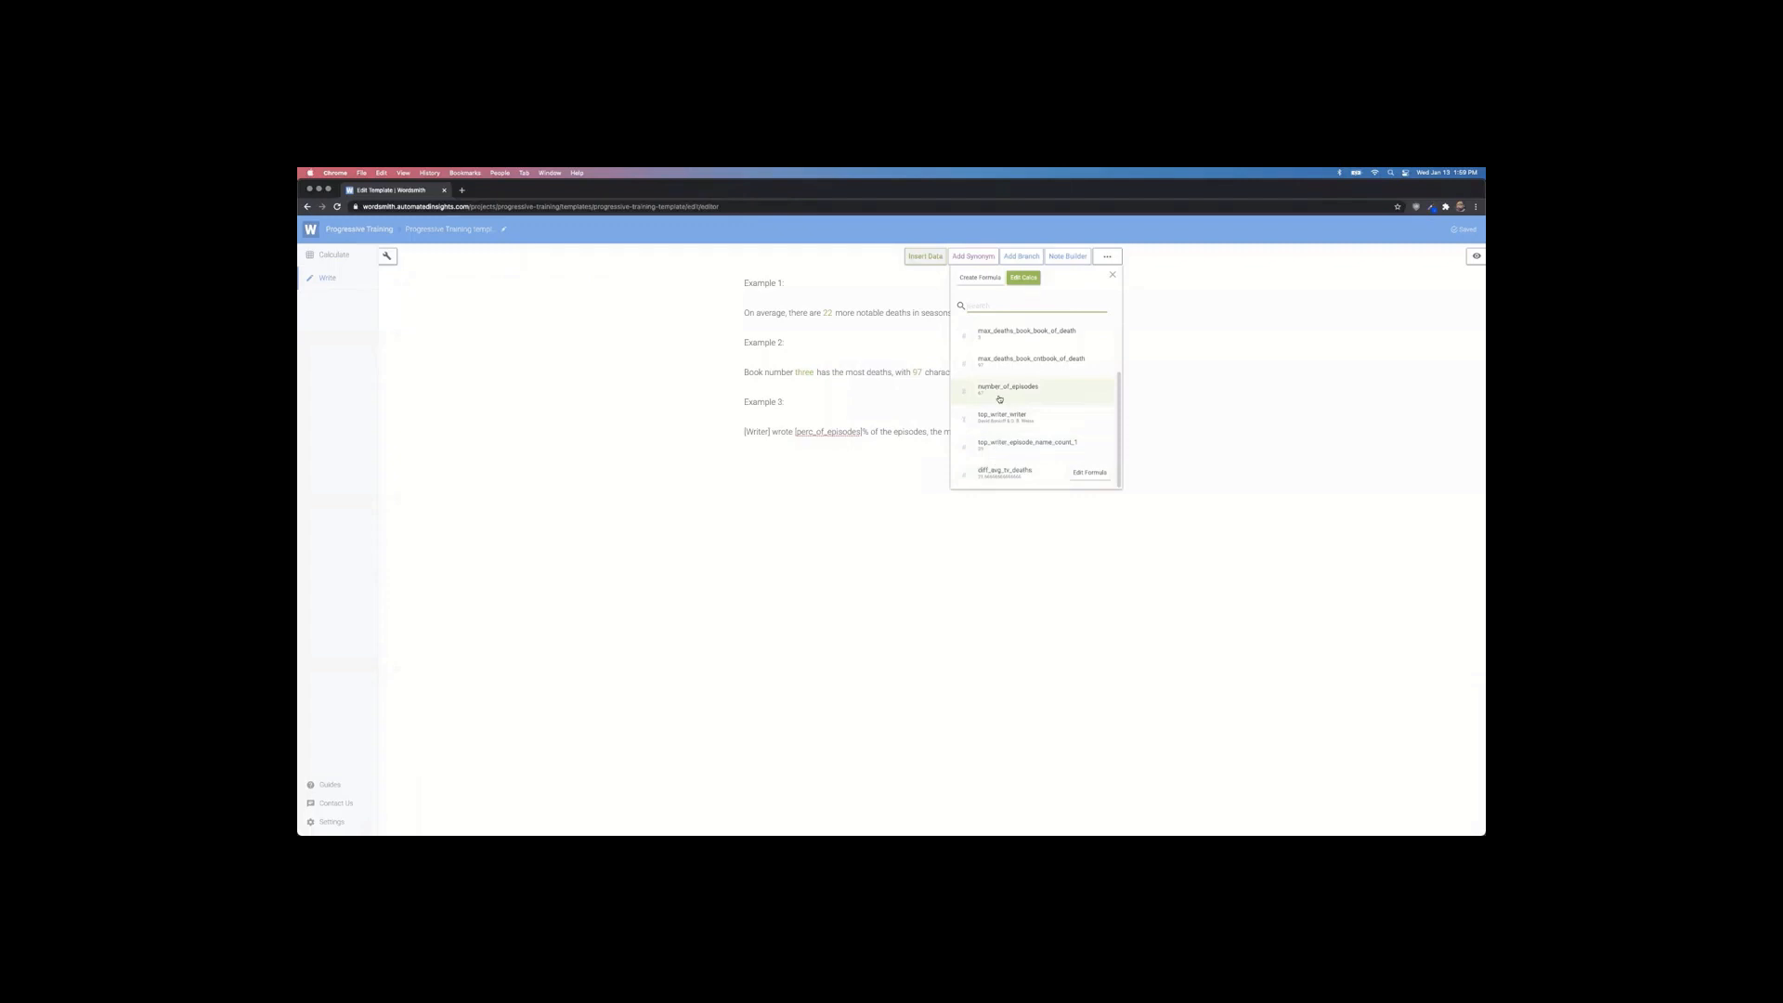
click(781, 442)
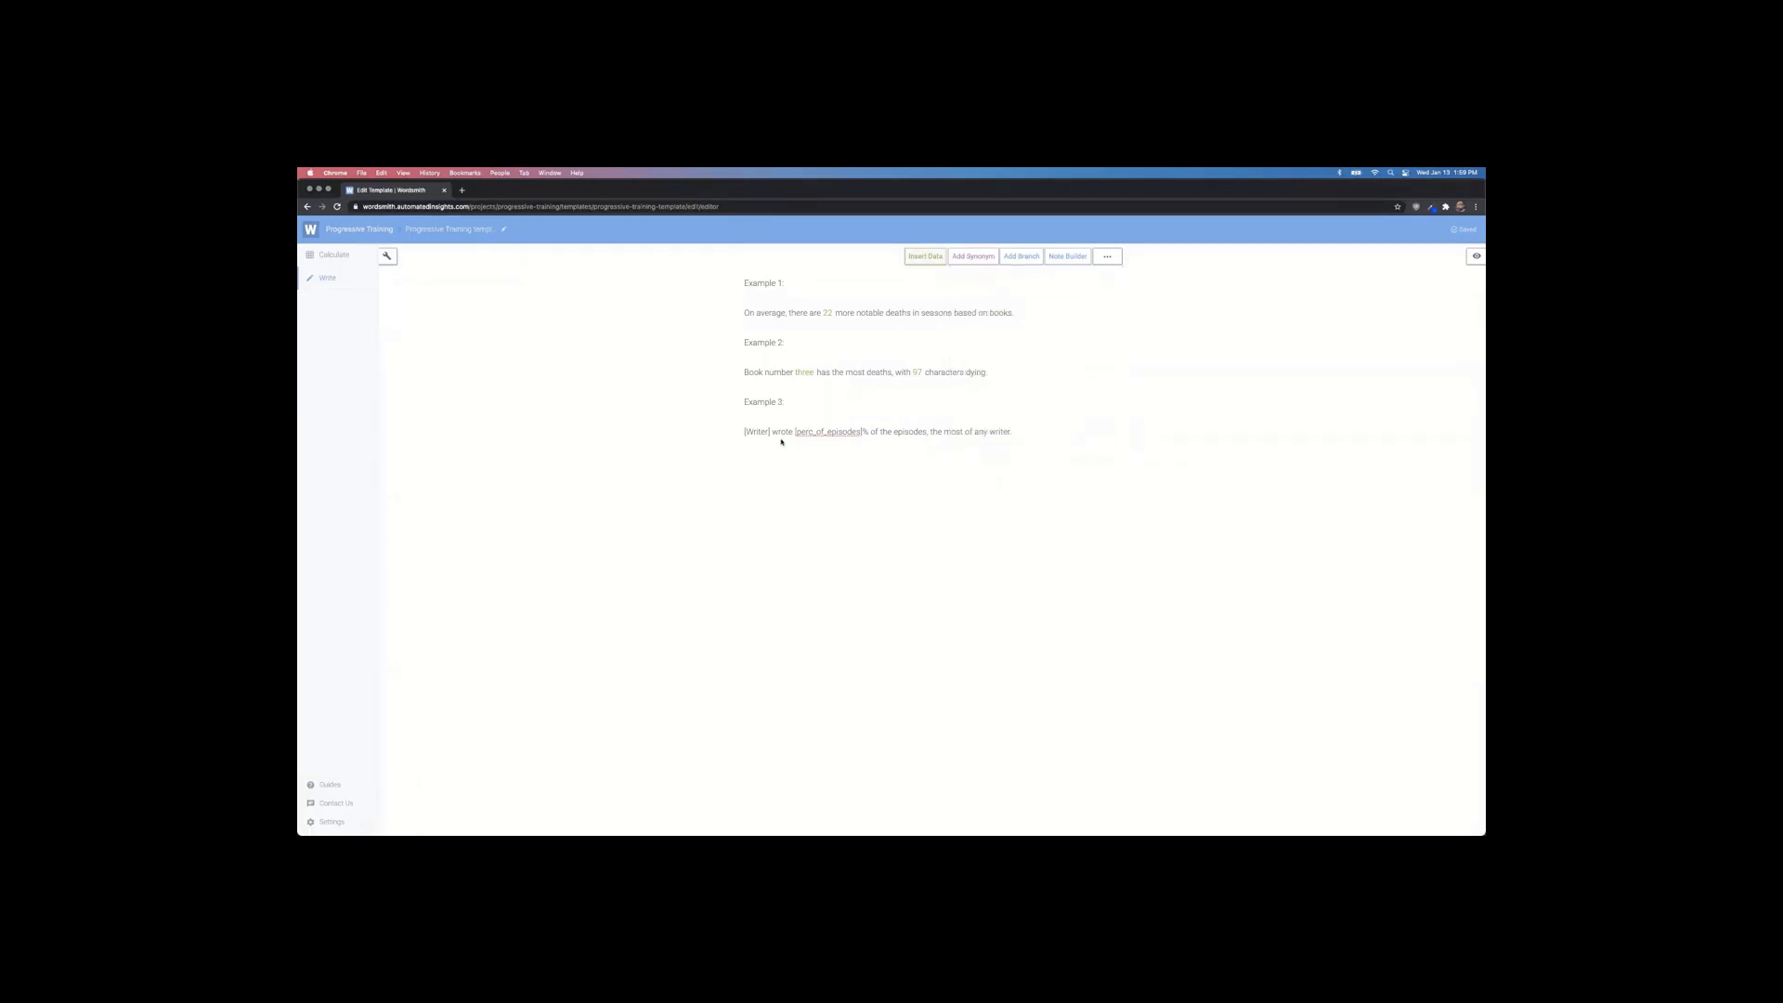
click(349, 263)
Step: Open top_writer under WS TV Show Data for editing
scroll(764, 480, down, 10)
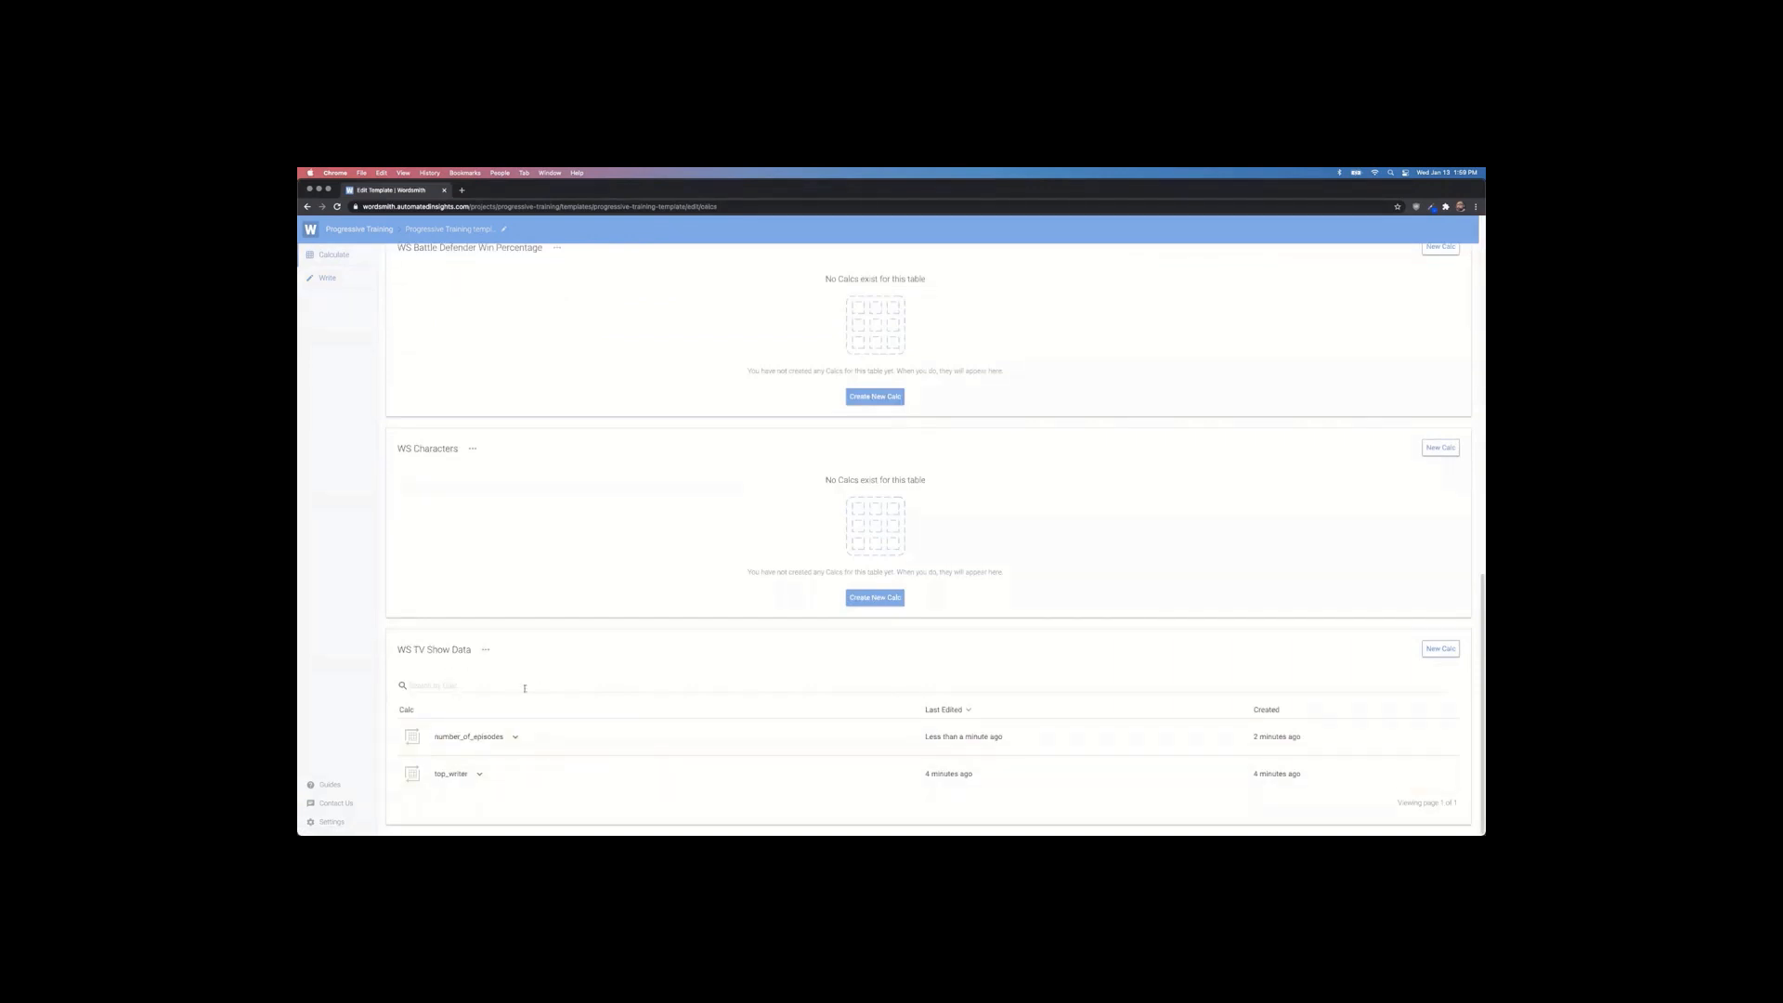
click(481, 777)
scroll(497, 789, down, 1)
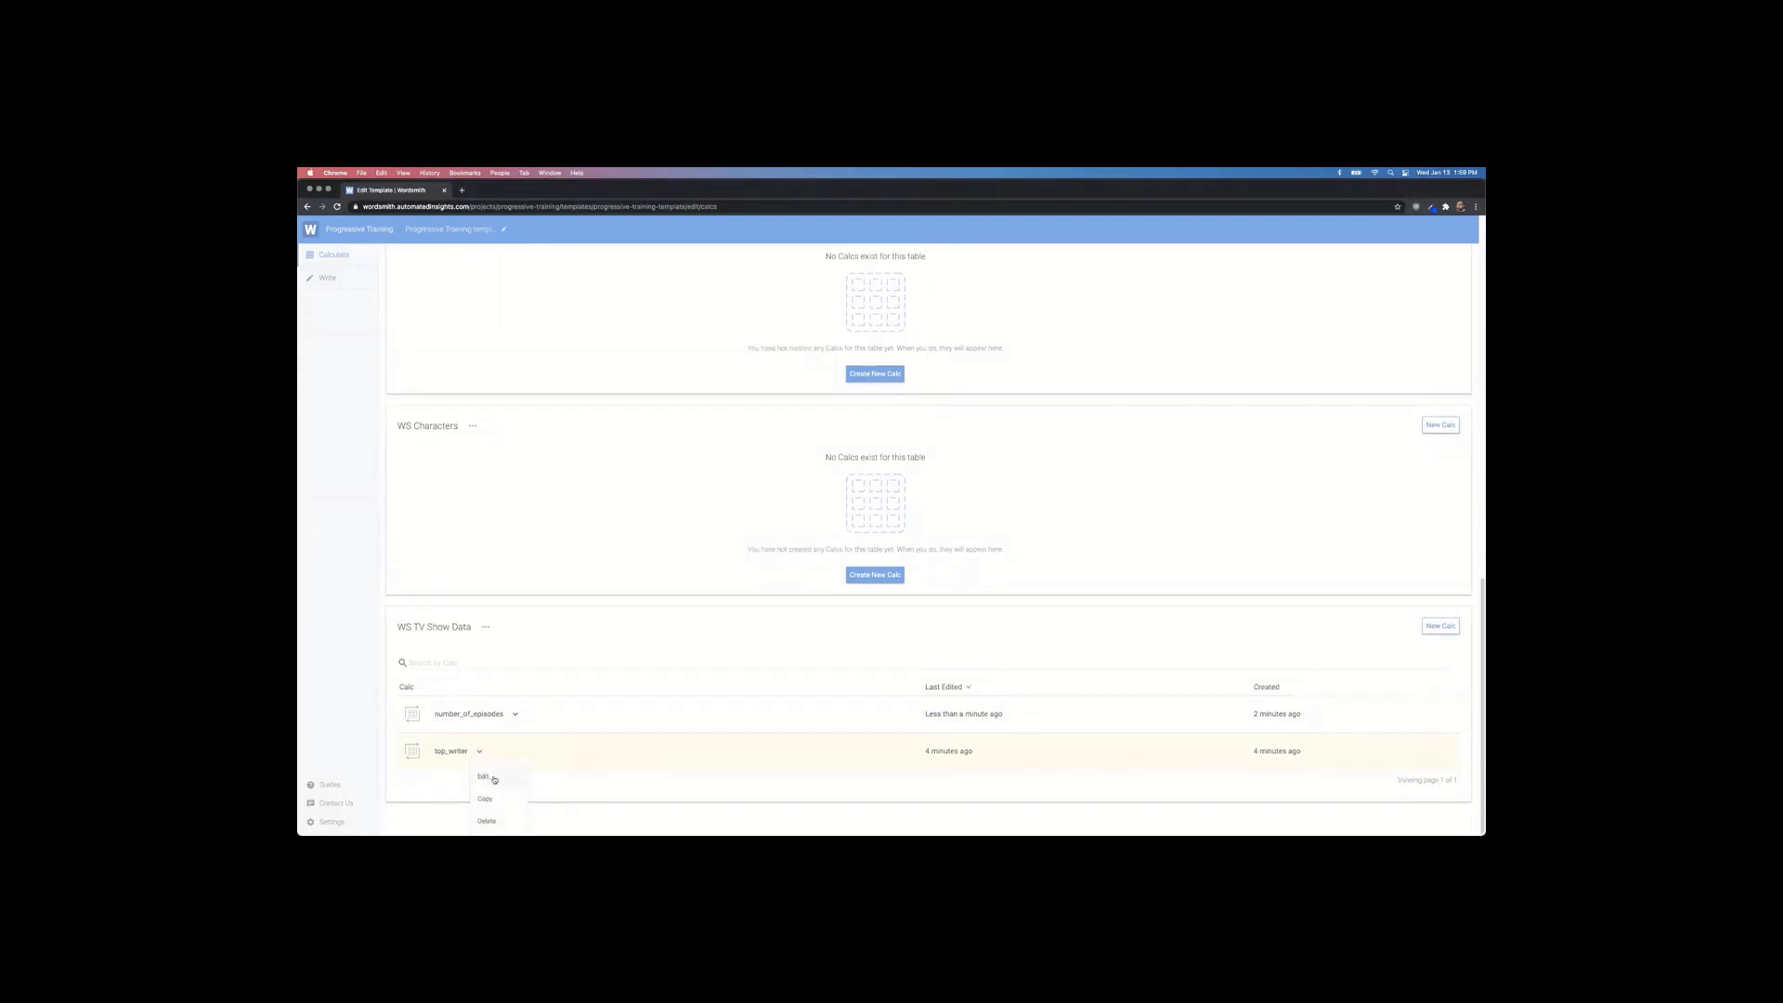
click(484, 777)
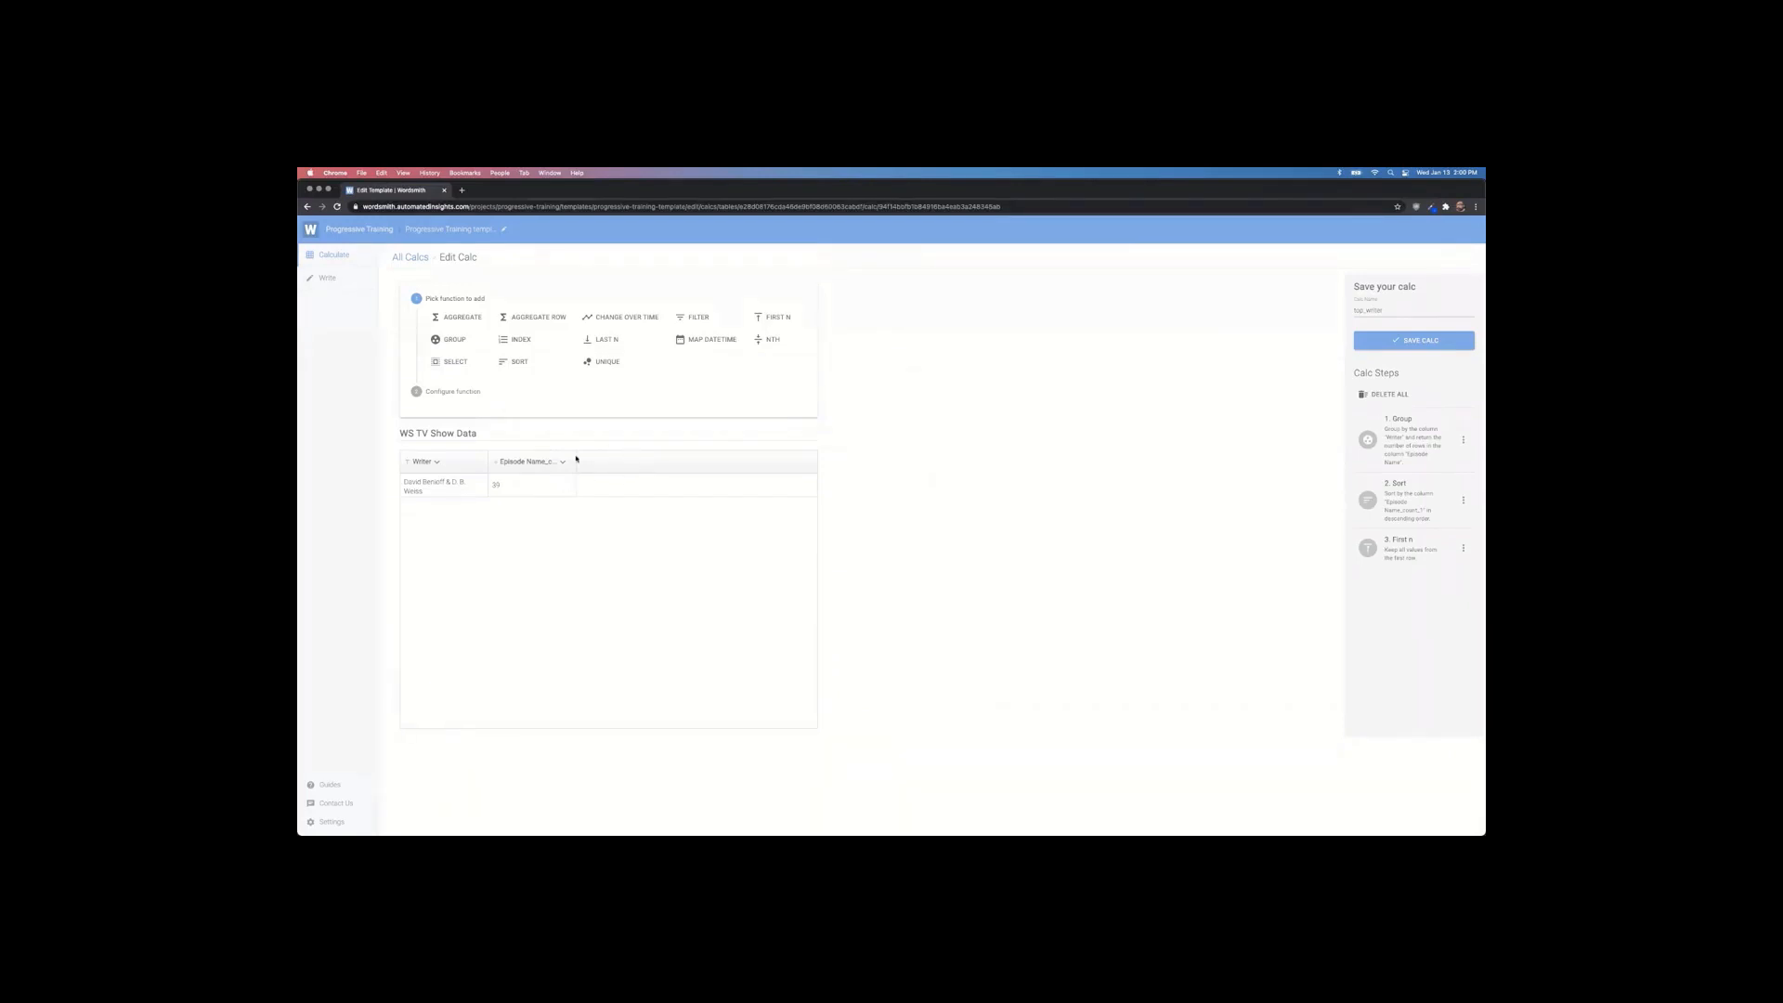
Step: Add an Aggregate Row divide on Episode Name_count_1 with the second value typed as Calc
drag(492, 485, 508, 490)
click(533, 319)
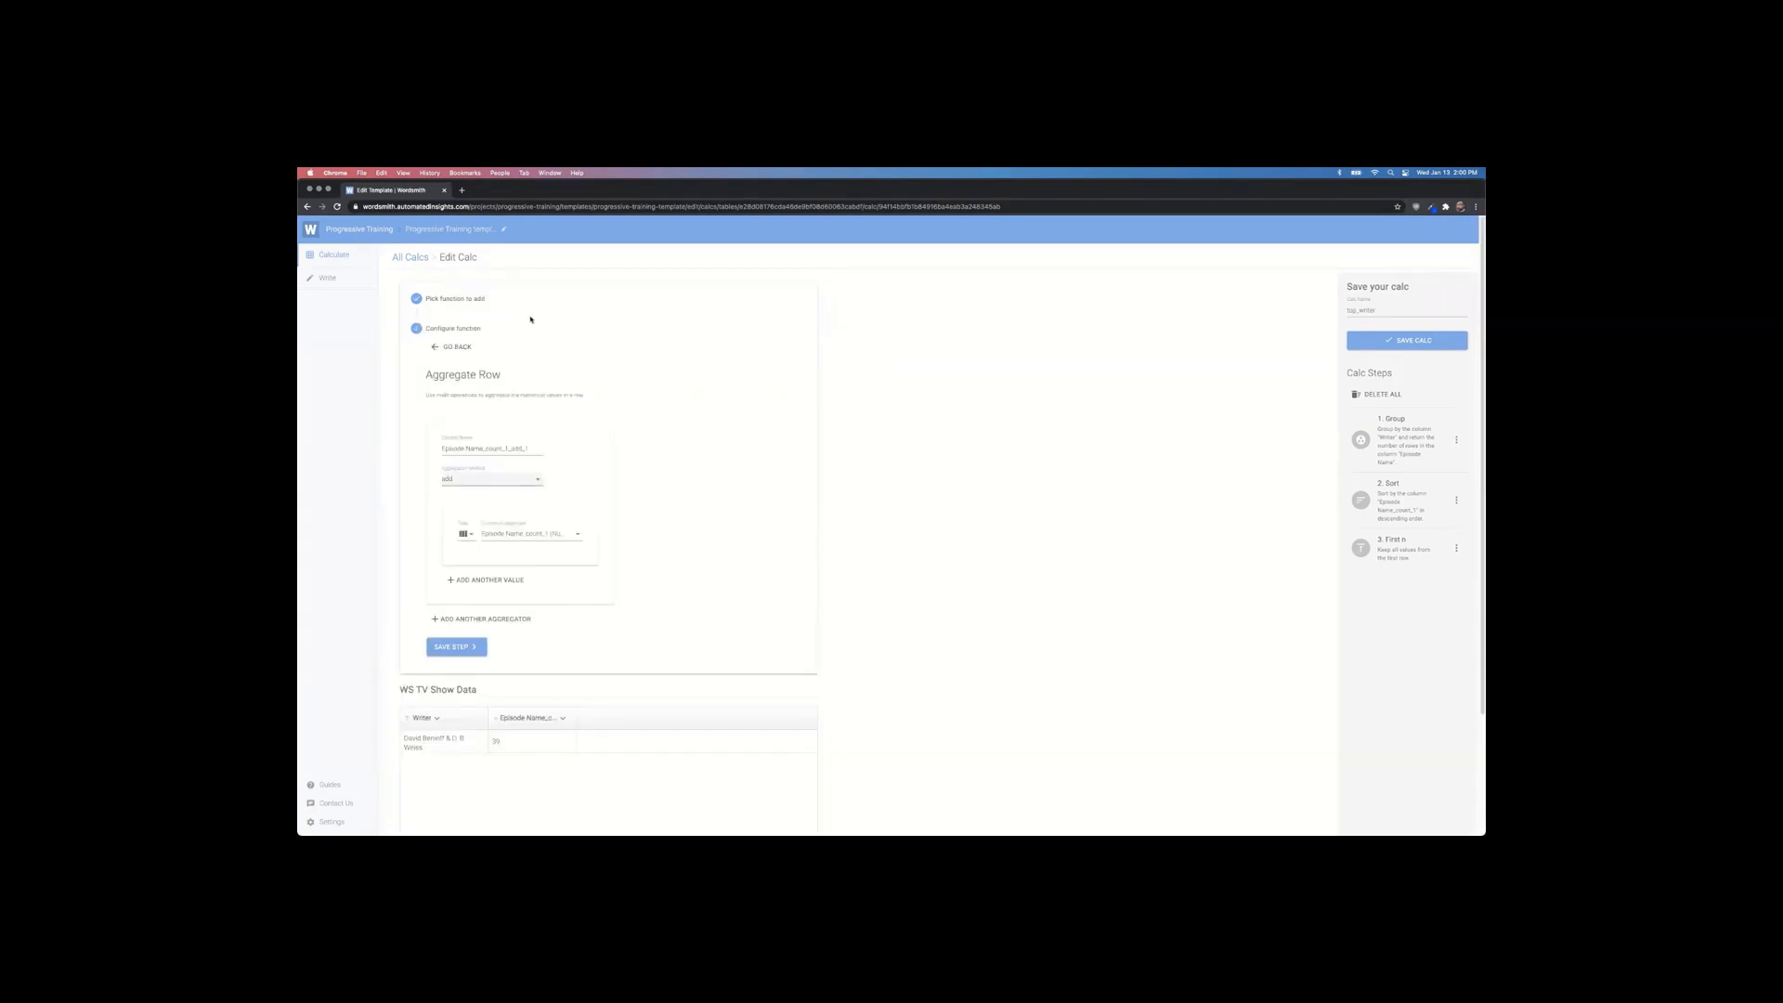
click(530, 483)
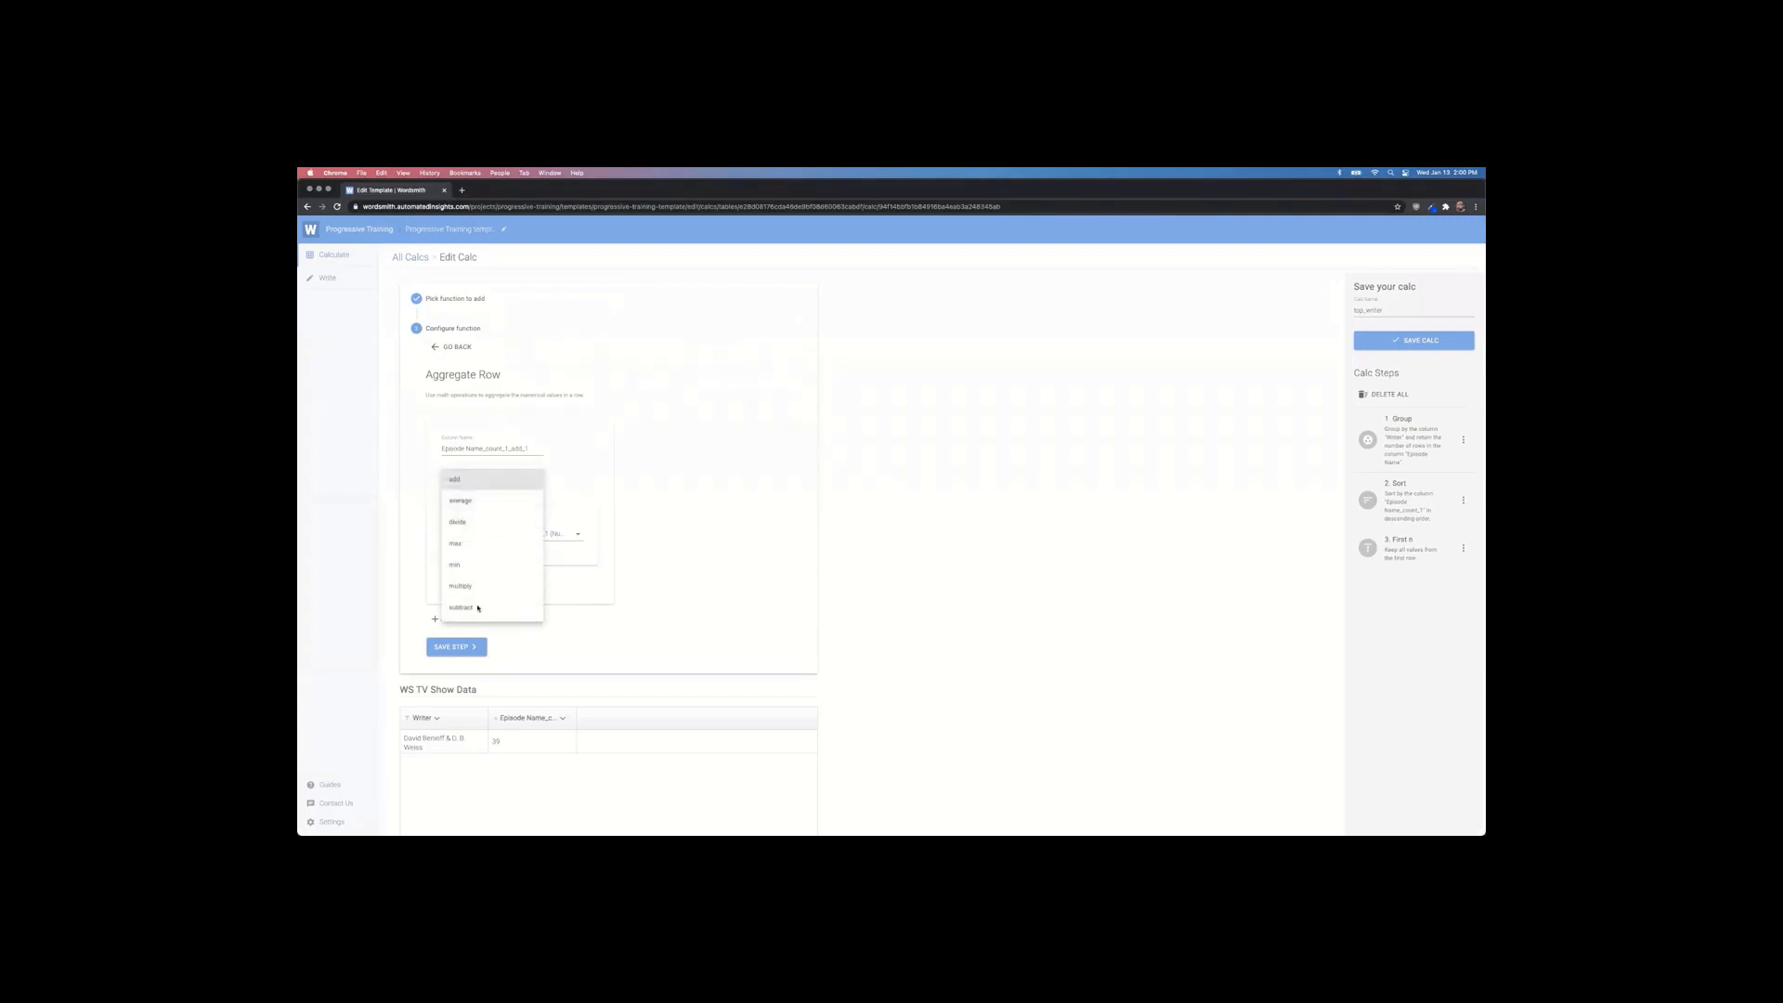
click(470, 521)
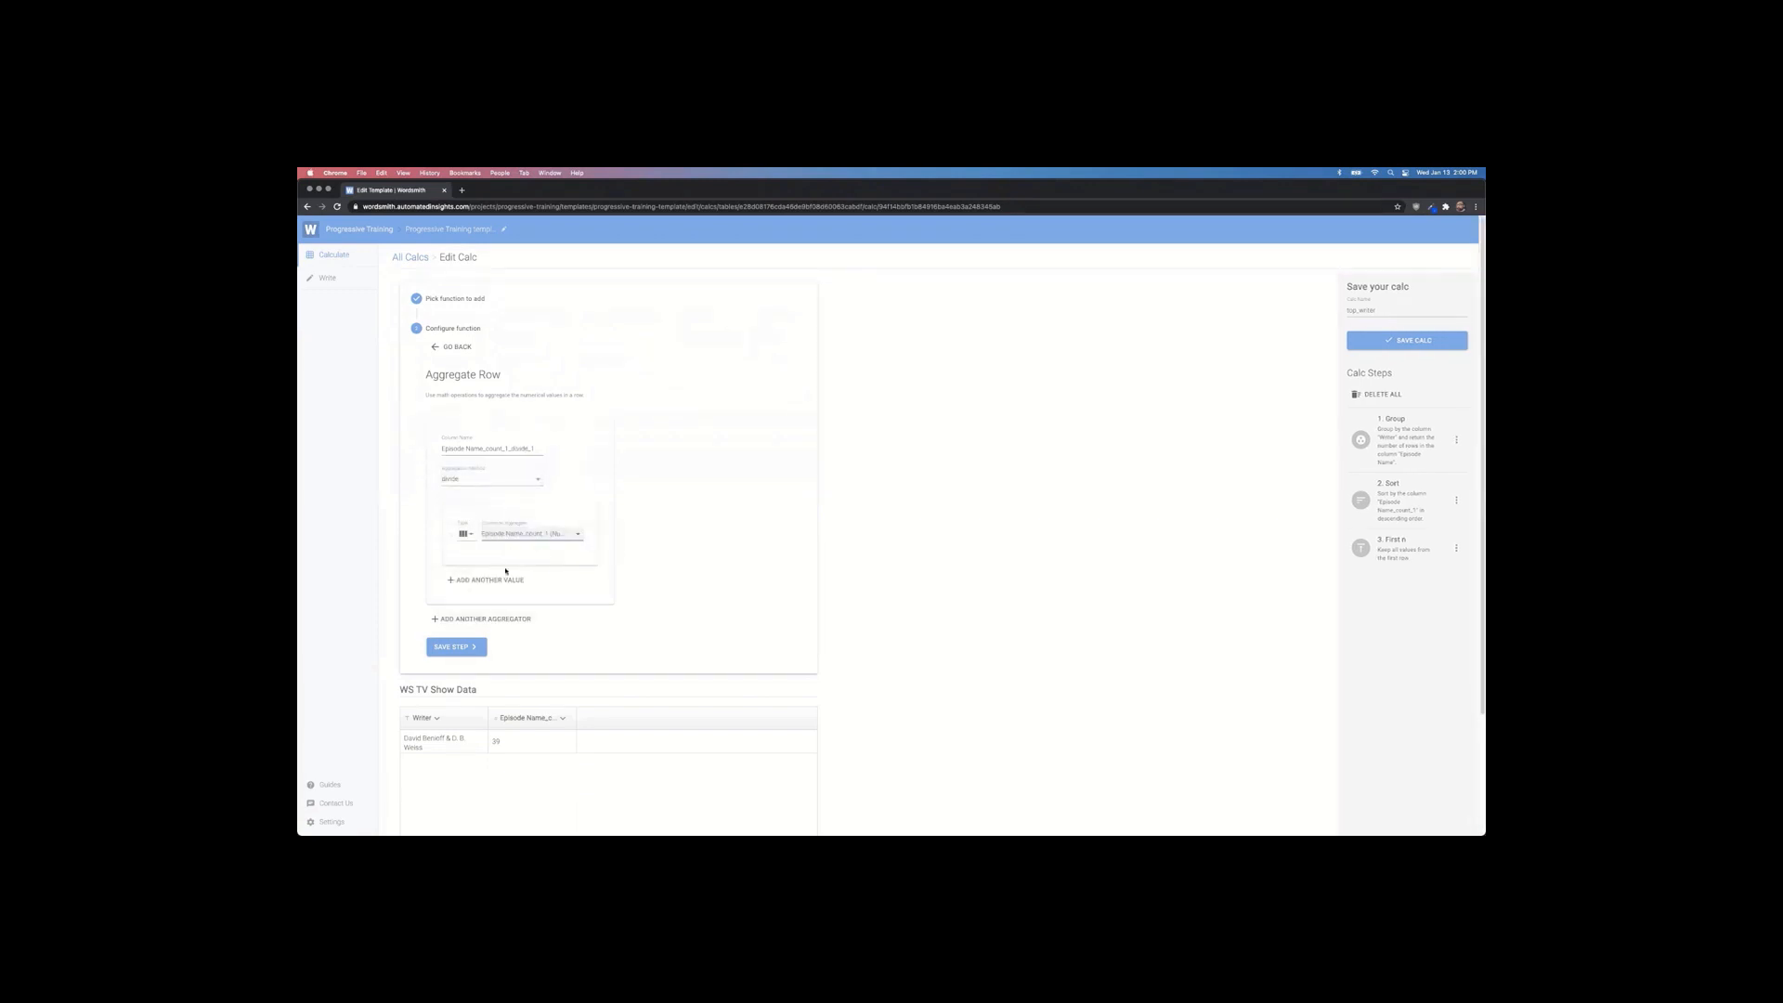
click(469, 581)
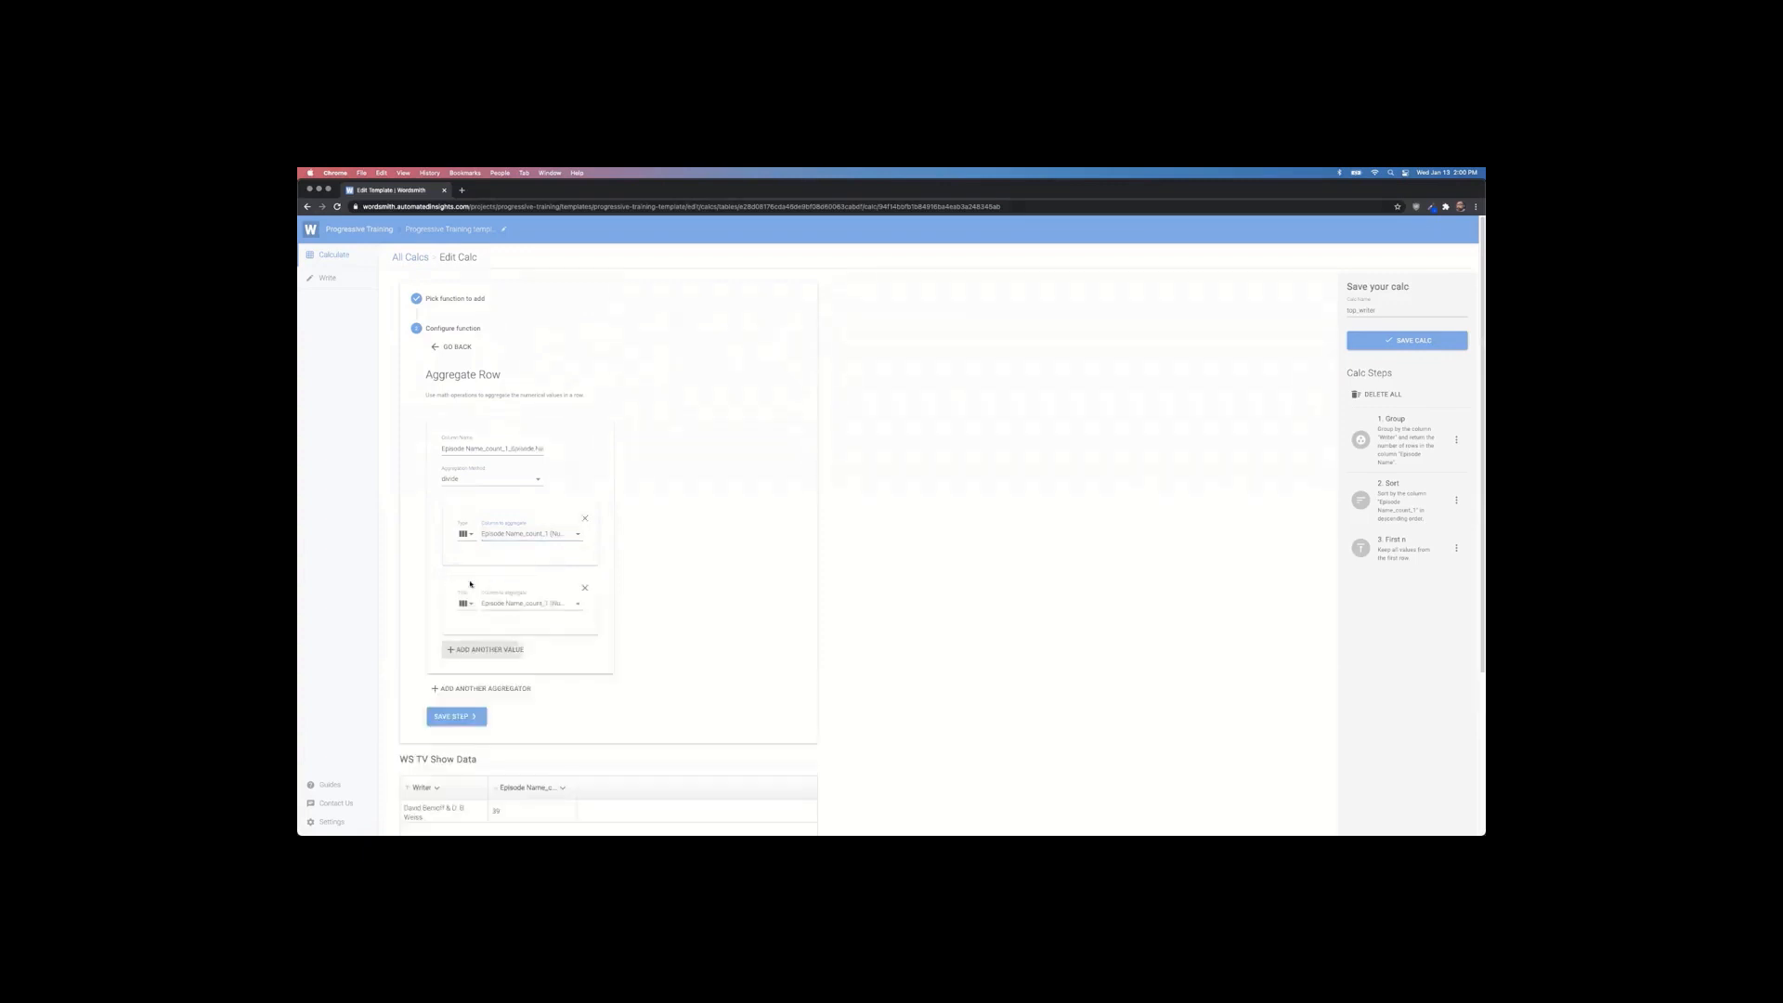
click(530, 602)
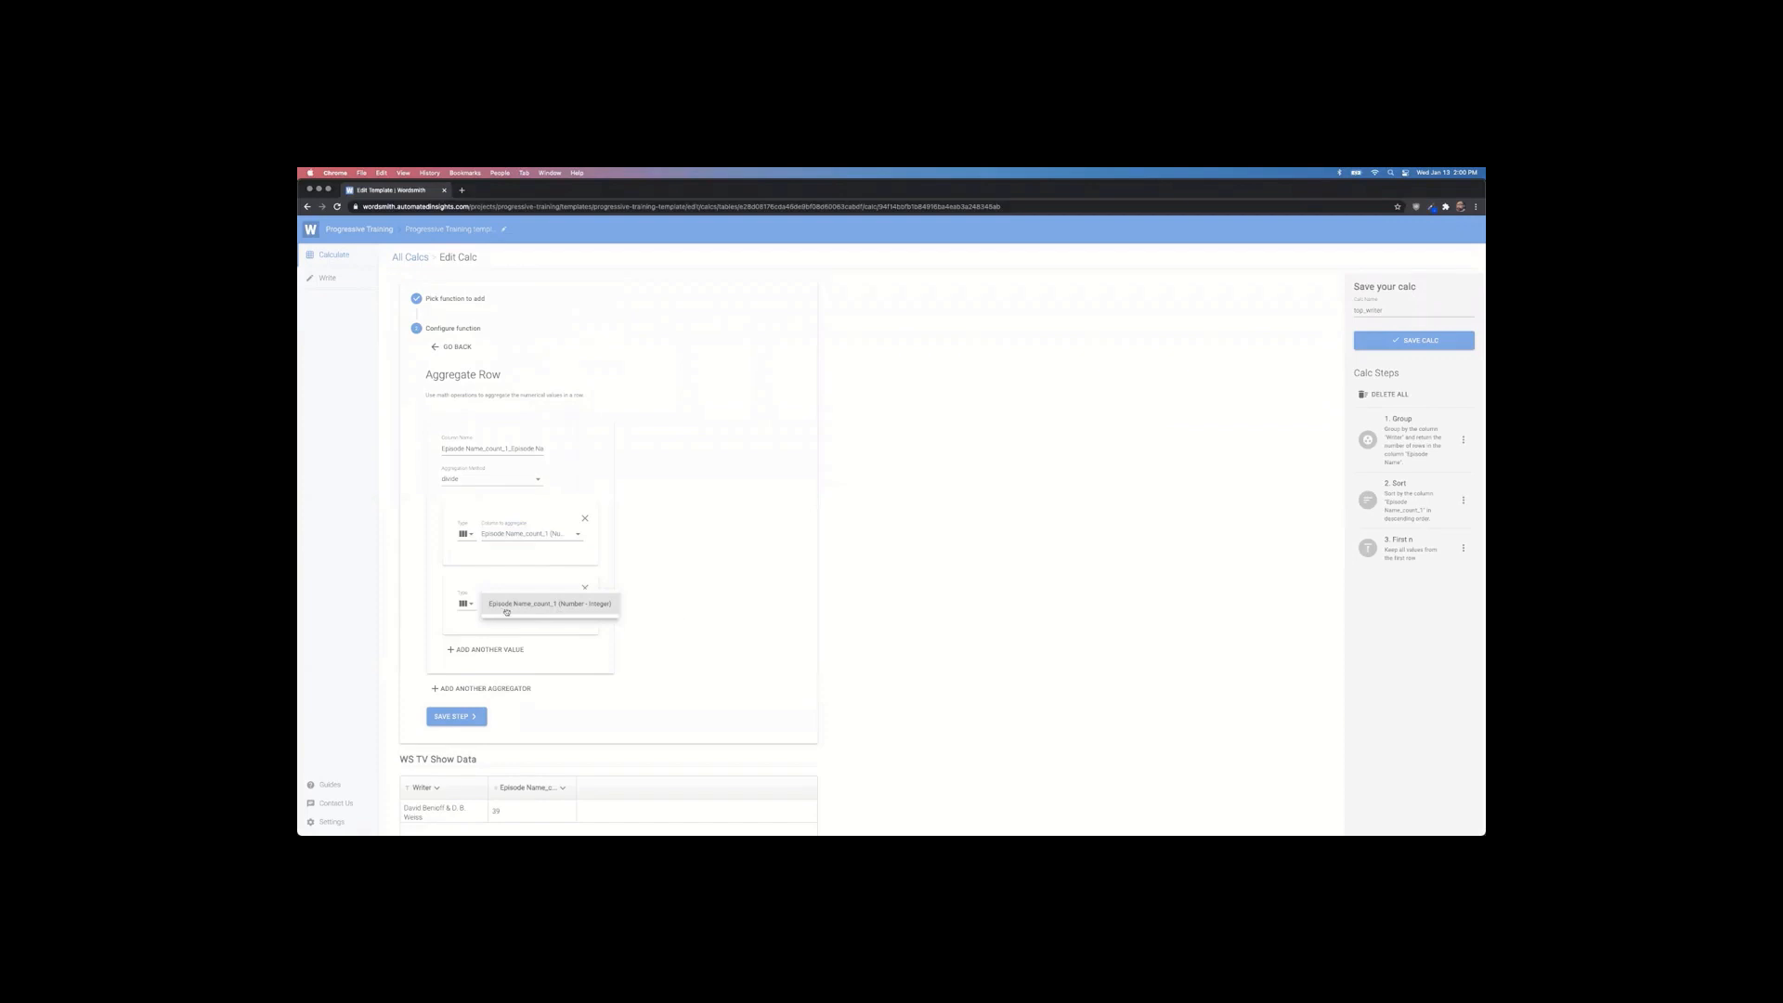
click(507, 612)
click(466, 604)
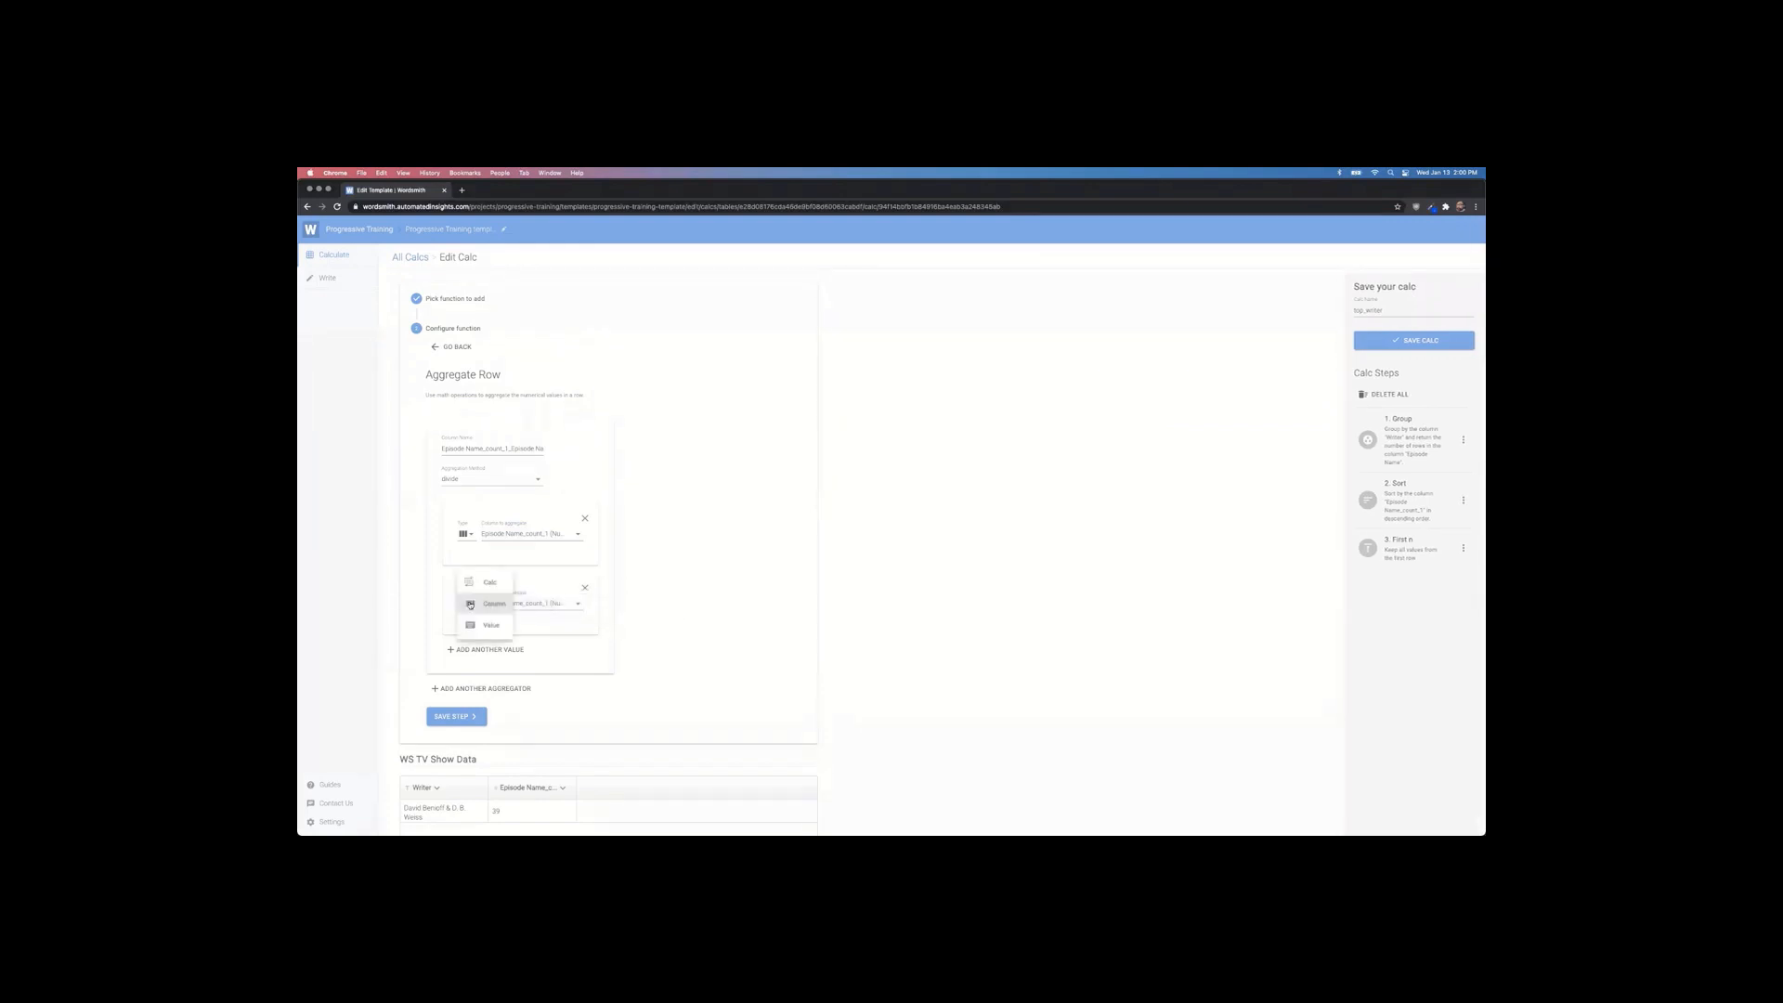
click(479, 628)
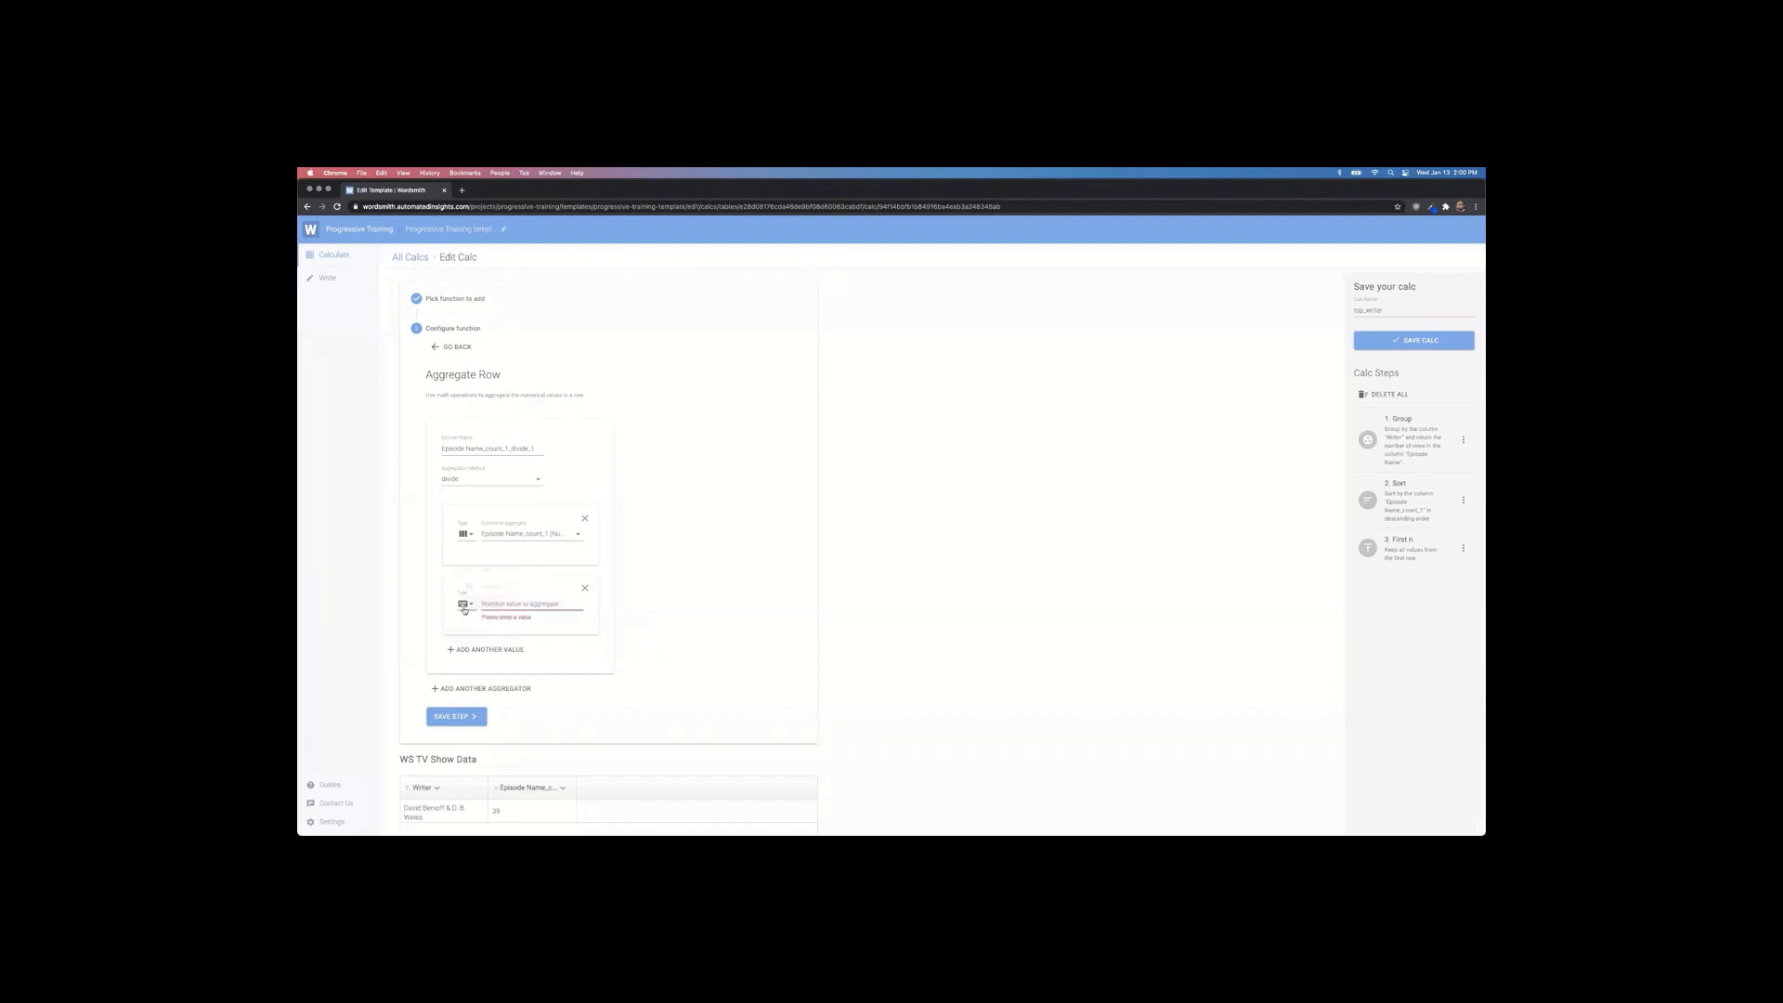
click(475, 607)
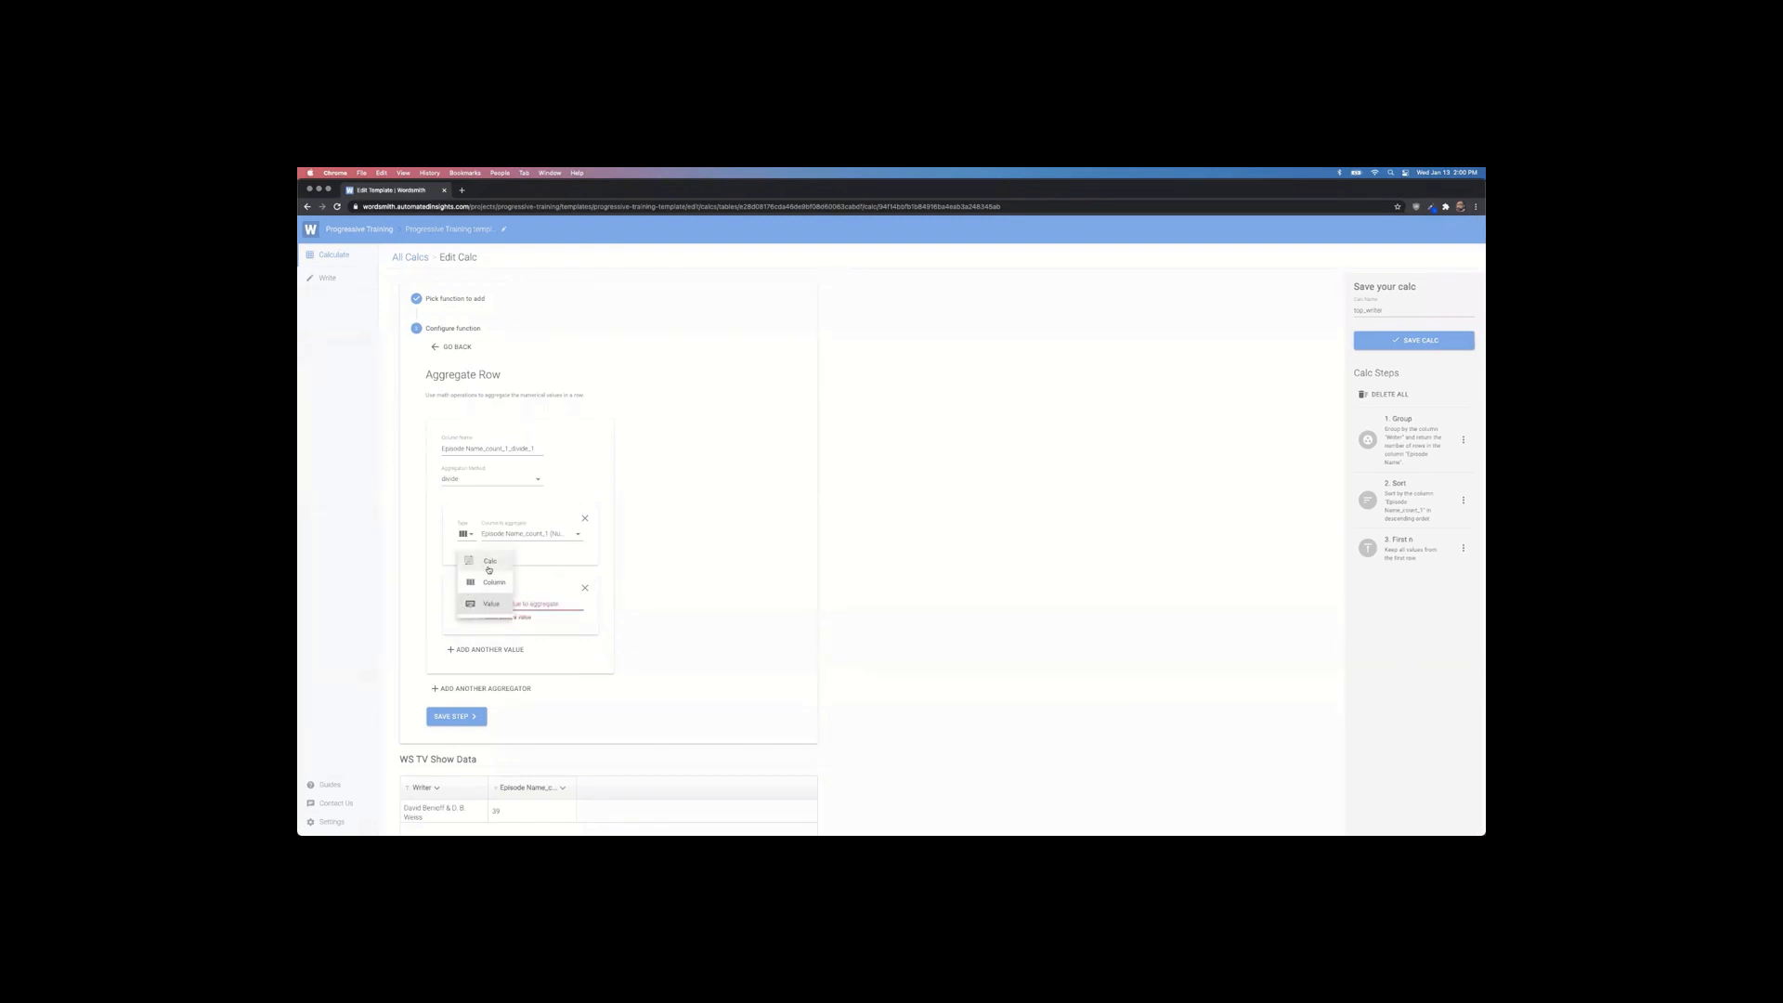
click(490, 570)
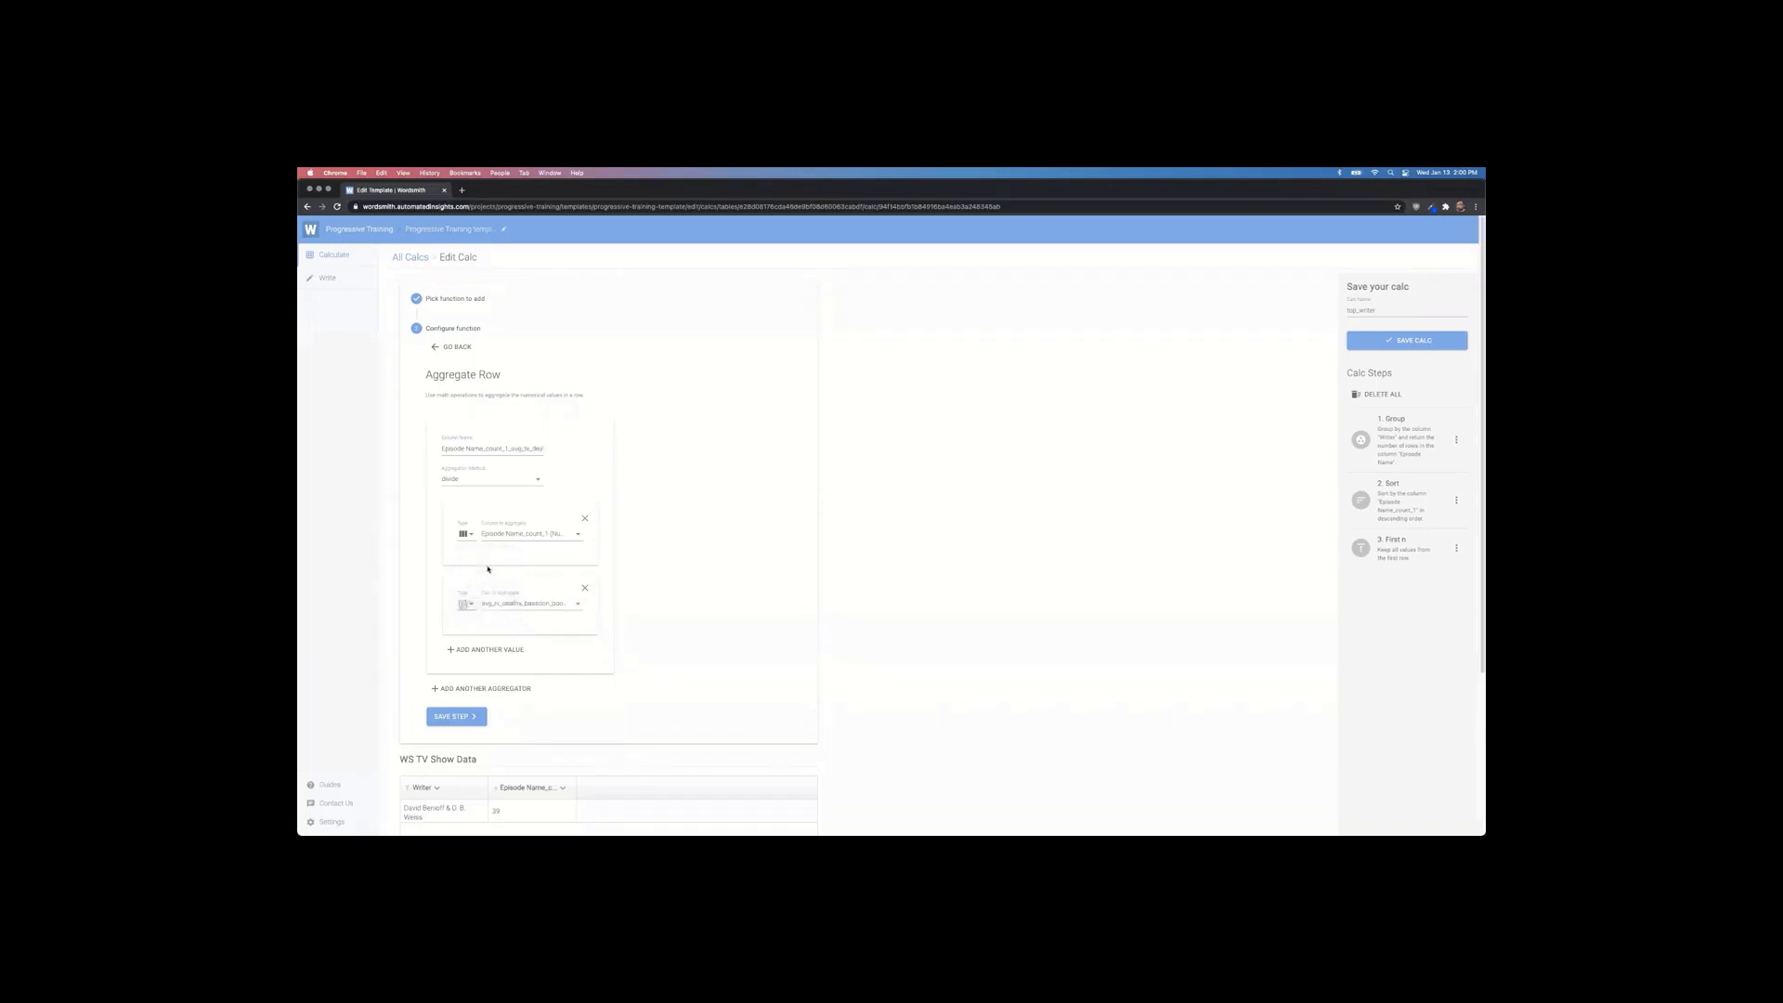
Step: Divide by the number_of_episodes calc (67) and name the column 'perc of episodes'
click(540, 604)
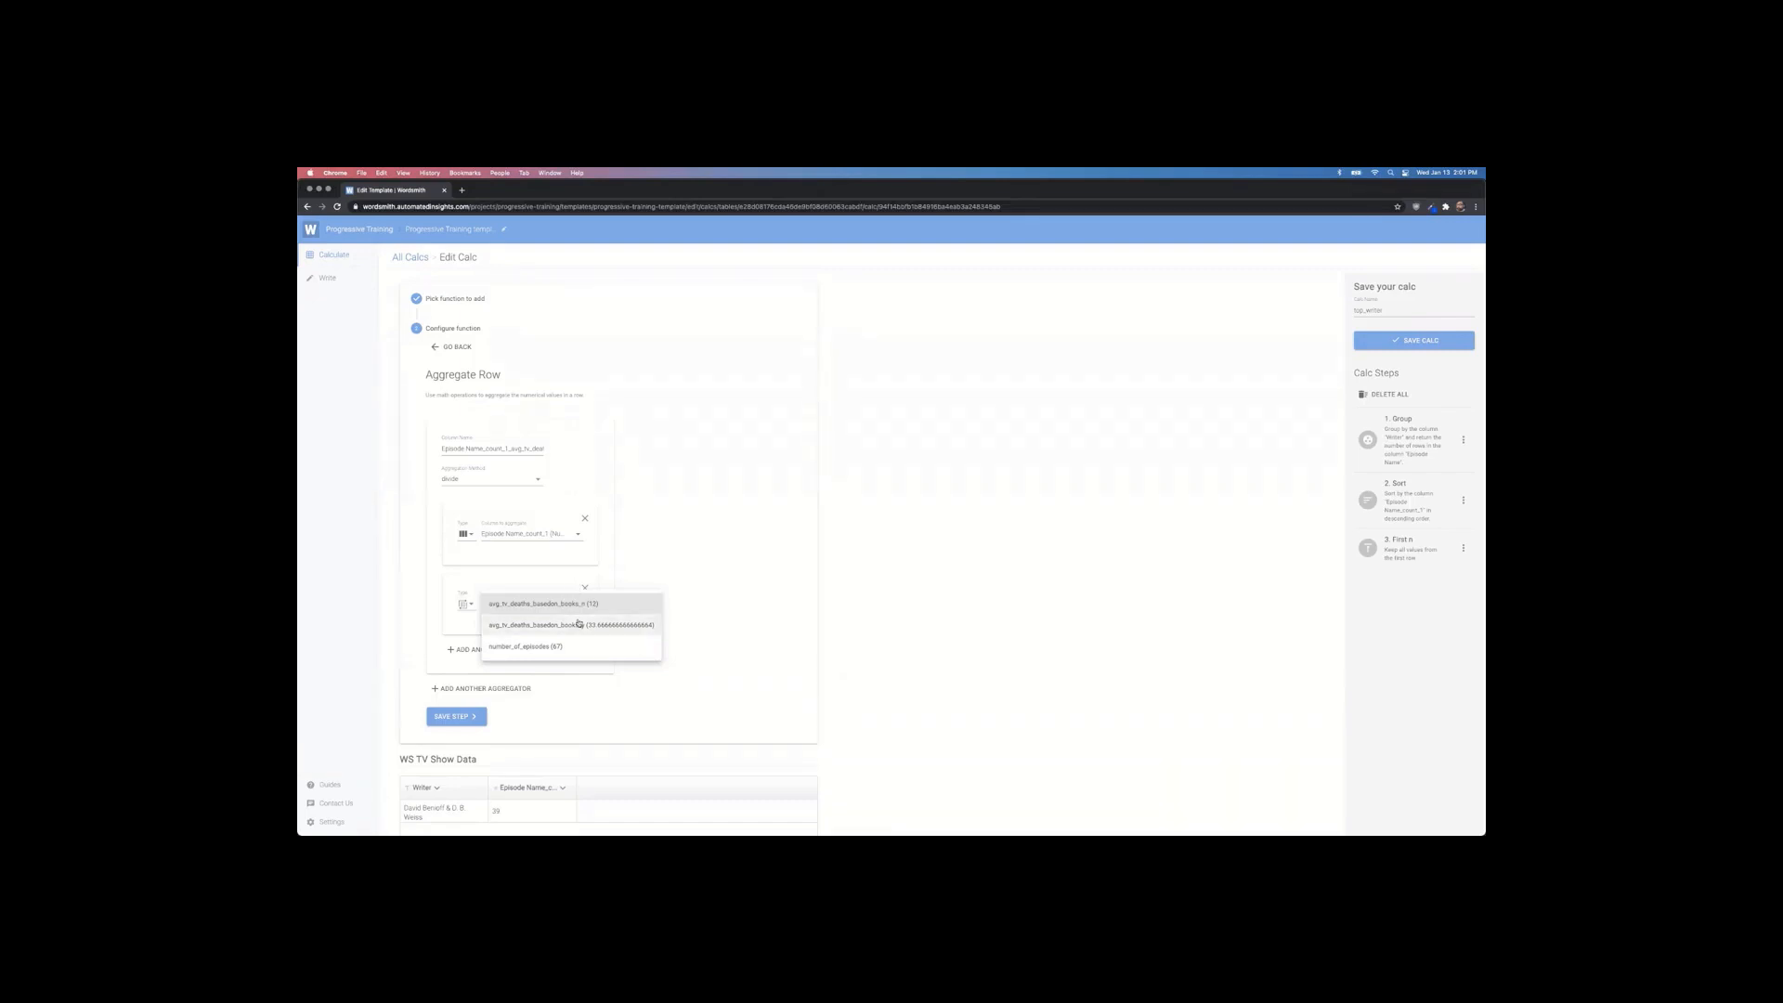
click(517, 646)
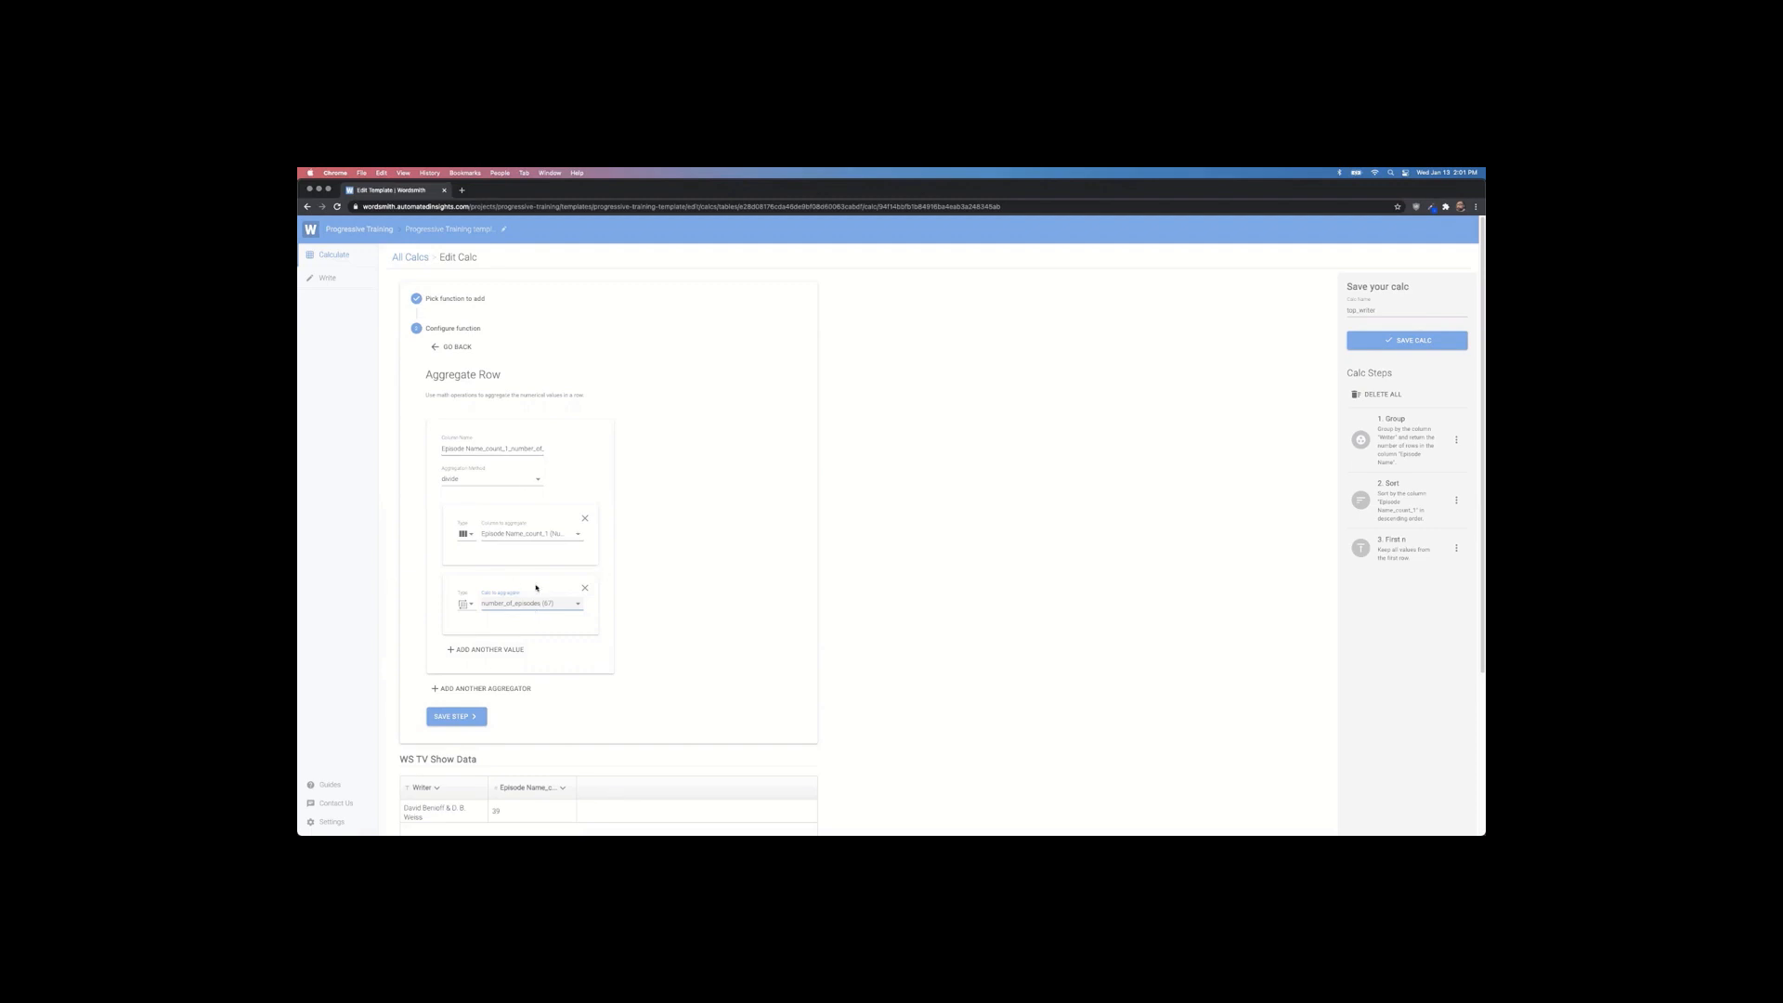
triple_click(443, 447)
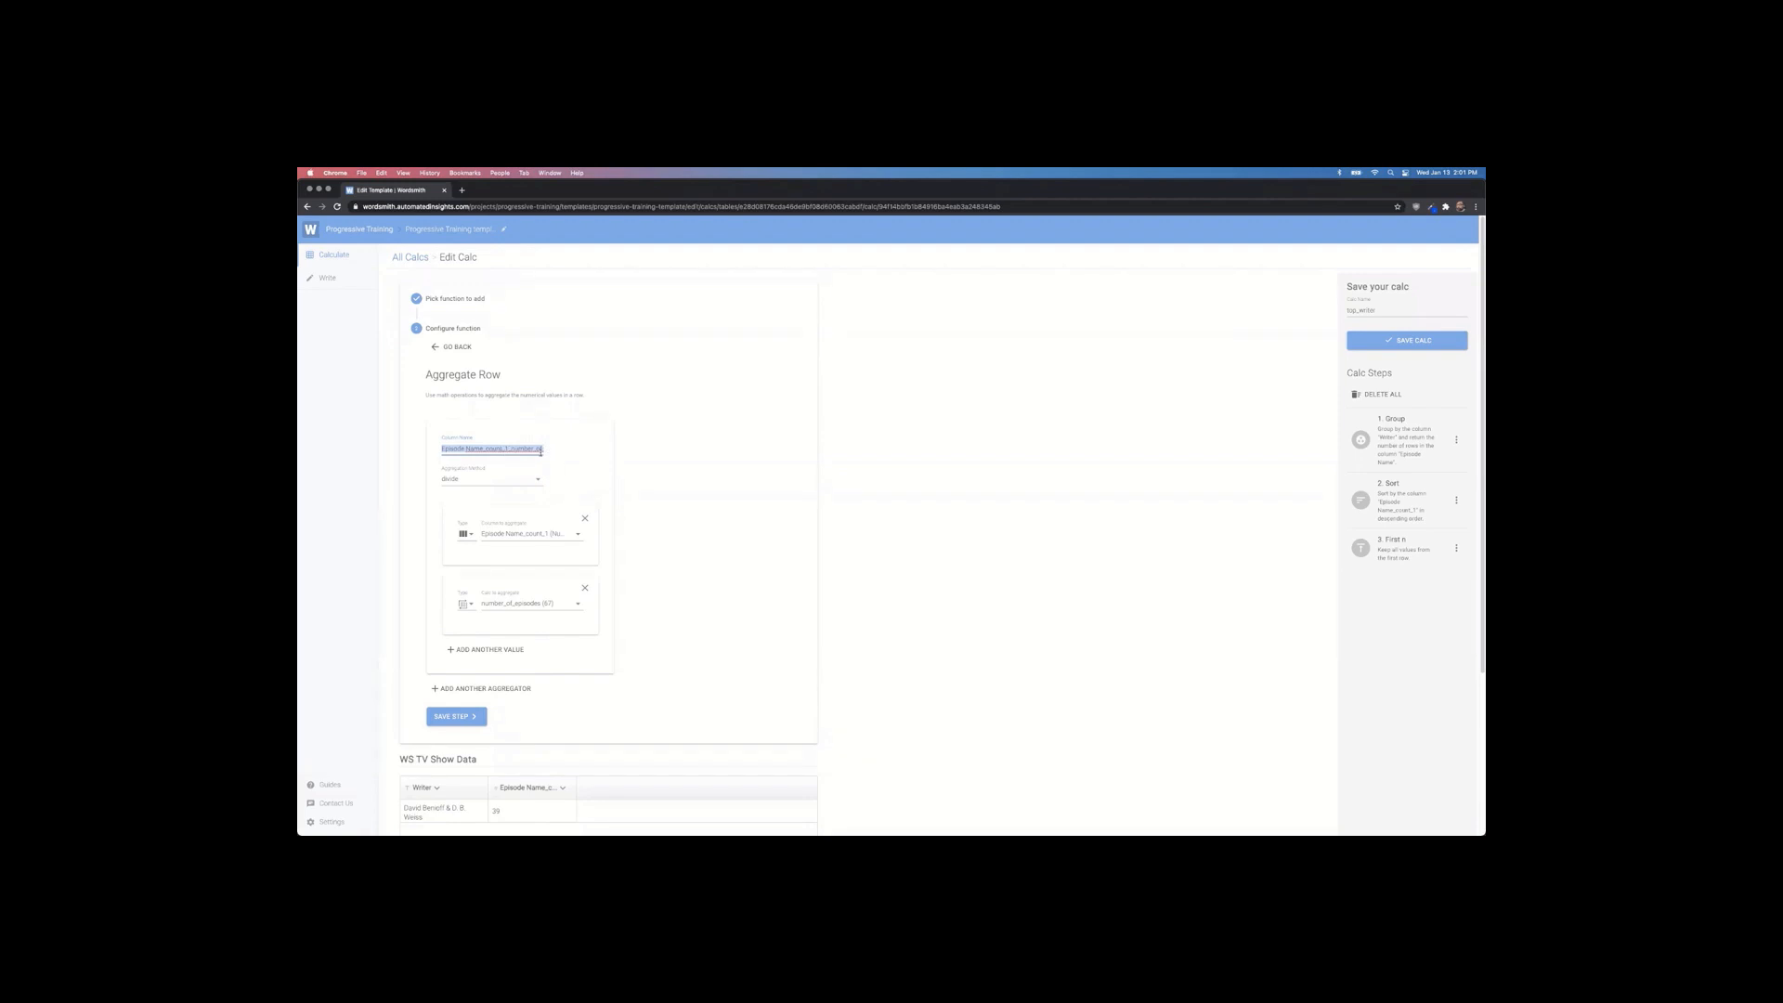
click(455, 449)
drag(444, 448, 631, 447)
key(BackSpace)
text(perc)
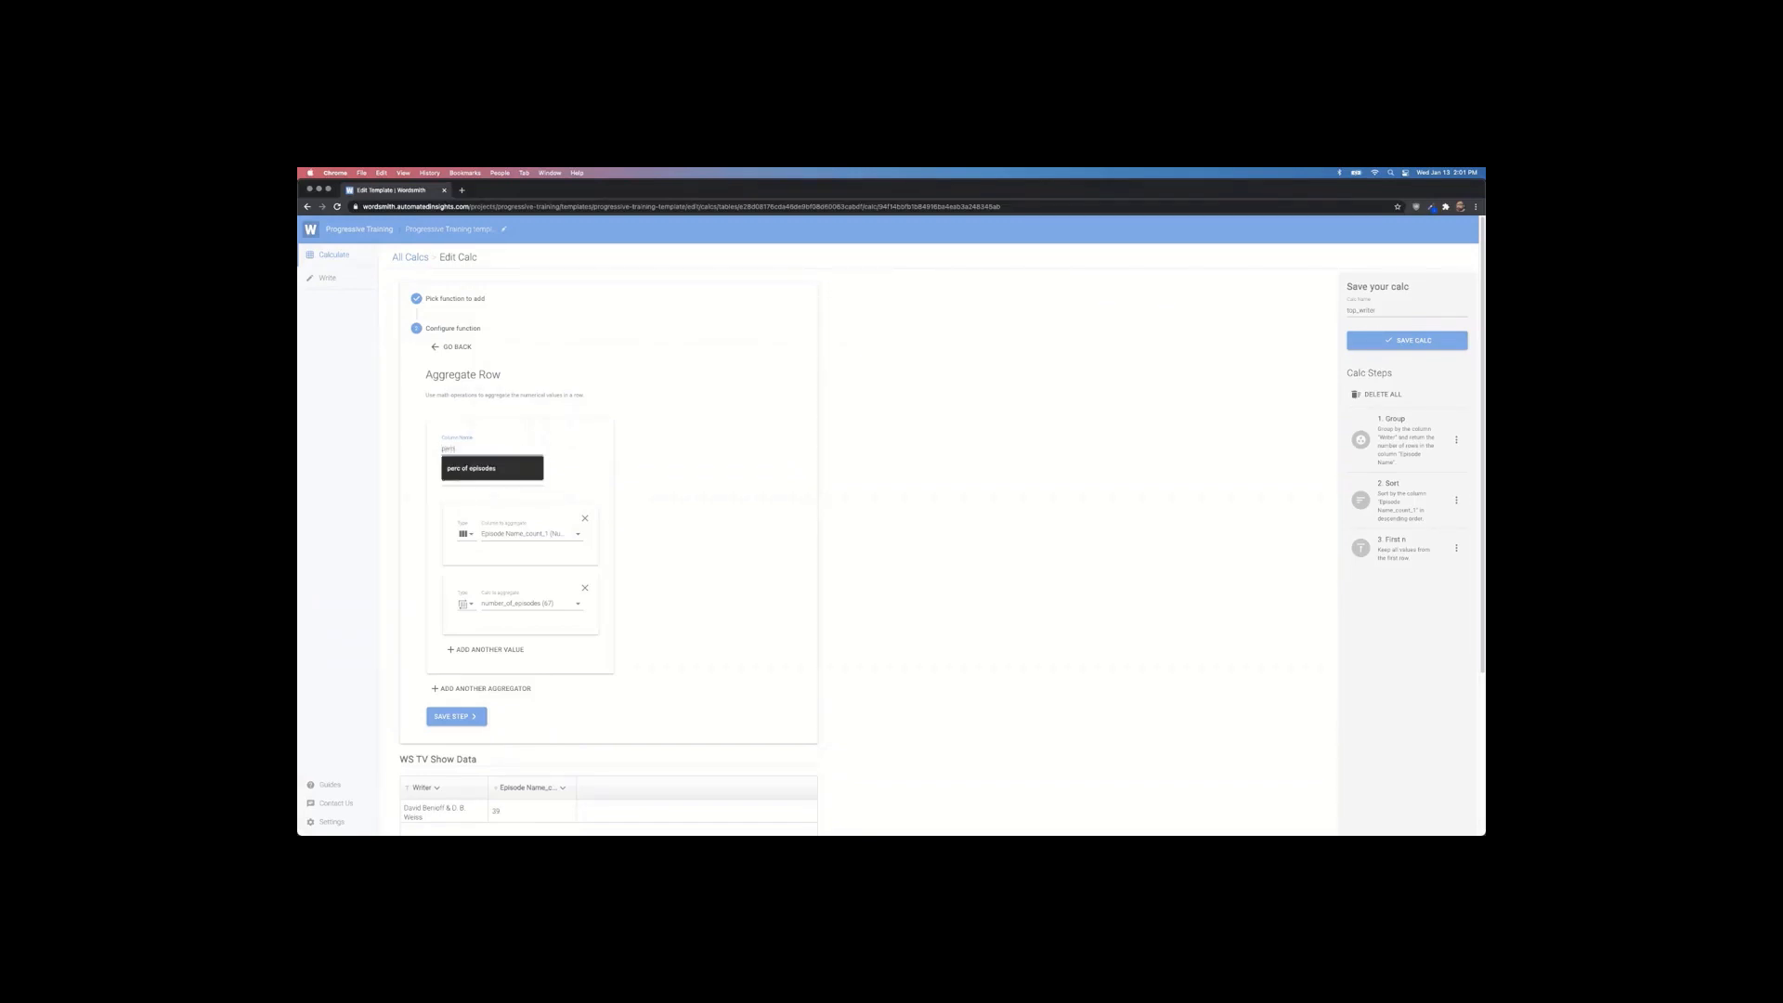
text( of episodes)
click(521, 472)
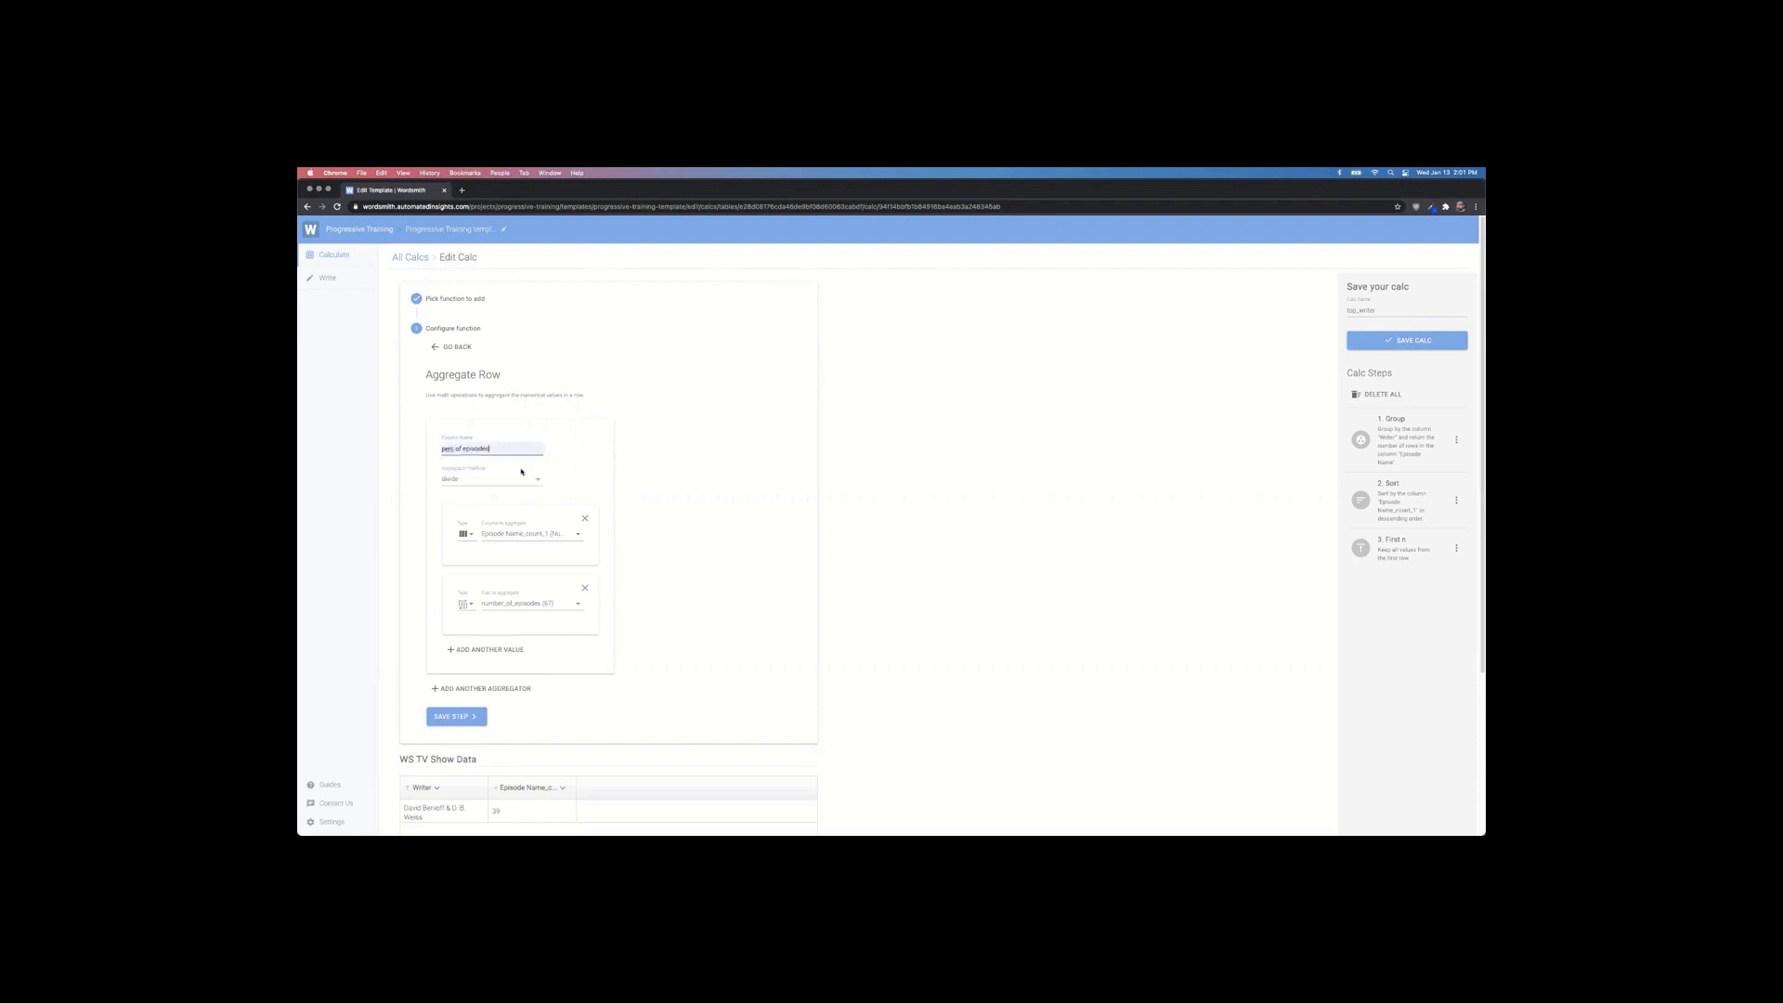
scroll(706, 535, down, 3)
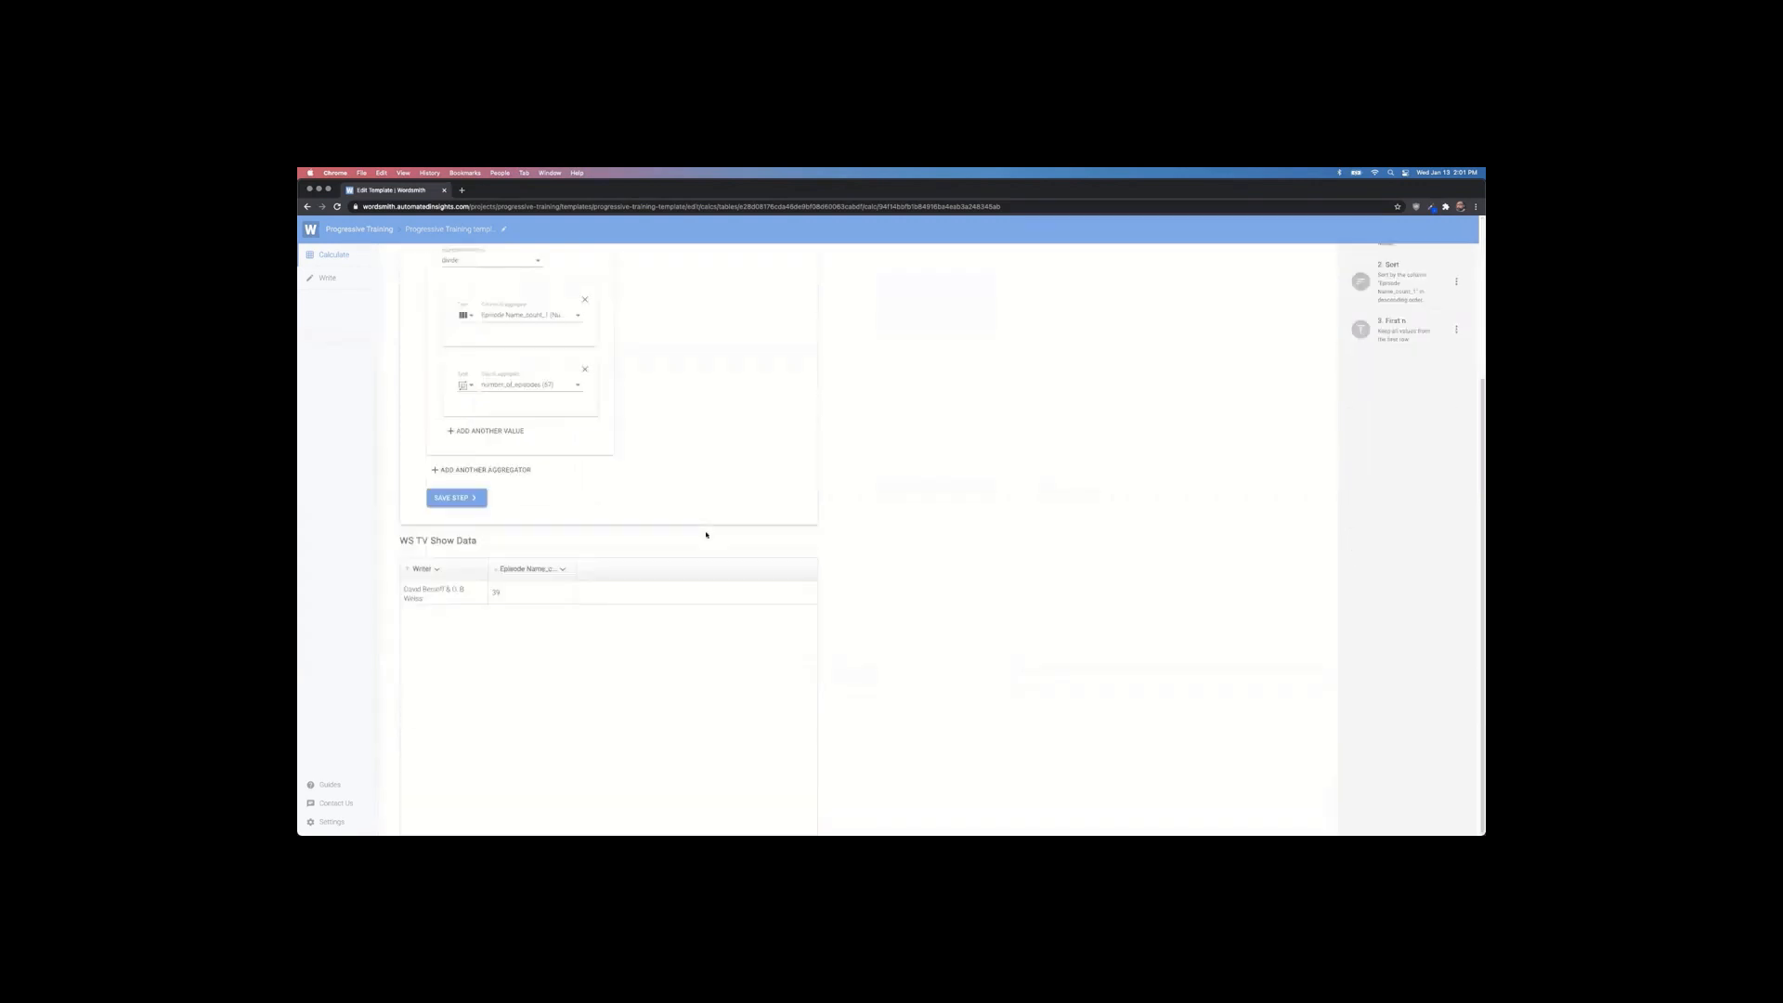
Step: Save the Aggregate Row step and the top_writer calc with perc of episodes (≈0.582), returning to the Write editor
click(455, 497)
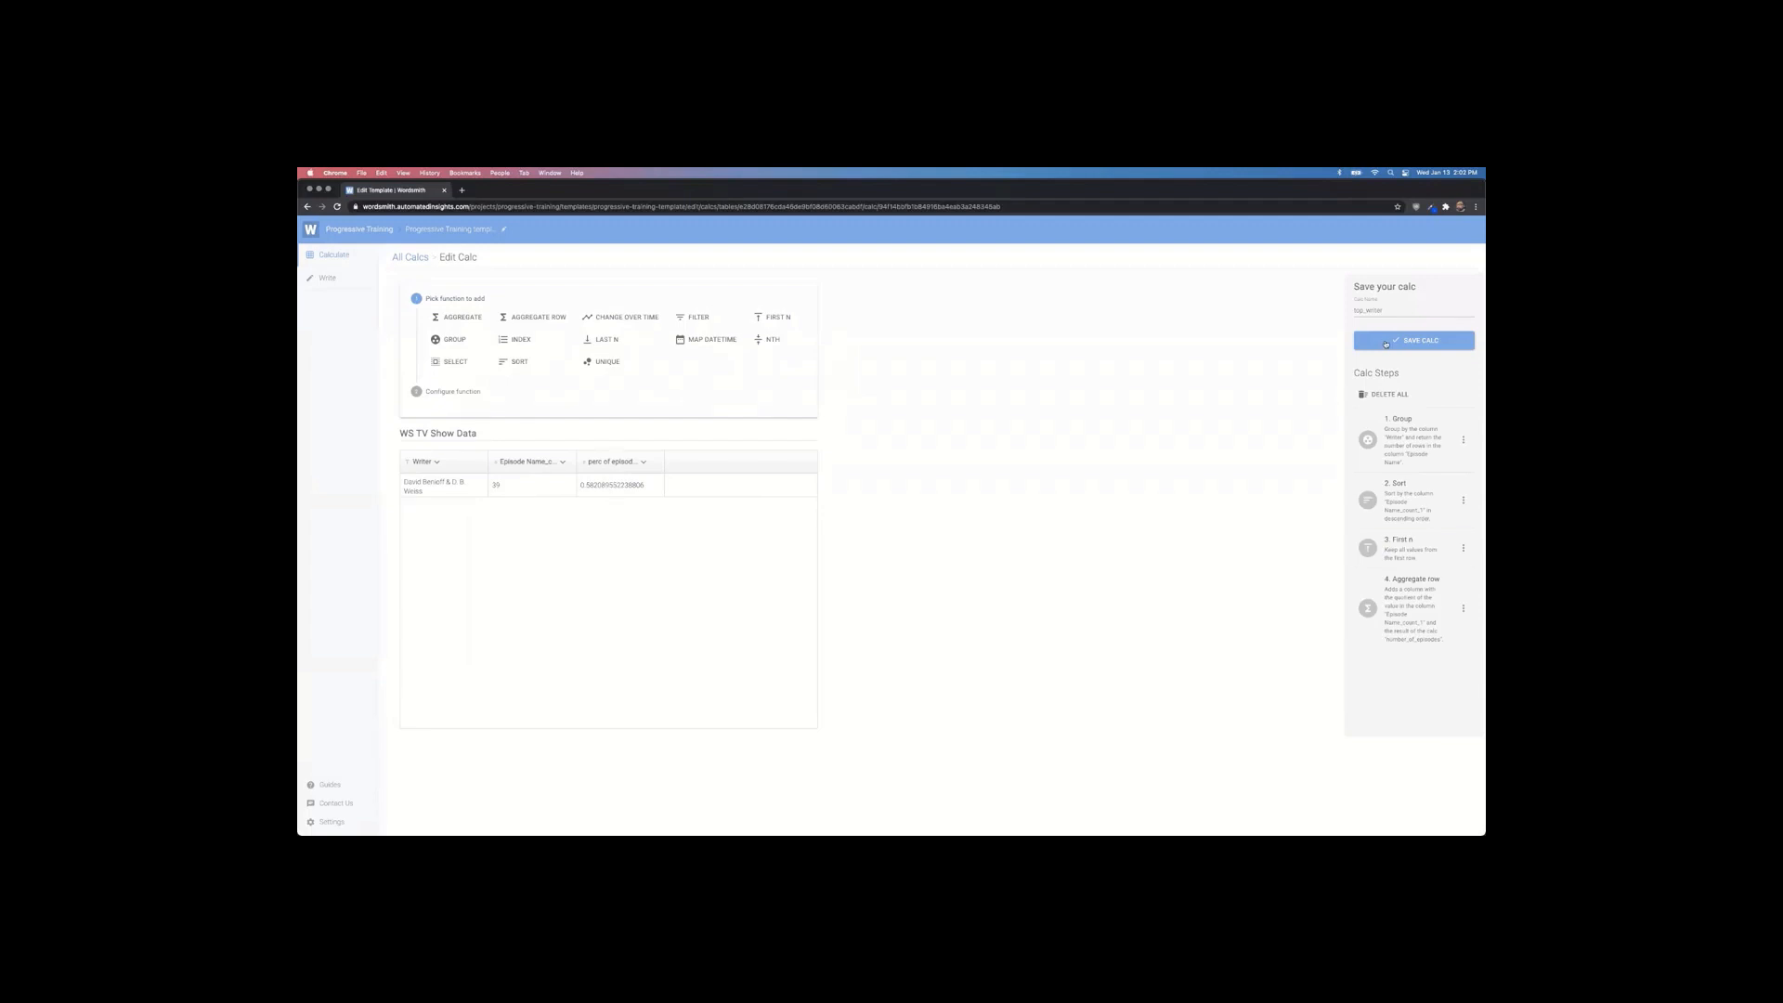
click(1386, 341)
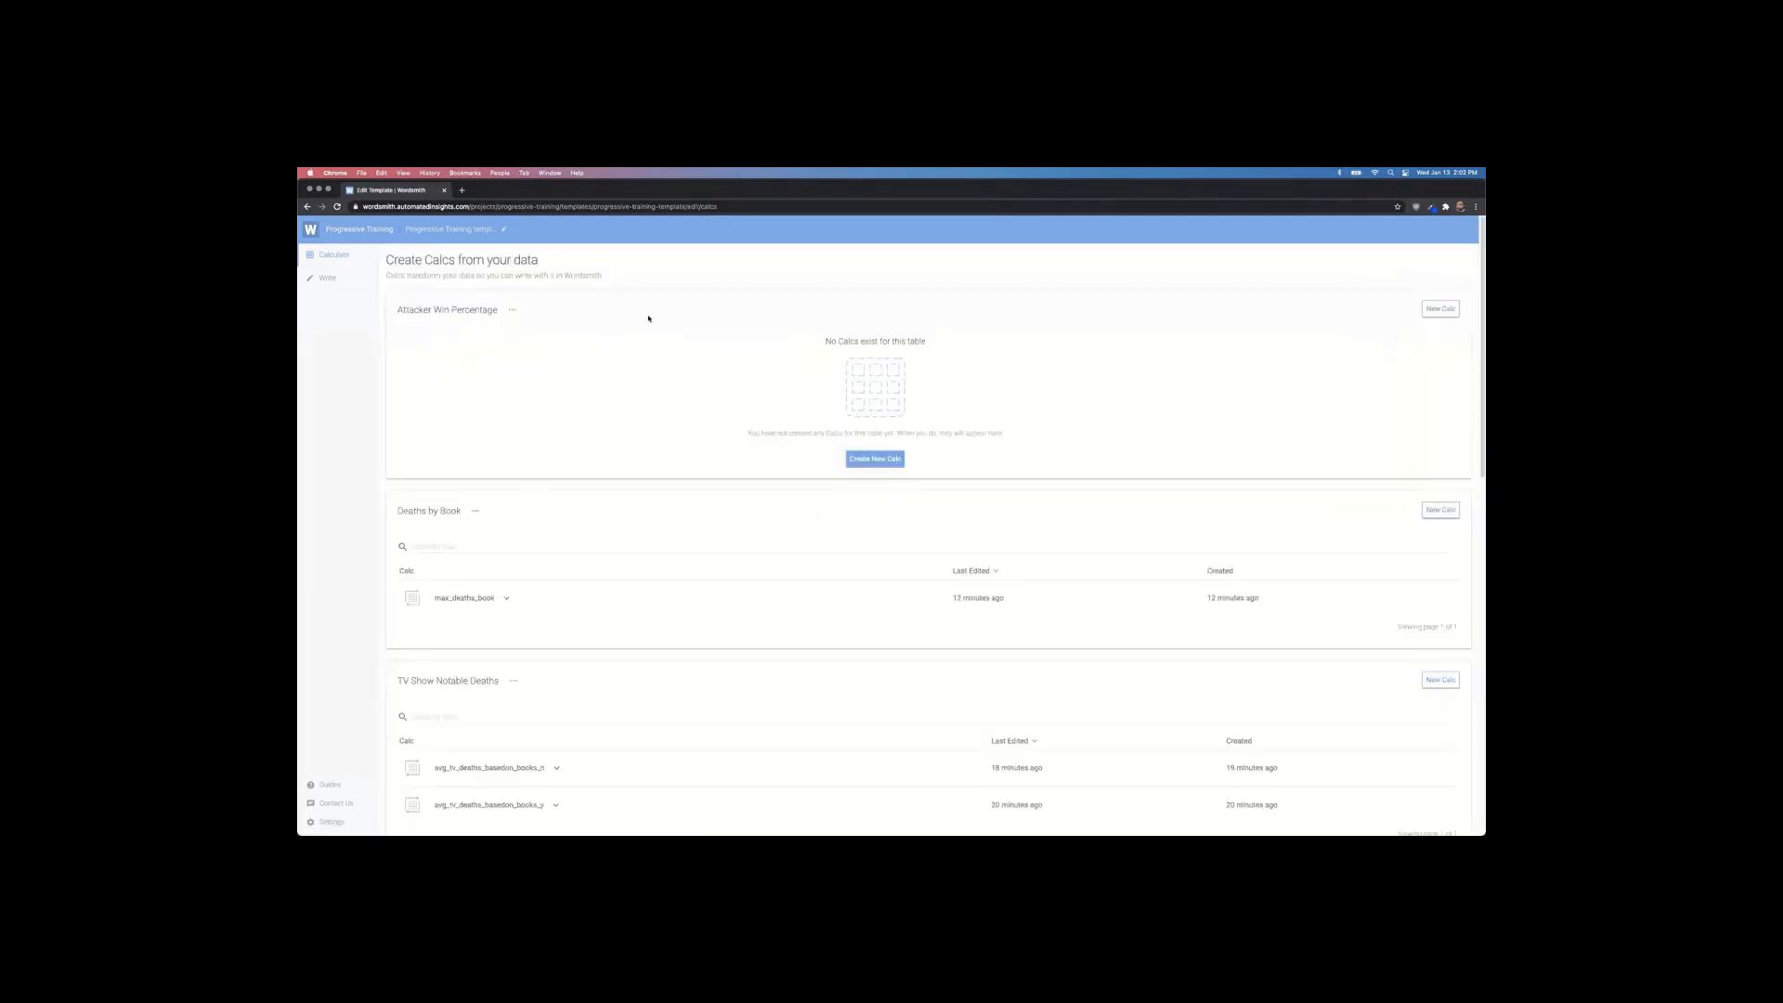
click(325, 277)
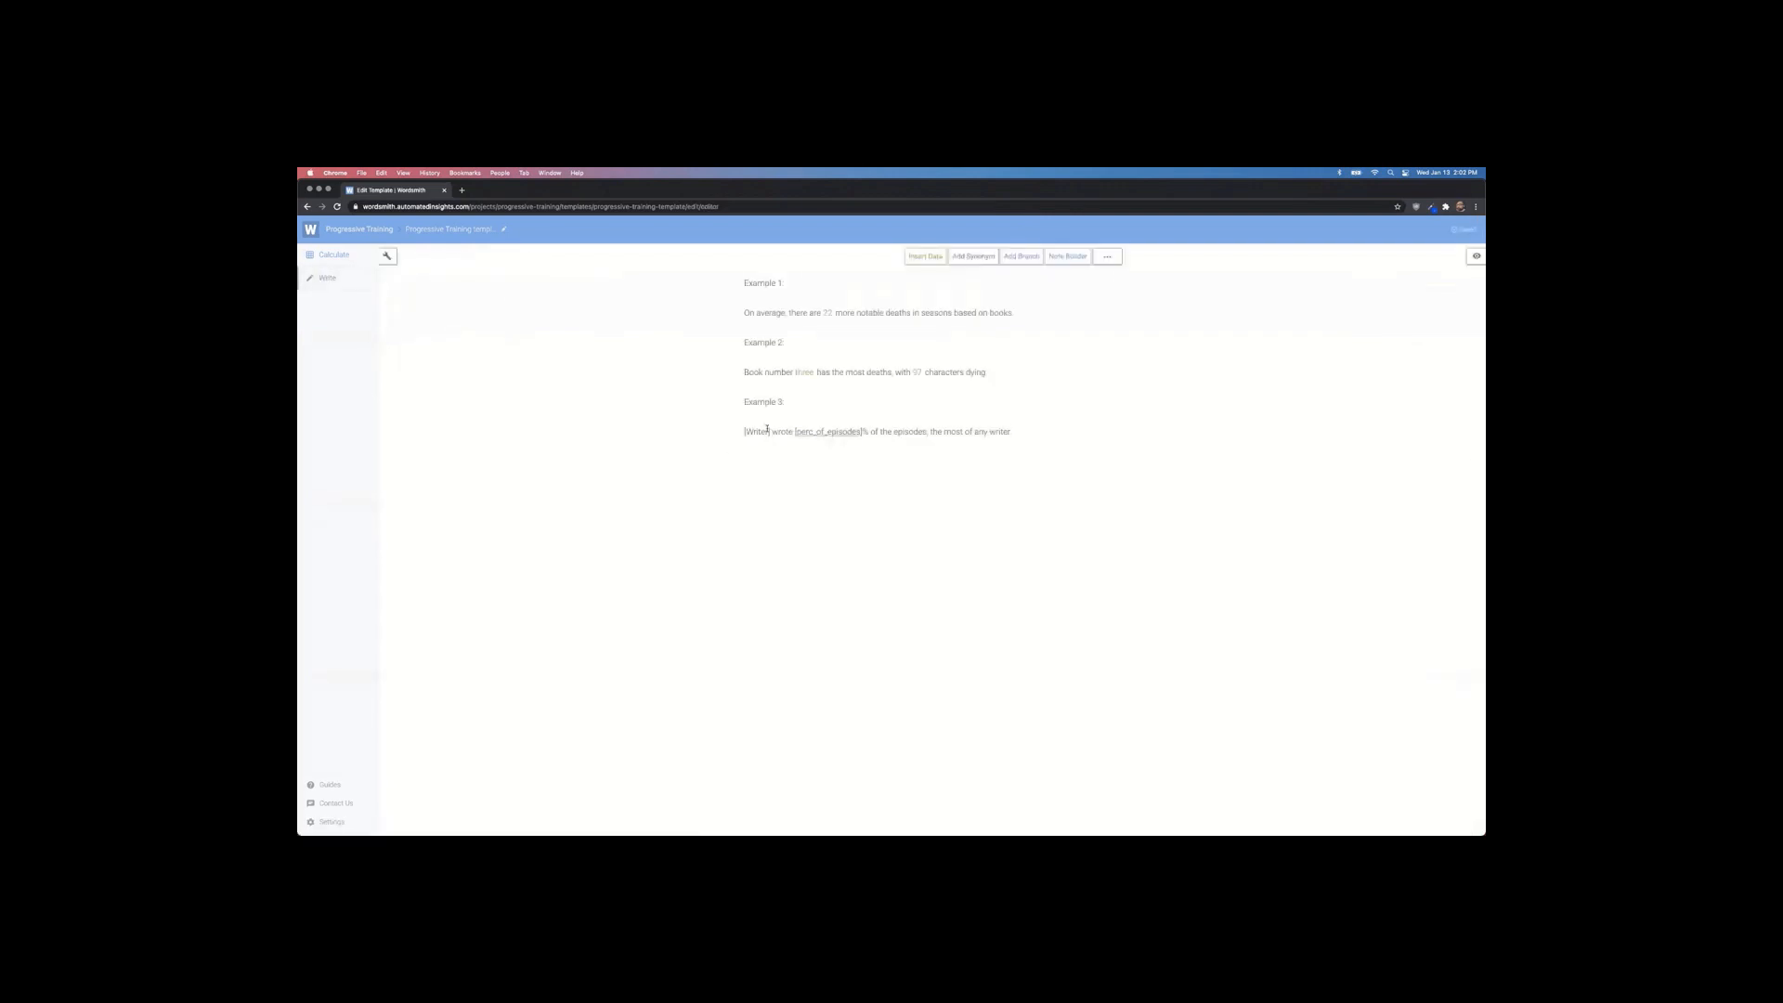
Step: Replace Example 3's [Writer] placeholder with the top_writer_writer variable, capitalization kept as-is
click(742, 431)
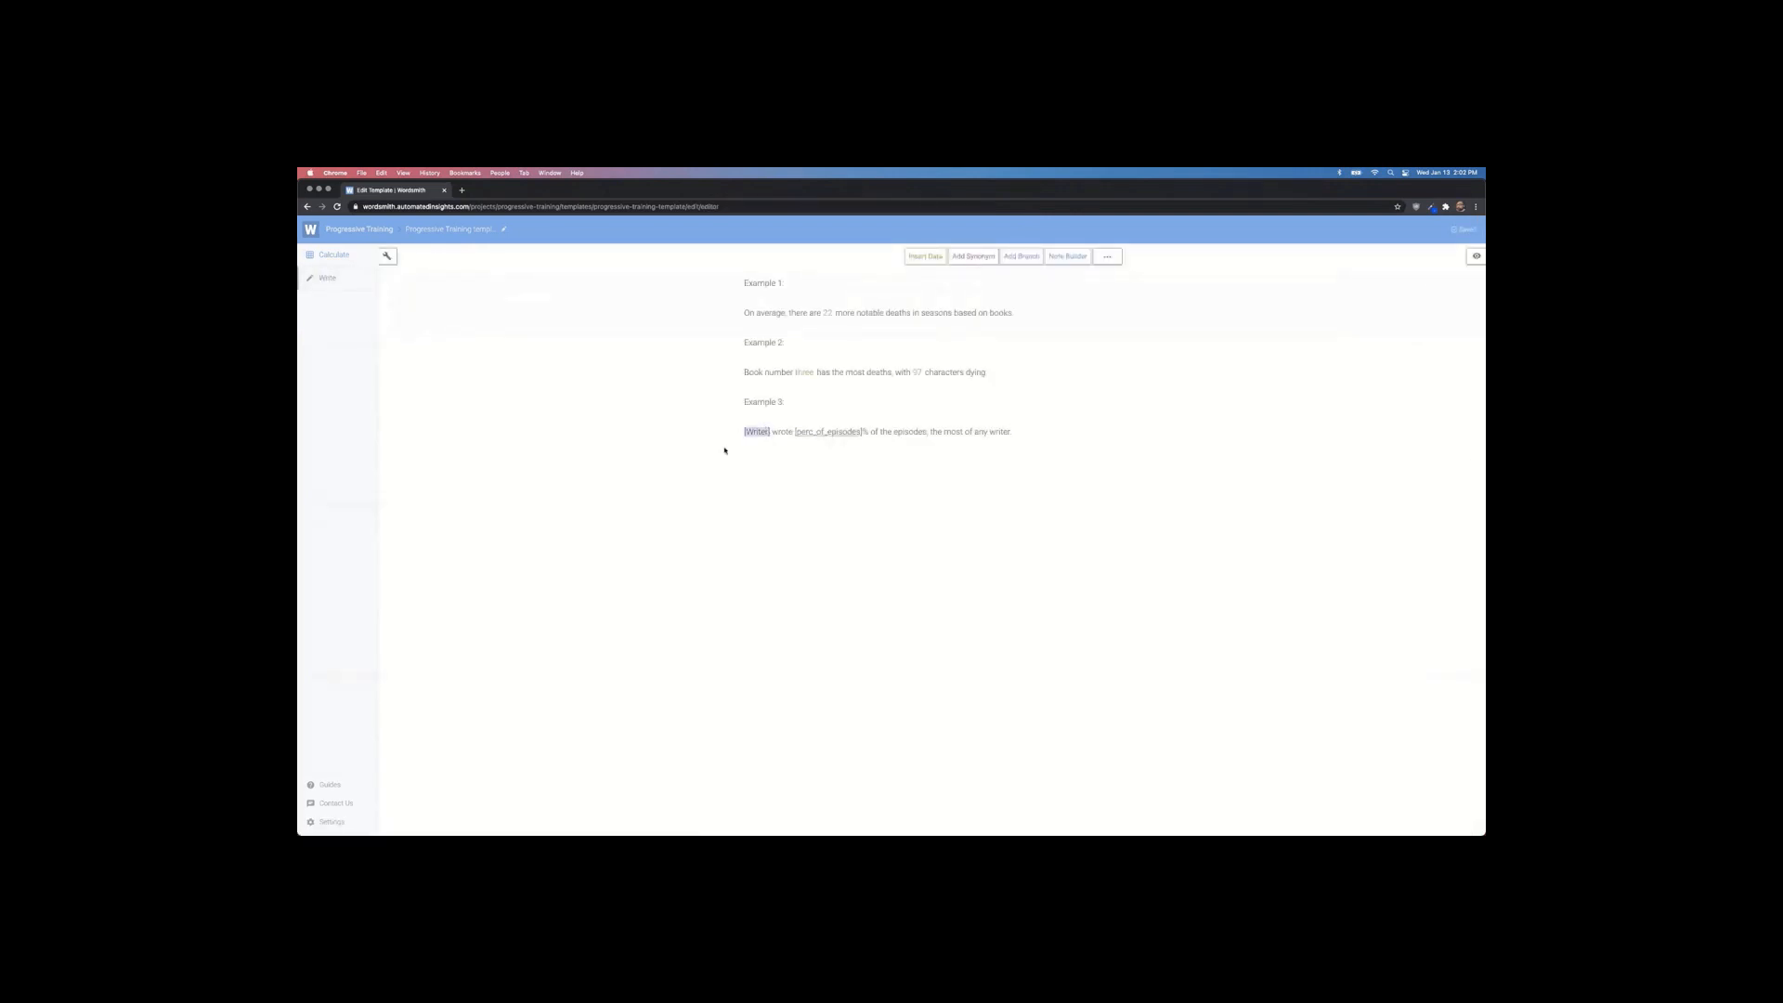
click(926, 257)
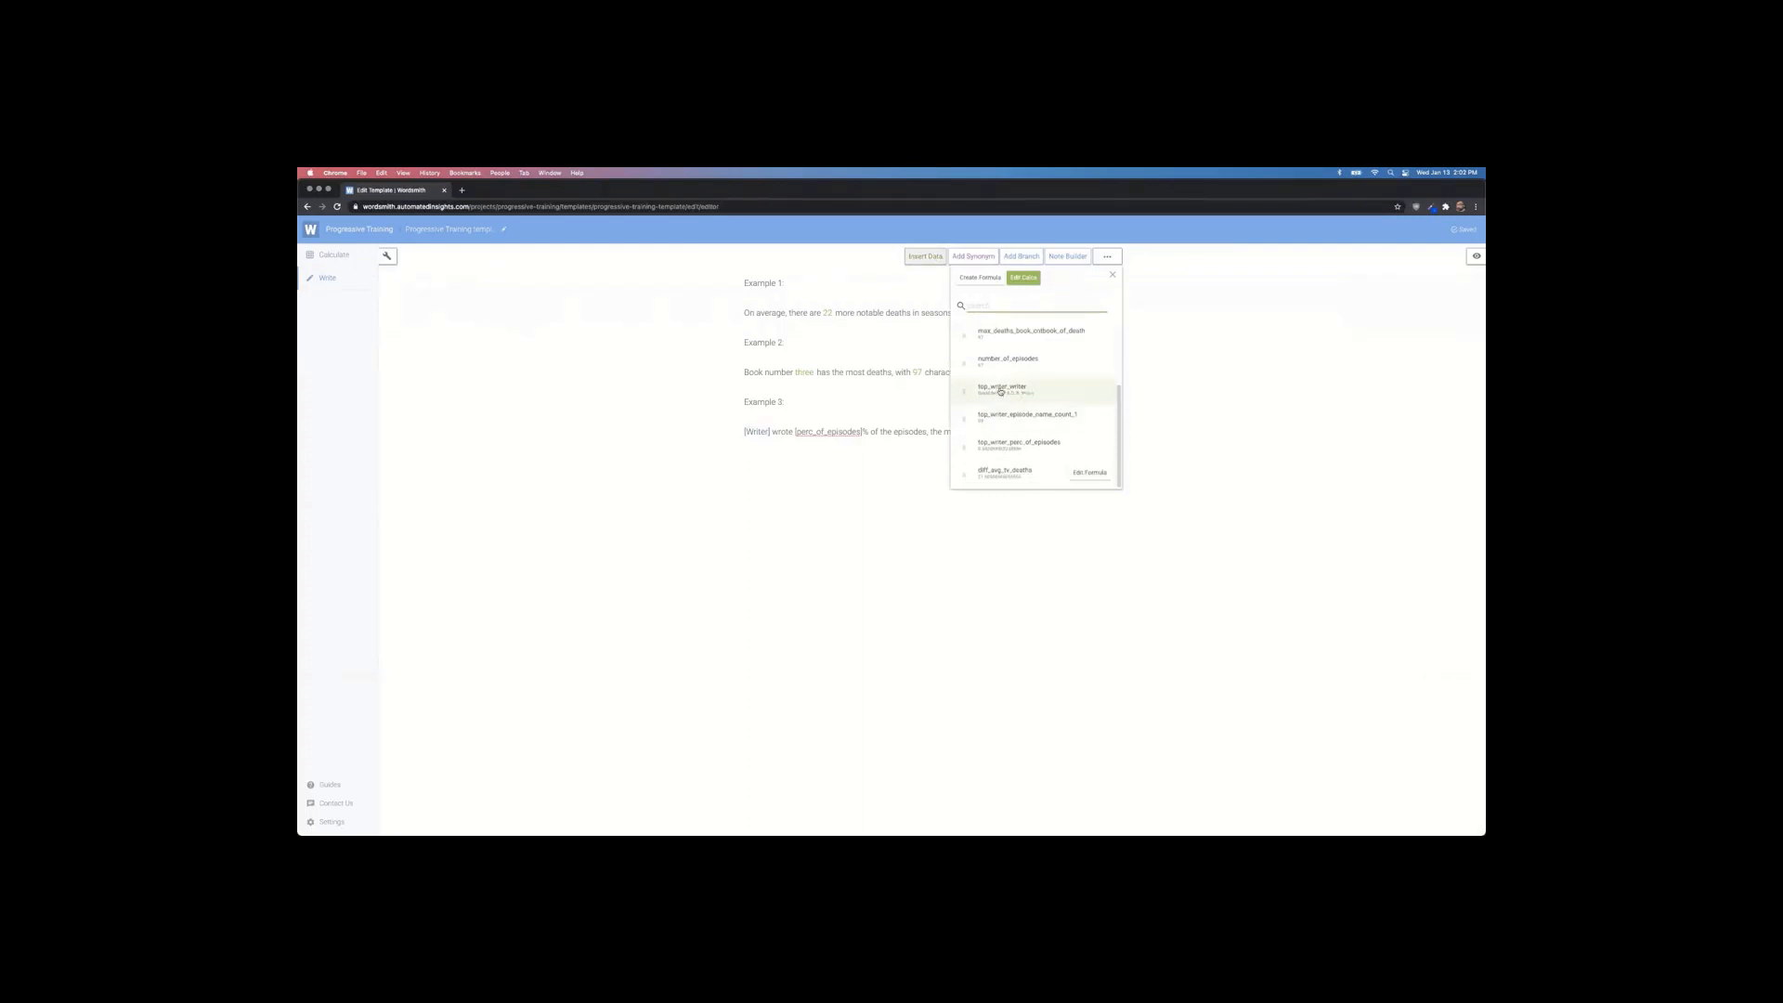
click(998, 390)
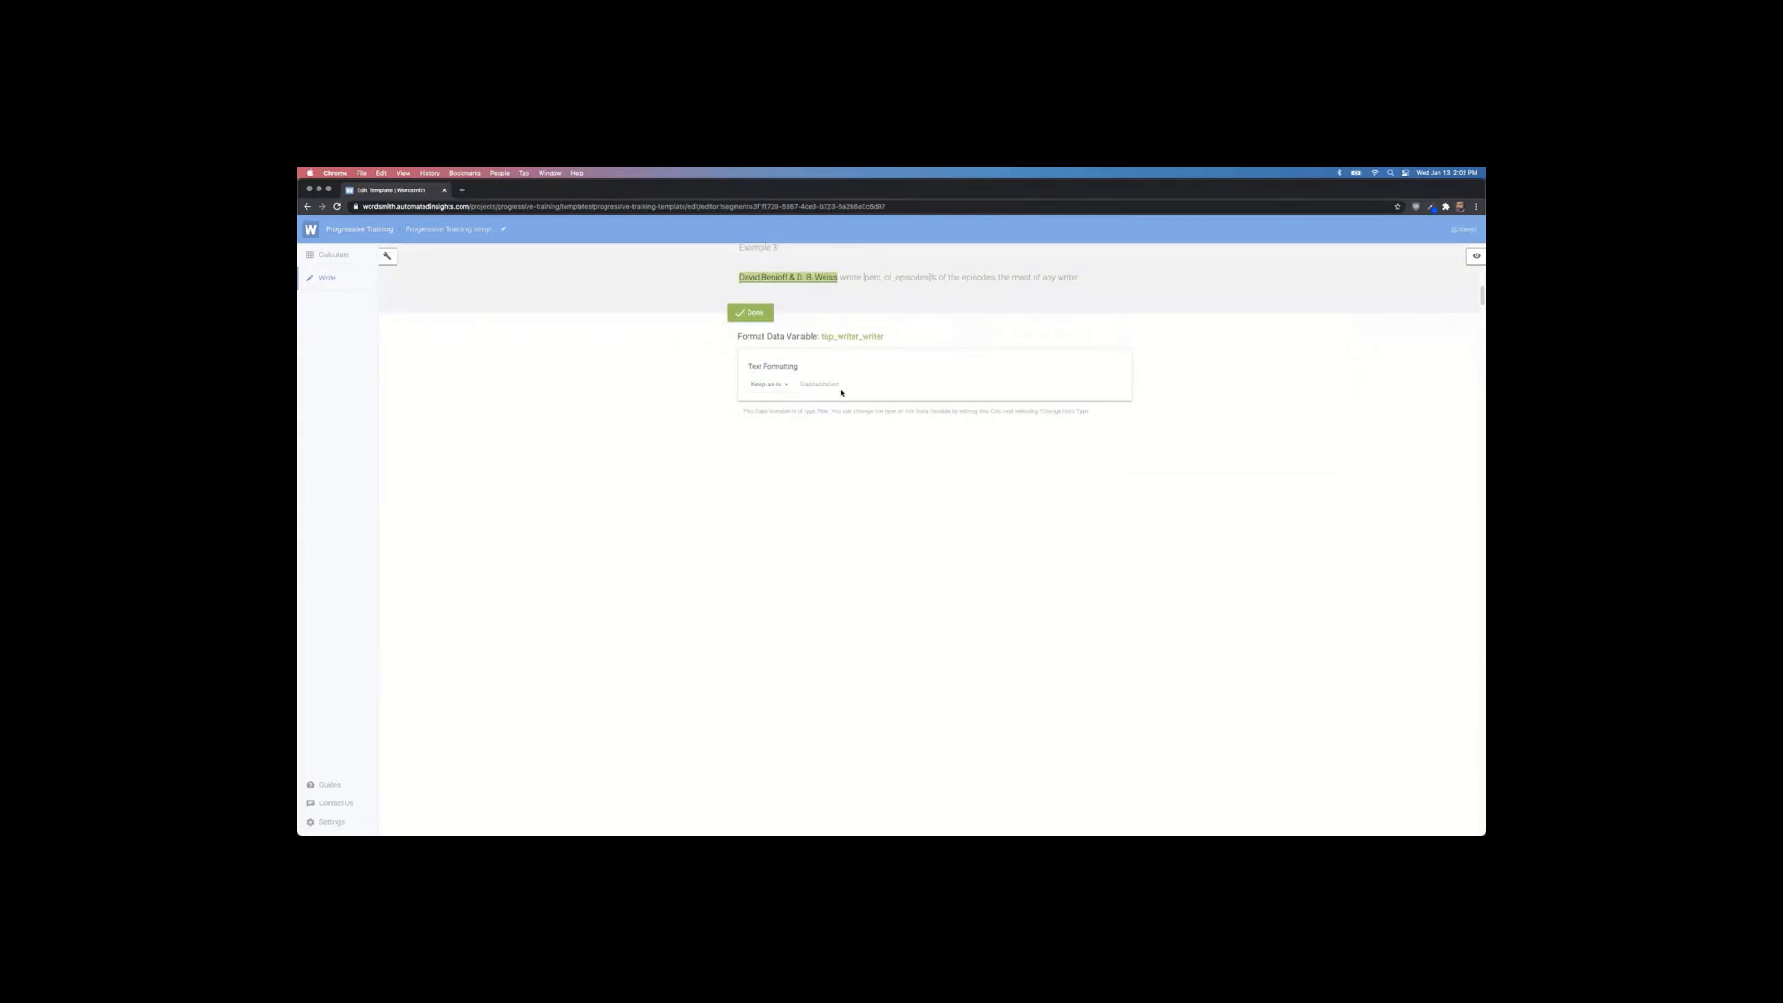
click(783, 388)
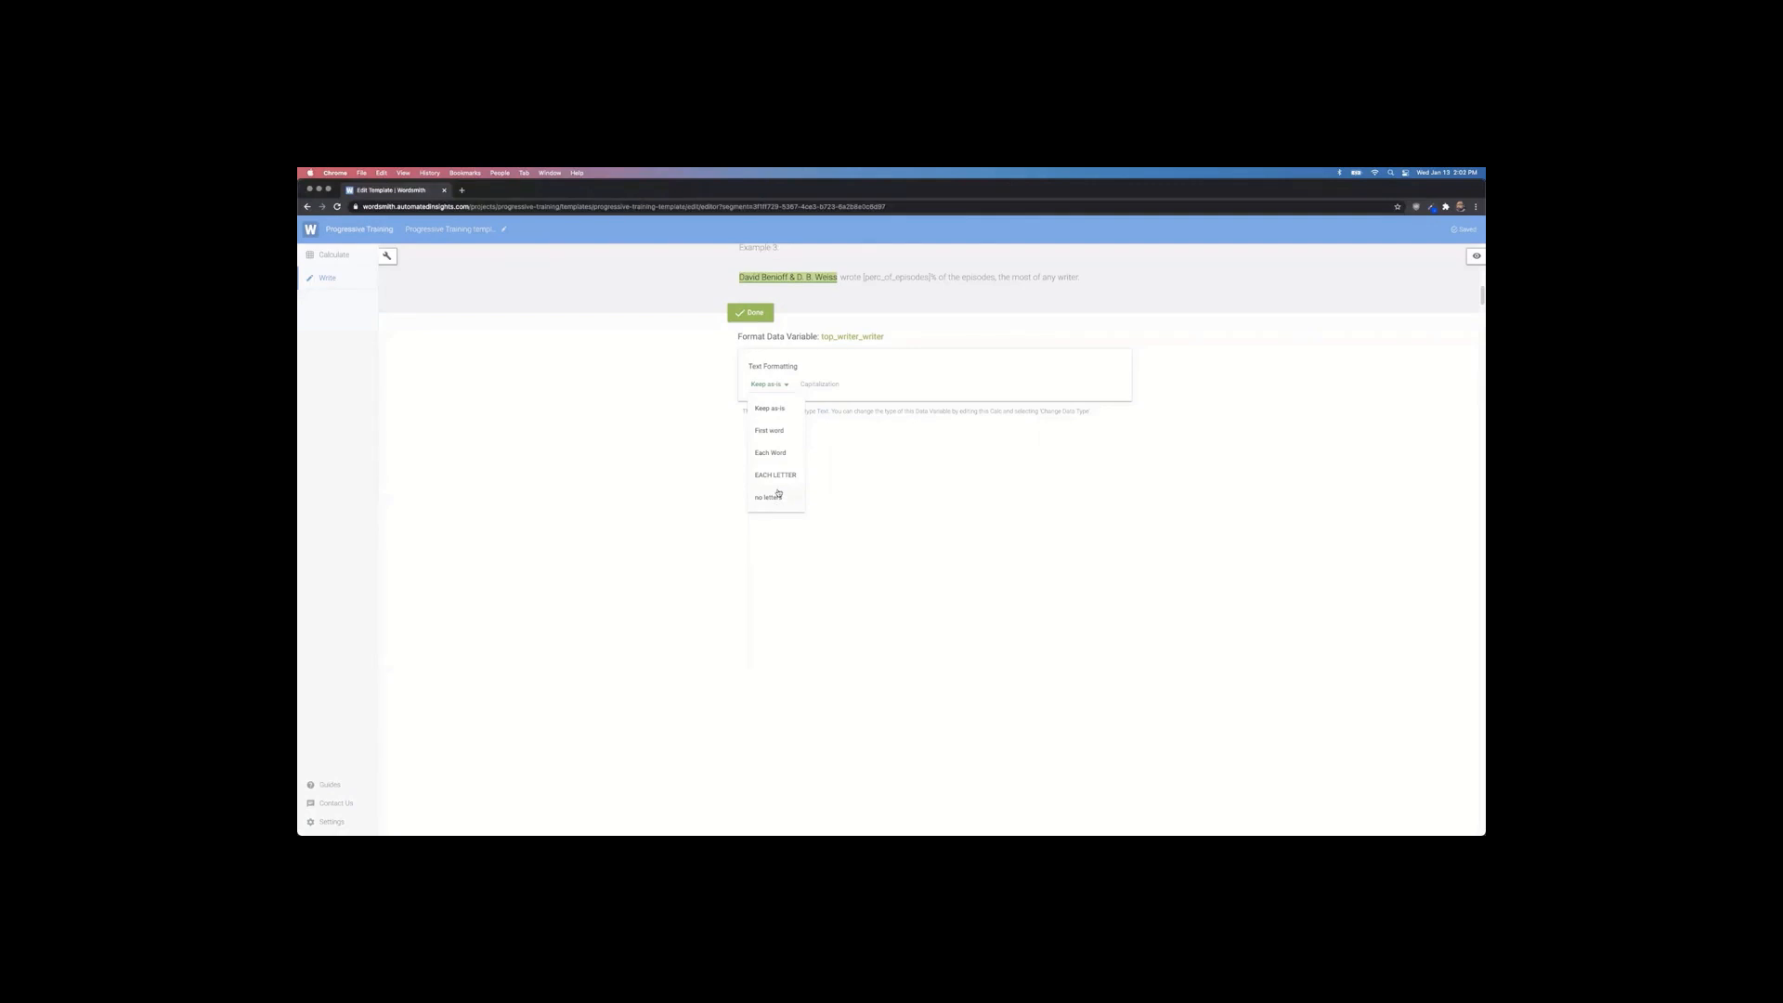
click(774, 388)
click(754, 316)
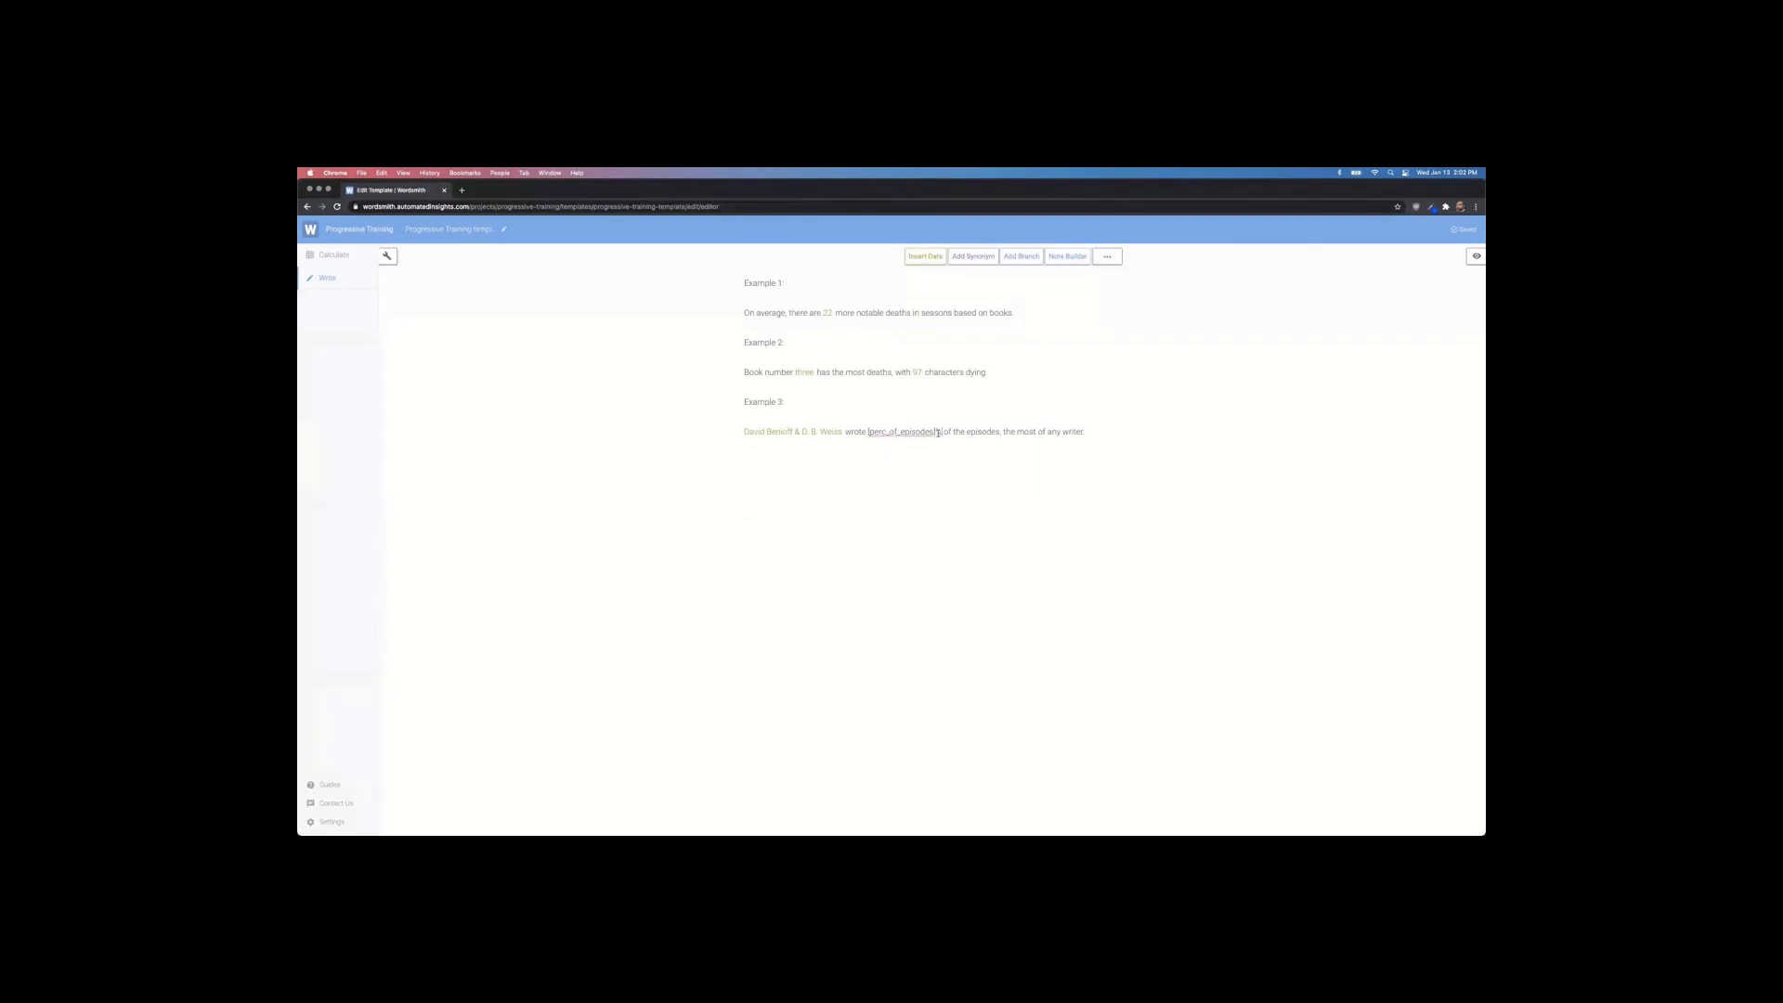
Step: Replace Example 3's [perc_of_episodes] with top_writer_perc_of_episodes multiplied by 100, showing 58%
drag(938, 432, 868, 433)
click(922, 256)
scroll(1008, 390, down, 2)
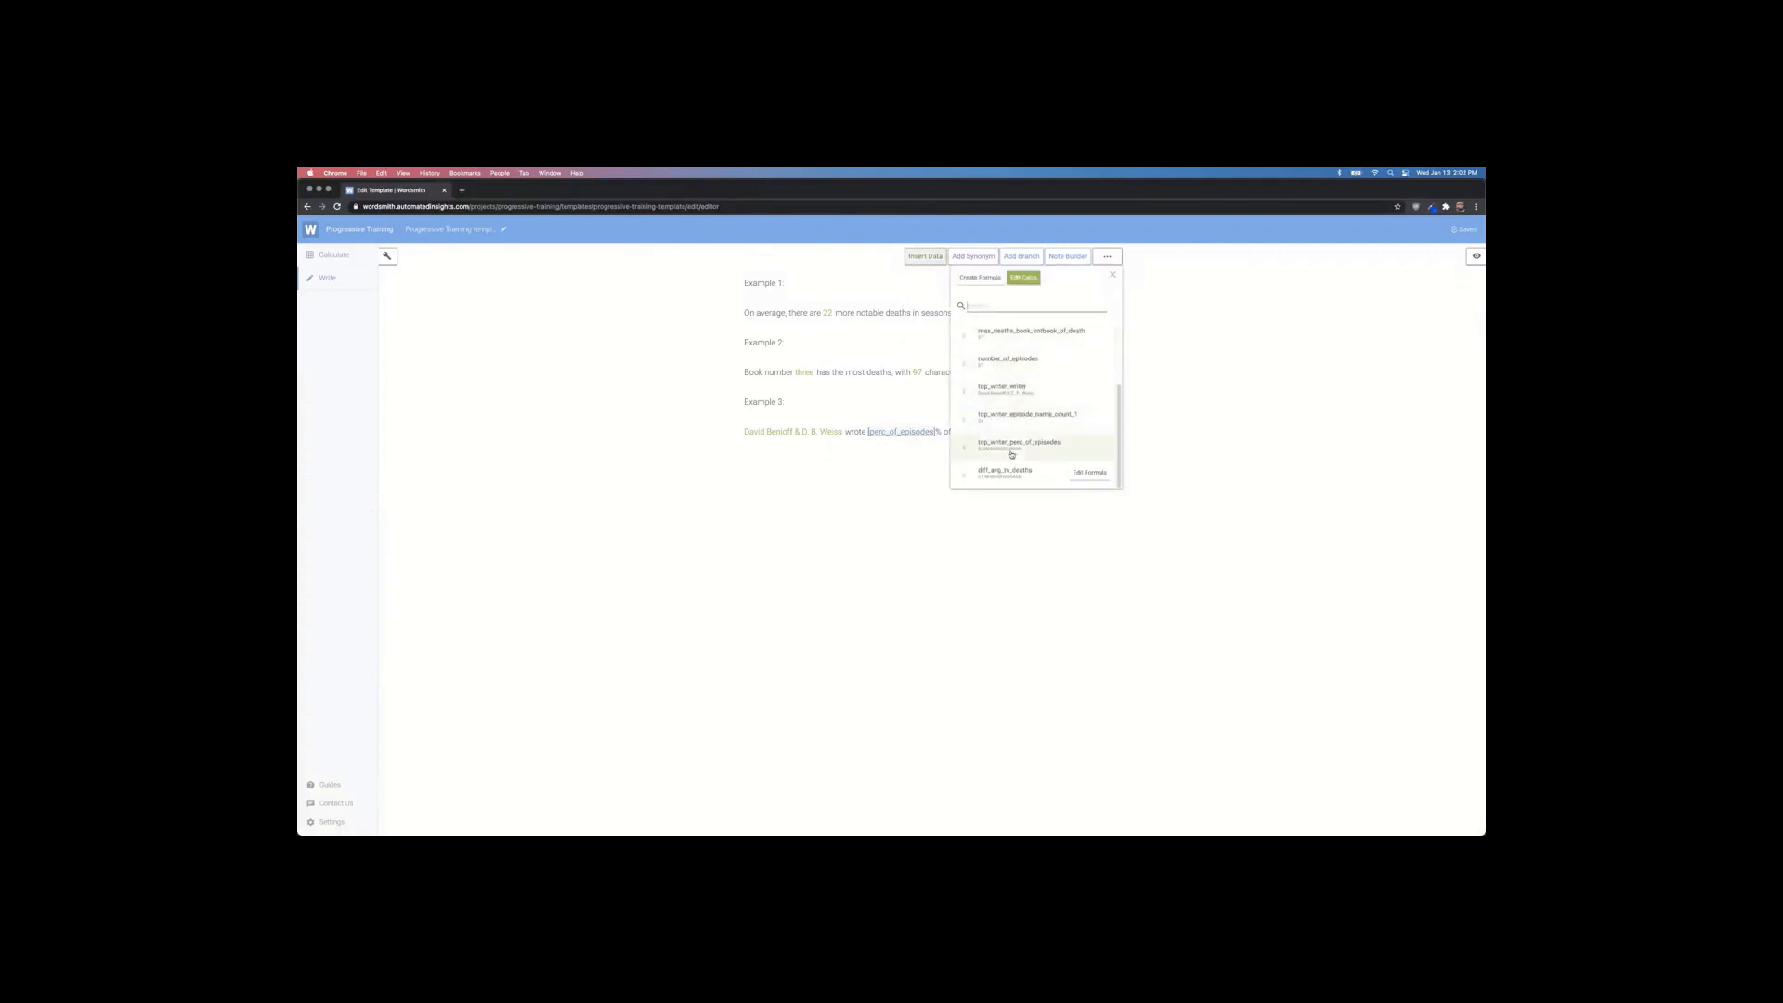
click(1013, 450)
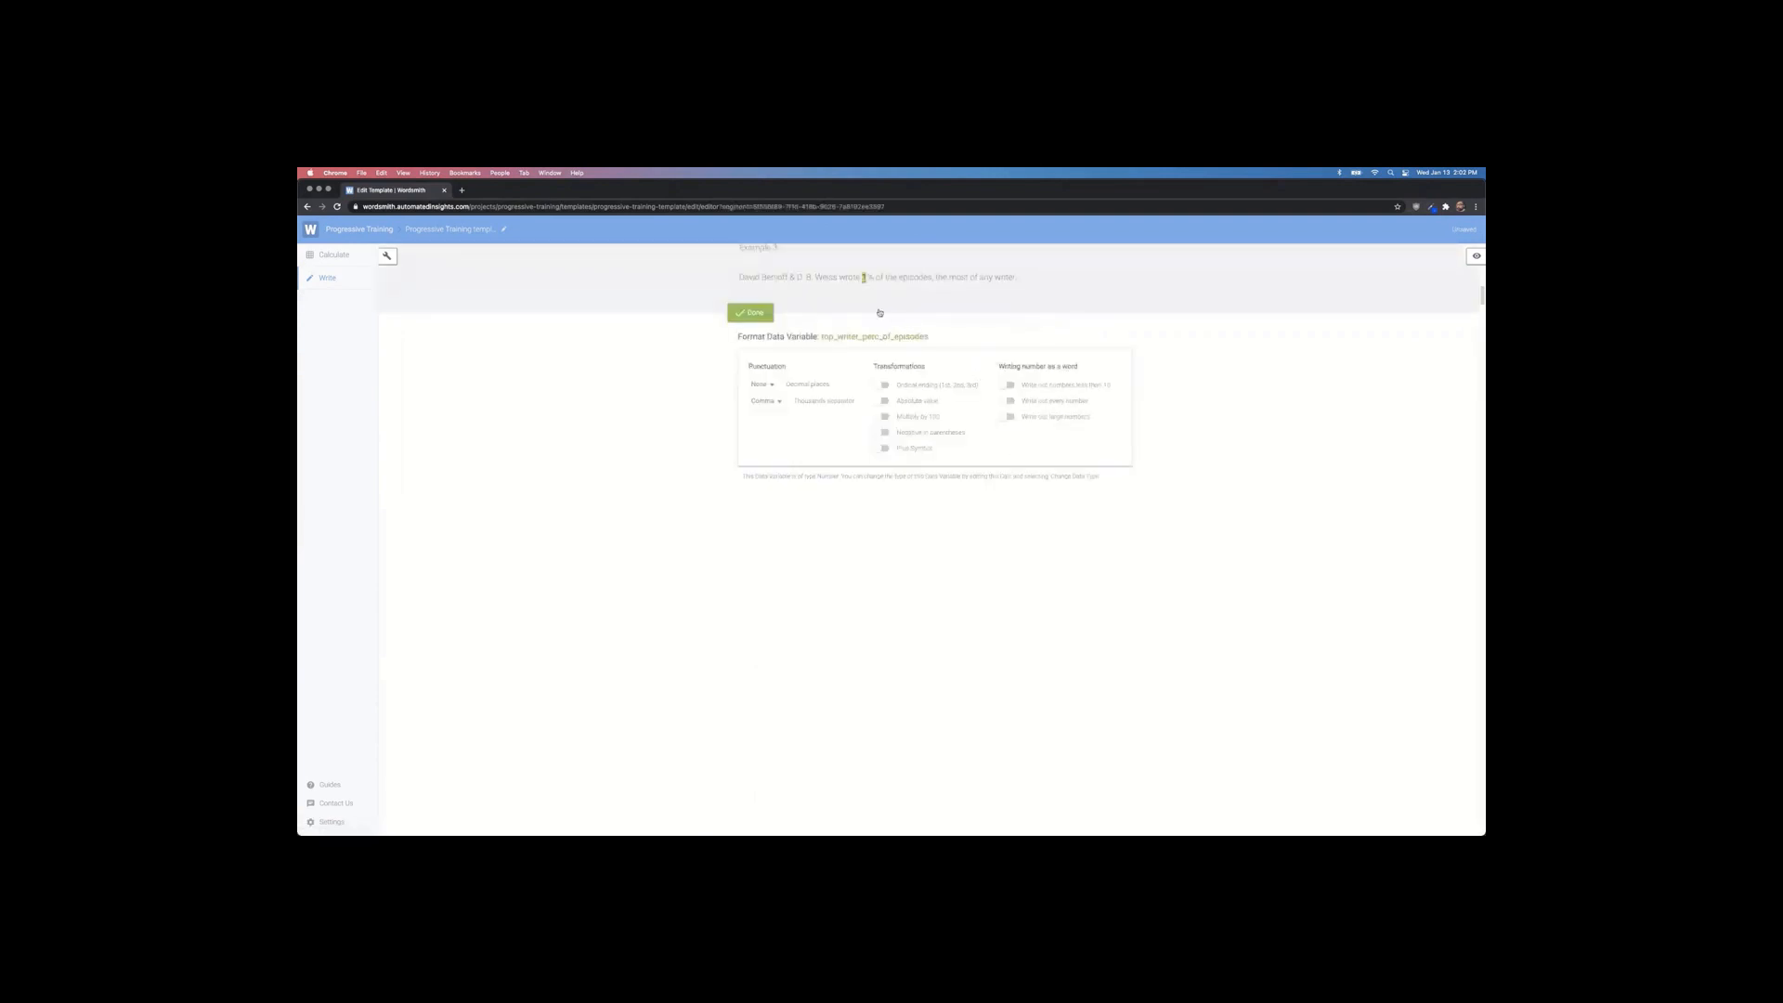
click(883, 417)
click(755, 313)
click(791, 435)
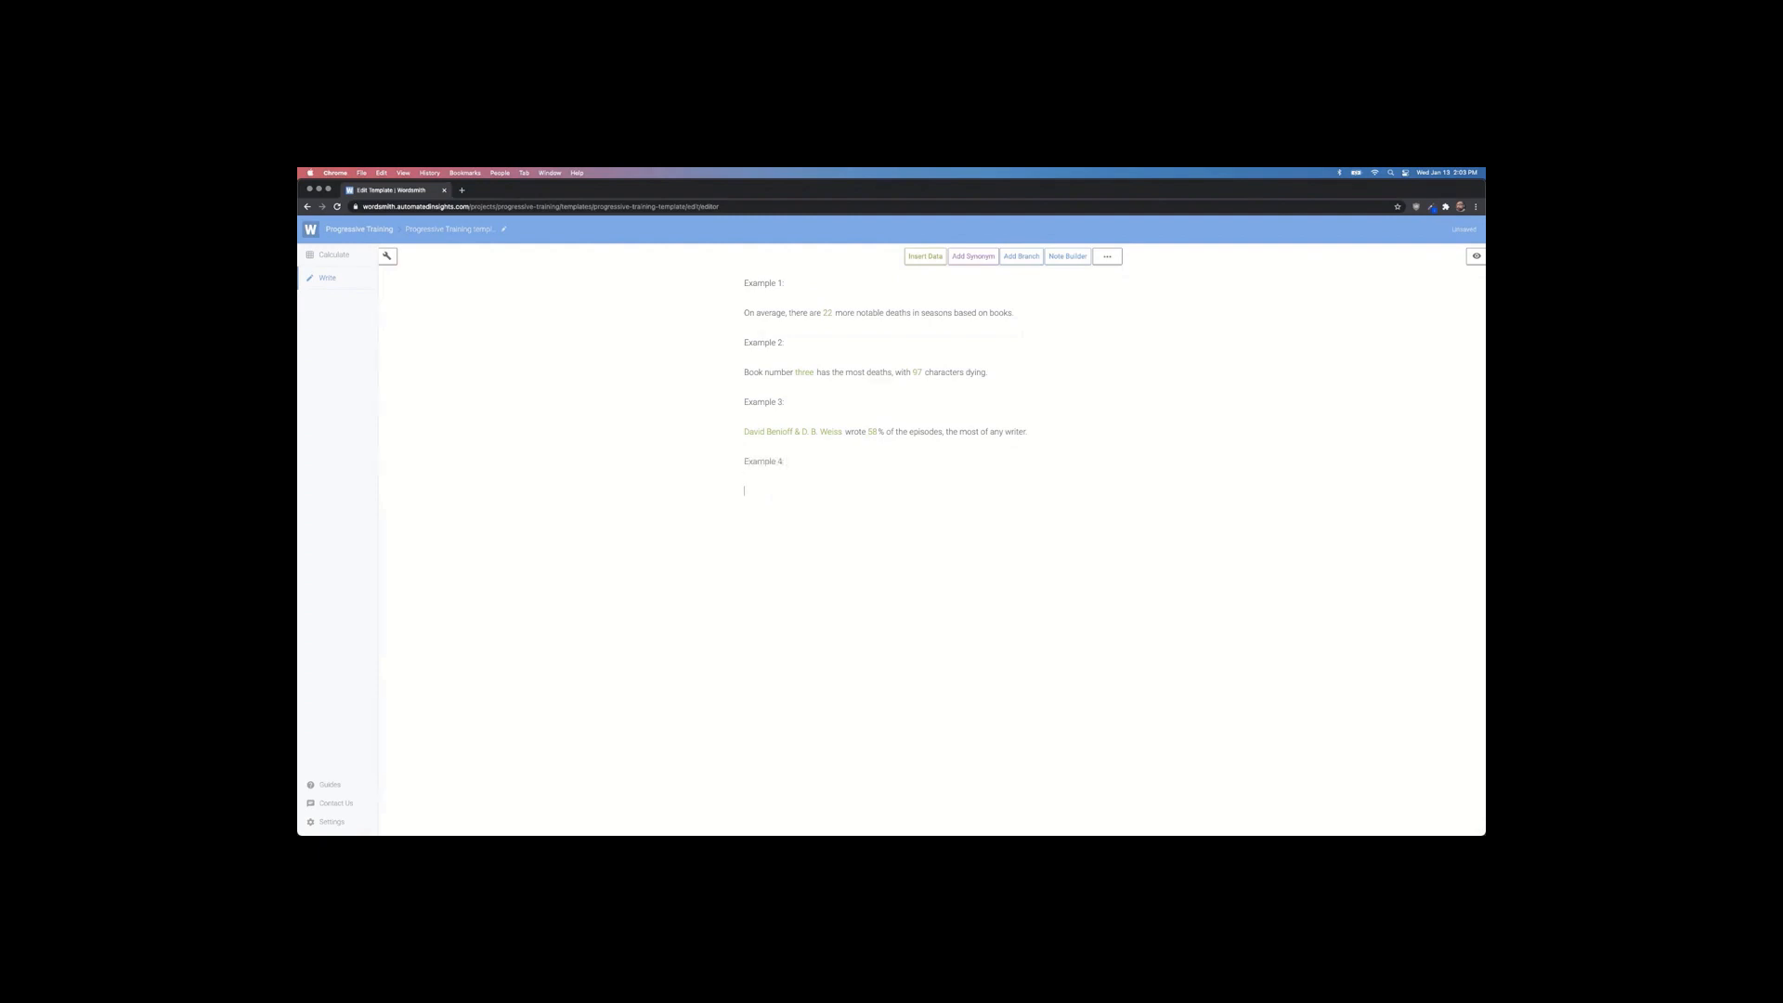
key(super+Tab)
key(super+Tab)
key(super+Tab)
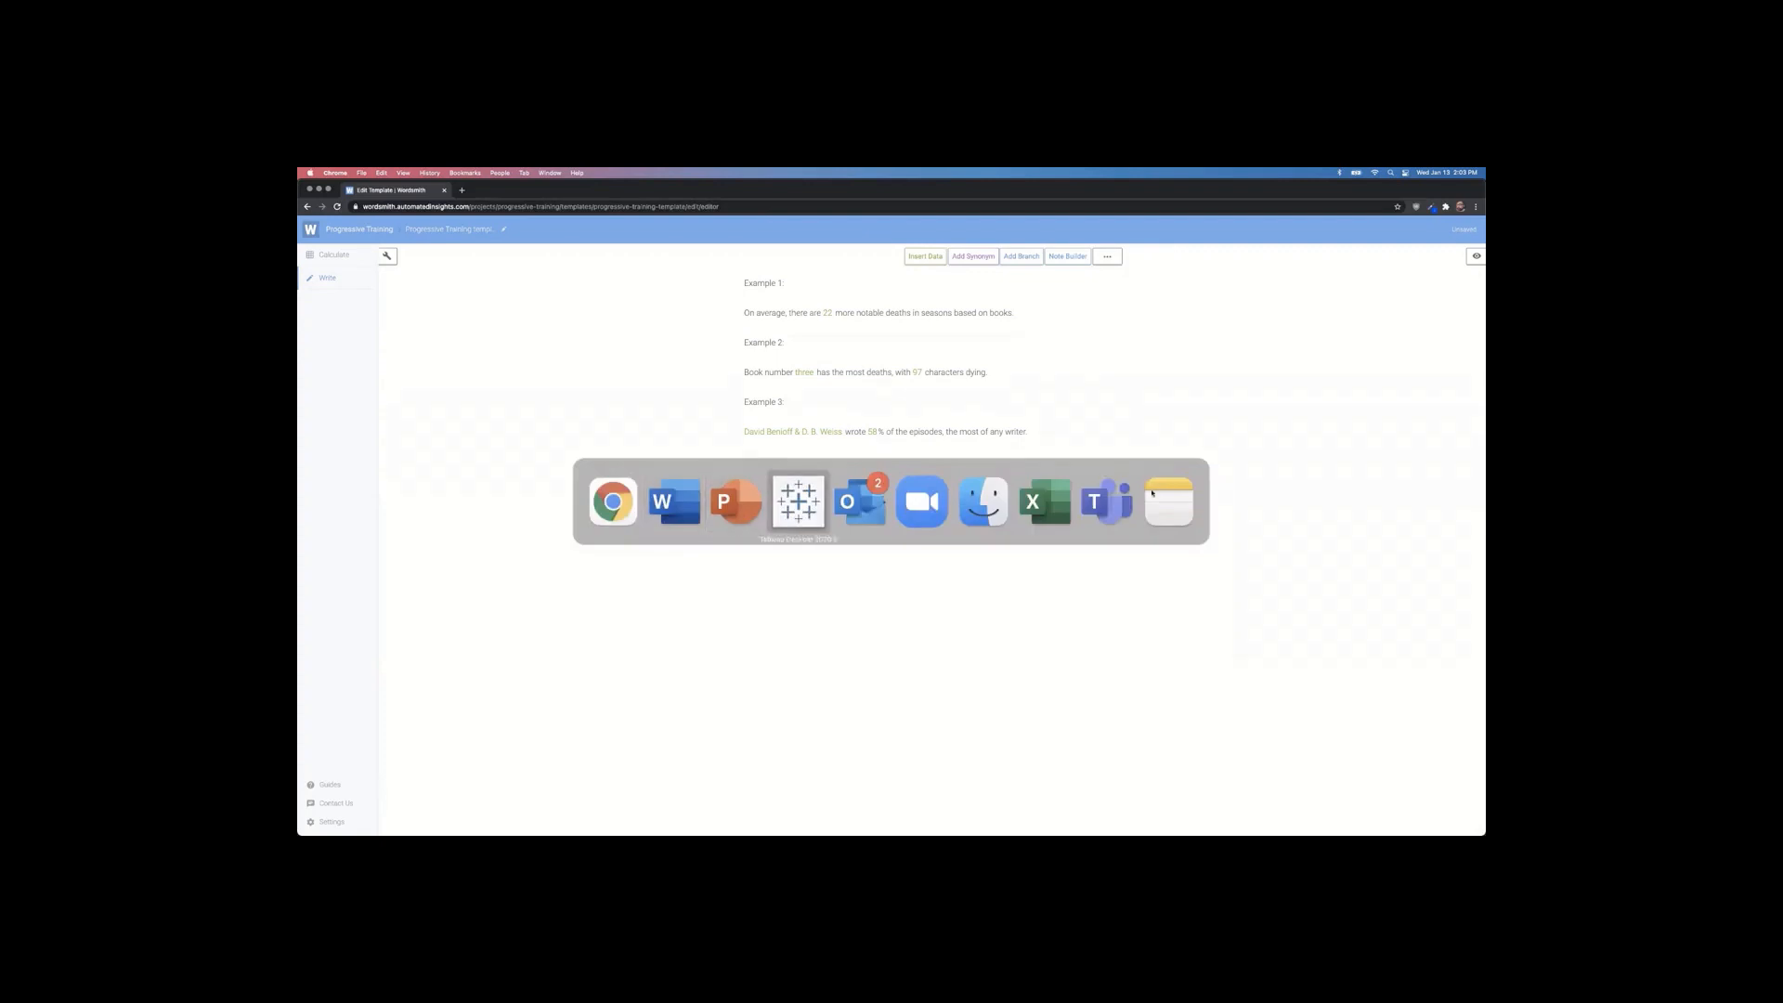
Step: Refresh the Tableau dashboard's Wordsmith narrative and check the new Example 3 top-writer sentence
click(952, 557)
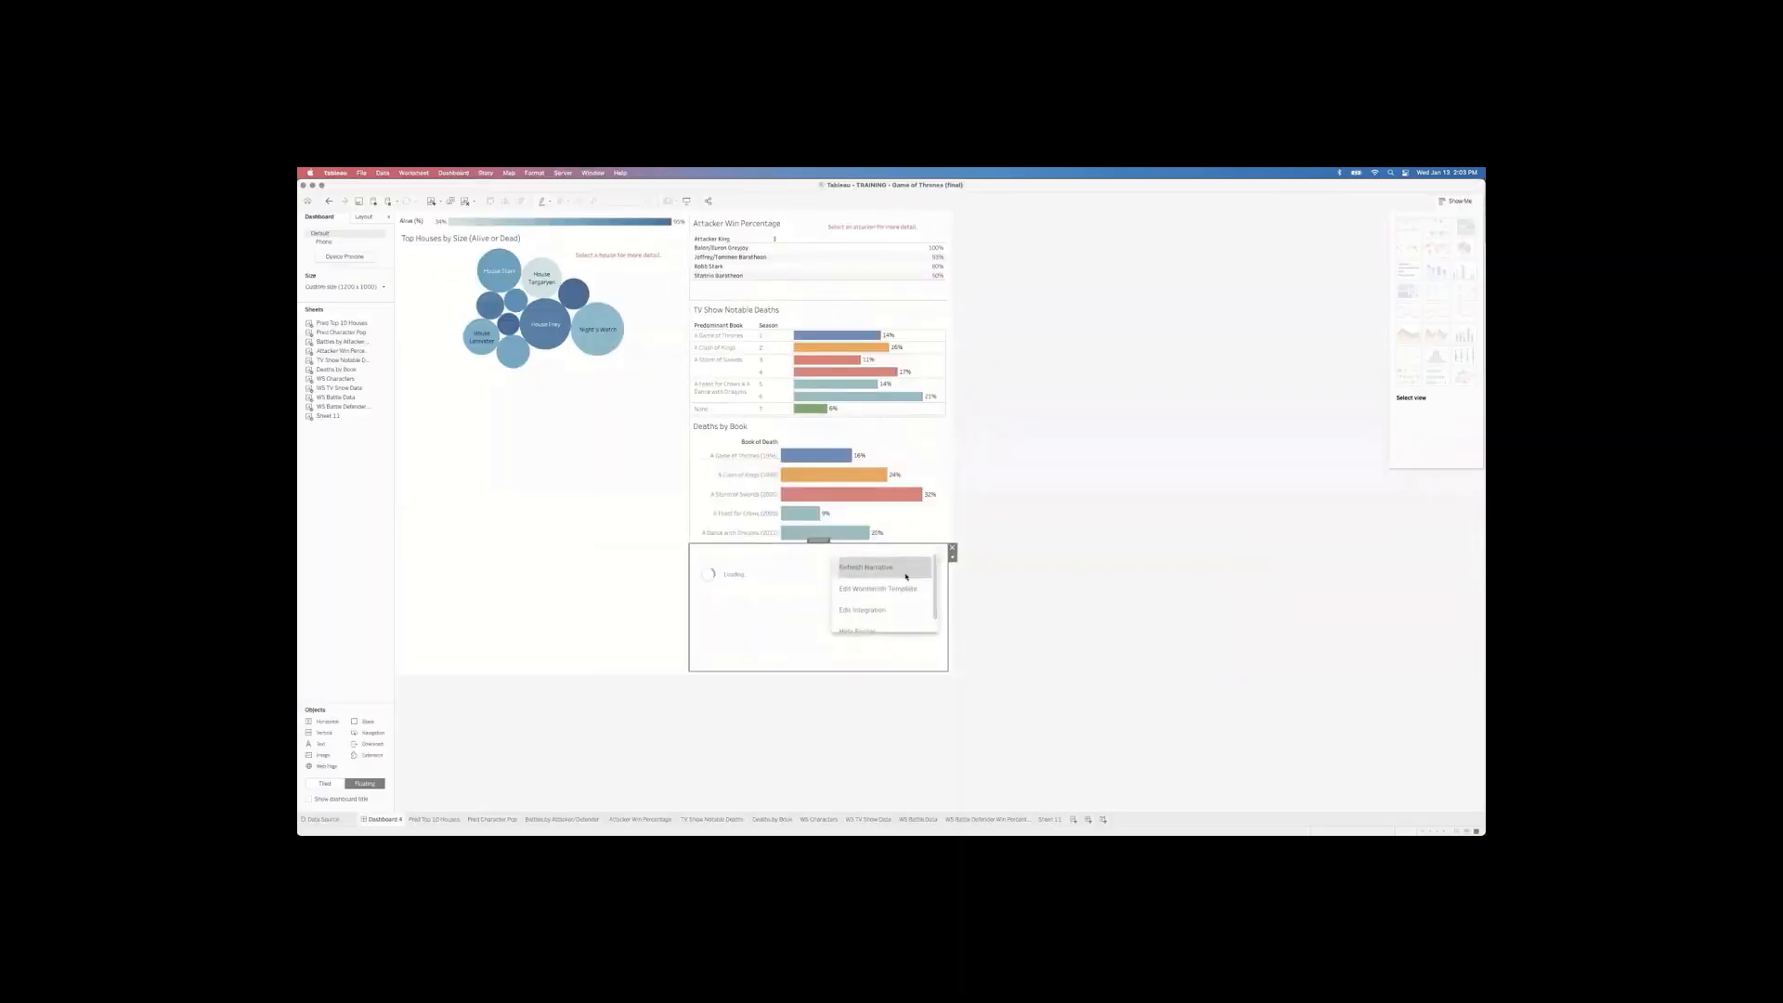
click(905, 577)
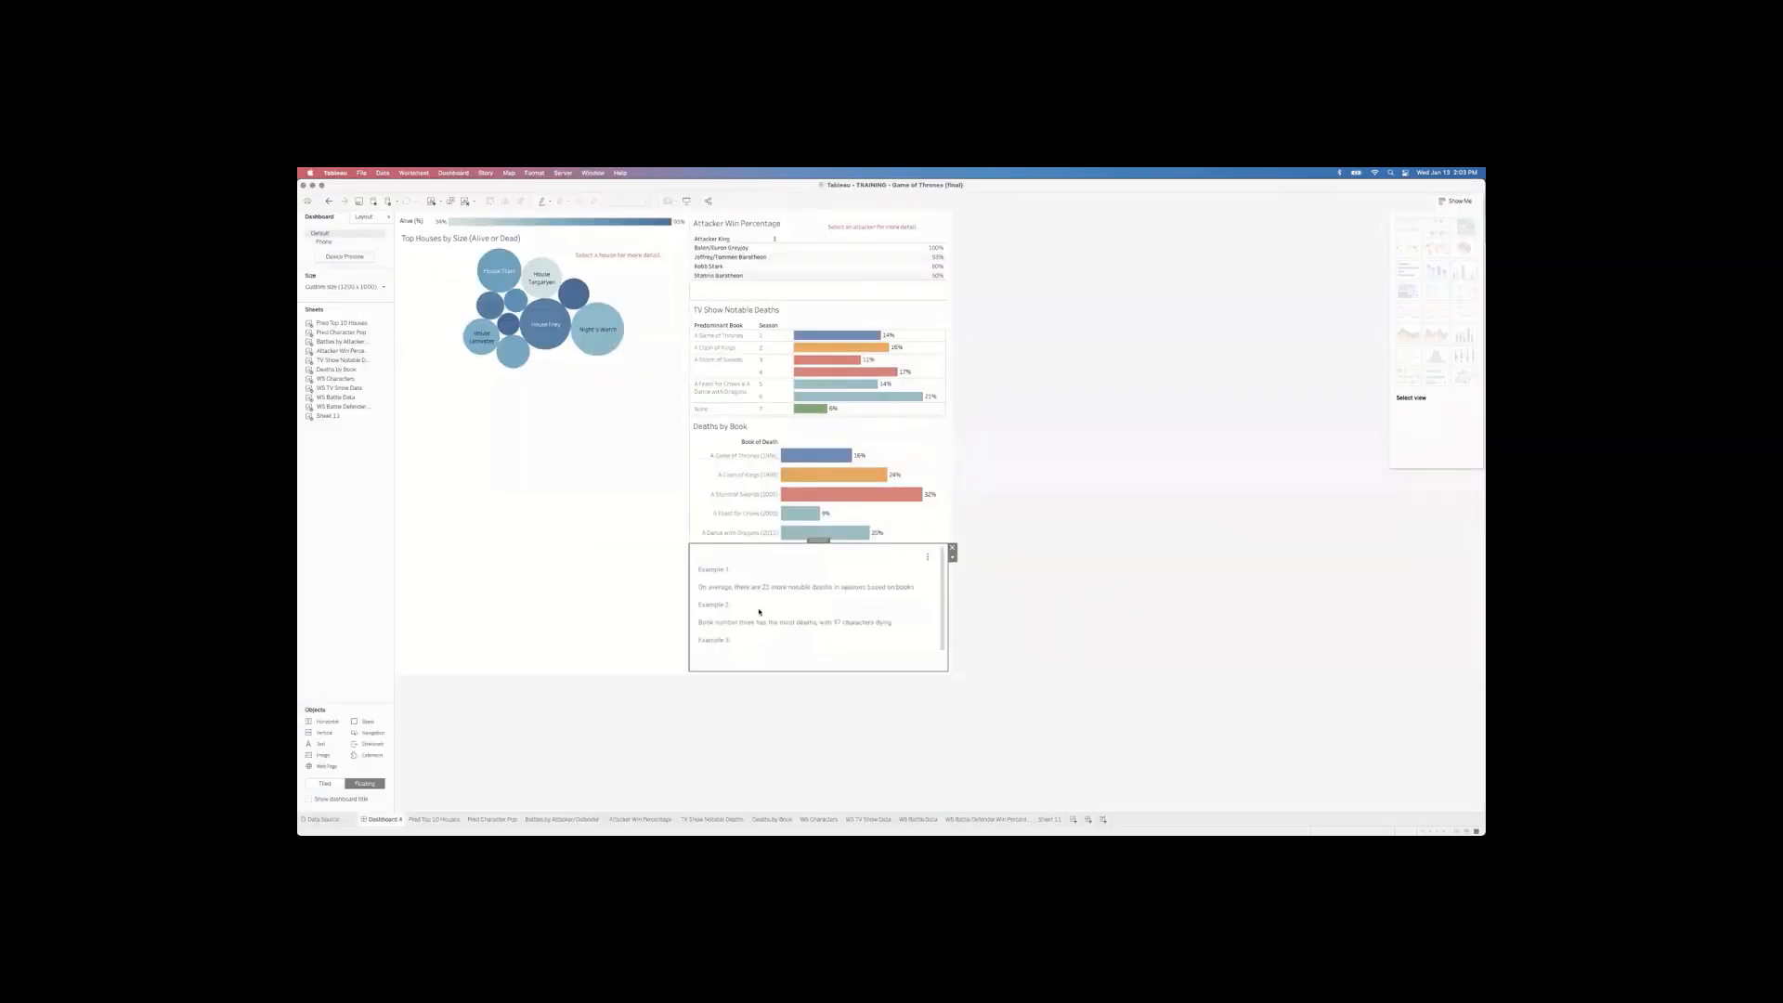
scroll(764, 614, down, 1)
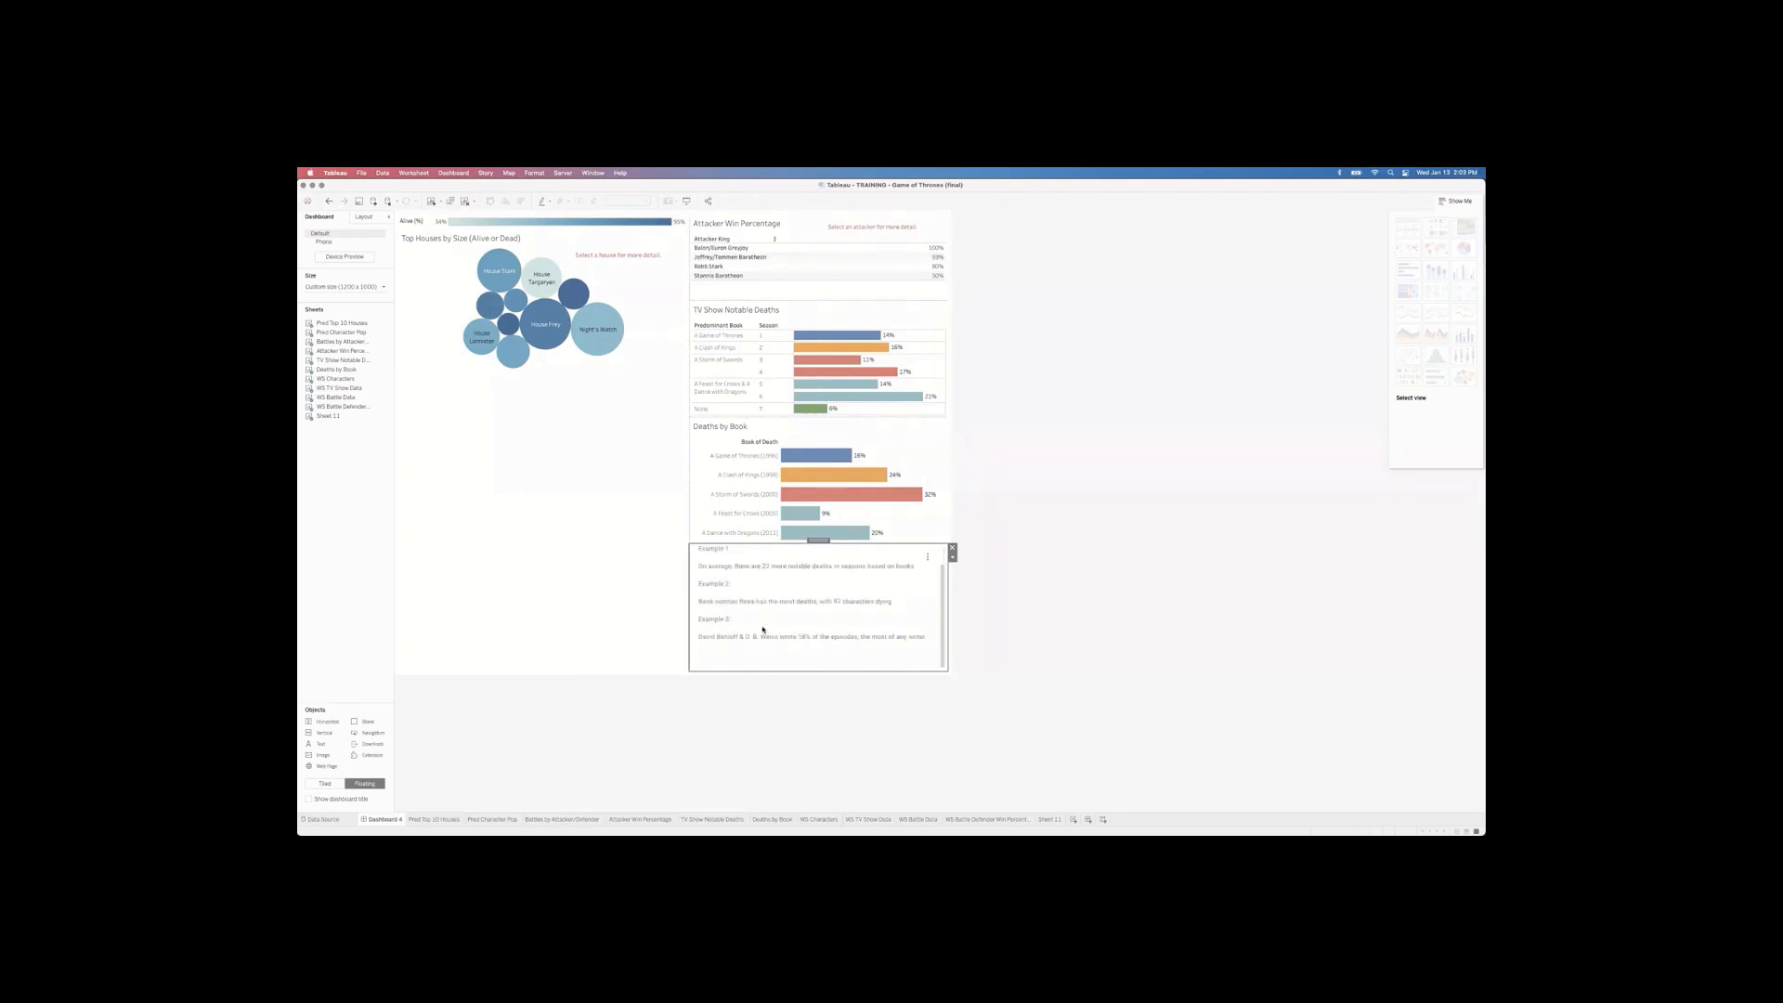
key(super+Tab)
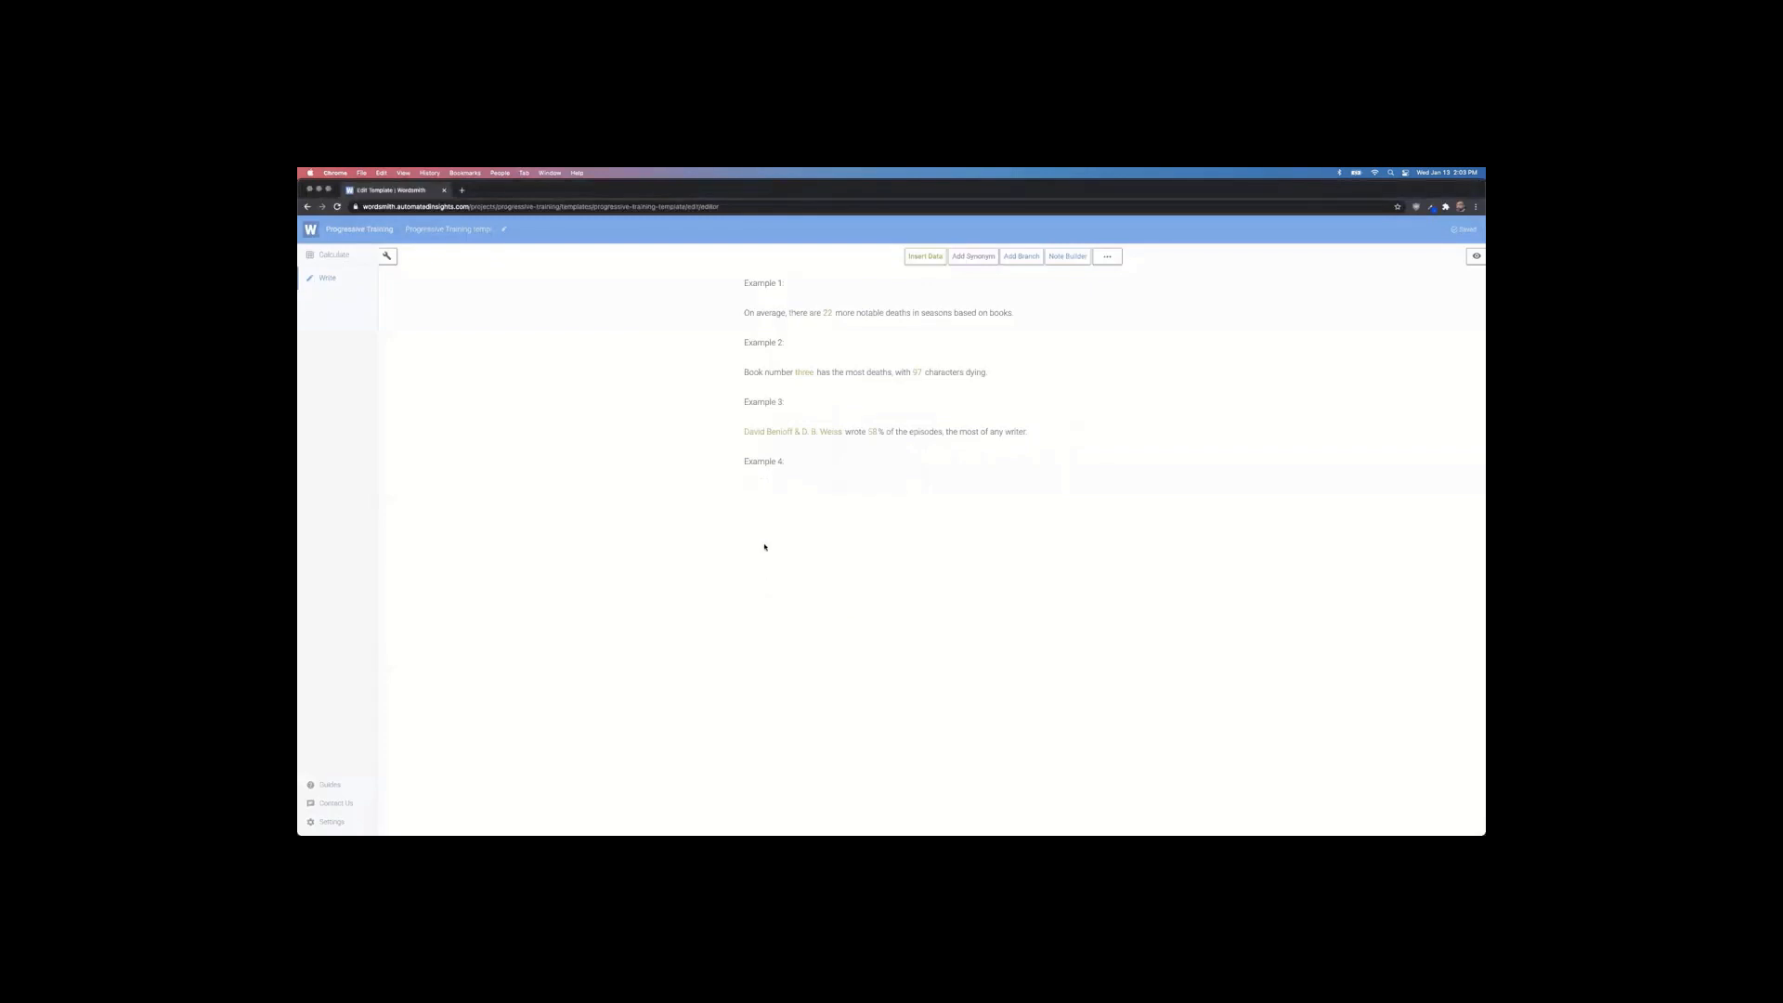
key(super+Tab)
key(super+Tab)
key(super+Tab)
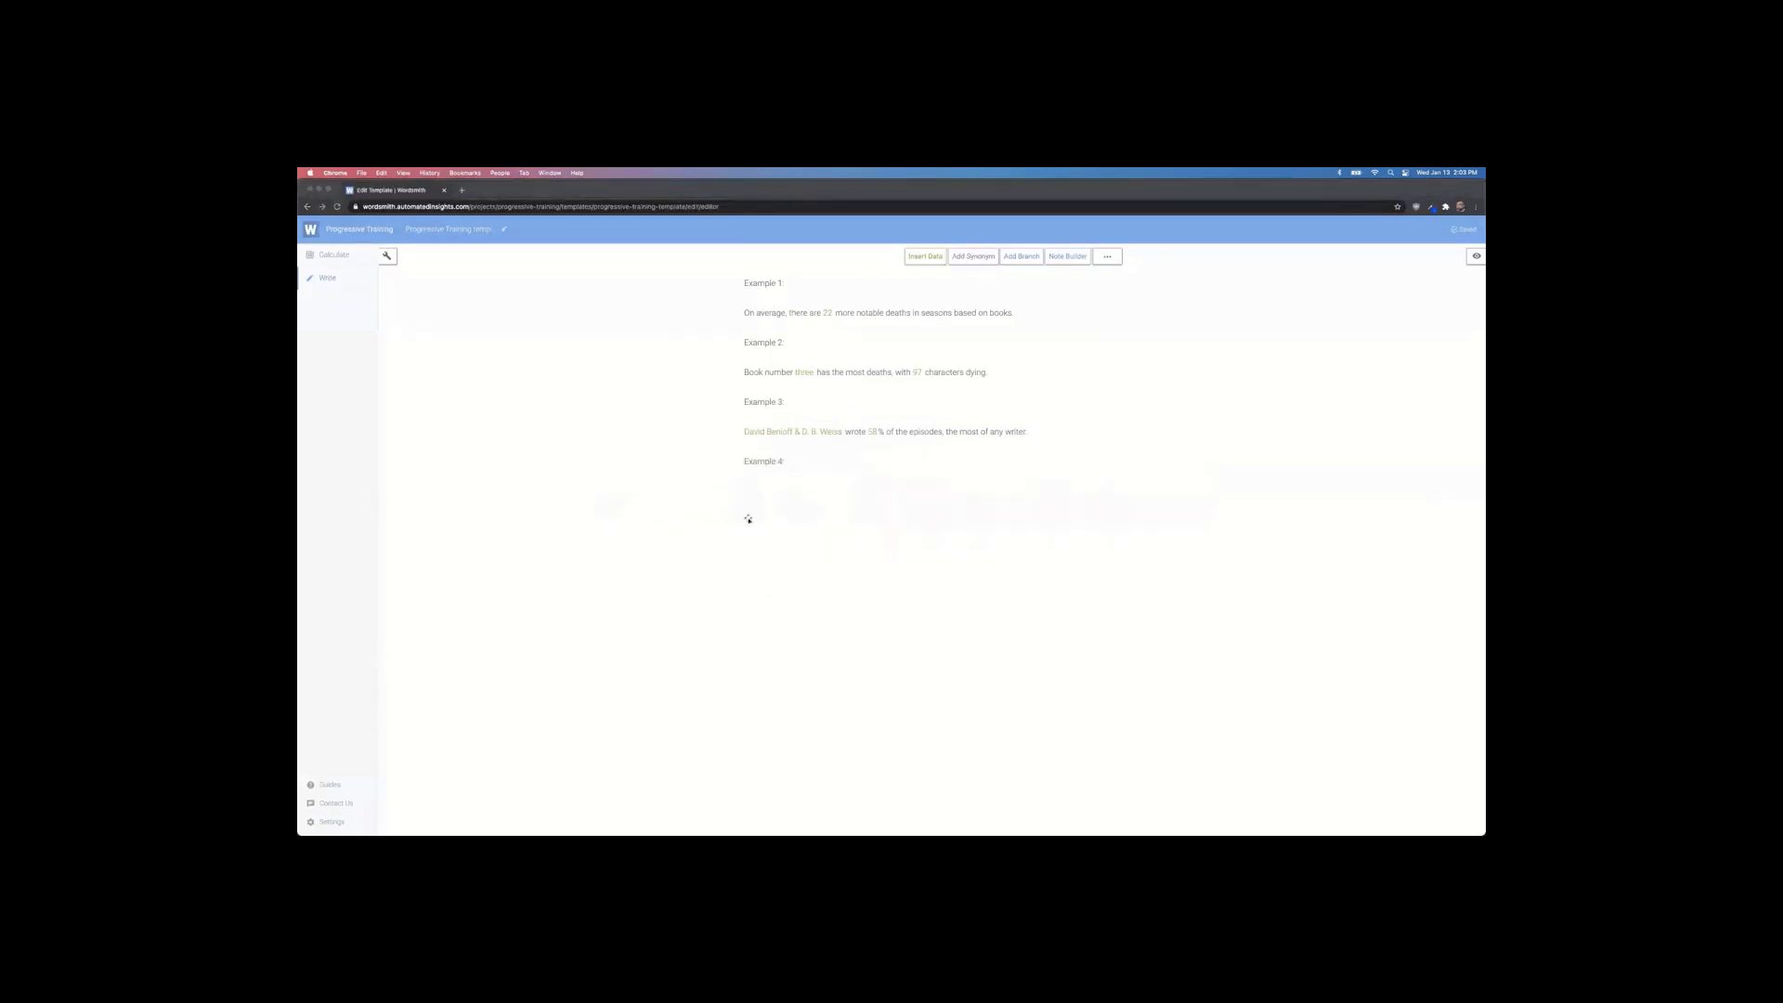
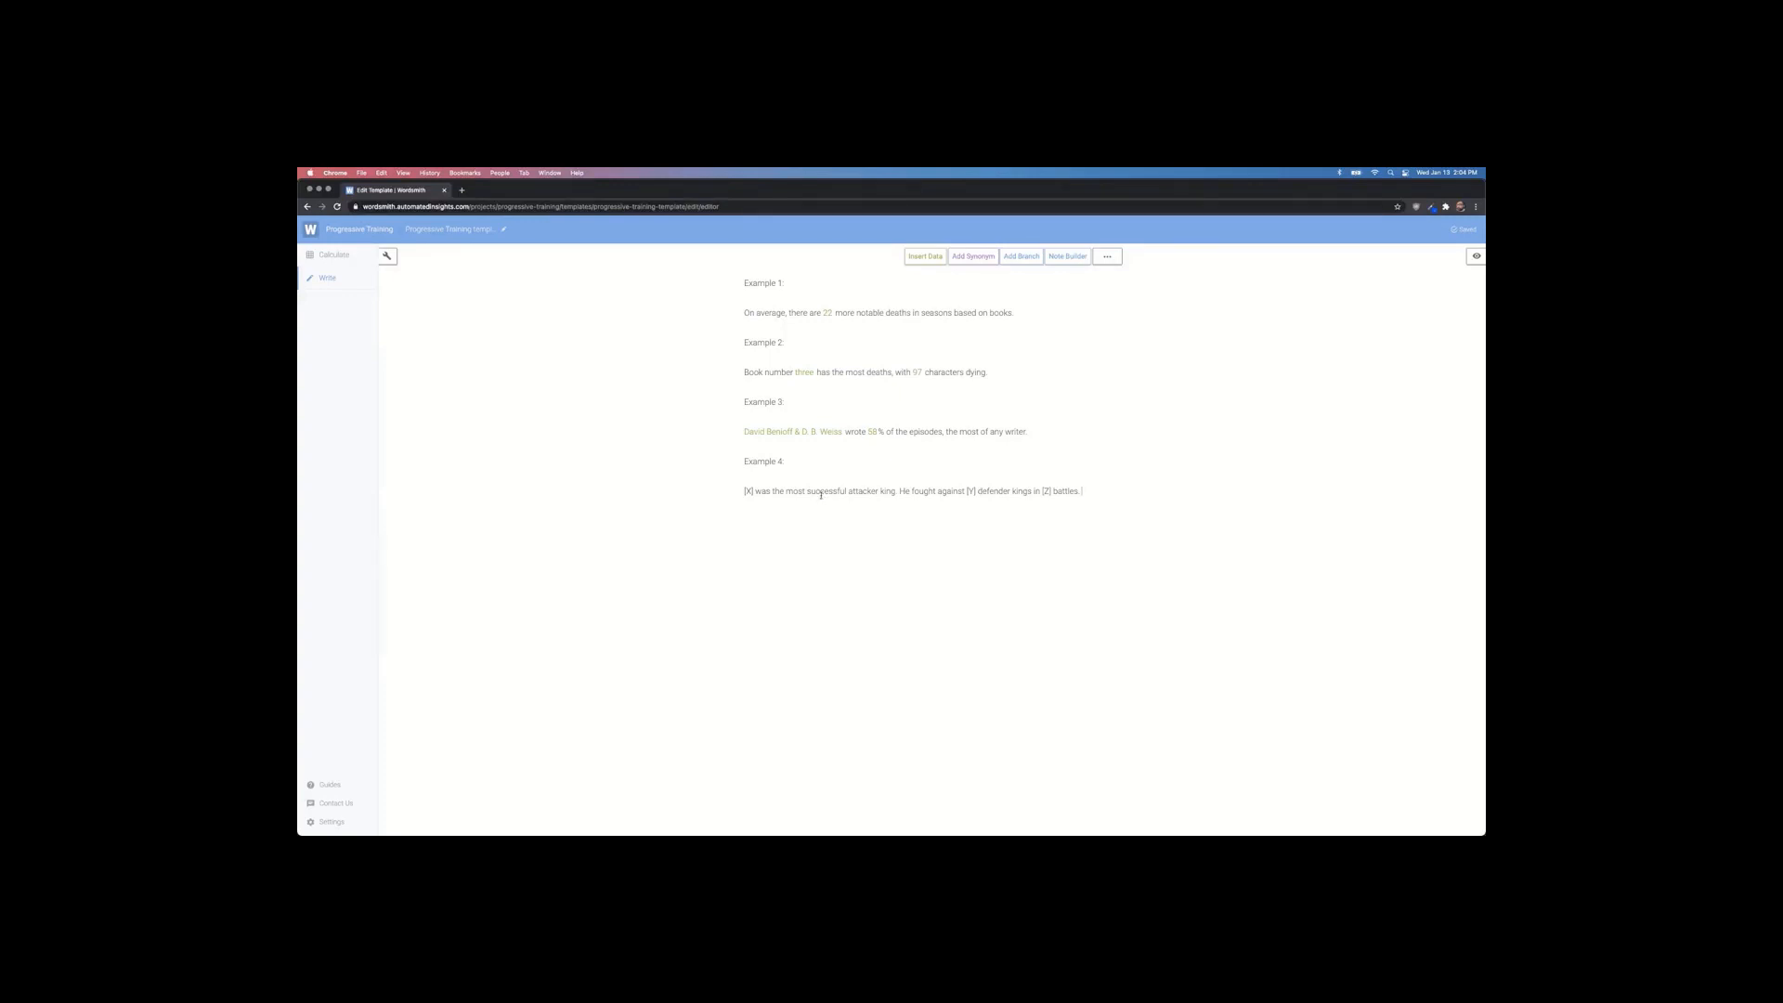
Step: Leave the template text for the Calculate page, which lists calcs by data table
click(327, 256)
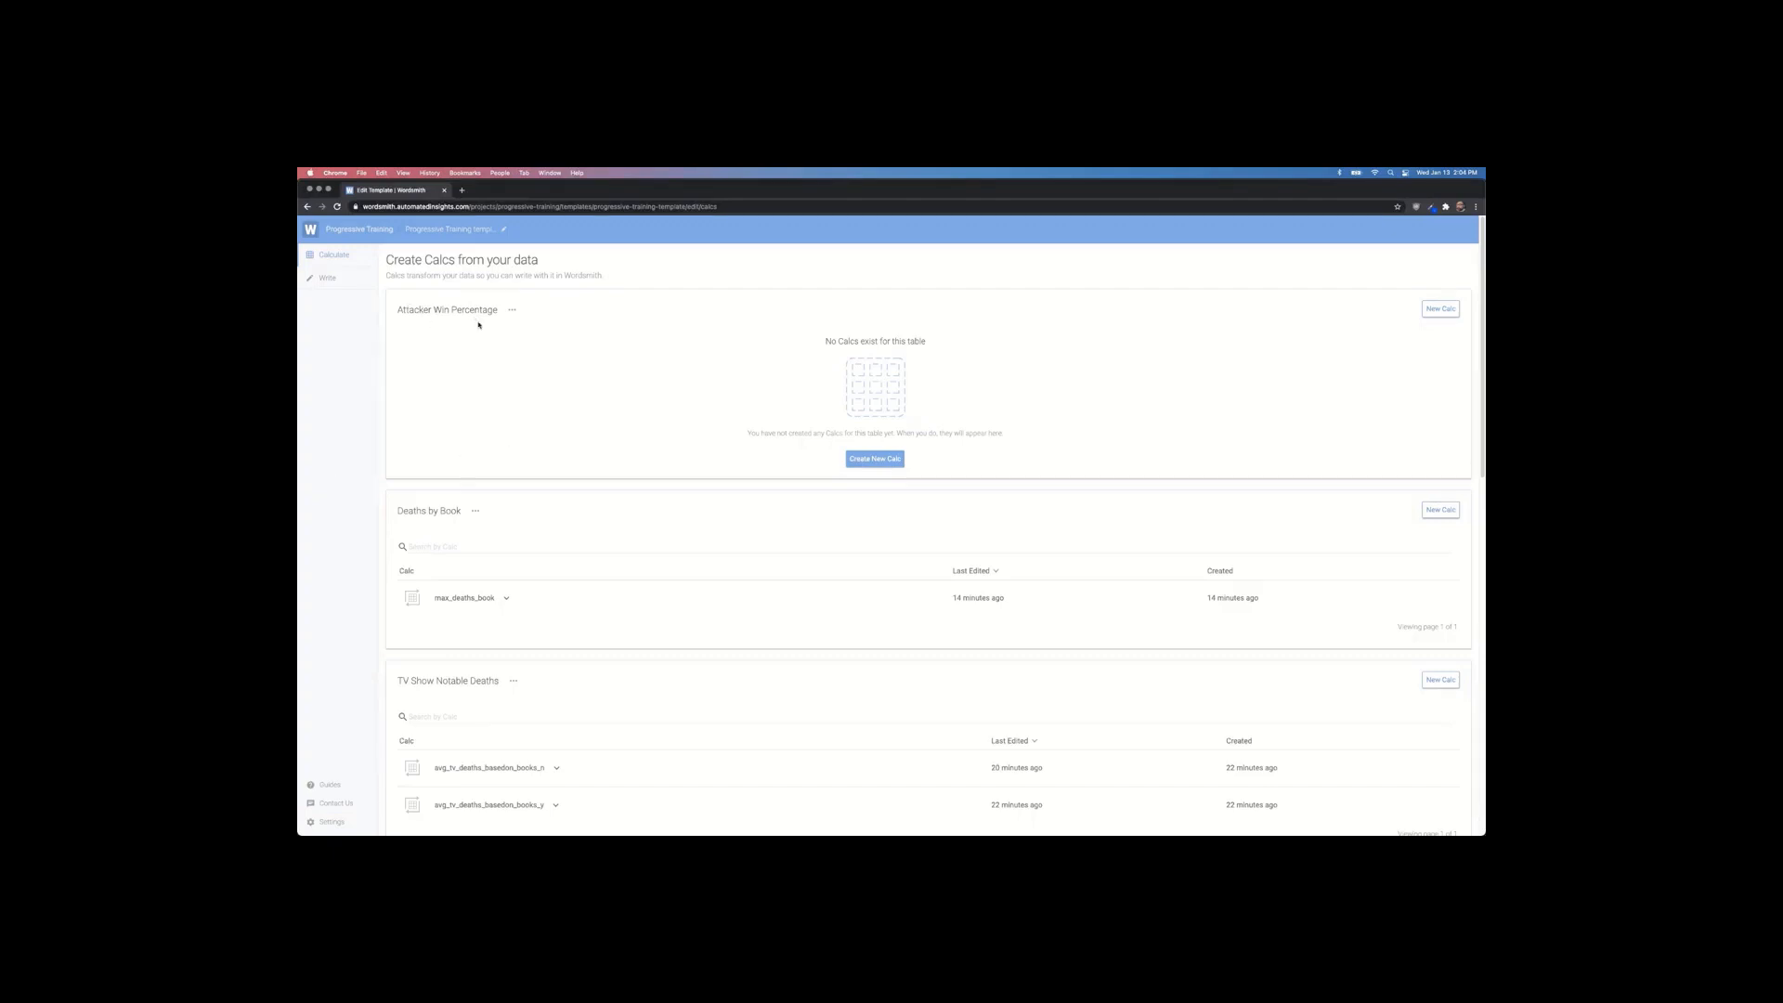
Step: Build a calc on Attacker Win Percentage: sort AGGAttacker_win_perc descending, keep first 1, select Attacker King
click(862, 458)
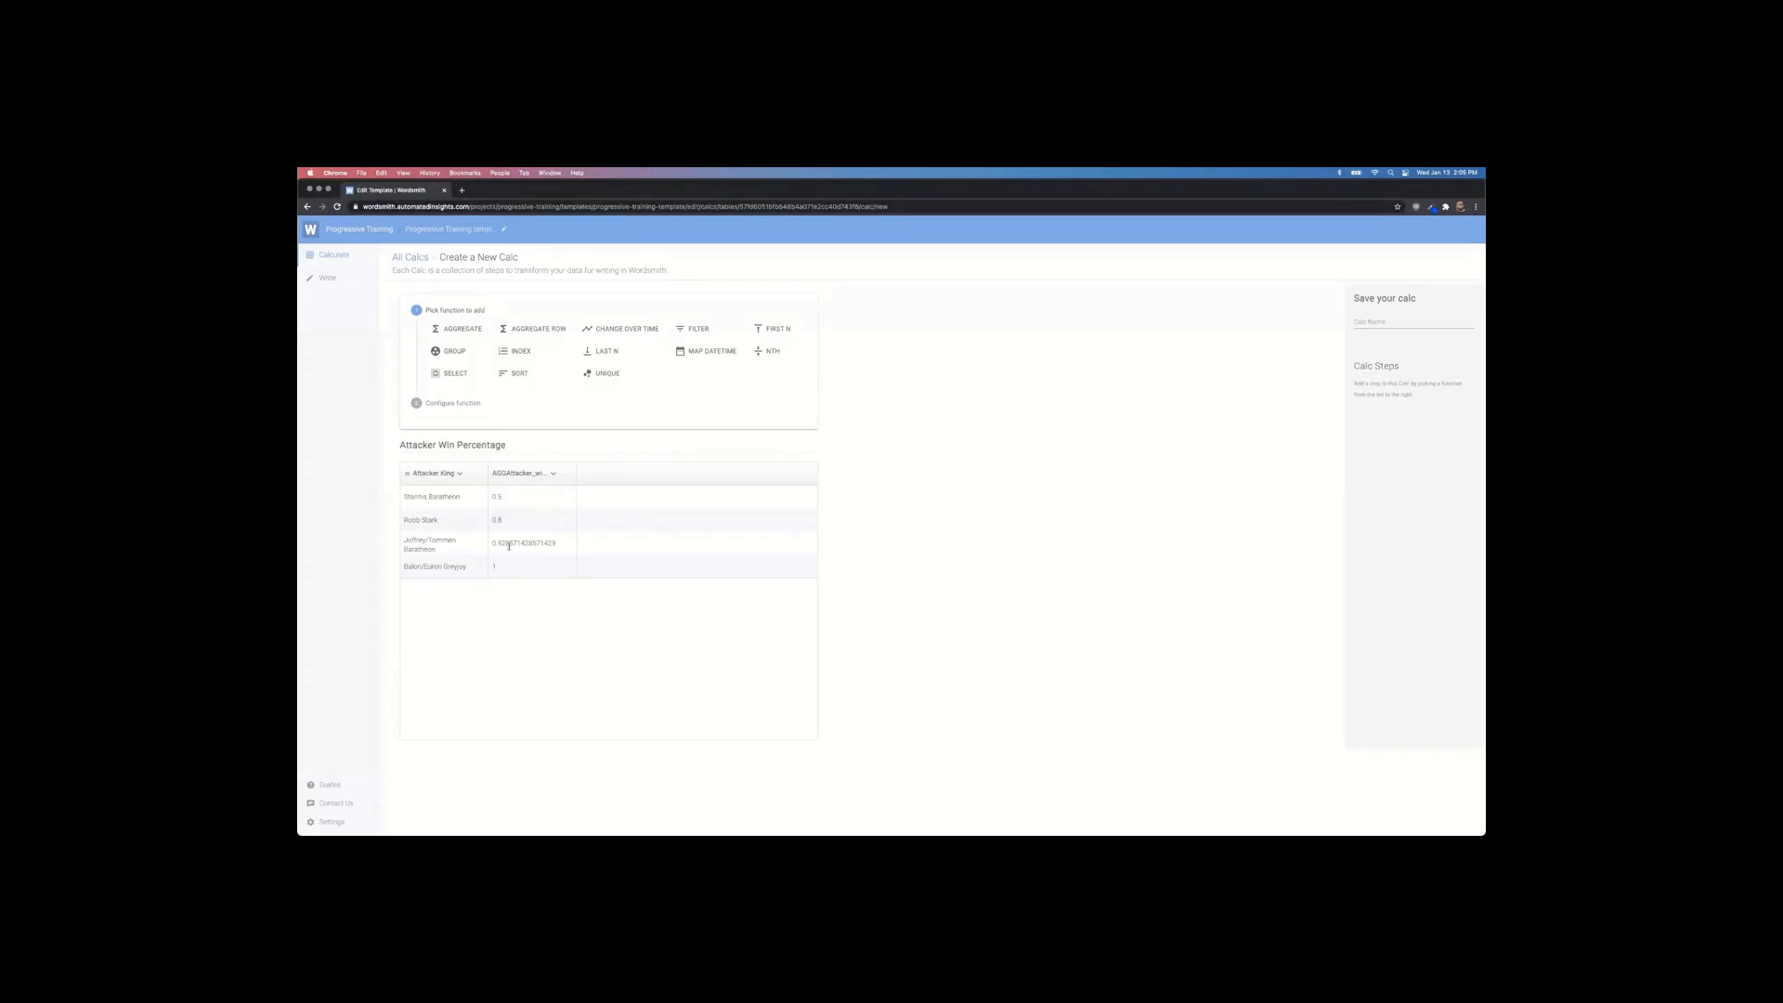
click(516, 372)
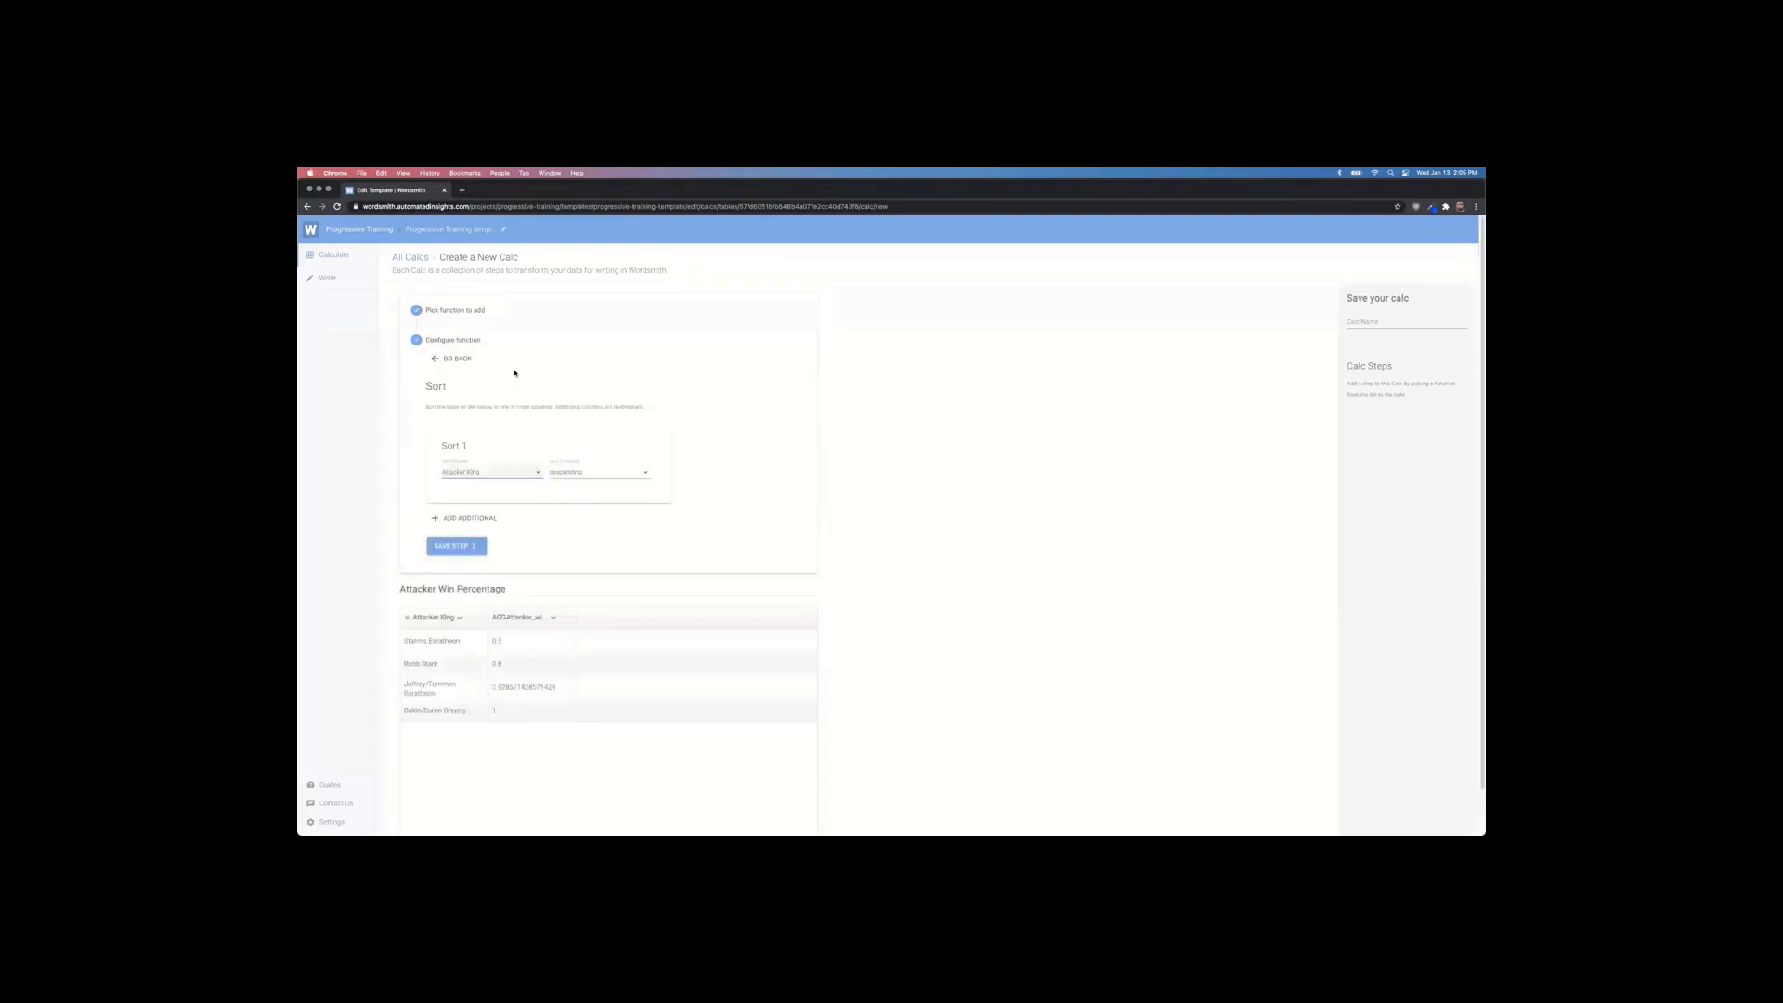
click(517, 475)
click(498, 493)
click(475, 548)
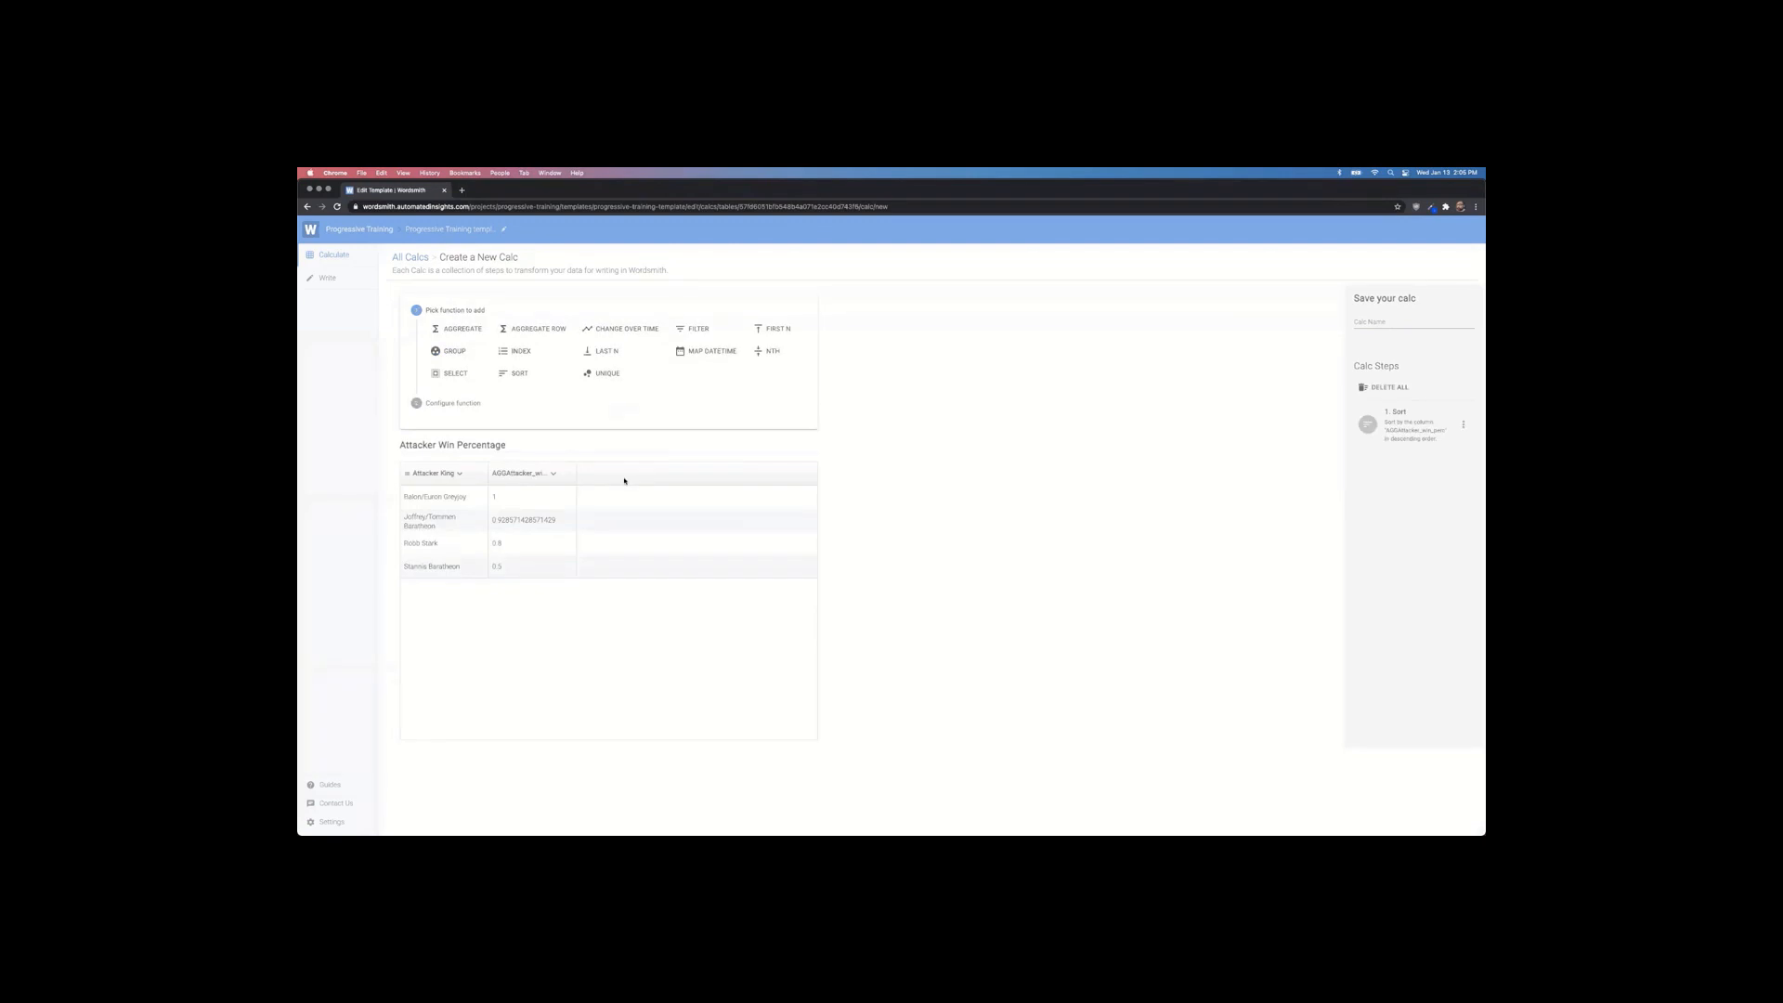
click(772, 329)
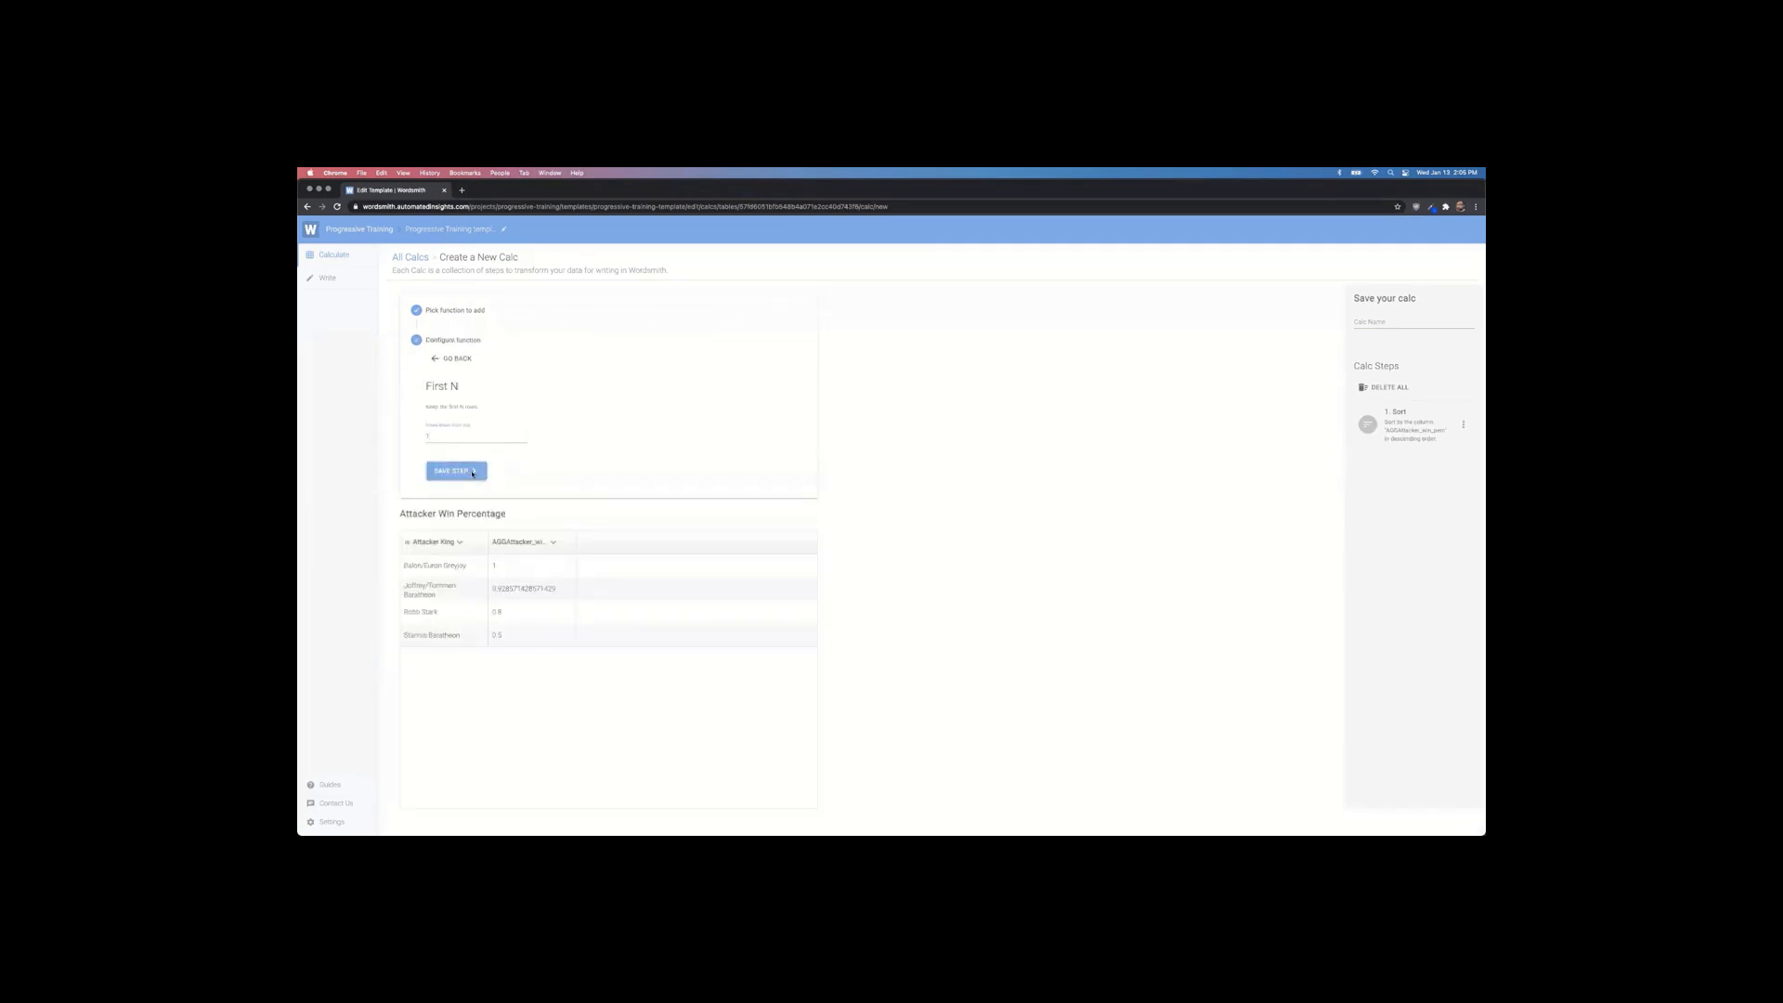
click(473, 474)
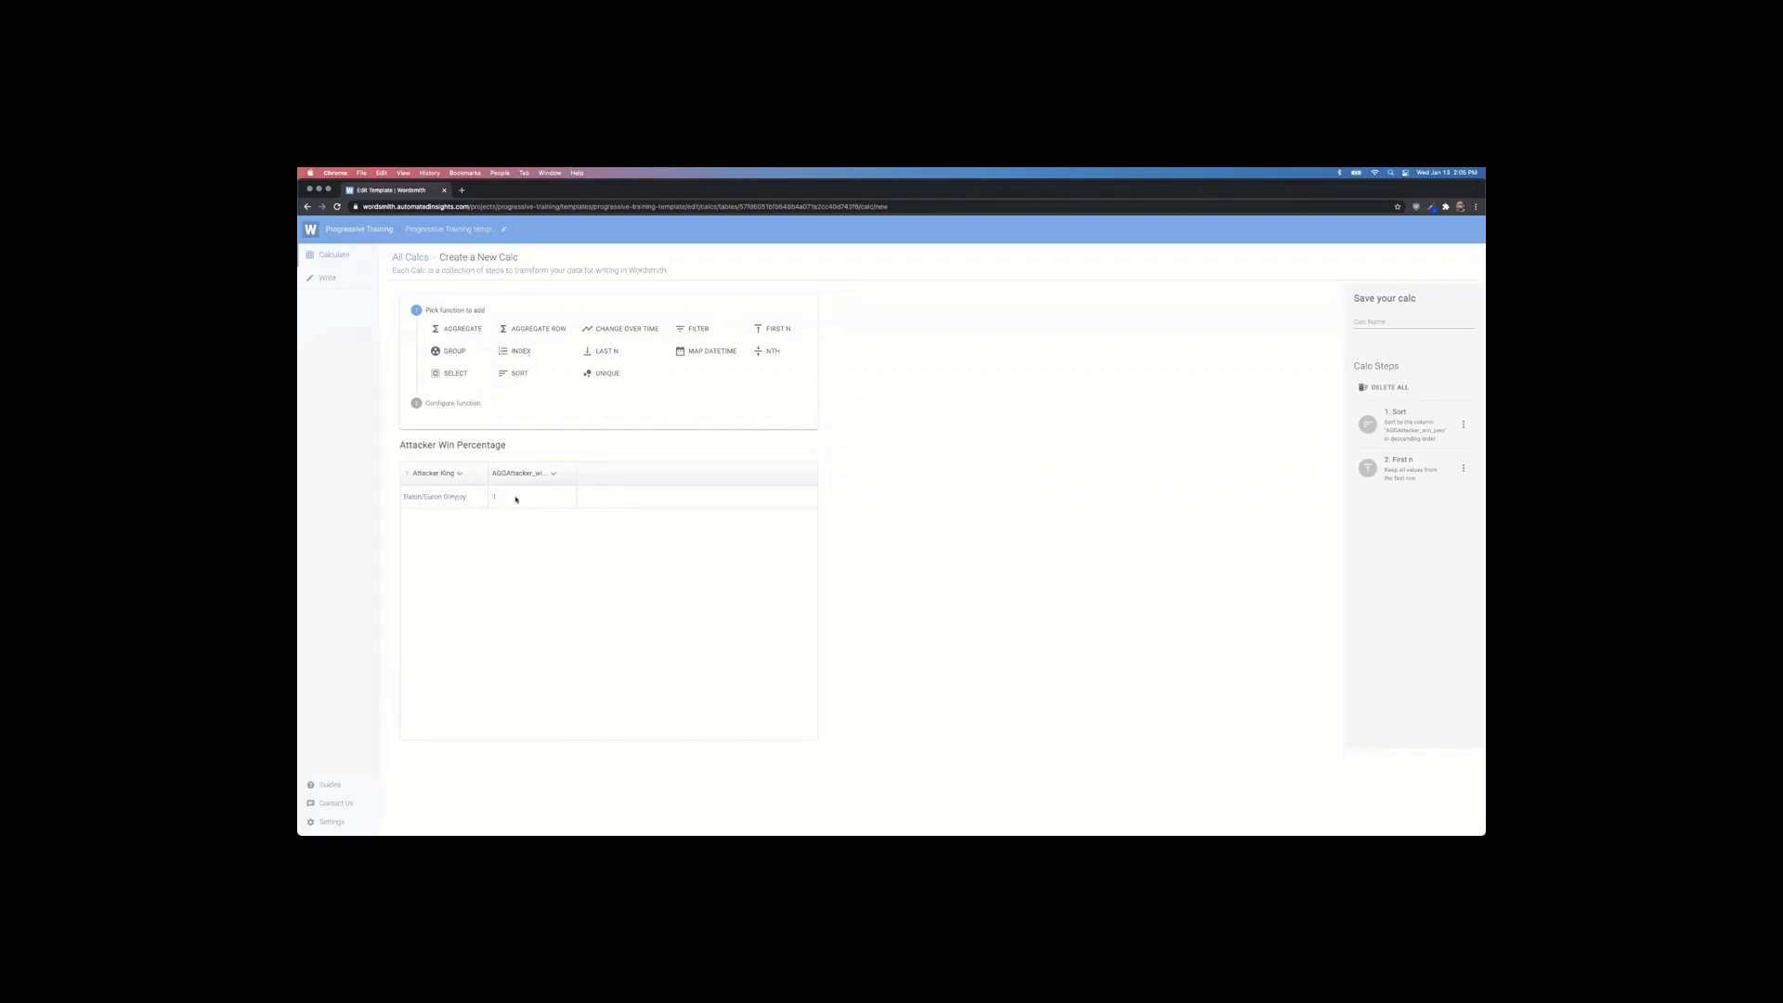
click(456, 376)
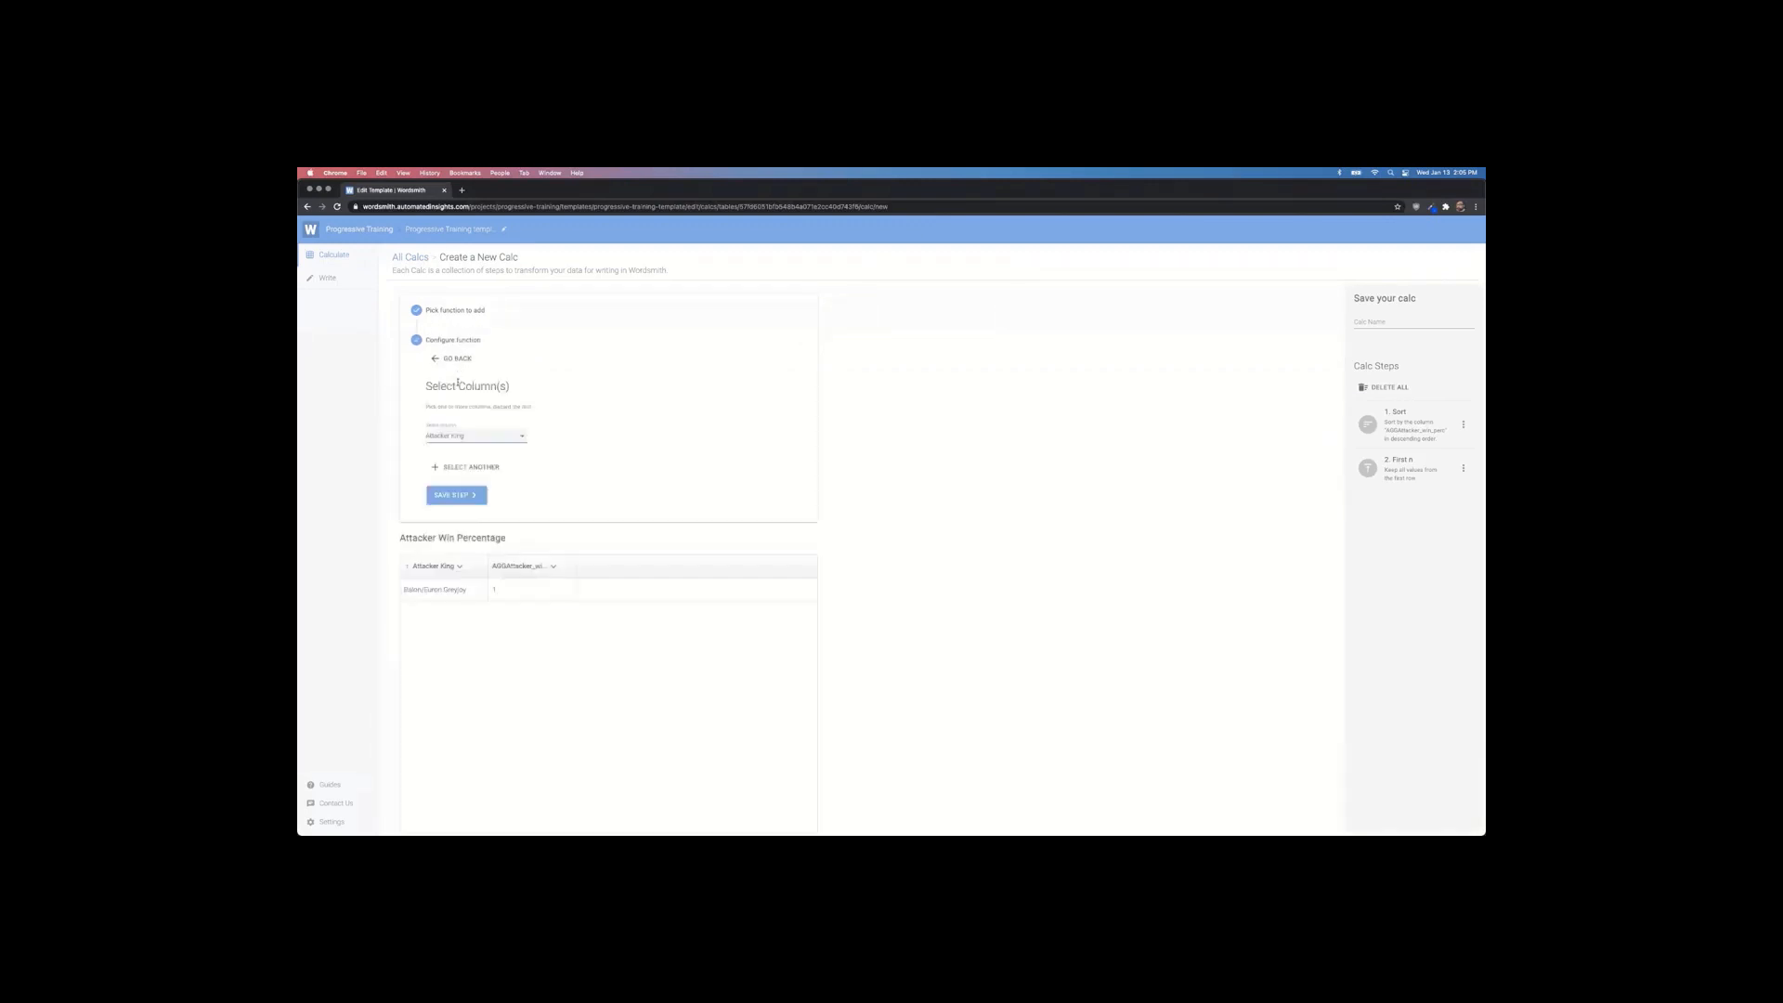
click(459, 495)
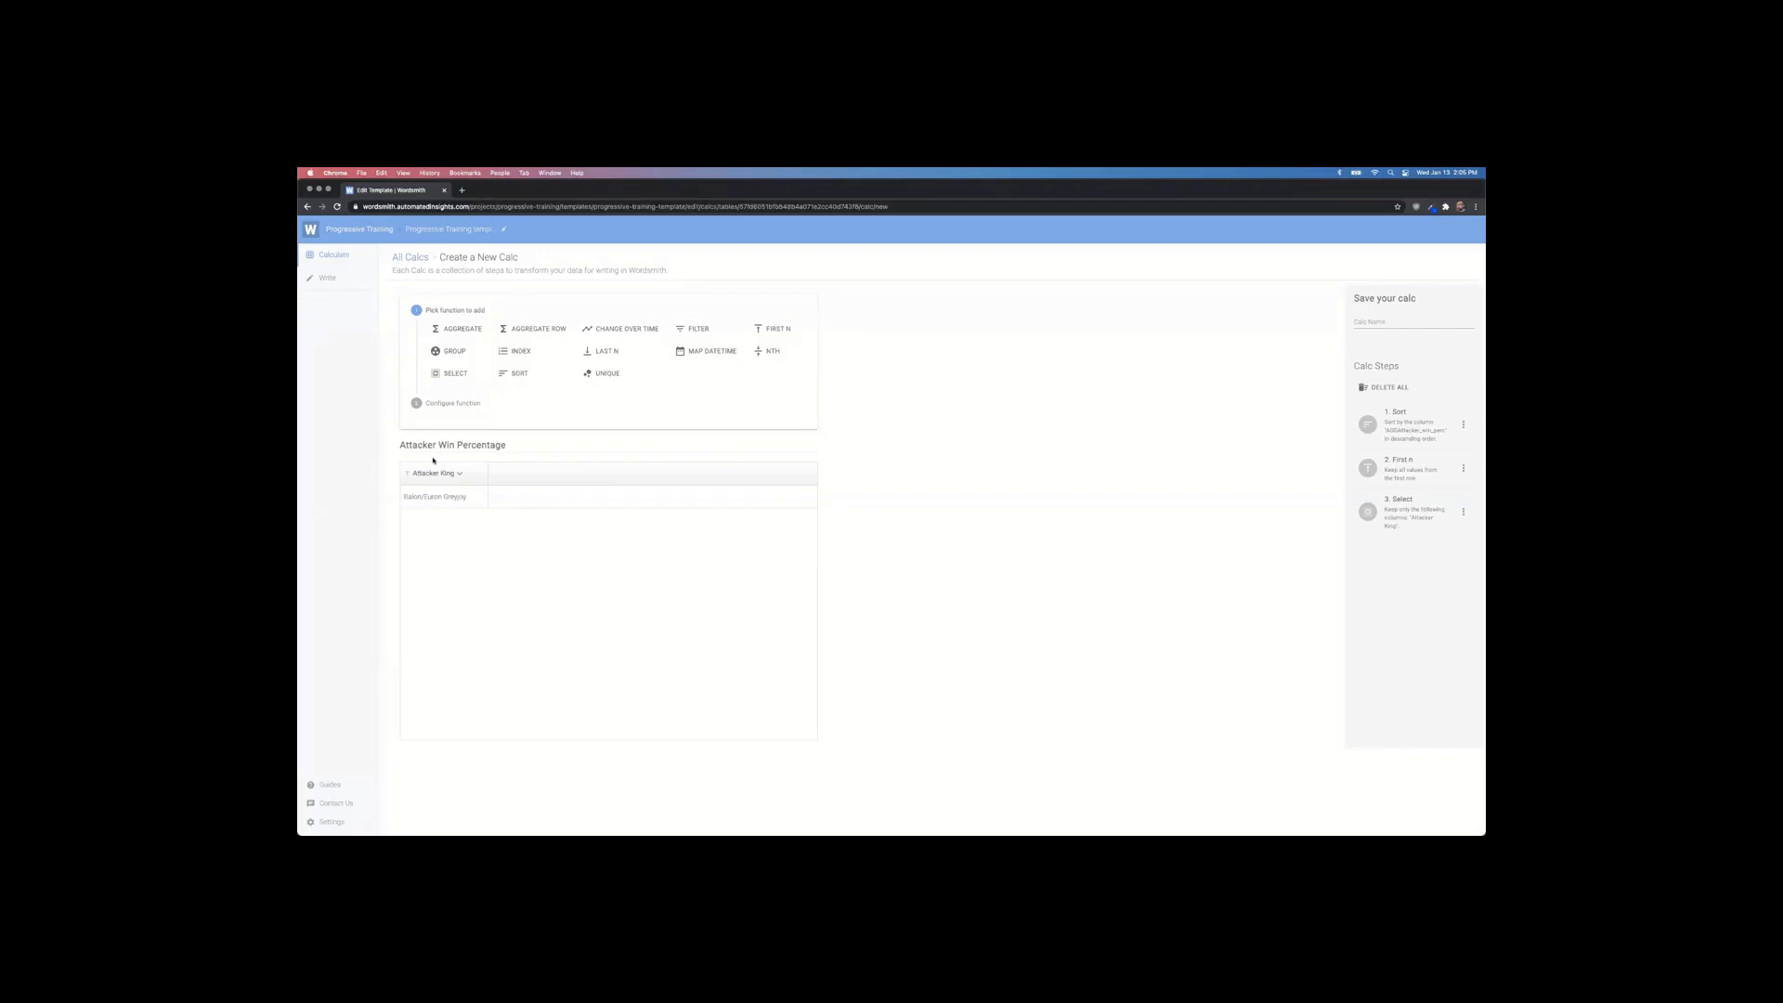
Step: Name the calc best_attacker_king and save it
click(1375, 324)
text(Sort)
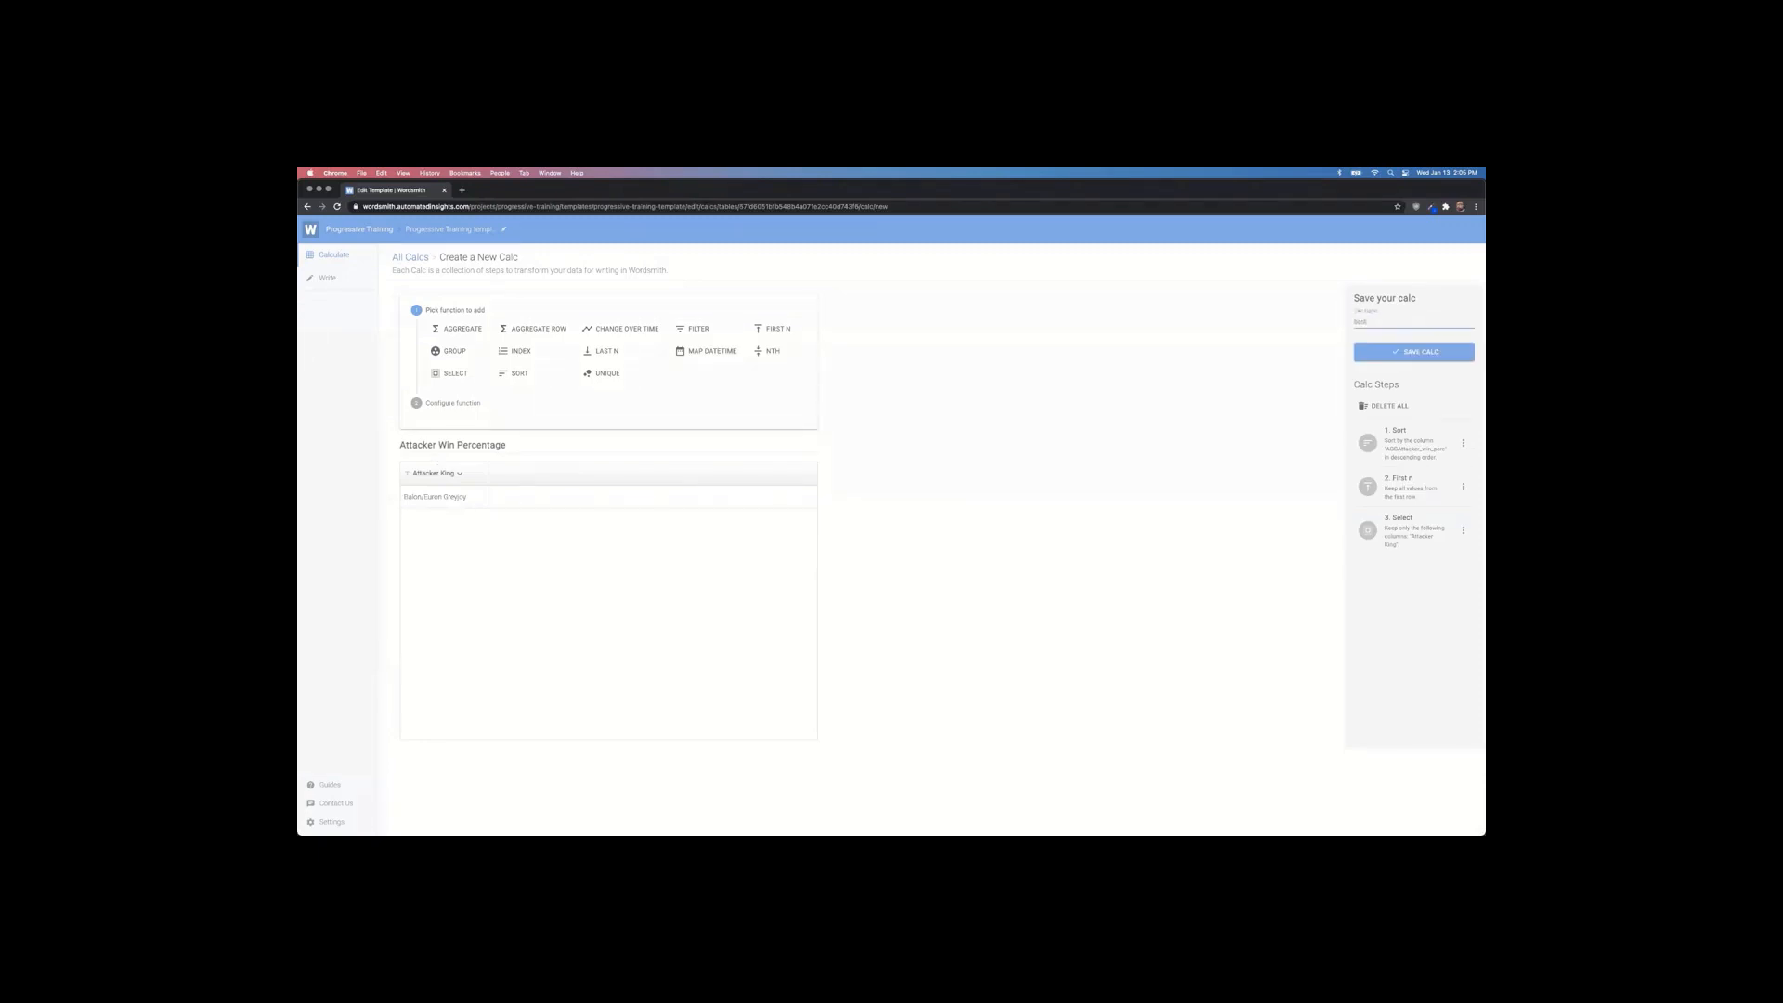
text(ing)
click(1376, 361)
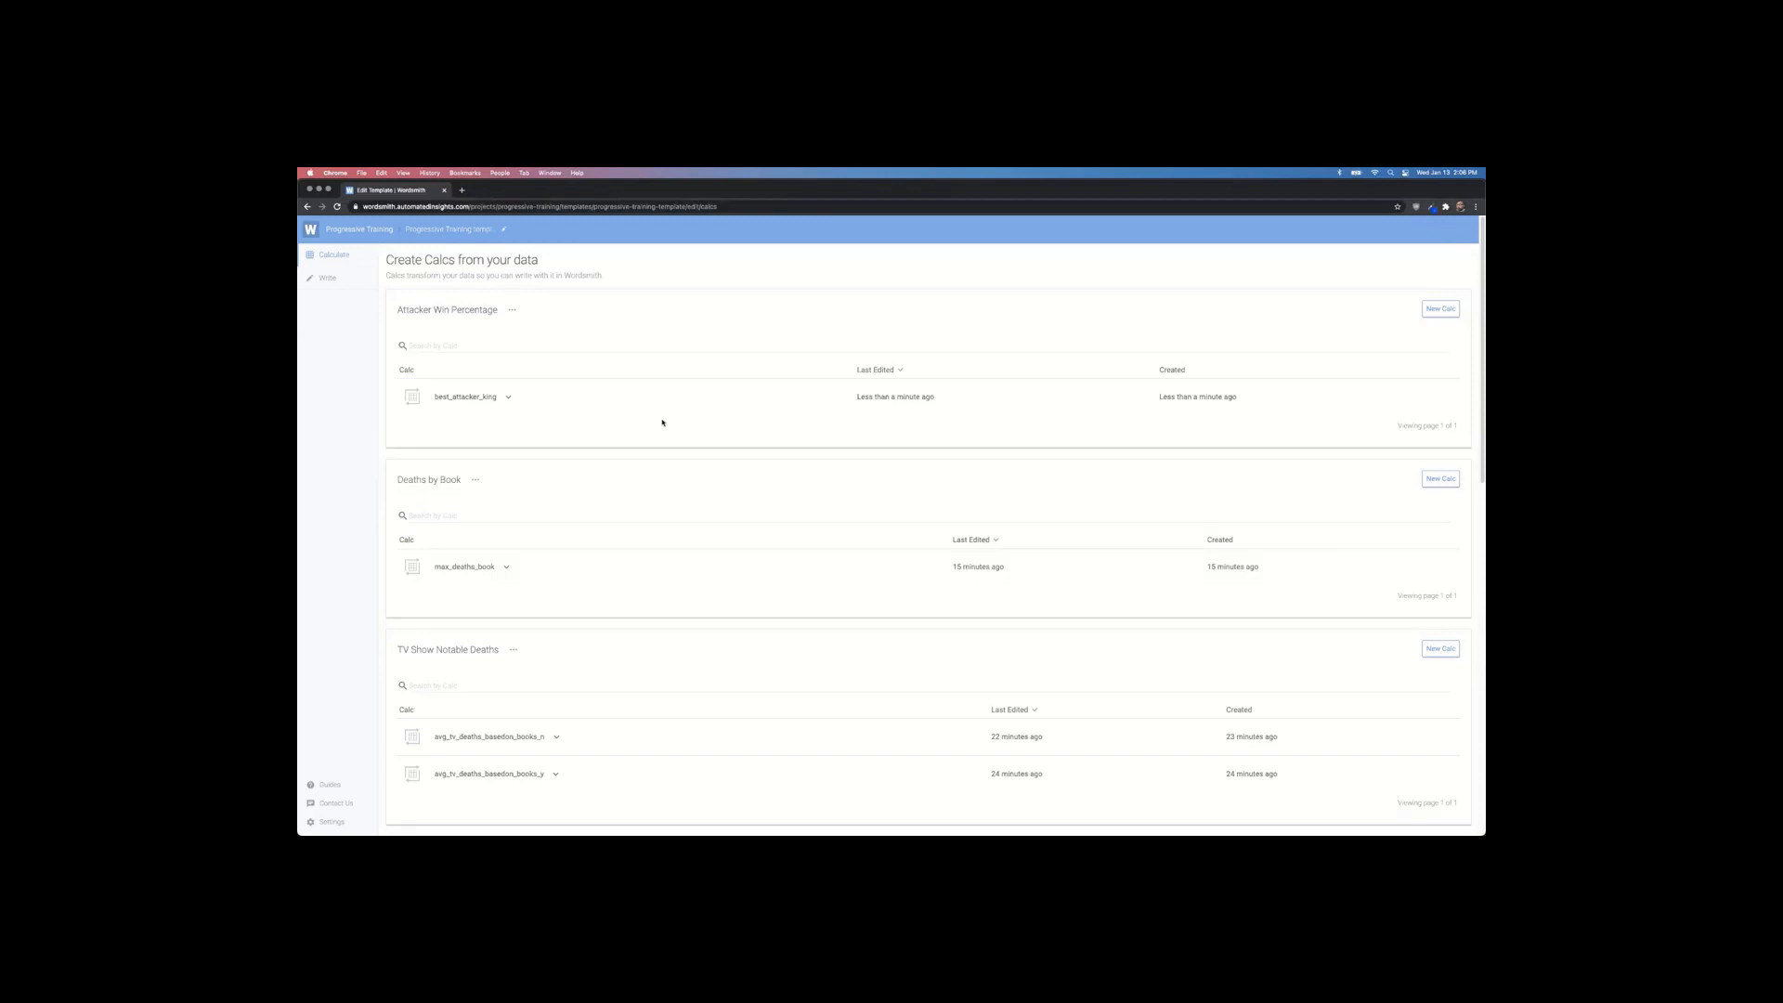
Step: Create a new calc on WS Battle Data, browse its columns, and name it best_attacker_king_values
scroll(662, 423, down, 15)
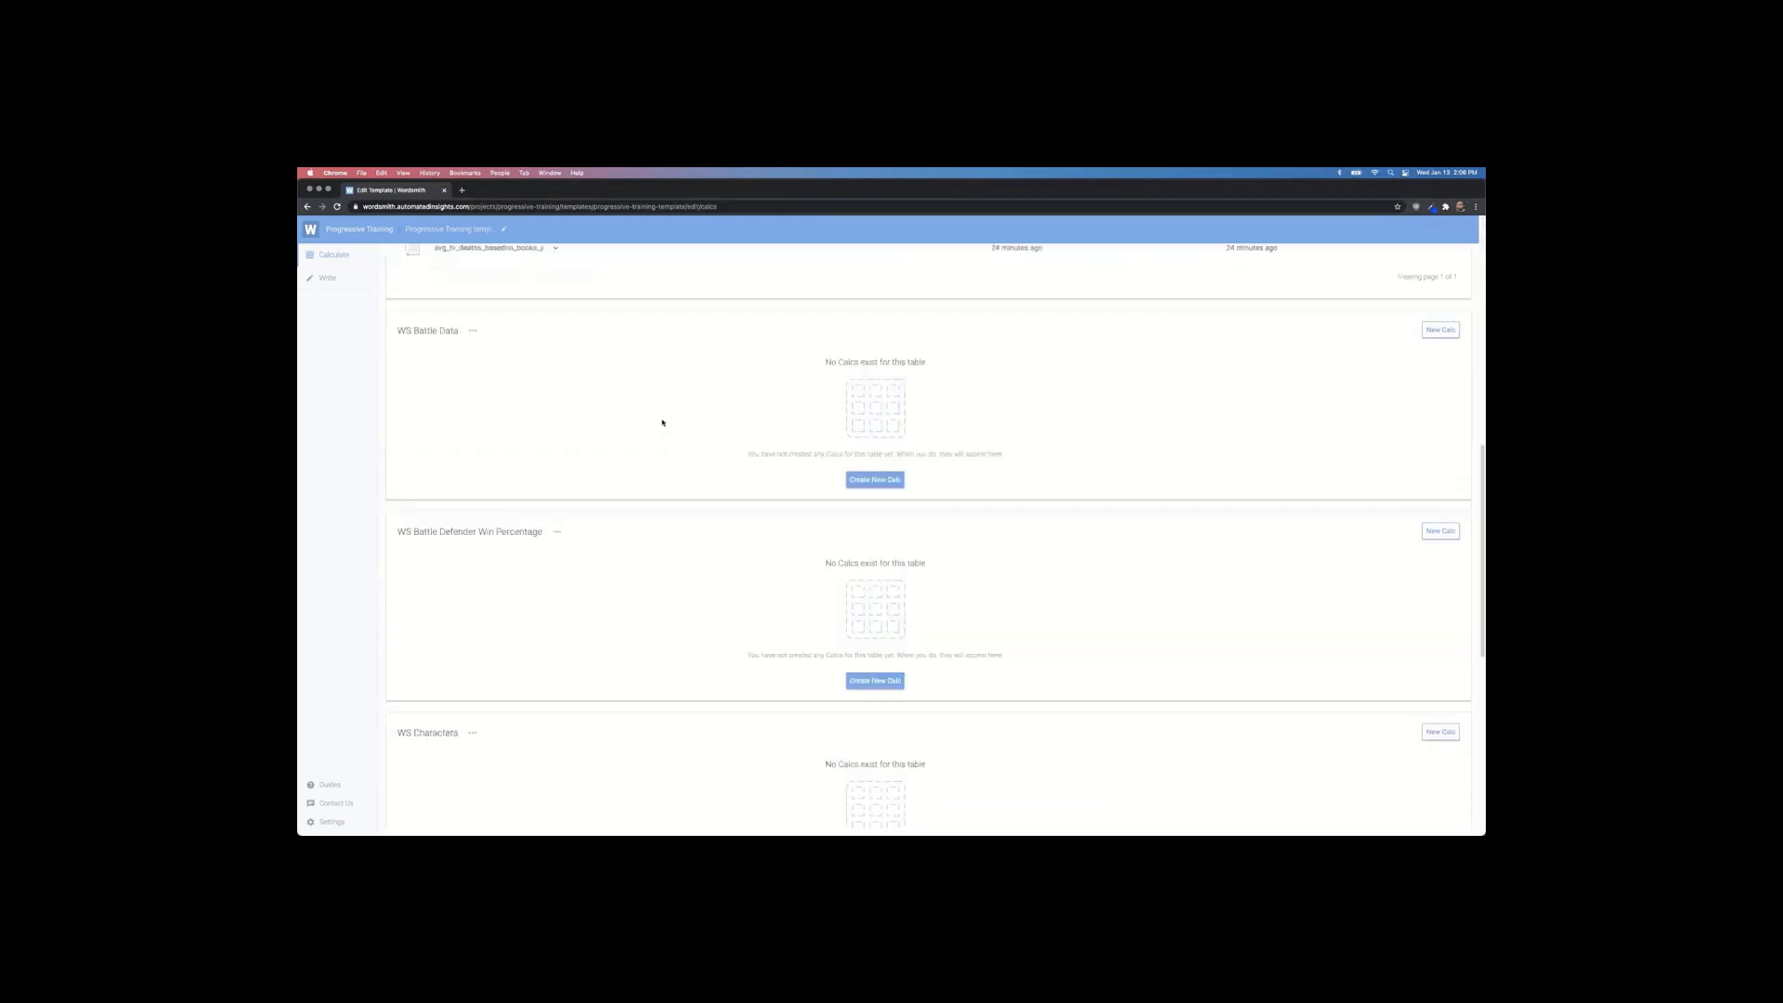
scroll(662, 423, up, 5)
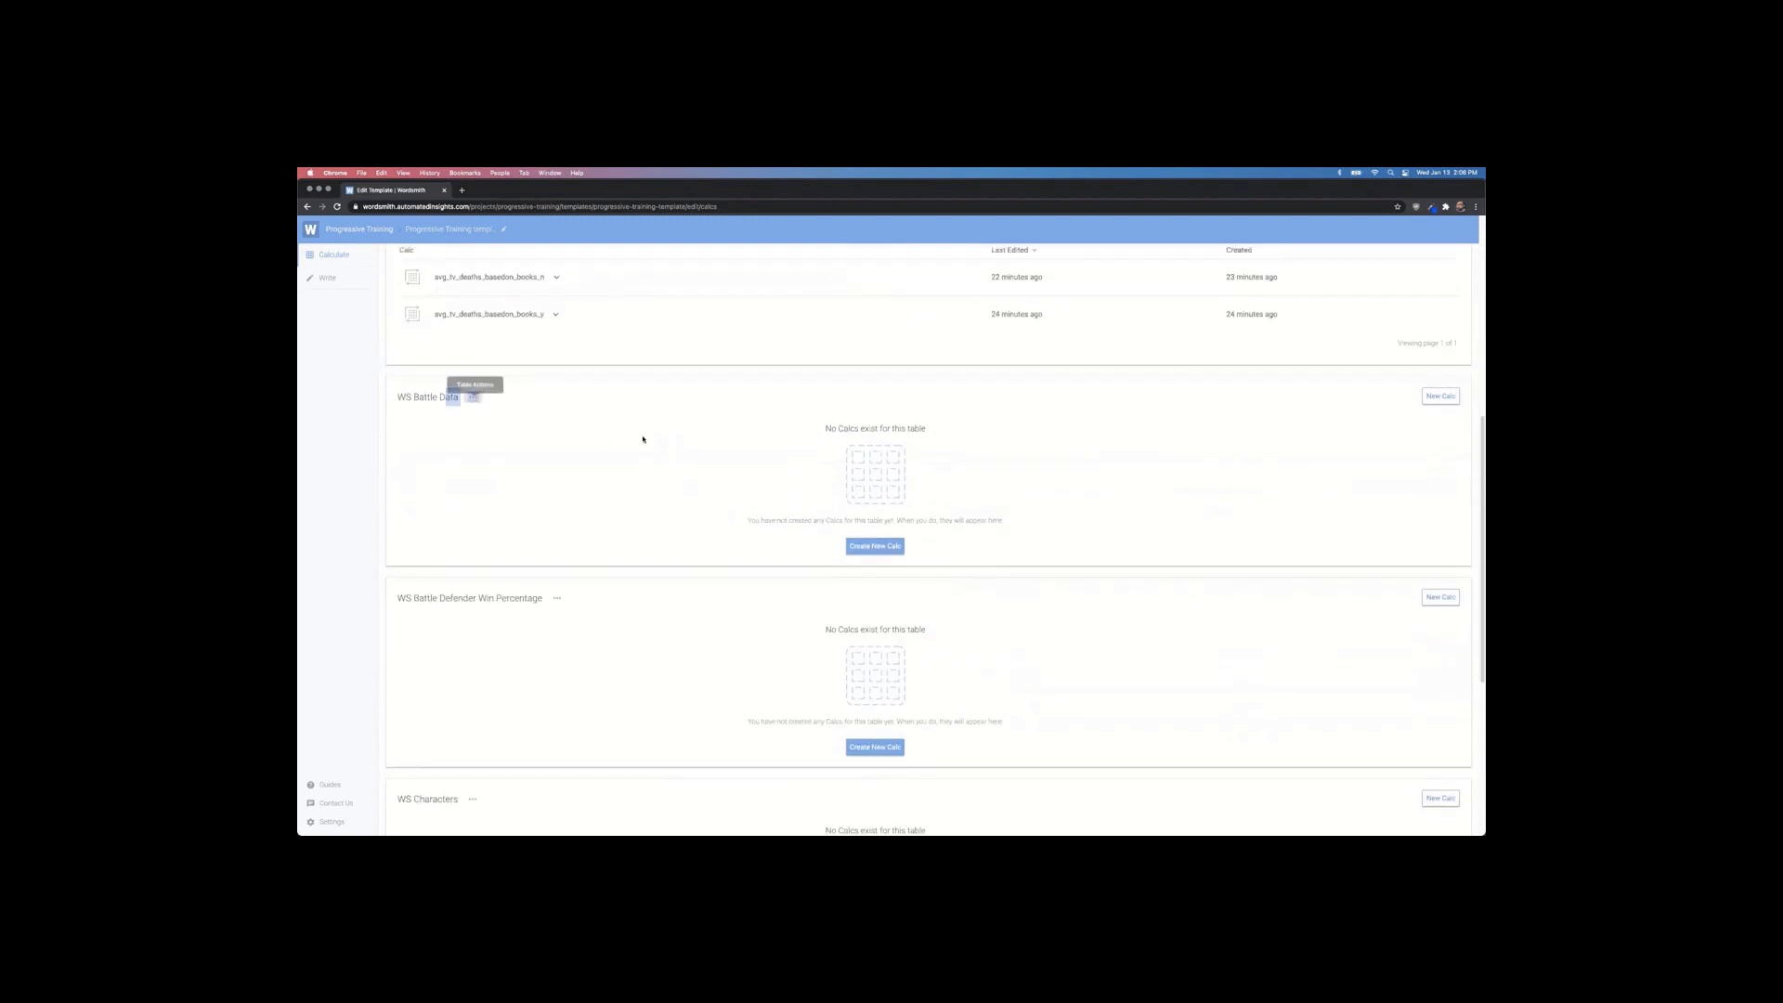
click(886, 550)
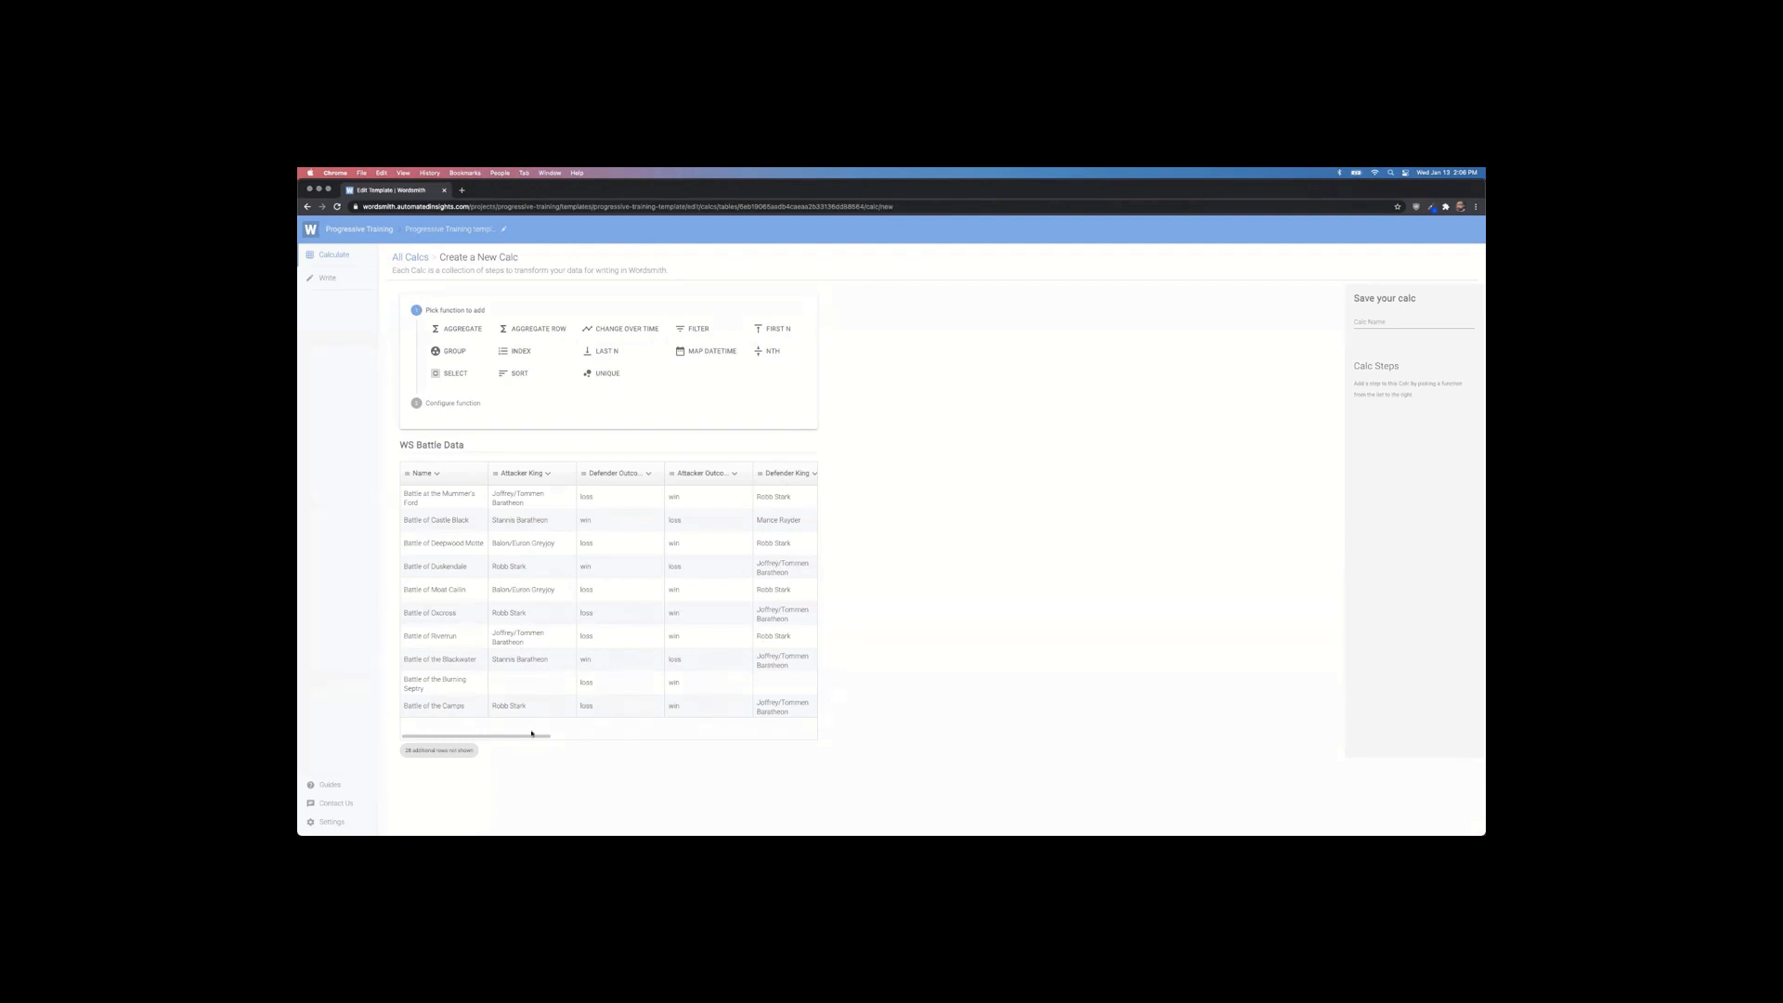
drag(531, 732, 687, 742)
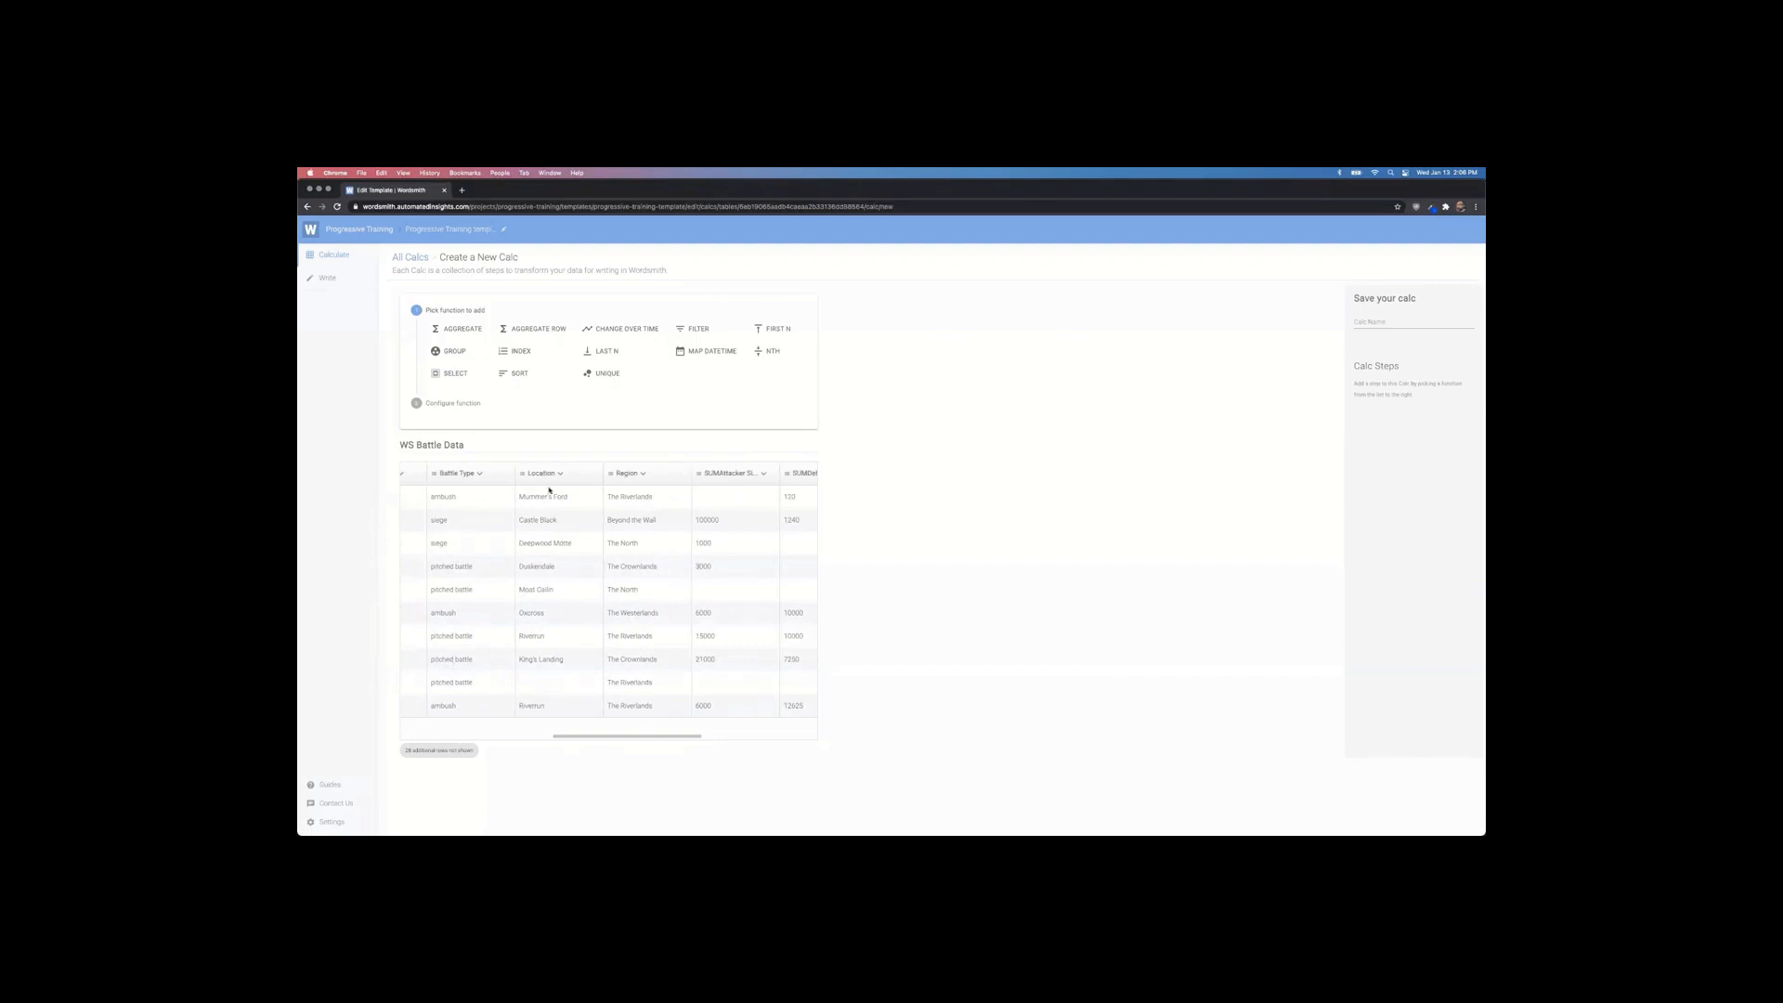
drag(662, 733, 772, 737)
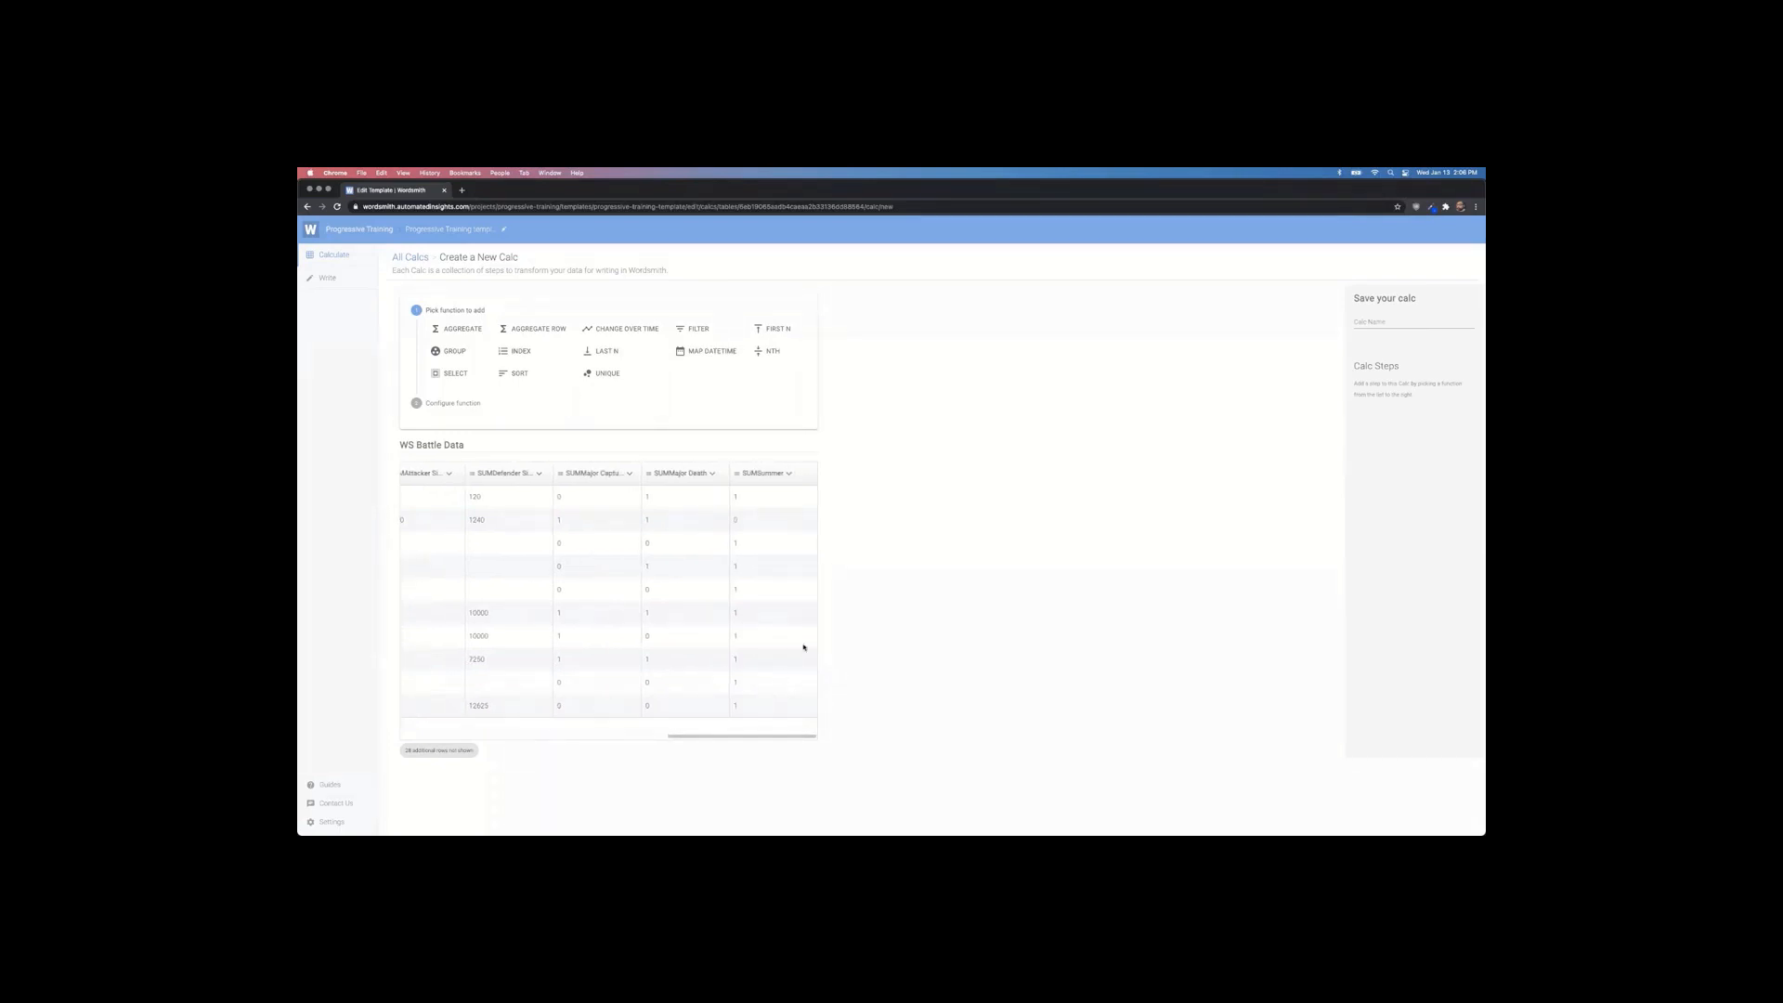
drag(789, 738, 522, 736)
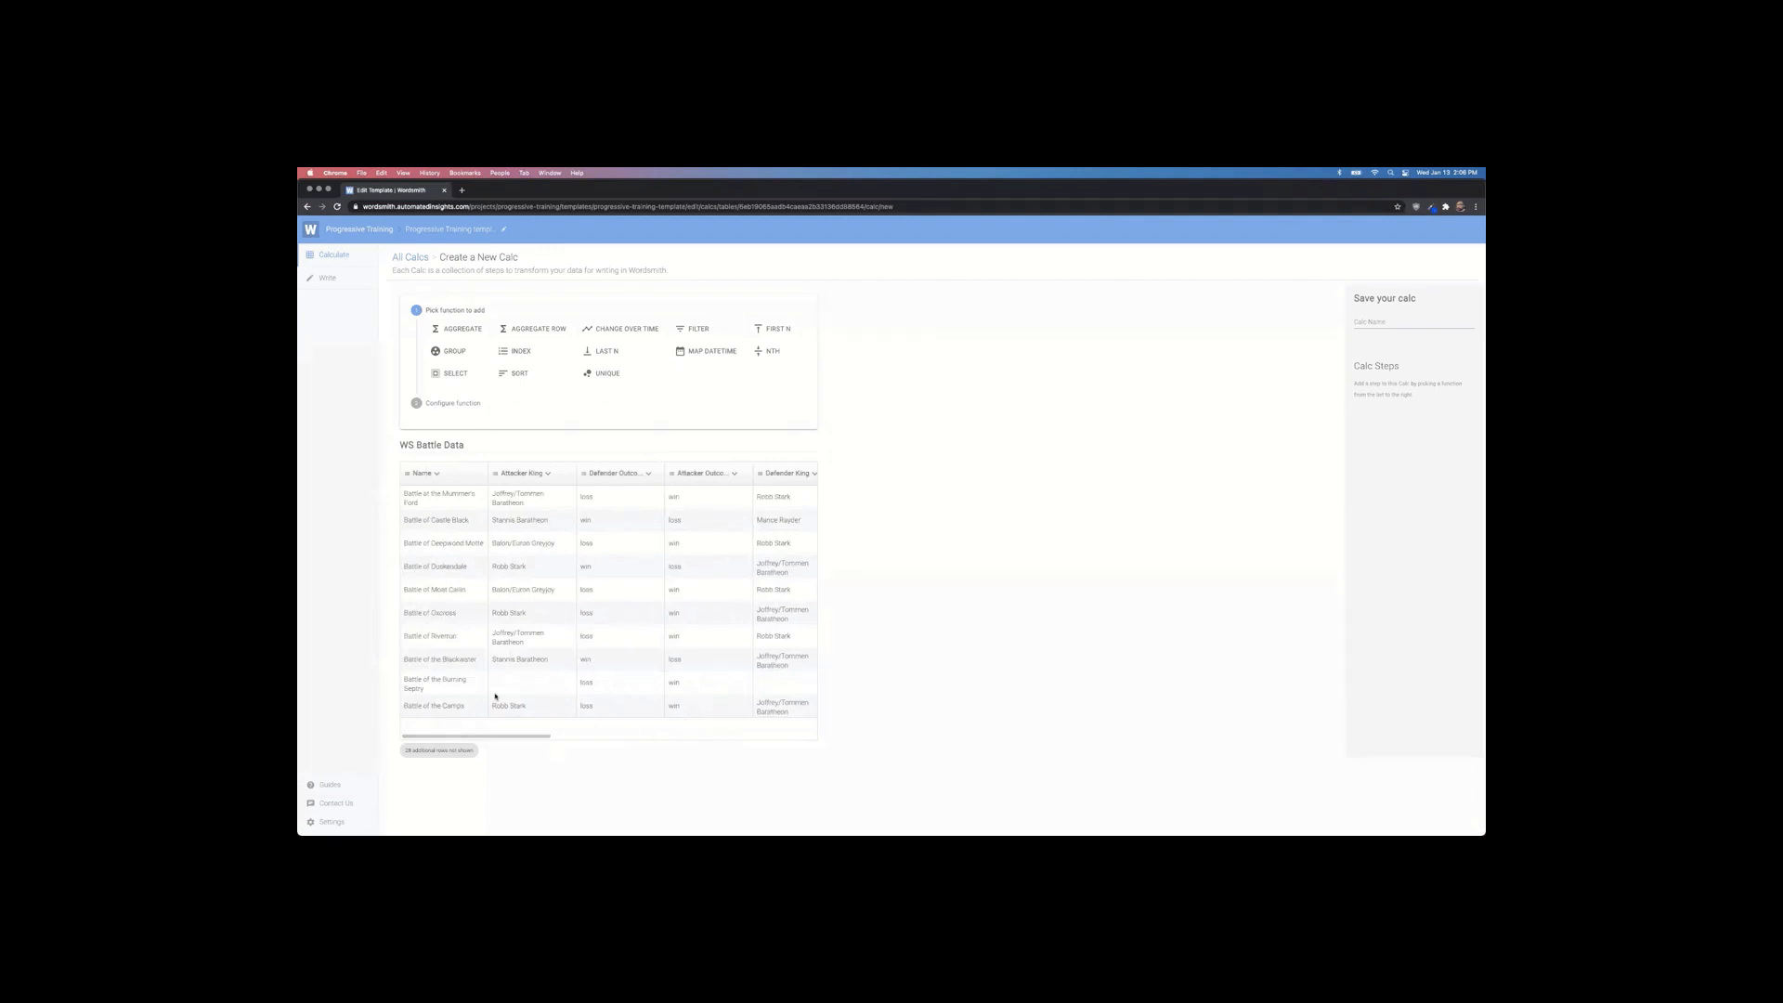
click(1369, 322)
text(ba)
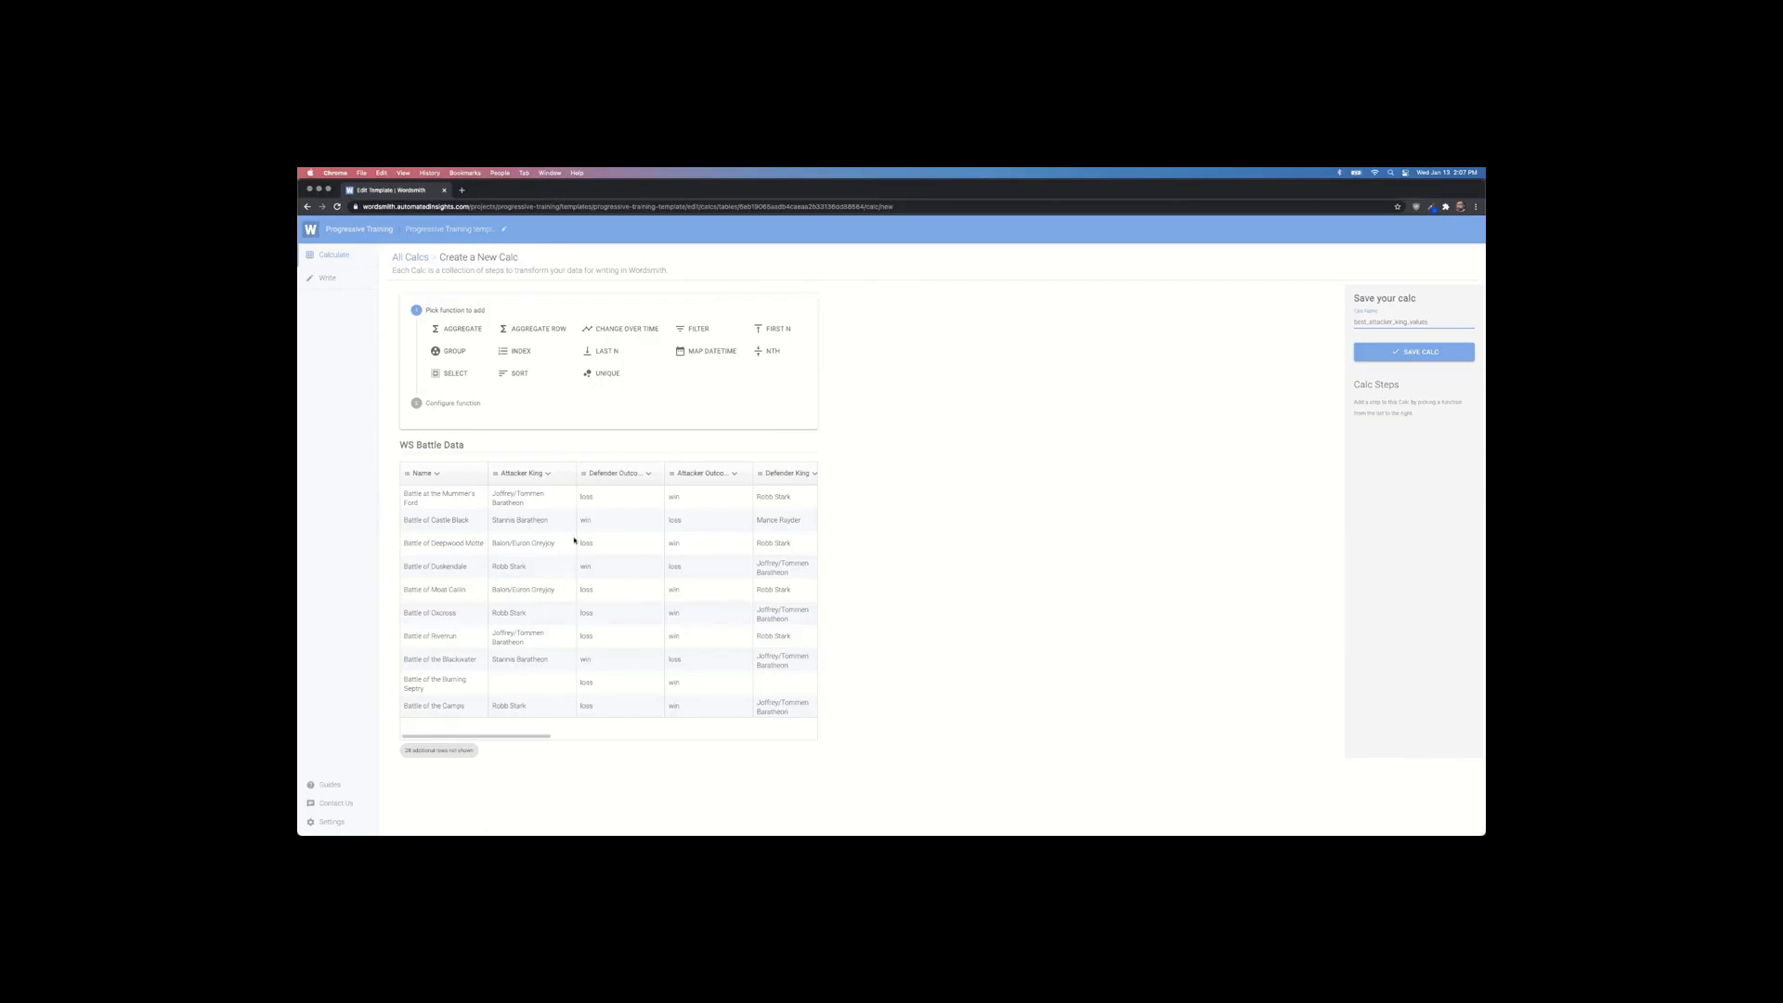
Step: Add a Filter step keeping rows whose Attacker King equals the best_attacker_king calc result
click(699, 332)
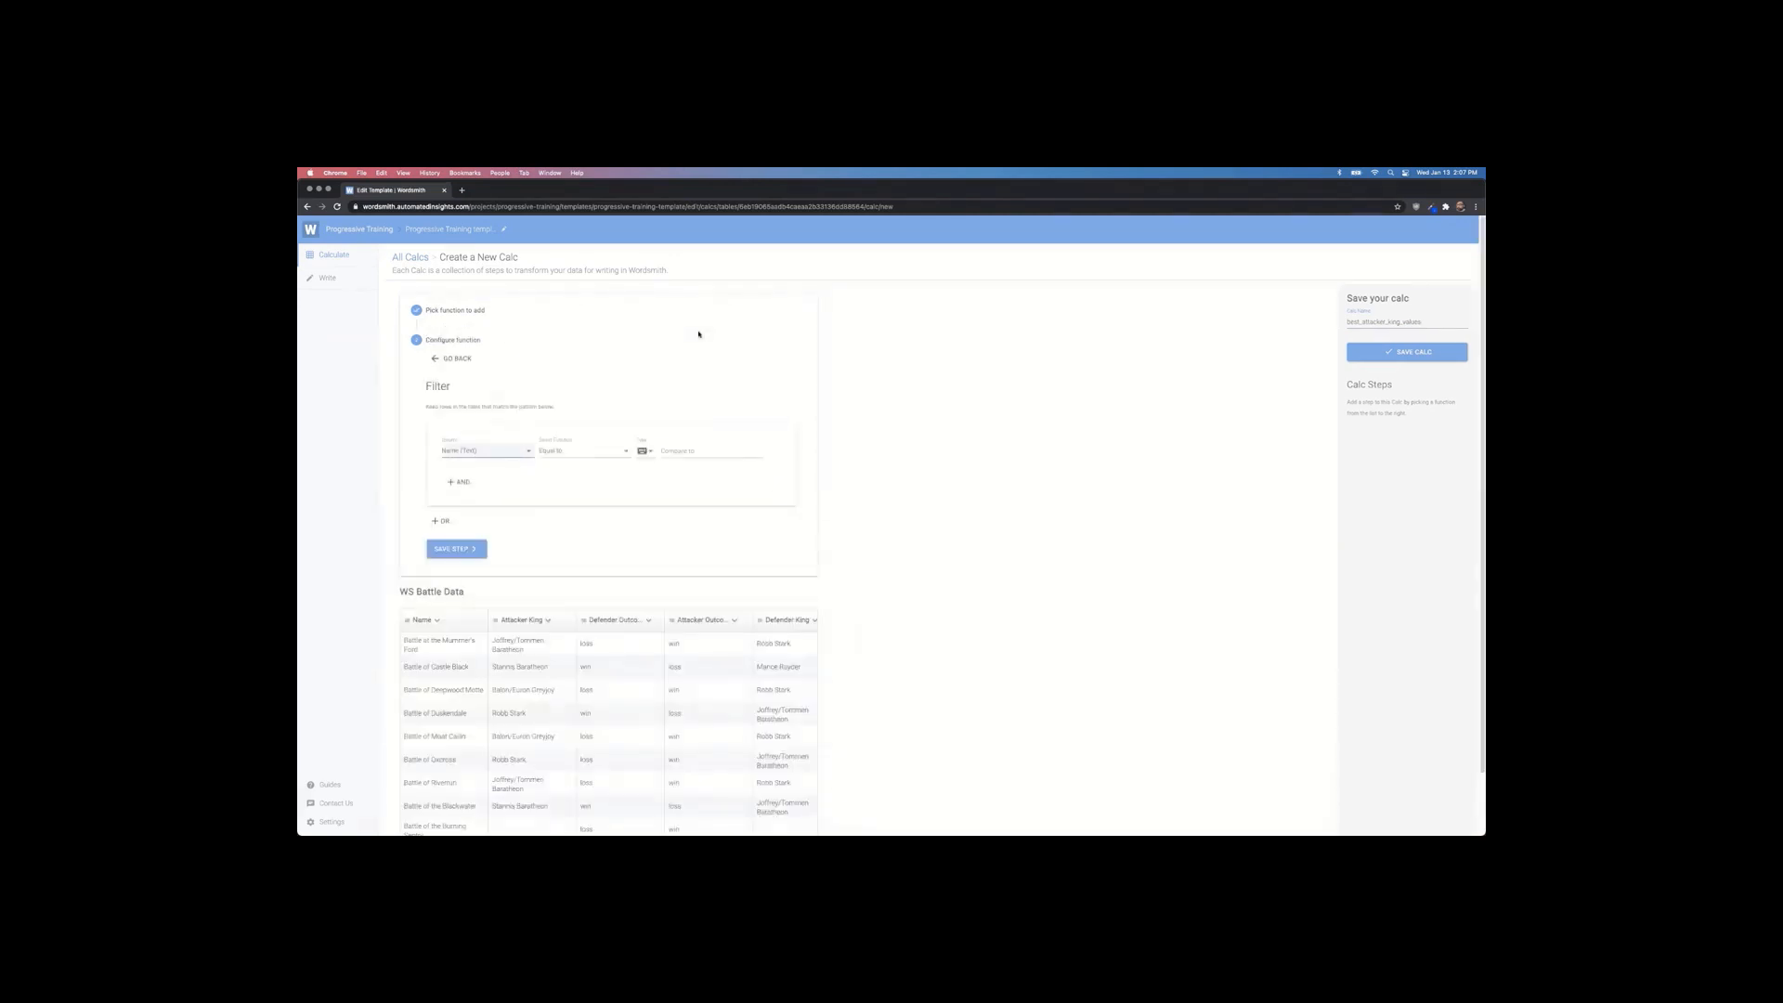
click(513, 454)
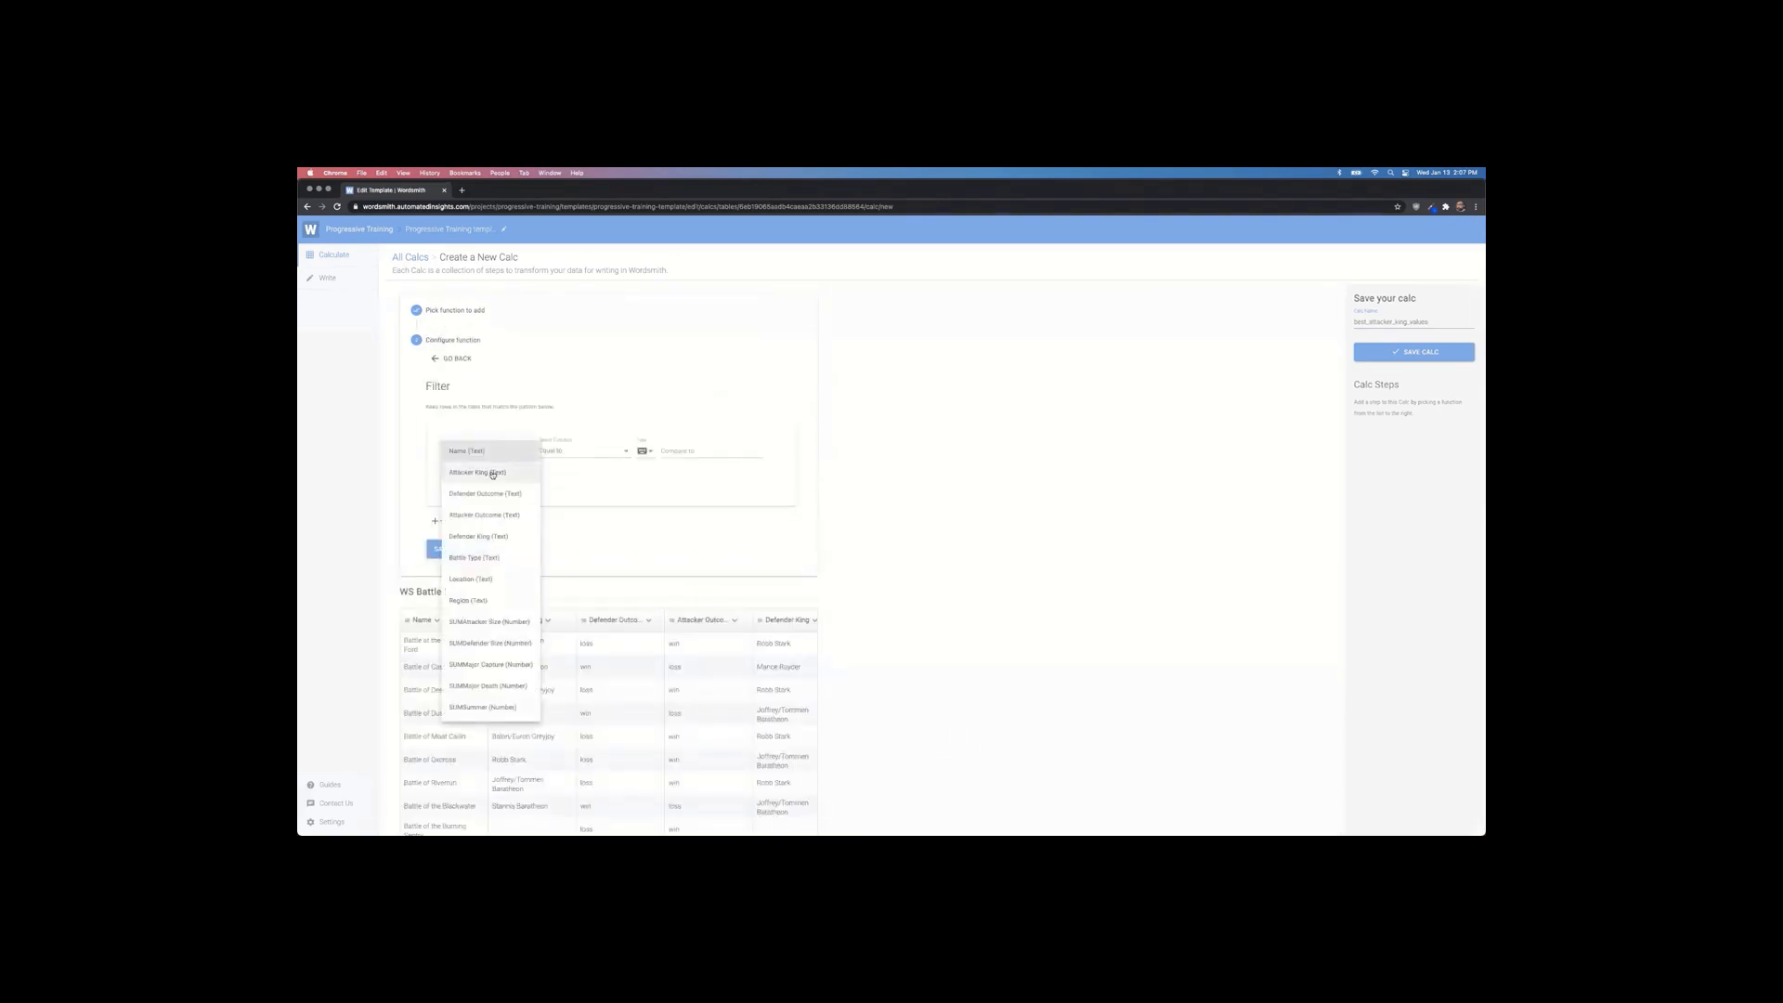
click(502, 475)
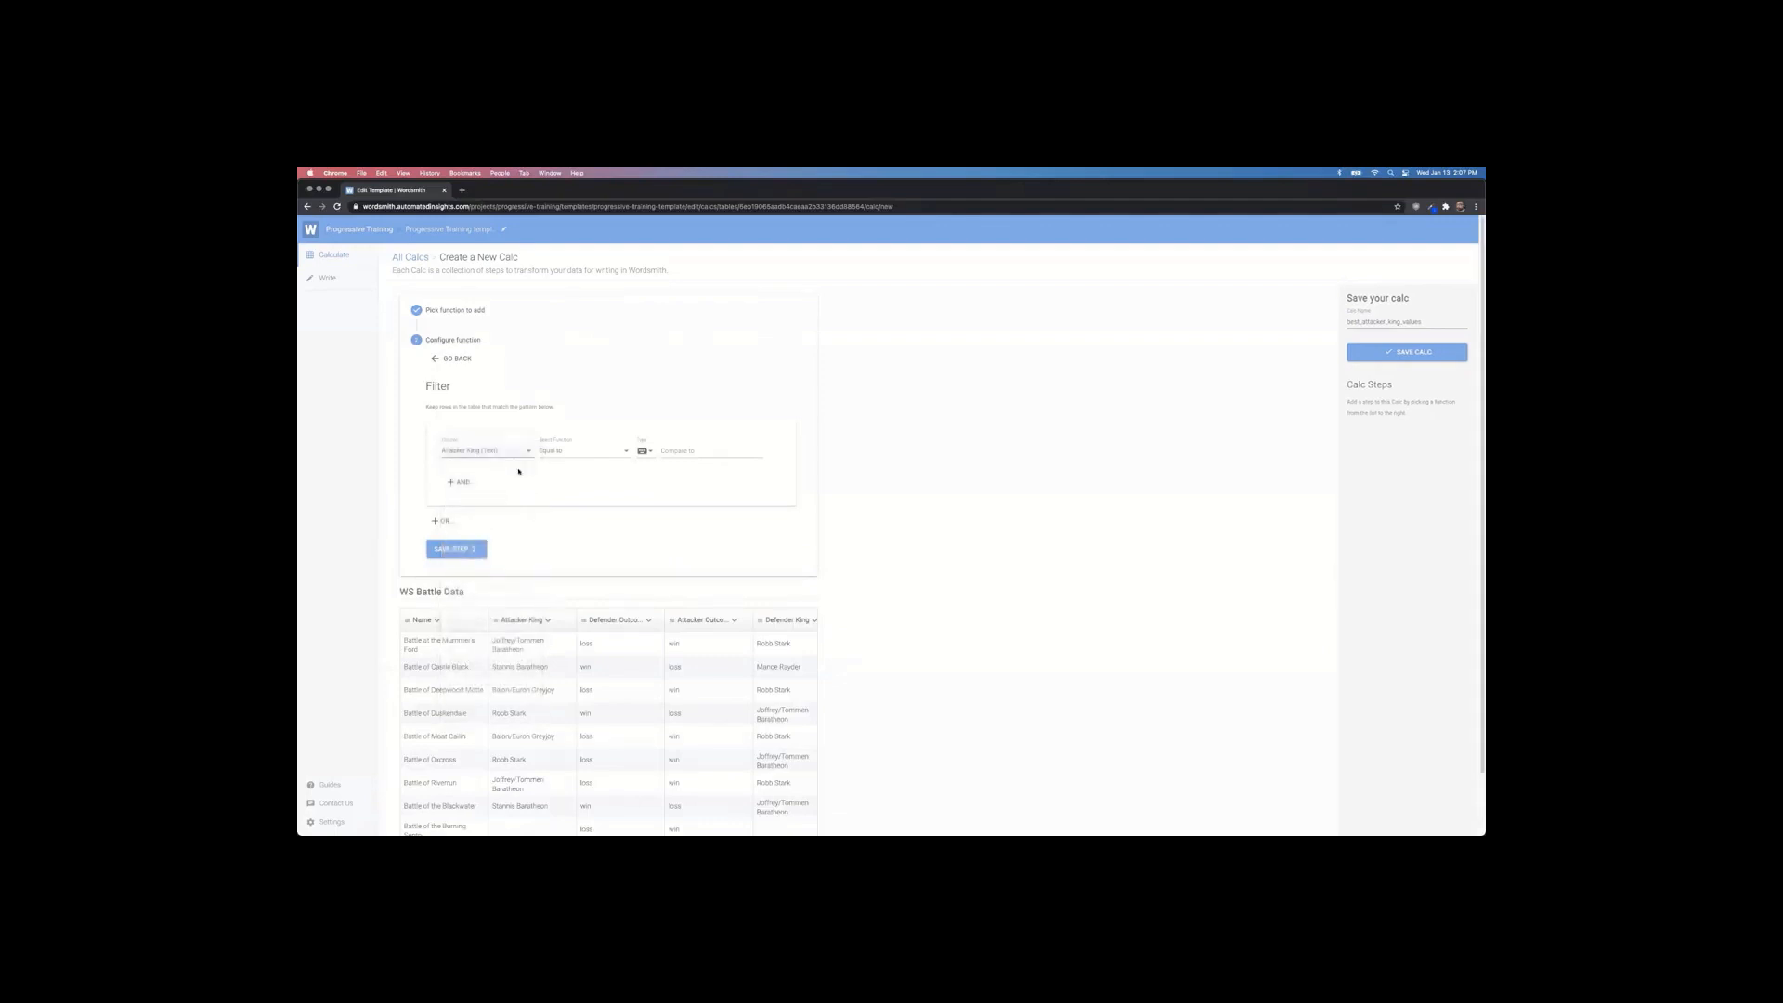
click(653, 454)
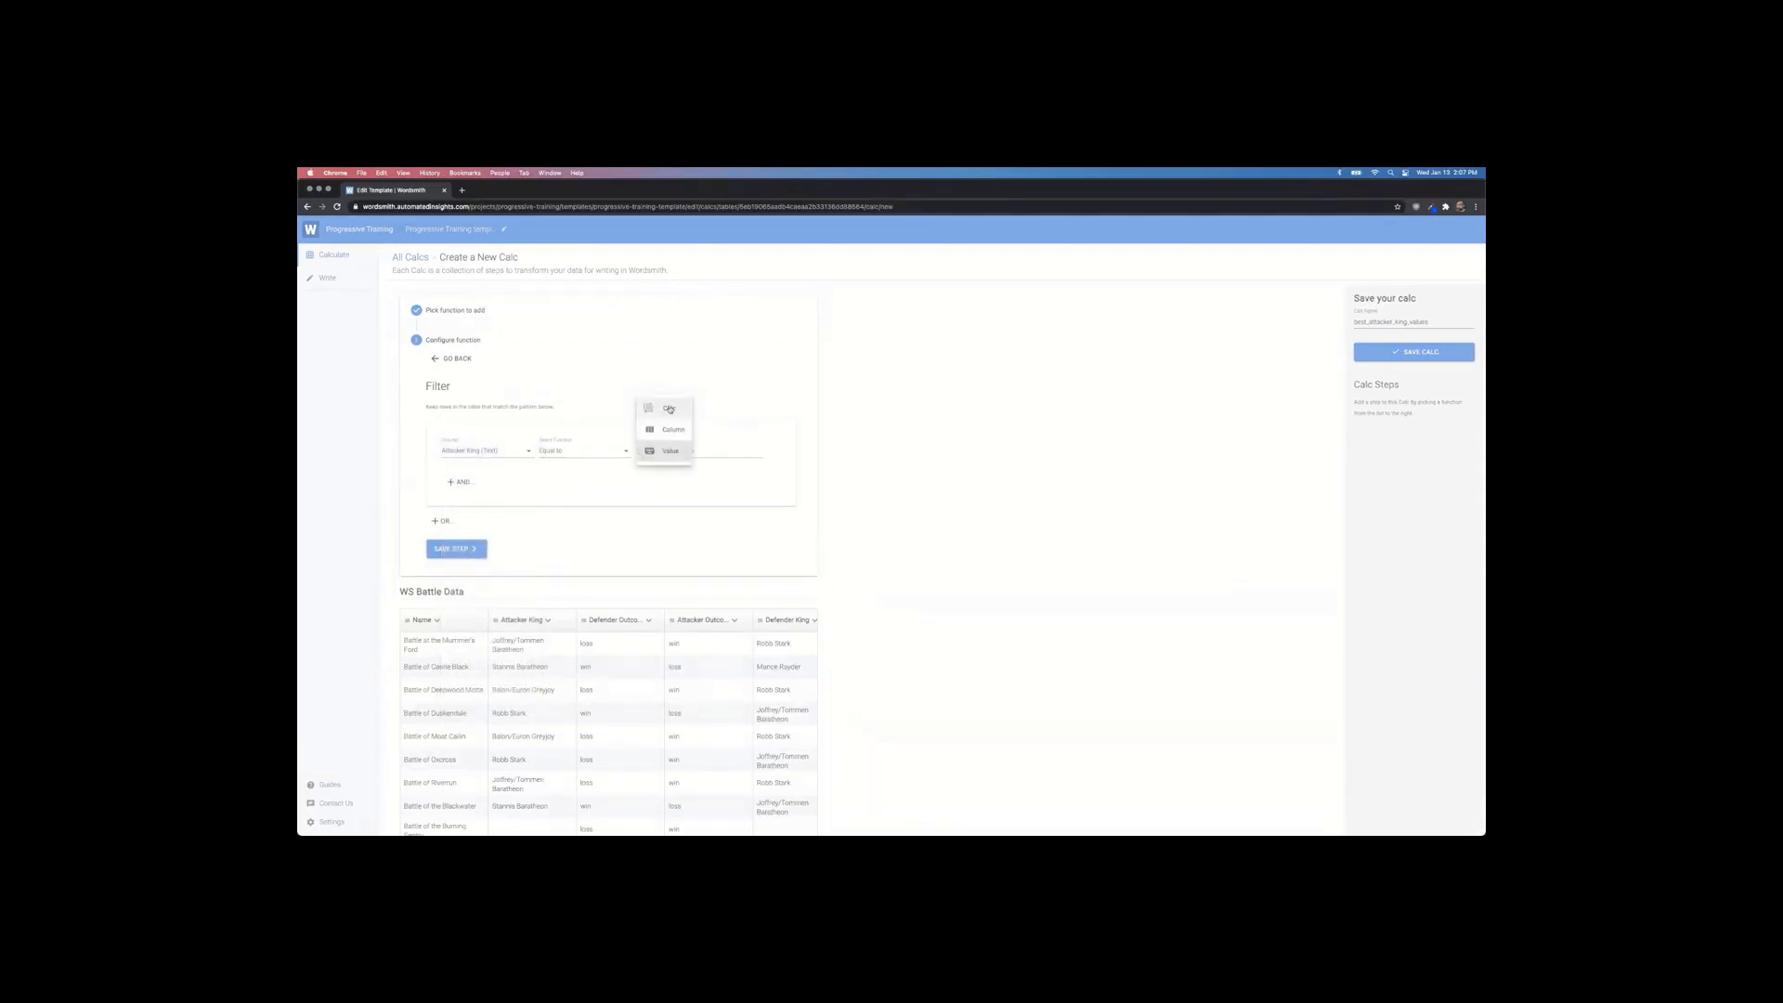
click(654, 408)
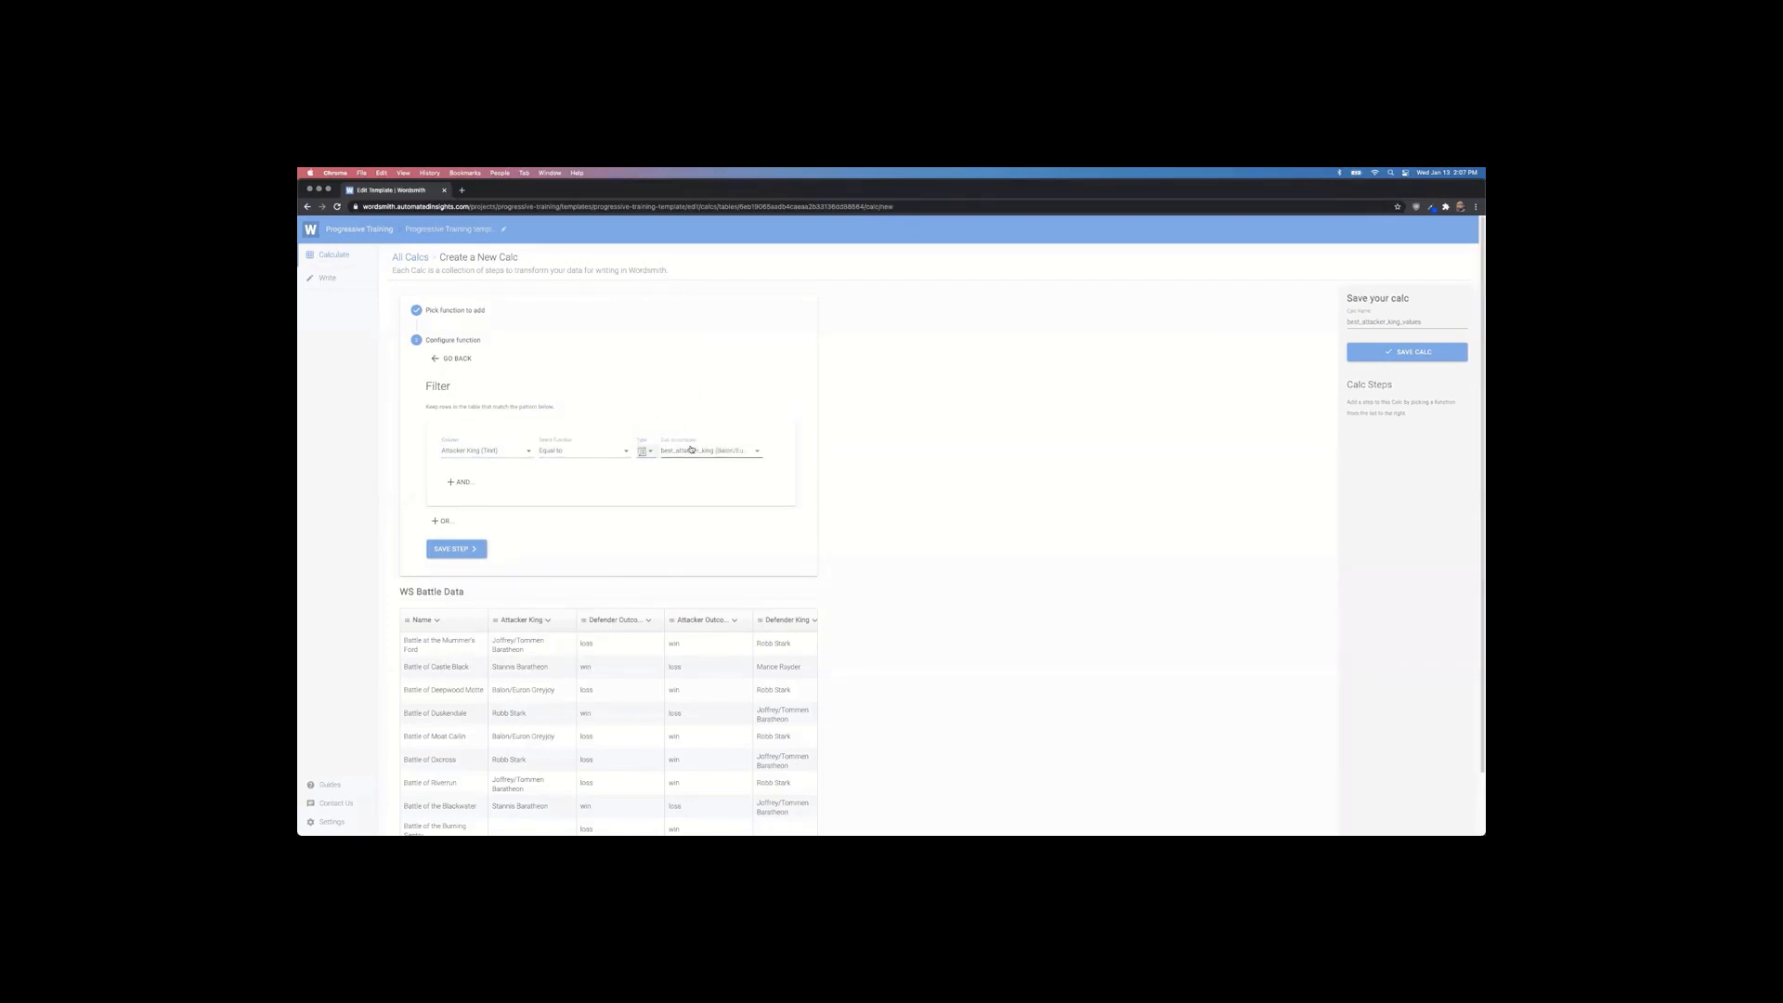
click(687, 454)
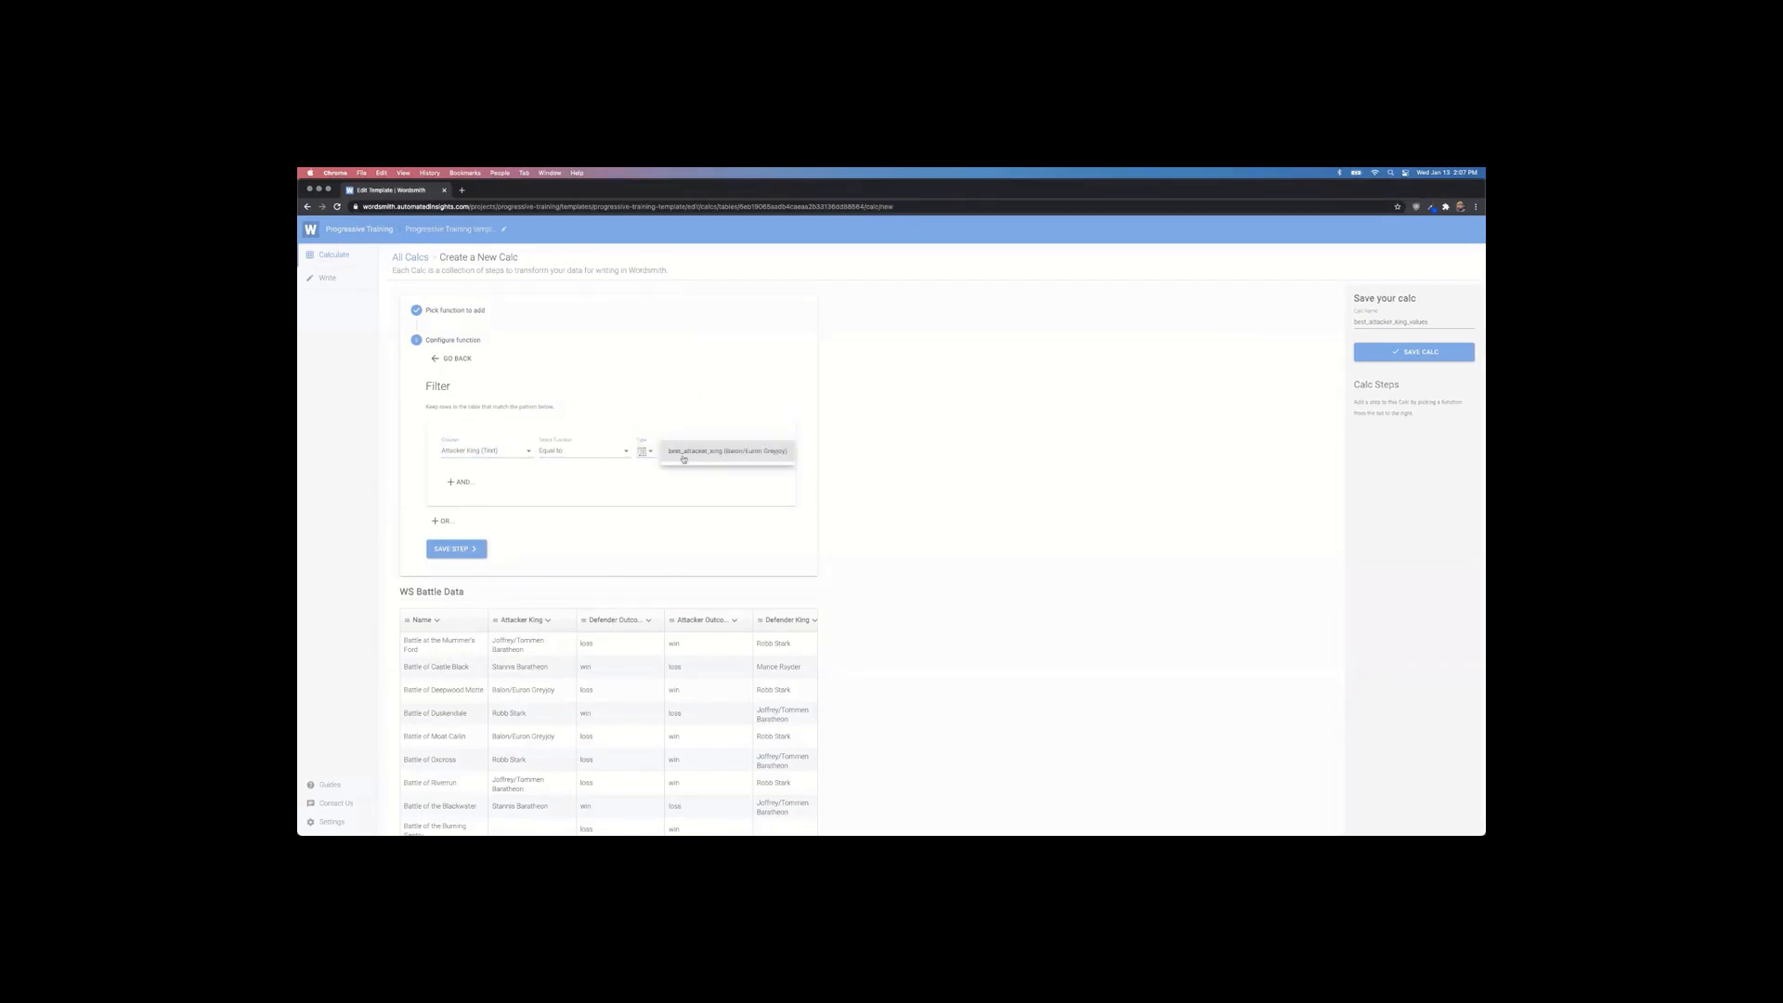
click(849, 472)
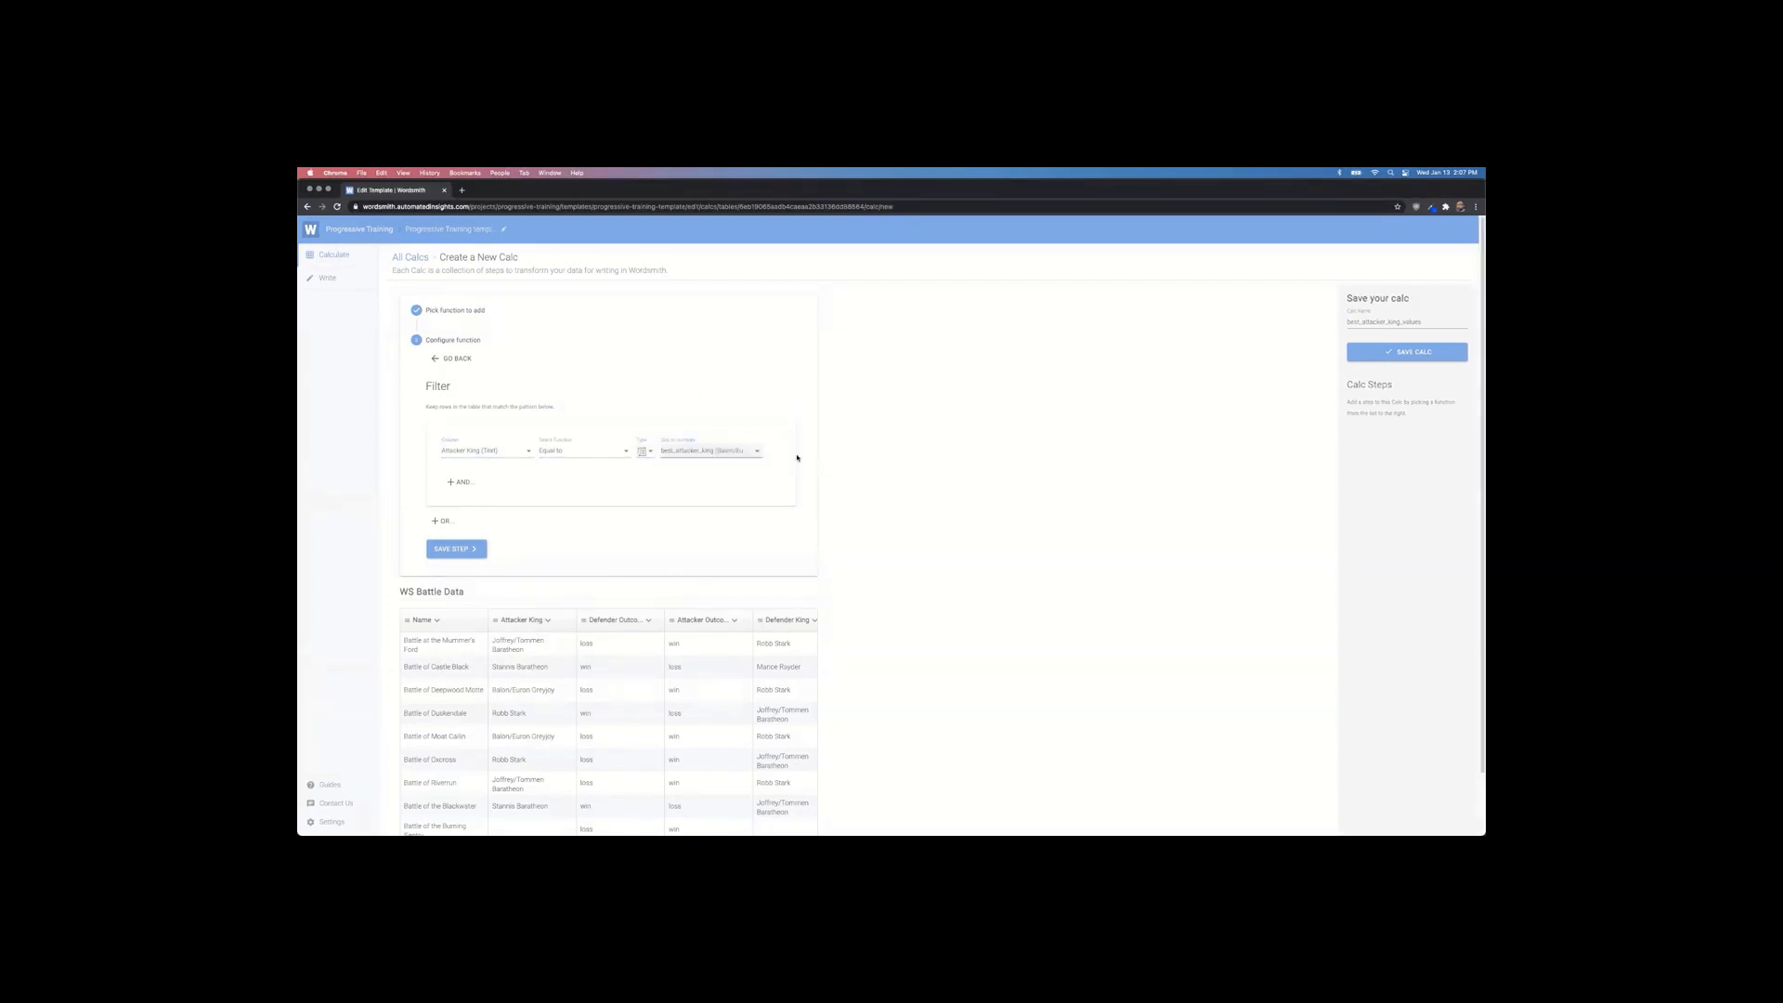
click(464, 549)
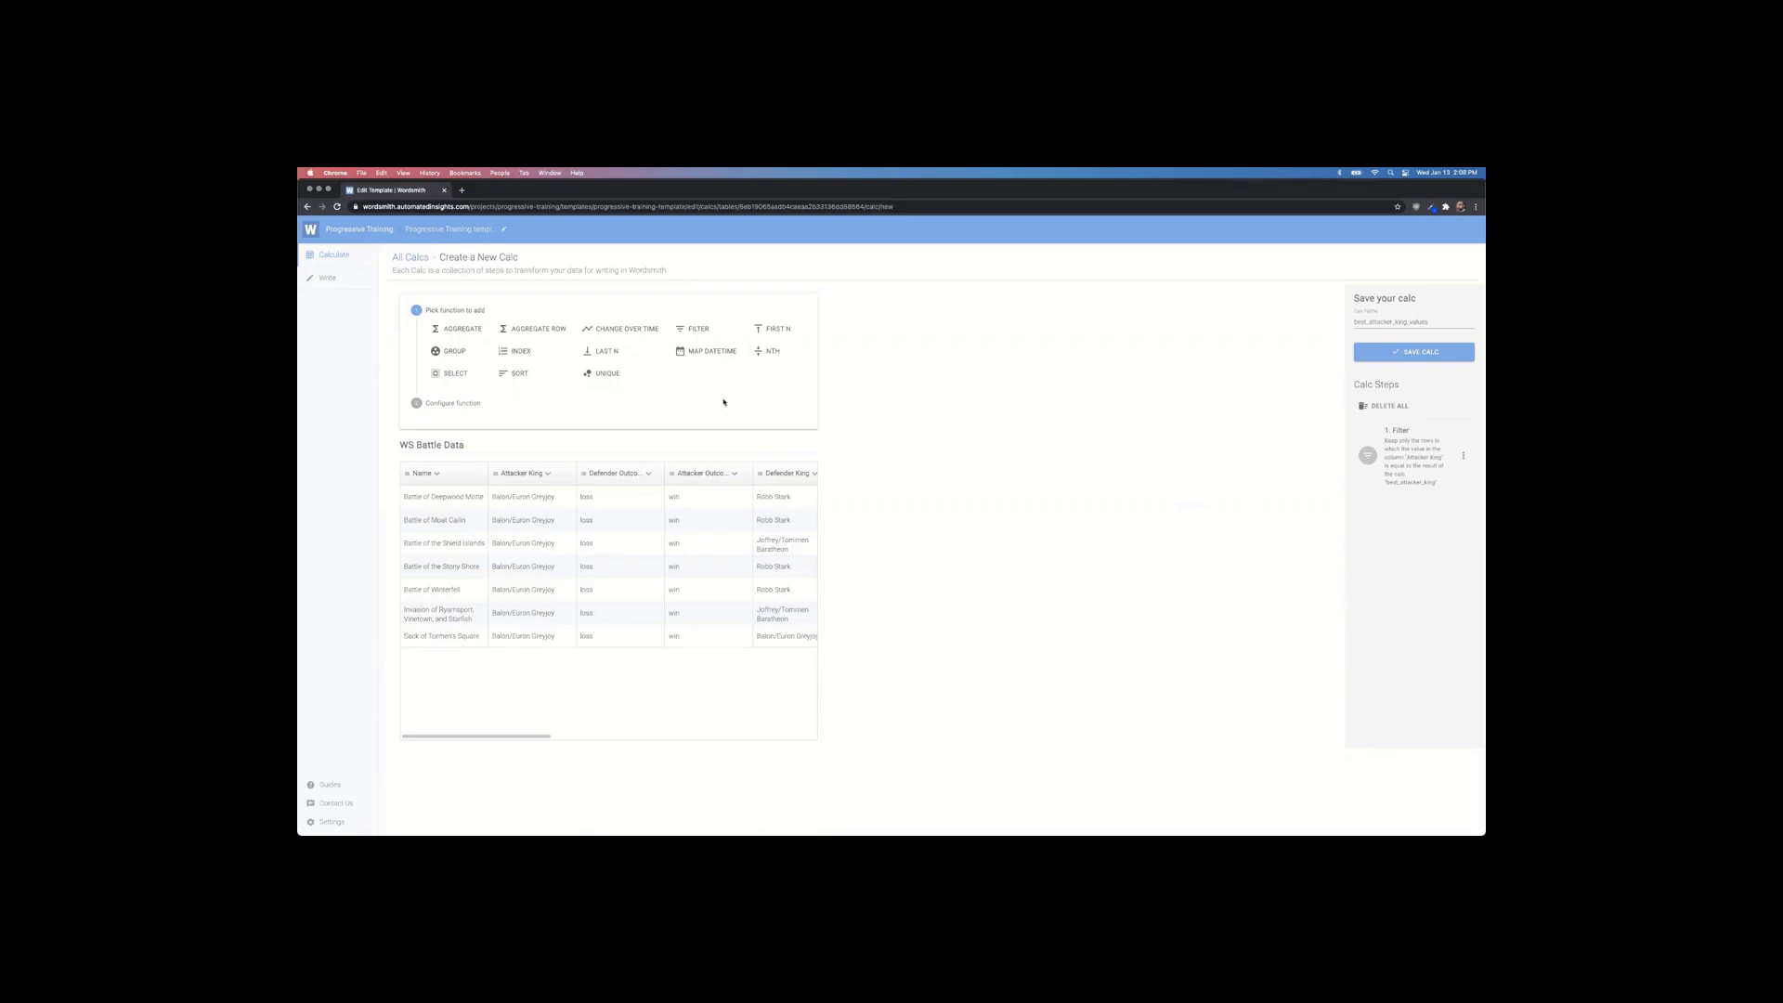
Step: Re-save the Filter step with best_attacker_king as its value, then switch to the Example #4 slide
click(704, 356)
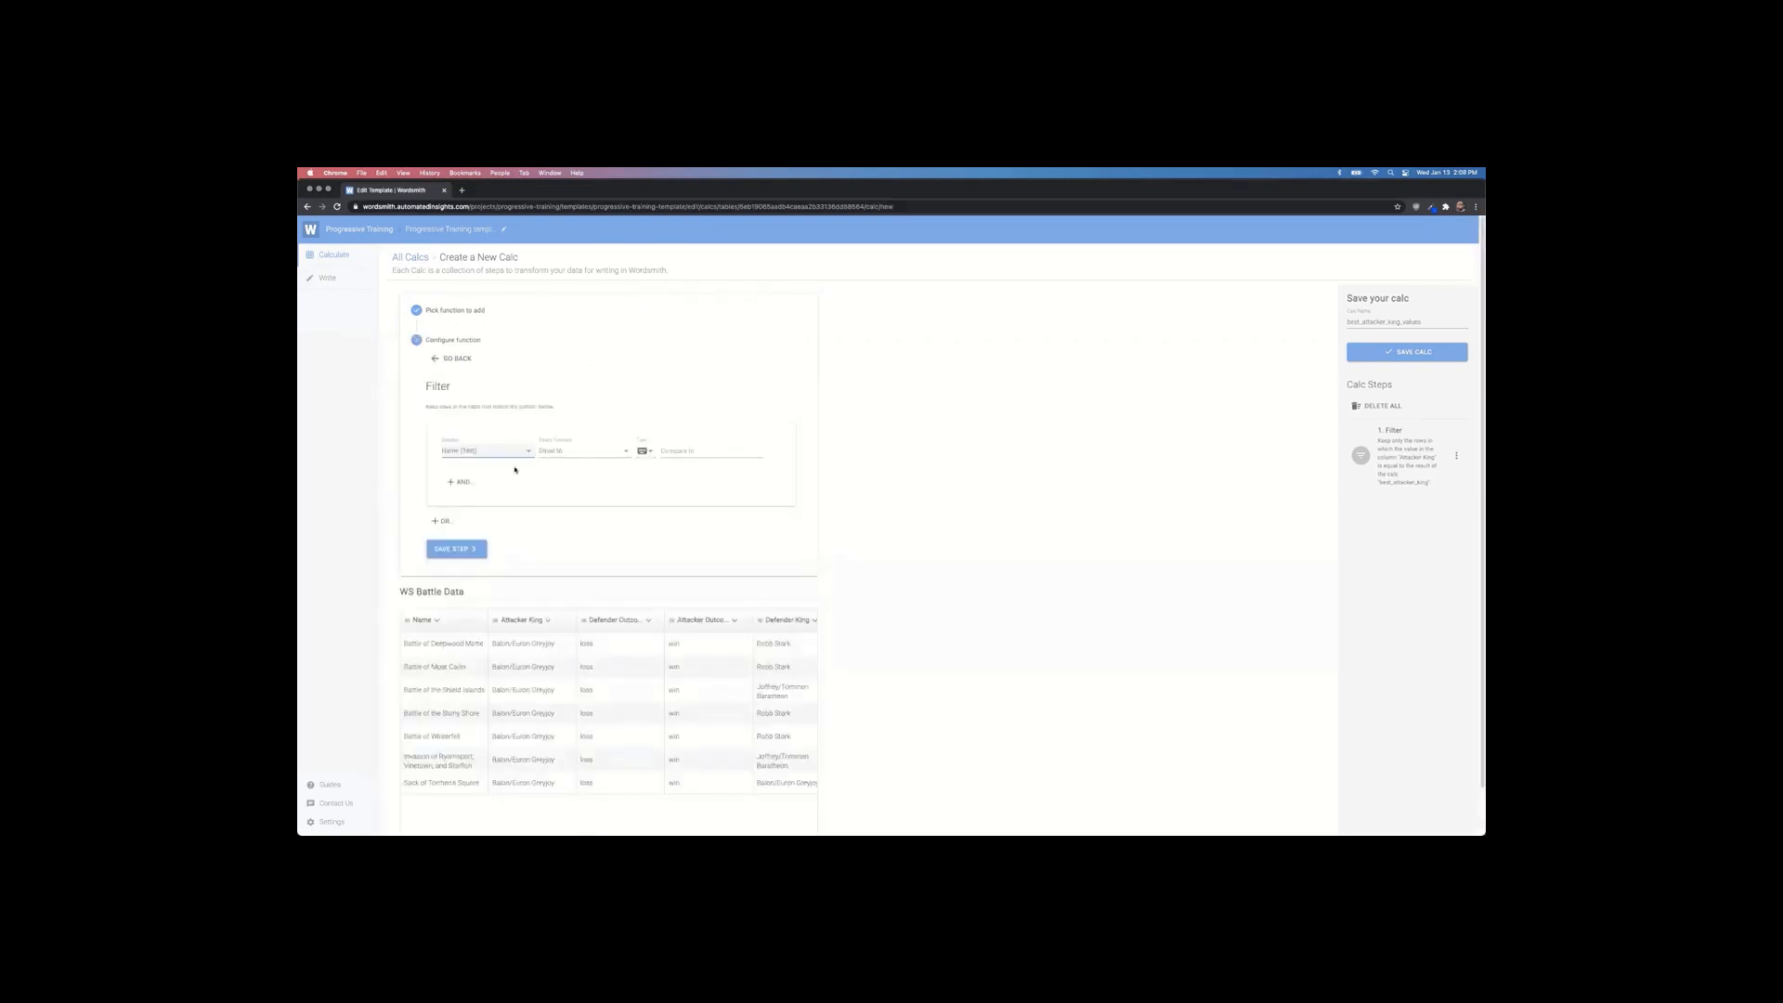
click(437, 362)
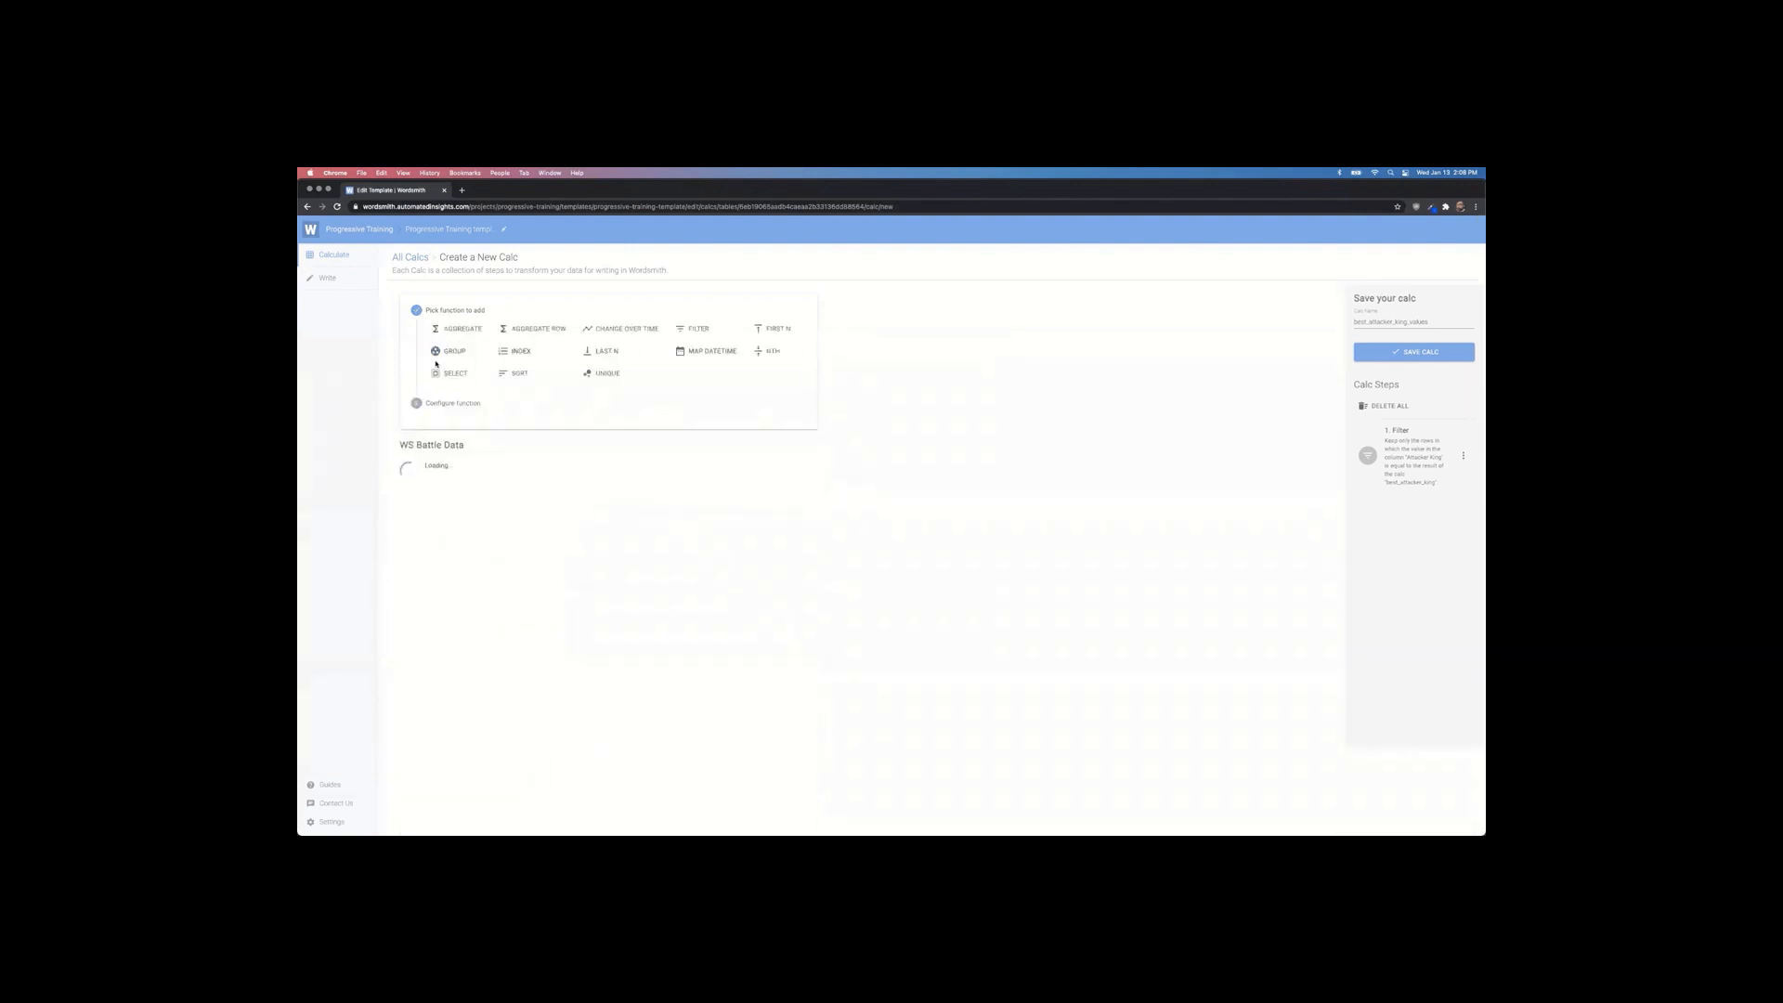
click(1463, 457)
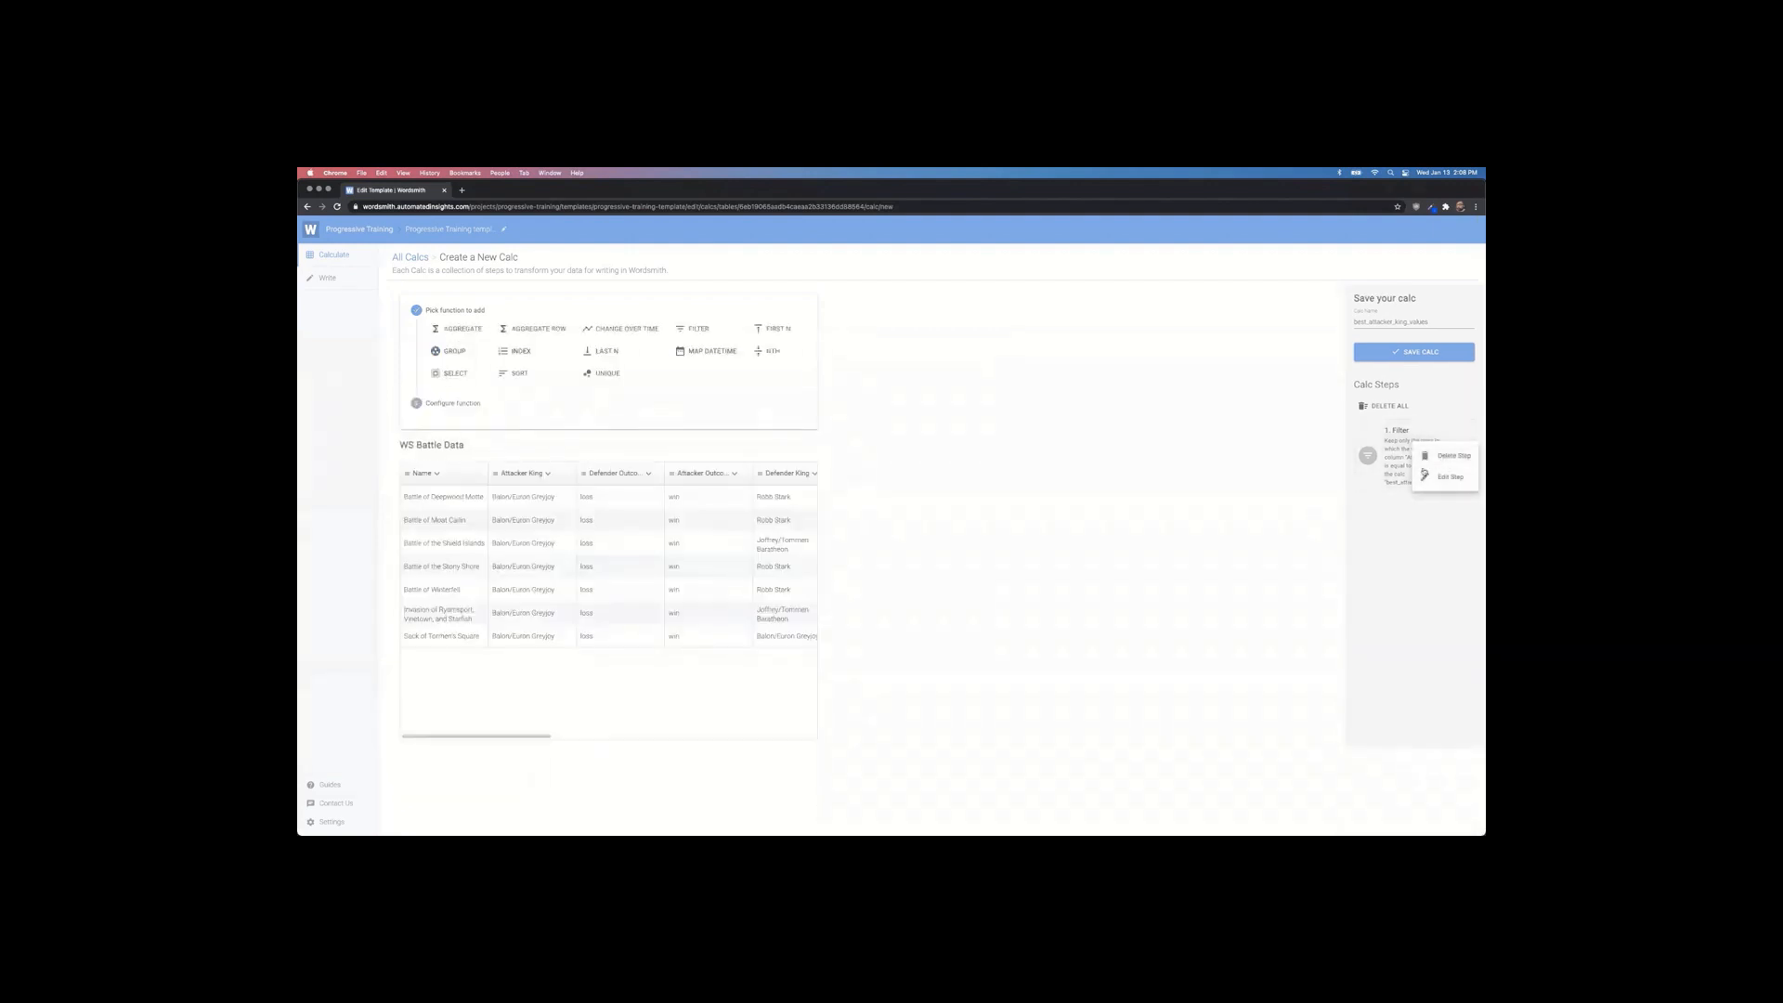
click(1435, 479)
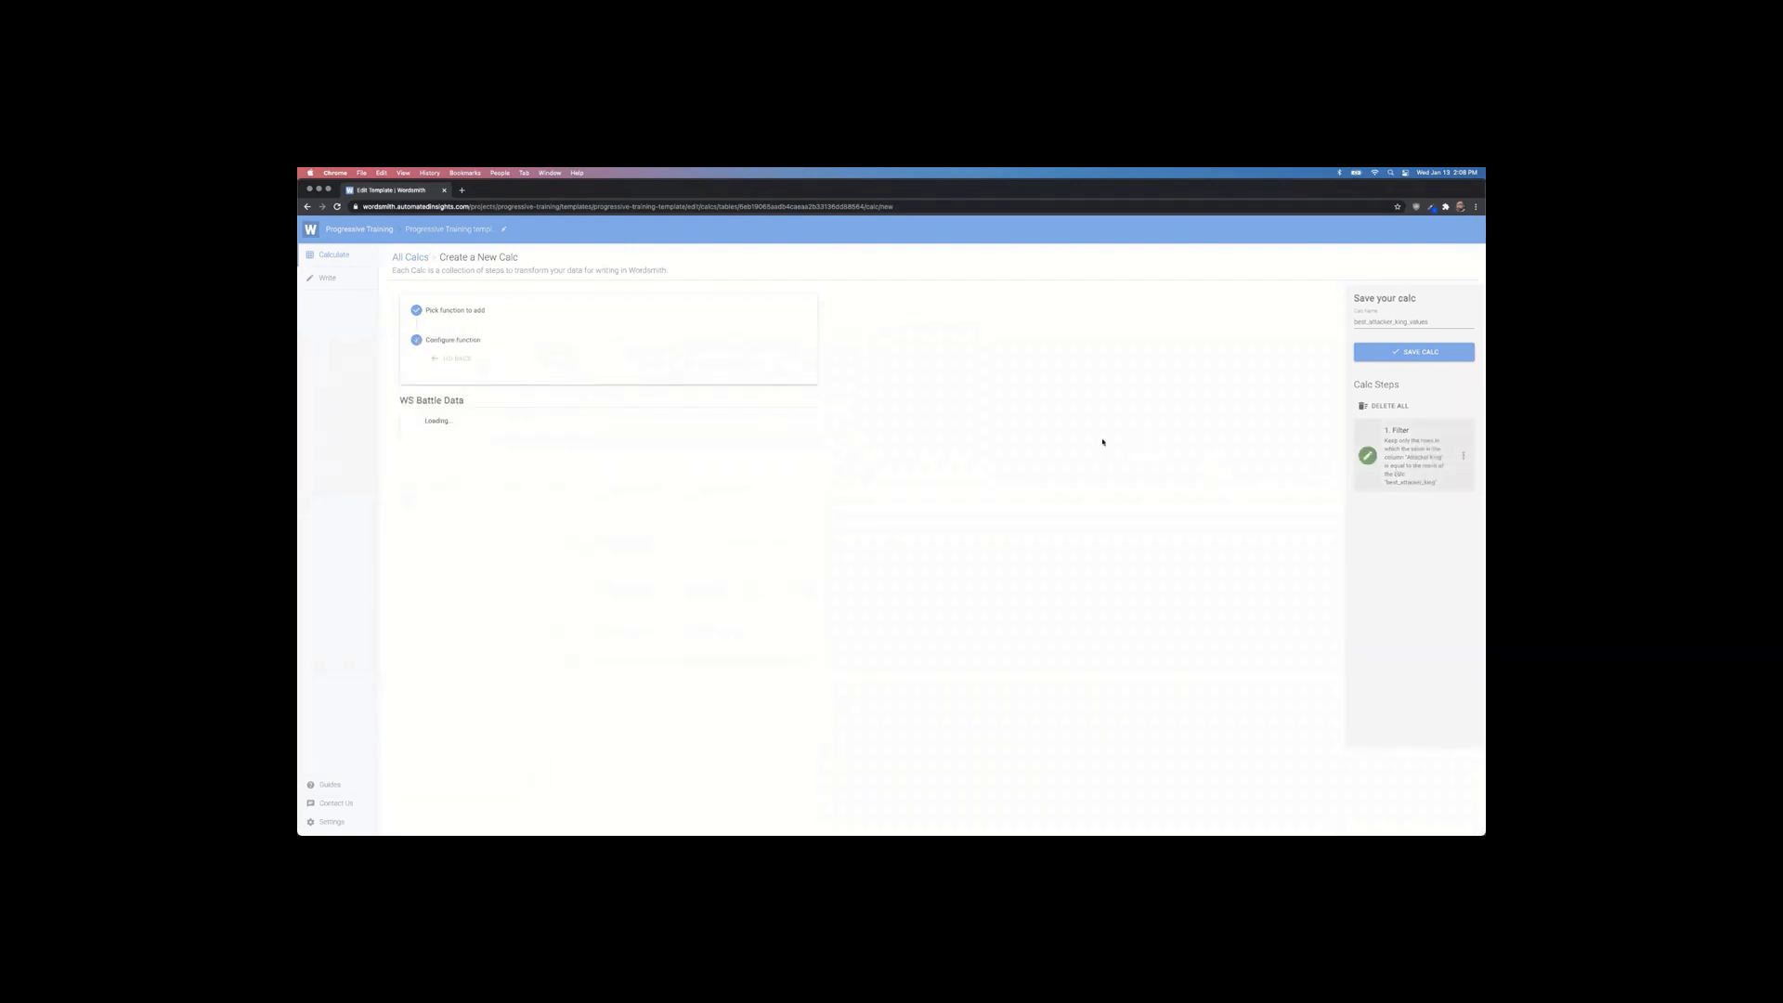
click(714, 463)
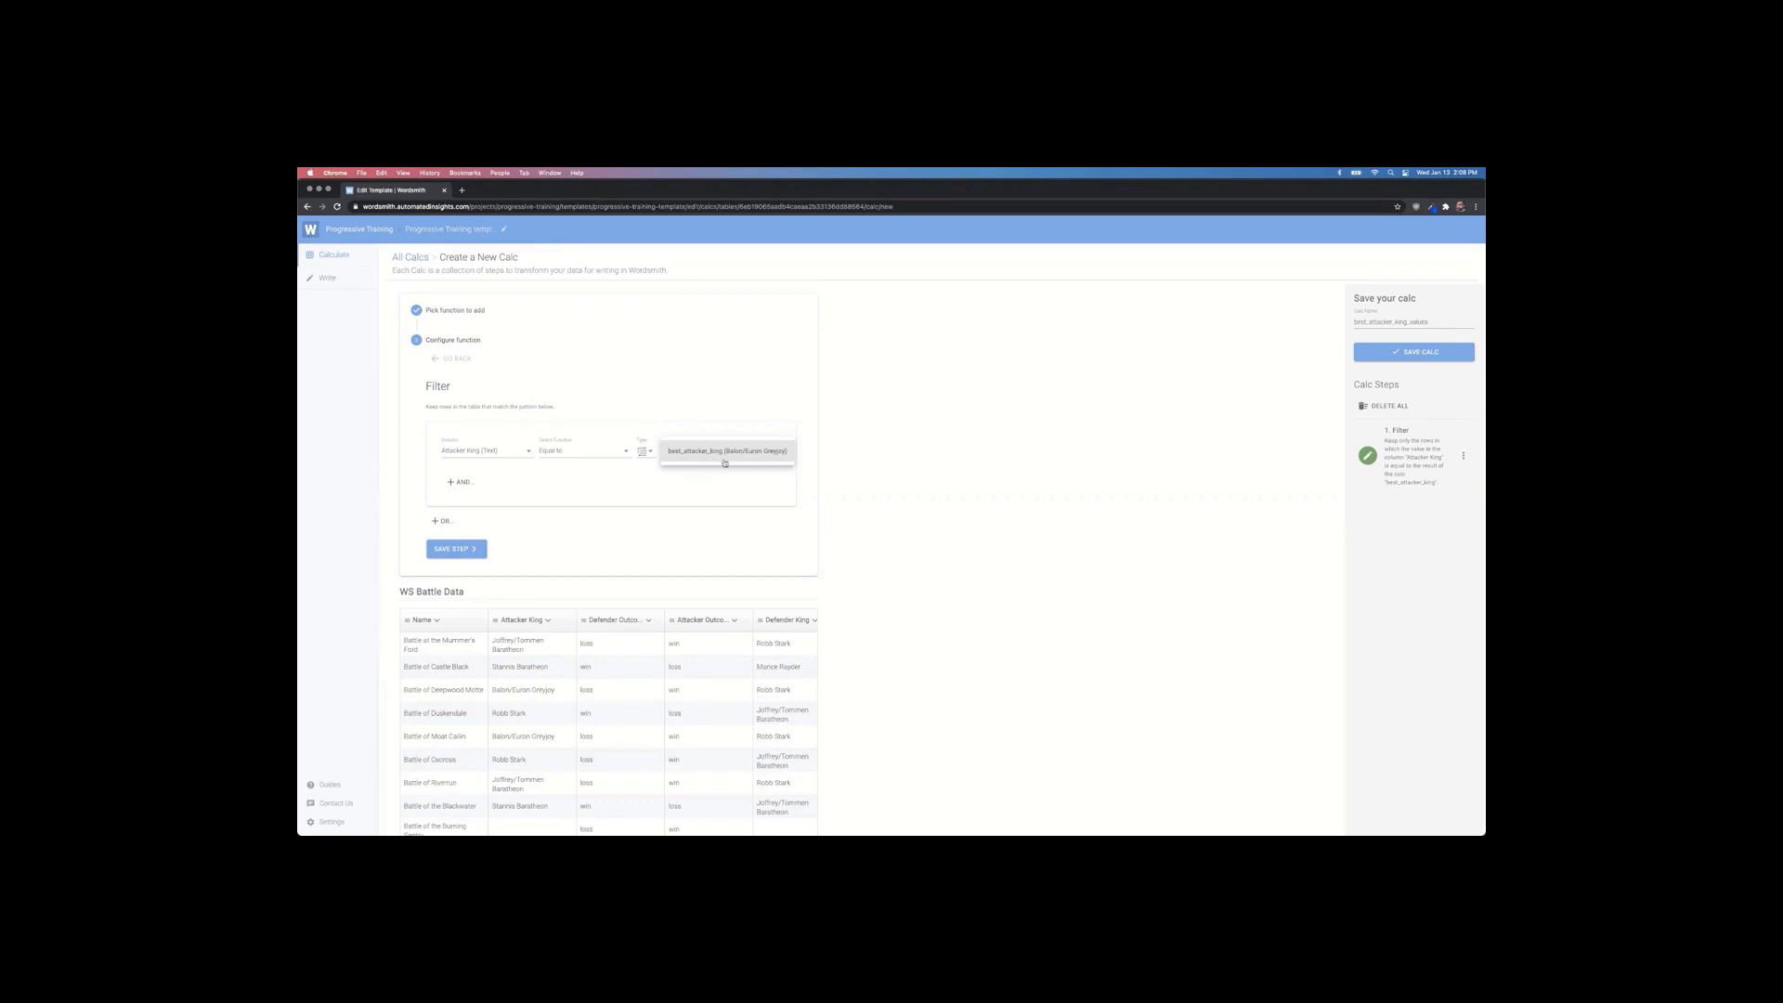
click(456, 549)
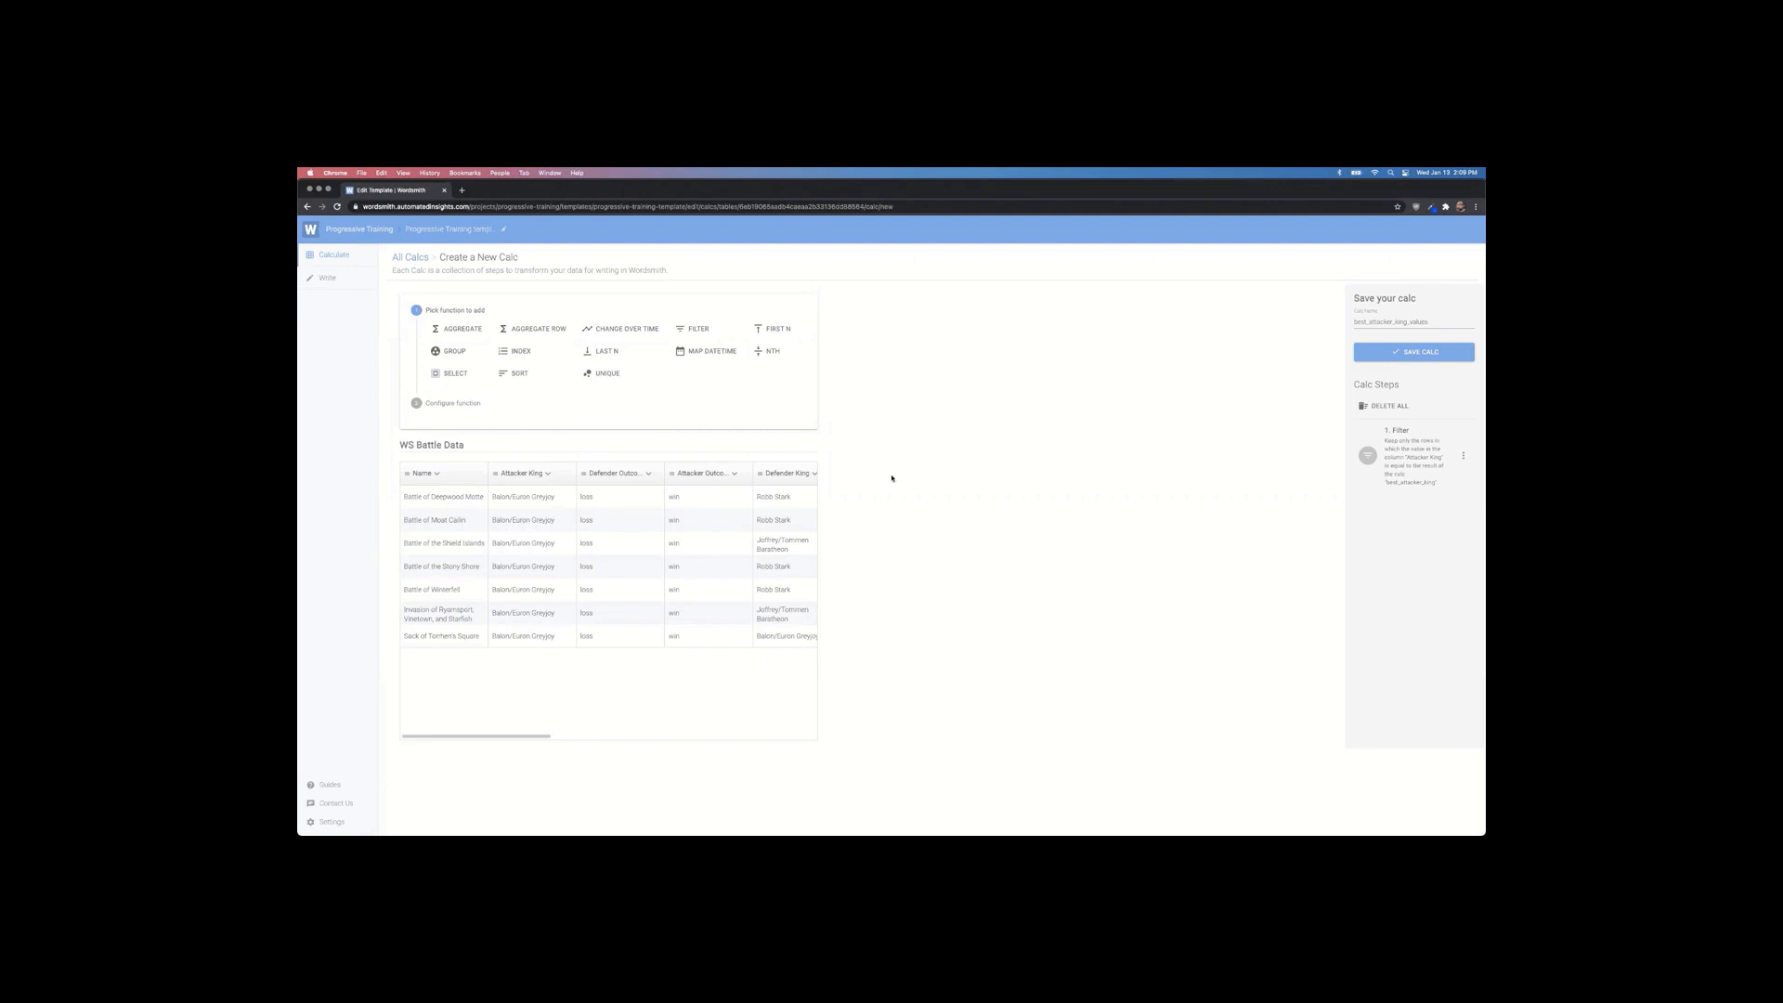
key(super+Tab)
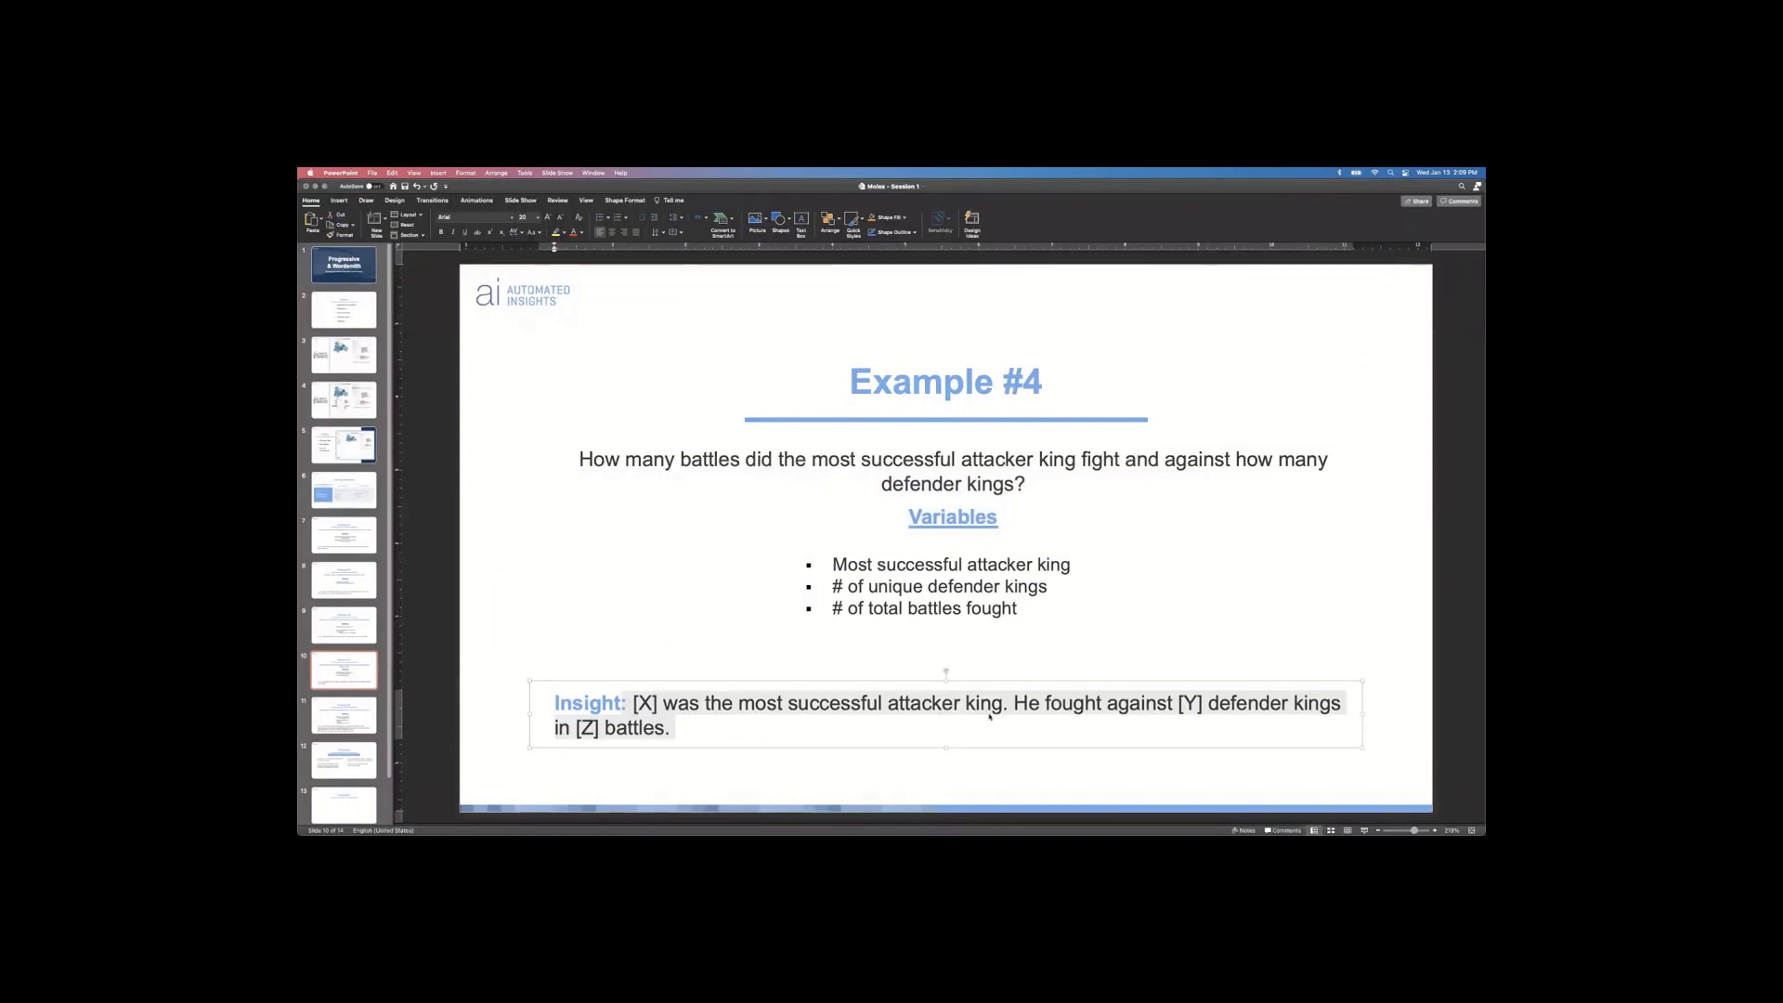
Step: Highlight the '[X] was the most successful attacker' part of the Example #4 insight
click(728, 725)
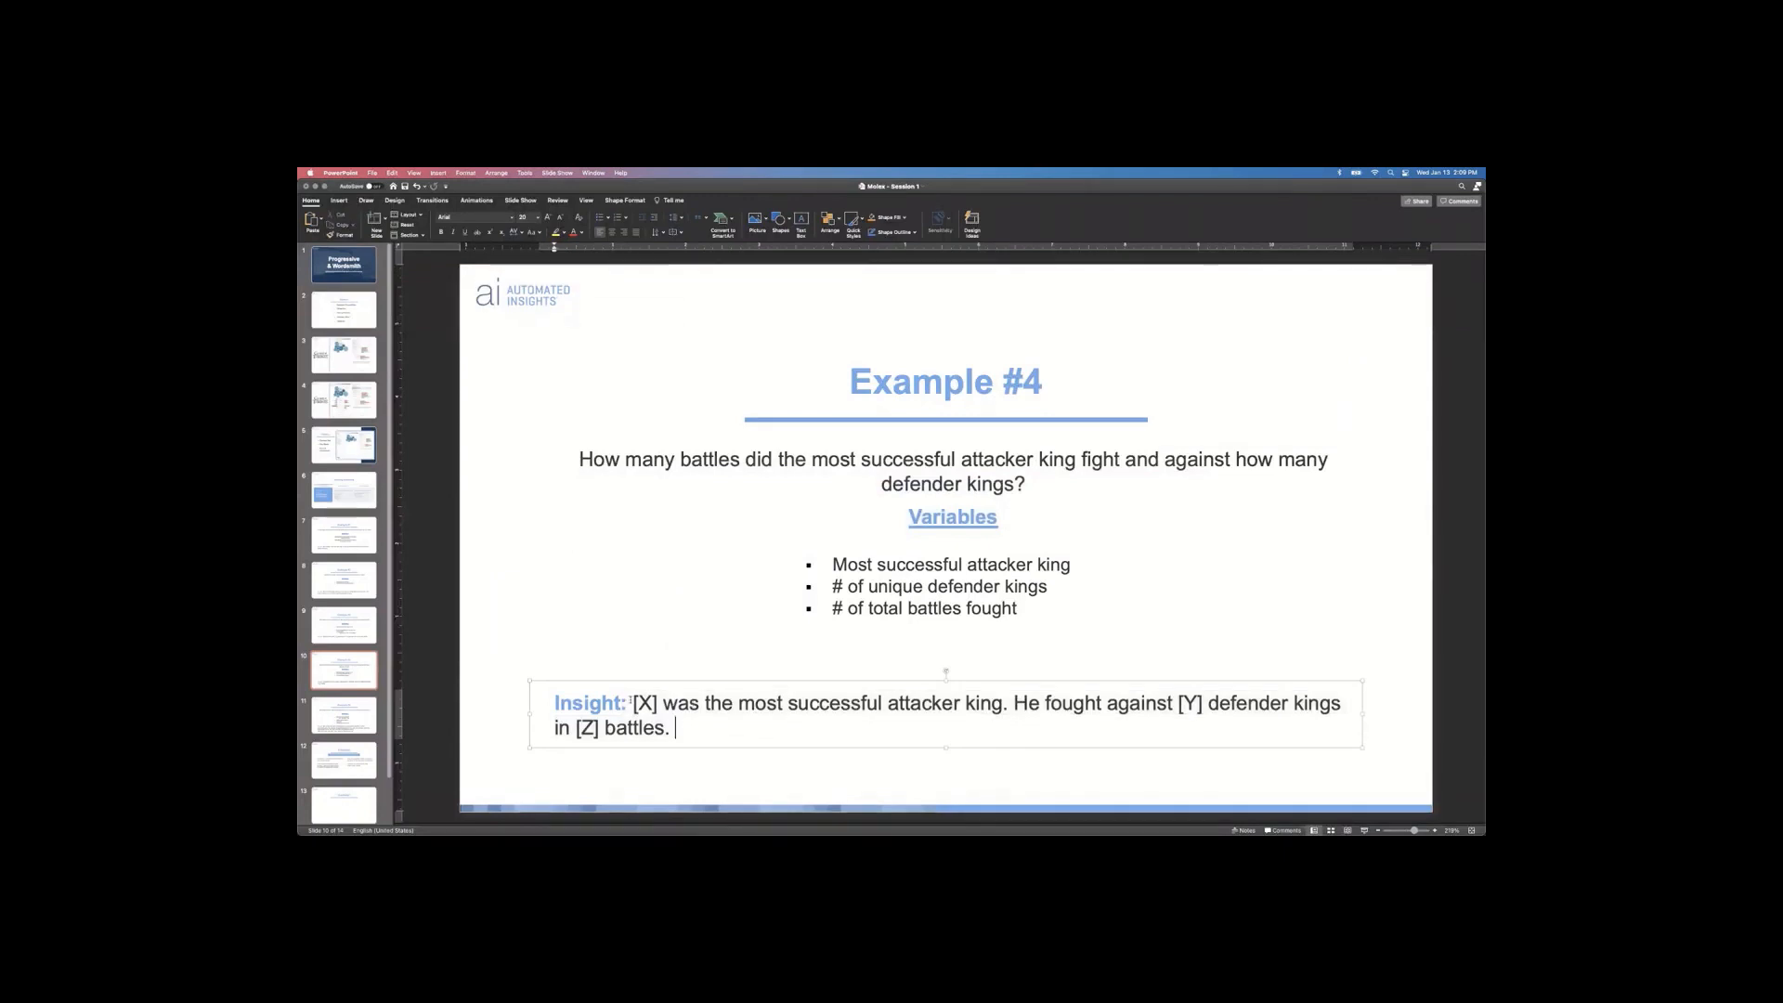
drag(631, 701, 991, 707)
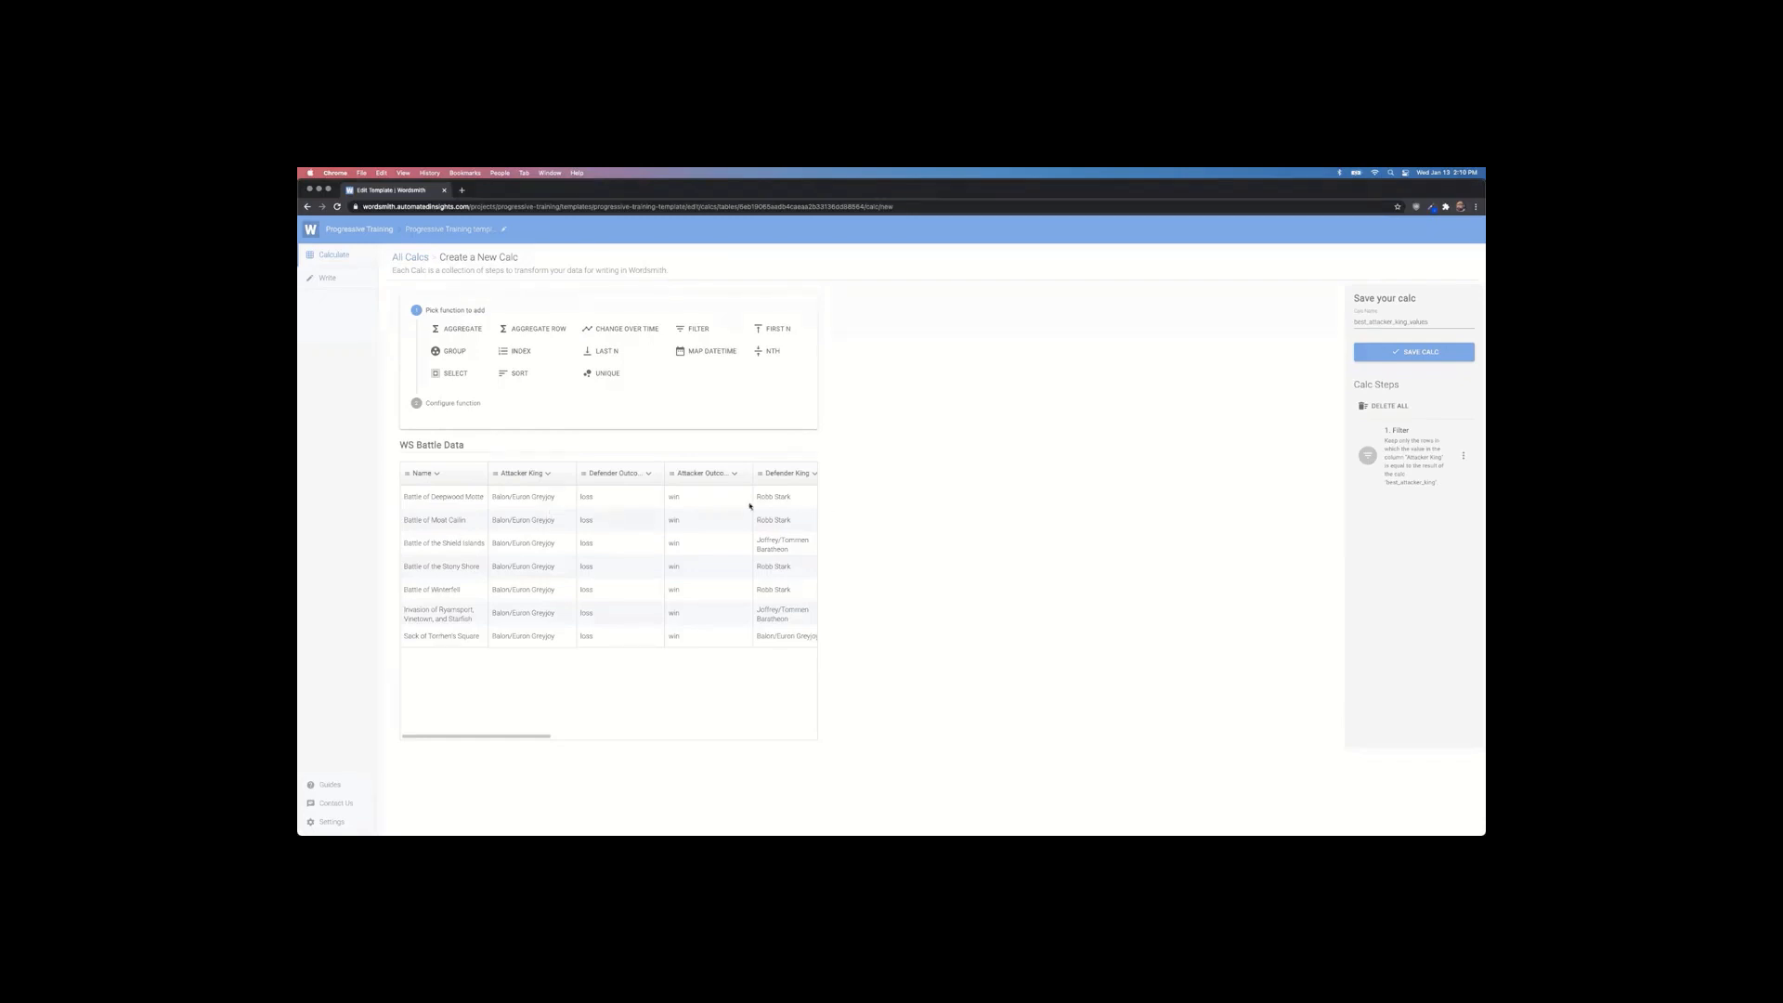
Step: Add a Group step grouping by Defender King and counting Name as Name_count_1
drag(491, 566, 616, 544)
click(556, 532)
drag(762, 497, 749, 540)
click(748, 540)
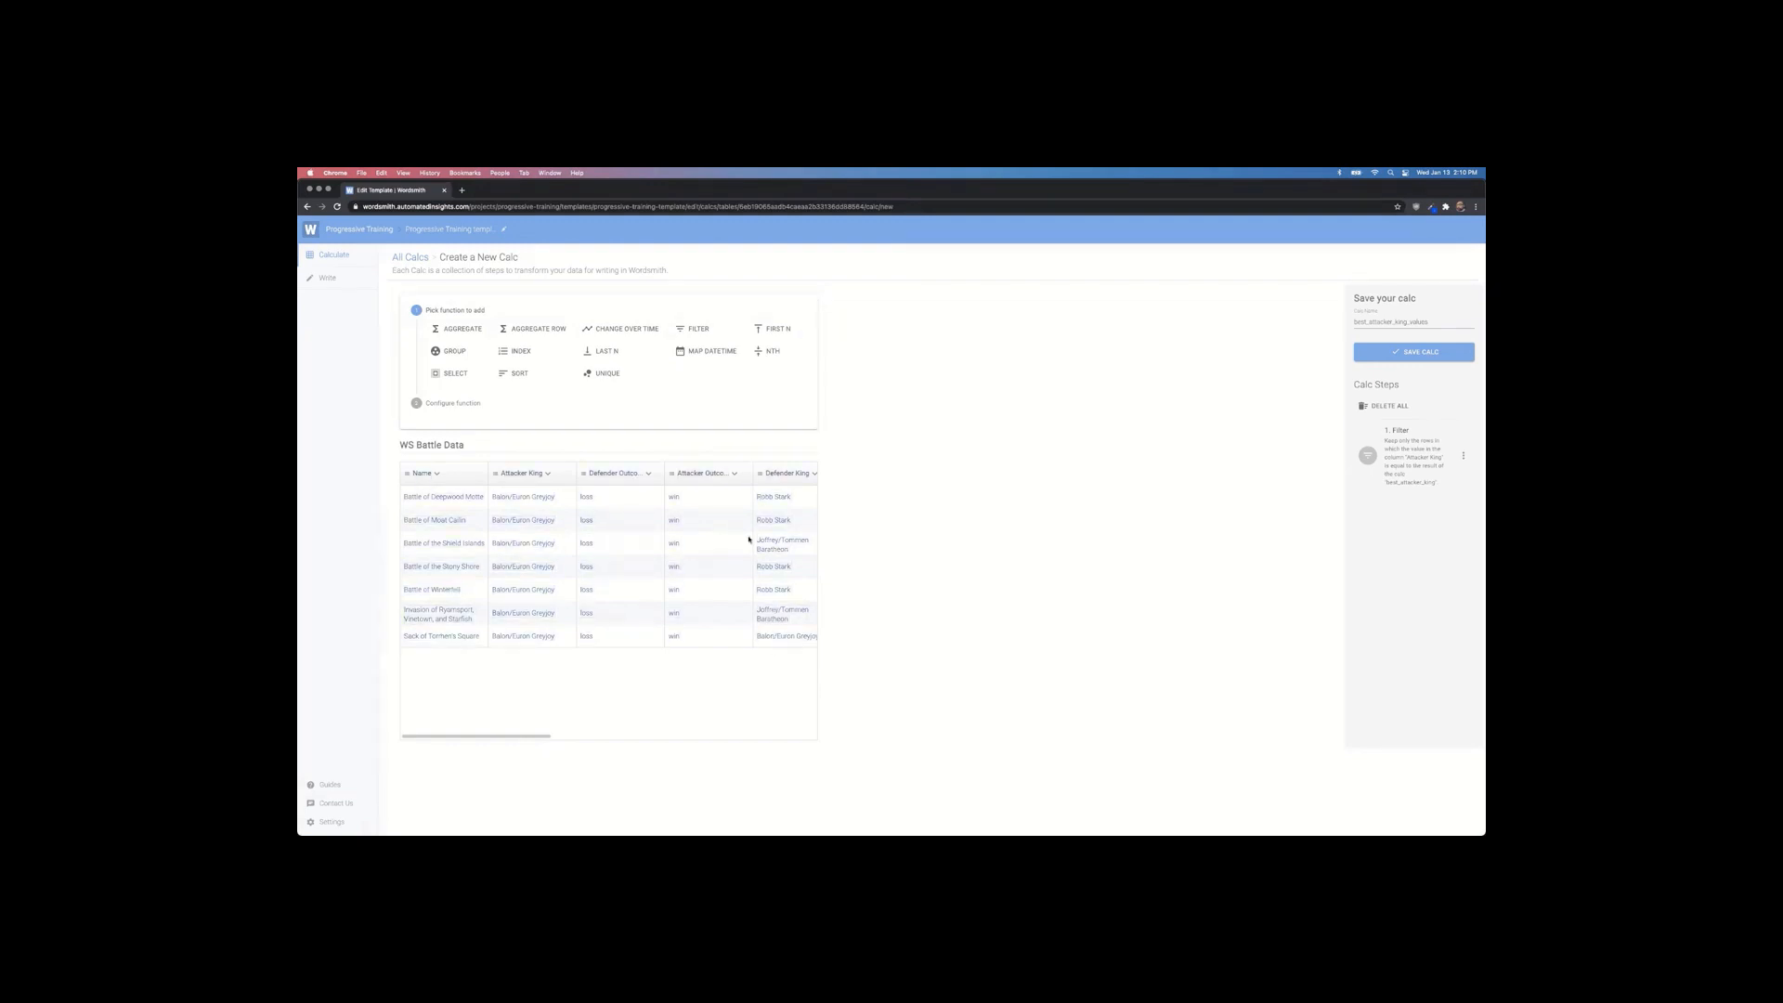
click(445, 349)
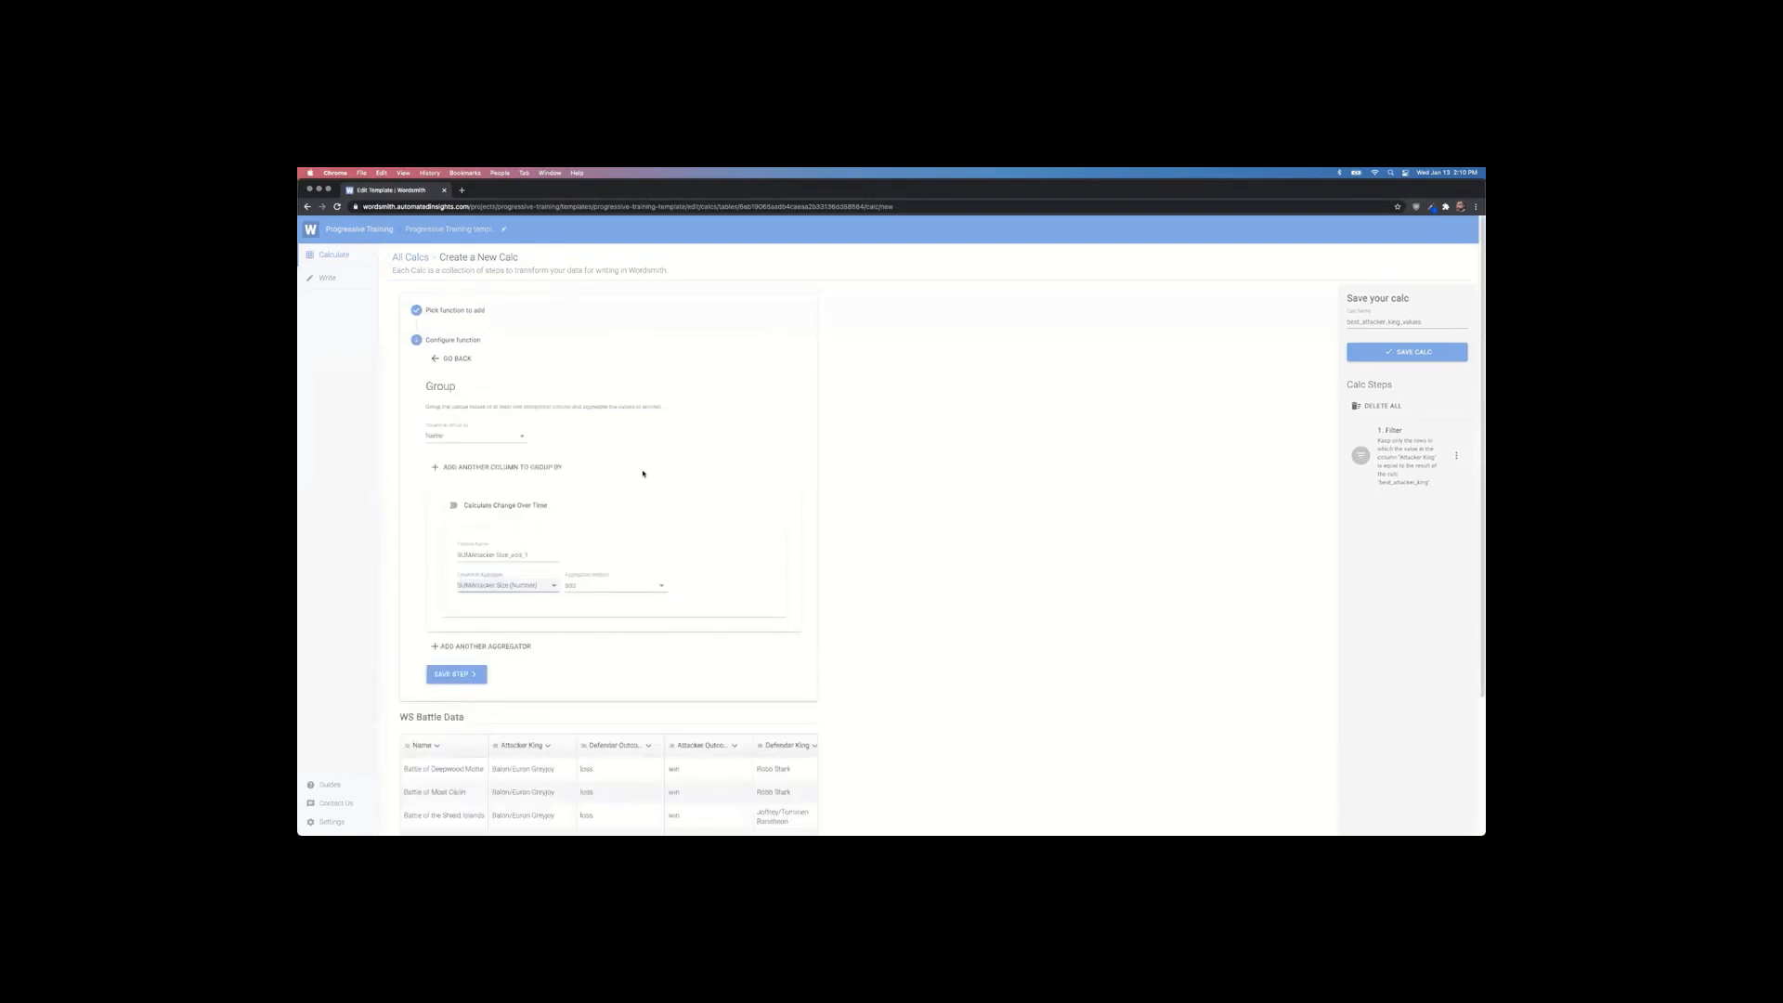
click(483, 440)
click(464, 518)
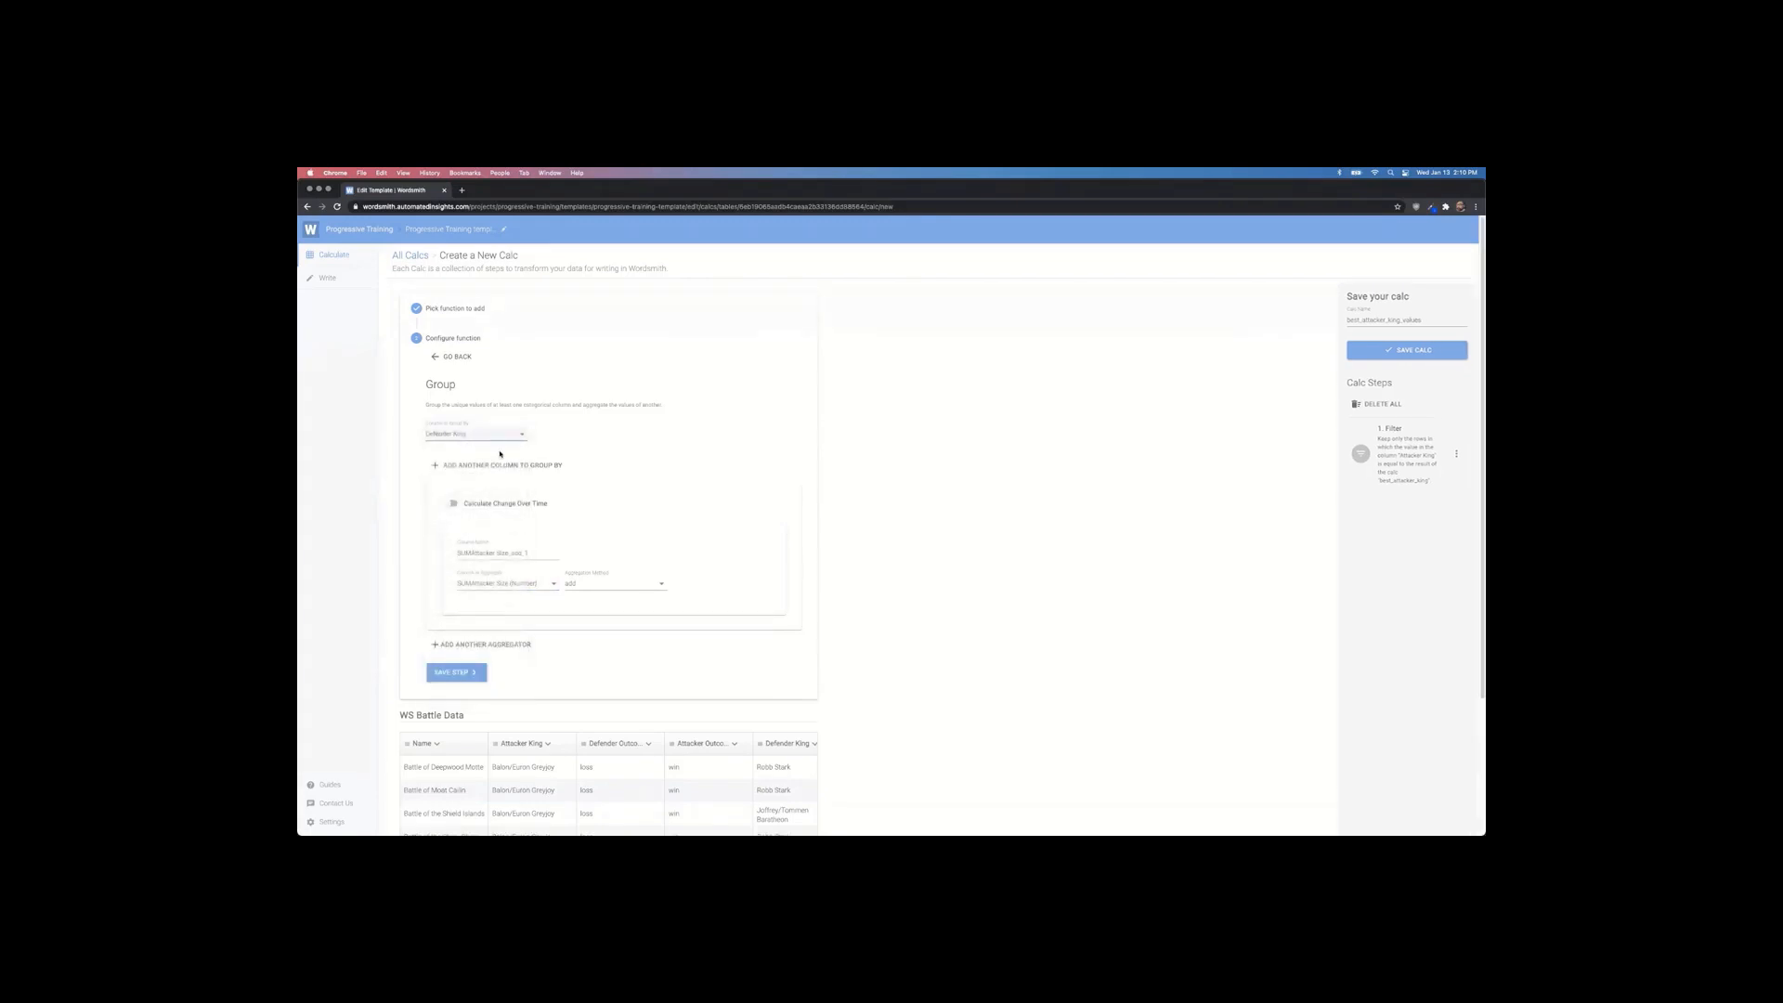
scroll(500, 454, down, 1)
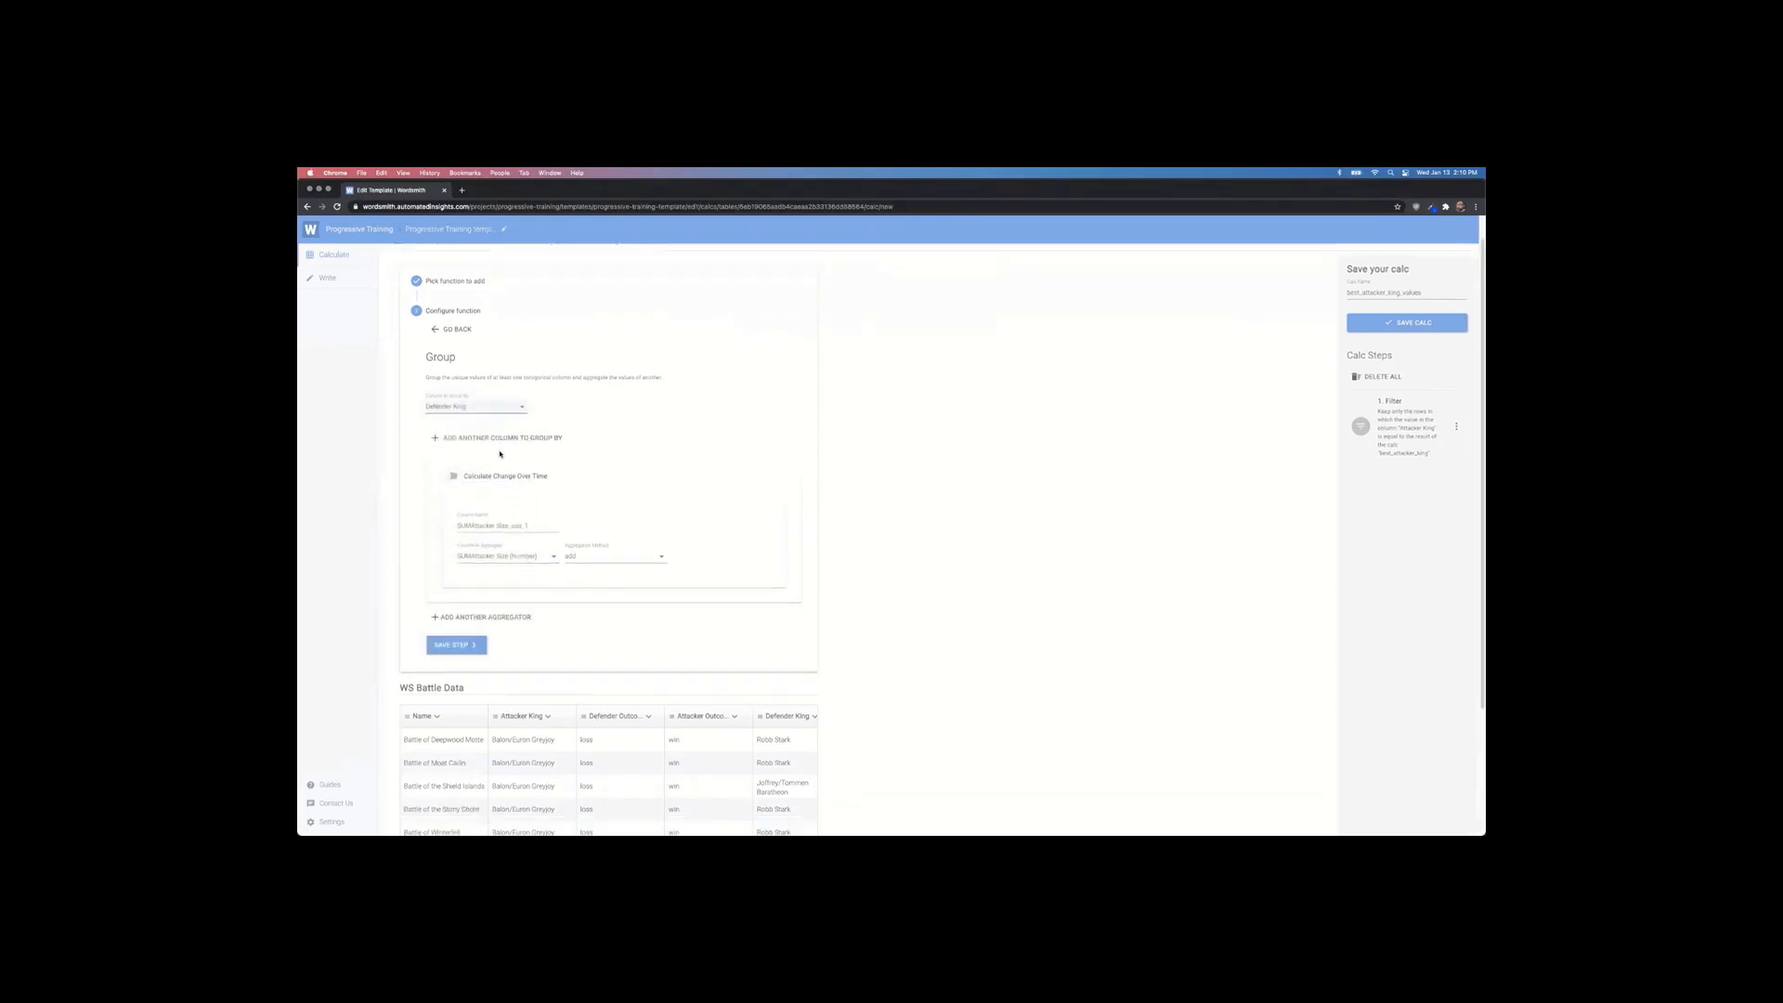
click(518, 539)
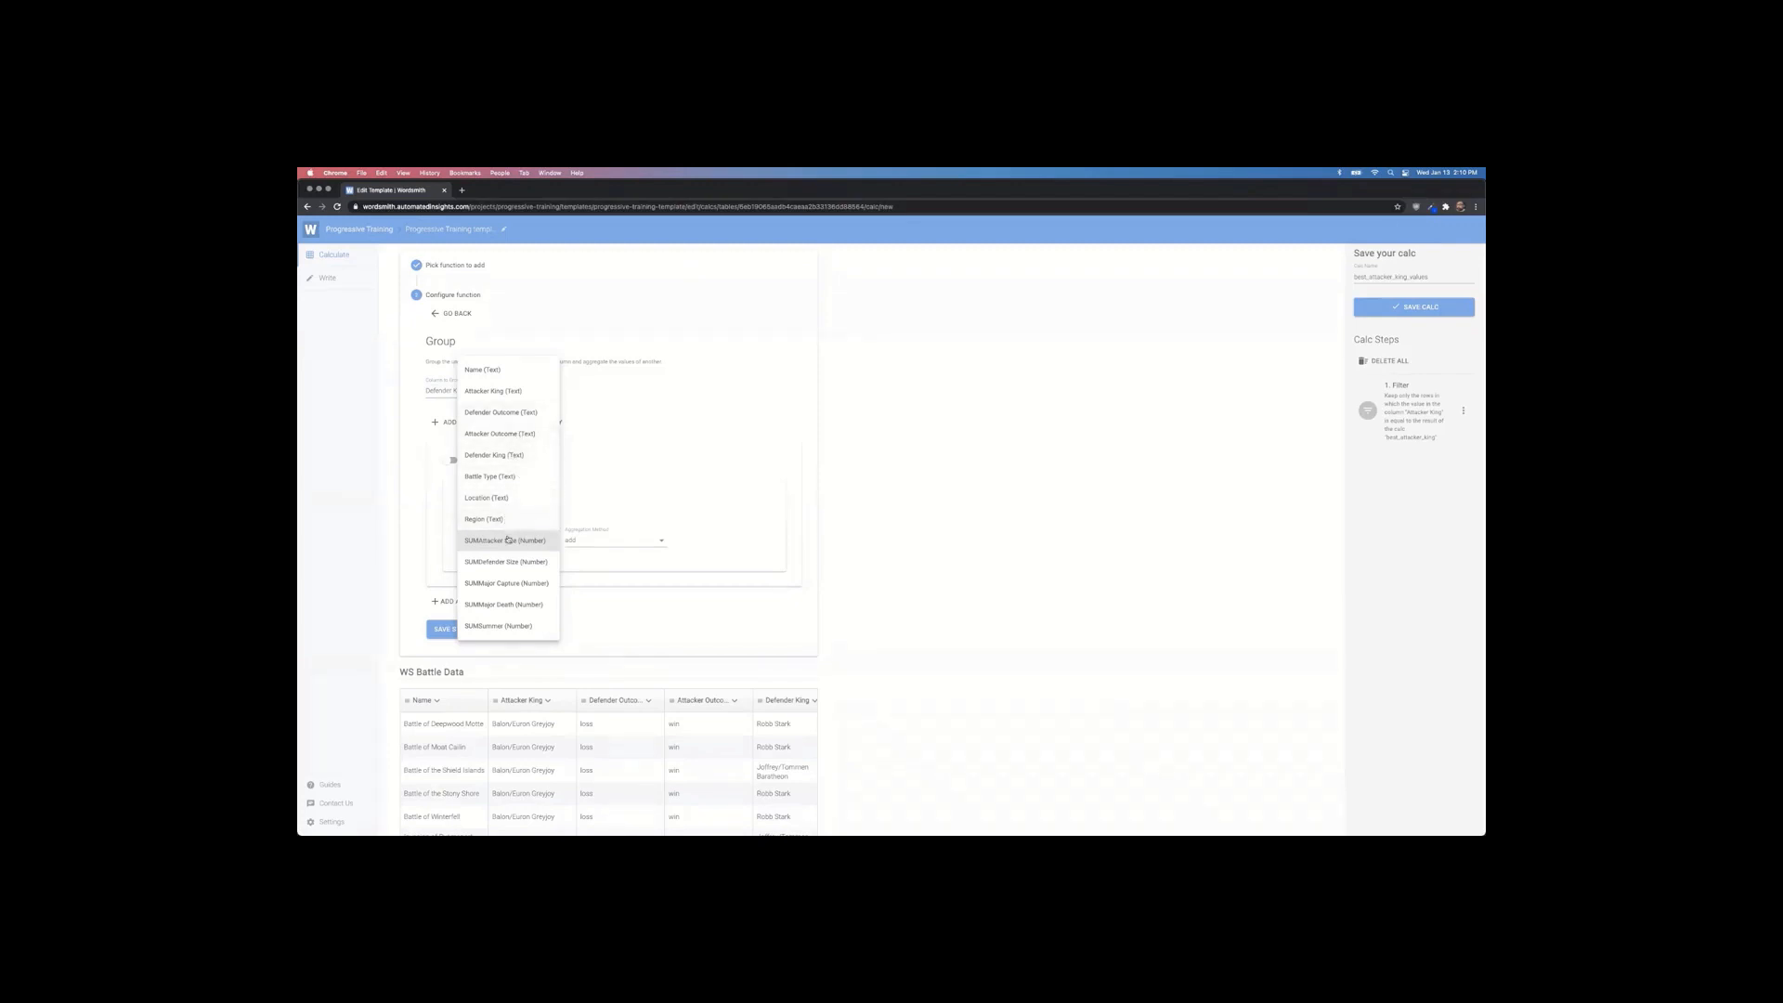
click(501, 371)
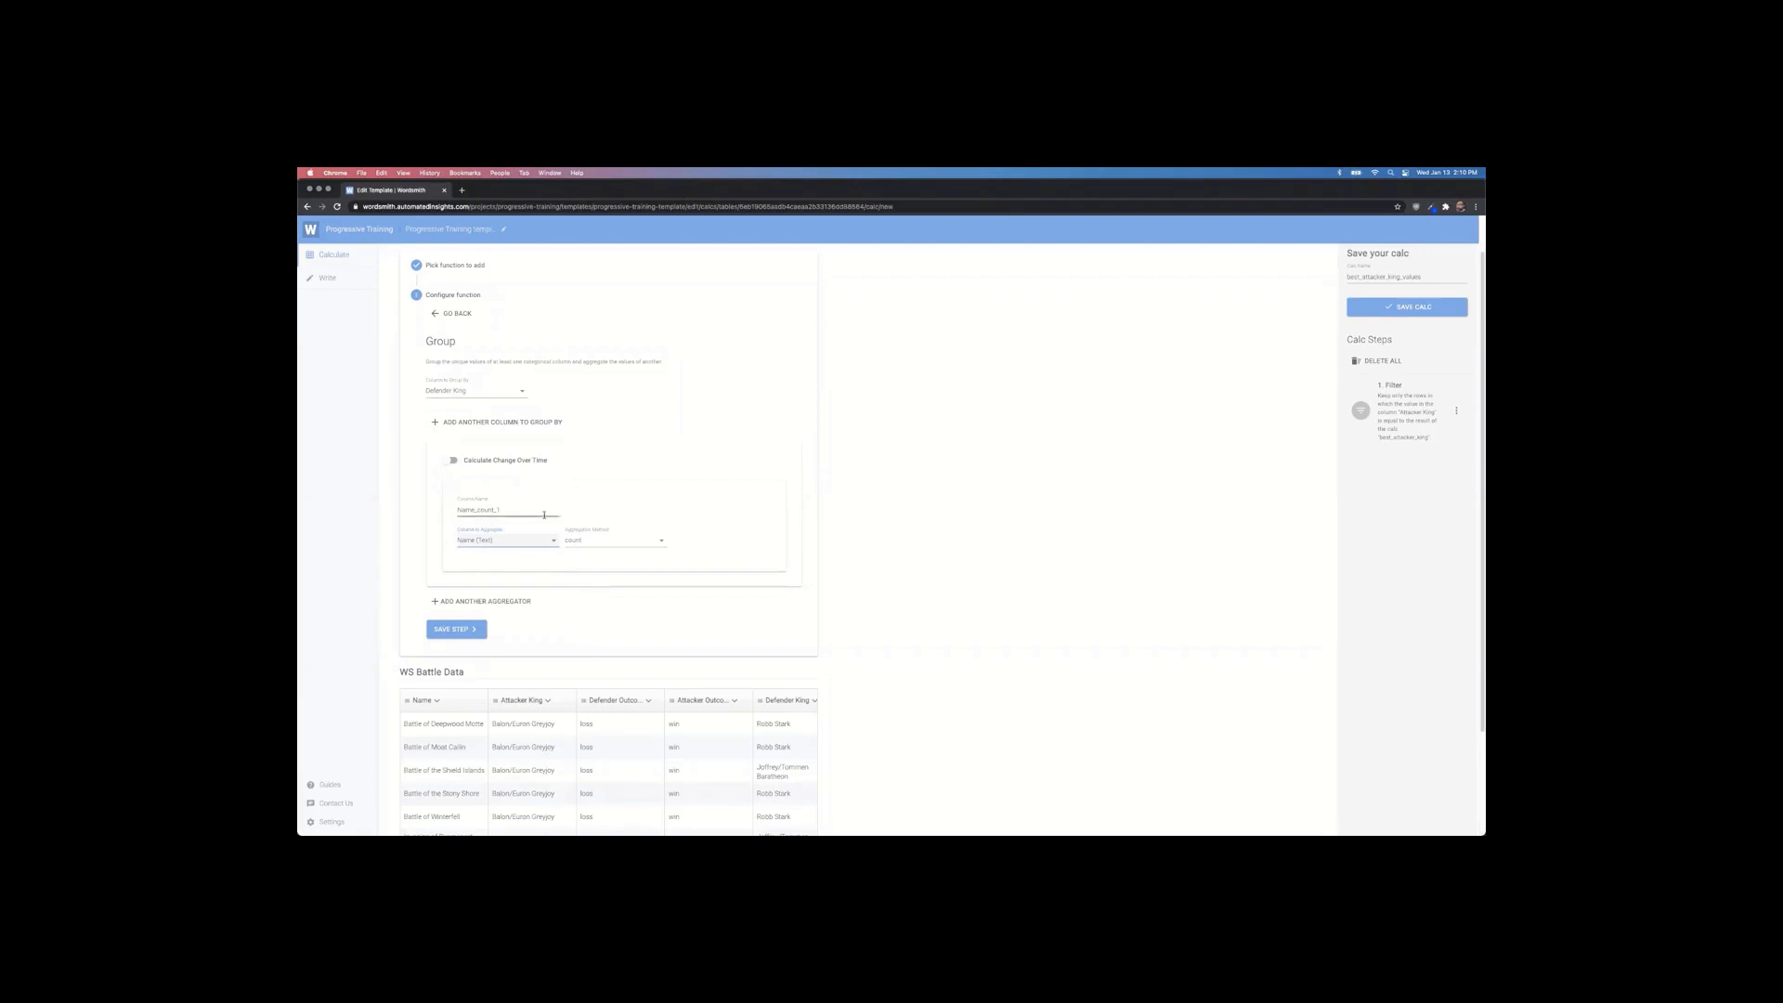
click(483, 630)
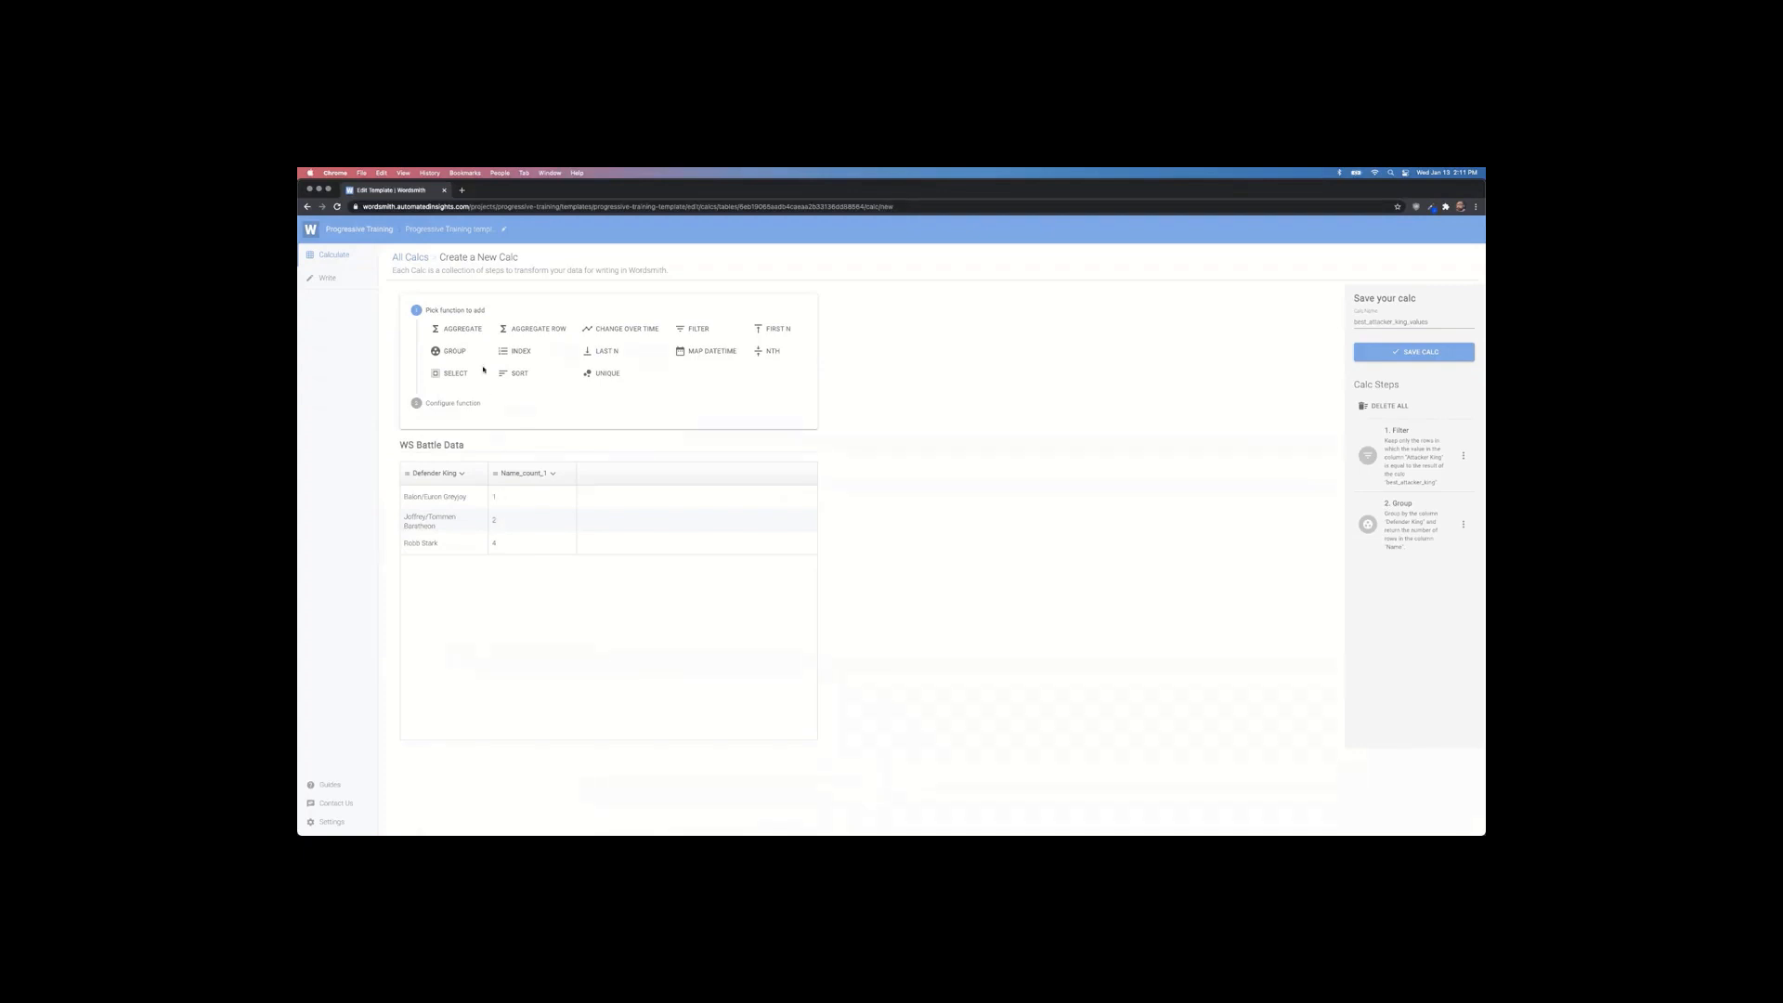
Step: Add an Aggregate step counting Defender King and summing Name_count_1, then save the calc
click(457, 331)
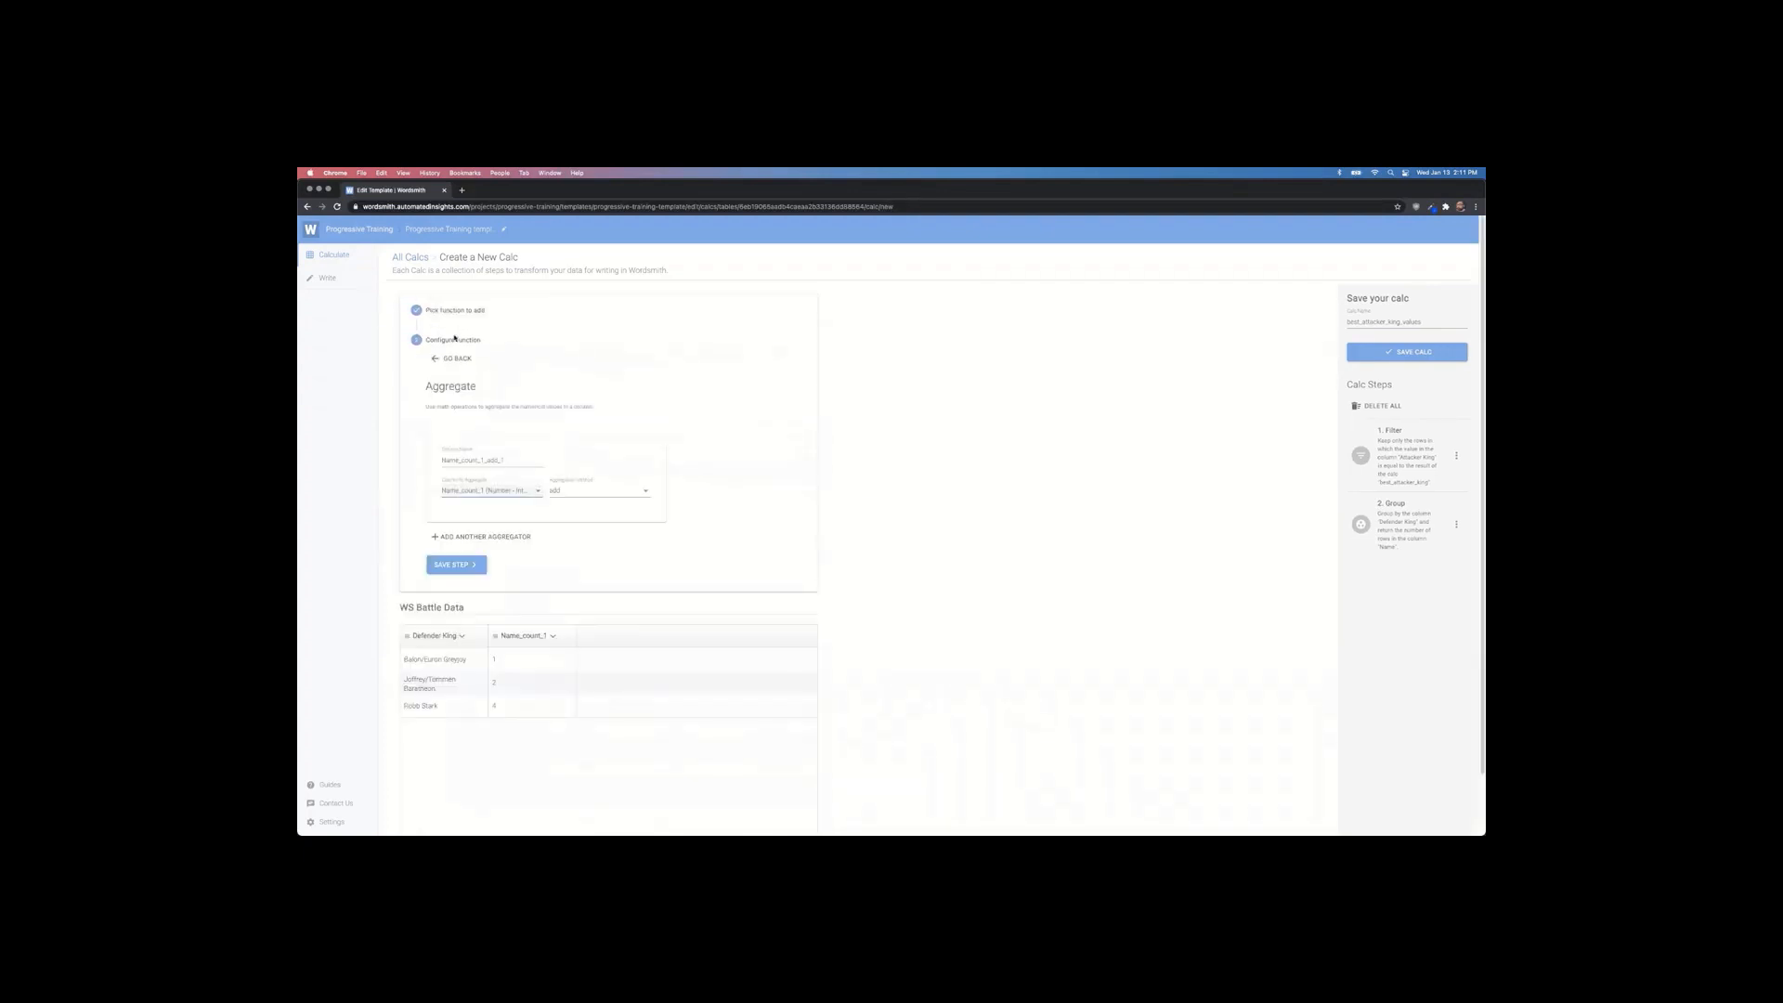
click(488, 490)
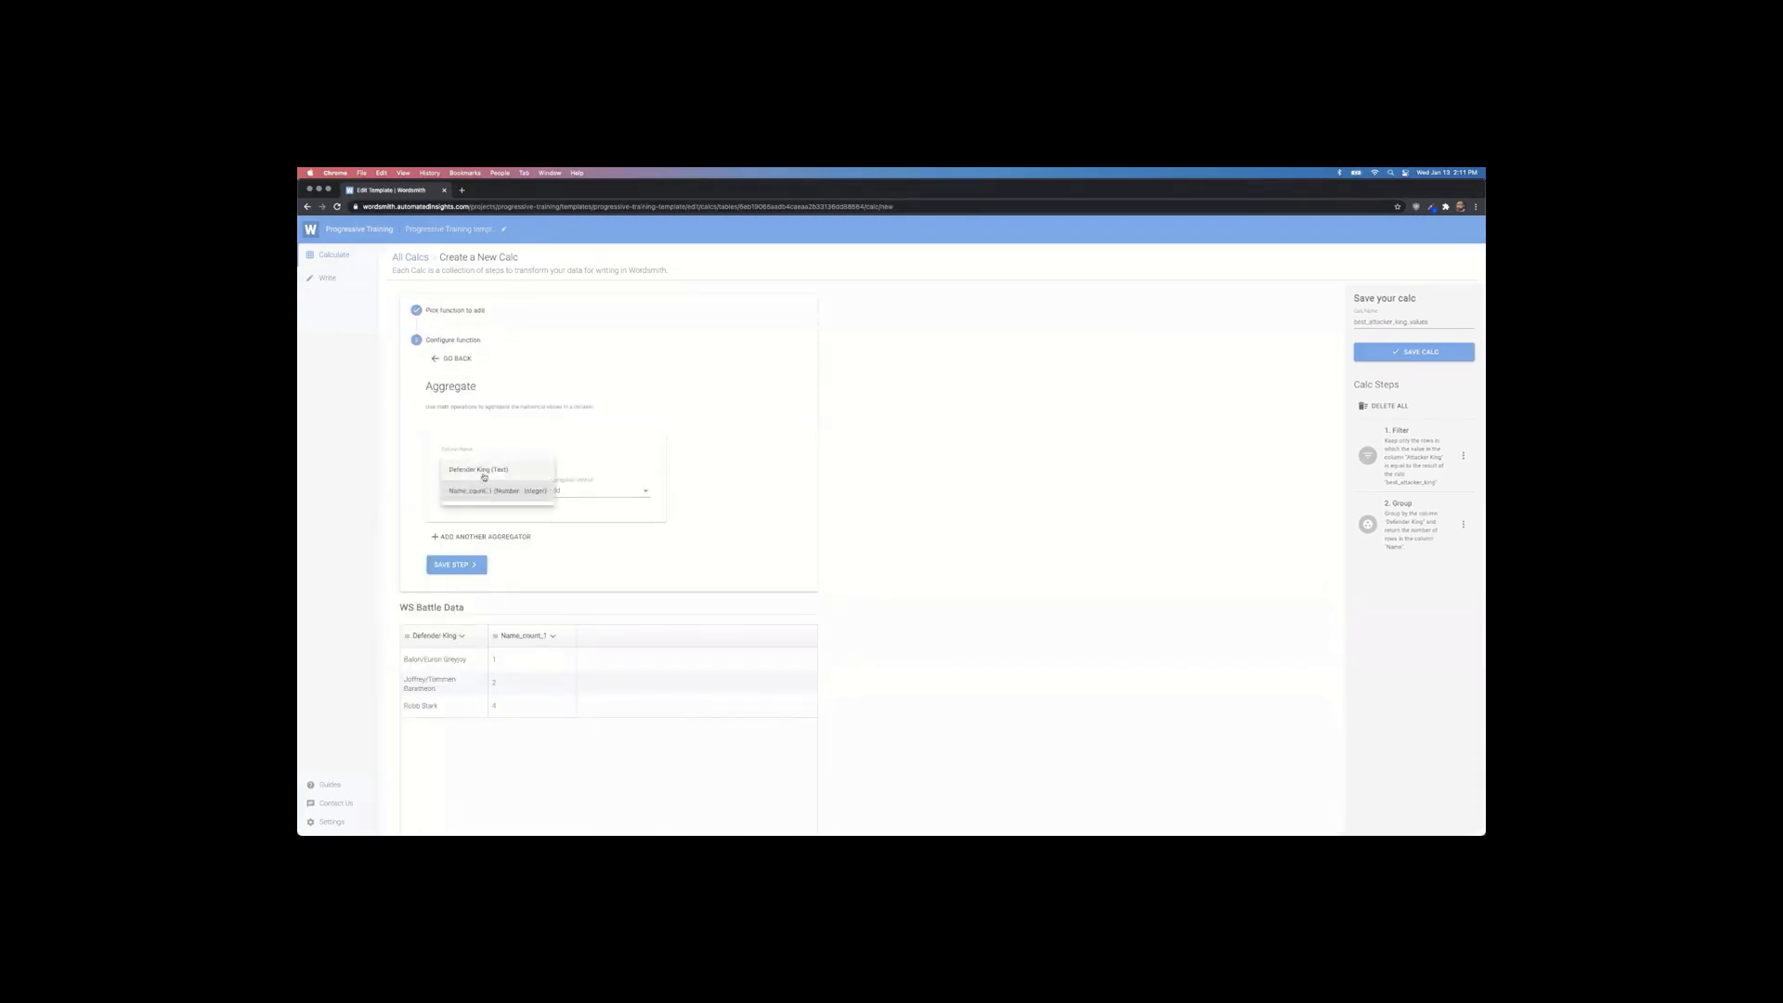
click(484, 471)
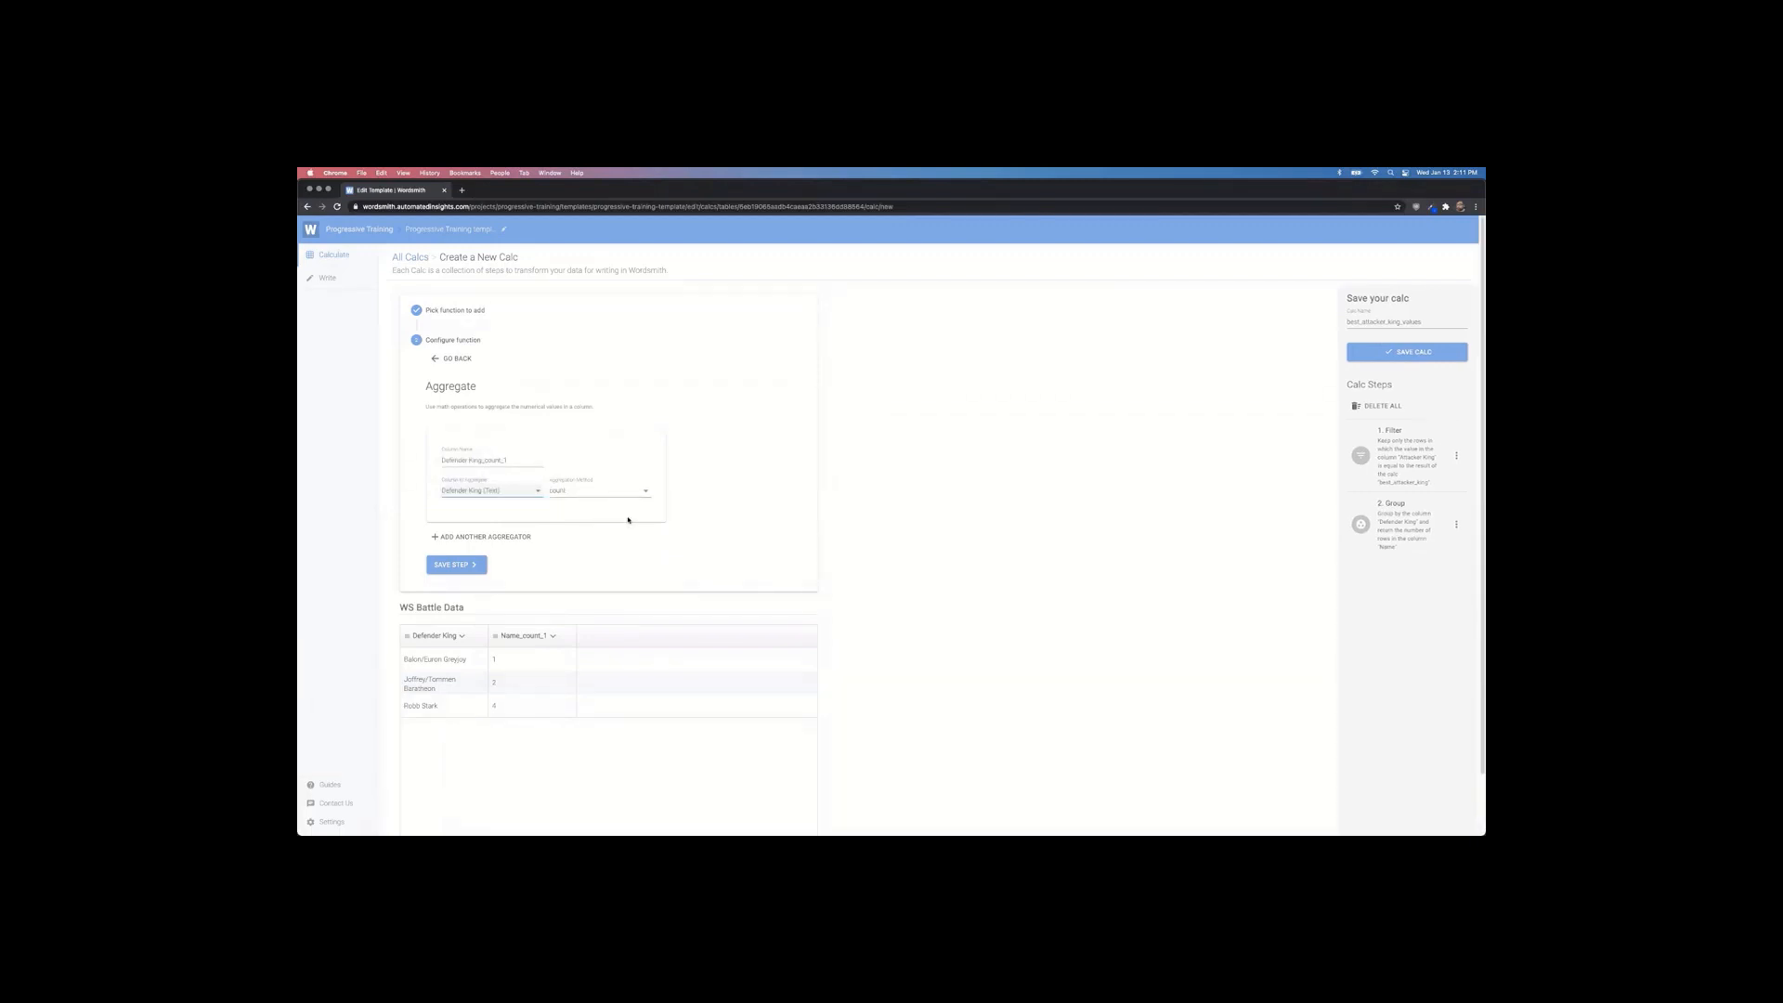
click(461, 537)
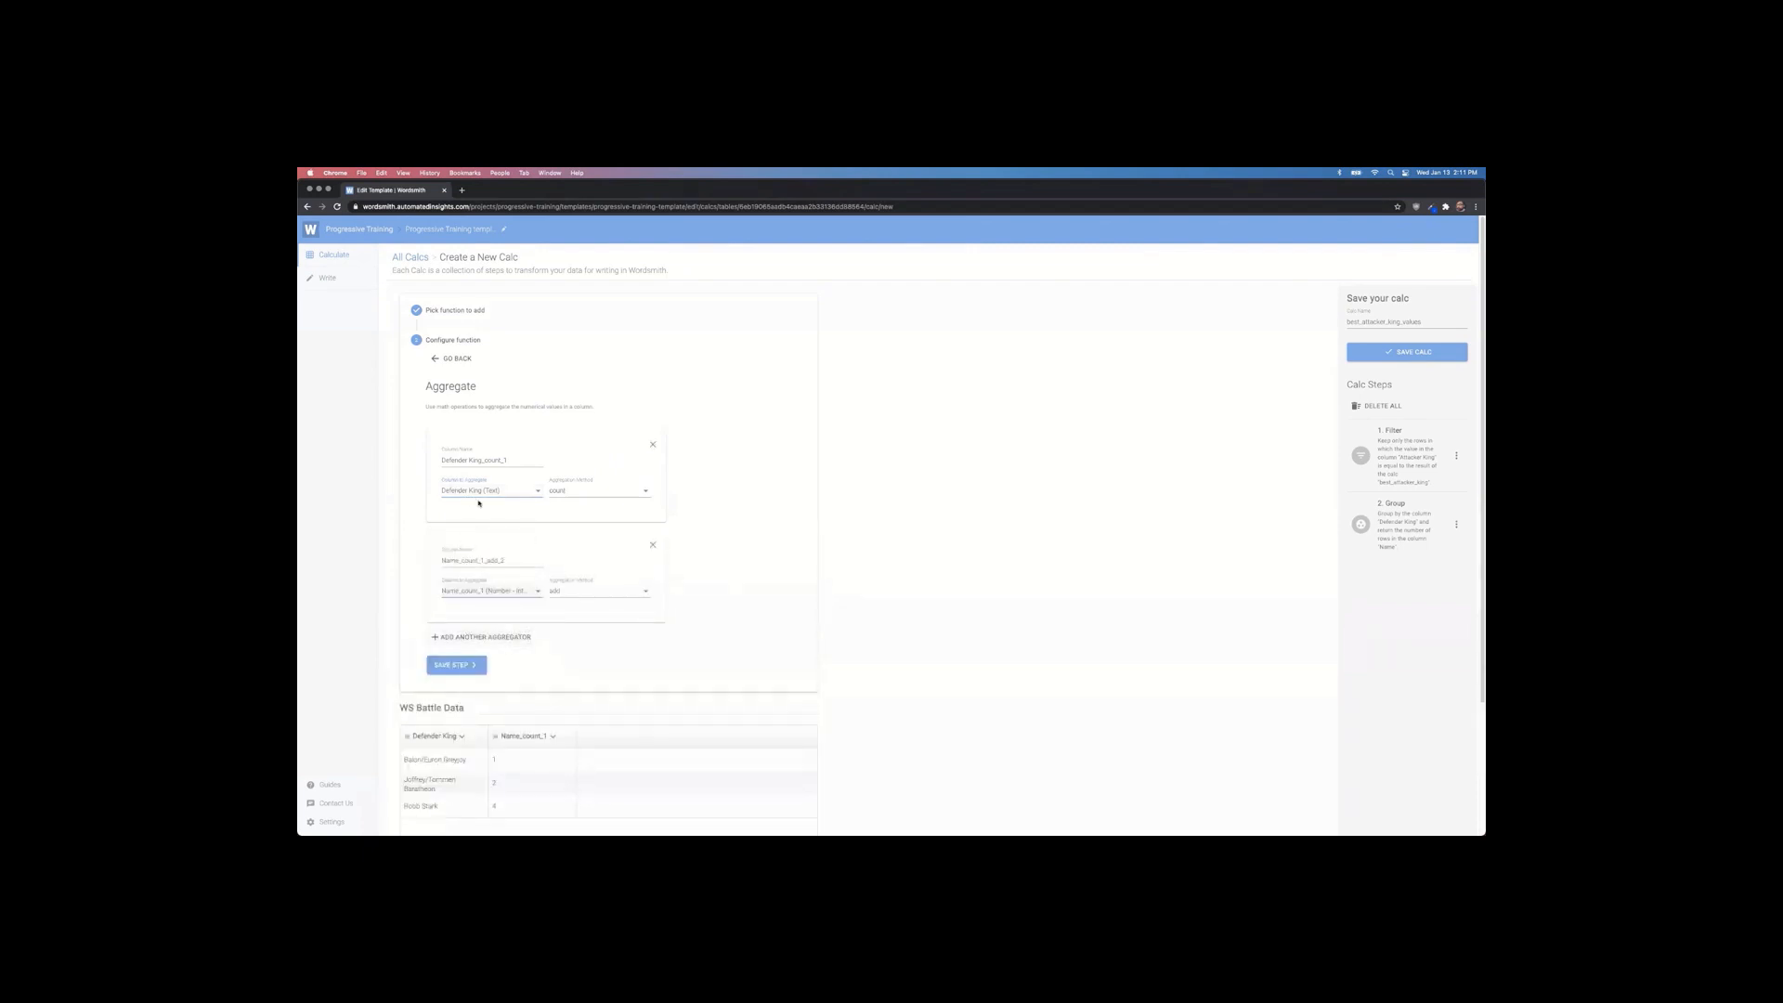
scroll(522, 599, down, 2)
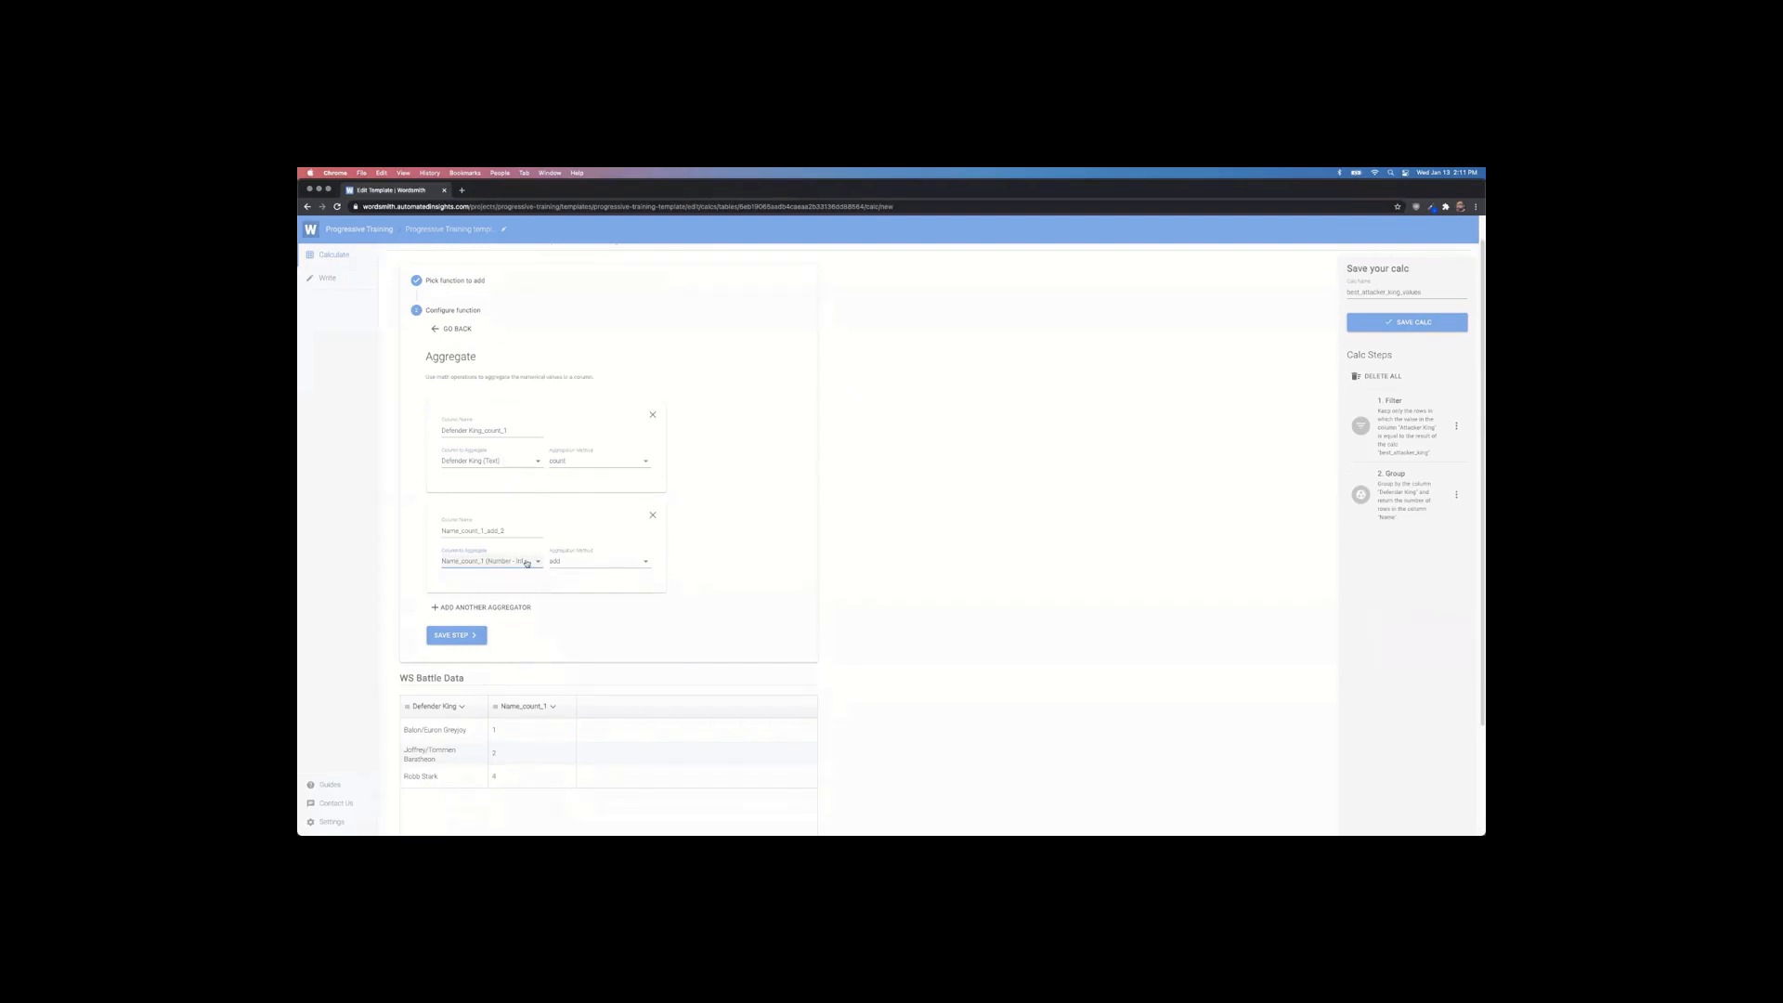
click(530, 563)
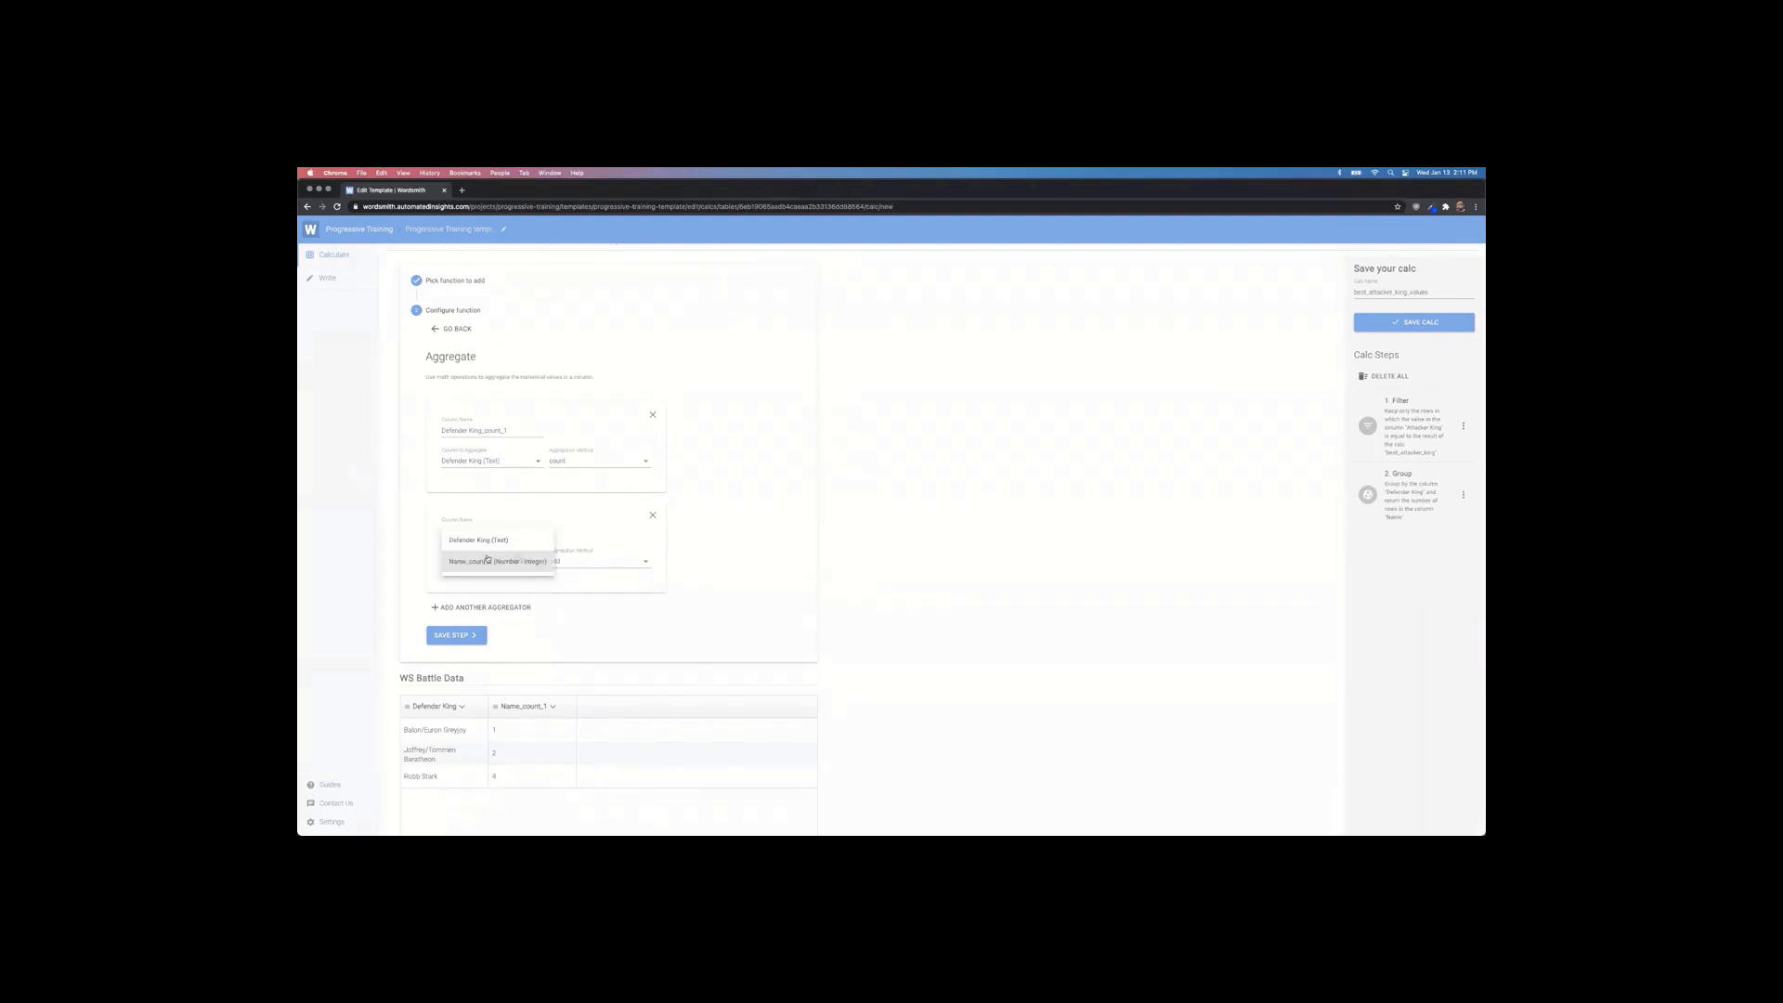
click(520, 559)
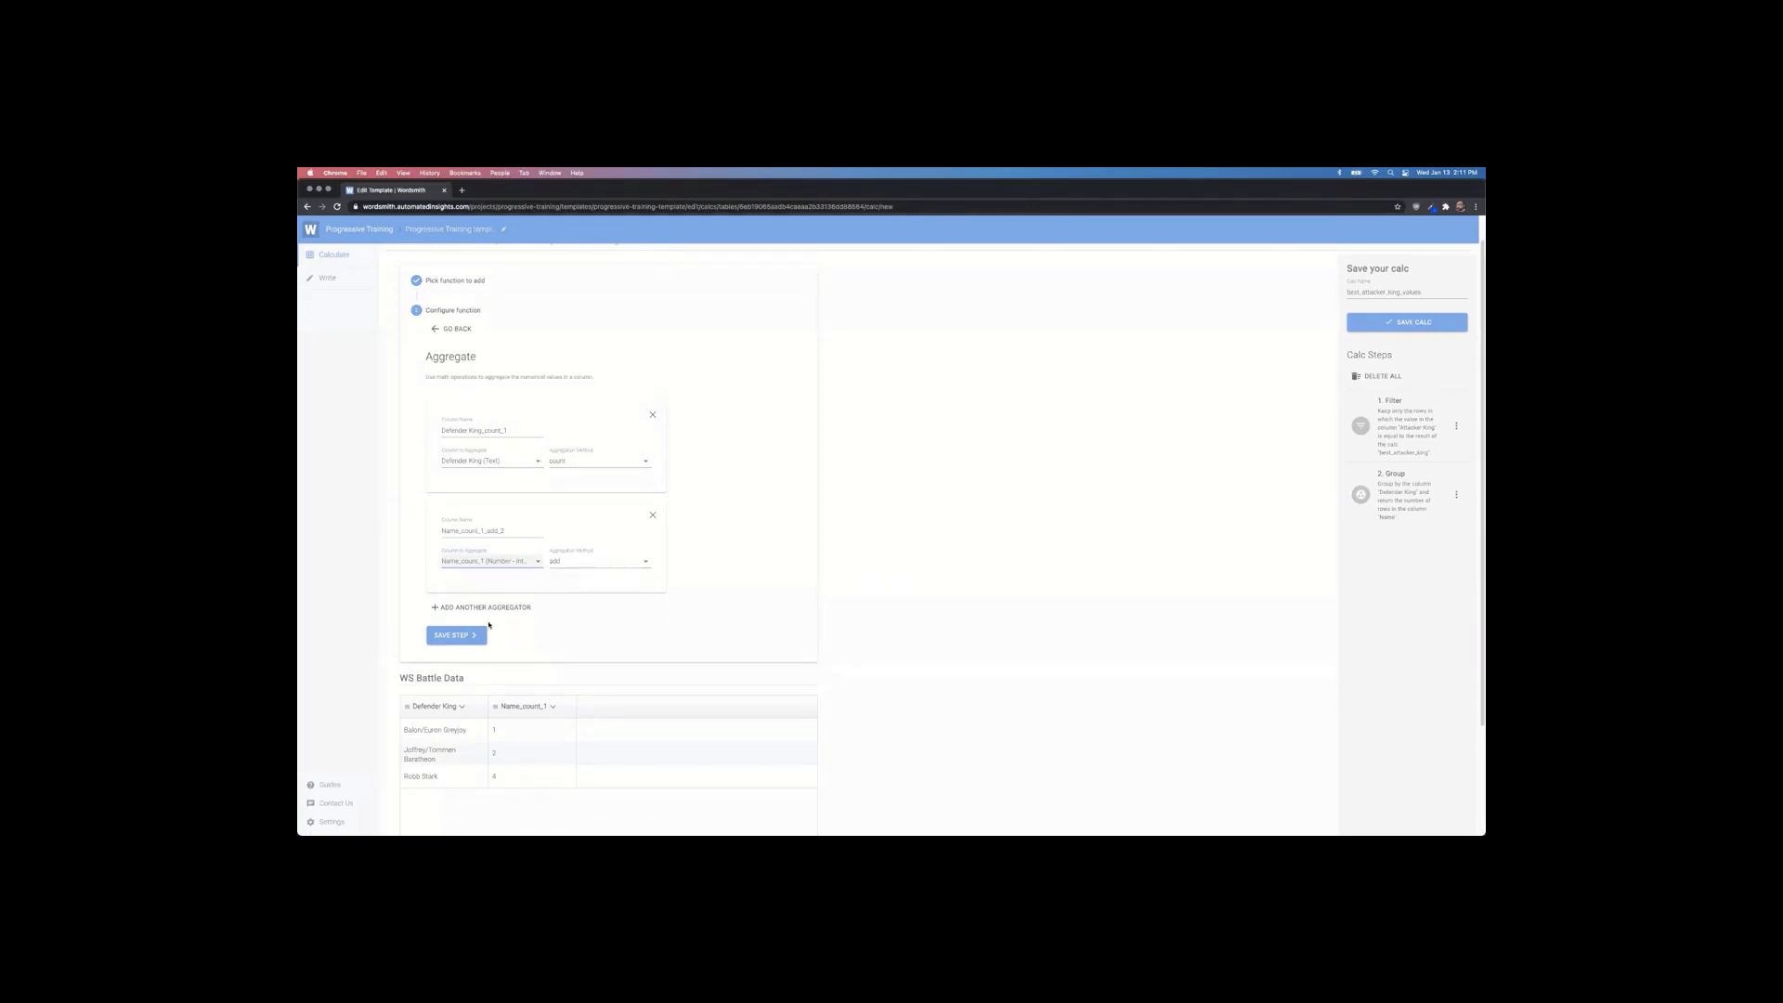
click(456, 634)
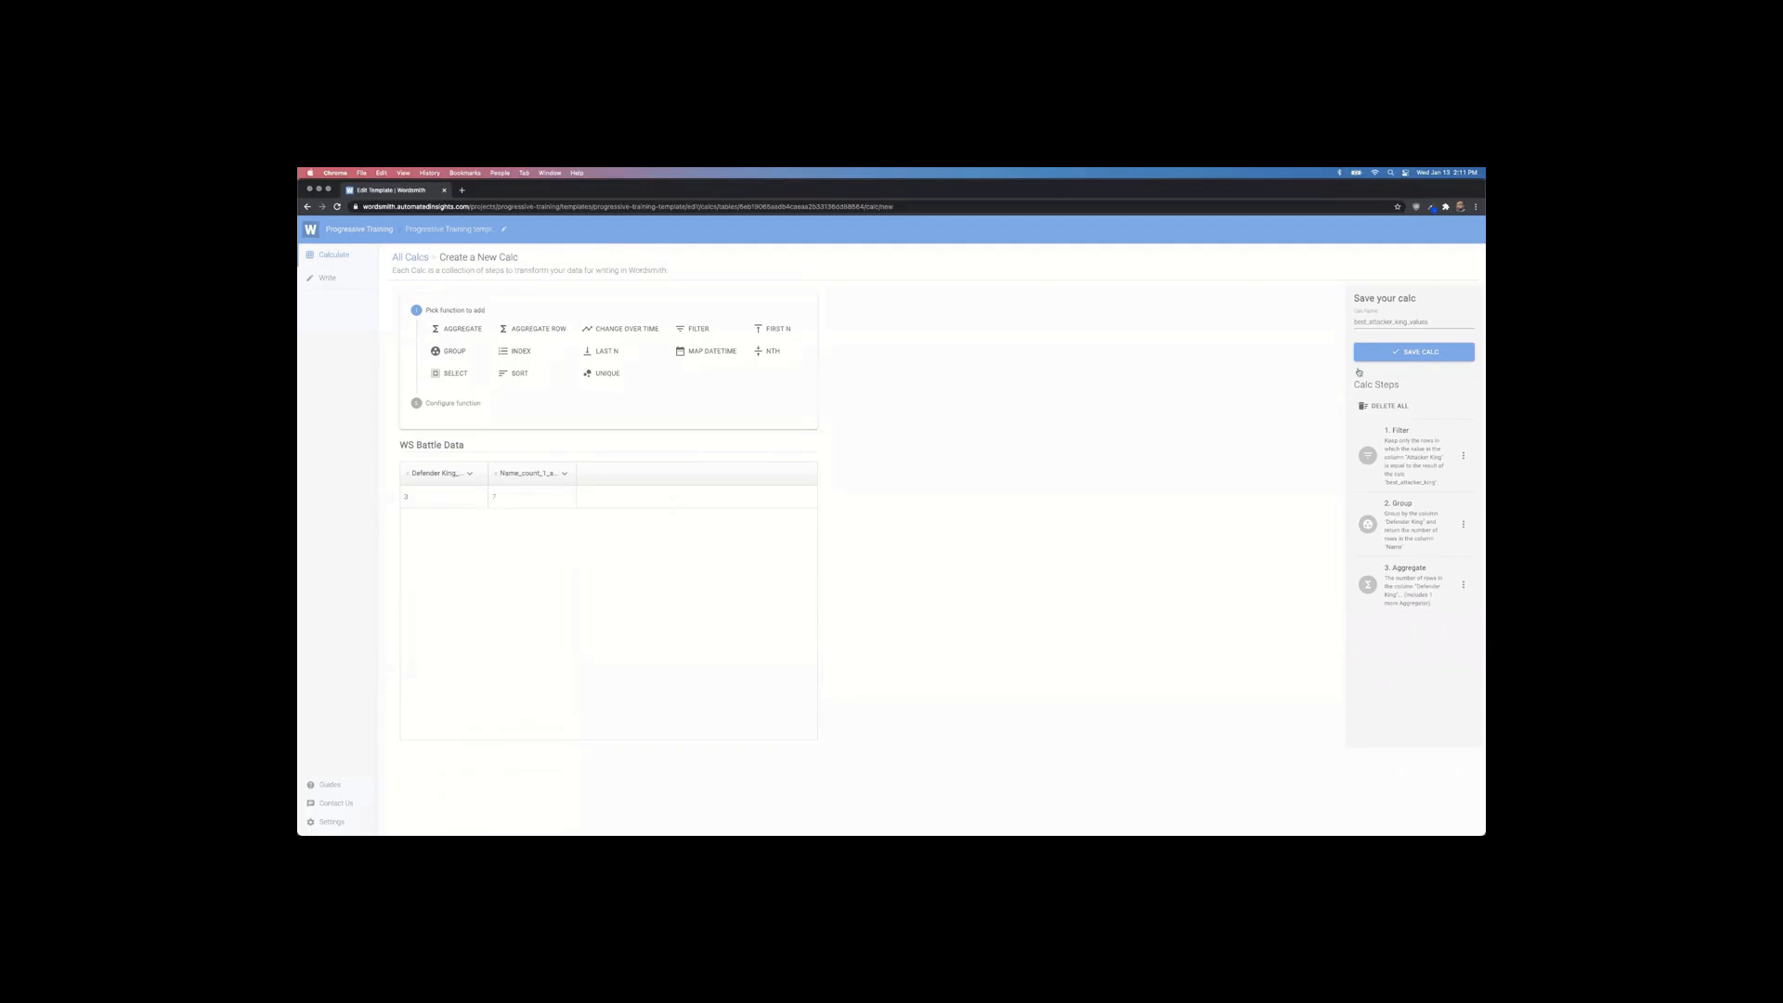
click(1374, 357)
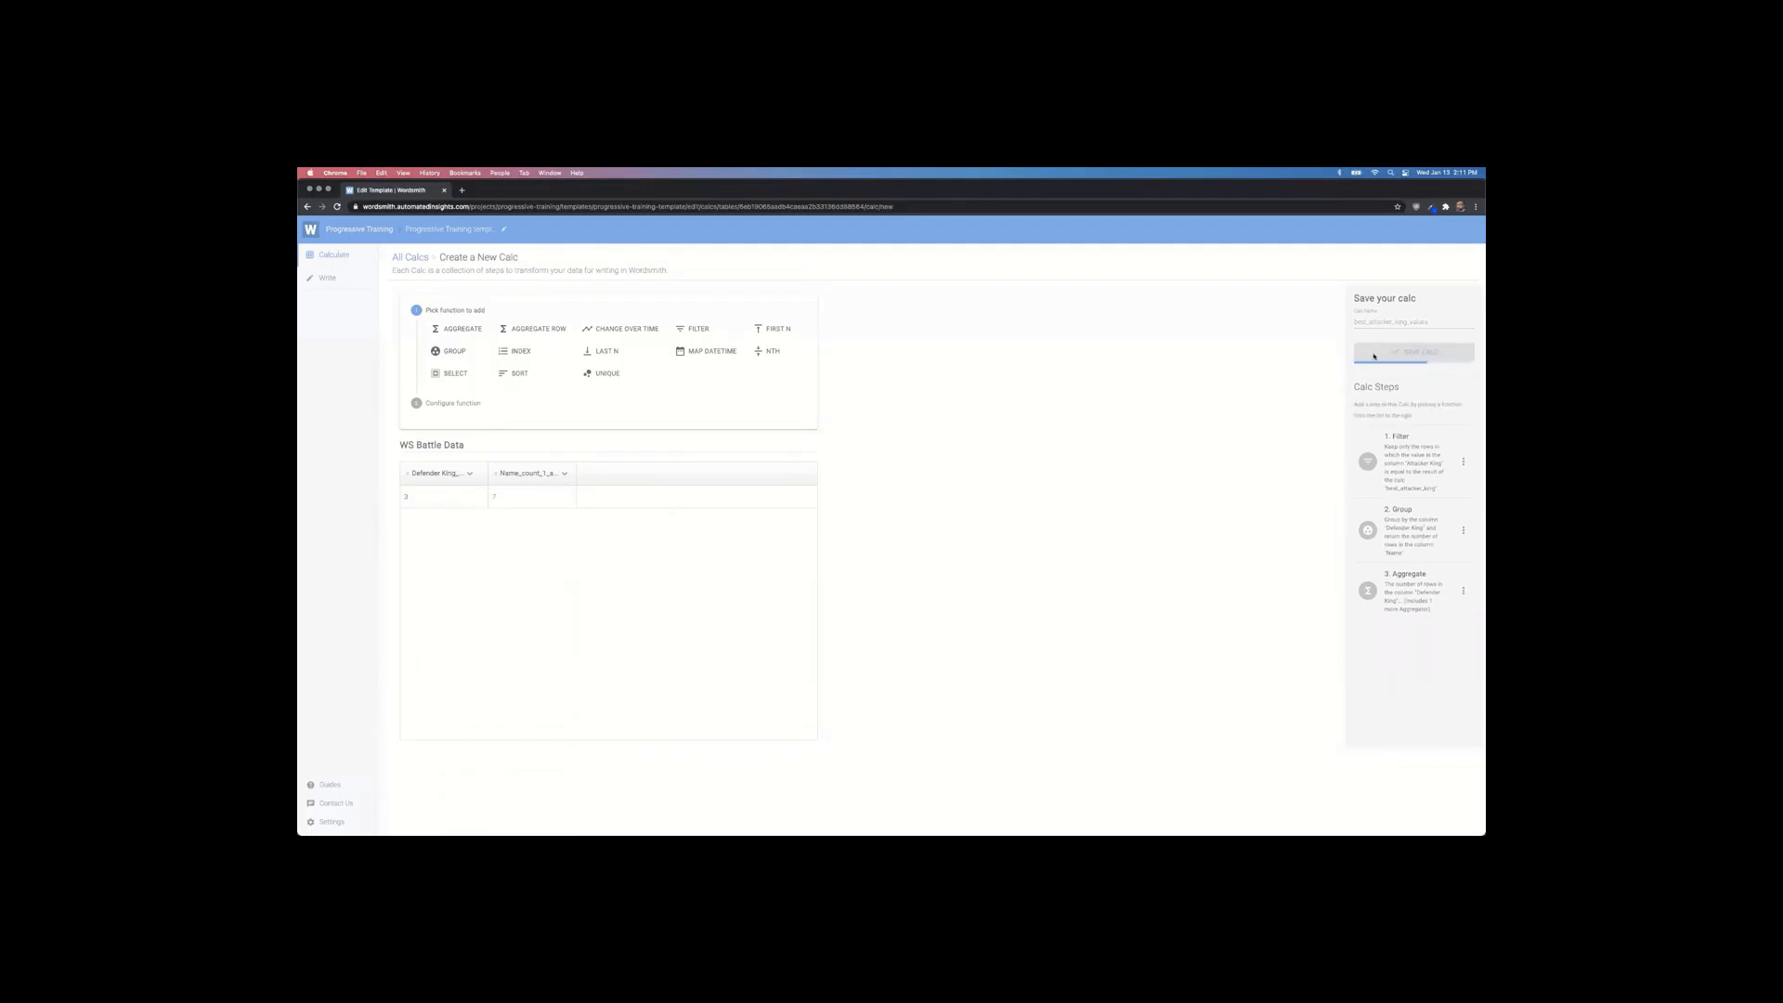
Step: In the Example 4 sentence, replace [X] with the best_attacker_king variable
click(364, 278)
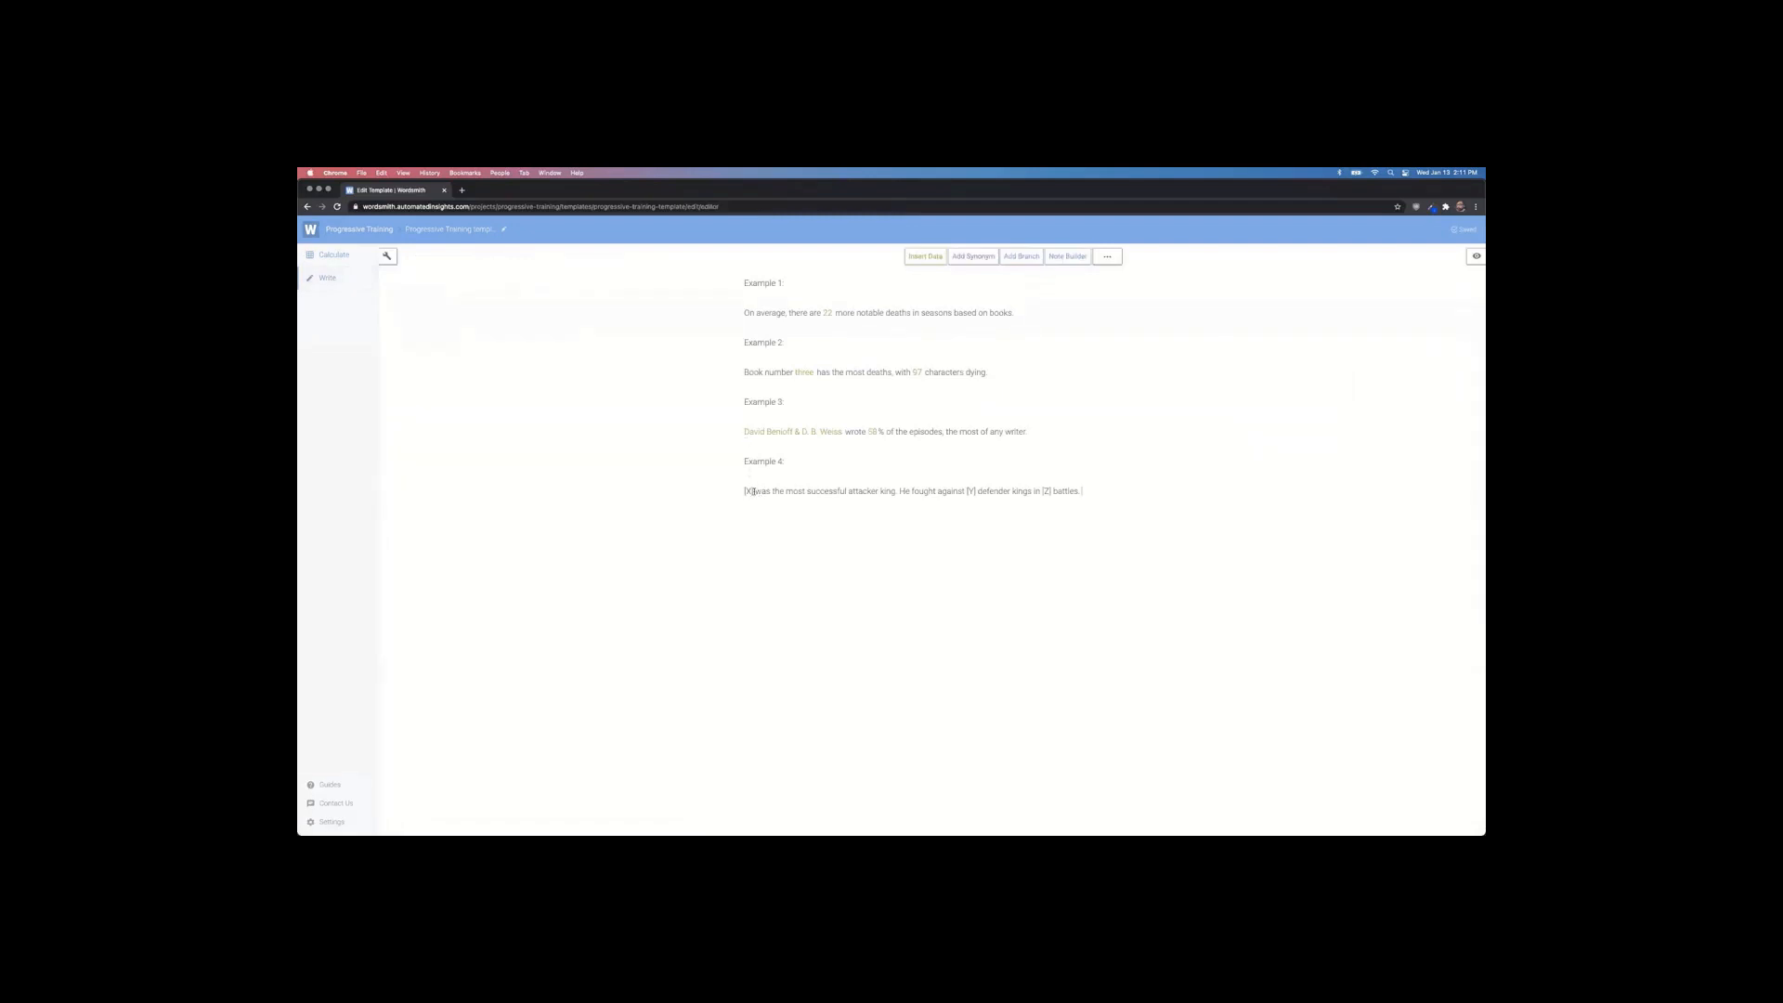
drag(743, 492, 754, 491)
click(923, 267)
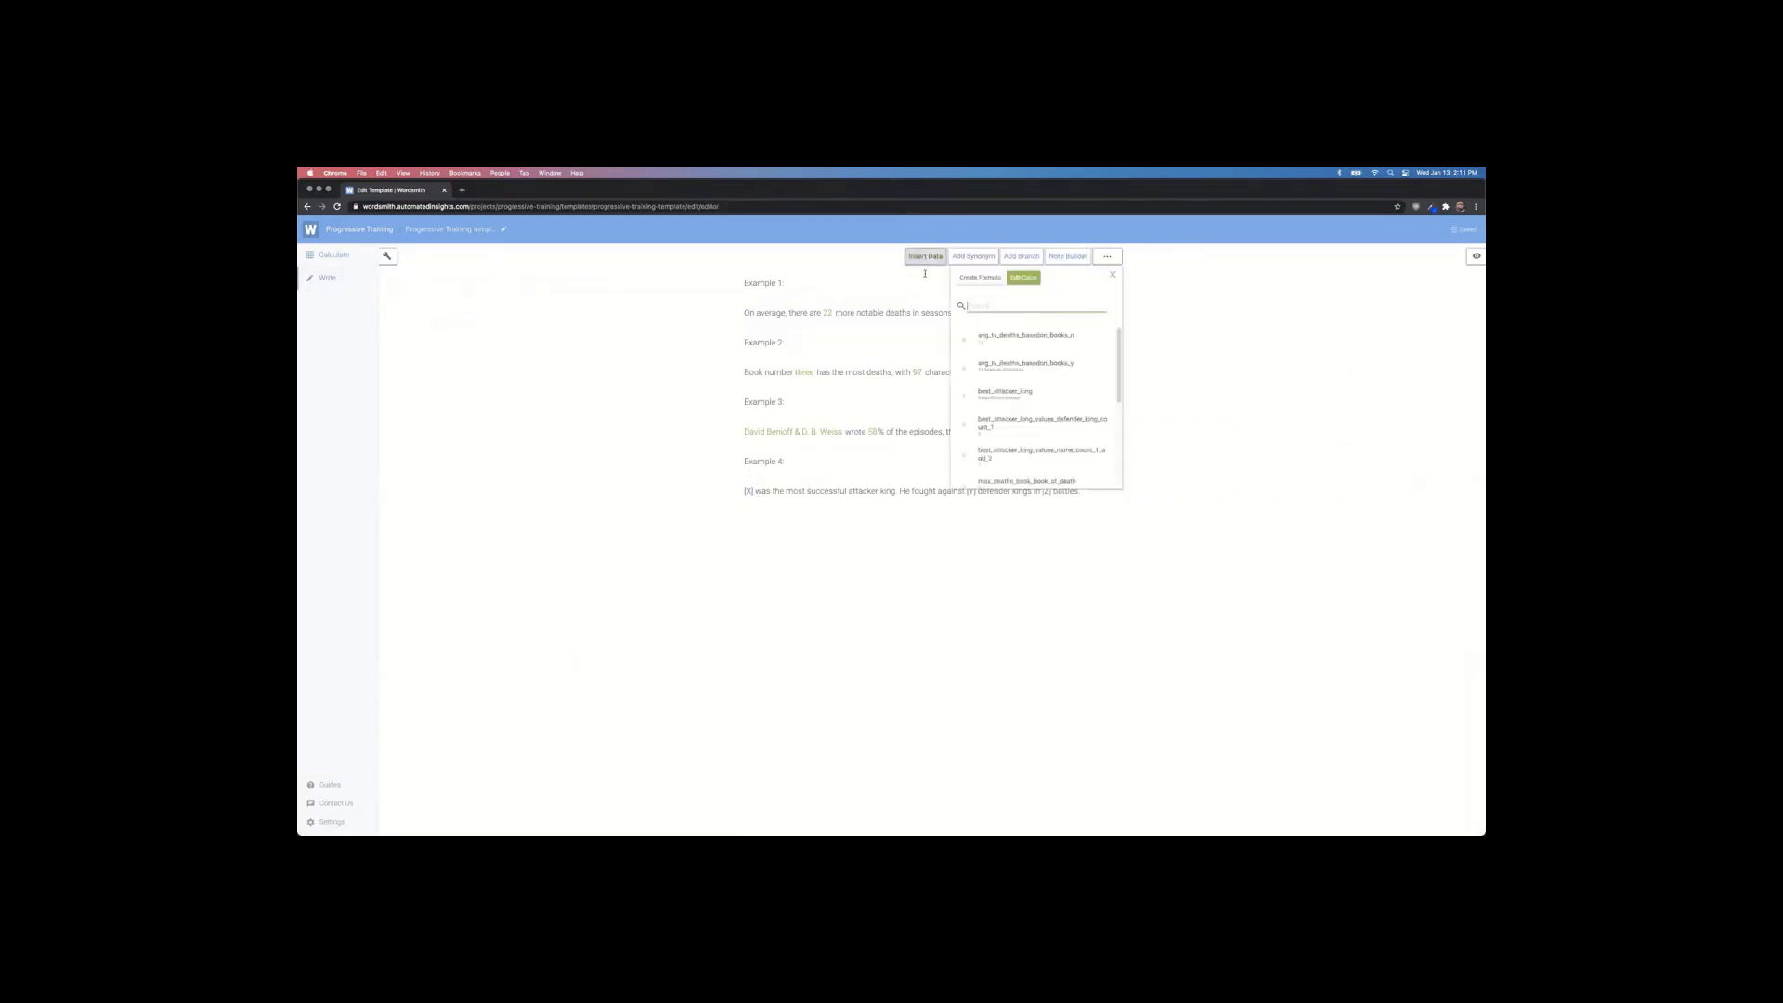
click(1022, 392)
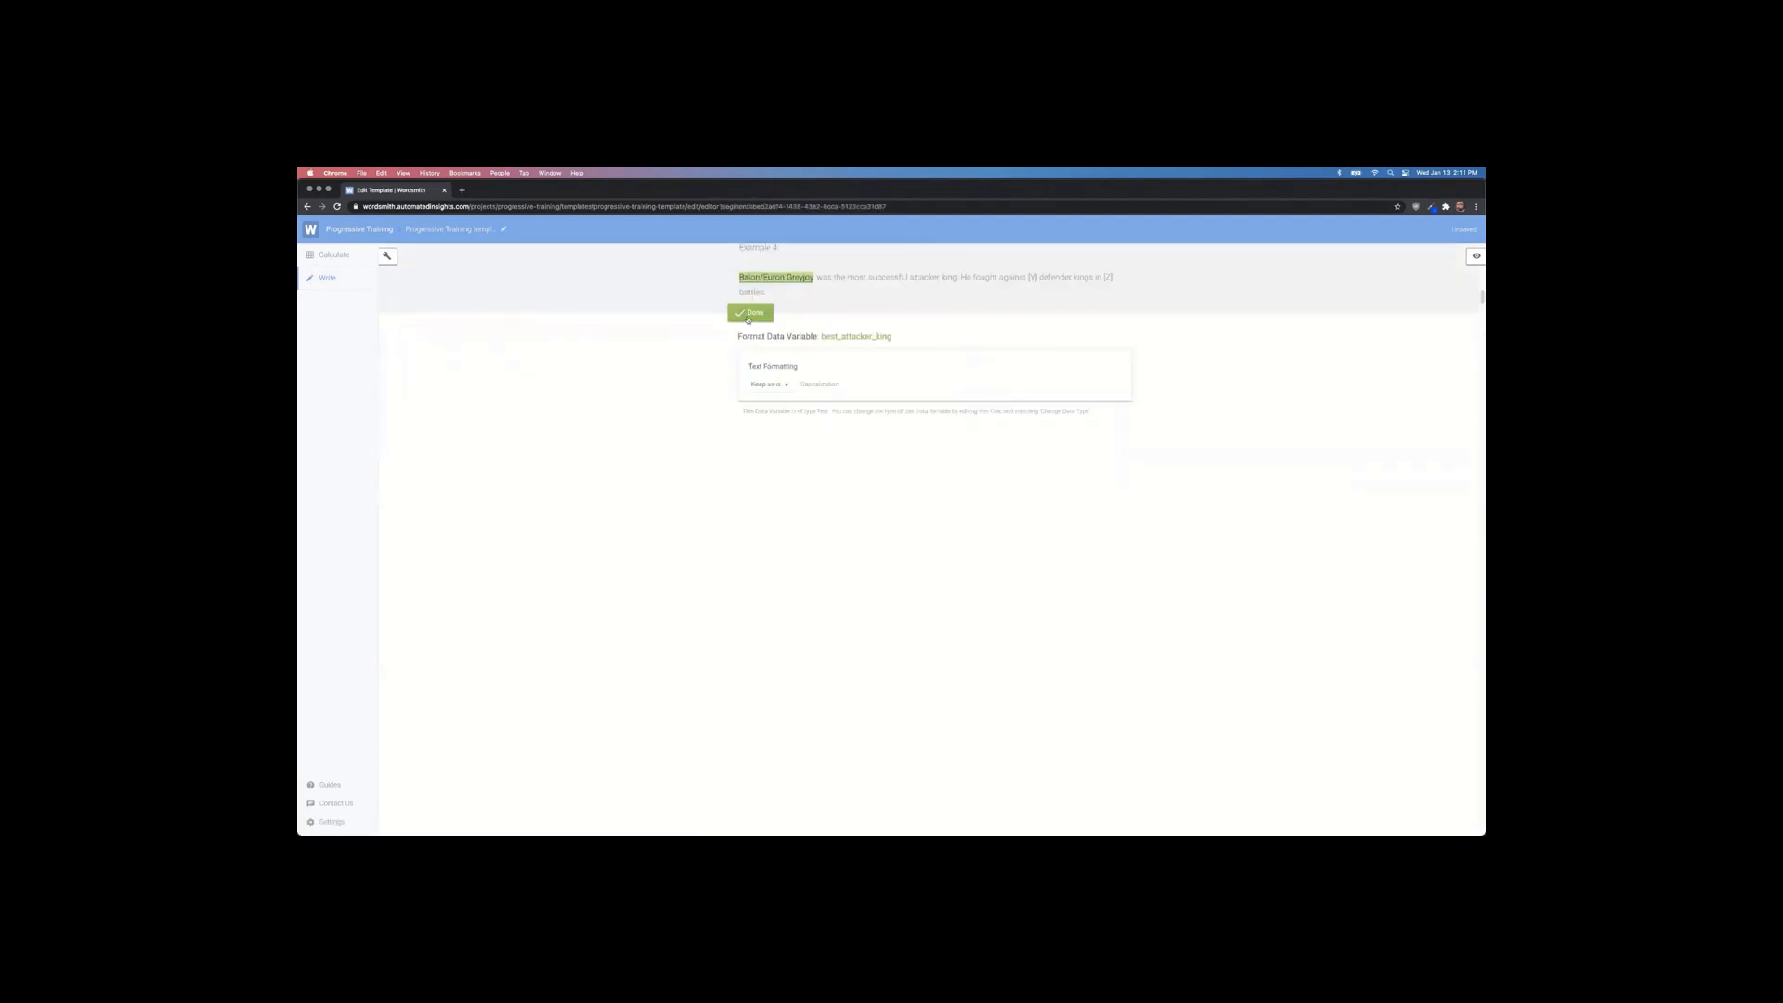
click(750, 313)
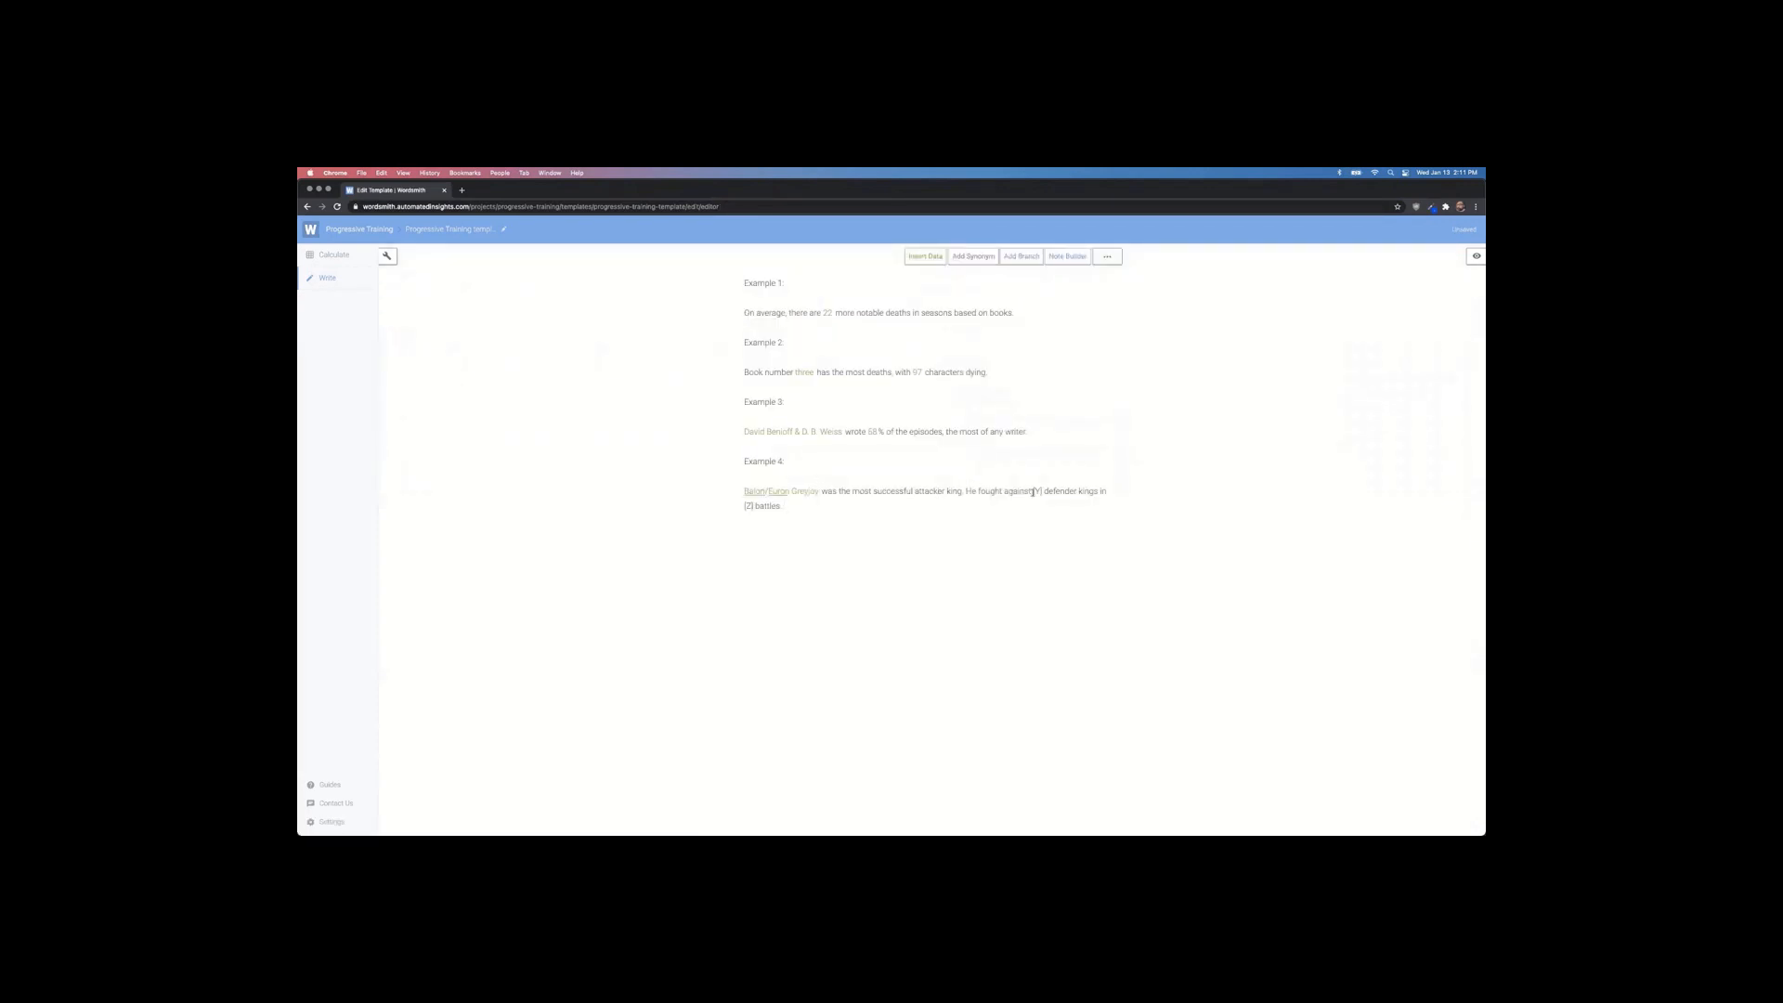
Step: Replace [Y] with the best_attacker_king_values_defender_king_count_1 variable
double_click(1034, 491)
click(1041, 491)
click(925, 256)
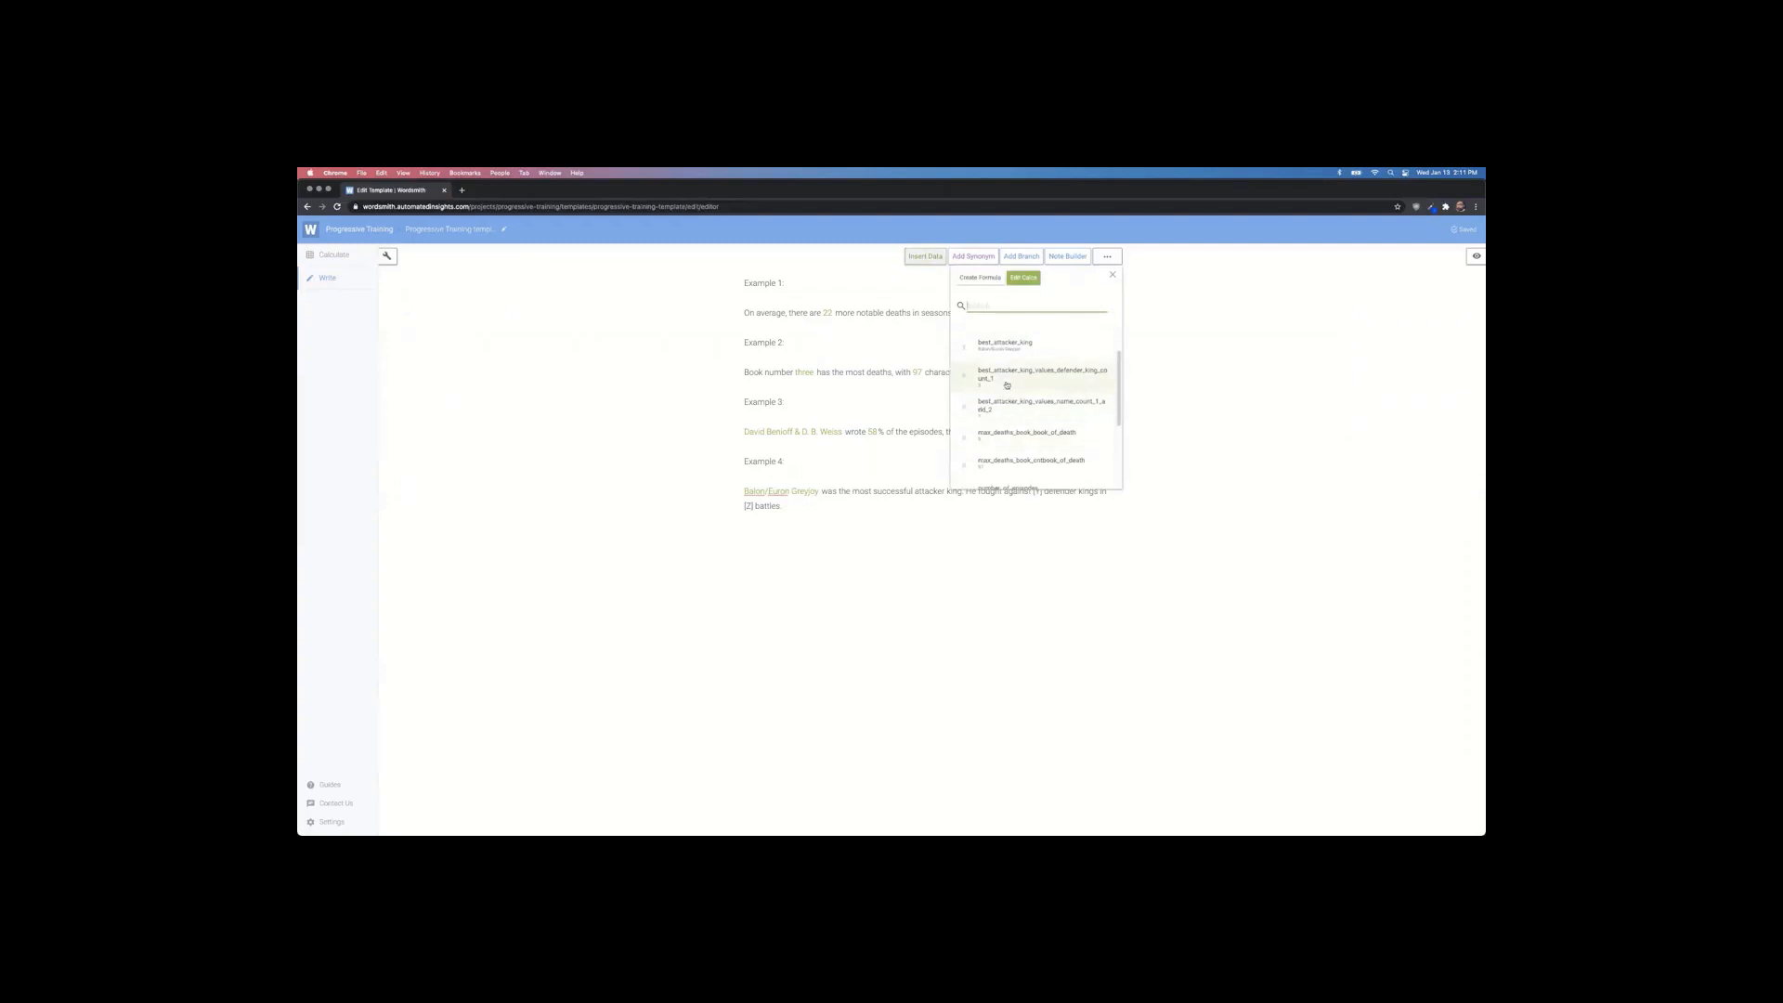
click(1006, 378)
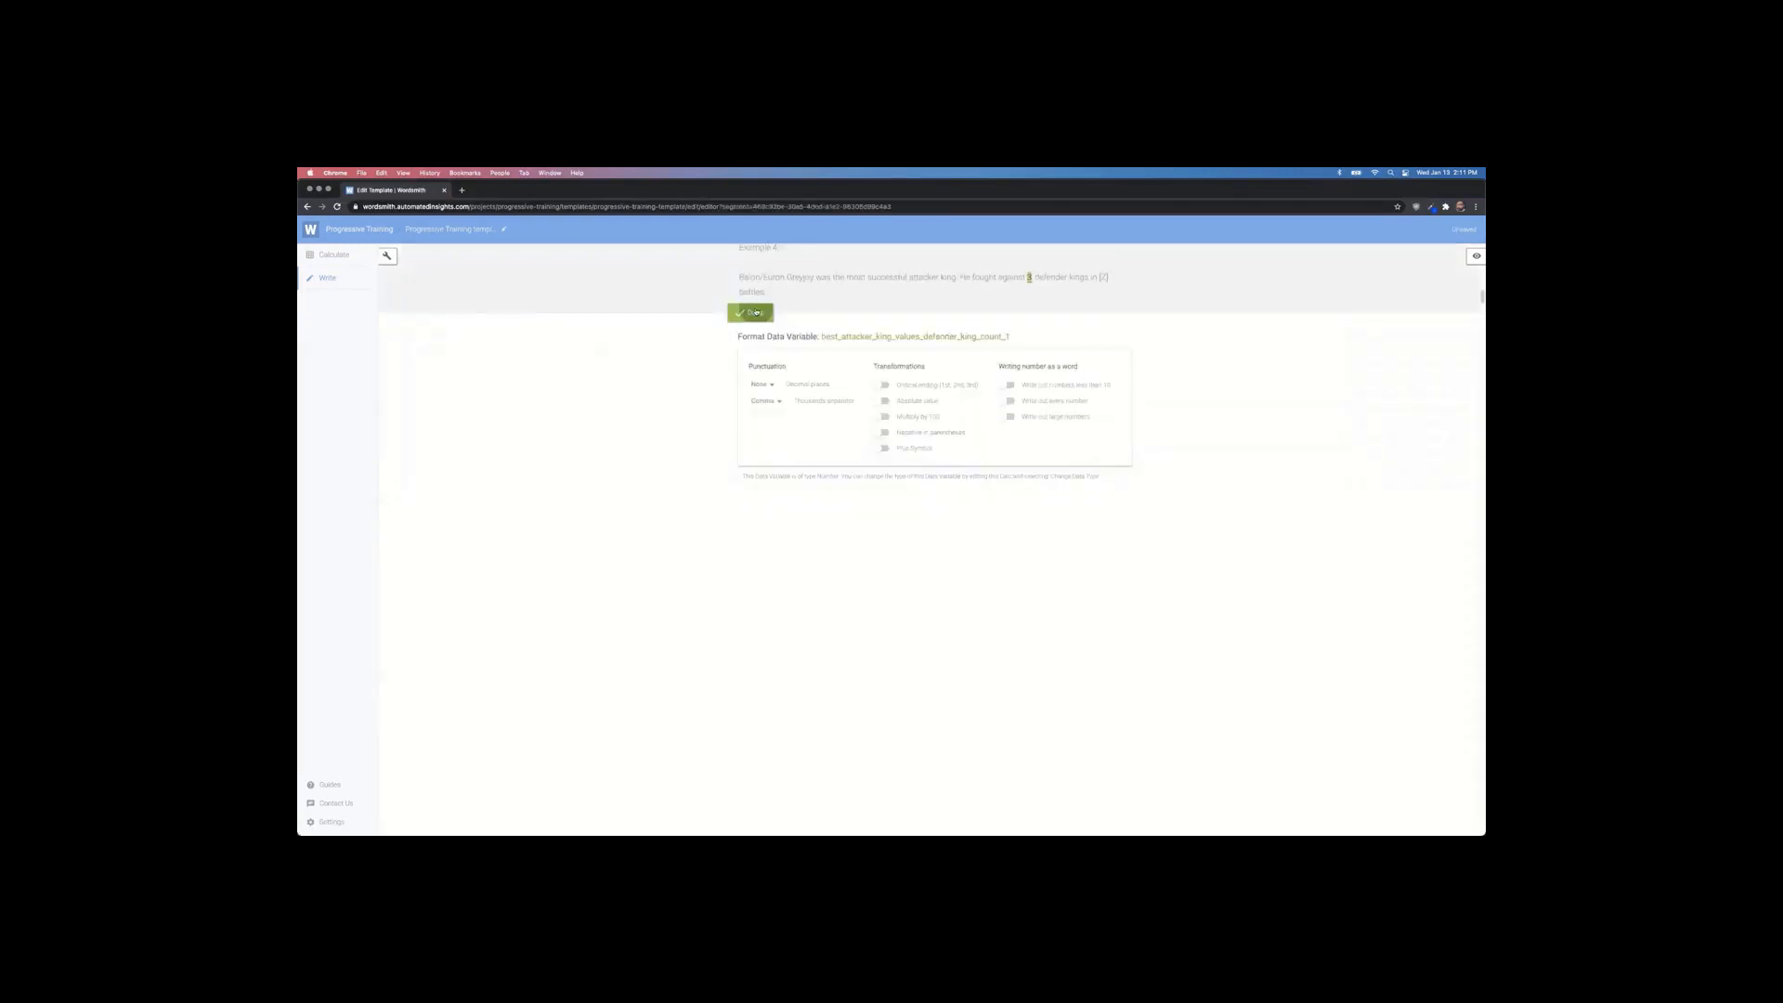
click(756, 307)
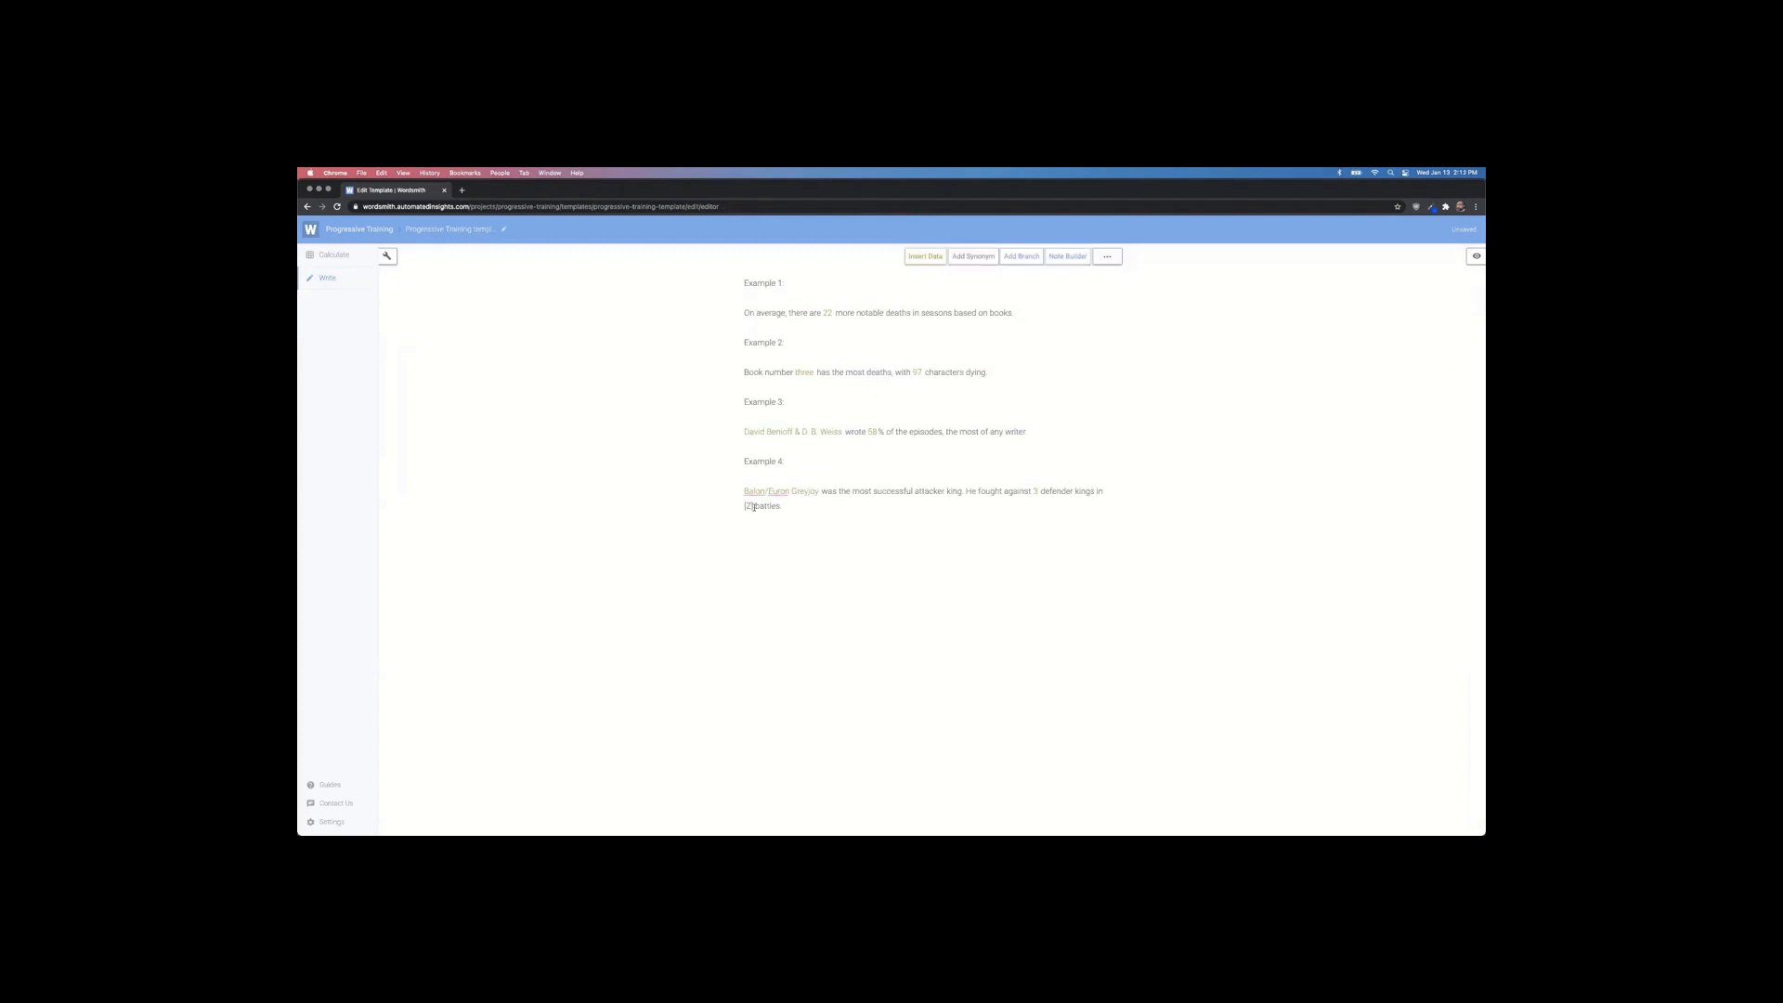
Step: Search 'best' and replace [Z] with best_attacker_king_values_name_count_1_sum_2, showing 7
double_click(749, 506)
click(925, 257)
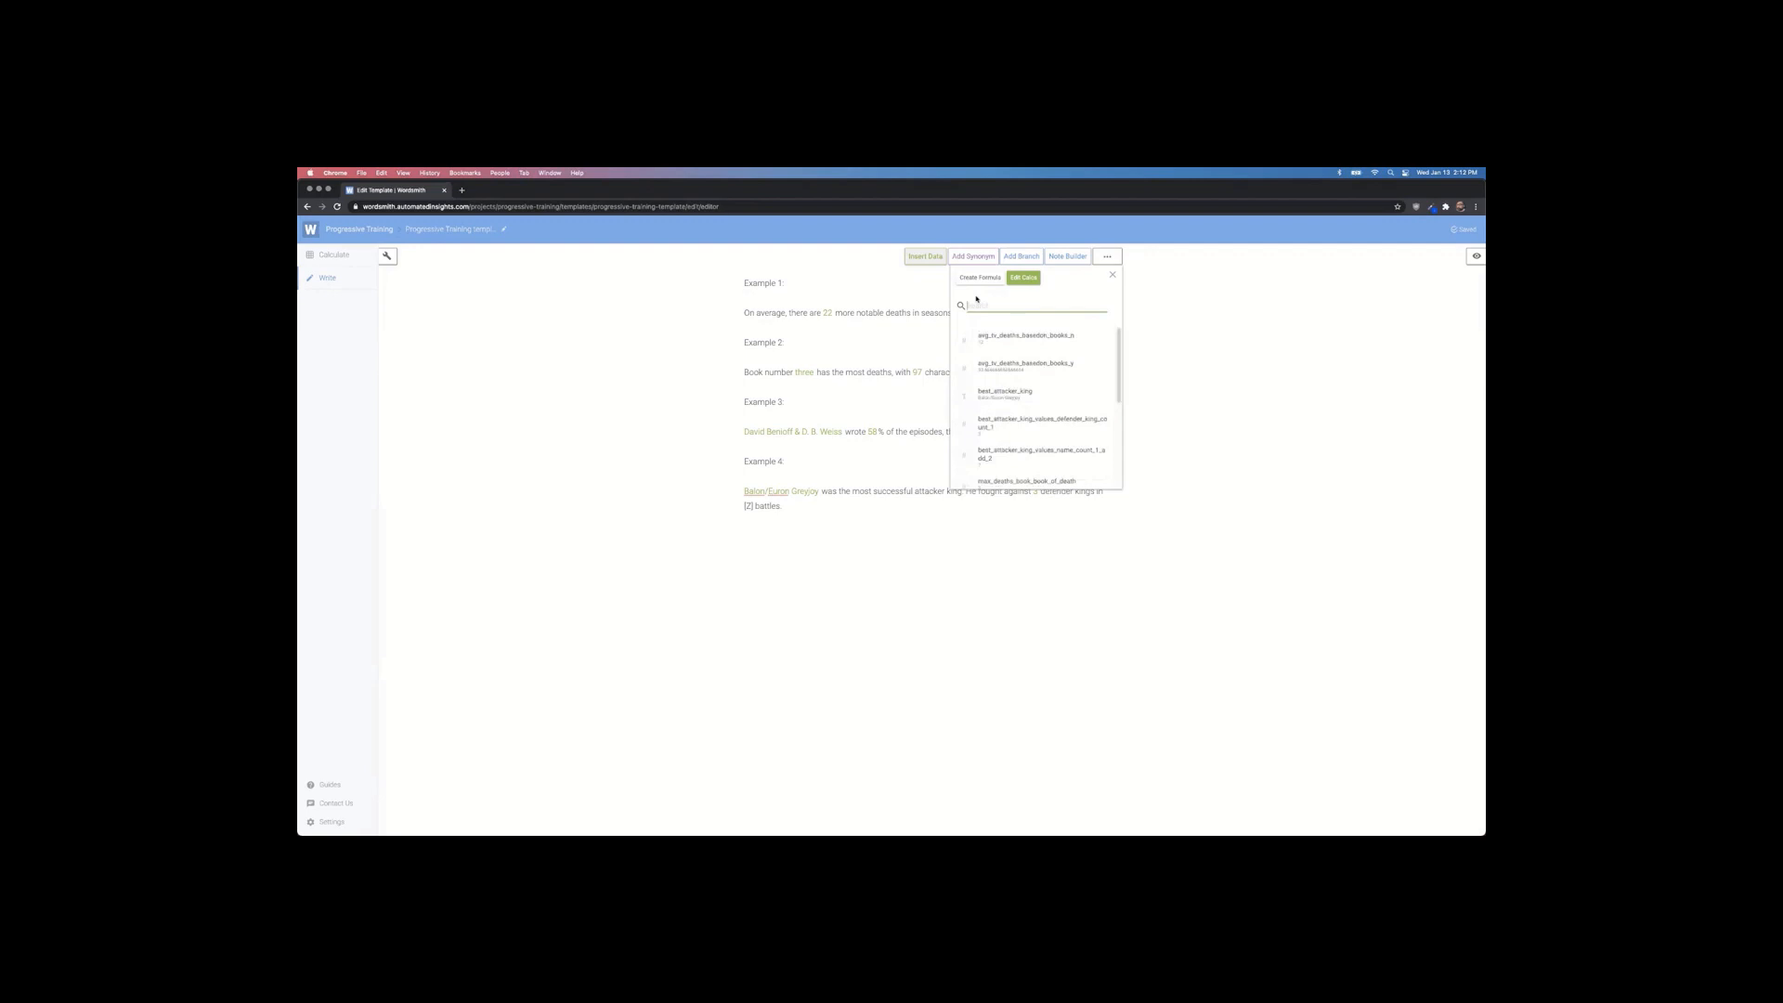
text(best_)
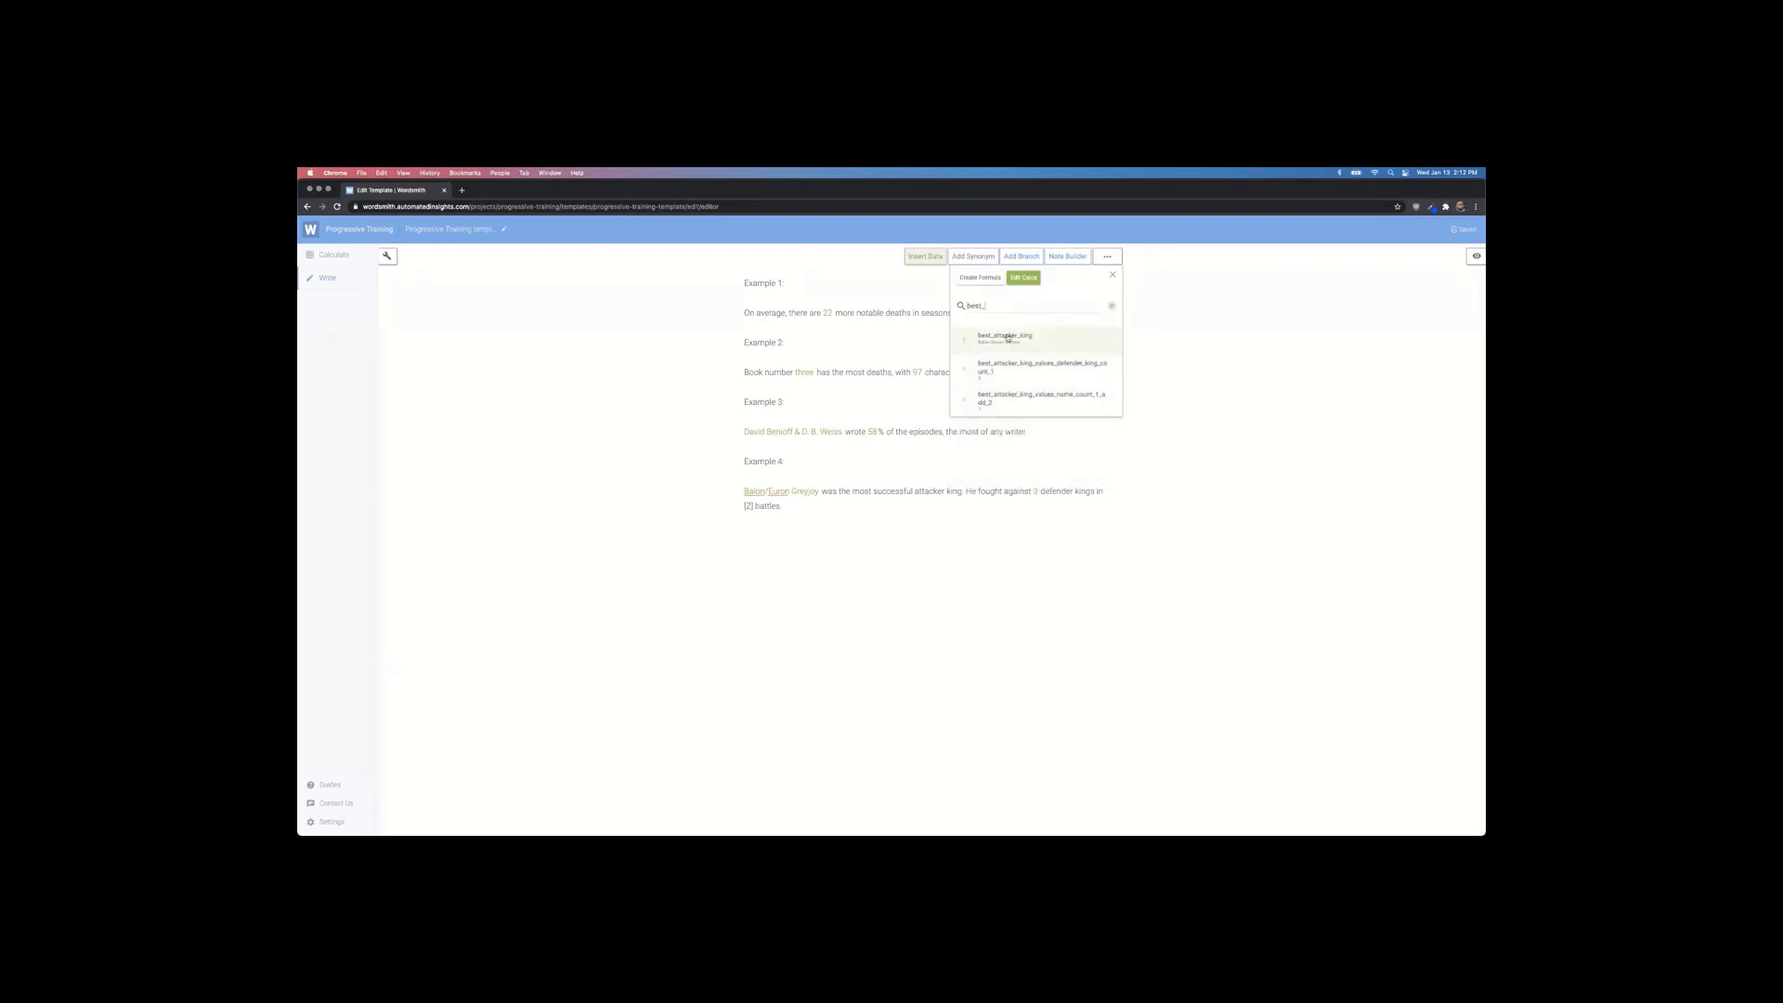
click(1028, 405)
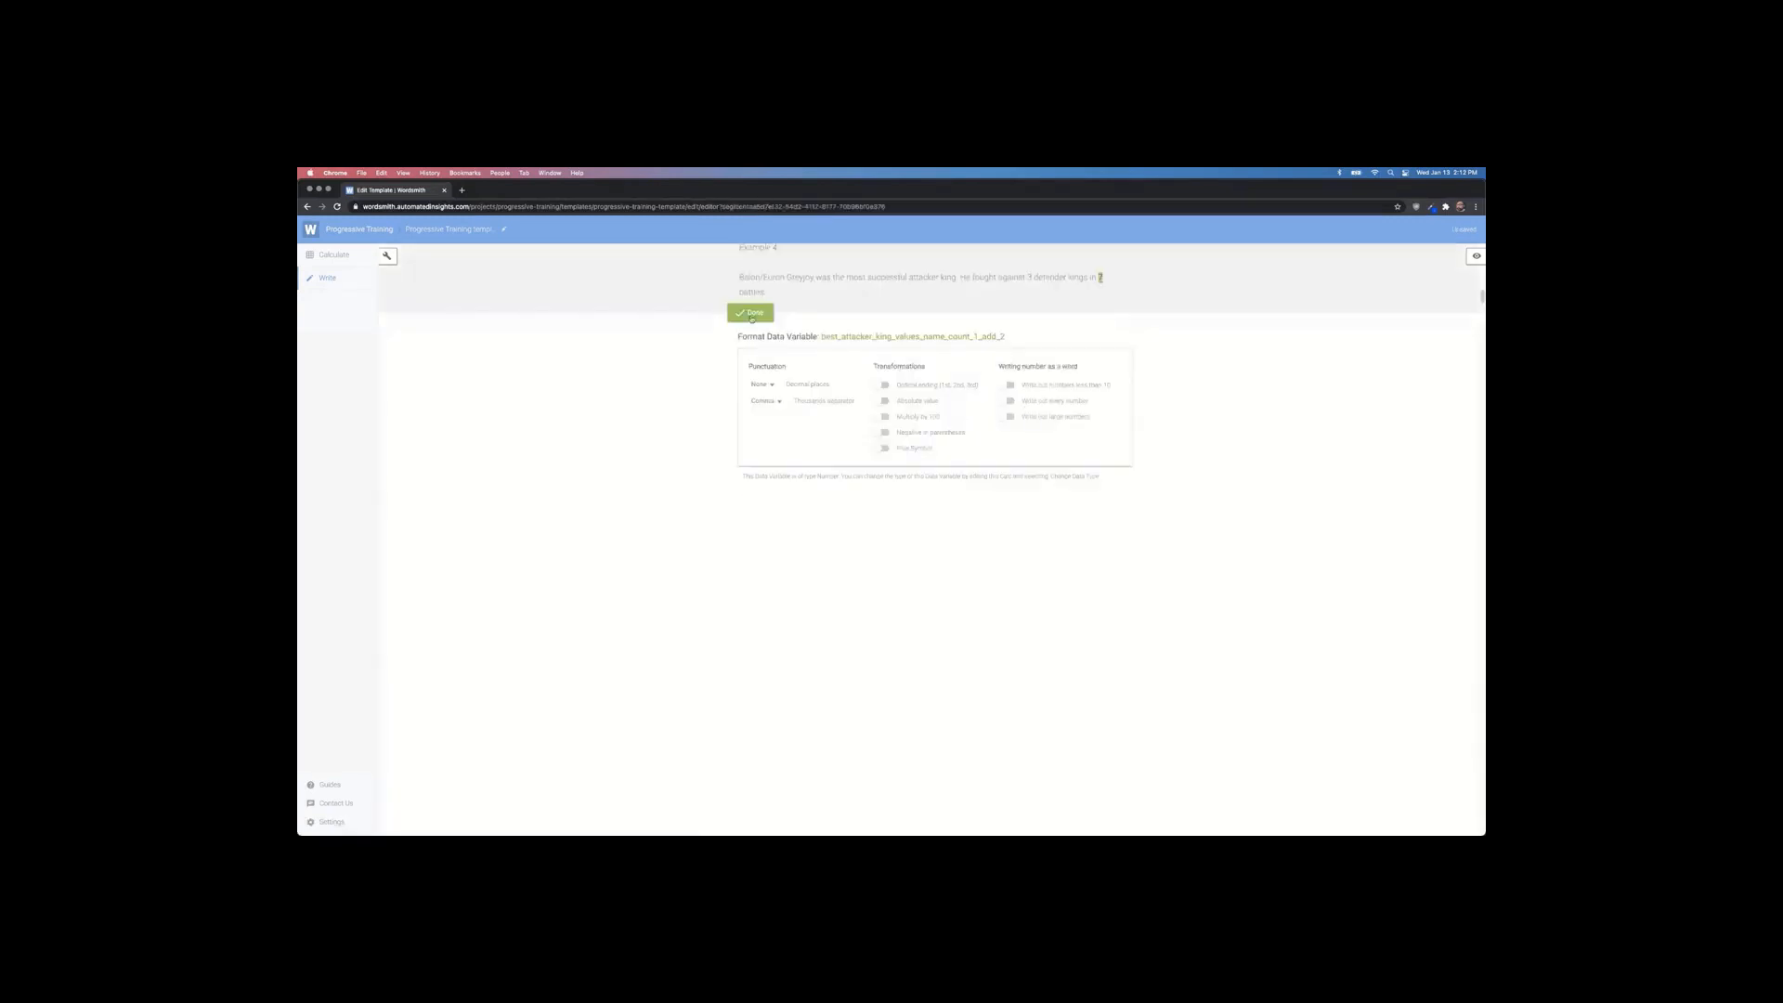
click(753, 316)
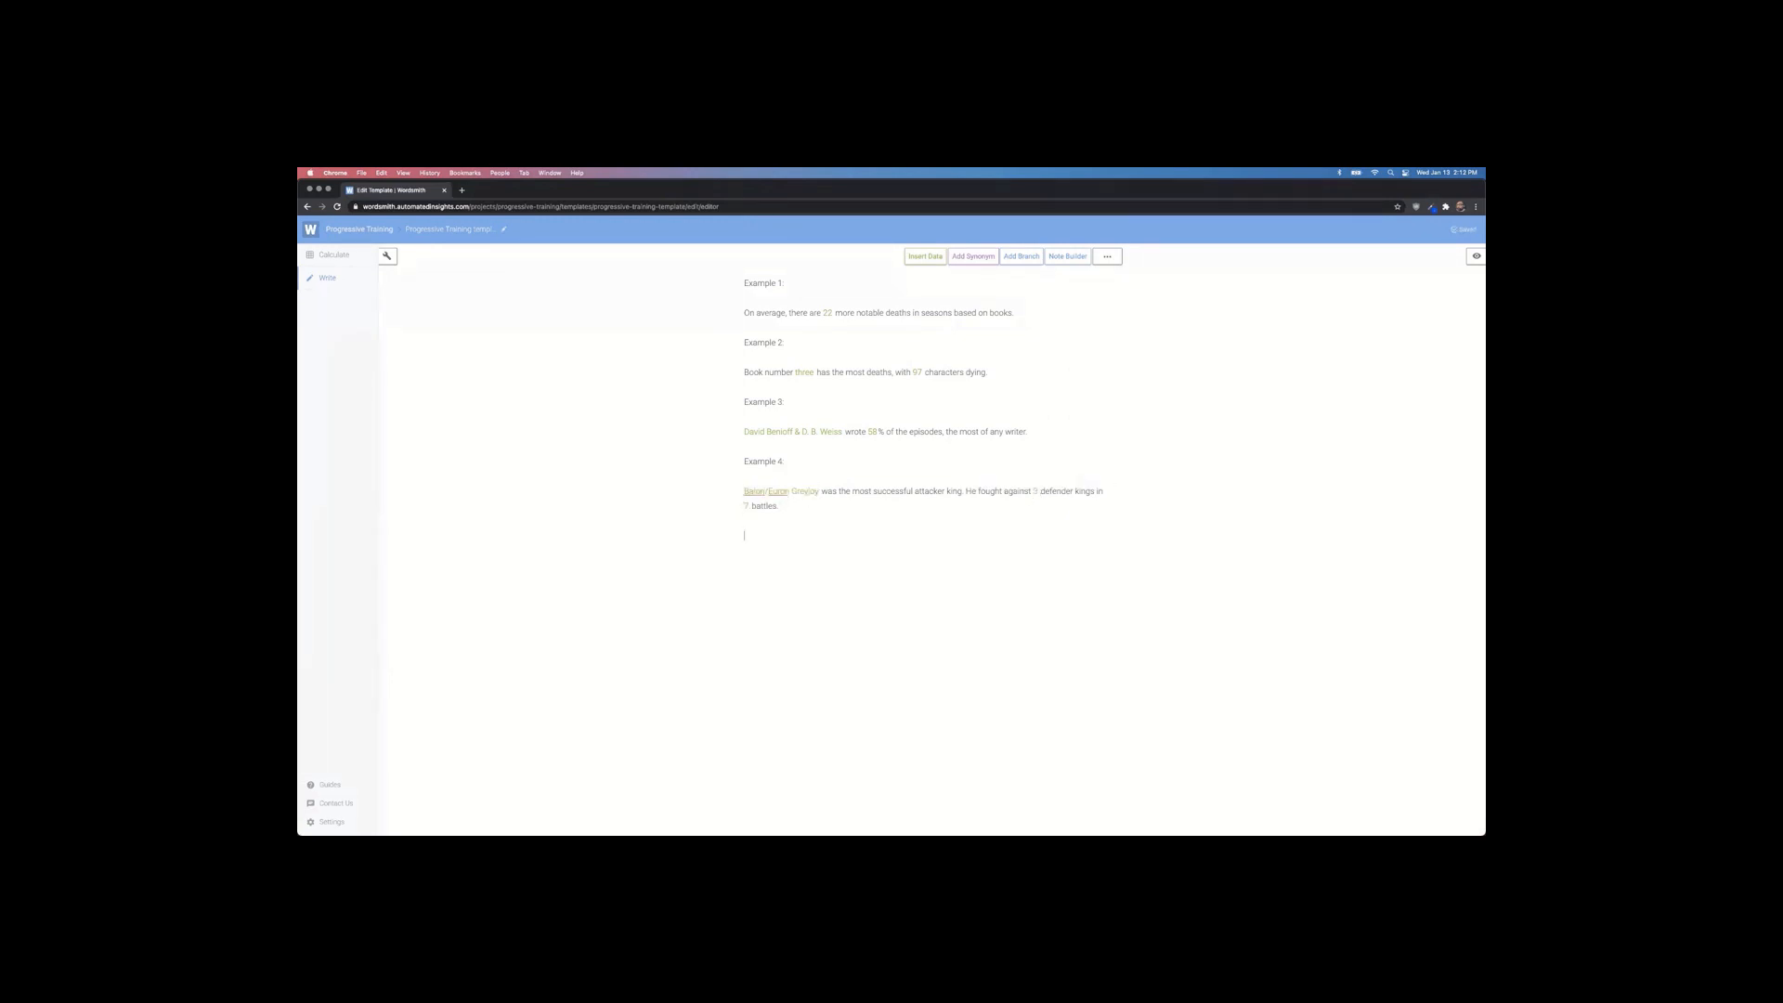
Step: Finish typing the Example 5 heading and bring up the Example #5 slide in PowerPoint
text(mple 5)
key(super+Tab)
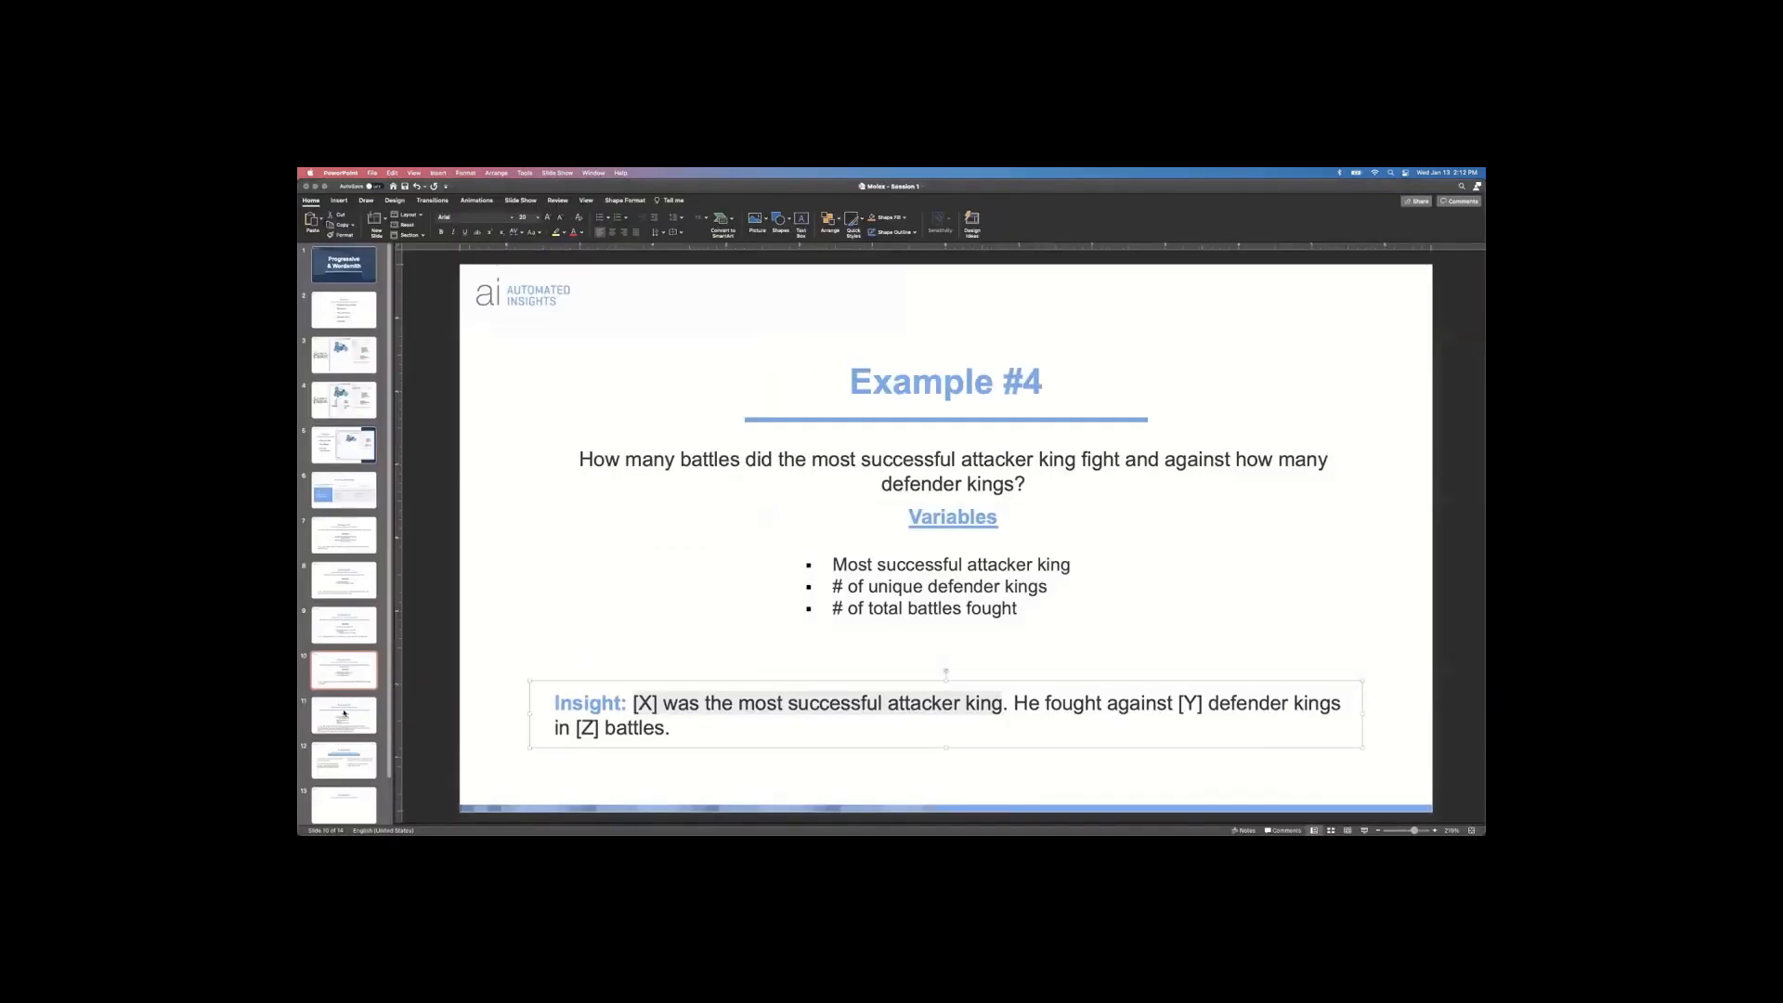
click(345, 715)
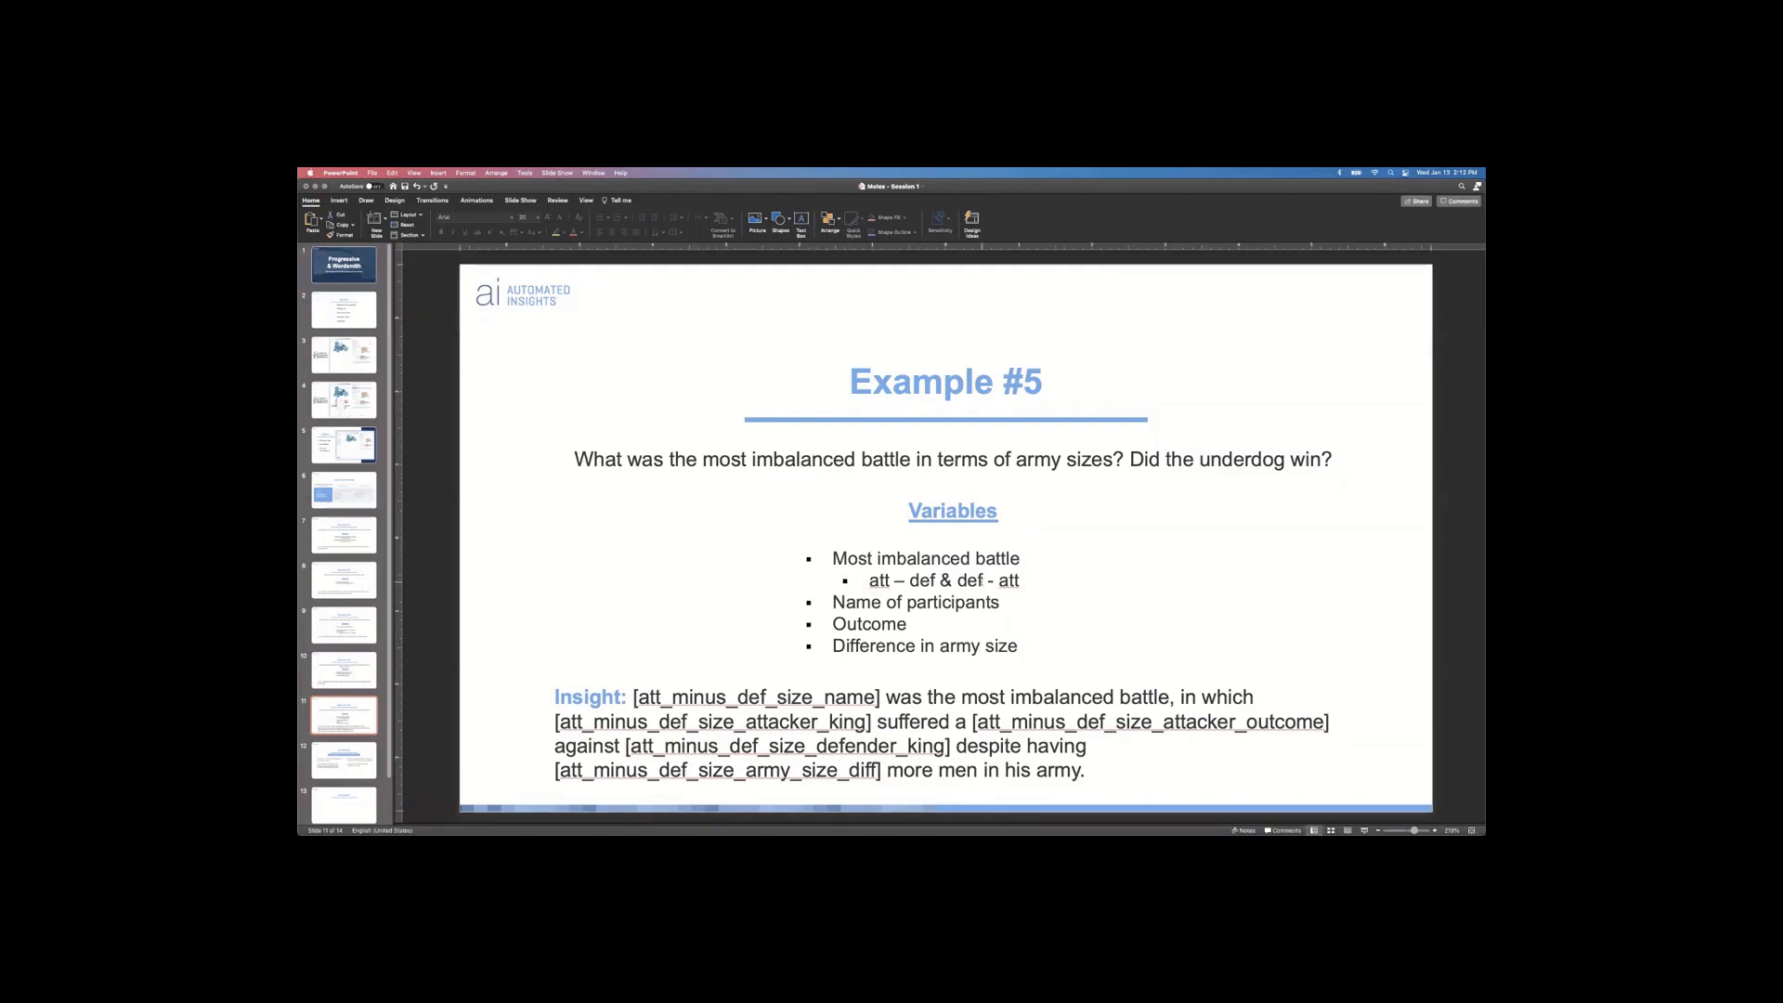
drag(833, 558, 1022, 558)
click(1242, 561)
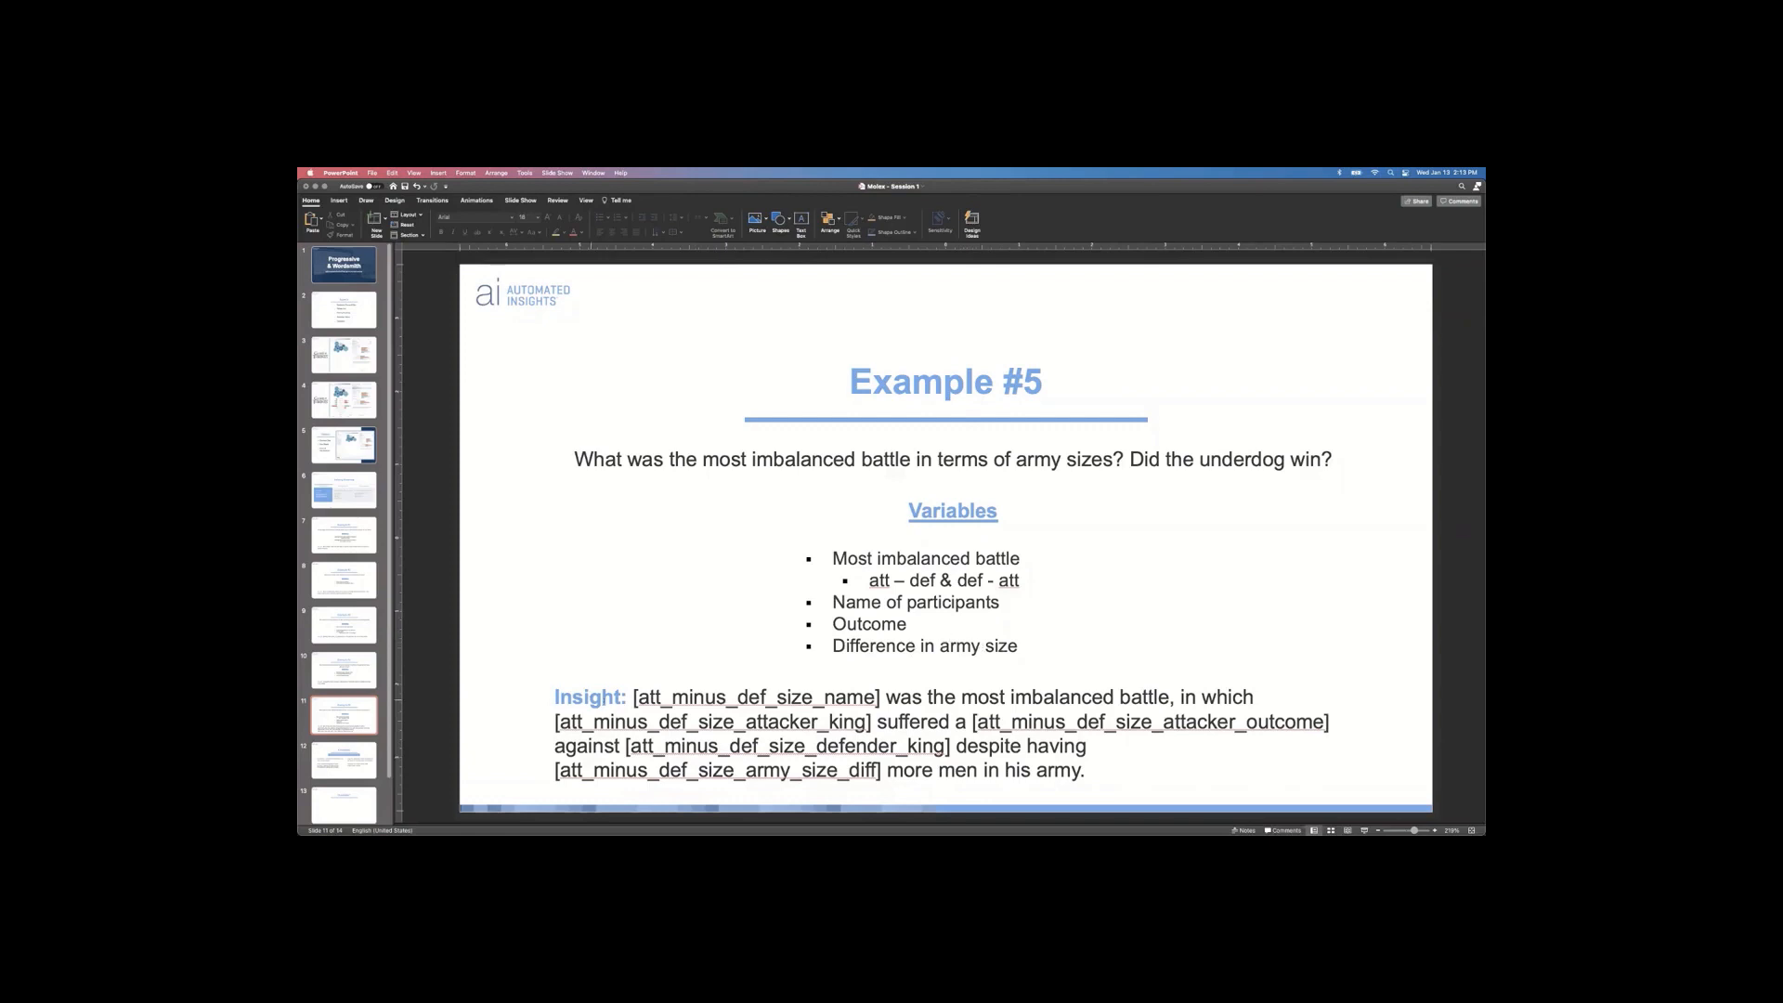
Step: Copy the Example #5 Insight sentence and paste it under the Example 5 heading
drag(630, 693, 1097, 774)
key(super+c)
key(super+Tab)
key(super+v)
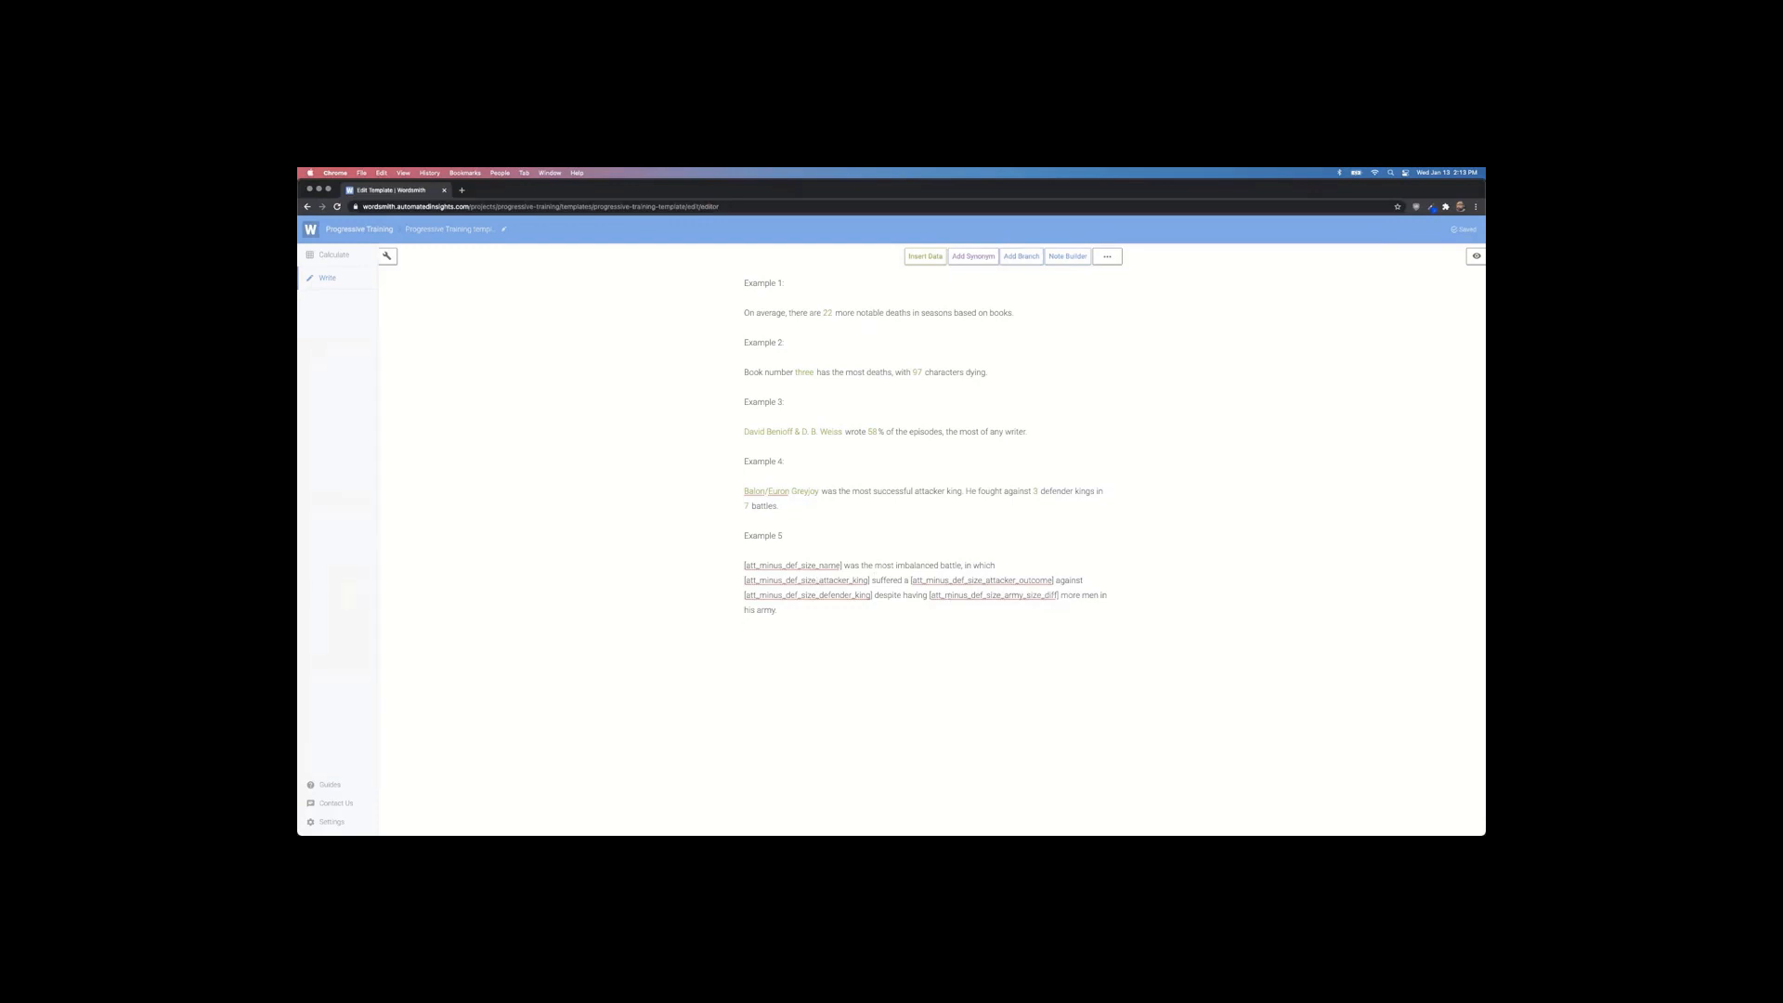
Step: Go to Calculate and start a new calc on the WS Battle Data table
click(352, 258)
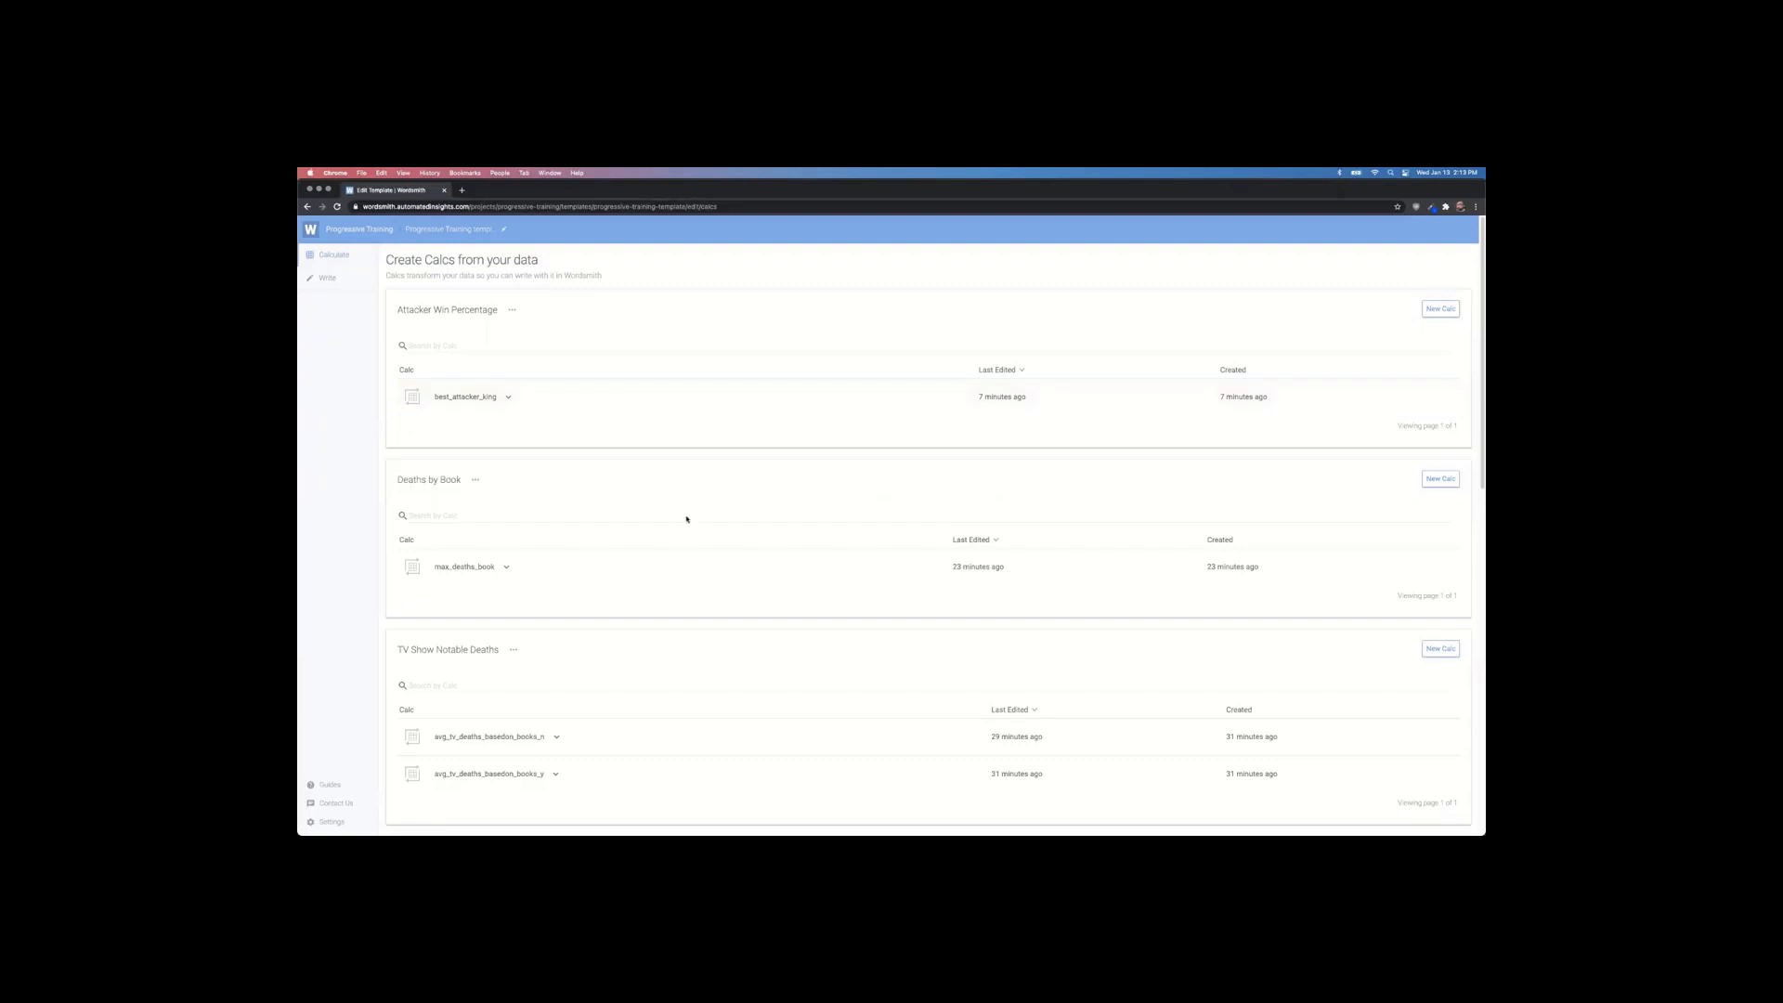
scroll(688, 520, down, 5)
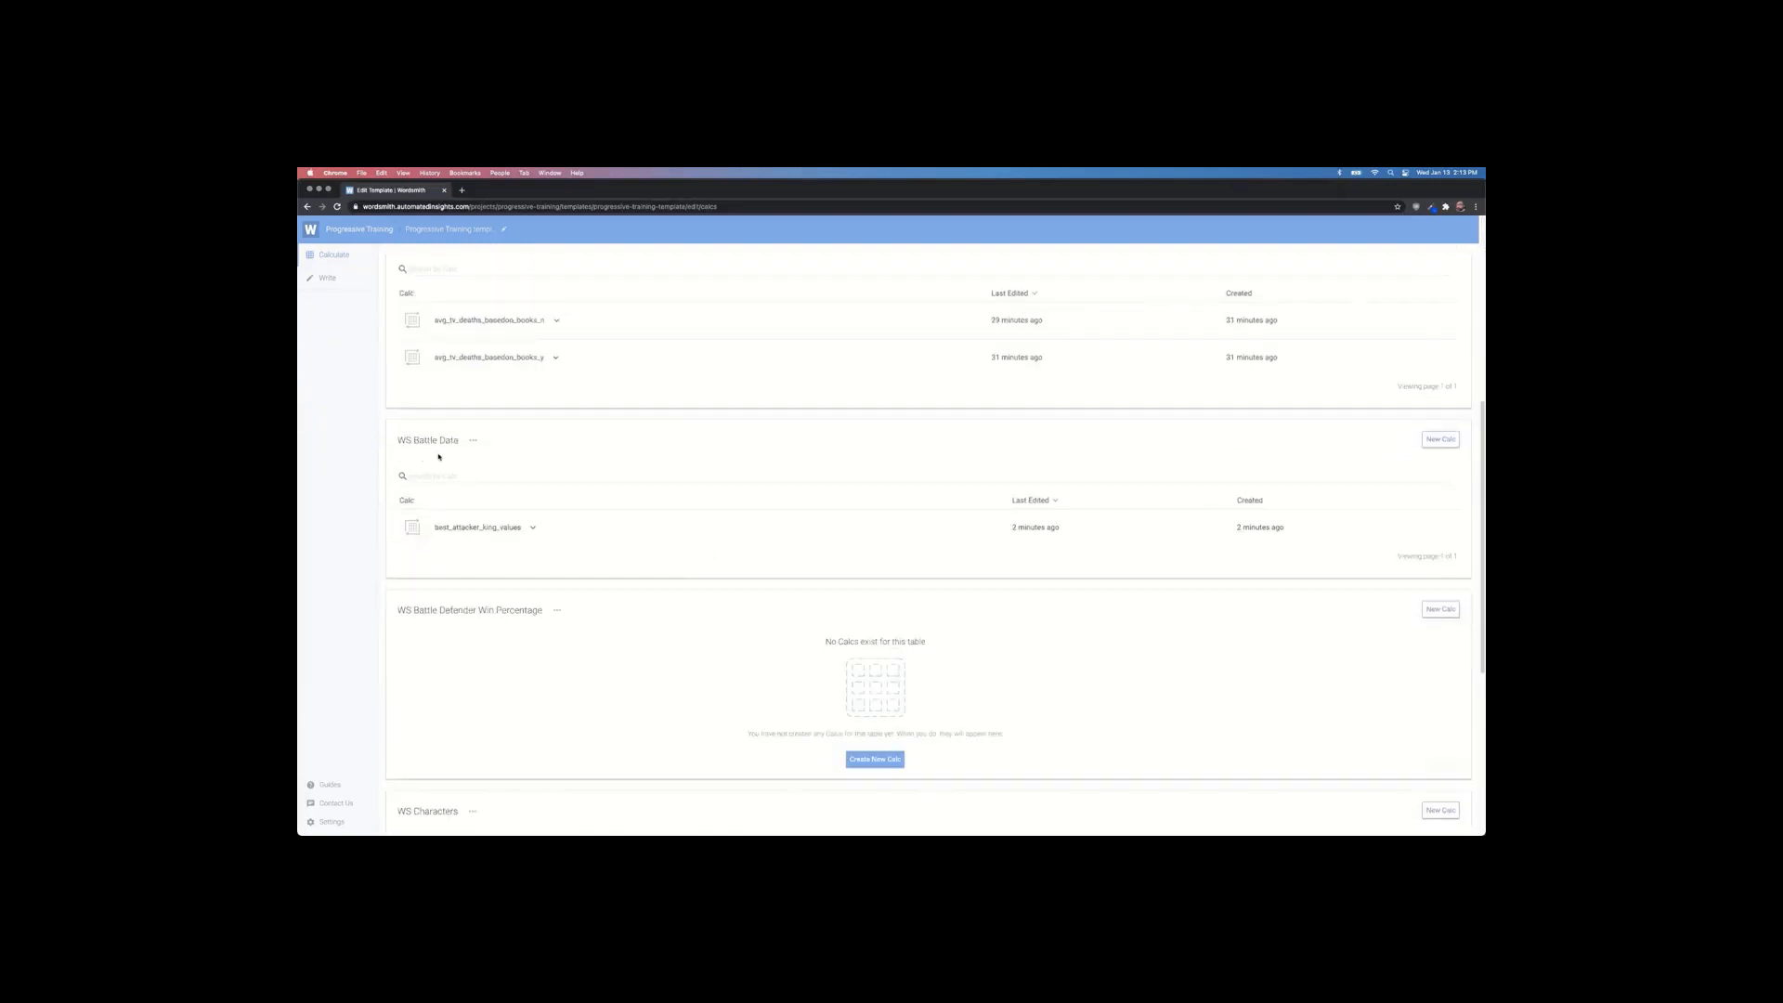
click(1428, 440)
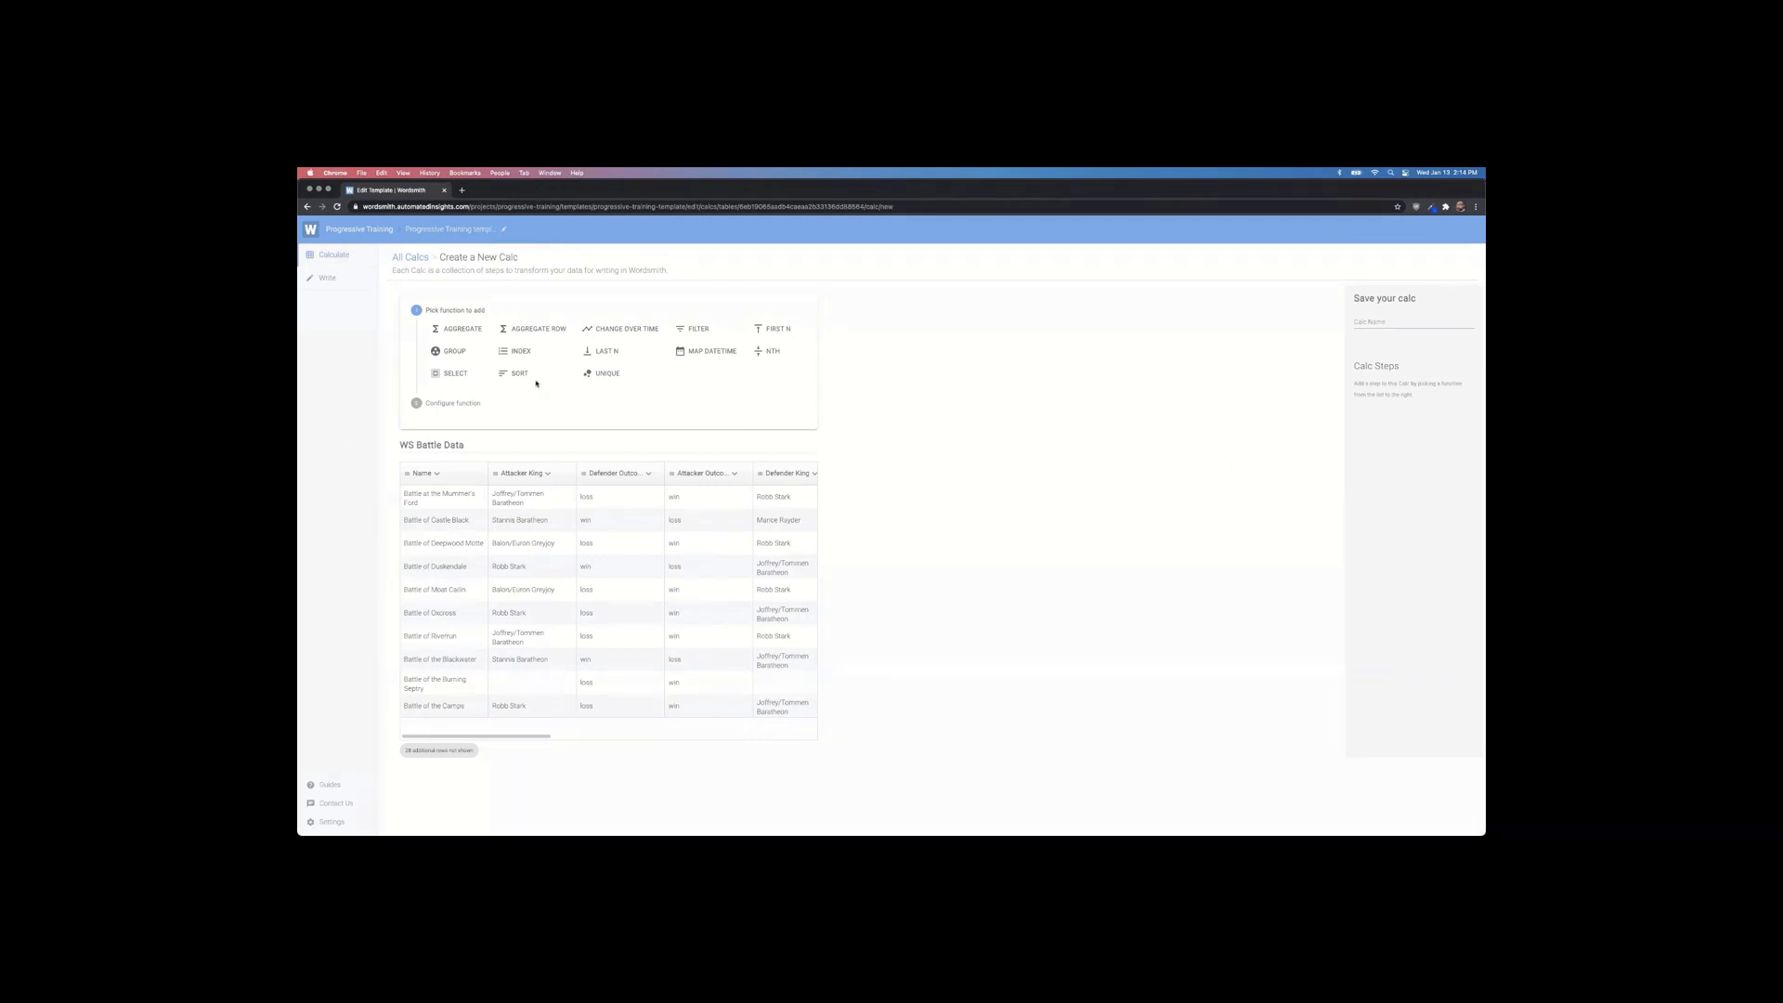
Step: Name the calc att_minus_def_size and scroll across the table's columns to the SUM fields
click(1391, 319)
text(g)
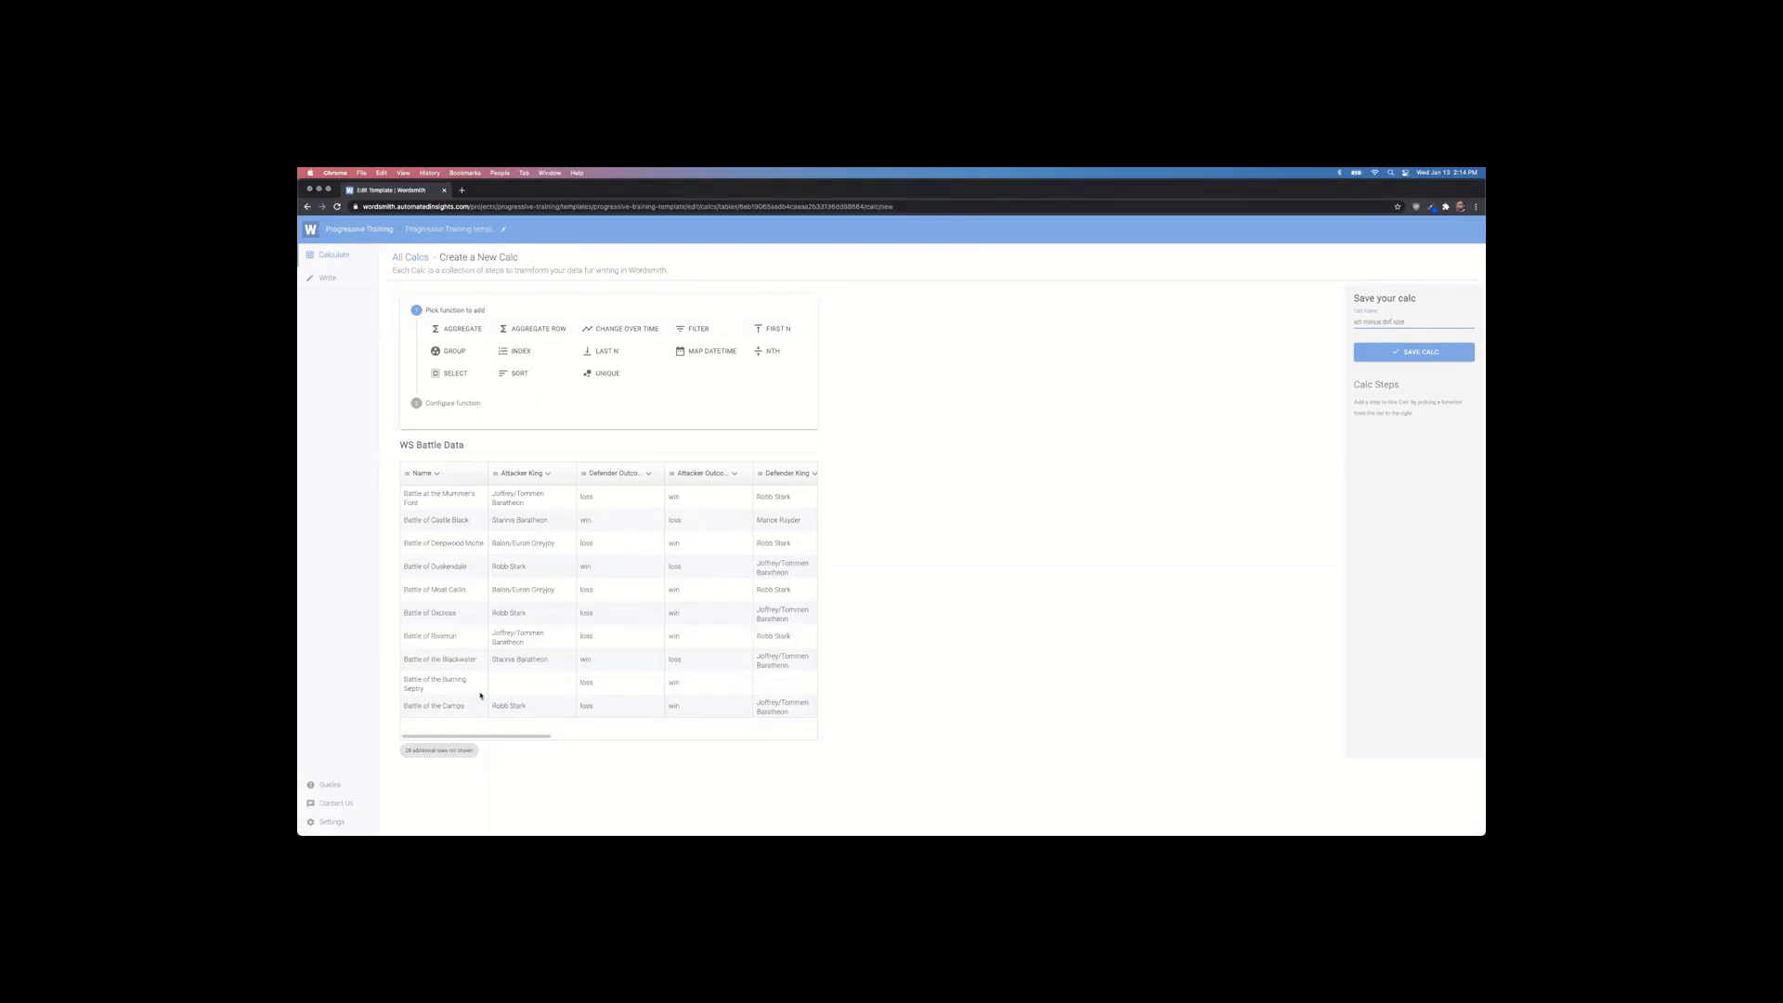
drag(465, 736, 510, 738)
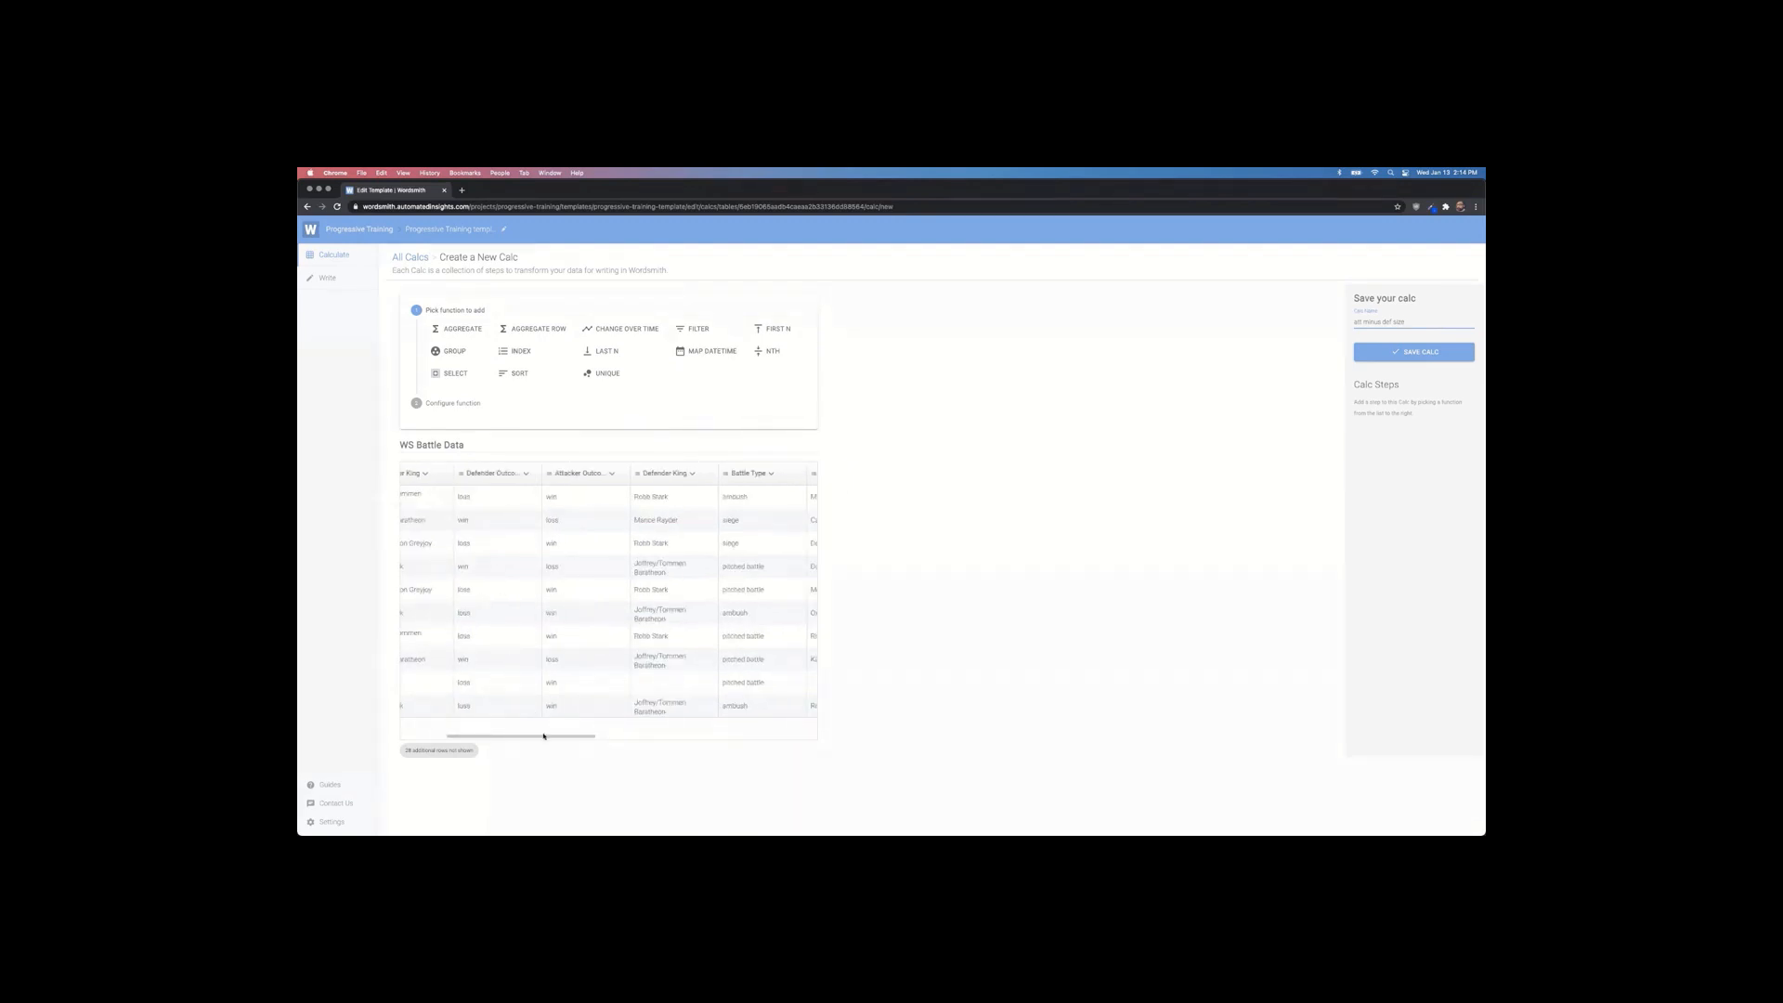
drag(544, 737, 747, 730)
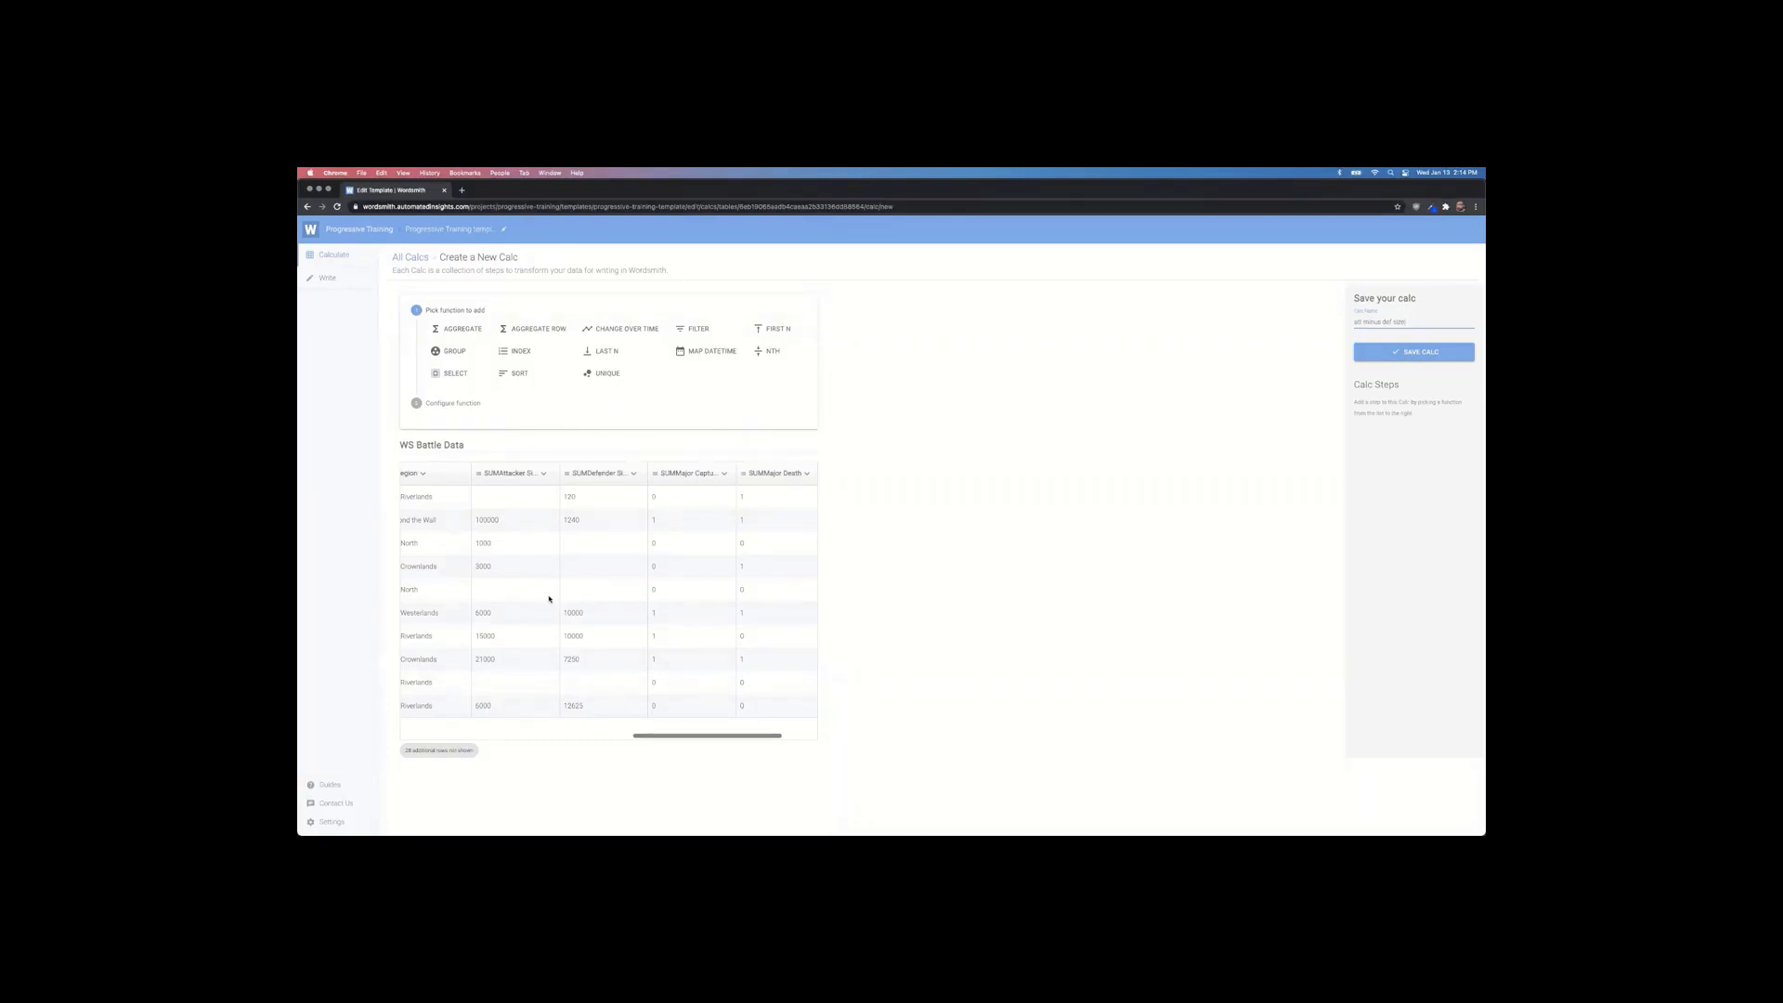
Step: Add a Filter step keeping rows where SUMAttacker Size and SUMDefender Size are both not null
click(698, 330)
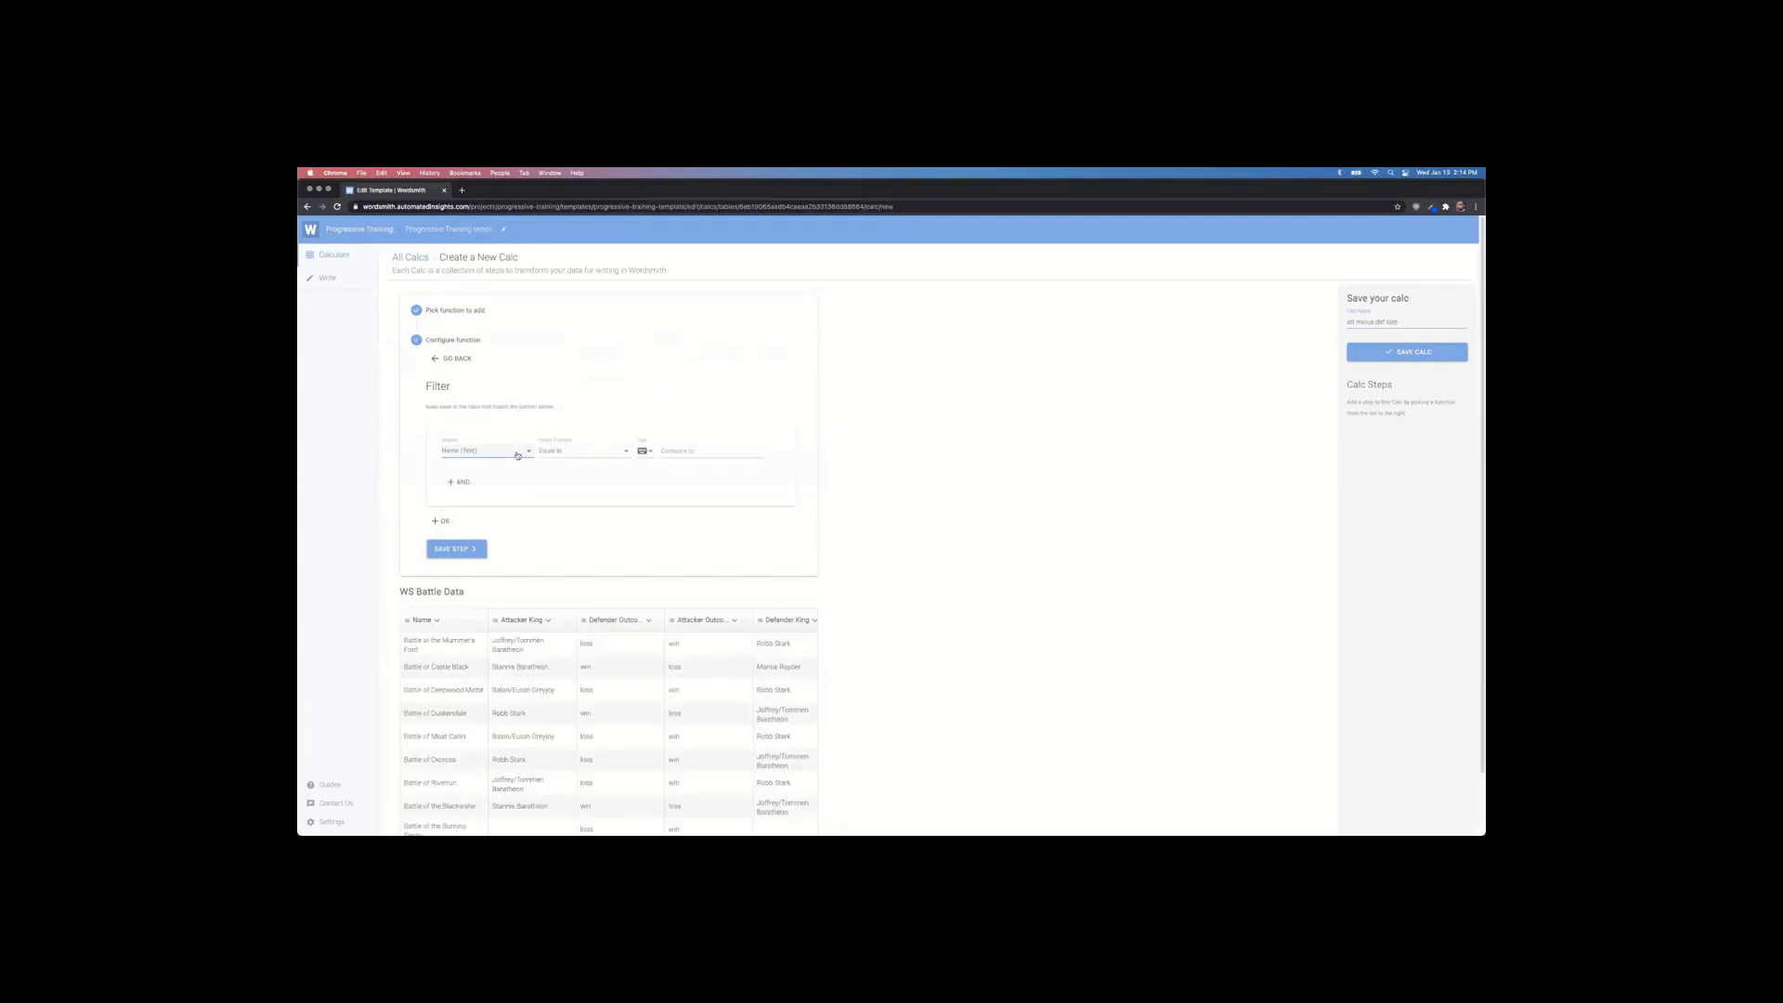
click(519, 453)
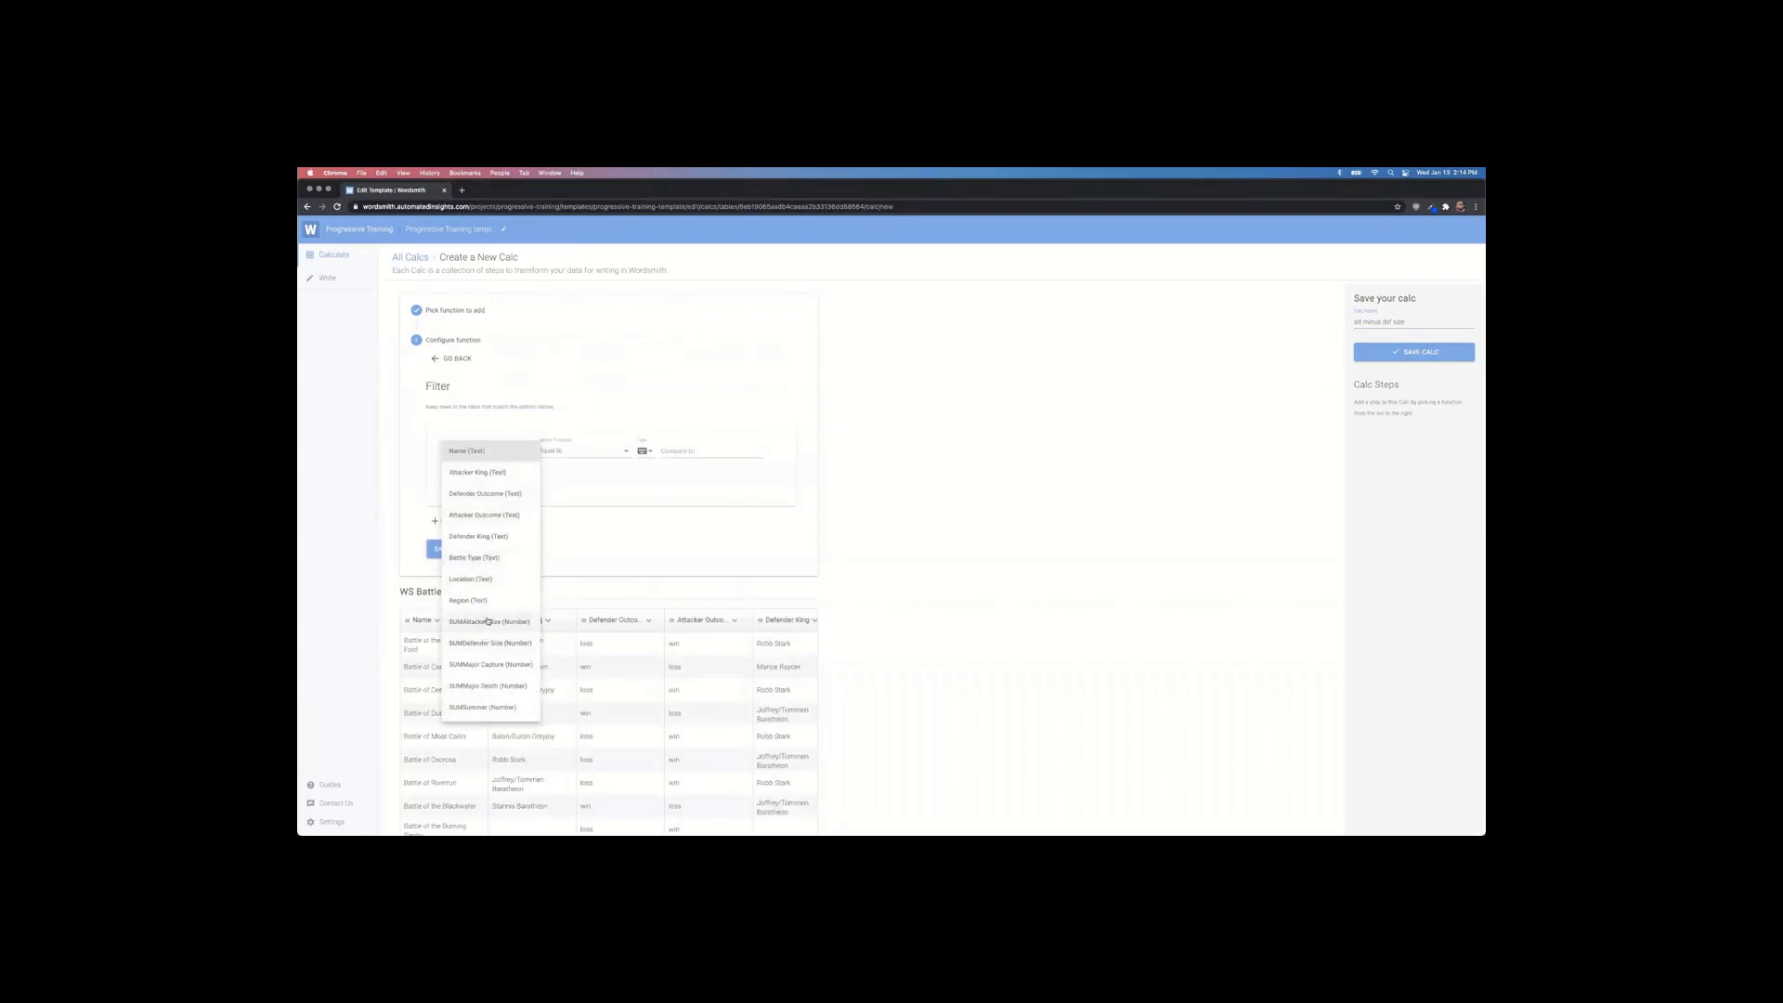
click(488, 626)
click(588, 452)
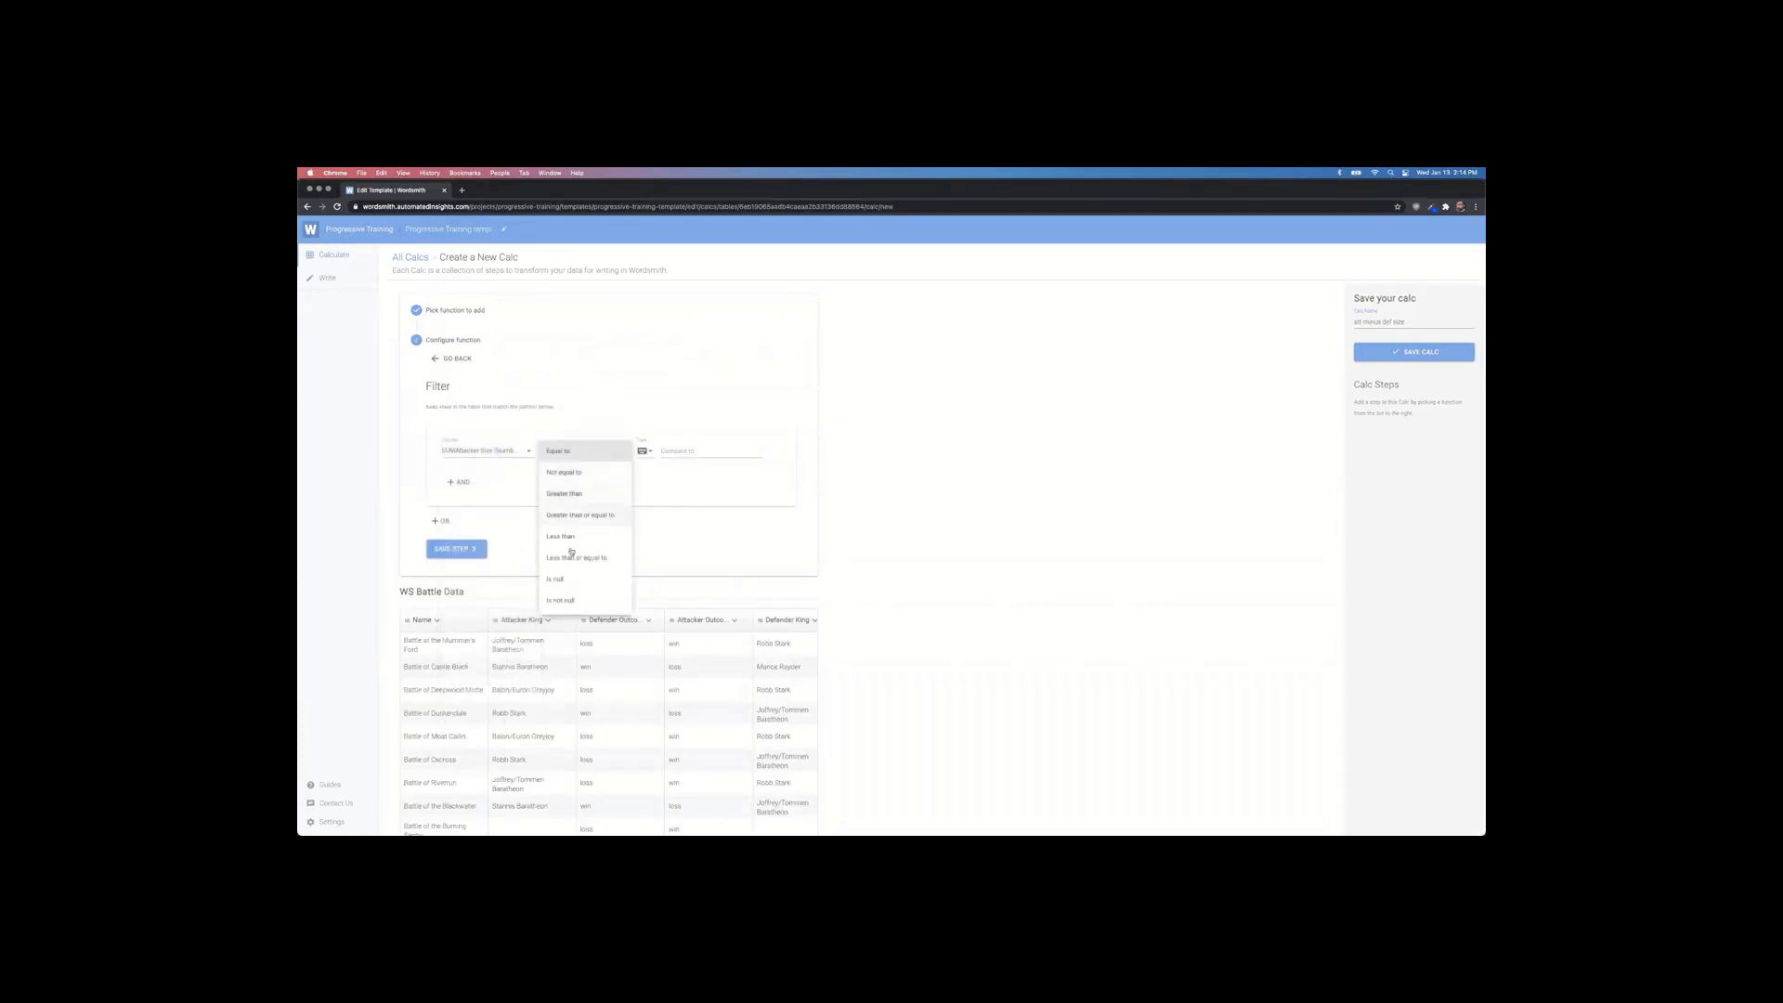
click(569, 602)
click(450, 481)
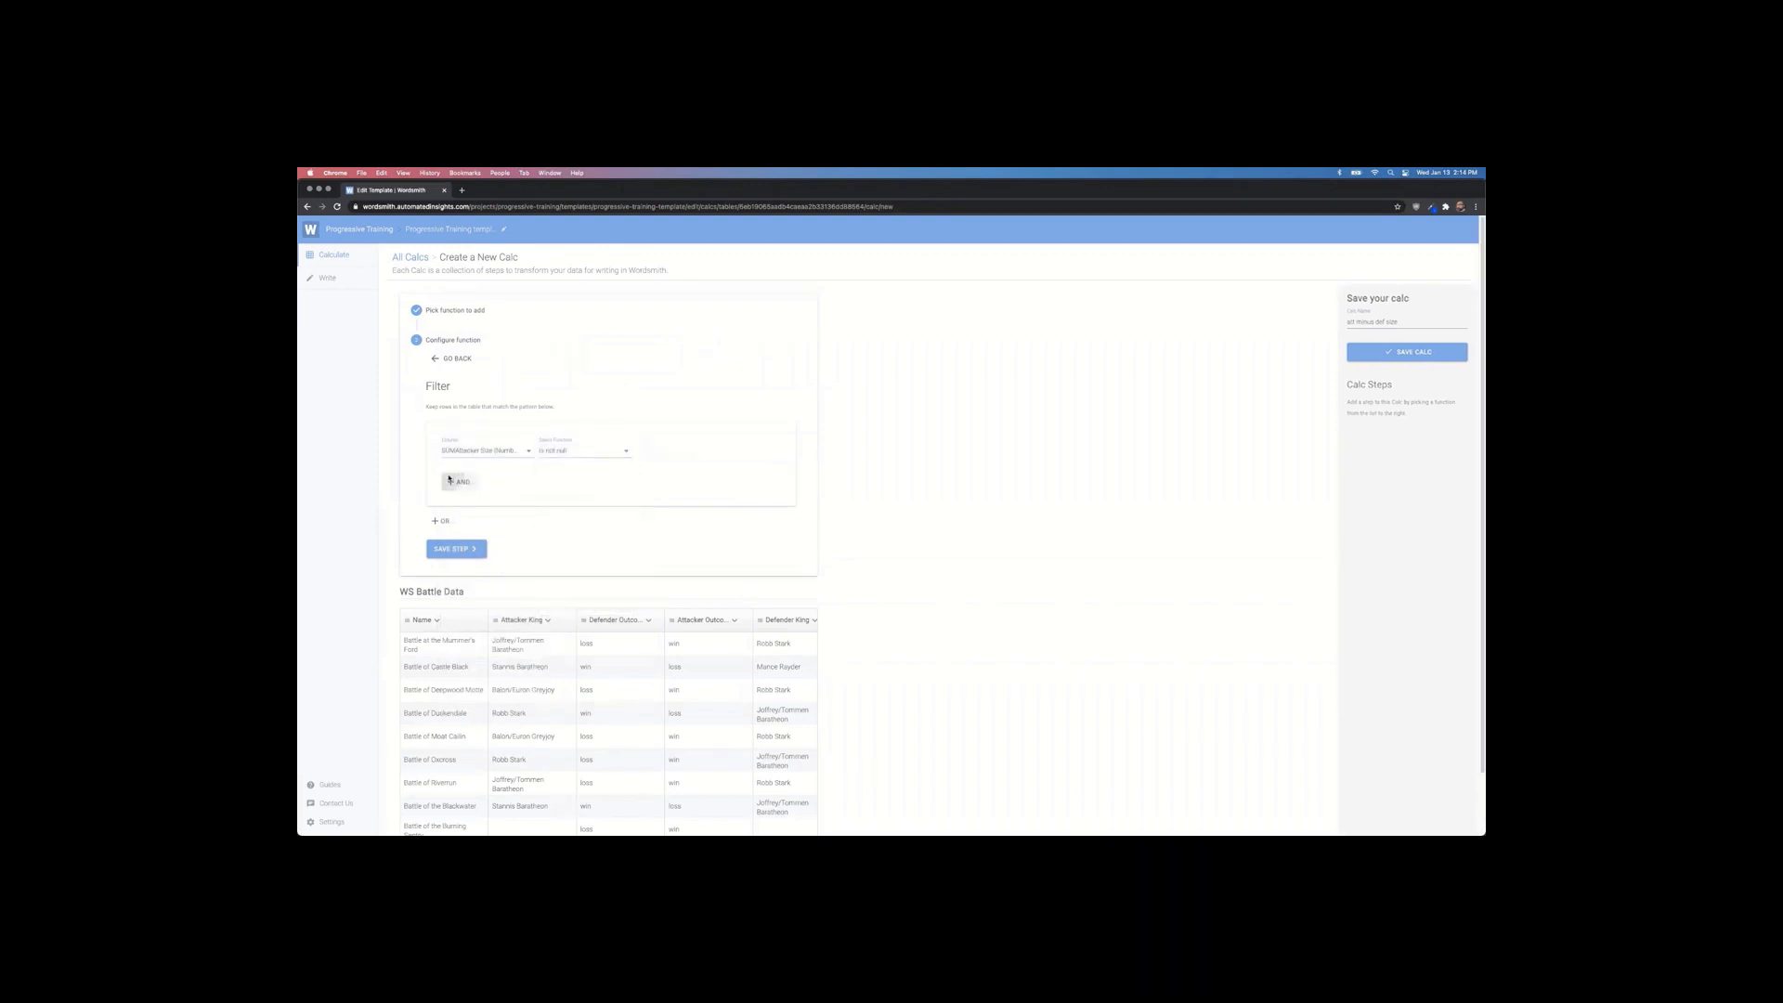
click(490, 518)
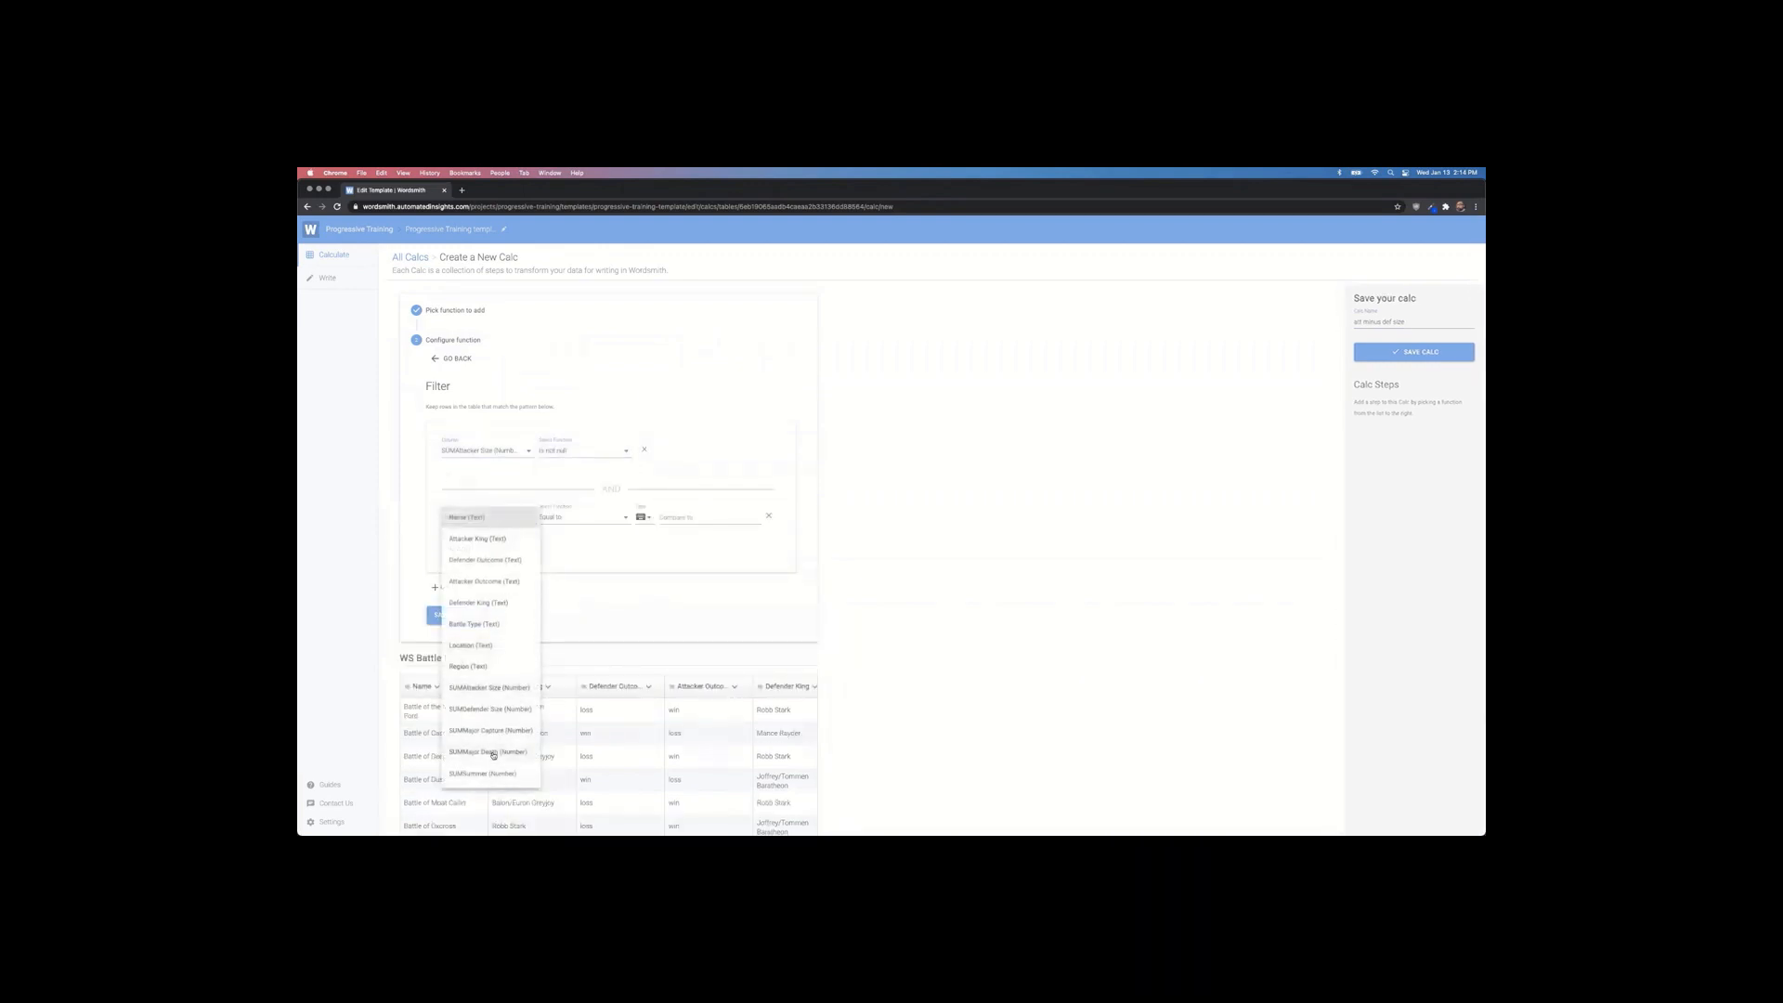
click(490, 714)
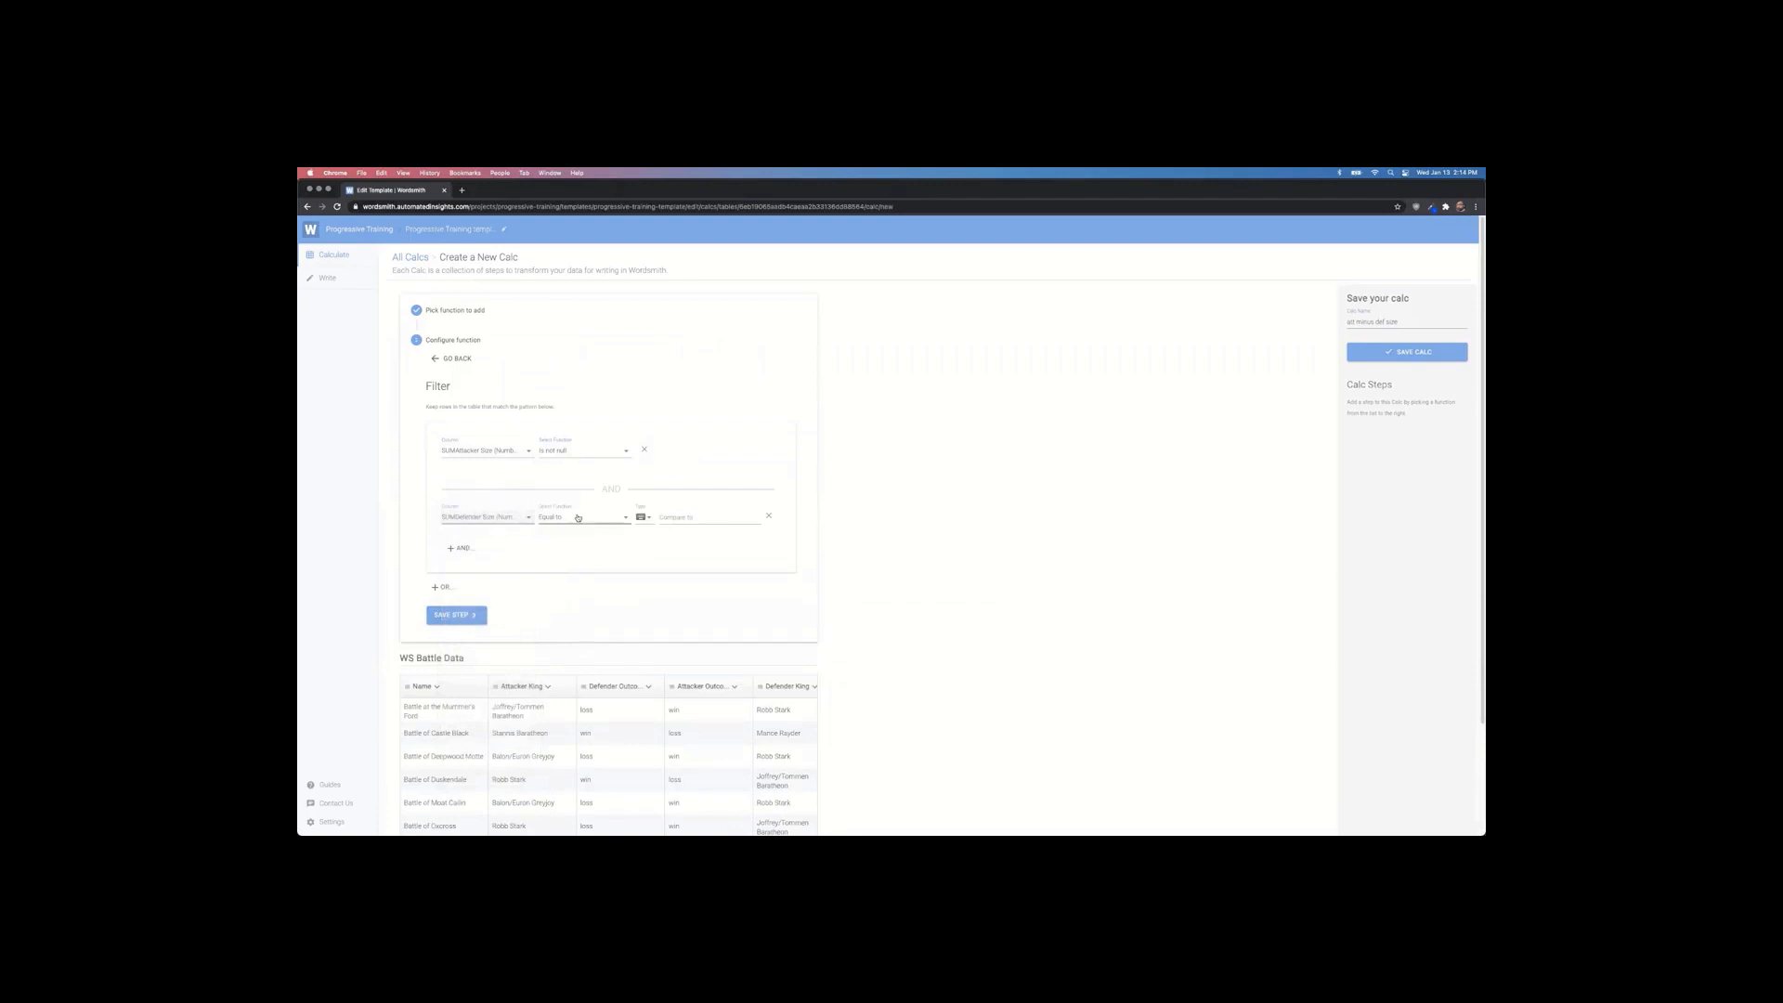
click(580, 518)
click(570, 669)
click(464, 615)
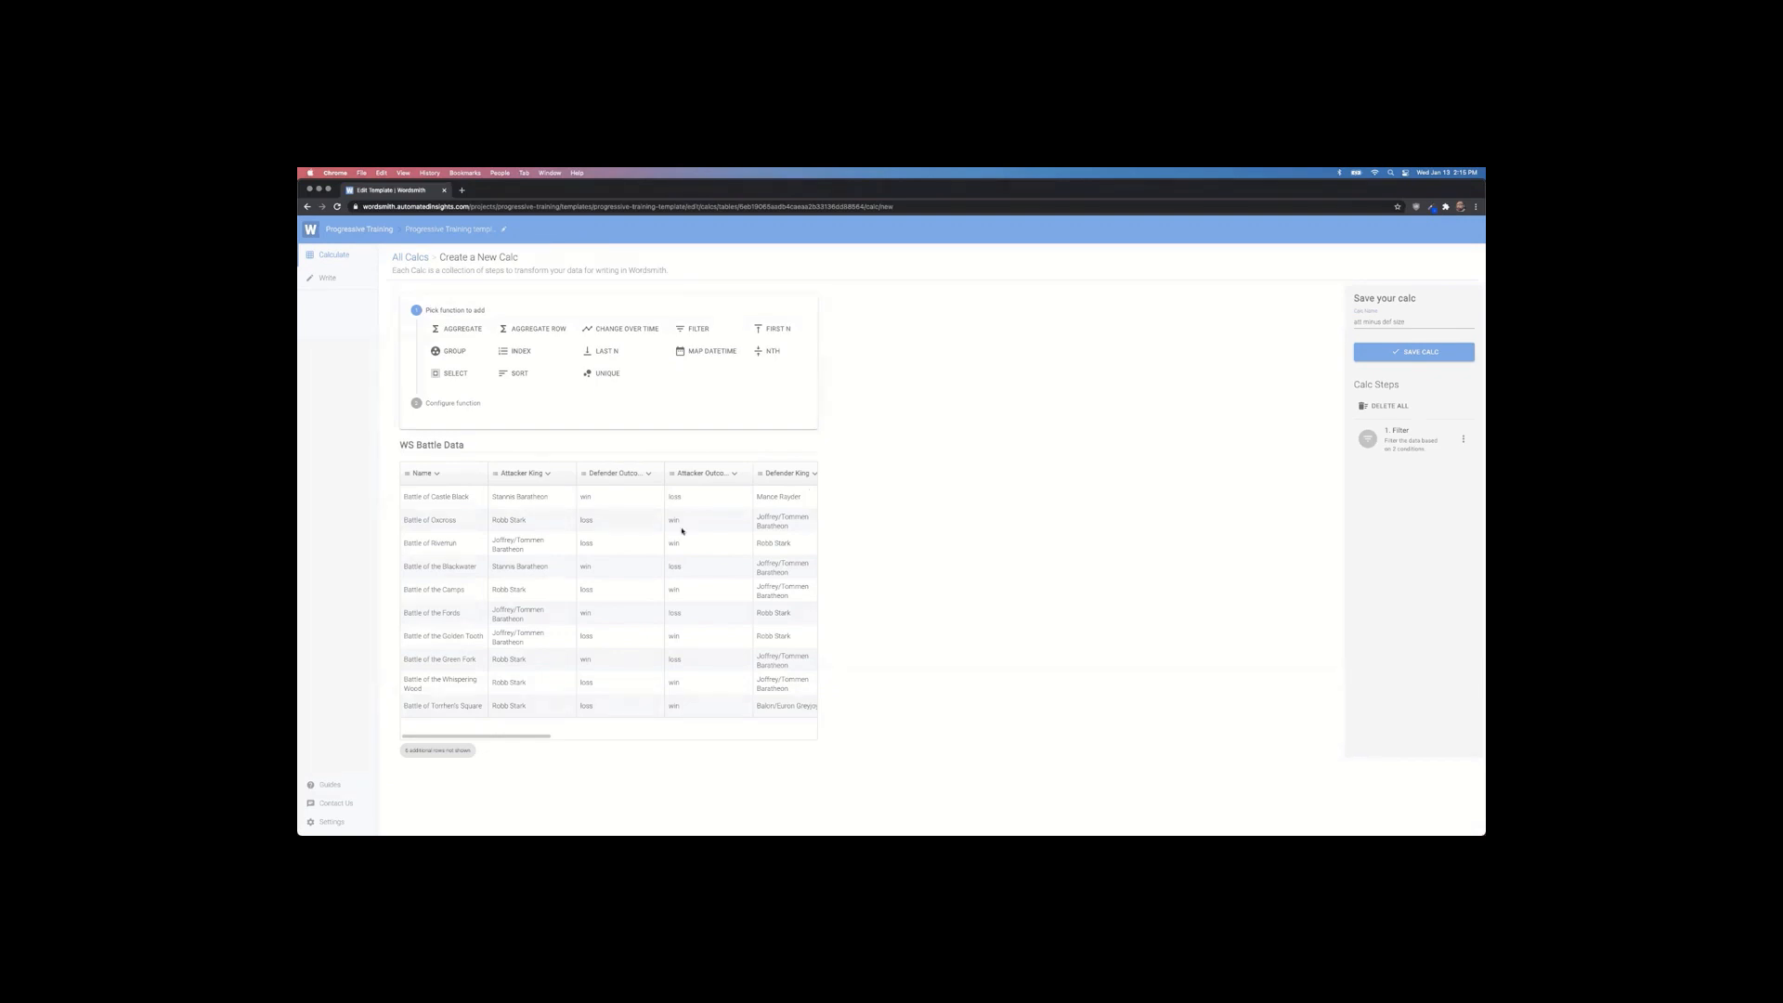
click(541, 330)
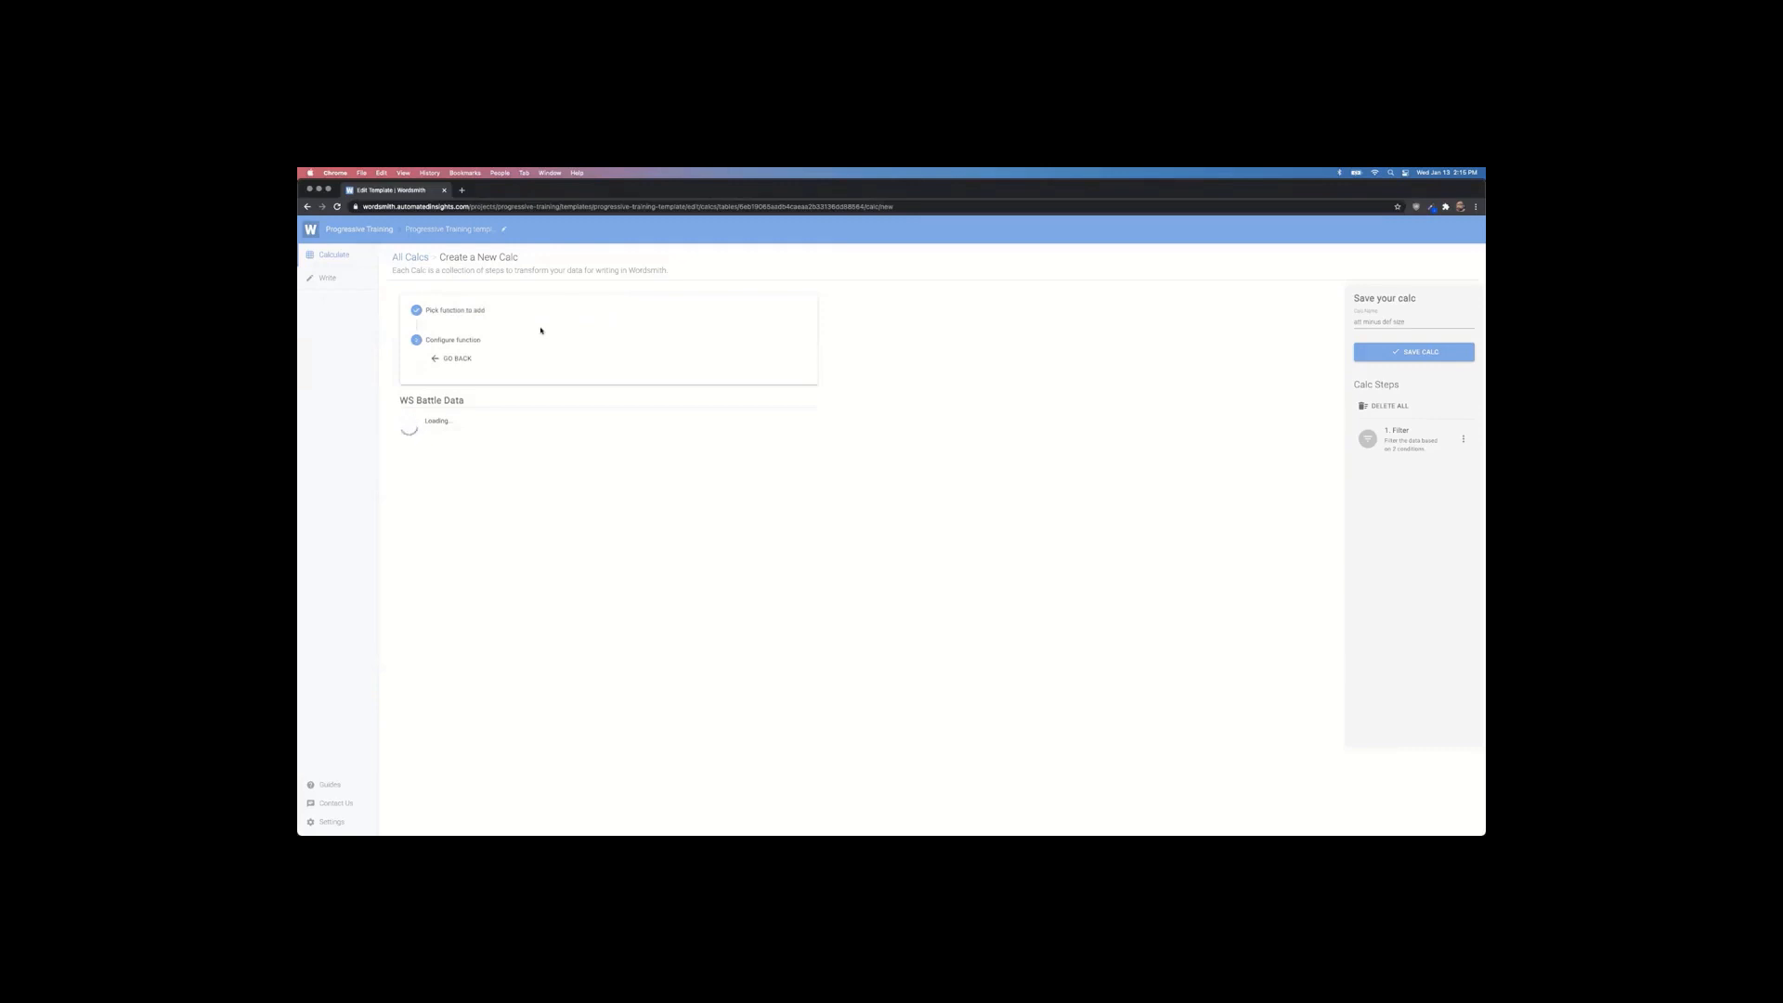
Step: Set the aggregation to subtract SUMDefender Size from SUMAttacker Size
click(519, 489)
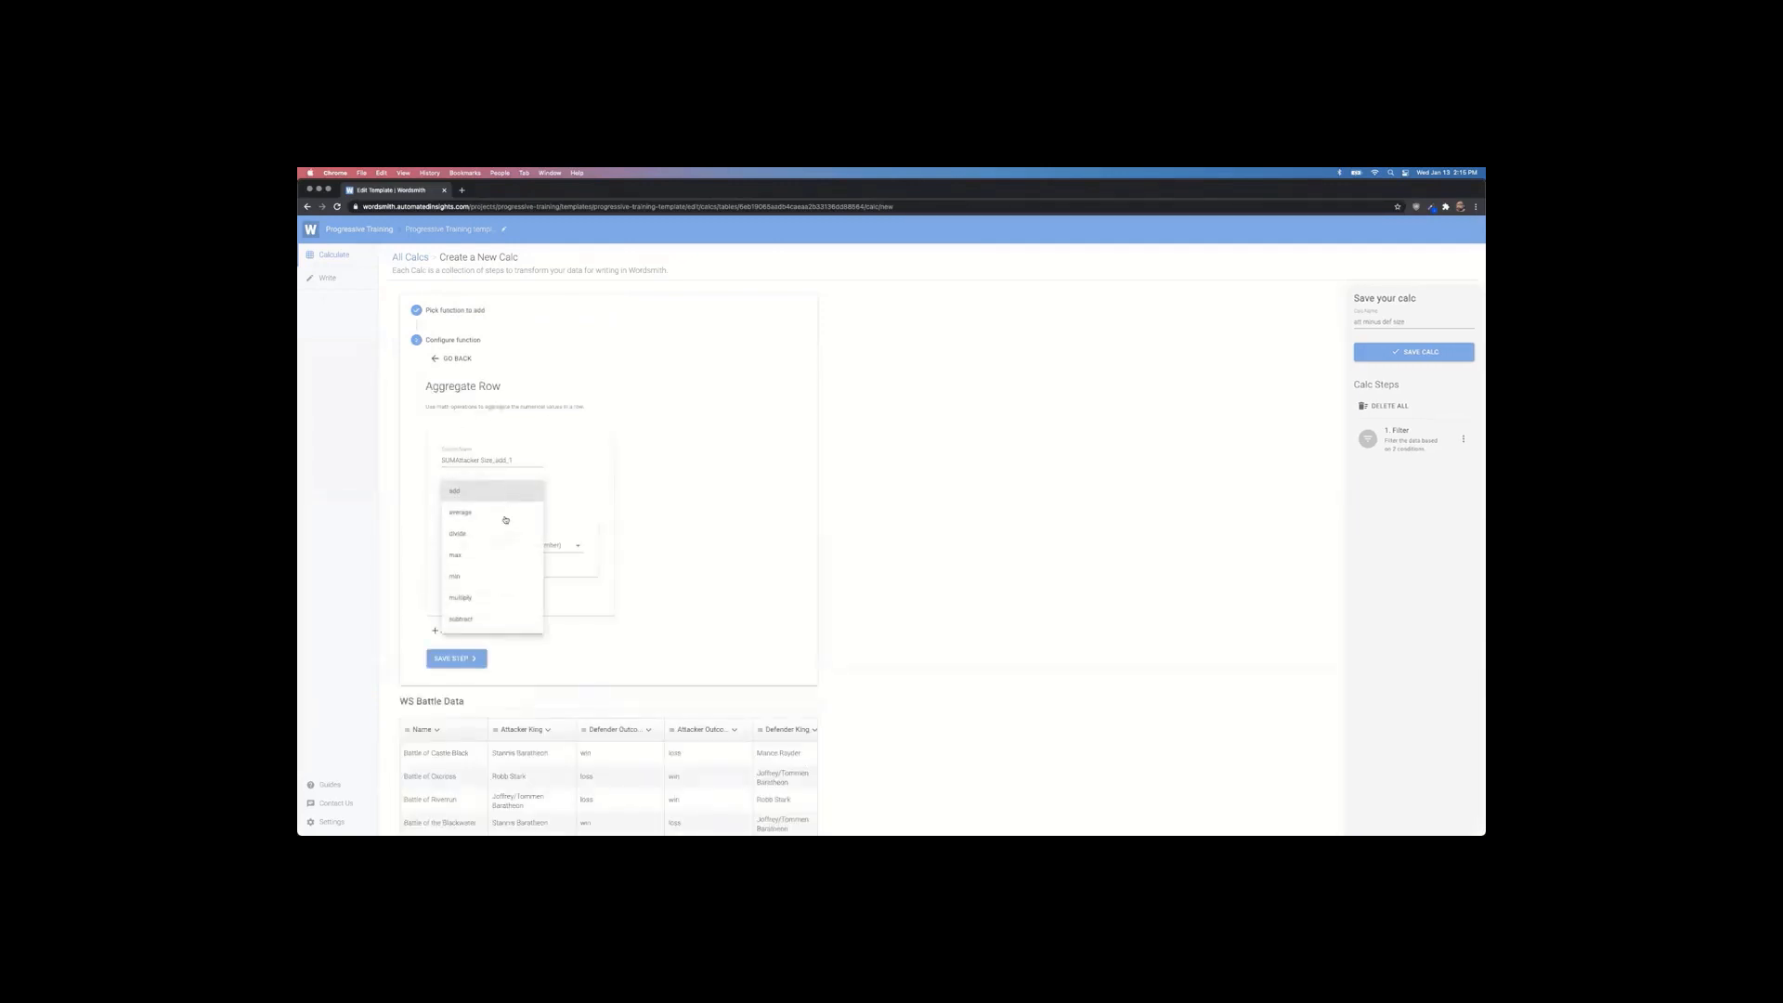
click(501, 617)
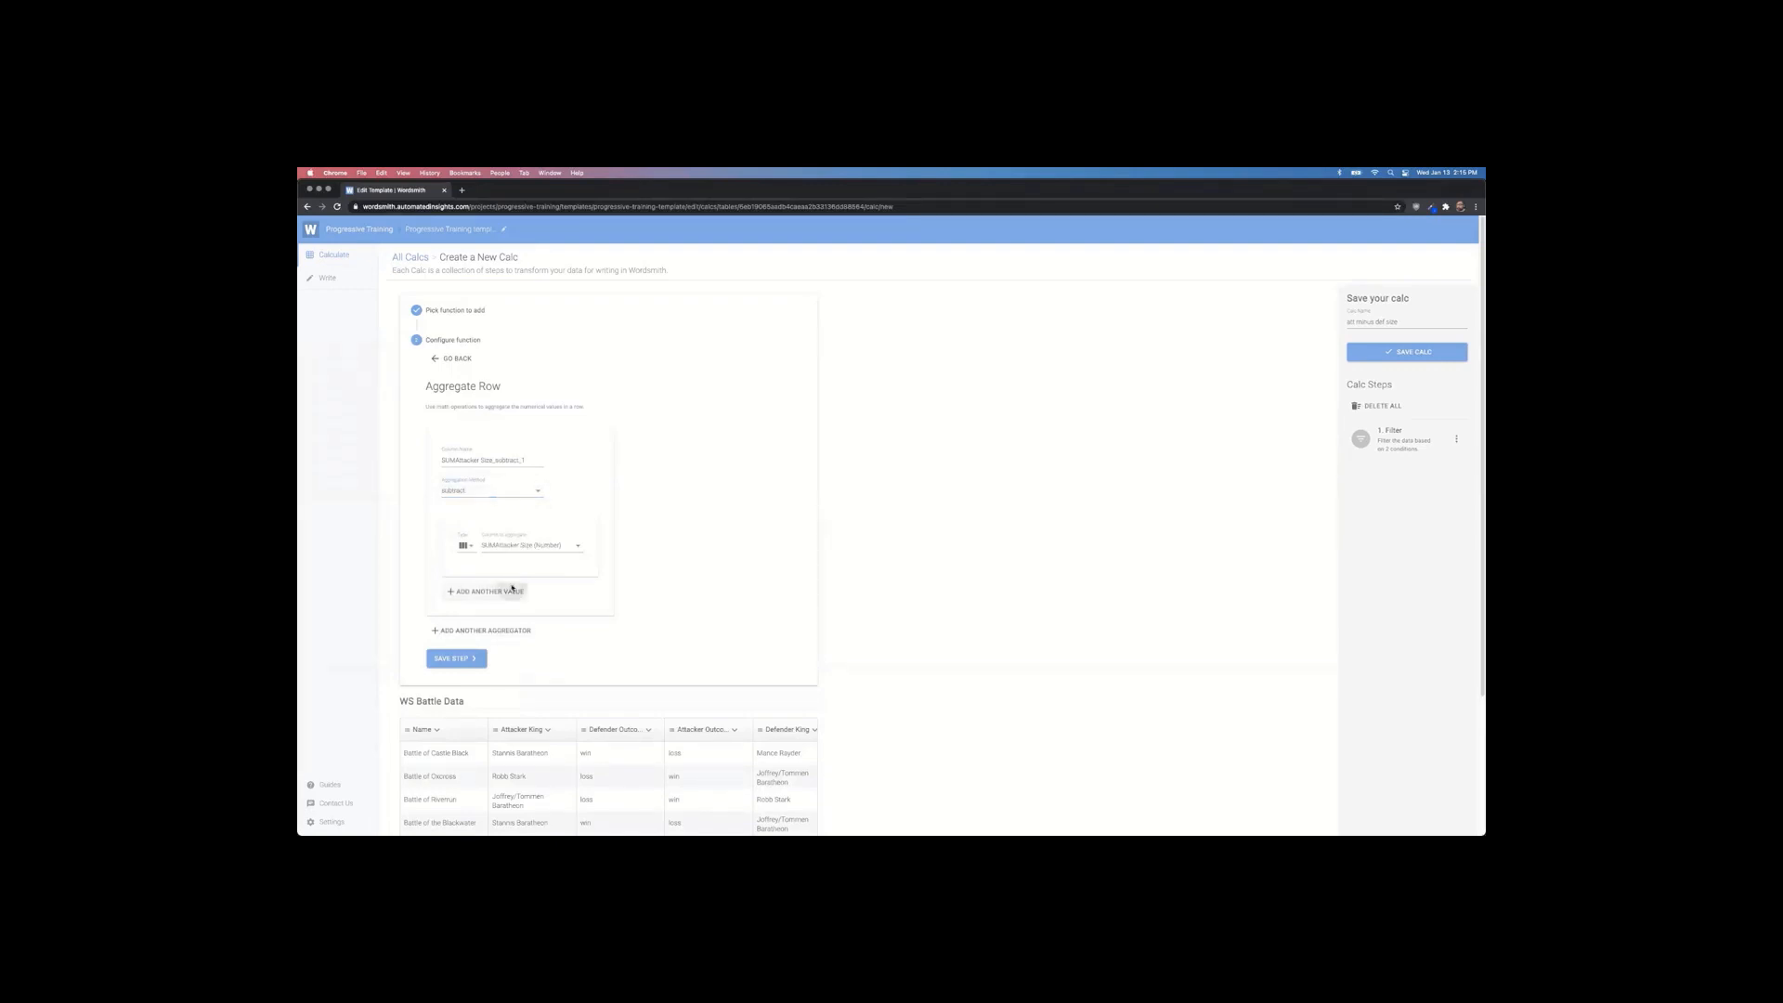
click(491, 592)
click(527, 615)
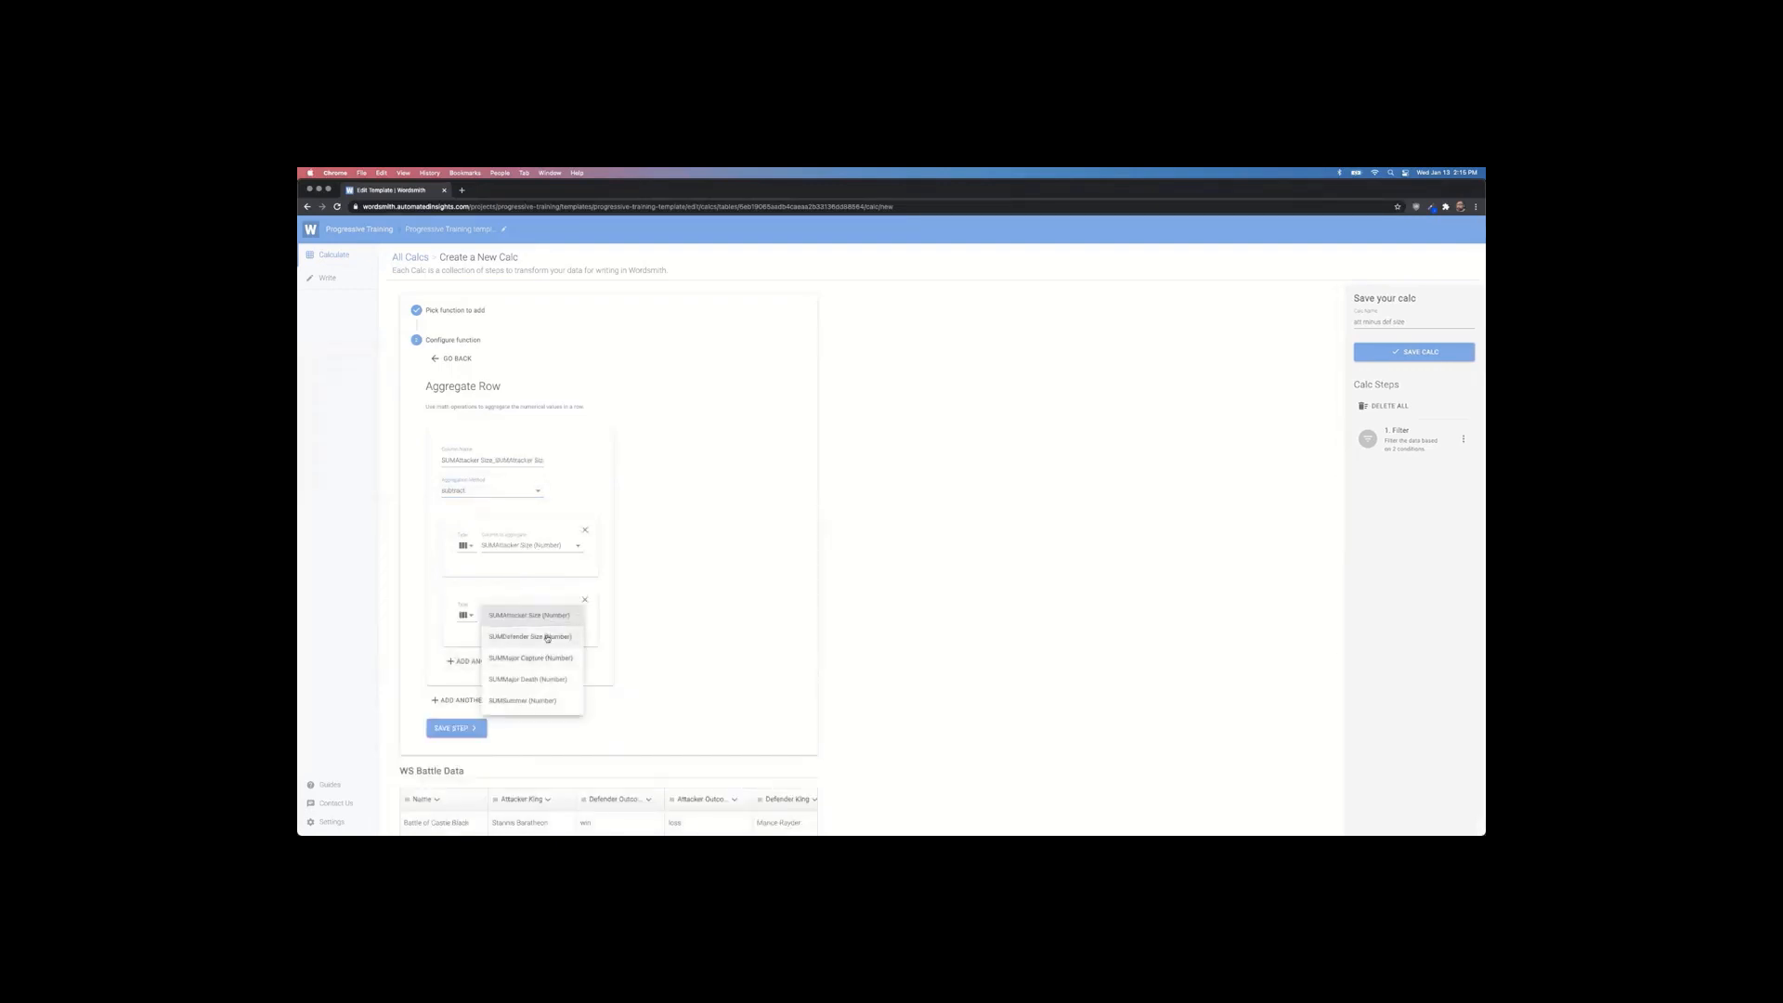
click(548, 636)
scroll(701, 616, down, 2)
scroll(525, 641, down, 1)
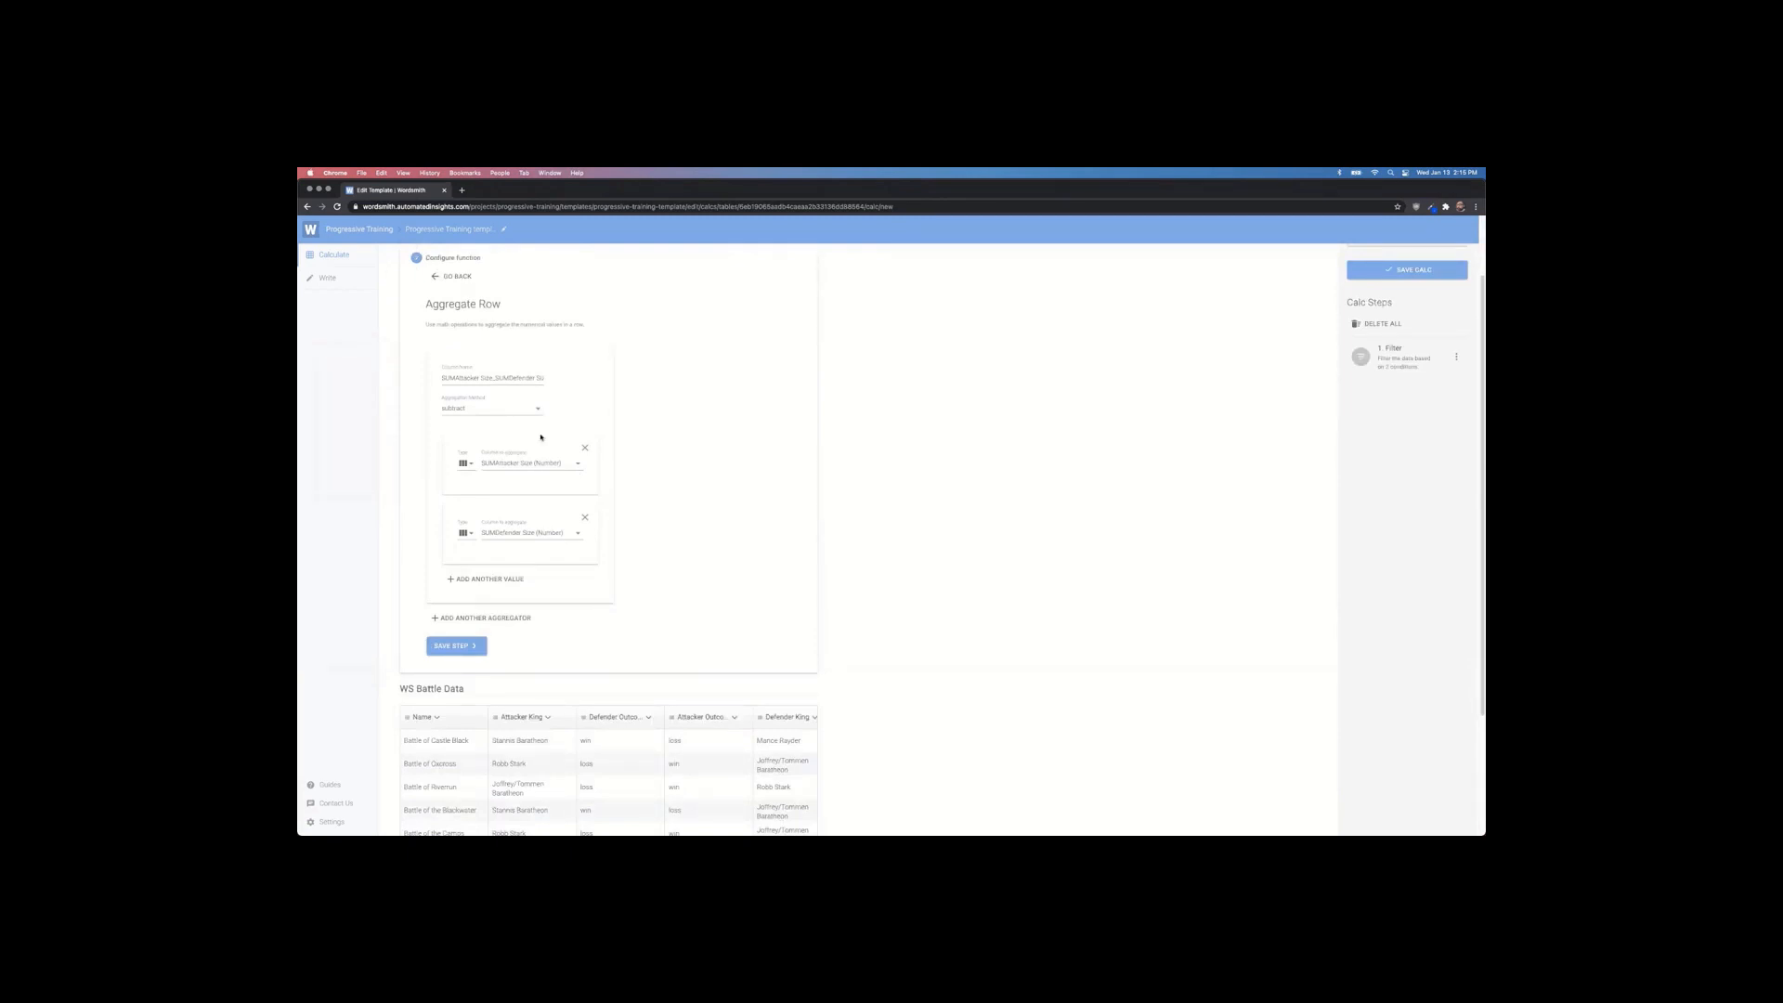
Step: Rename the new column to size diff and save the Aggregate Row step
drag(442, 380, 657, 388)
key(BackSpace)
text(size diff)
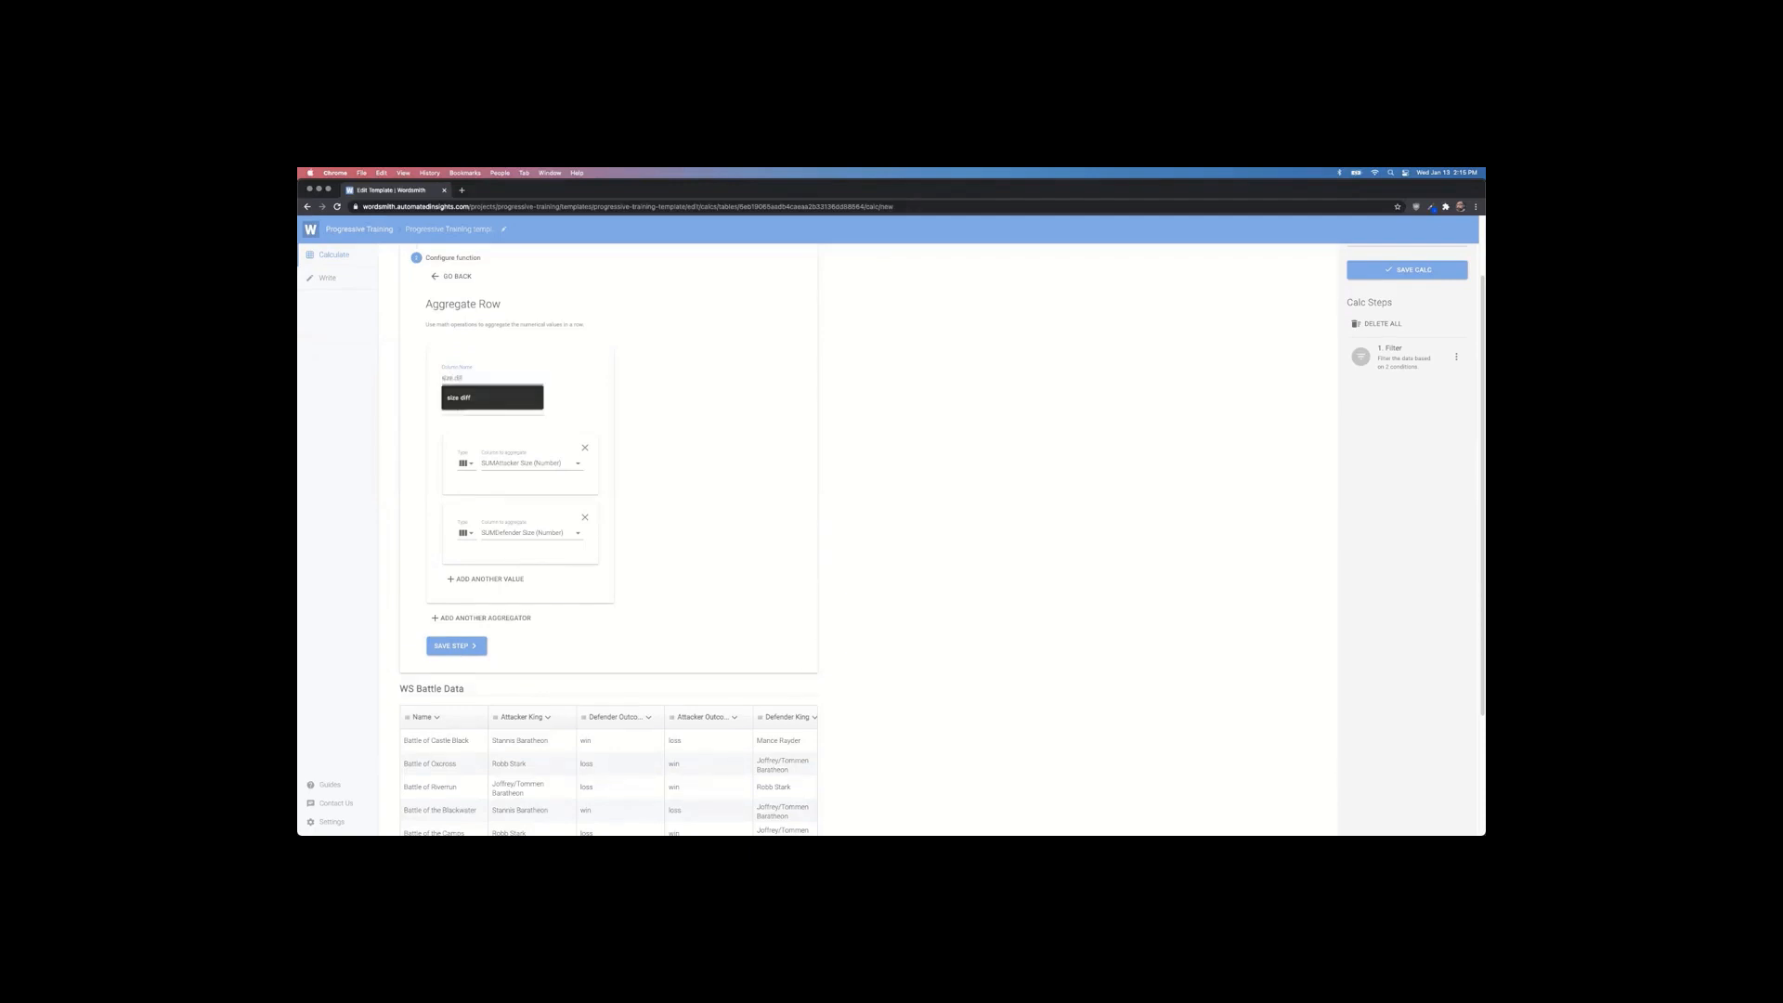
key(Return)
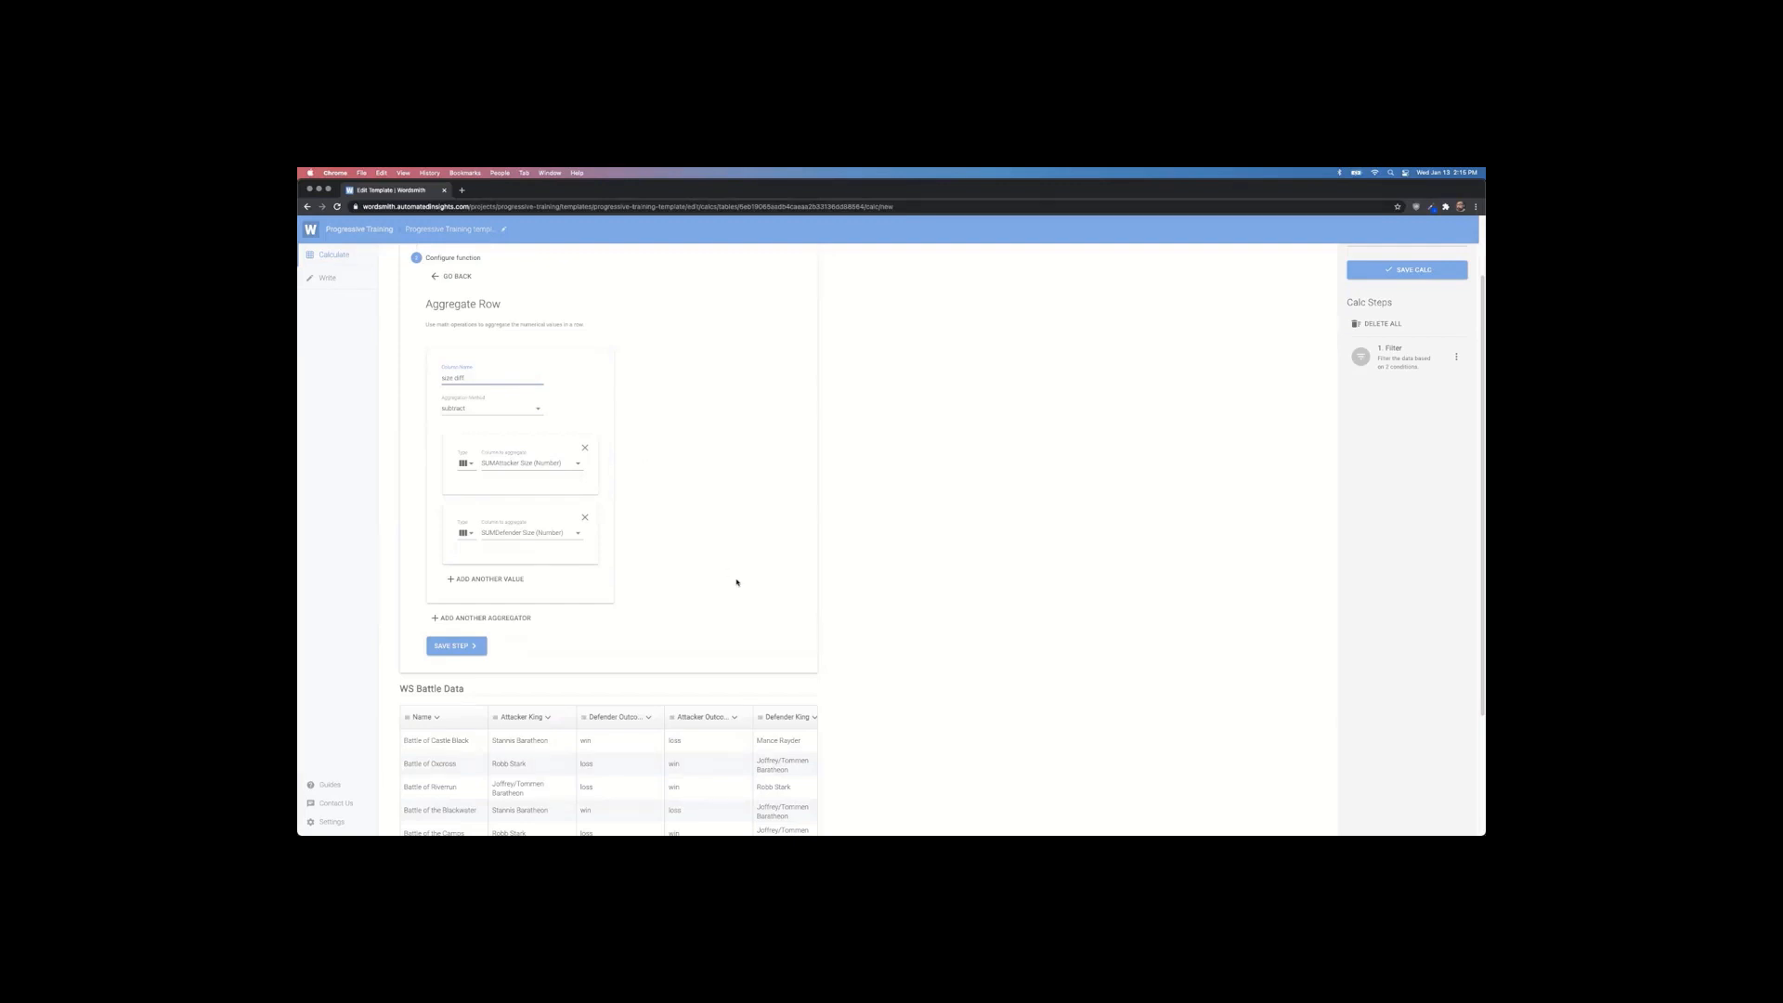
scroll(595, 602, down, 1)
click(458, 635)
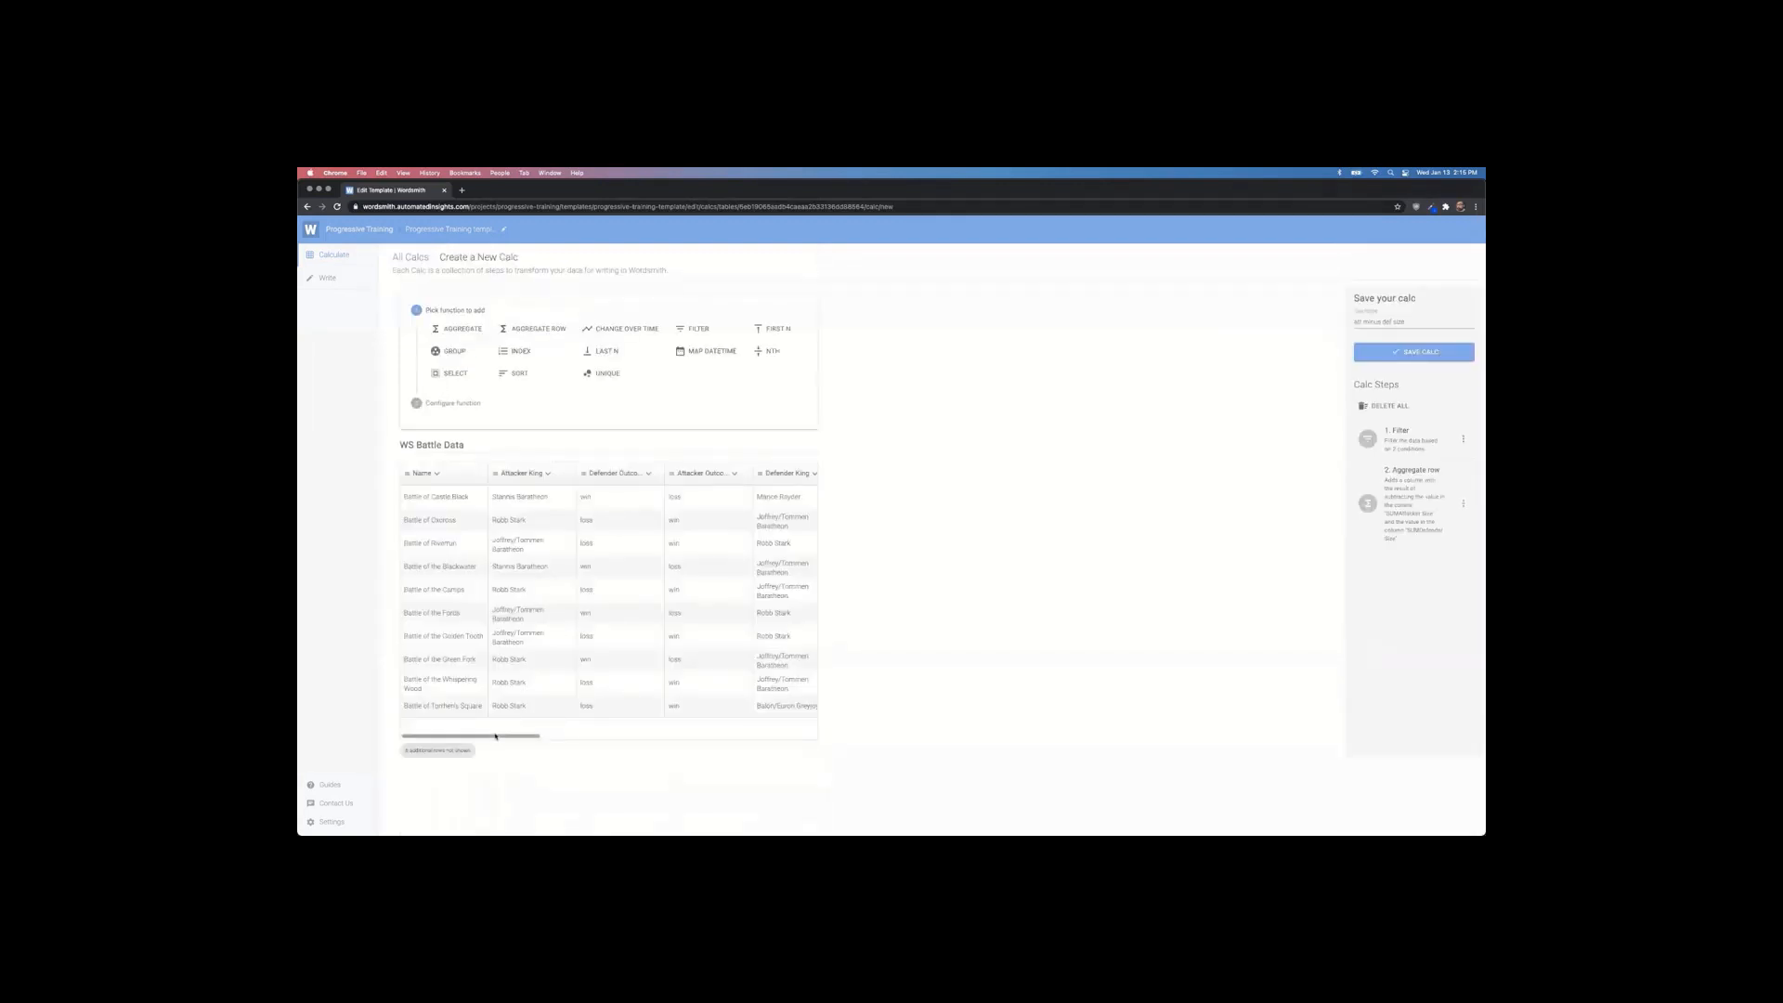
Step: Add a Sort step ordering the battles by size diff, descending
drag(497, 737, 832, 745)
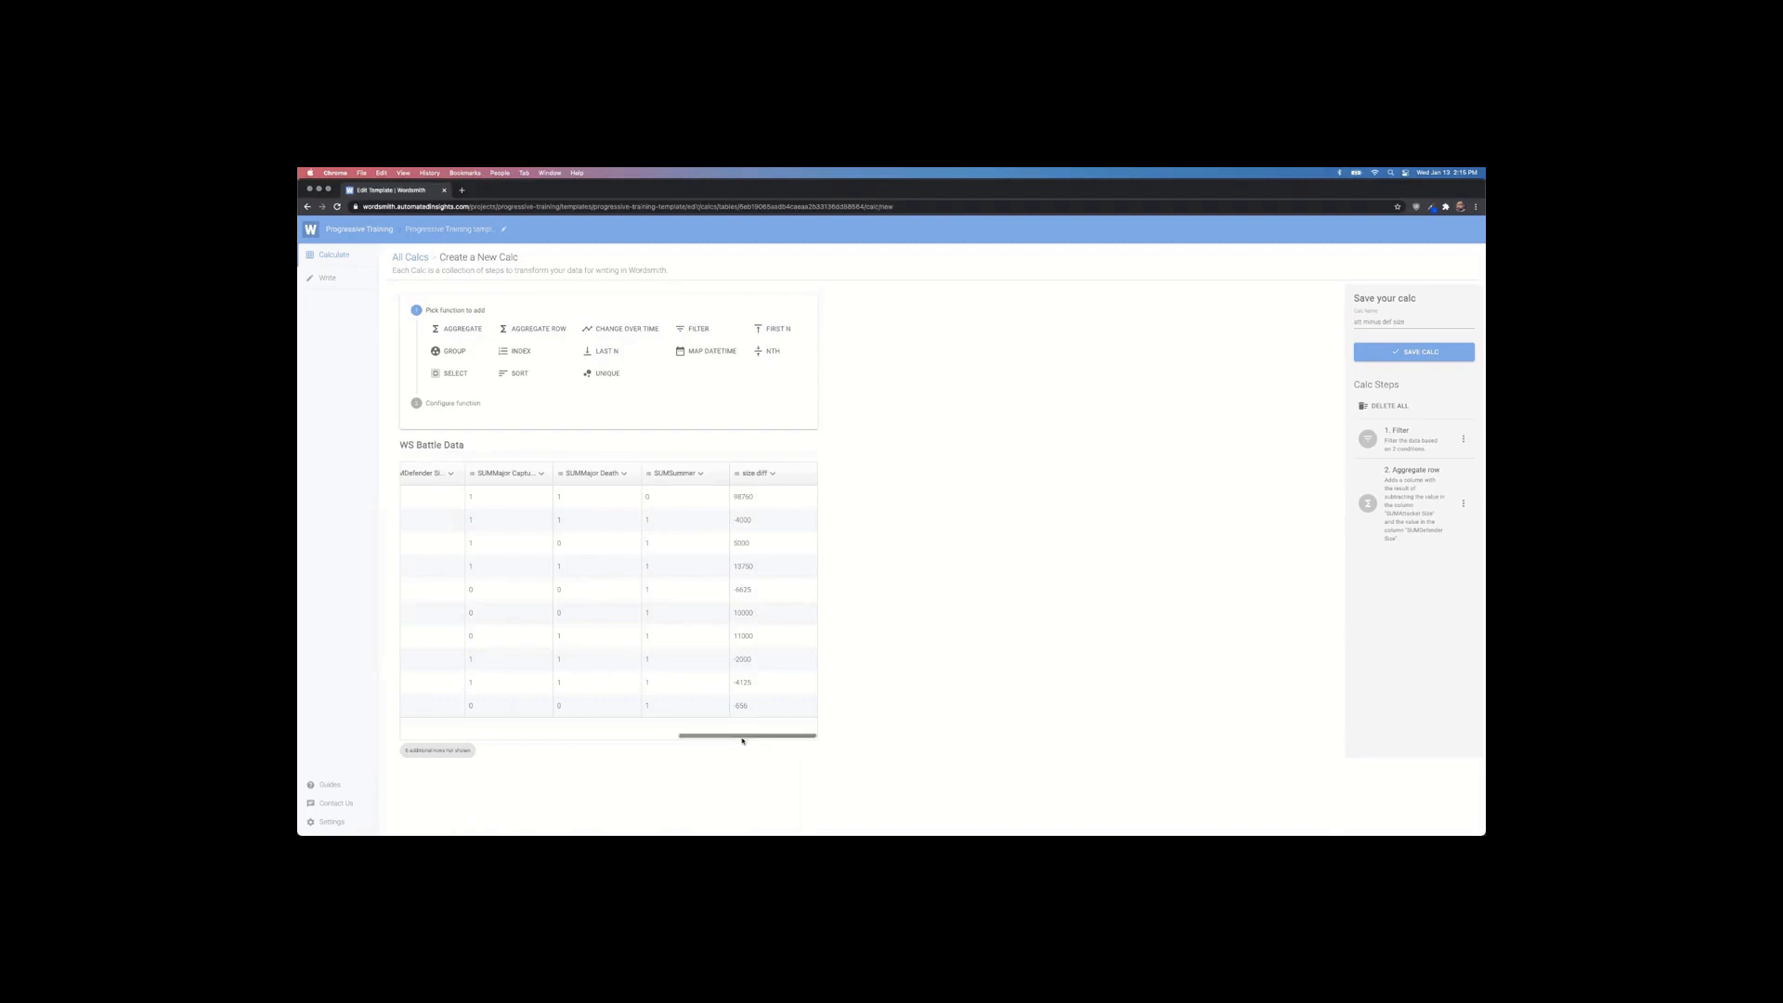
drag(744, 737, 421, 726)
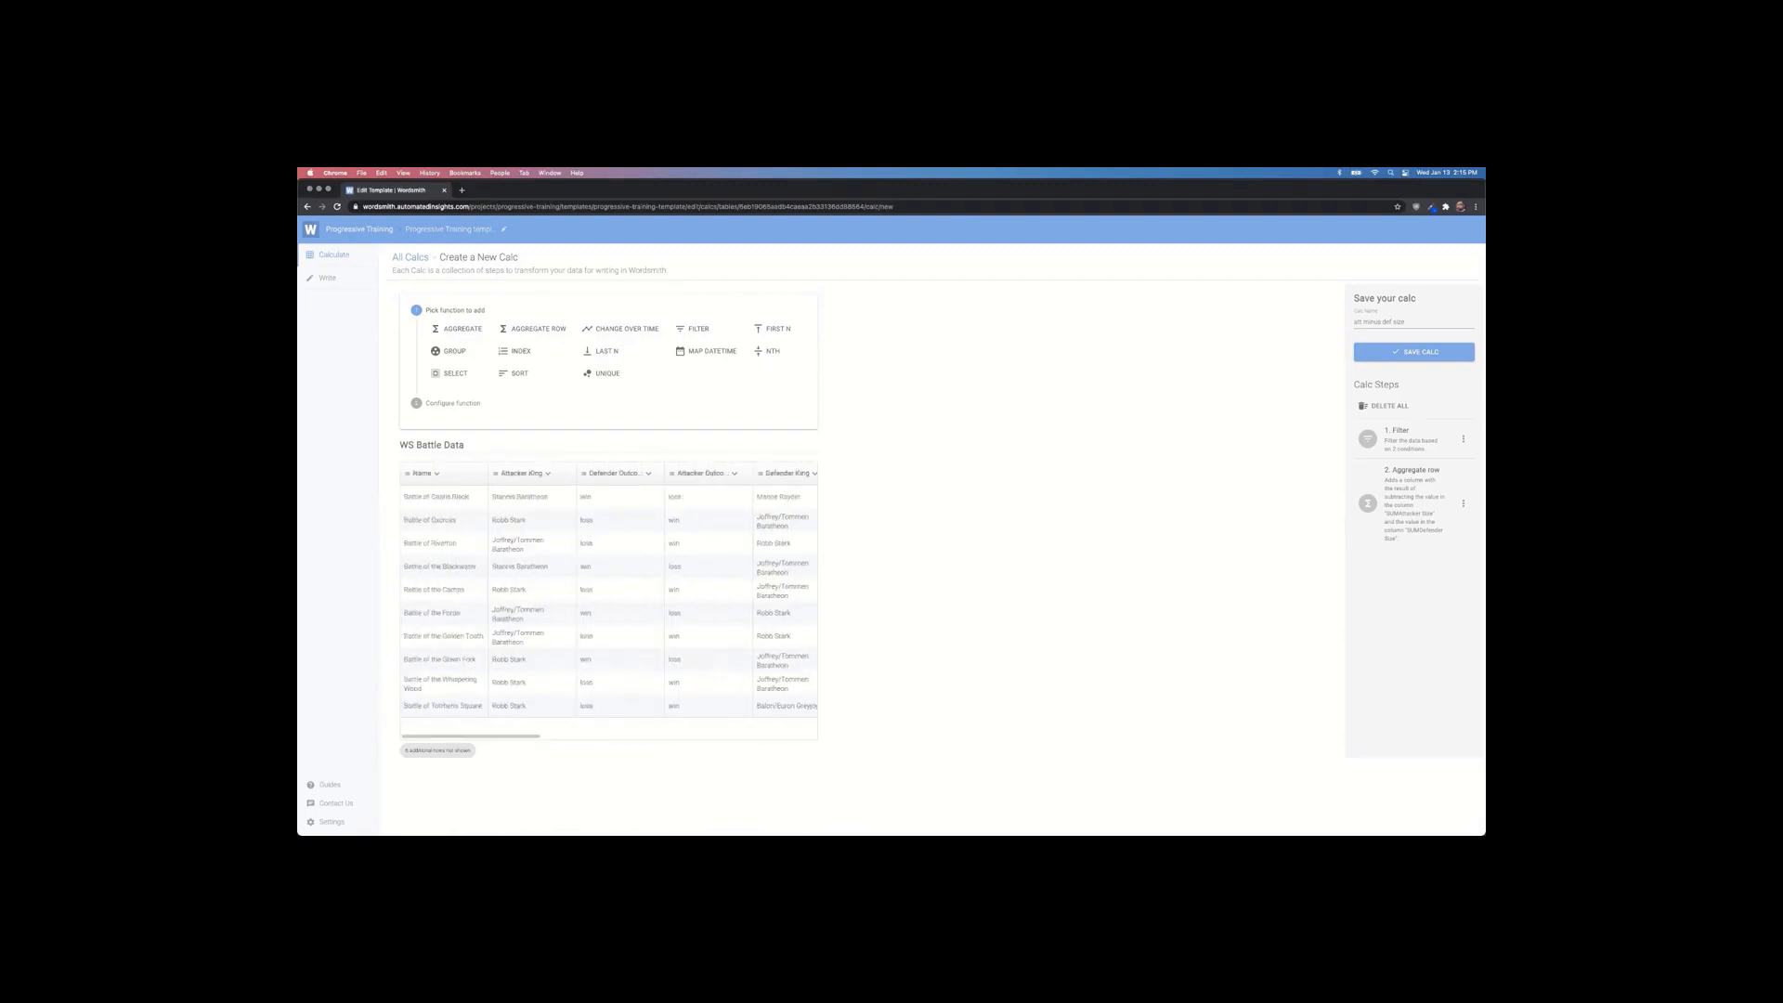
click(499, 376)
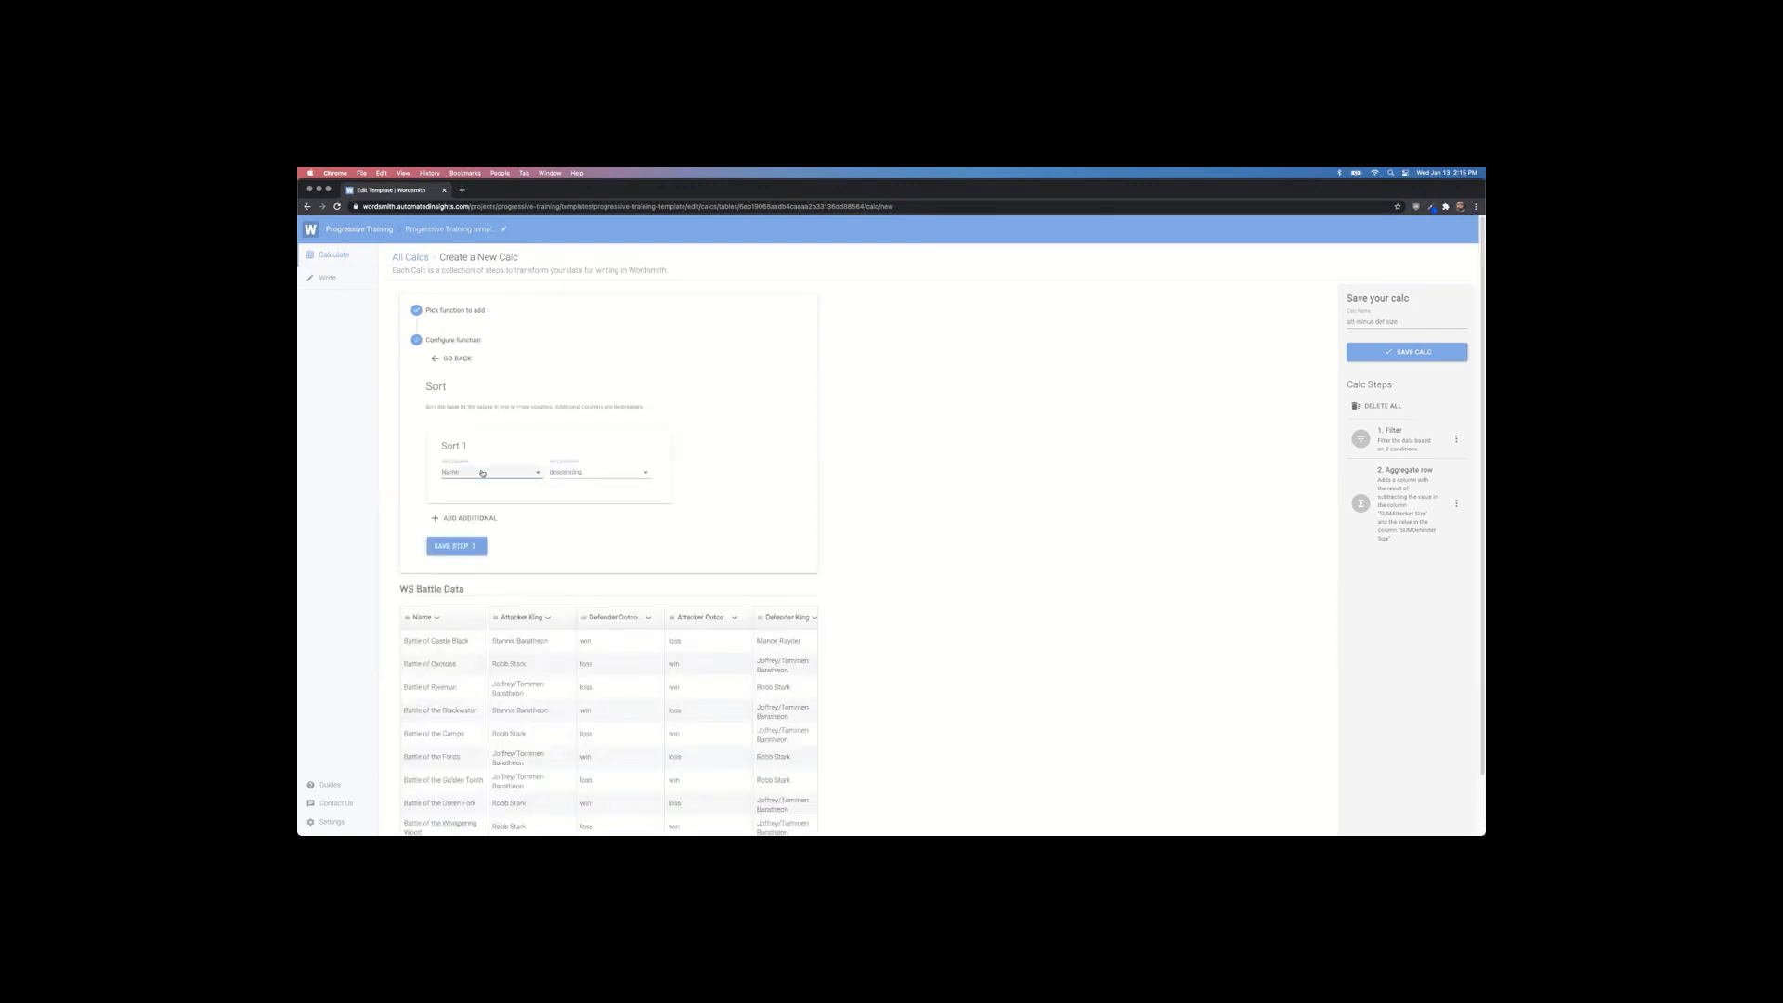
click(483, 472)
click(495, 749)
click(485, 552)
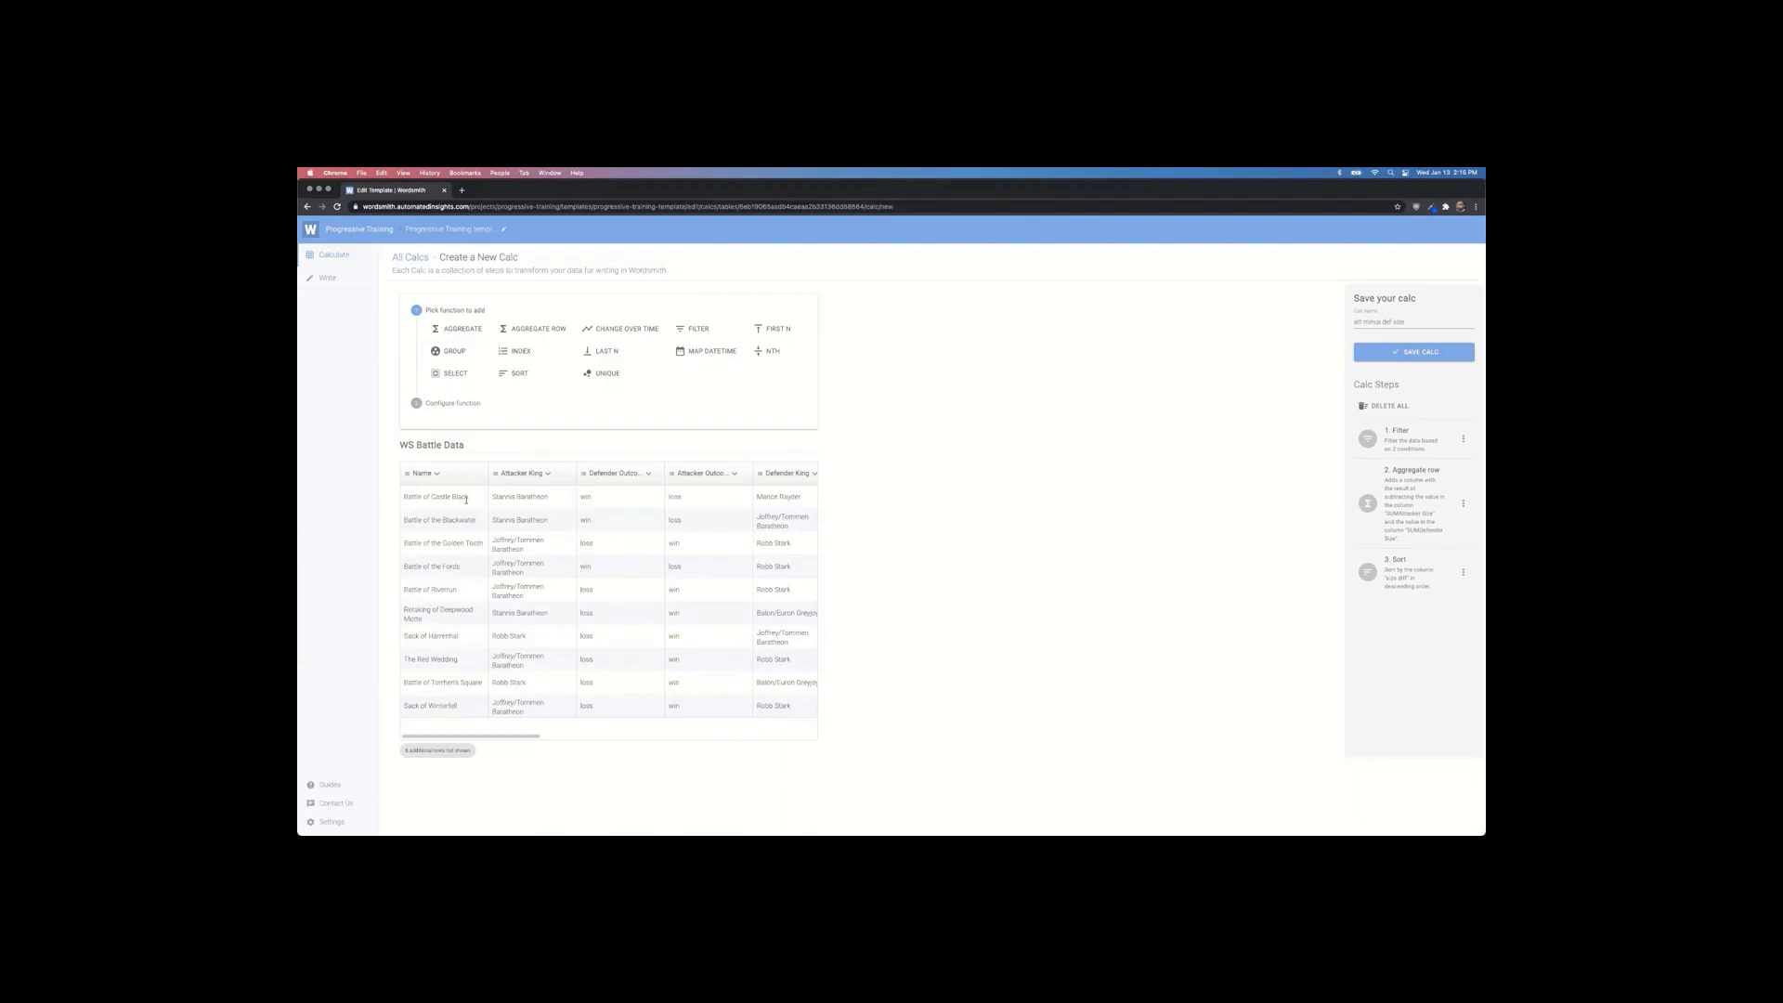
click(767, 330)
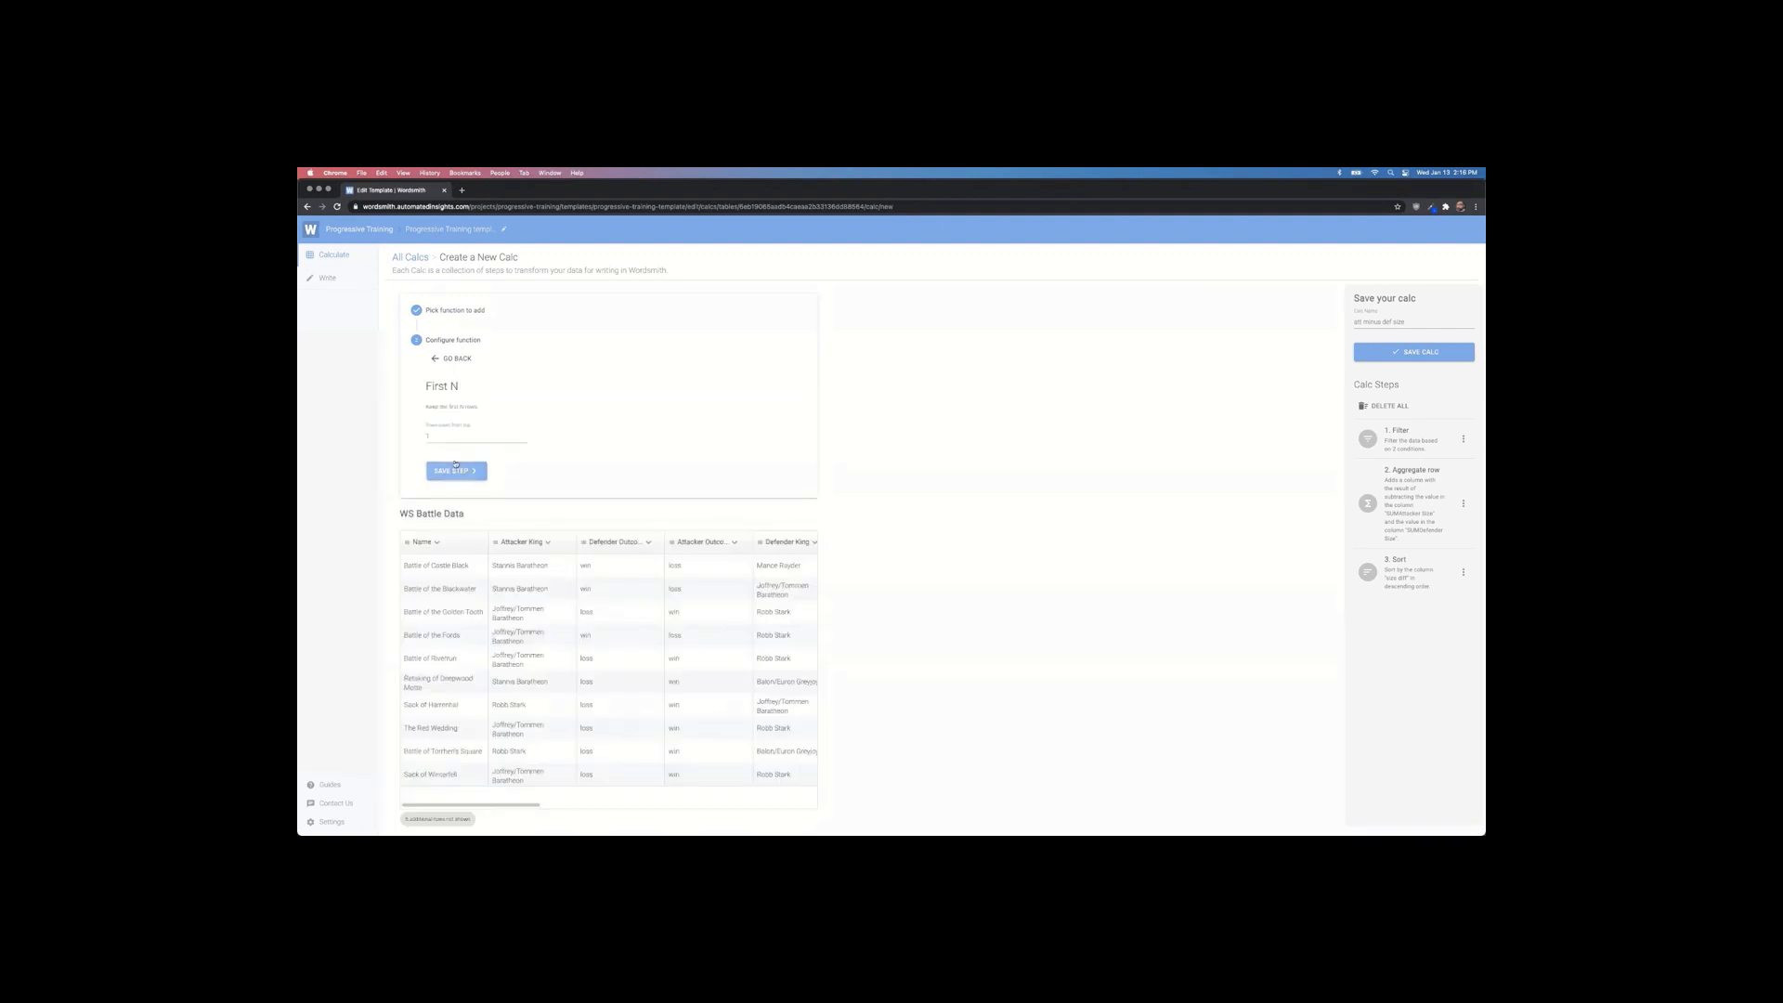
Step: Save the First N step with its default, leaving only the Battle of Castle Black row
click(457, 468)
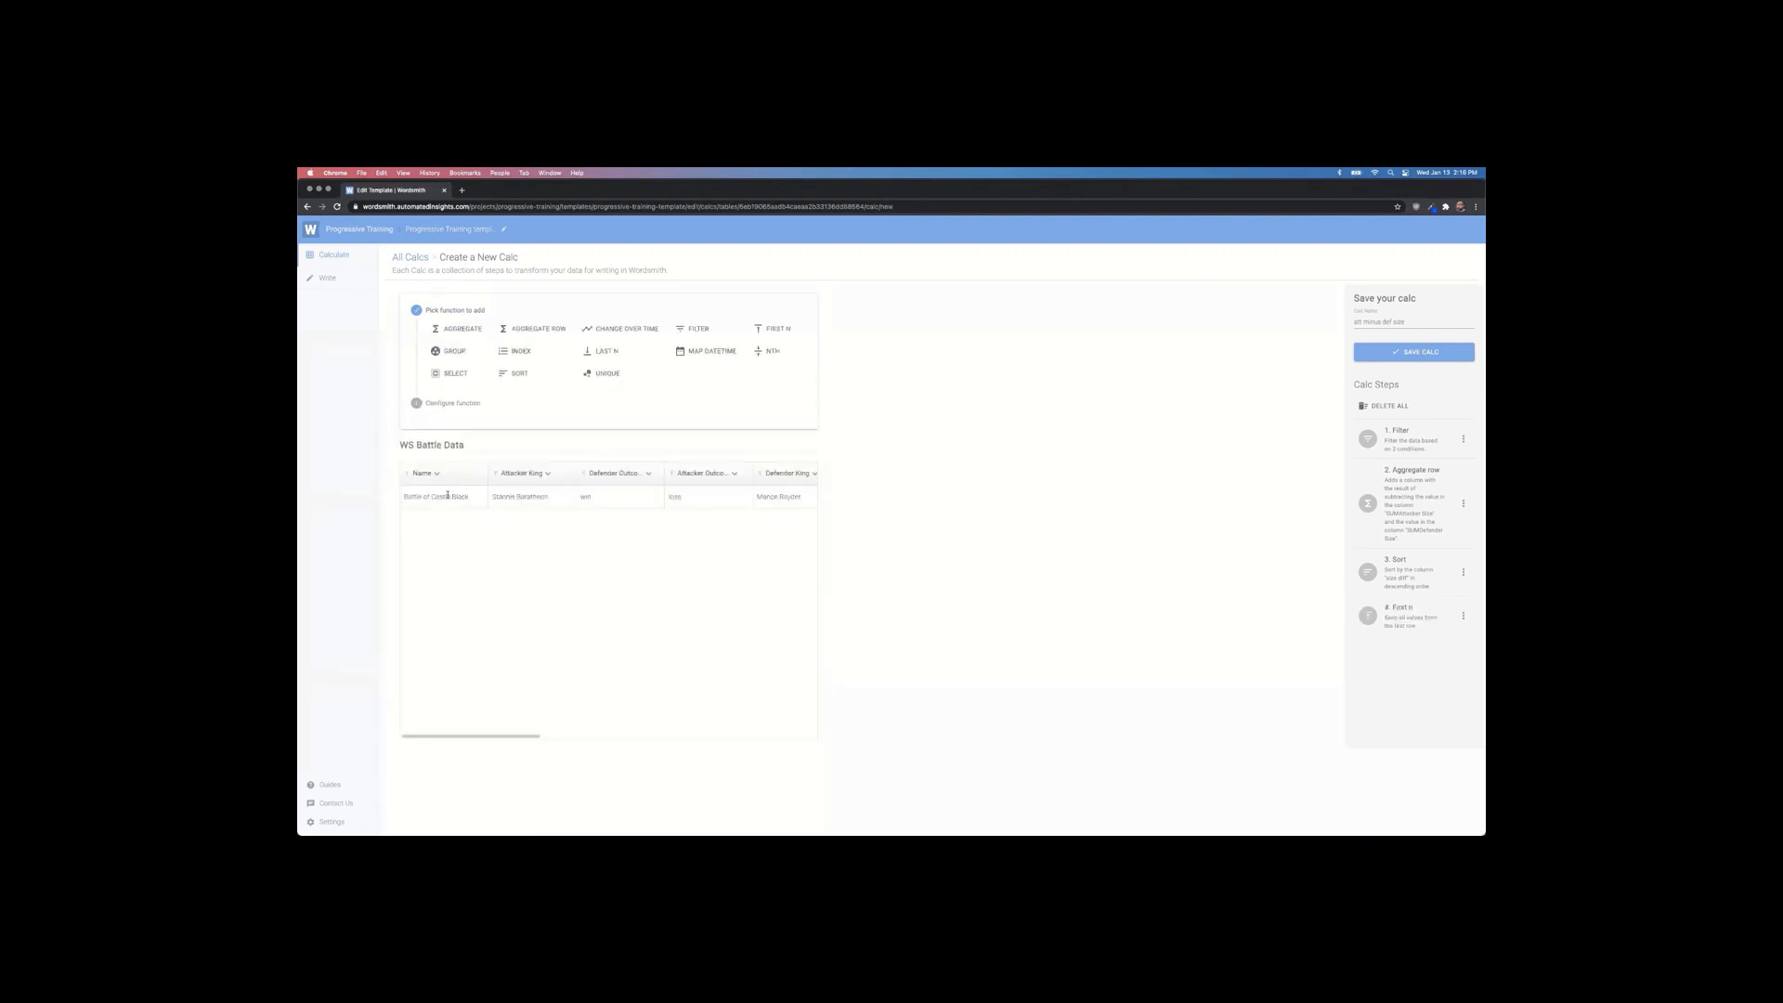
mouse_move(517, 737)
mouse_down()
mouse_move(777, 736)
mouse_move(483, 731)
mouse_up()
drag(499, 738, 461, 731)
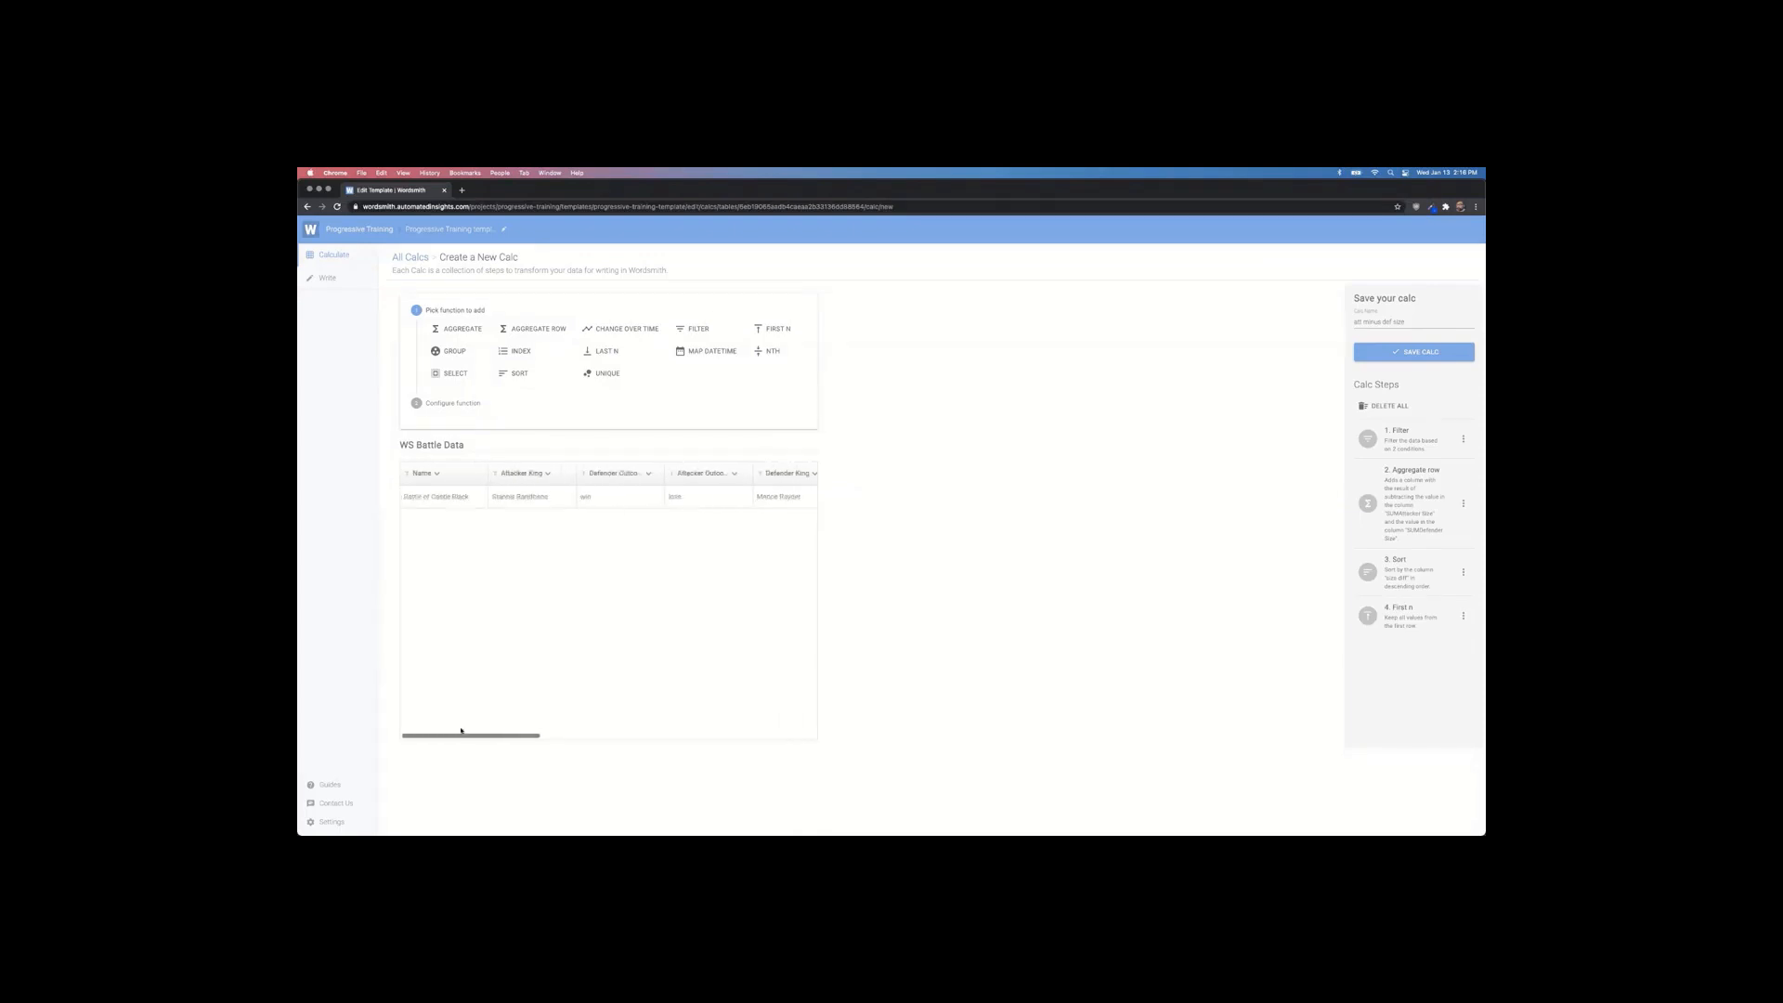
Step: Add a Select step keeping Attacker King, Defender King and Attacker Outcome
click(455, 373)
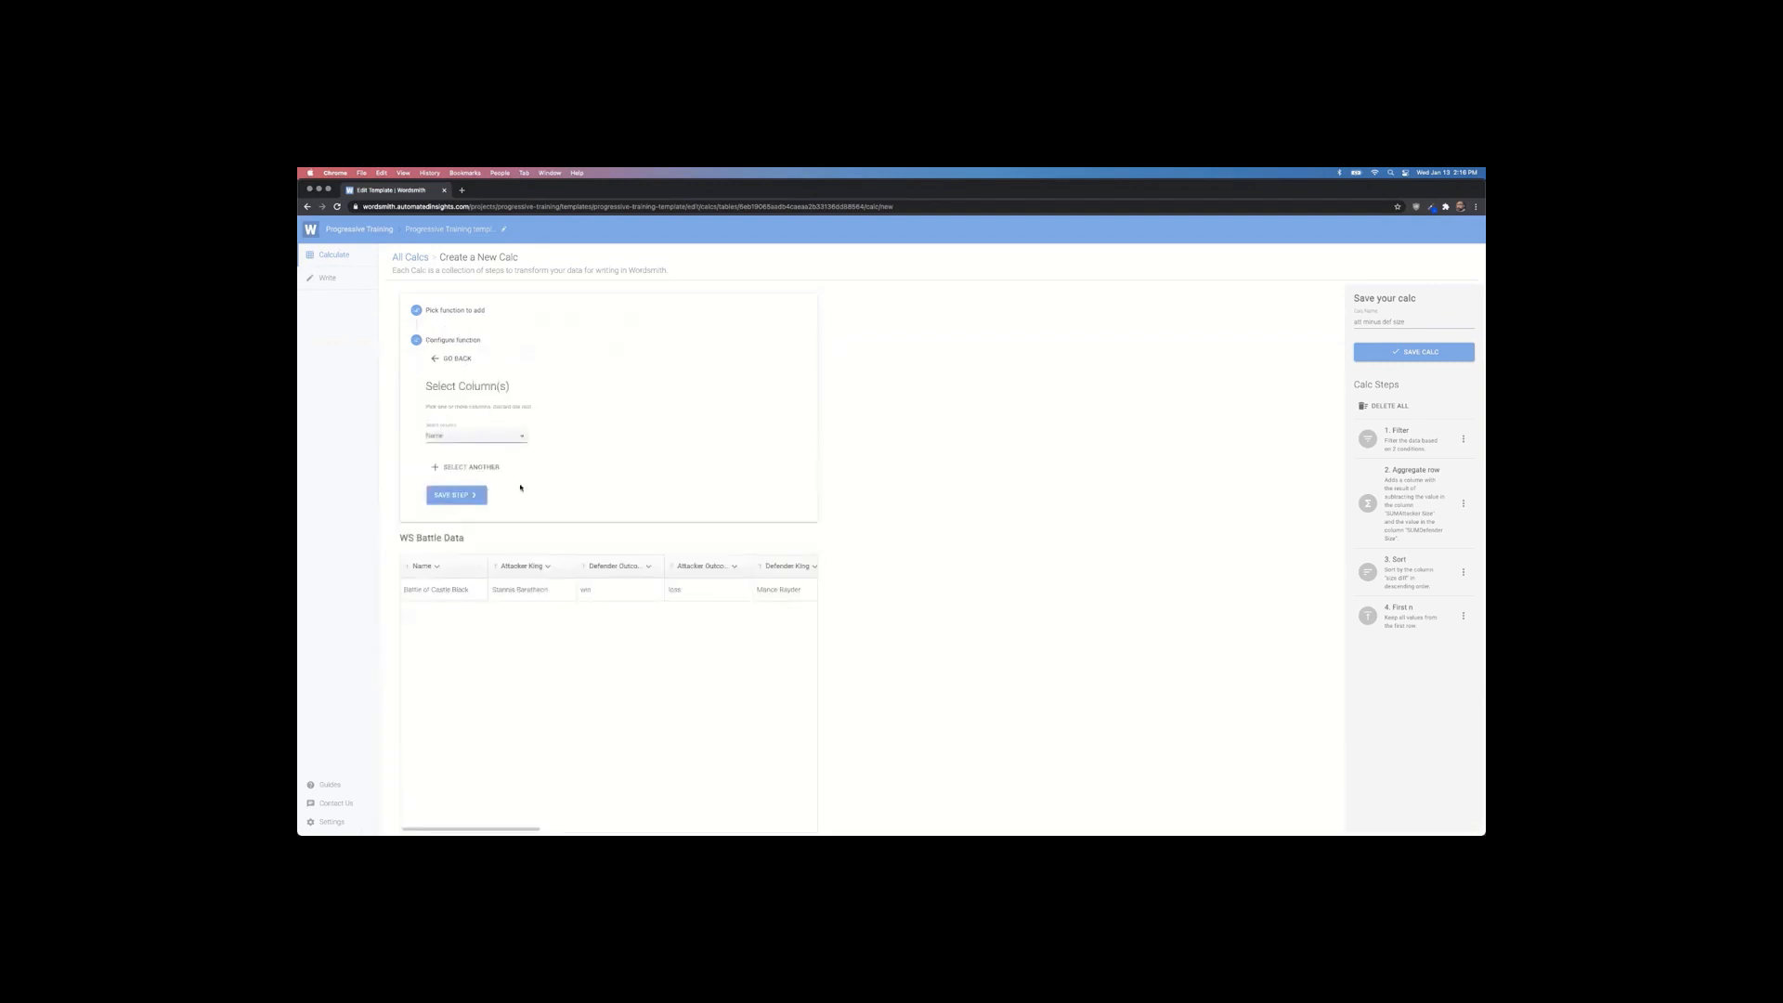
click(492, 439)
click(480, 457)
click(465, 468)
click(468, 467)
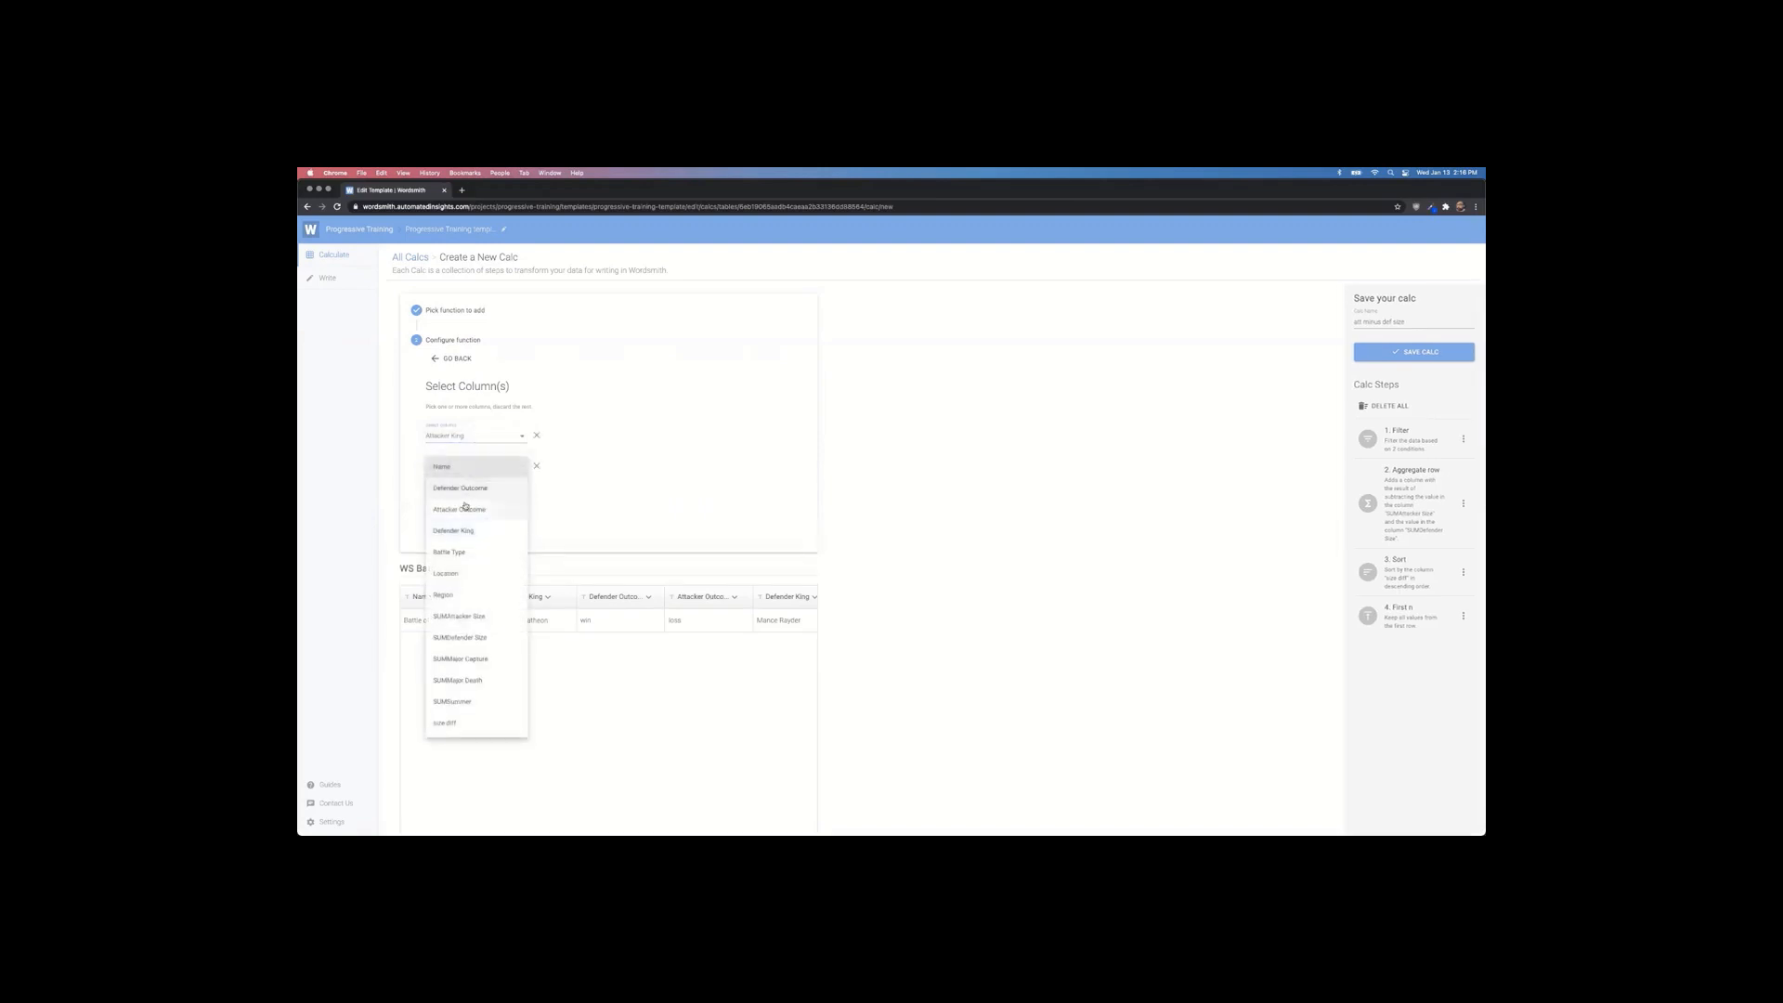
click(464, 532)
click(465, 495)
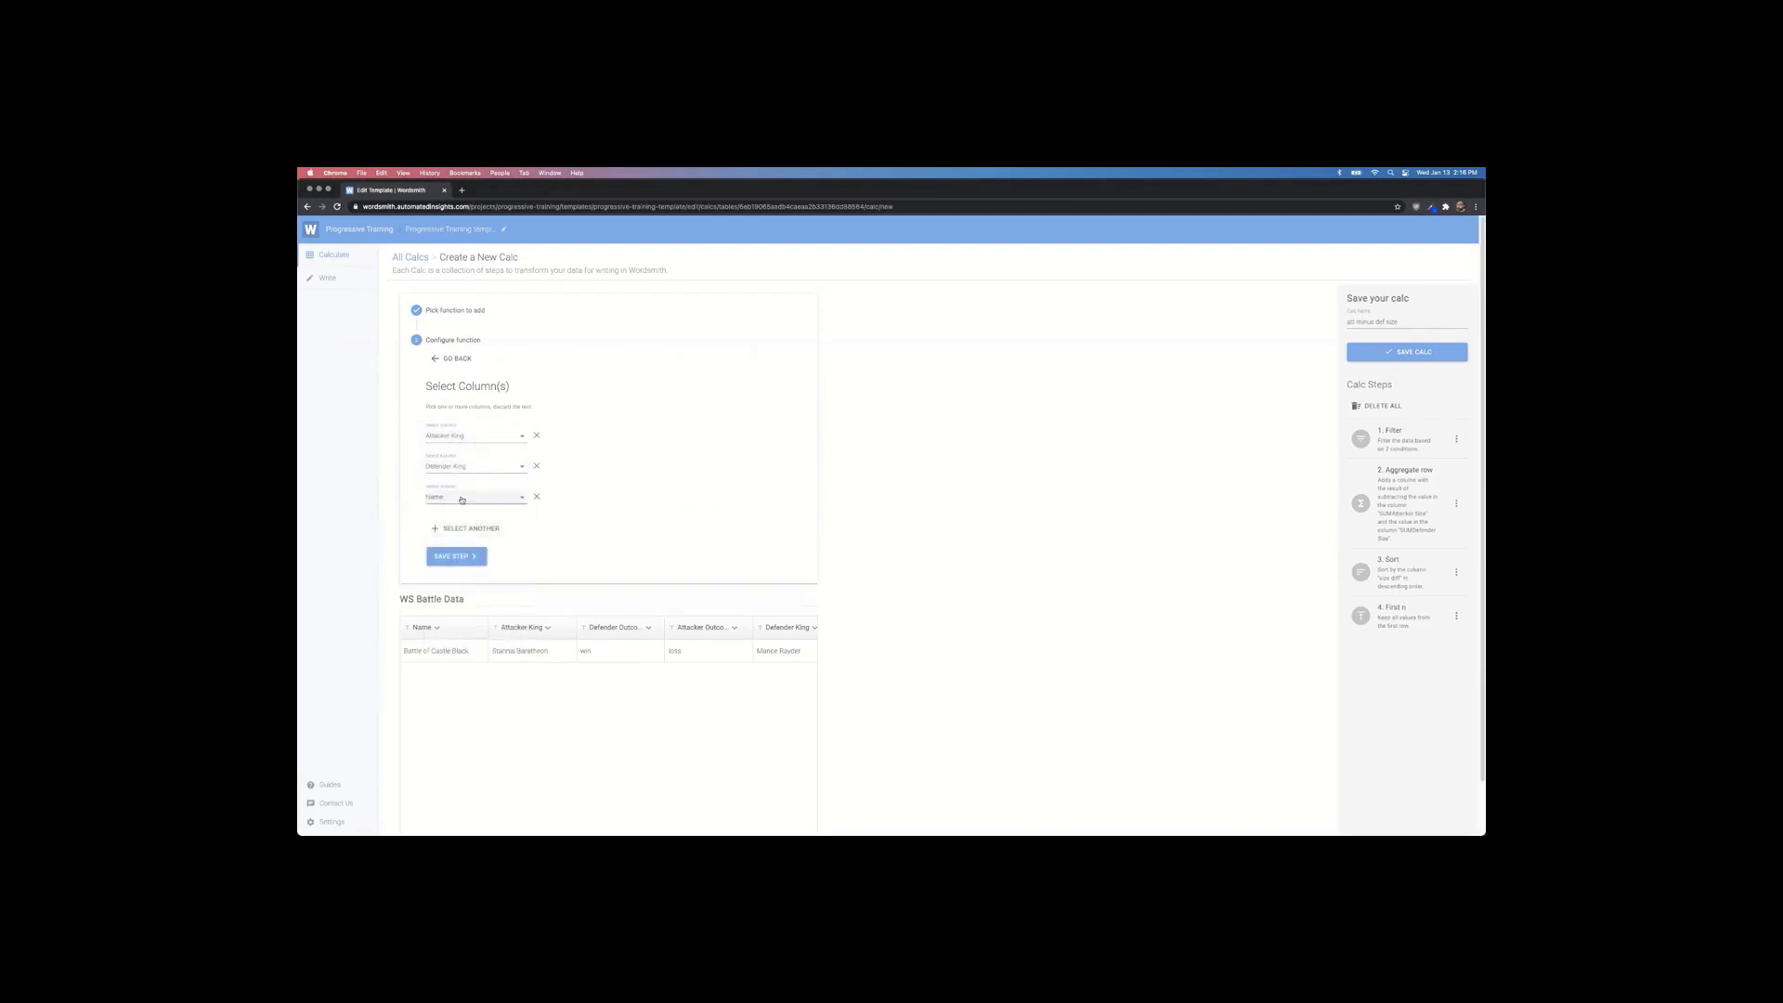
click(462, 499)
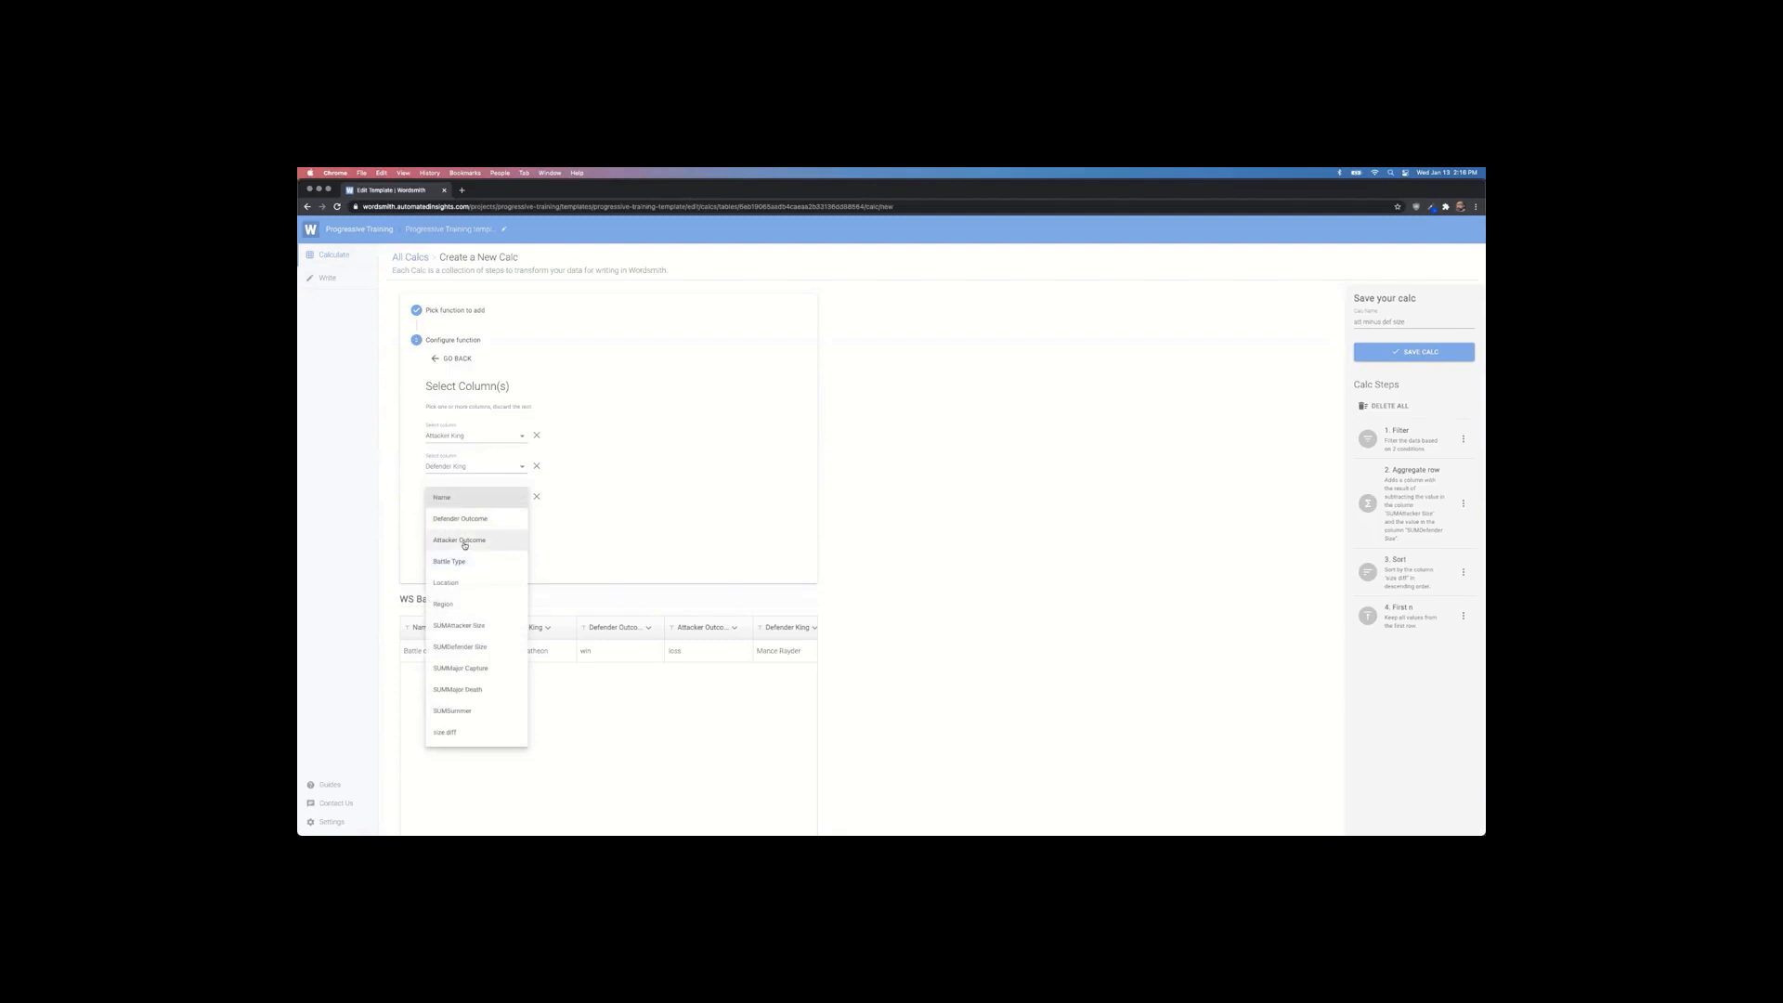
click(464, 542)
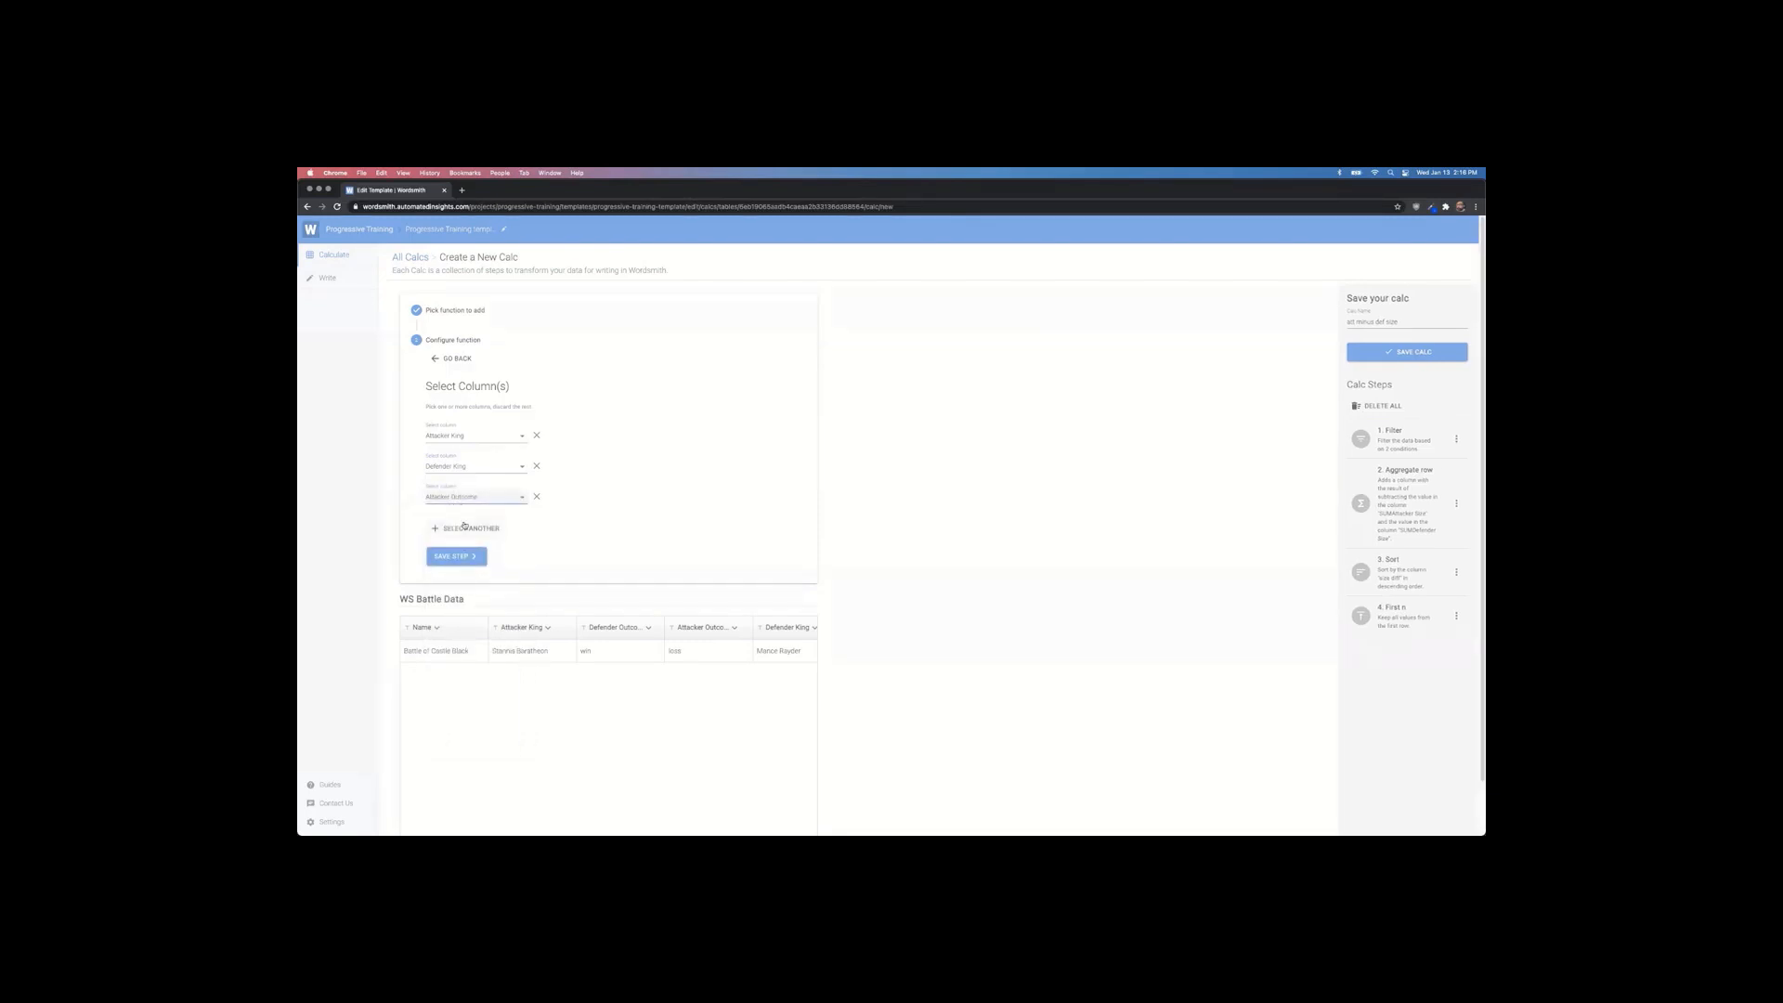
Step: Add Name and size diff to the kept columns, save the step and save the calc
click(465, 527)
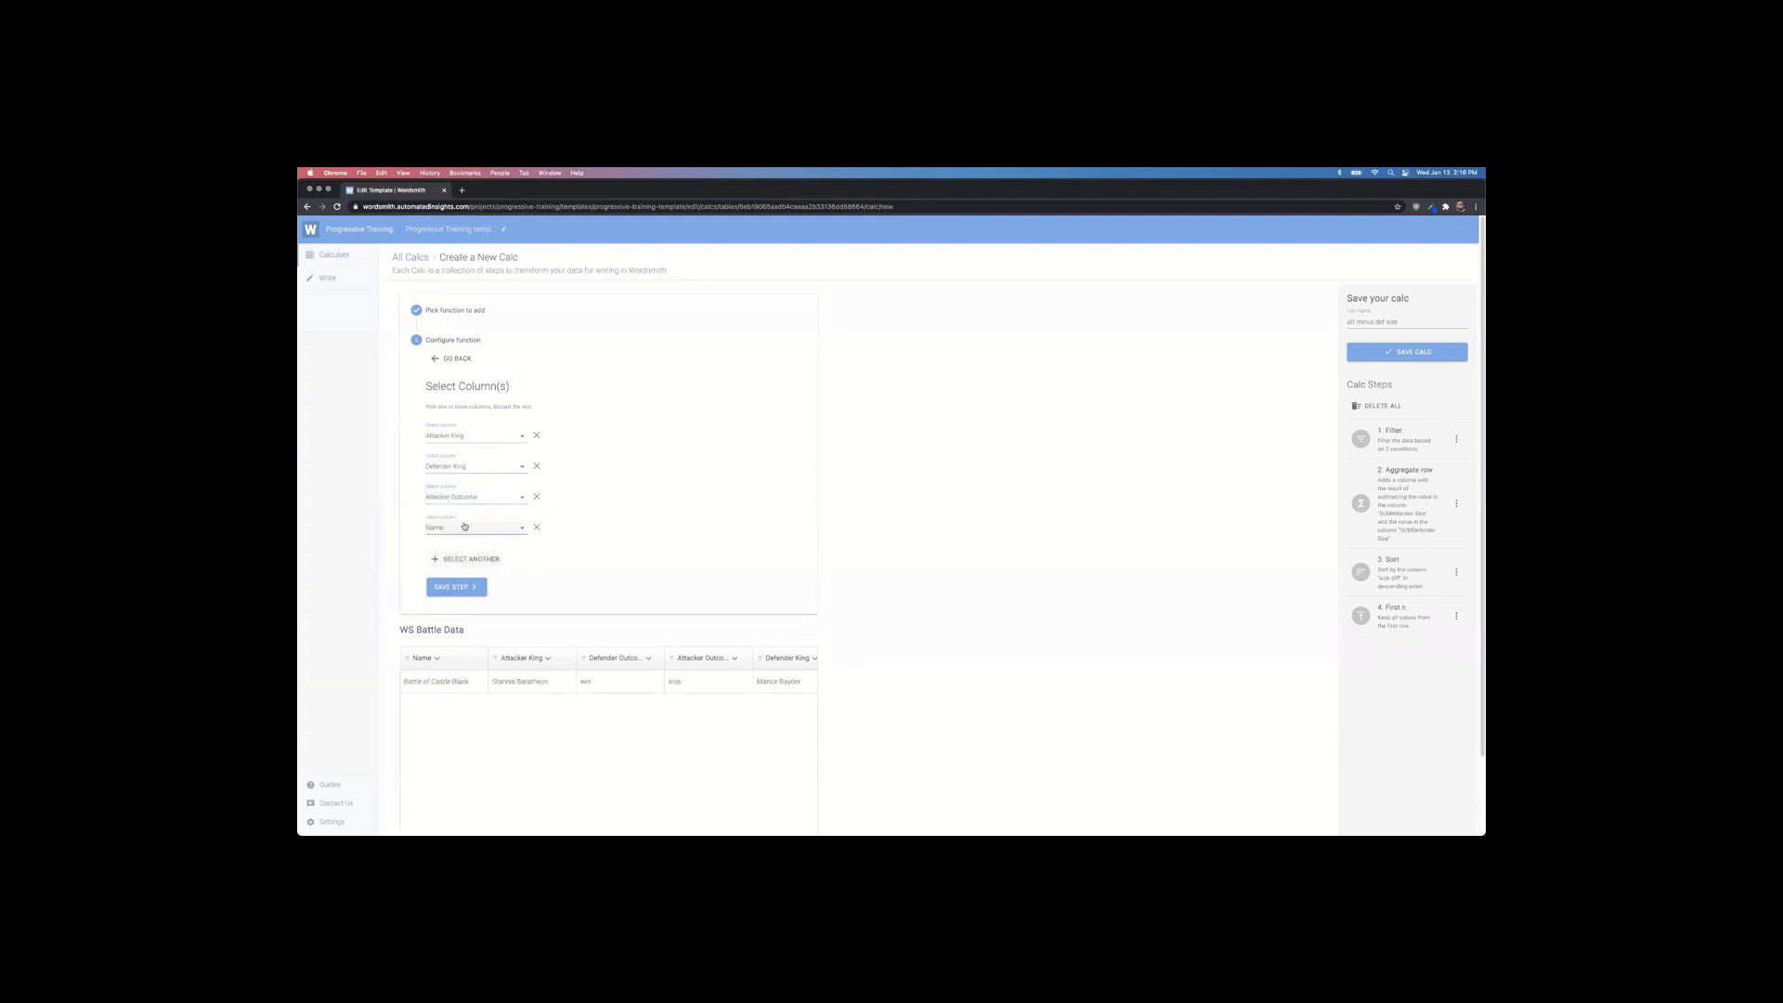
scroll(469, 526, down, 1)
click(474, 466)
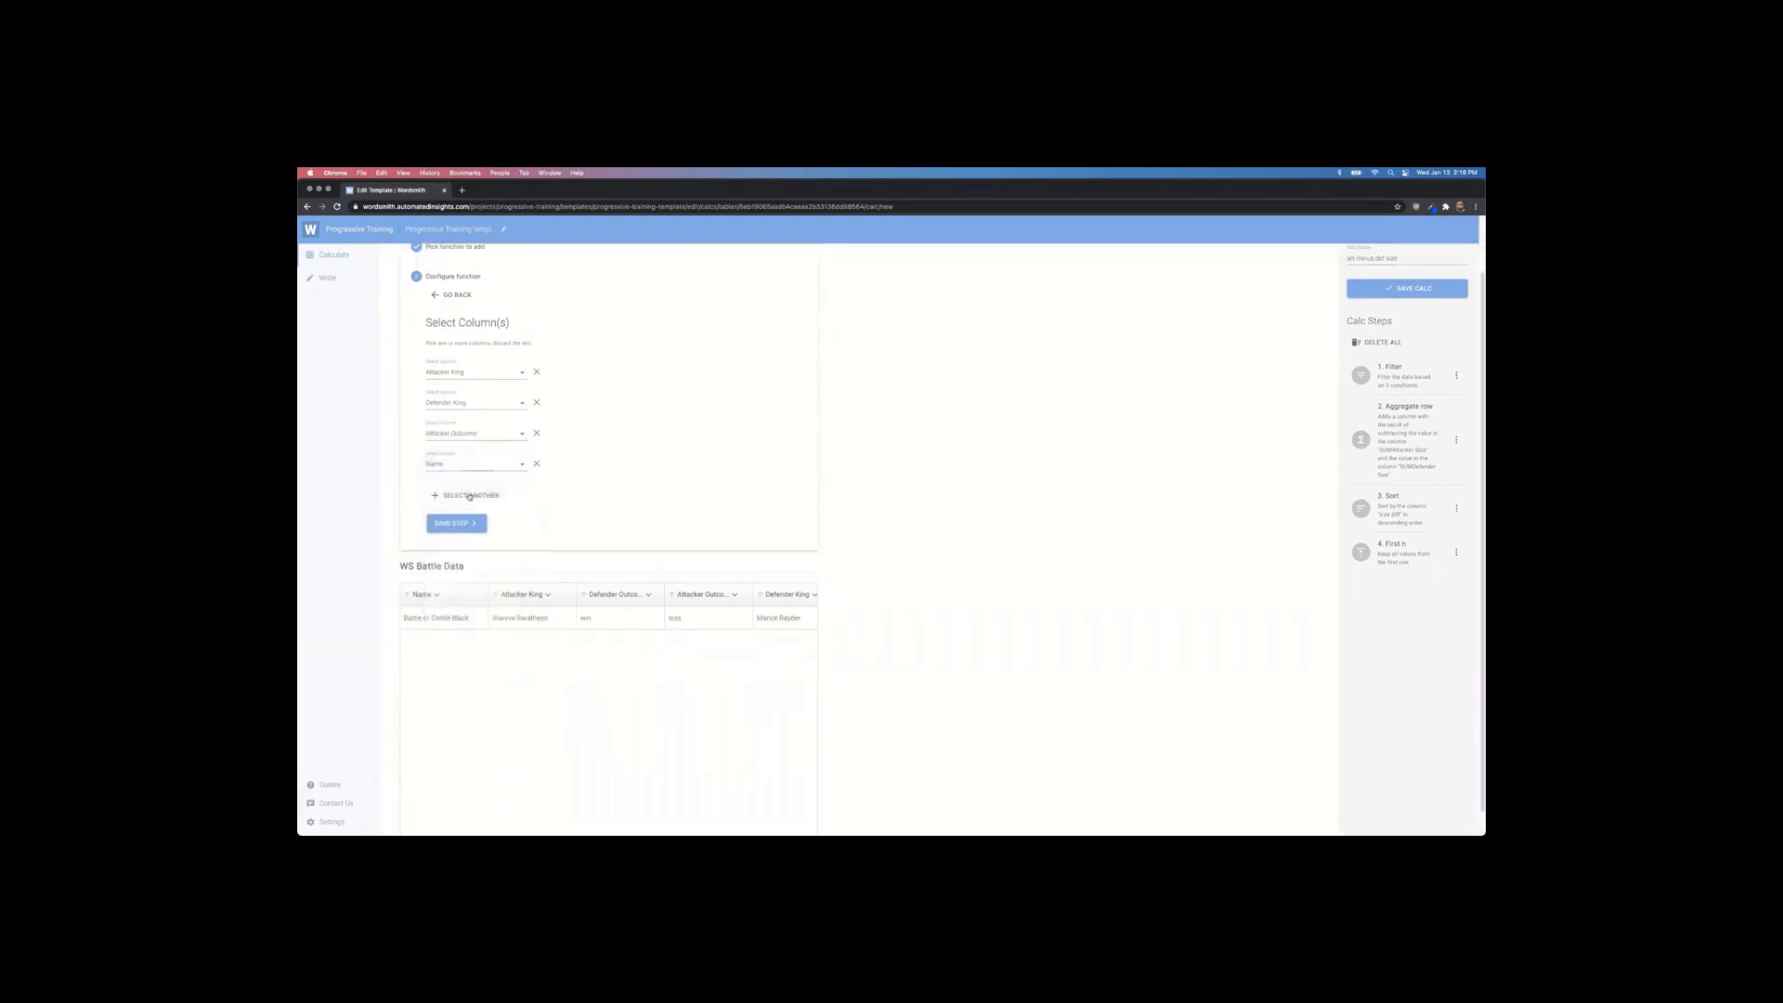
click(466, 494)
click(468, 496)
click(469, 692)
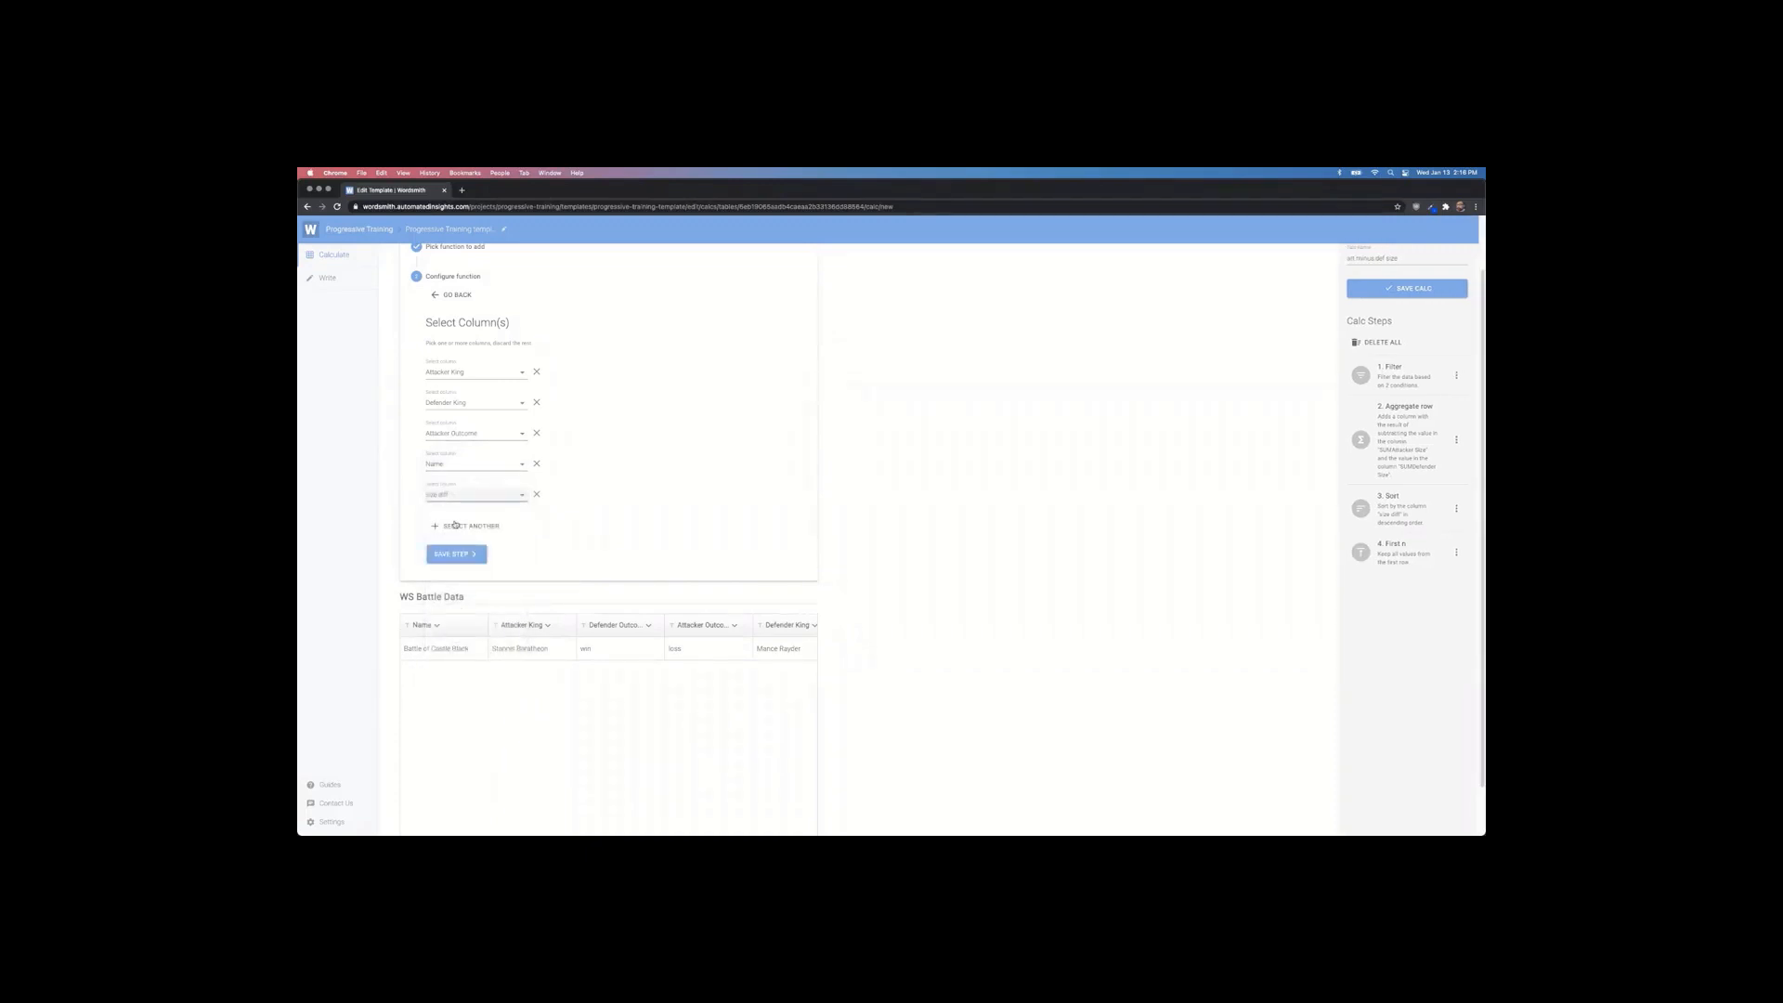
click(454, 553)
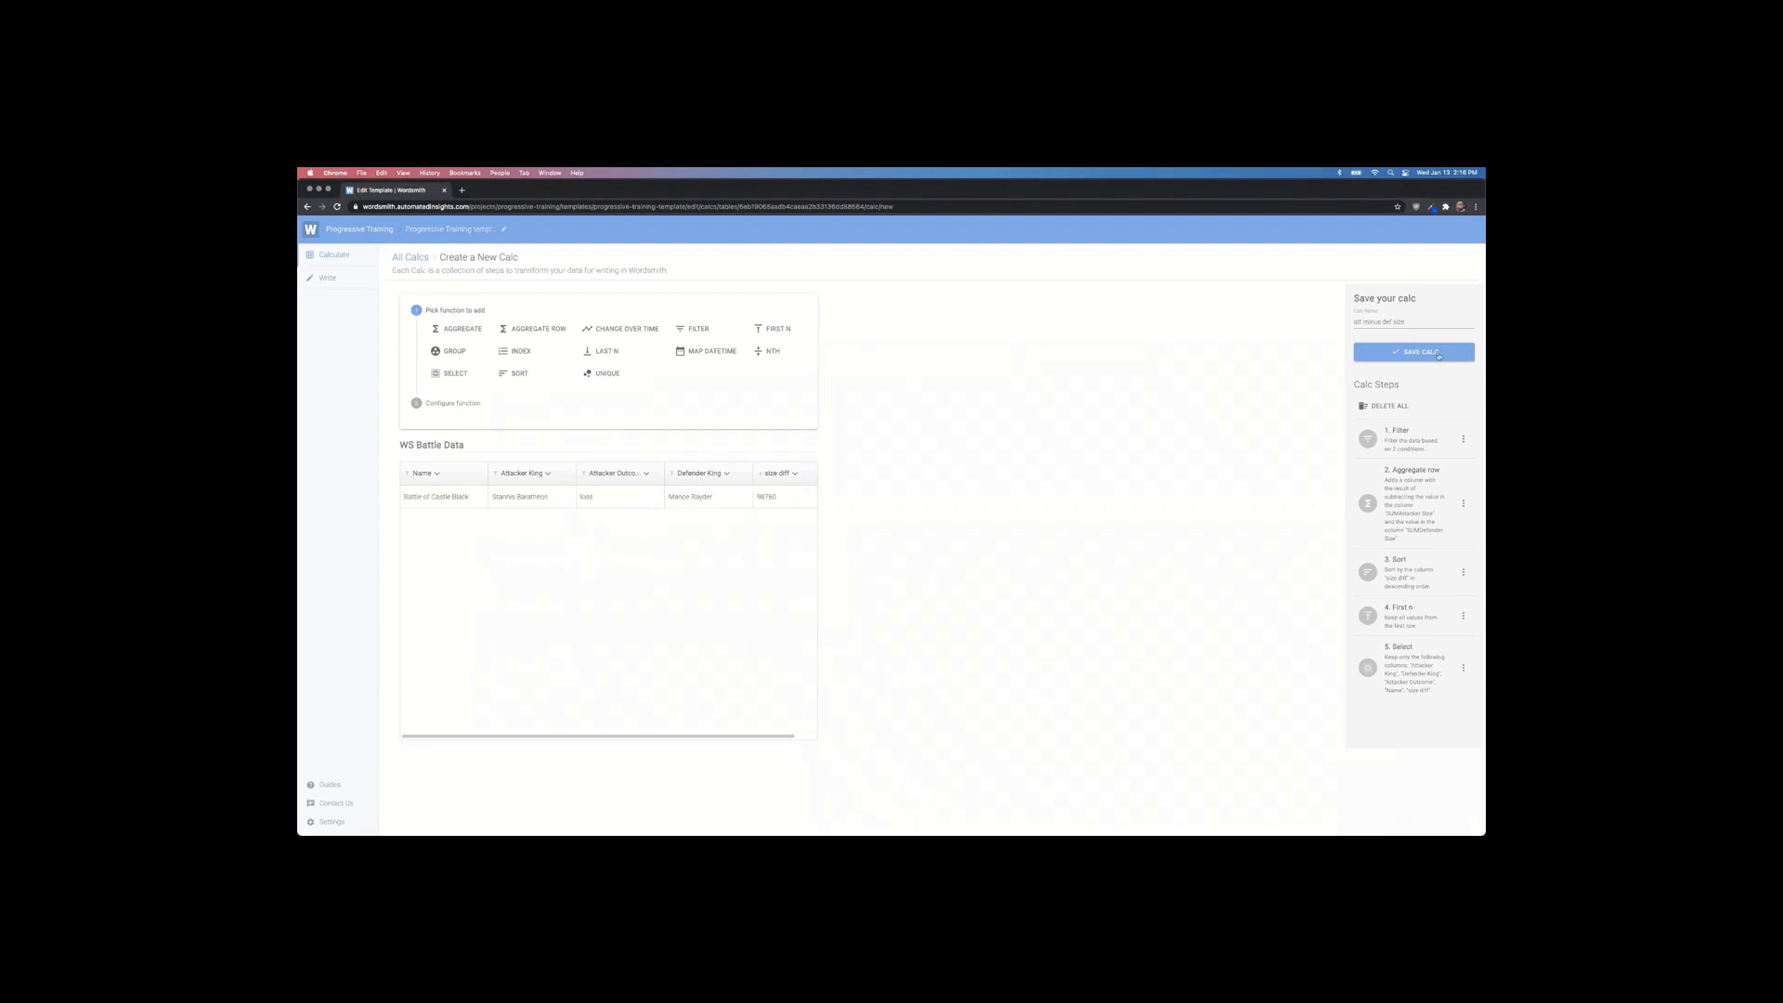
click(1437, 353)
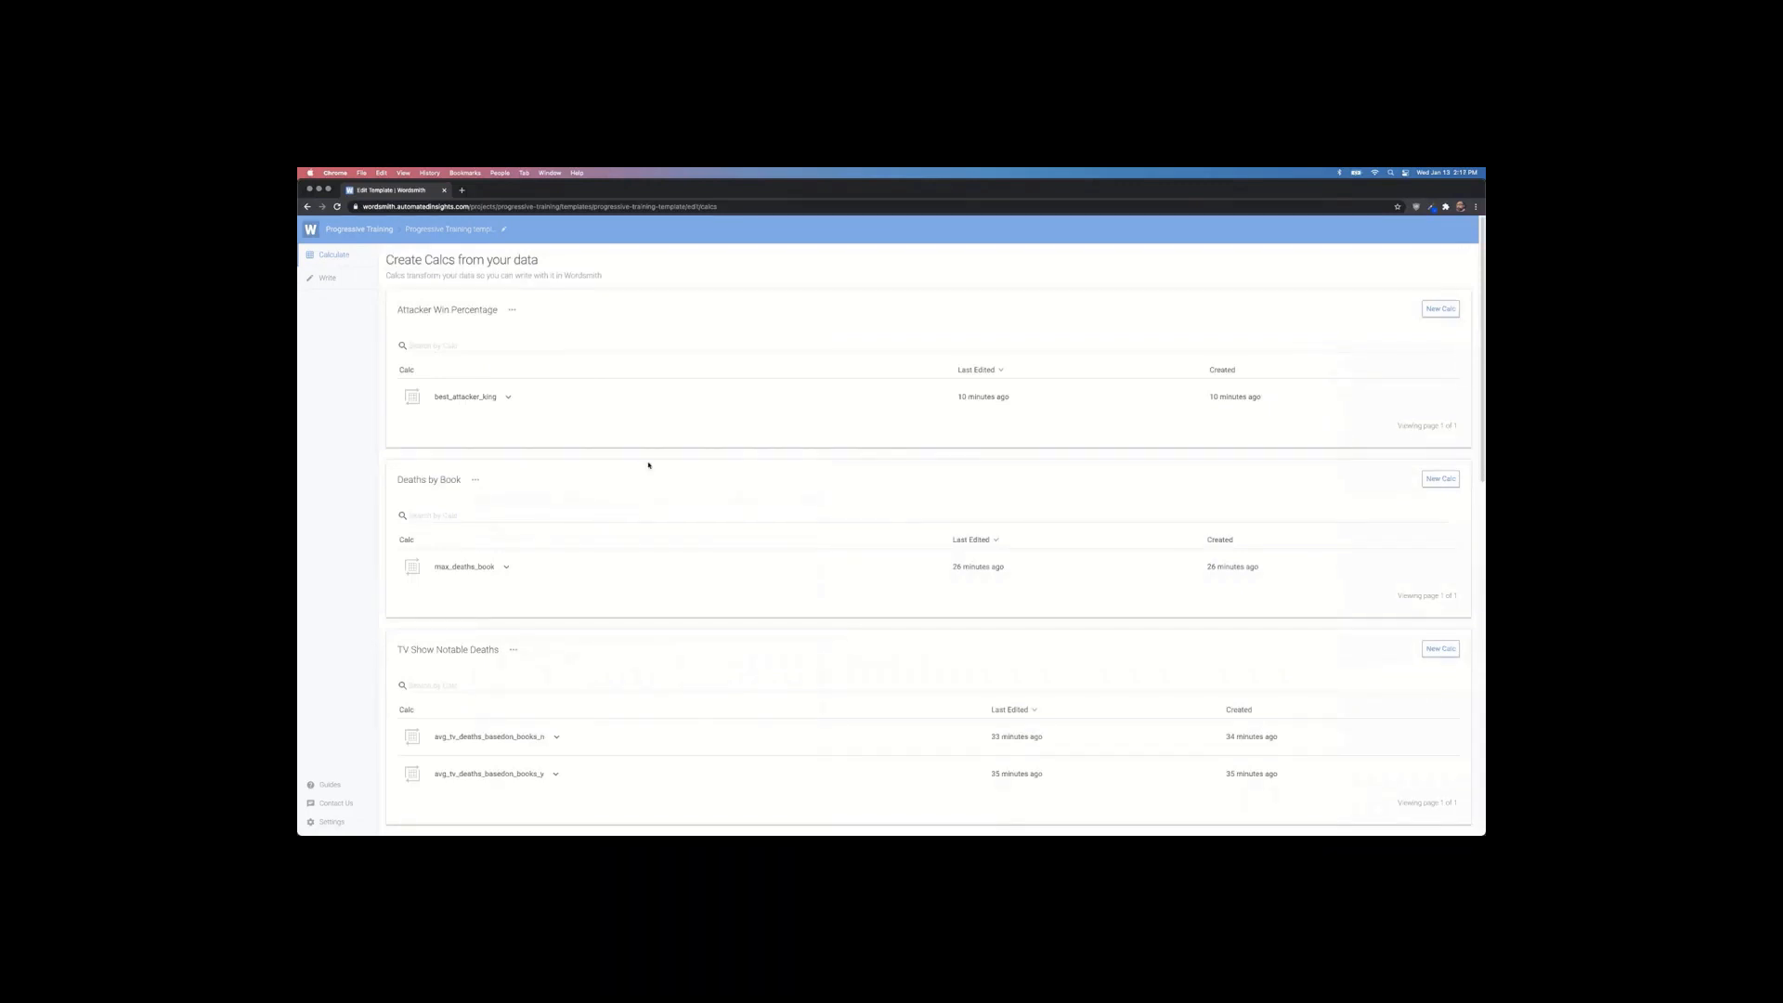
Step: Copy the att_minus_def_size calc under the name def minus att size
scroll(649, 465, down, 15)
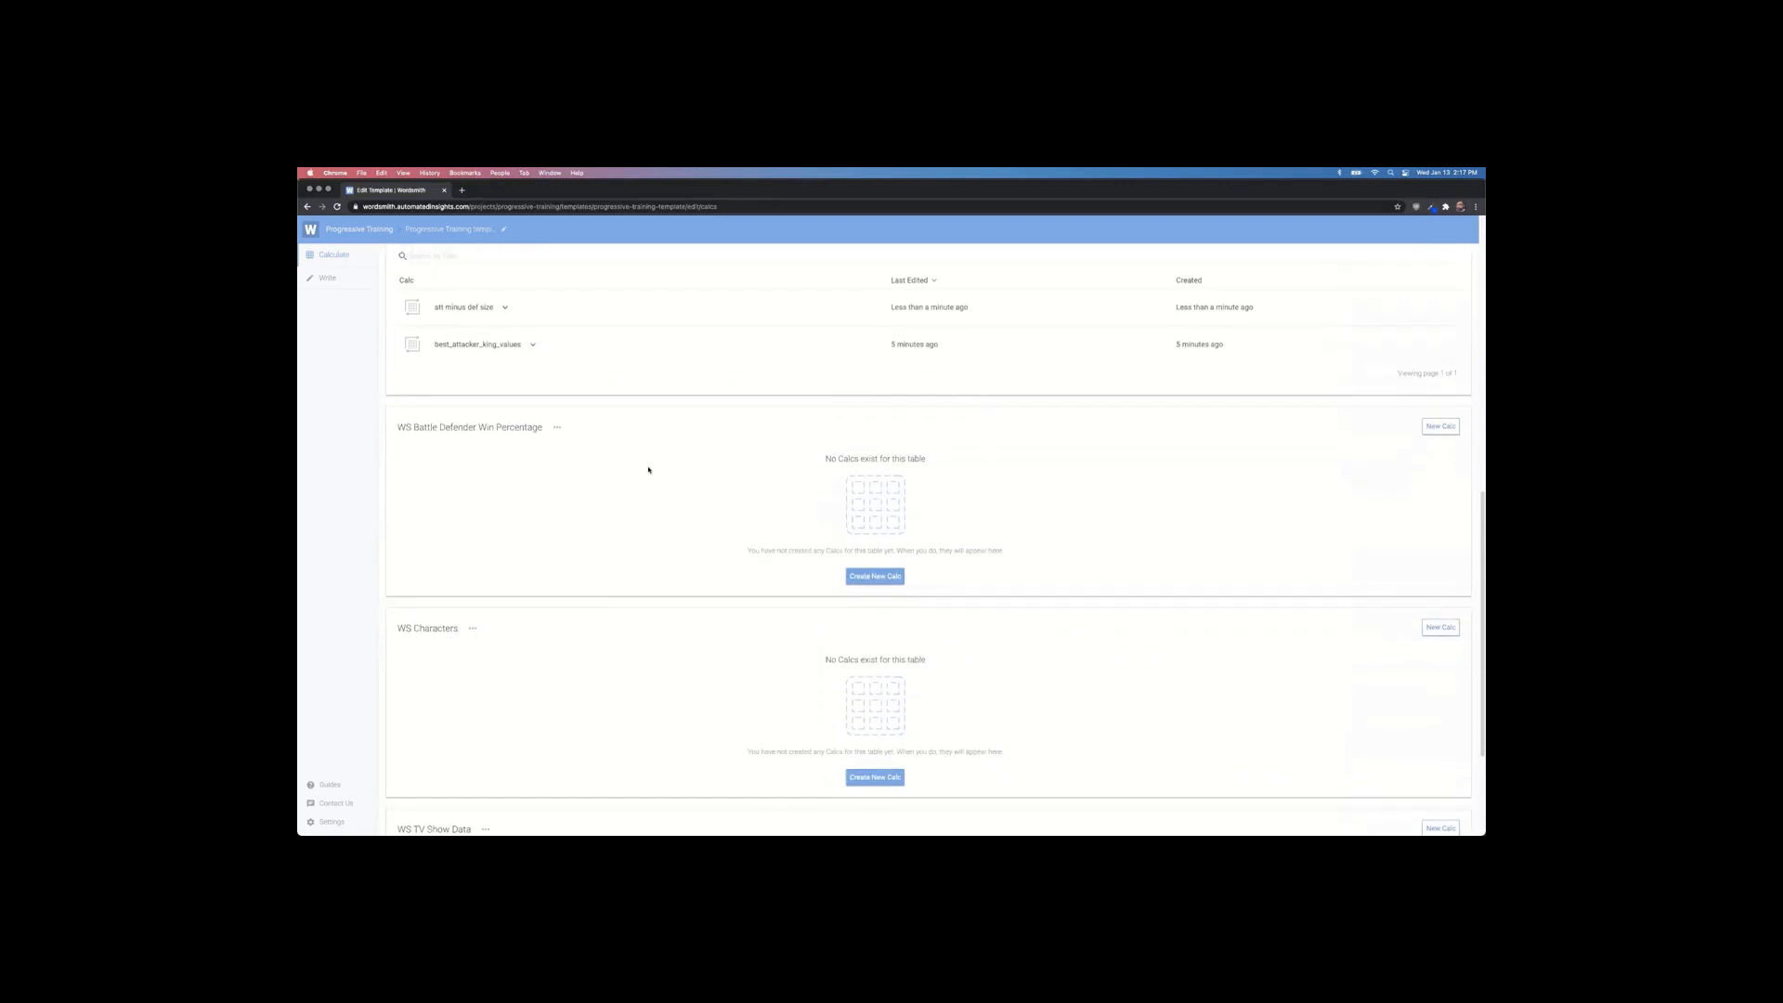
scroll(648, 470, up, 2)
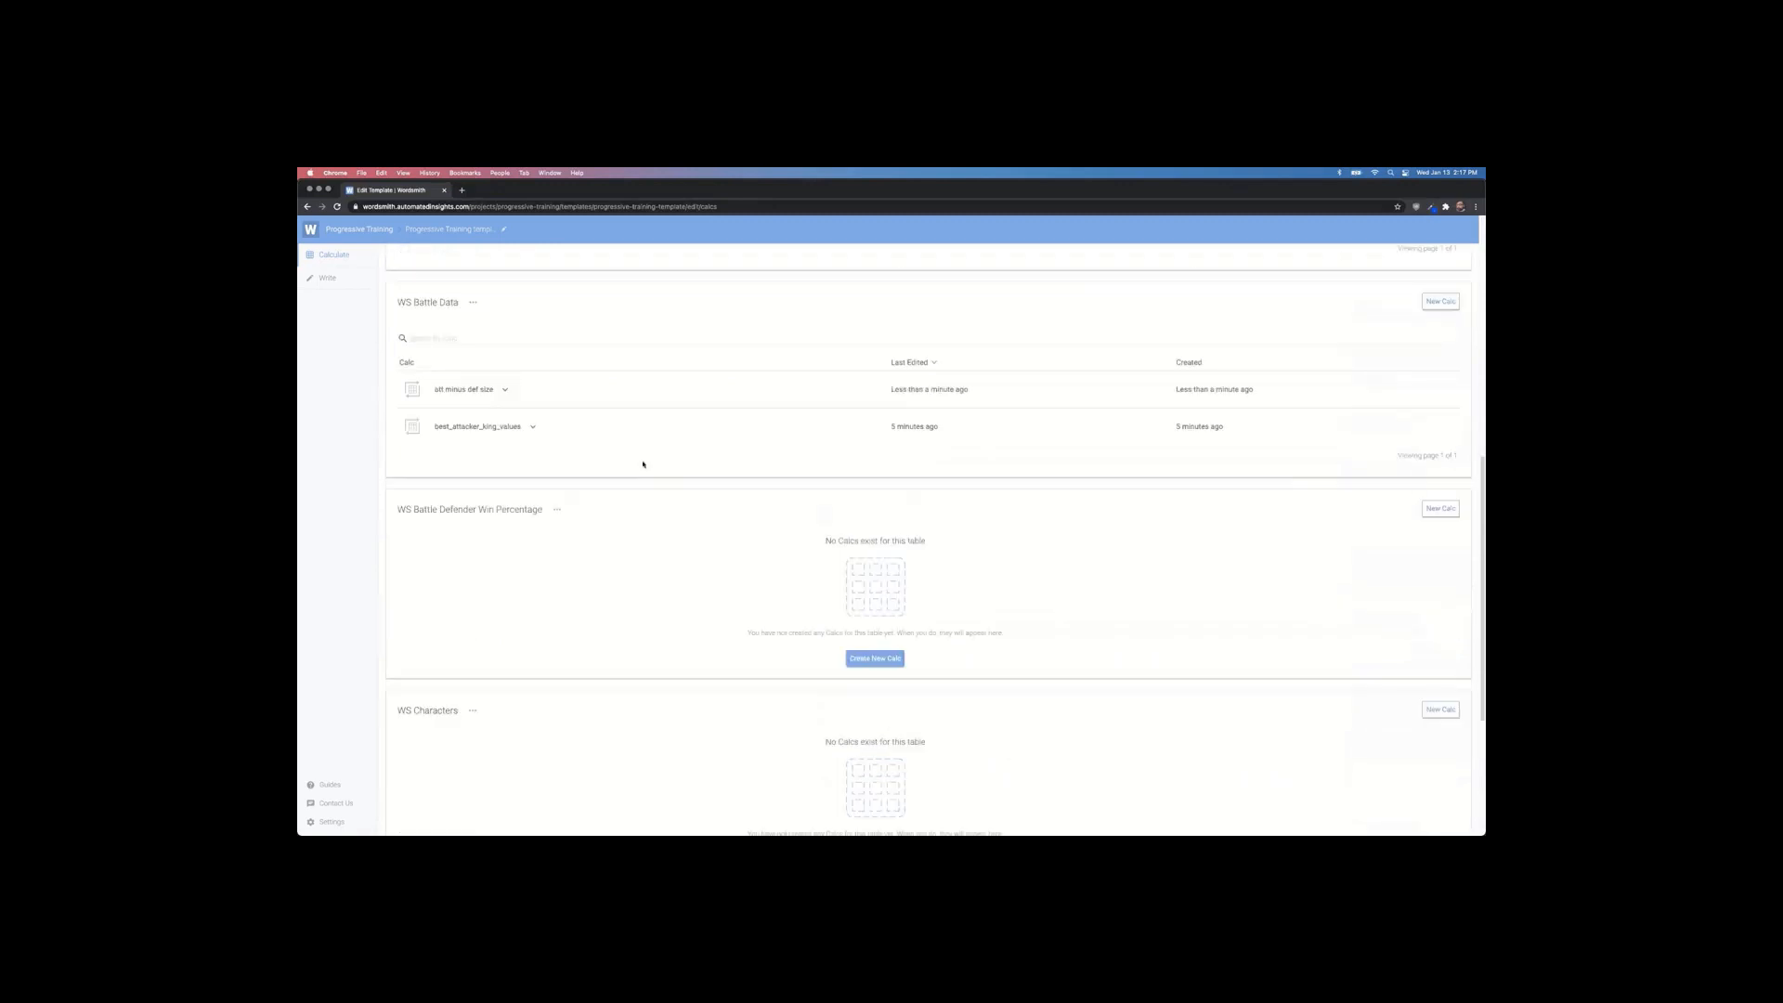
click(505, 389)
click(510, 437)
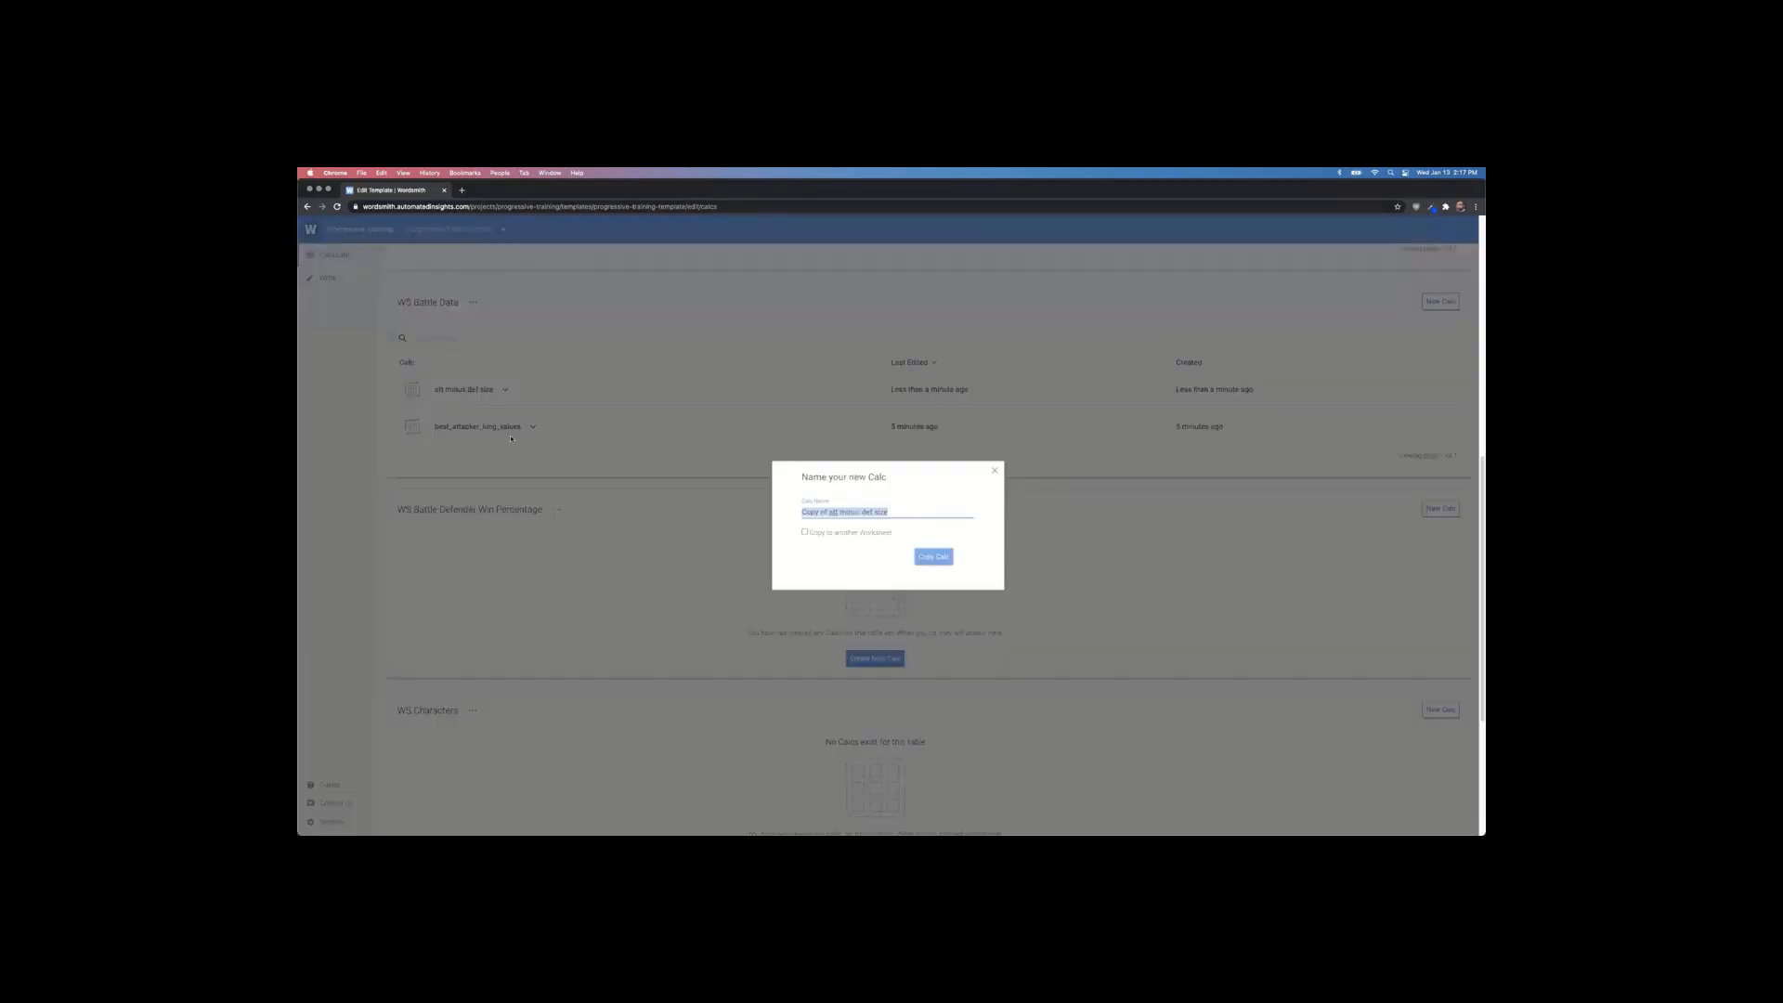
click(832, 513)
drag(871, 512, 803, 512)
key(BackSpace)
text(att)
key(Delete)
click(936, 558)
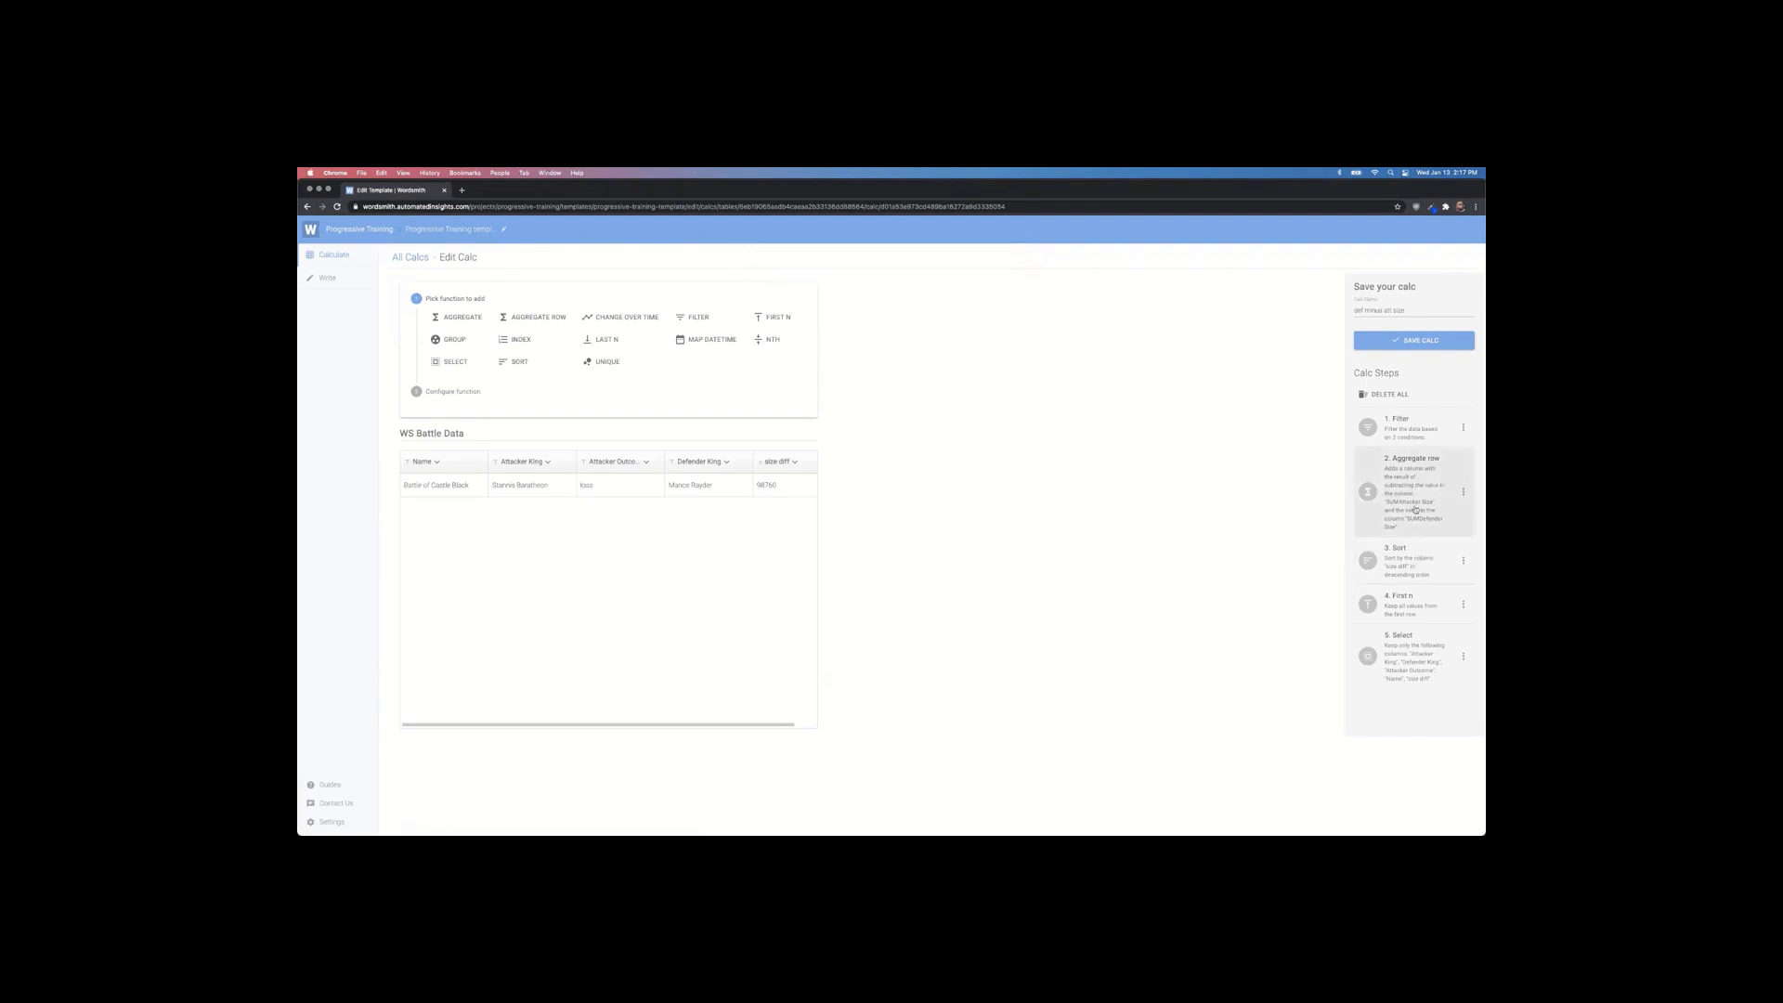
Step: Edit the Aggregate Row step so size diff is SUMDefender Size minus SUMAttacker Size, and save it
click(1464, 491)
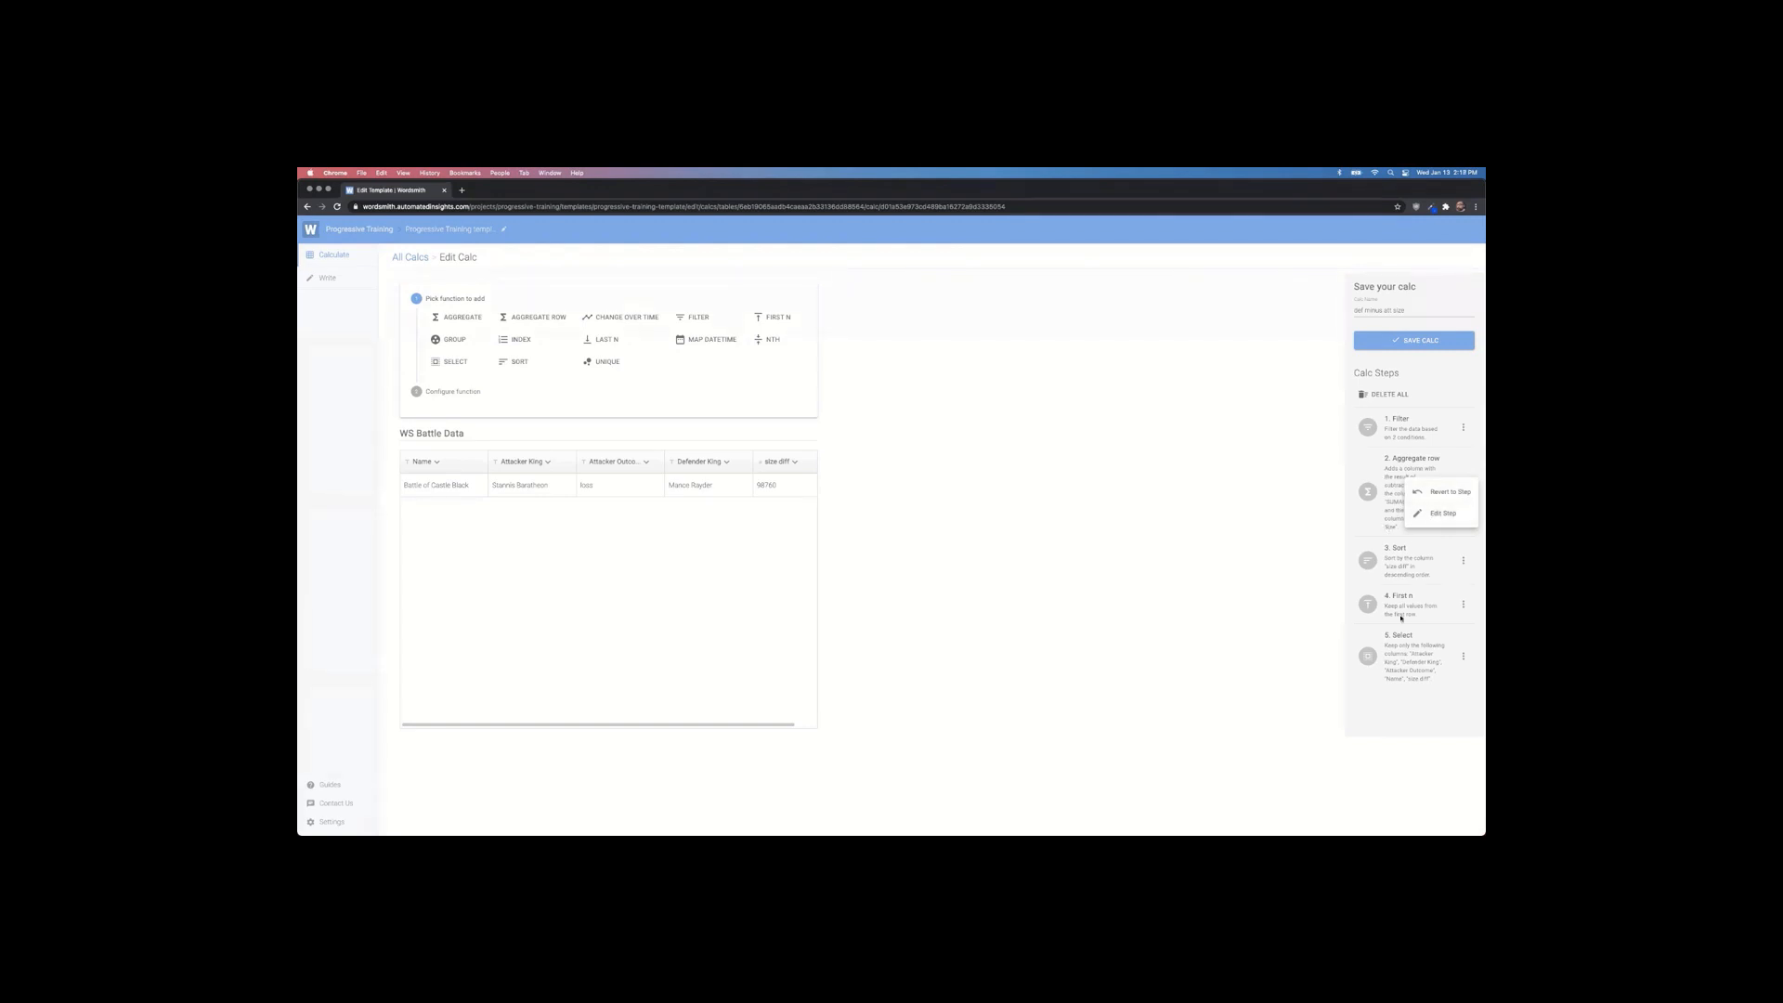
click(1440, 512)
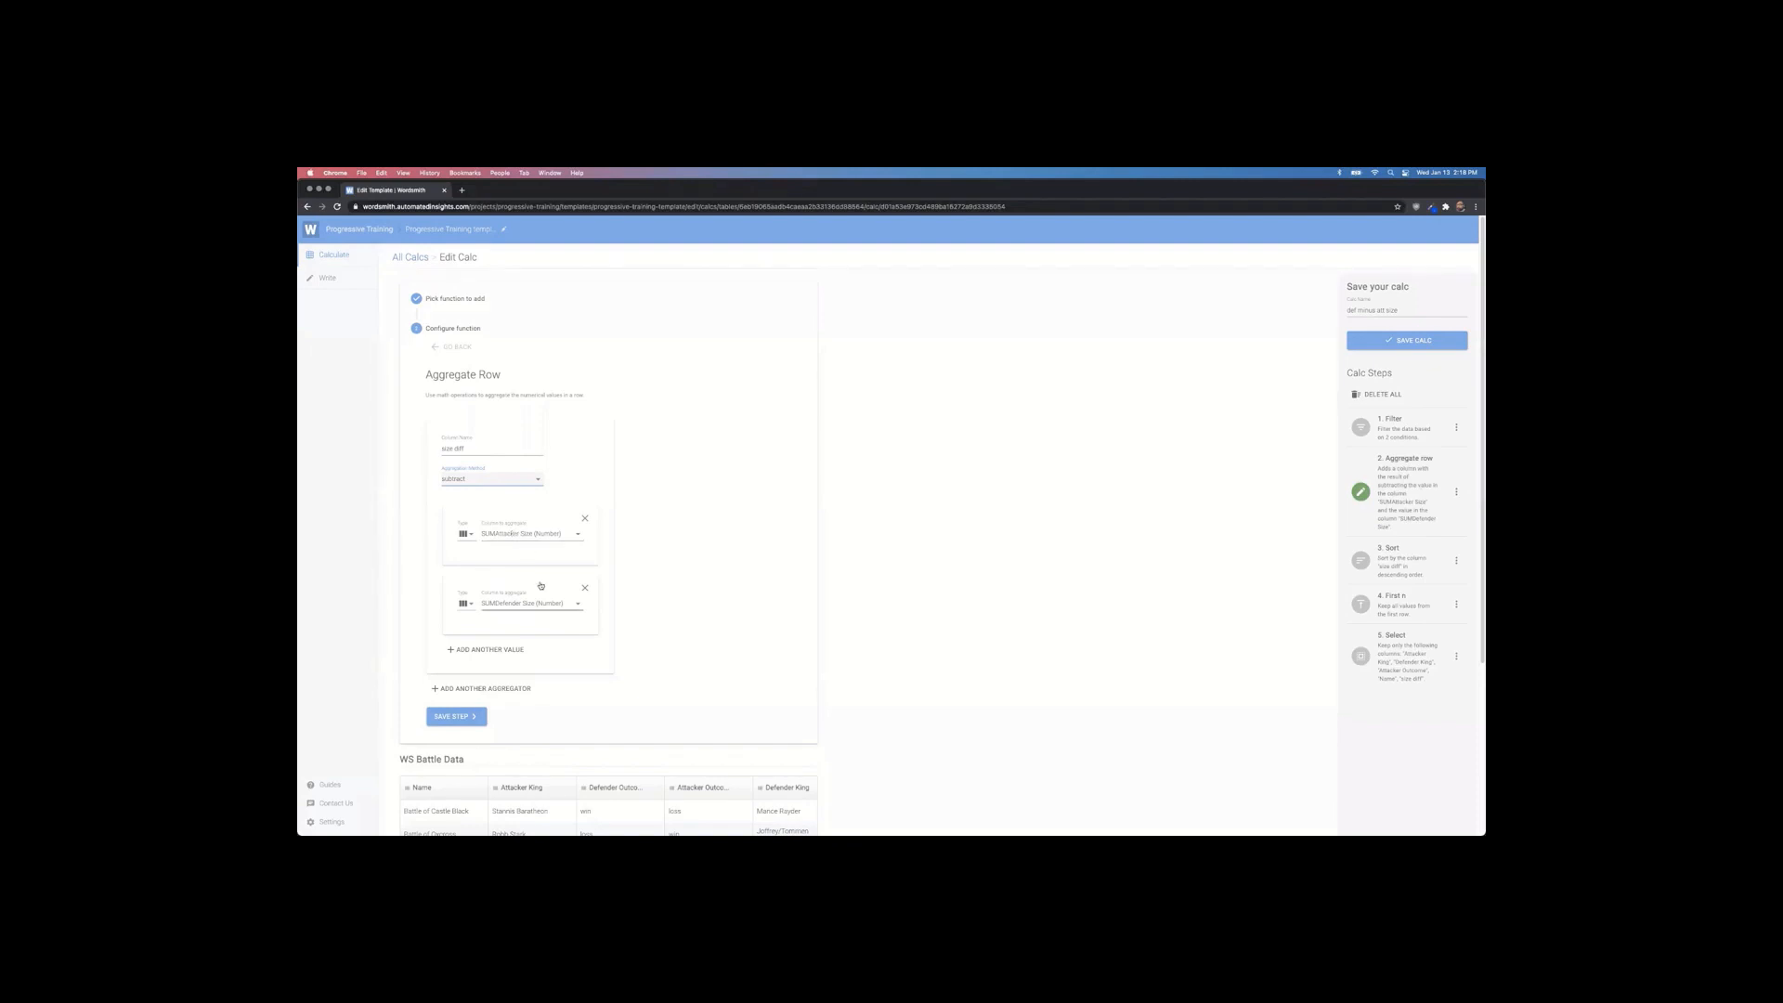
click(531, 535)
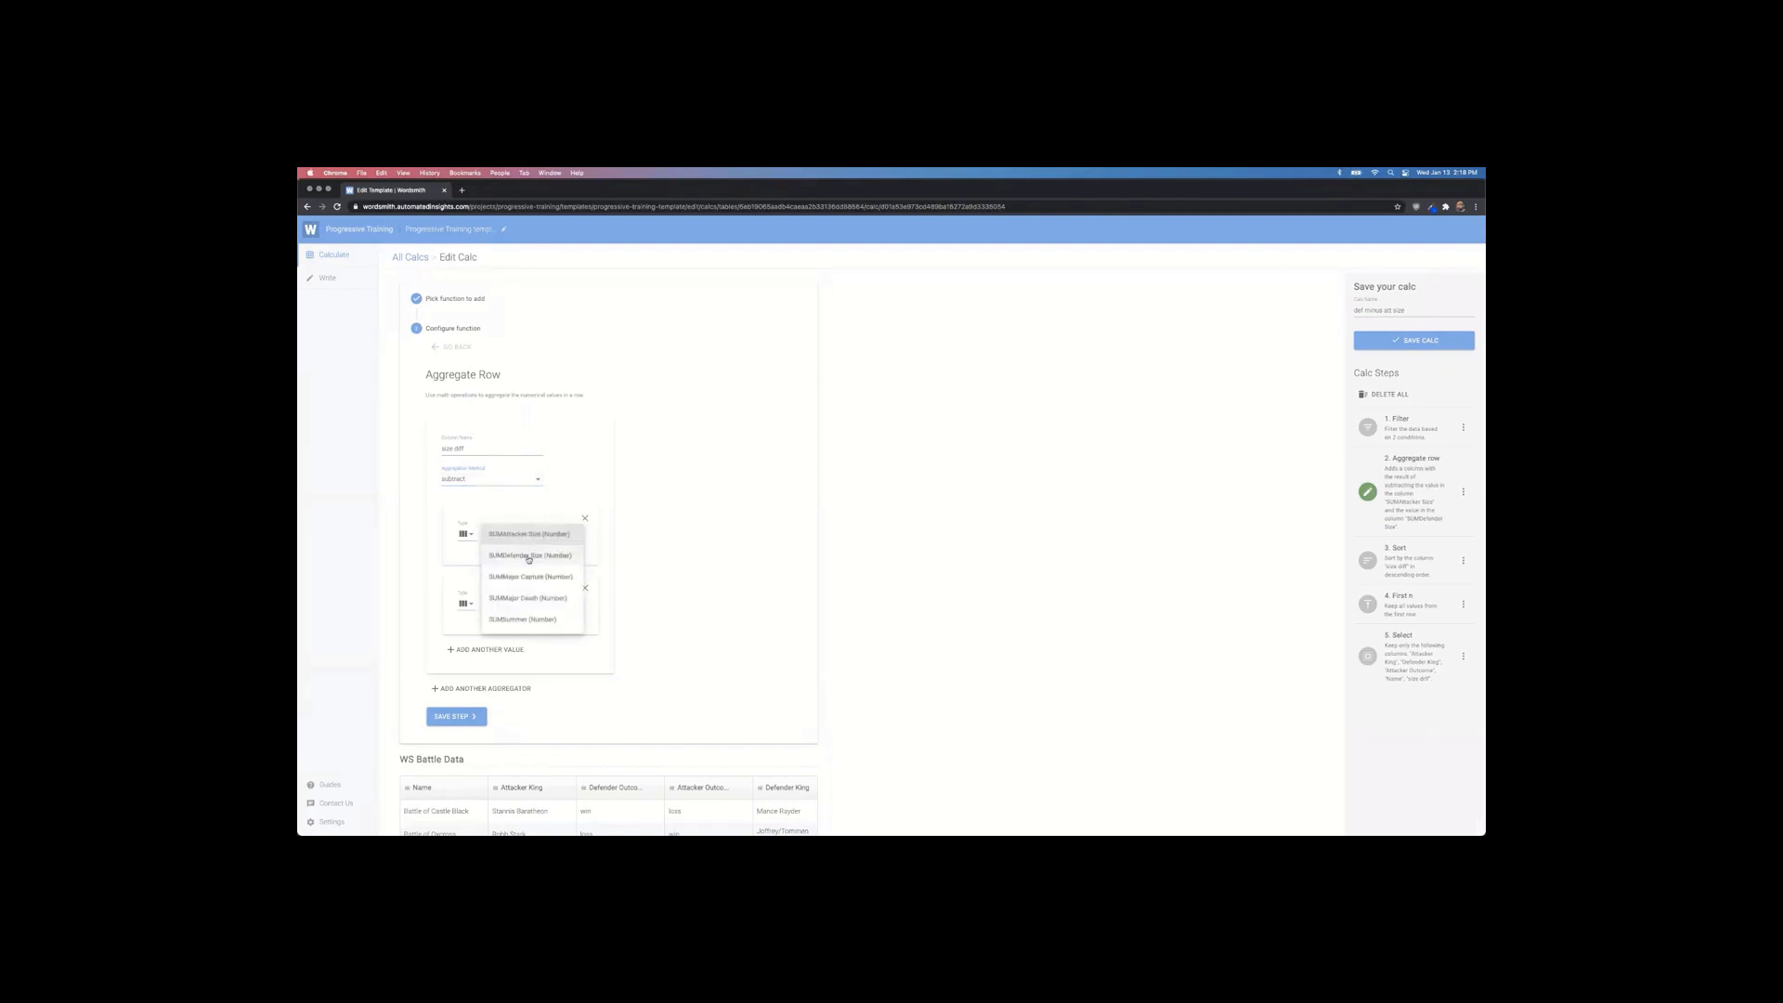
click(530, 582)
click(532, 603)
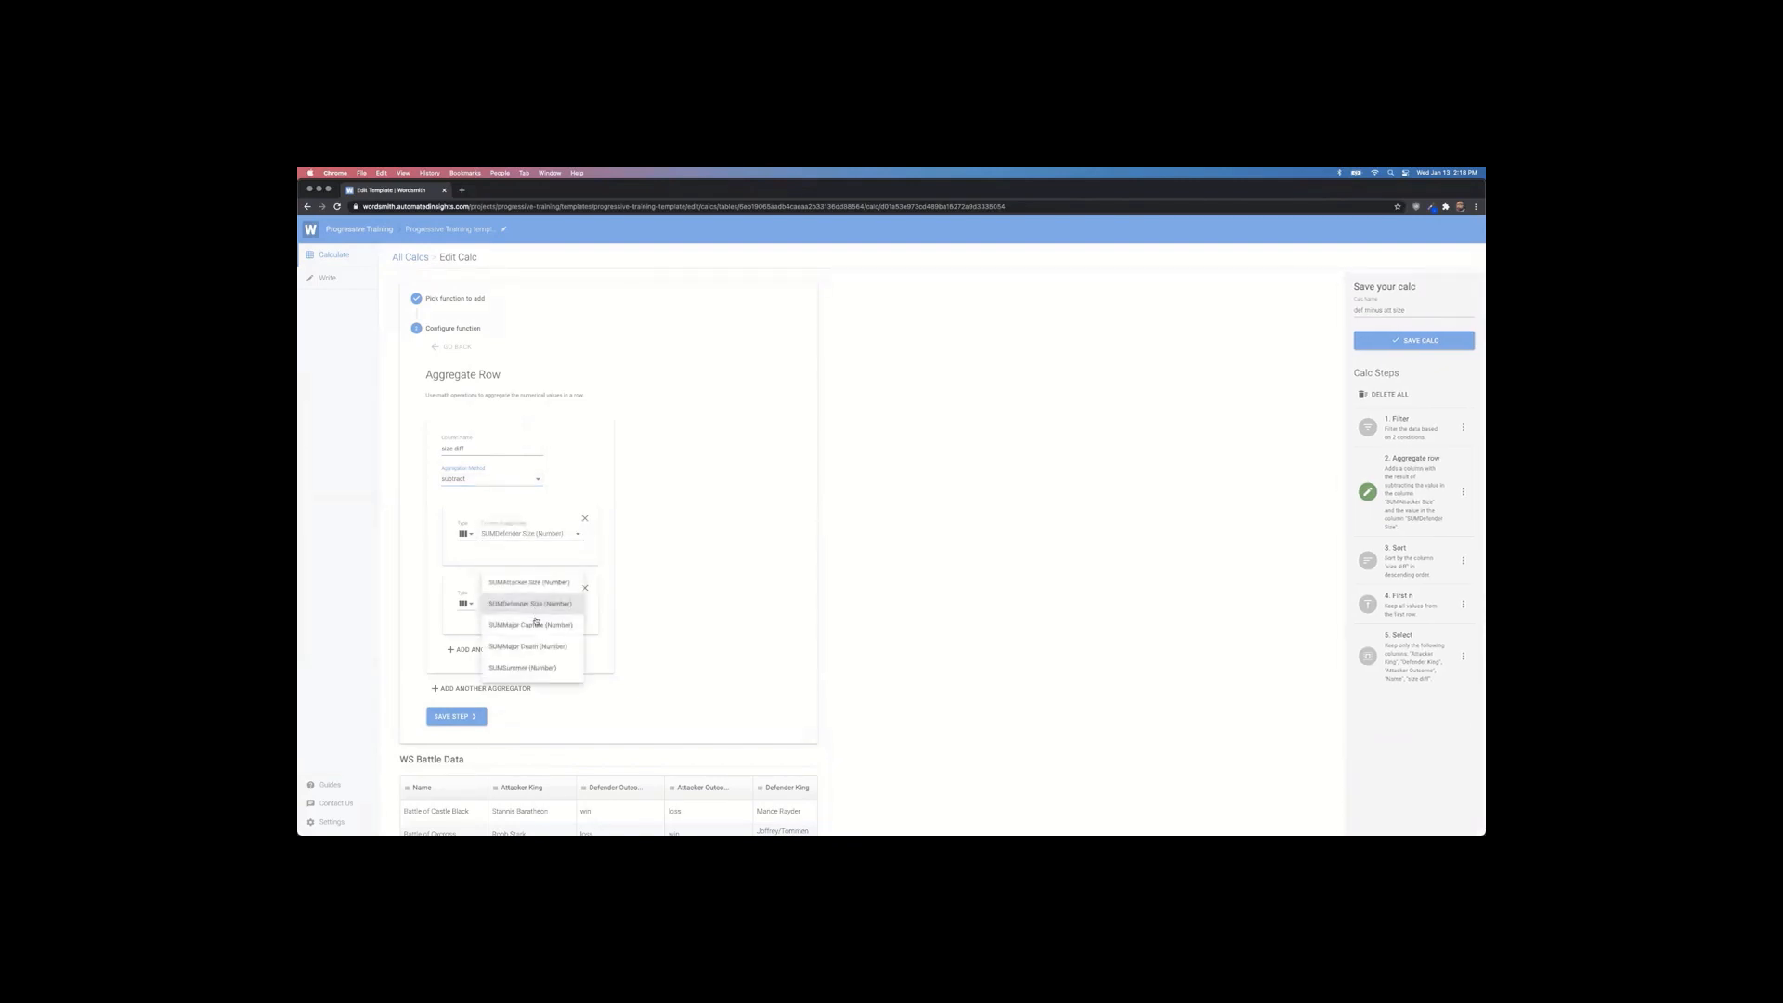
click(537, 581)
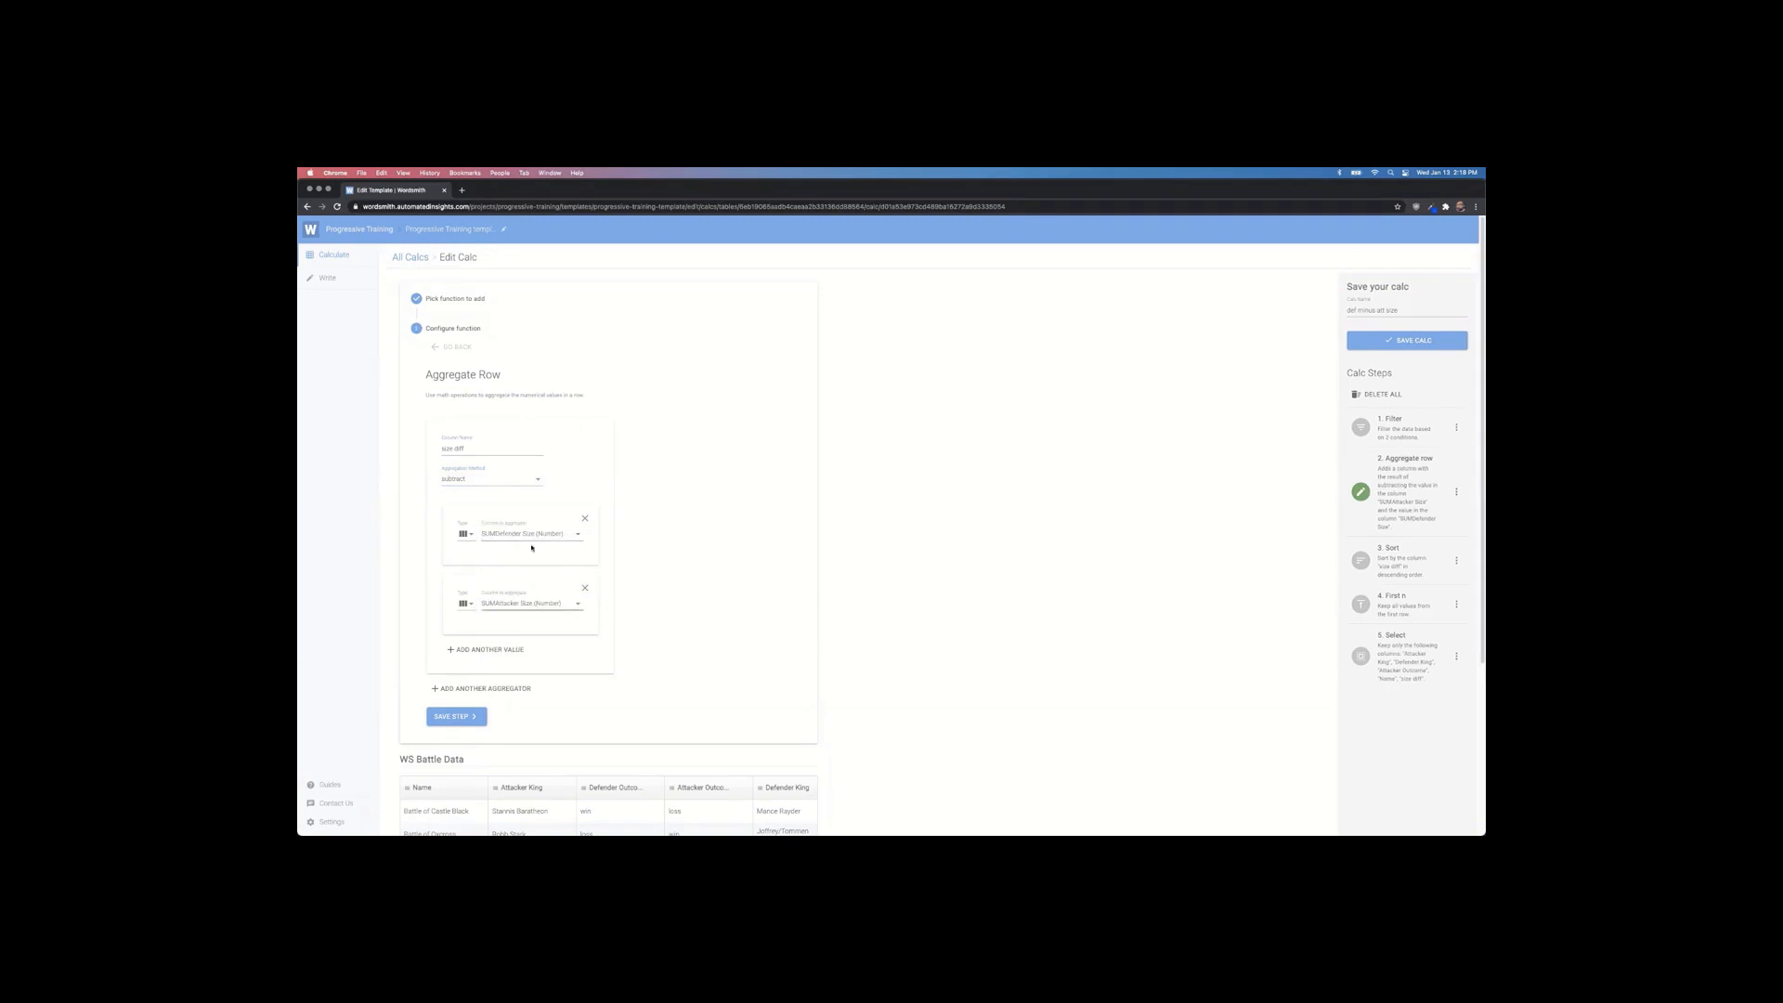
scroll(460, 578, down, 3)
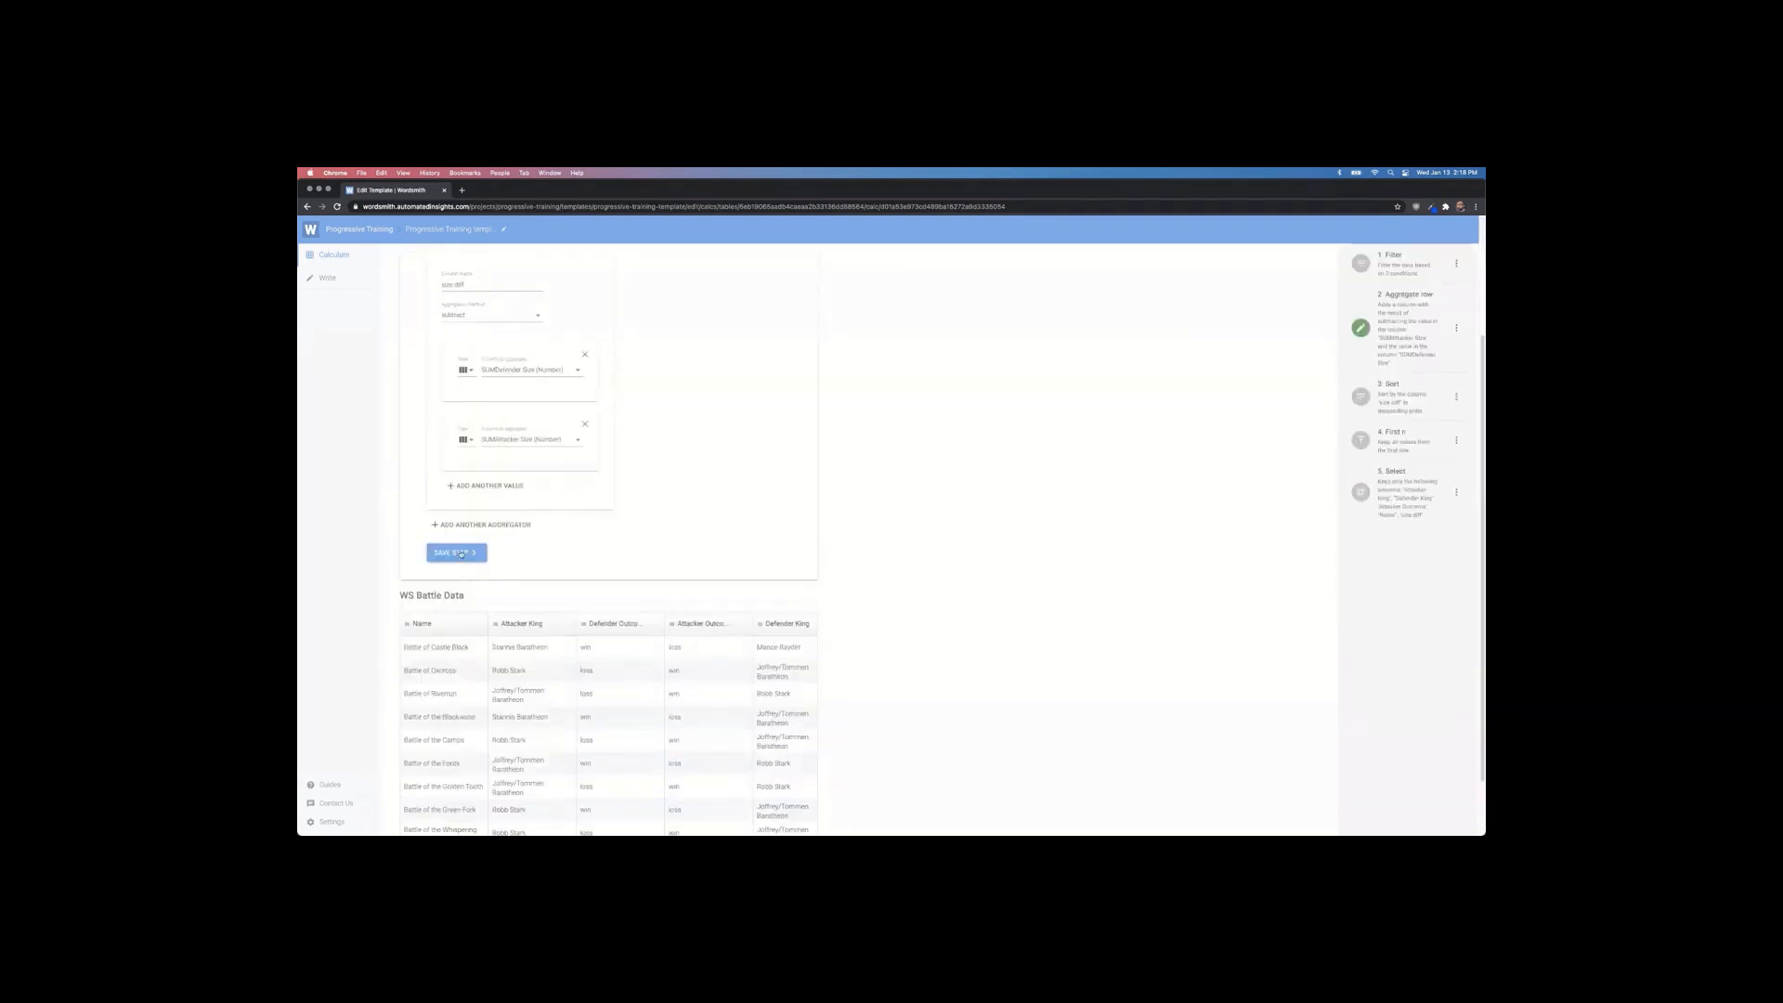
click(457, 552)
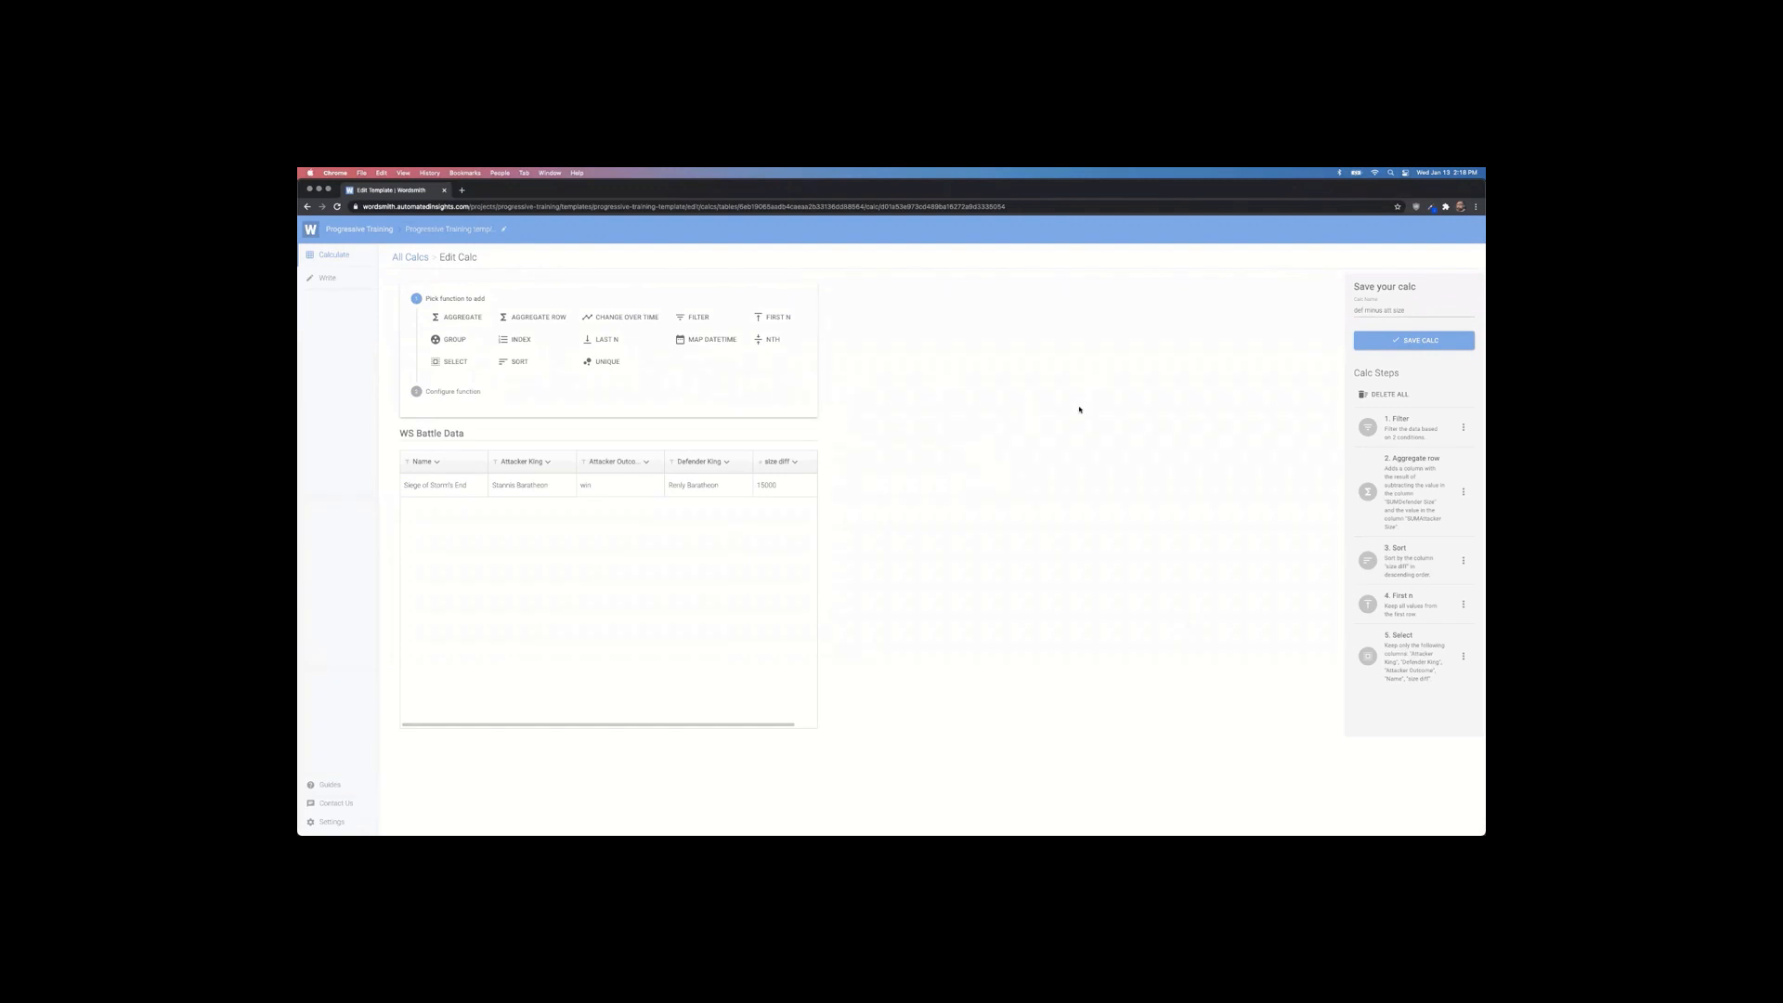
Step: Save the def minus att size calc and reopen att minus def size under WS Battle Data
click(1439, 348)
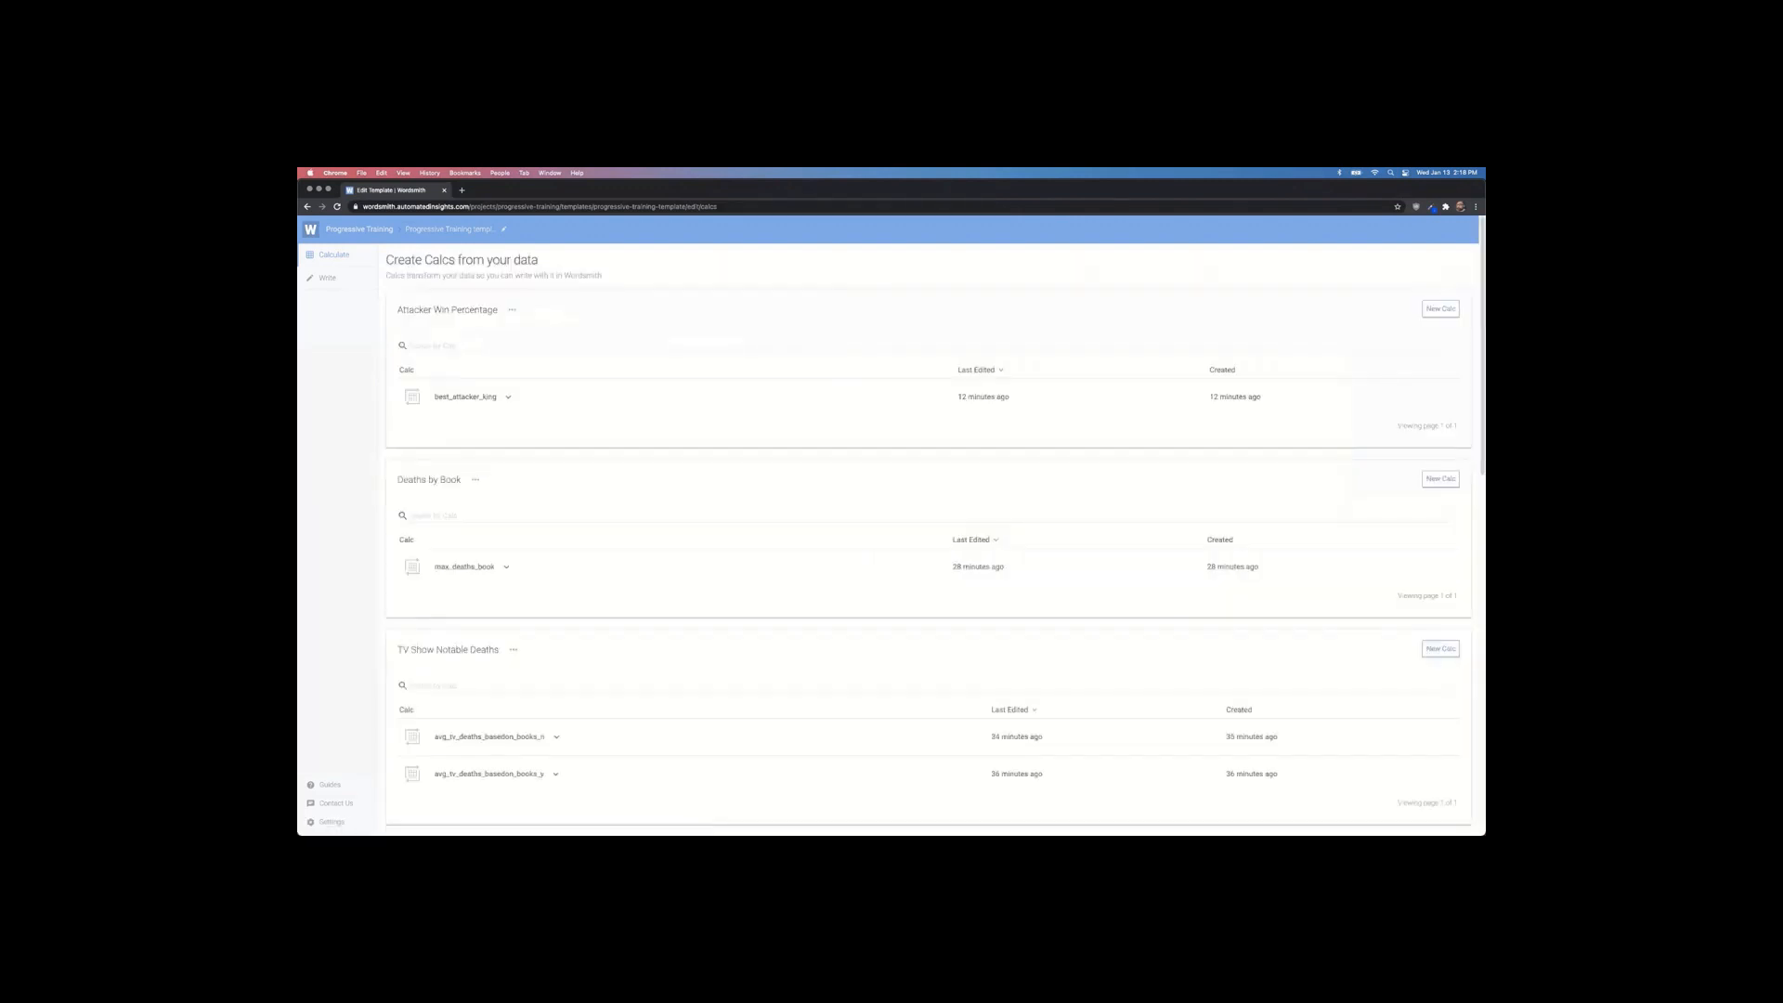
scroll(638, 515, down, 9)
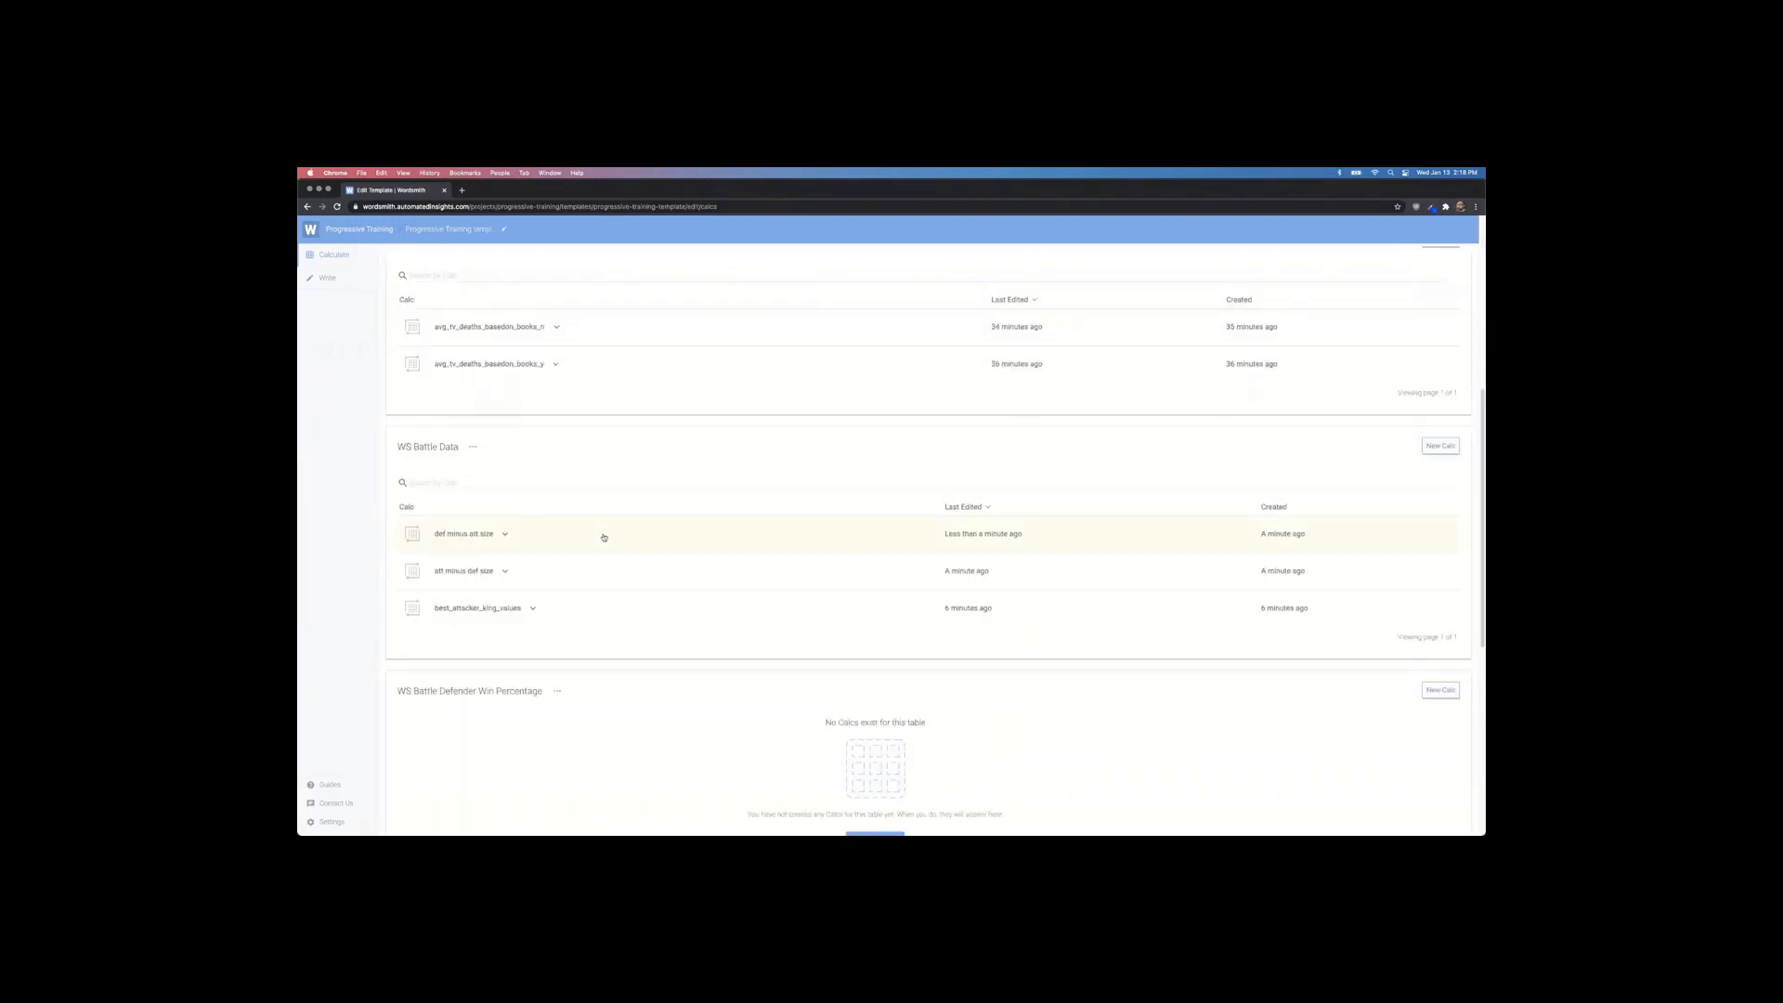
click(468, 573)
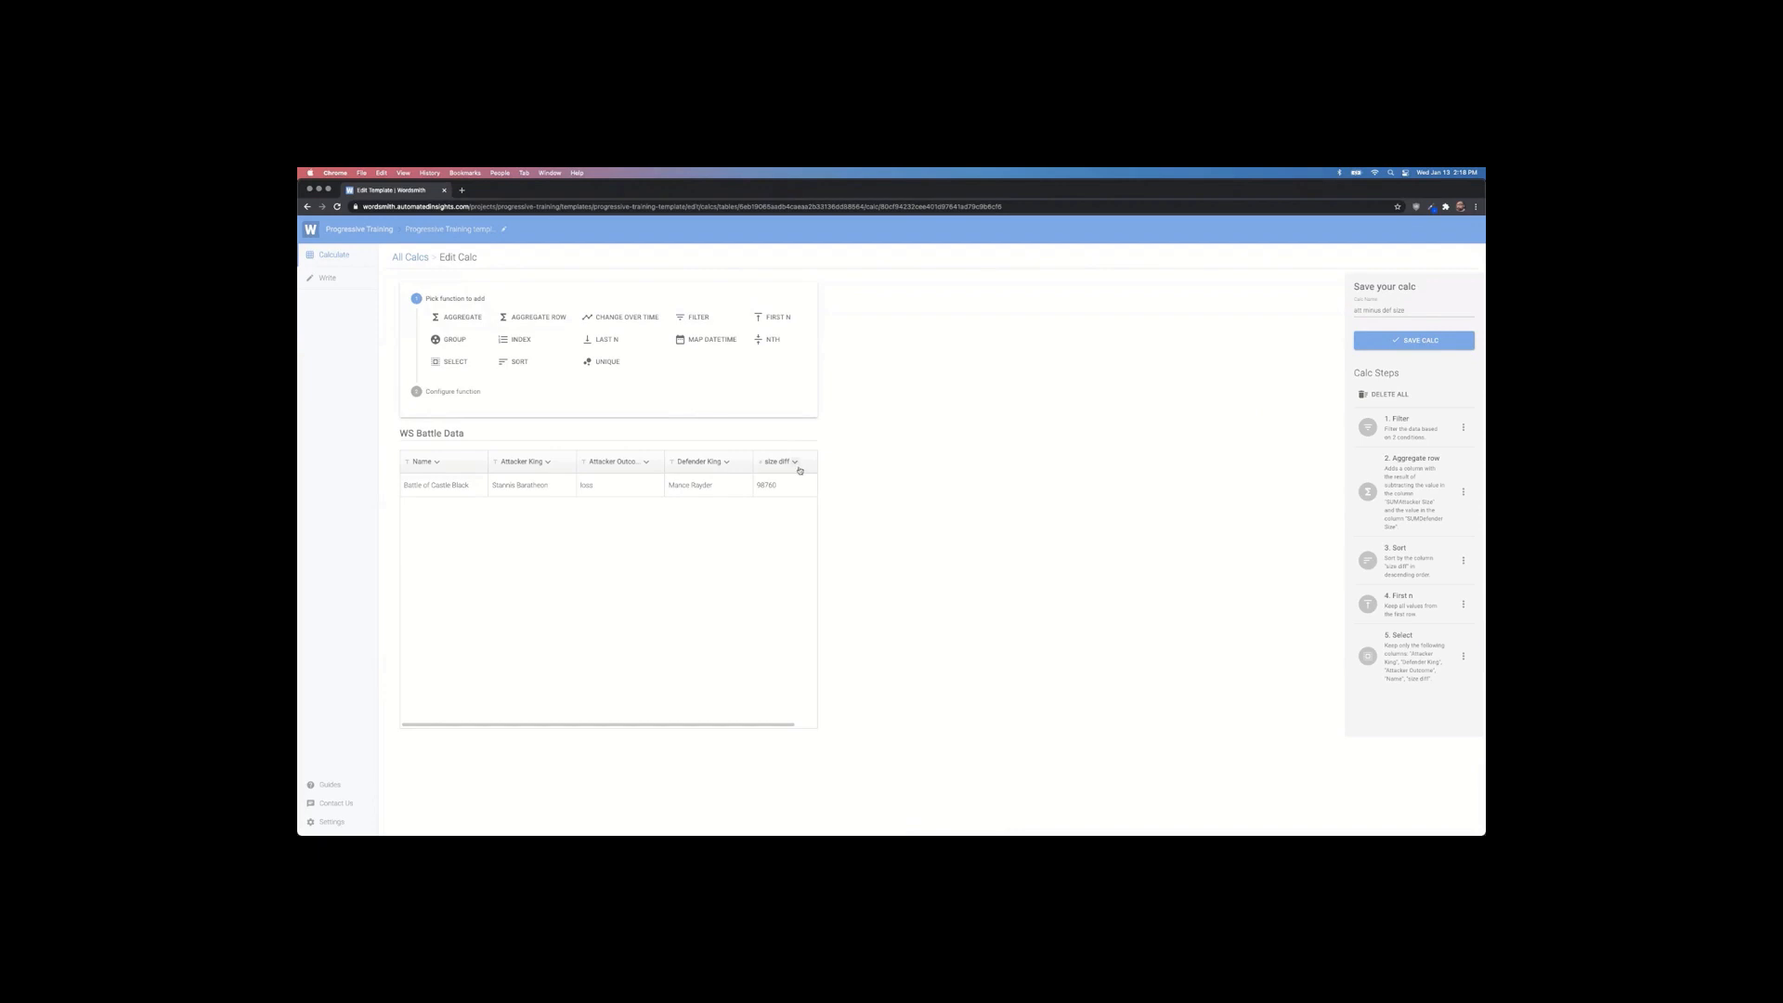
Step: From the Write view, browse the Insert Data variable list, then close it to return to the template text
click(327, 277)
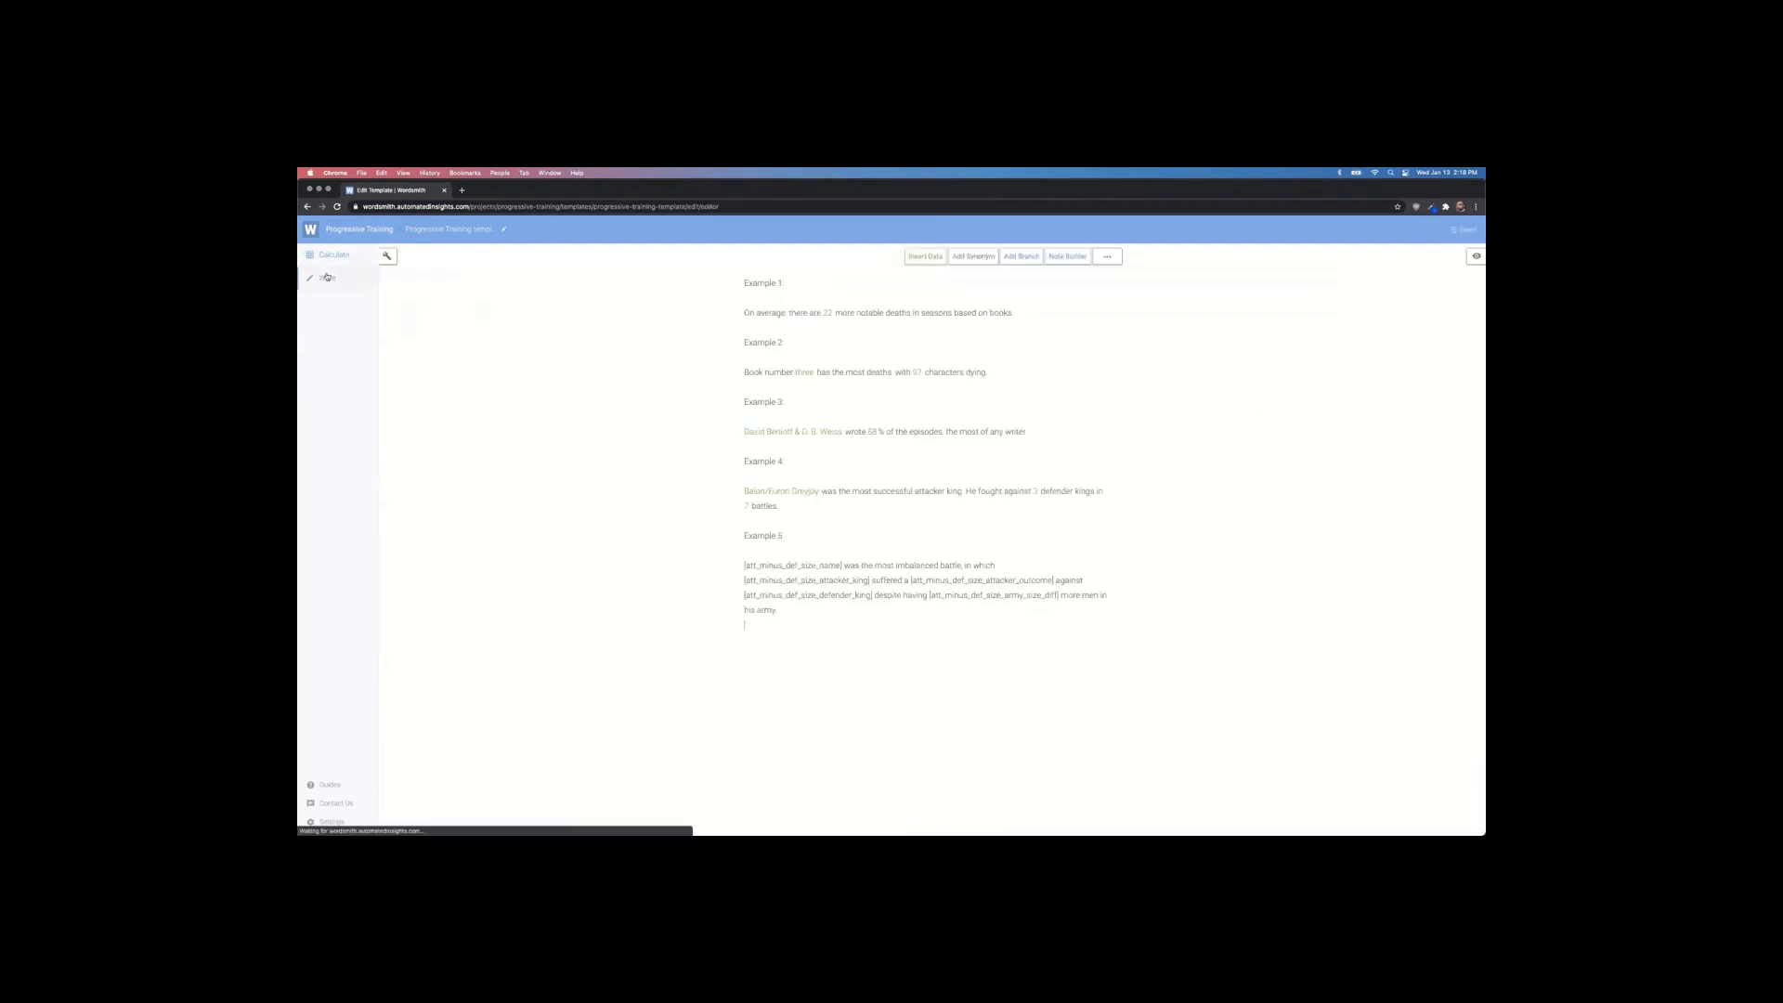
click(923, 257)
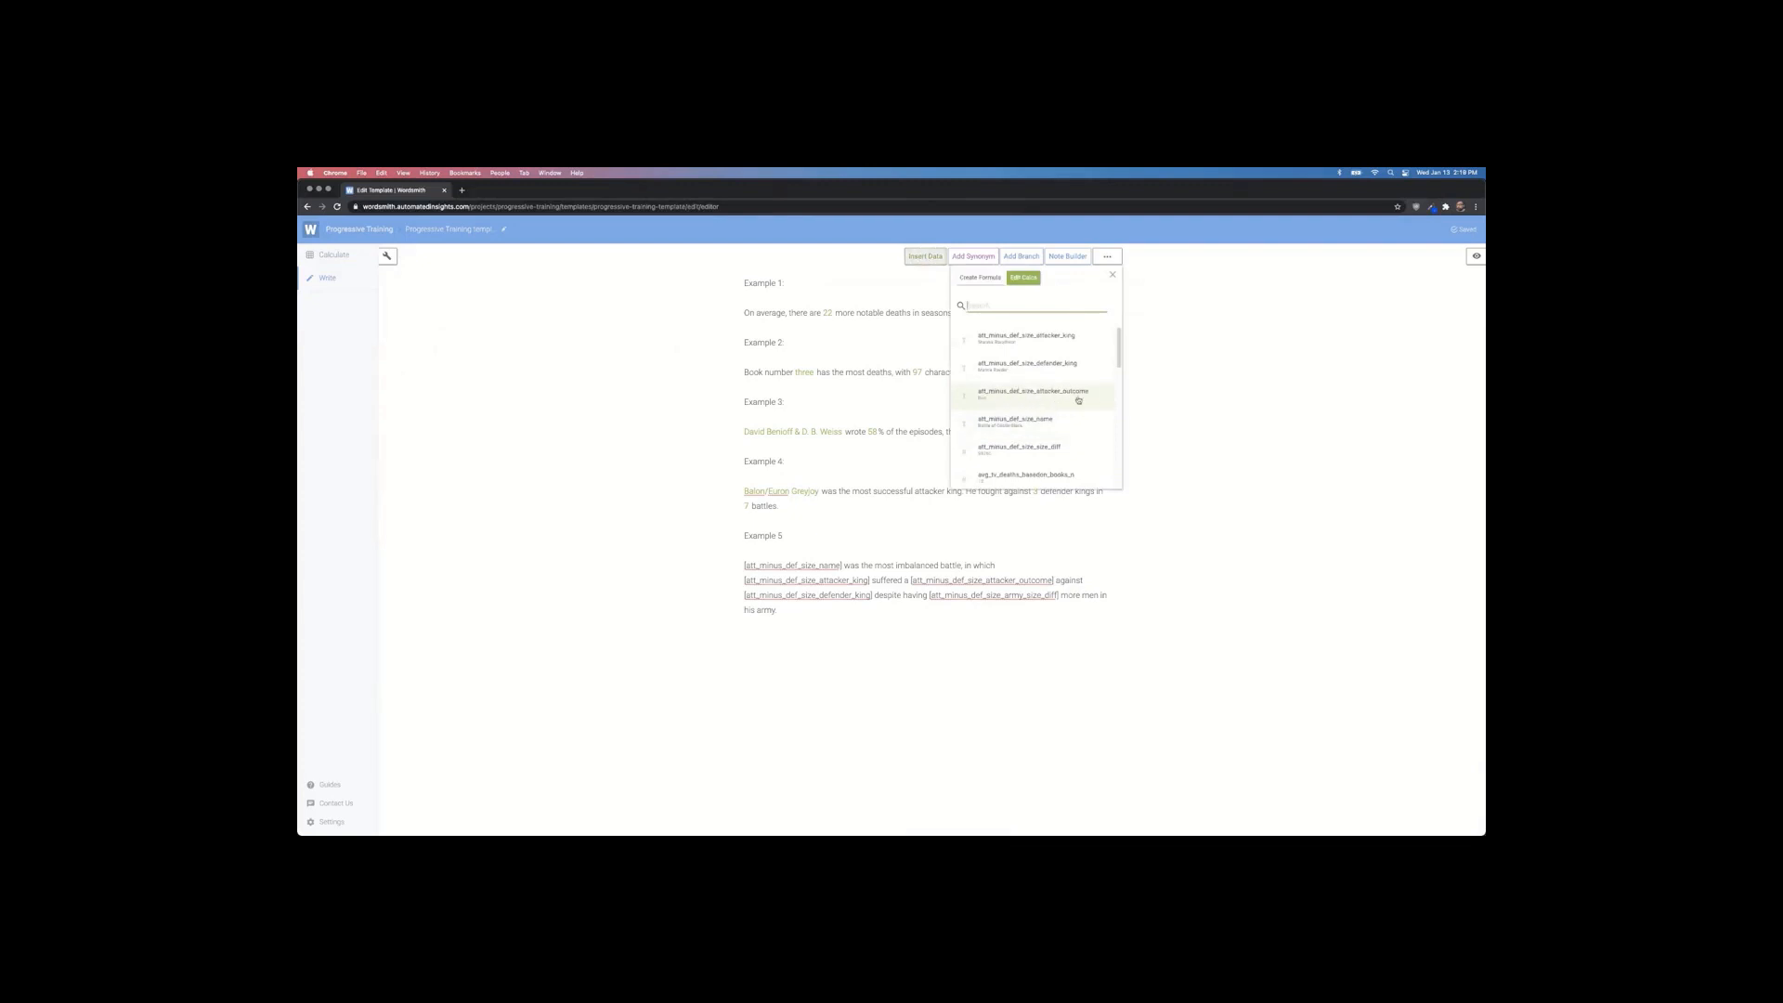
scroll(1019, 401, down, 5)
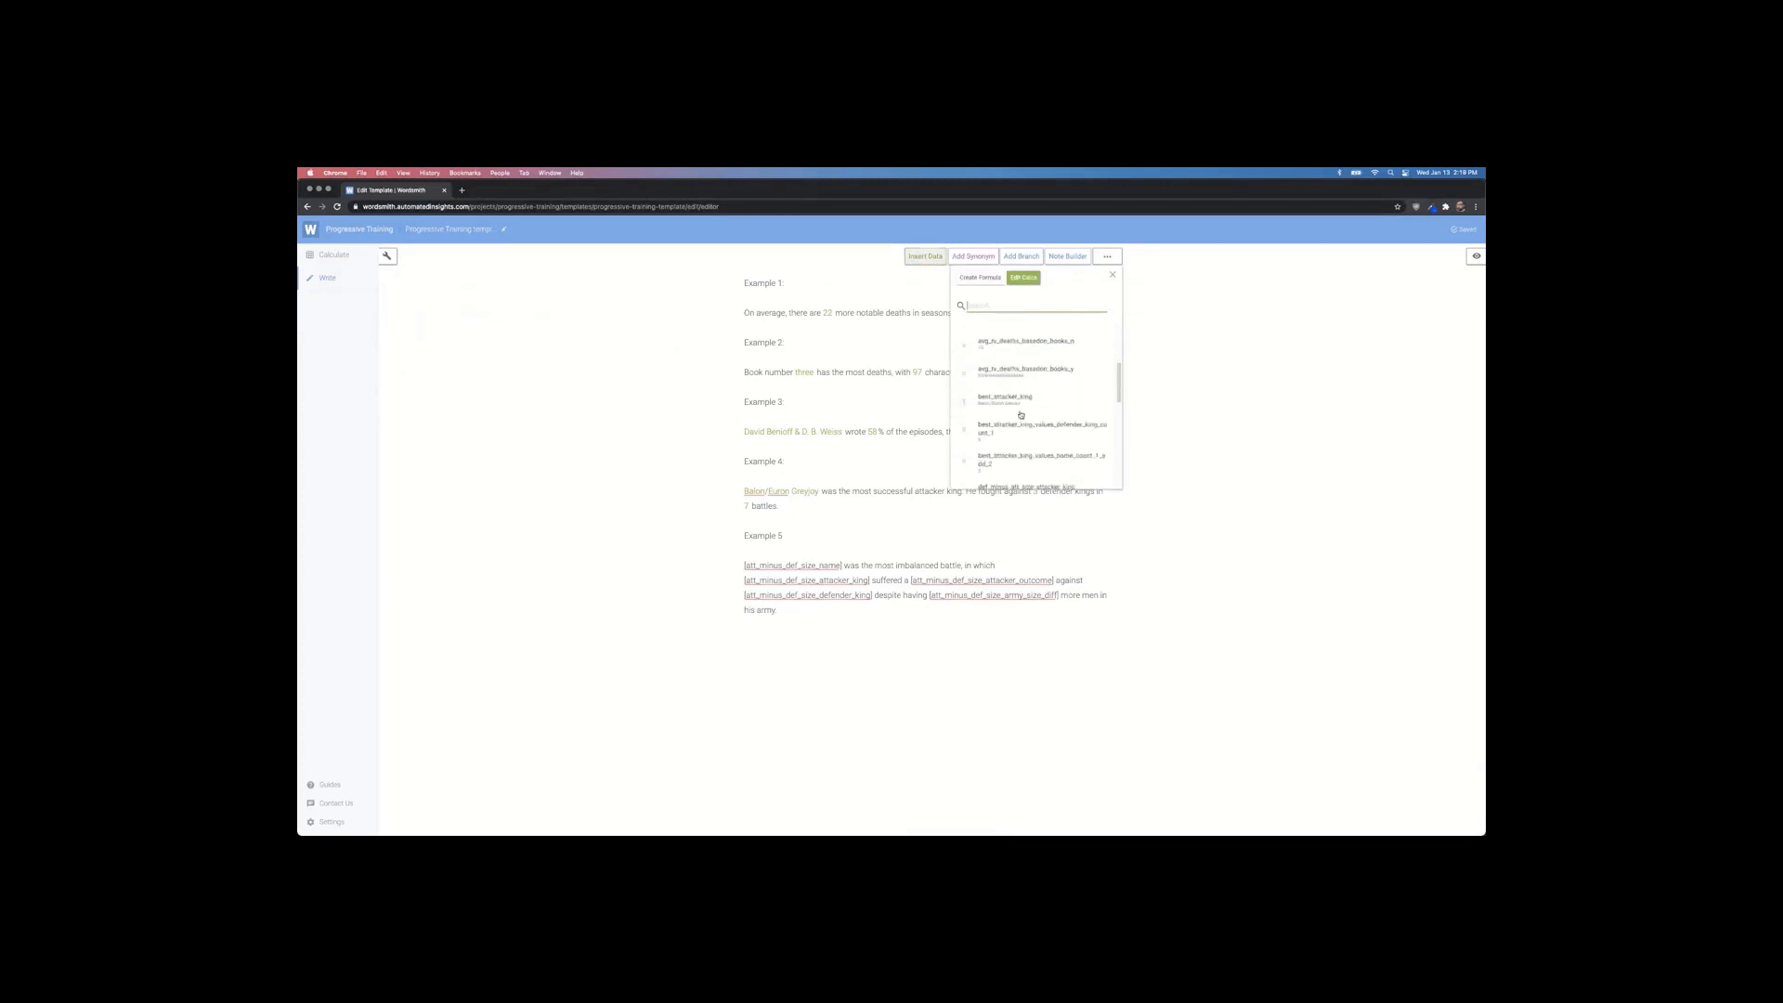
scroll(1007, 460, down, 2)
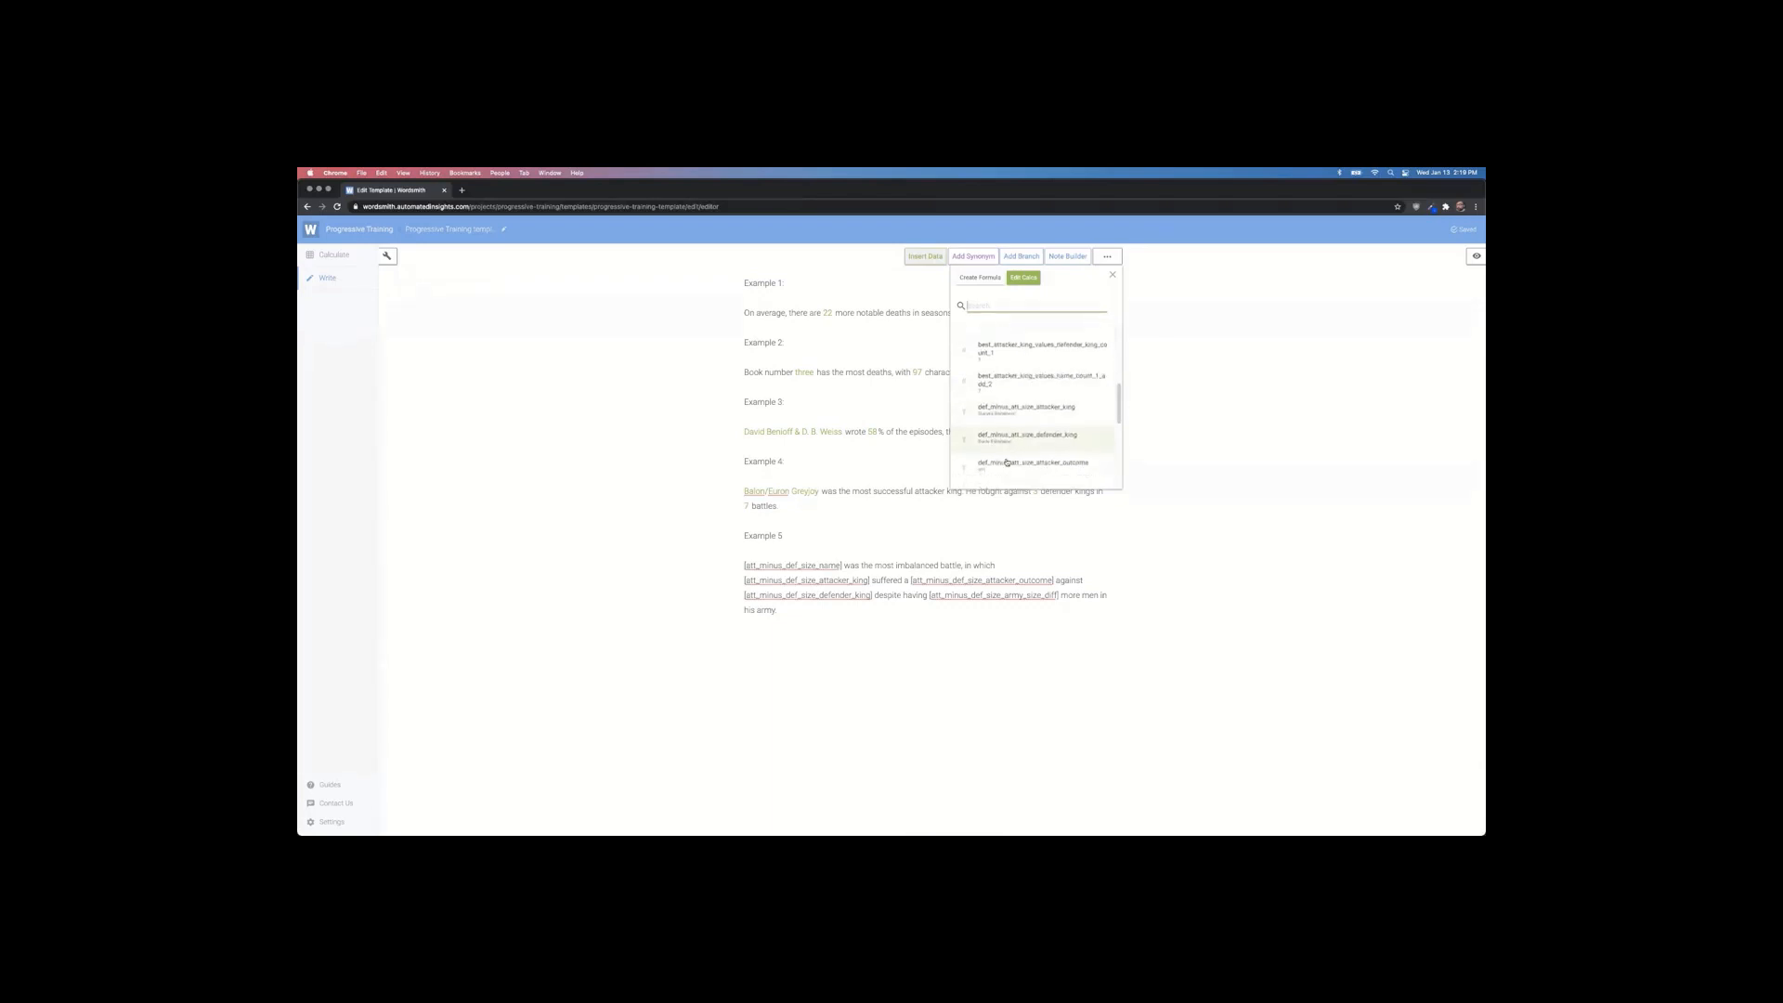
scroll(1007, 463, down, 1)
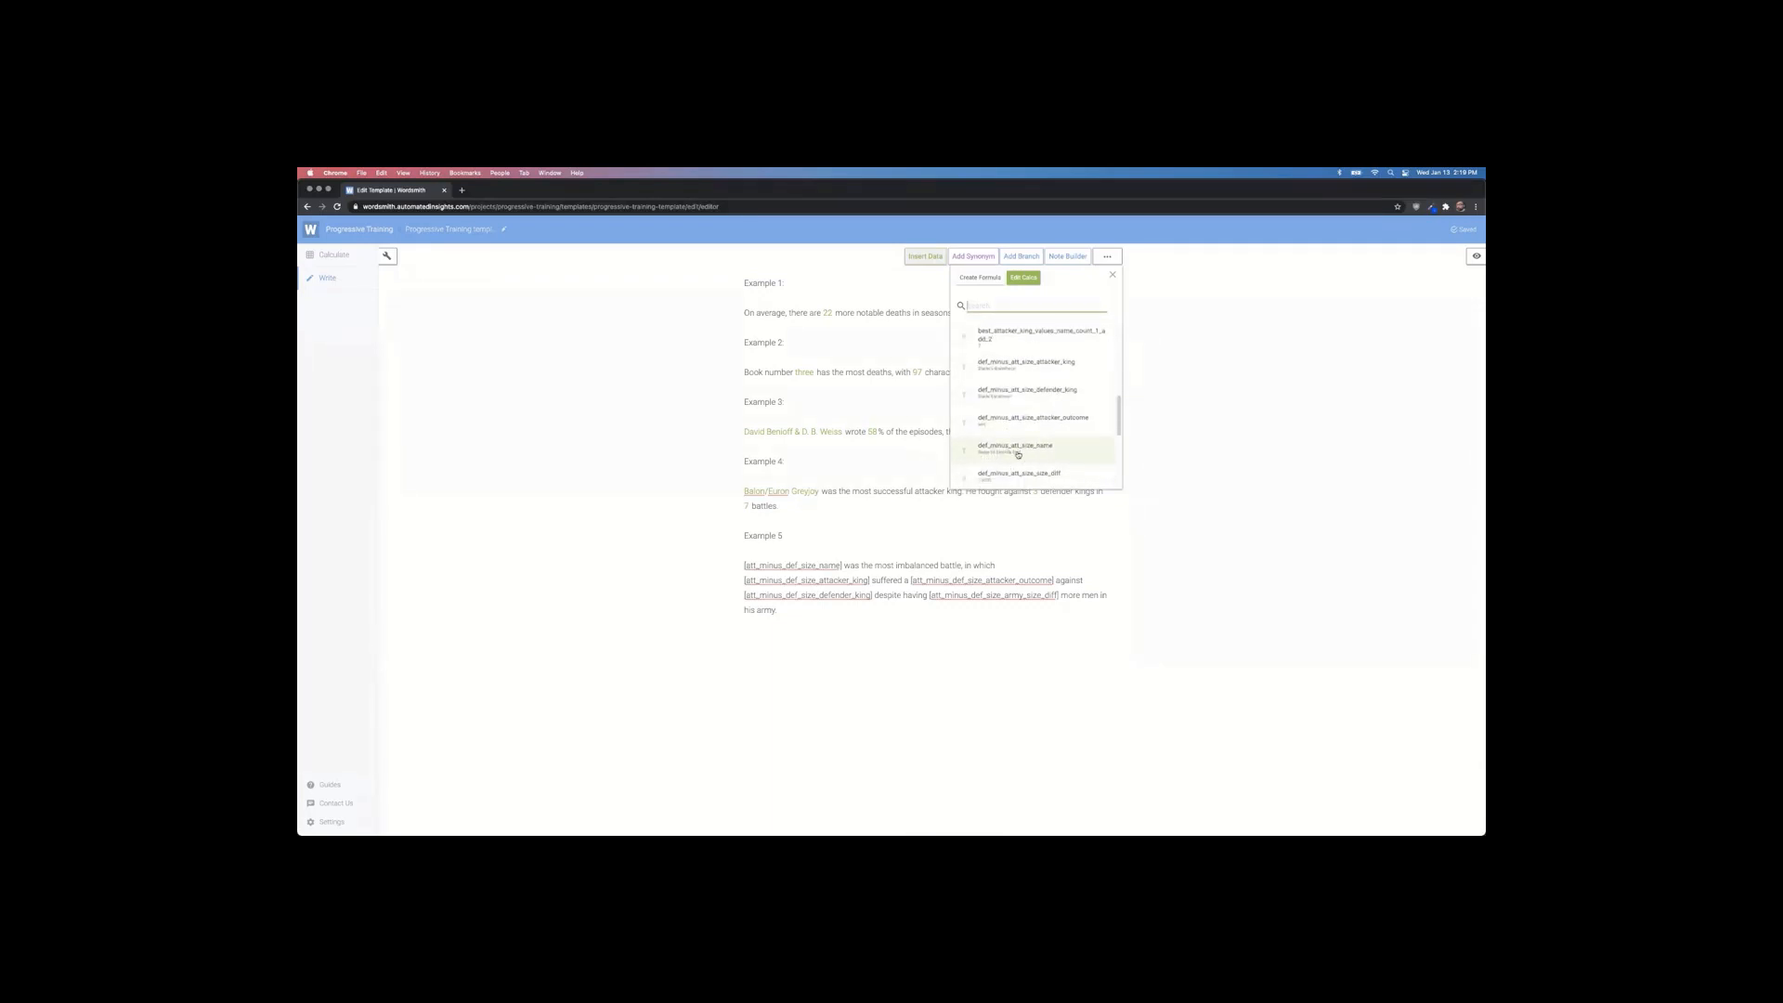
click(571, 401)
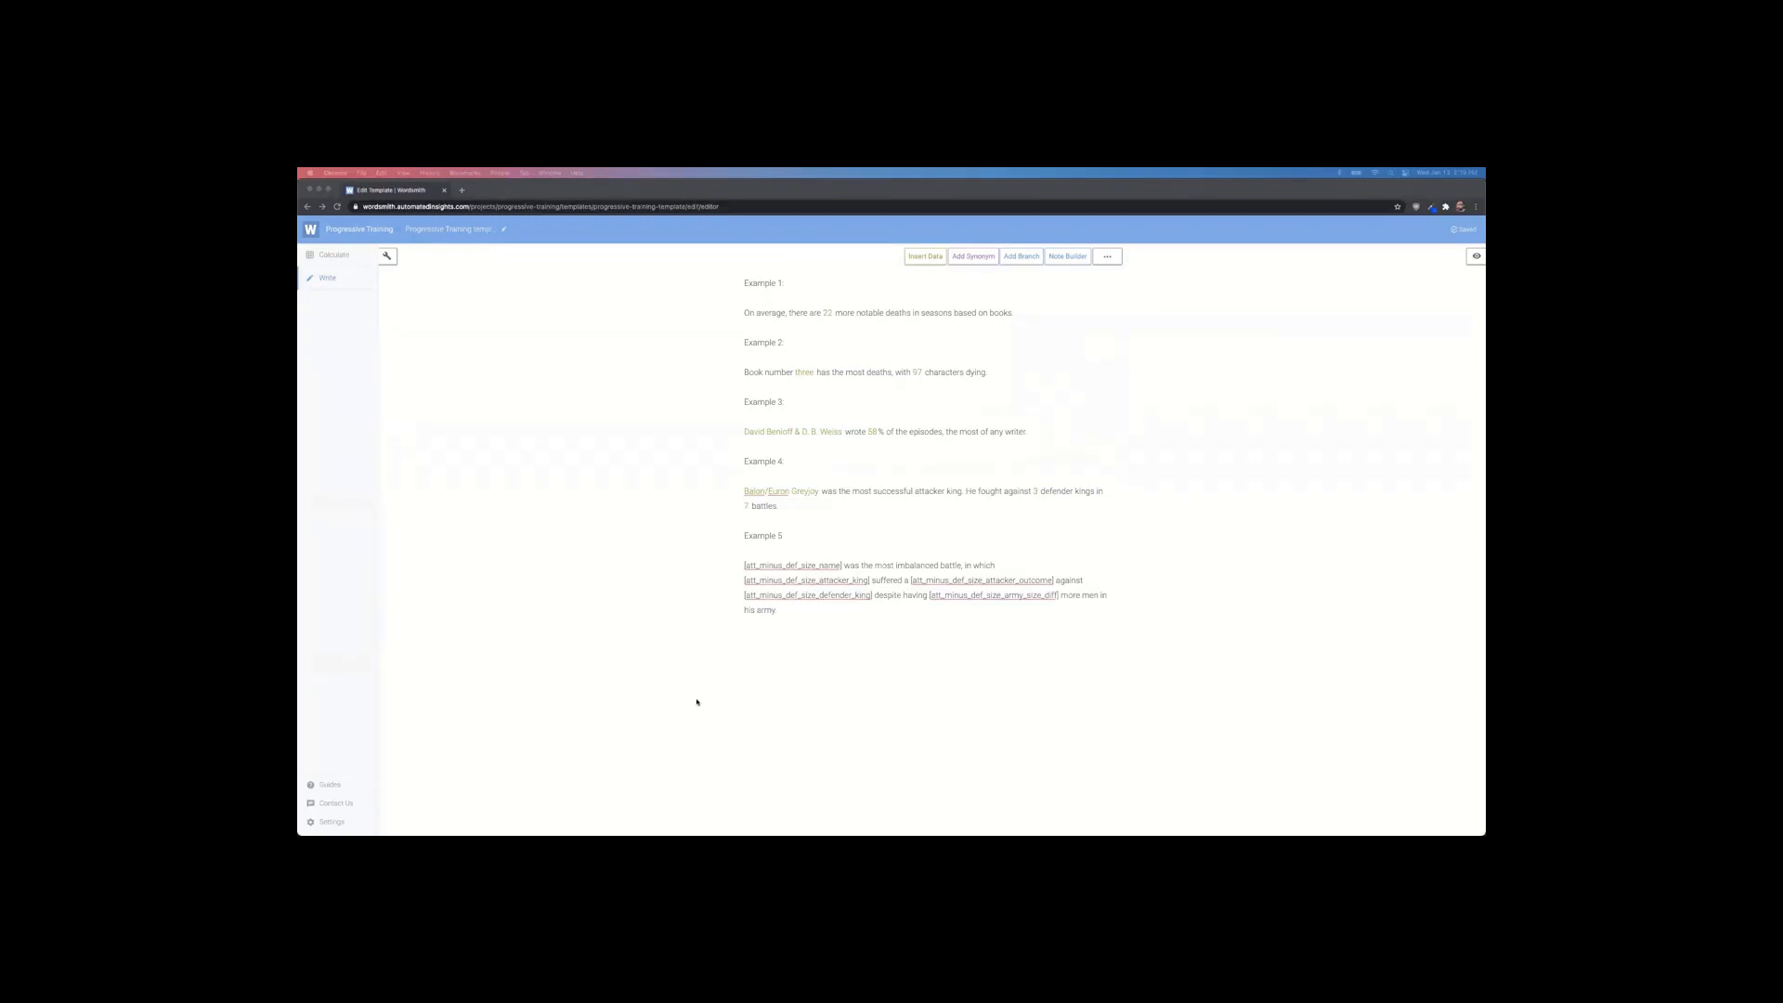
click(819, 627)
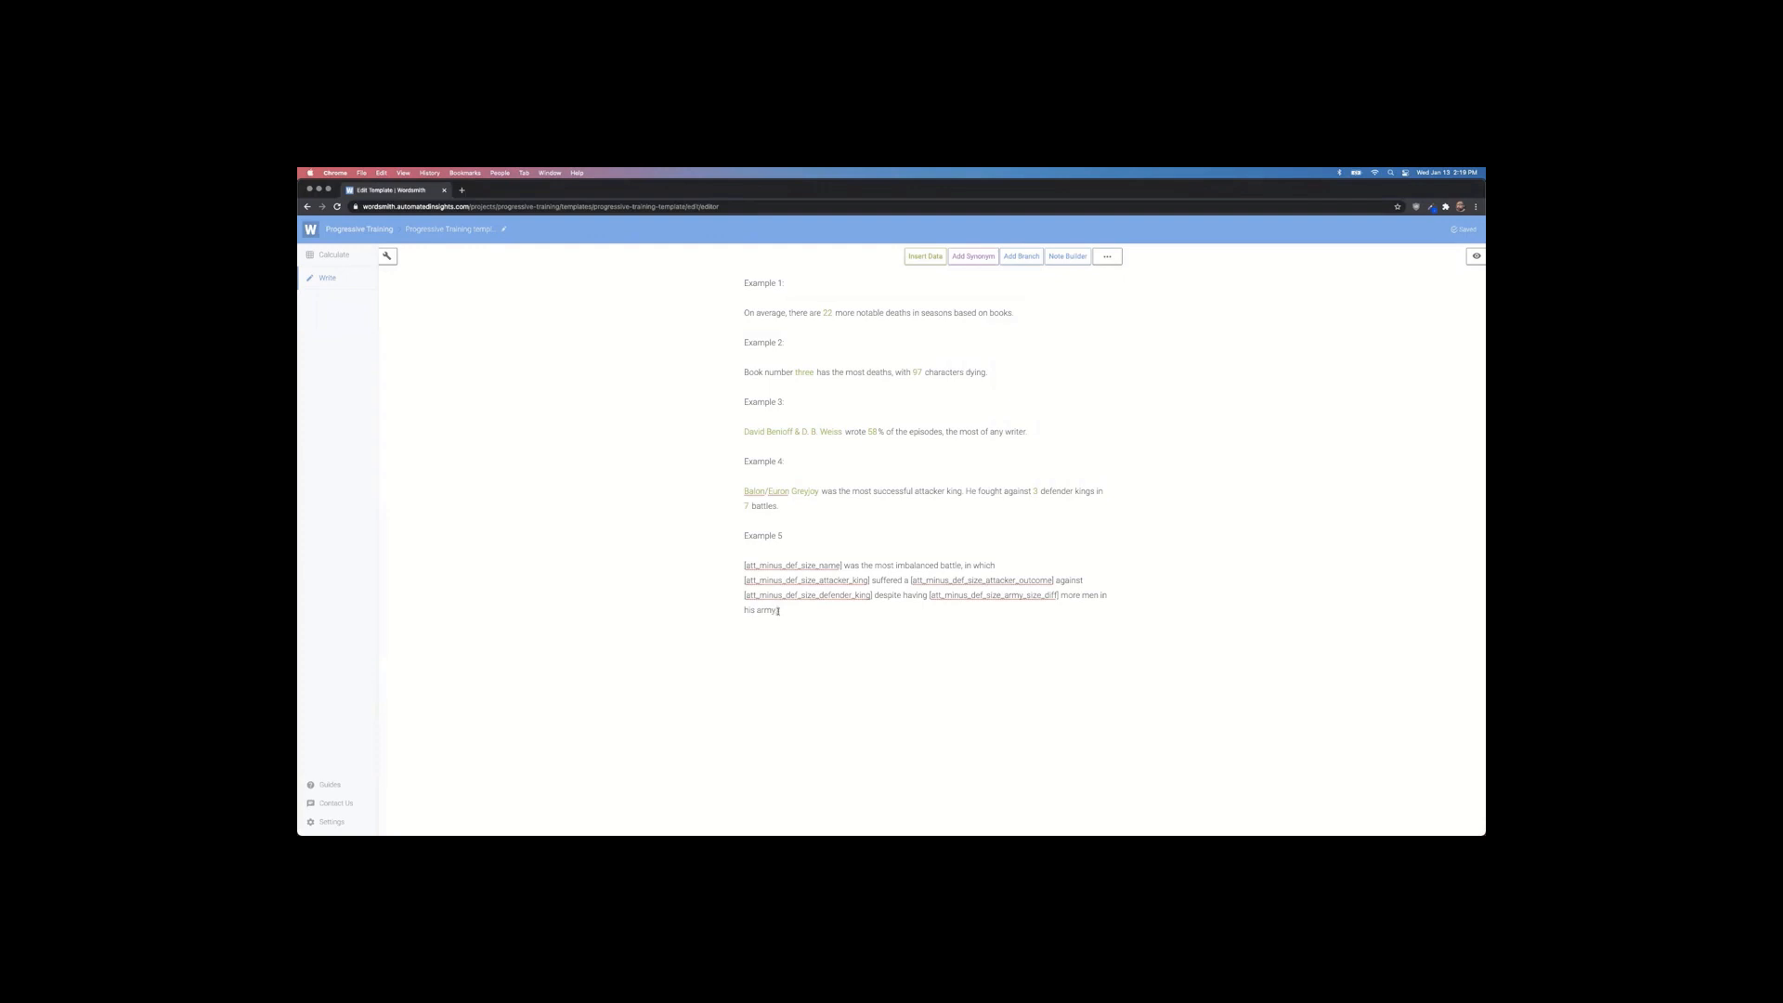
Step: Wrap the selected Example 5 paragraph in a new branch
drag(777, 610, 740, 564)
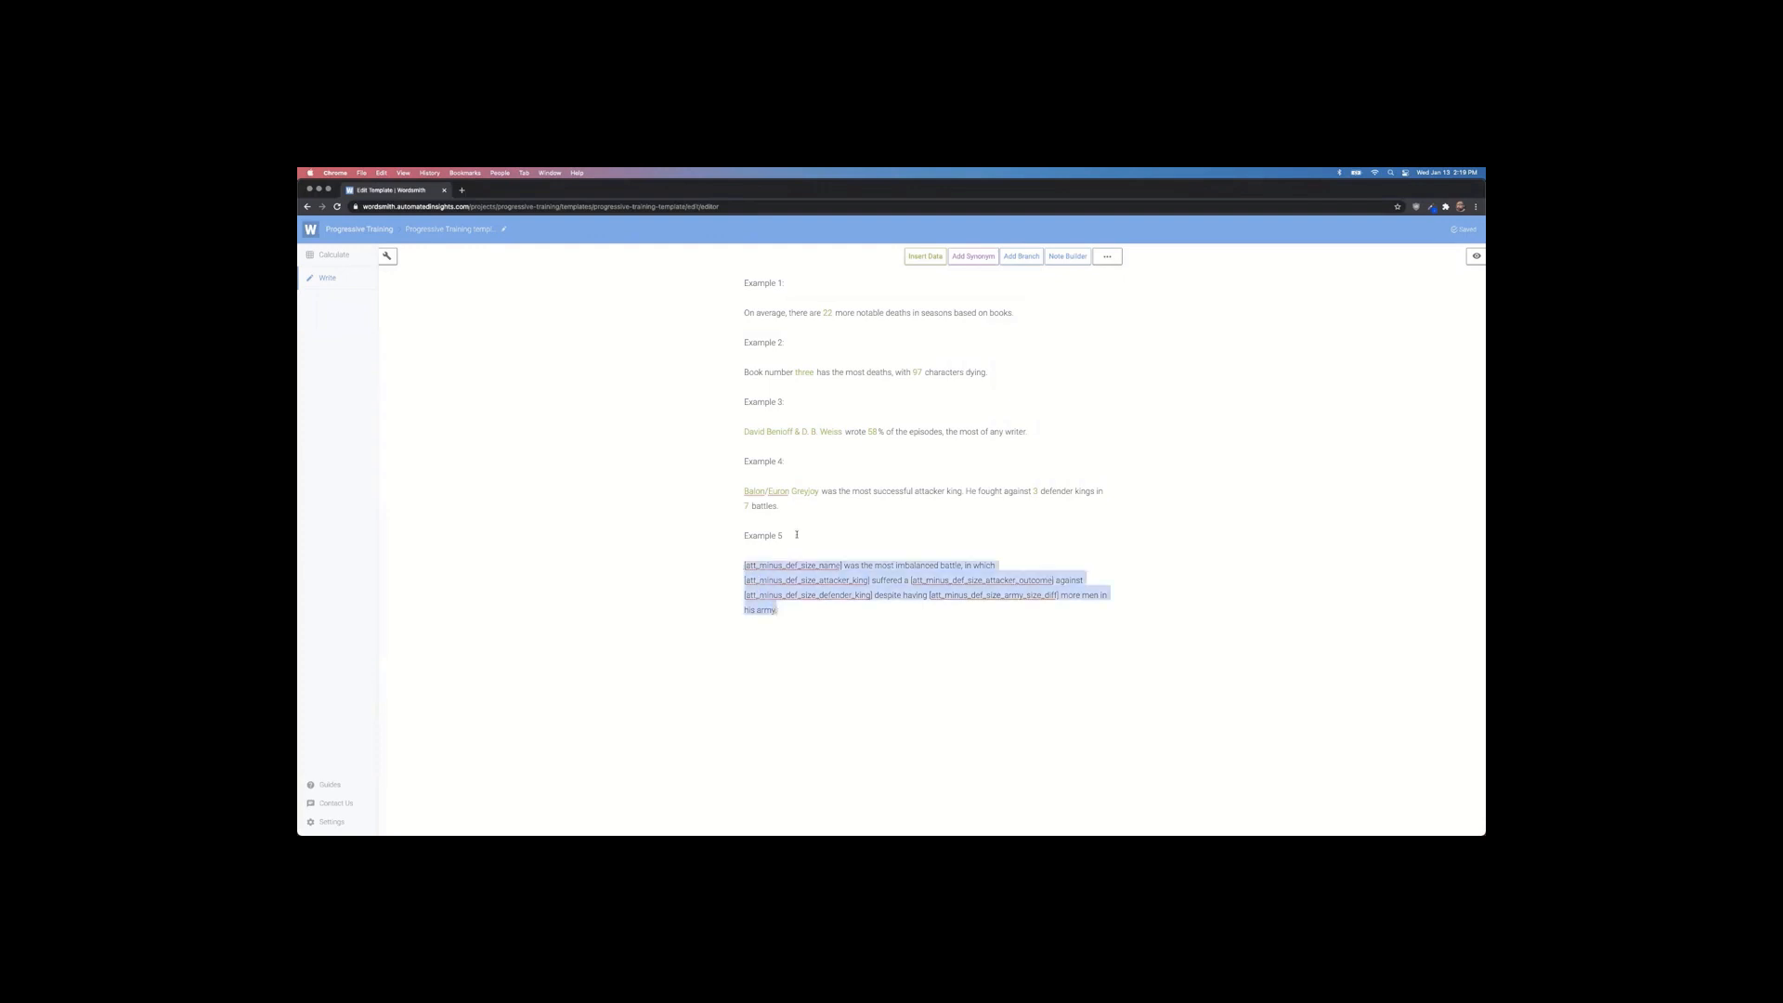
click(1030, 258)
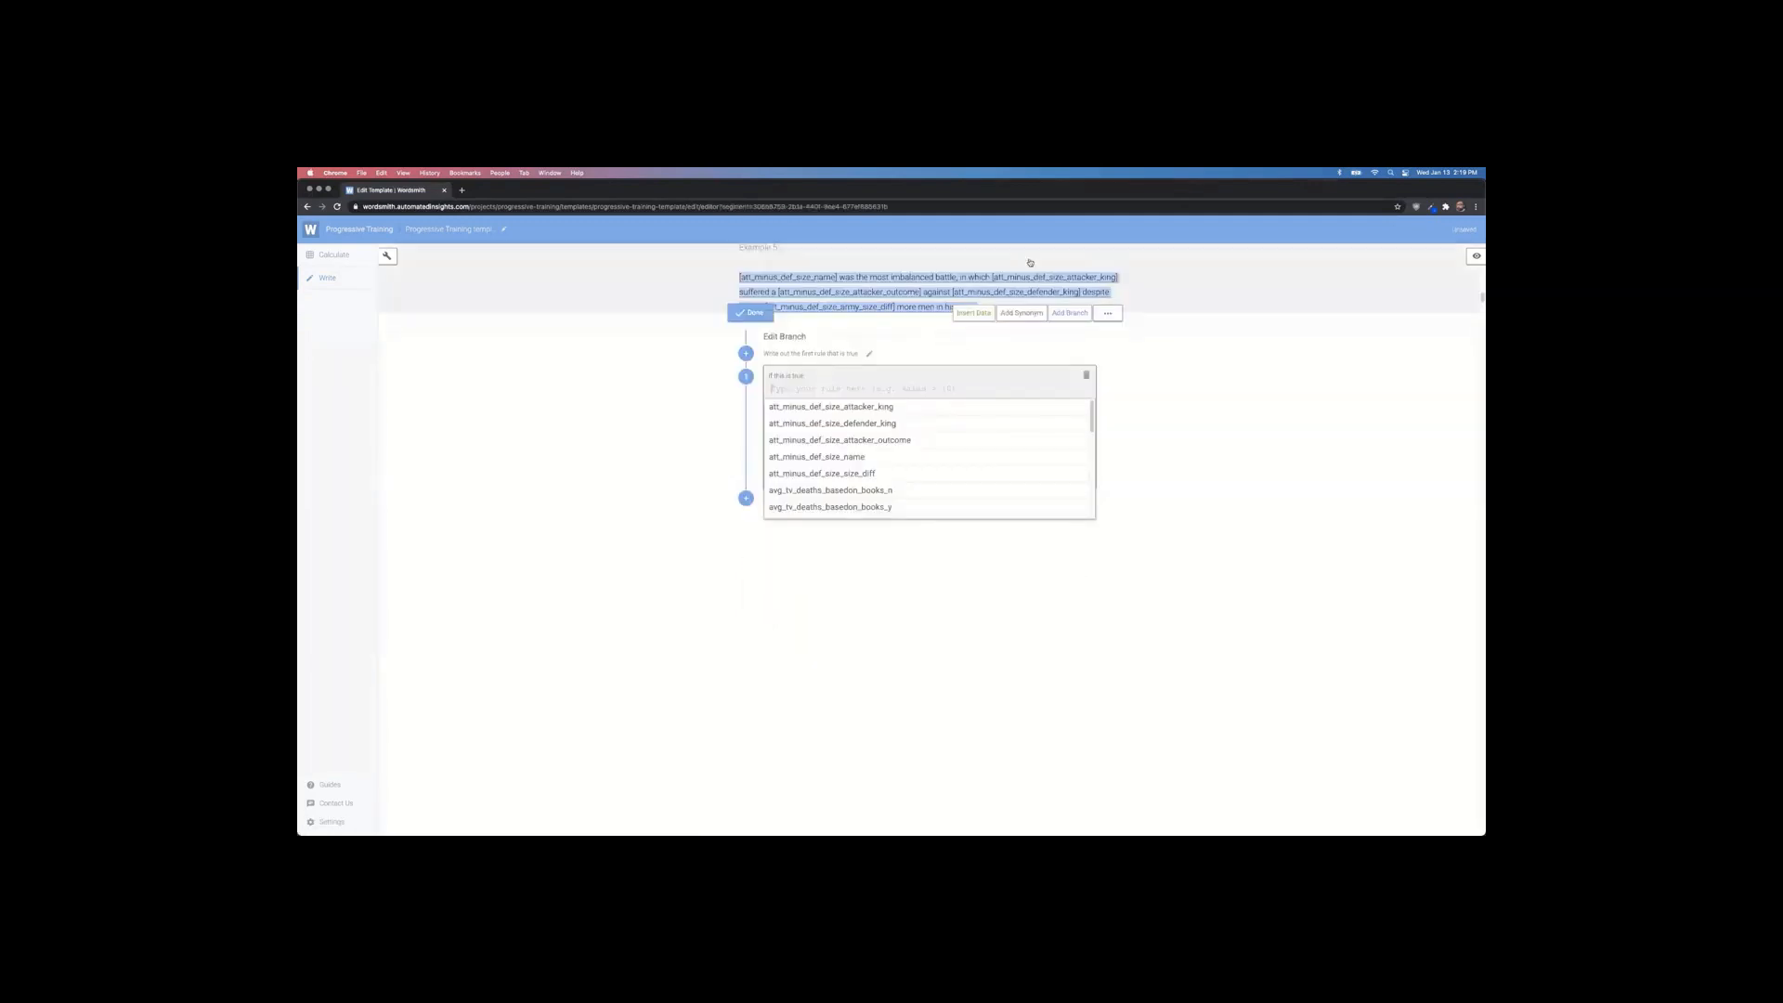
click(1185, 402)
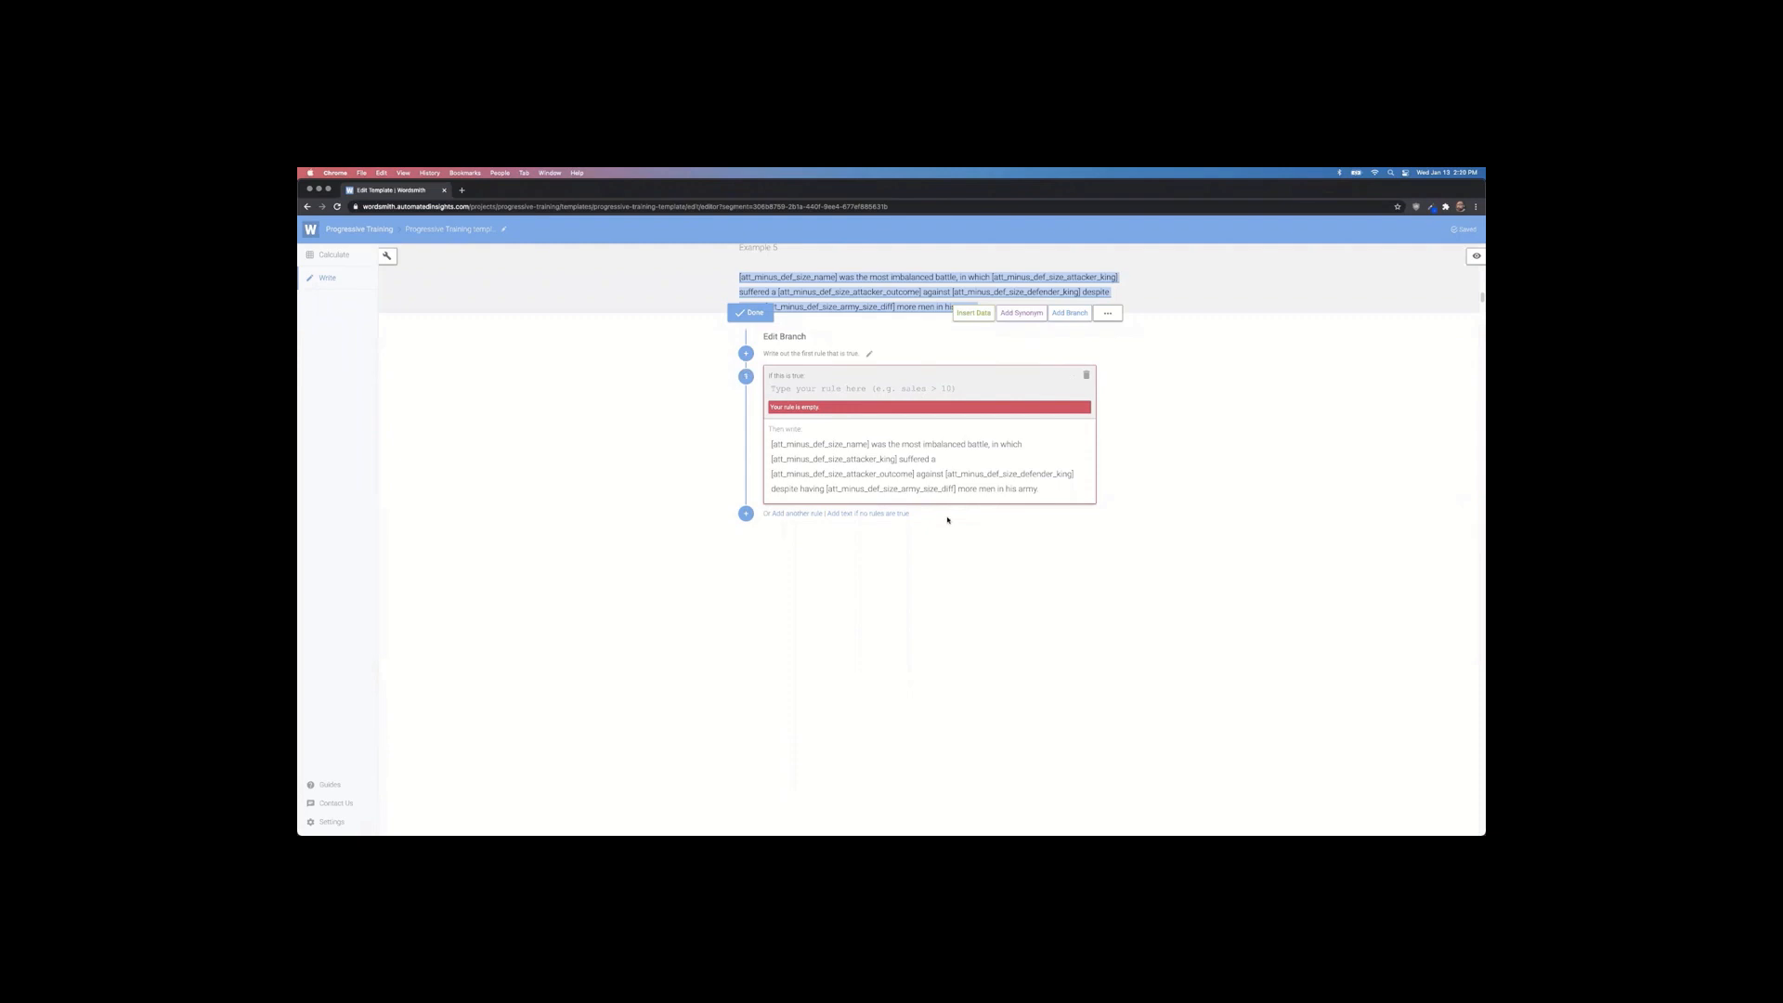
Step: Try rule counts 2 and 3 before returning to 1, and cycle through the All, Random and First modes
click(870, 356)
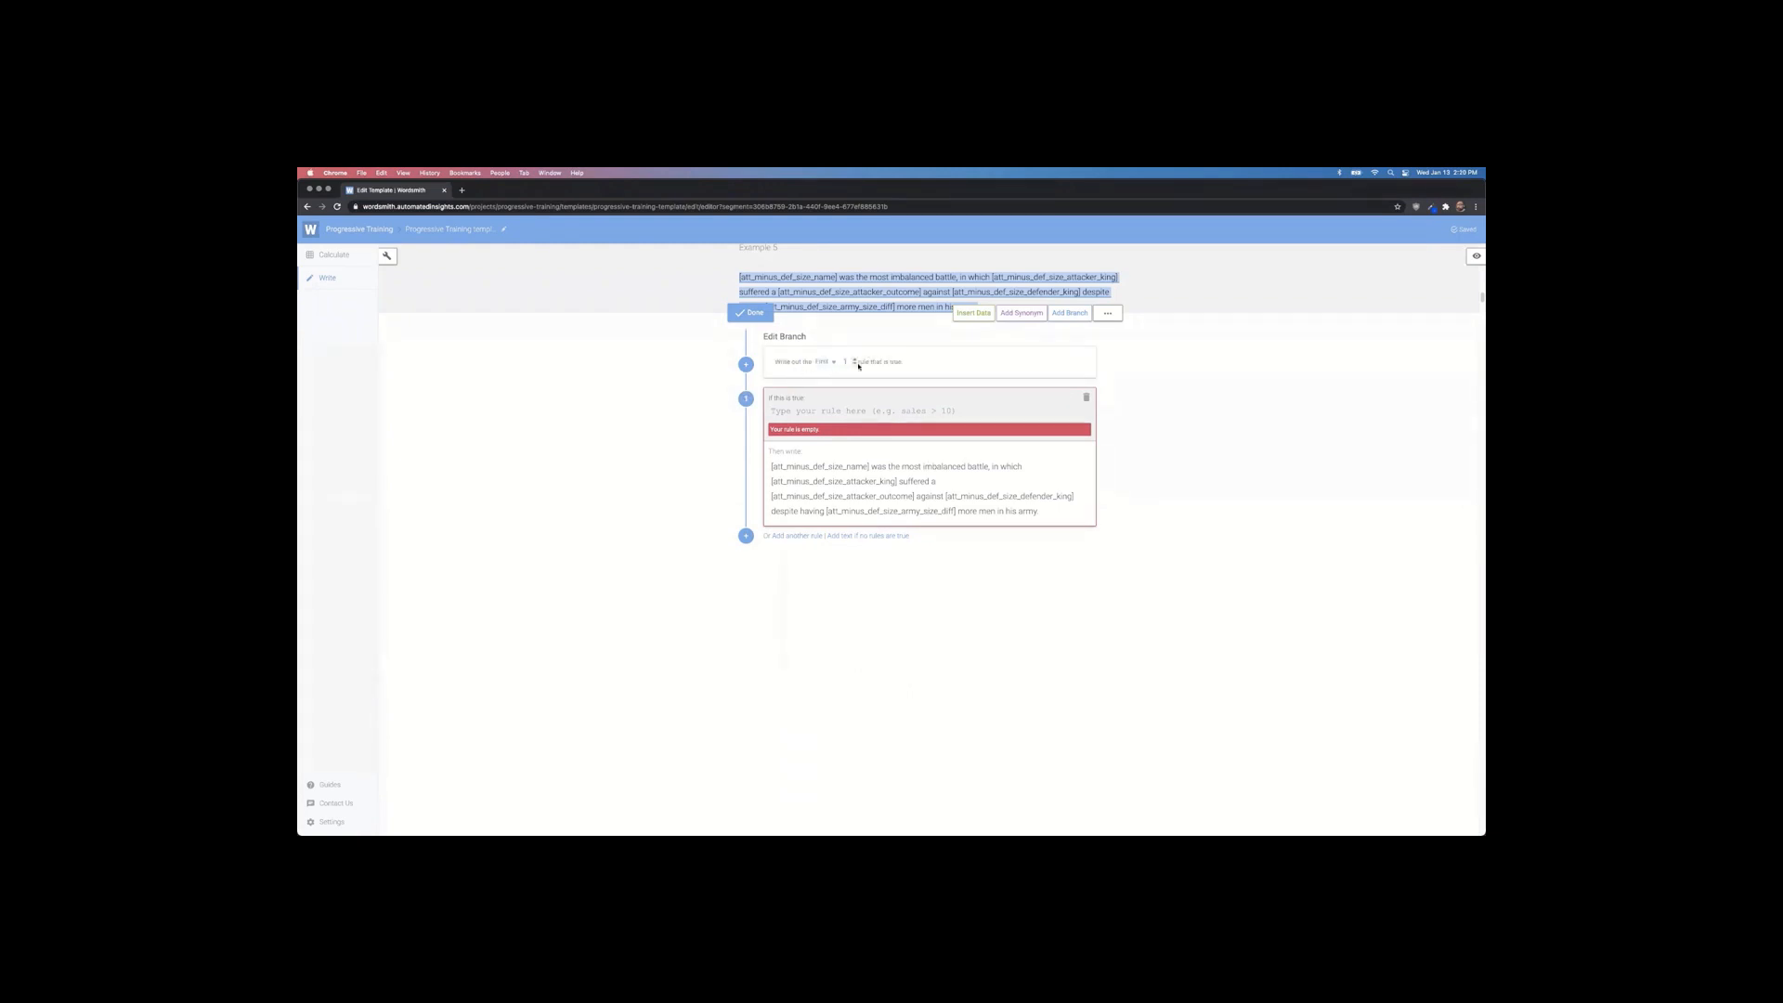
click(855, 359)
click(855, 361)
click(854, 364)
click(829, 362)
click(851, 389)
click(813, 361)
click(825, 428)
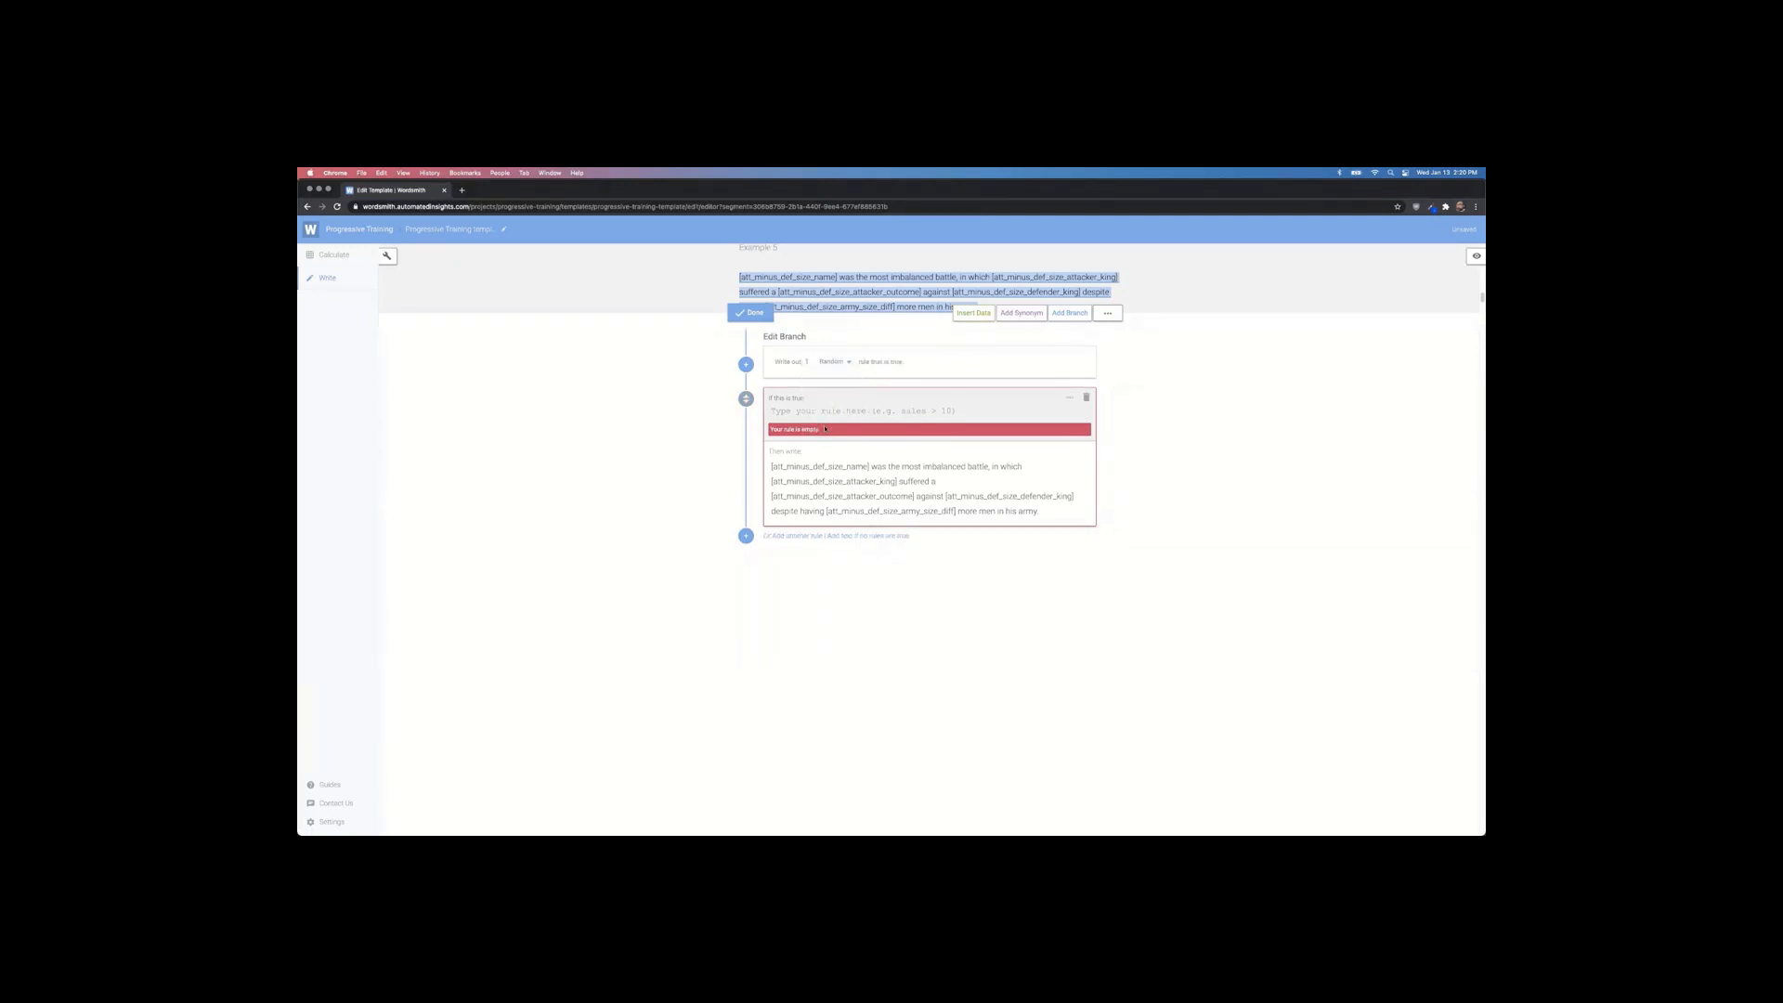
click(851, 363)
click(848, 383)
Step: Recheck the All mode, settle on writing the first true rule, and begin the branch condition
click(1160, 412)
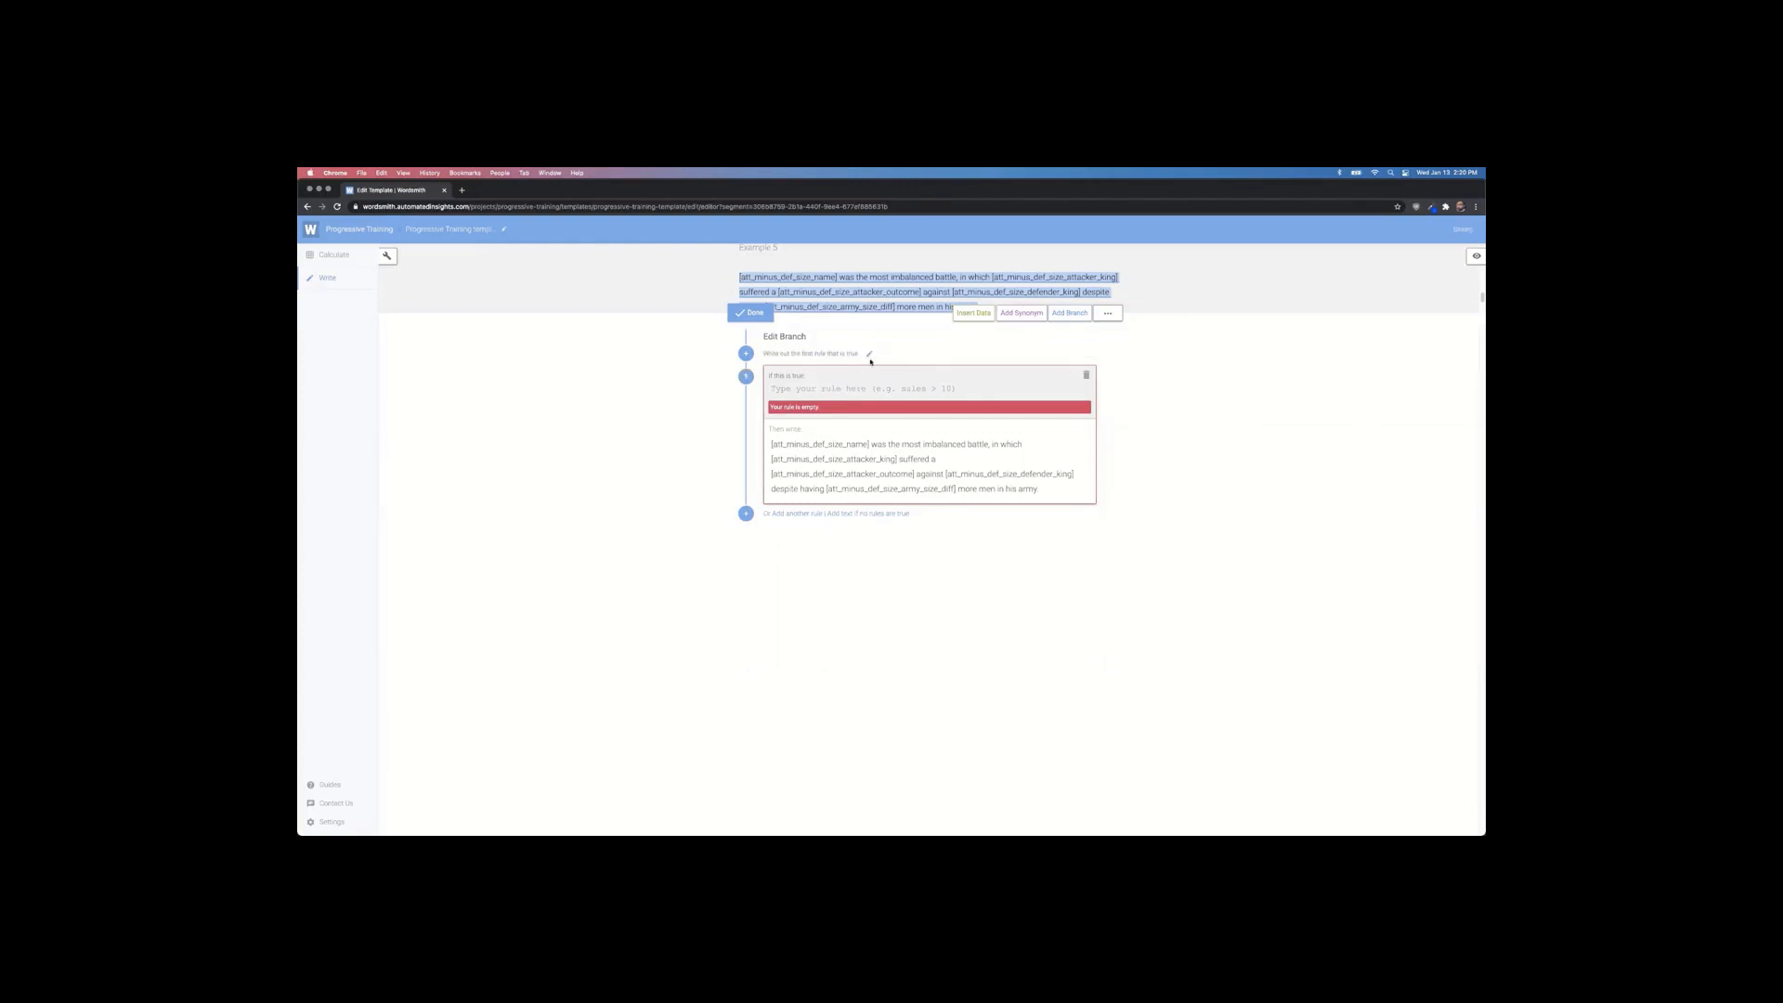
click(870, 354)
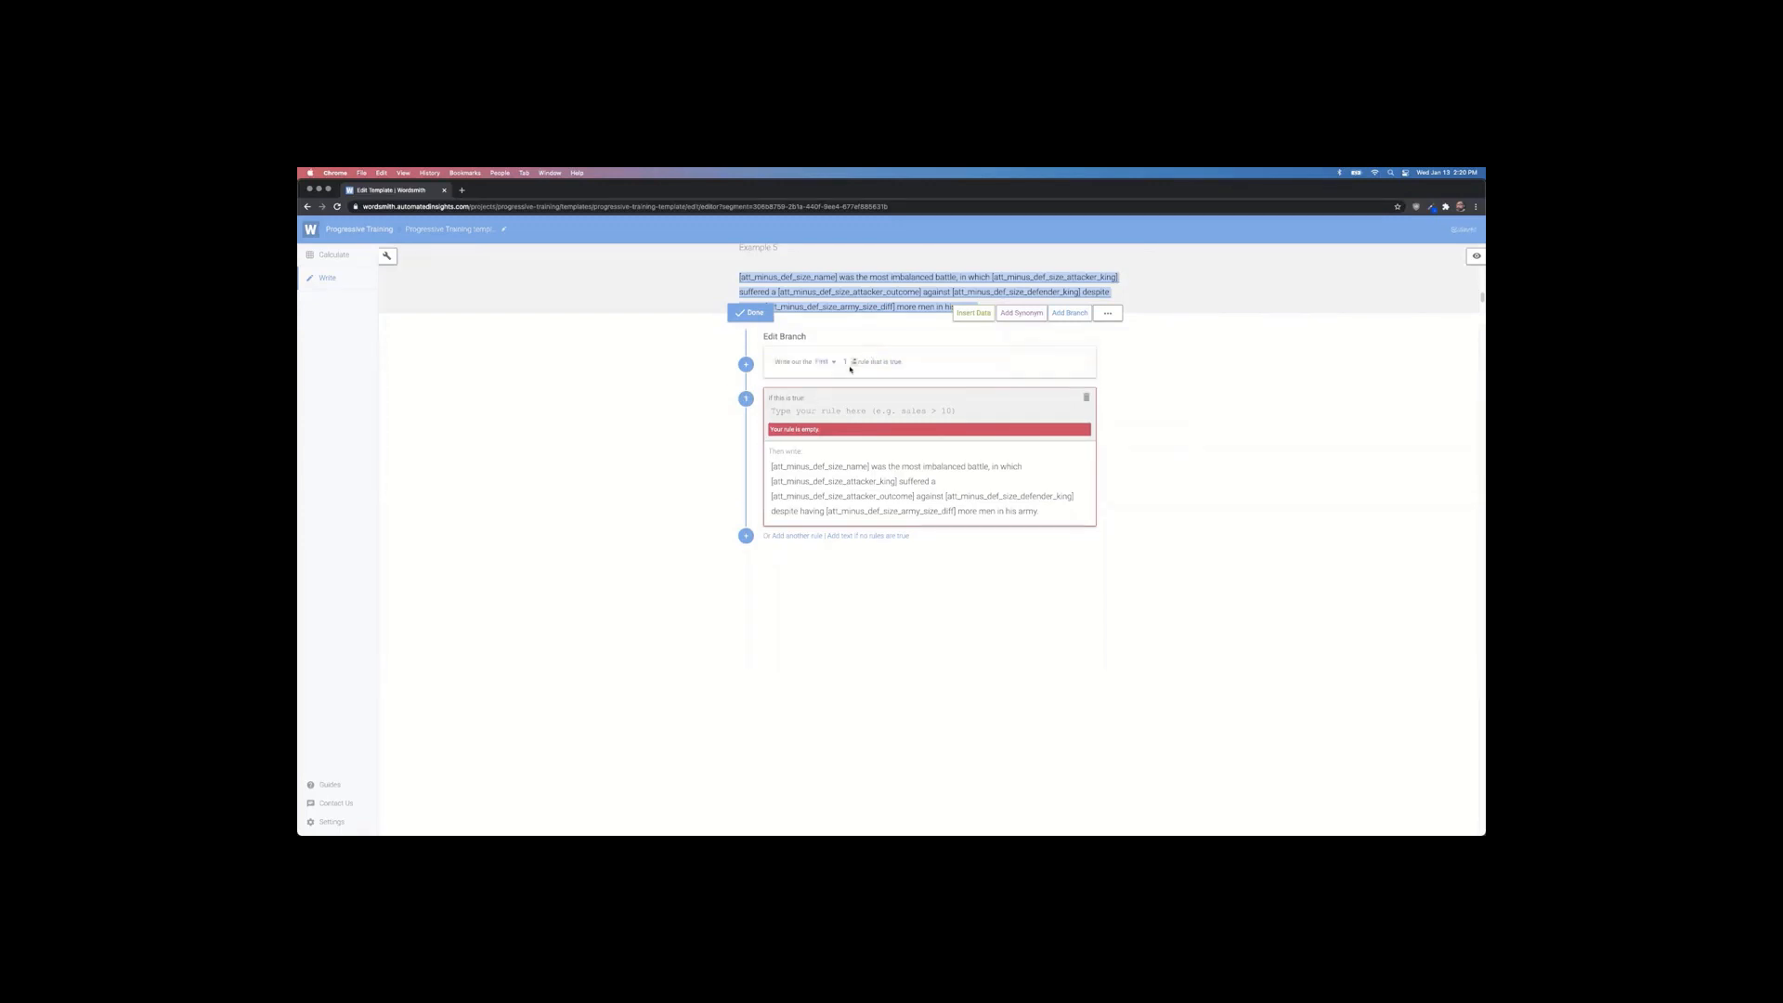
click(837, 364)
click(835, 407)
click(819, 366)
click(831, 386)
click(1183, 404)
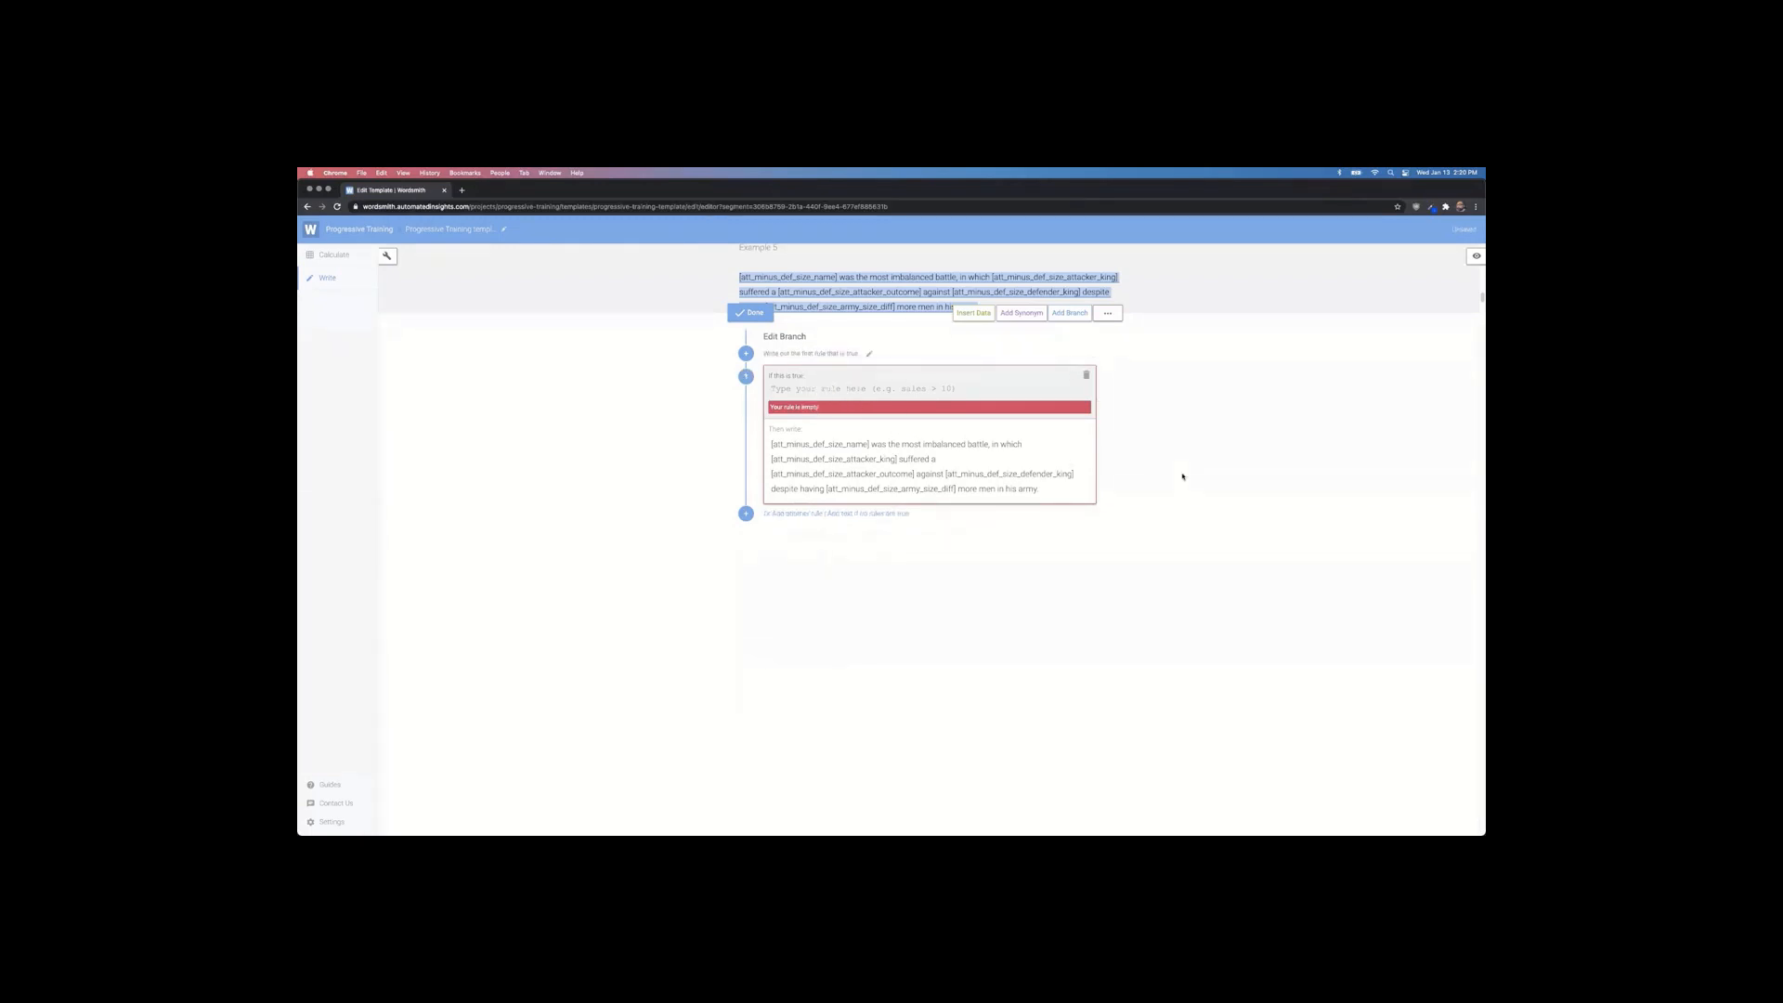
click(804, 391)
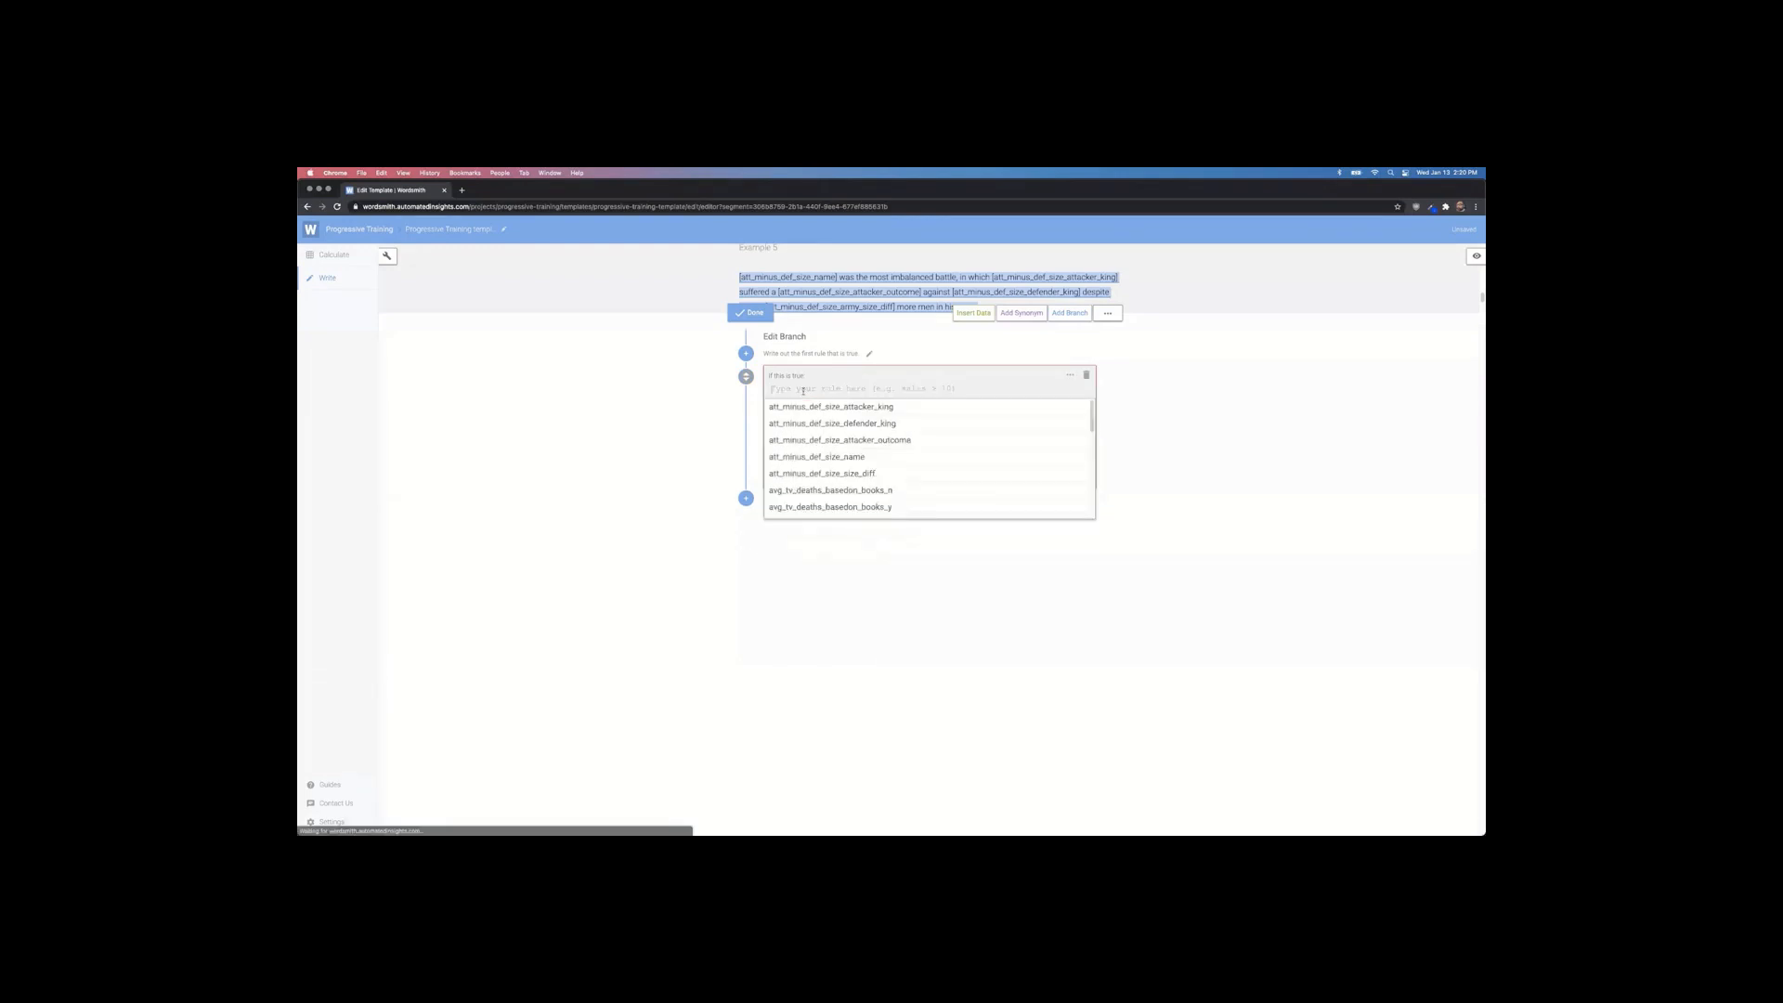
Step: Set the branch rule to att_minus_def_size_size_diff > def_minus_att_size_size_diff and finish the branch
scroll(810, 403, down, 10)
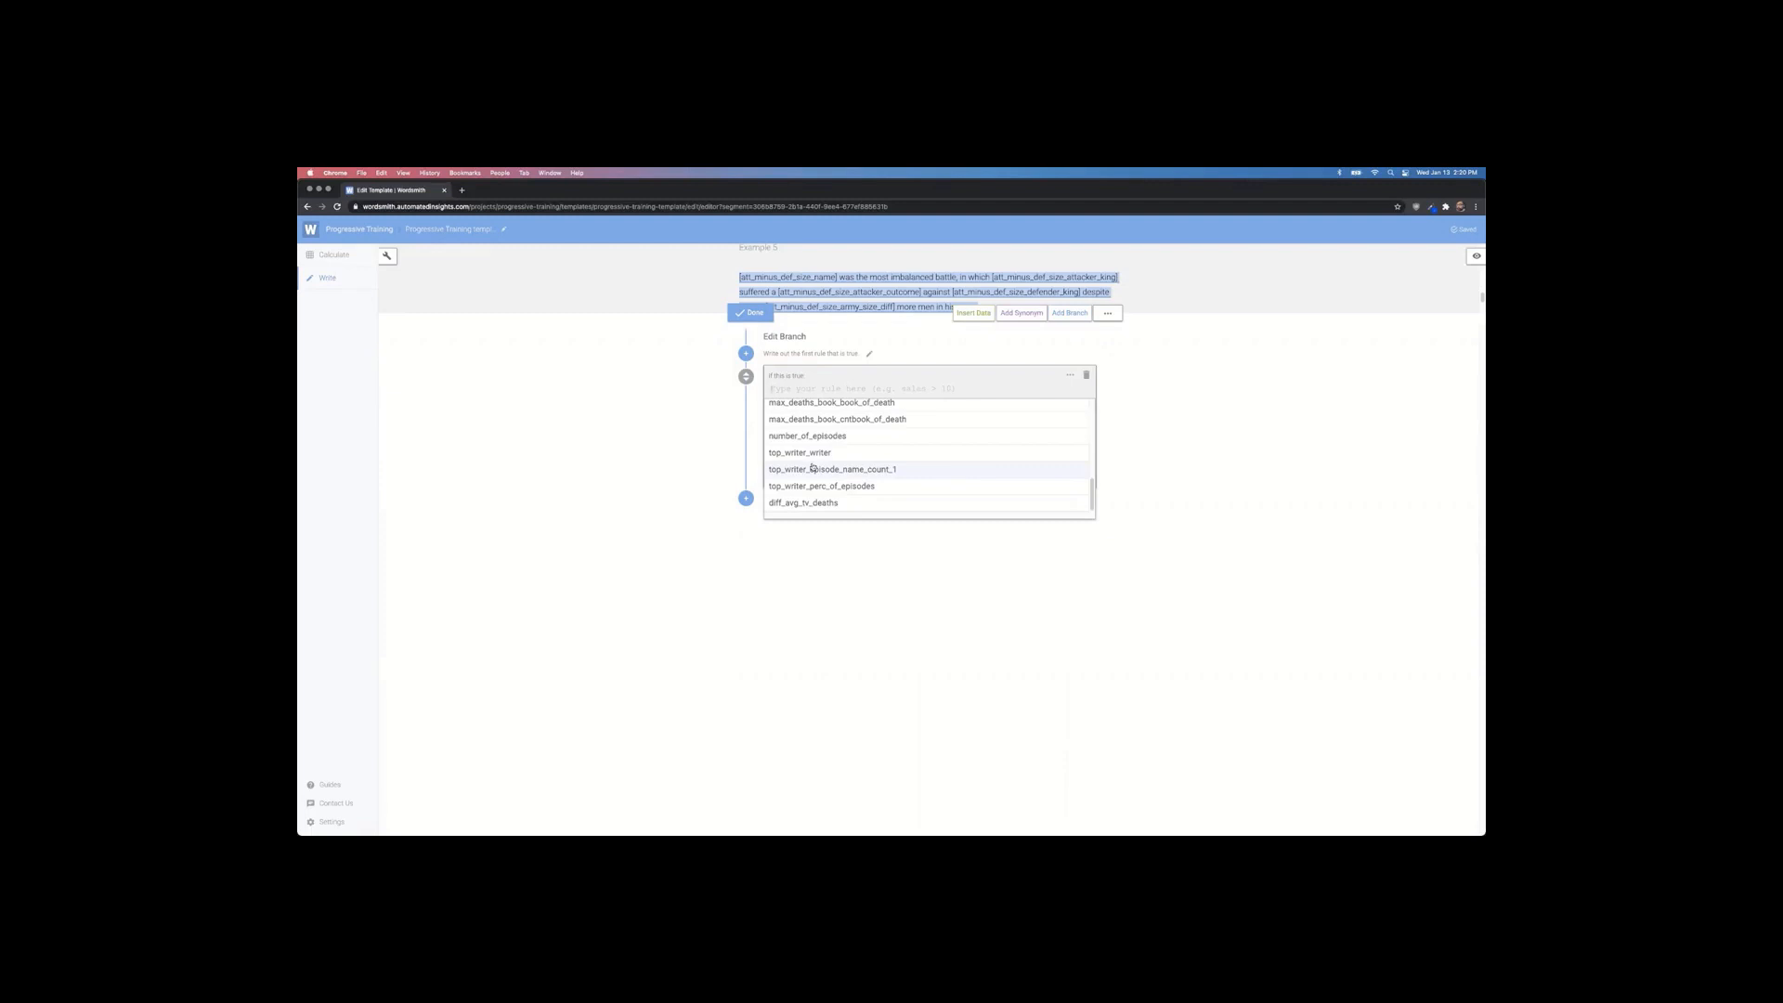
scroll(808, 466, up, 10)
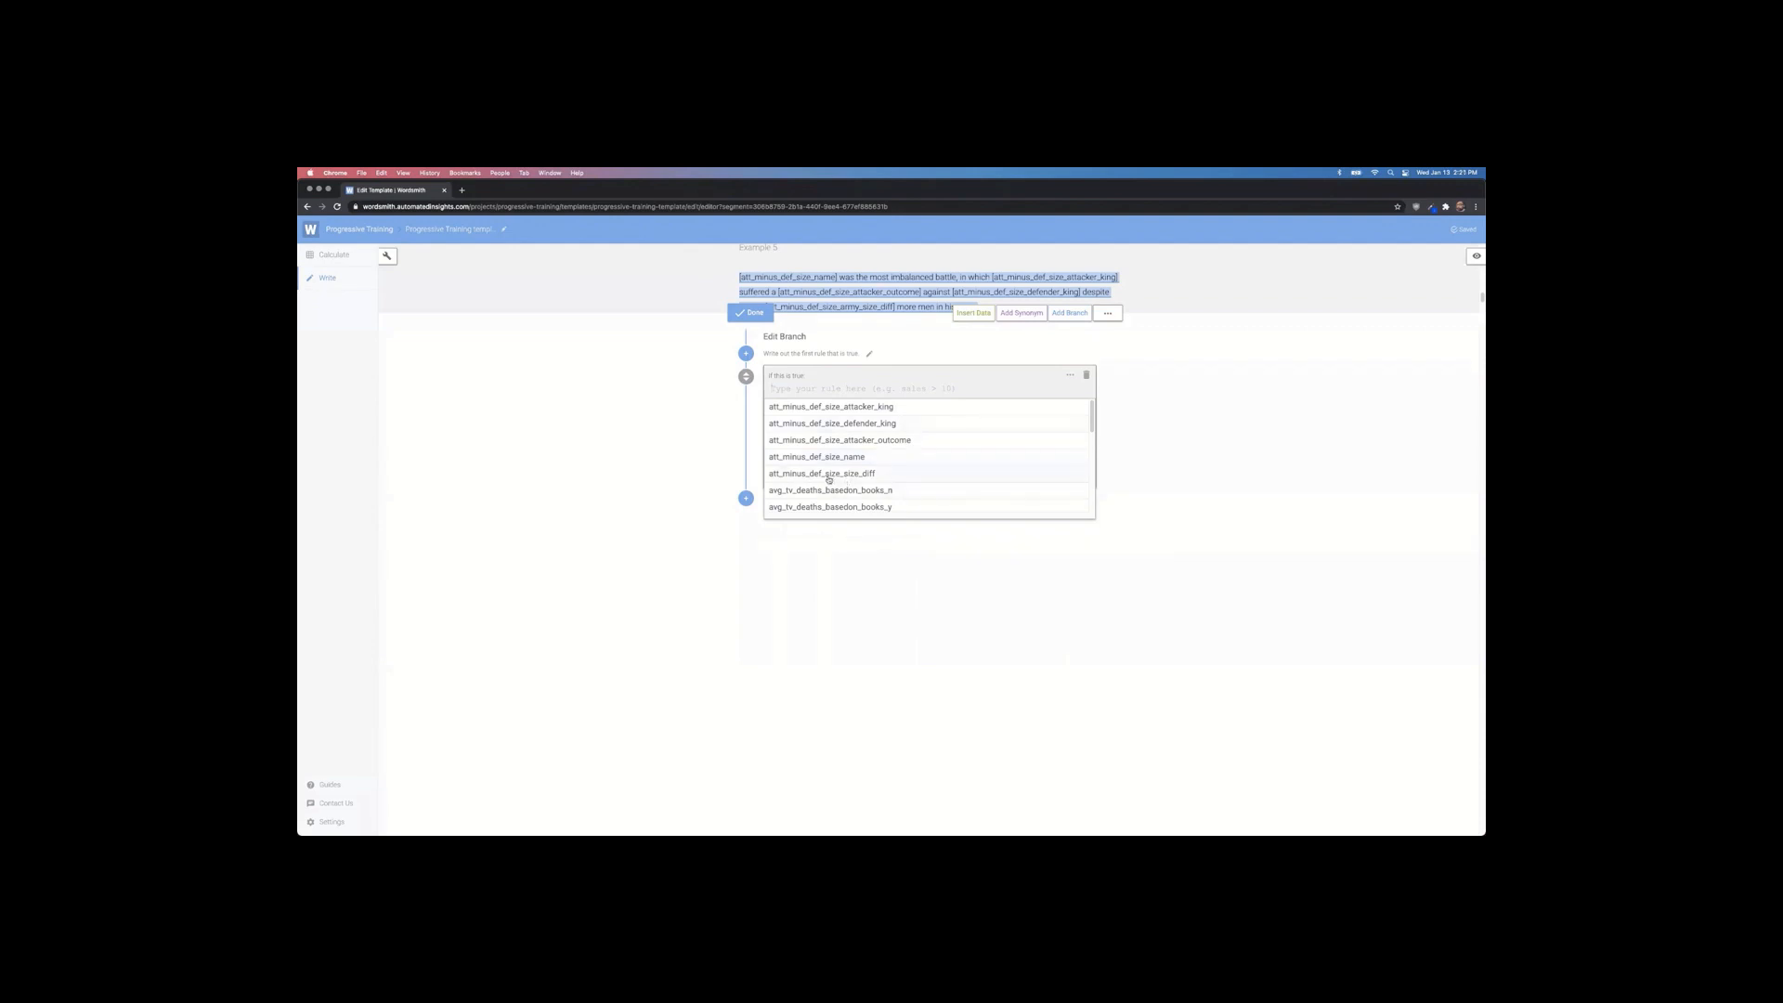
click(828, 475)
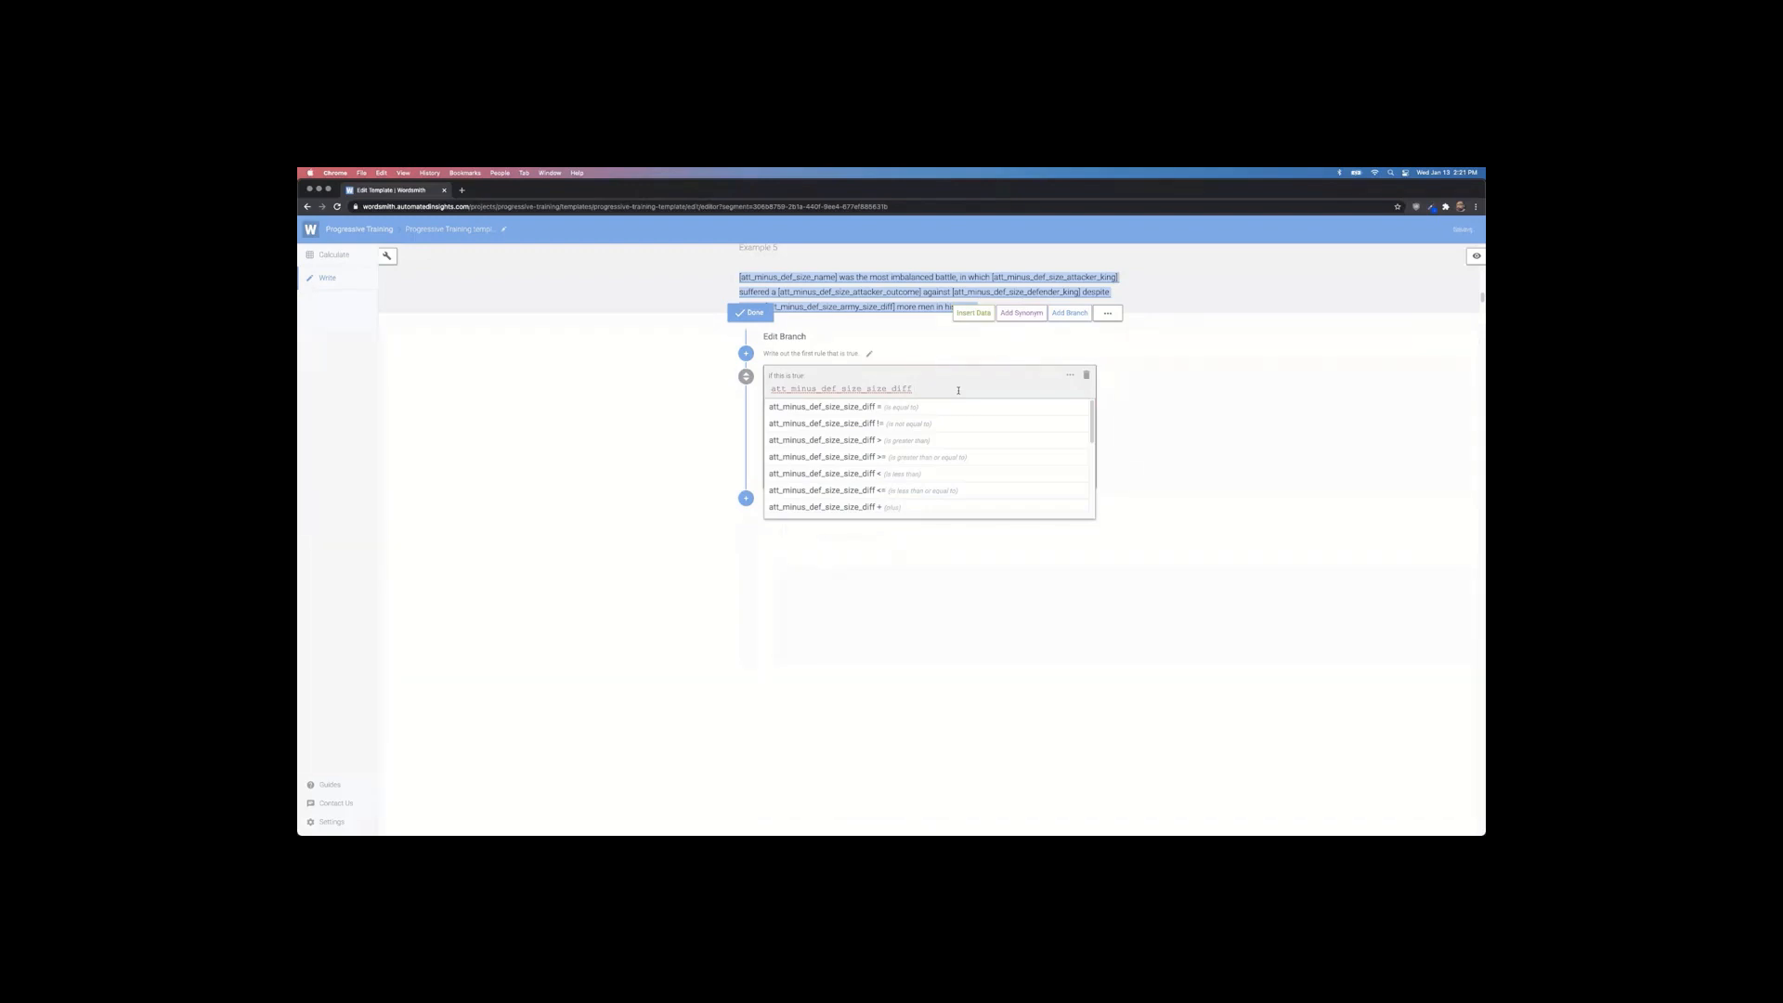
text(> )
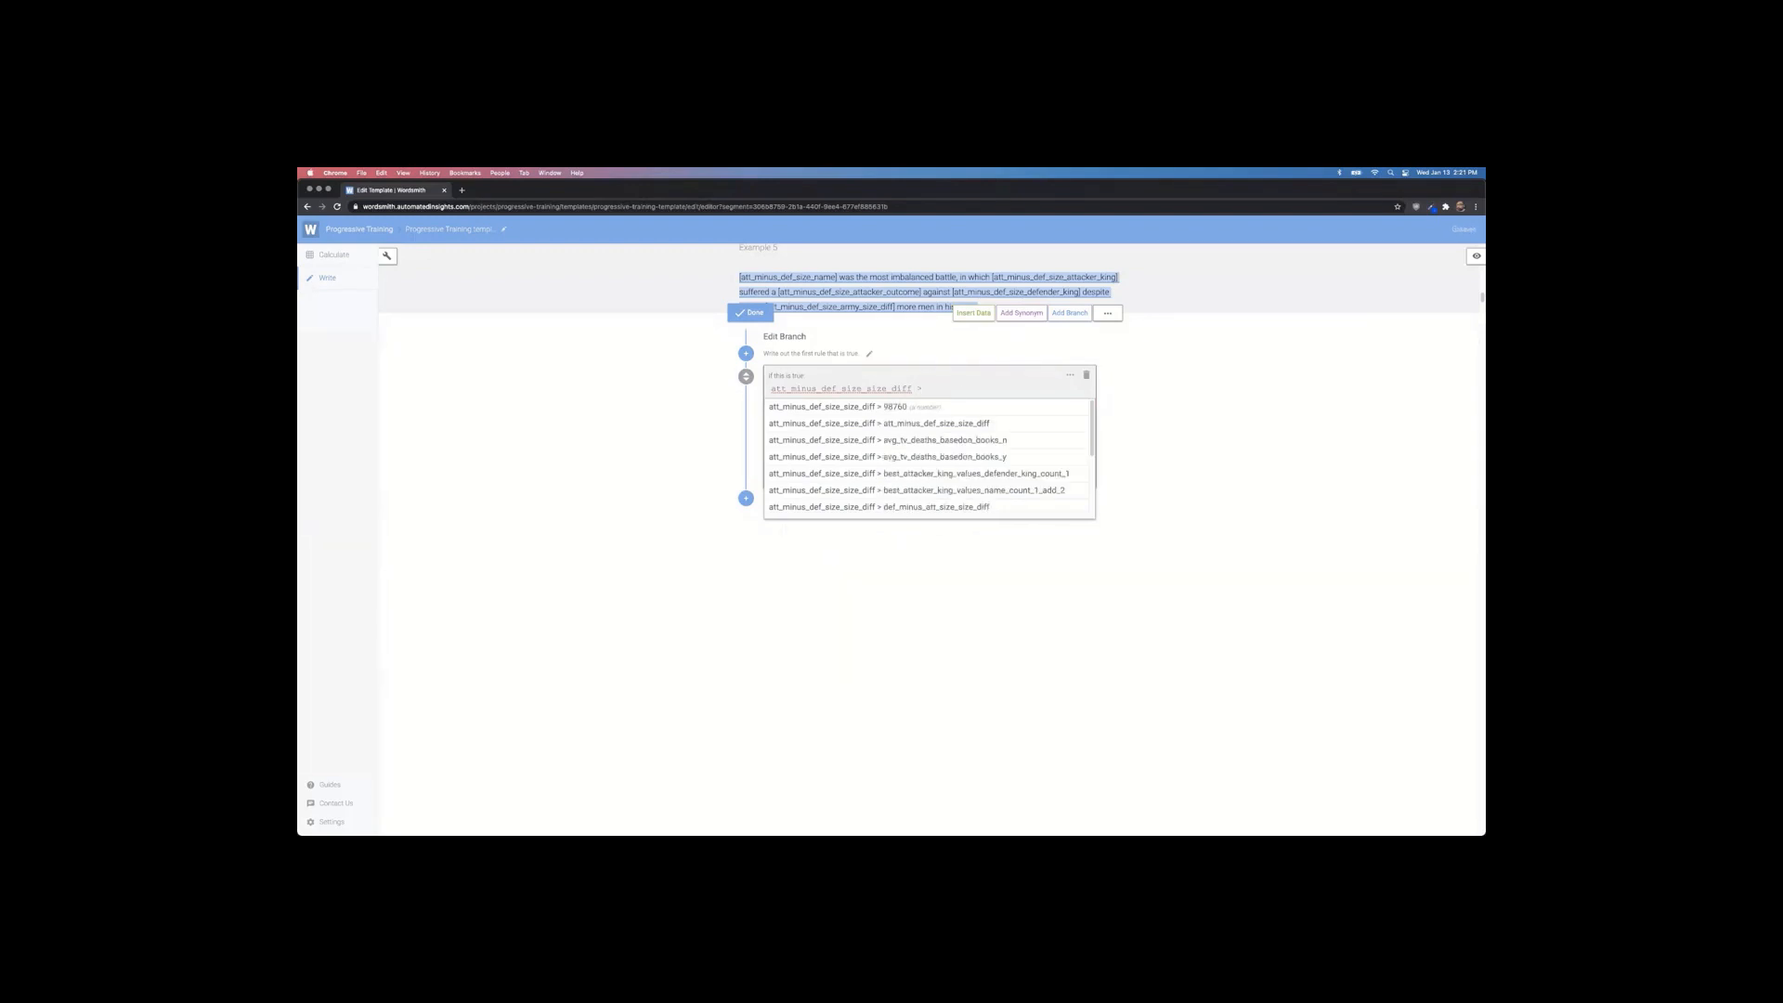
text(def)
click(996, 451)
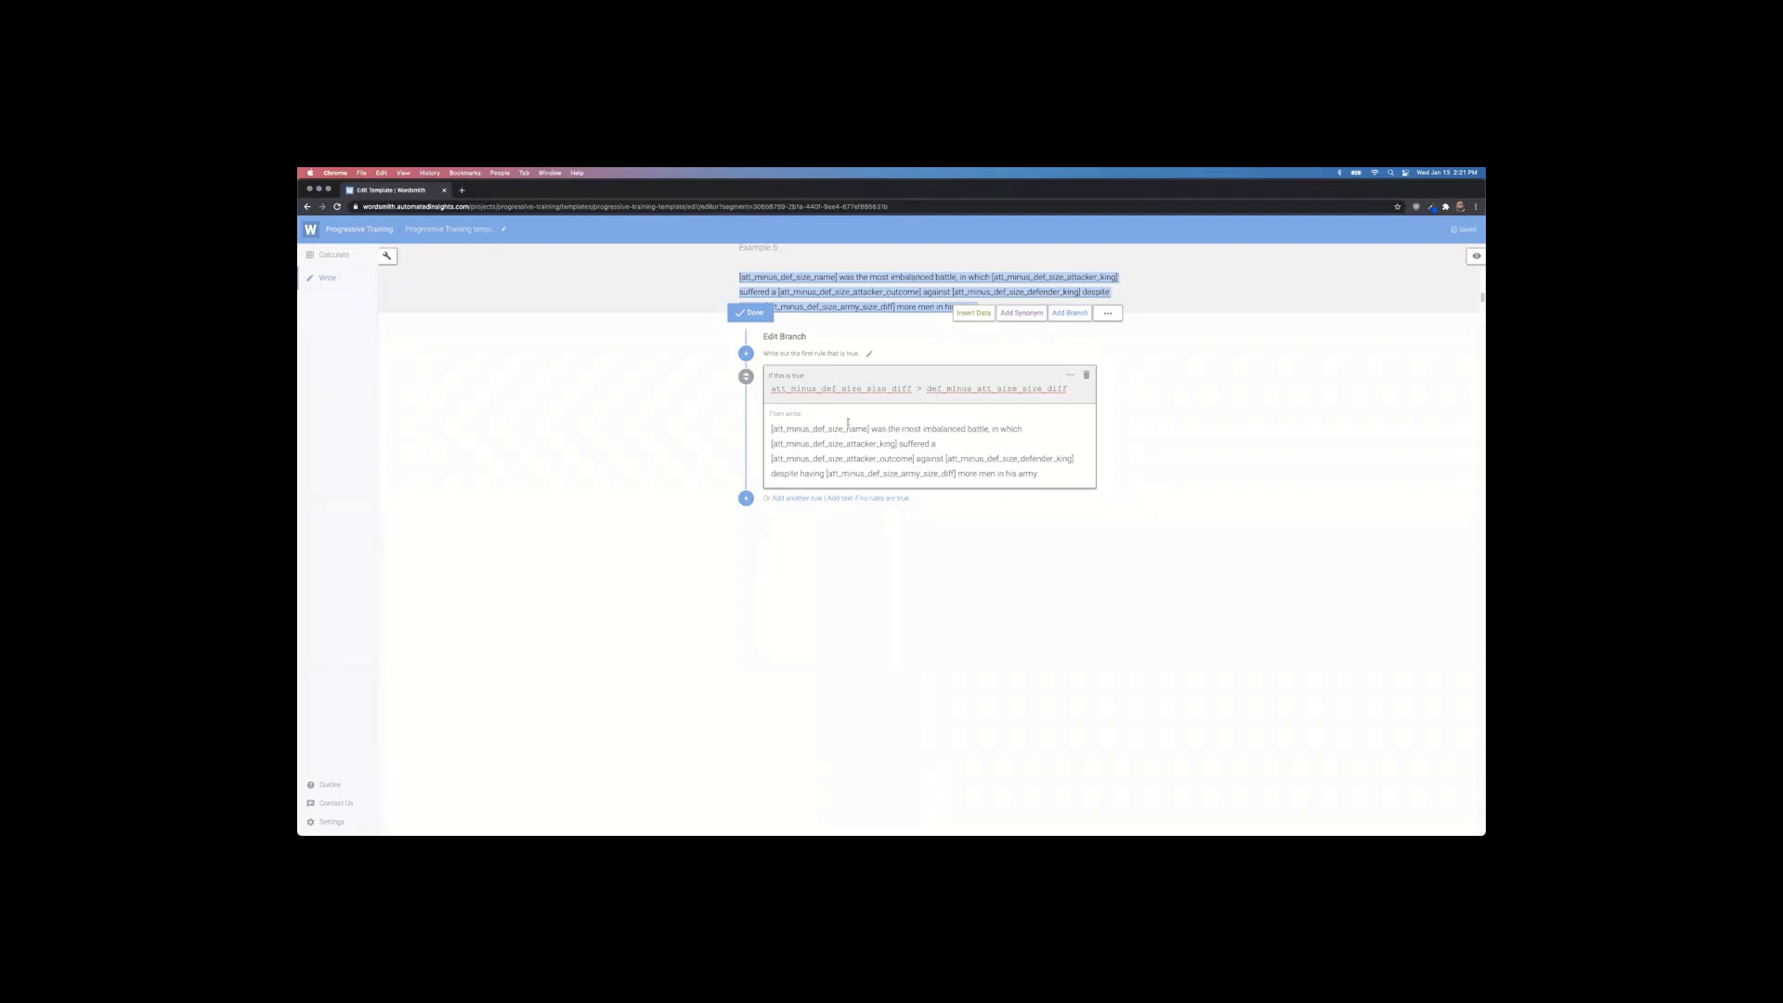
click(755, 313)
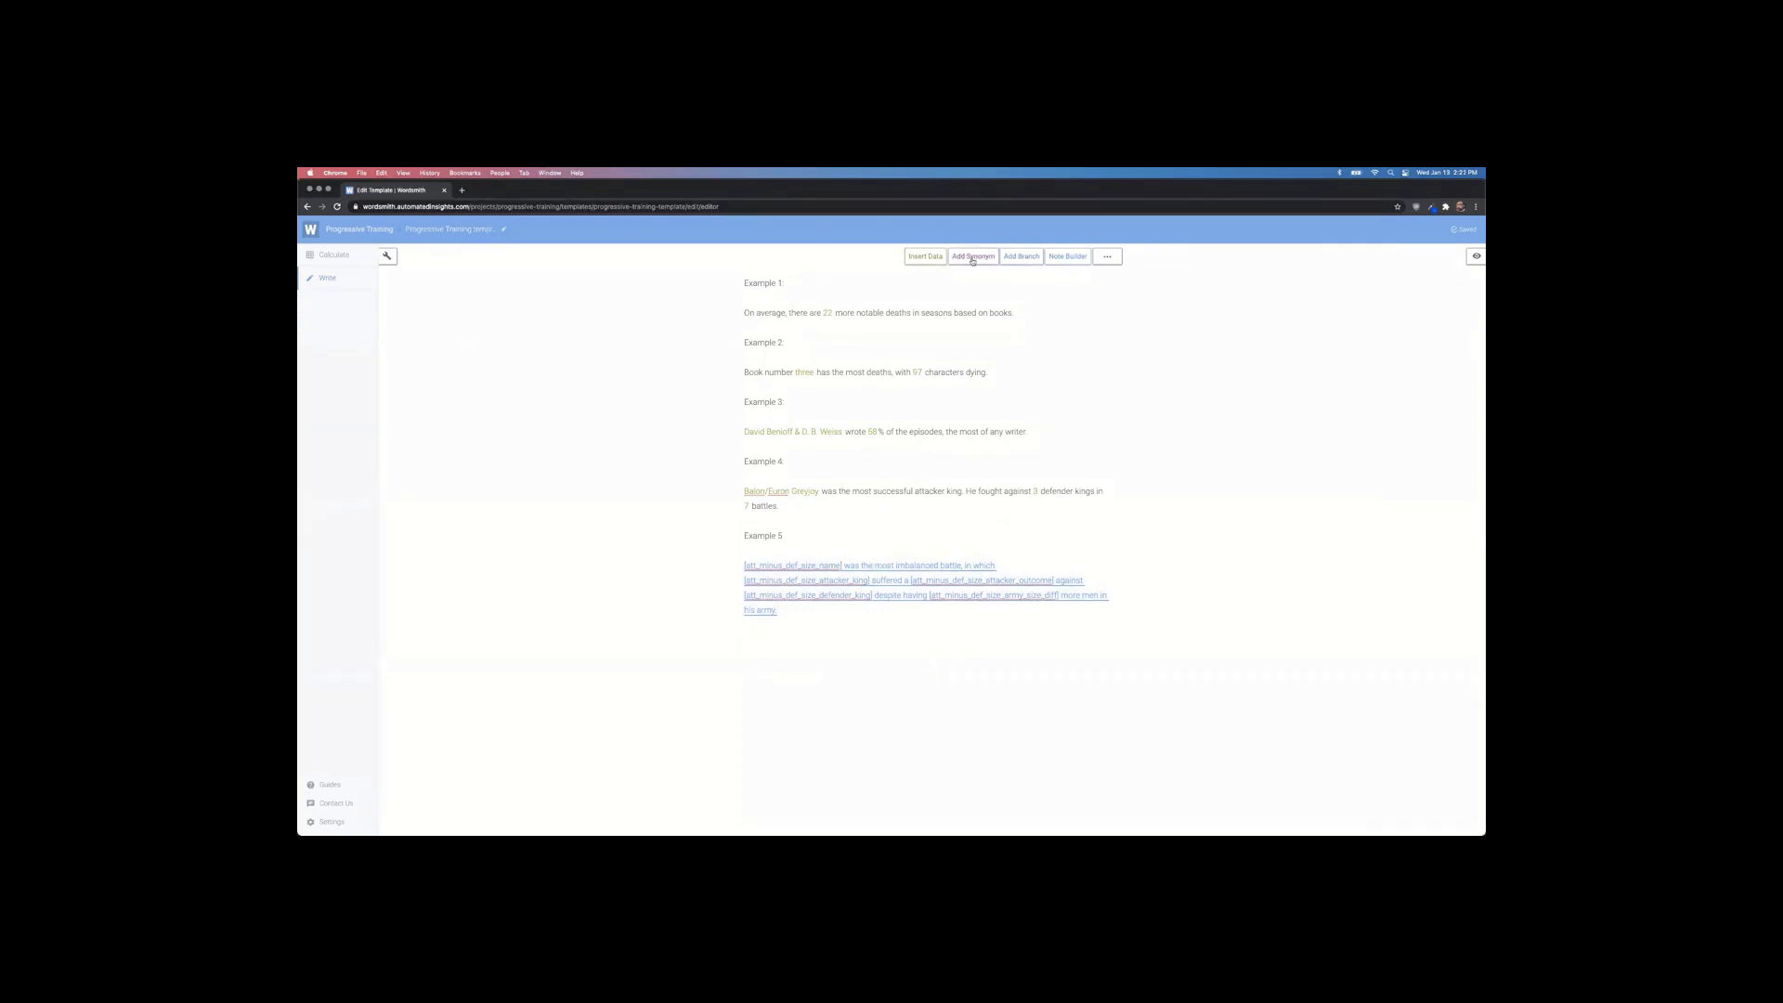
Step: Reopen the Example 5 branch and replace the battle name and attacker king placeholders with data variables
click(887, 570)
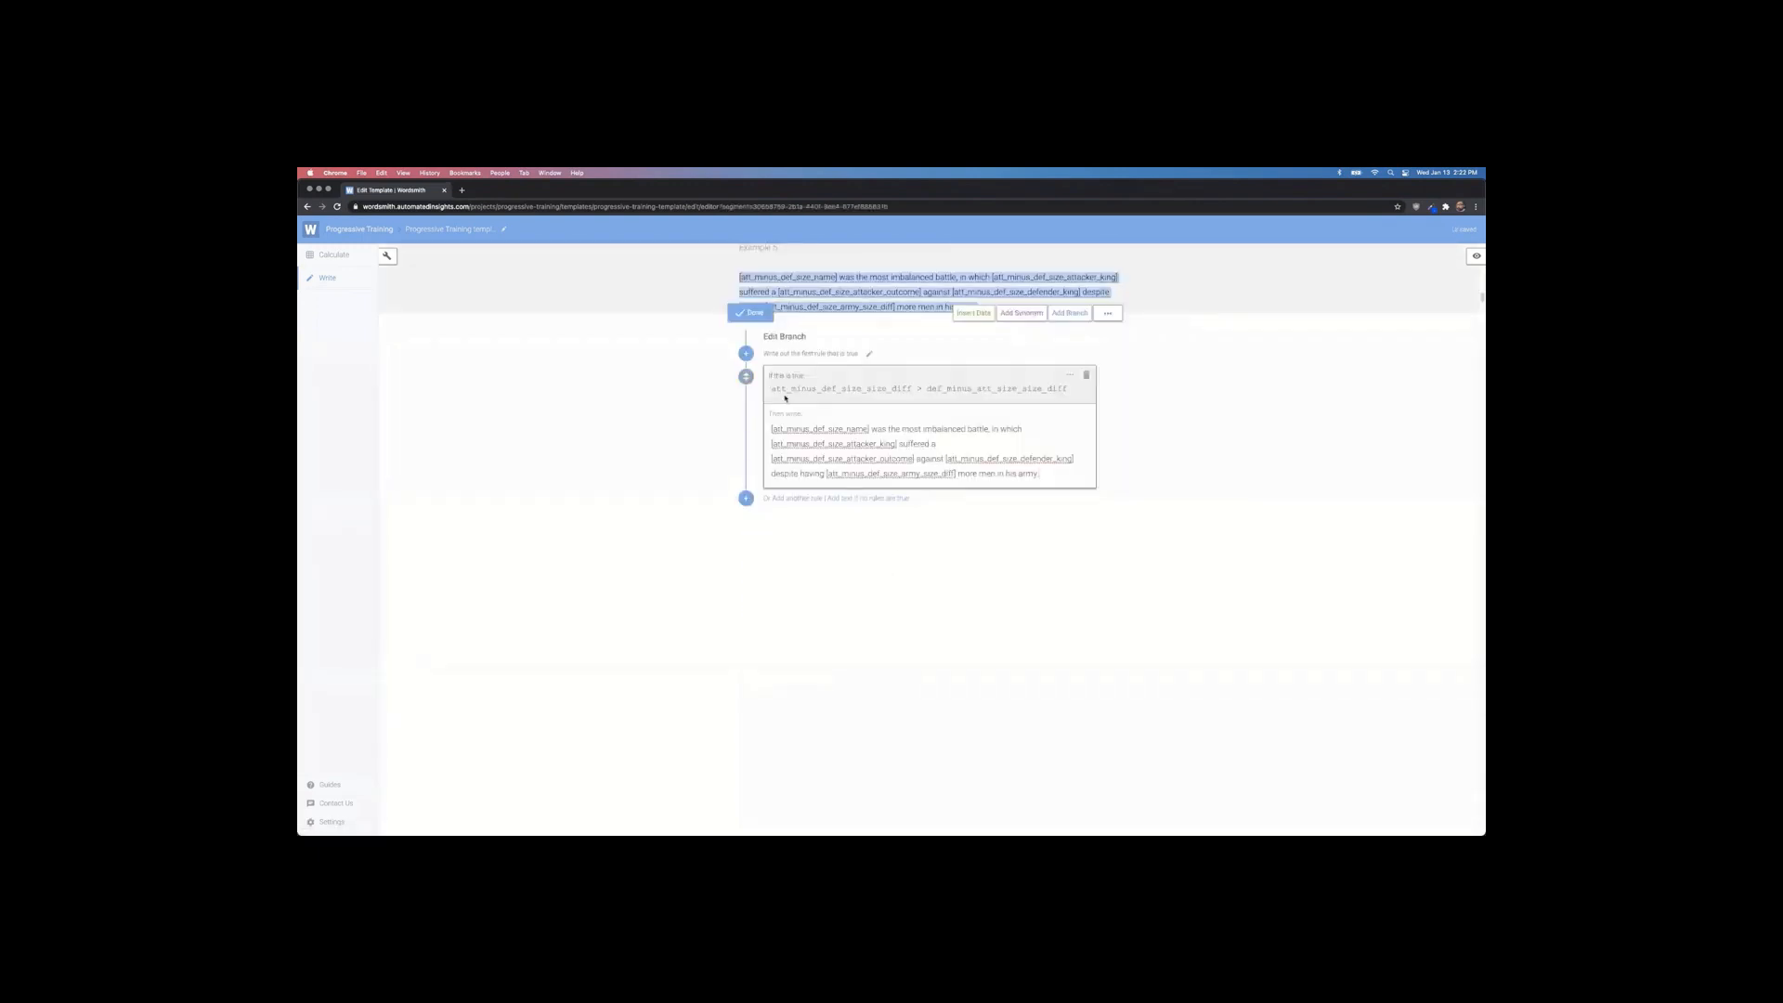
drag(772, 429, 1057, 507)
click(993, 462)
drag(869, 429, 758, 429)
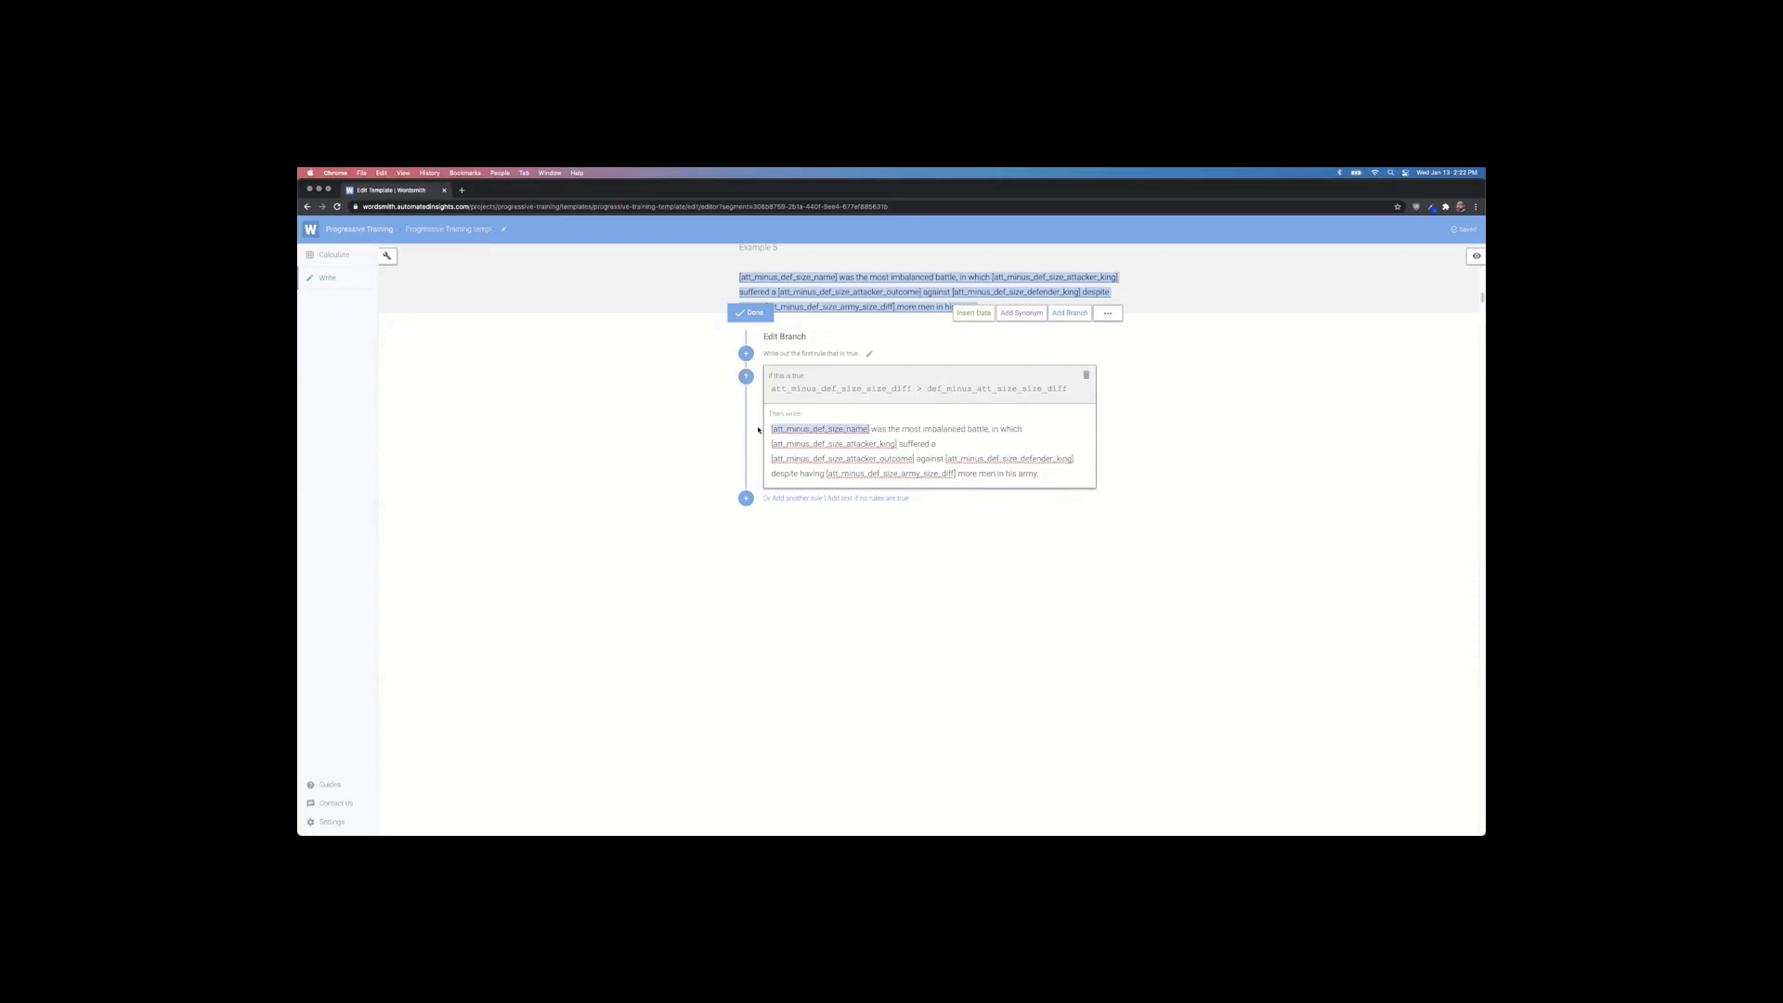
click(972, 314)
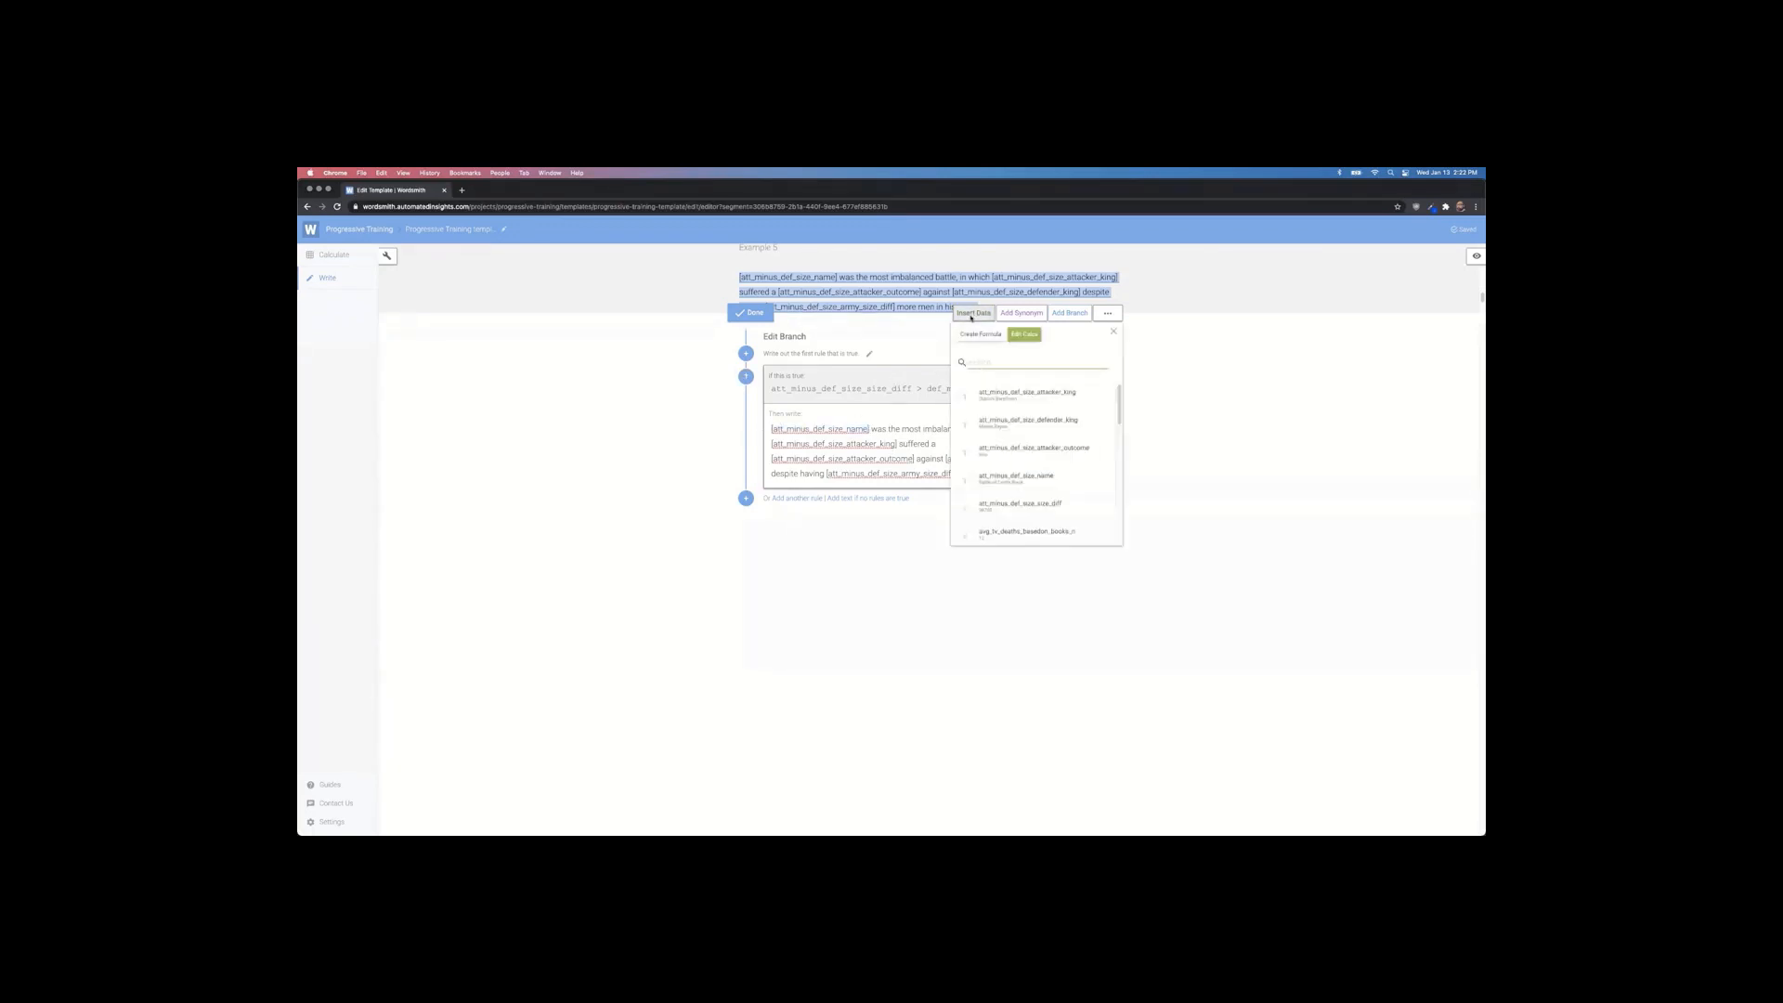
click(1028, 483)
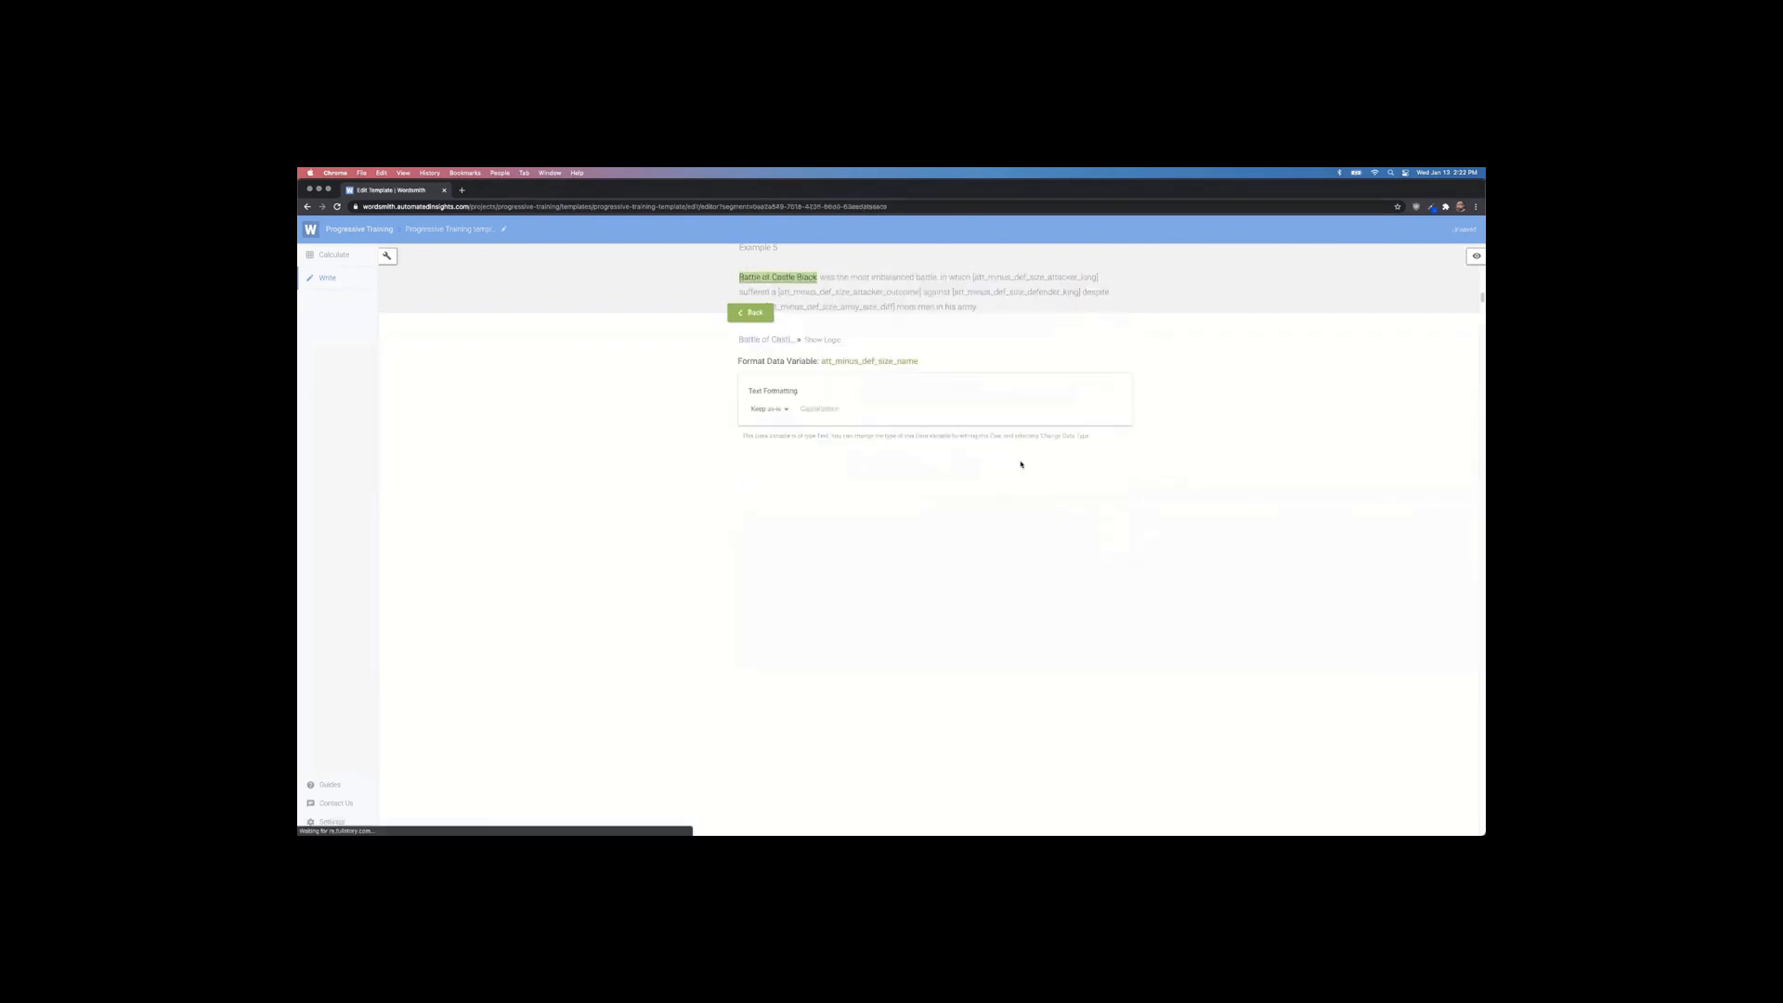
click(754, 313)
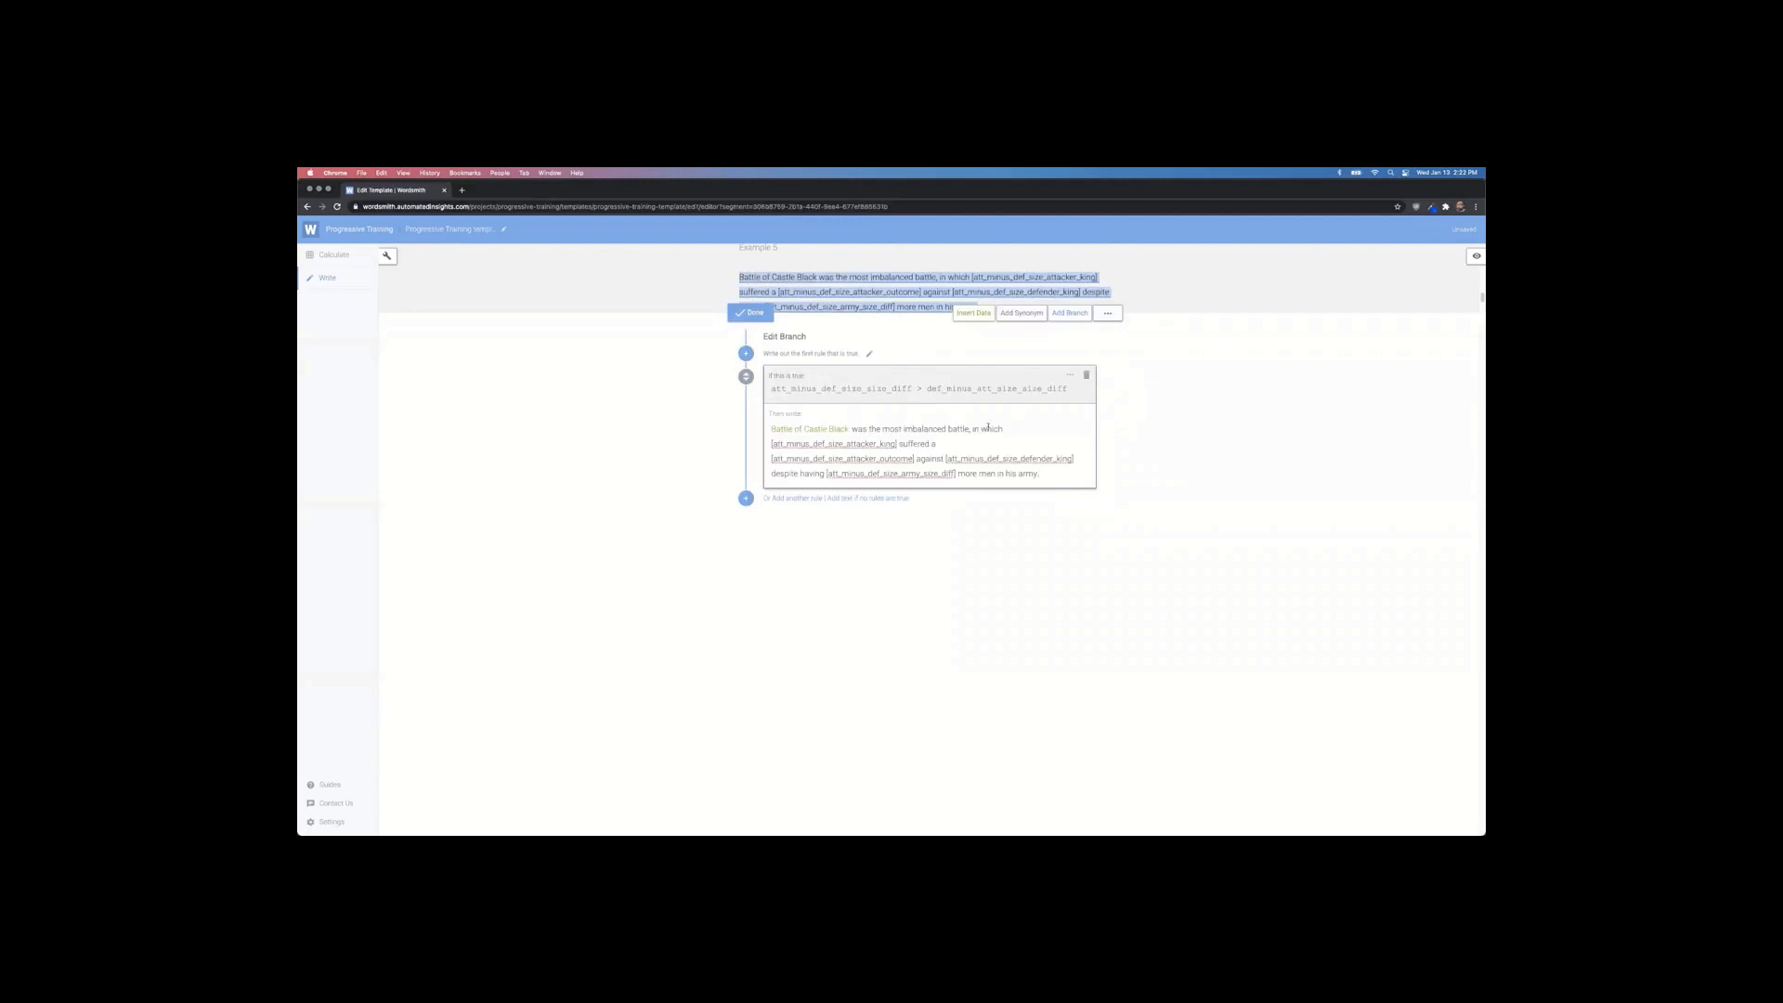
drag(899, 444, 759, 445)
click(973, 313)
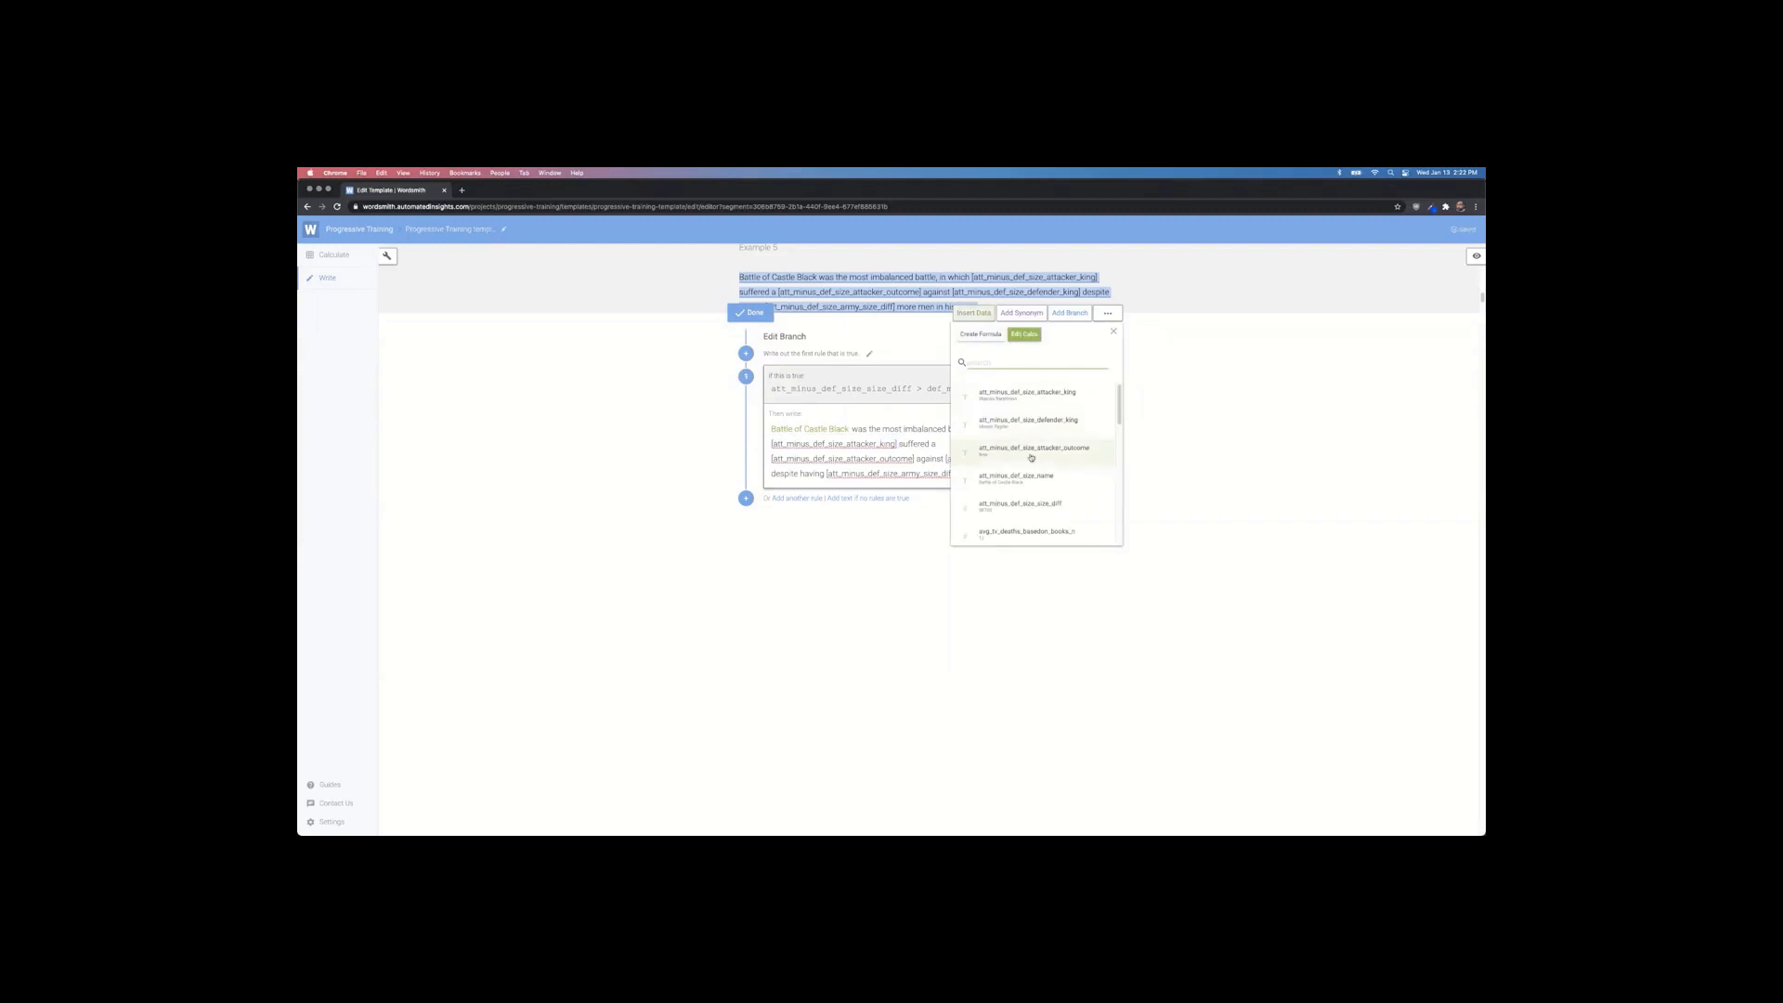
click(1049, 403)
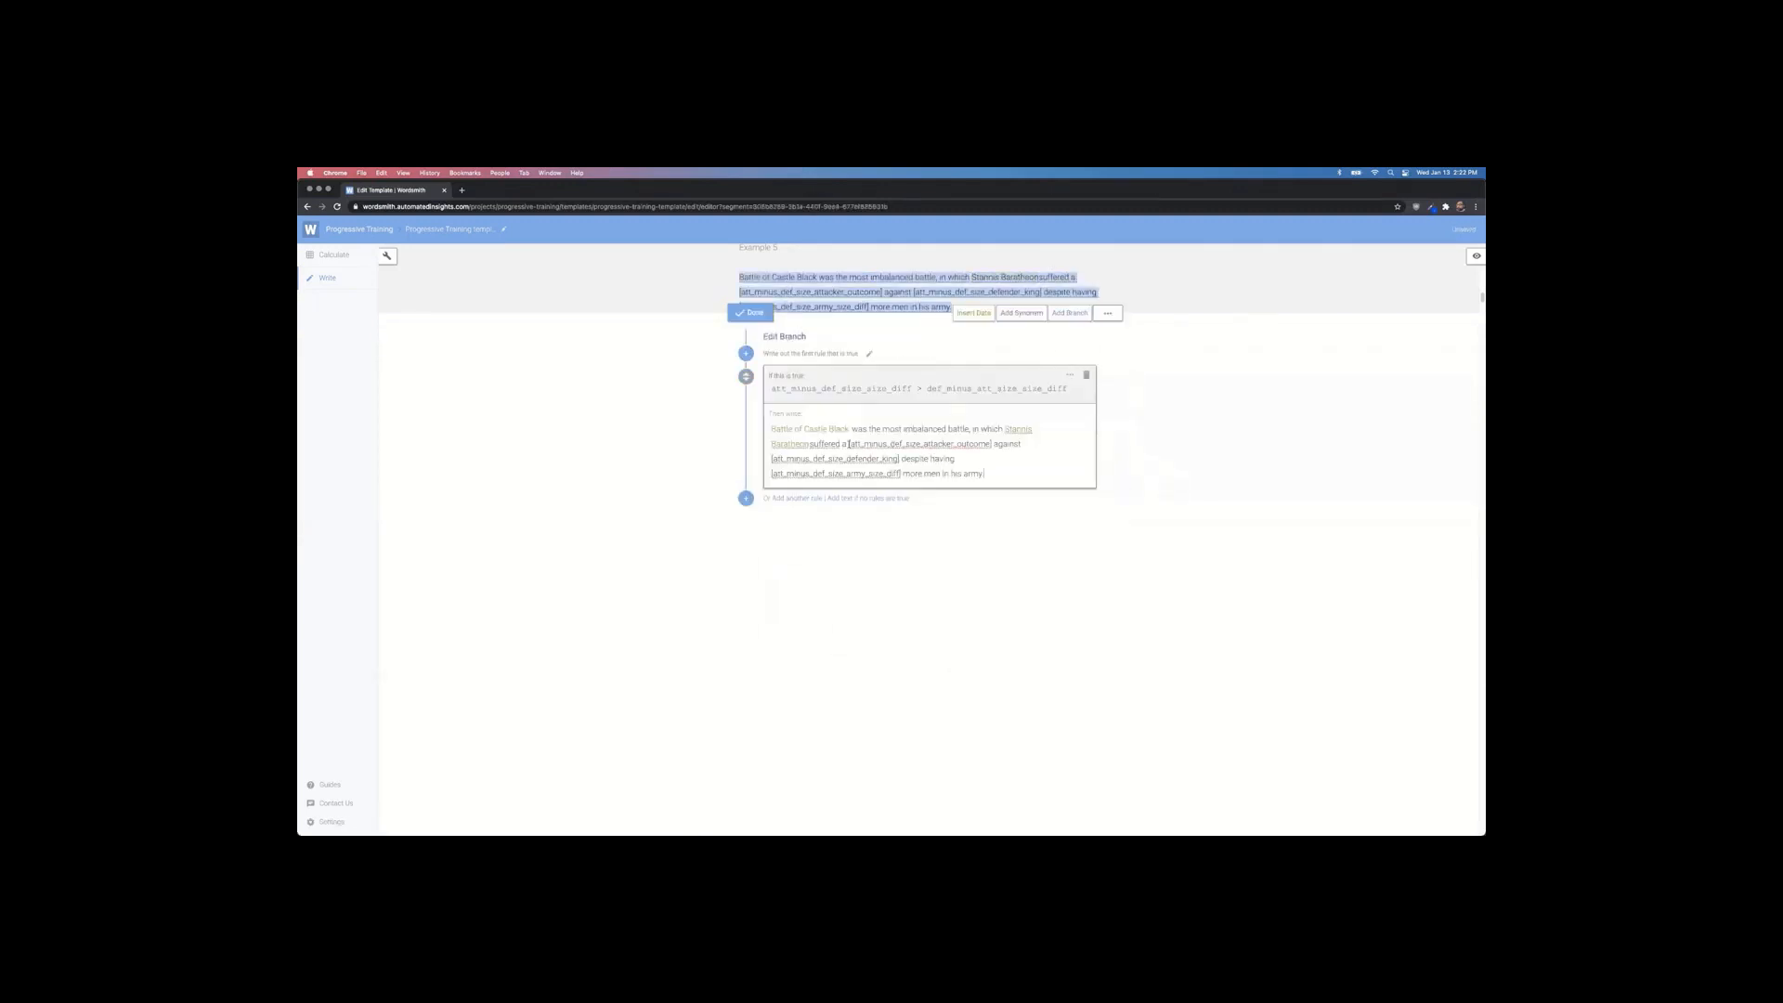
Step: Insert data for attacker outcome, defender king and size difference, and add the missing space after Baratheon
drag(848, 445, 994, 445)
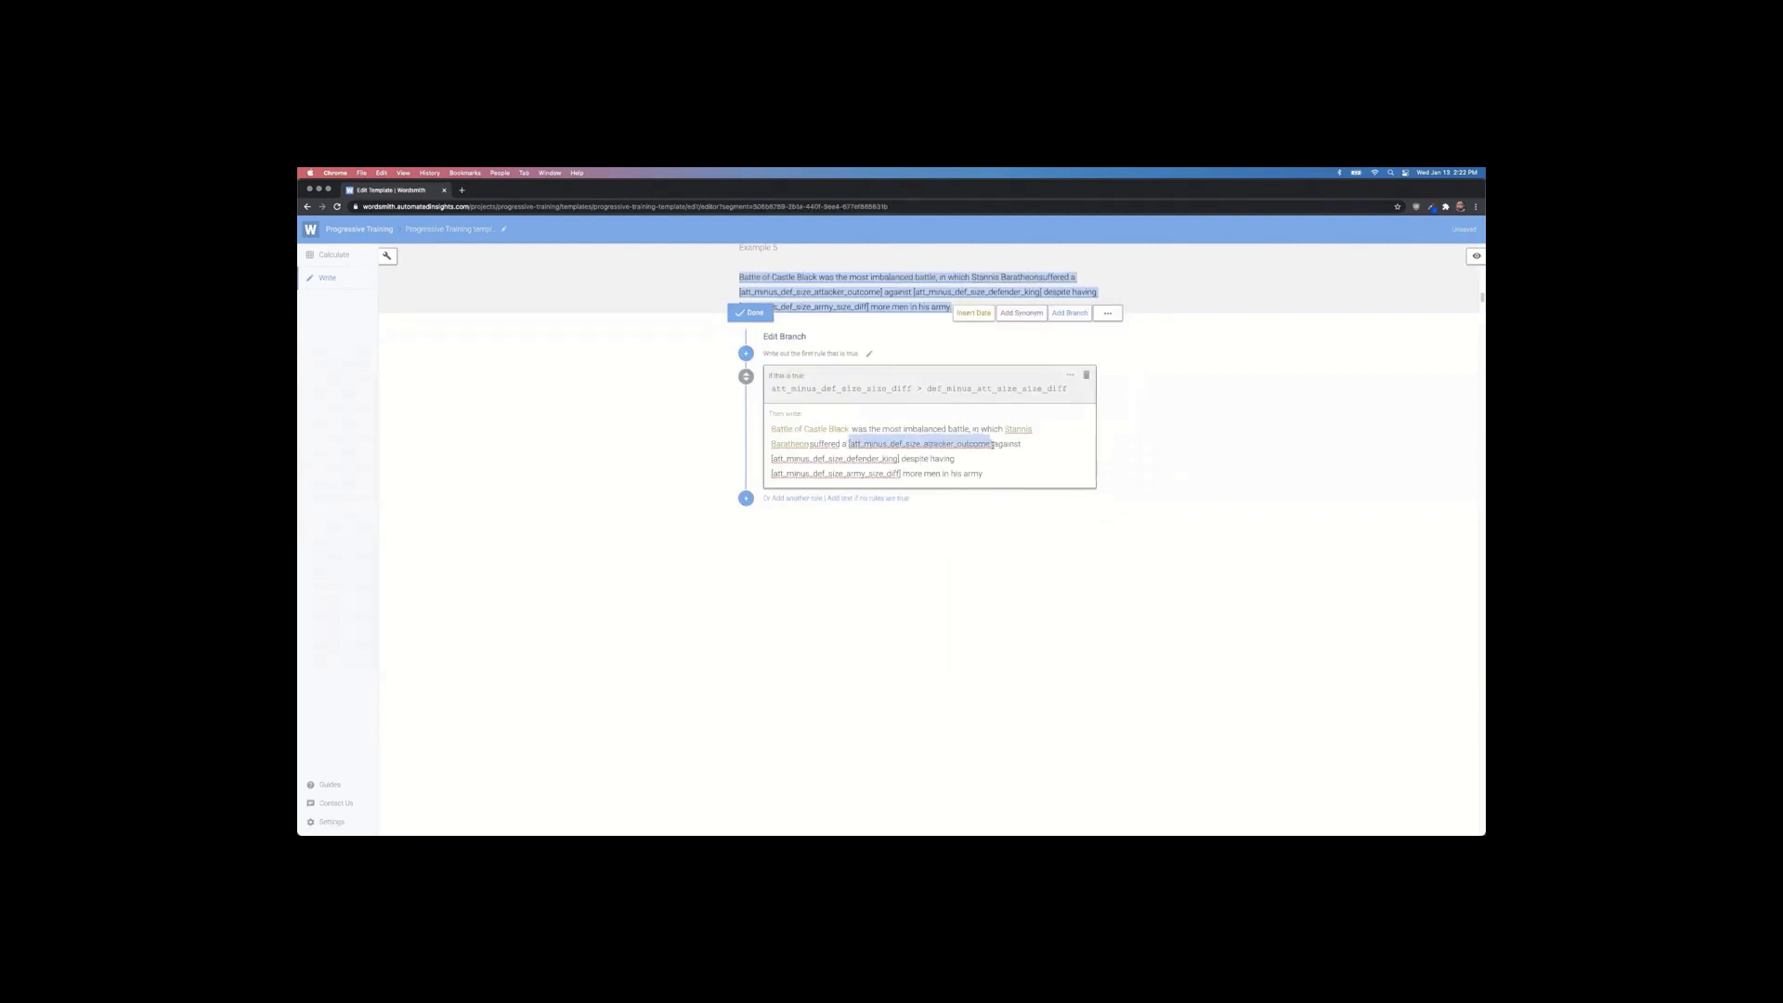
click(978, 316)
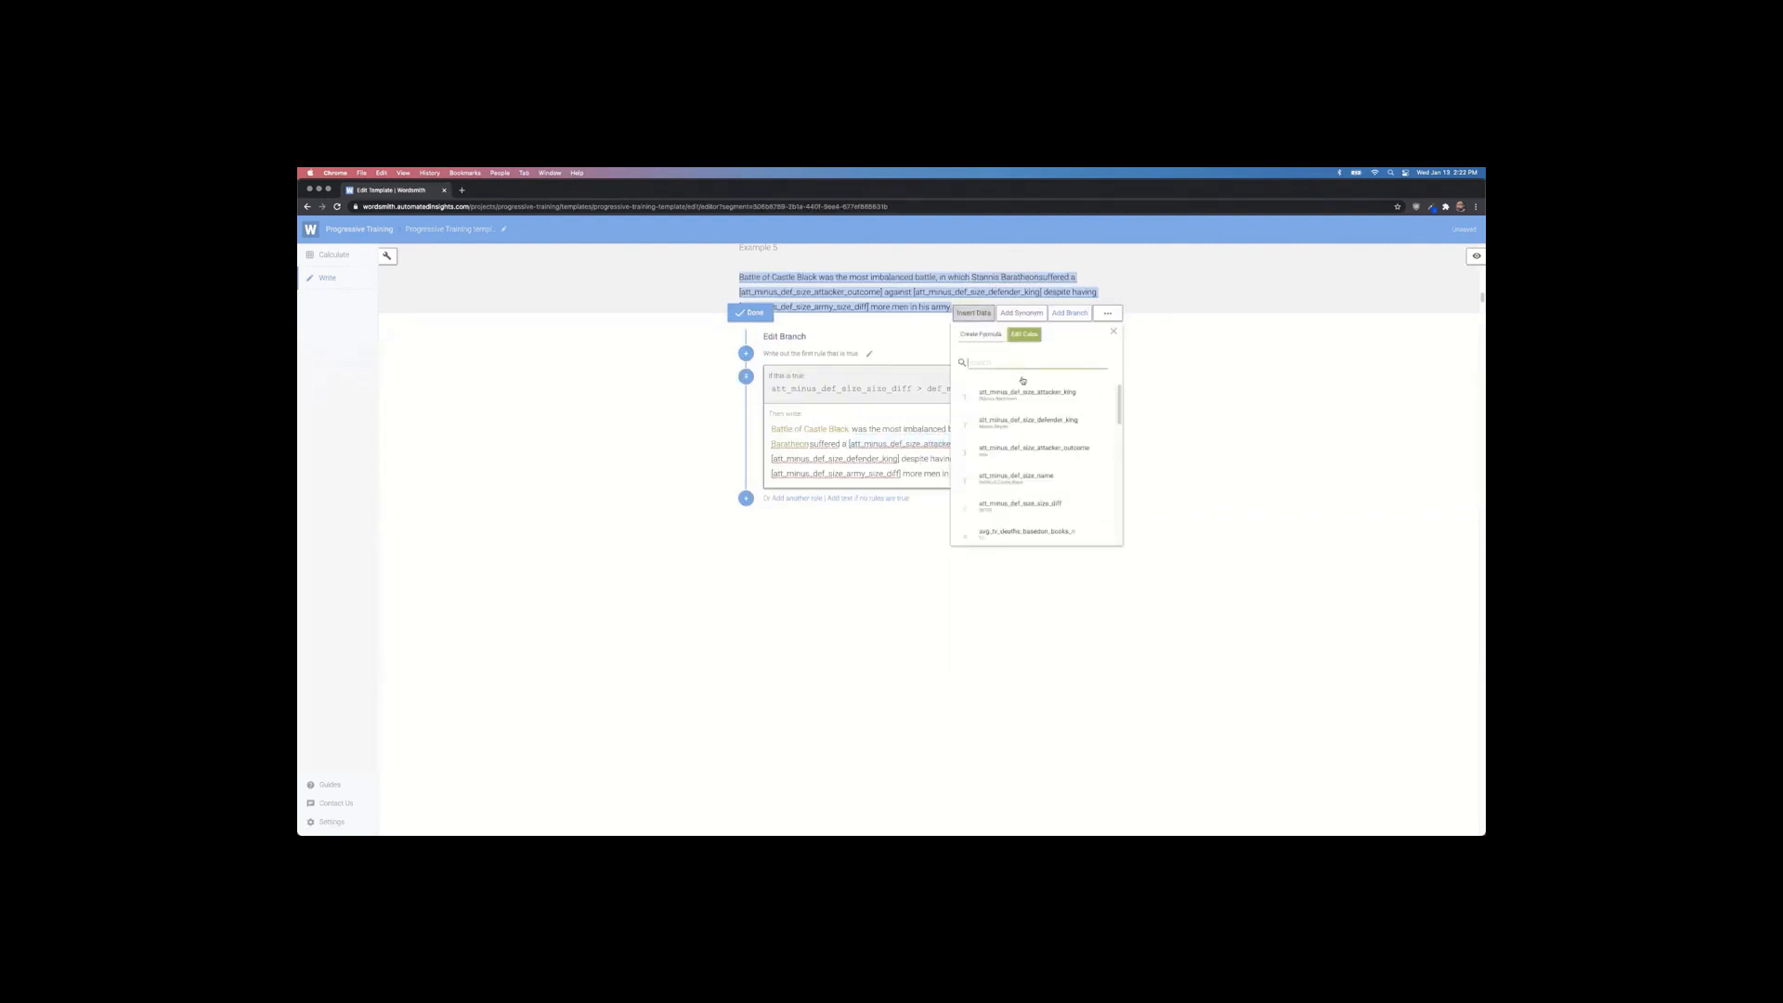
click(1027, 452)
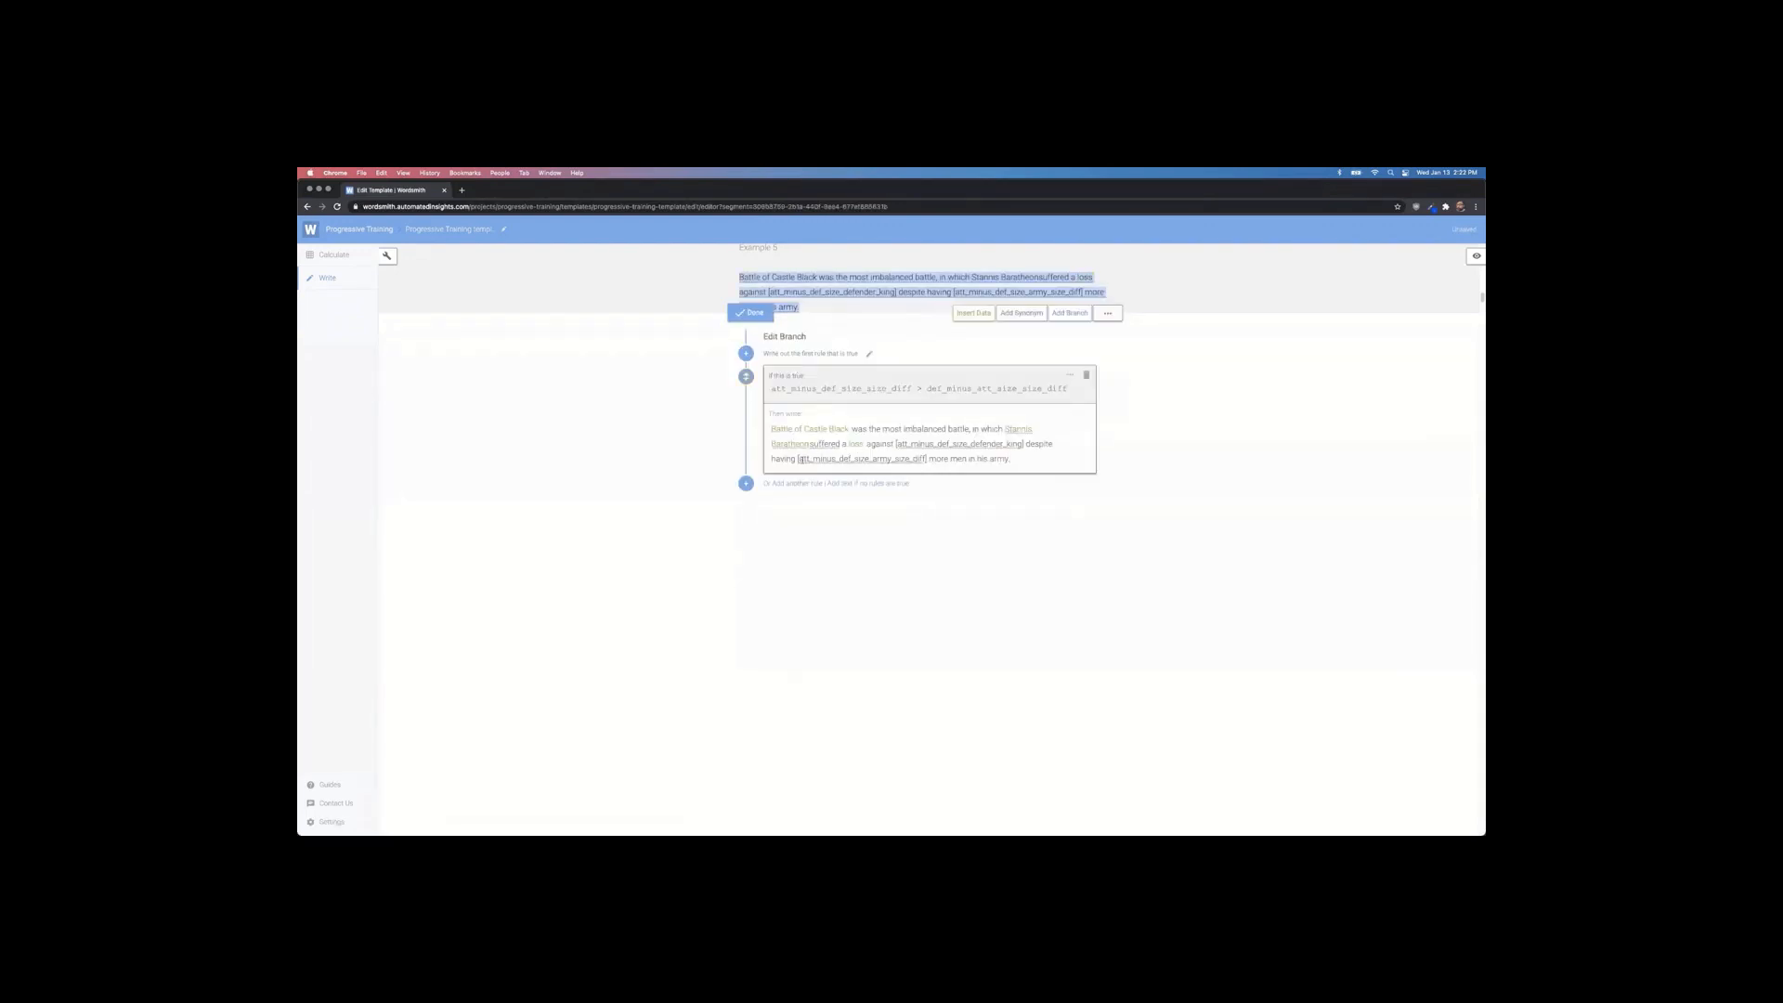
drag(896, 442, 1023, 444)
click(974, 313)
click(1011, 429)
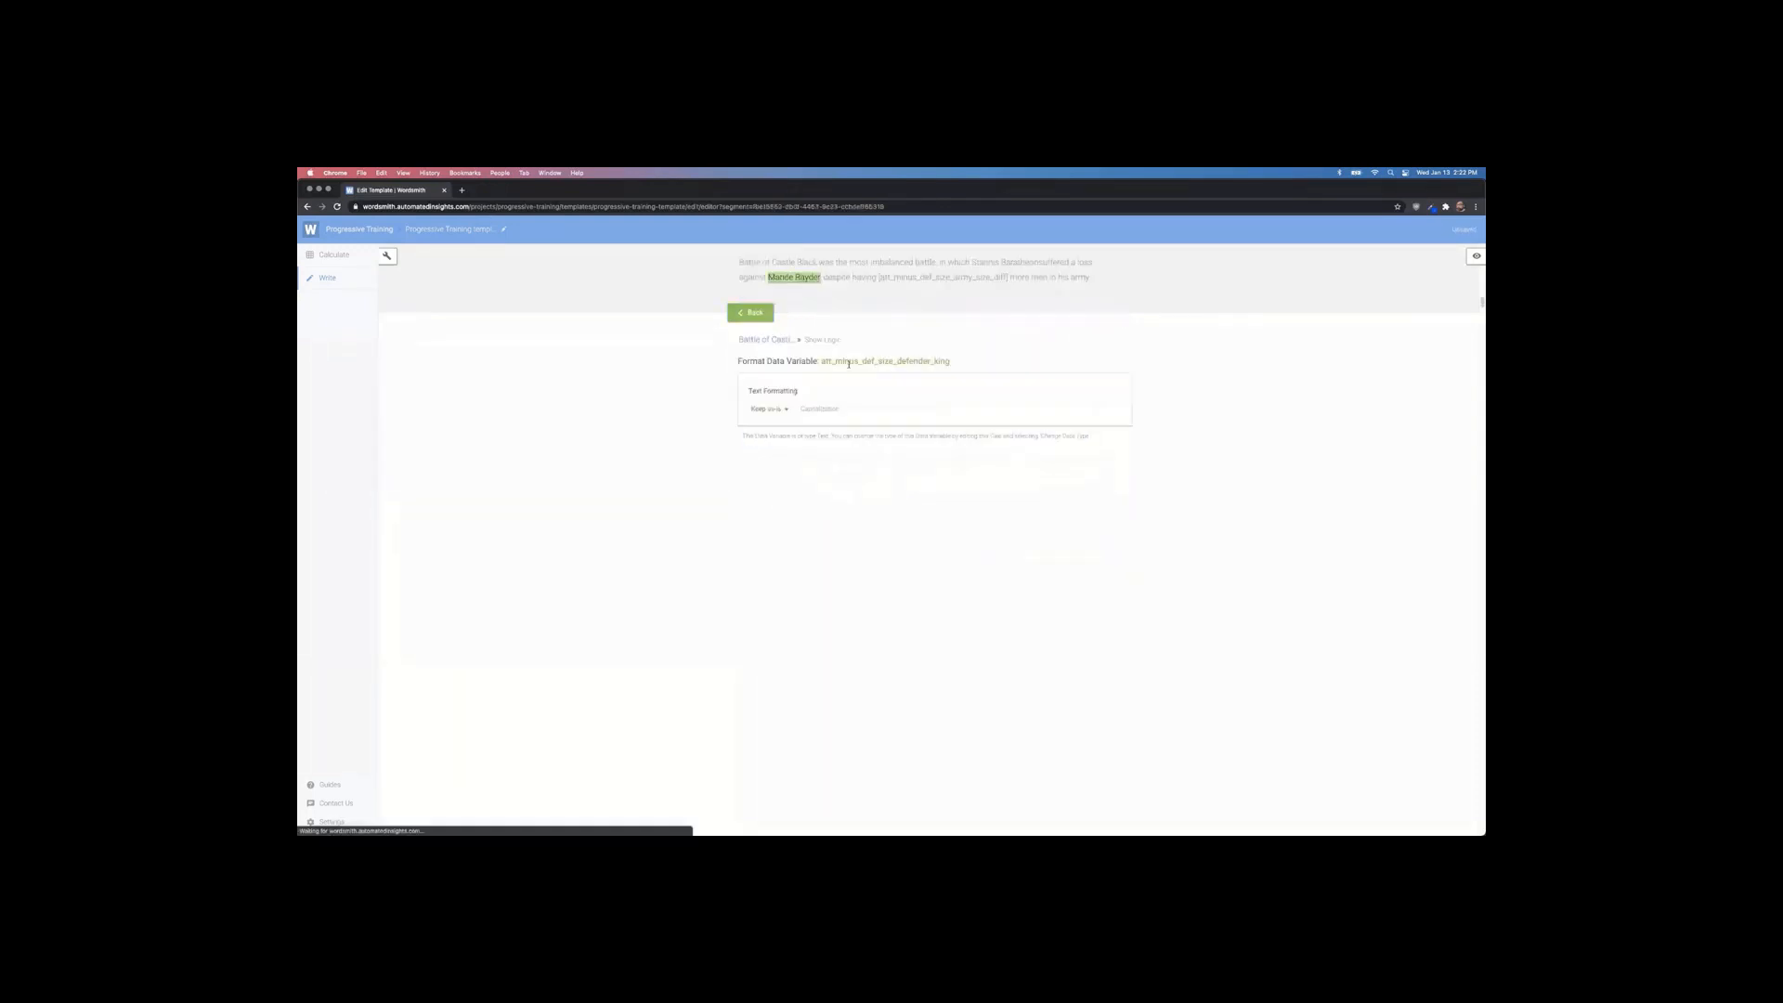
drag(771, 462, 904, 459)
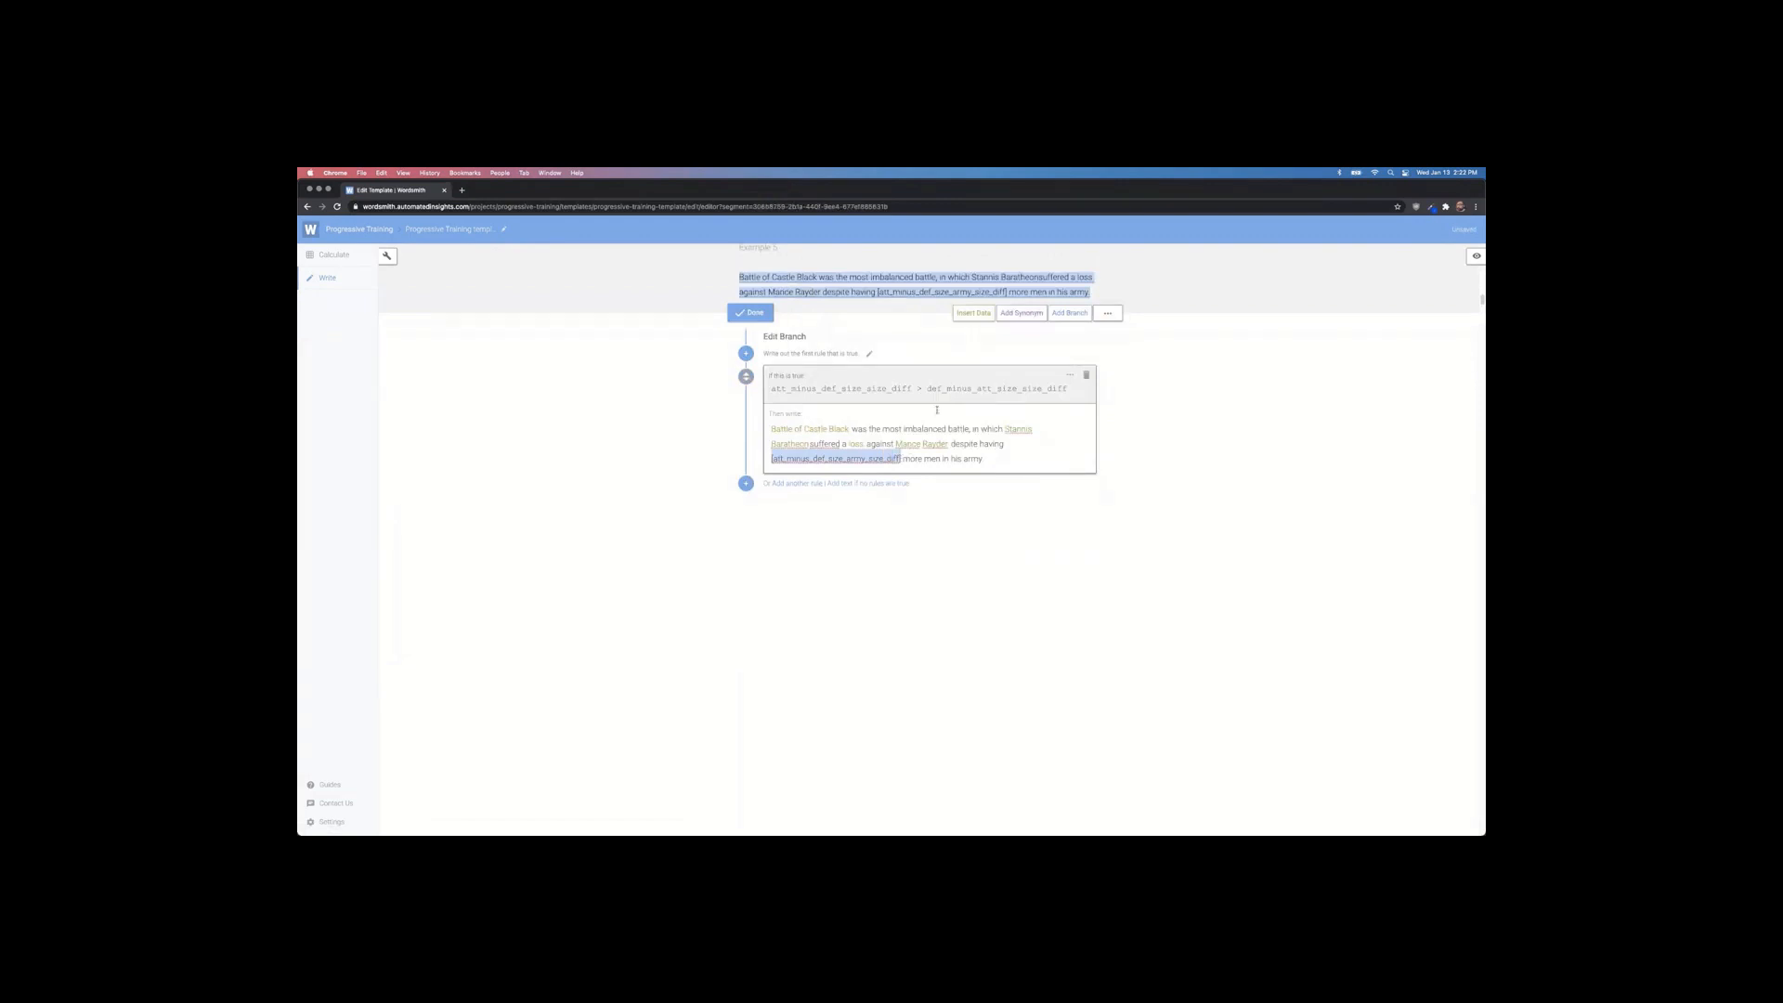
click(970, 314)
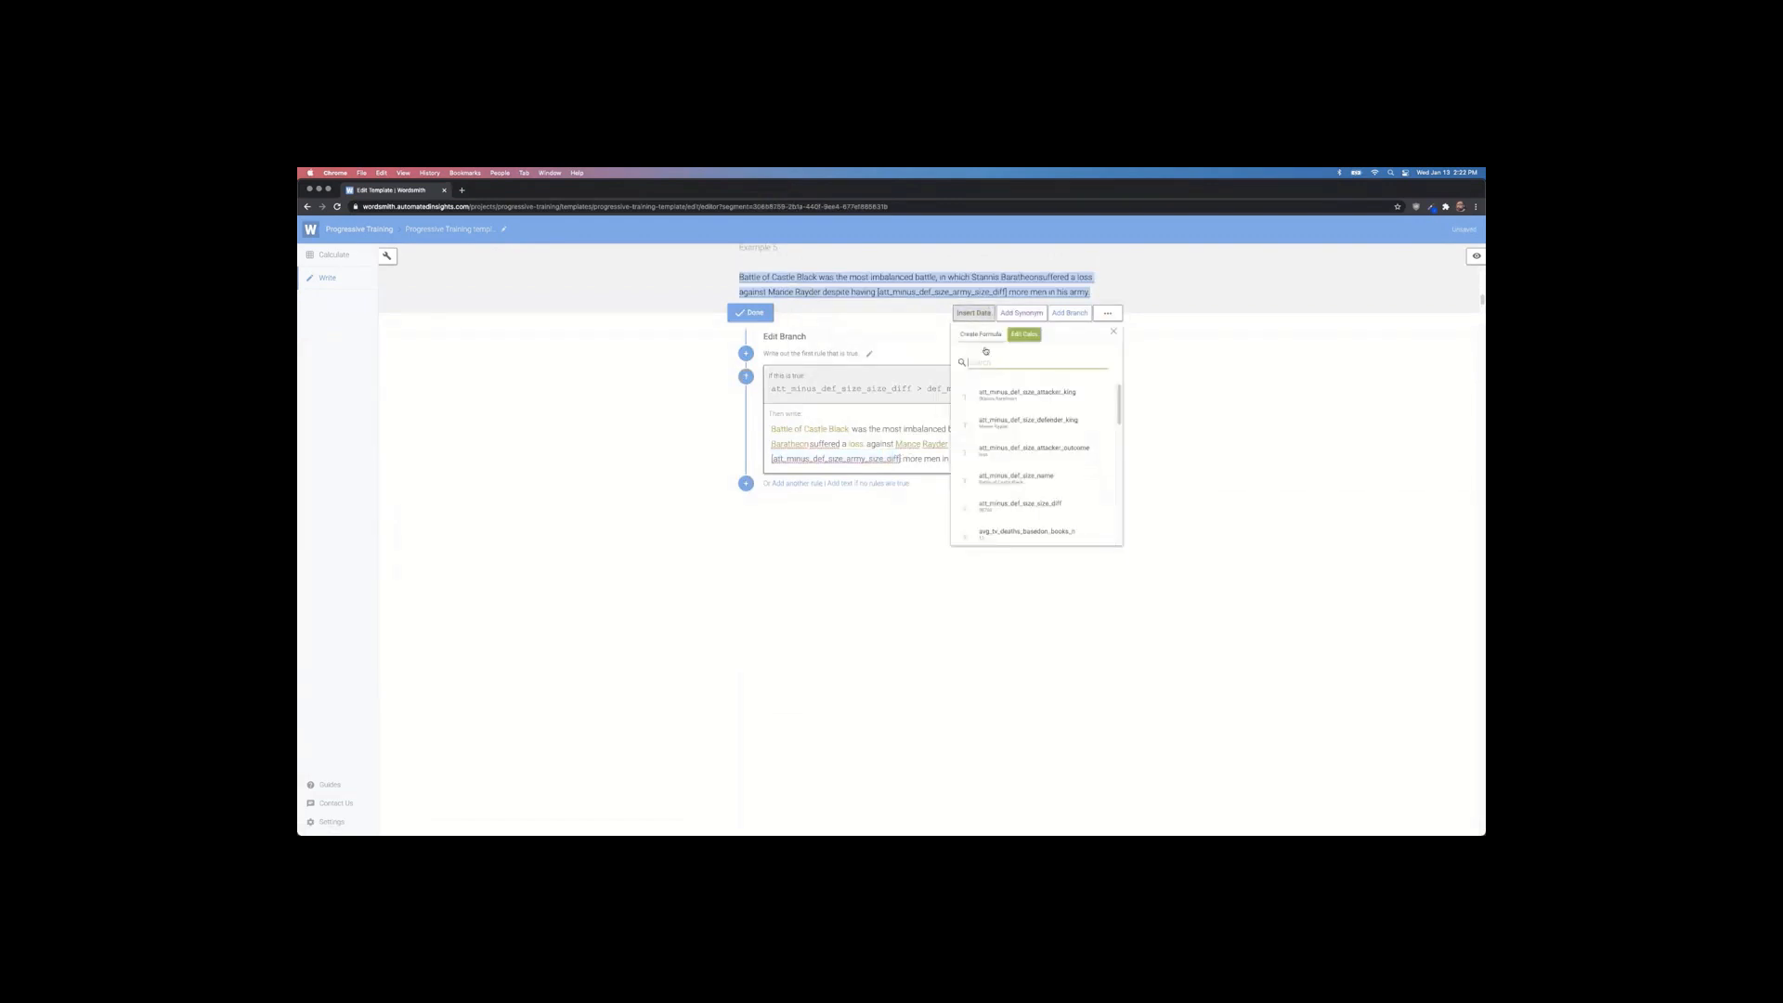
click(1018, 512)
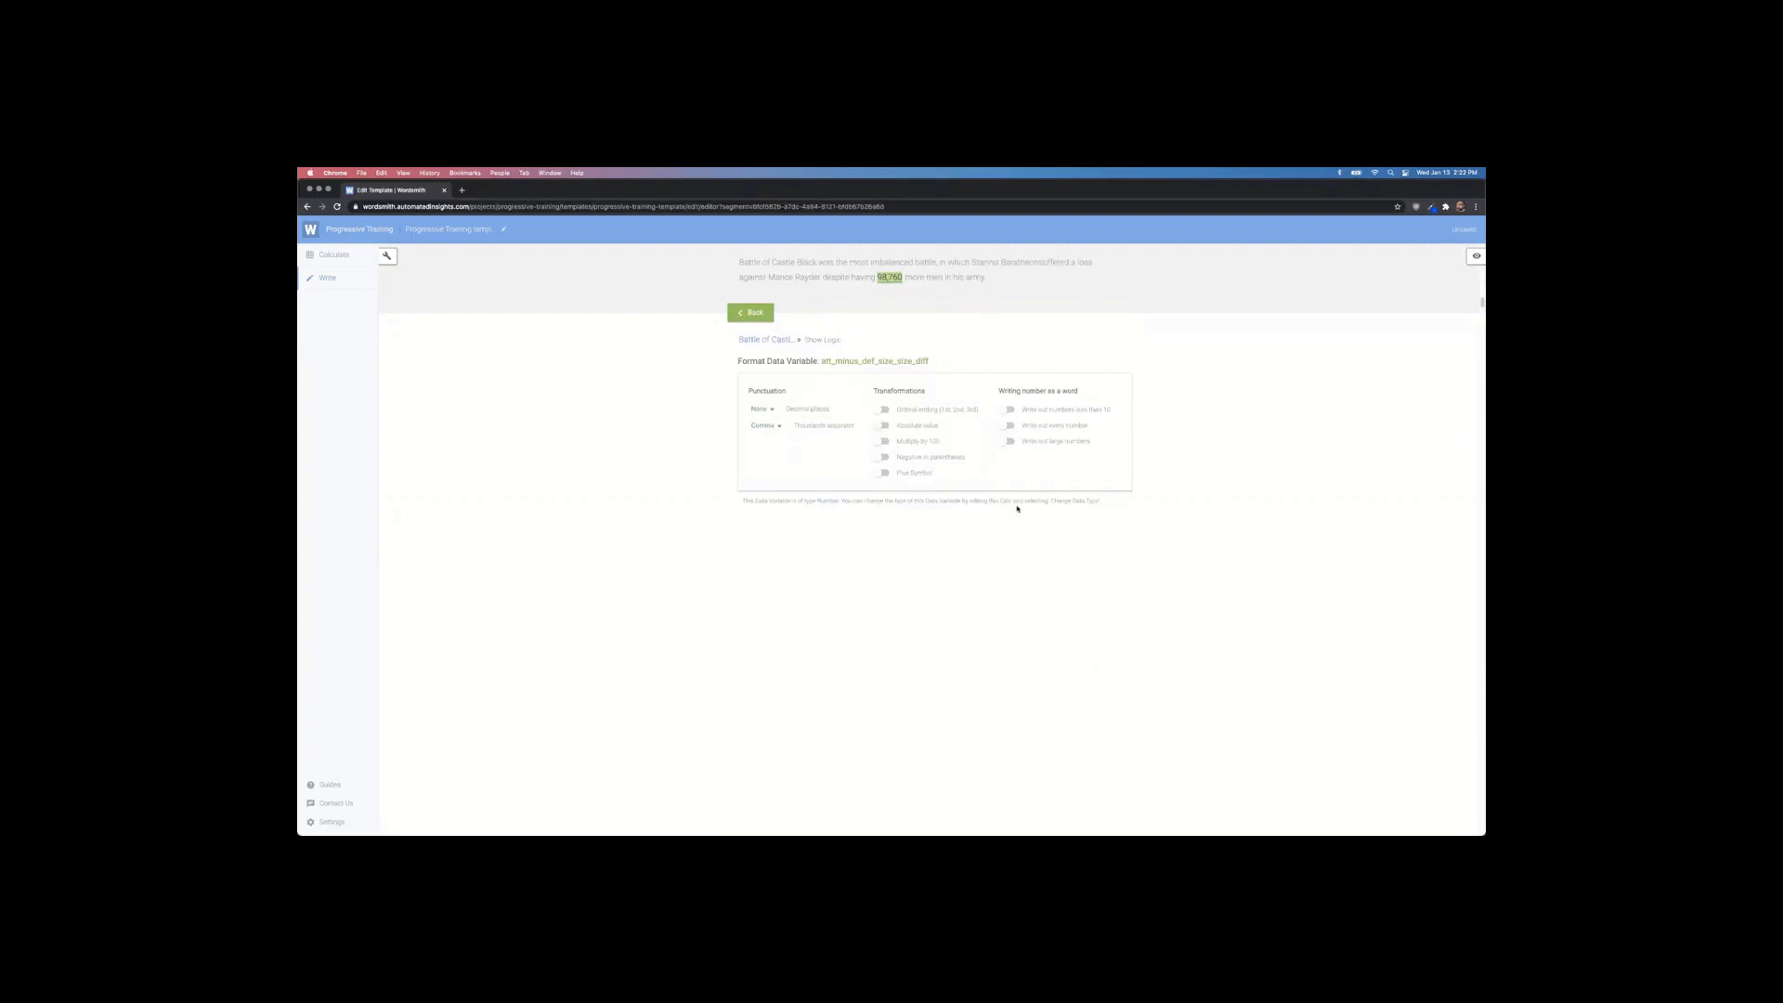
click(760, 311)
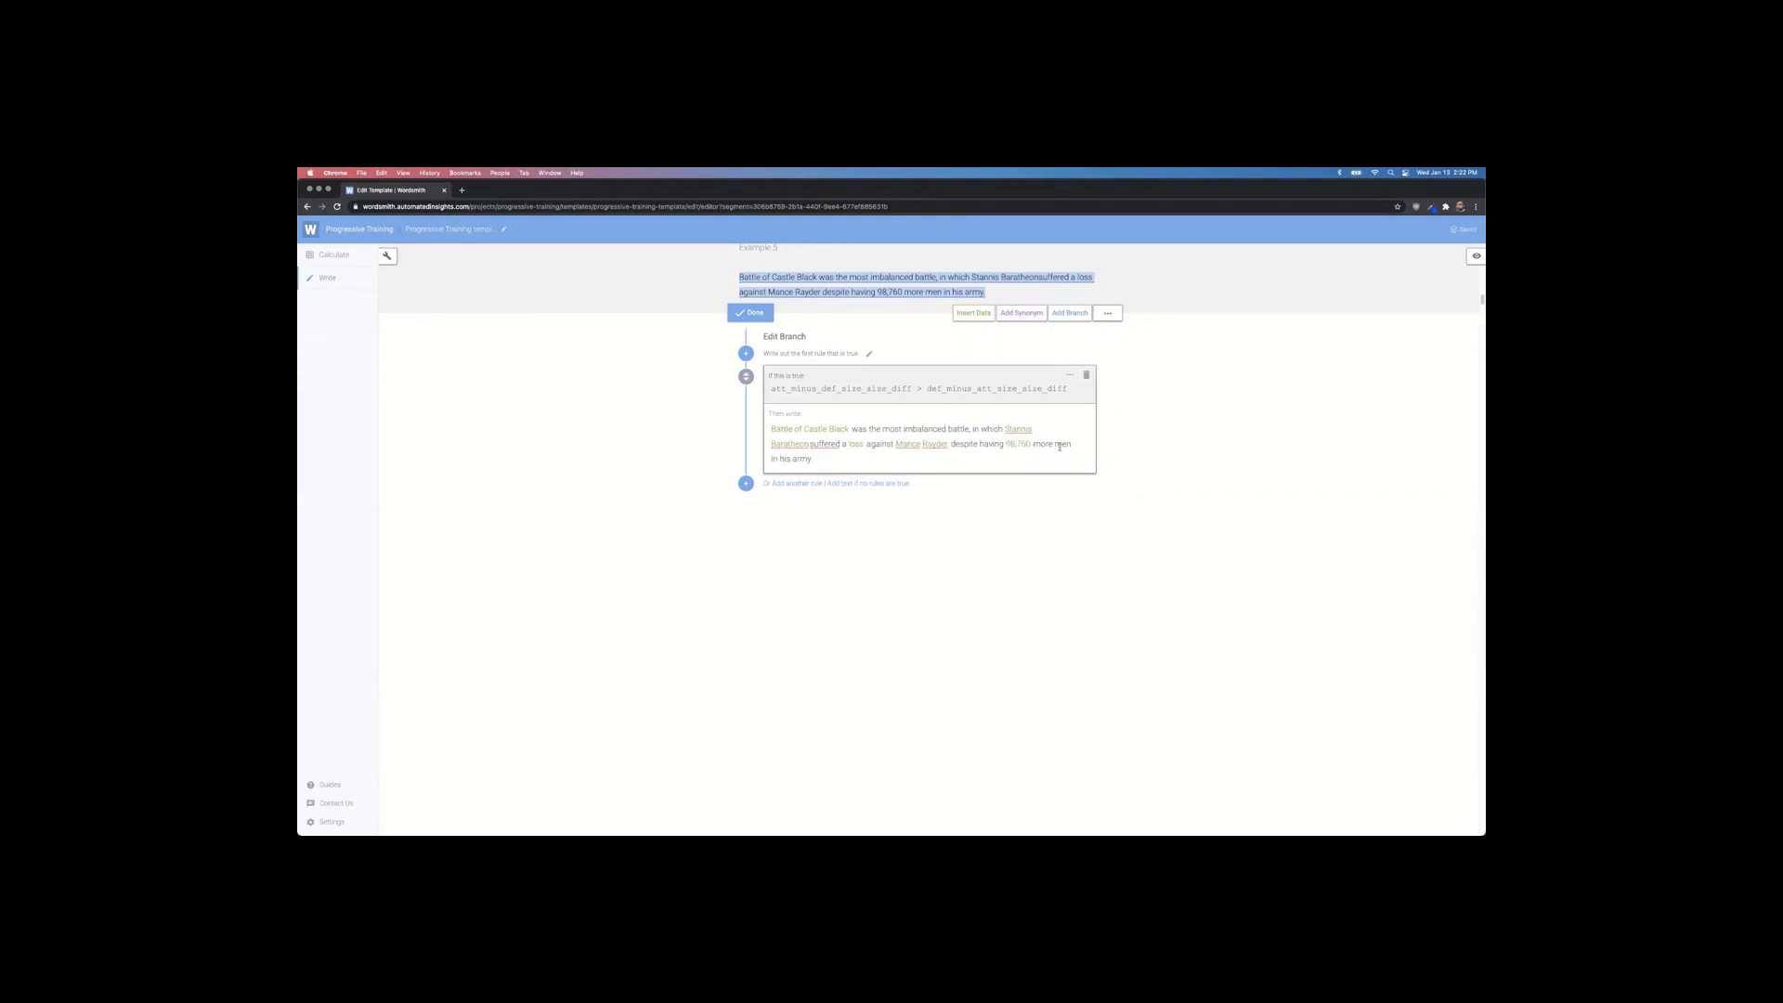
click(809, 445)
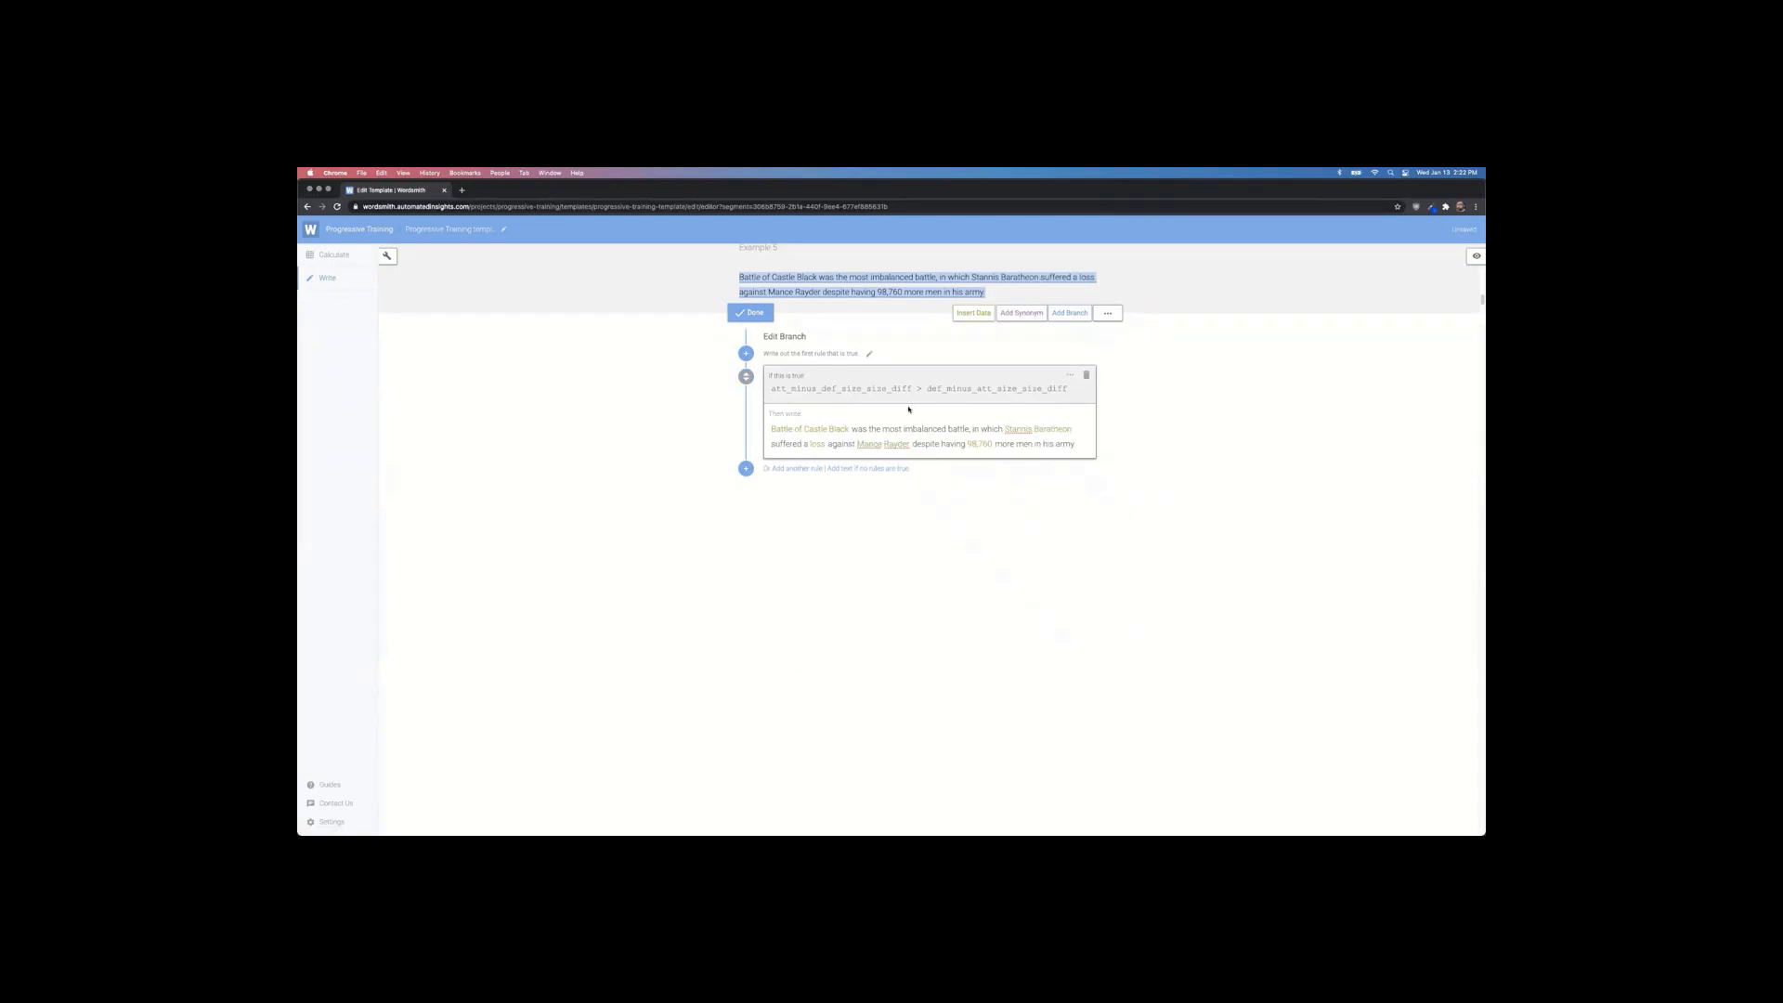
click(748, 313)
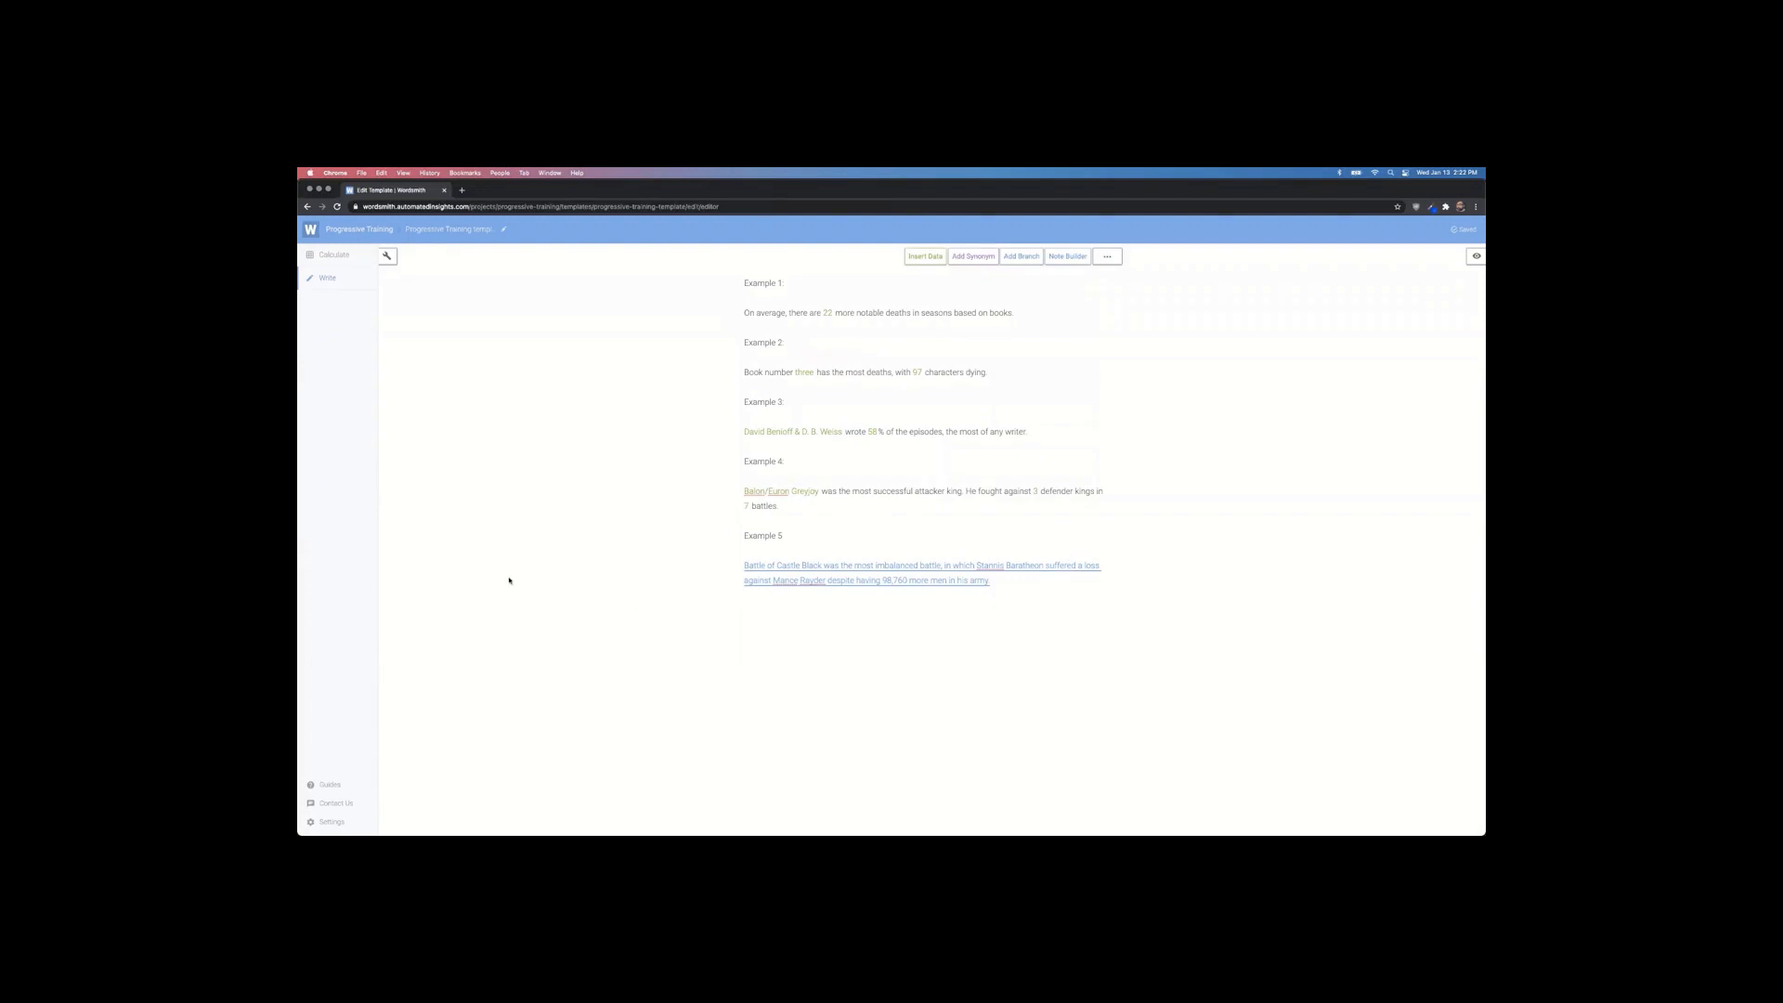
Step: Refresh the Tableau dashboard's embedded Wordsmith page, check Example 5, then switch back to Wordsmith
key(super+Tab)
key(super+Tab)
key(super+Tab)
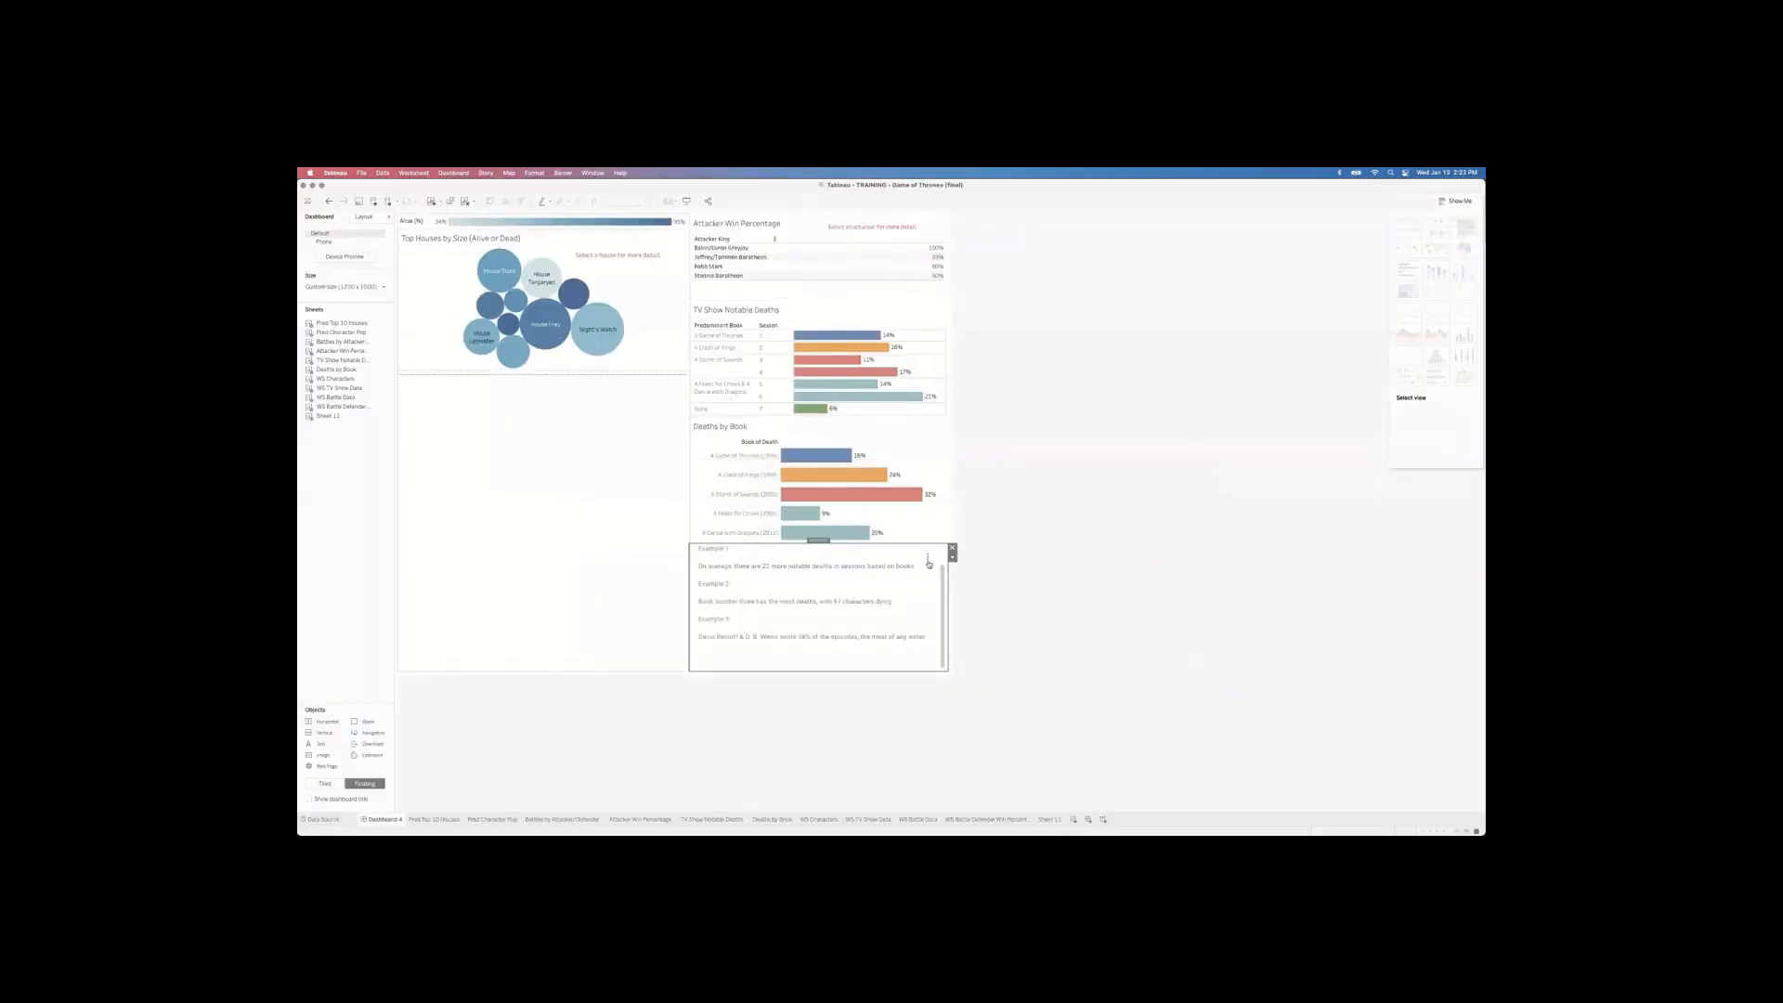
click(928, 561)
click(849, 624)
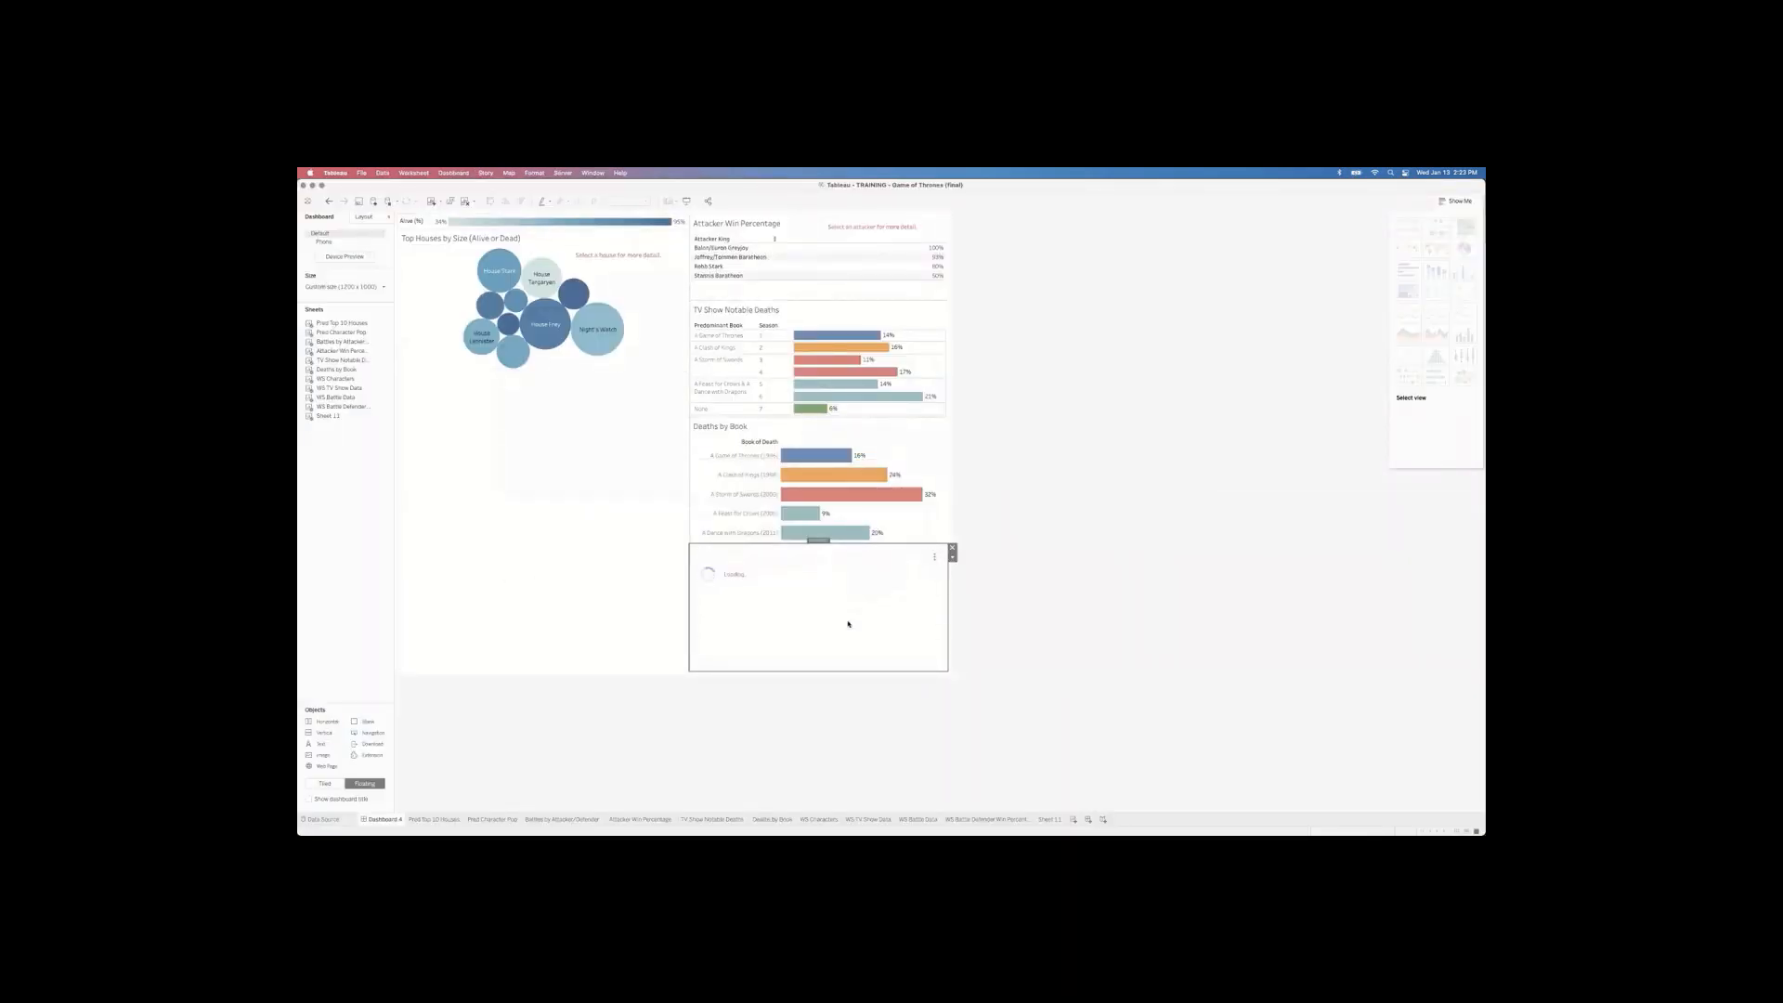
scroll(835, 614, down, 5)
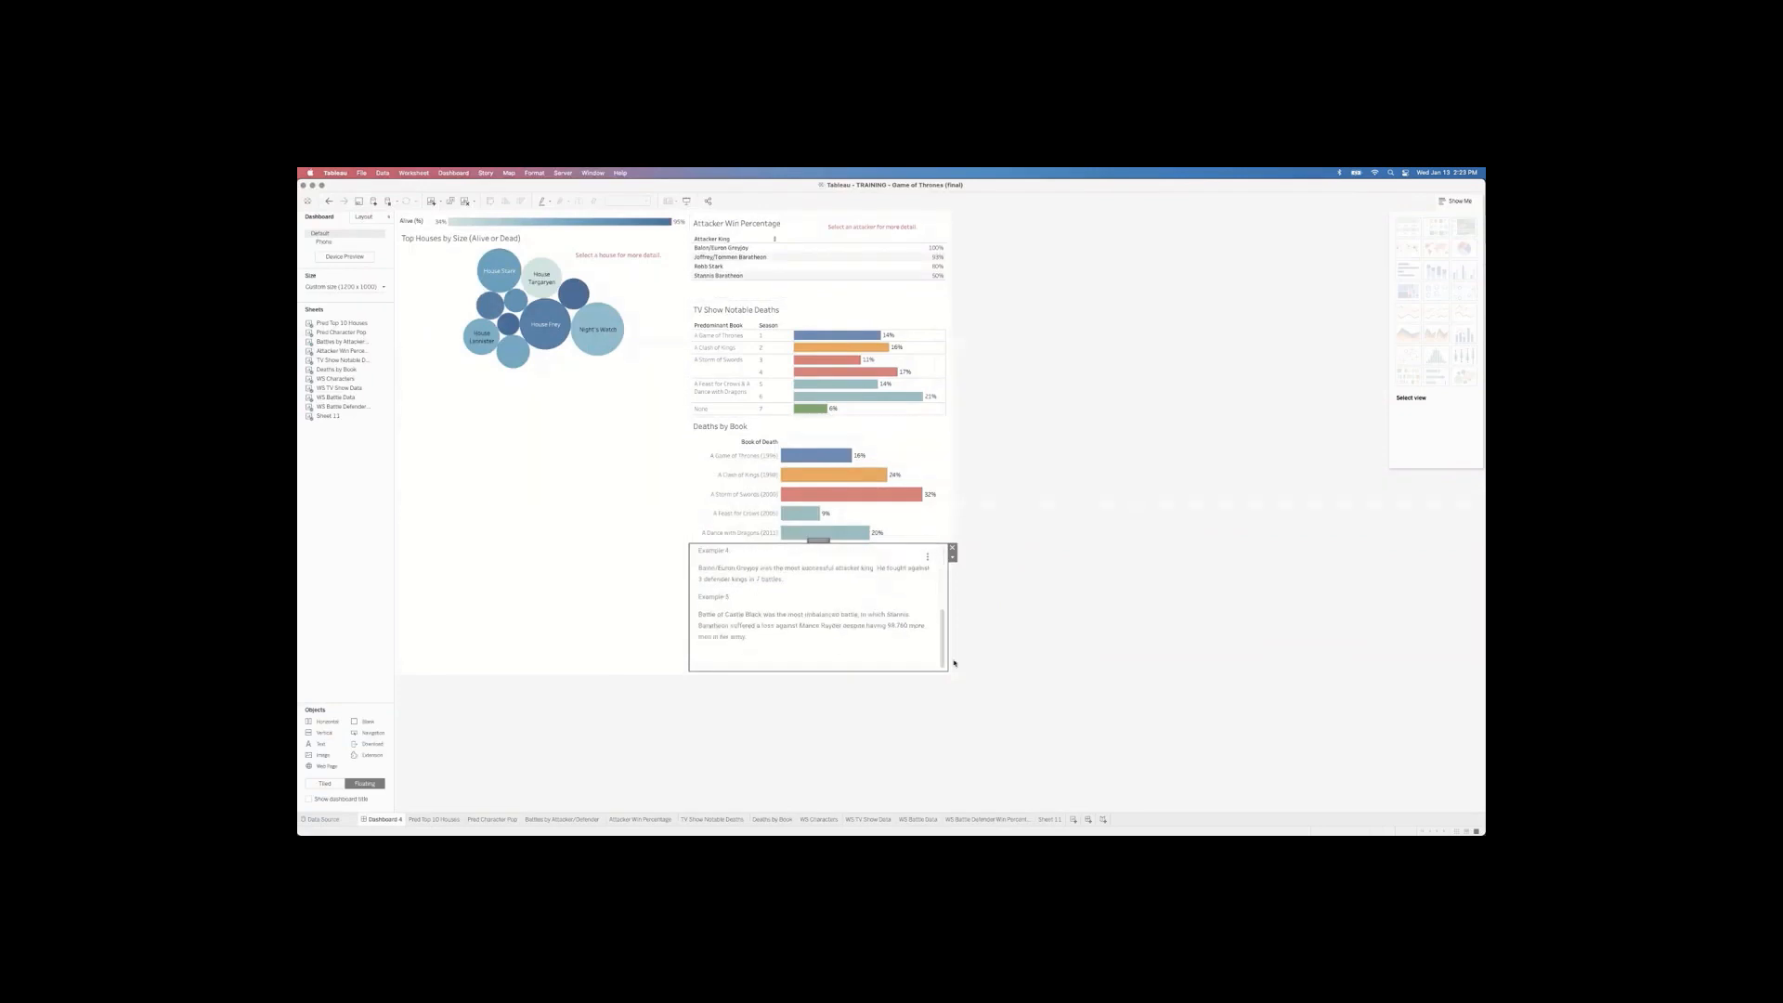
key(super+Tab)
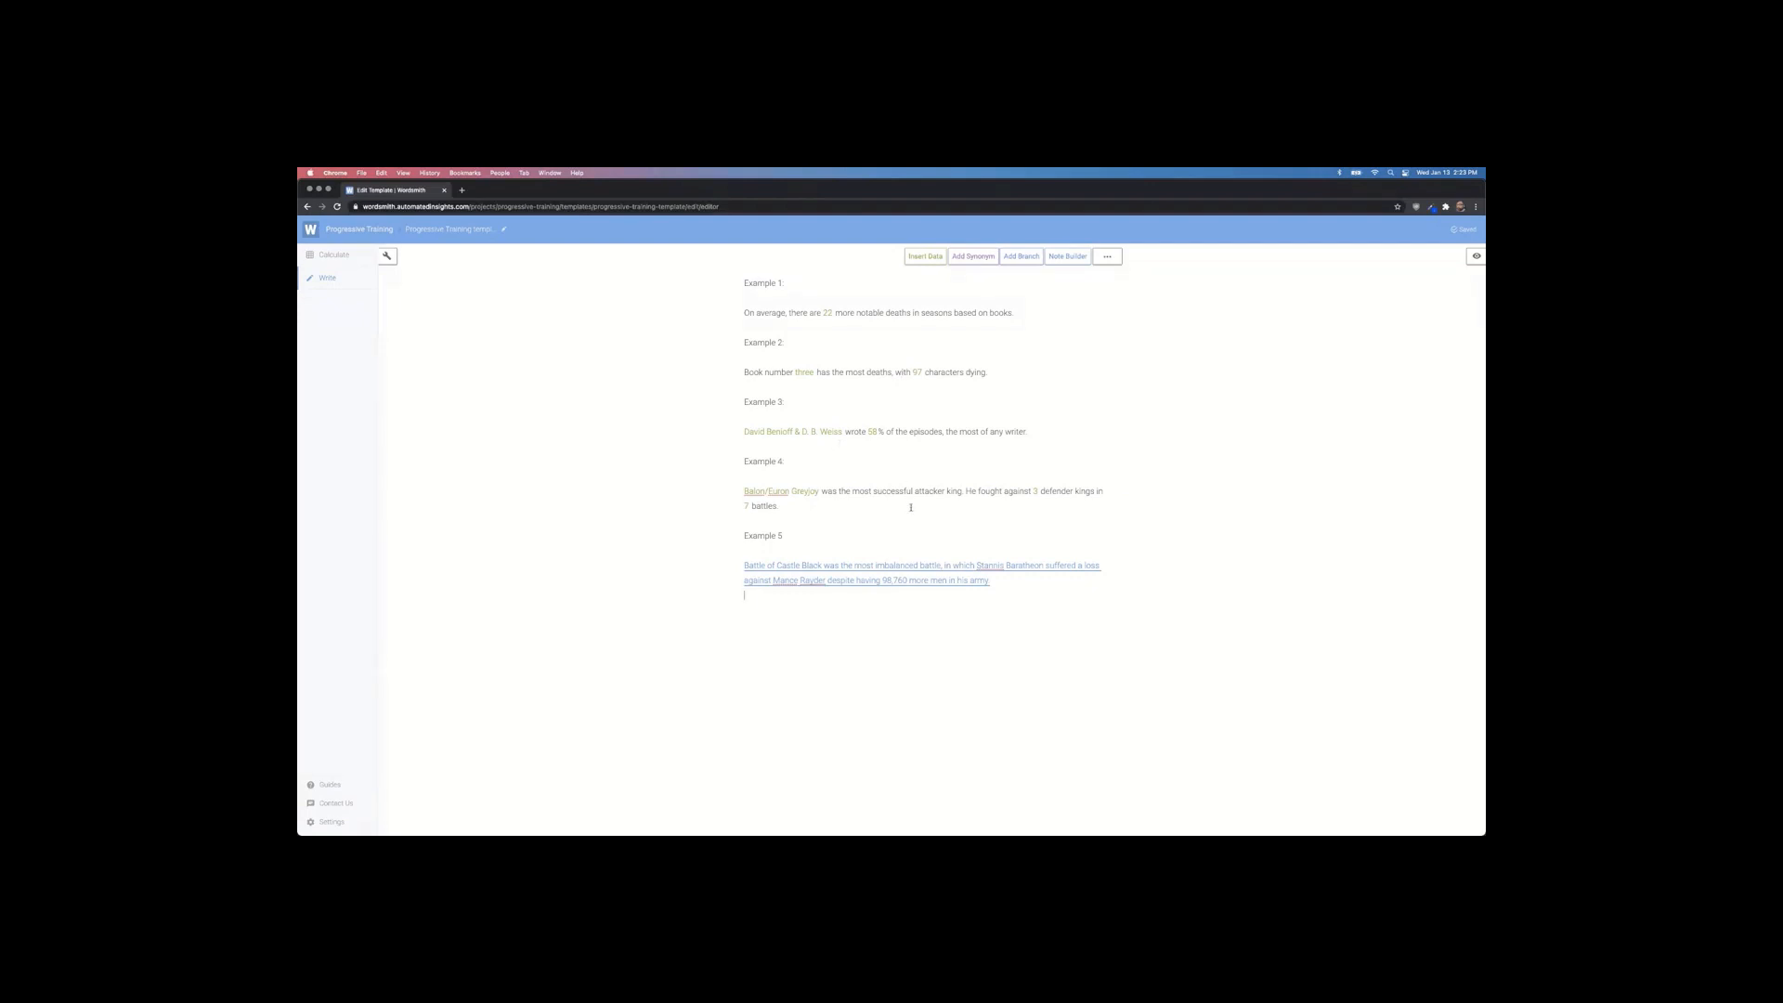
Step: In the Example 5 branch, make 'imbalanced' a synonym set and add 'one-sided' as an option
triple_click(871, 569)
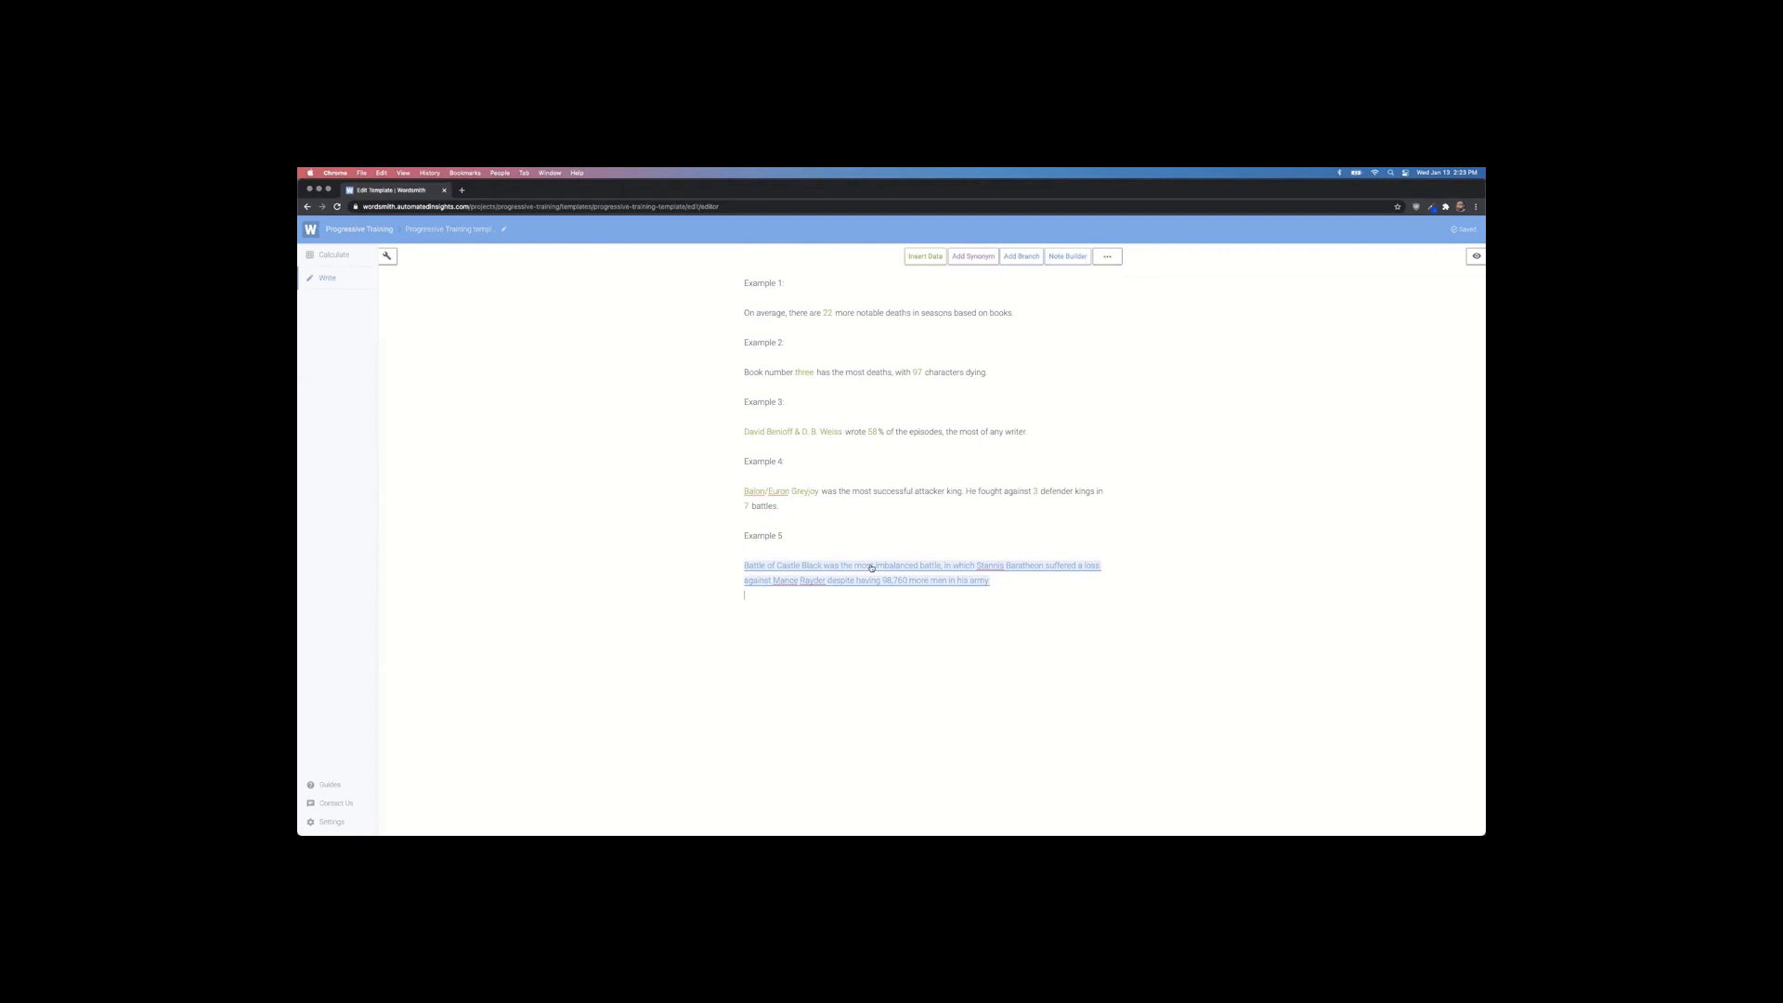
click(872, 567)
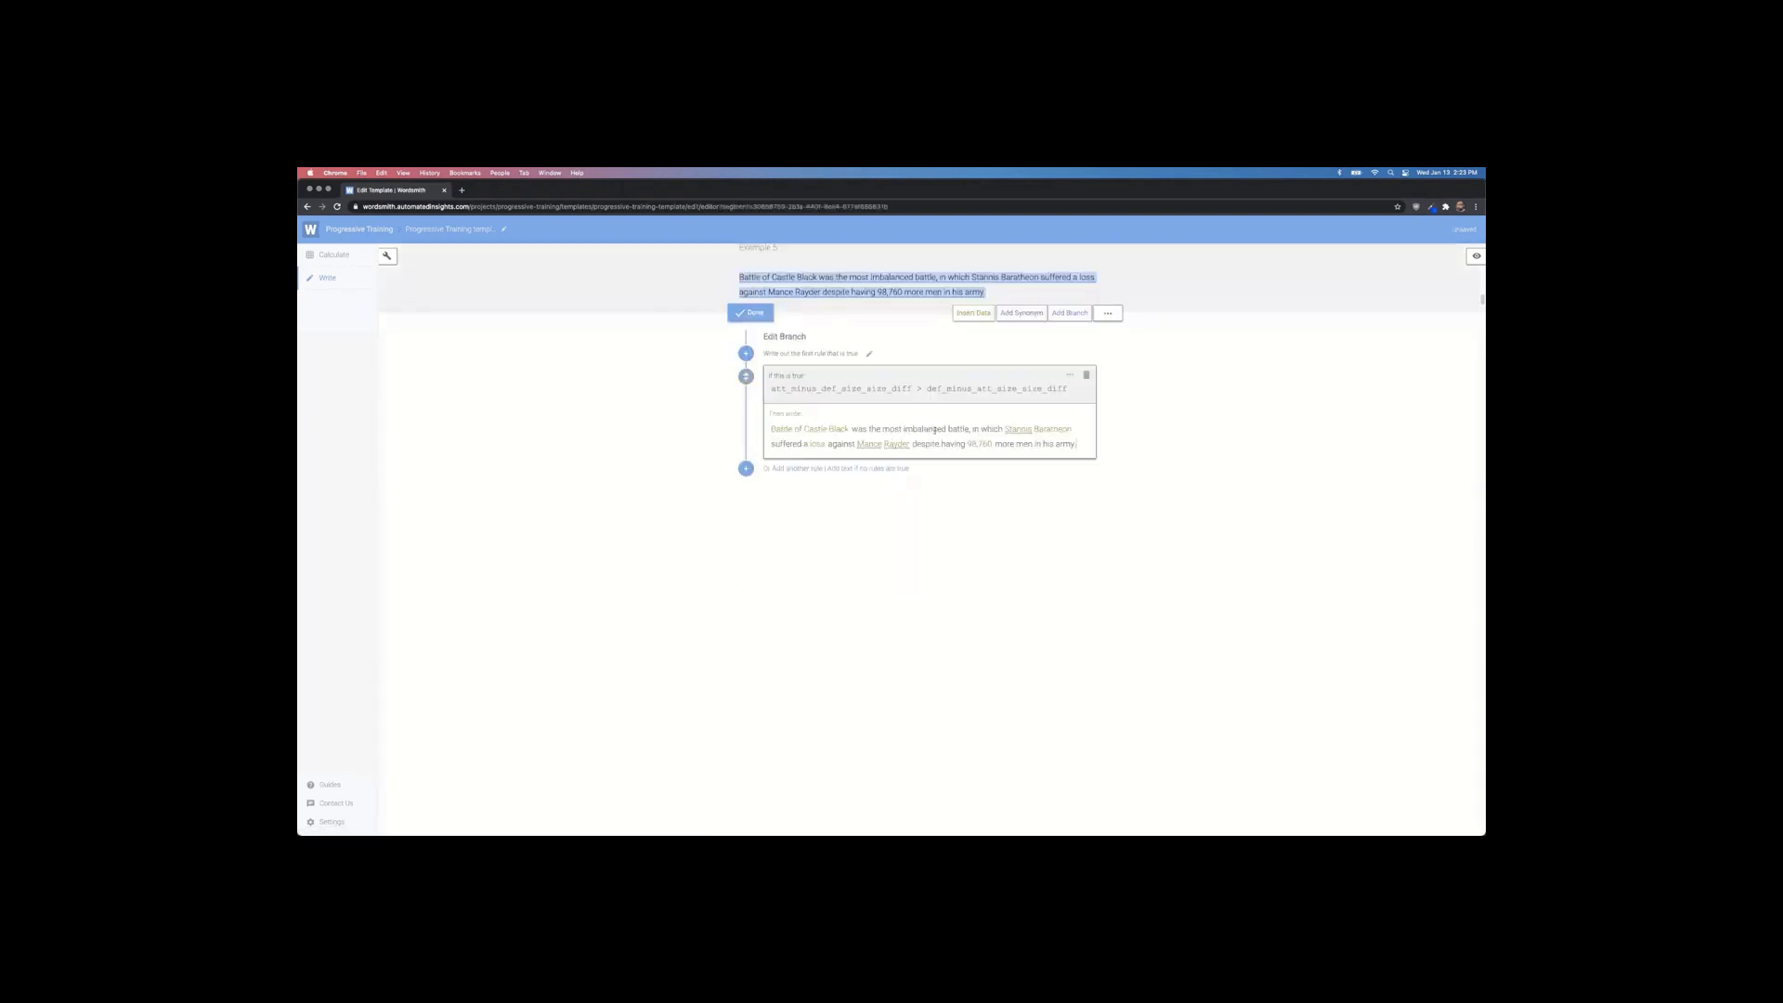
double_click(919, 429)
click(1022, 313)
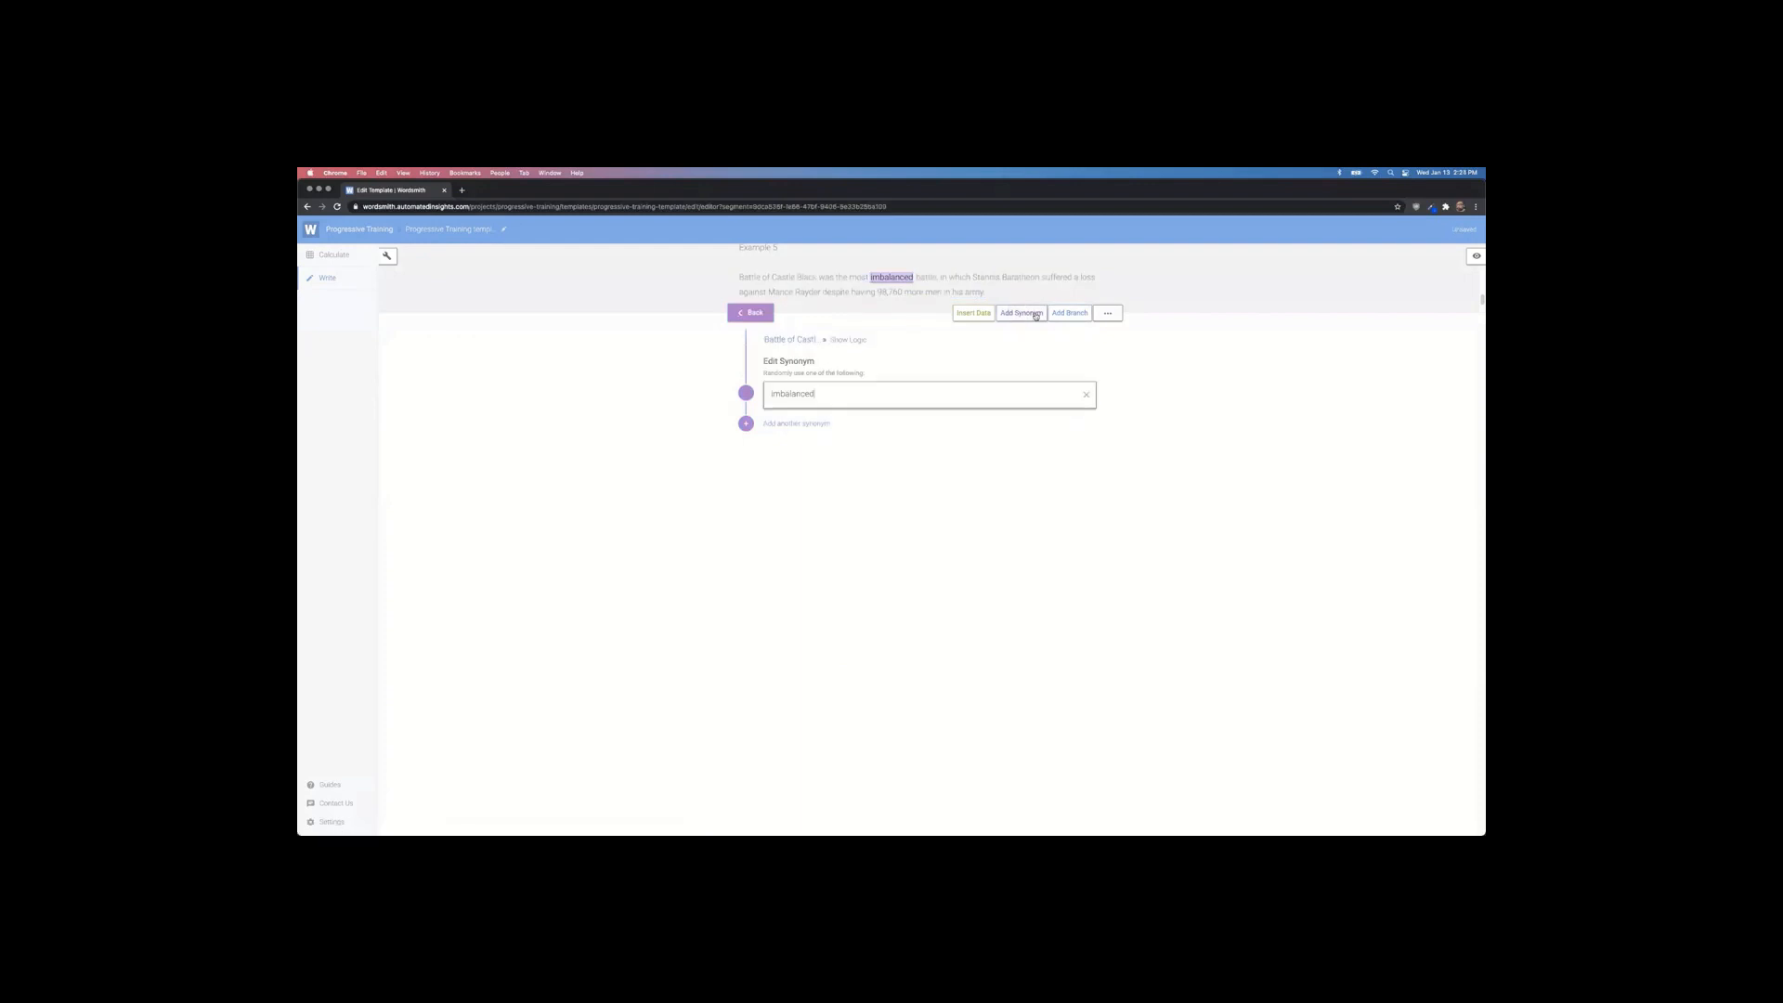
click(794, 426)
text(o)
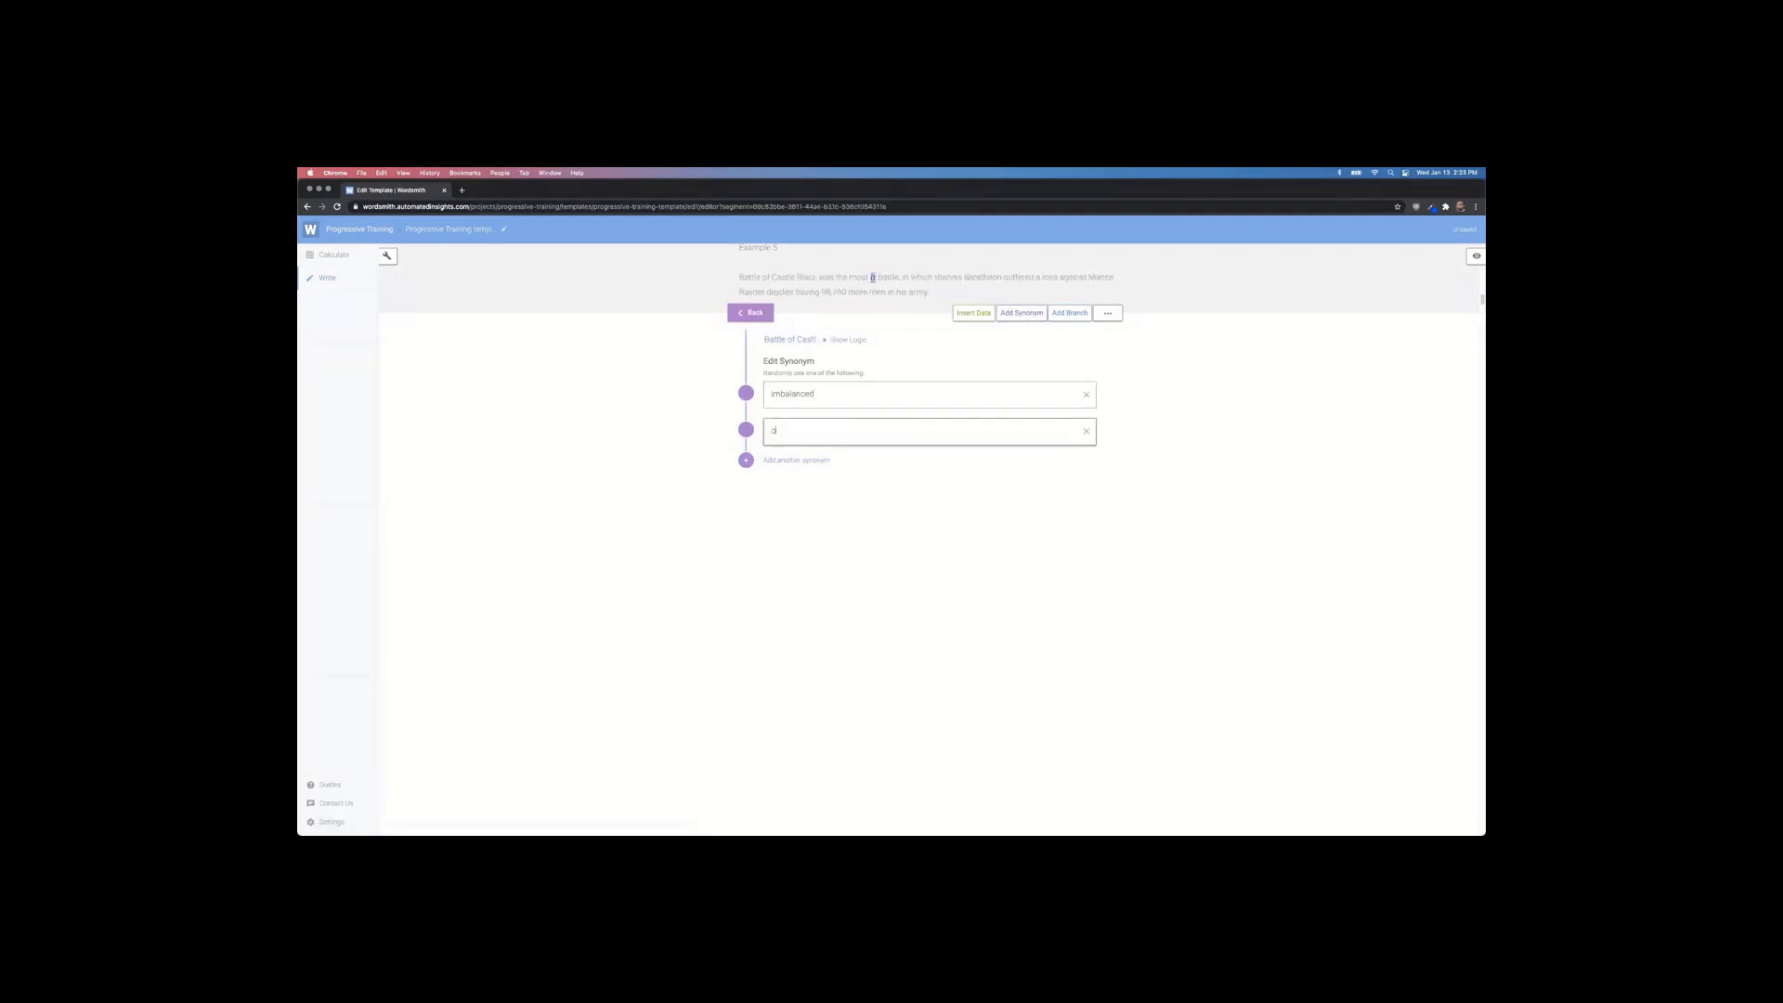
text(ne-sideds\)
key(BackSpace)
key(BackSpace)
Step: Add two more 'imbalanced' entries to the synonym set, then close the branch editor
drag(827, 394, 731, 396)
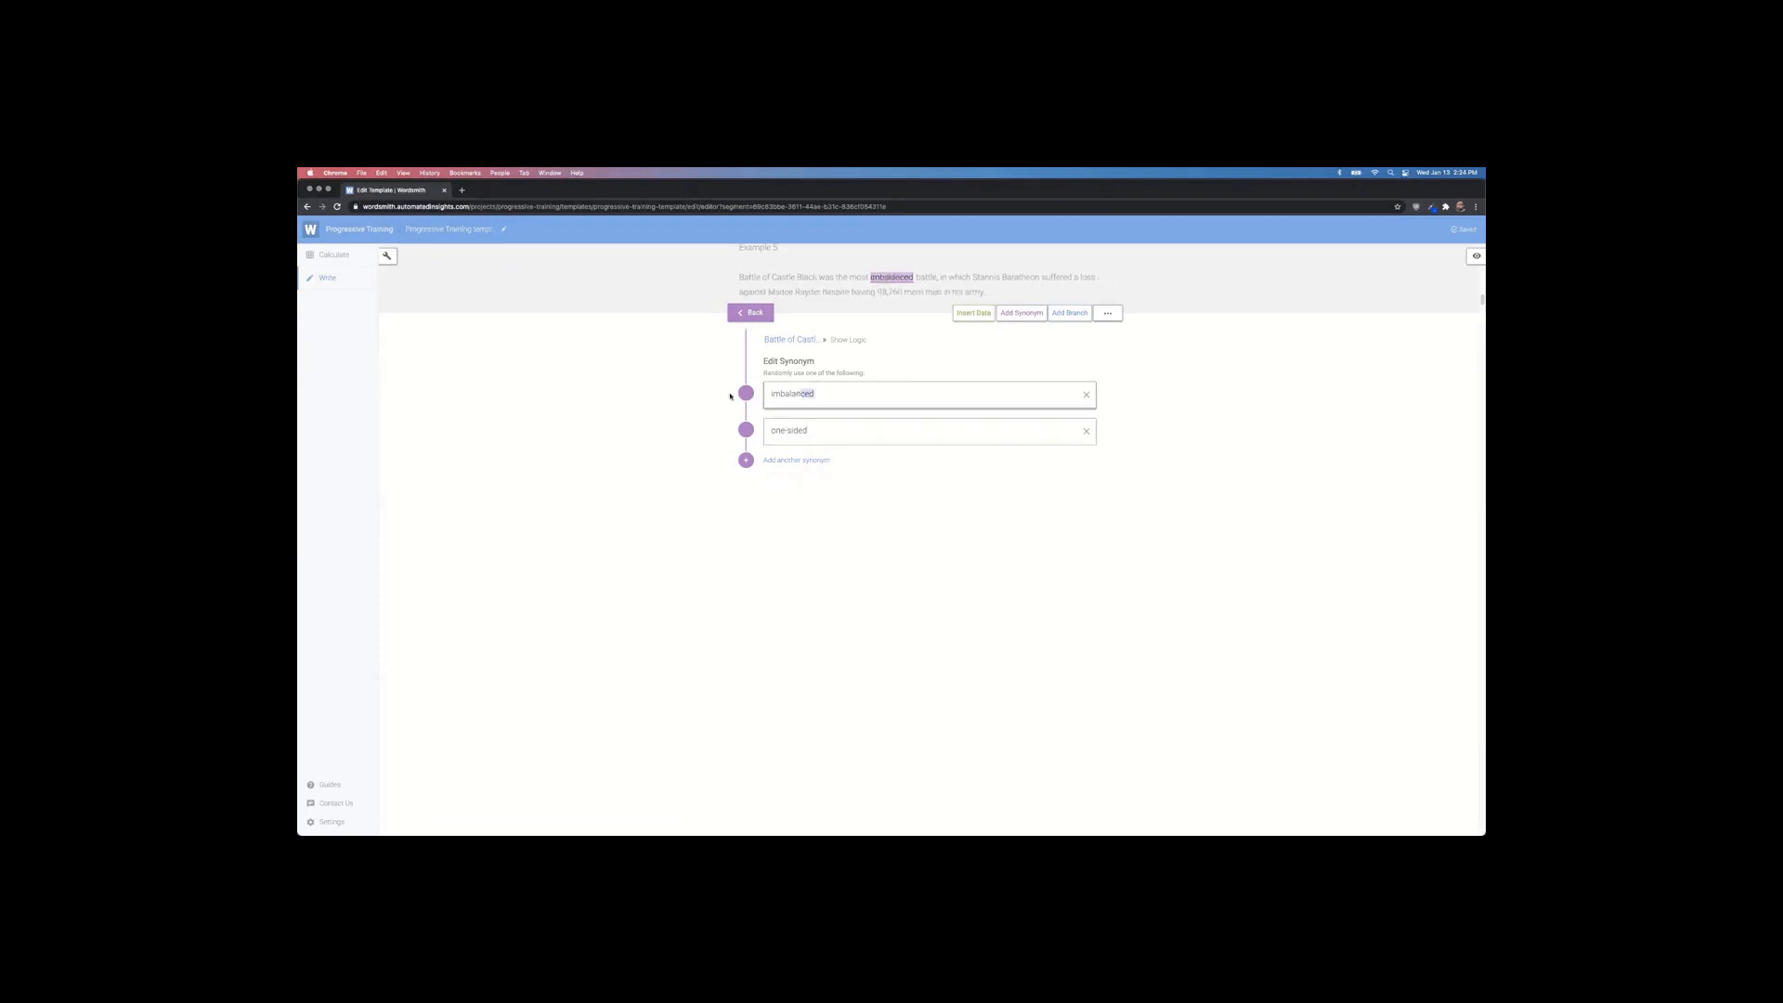
key(super+c)
click(812, 459)
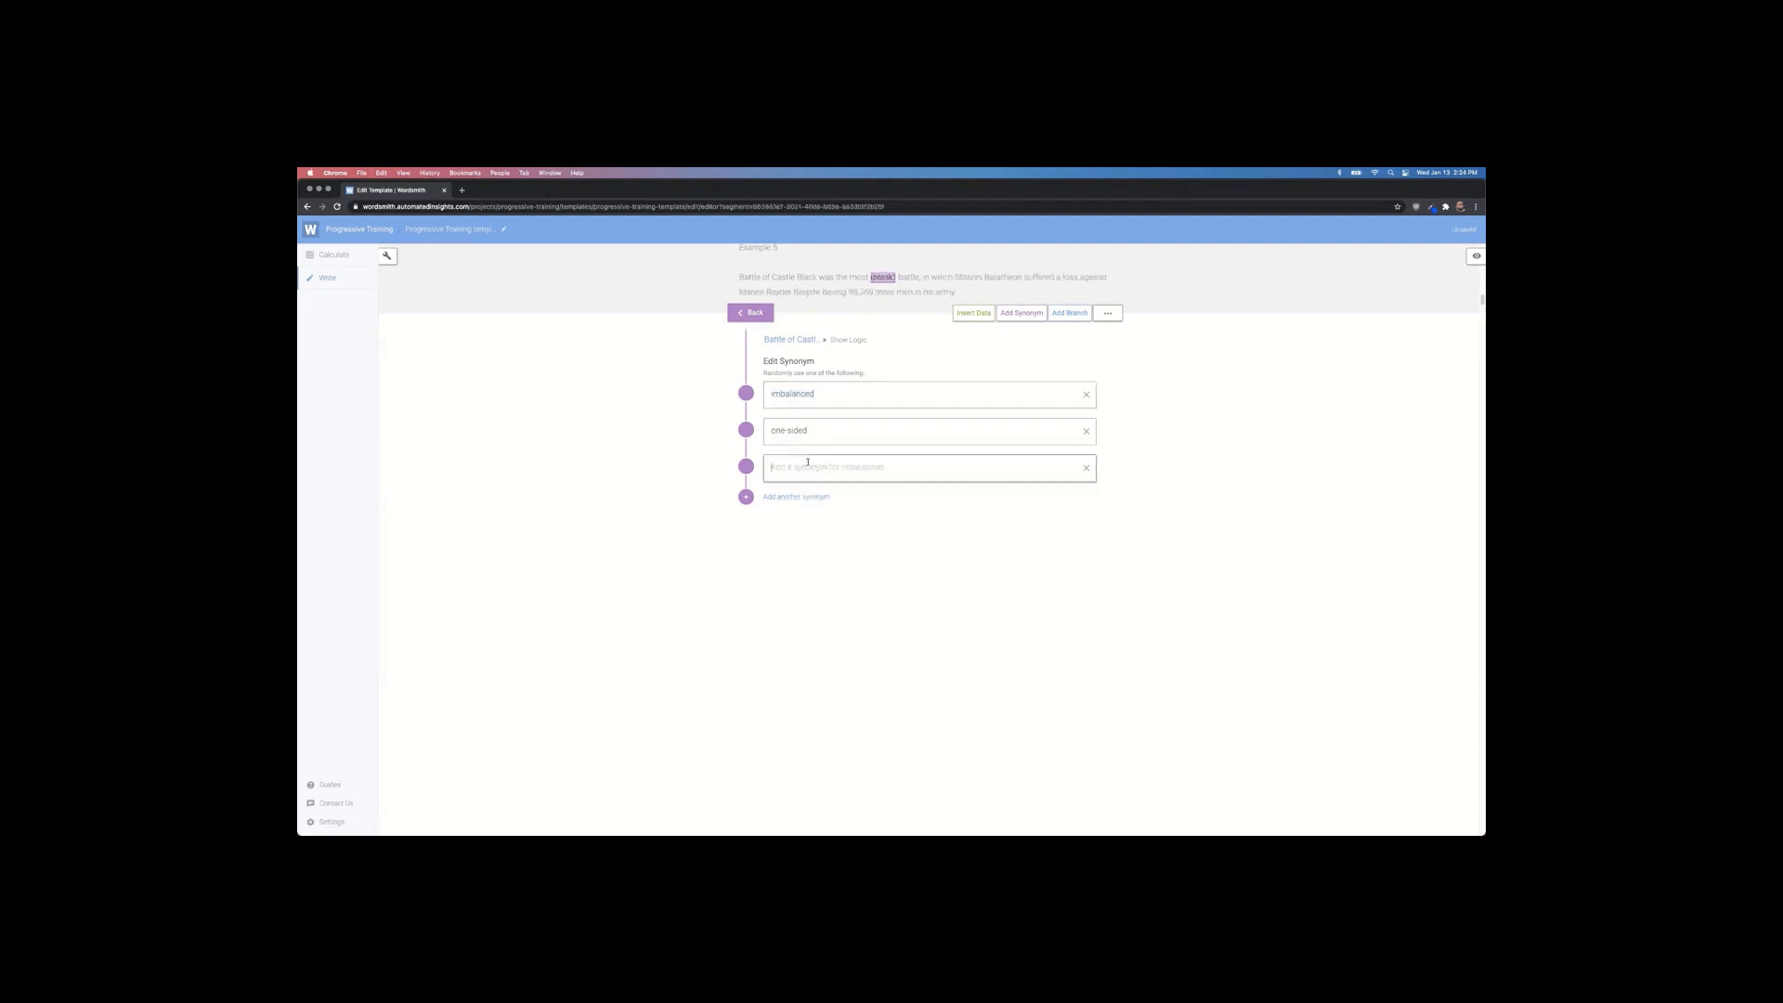
key(super+v)
click(814, 497)
key(super+v)
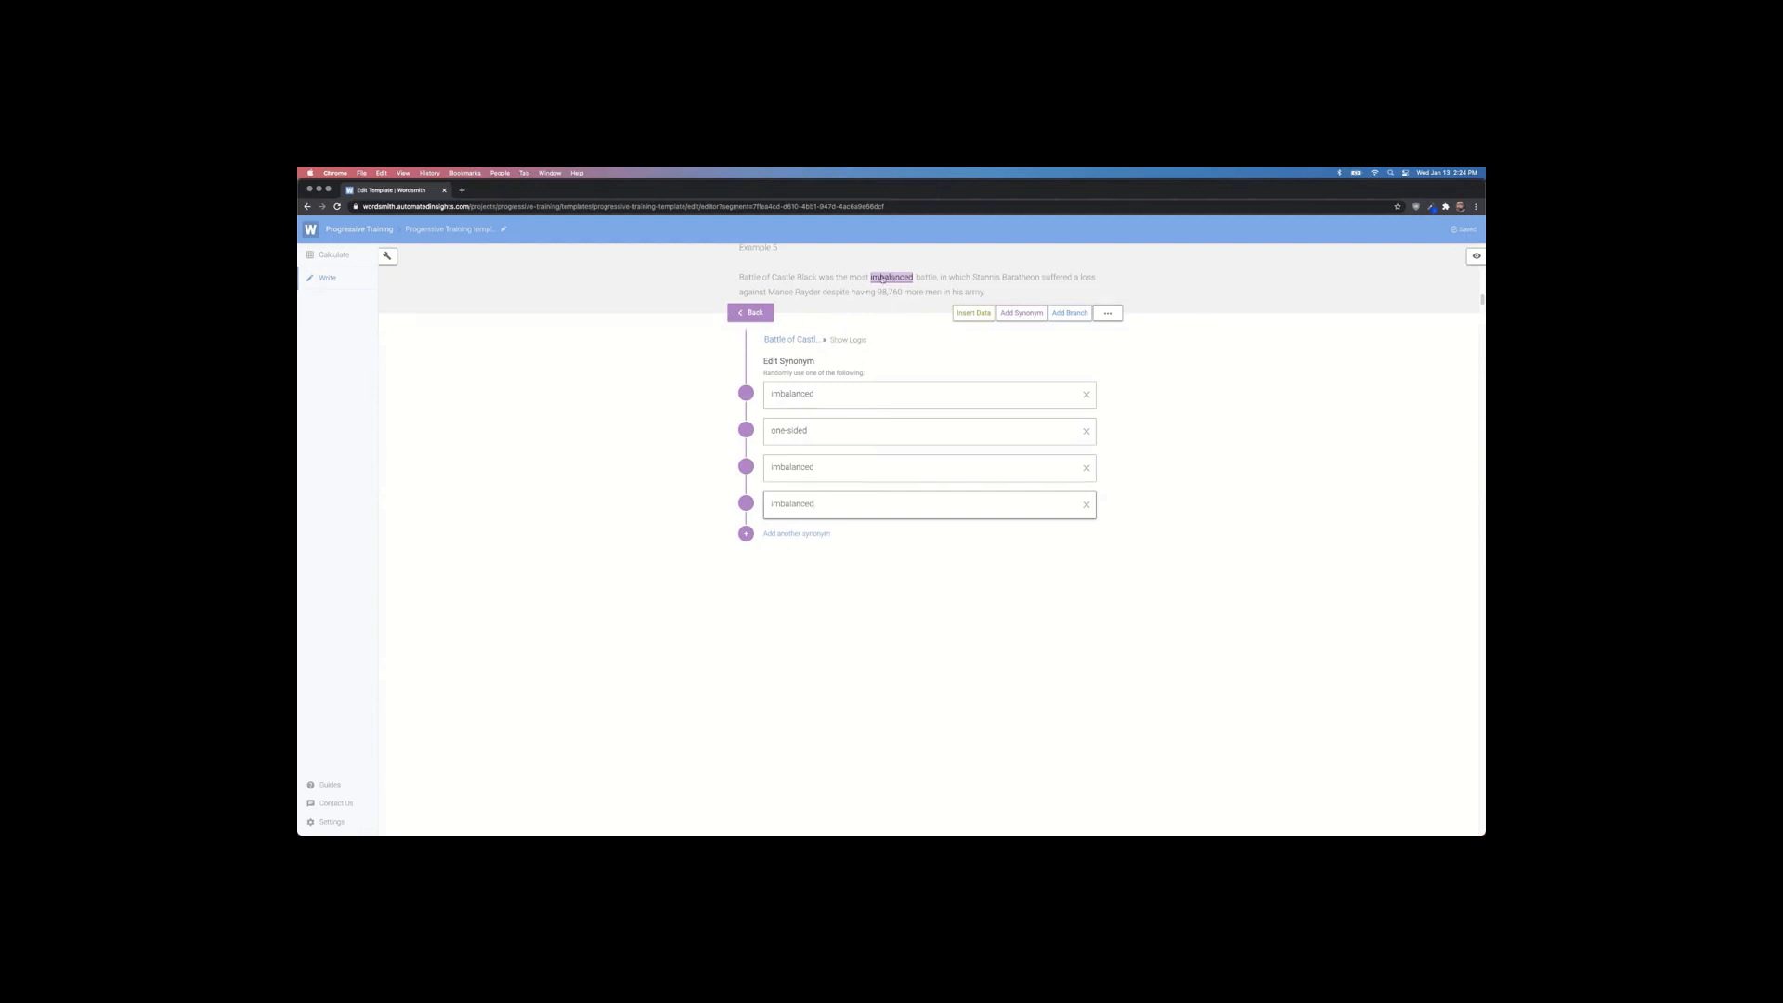
click(756, 313)
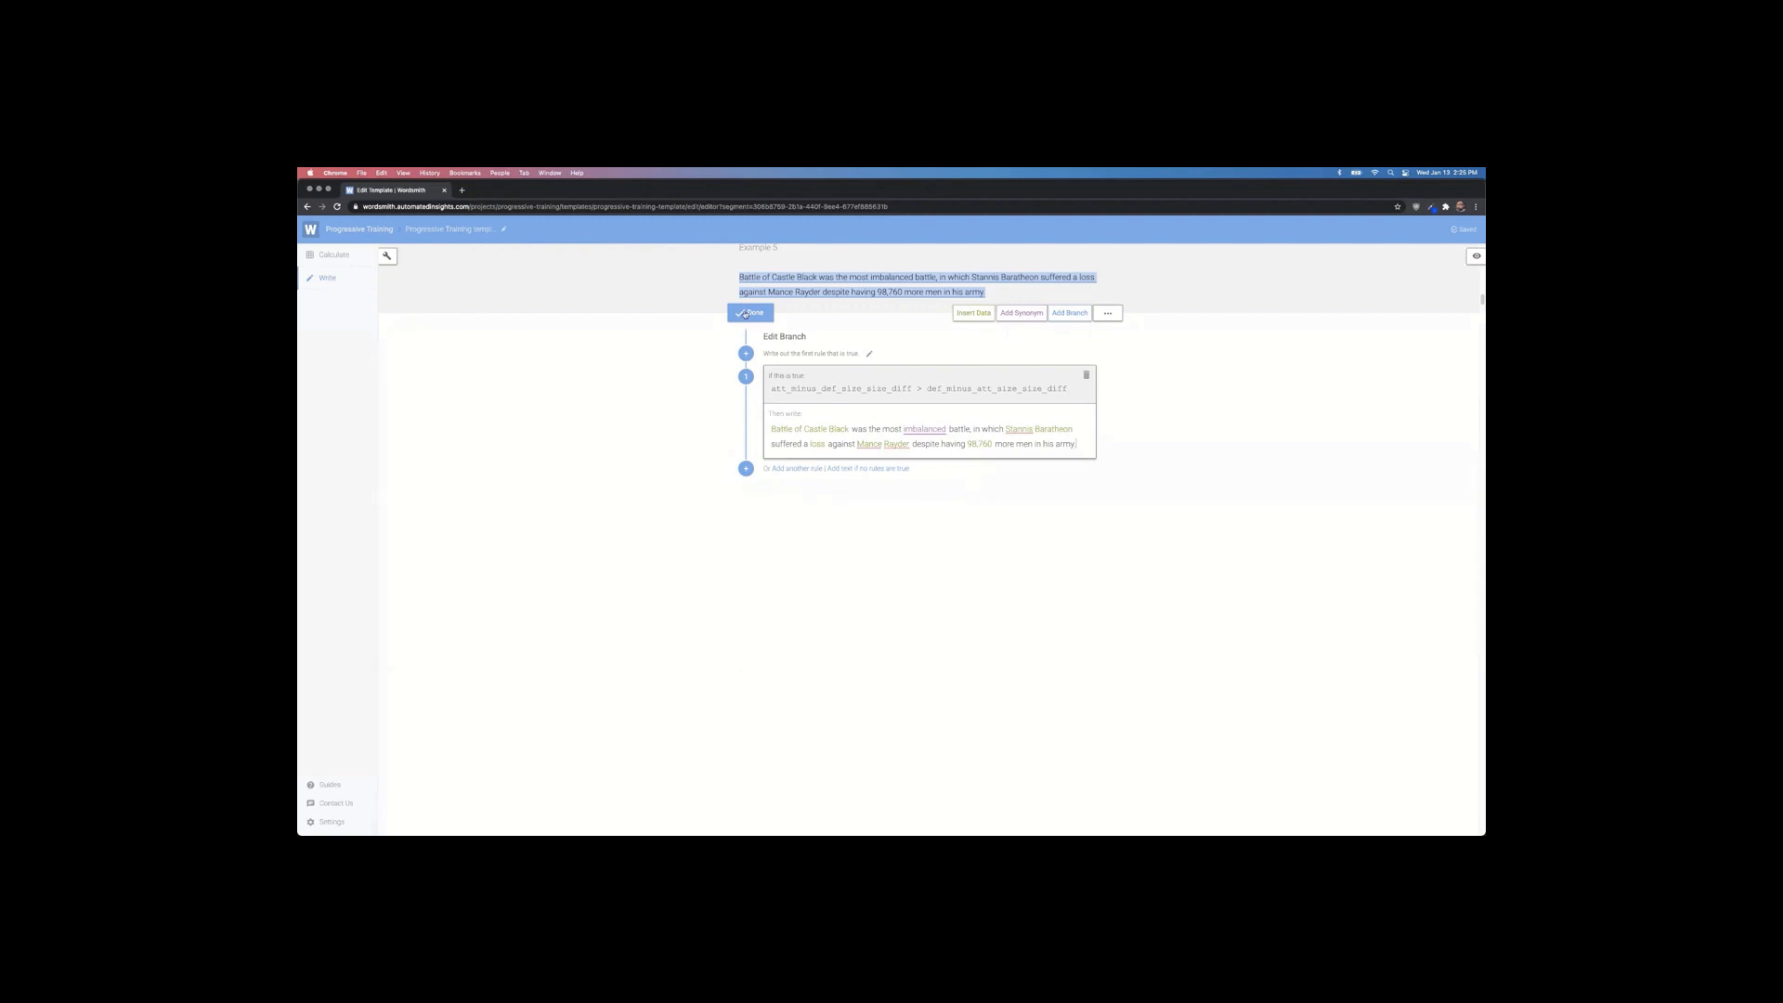
click(751, 314)
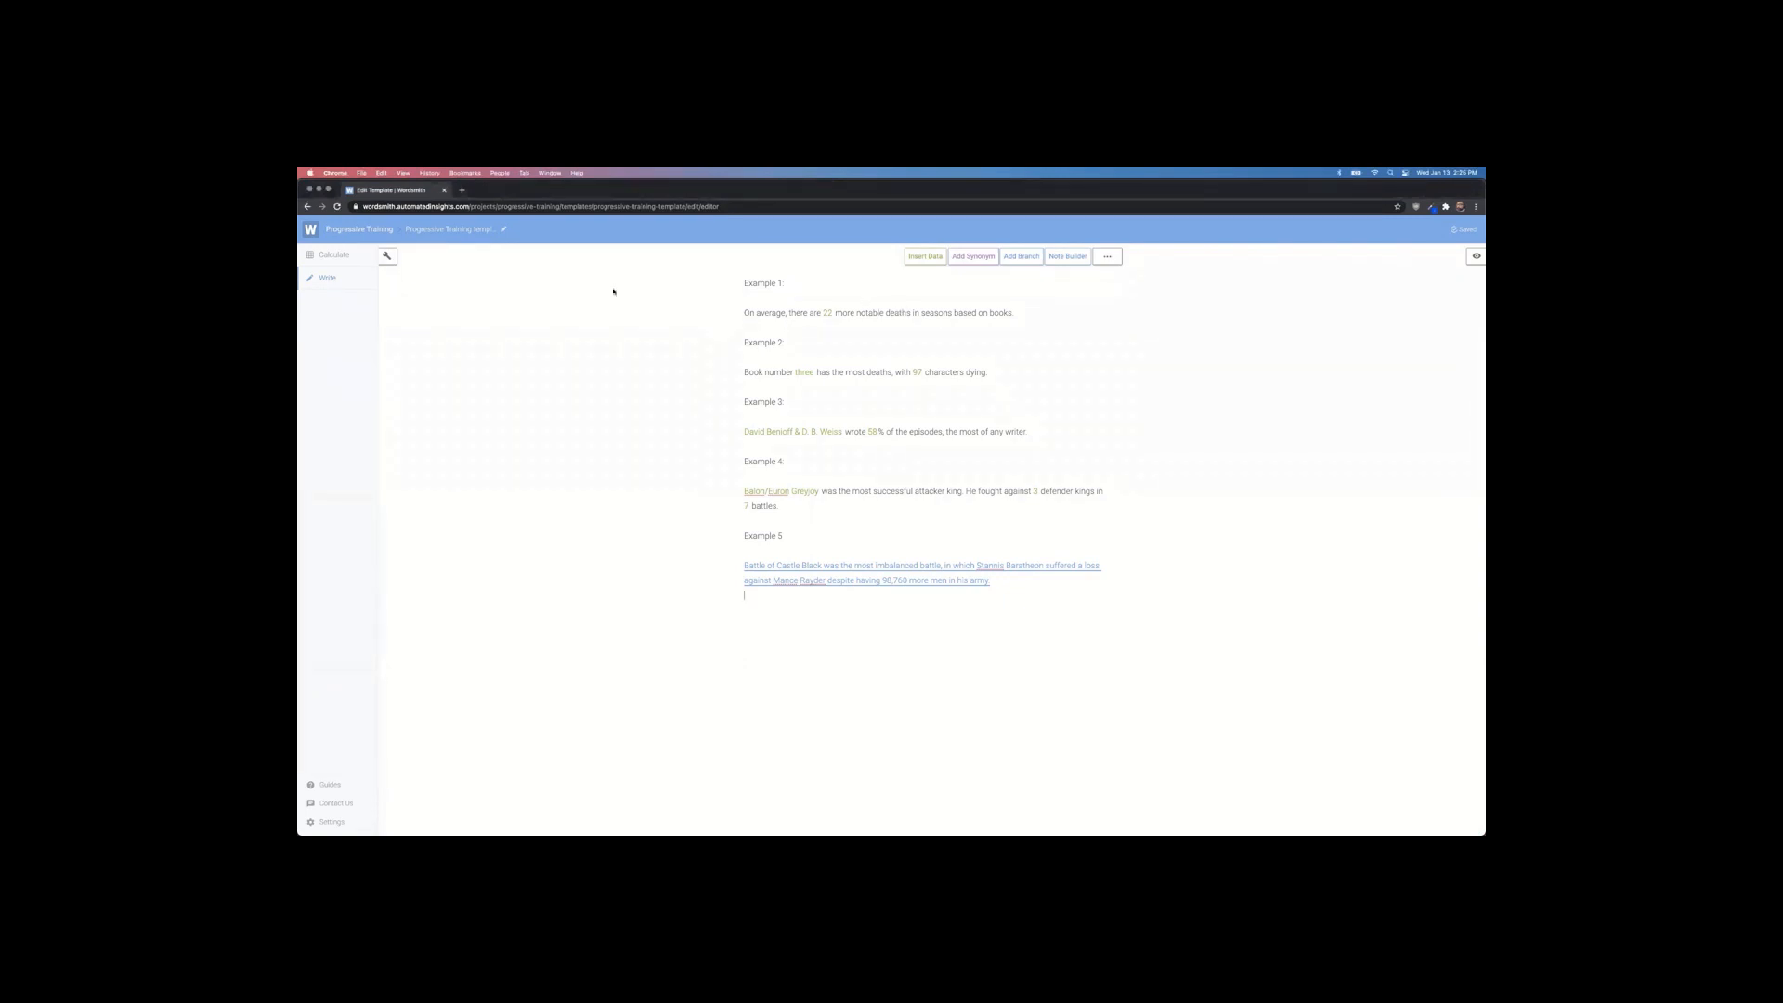
Step: Open the tools panel to show the Outline listing Examples 1–5
click(388, 259)
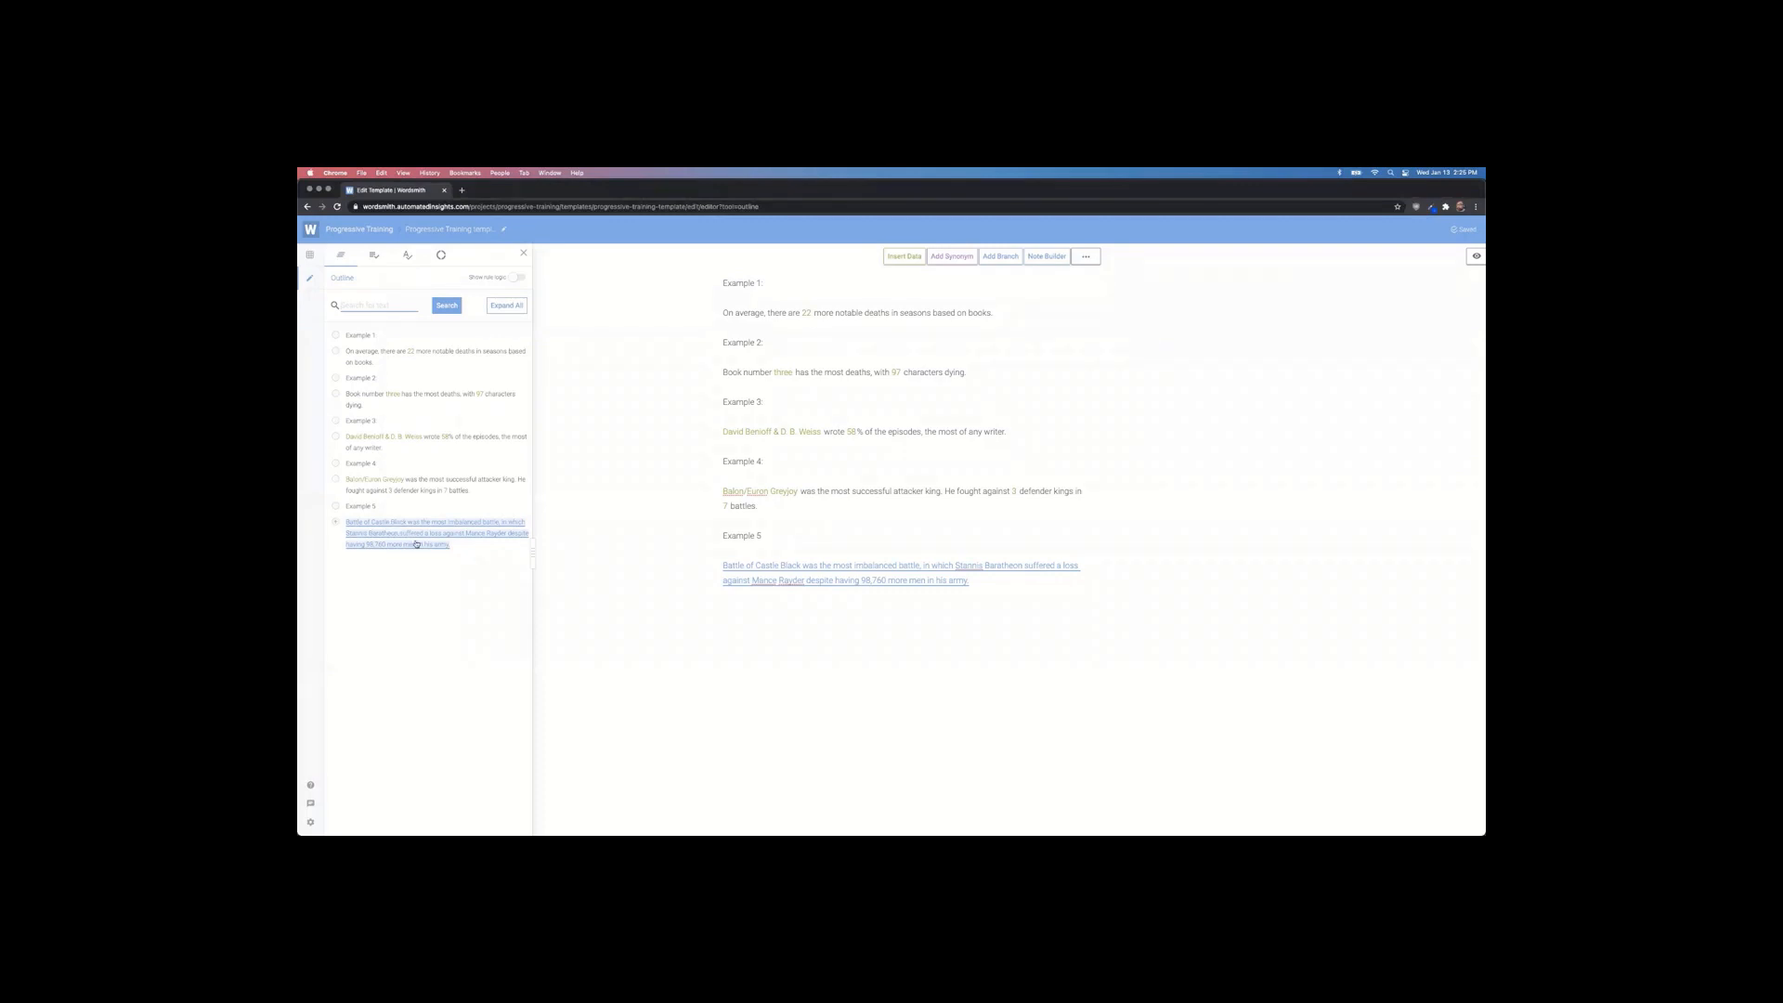
Step: Expand Example 5 in the Outline with rule logic shown, inspecting its branch condition and 'imbalanced' synonyms
click(337, 523)
click(357, 560)
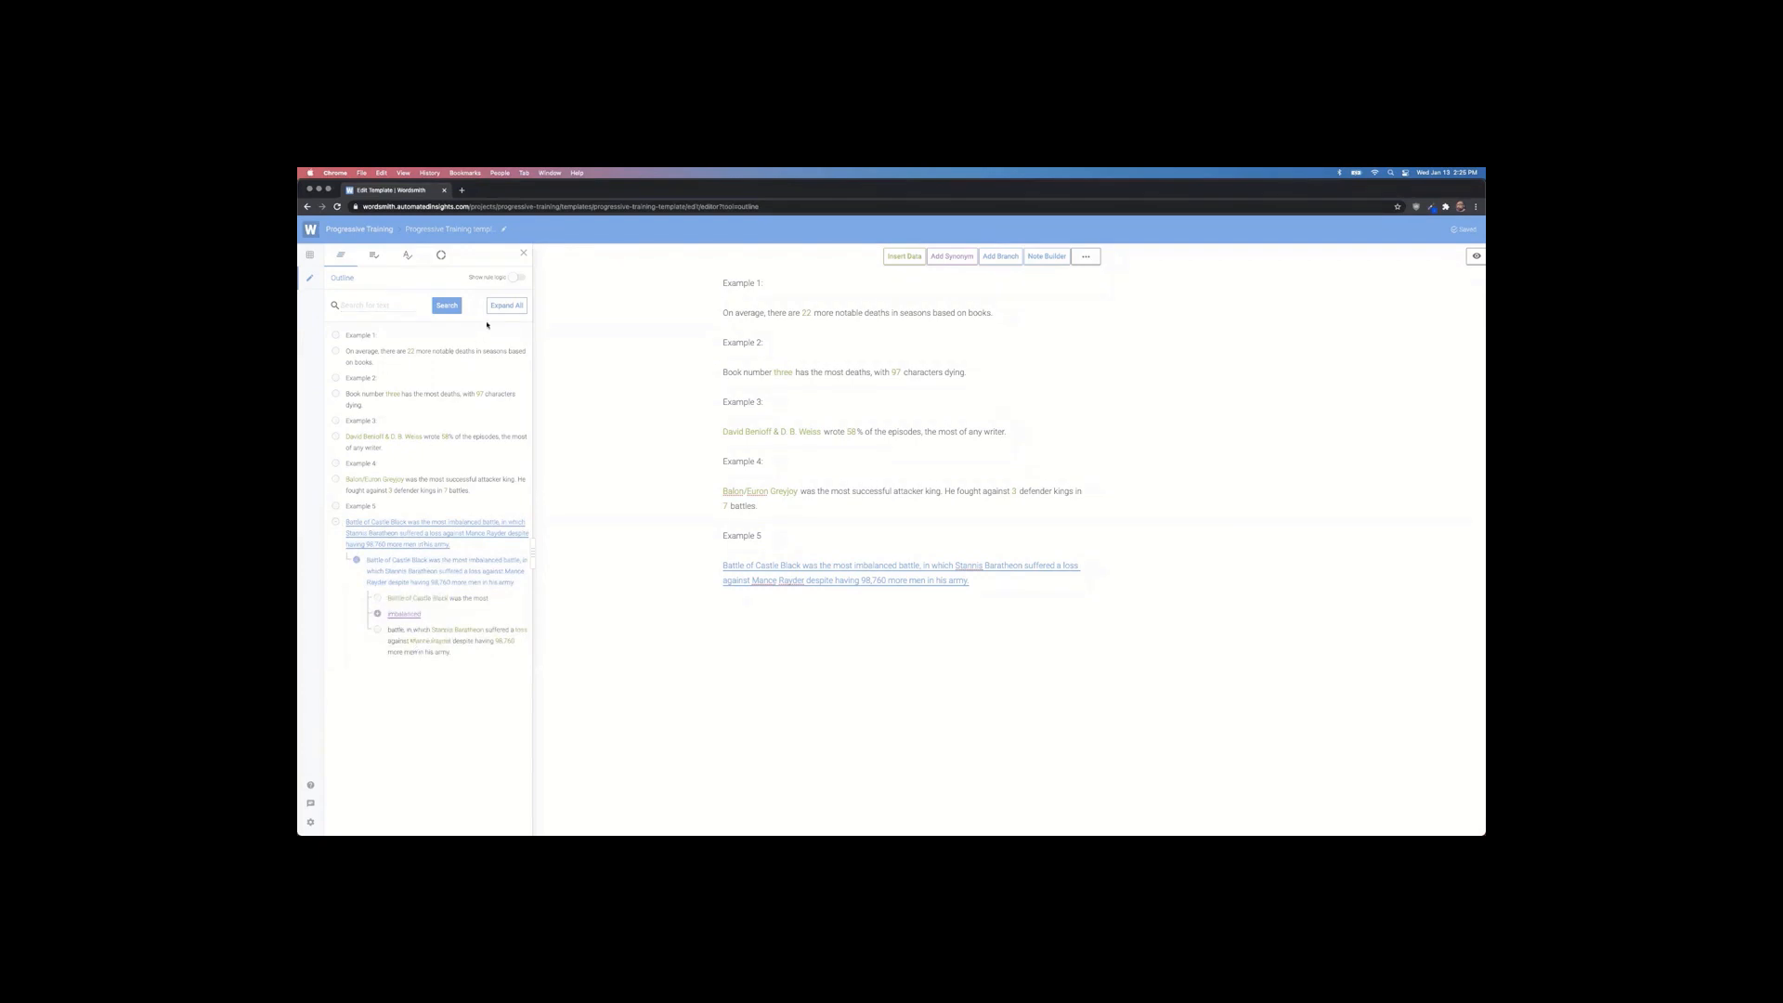
click(517, 278)
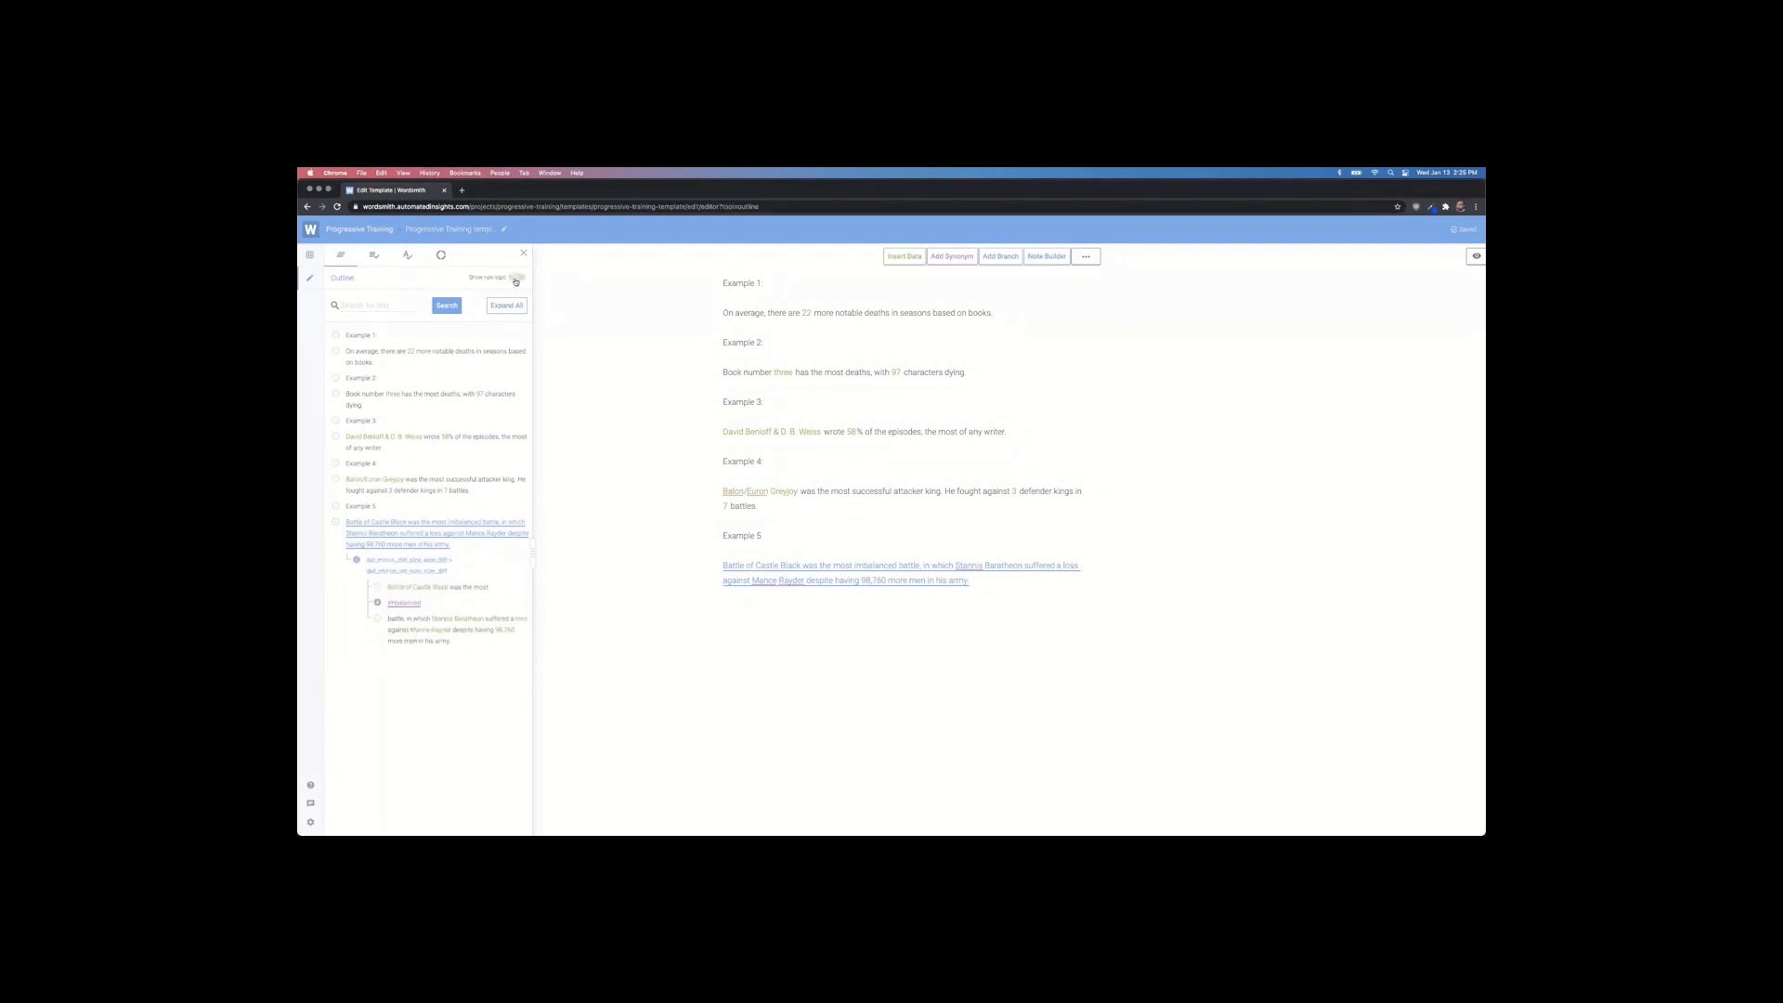
click(412, 576)
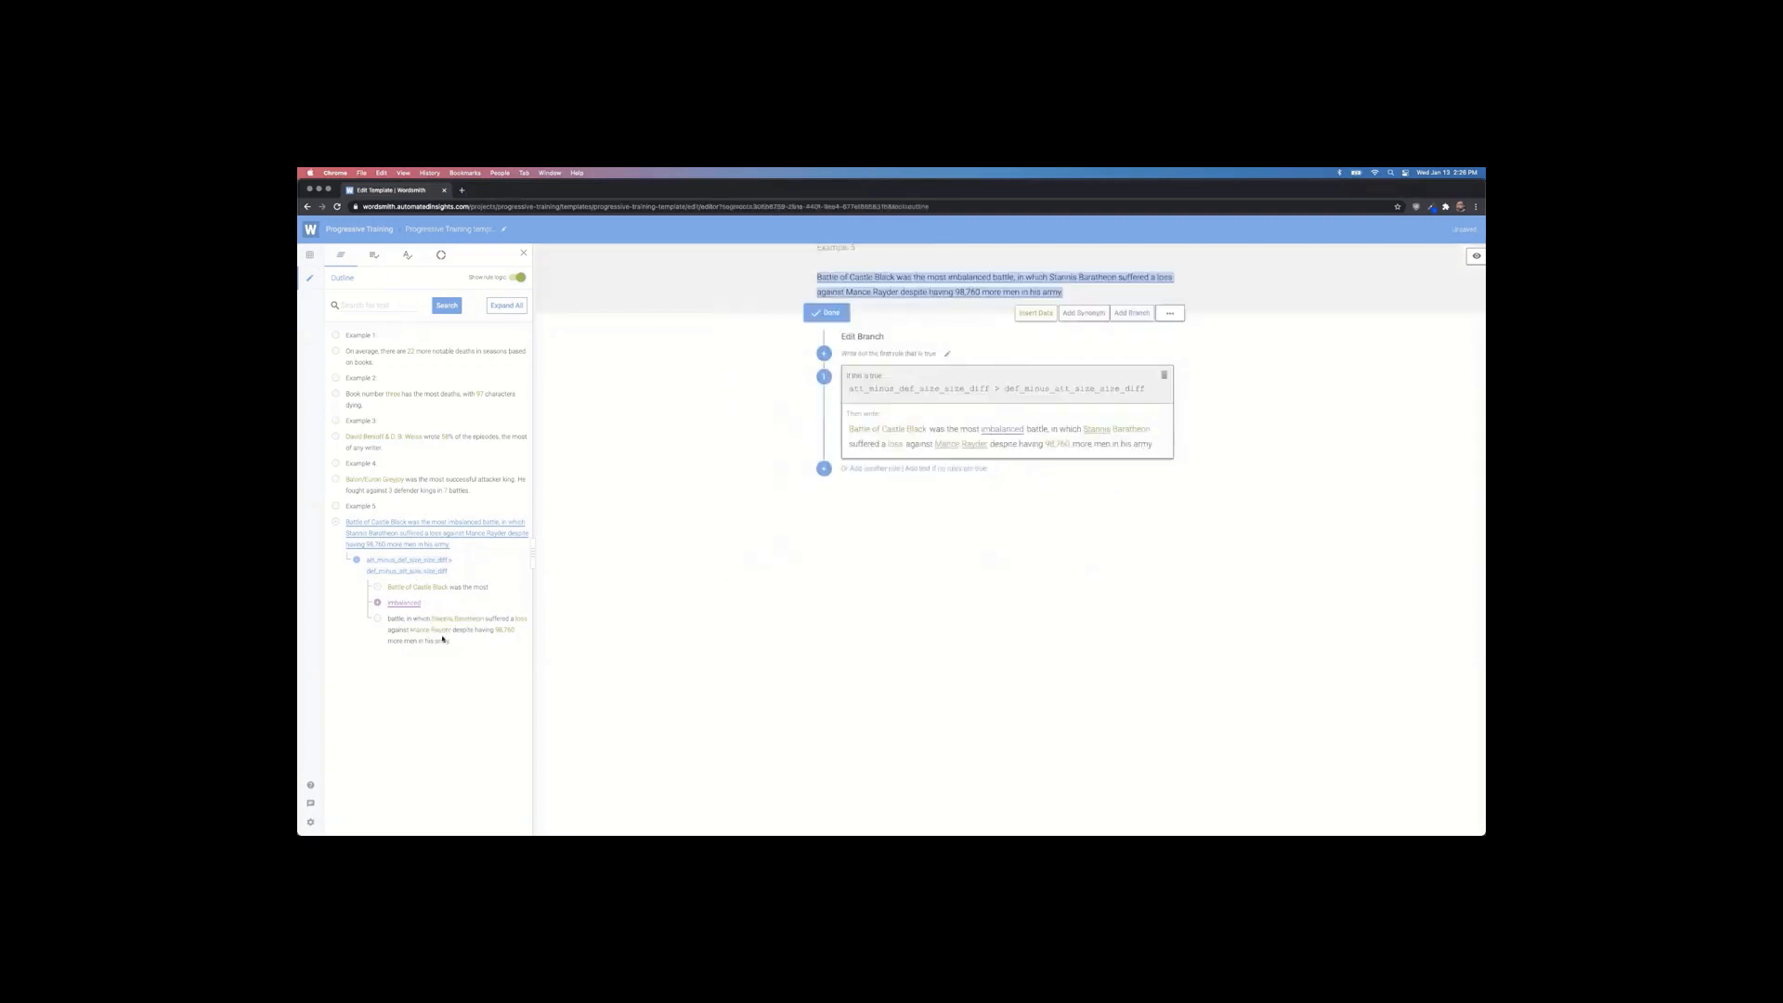
click(378, 603)
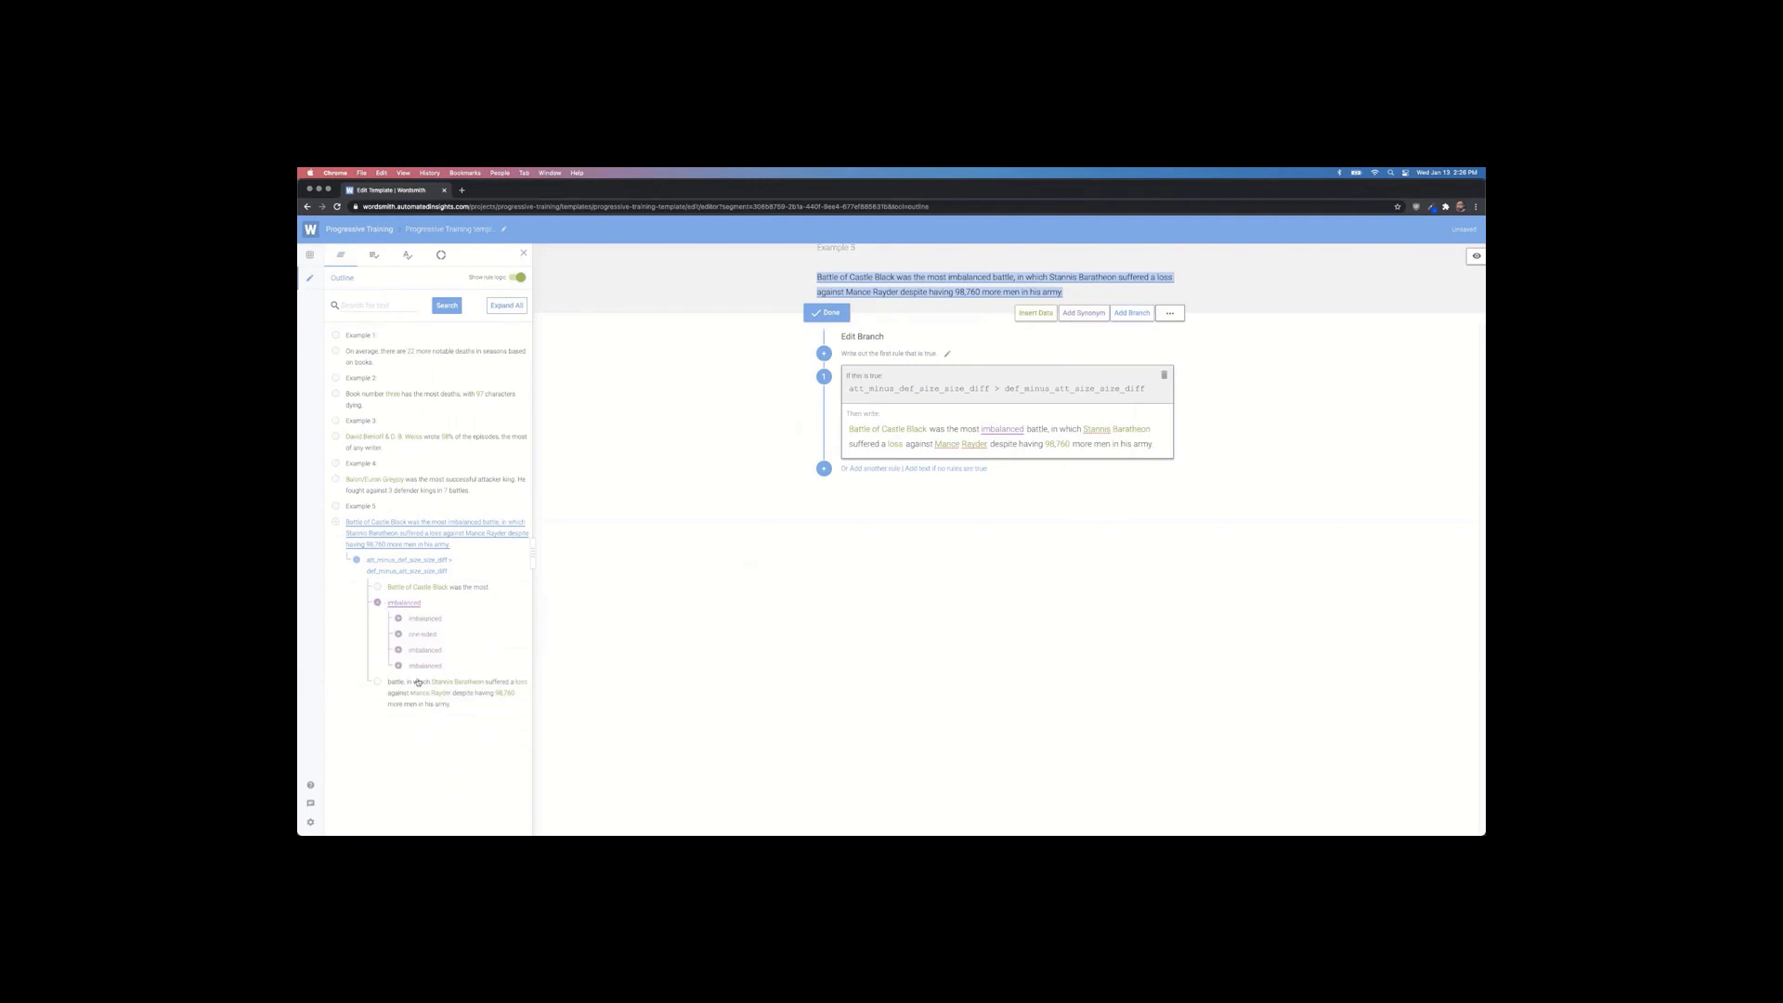
click(377, 604)
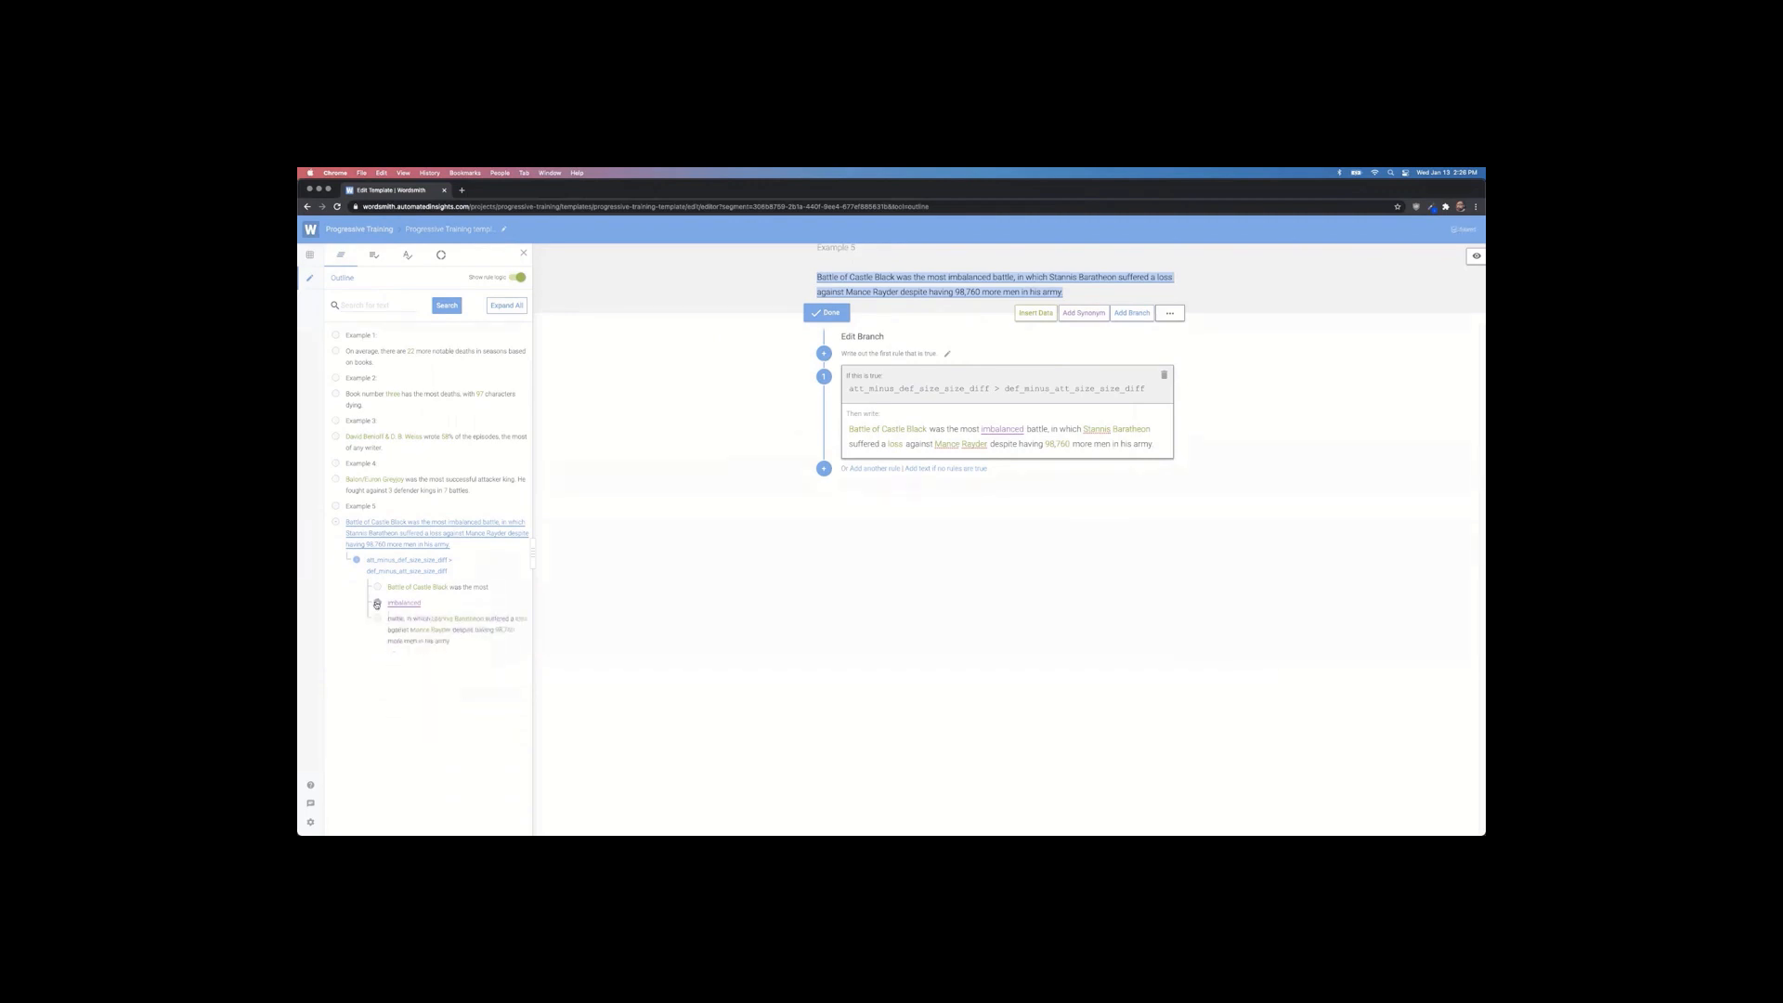
click(448, 438)
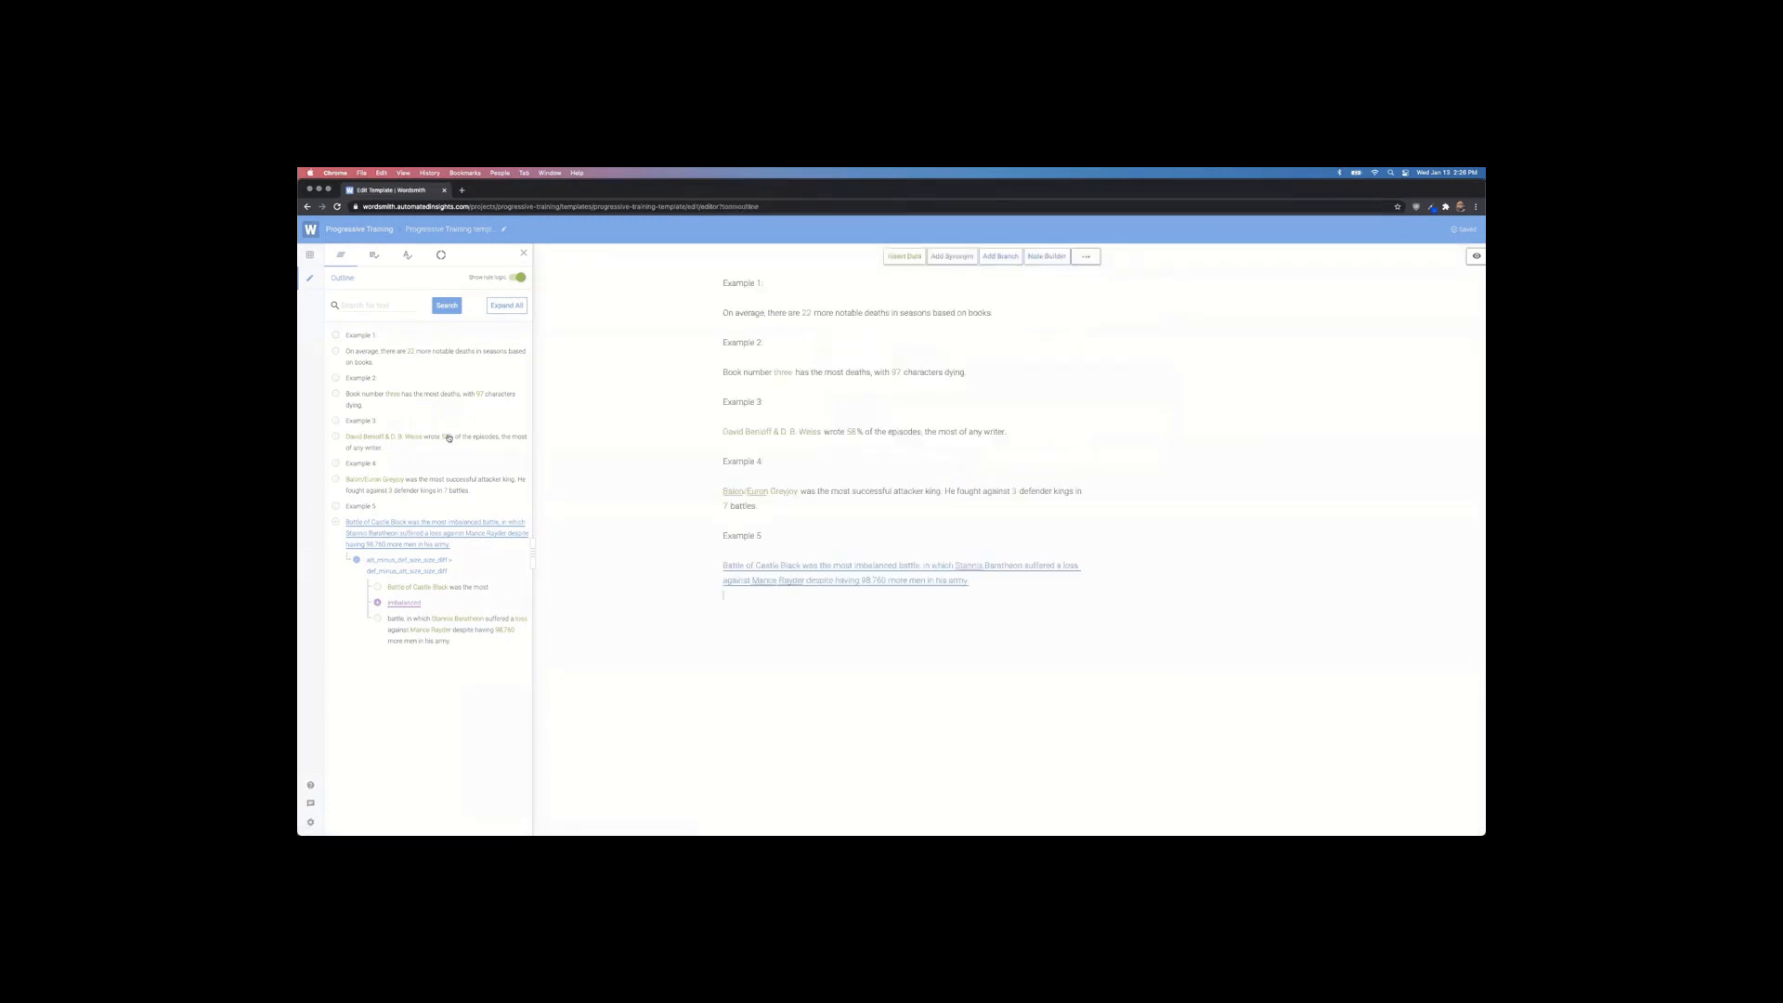
click(445, 438)
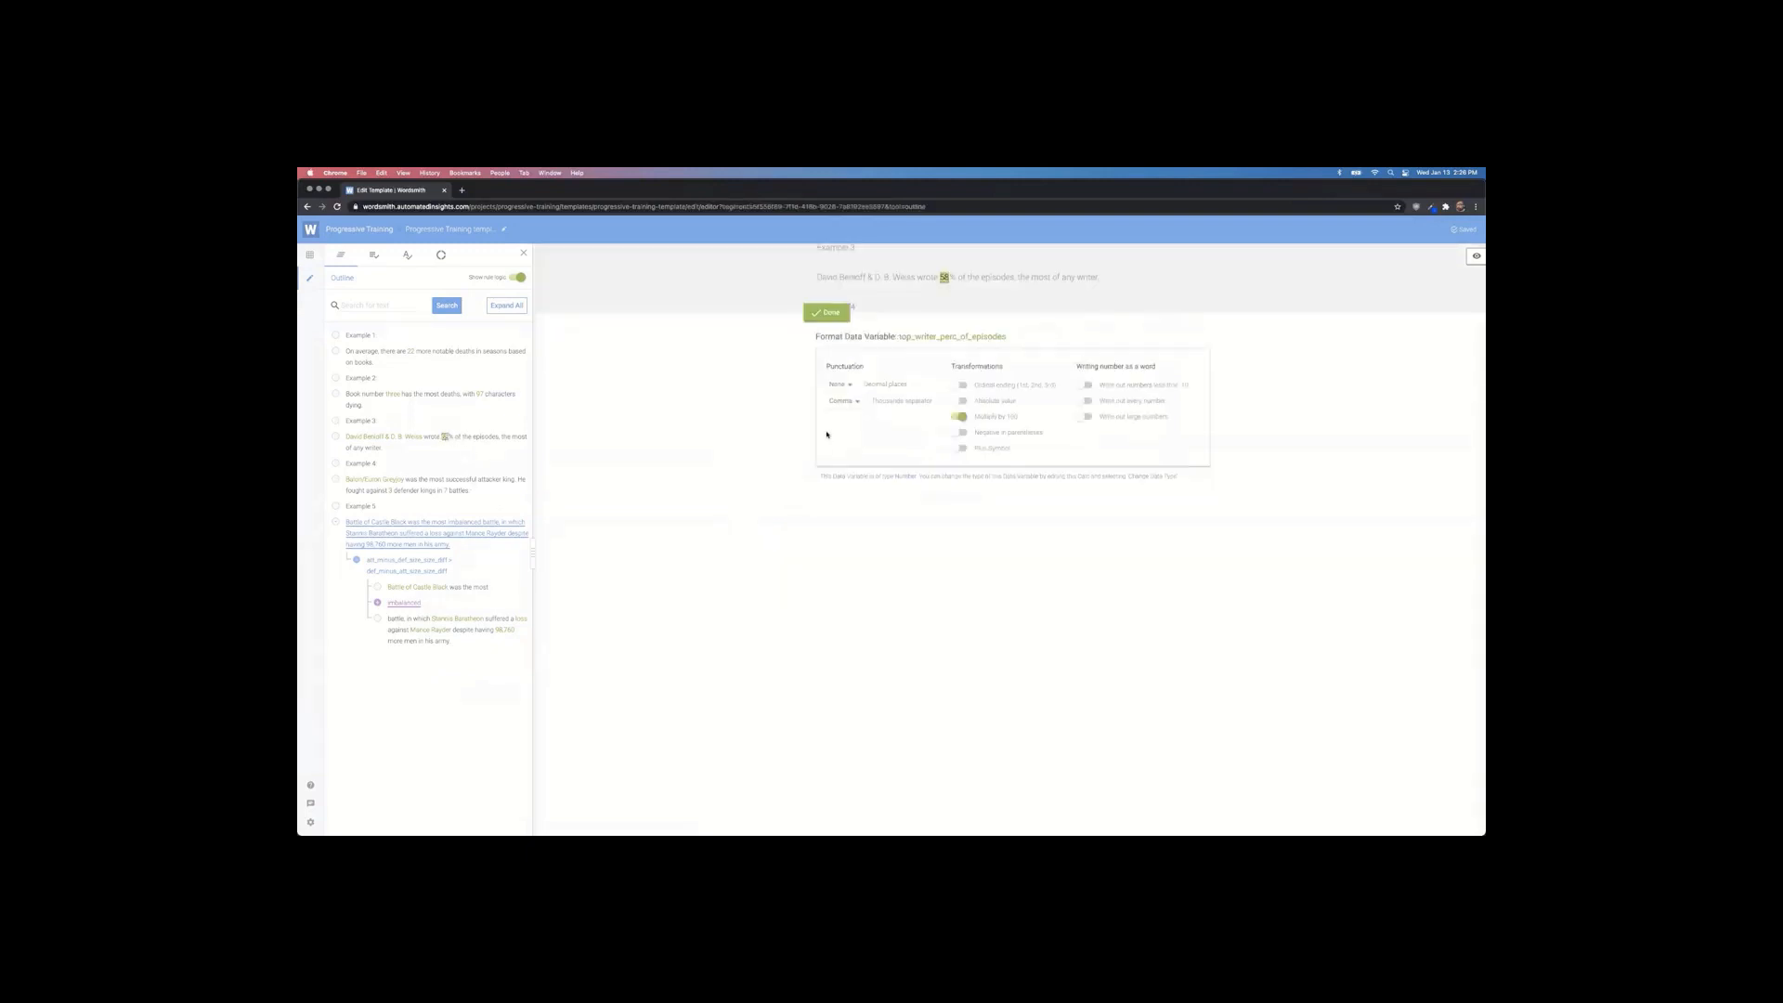
click(405, 603)
click(420, 546)
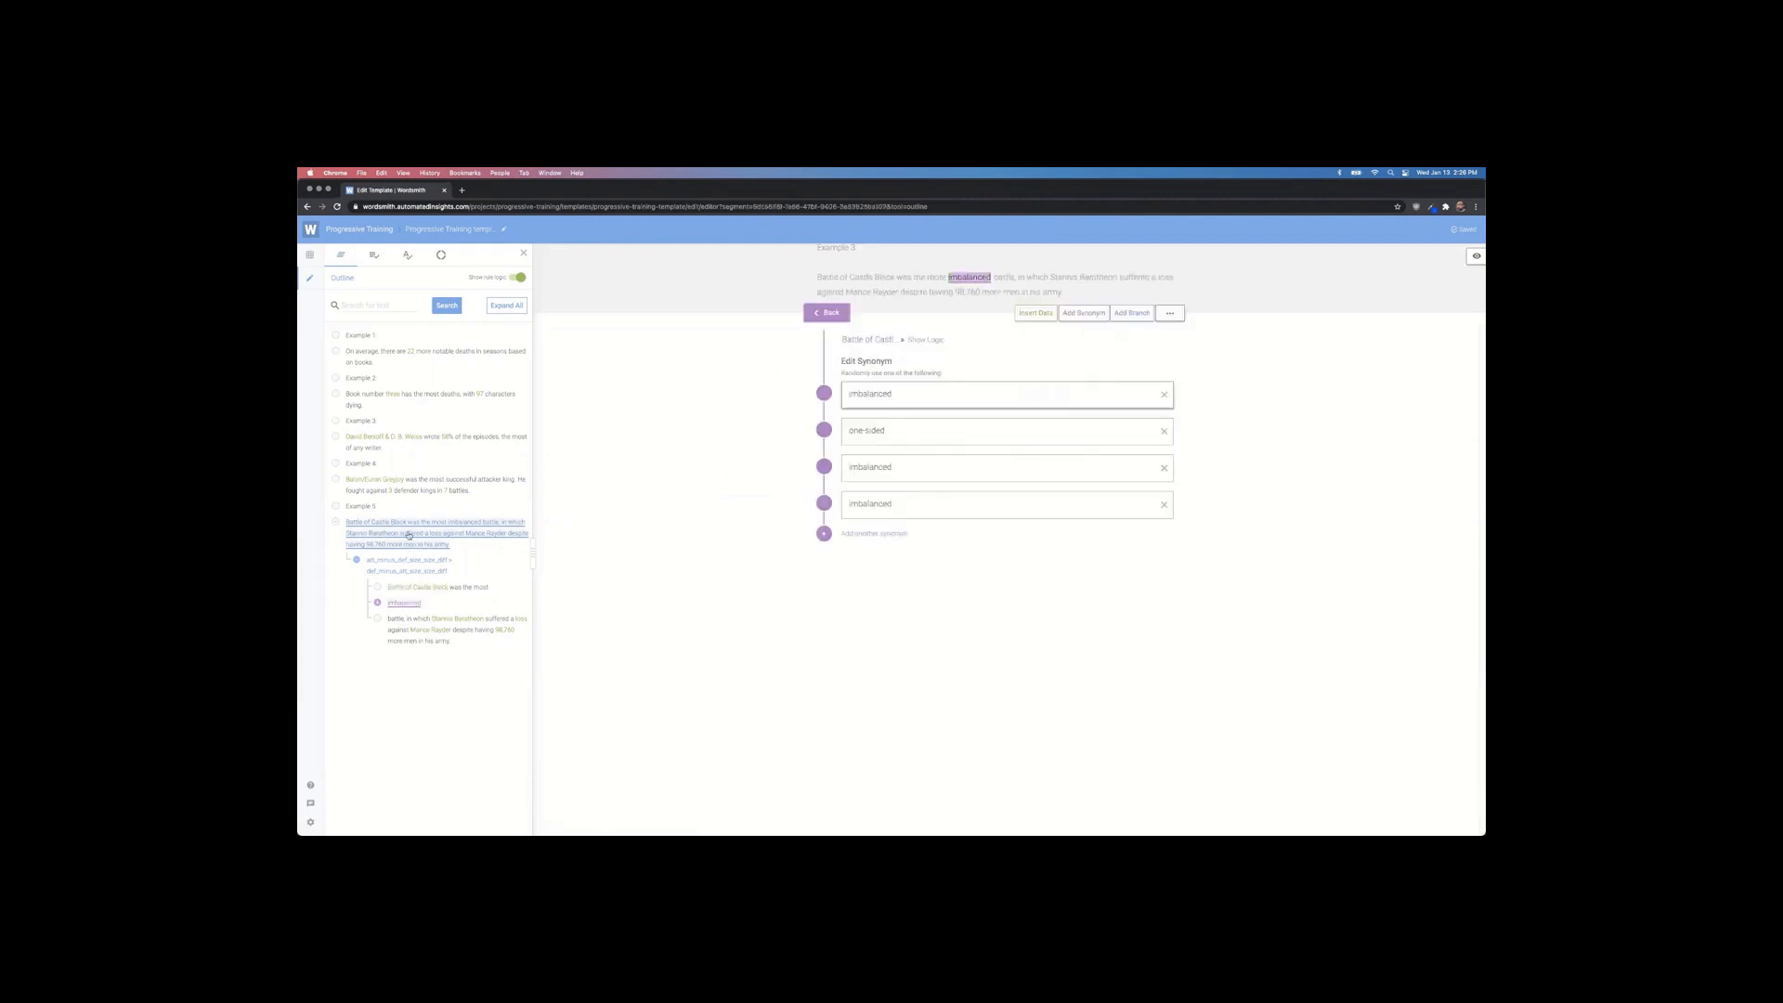
click(912, 387)
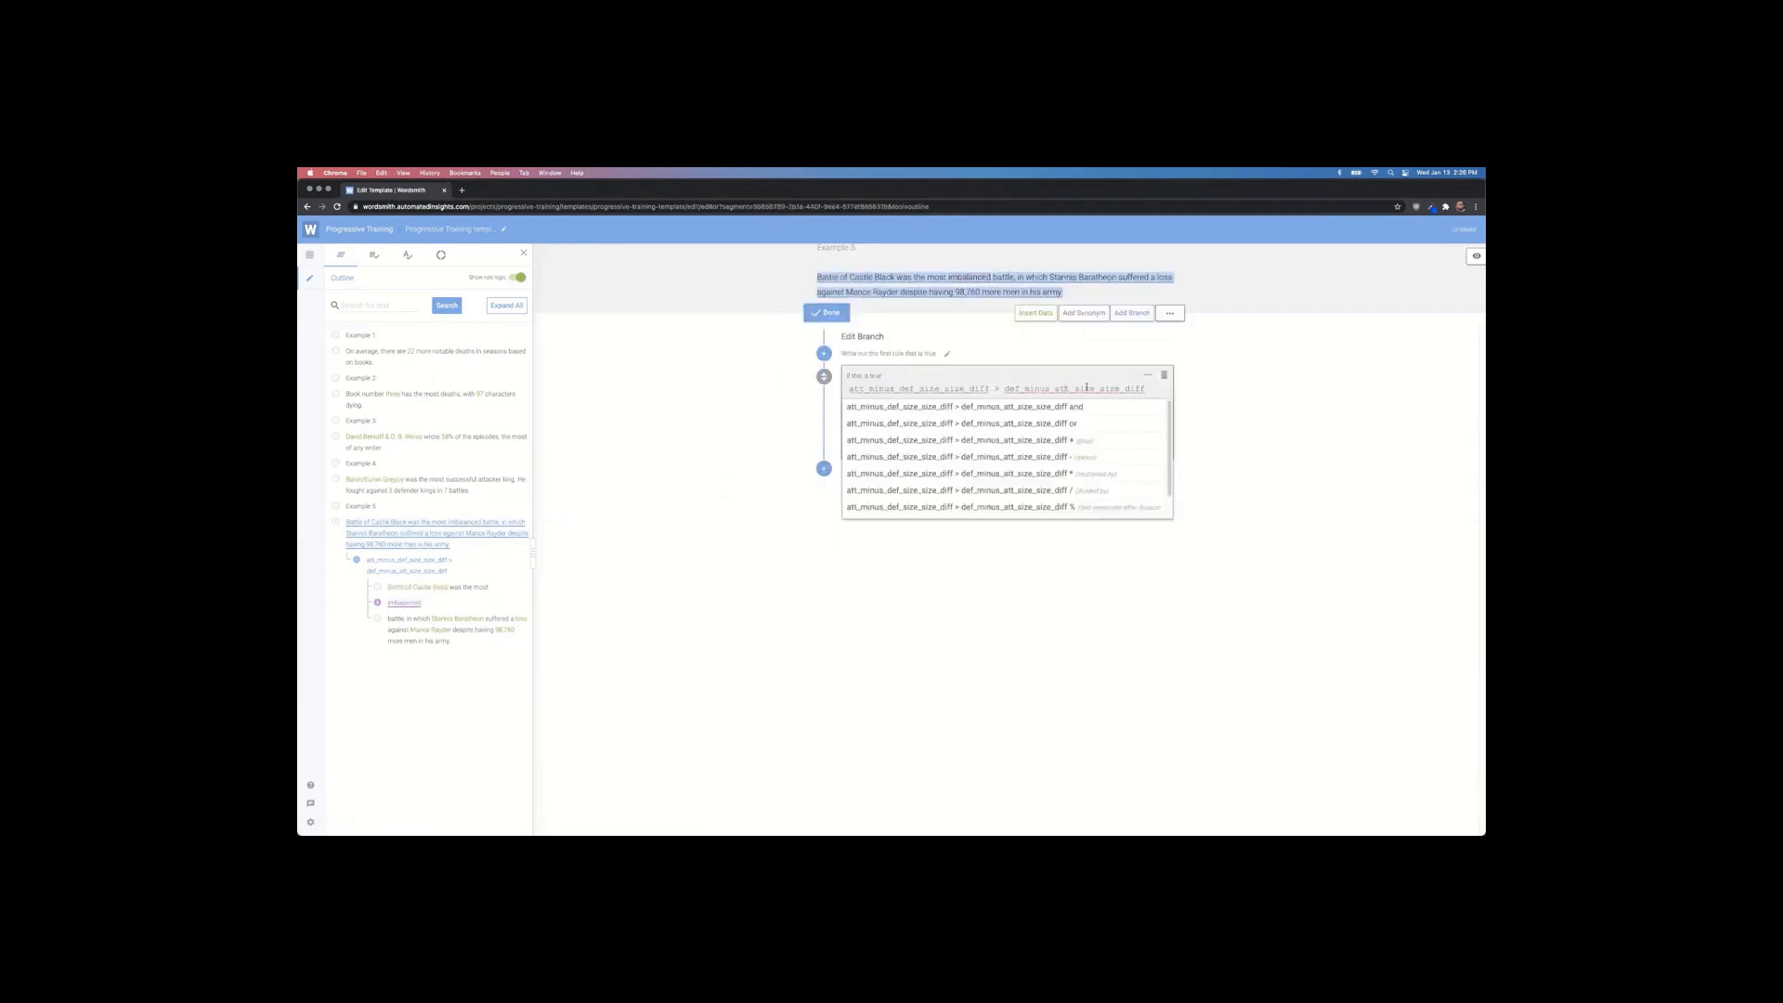
click(1284, 422)
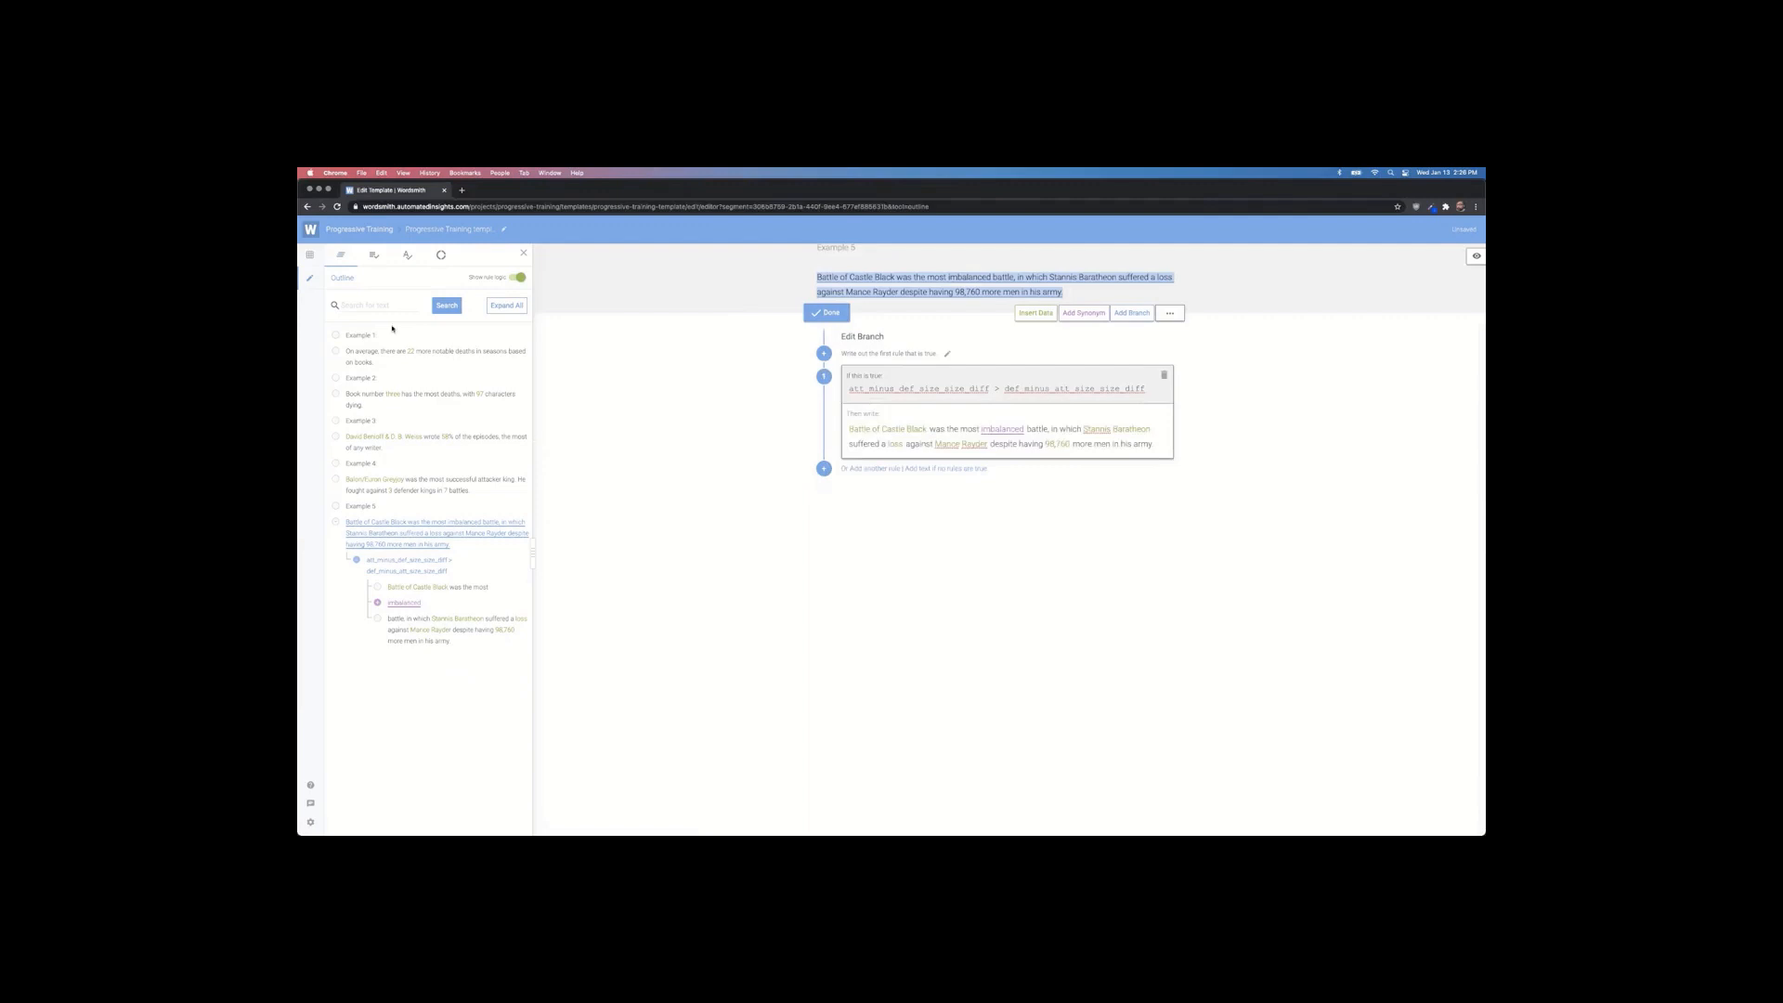
Step: Filter the Outline for 'army', clear the search, and open Spell Check
click(372, 303)
text(army)
click(444, 311)
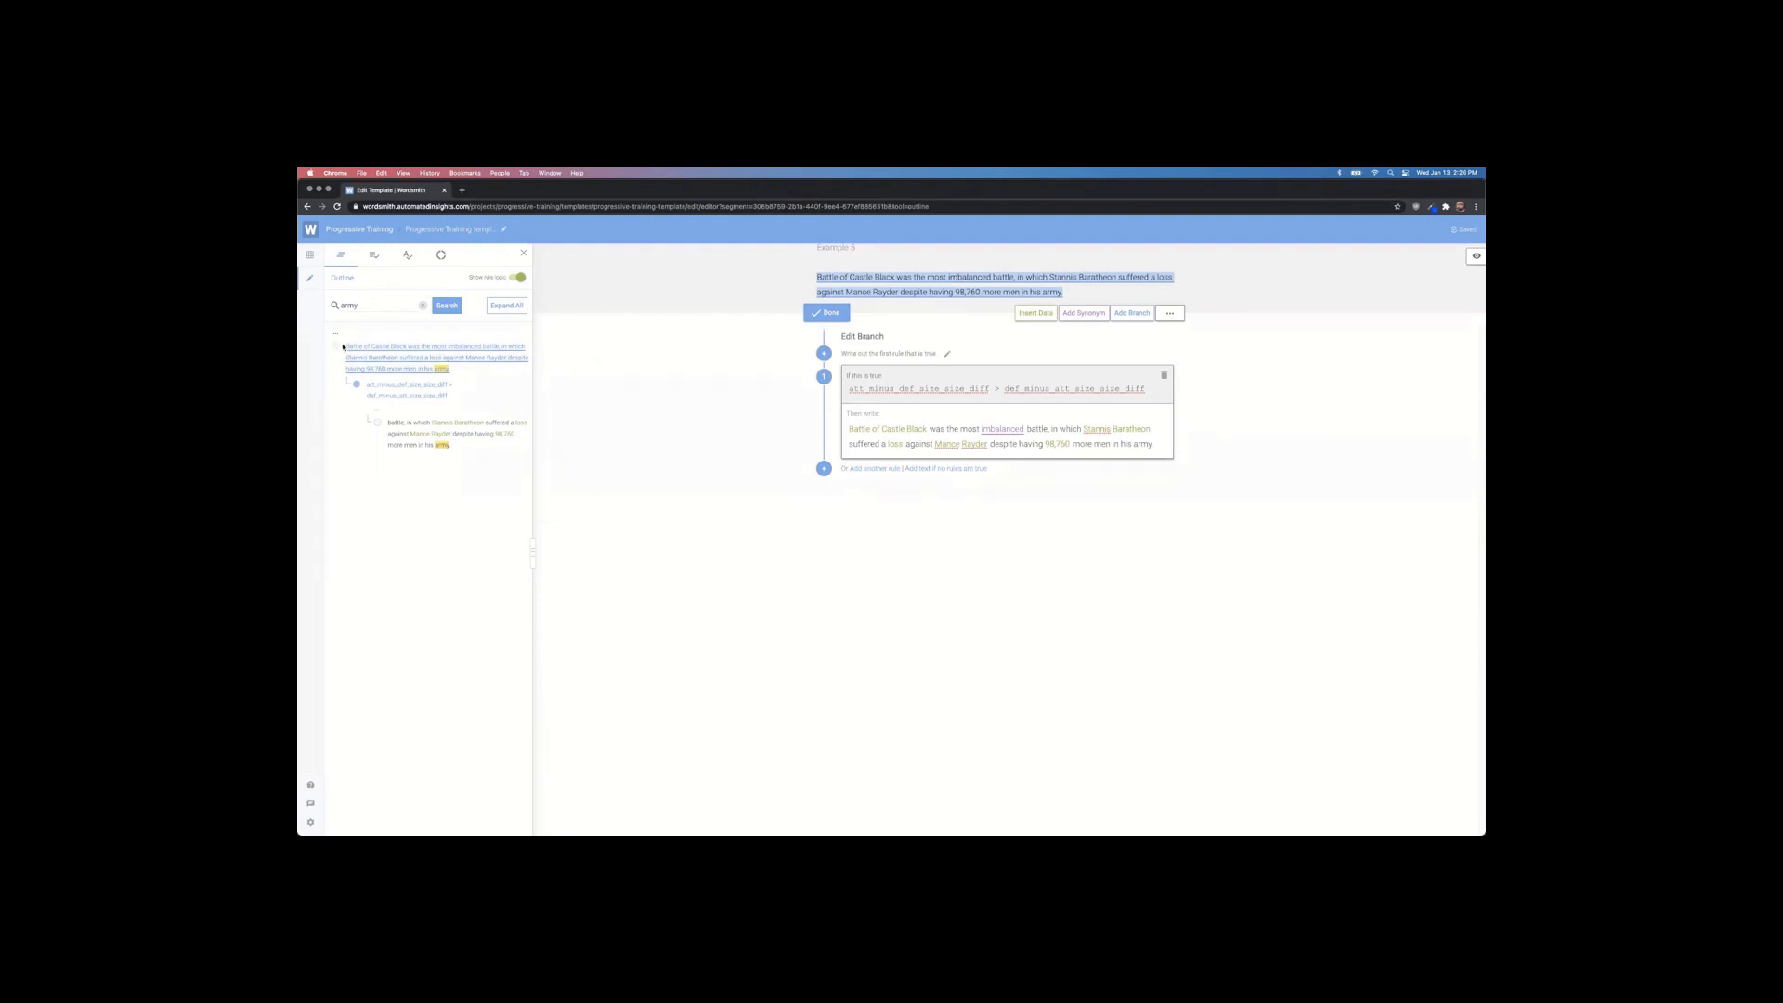
click(423, 305)
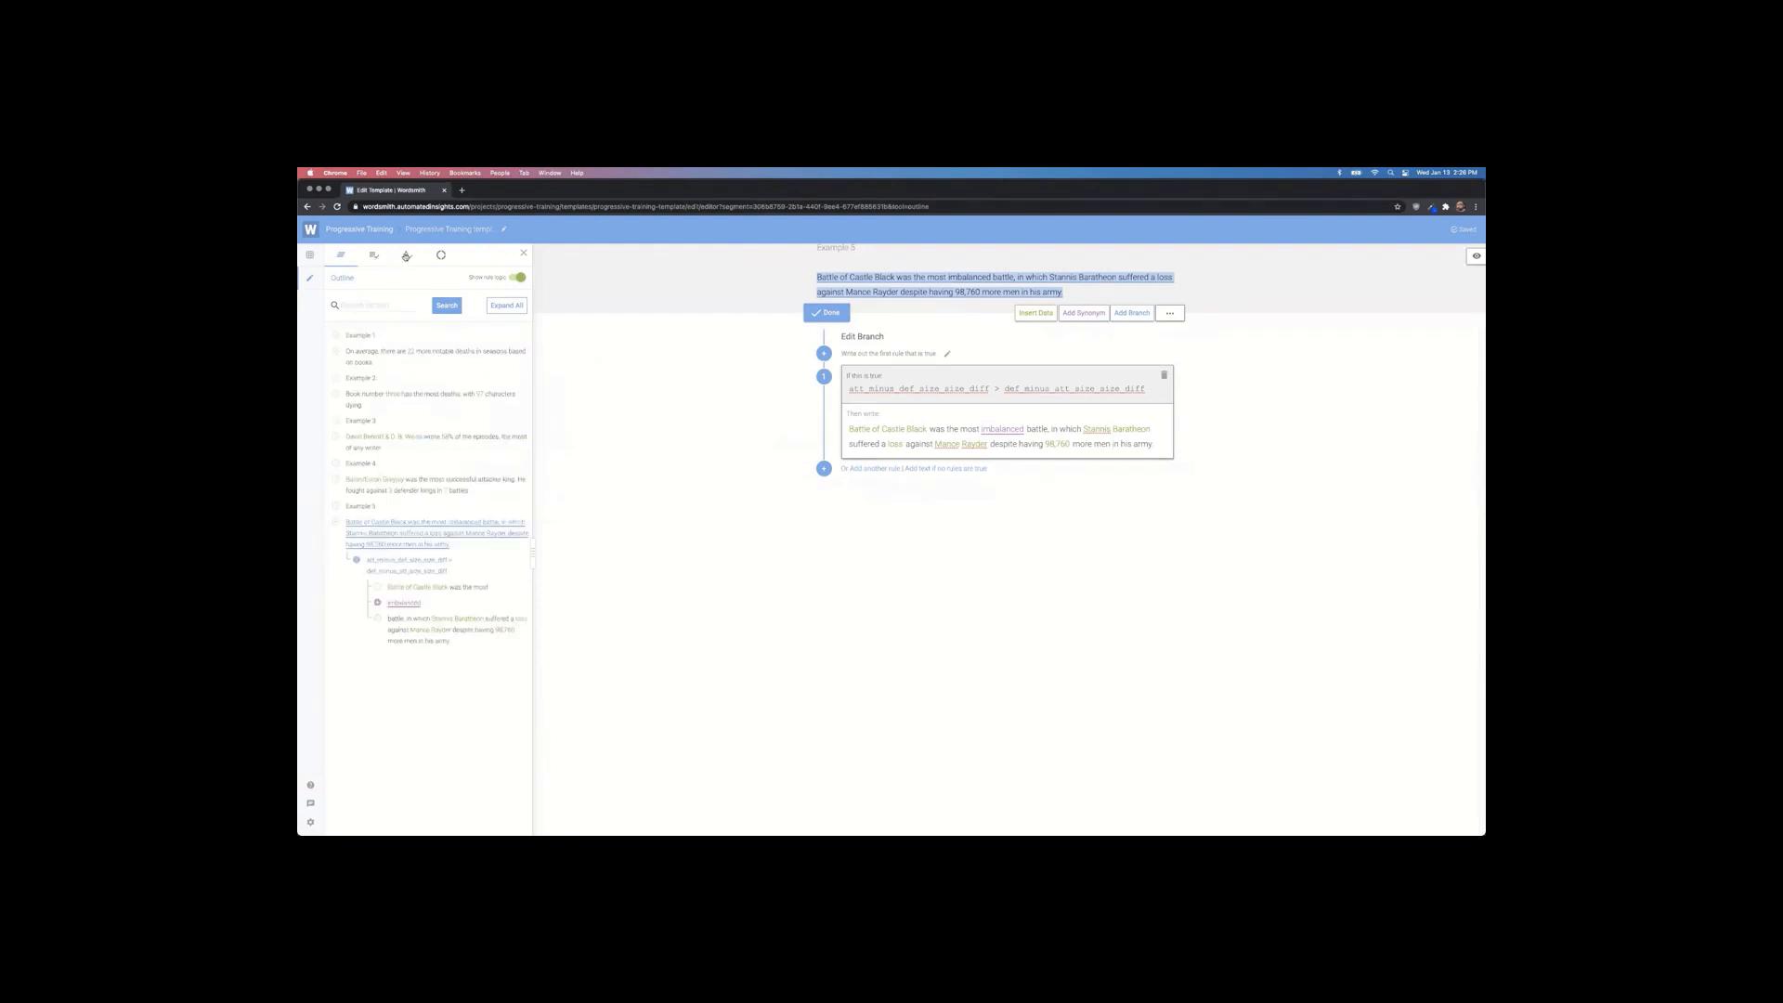
click(405, 256)
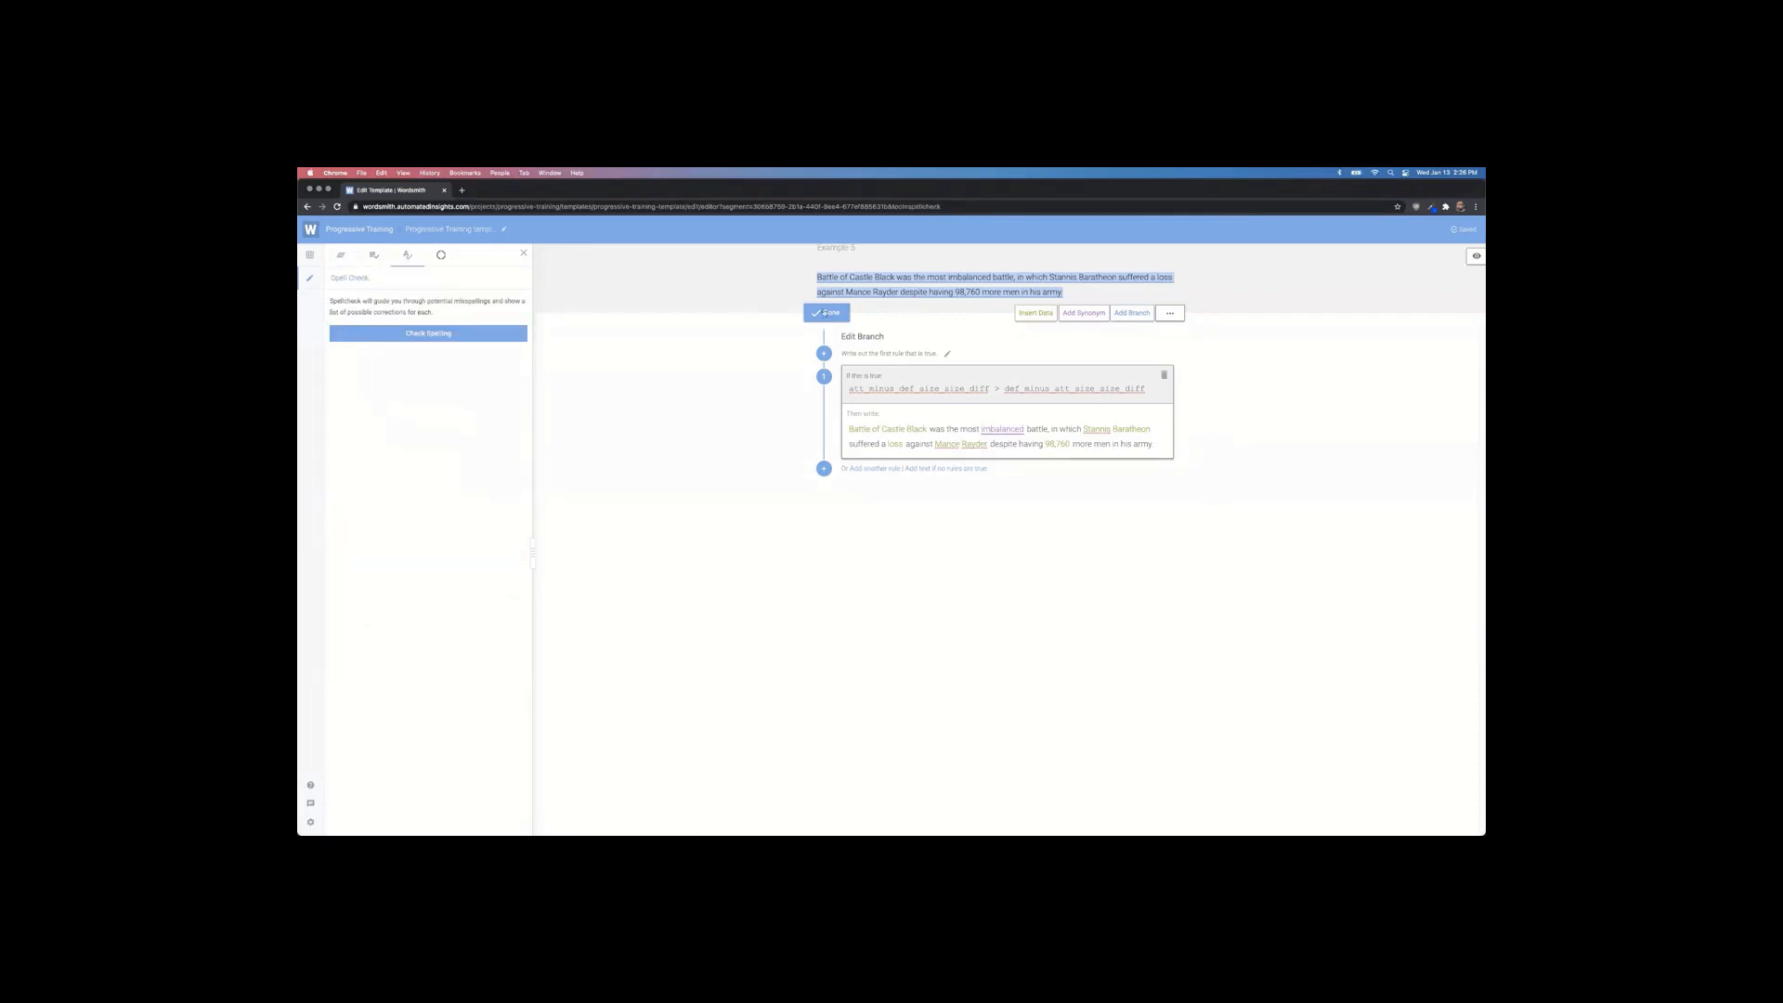
Step: Close the branch editor and Spell Check panel, show the rendered Preview, and open the Data Tester
click(824, 313)
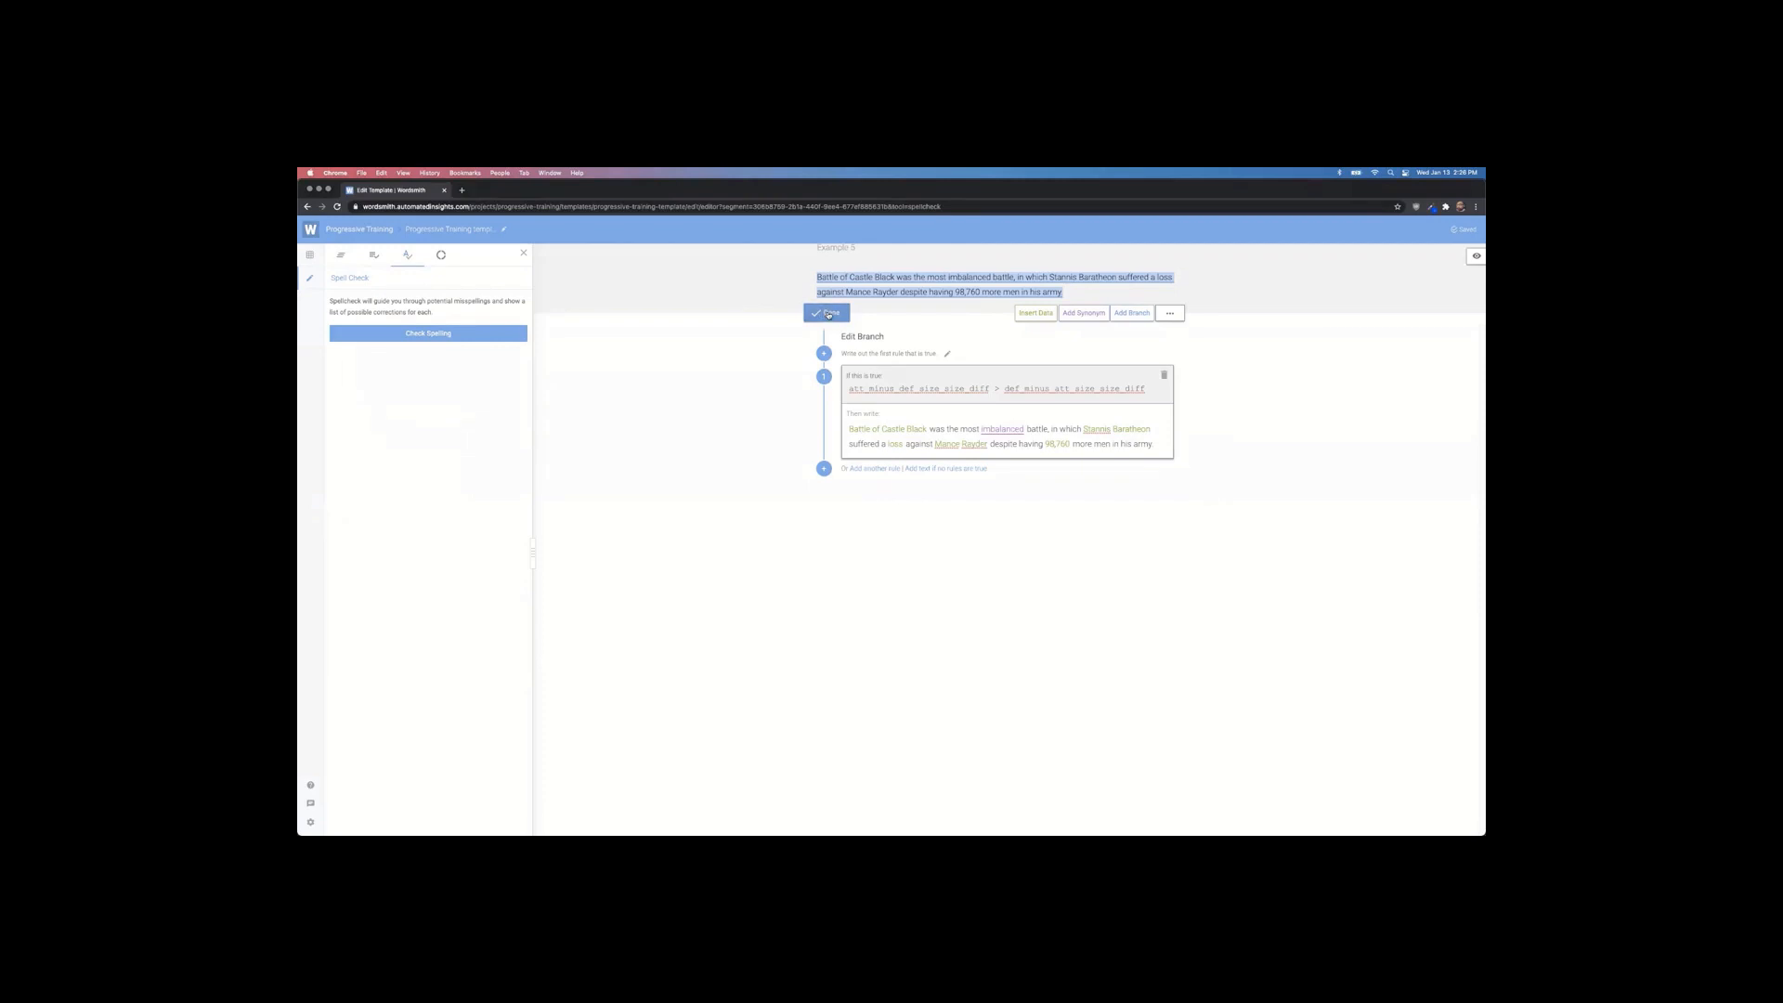
click(526, 256)
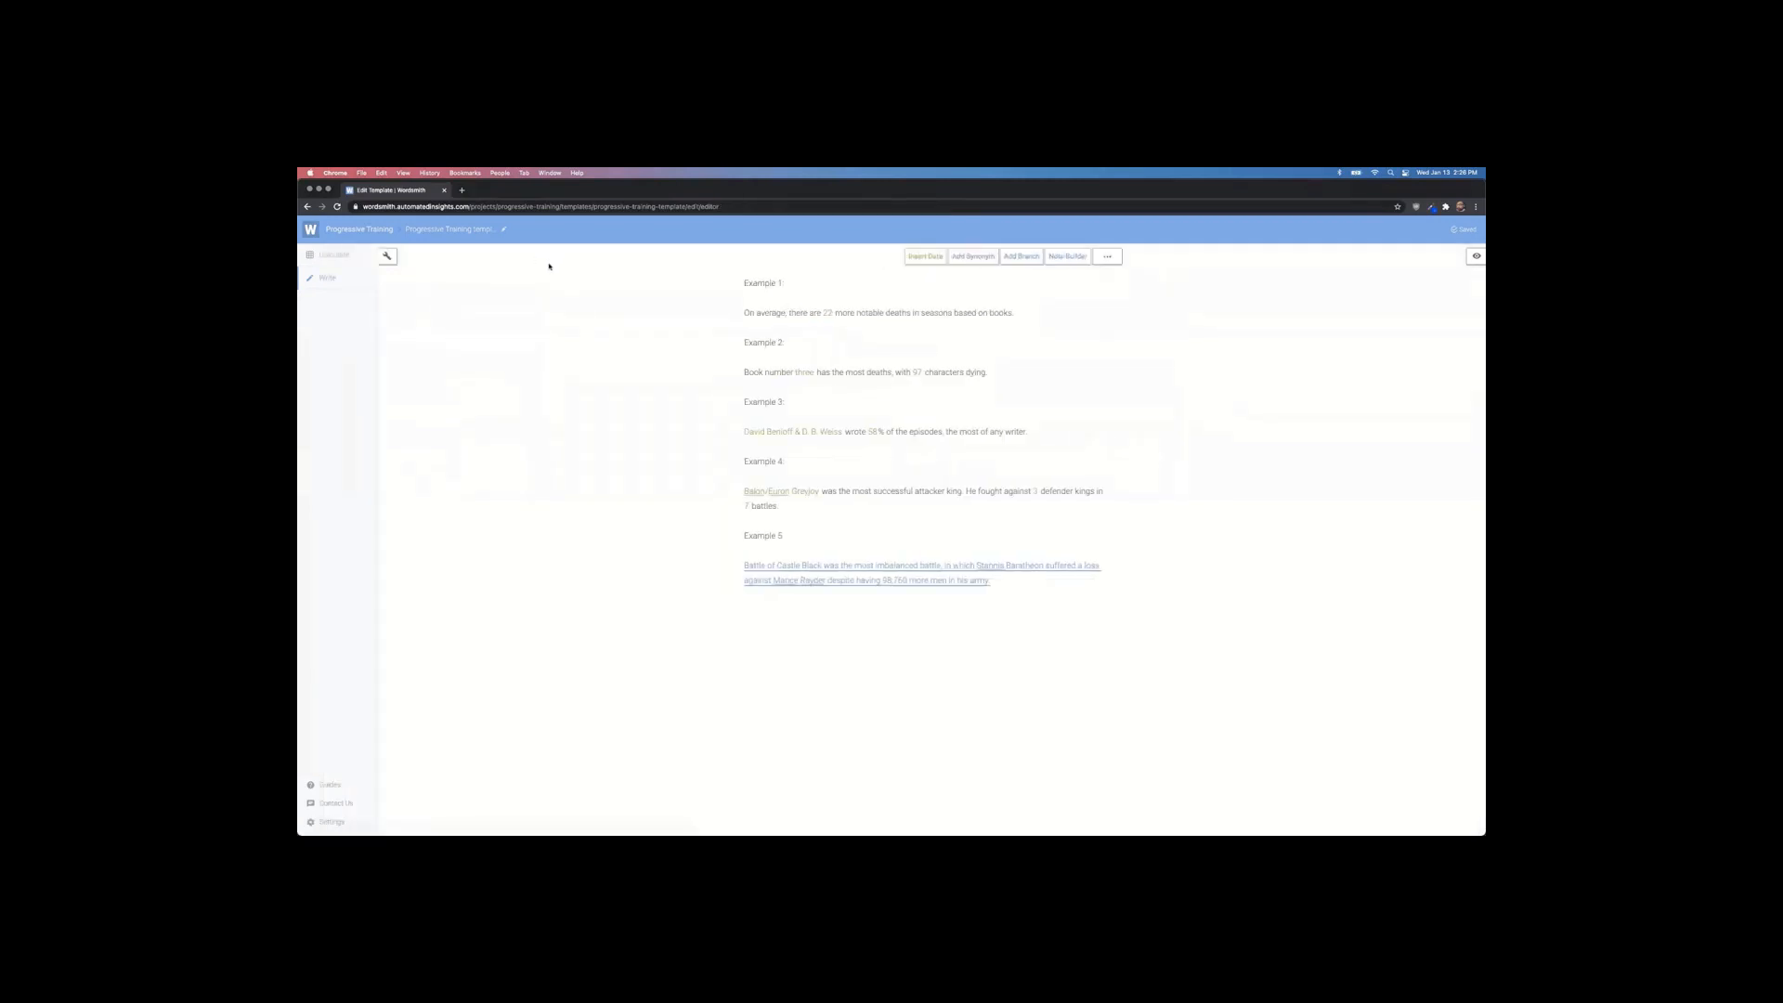
click(1477, 259)
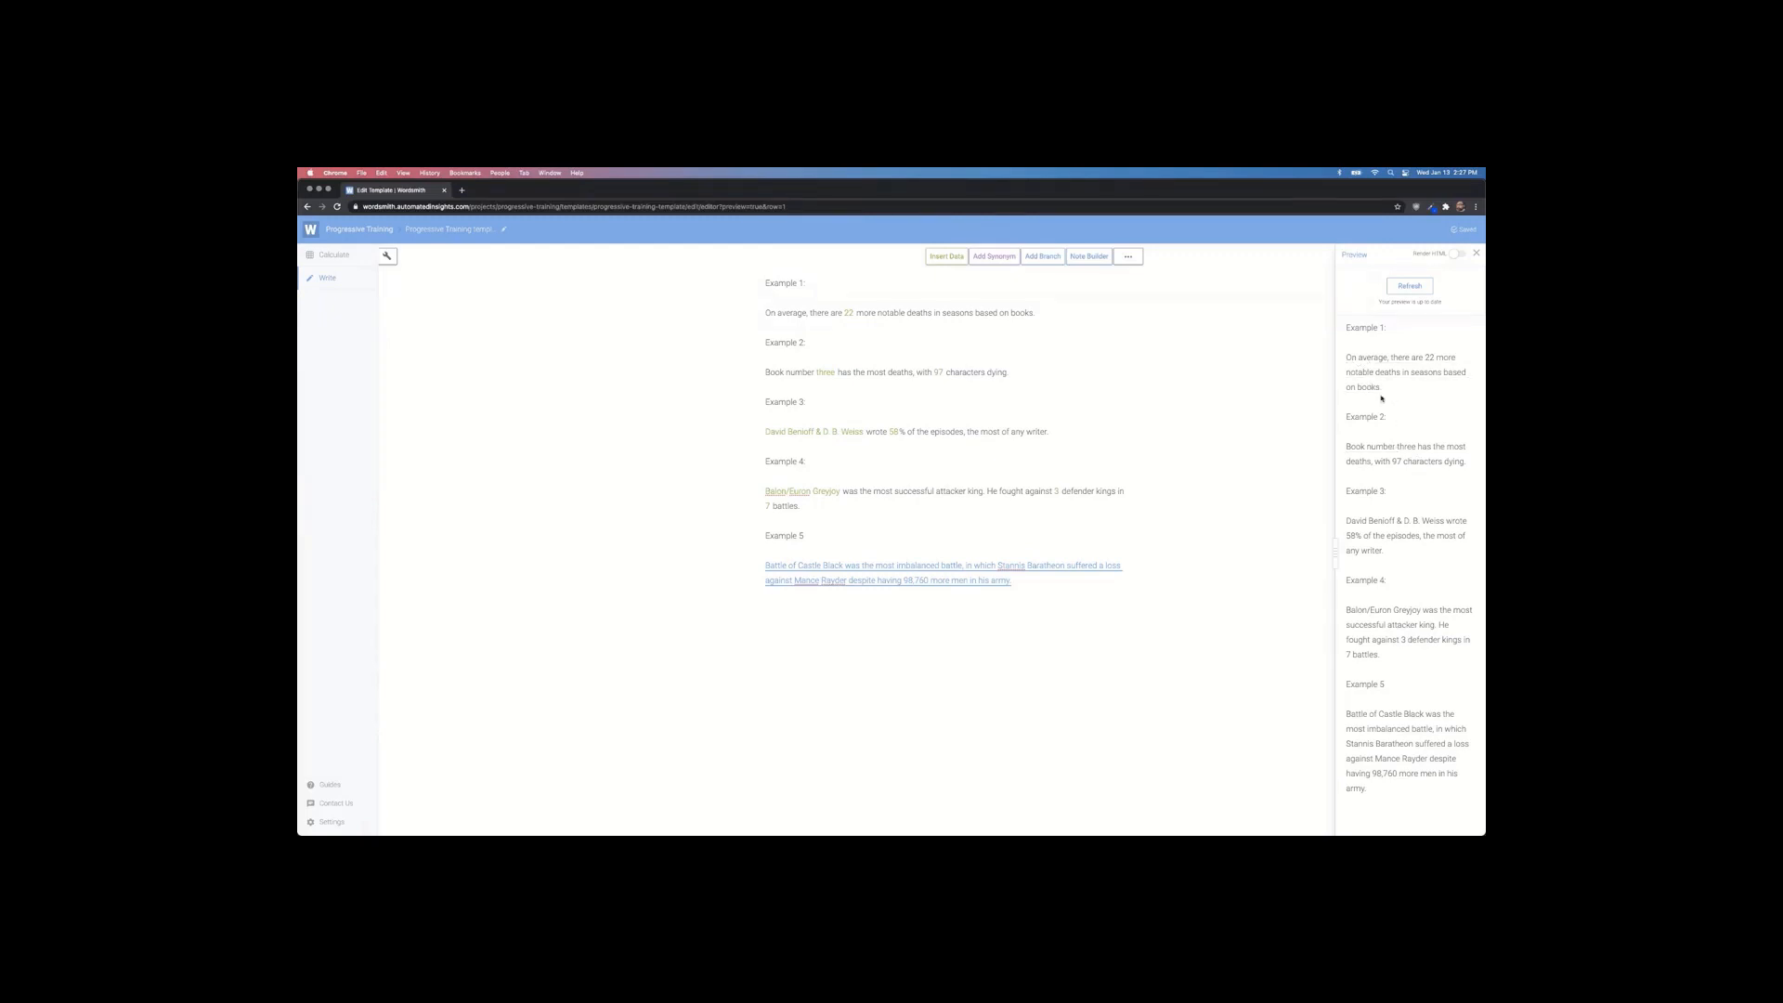
click(388, 256)
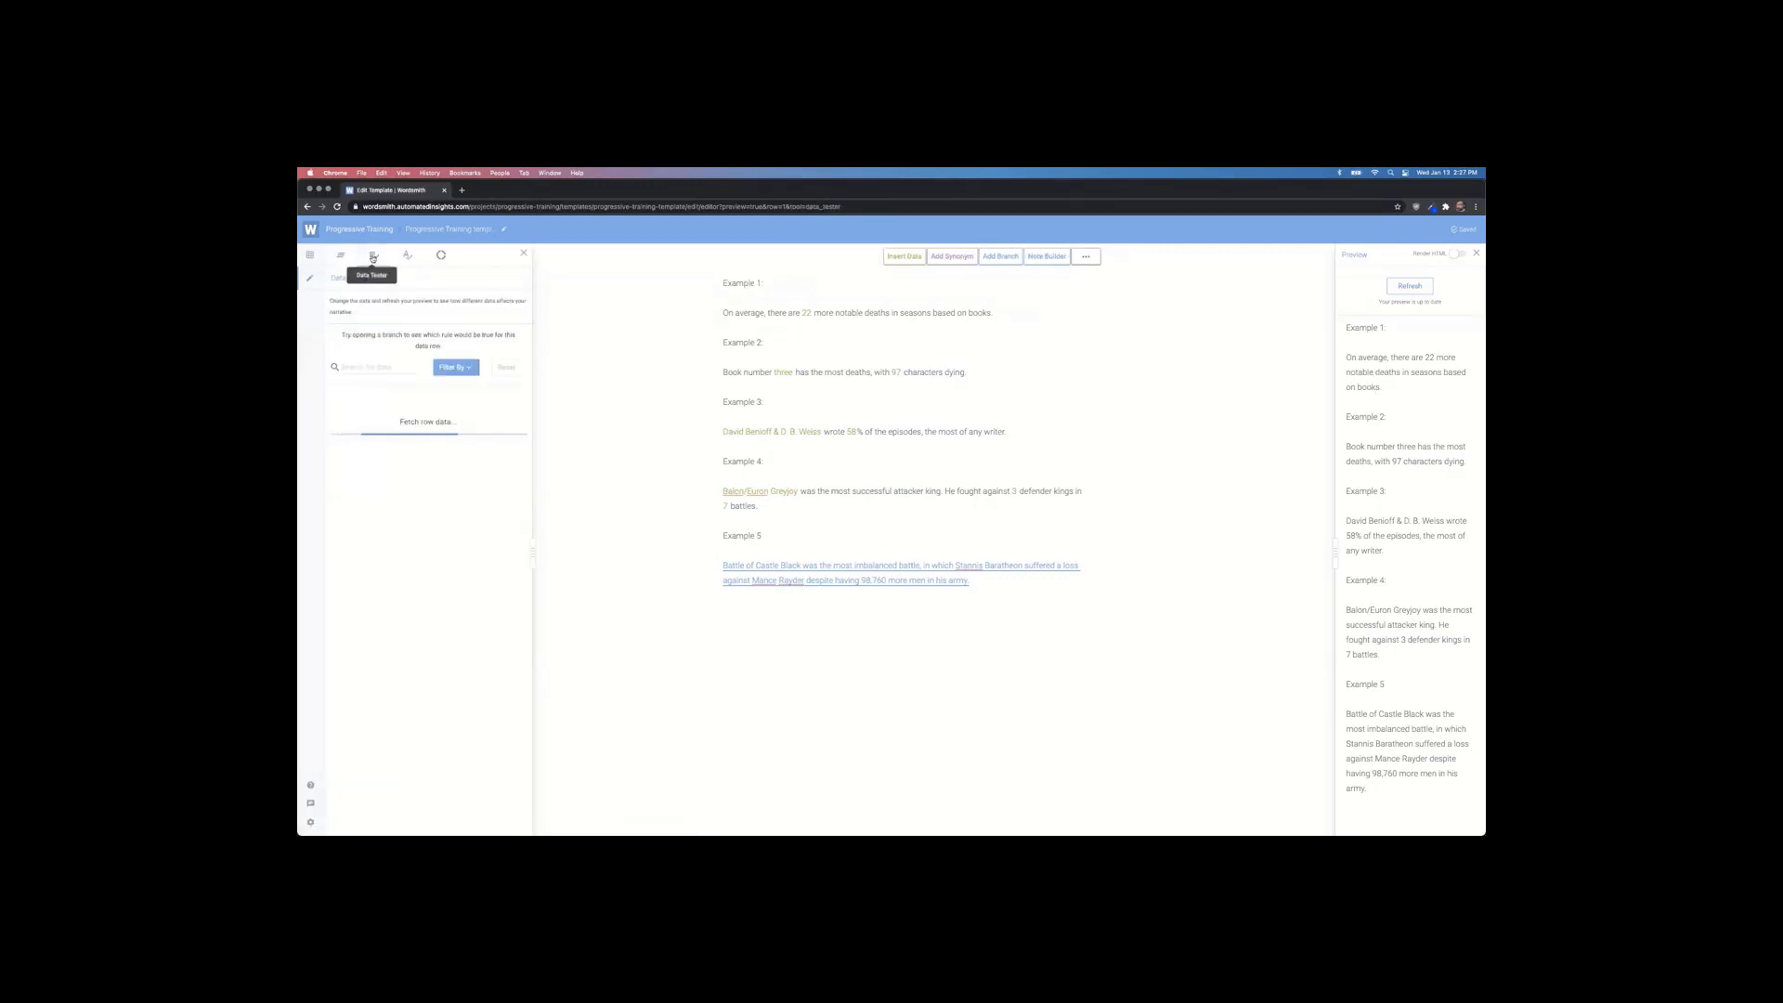
Step: In Data Tester, change the outcome value from loss to win and refresh the preview
scroll(395, 429, up, 5)
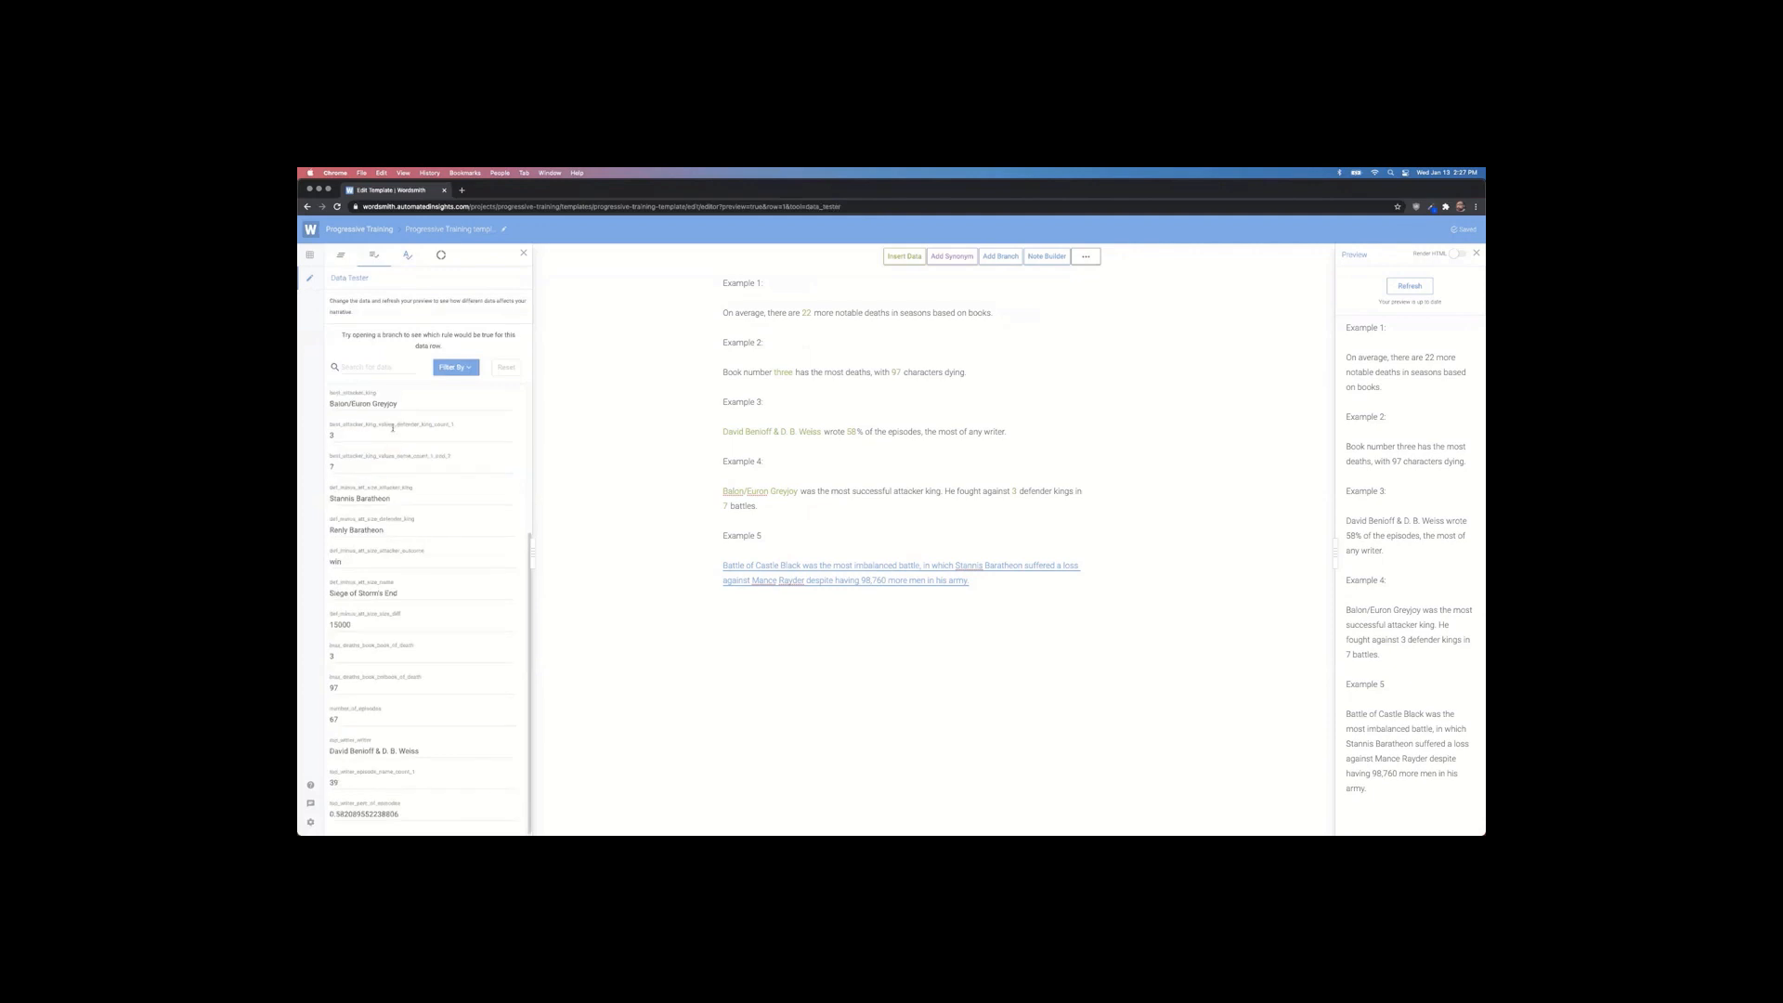
scroll(394, 472, down, 6)
click(367, 369)
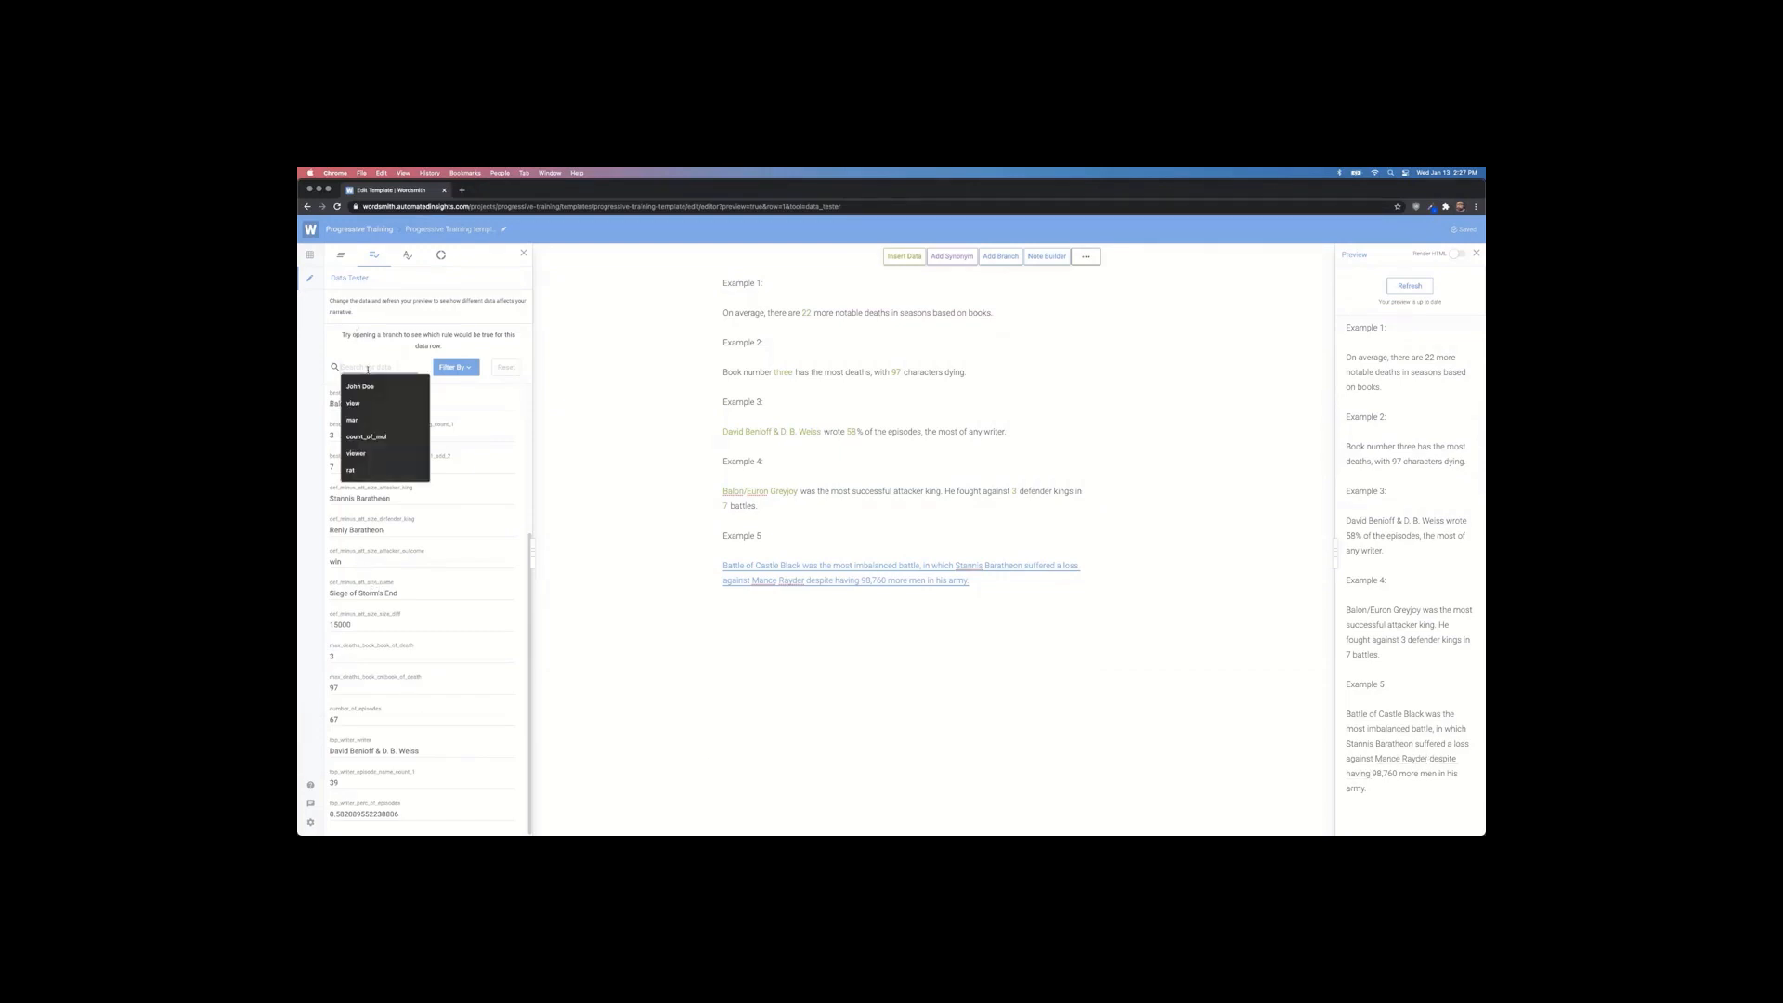
text(outcome)
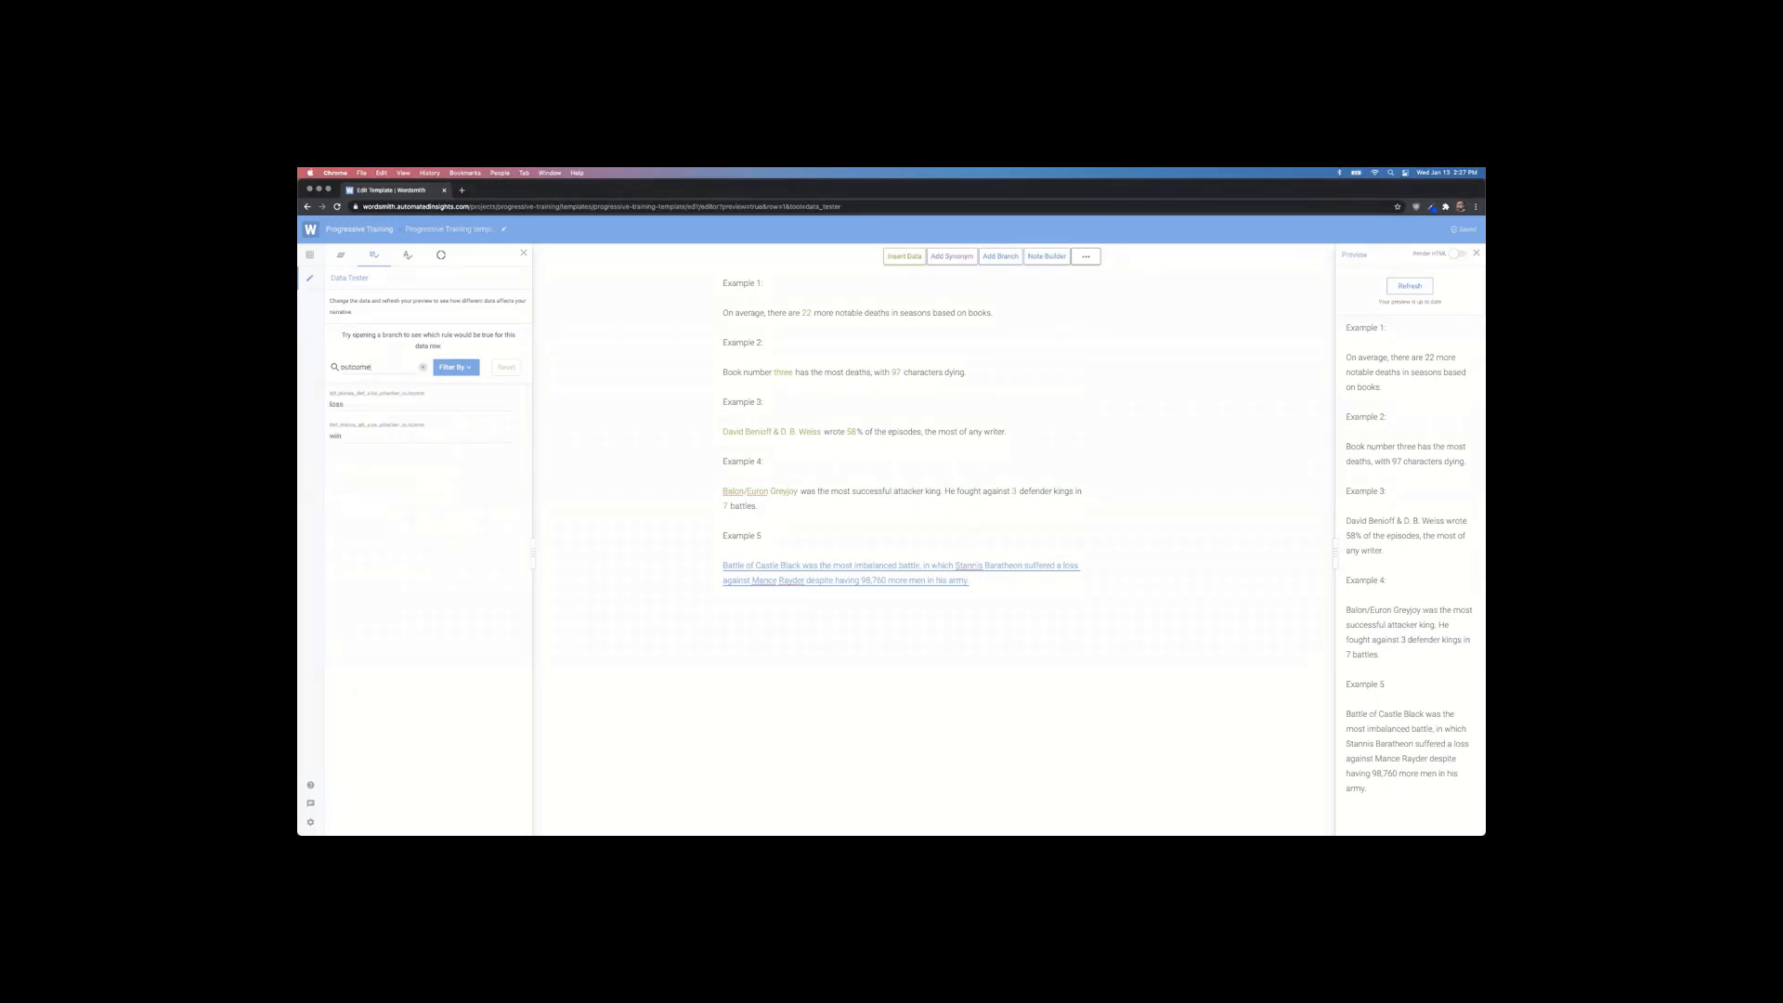
double_click(348, 403)
text(win)
click(1386, 287)
Step: Search 'att_diff', change the 15000 size difference to 99999, and refresh the preview
click(399, 361)
double_click(345, 367)
text(att)
text(_diff)
double_click(362, 433)
text(99999)
click(1410, 287)
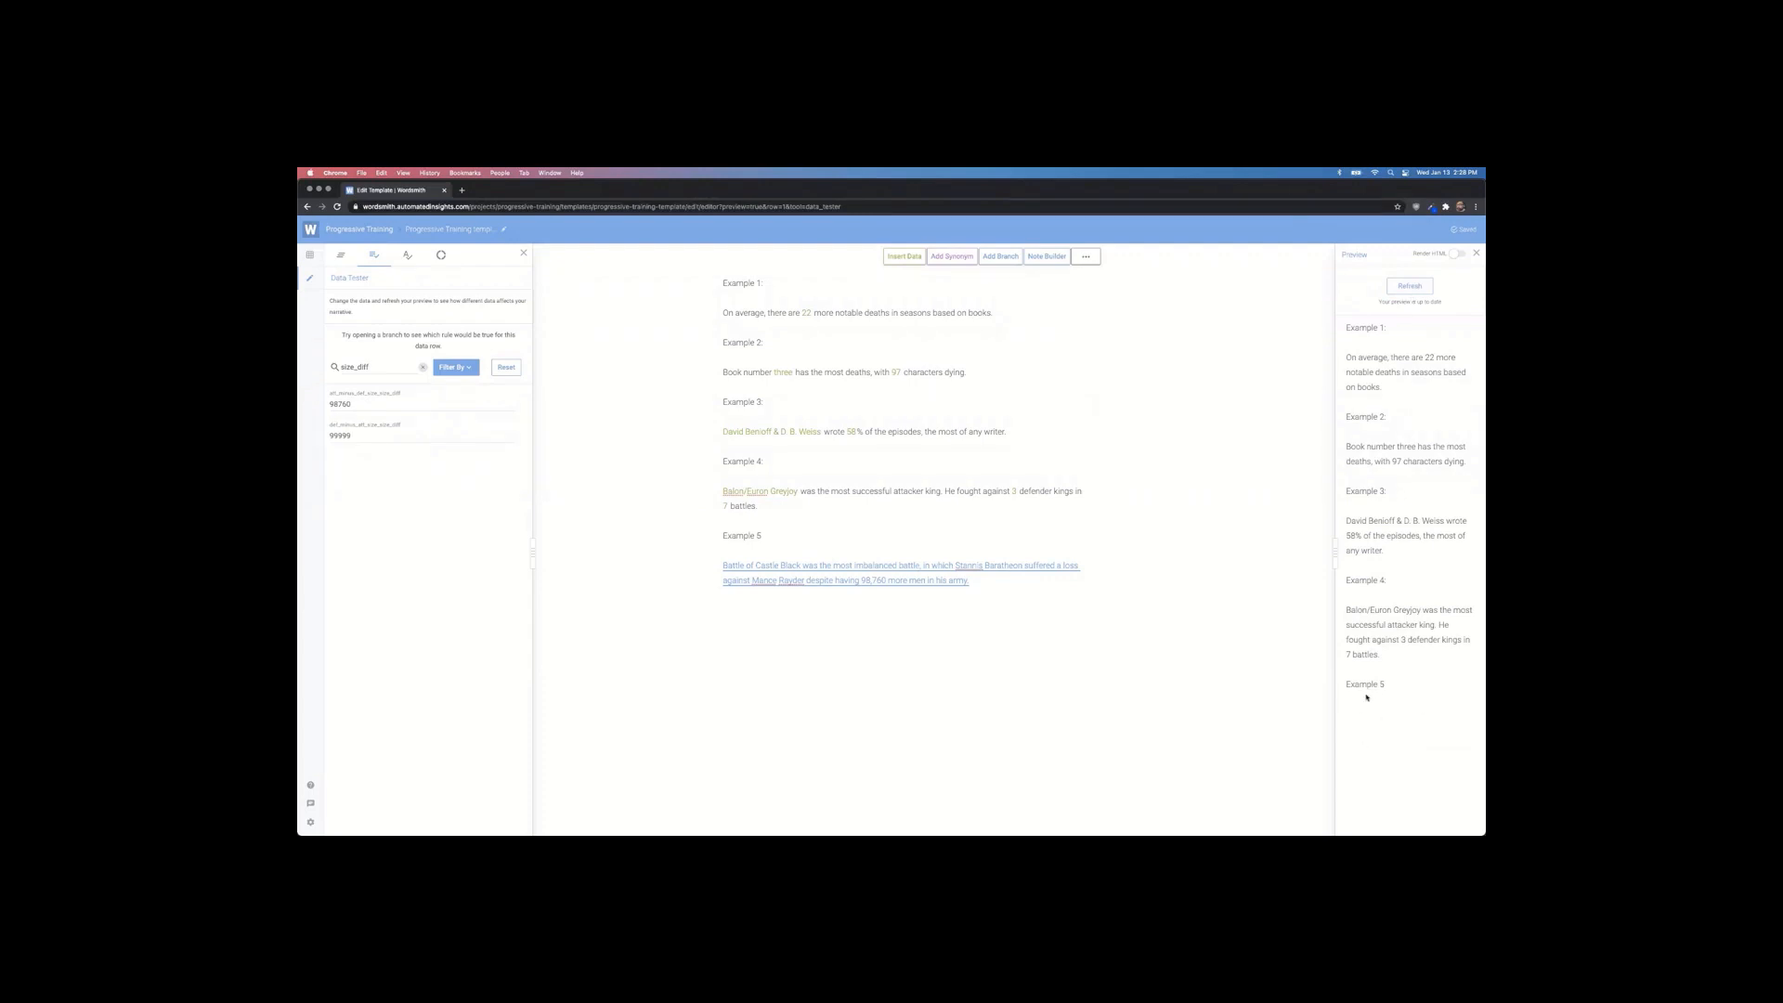
Step: Reset the Data Tester values and refresh the preview so Example 5's sentence reappears
click(876, 569)
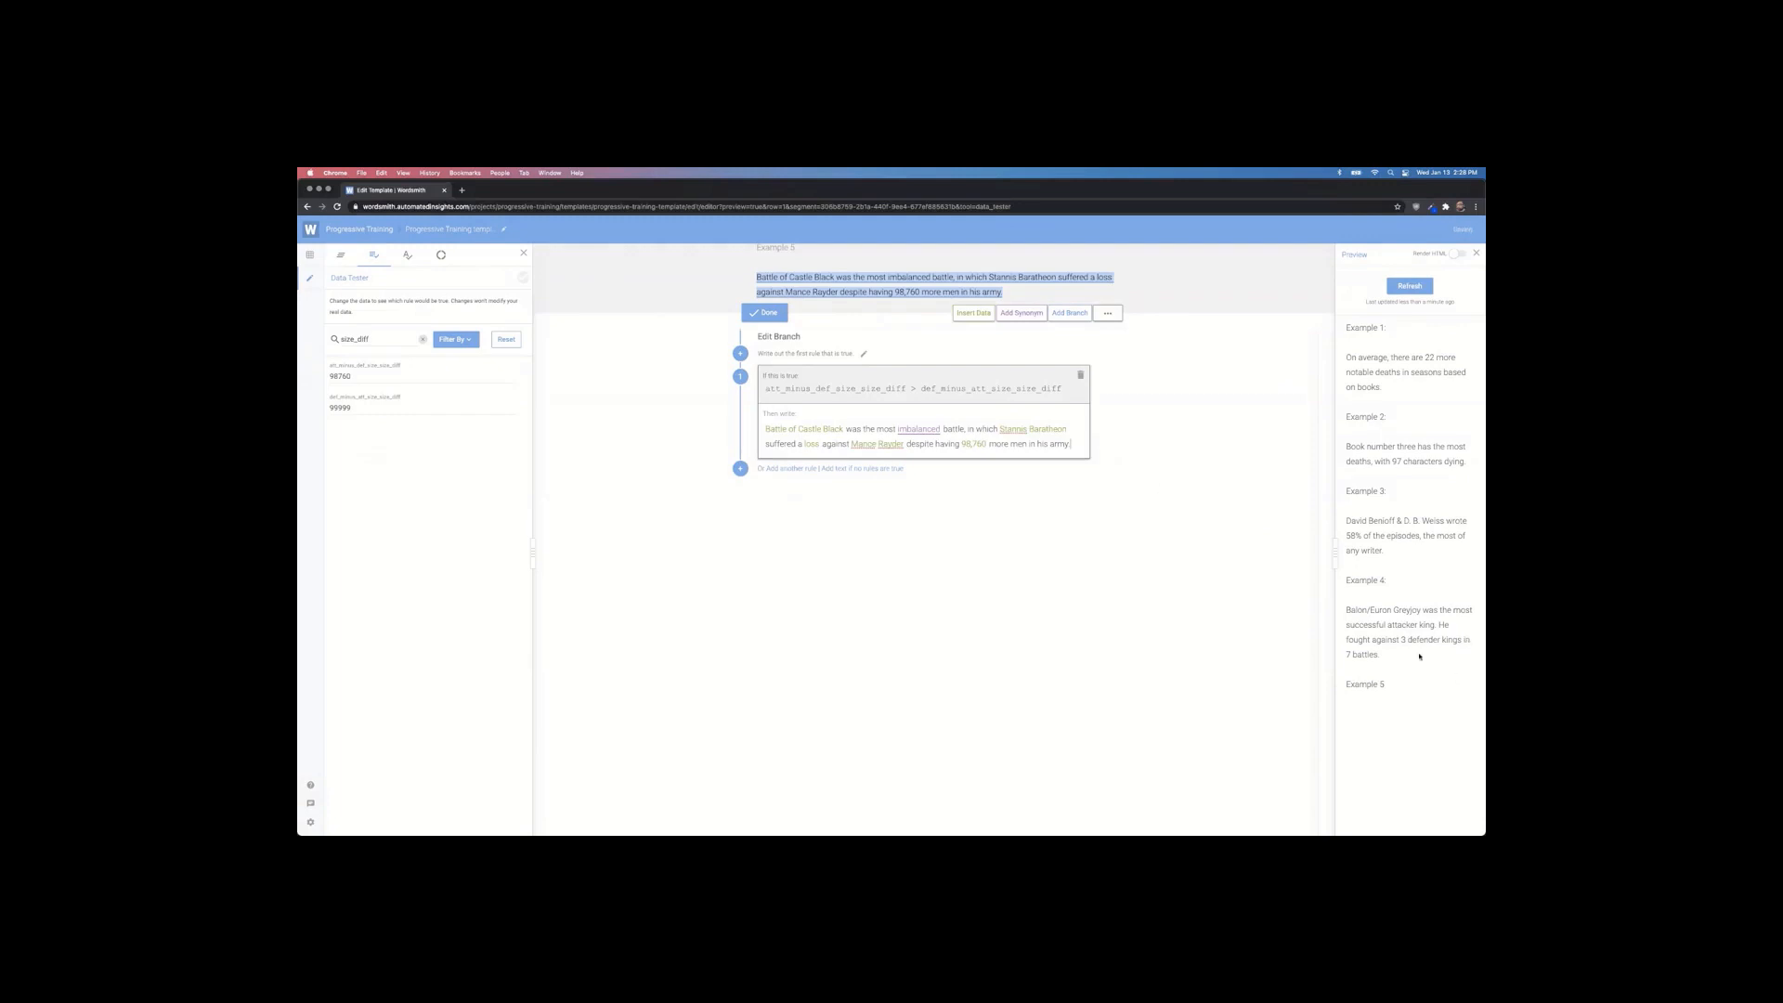
click(497, 343)
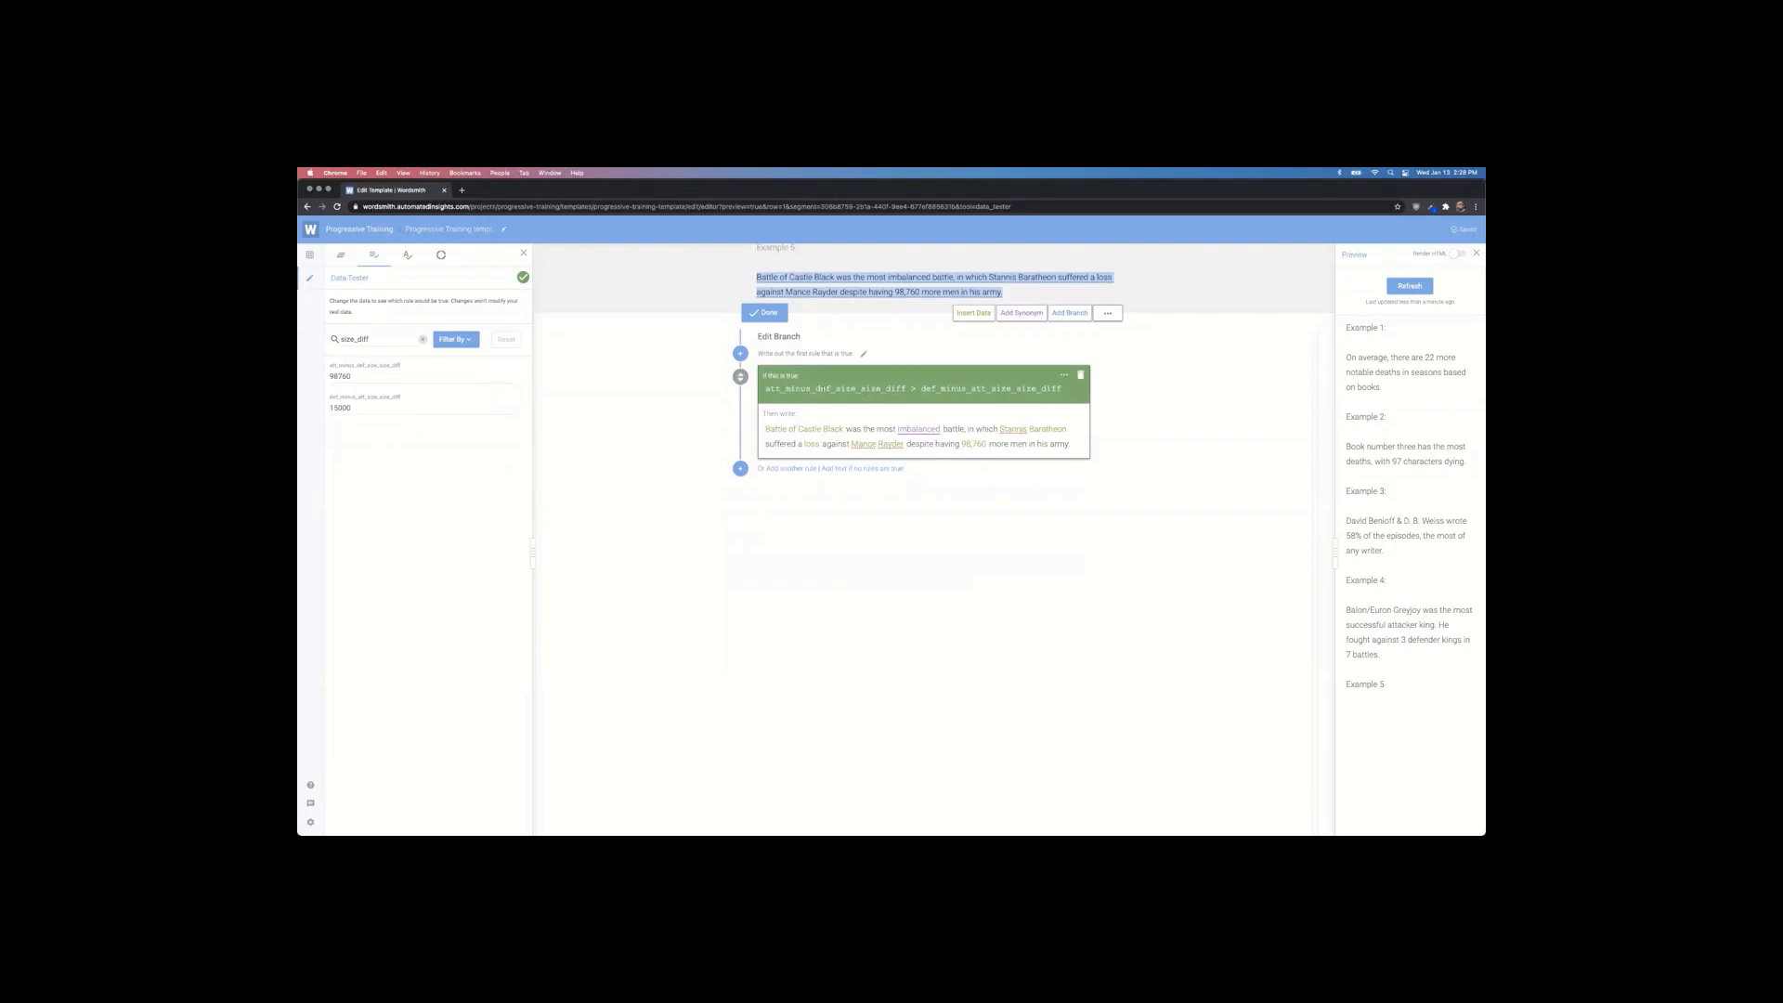
click(1410, 286)
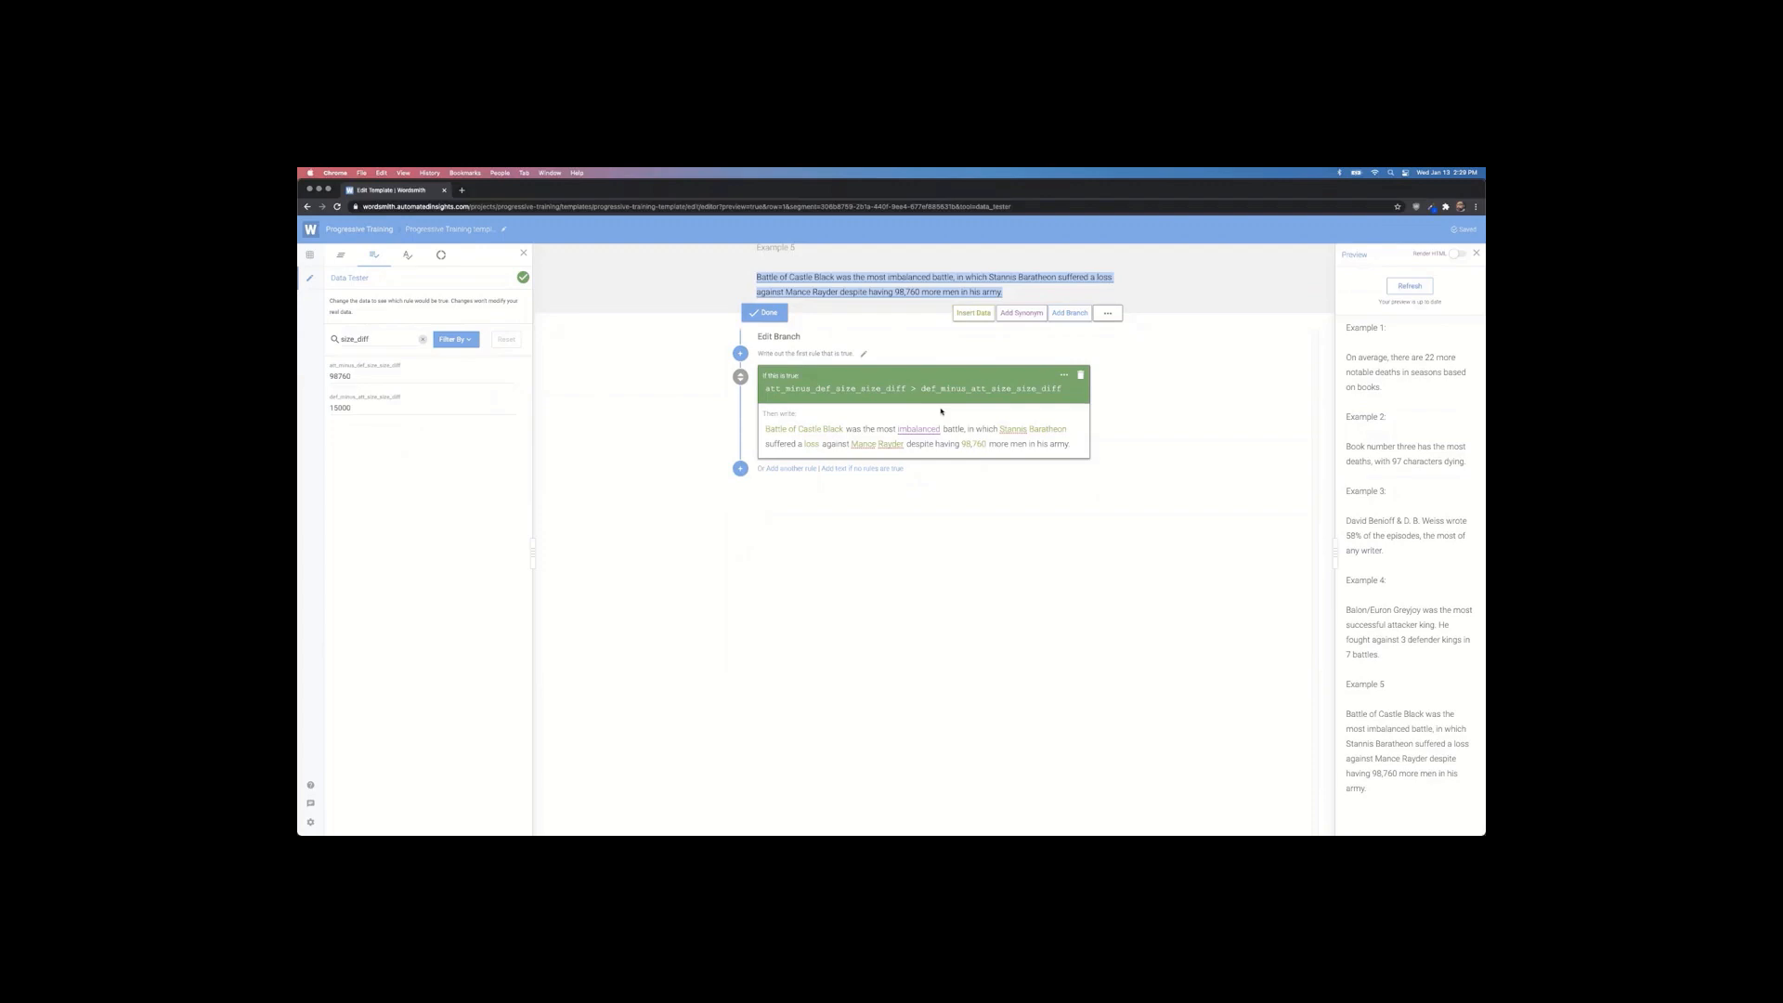
click(523, 252)
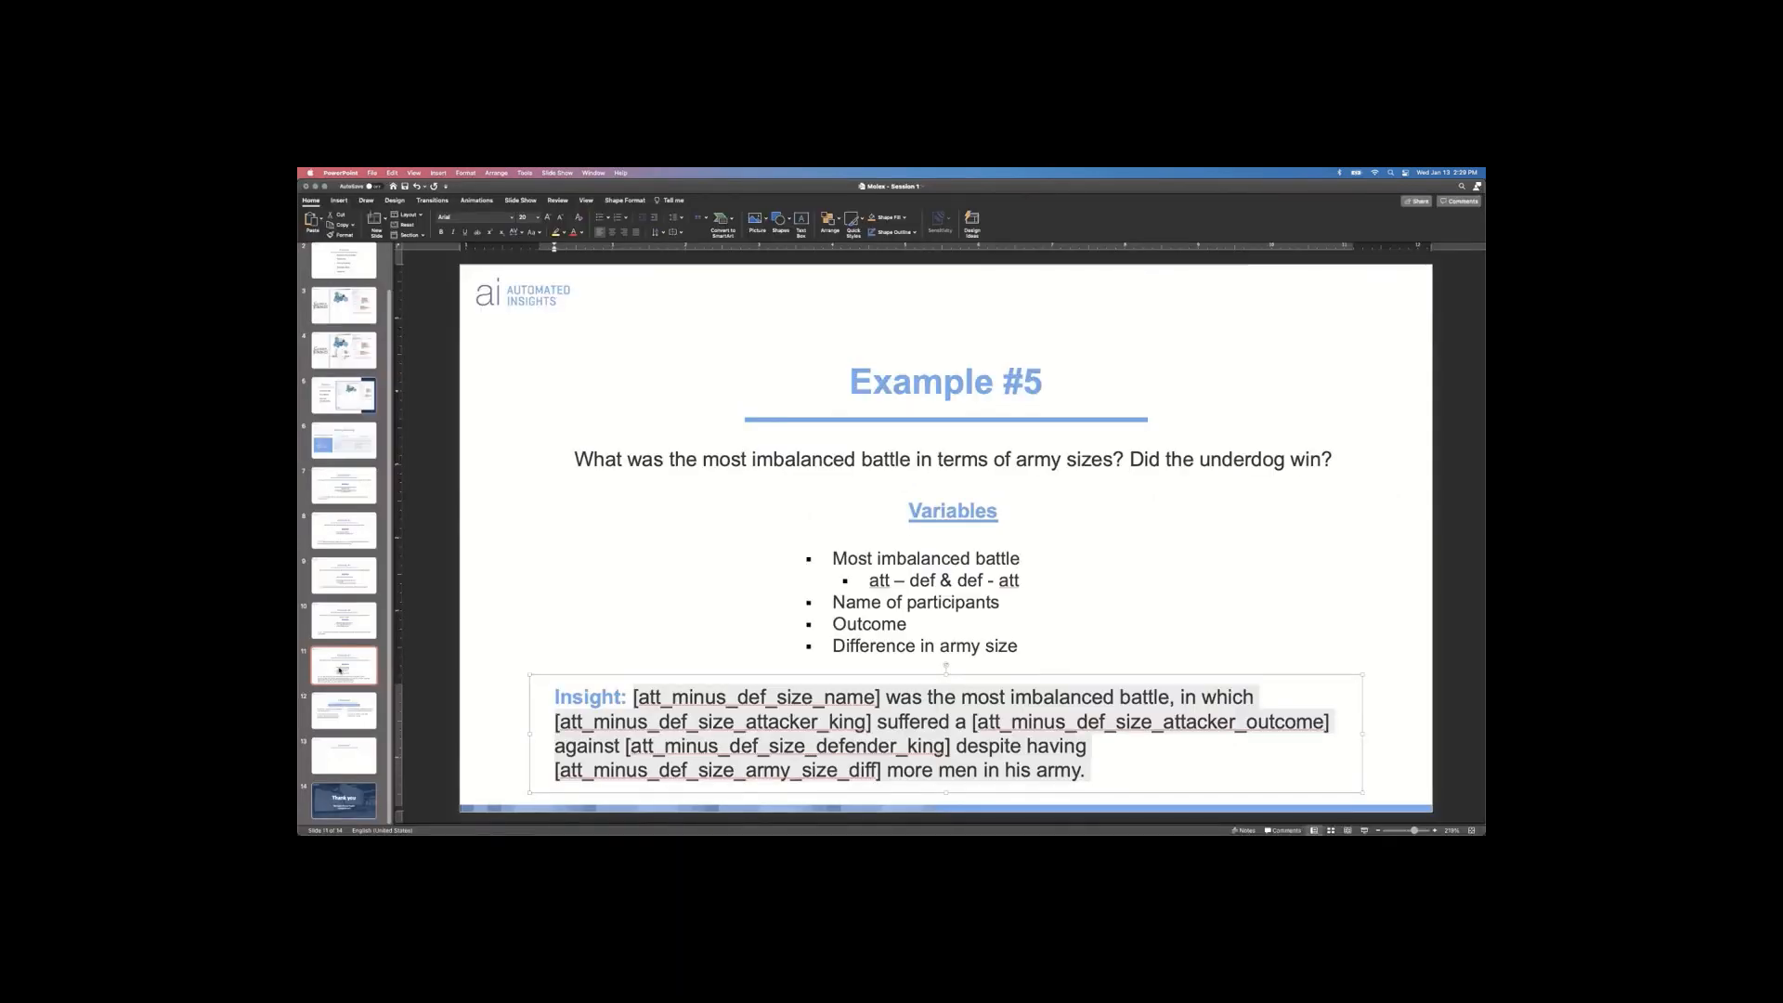
Step: Go to slide 12, the Homework slide with four questions and project-copy instructions
click(341, 706)
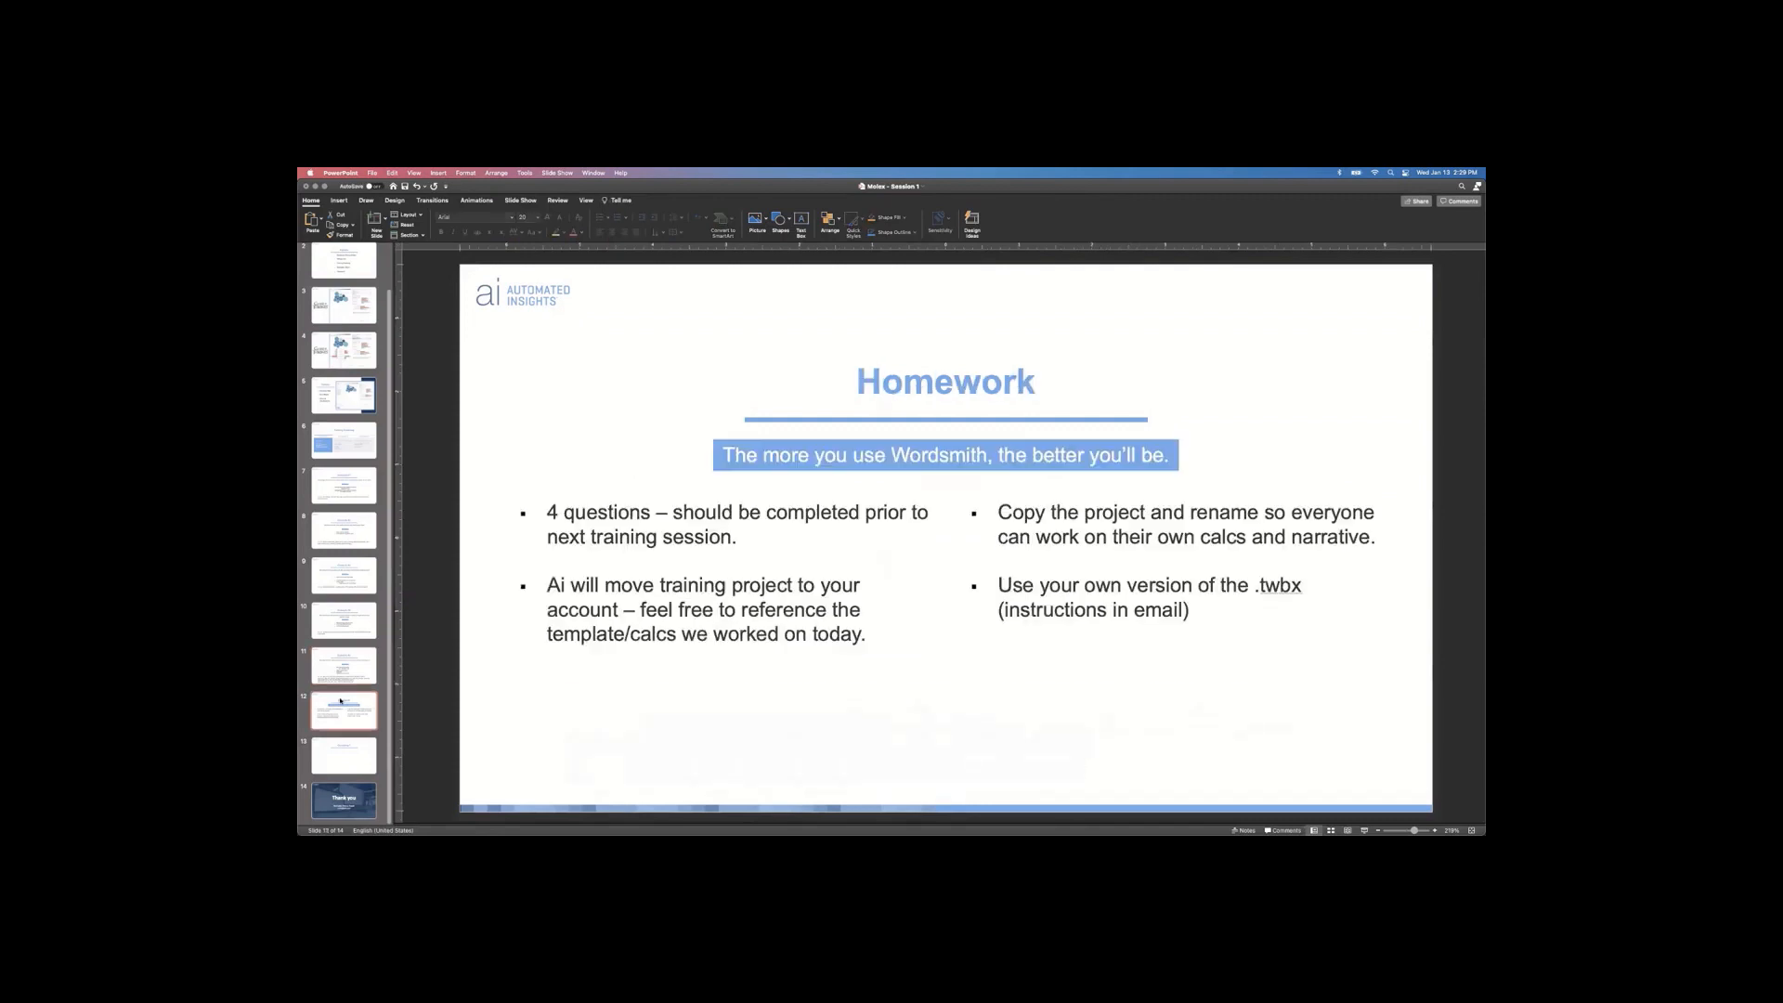